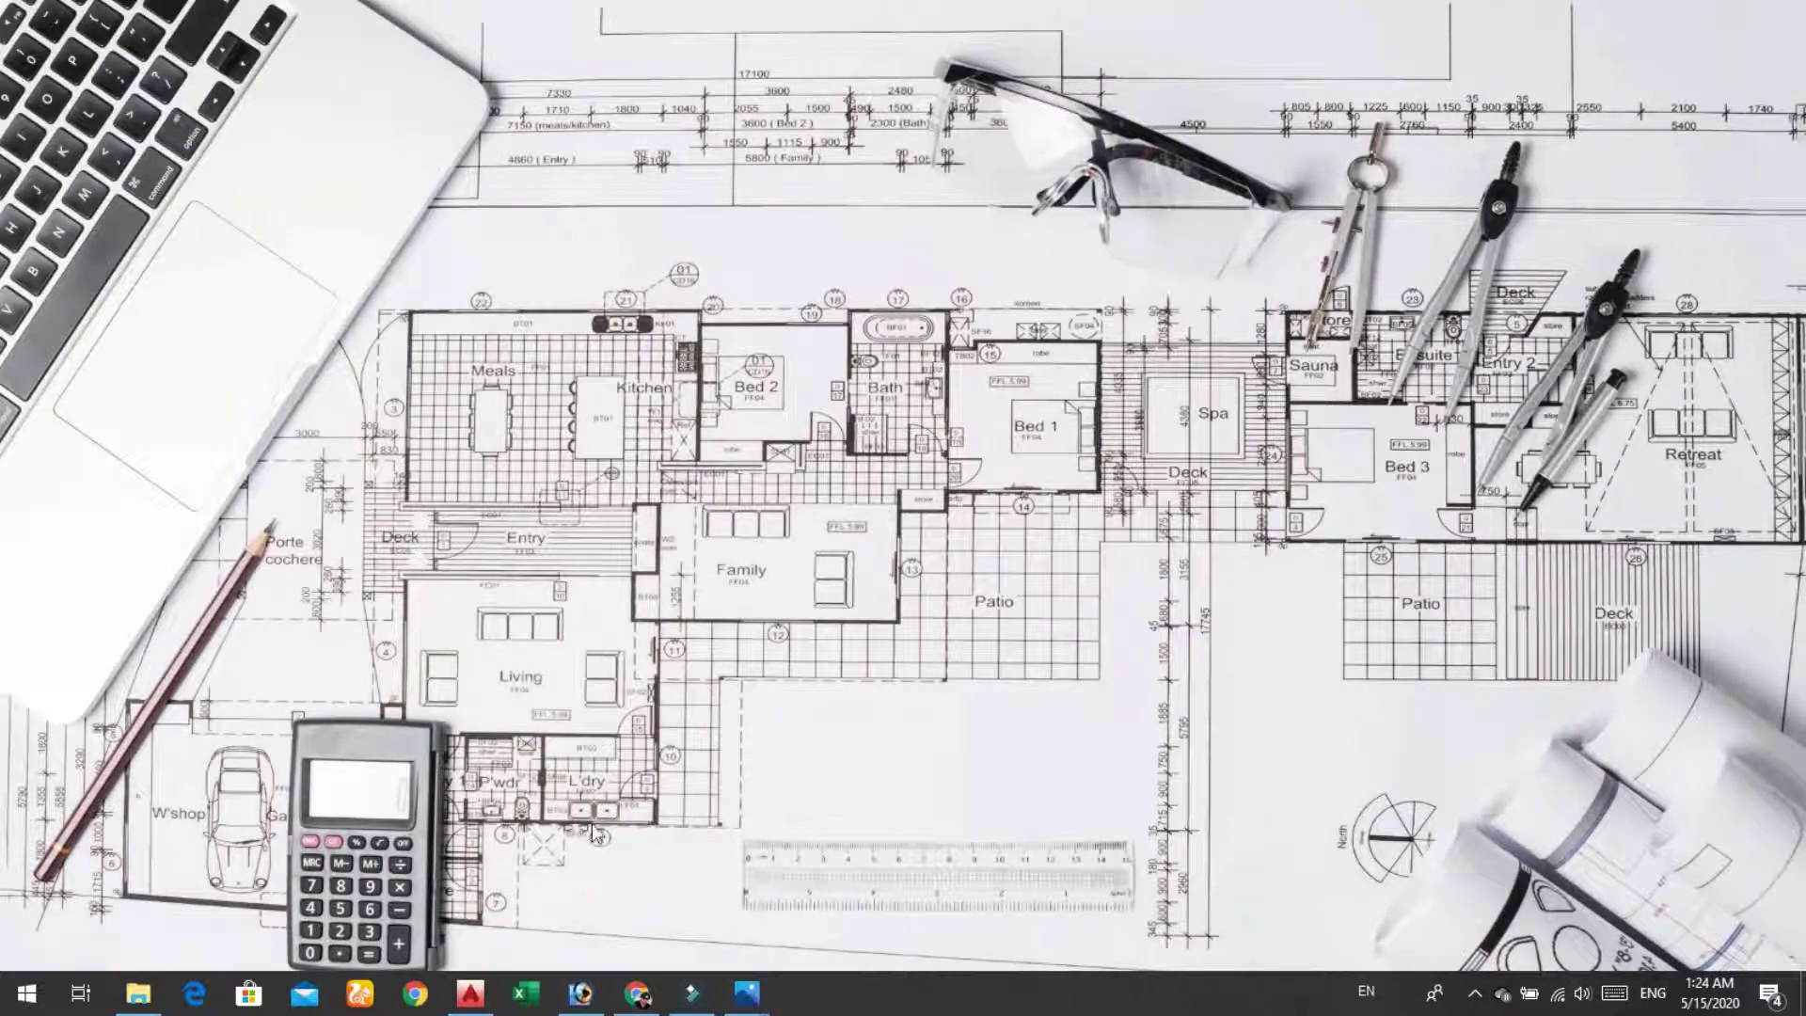
Step: Restore the AutoCAD window and switch to the Drafting & Annotation workspace
{"action": "left_click", "coordinate": [470, 988]}
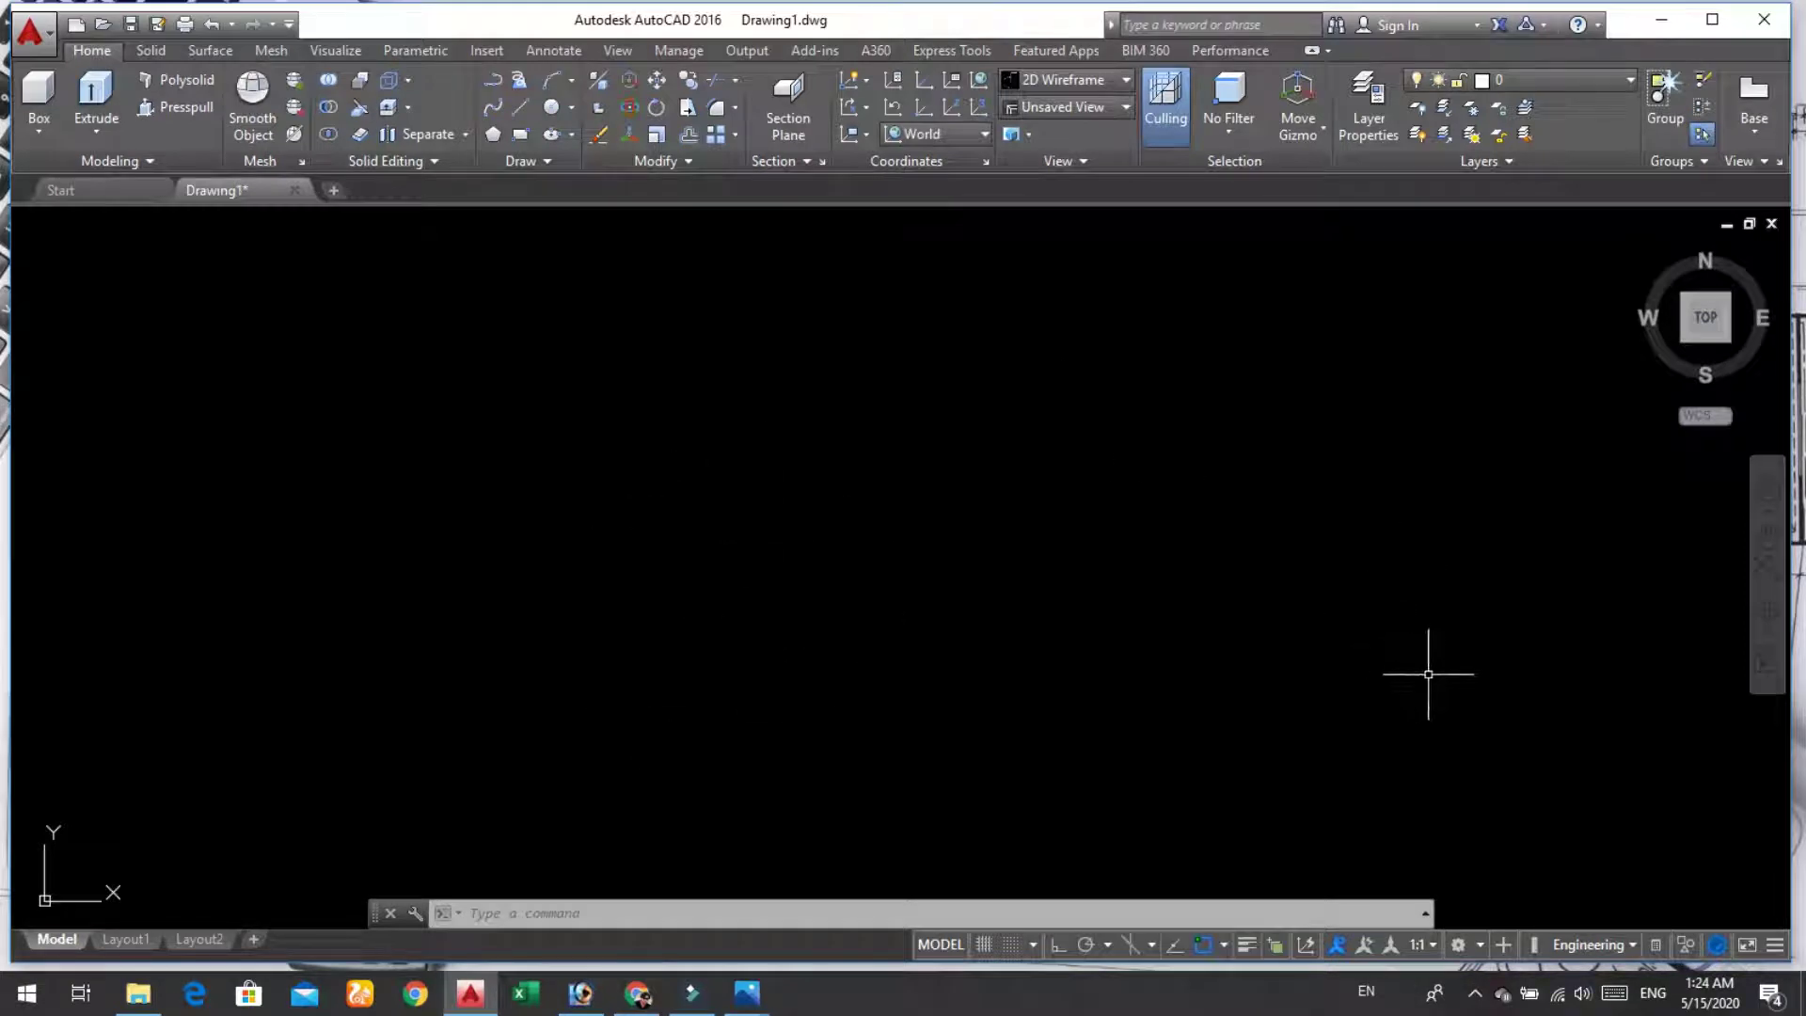
{"action": "left_click", "coordinate": [1467, 945]}
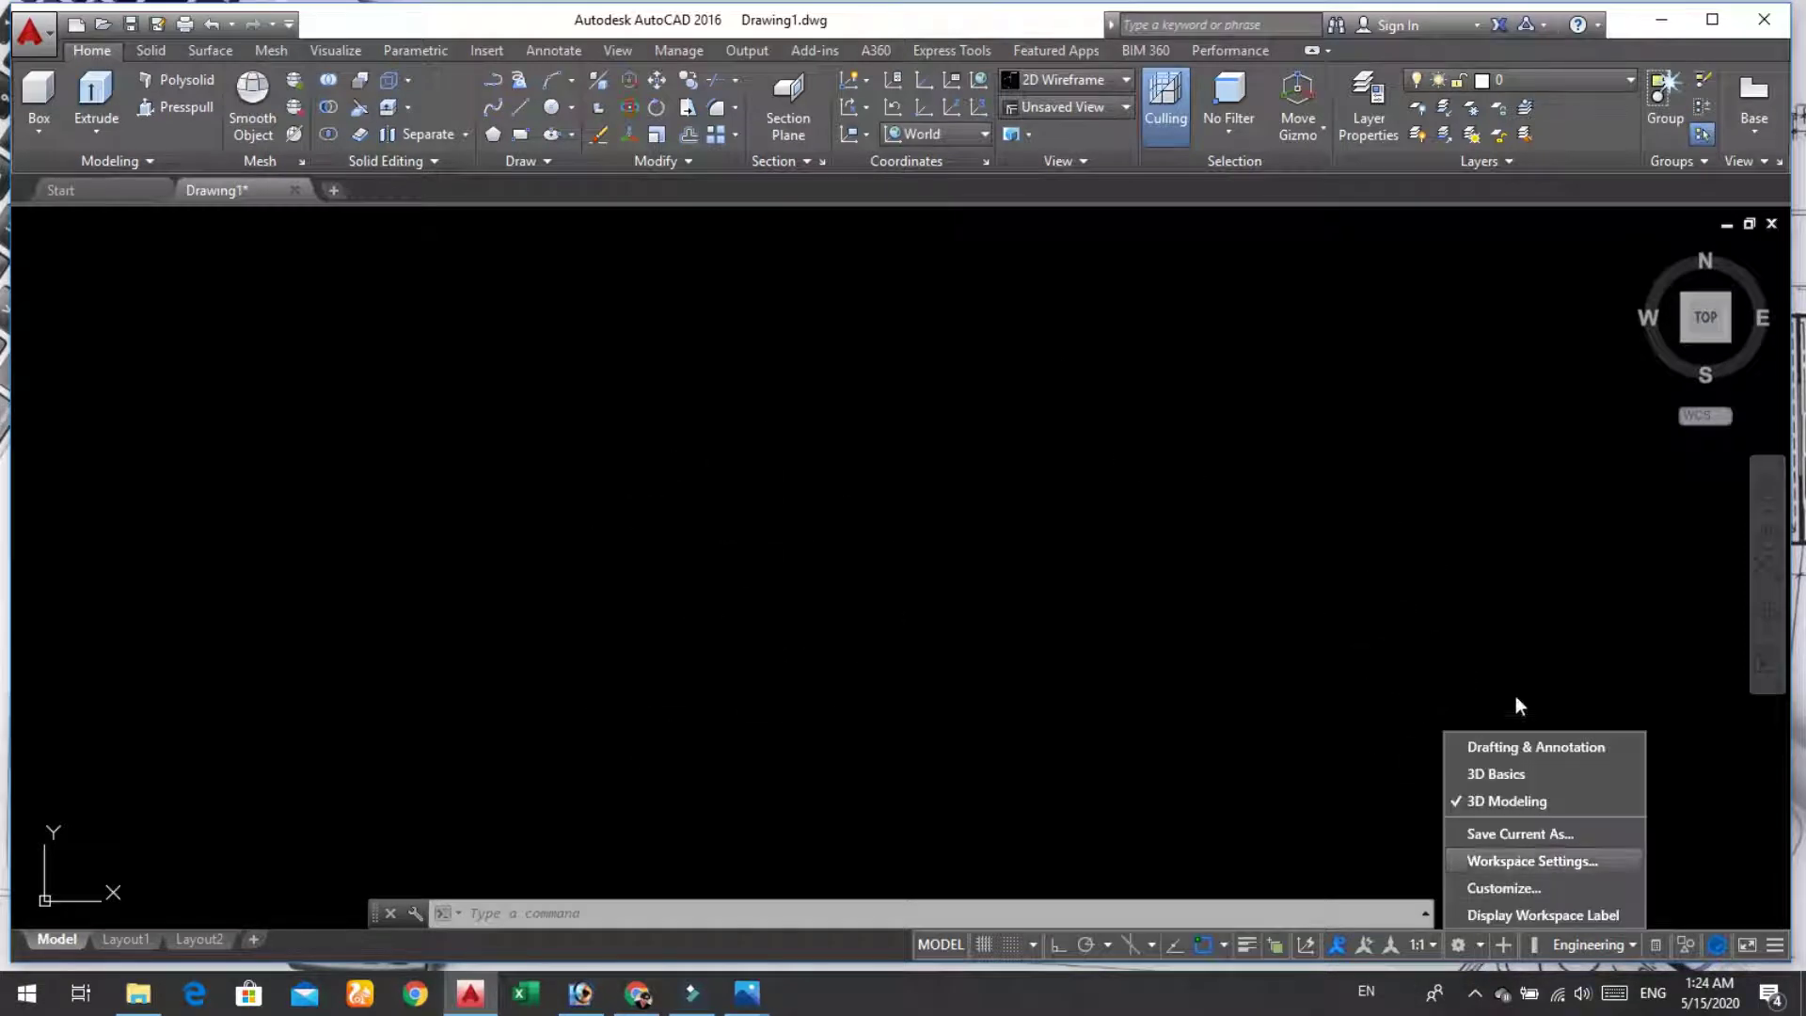
{"action": "left_click", "coordinate": [1515, 747]}
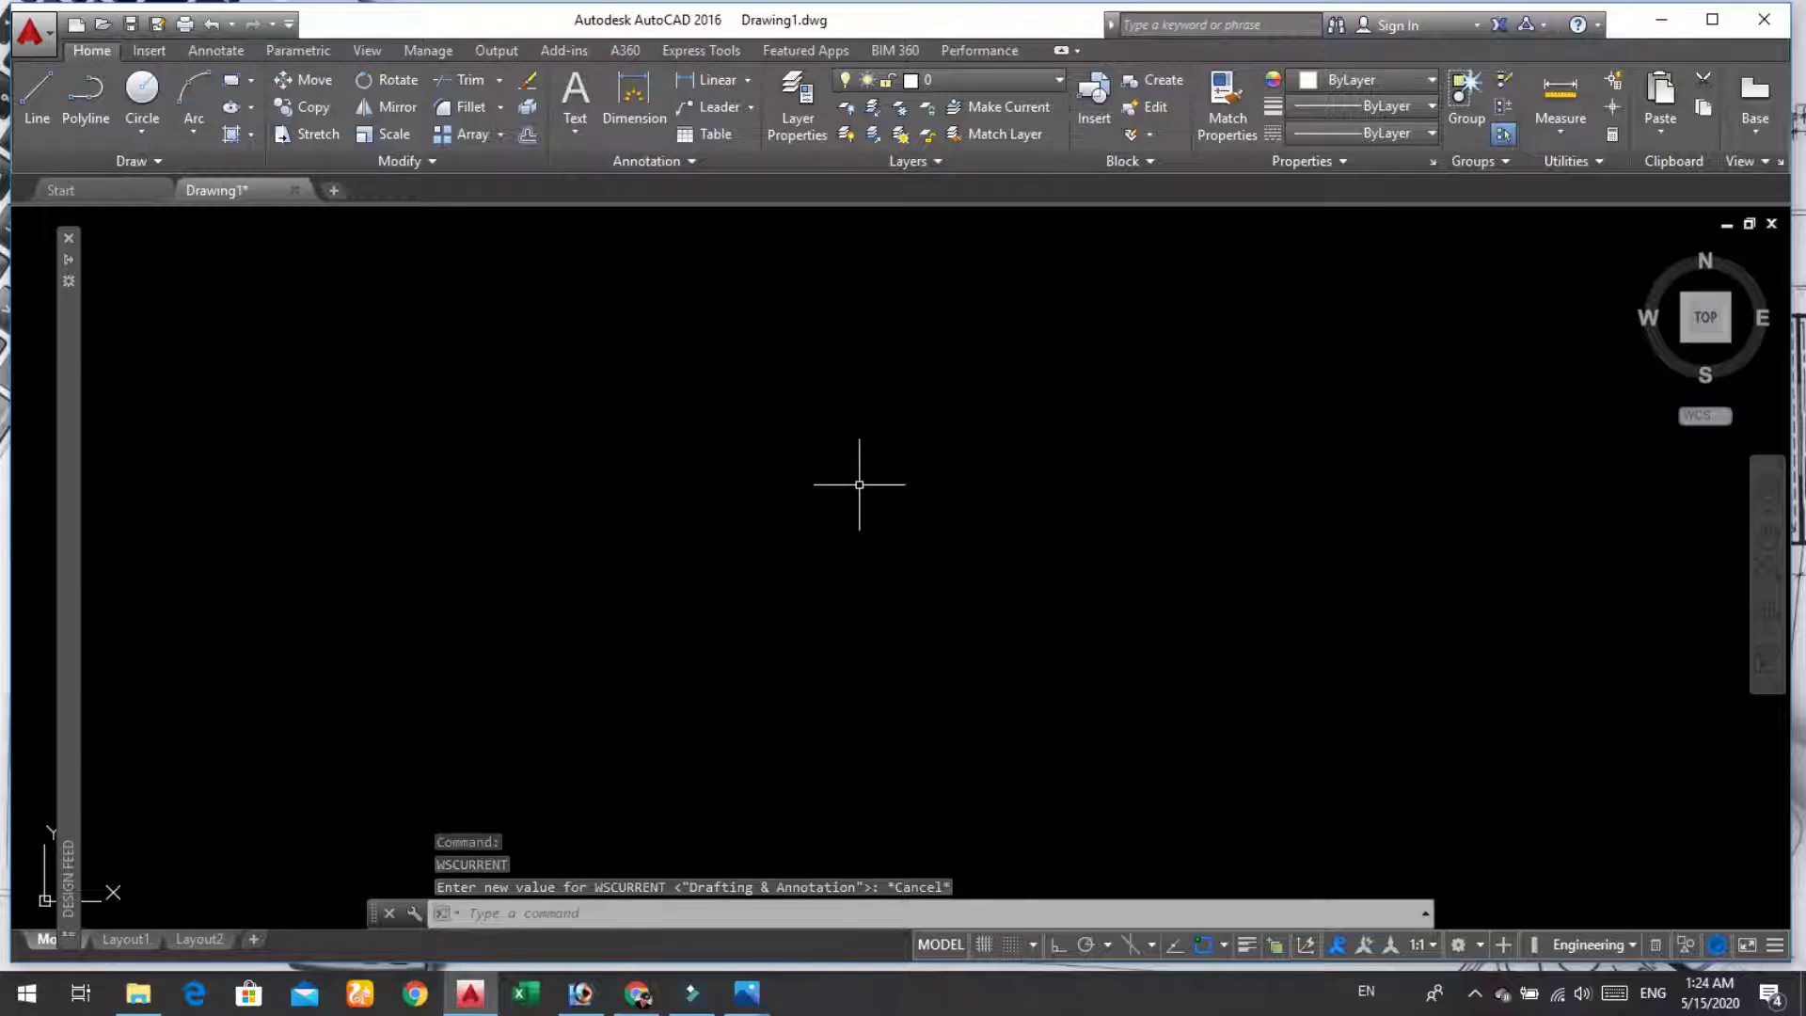
Step: Set the drawing units (UN) to Engineering with 0'-0.0" length precision
{"action": "type", "text": "UN"}
{"action": "key", "text": "Return"}
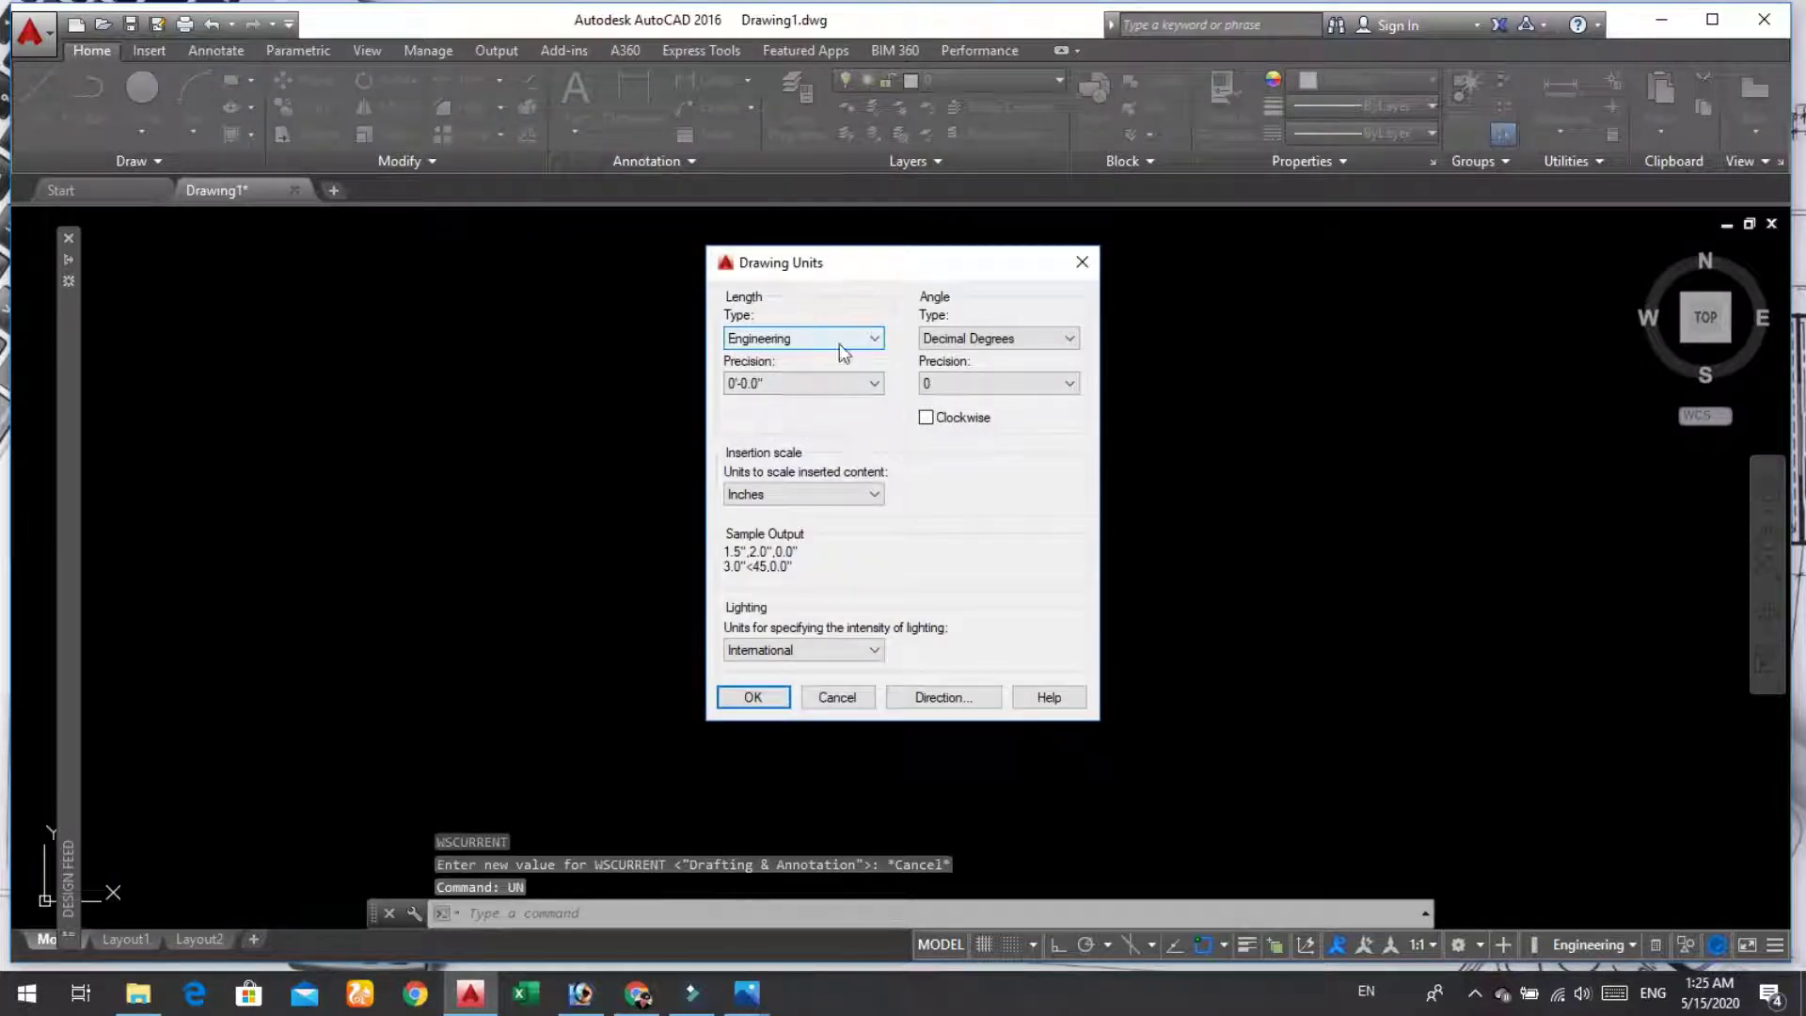
{"action": "left_click", "coordinate": [801, 385]}
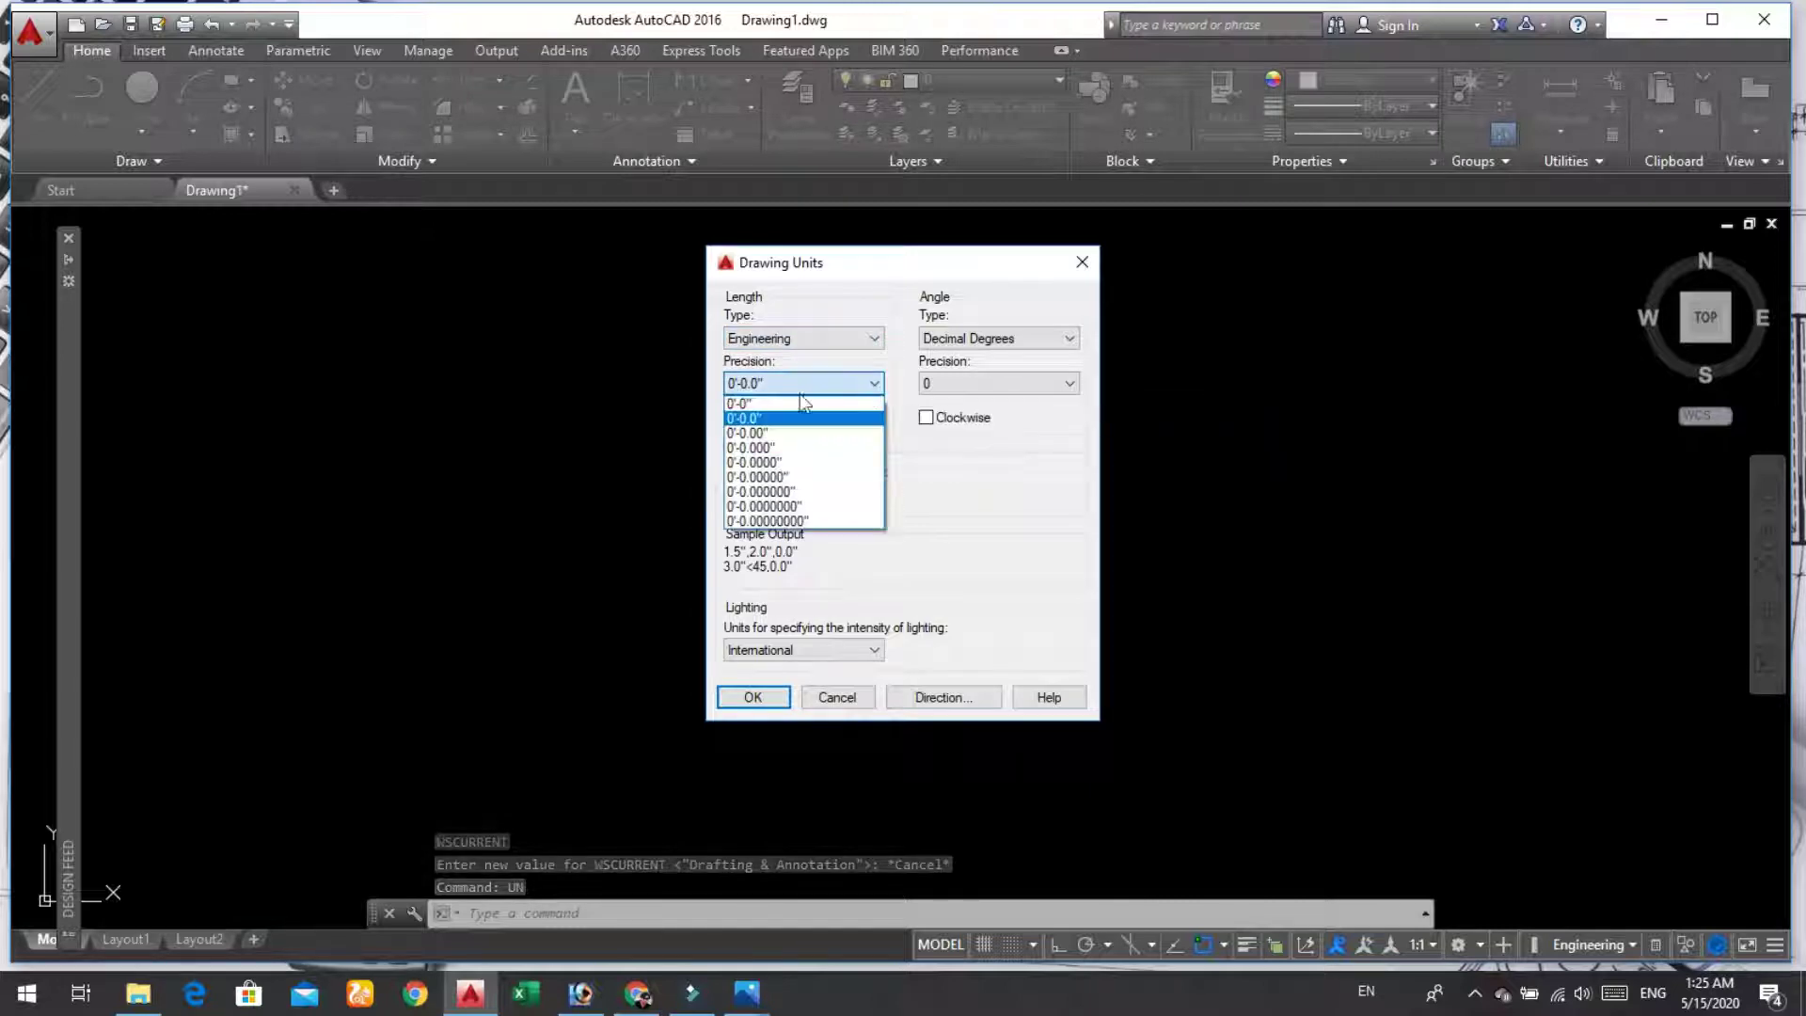
{"action": "left_click", "coordinate": [751, 418]}
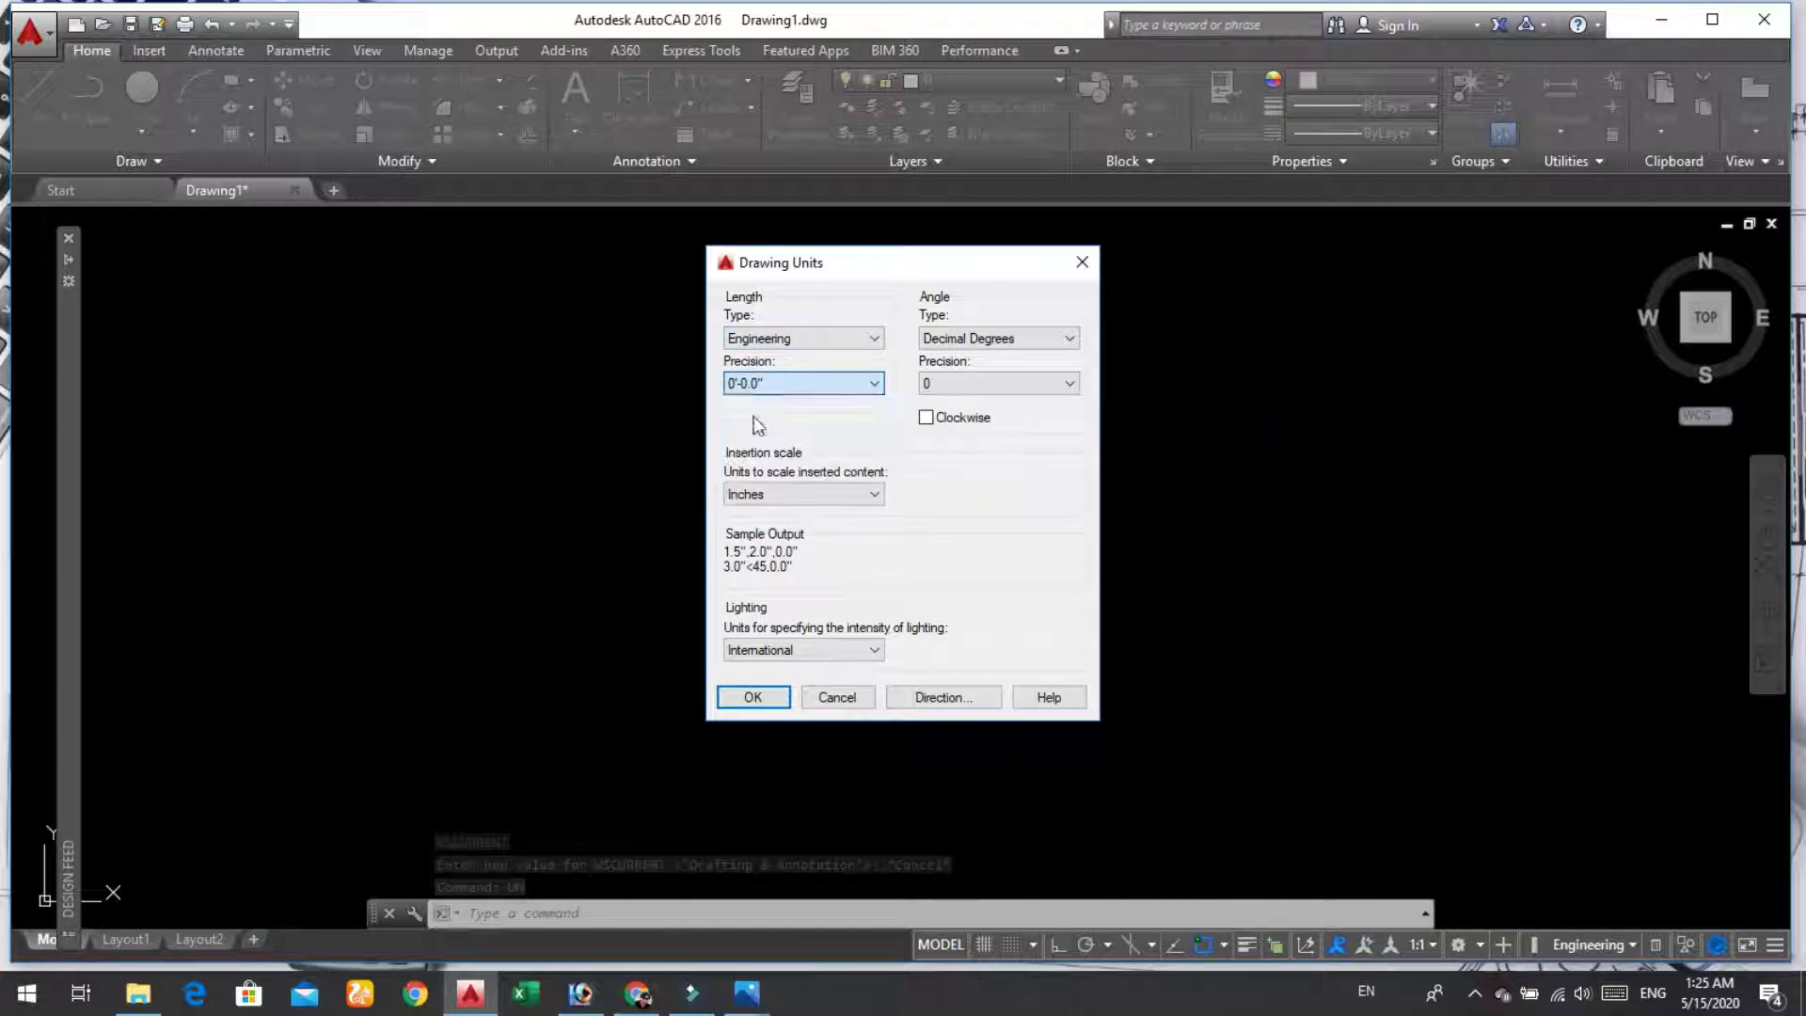
{"action": "left_click", "coordinate": [766, 699]}
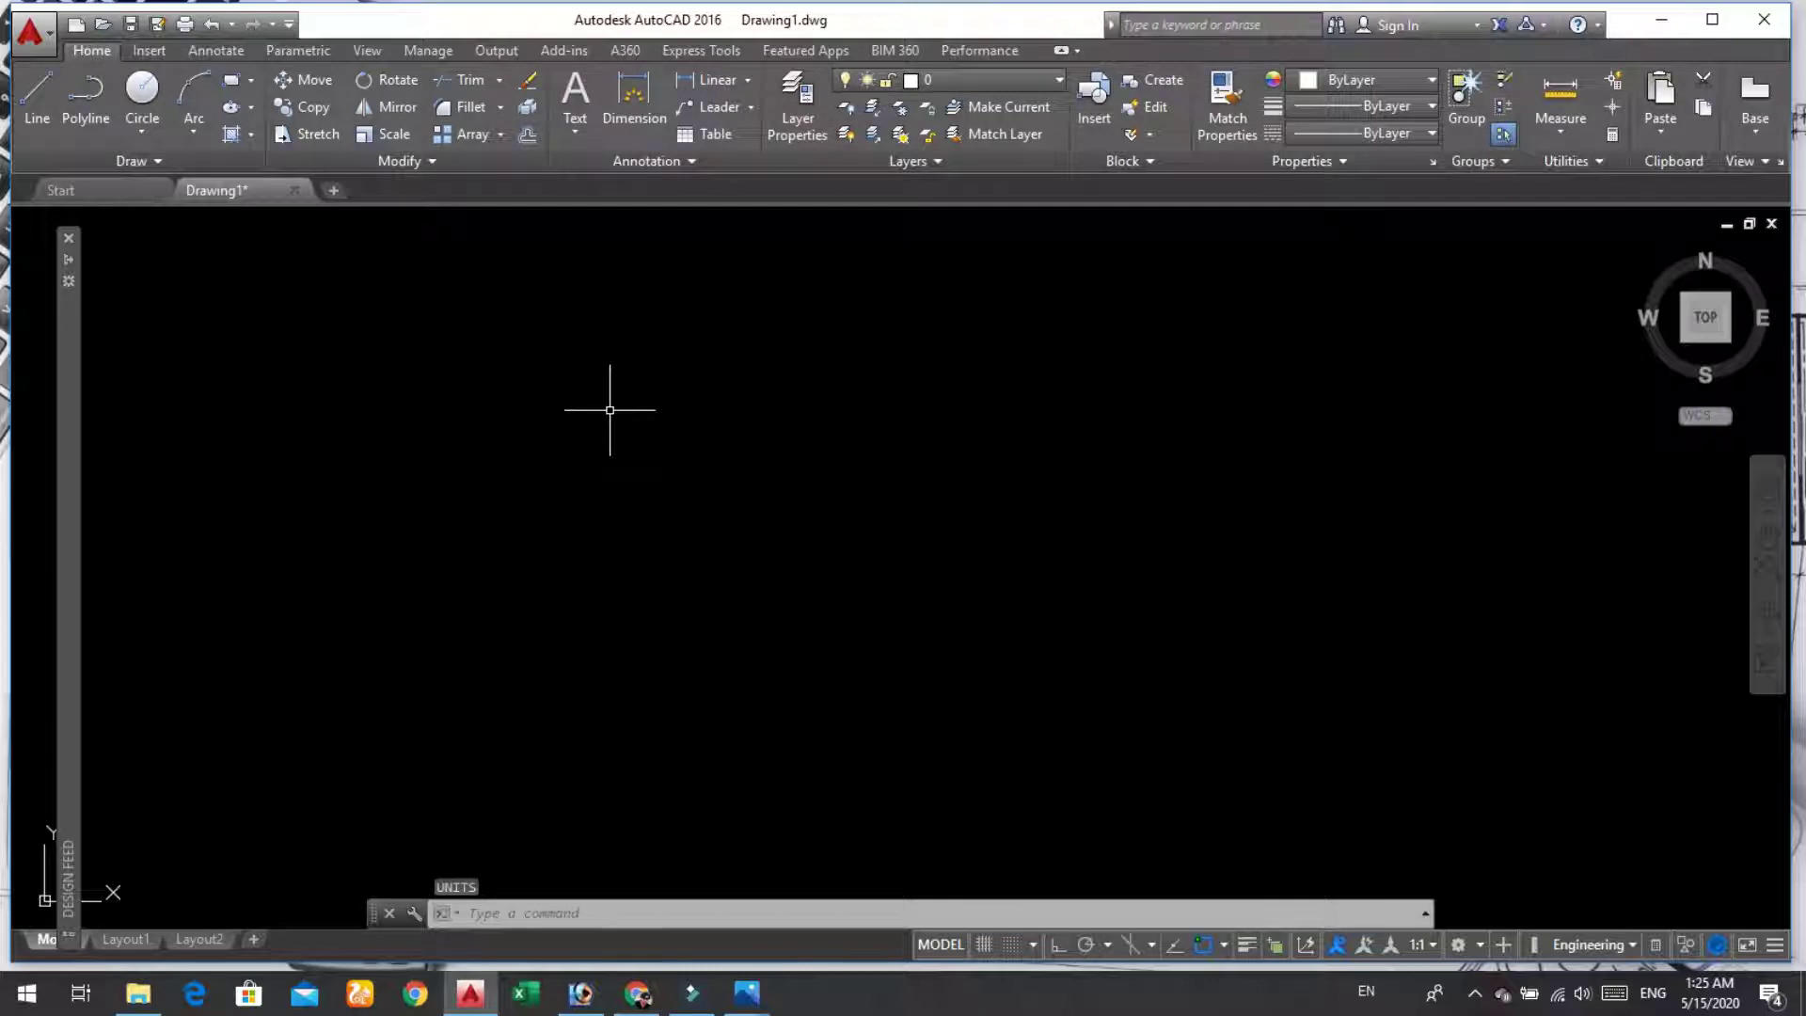
Step: Draw a trial 50' line from a picked start point
{"action": "type", "text": "R"}
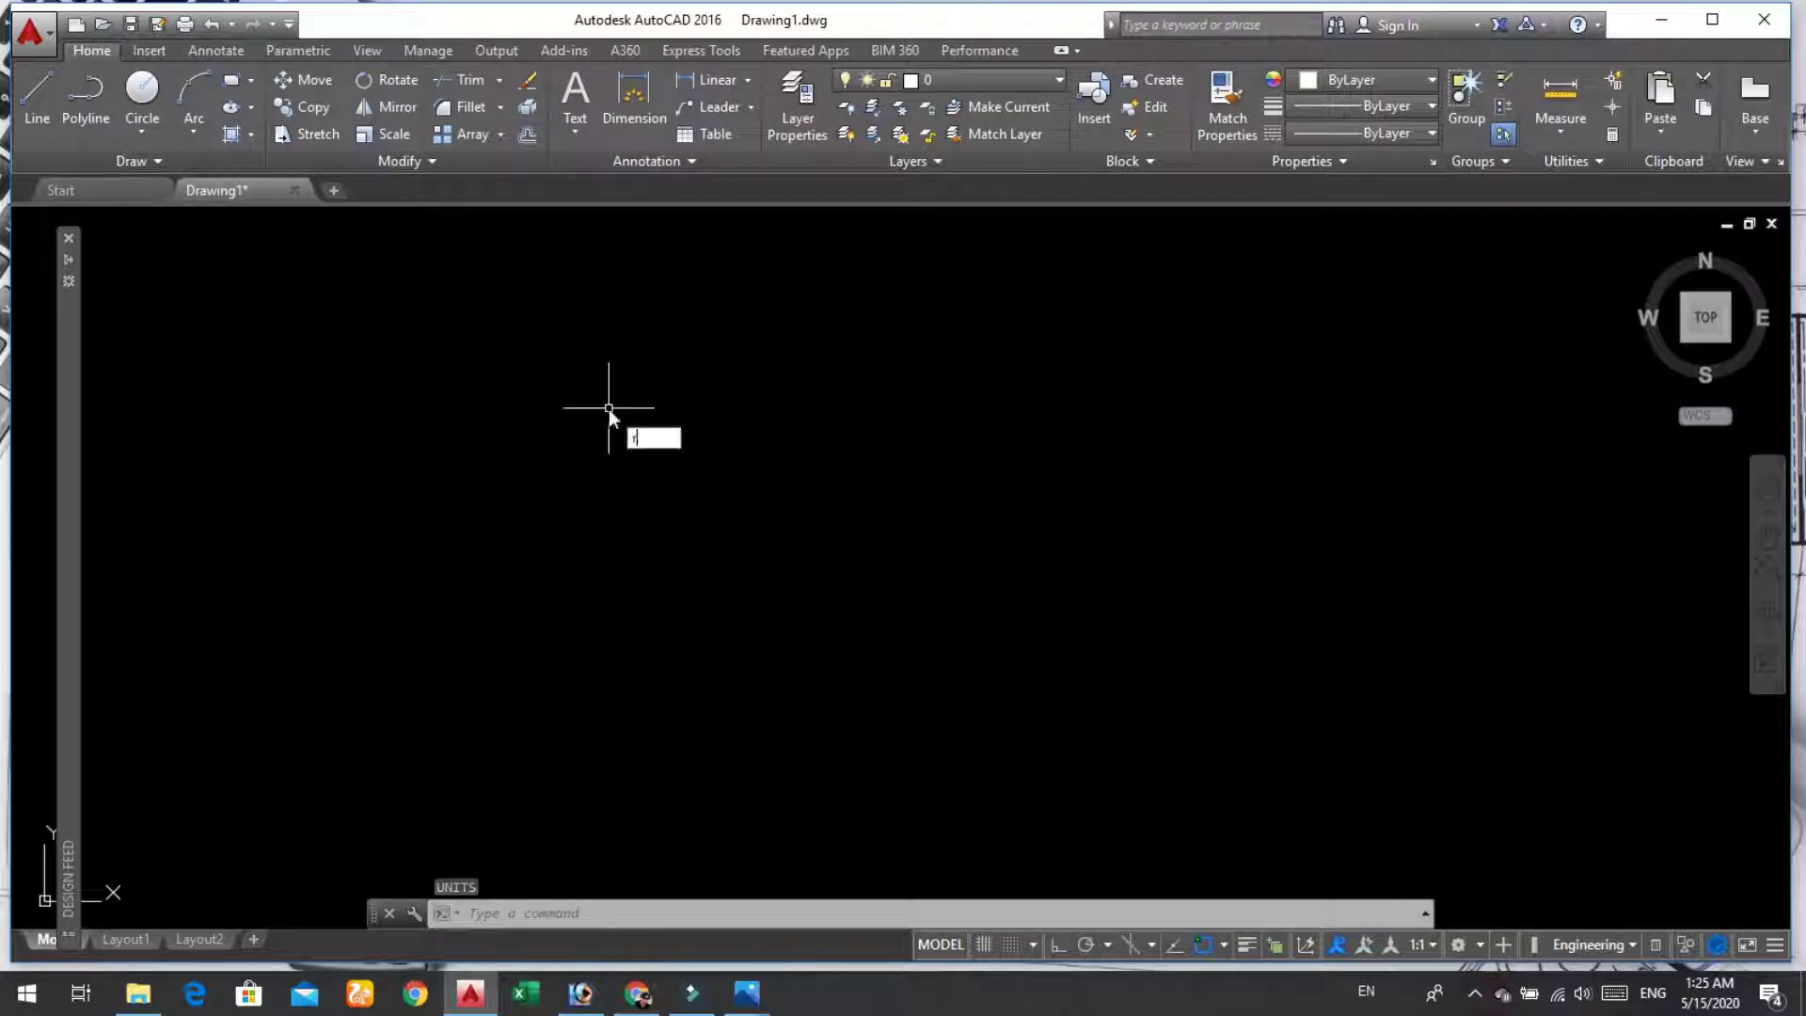
{"action": "type", "text": "EC"}
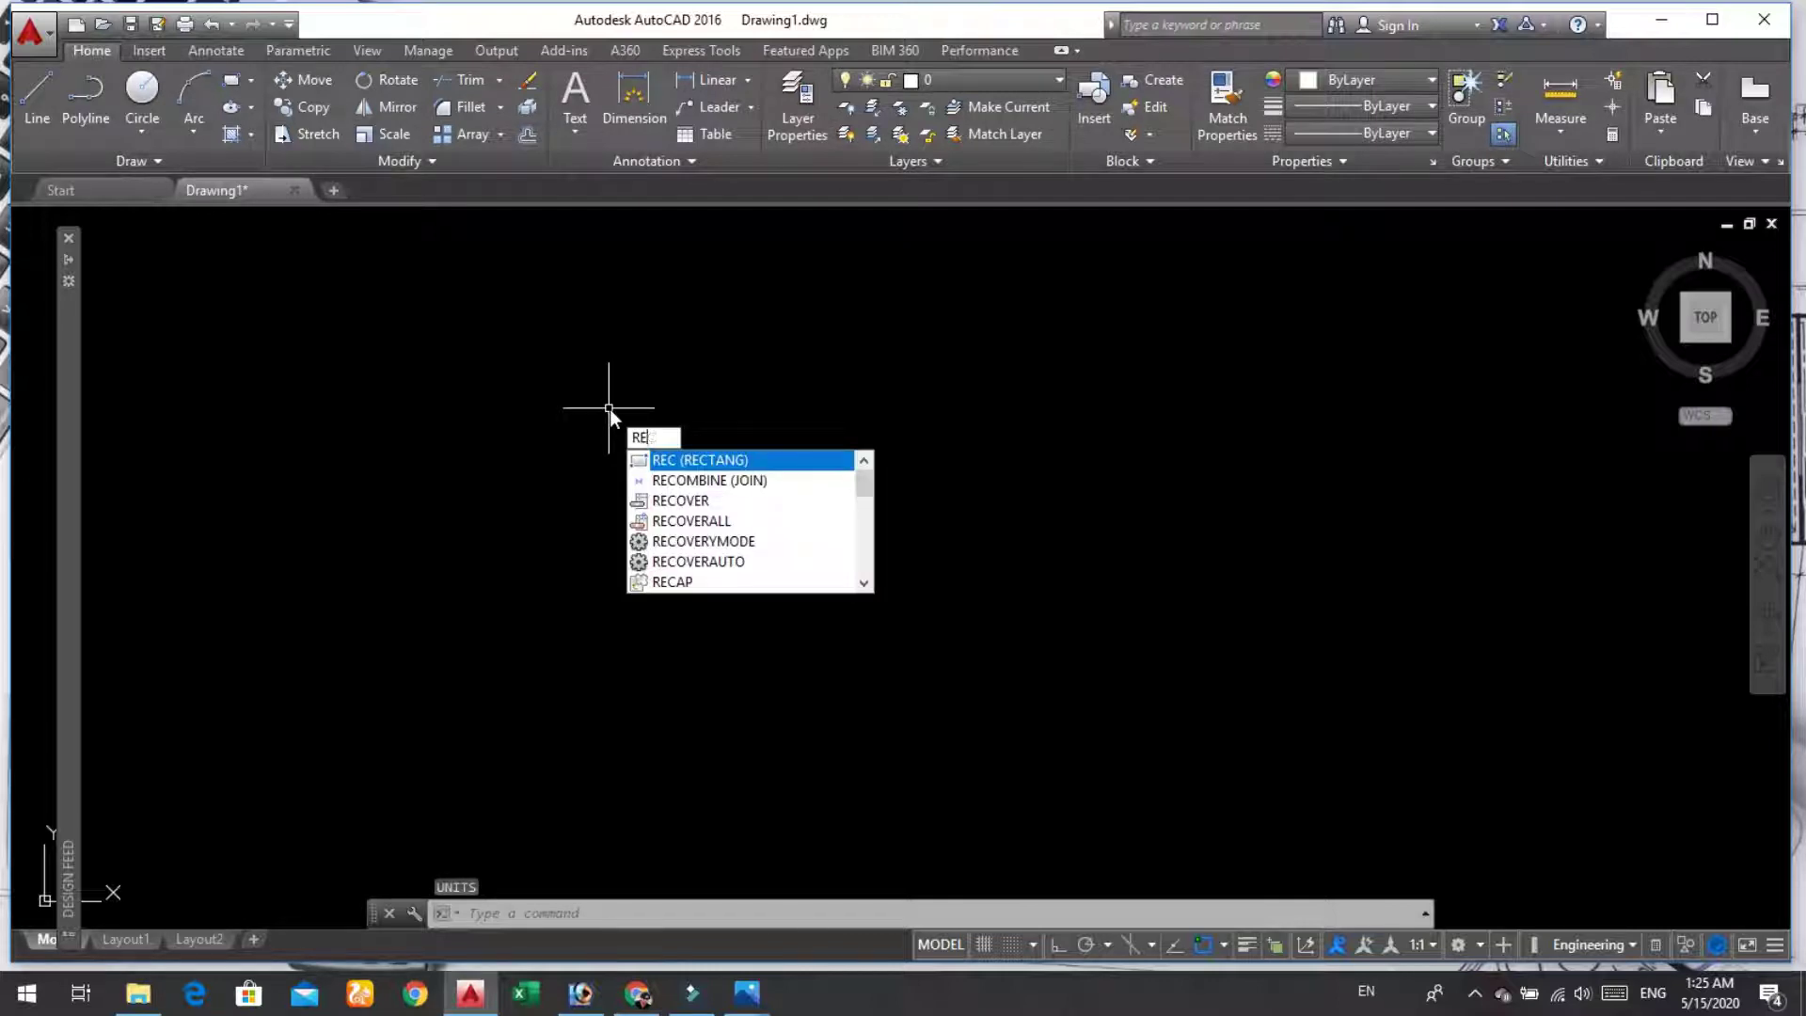
{"action": "key", "text": "BackSpace"}
{"action": "key", "text": "BackSpace"}
{"action": "key", "text": "BackSpace"}
{"action": "type", "text": "L"}
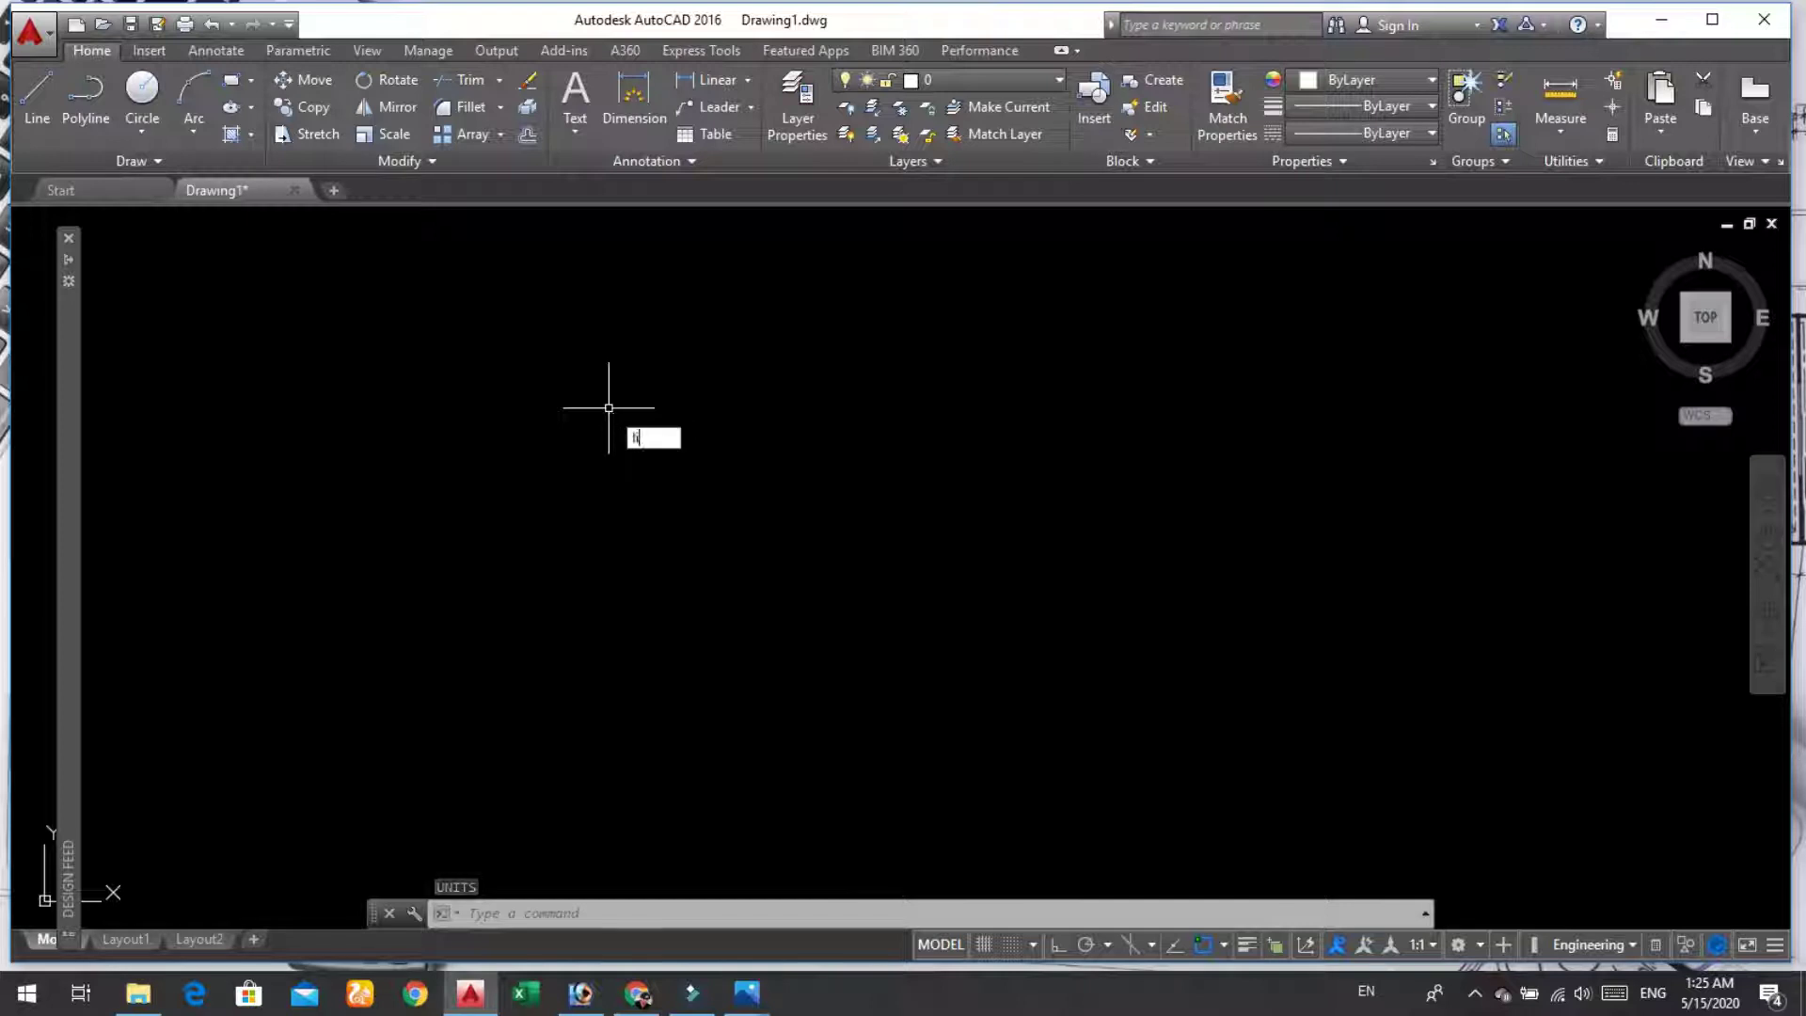
{"action": "type", "text": "INE"}
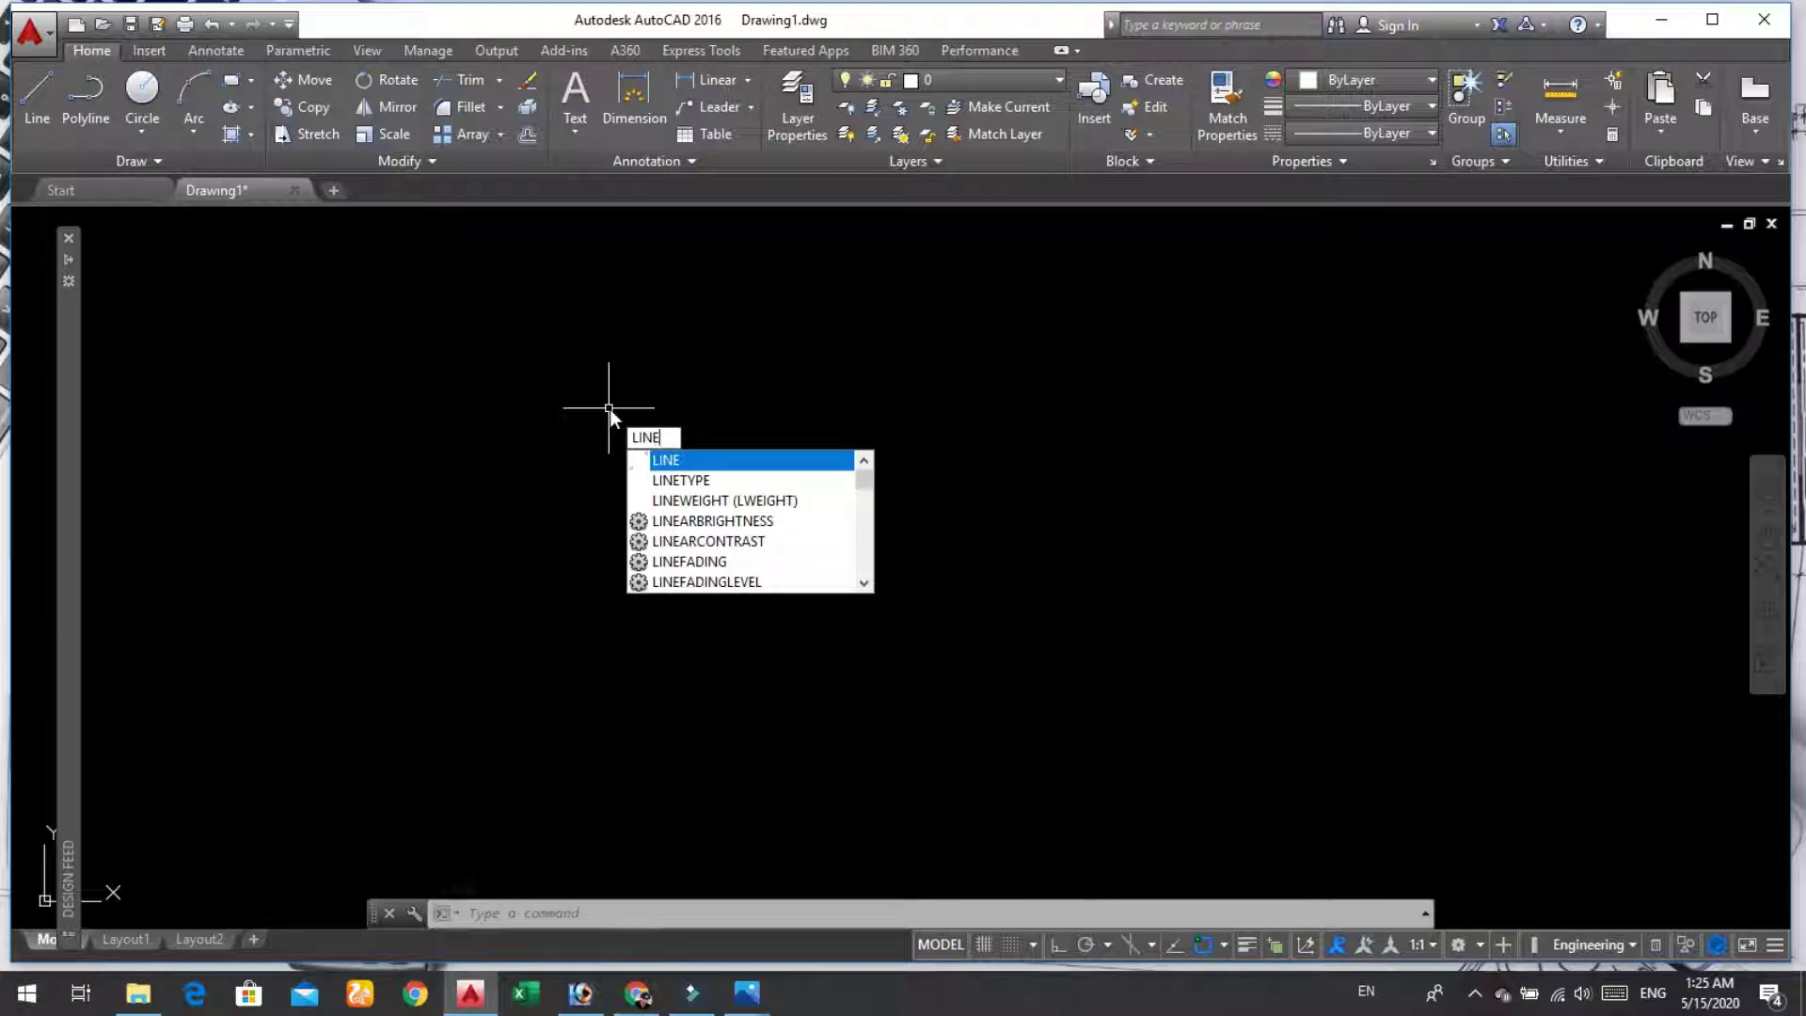
{"action": "key", "text": "Return"}
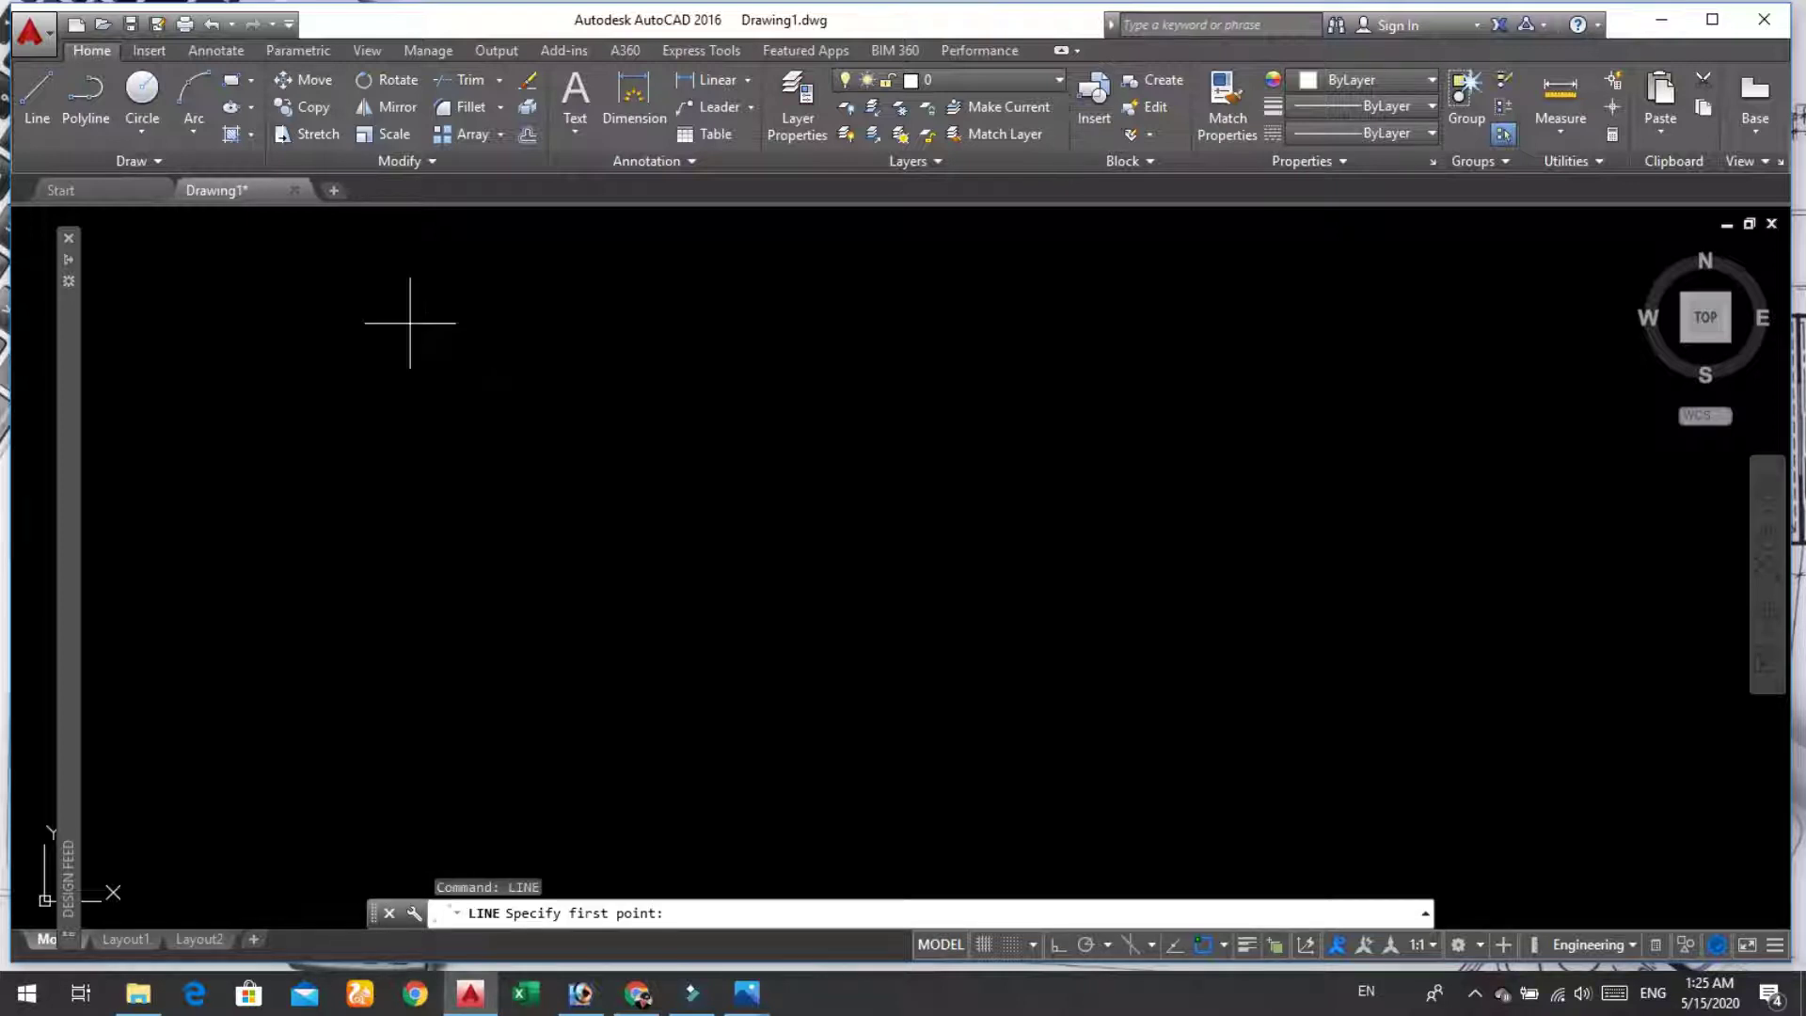
{"action": "left_click", "coordinate": [409, 324]}
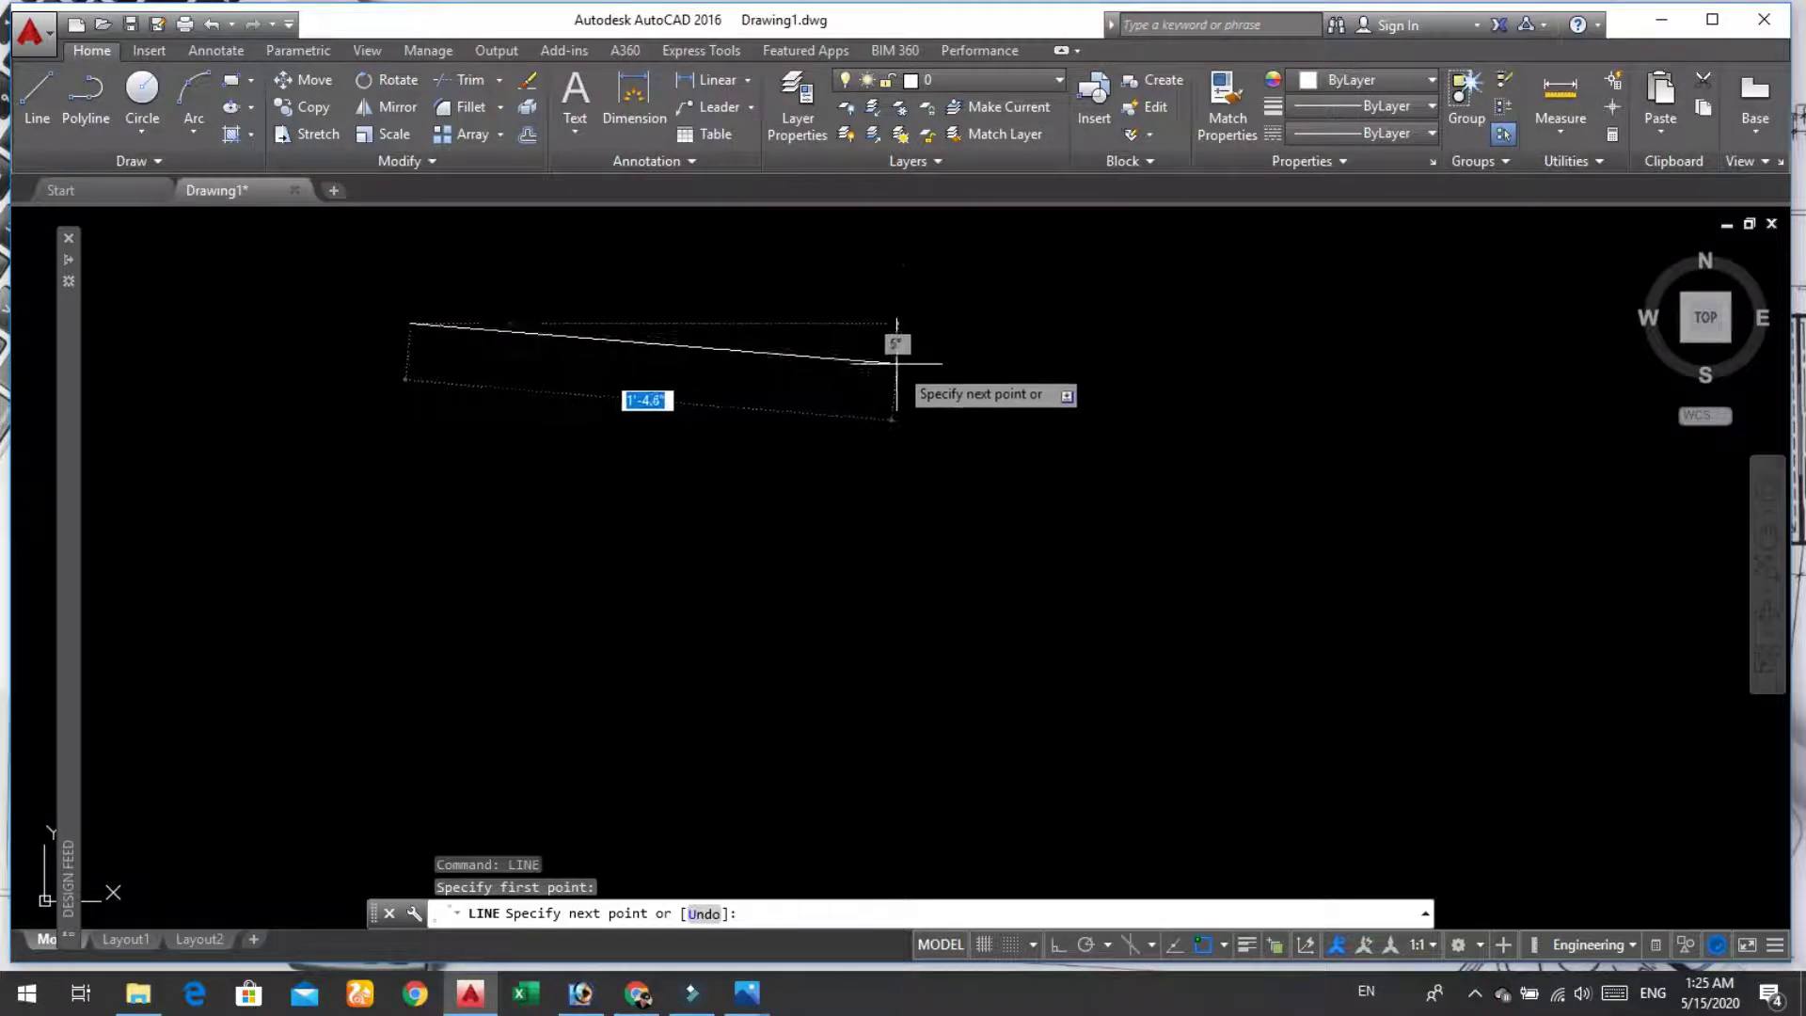
{"action": "scroll", "coordinate": [915, 333], "scroll_direction": "down", "scroll_amount": 4}
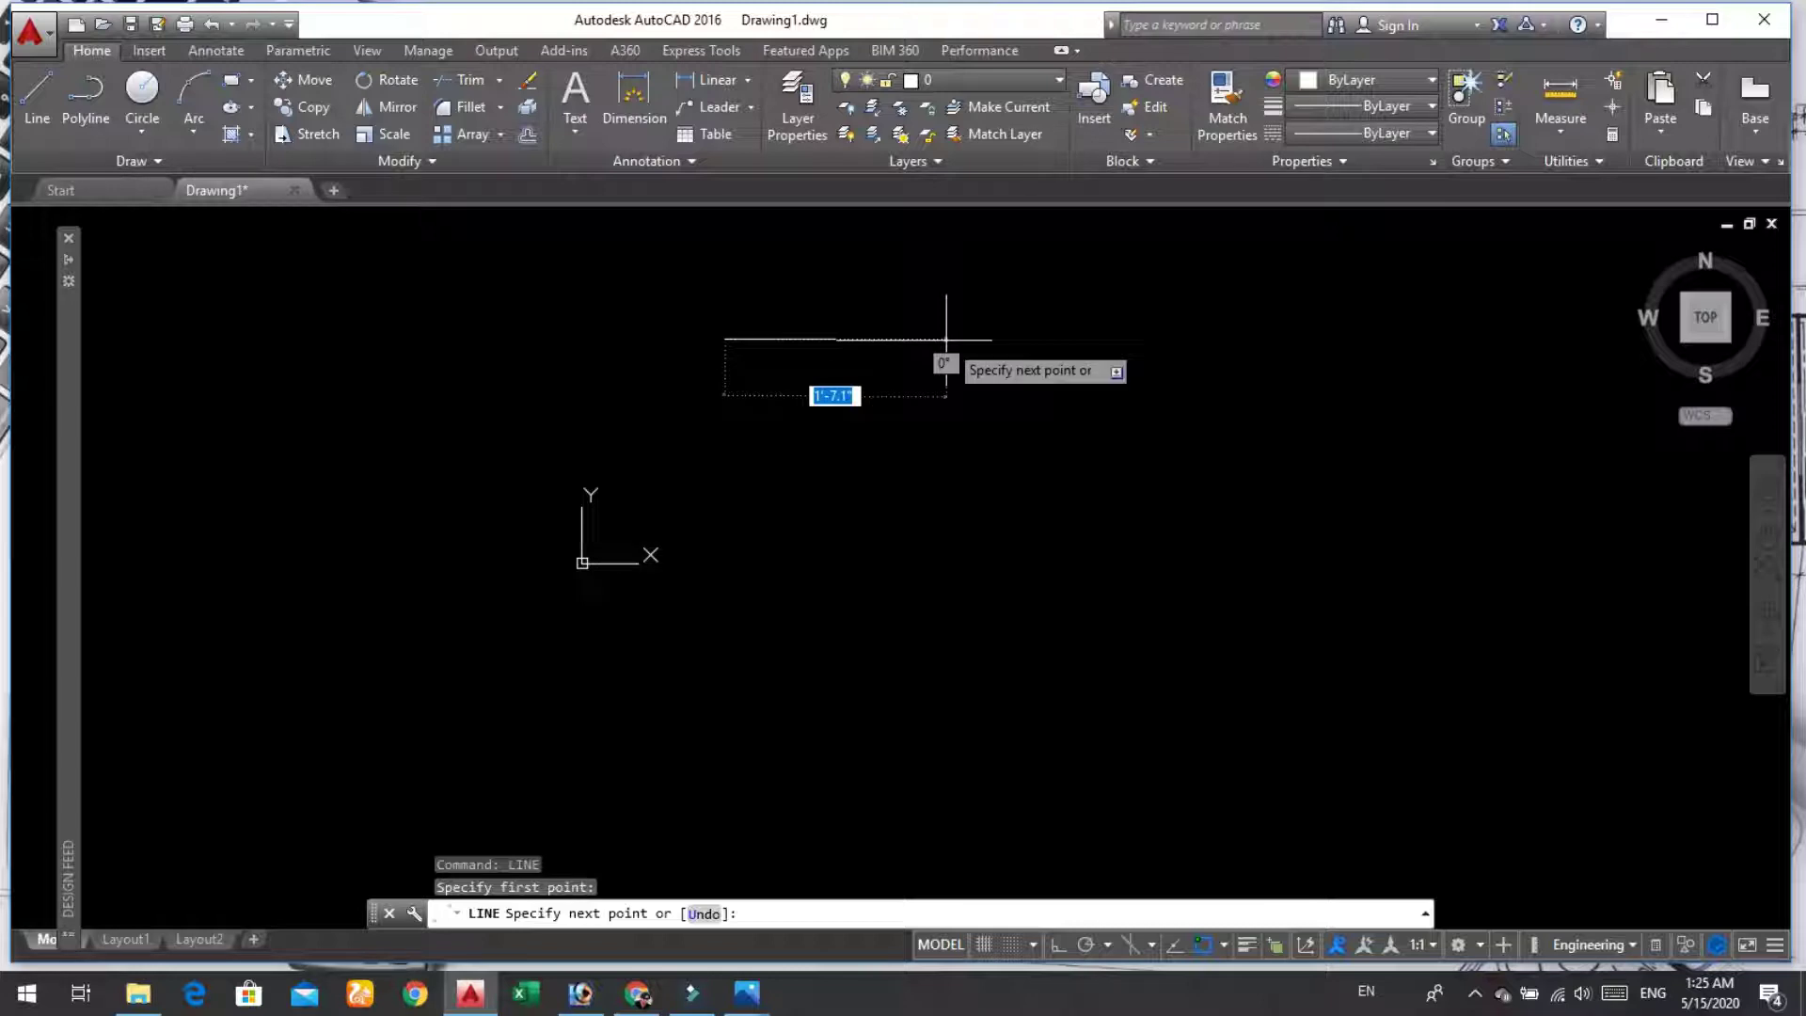
{"action": "type", "text": "50"}
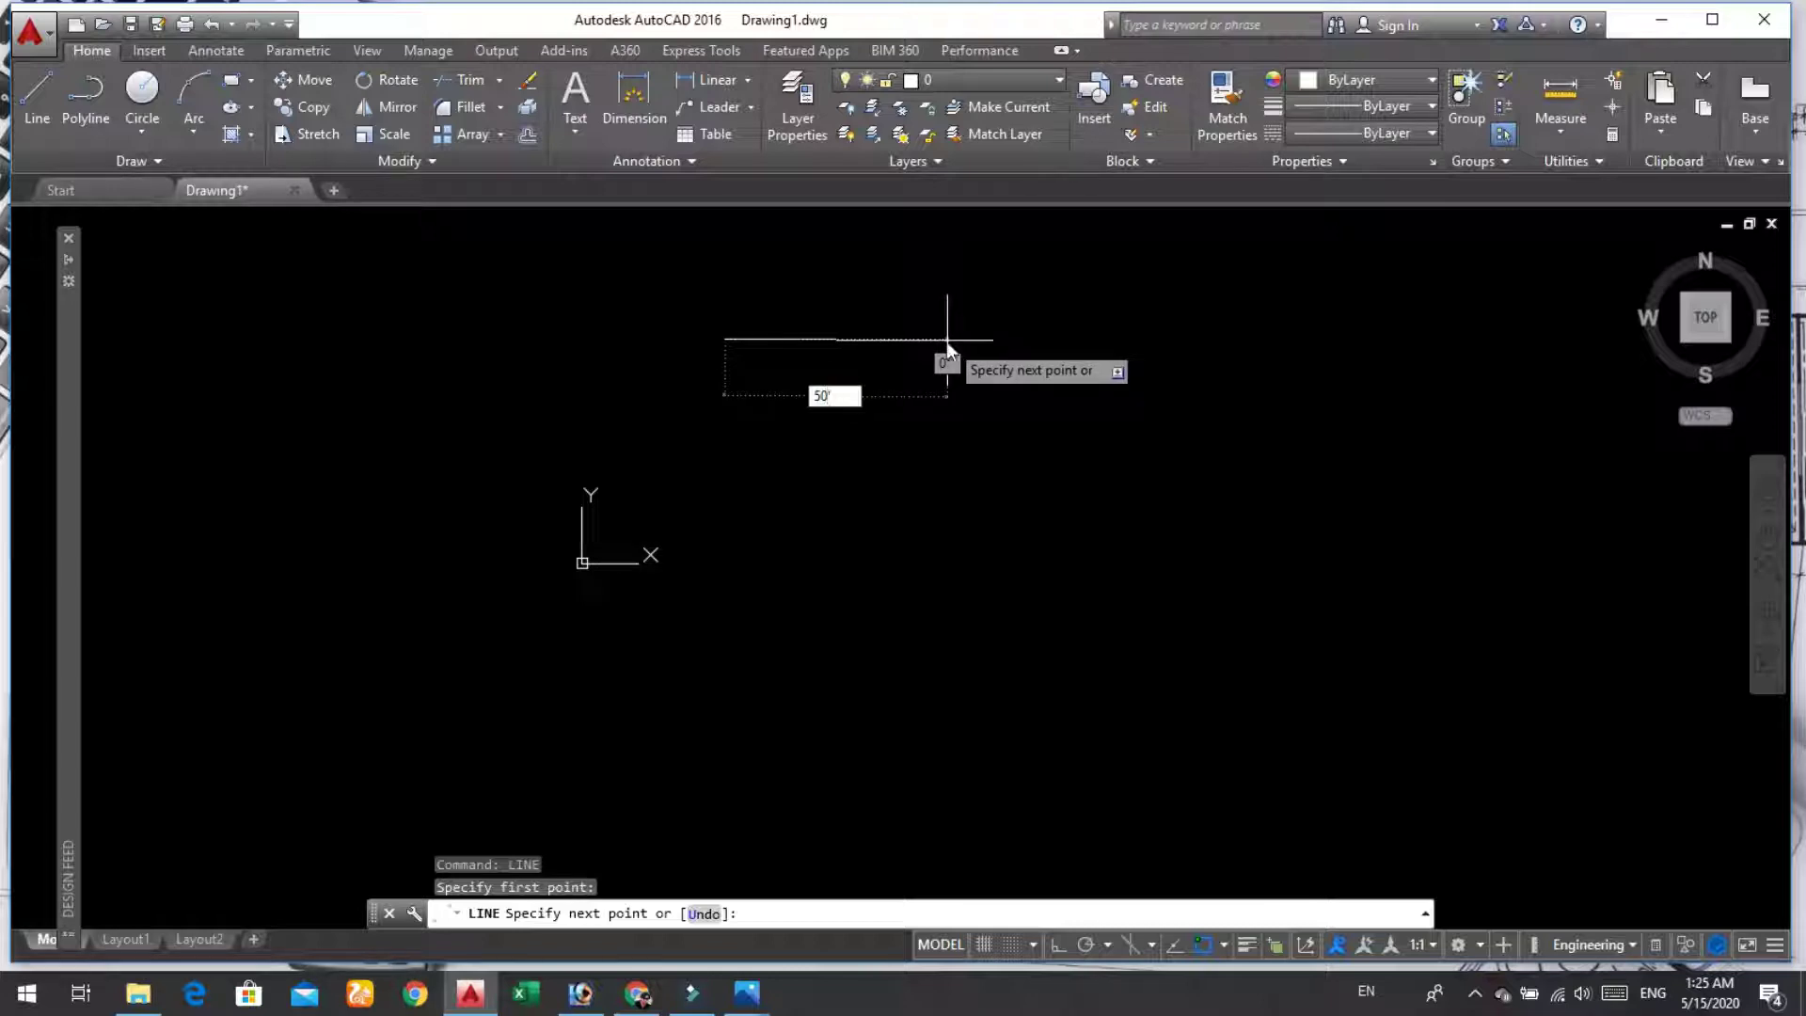
{"action": "key", "text": "Return"}
{"action": "key", "text": "Escape"}
{"action": "scroll", "coordinate": [1027, 424], "scroll_direction": "down", "scroll_amount": 4}
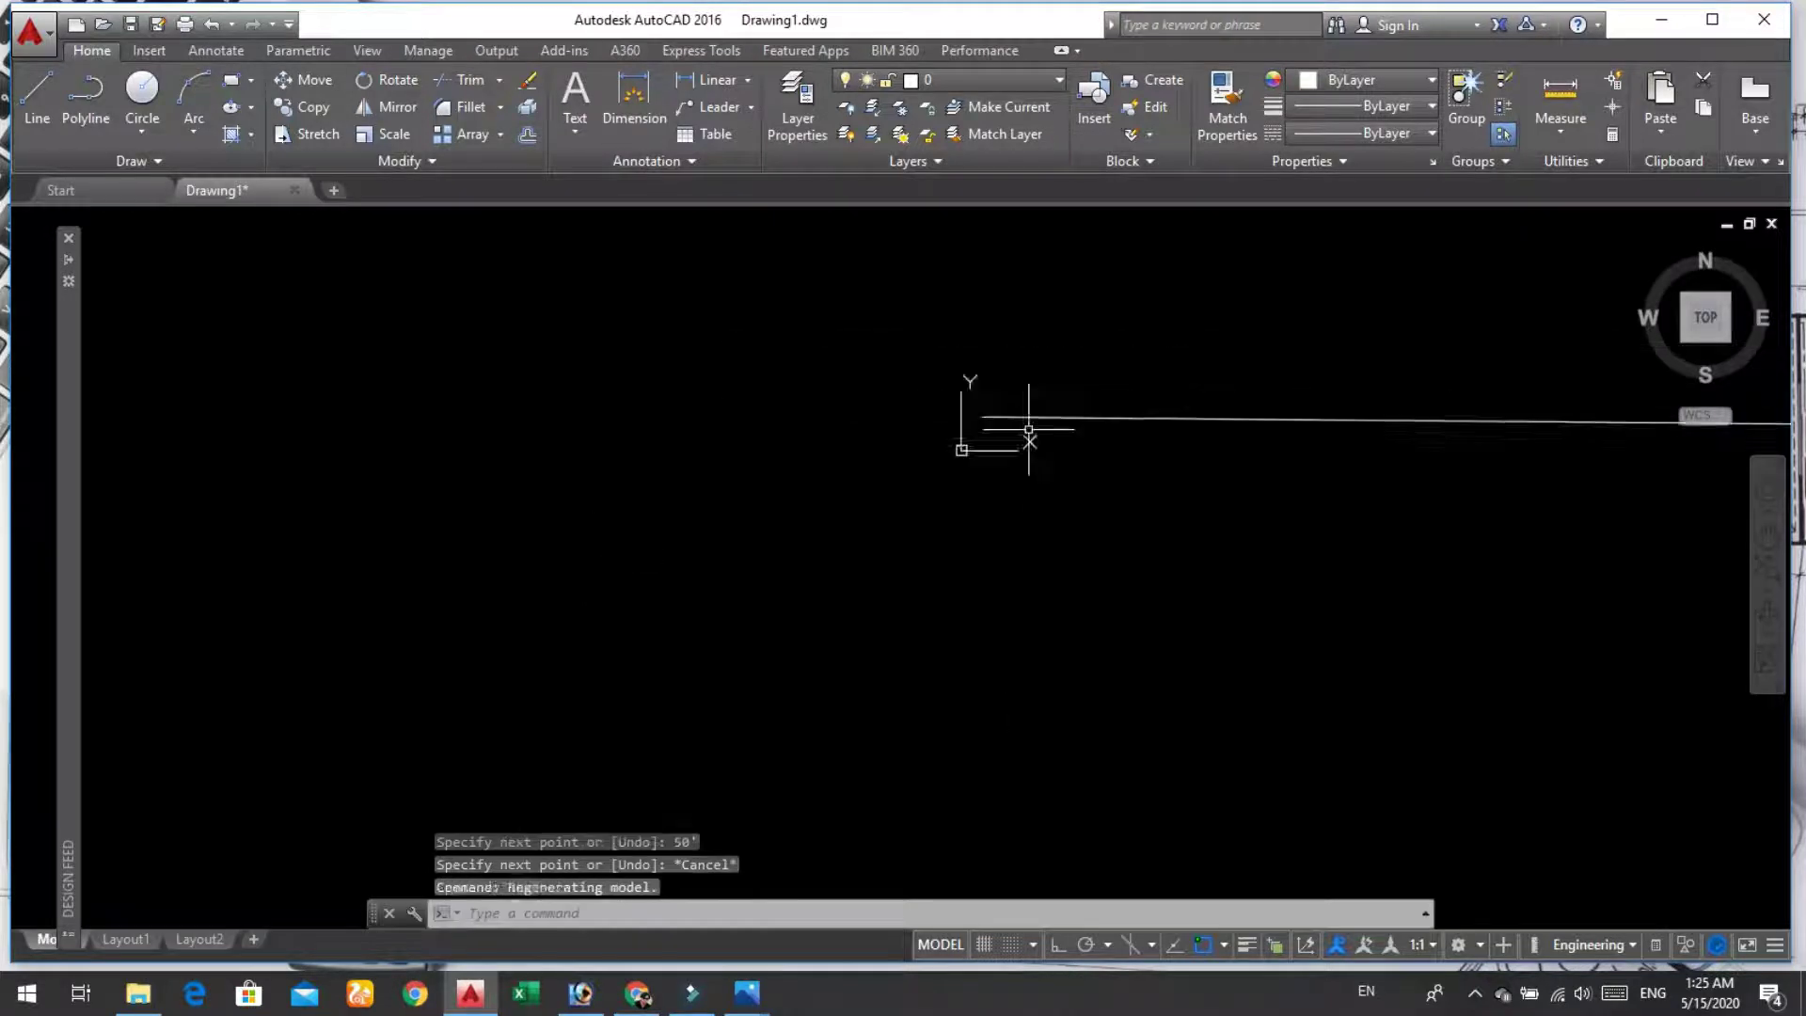
{"action": "scroll", "coordinate": [1136, 476], "scroll_direction": "down", "scroll_amount": 2}
{"action": "scroll", "coordinate": [1530, 425], "scroll_direction": "up", "scroll_amount": 4}
{"action": "scroll", "coordinate": [1399, 430], "scroll_direction": "down", "scroll_amount": 2}
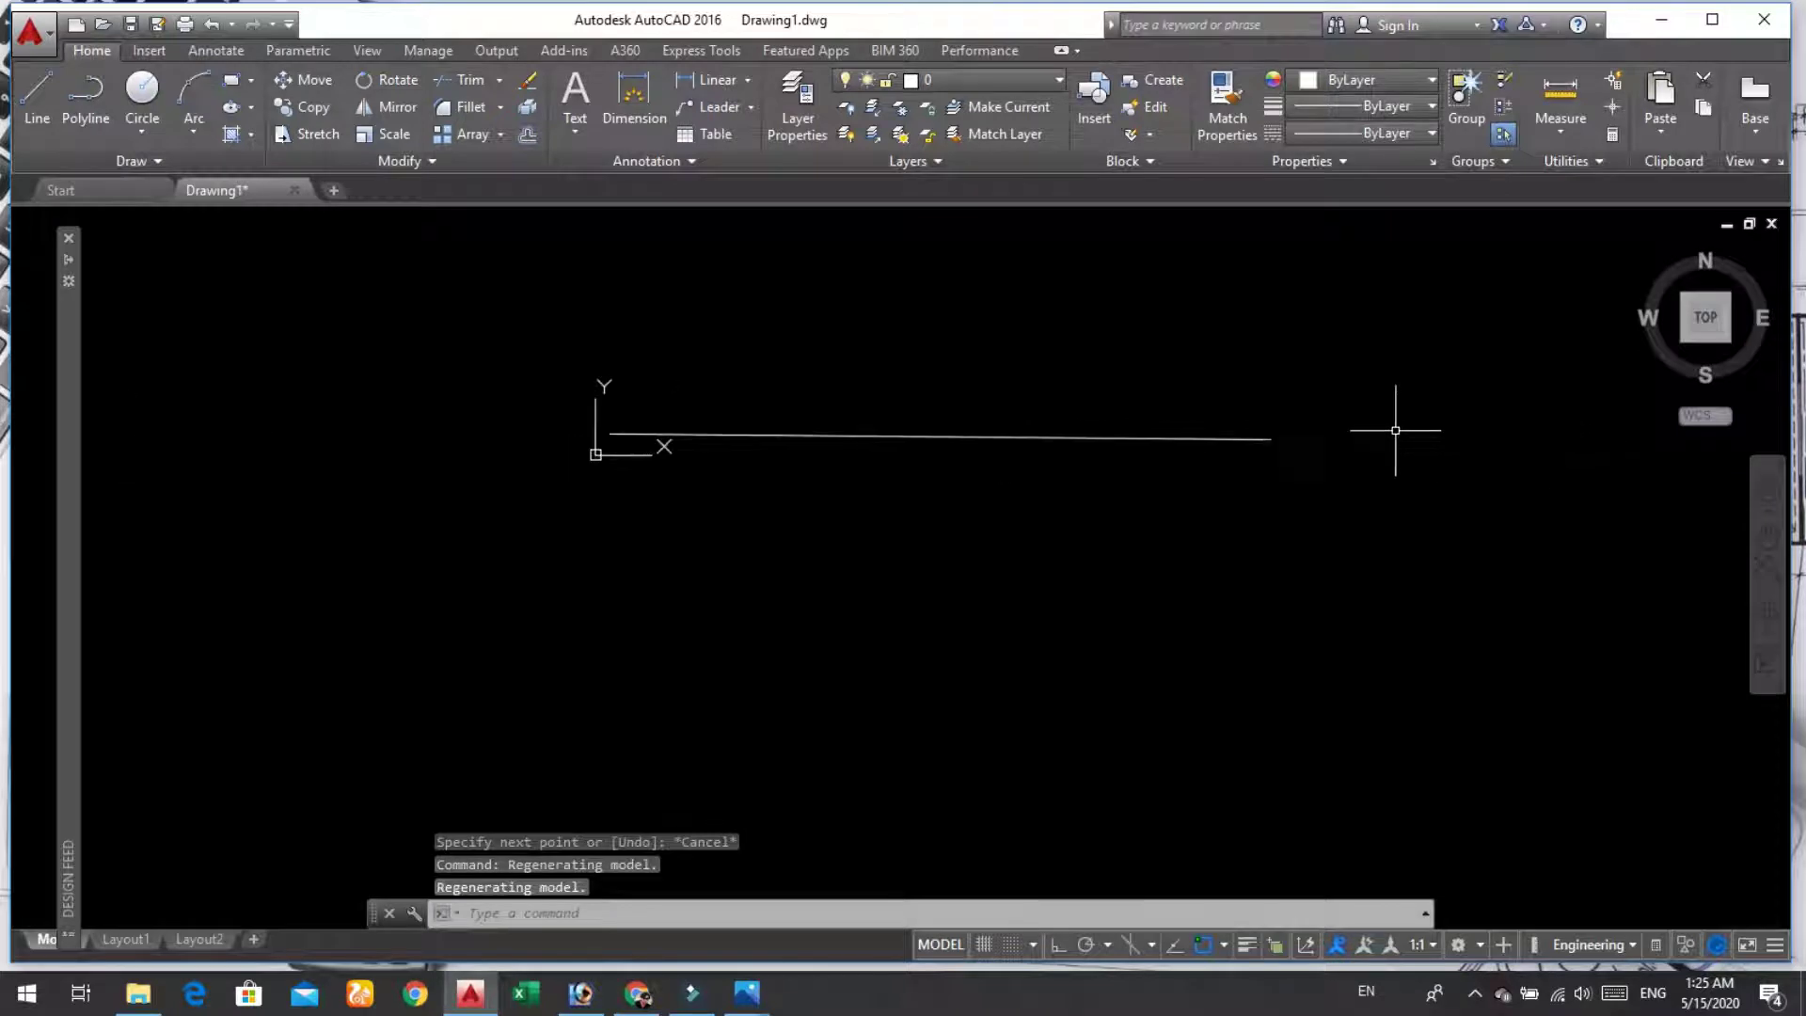
Step: Erase the trial 50' line and restart the LINE command
{"action": "left_click", "coordinate": [1169, 438]}
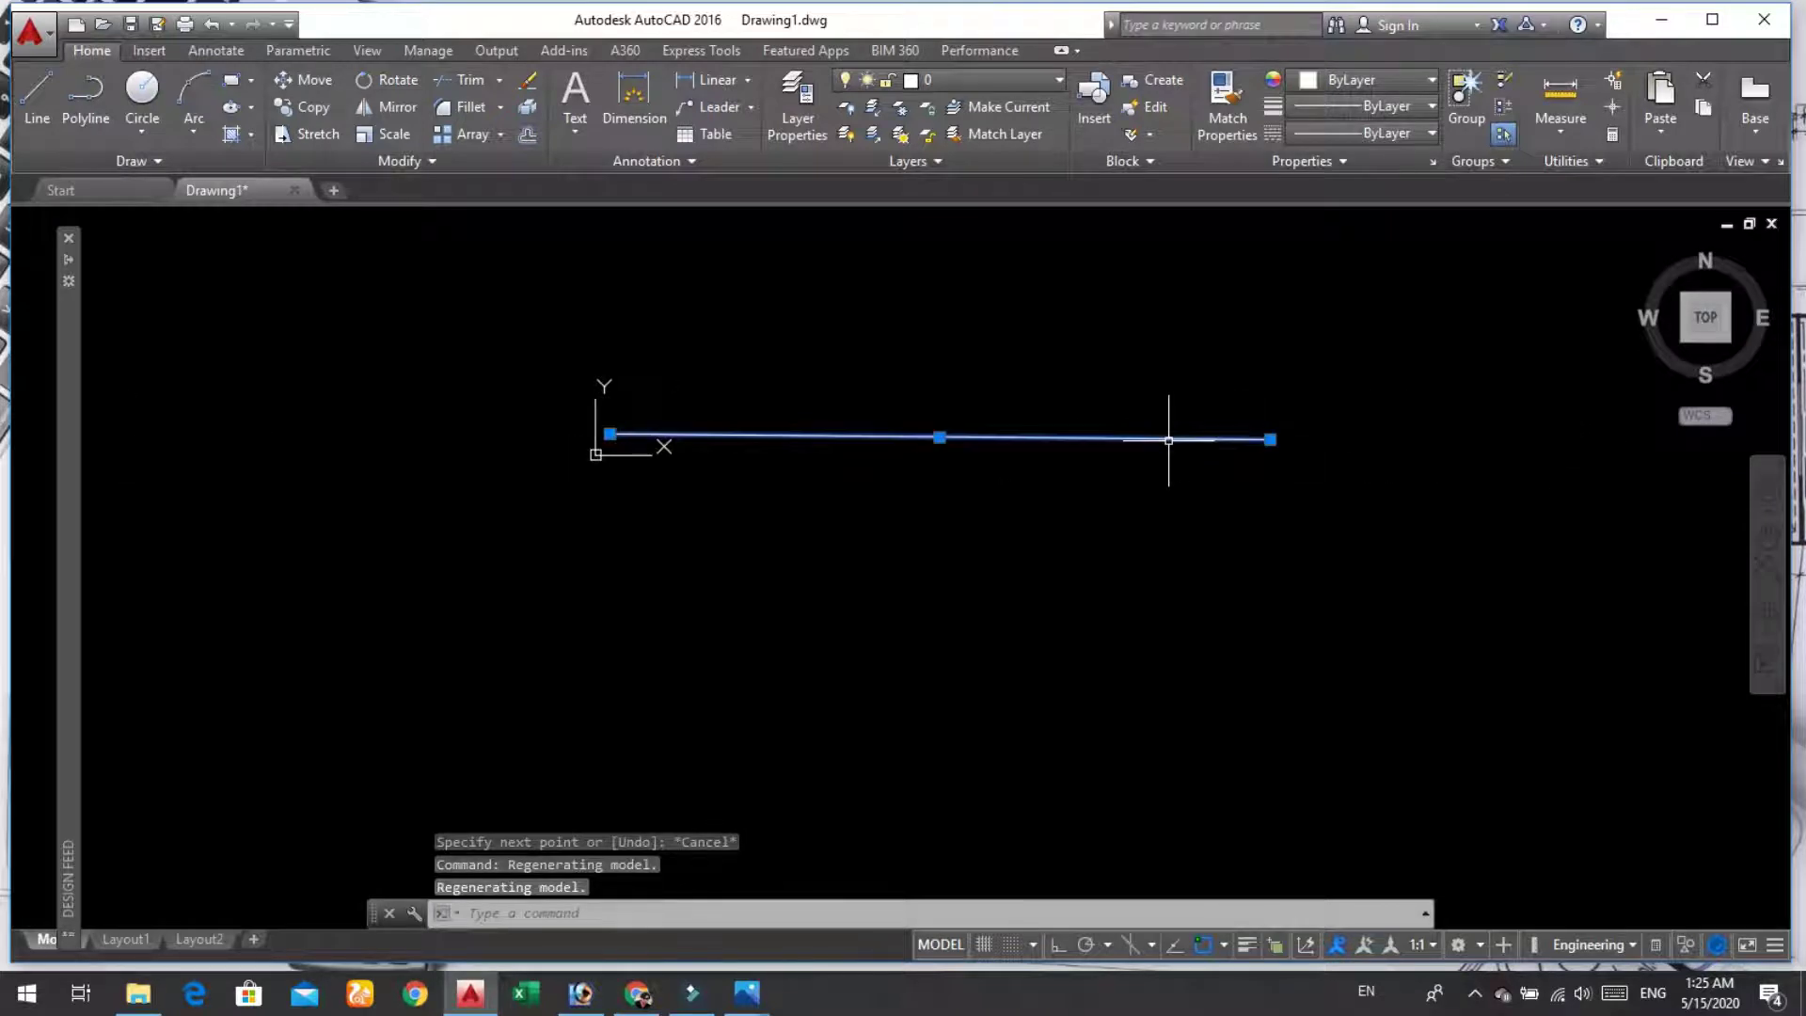
{"action": "key", "text": "Delete"}
{"action": "type", "text": "li"}
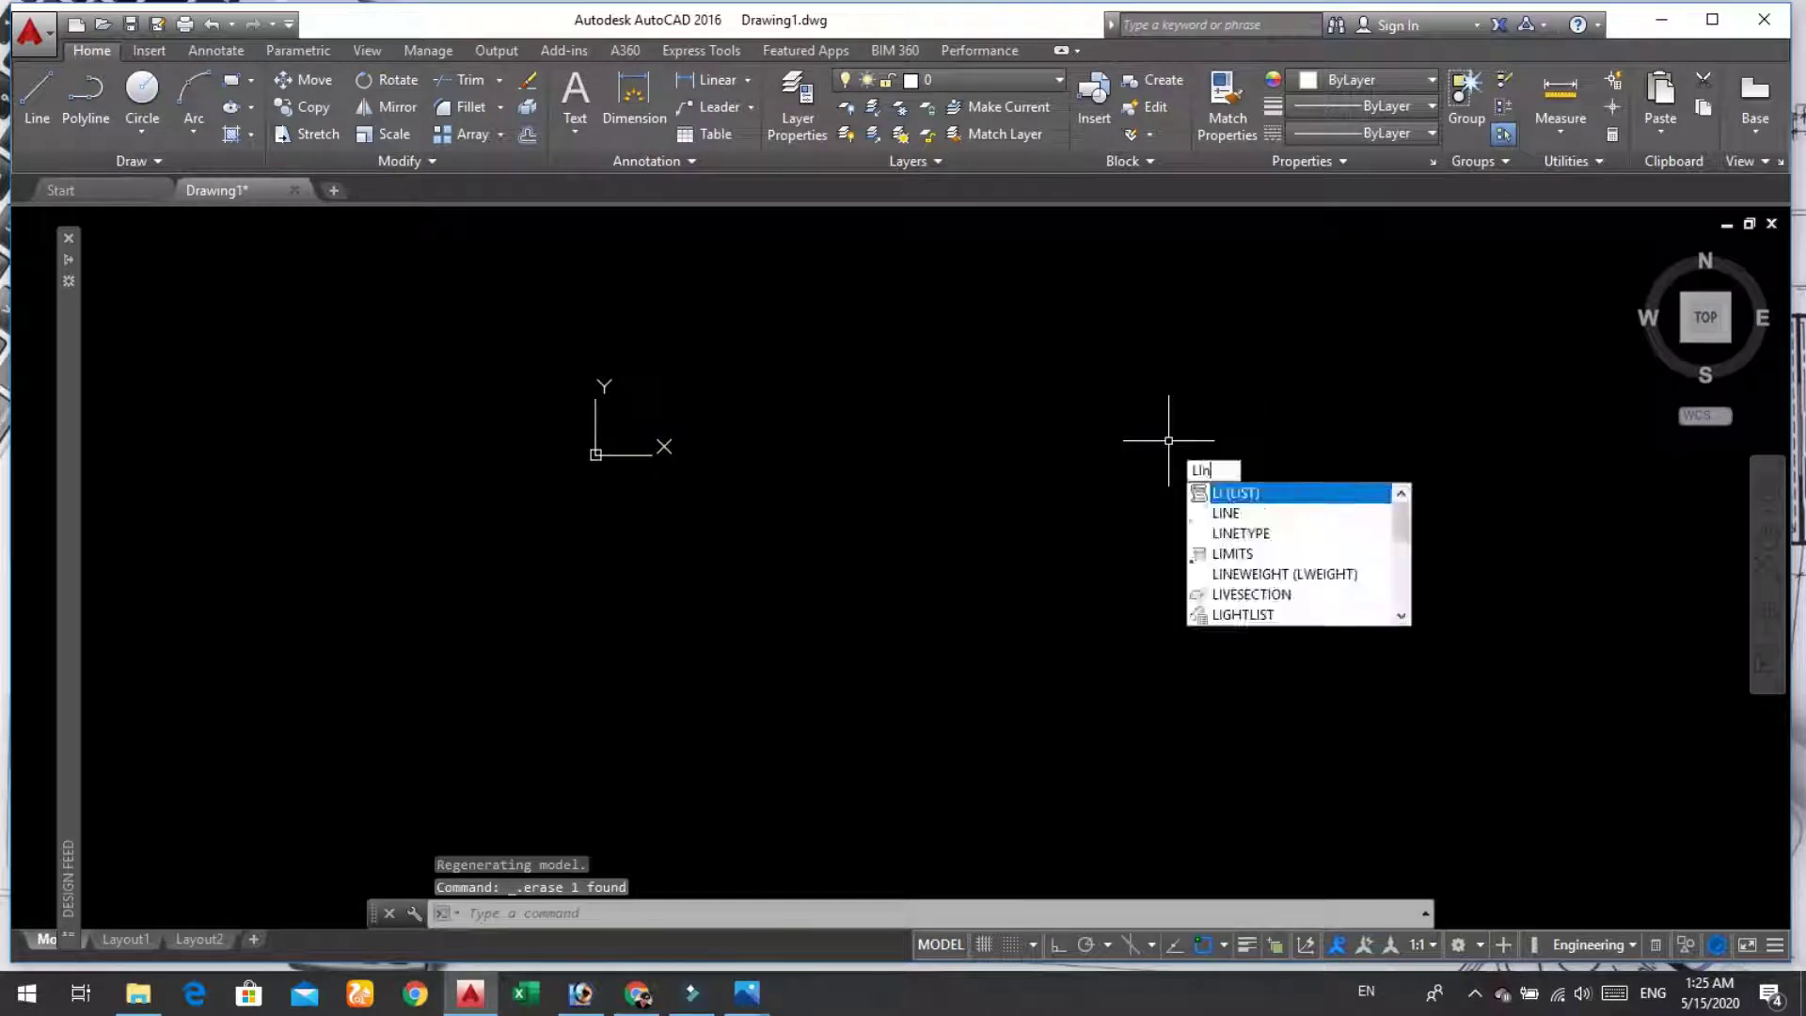
{"action": "type", "text": "ne"}
{"action": "key", "text": "Return"}
Step: With Ortho on, start the outline with a 50' top wall and a 35' wall downward
{"action": "left_click", "coordinate": [633, 388]}
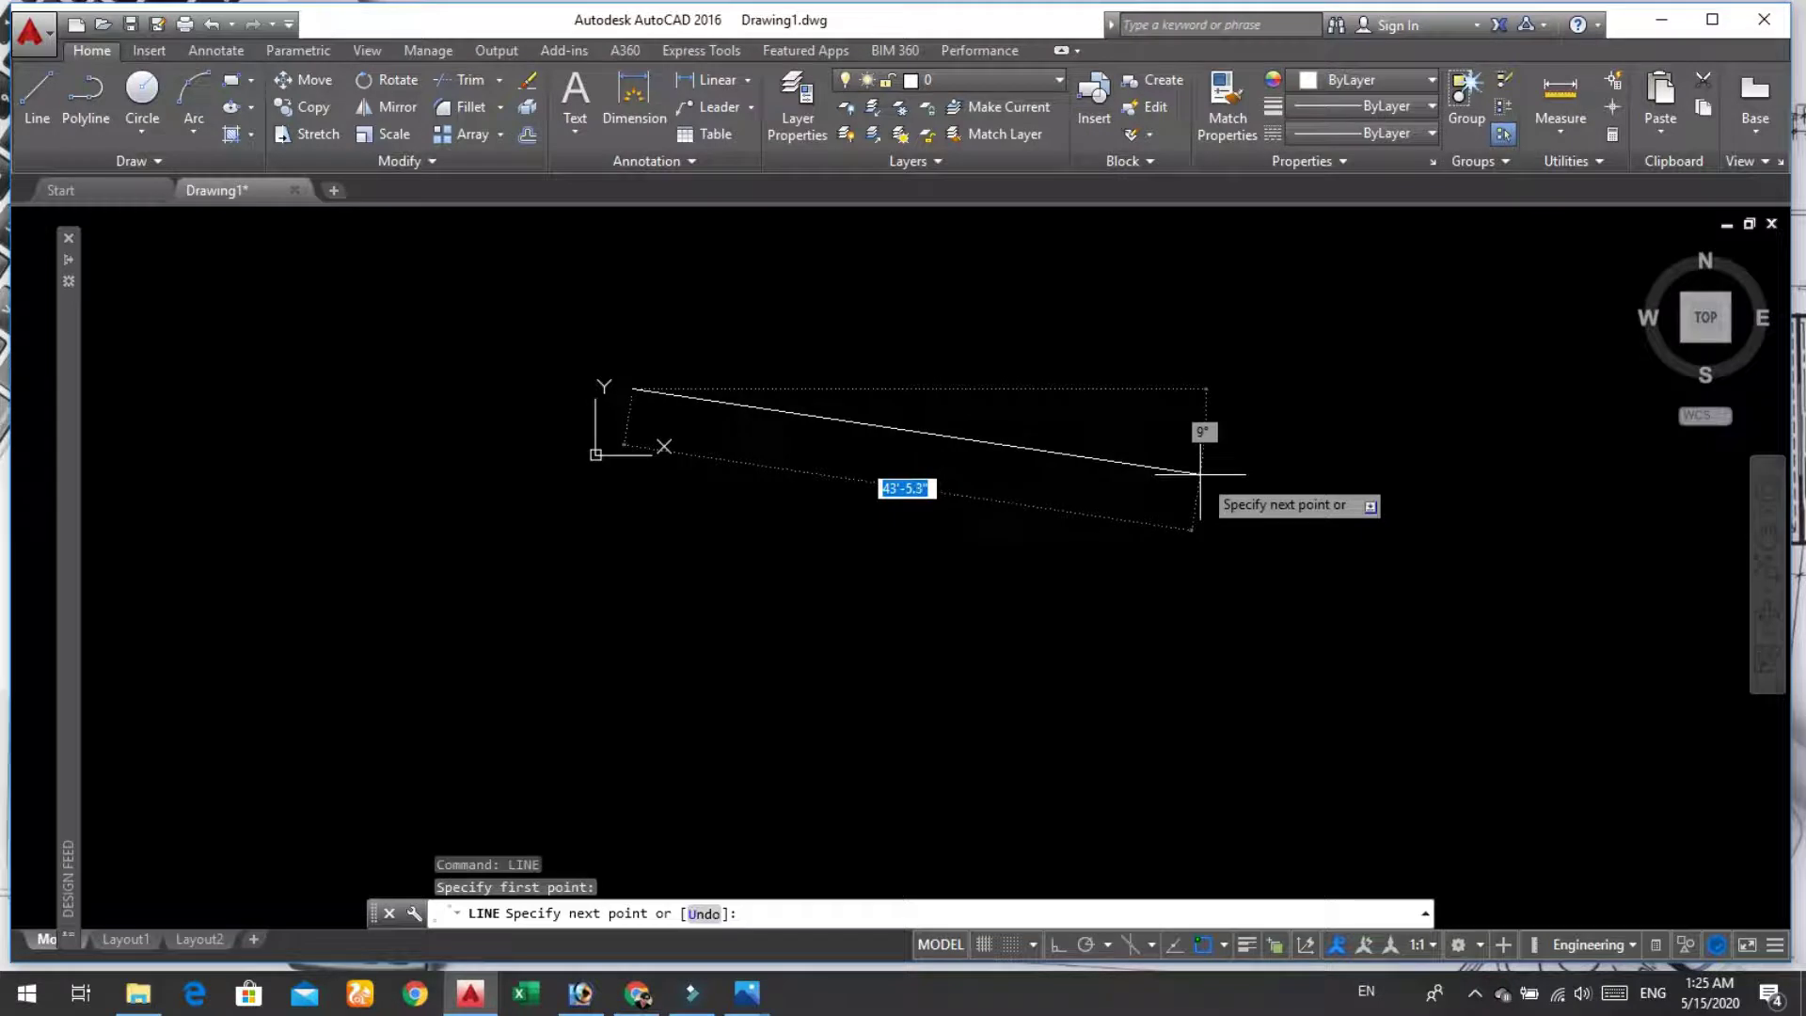
{"action": "key", "text": "F8"}
{"action": "type", "text": "5"}
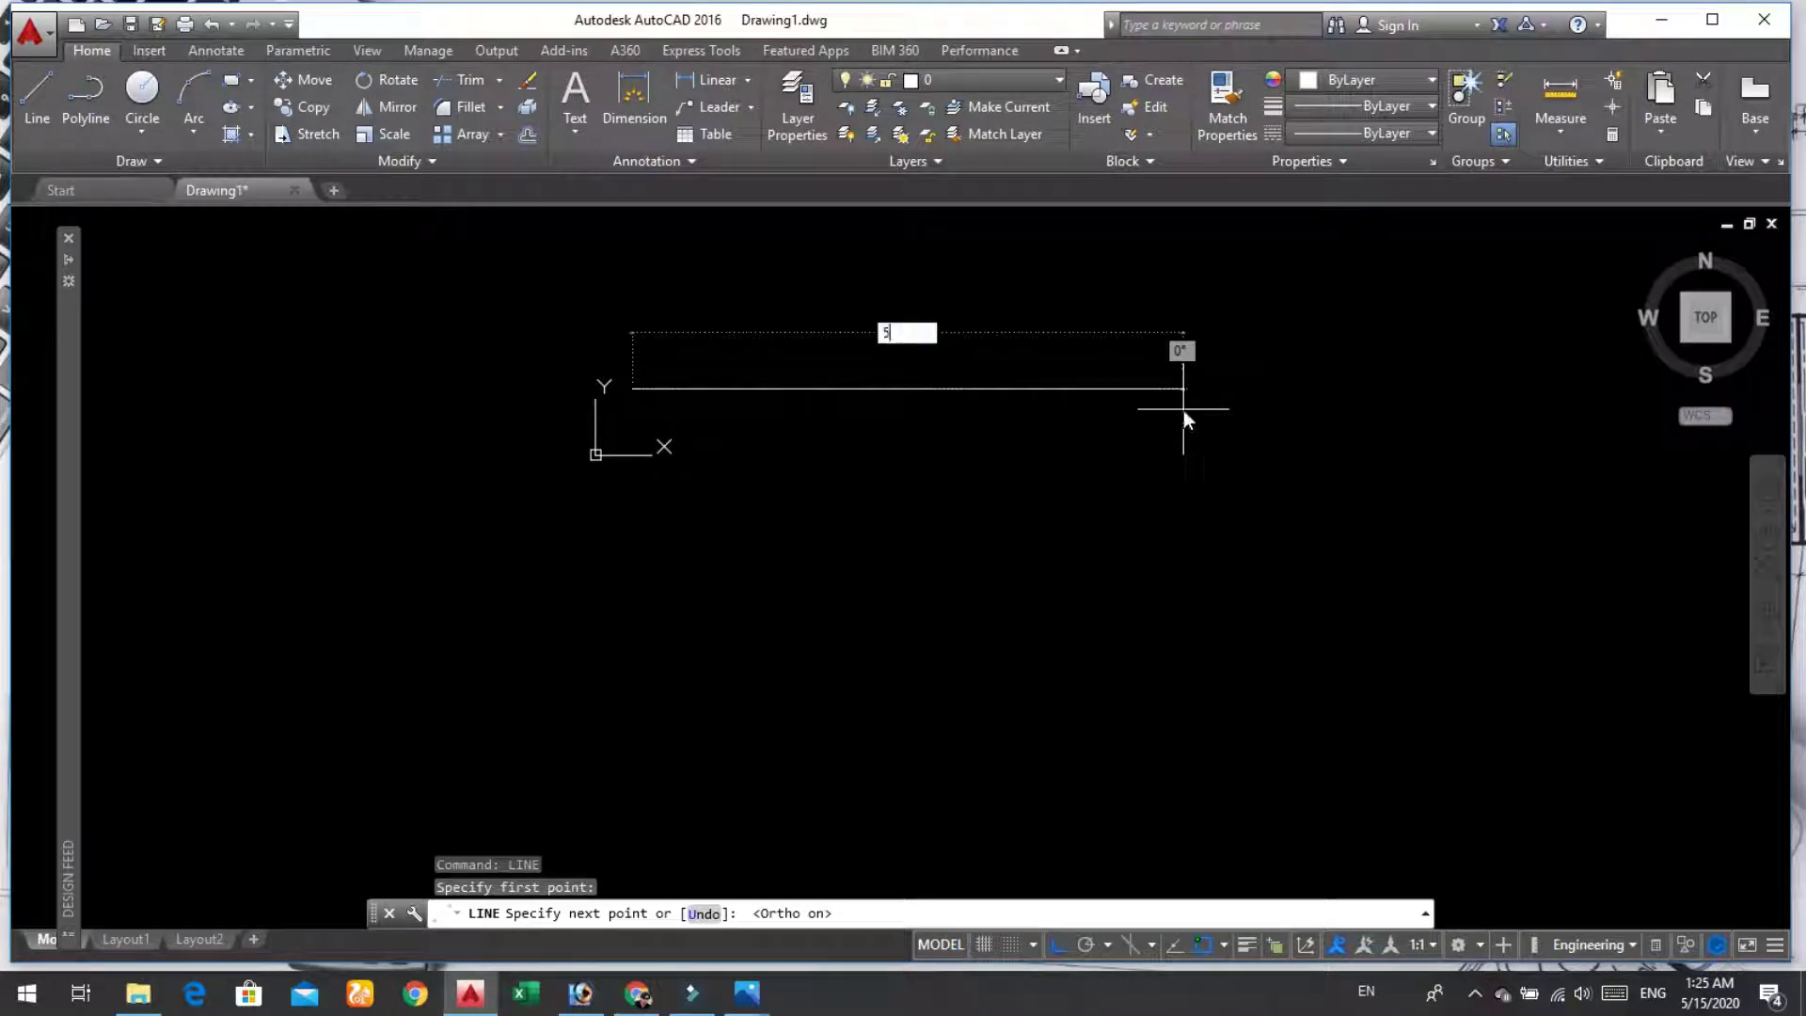
{"action": "type", "text": "0"}
{"action": "key", "text": "Return"}
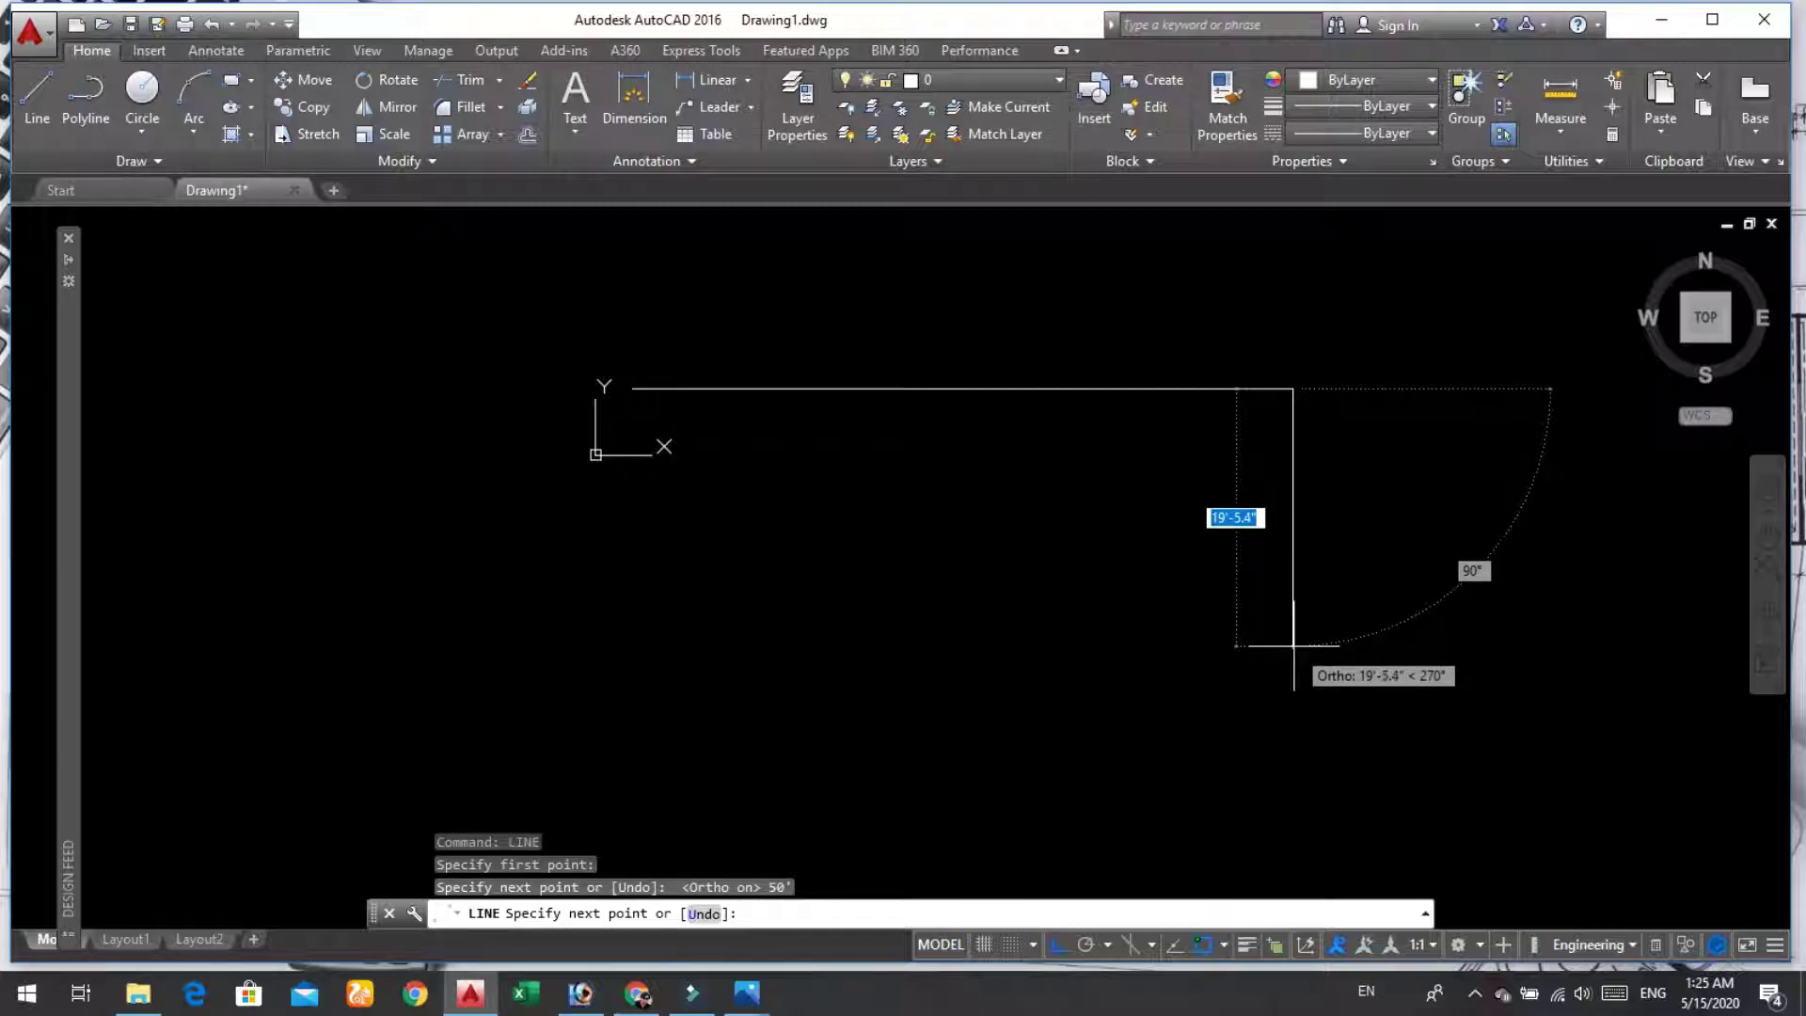
{"action": "type", "text": "35"}
{"action": "key", "text": "Return"}
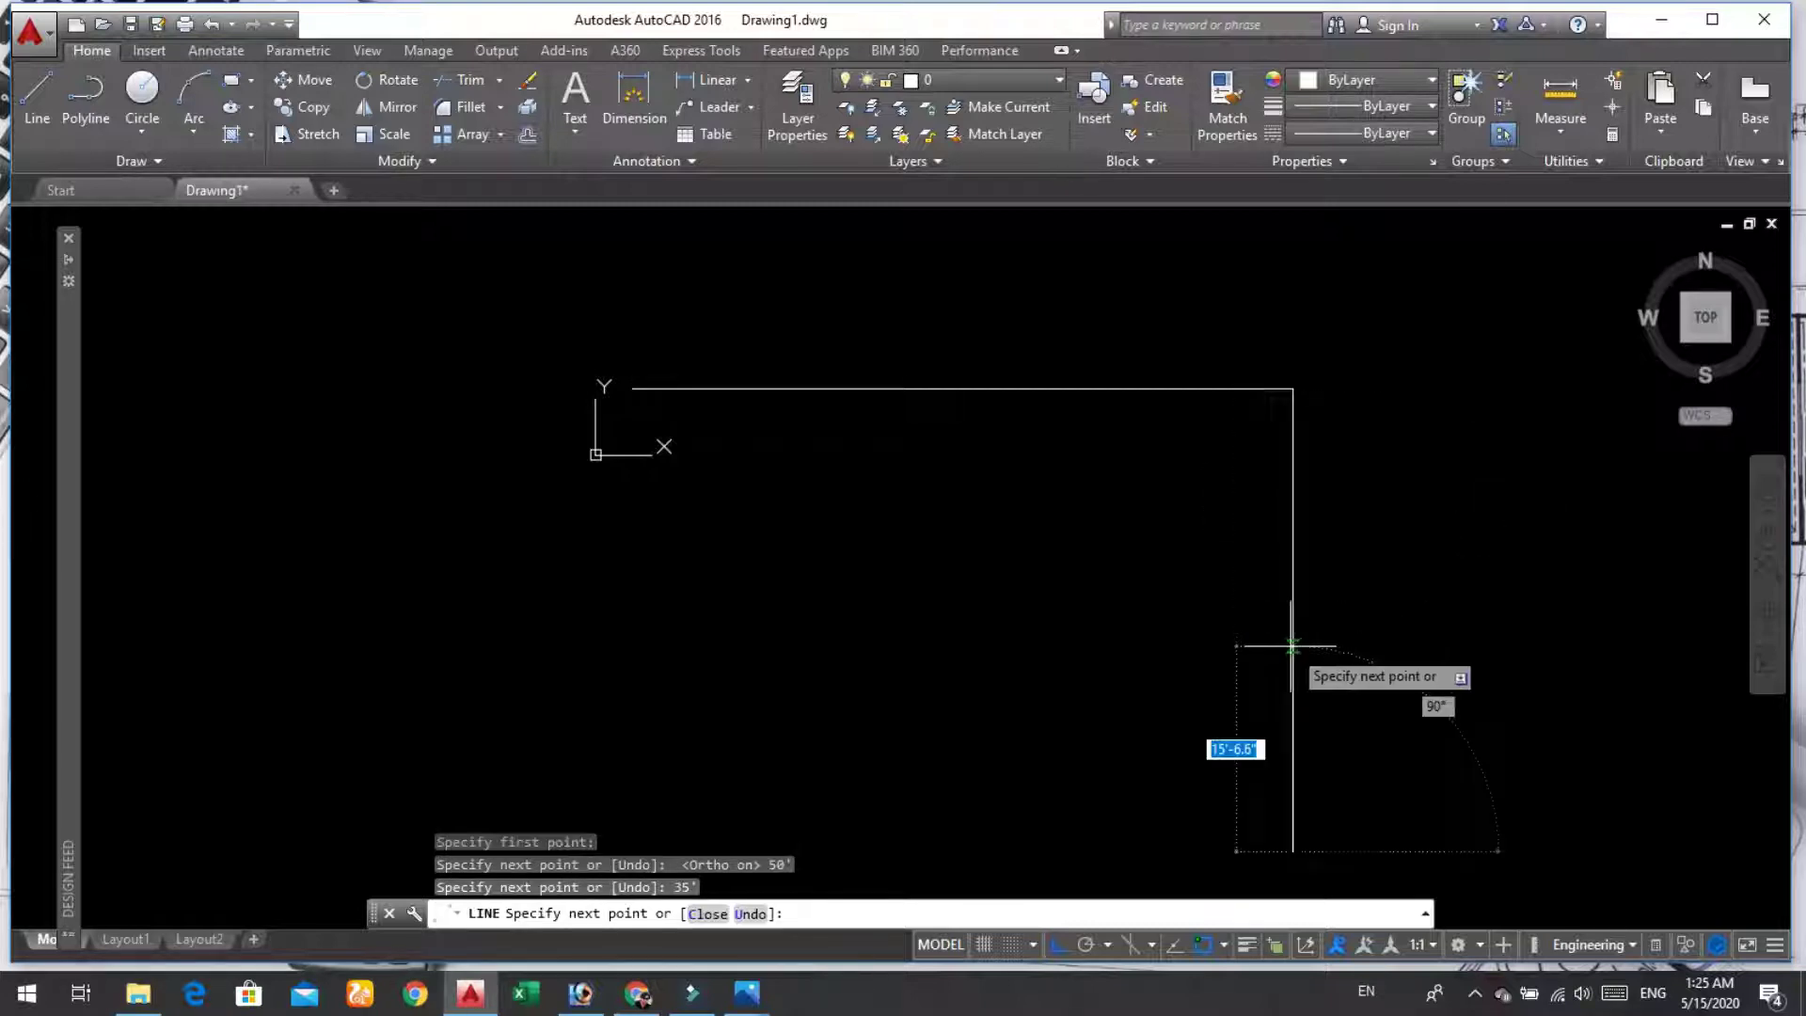
{"action": "scroll", "coordinate": [1293, 659], "scroll_direction": "down", "scroll_amount": 4}
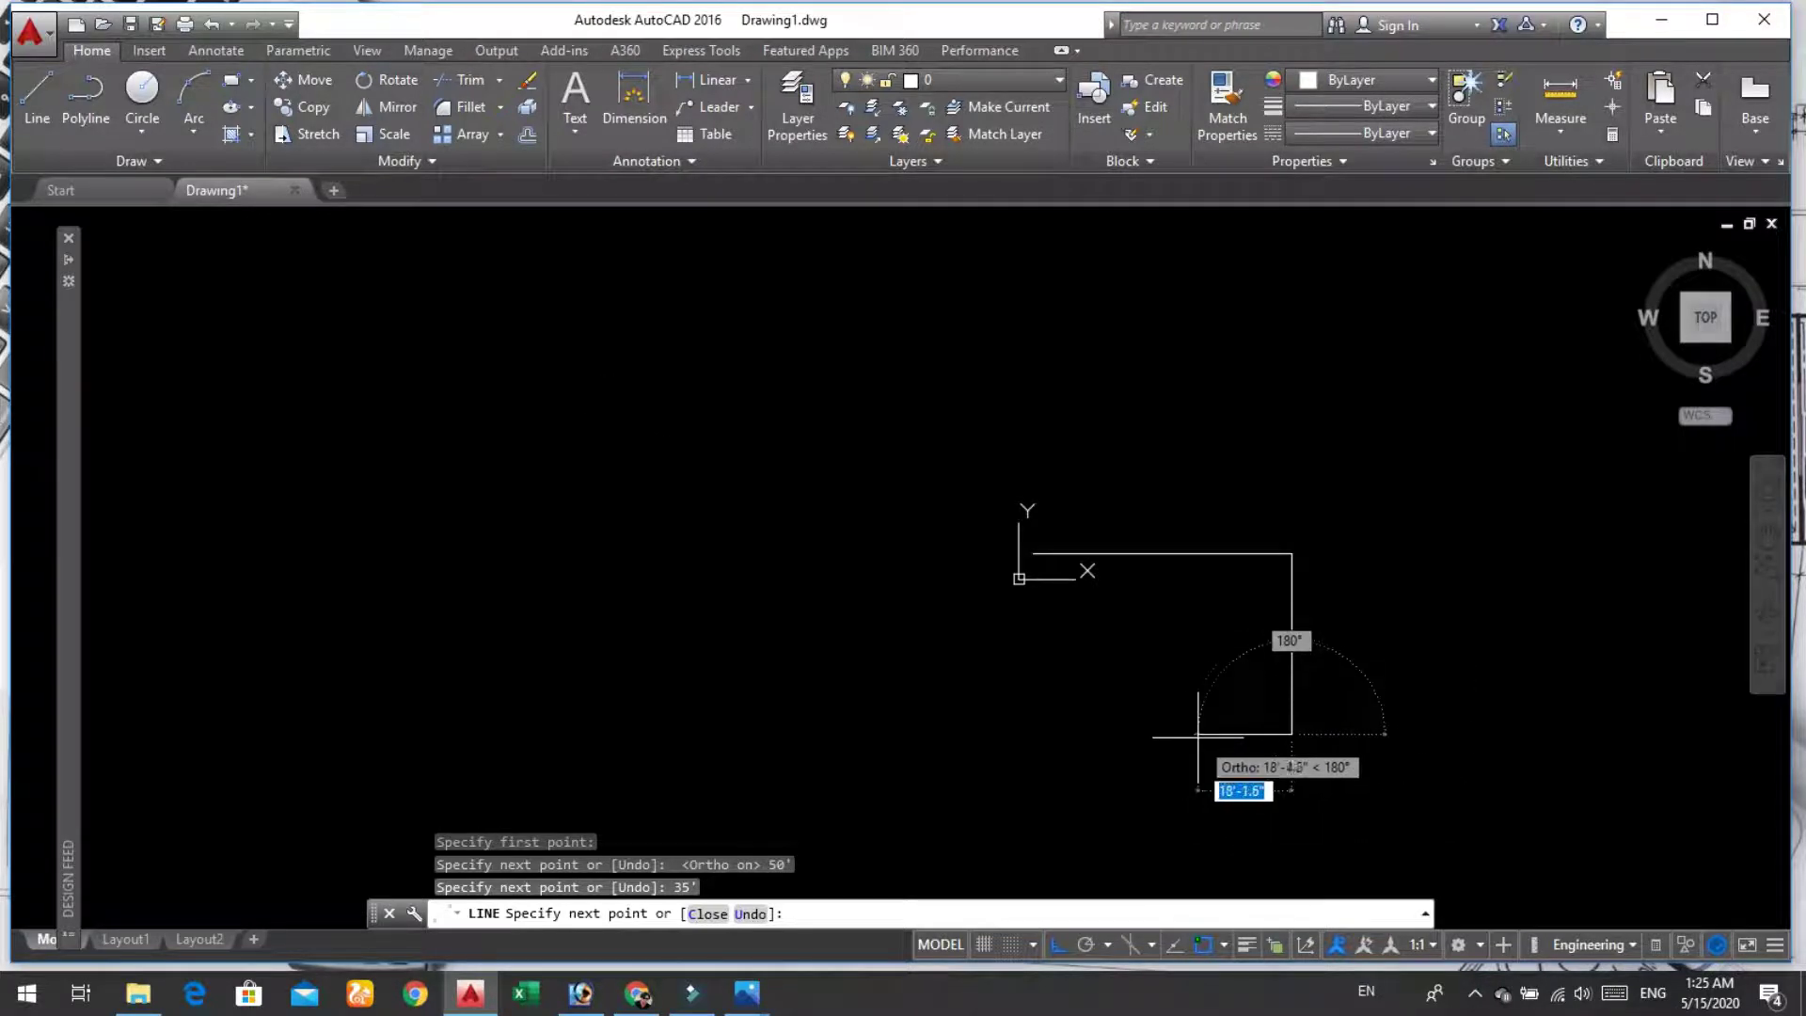
Step: Add the 15' left, 15' down and 35' left segments, closing the outline at its start
{"action": "type", "text": "15"}
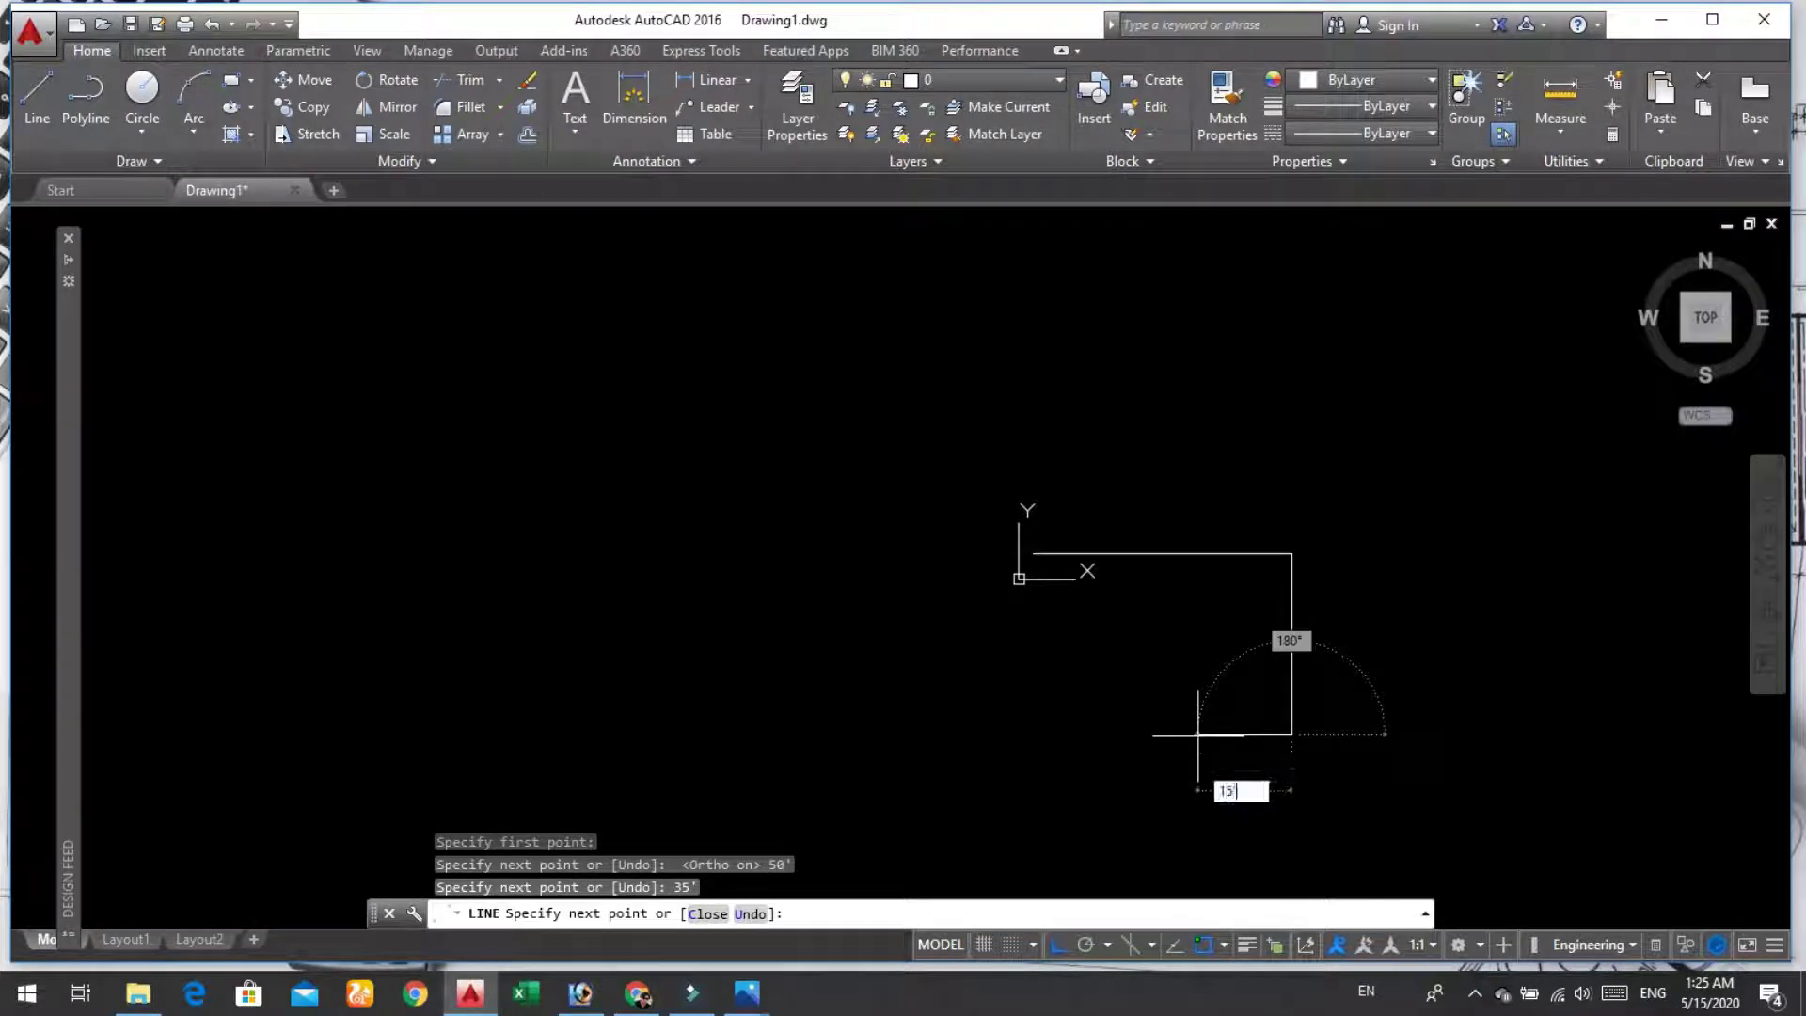
{"action": "key", "text": "Return"}
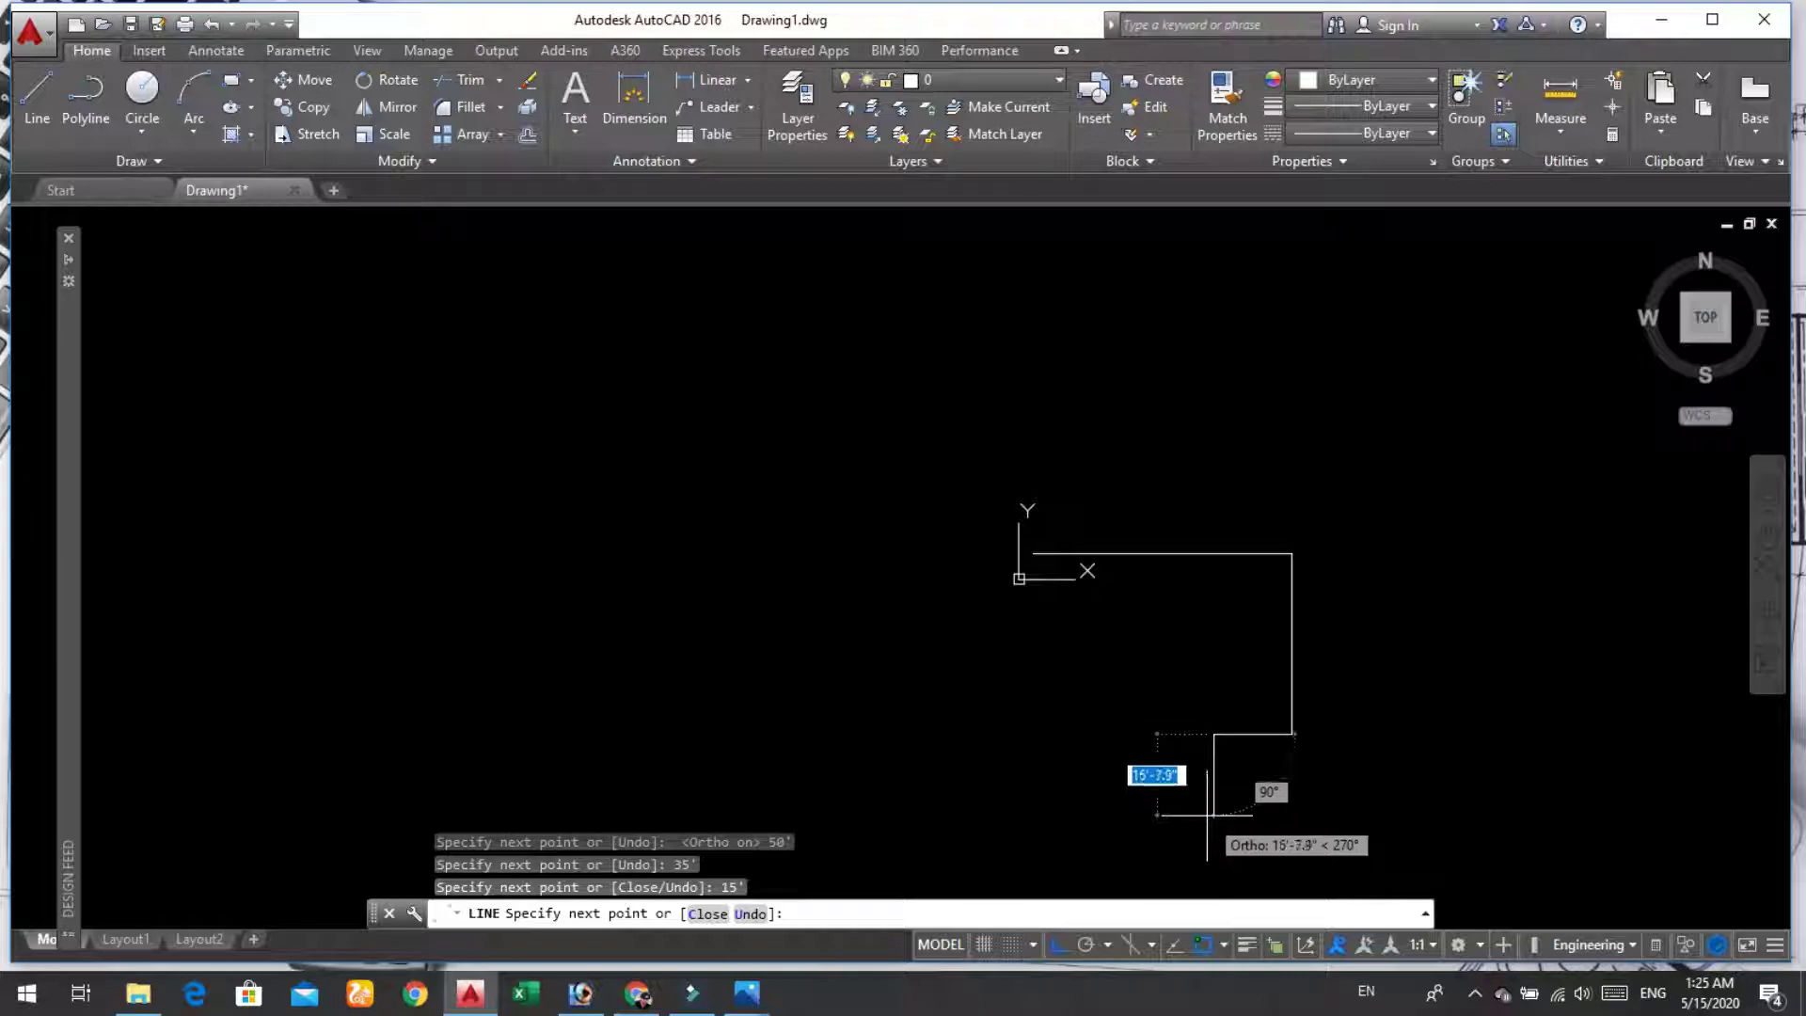
{"action": "type", "text": "15"}
{"action": "key", "text": "Return"}
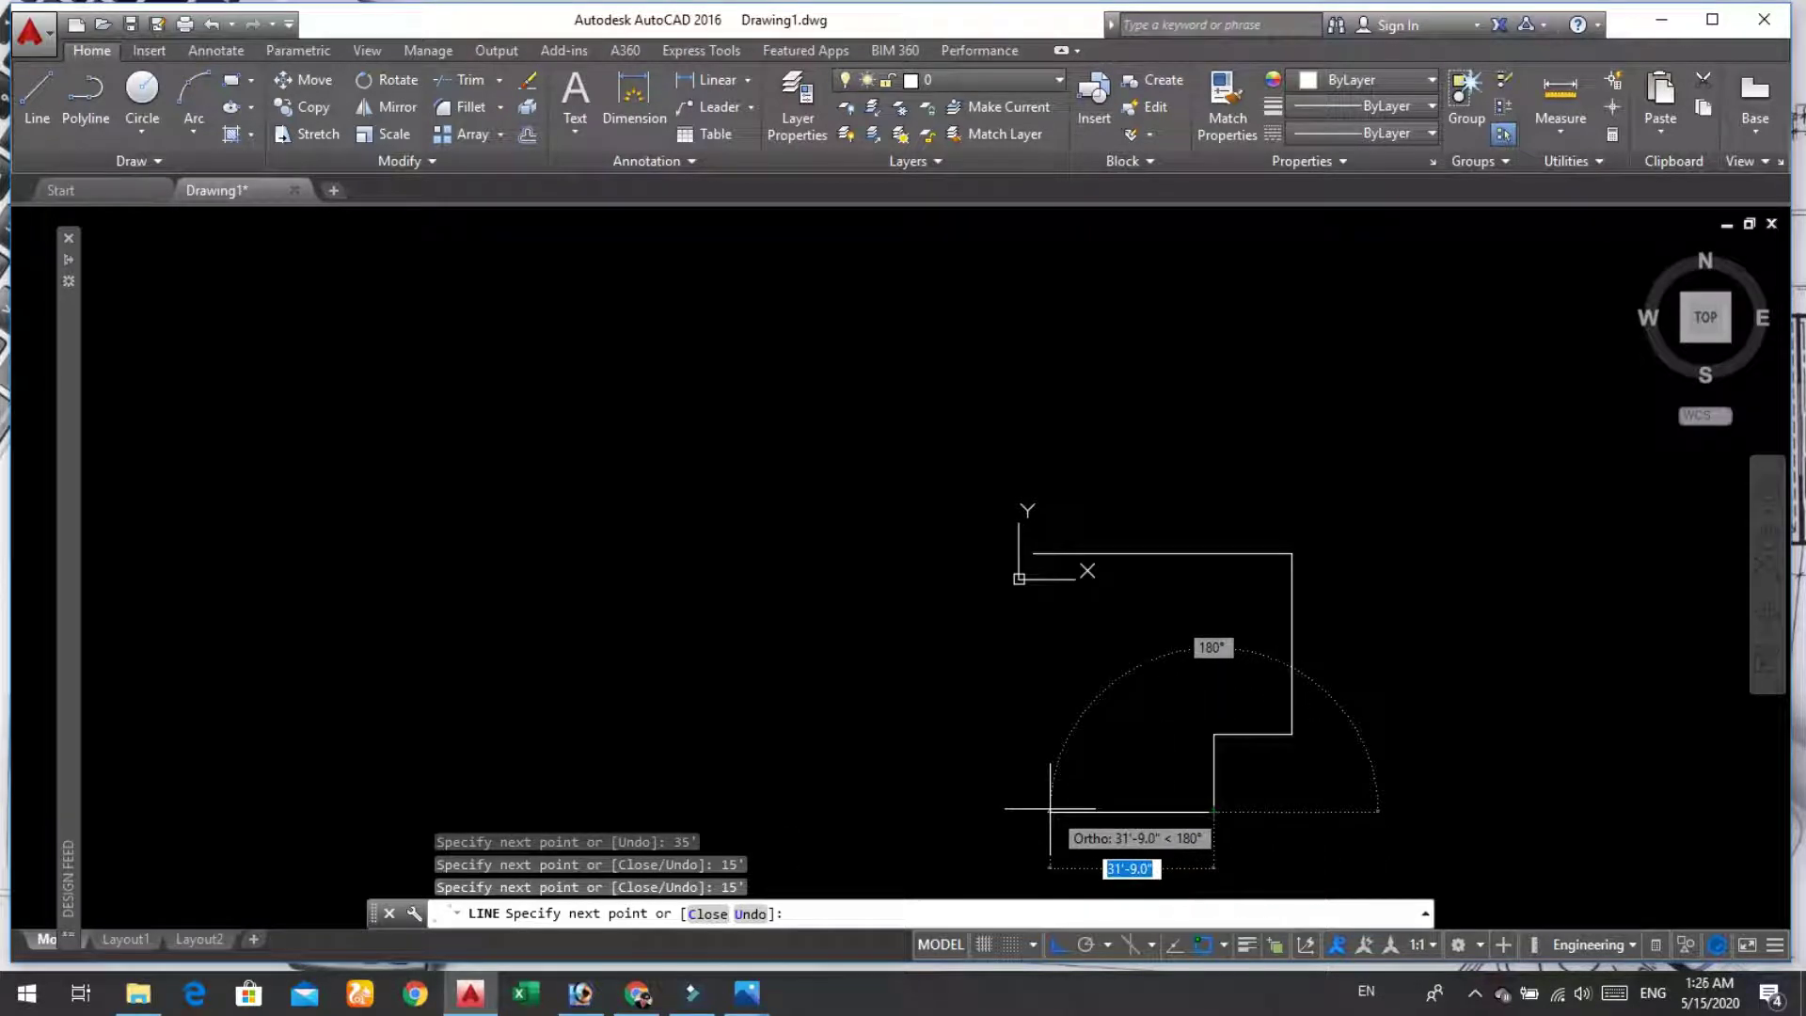
{"action": "type", "text": "35"}
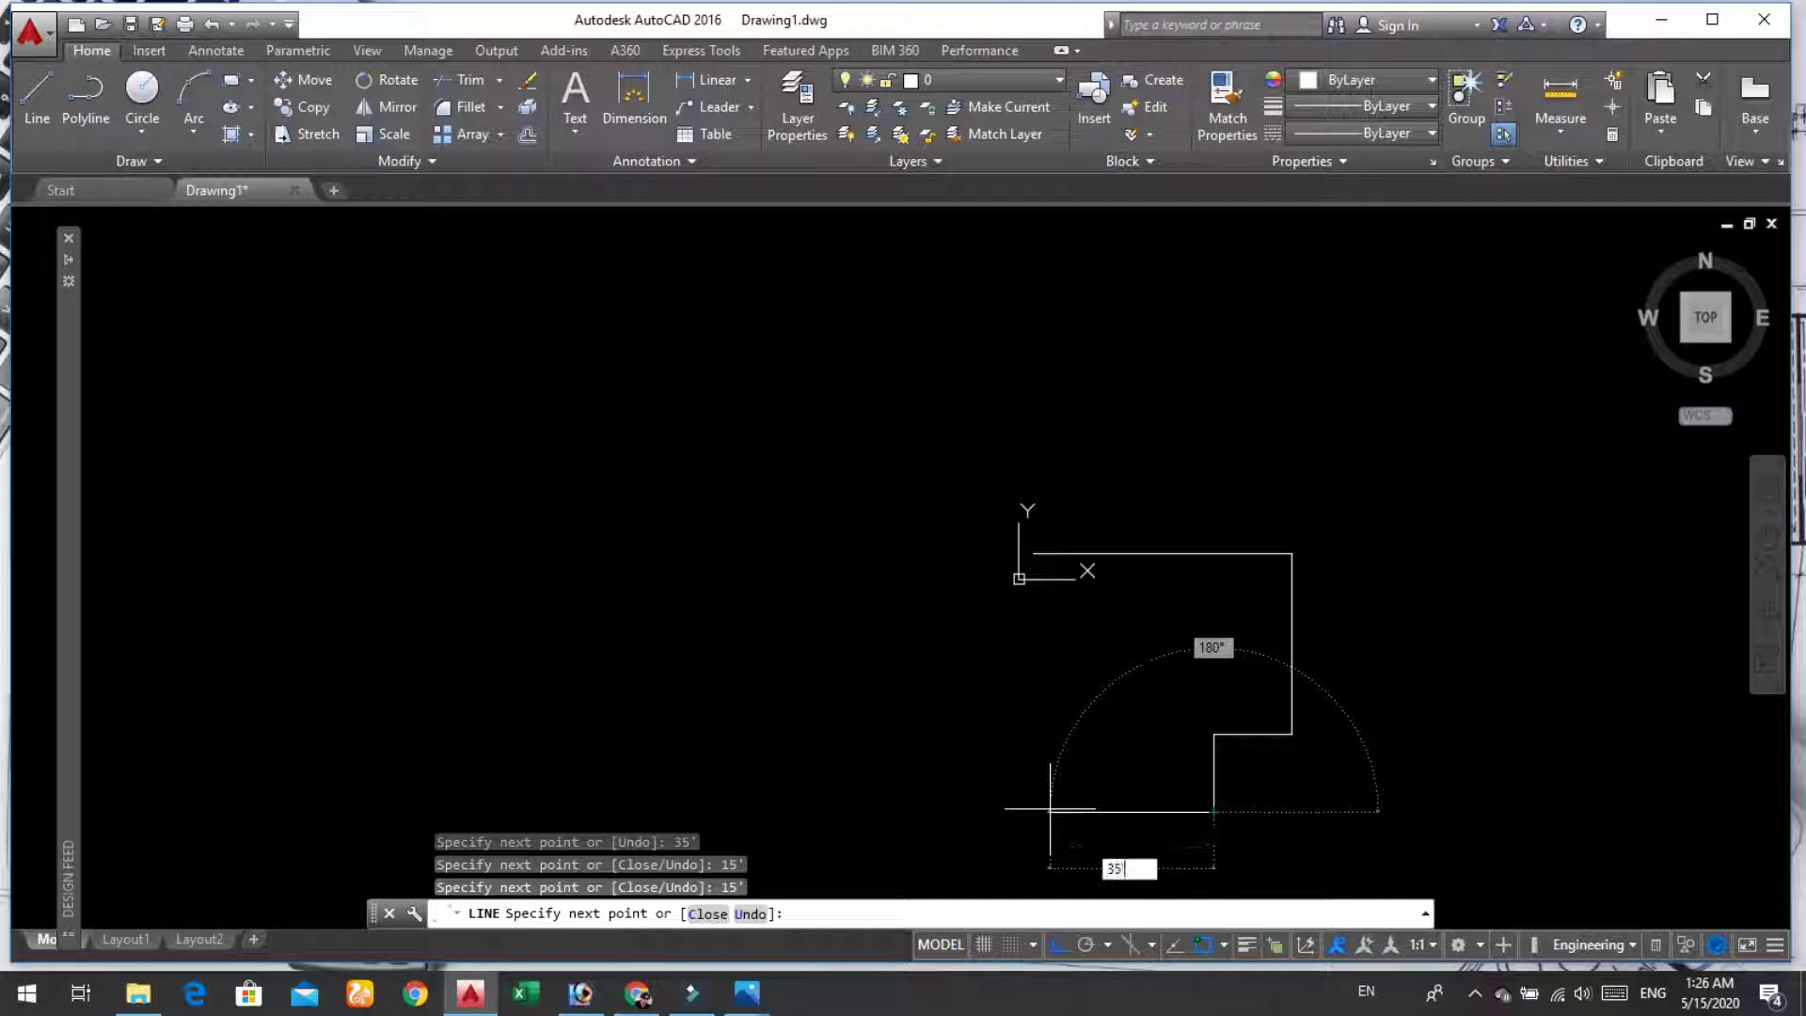
{"action": "key", "text": "Return"}
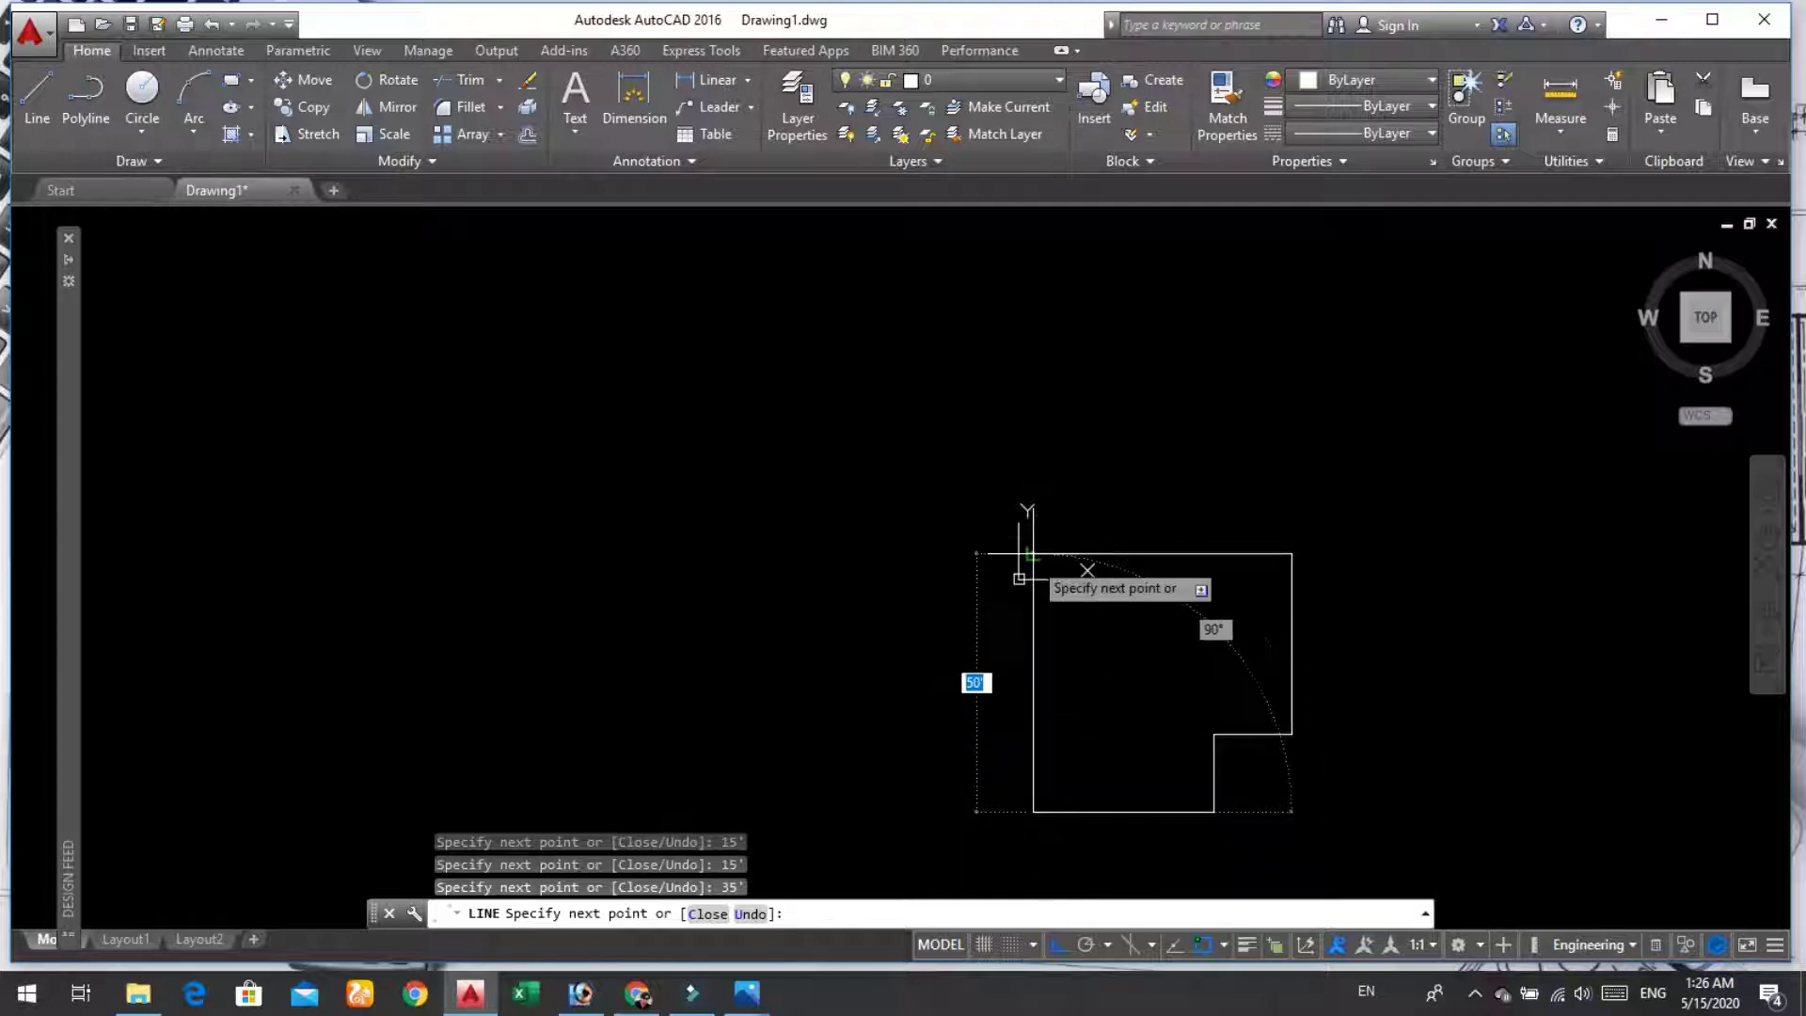
{"action": "scroll", "coordinate": [1031, 556], "scroll_direction": "up", "scroll_amount": 5}
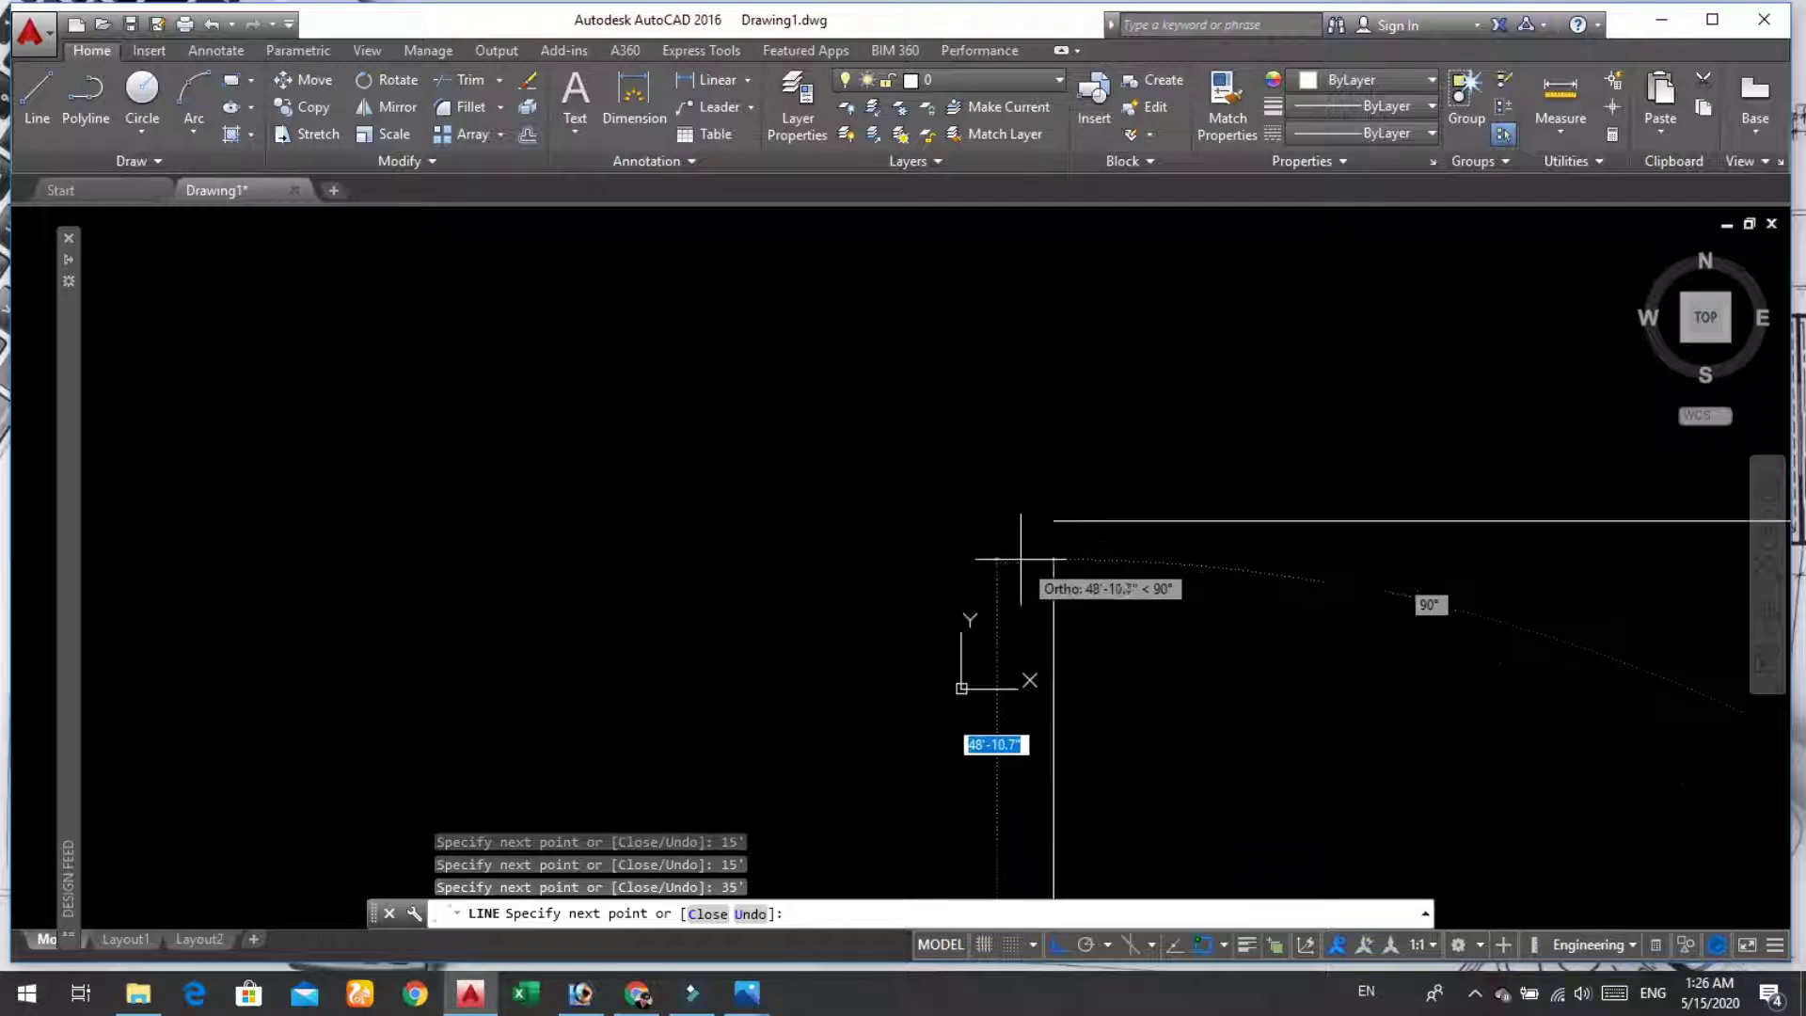
{"action": "left_click", "coordinate": [1053, 520]}
{"action": "key", "text": "Return"}
{"action": "scroll", "coordinate": [1054, 520], "scroll_direction": "down", "scroll_amount": 3}
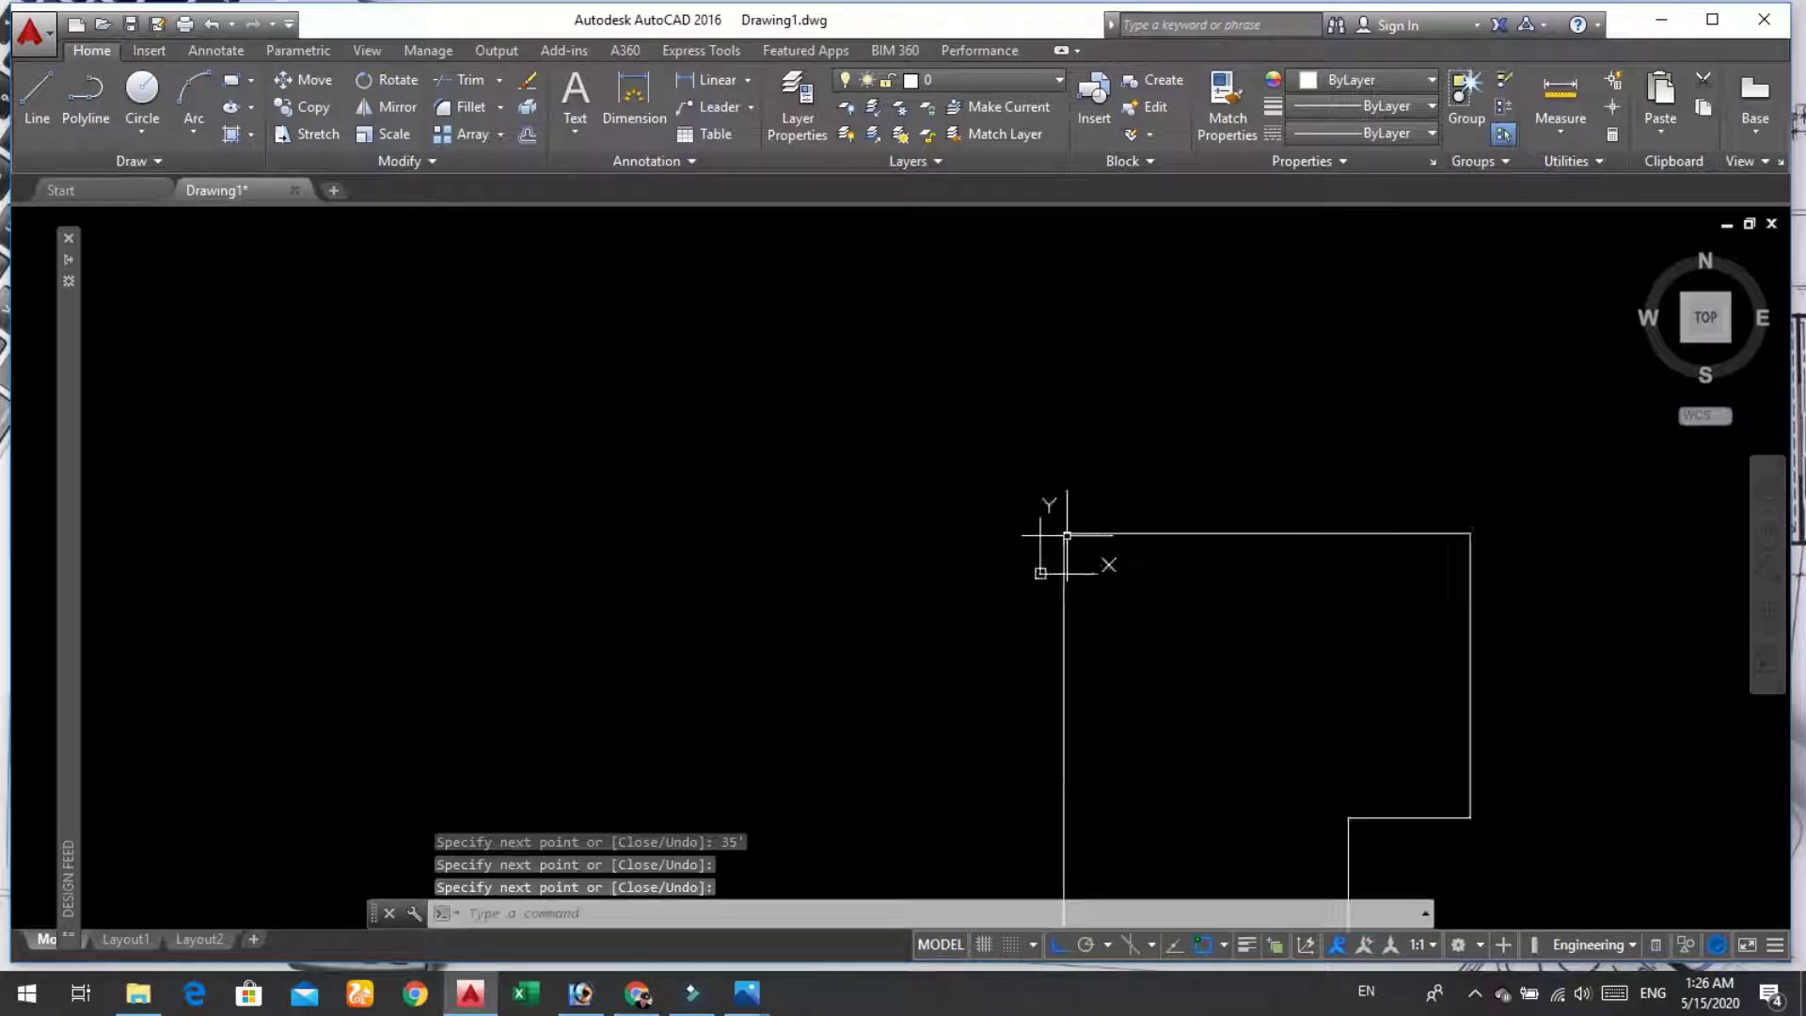
{"action": "scroll", "coordinate": [1129, 583], "scroll_direction": "down", "scroll_amount": 4}
{"action": "scroll", "coordinate": [1129, 611], "scroll_direction": "down", "scroll_amount": 4}
{"action": "scroll", "coordinate": [1195, 694], "scroll_direction": "up", "scroll_amount": 8}
{"action": "scroll", "coordinate": [1194, 695], "scroll_direction": "down", "scroll_amount": 2}
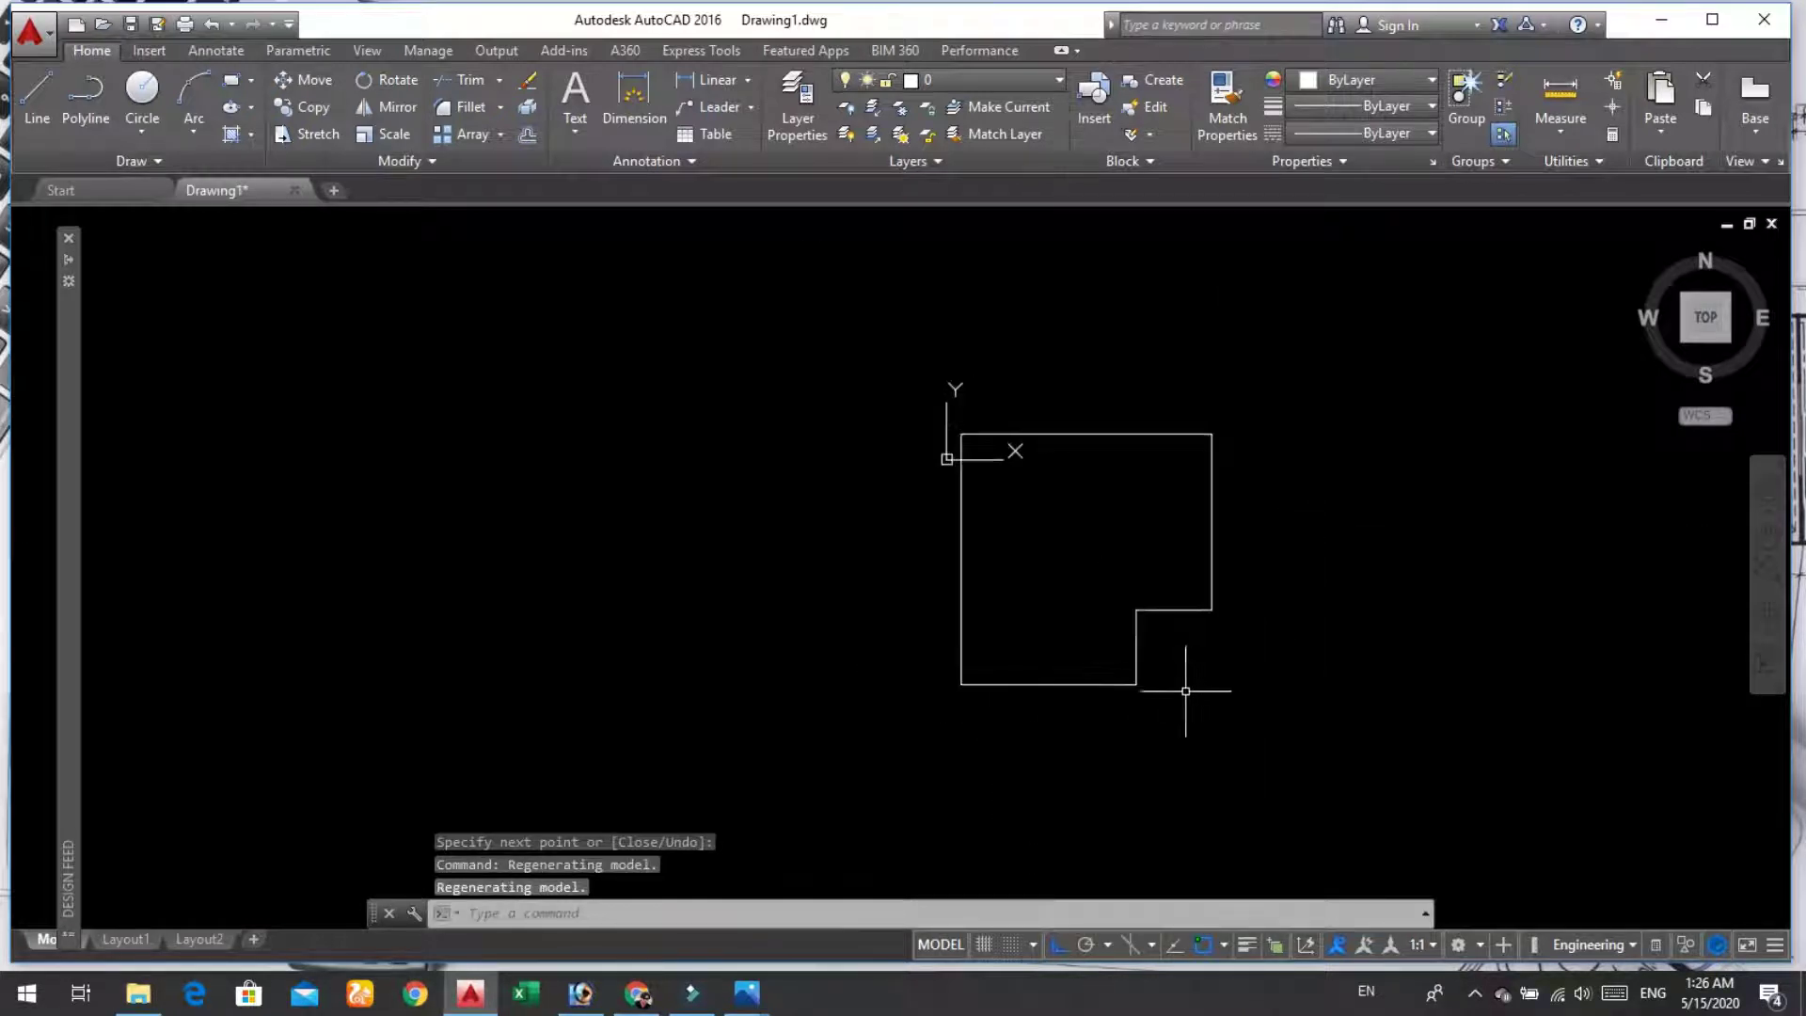
Step: Move the UCS origin to a new point at the lower left, with Ortho off
{"action": "left_click", "coordinate": [946, 459]}
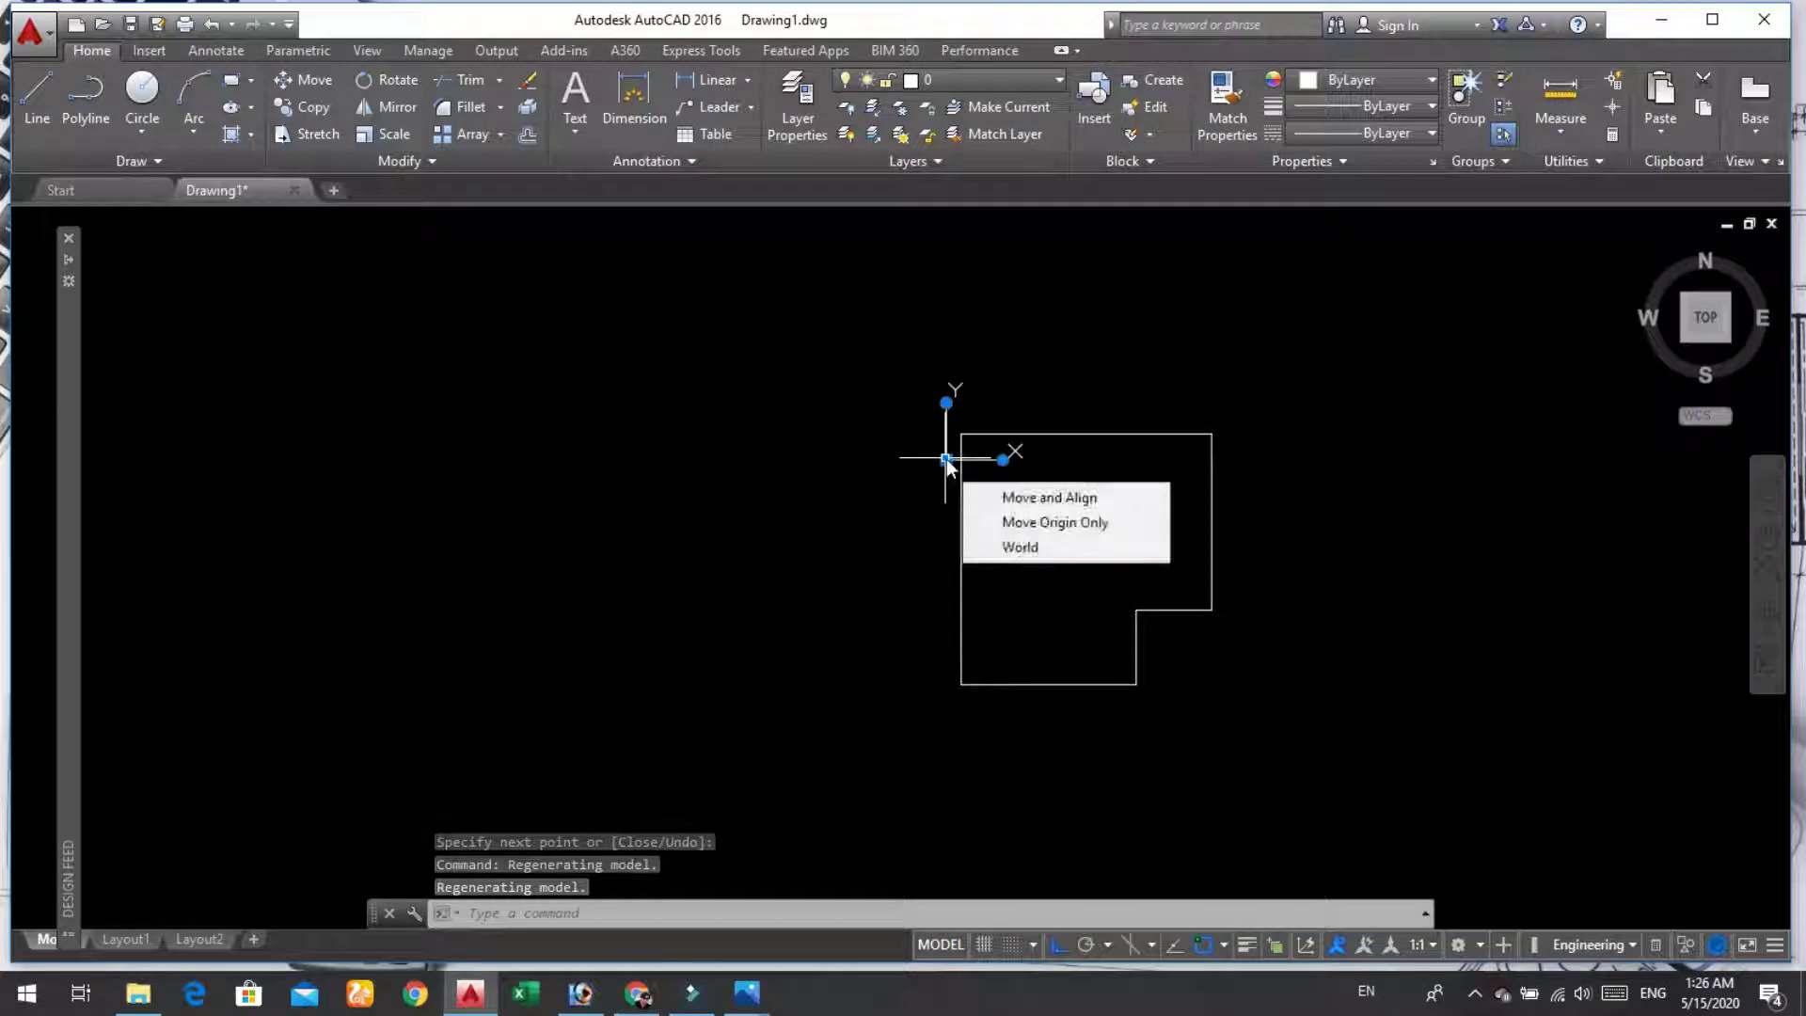
{"action": "left_click", "coordinate": [946, 459]}
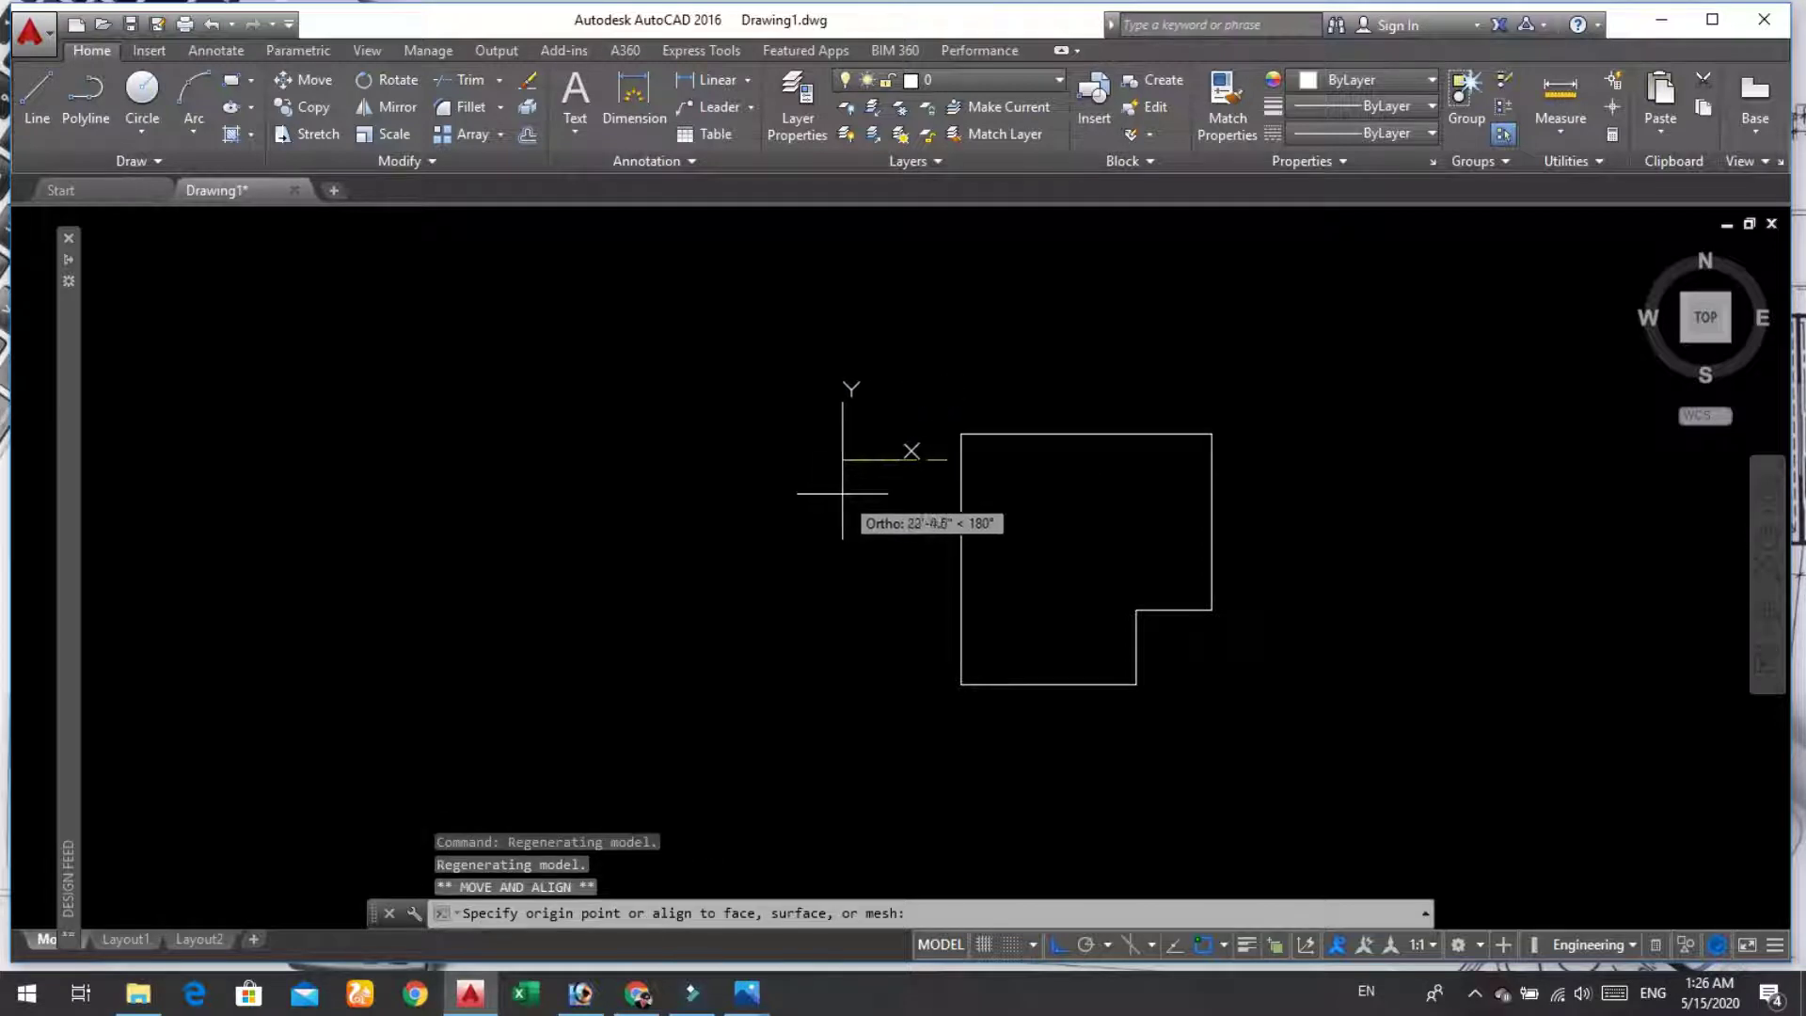
{"action": "key", "text": "F8"}
{"action": "left_click", "coordinate": [168, 840]}
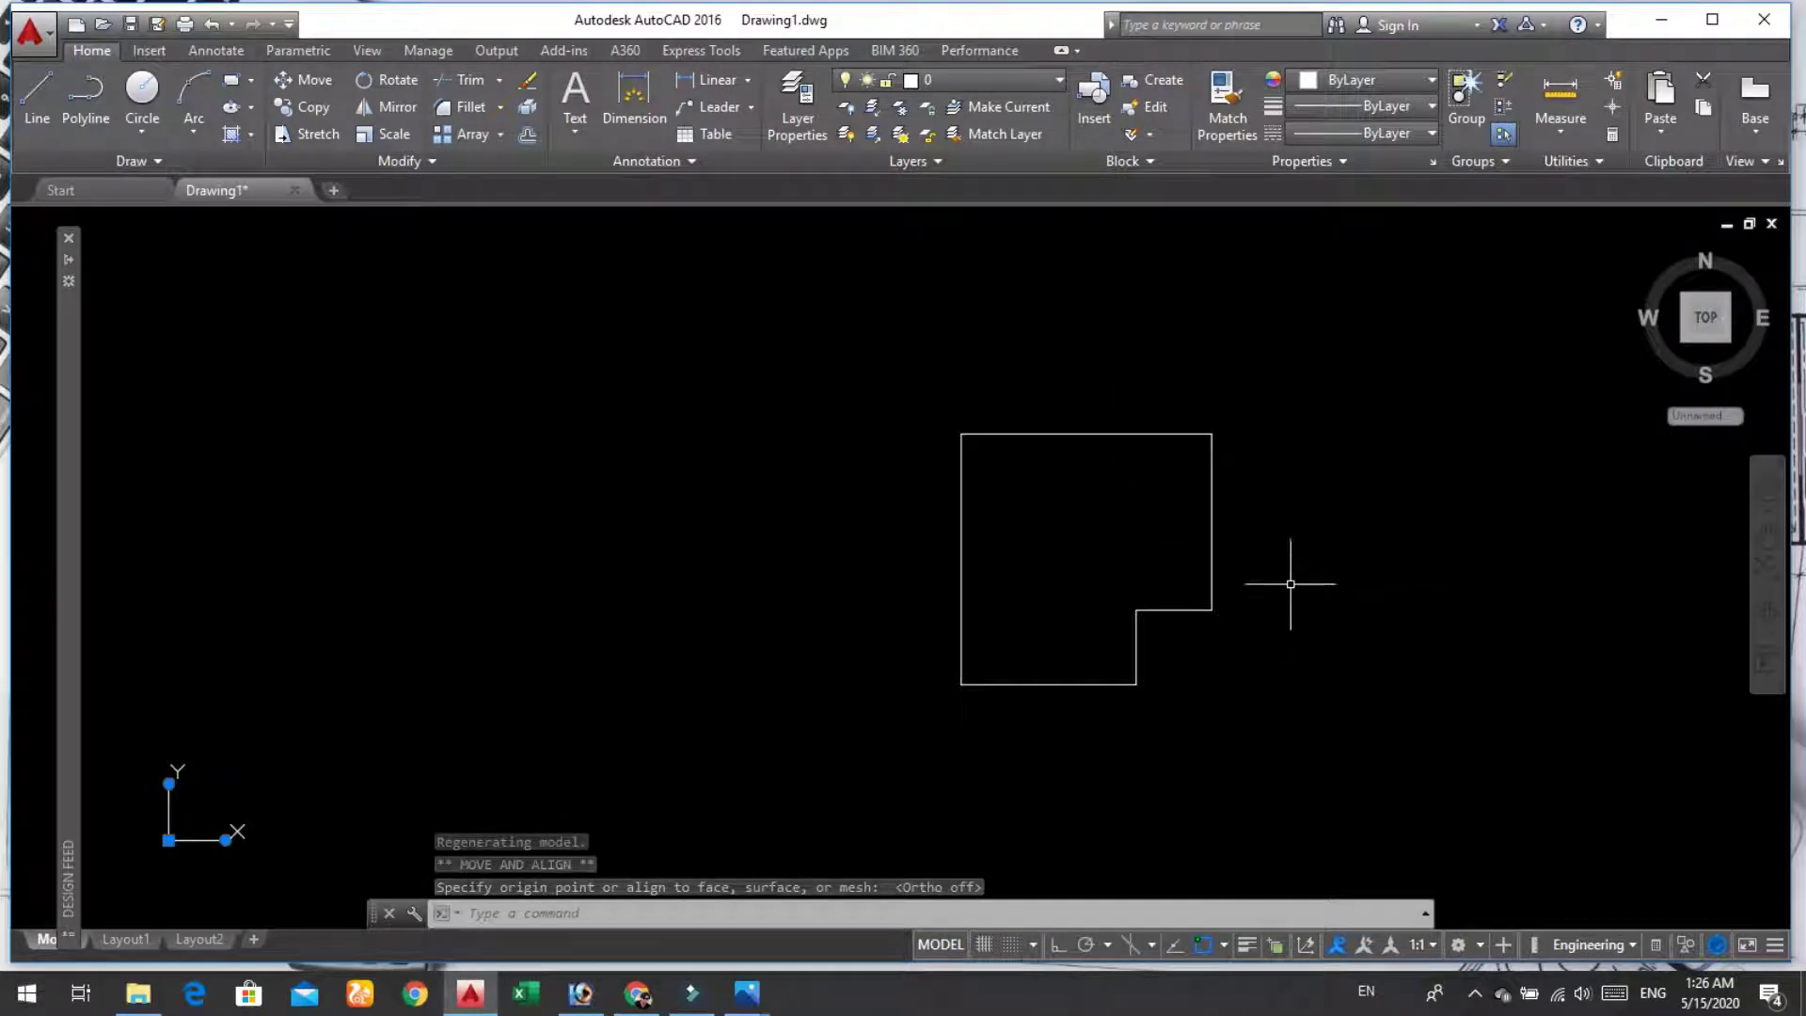
{"action": "scroll", "coordinate": [1271, 575], "scroll_direction": "up", "scroll_amount": 2}
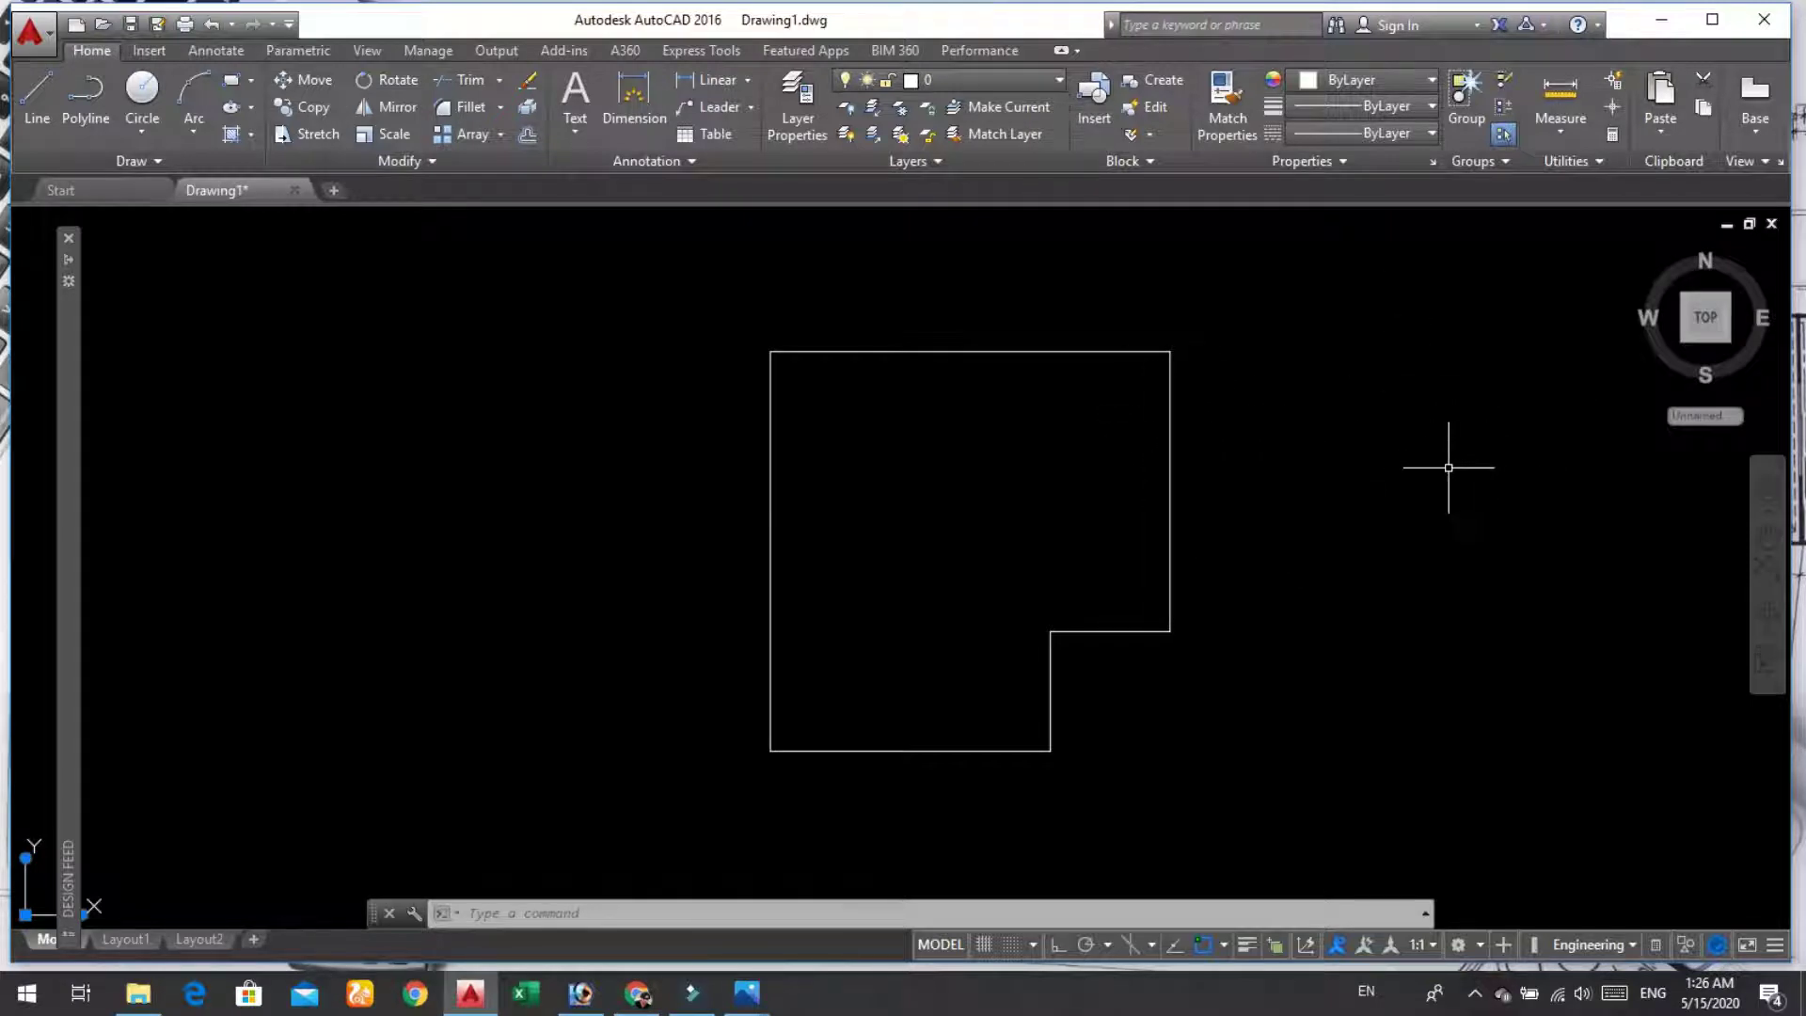
Step: Join the six outline lines into a single polyline
{"action": "type", "text": "join"}
{"action": "key", "text": "Return"}
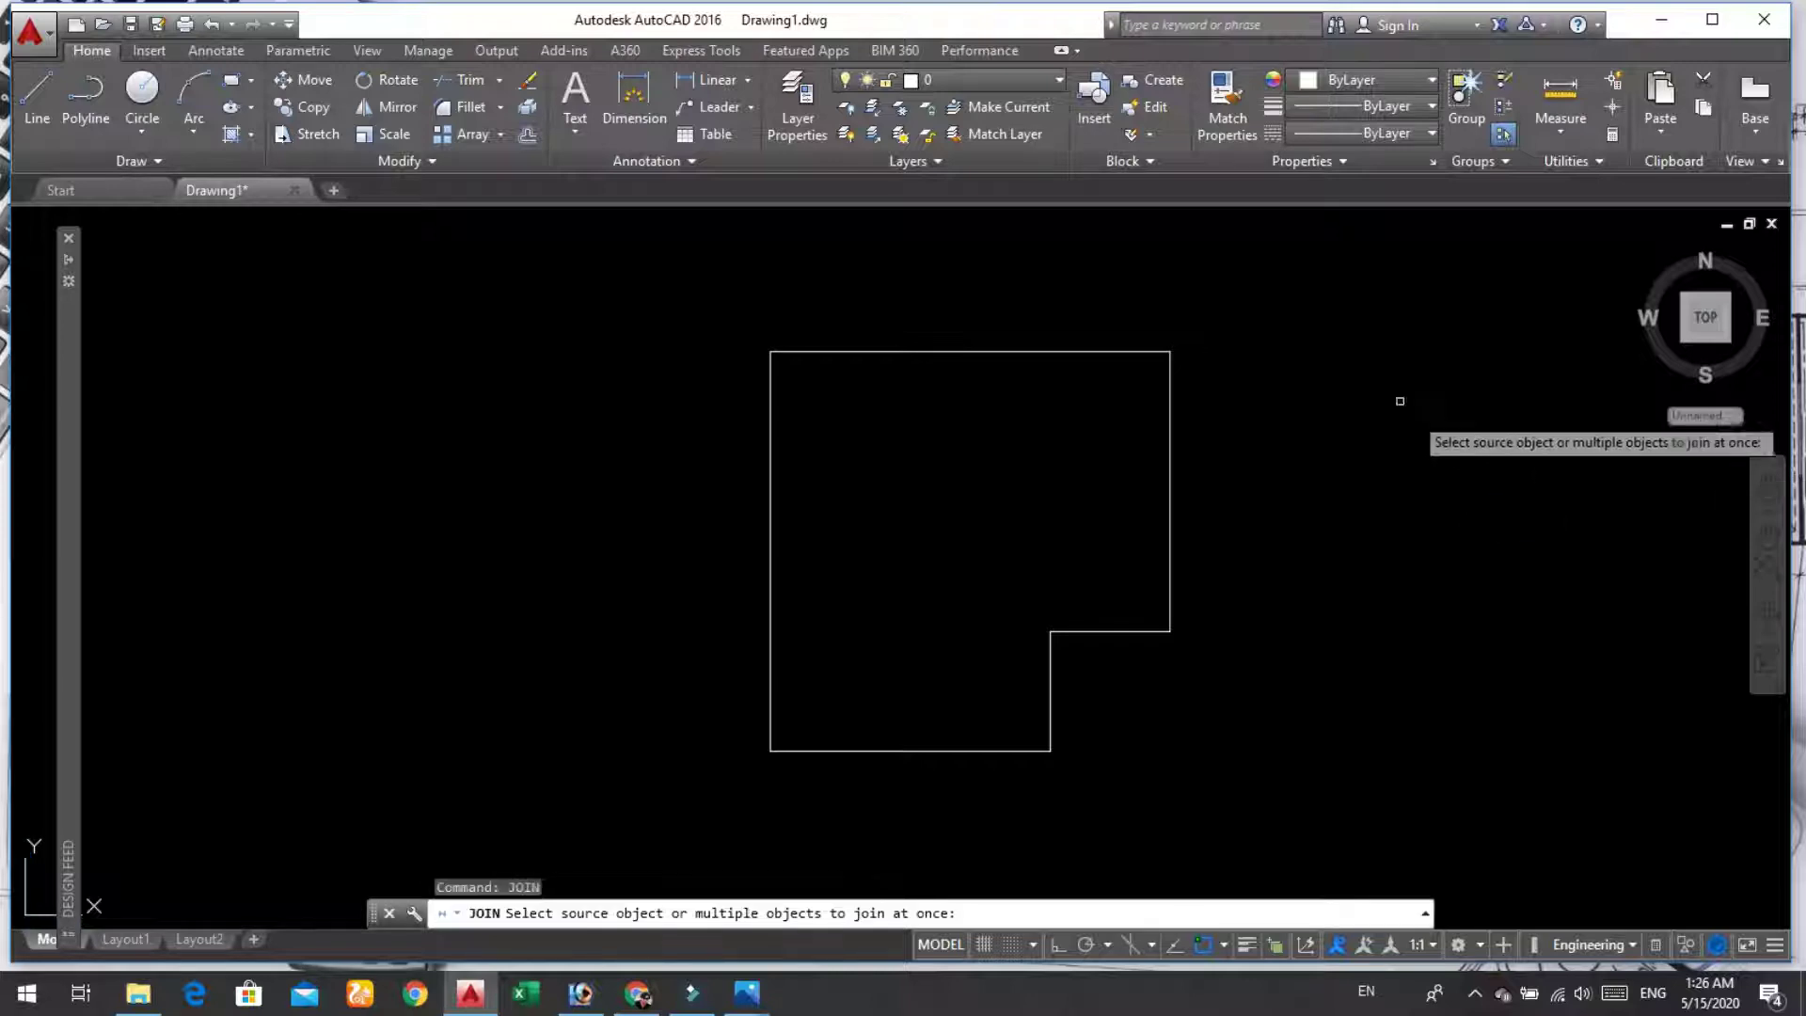
{"action": "left_click", "coordinate": [1339, 288]}
{"action": "left_click", "coordinate": [696, 788]}
{"action": "key", "text": "Return"}
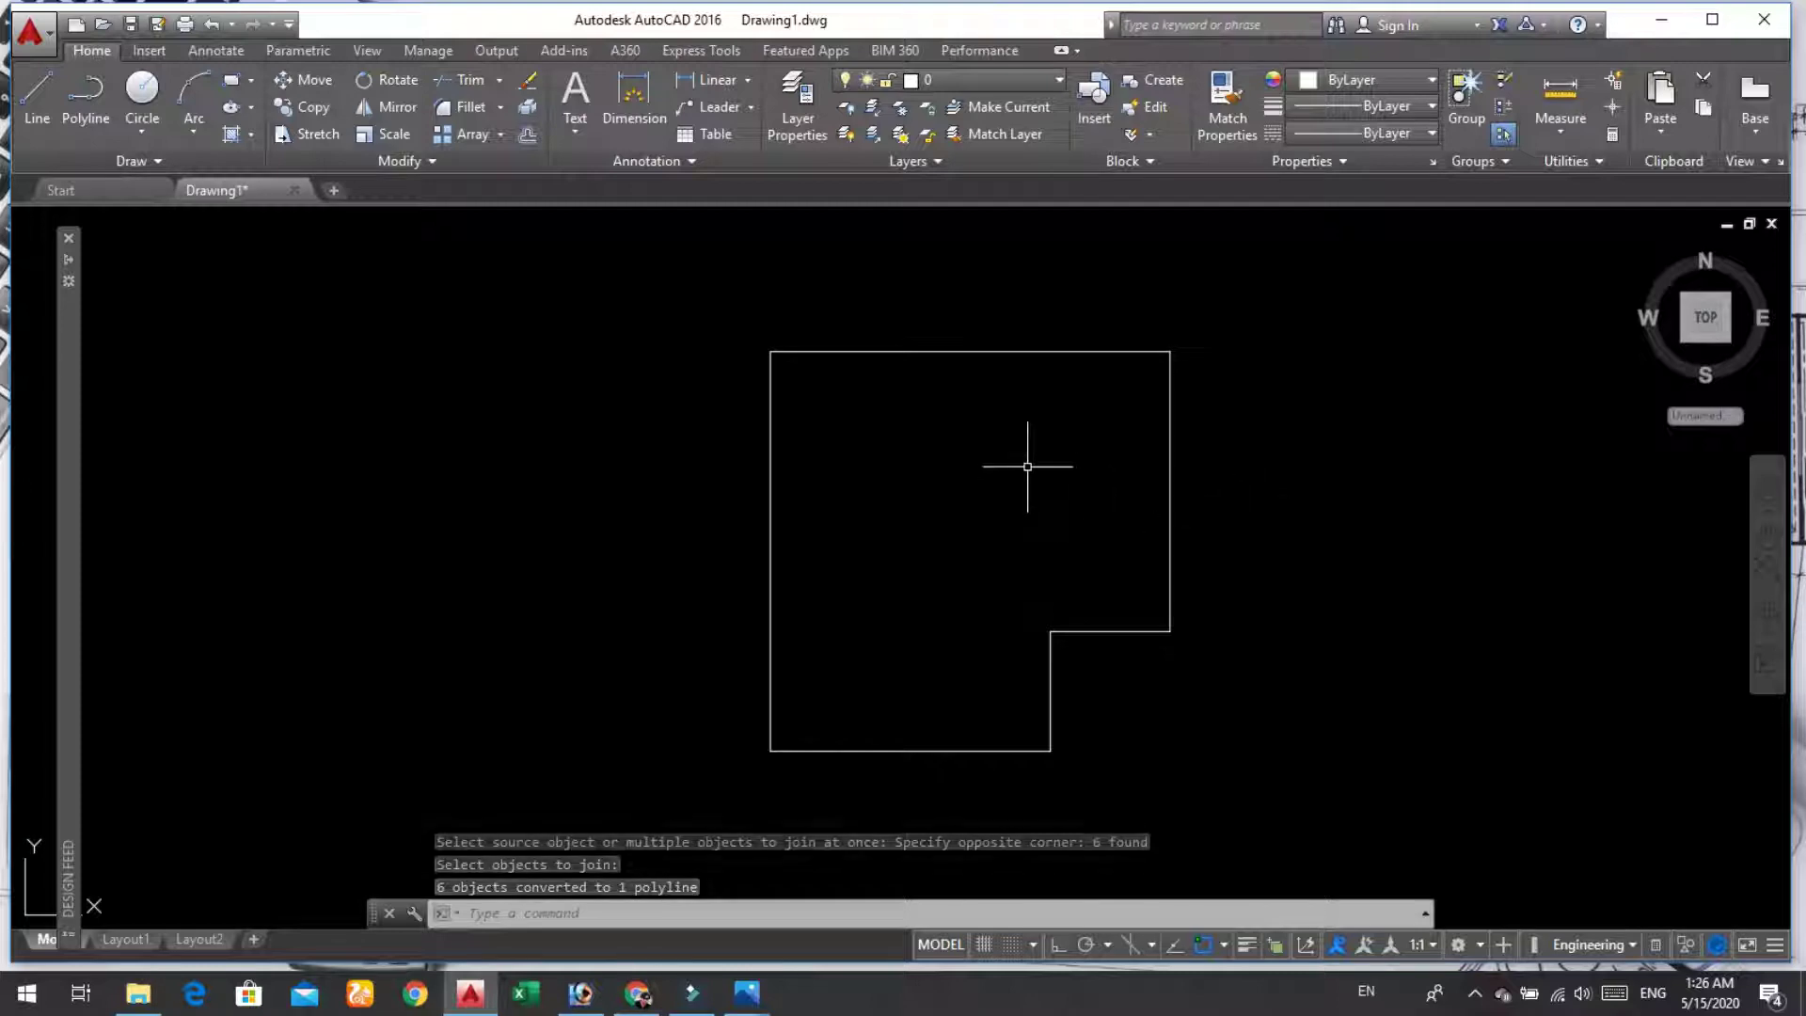
Step: Offset the polyline 9" inward to form the inner wall line
{"action": "type", "text": "o"}
{"action": "key", "text": "Return"}
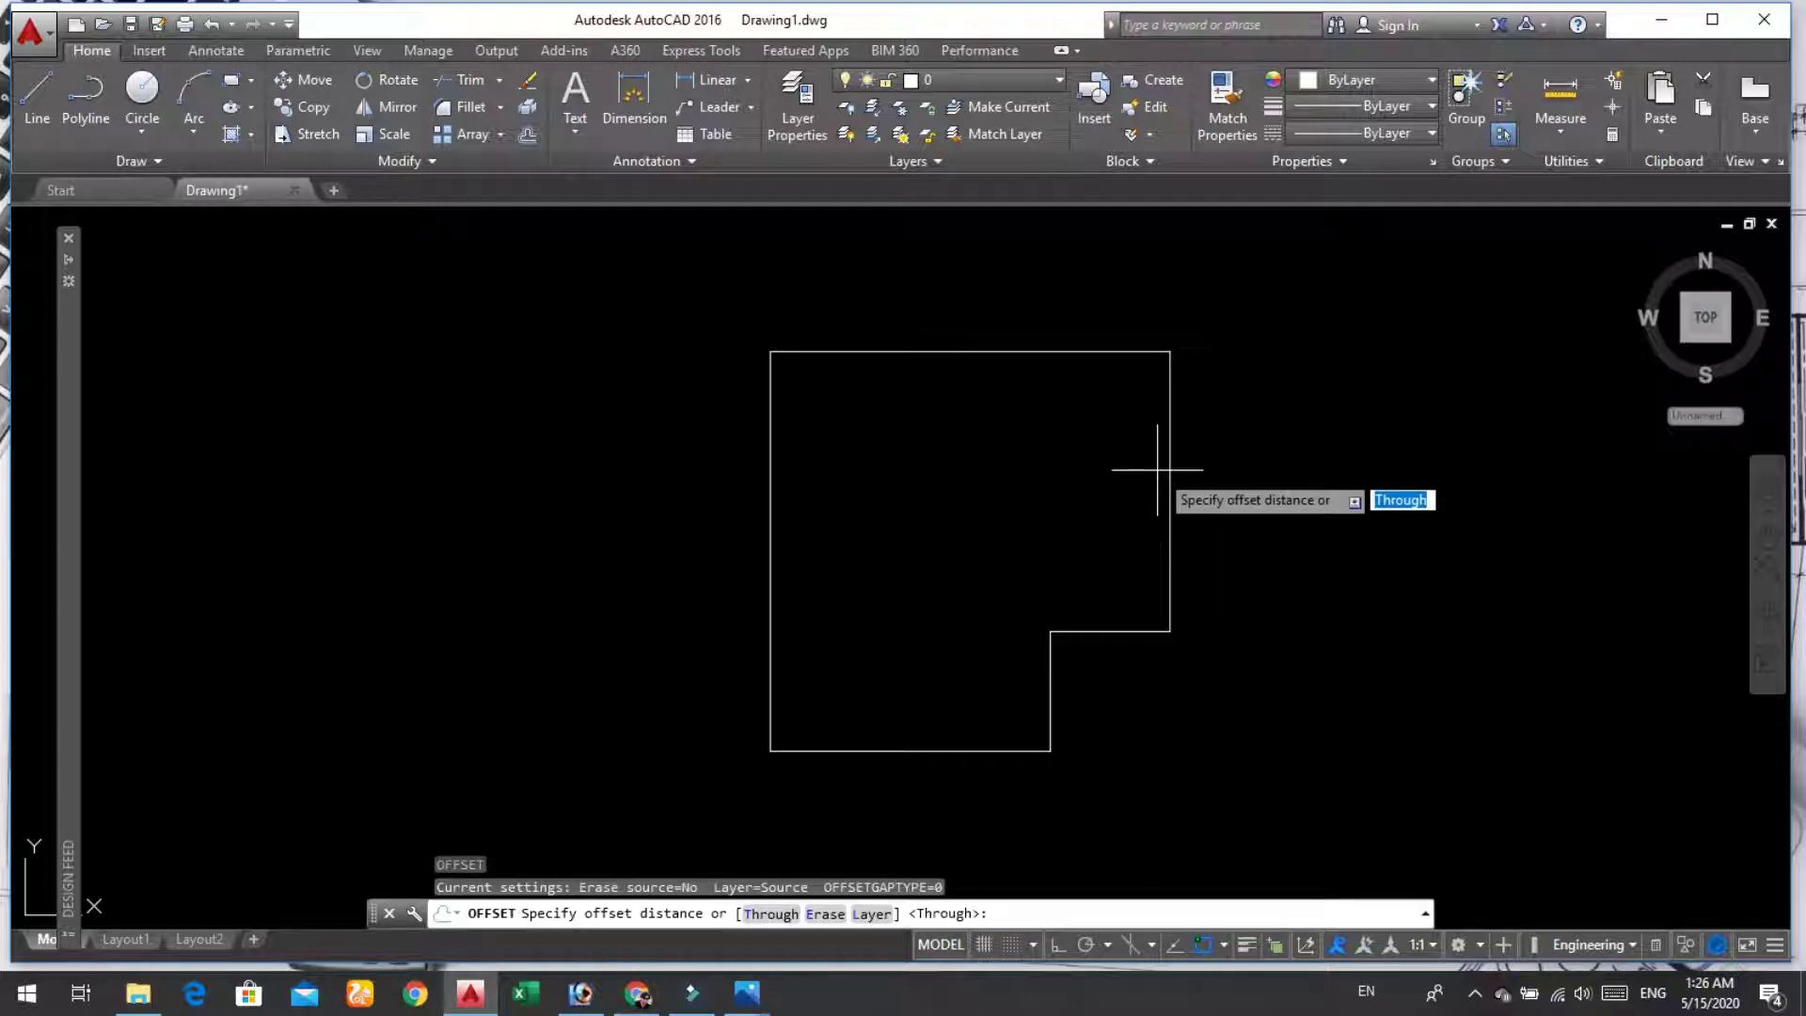
{"action": "type", "text": "9"}
{"action": "key", "text": "Return"}
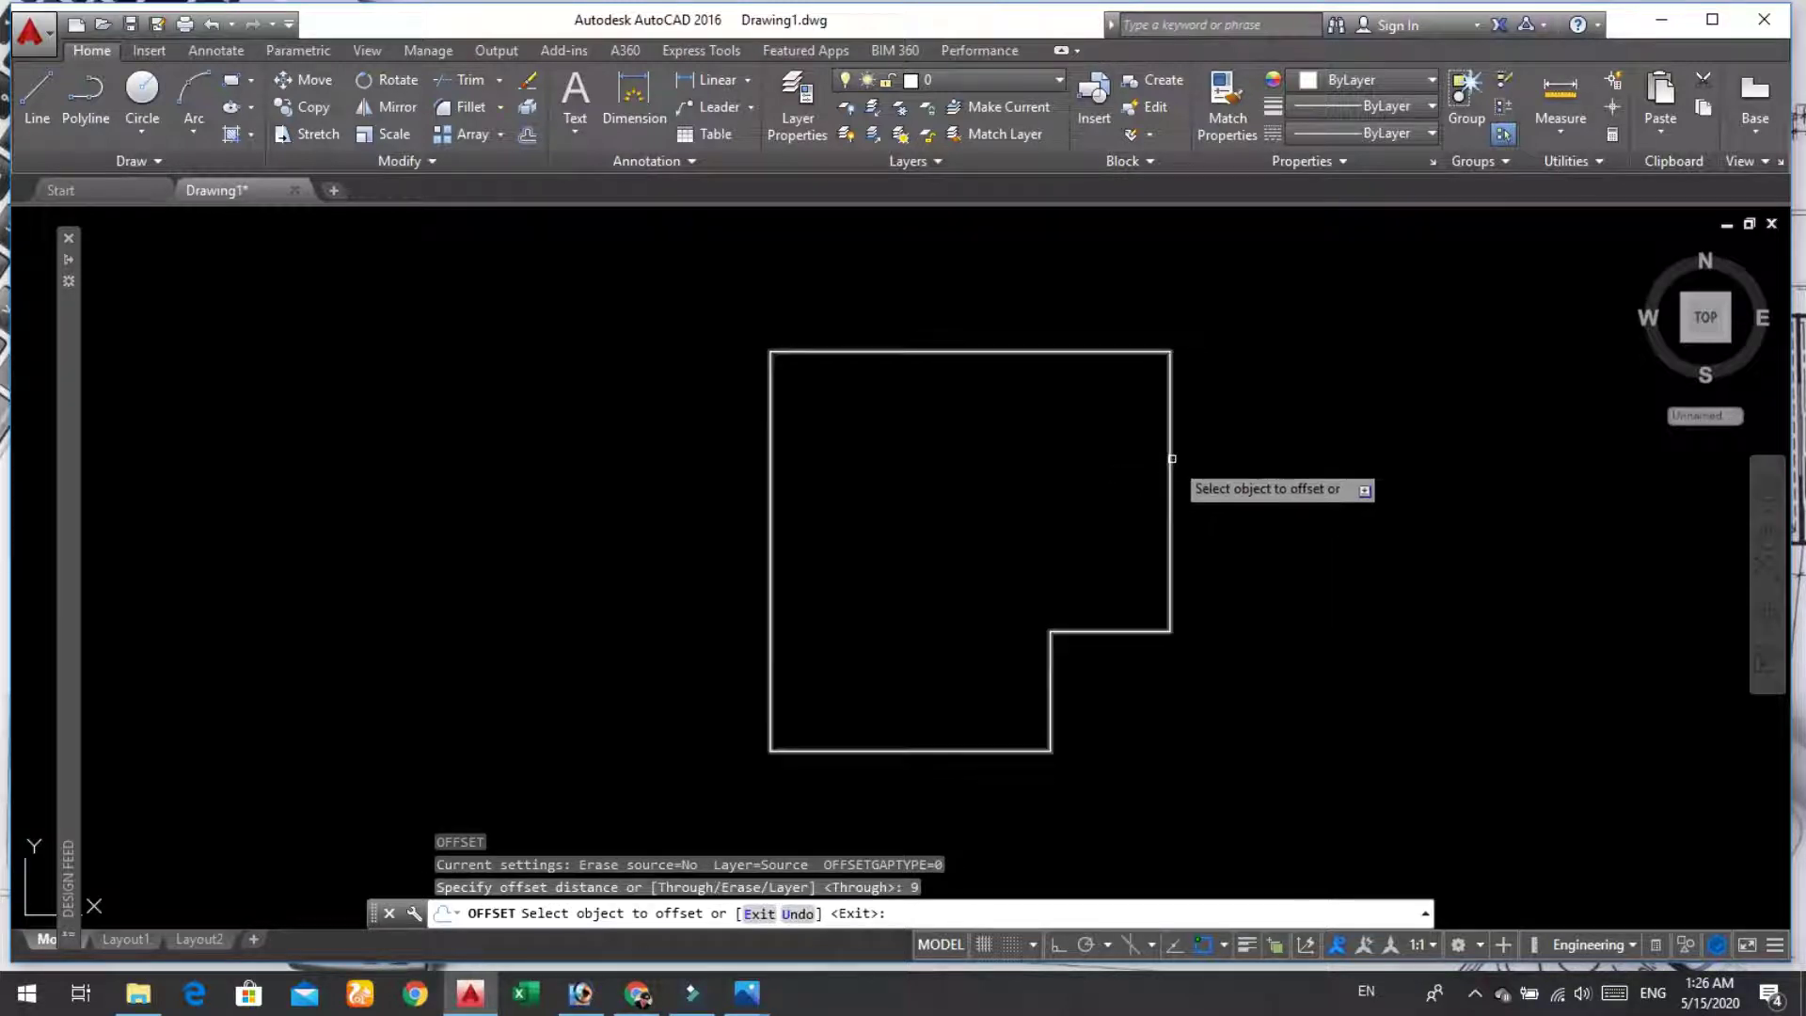
{"action": "left_click", "coordinate": [1171, 459]}
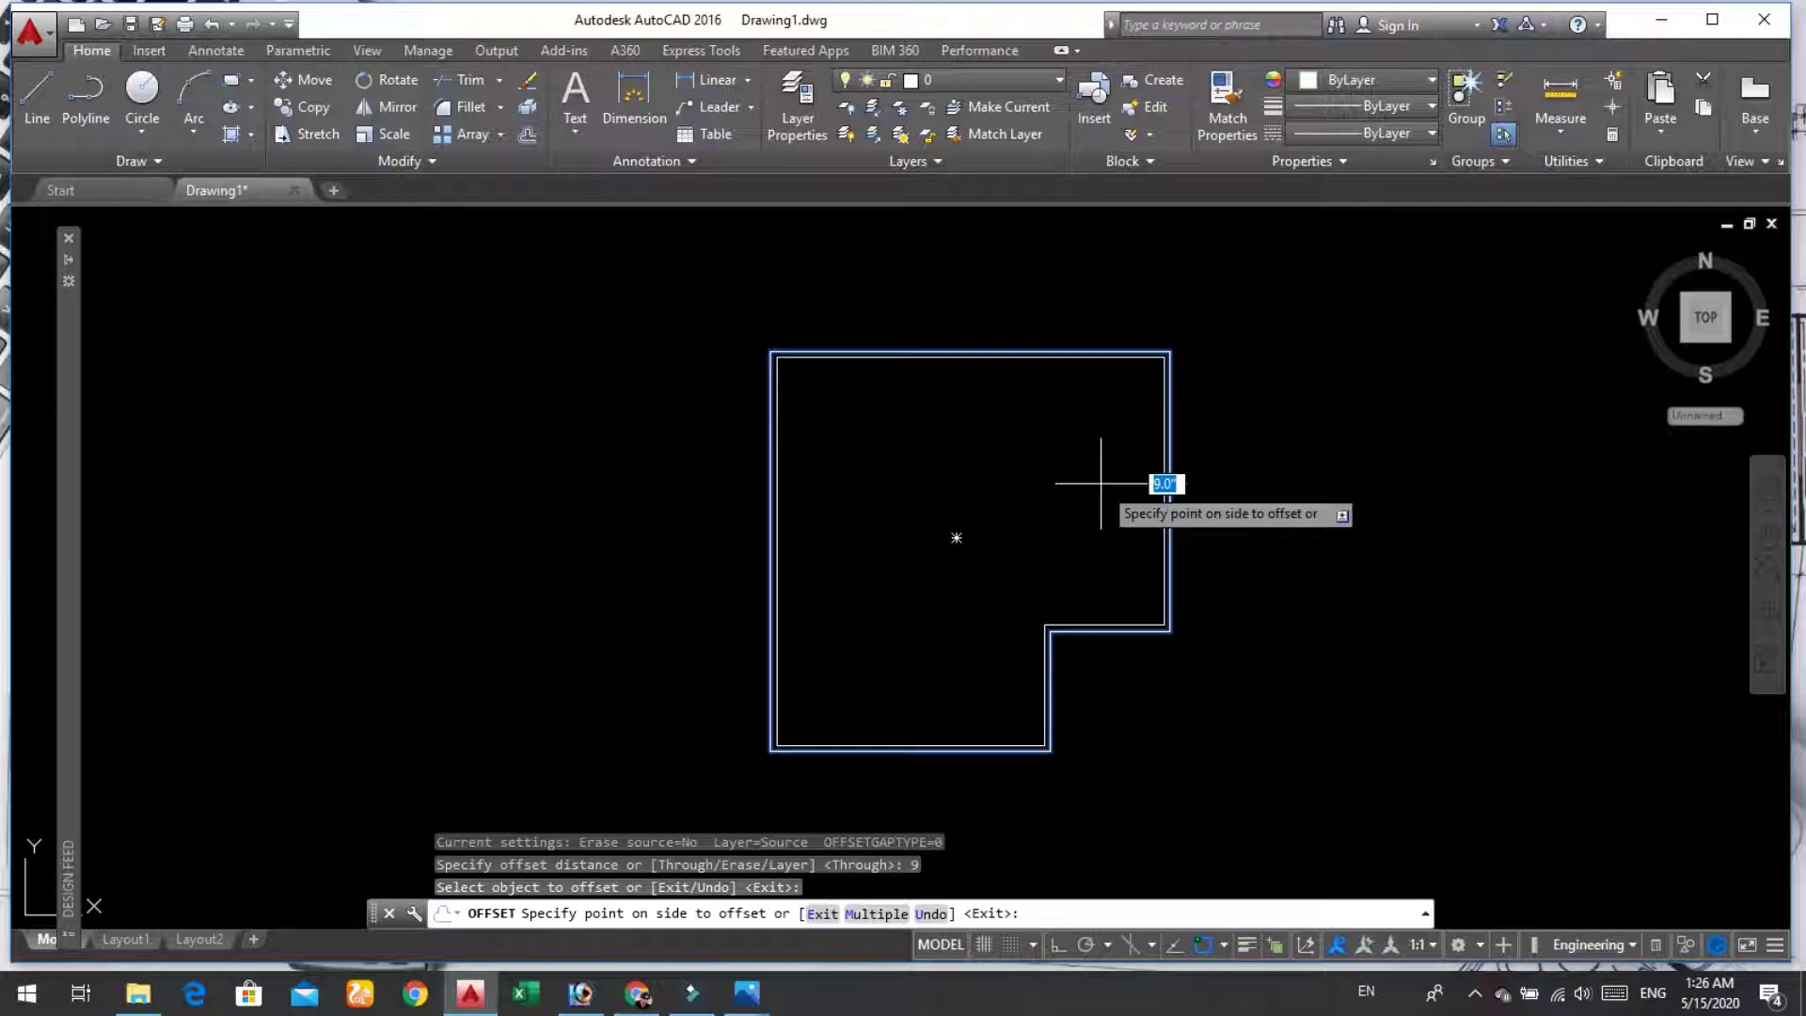
{"action": "left_click", "coordinate": [1101, 483]}
{"action": "key", "text": "Return"}
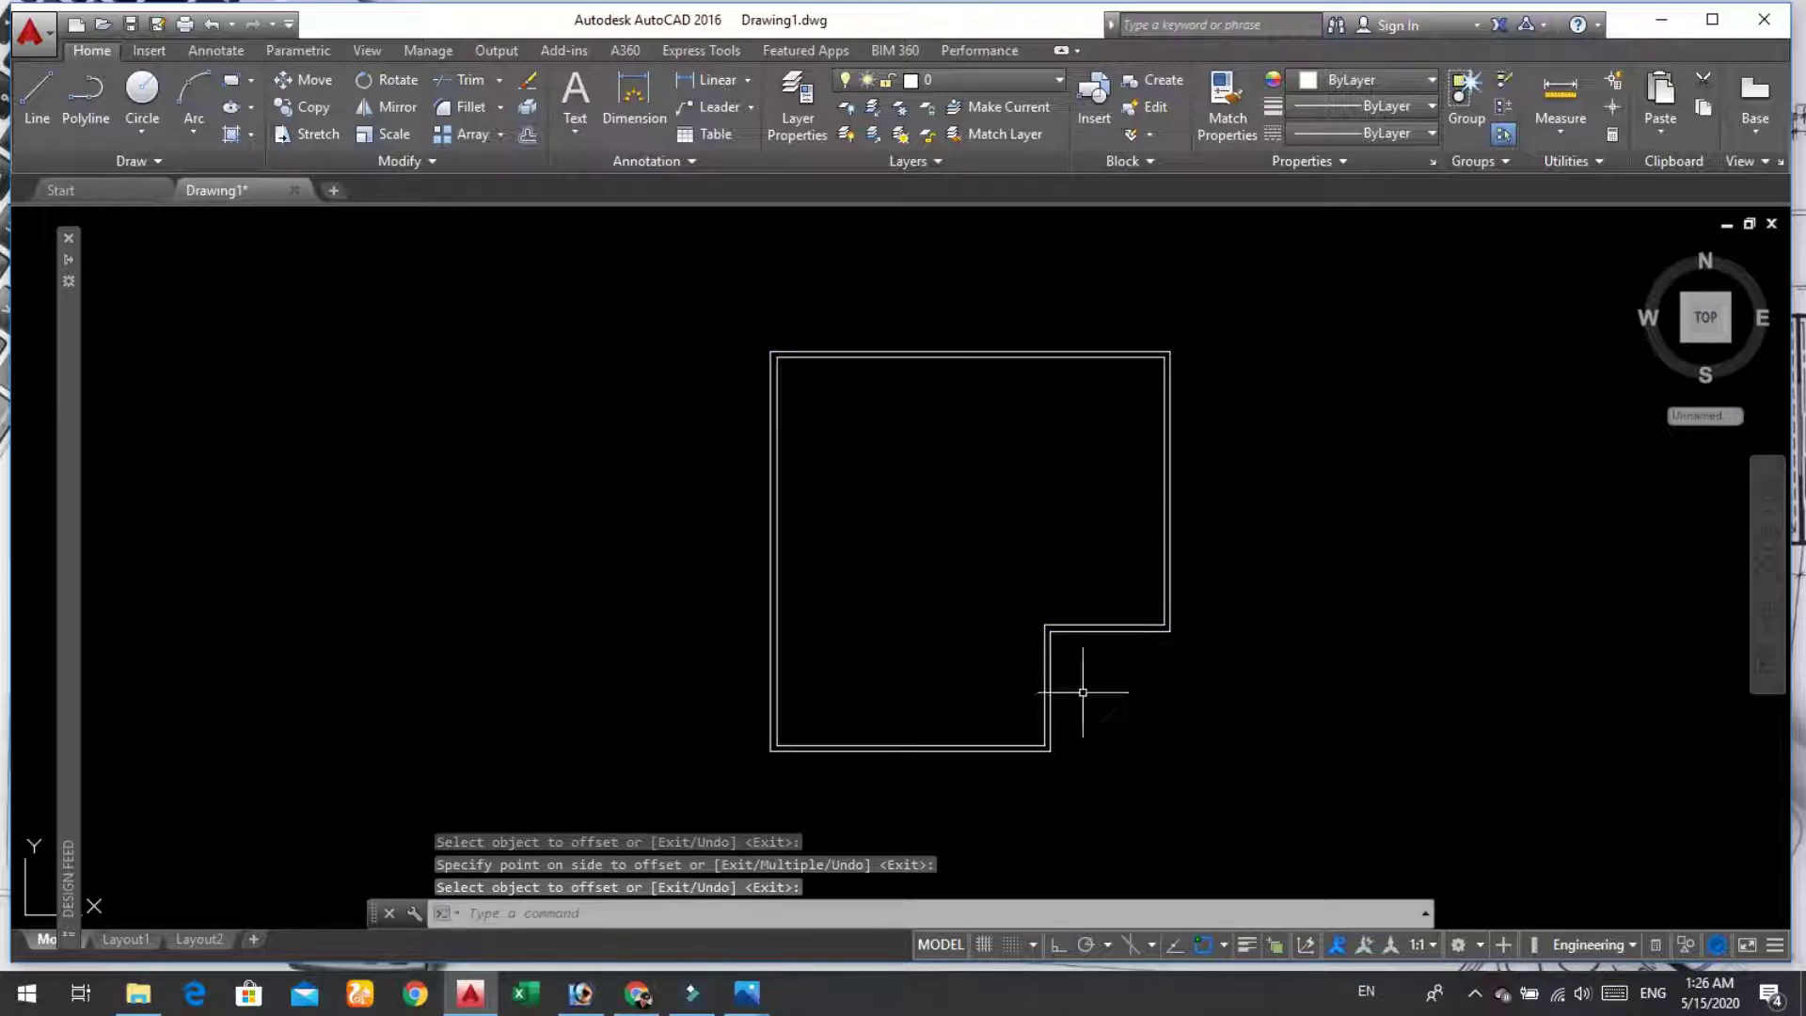
{"action": "scroll", "coordinate": [1082, 693], "scroll_direction": "up", "scroll_amount": 3}
{"action": "scroll", "coordinate": [948, 456], "scroll_direction": "down", "scroll_amount": 2}
{"action": "scroll", "coordinate": [950, 466], "scroll_direction": "down", "scroll_amount": 2}
{"action": "scroll", "coordinate": [952, 470], "scroll_direction": "down", "scroll_amount": 1}
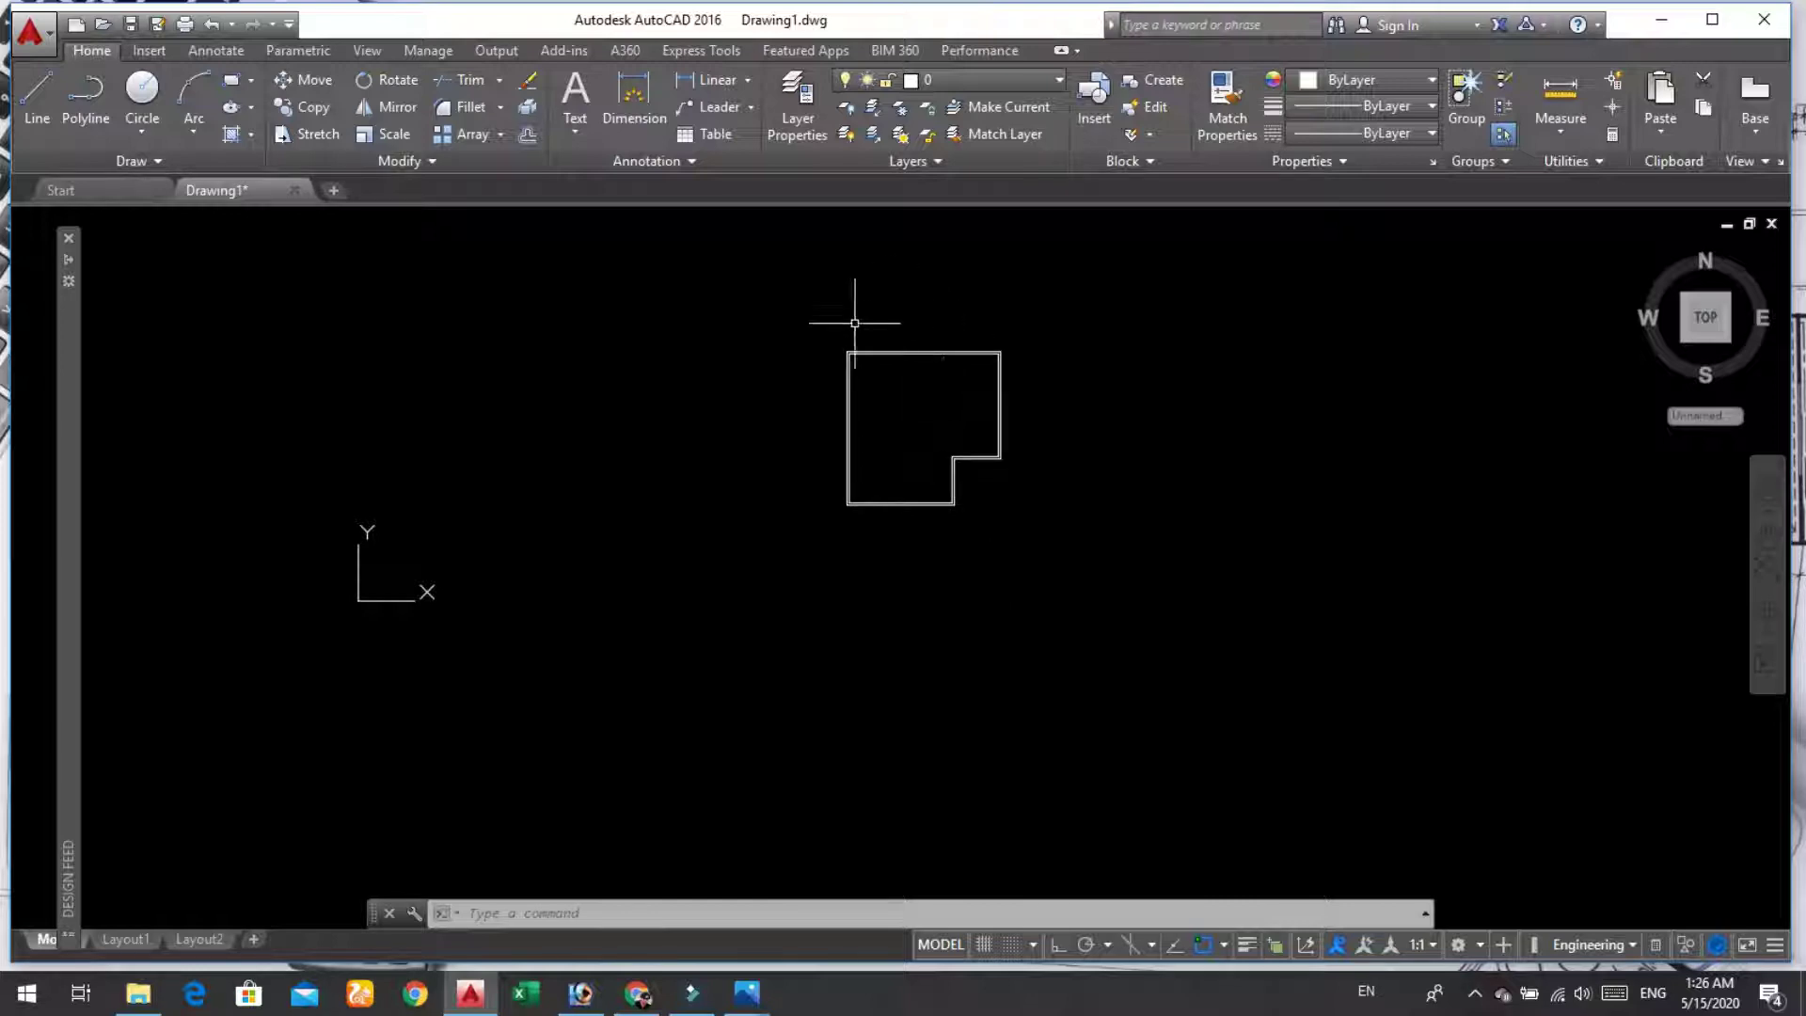
Step: Create a 'window' layer coloured red (12) in the Layer Properties Manager
{"action": "scroll", "coordinate": [847, 324], "scroll_direction": "up", "scroll_amount": 2}
{"action": "scroll", "coordinate": [860, 362], "scroll_direction": "up", "scroll_amount": 4}
{"action": "scroll", "coordinate": [837, 263], "scroll_direction": "up", "scroll_amount": 5}
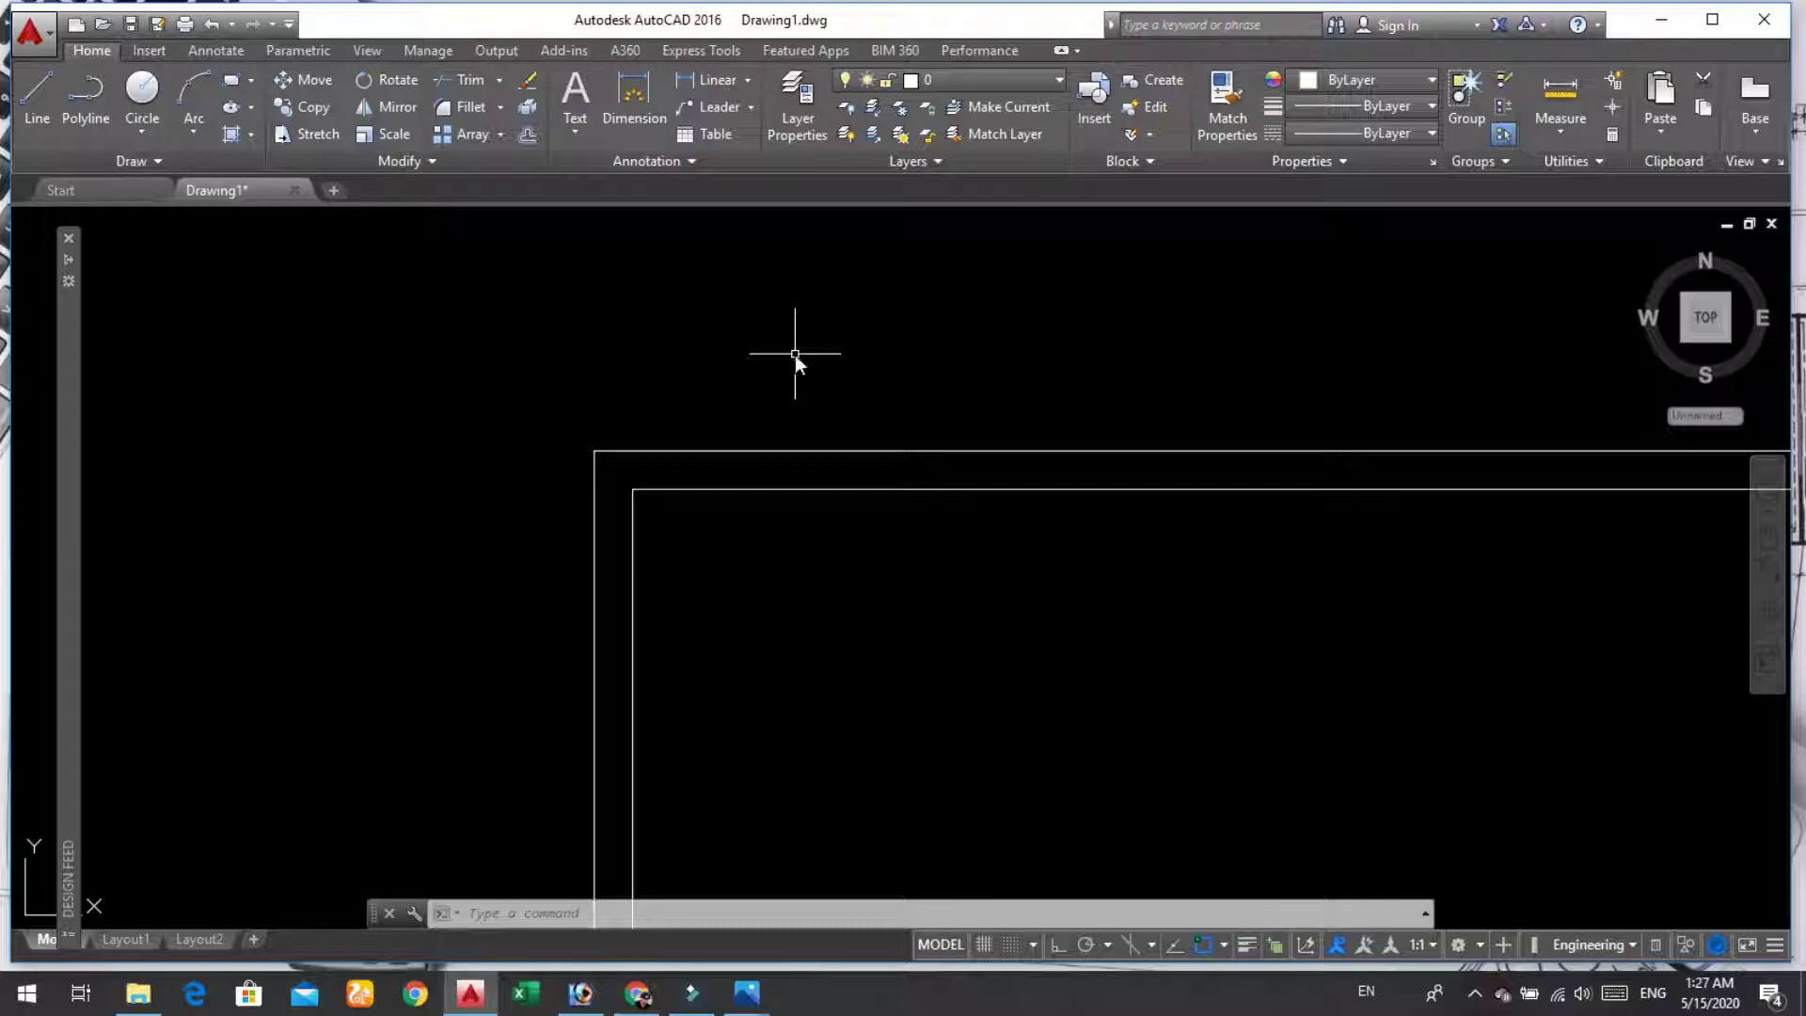
{"action": "type", "text": "LA"}
{"action": "key", "text": "Return"}
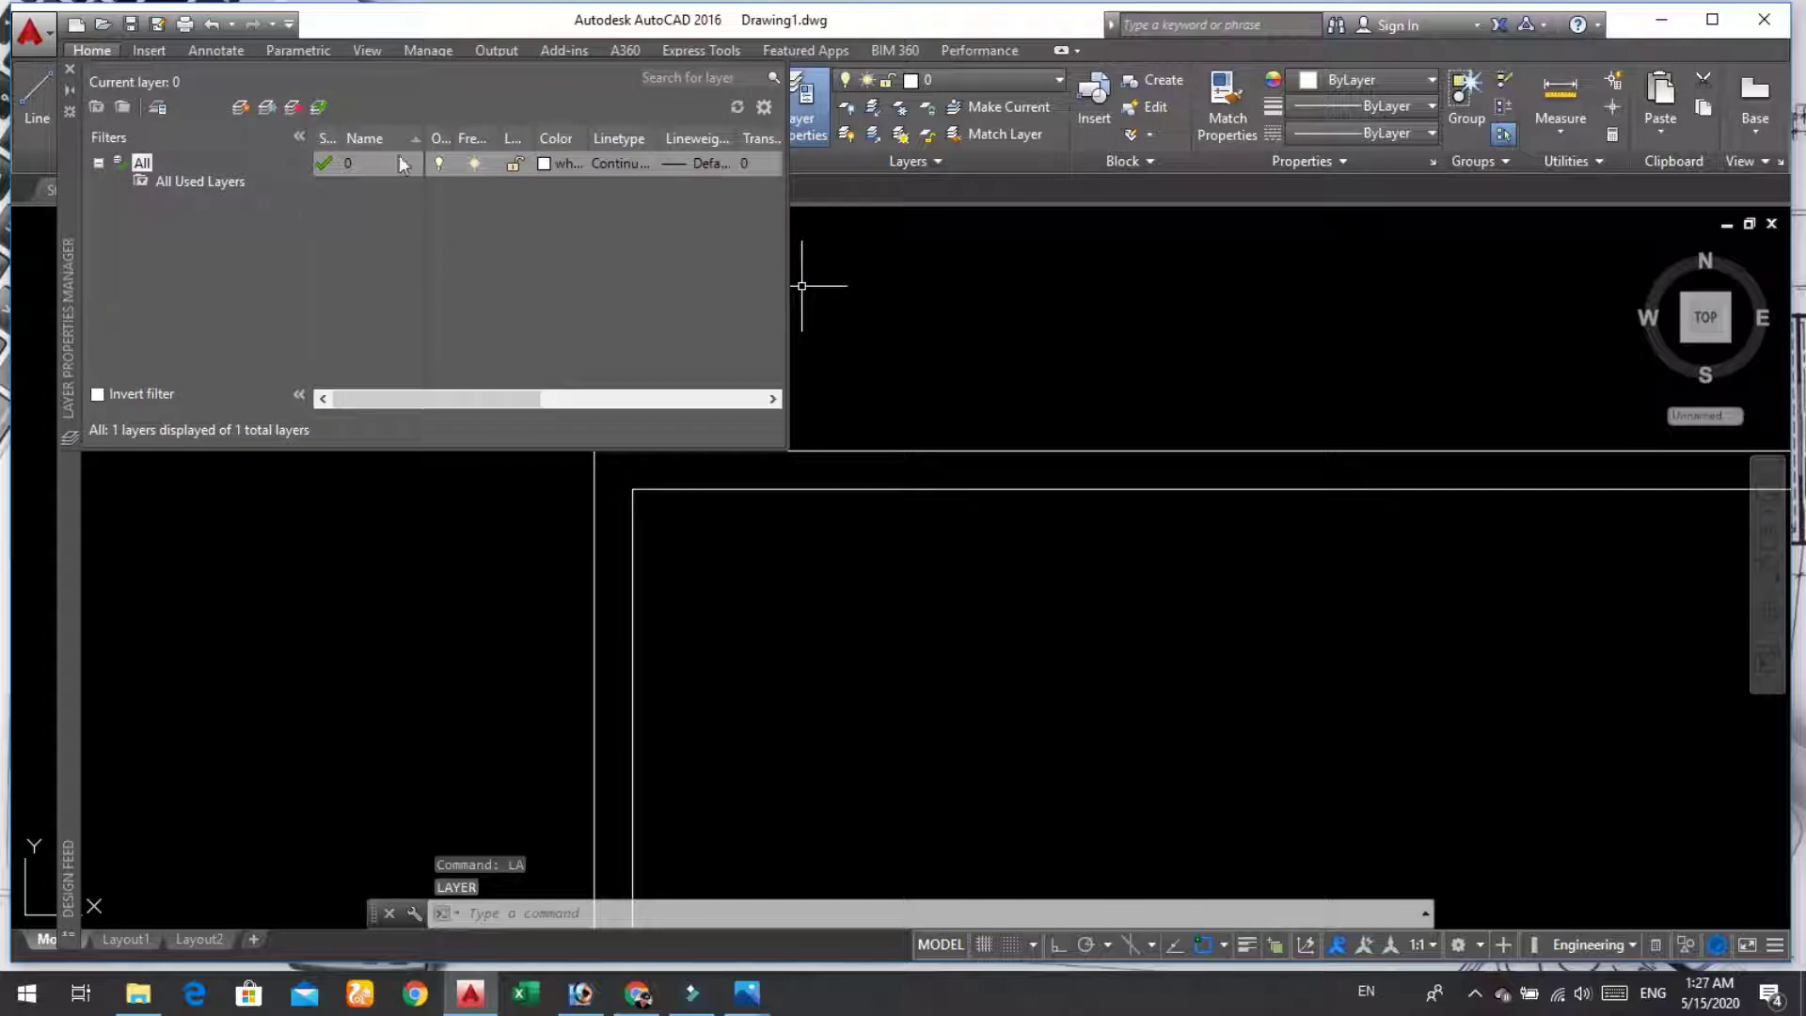
{"action": "left_click", "coordinate": [243, 106]}
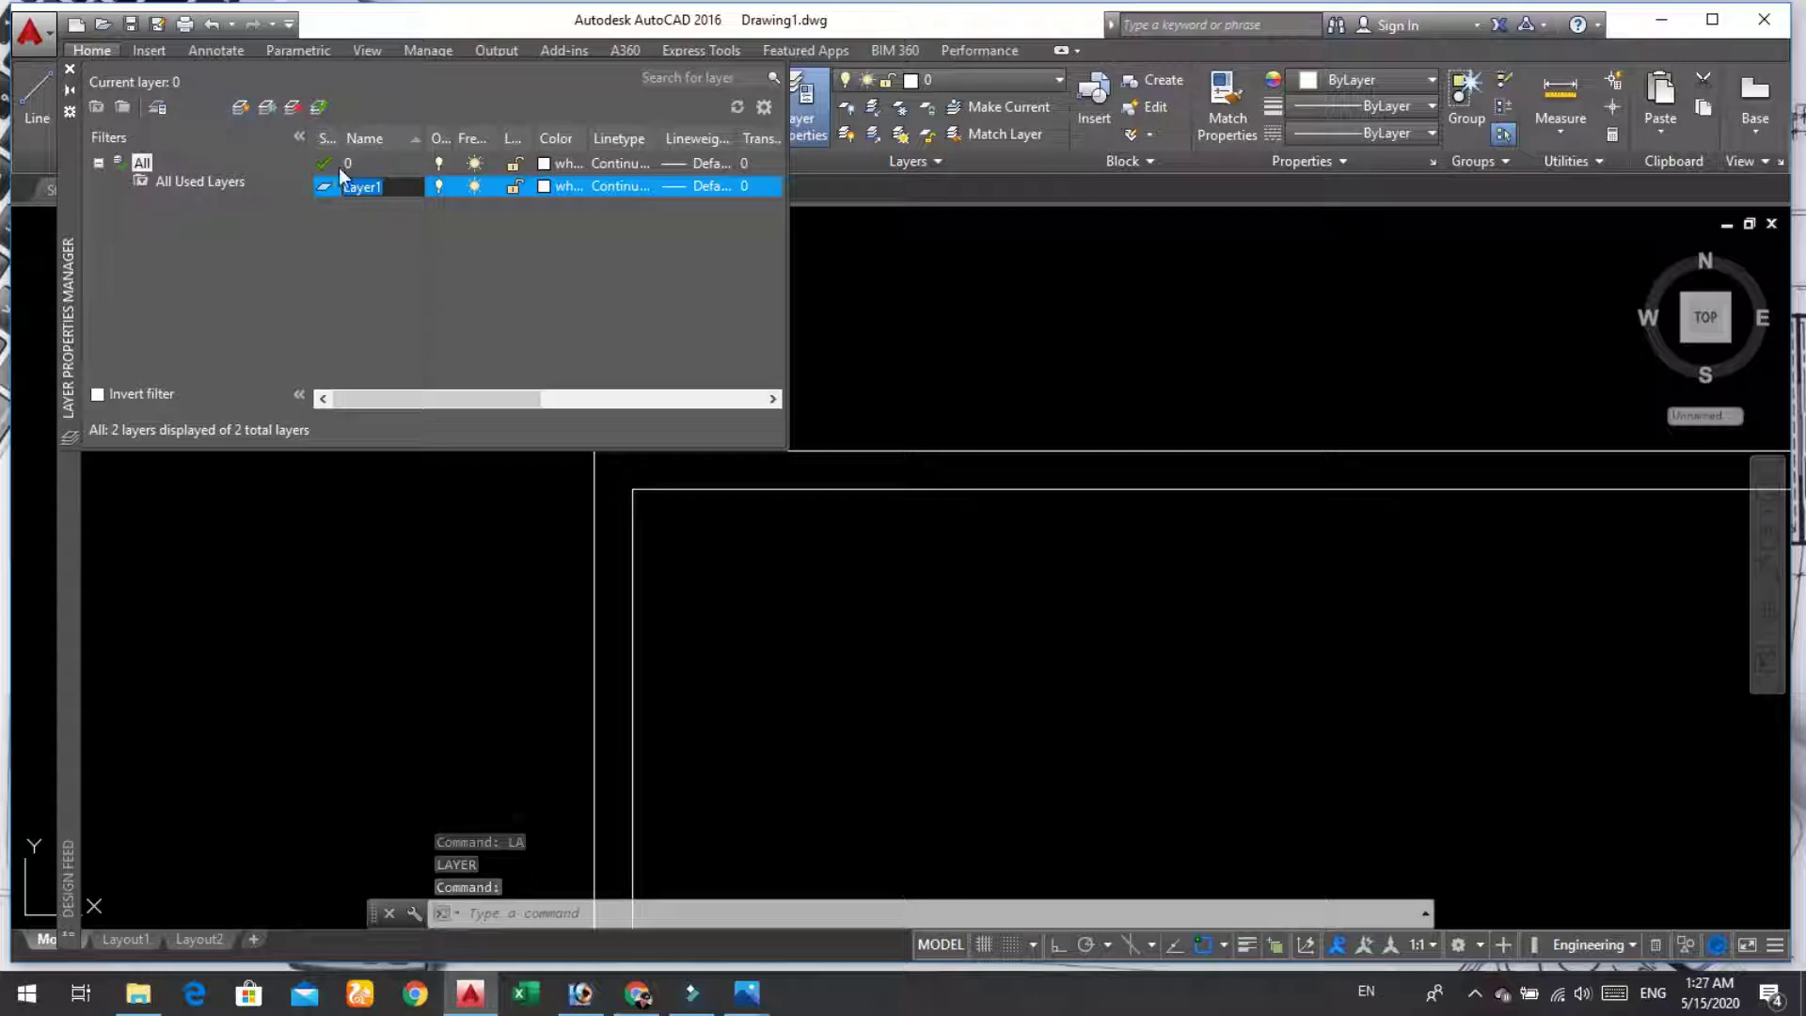
{"action": "type", "text": "Wind"}
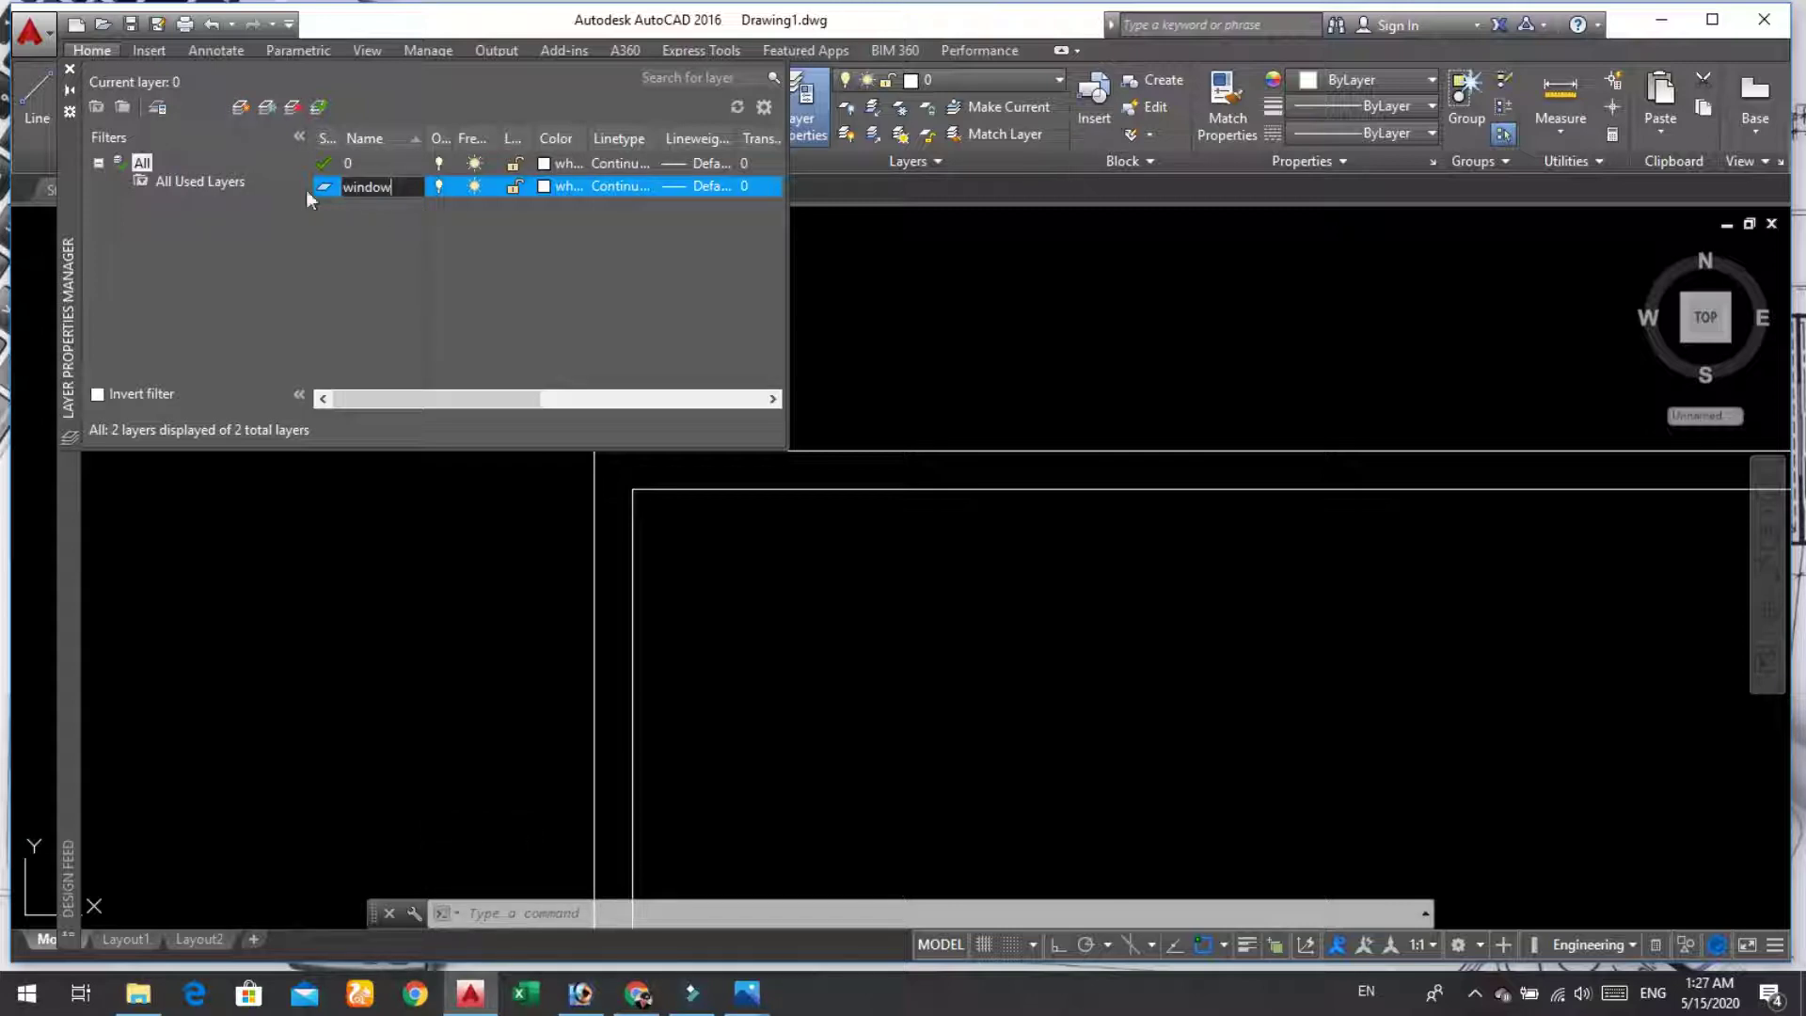
{"action": "left_click", "coordinate": [543, 188]}
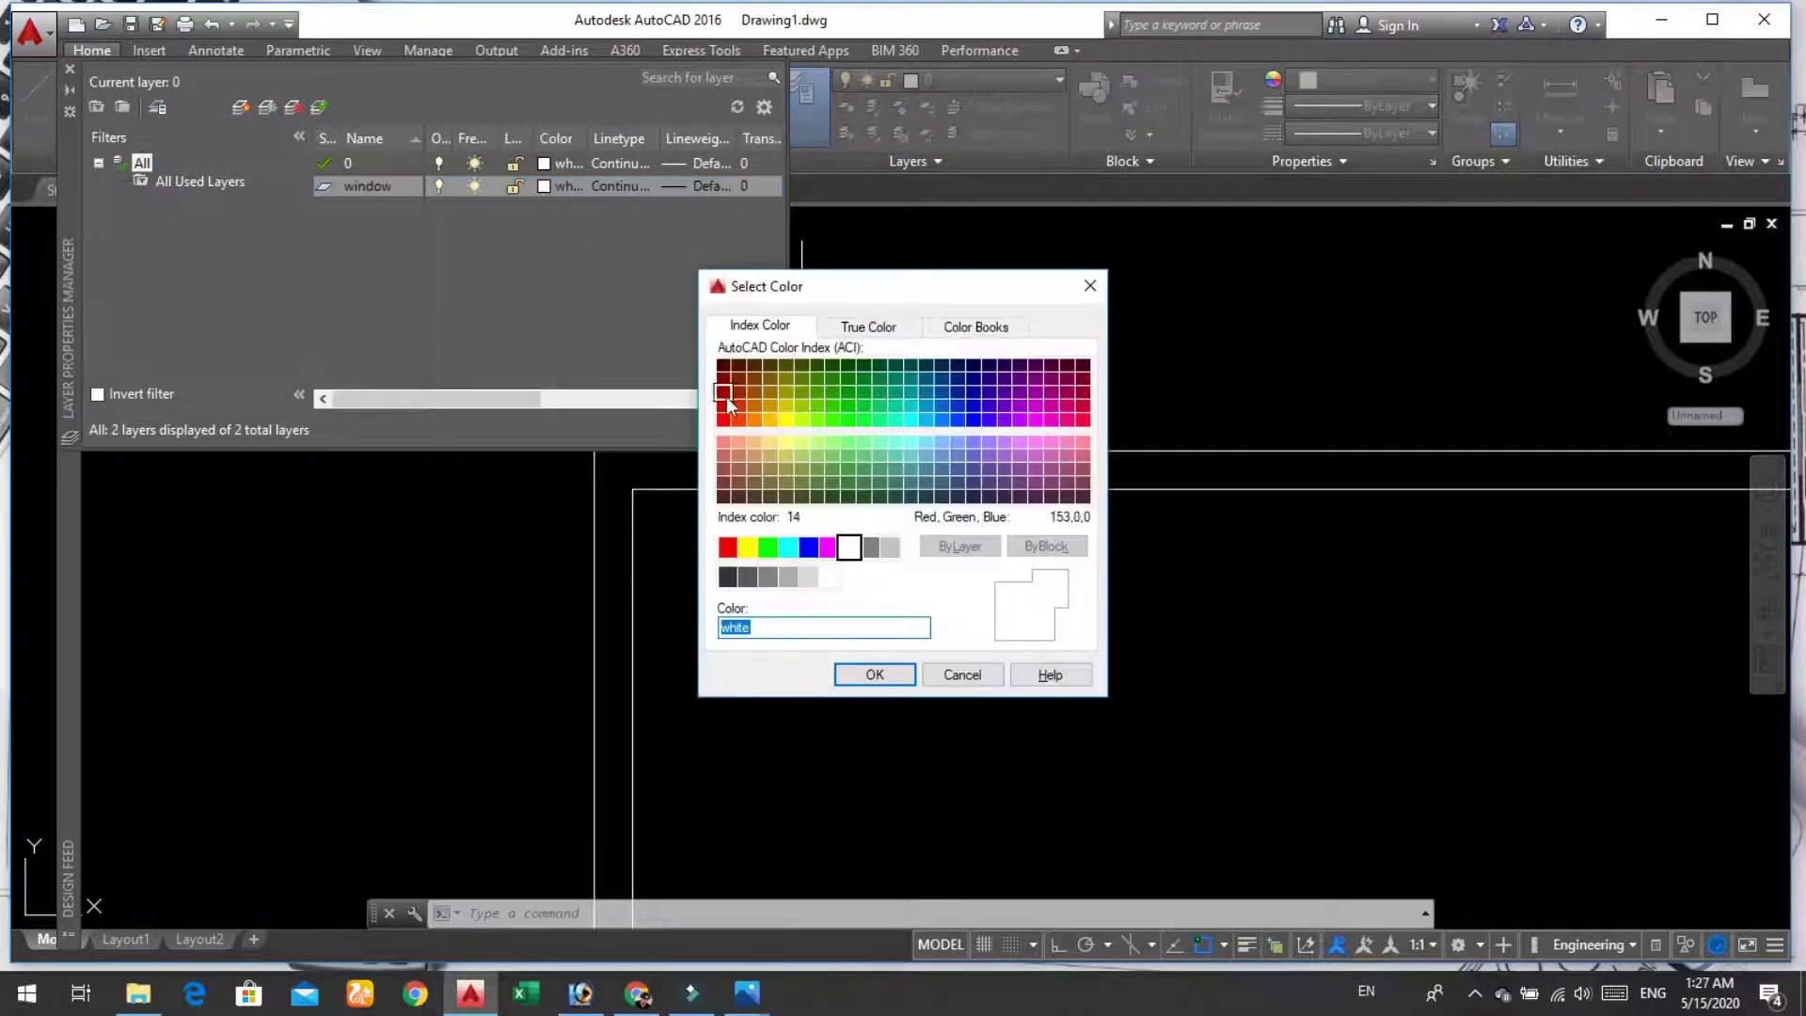
{"action": "left_click", "coordinate": [723, 414]}
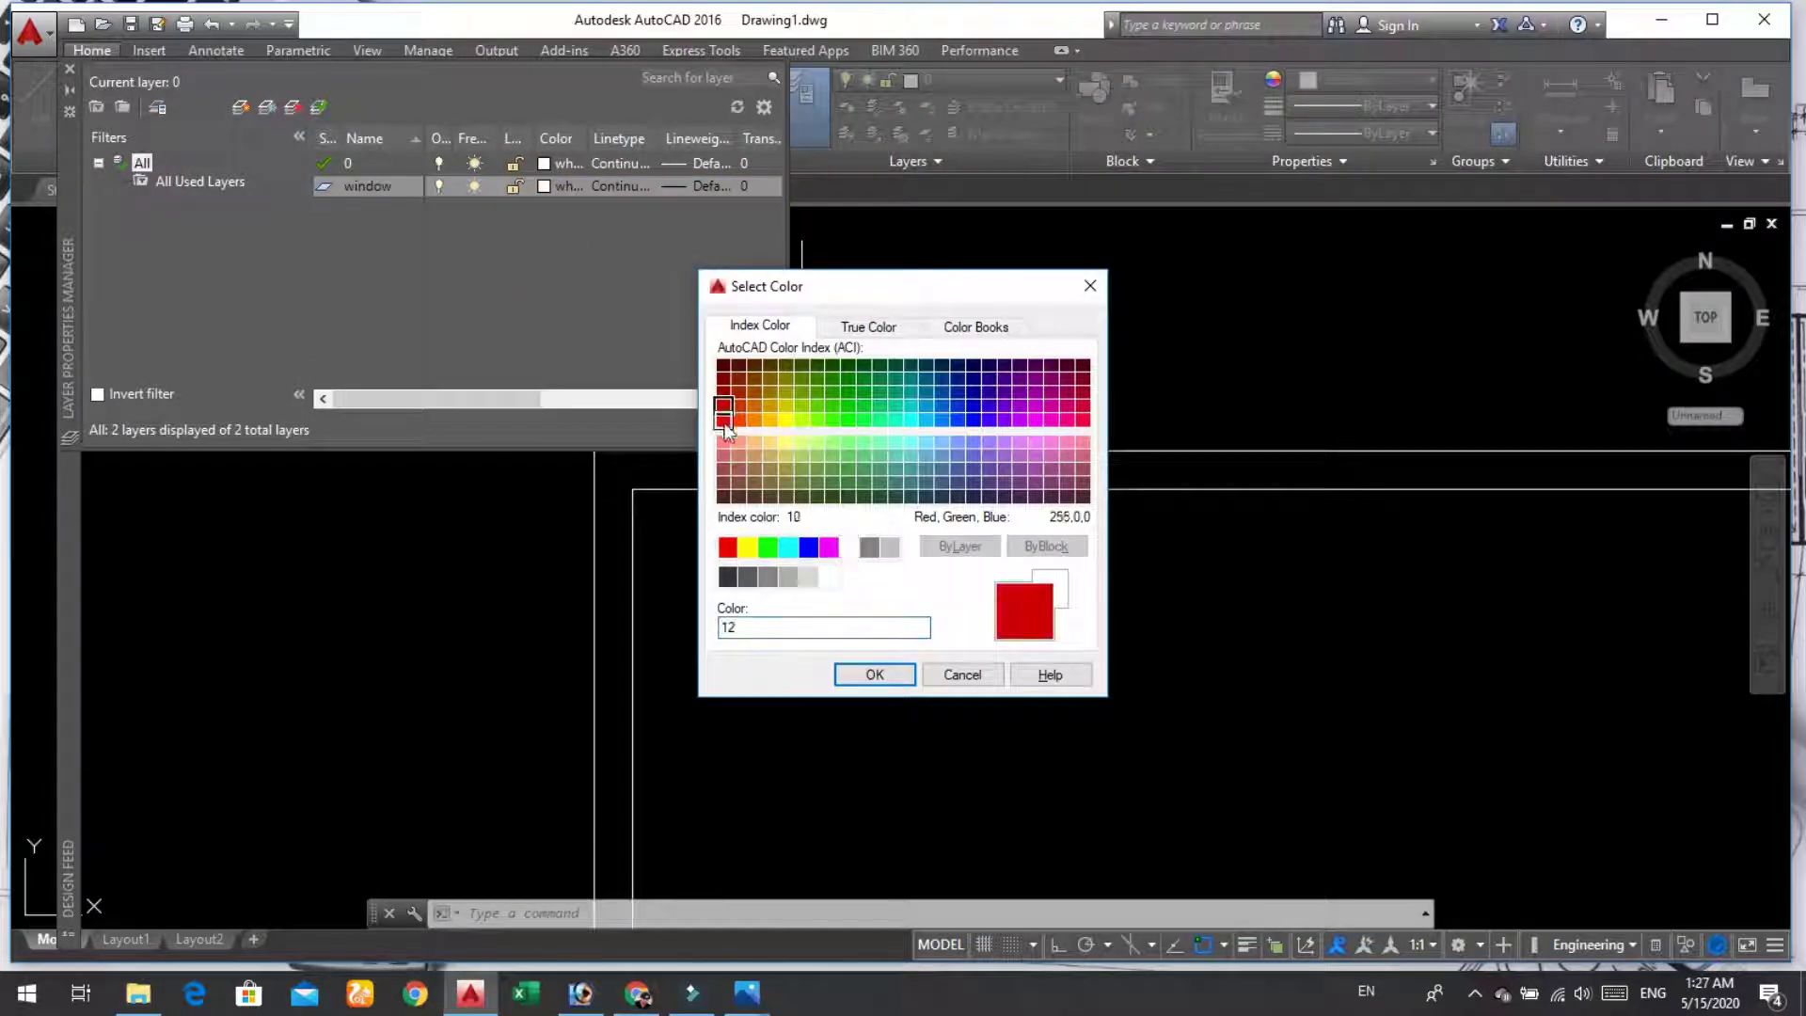
{"action": "left_click", "coordinate": [874, 675]}
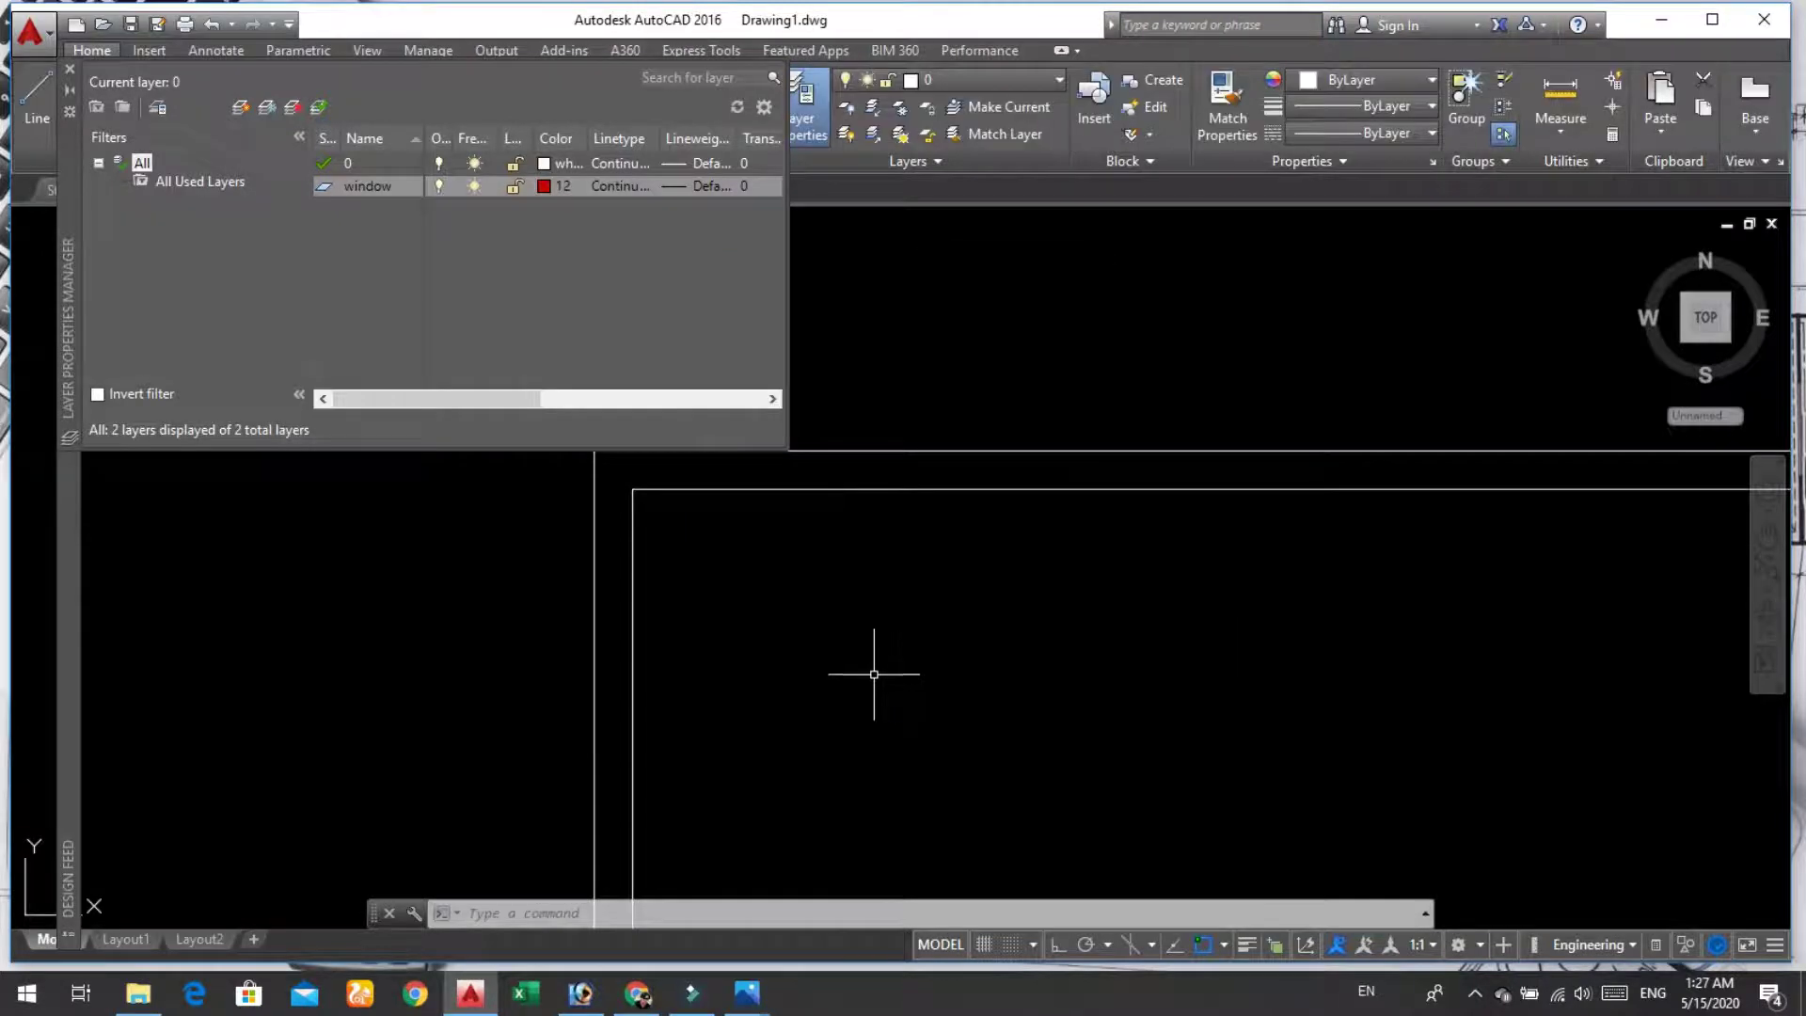
Step: Add the door, pilar and stair layers
{"action": "left_click", "coordinate": [238, 109]}
{"action": "type", "text": "door"}
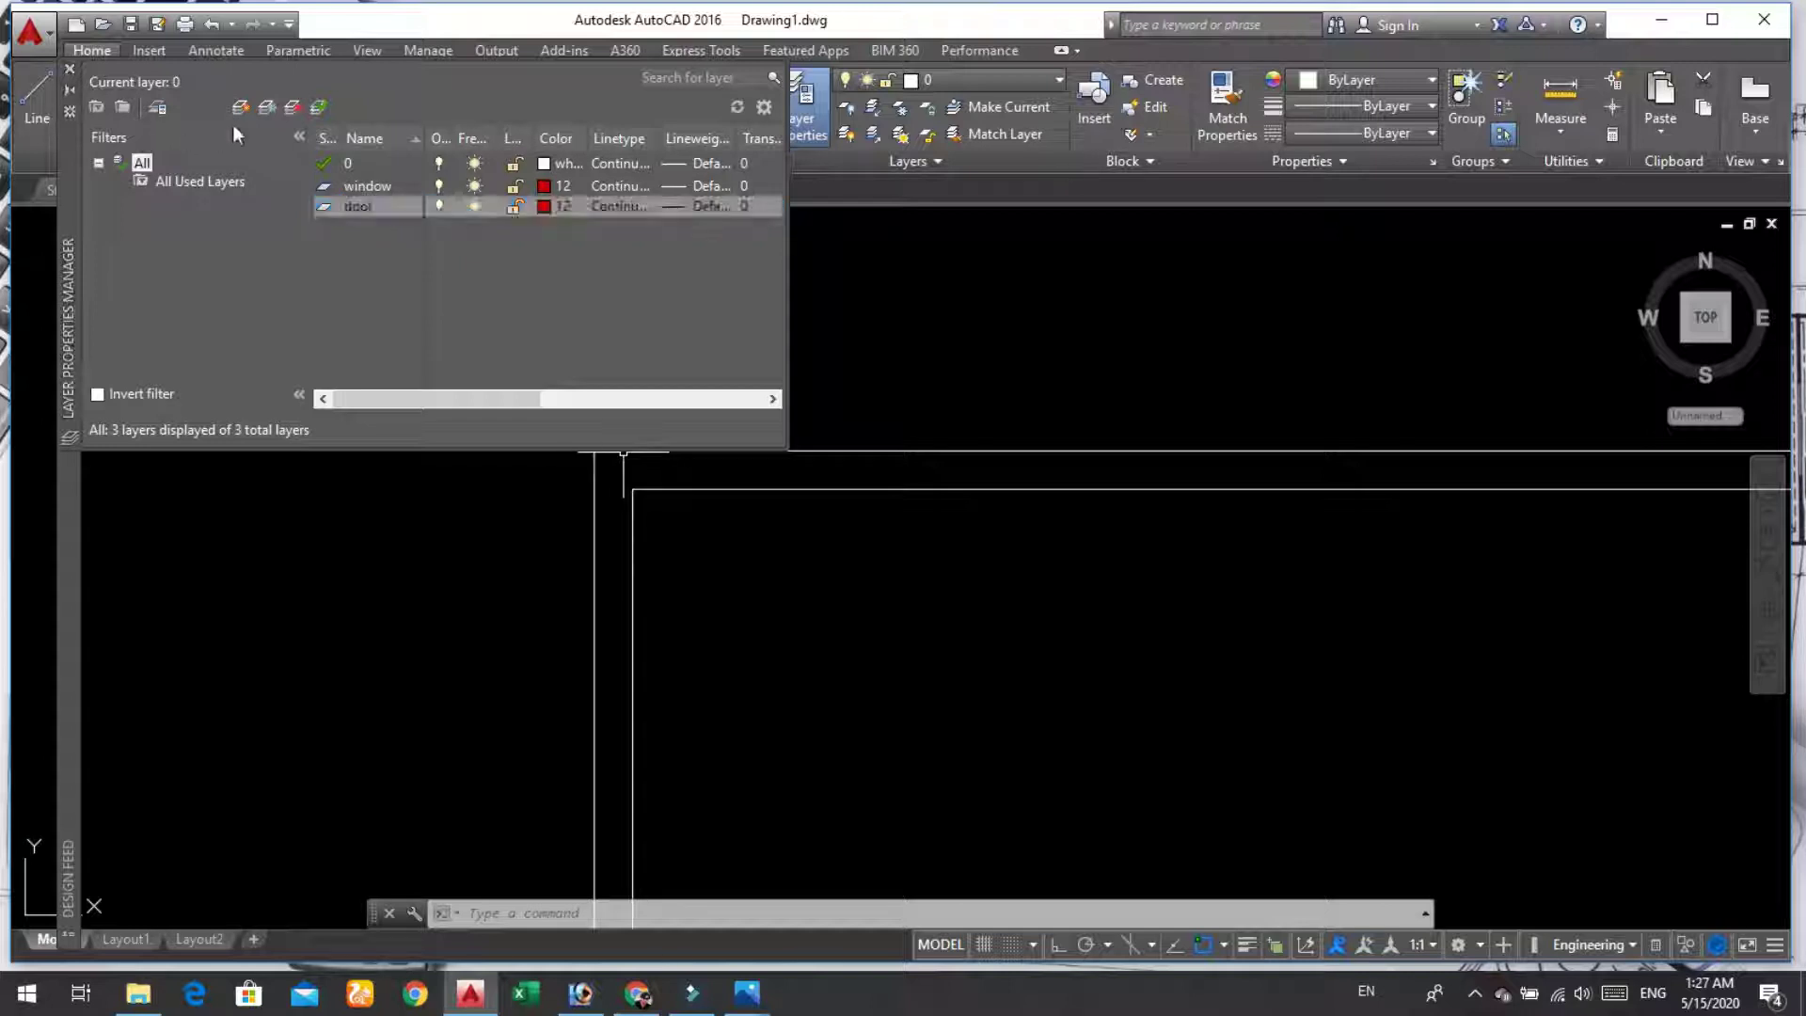
{"action": "key", "text": "alt+n"}
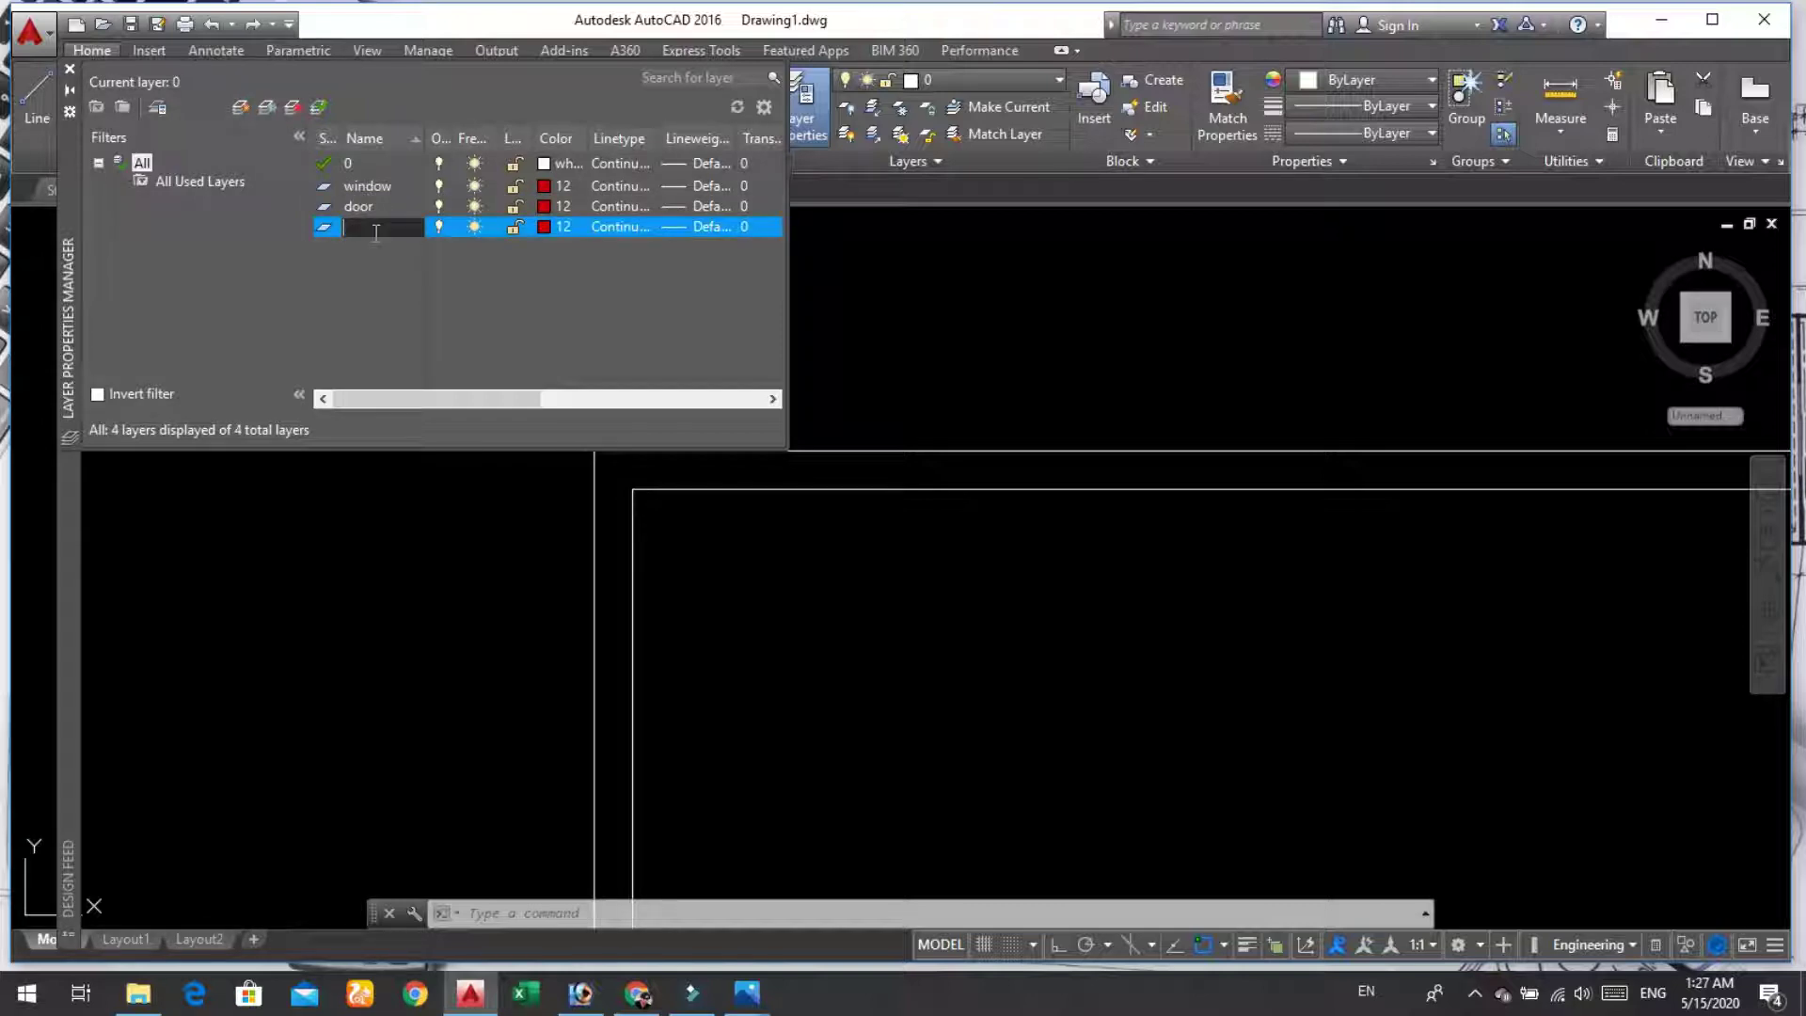
{"action": "type", "text": "pilar"}
{"action": "left_click", "coordinate": [242, 106]}
{"action": "key", "text": "BackSpace"}
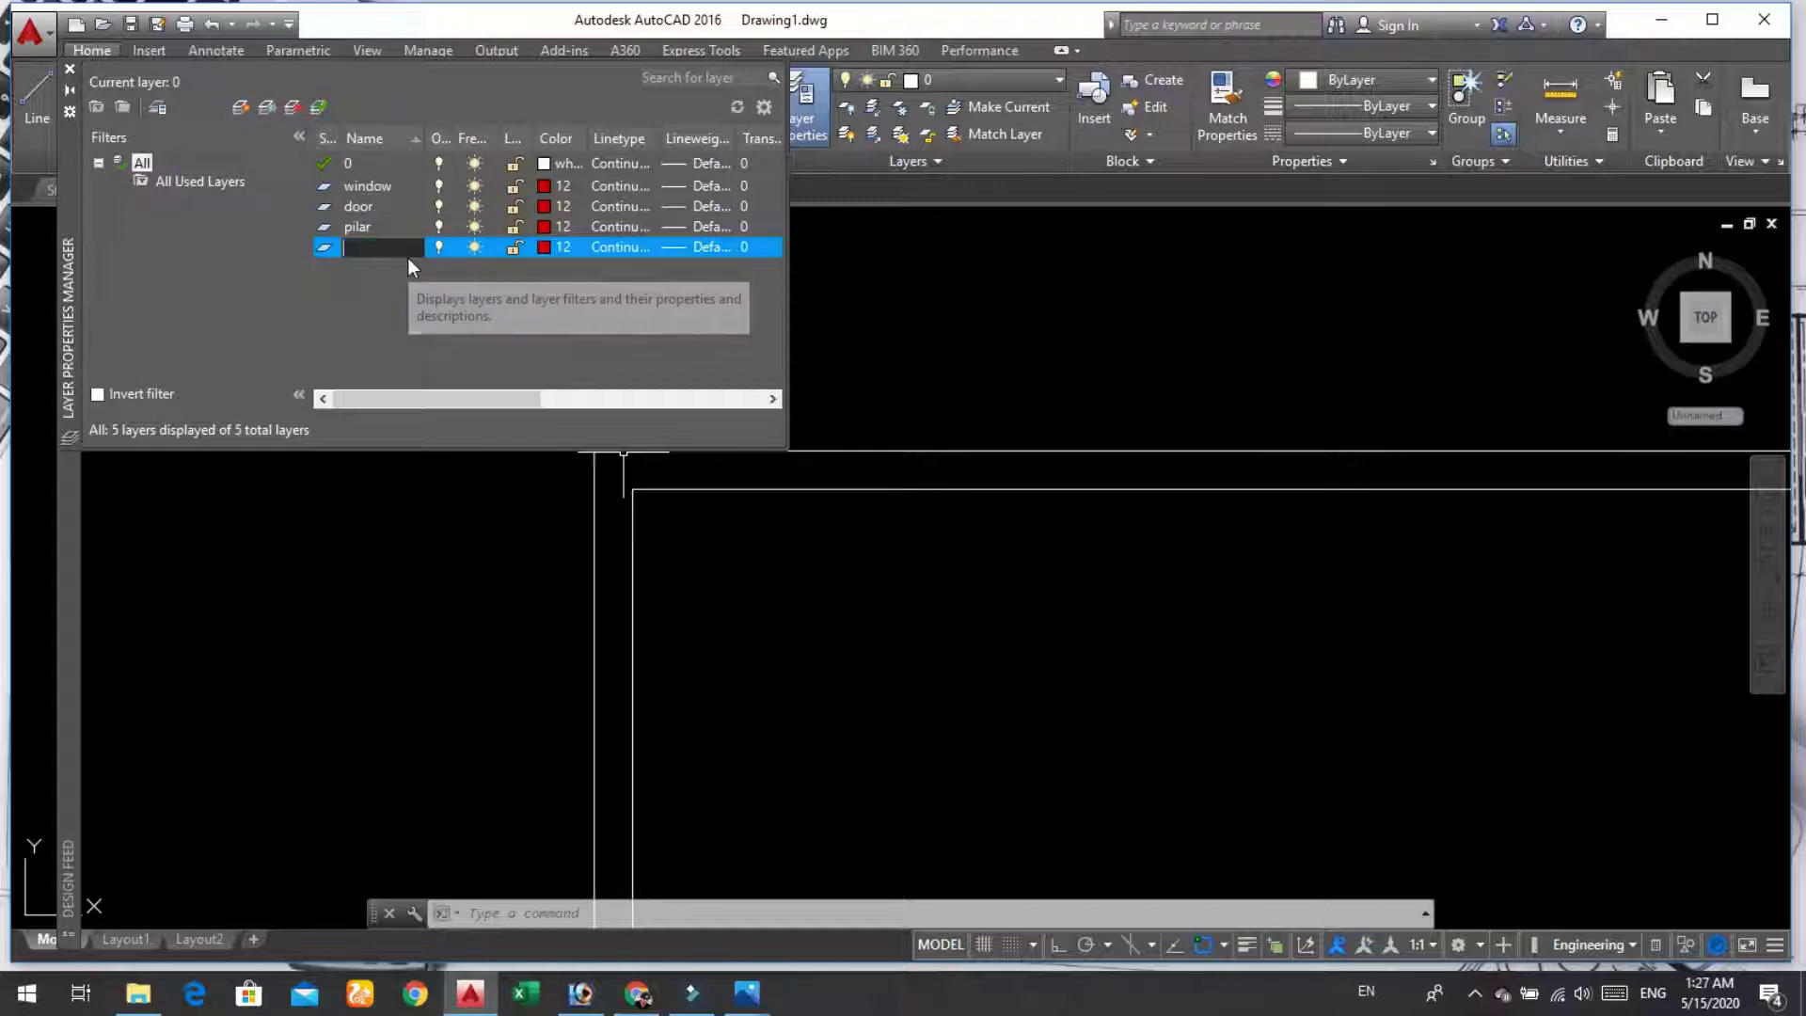
{"action": "type", "text": "stair"}
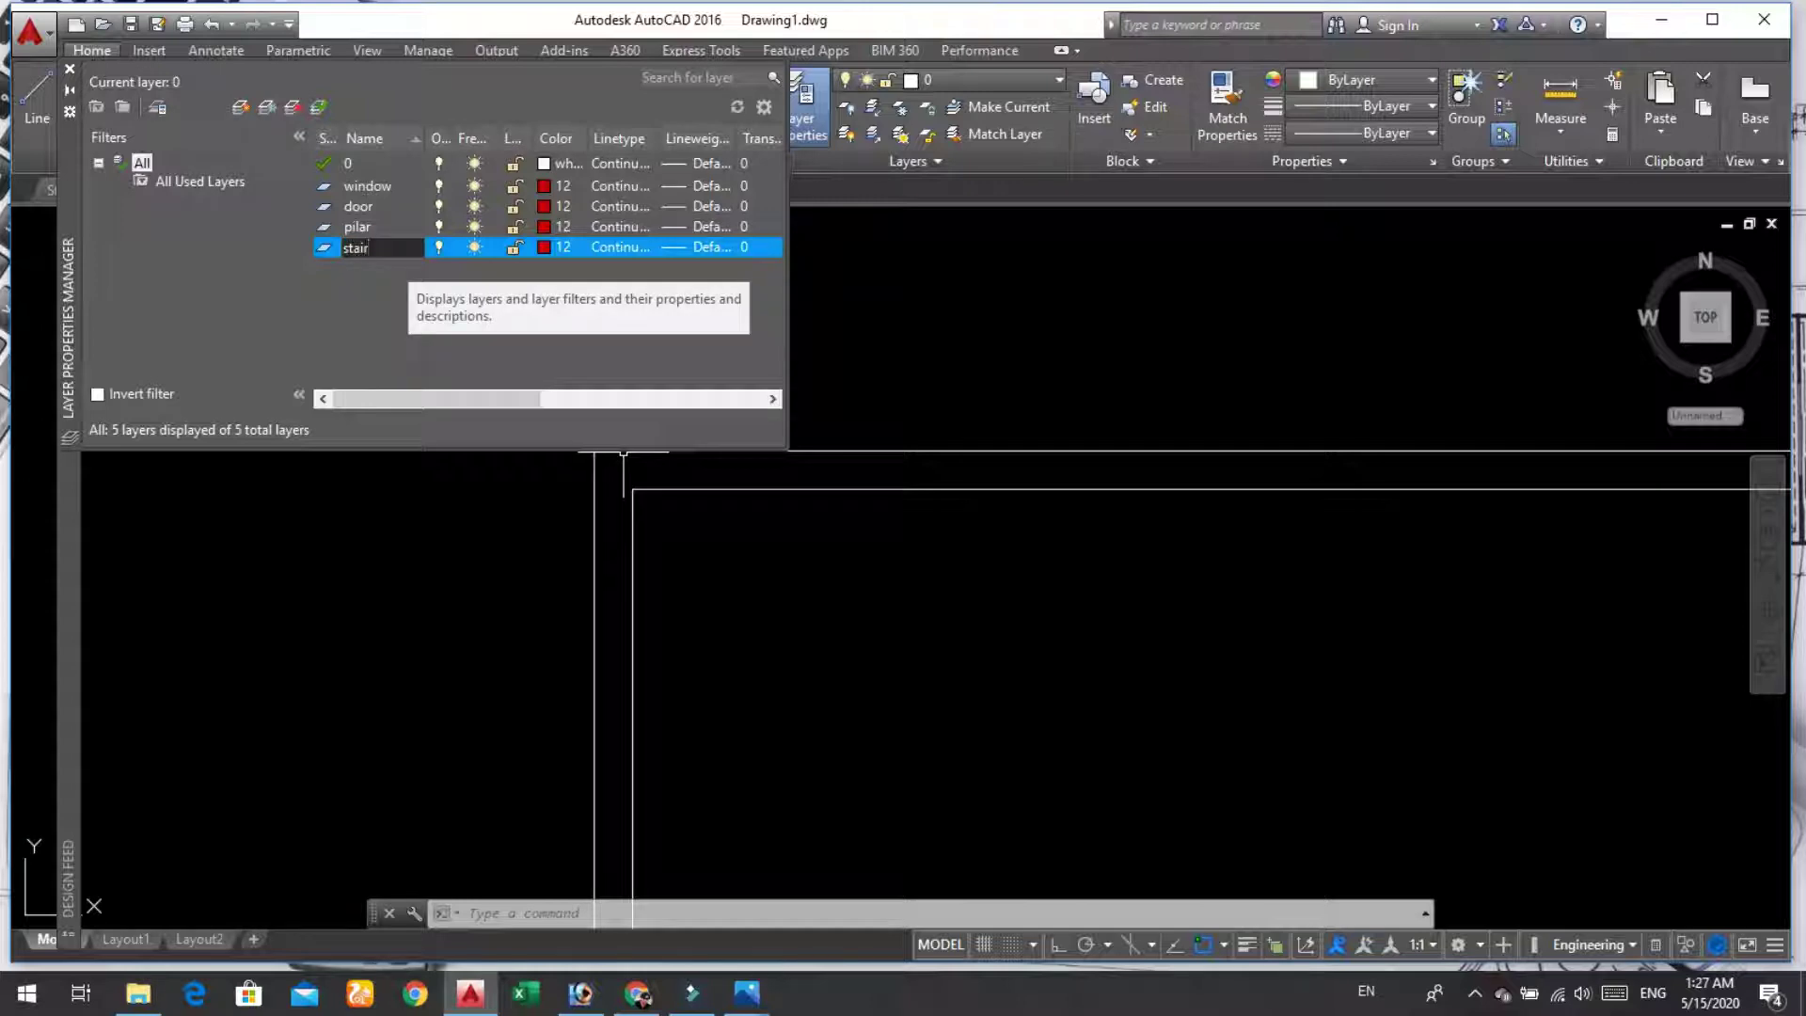
{"action": "type", "text": "stair"}
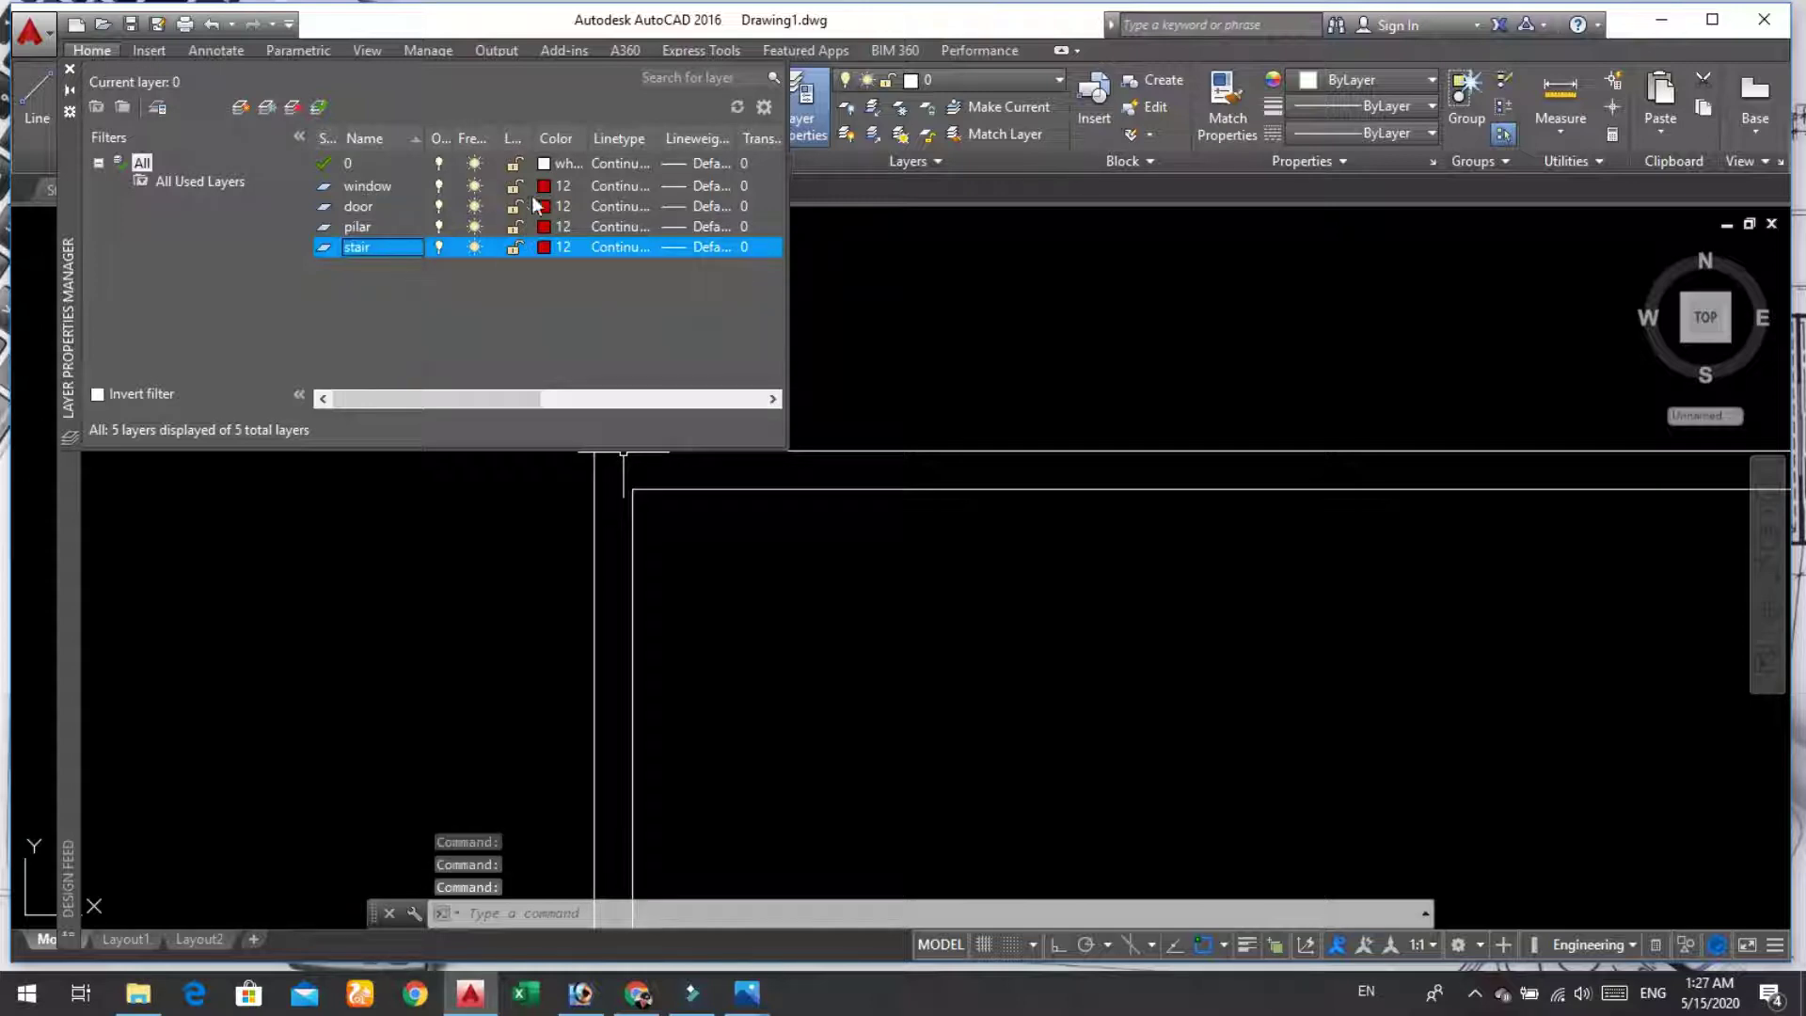
Step: Colour the door layer green, pilar blue (170) and stair yellow (50)
{"action": "left_click", "coordinate": [544, 207]}
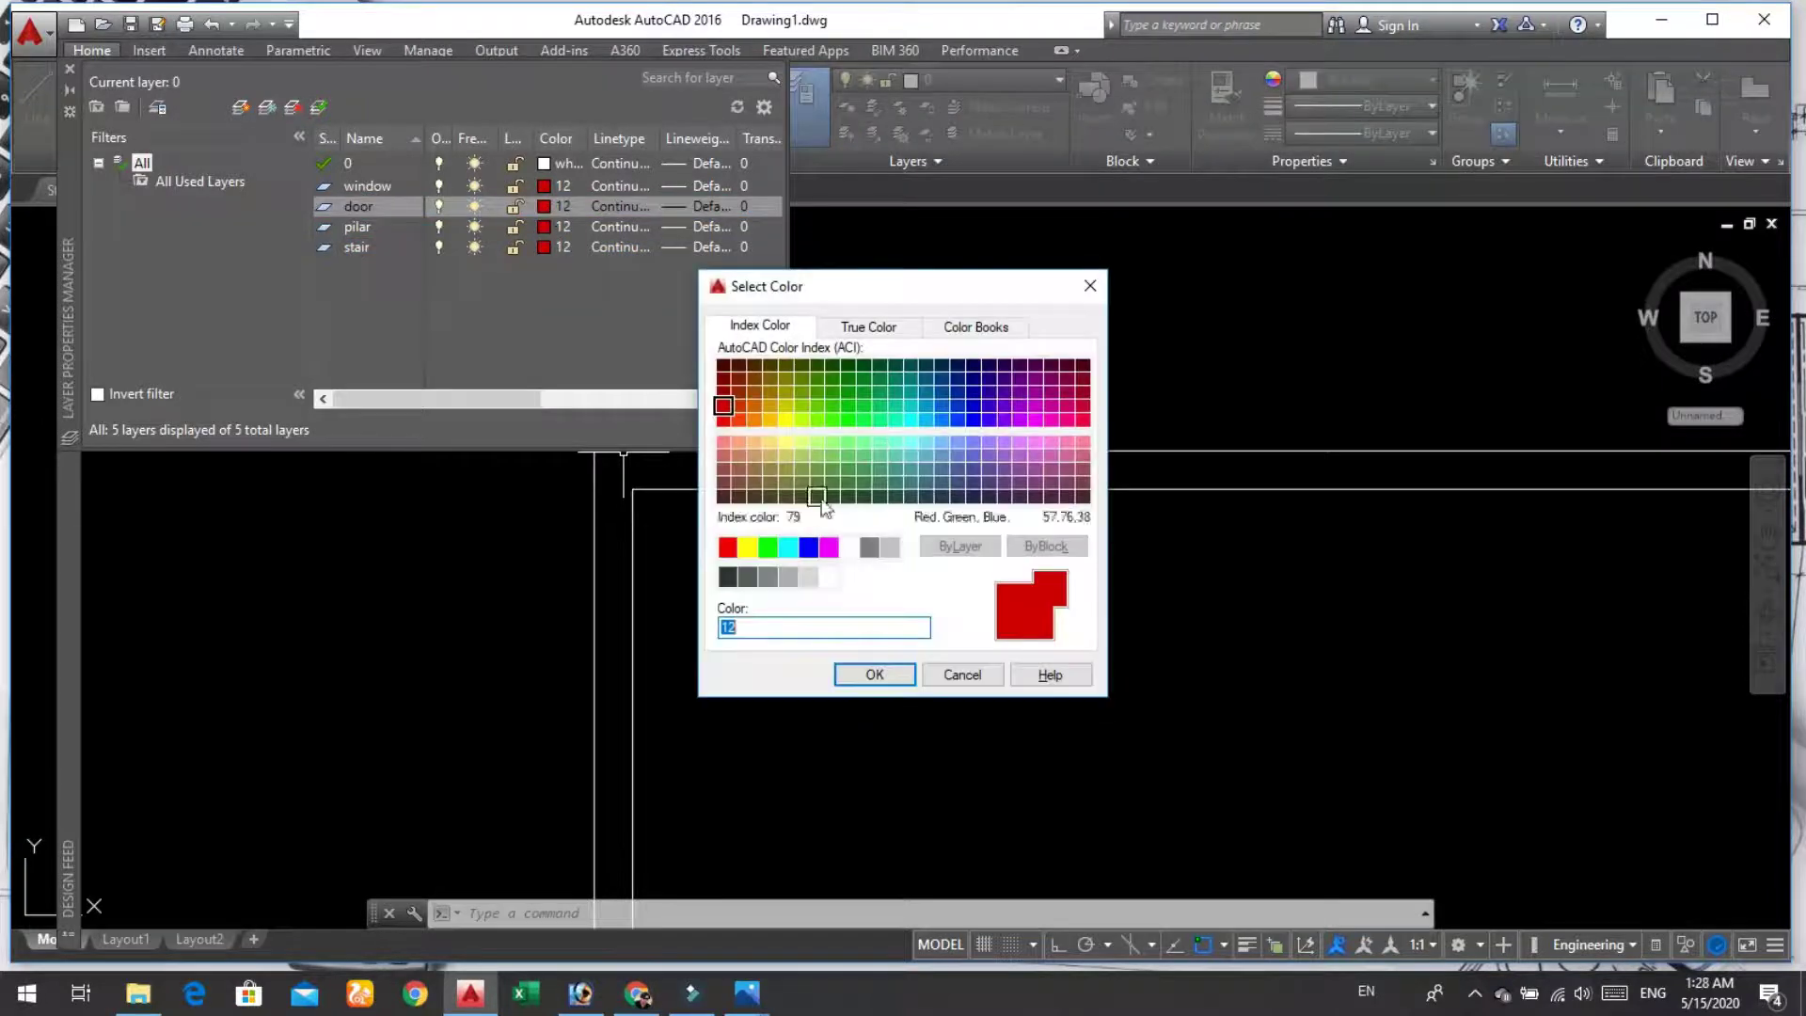
{"action": "left_click", "coordinate": [765, 552]}
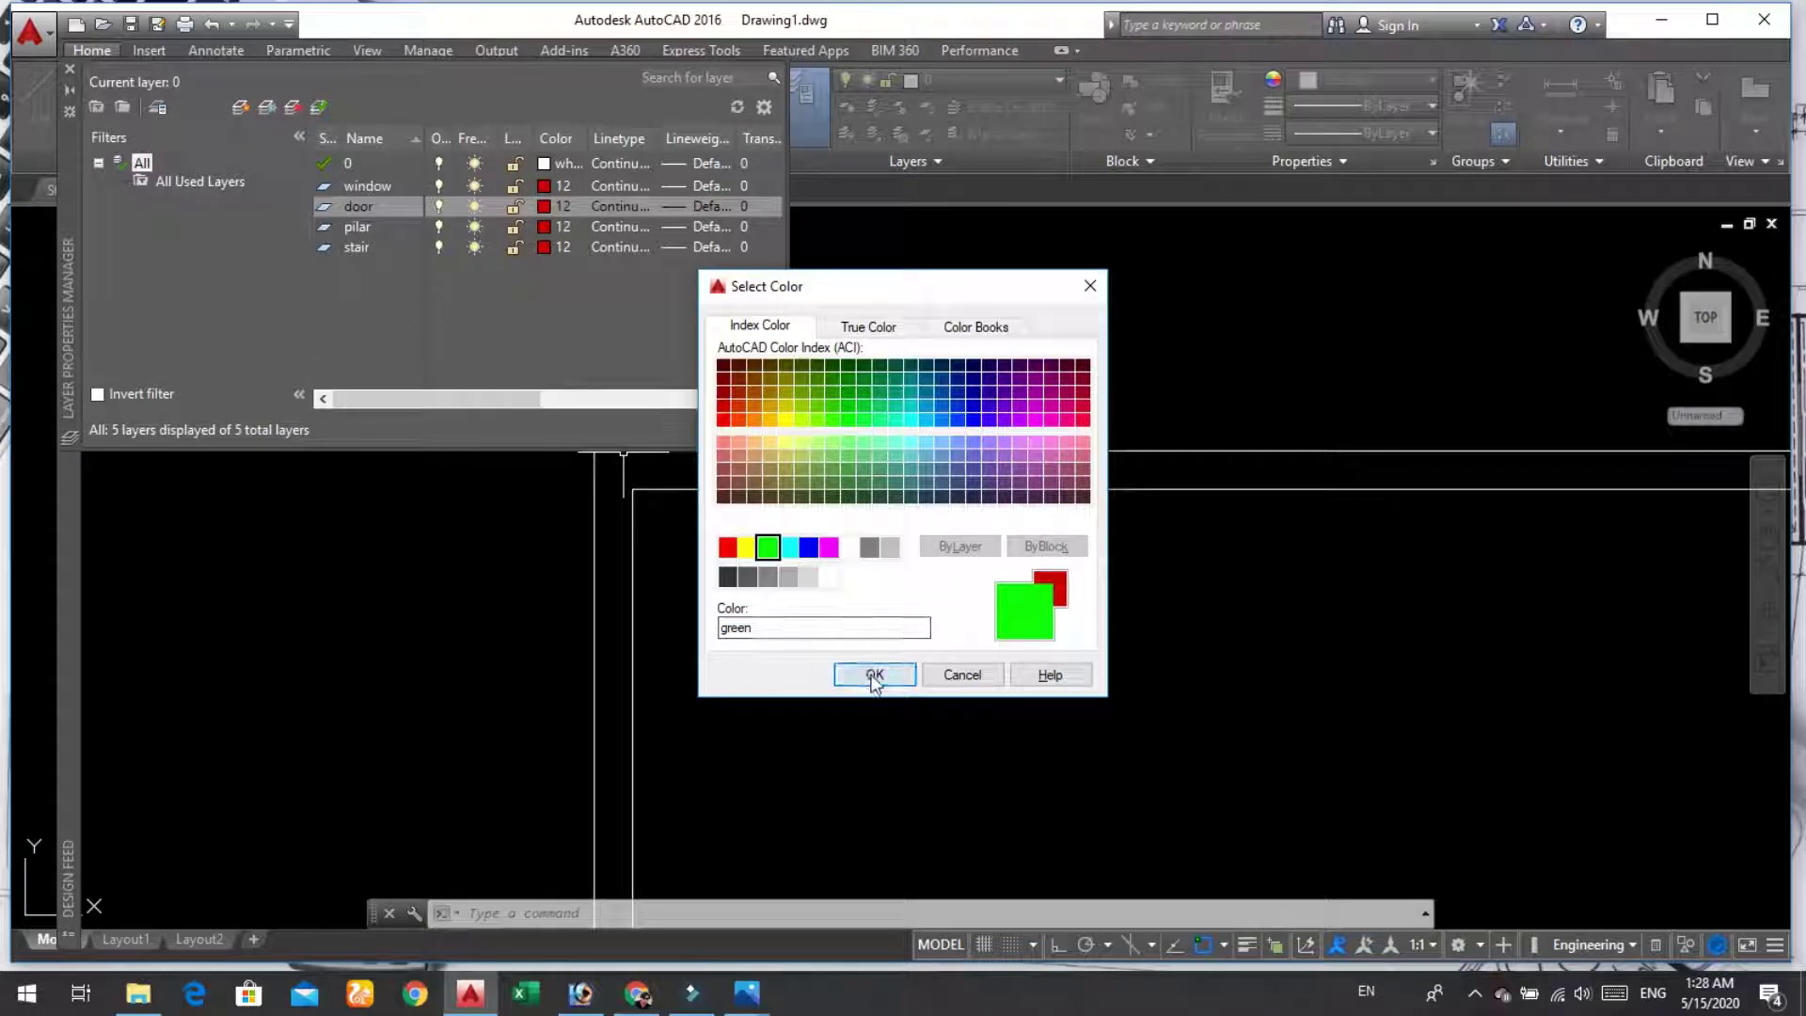
{"action": "left_click", "coordinate": [873, 675]}
{"action": "left_click", "coordinate": [546, 226]}
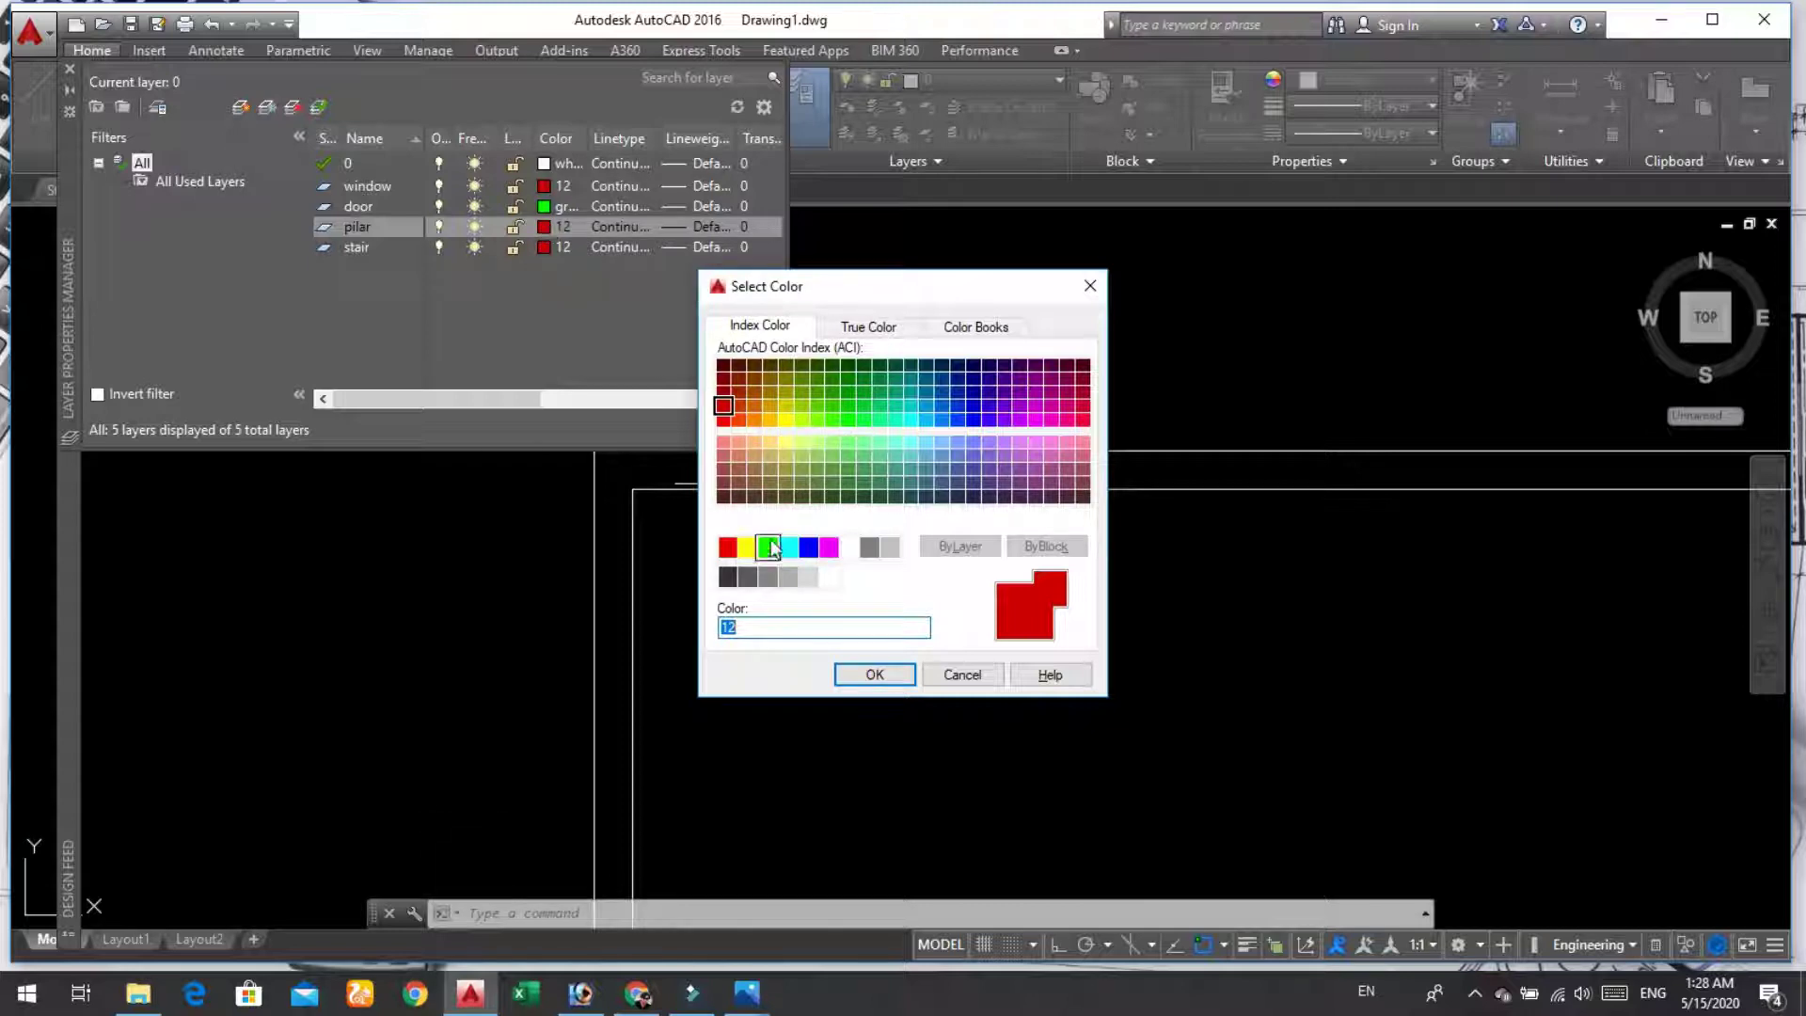
{"action": "left_click", "coordinate": [974, 419]}
{"action": "left_click", "coordinate": [869, 676]}
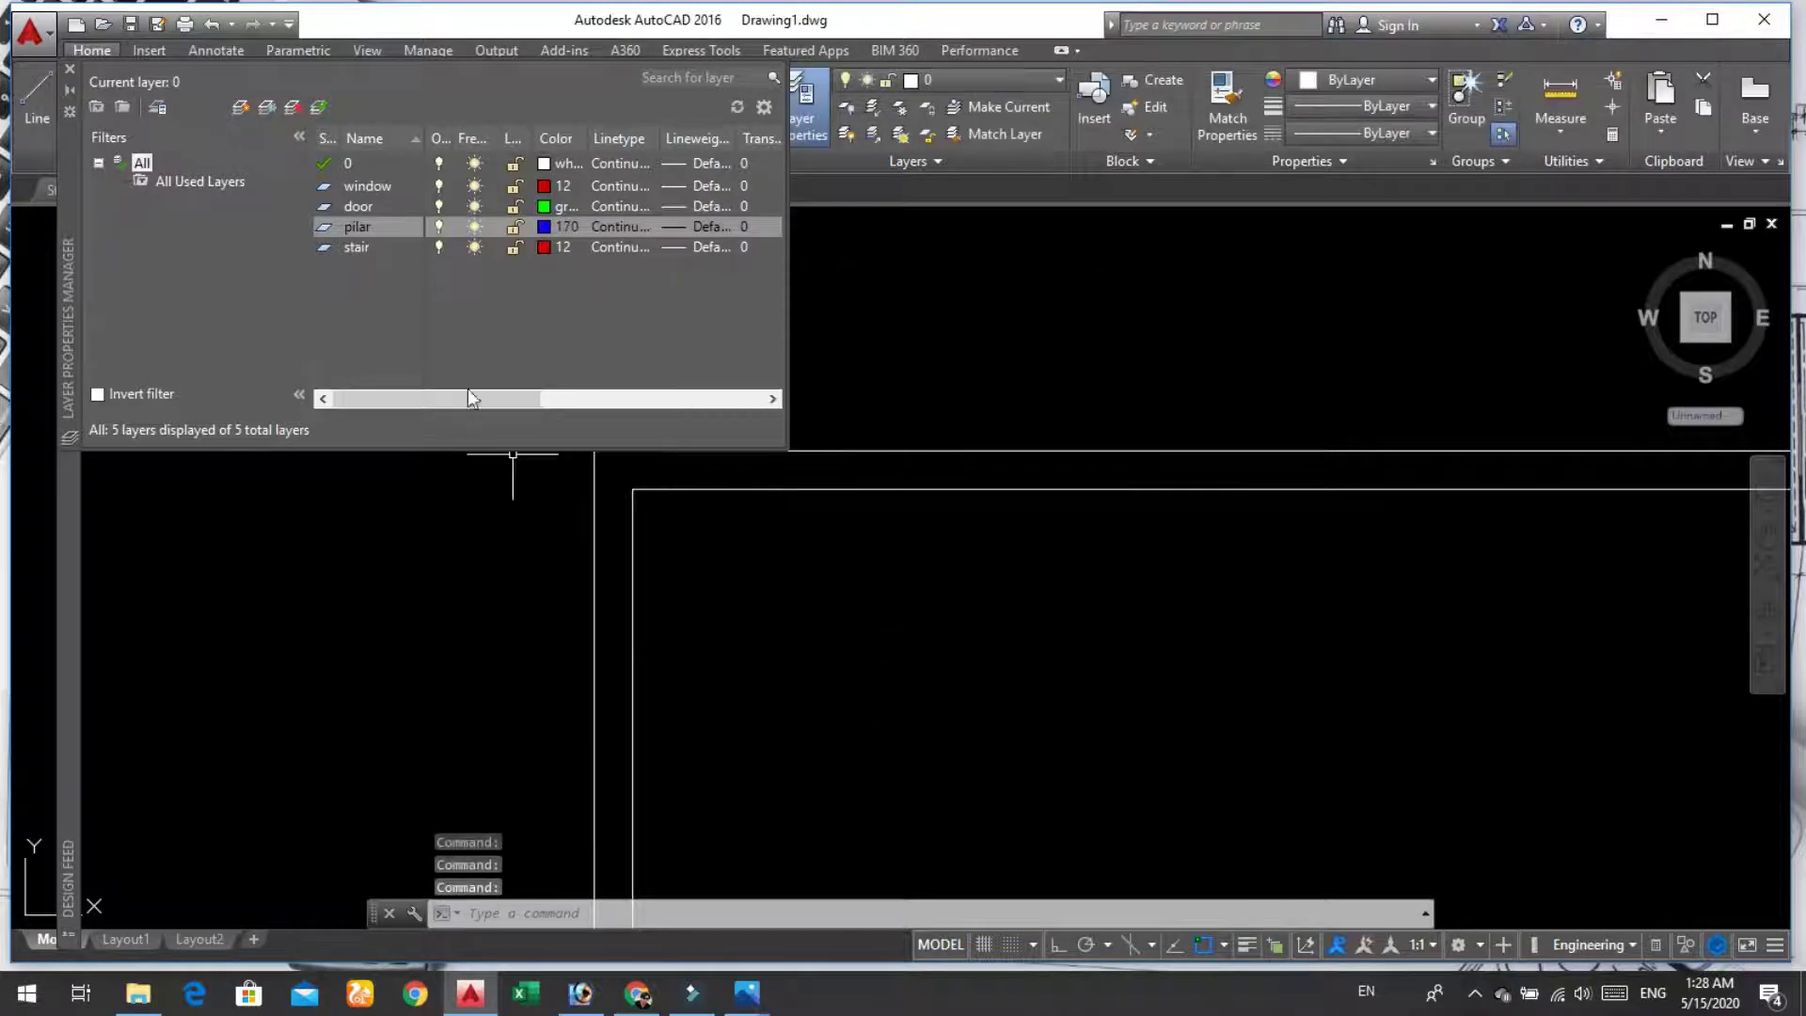
{"action": "left_click", "coordinate": [540, 244]}
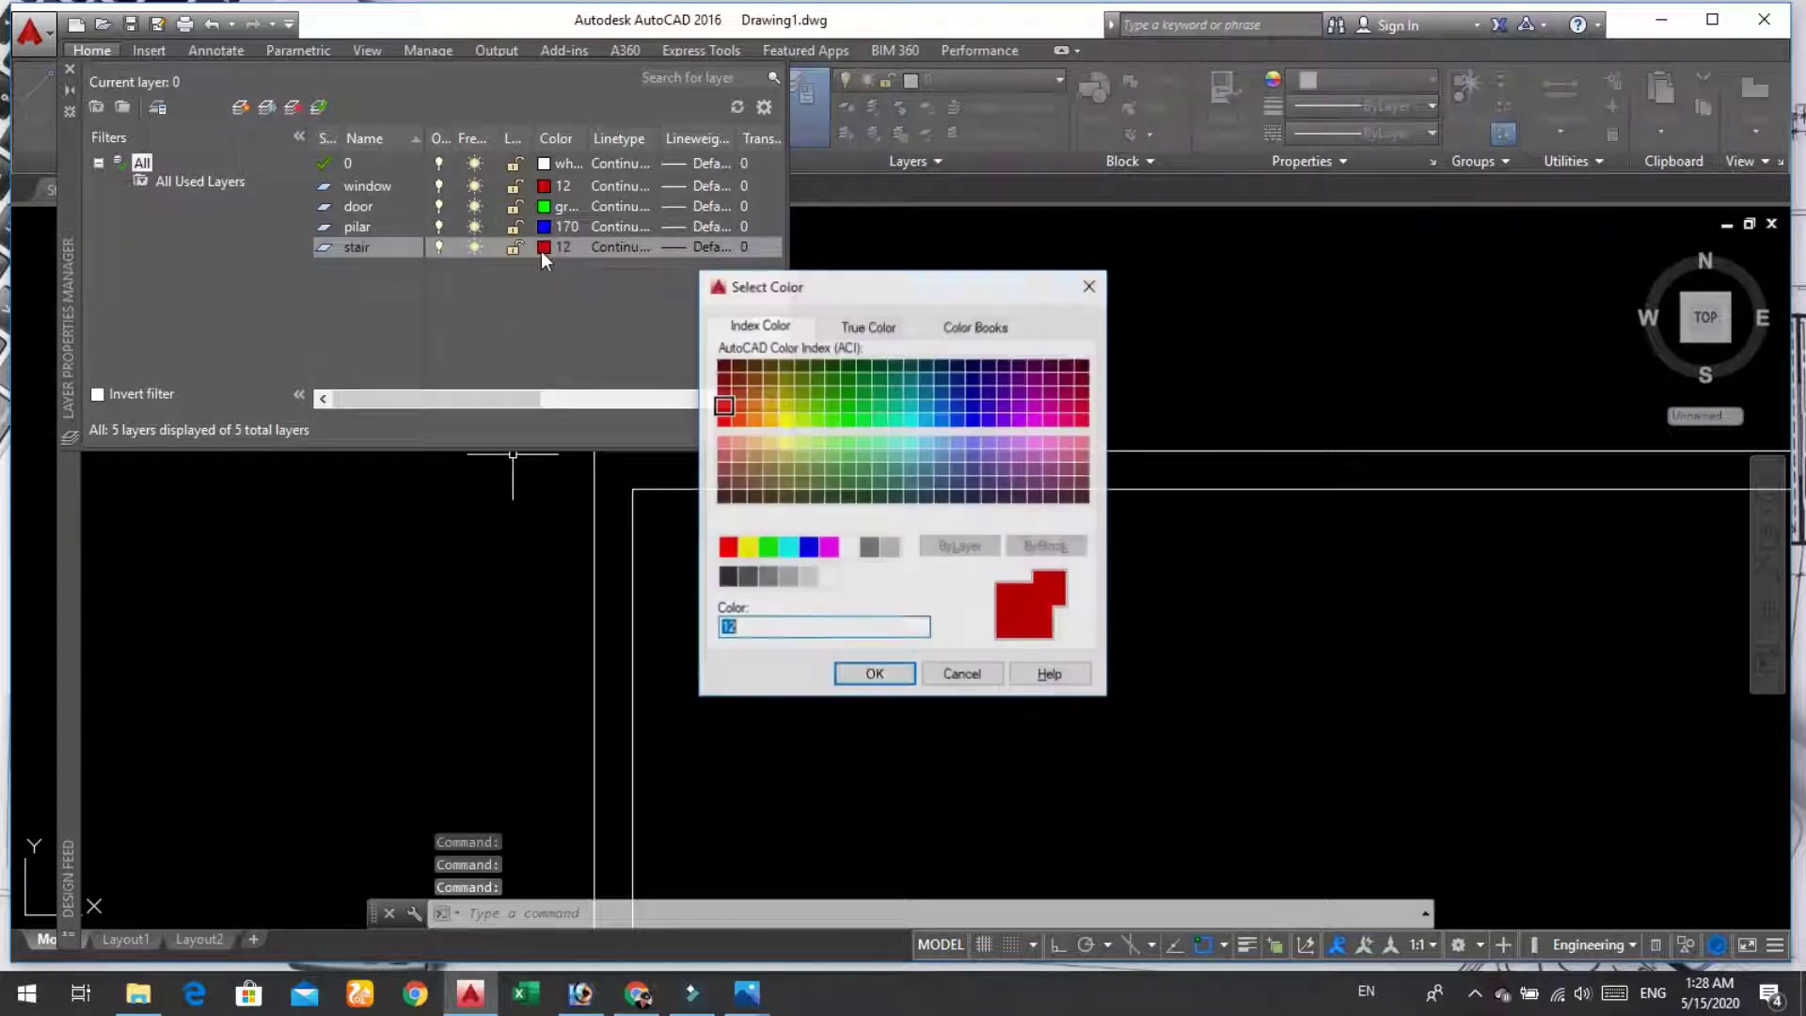
{"action": "left_click", "coordinate": [787, 419]}
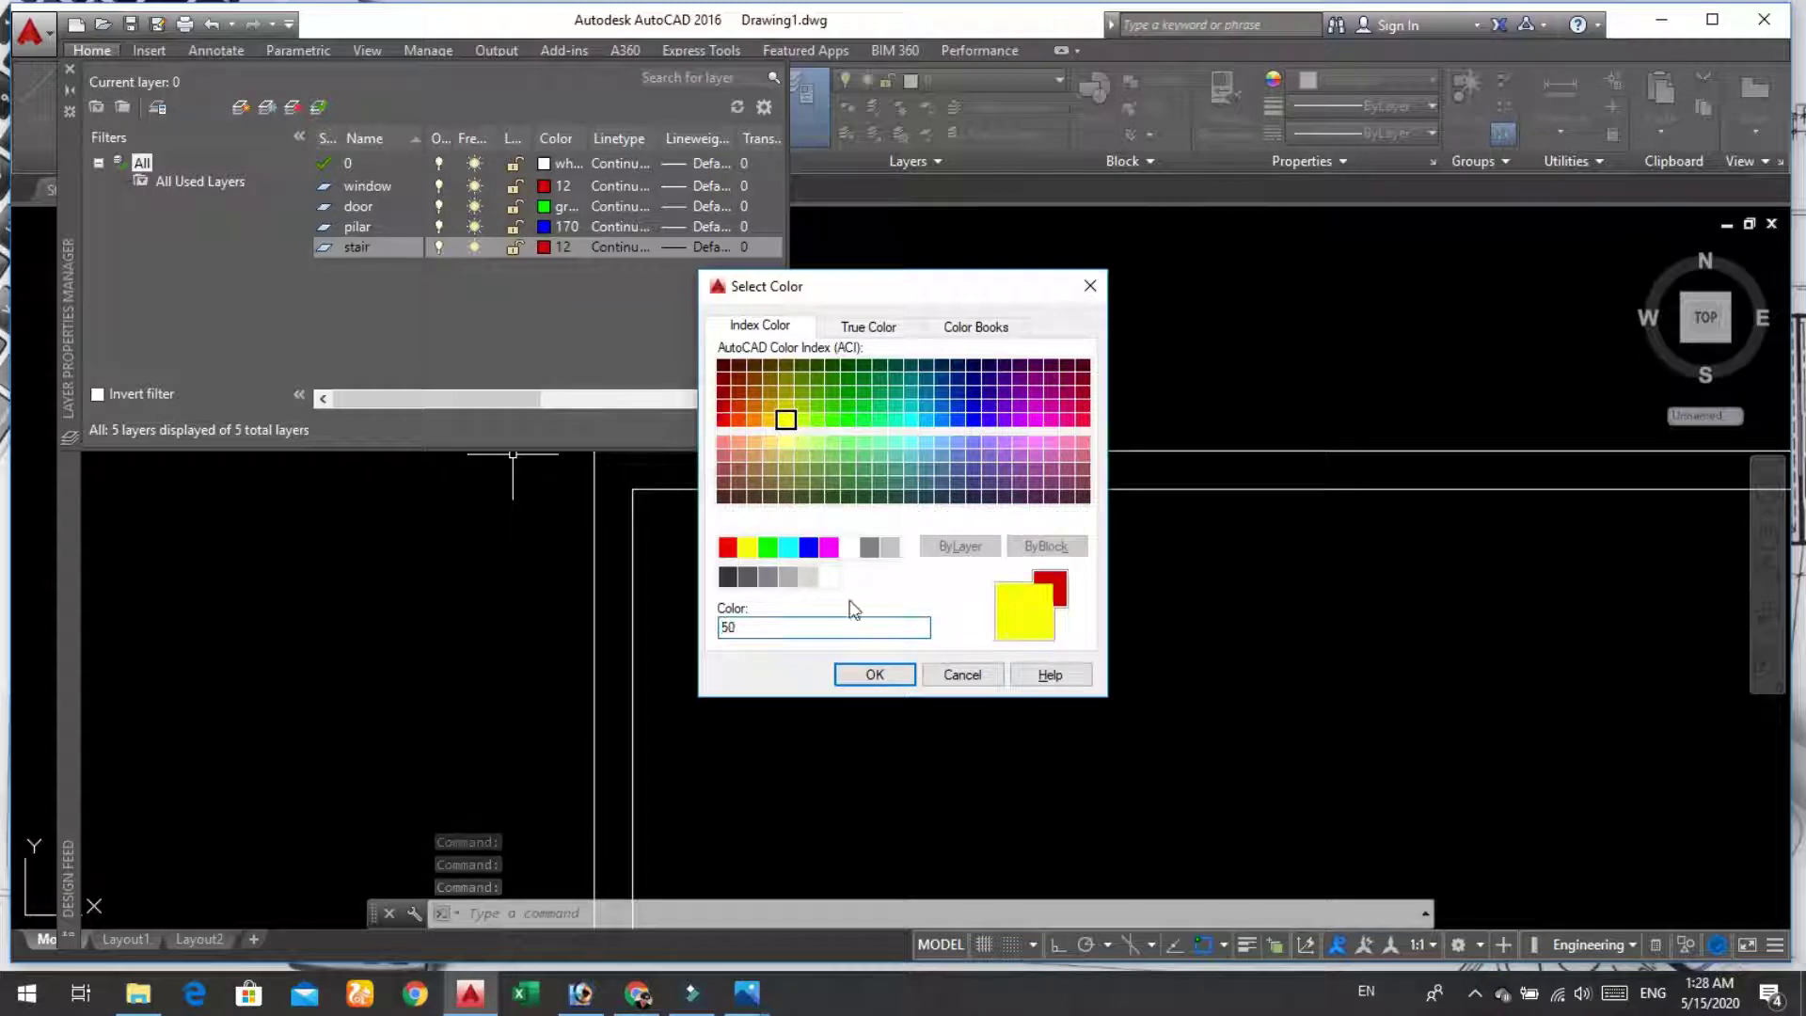
{"action": "left_click", "coordinate": [874, 675]}
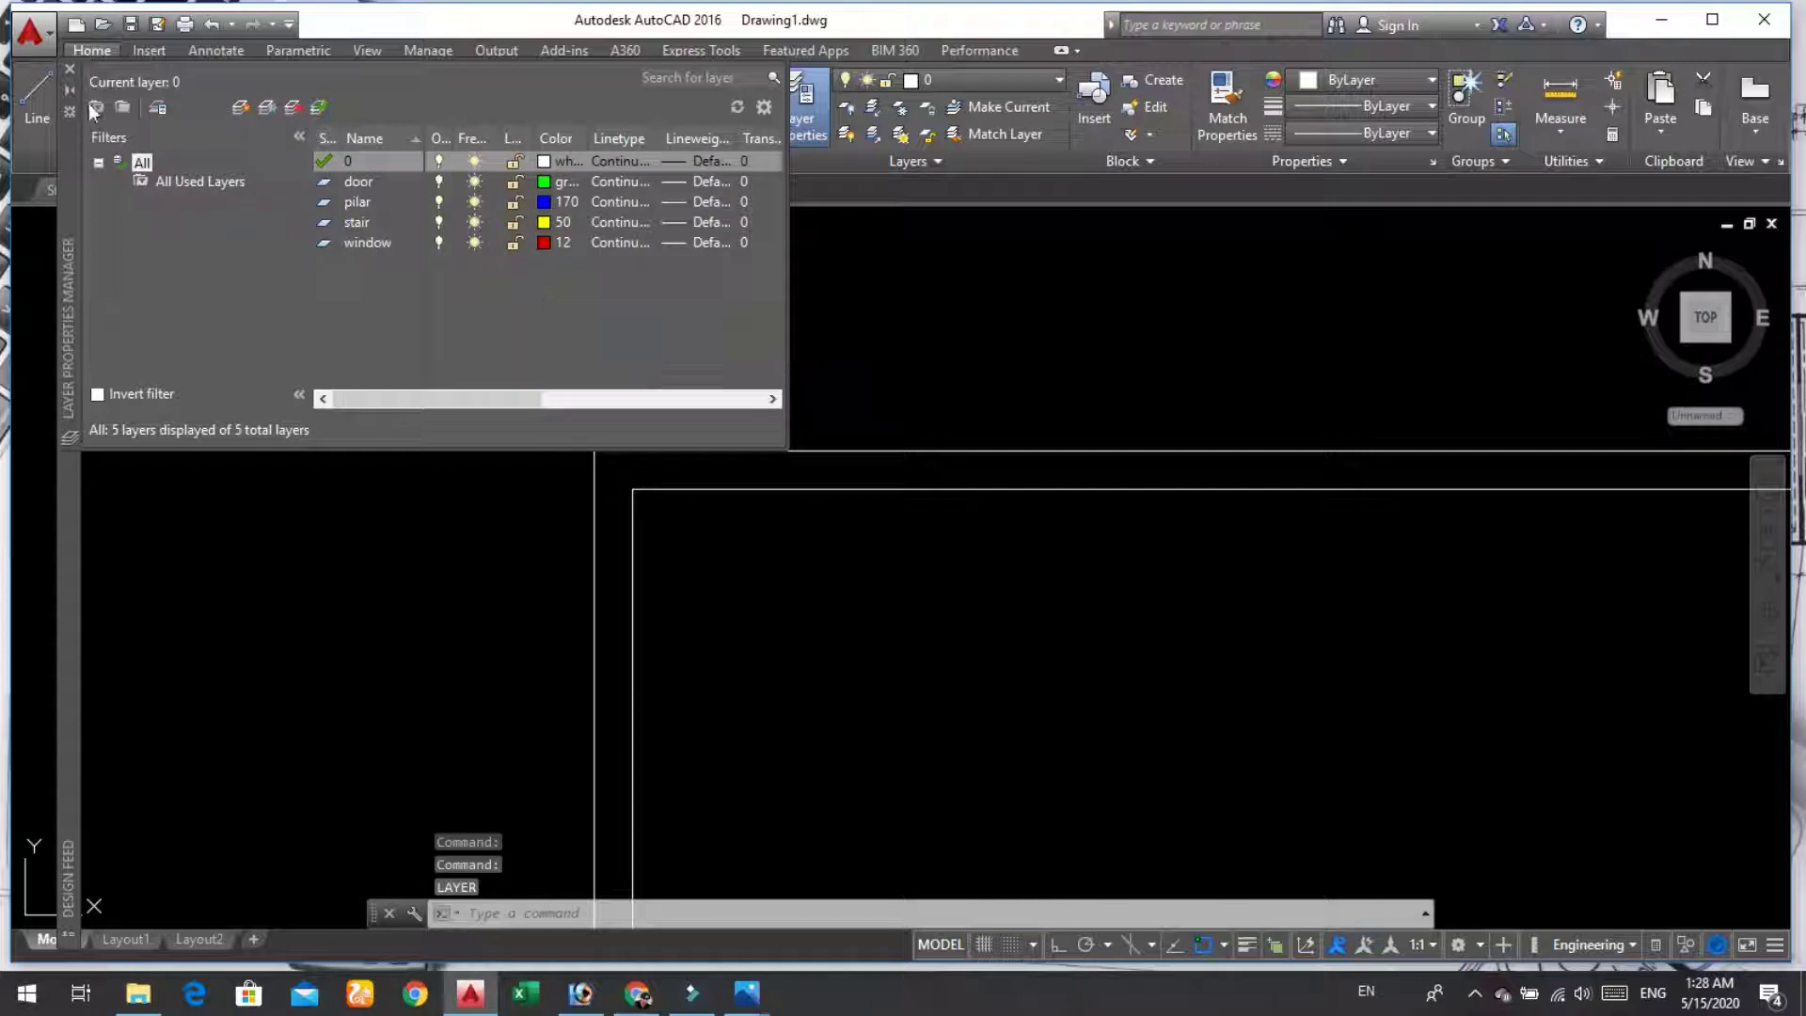
Step: Close the layer manager, keep object colour ByLayer, and make window the current layer
{"action": "left_click", "coordinate": [70, 69]}
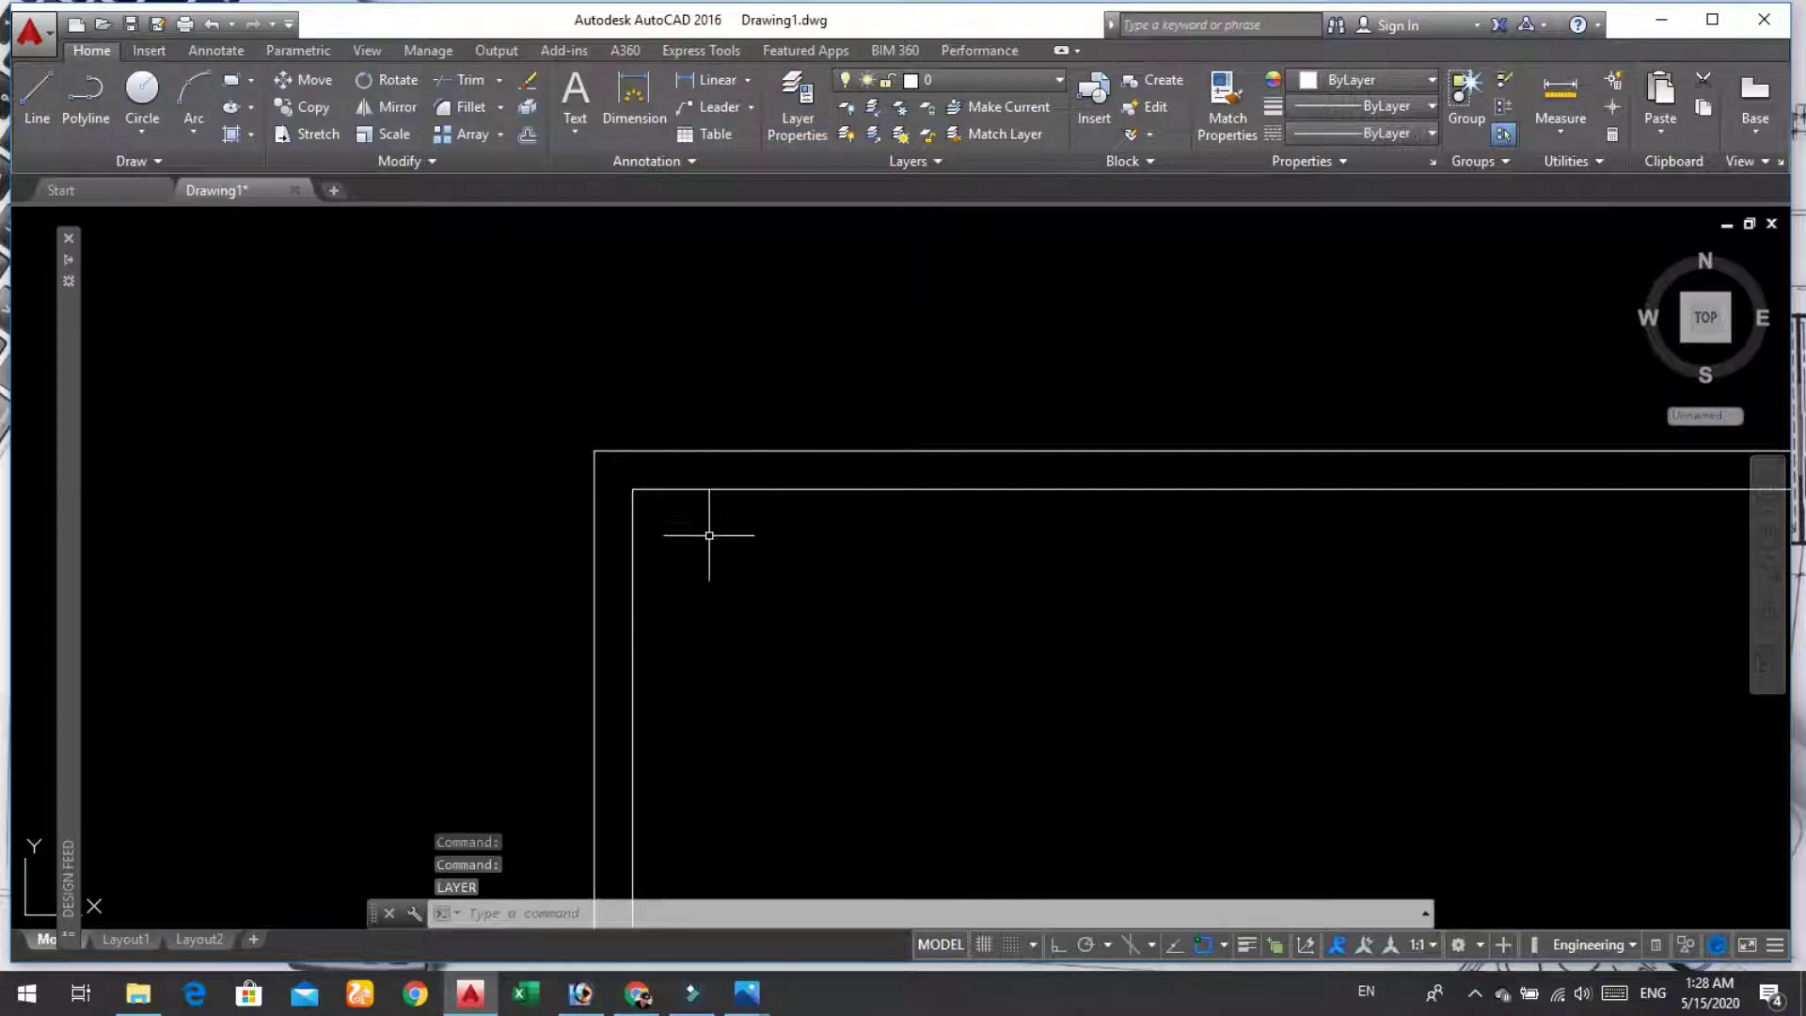
{"action": "scroll", "coordinate": [977, 496], "scroll_direction": "down", "scroll_amount": 2}
{"action": "scroll", "coordinate": [997, 513], "scroll_direction": "down", "scroll_amount": 8}
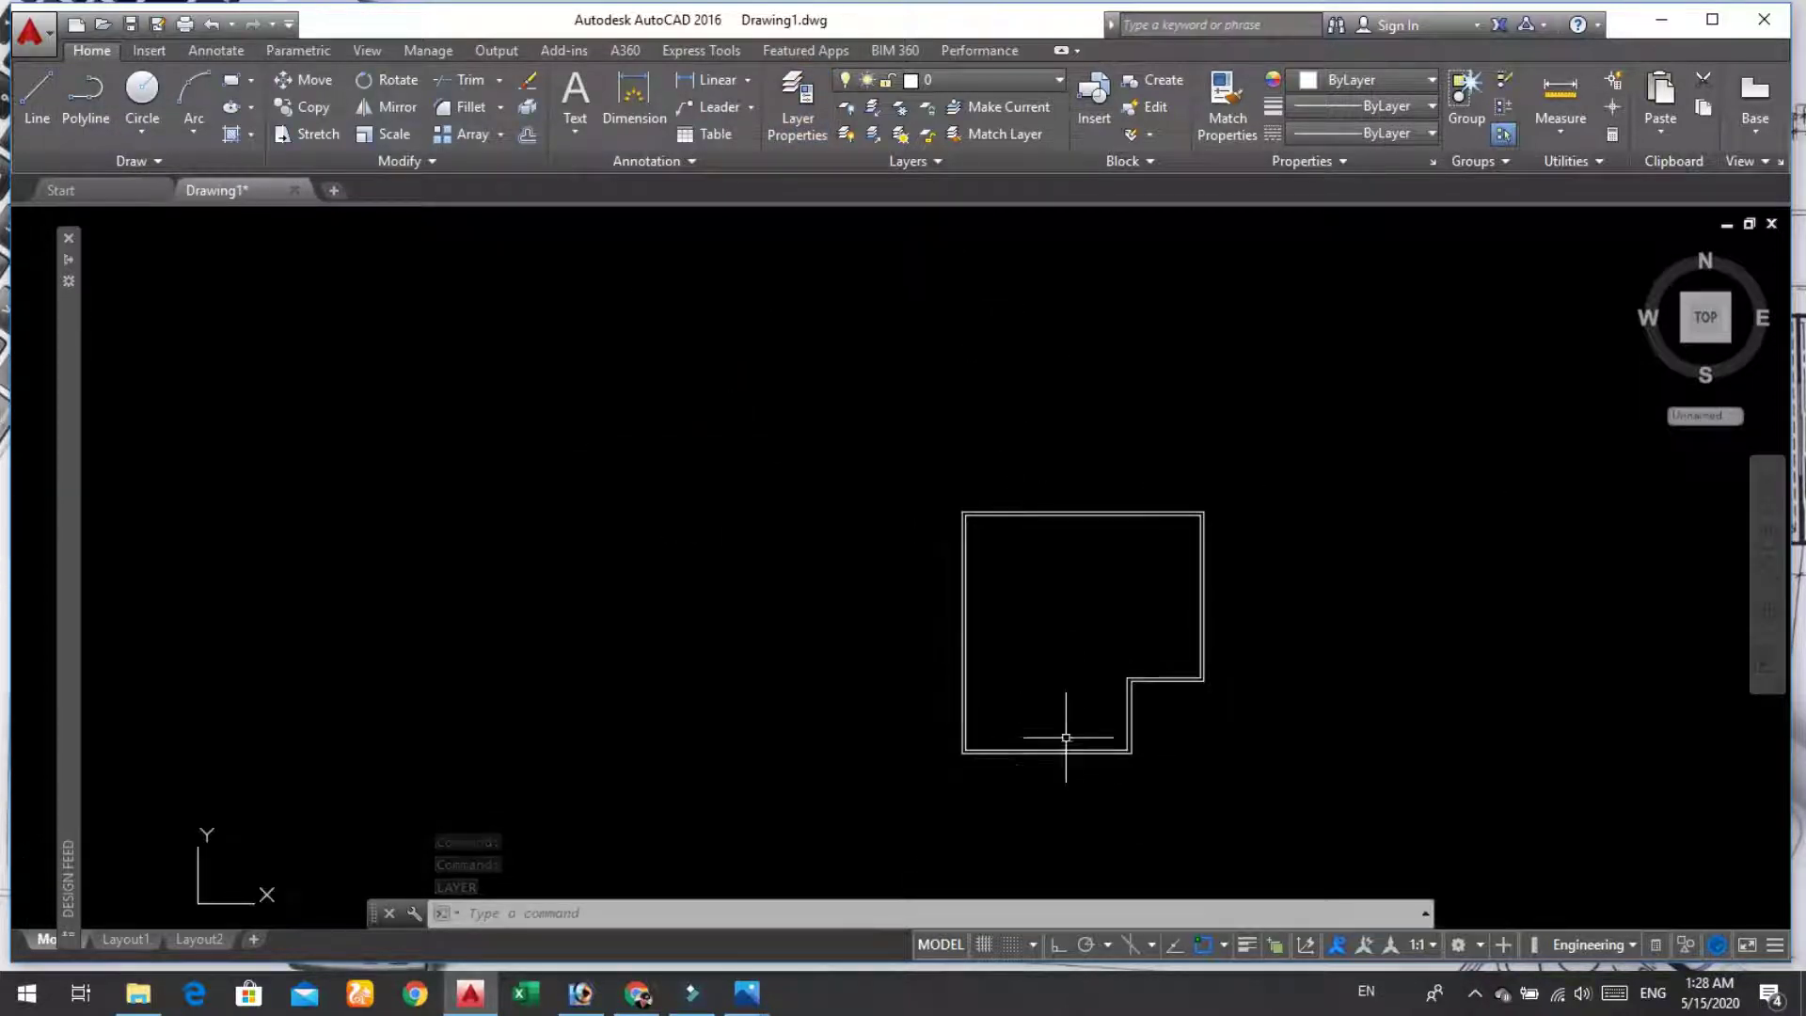
{"action": "left_click", "coordinate": [1396, 77]}
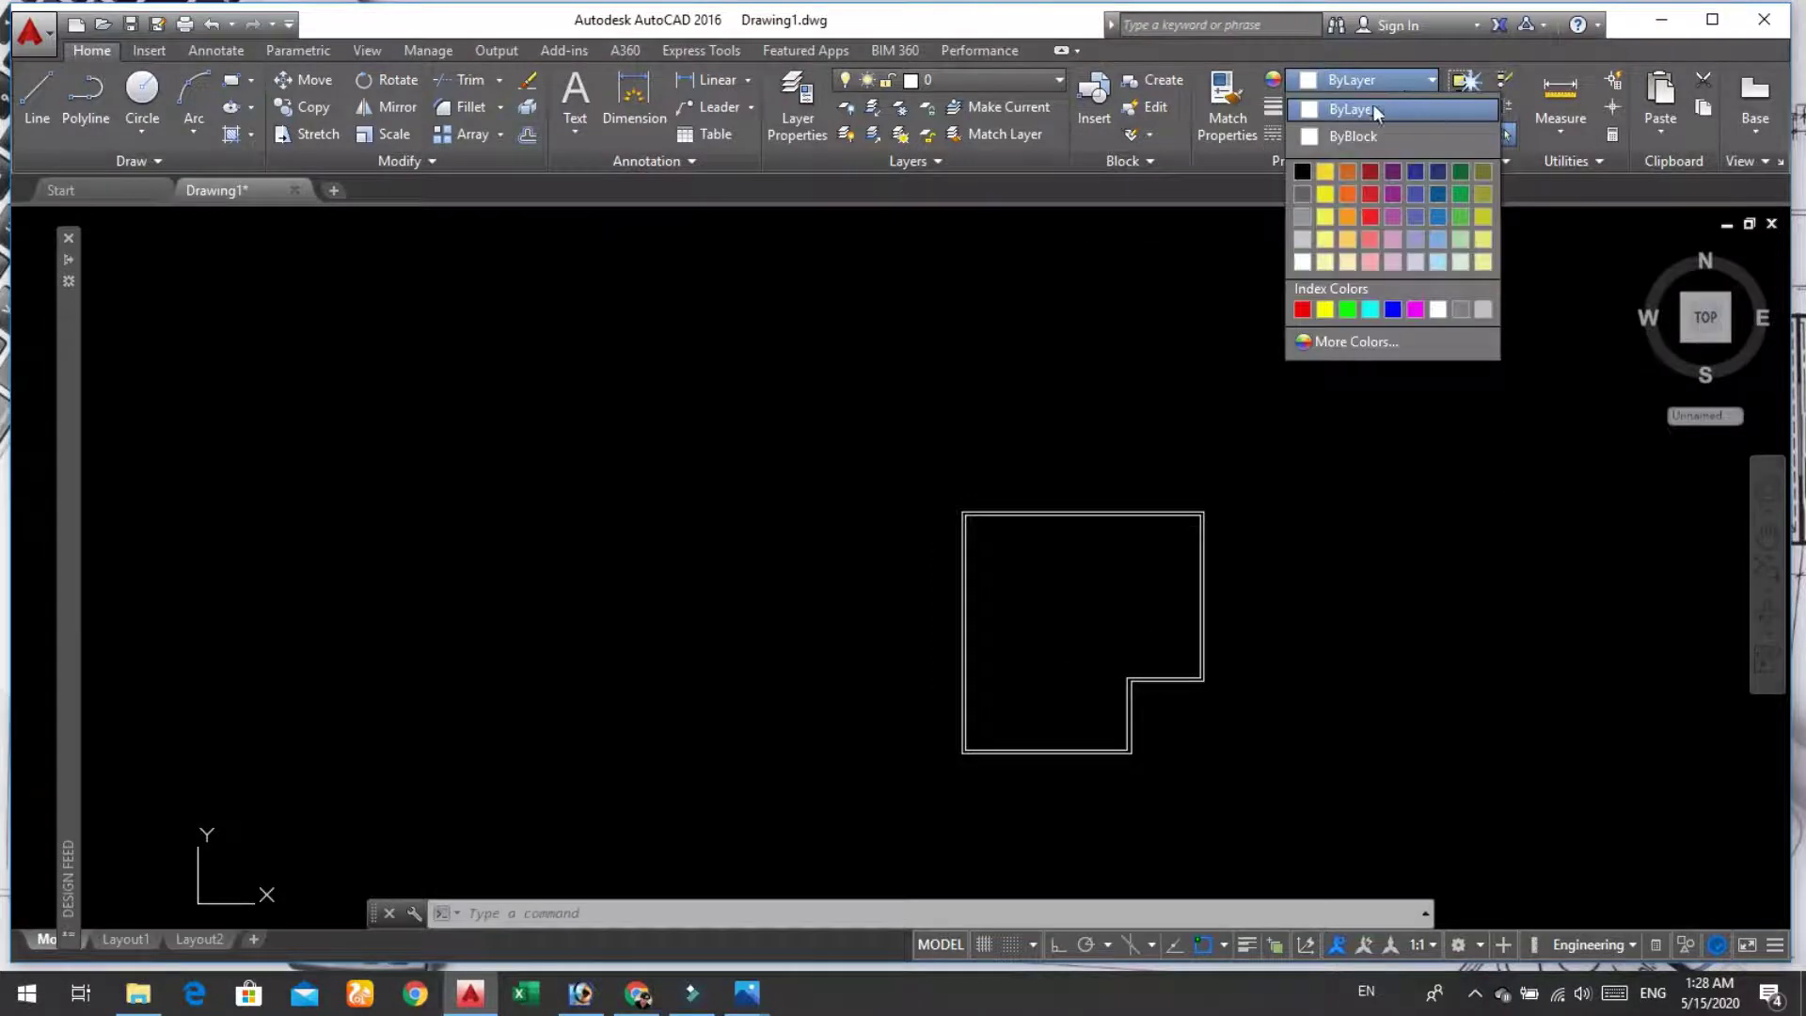
{"action": "left_click", "coordinate": [1369, 85]}
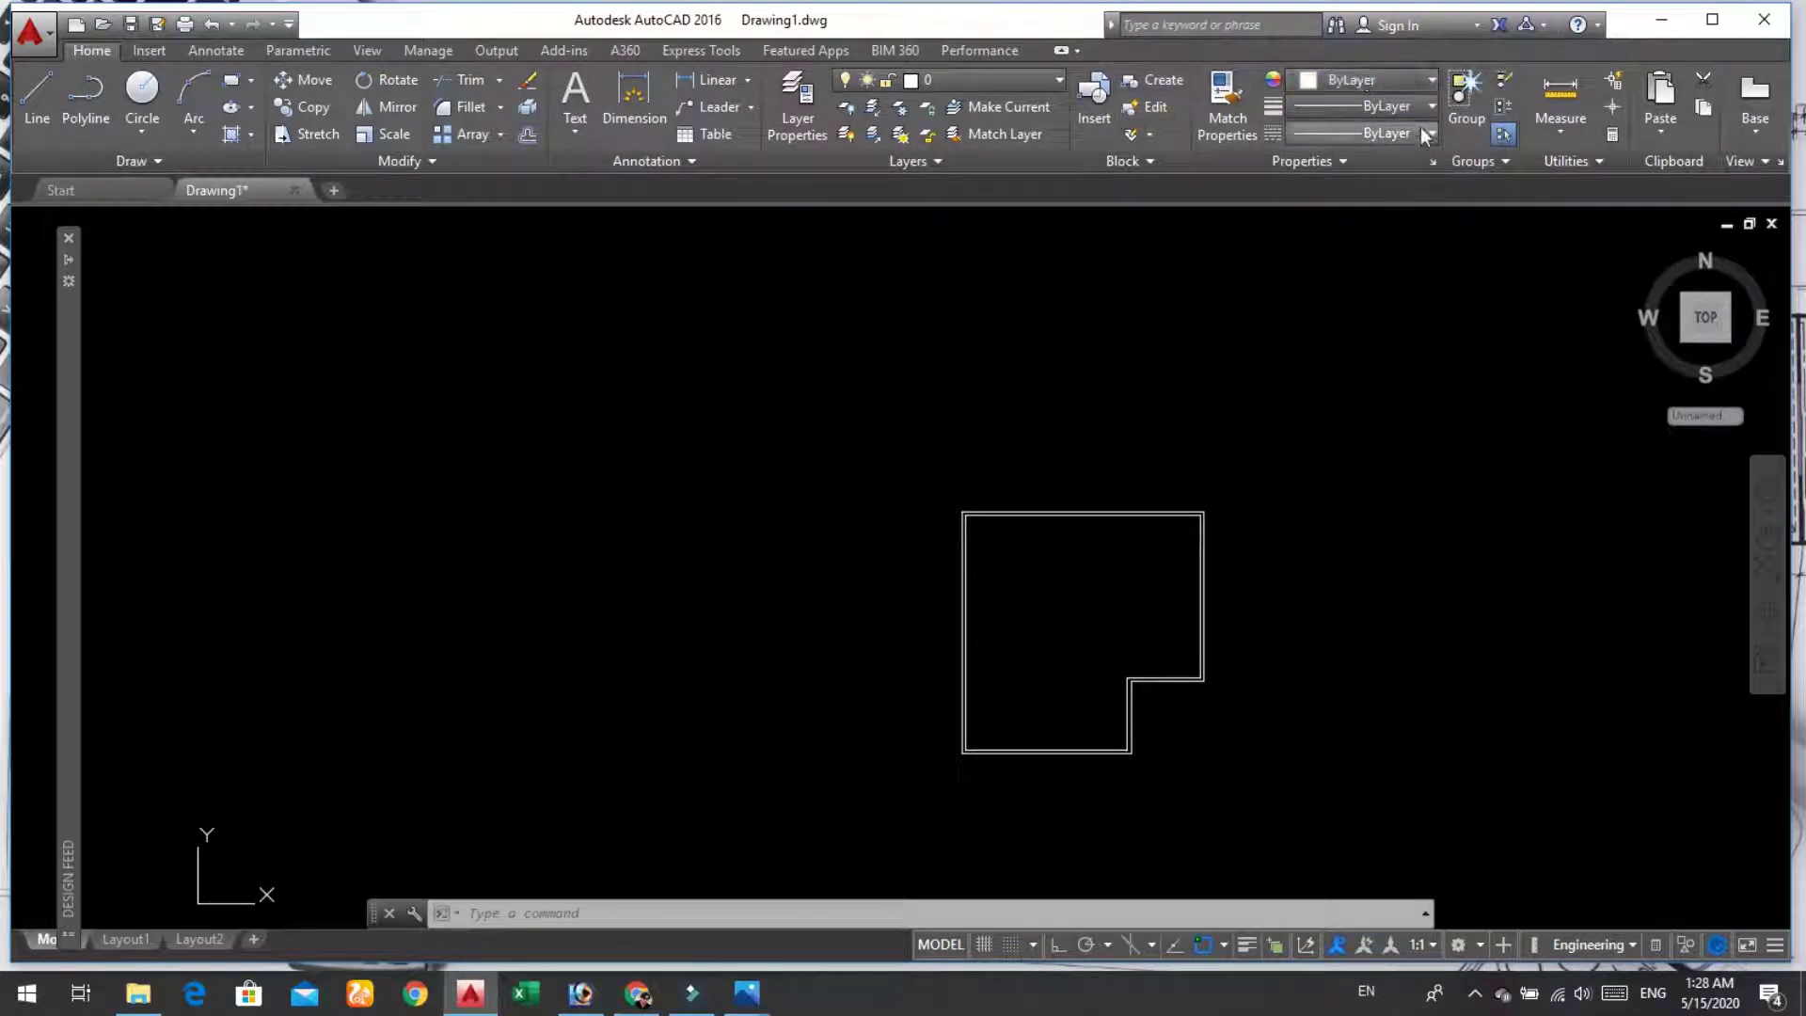
{"action": "left_click", "coordinate": [1030, 75]}
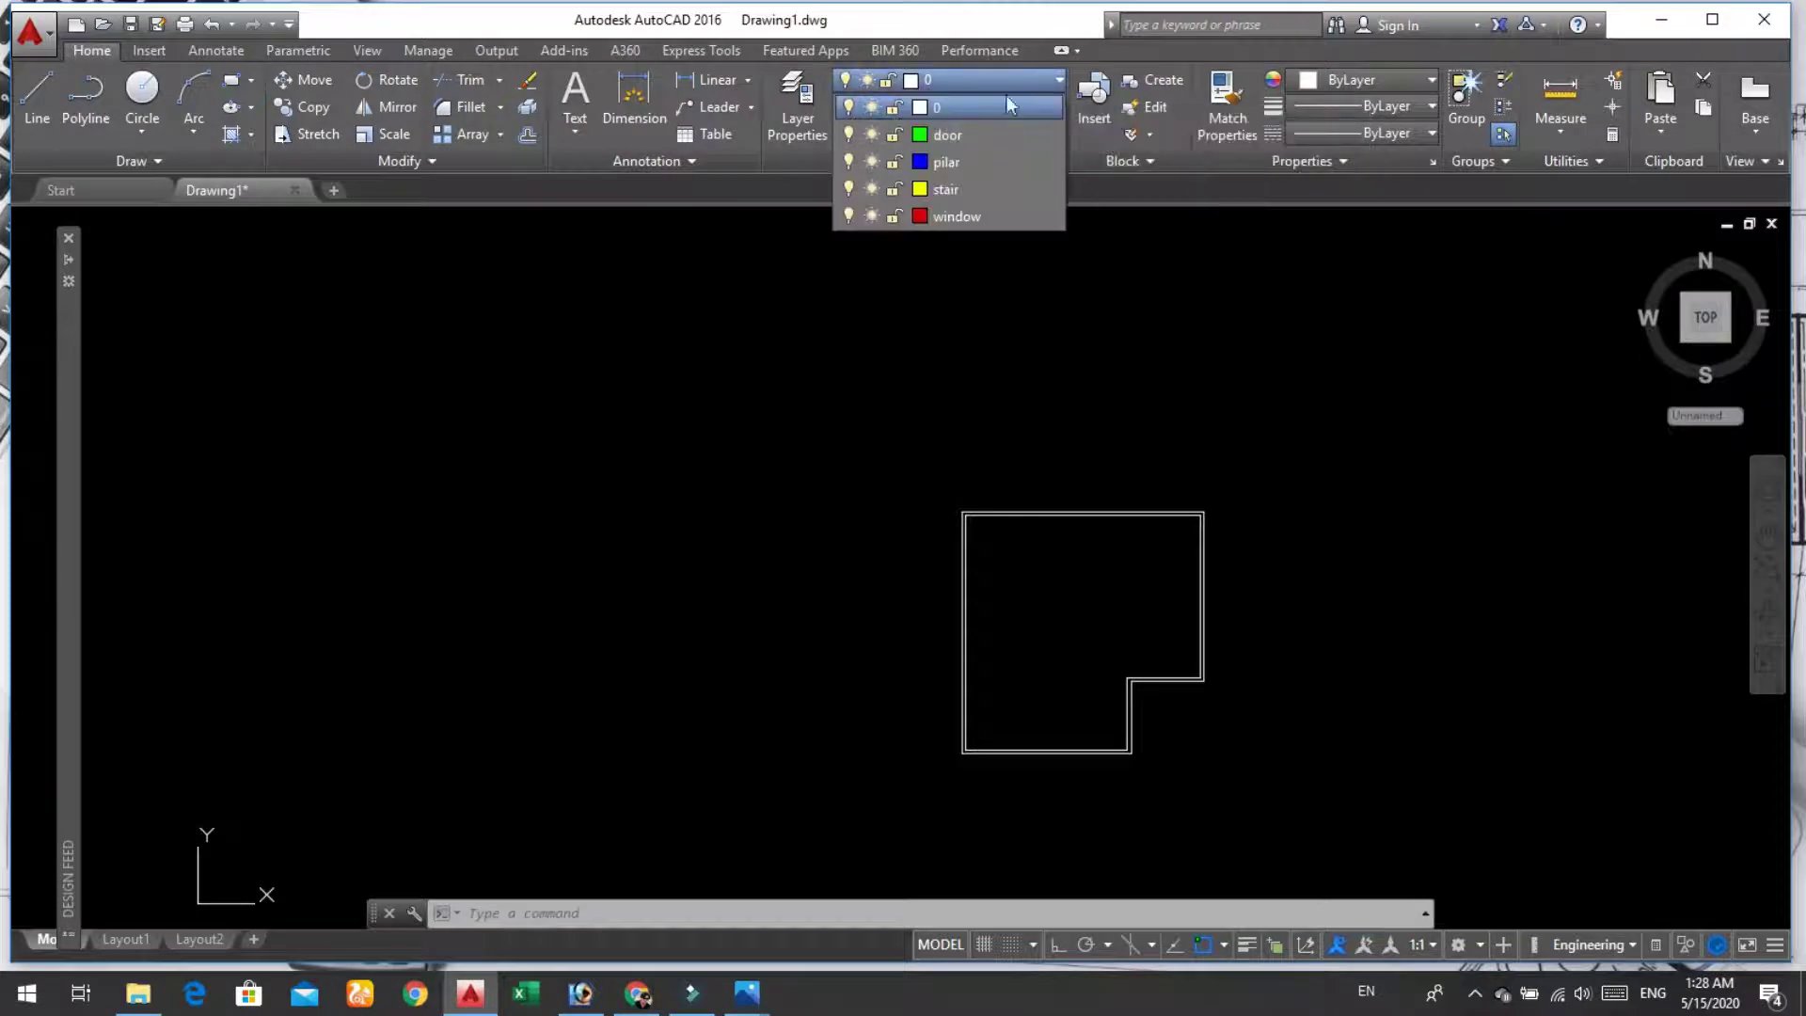
{"action": "left_click", "coordinate": [948, 218]}
{"action": "scroll", "coordinate": [1072, 531], "scroll_direction": "up", "scroll_amount": 5}
{"action": "scroll", "coordinate": [978, 447], "scroll_direction": "up", "scroll_amount": 2}
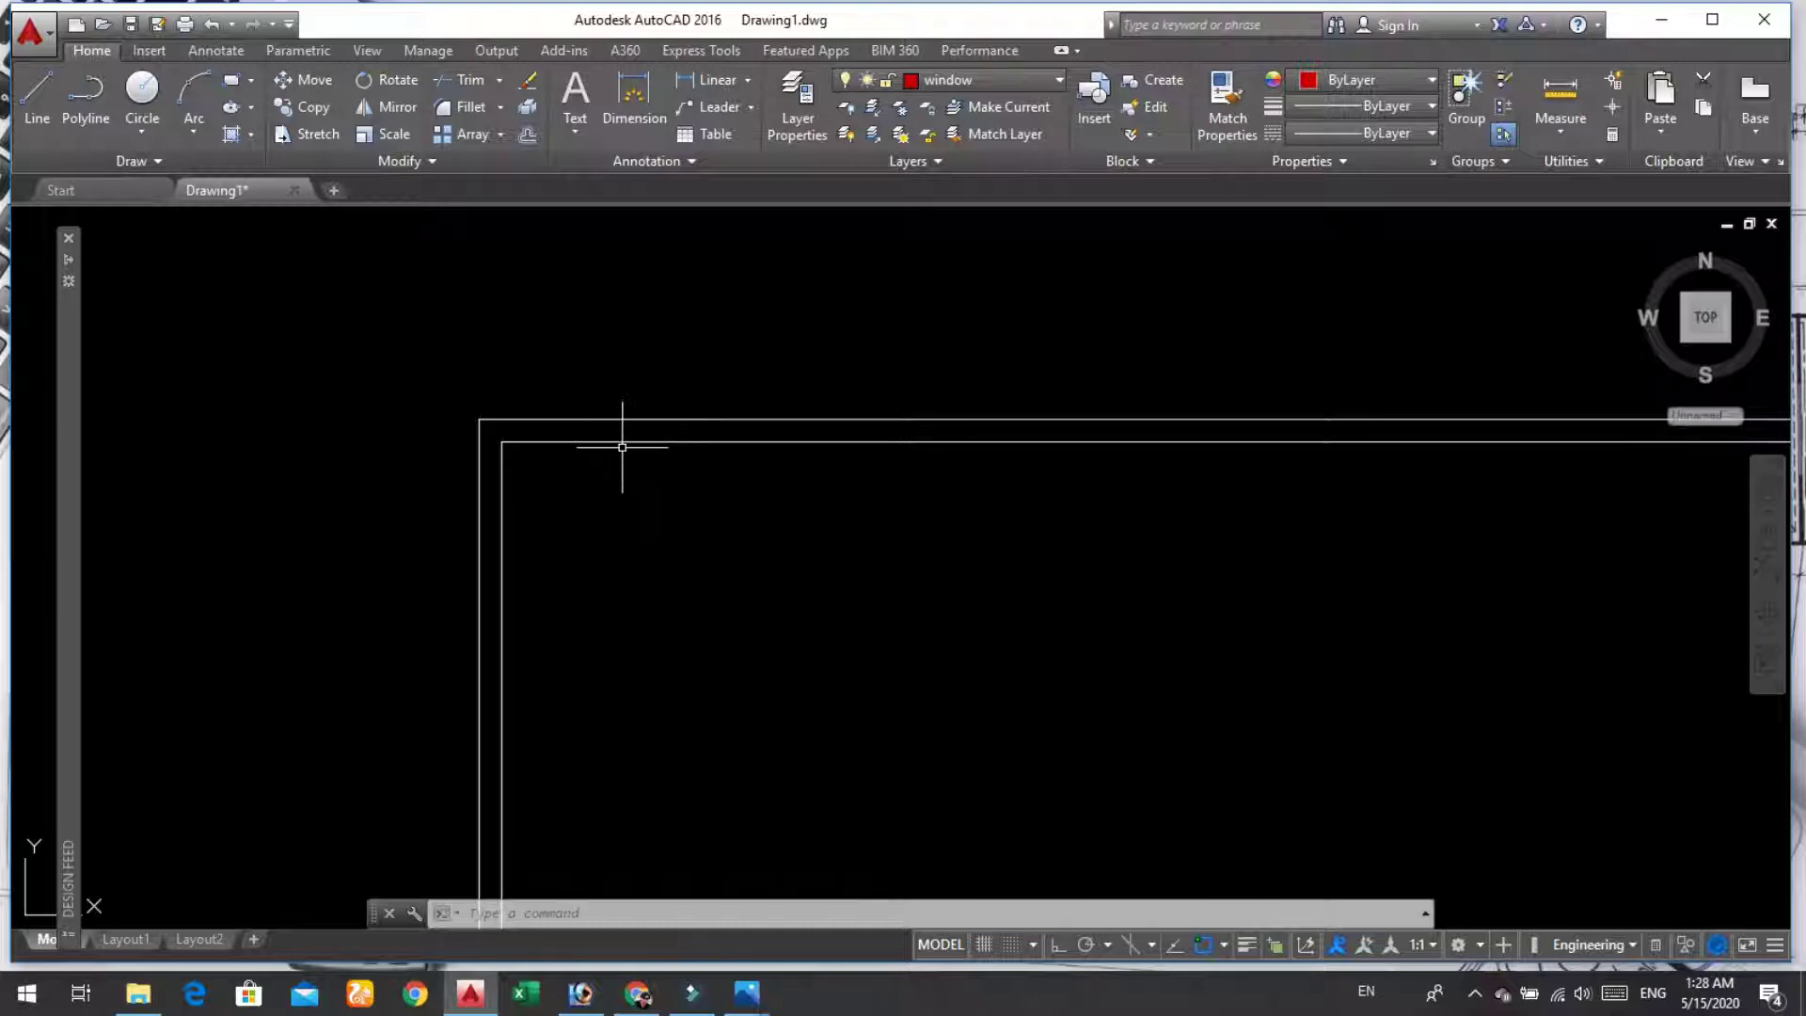
{"action": "type", "text": "L"}
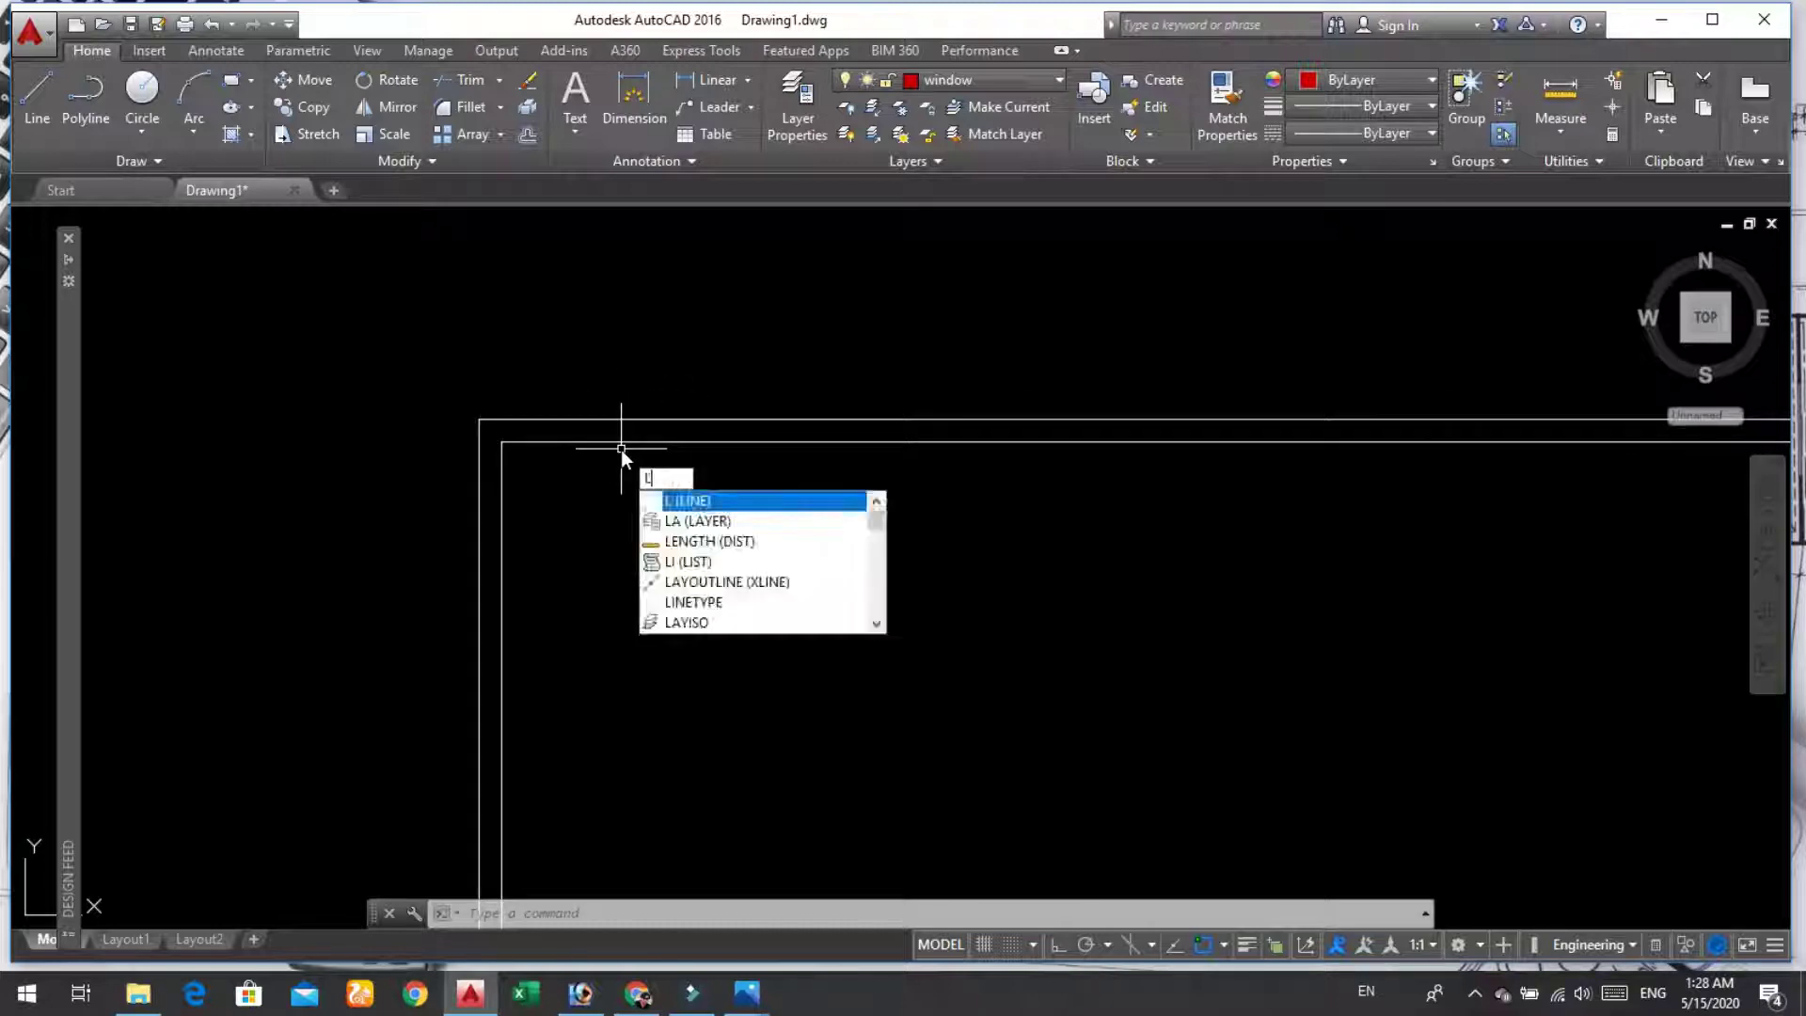
{"action": "type", "text": "ne"}
{"action": "key", "text": "Return"}
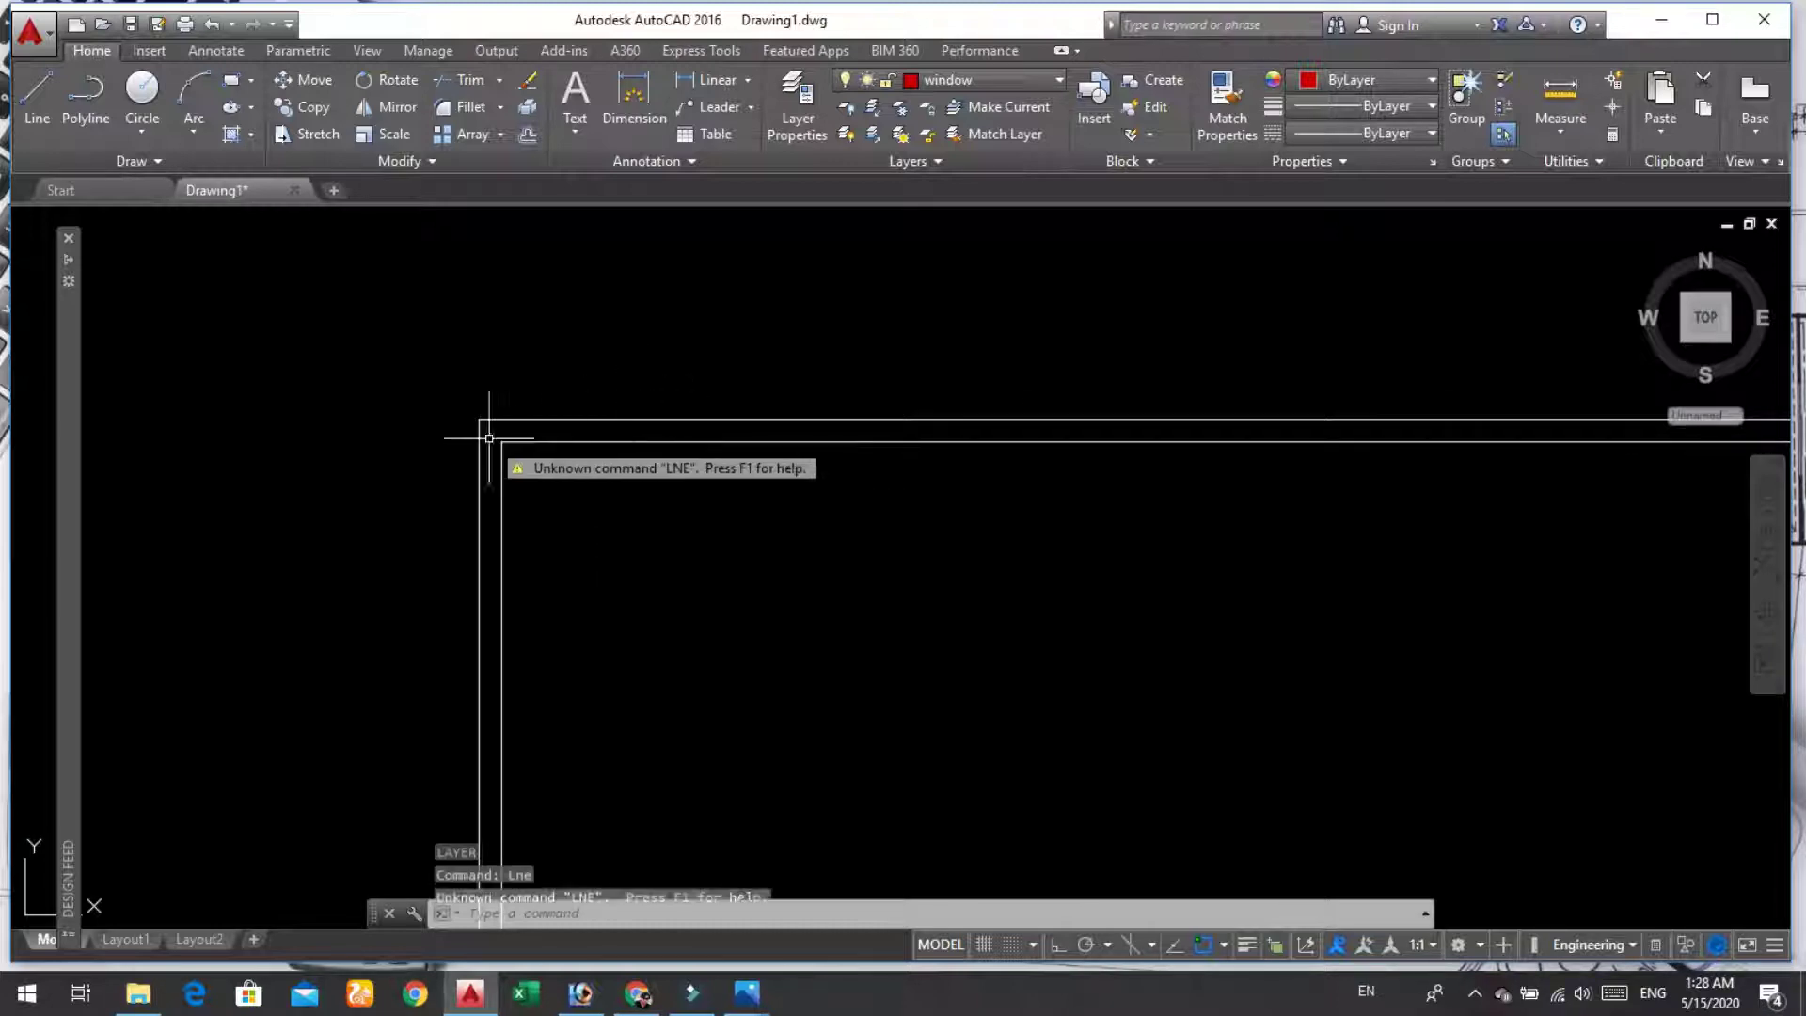
{"action": "key", "text": "Escape"}
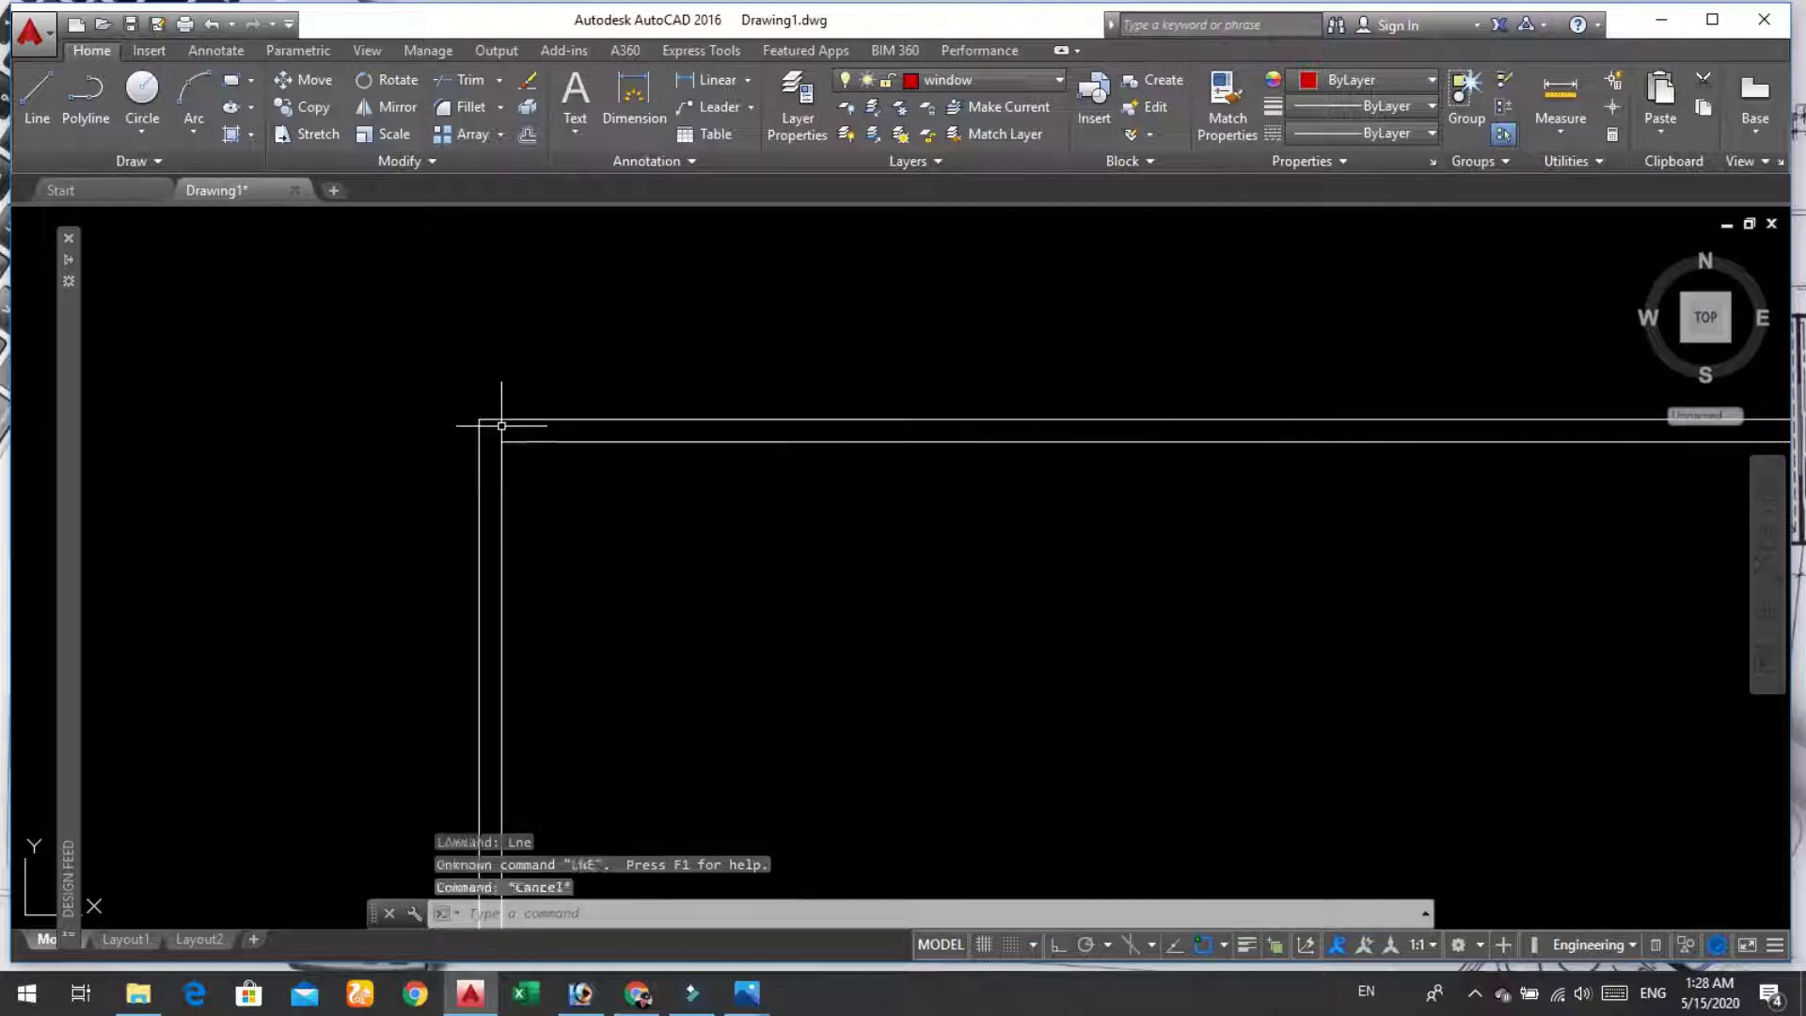
{"action": "type", "text": "line"}
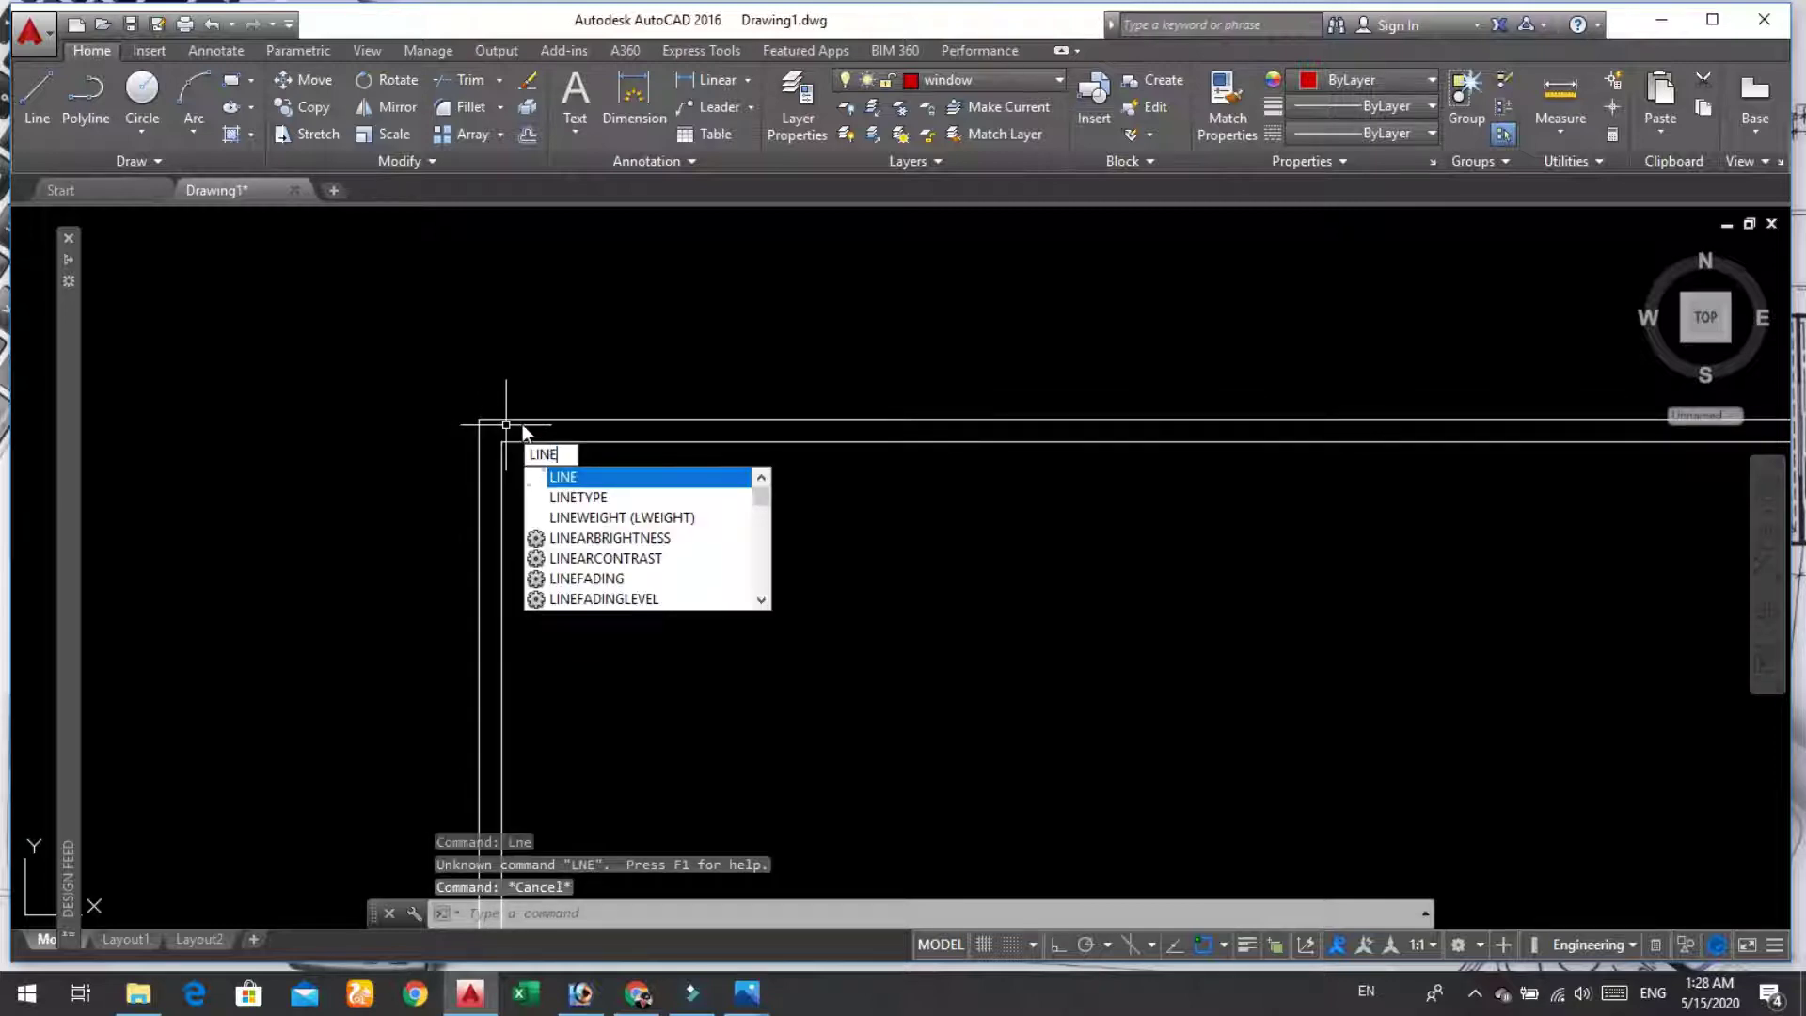
{"action": "key", "text": "Return"}
{"action": "left_click", "coordinate": [502, 421]}
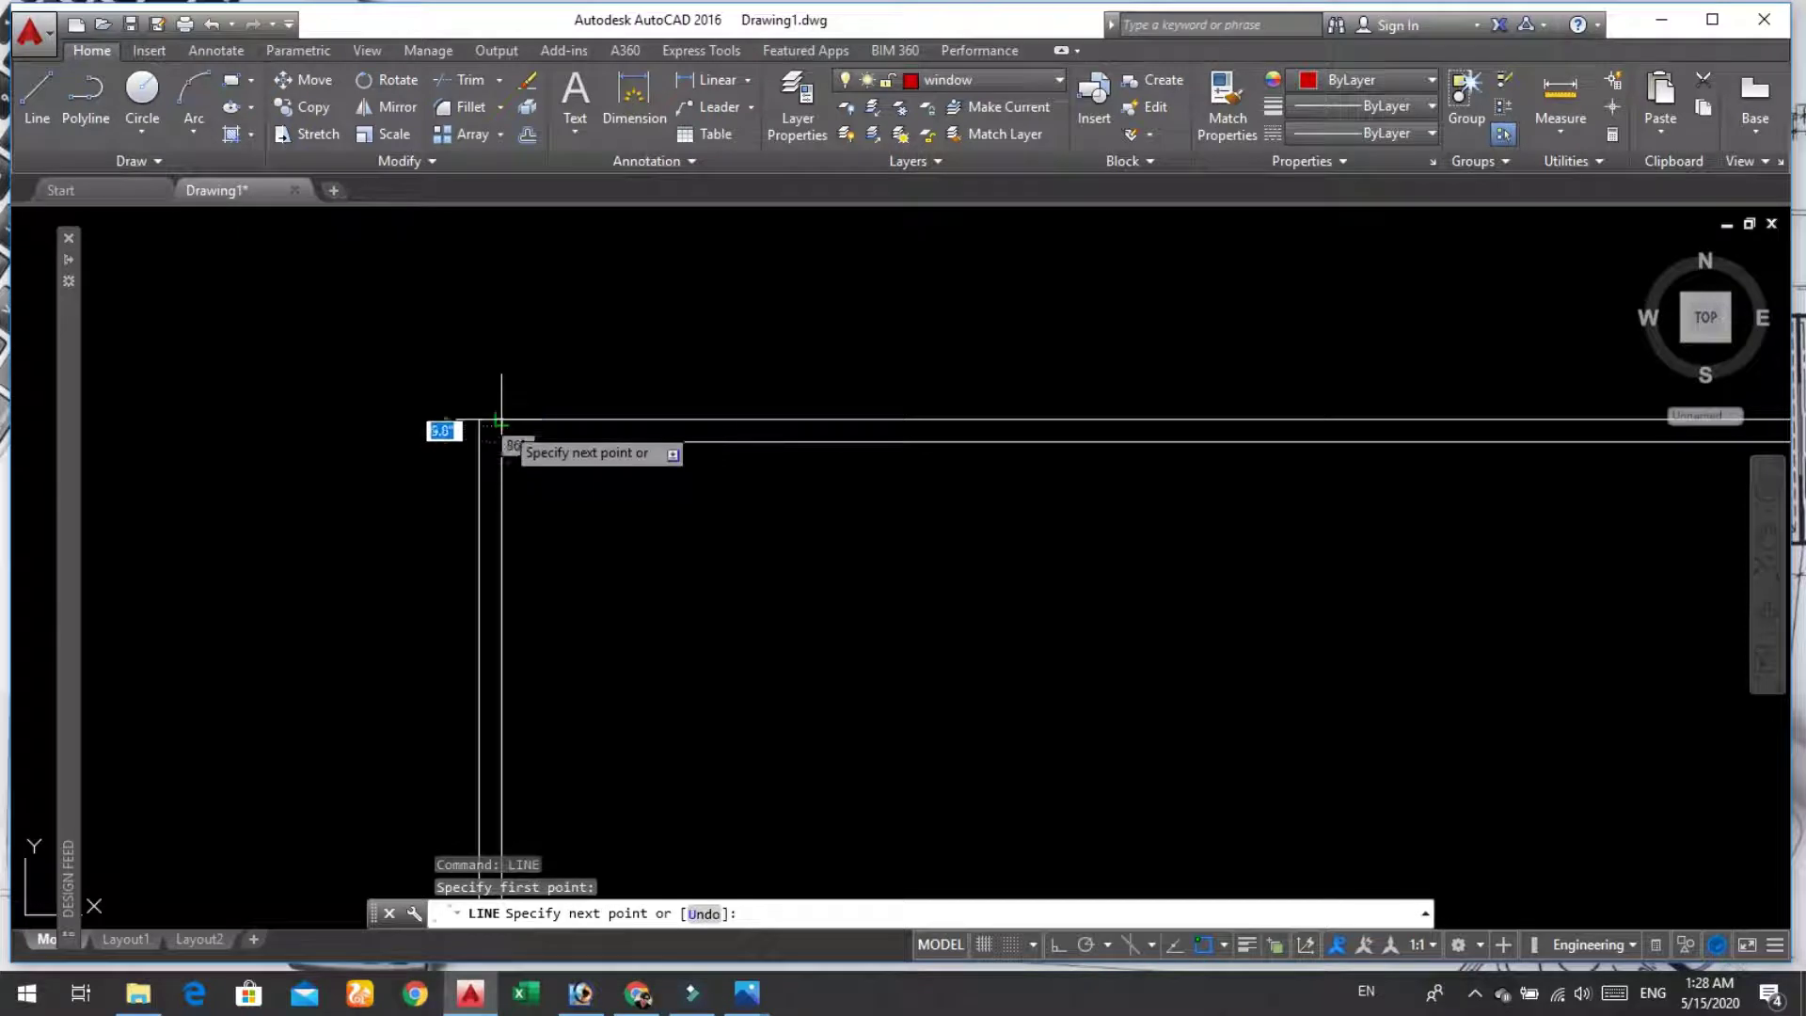
{"action": "key", "text": "Return"}
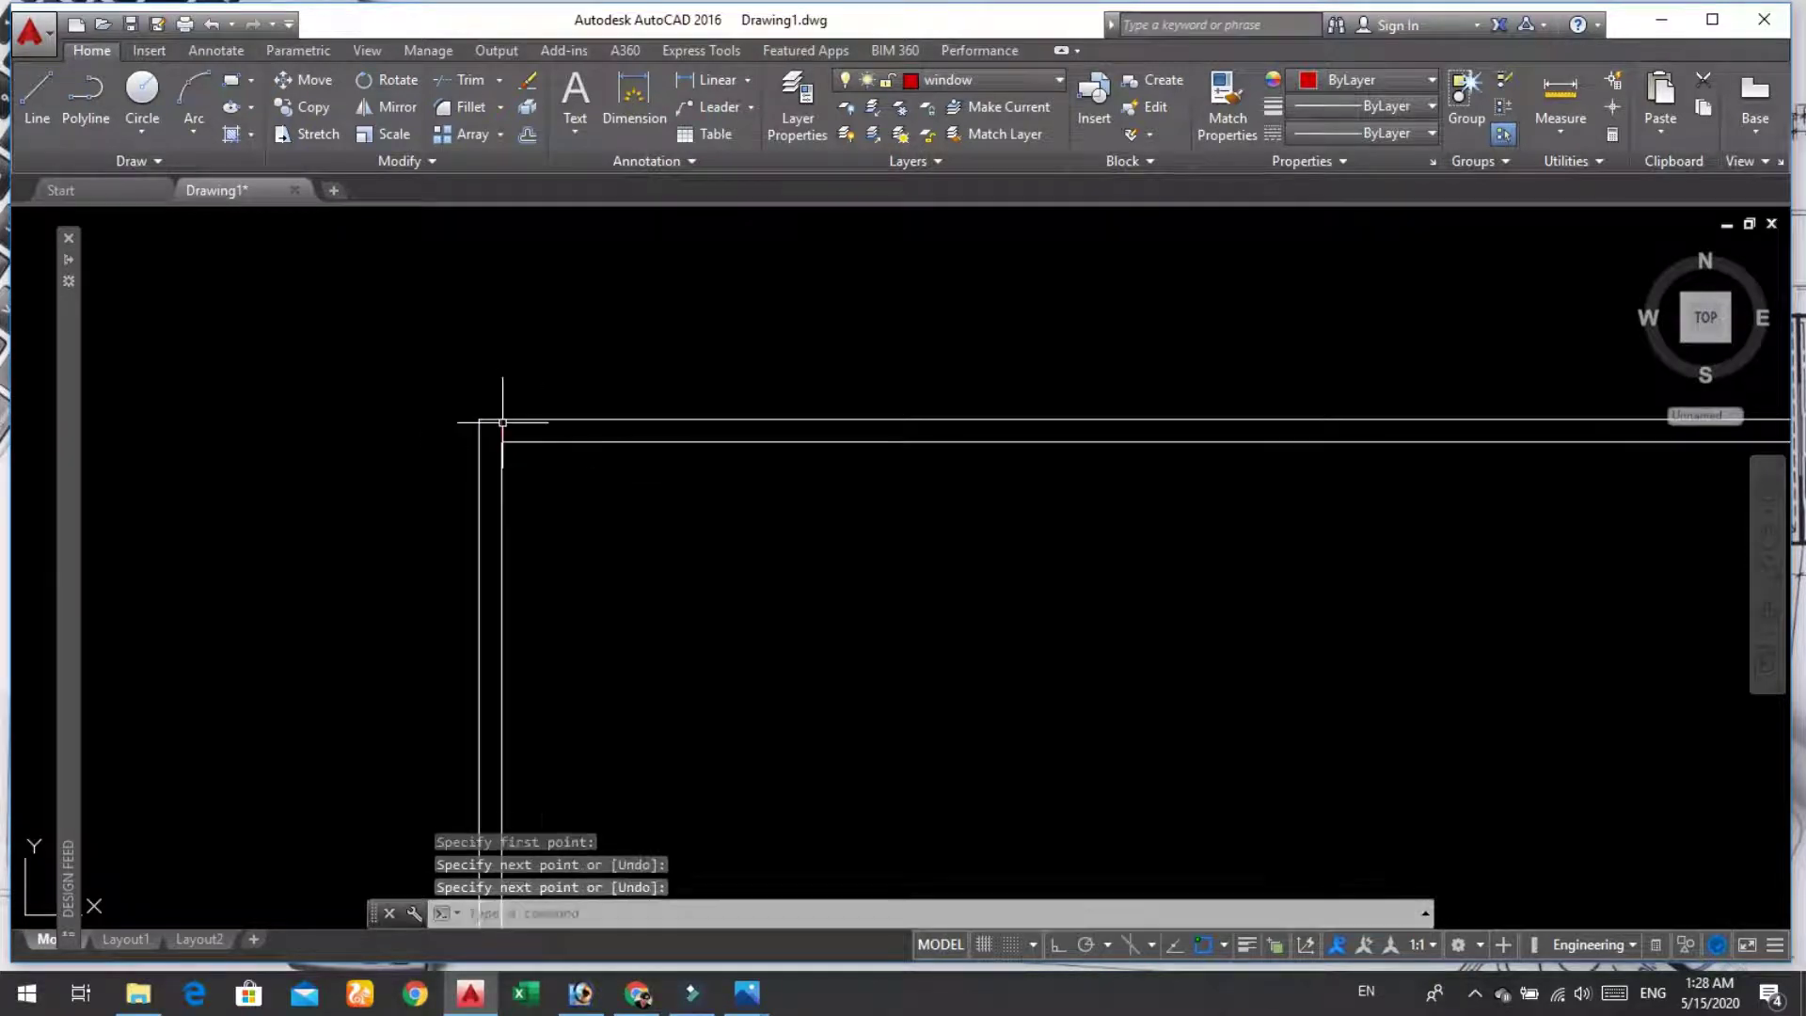
{"action": "scroll", "coordinate": [508, 414], "scroll_direction": "down", "scroll_amount": 3}
{"action": "scroll", "coordinate": [743, 403], "scroll_direction": "up", "scroll_amount": 2}
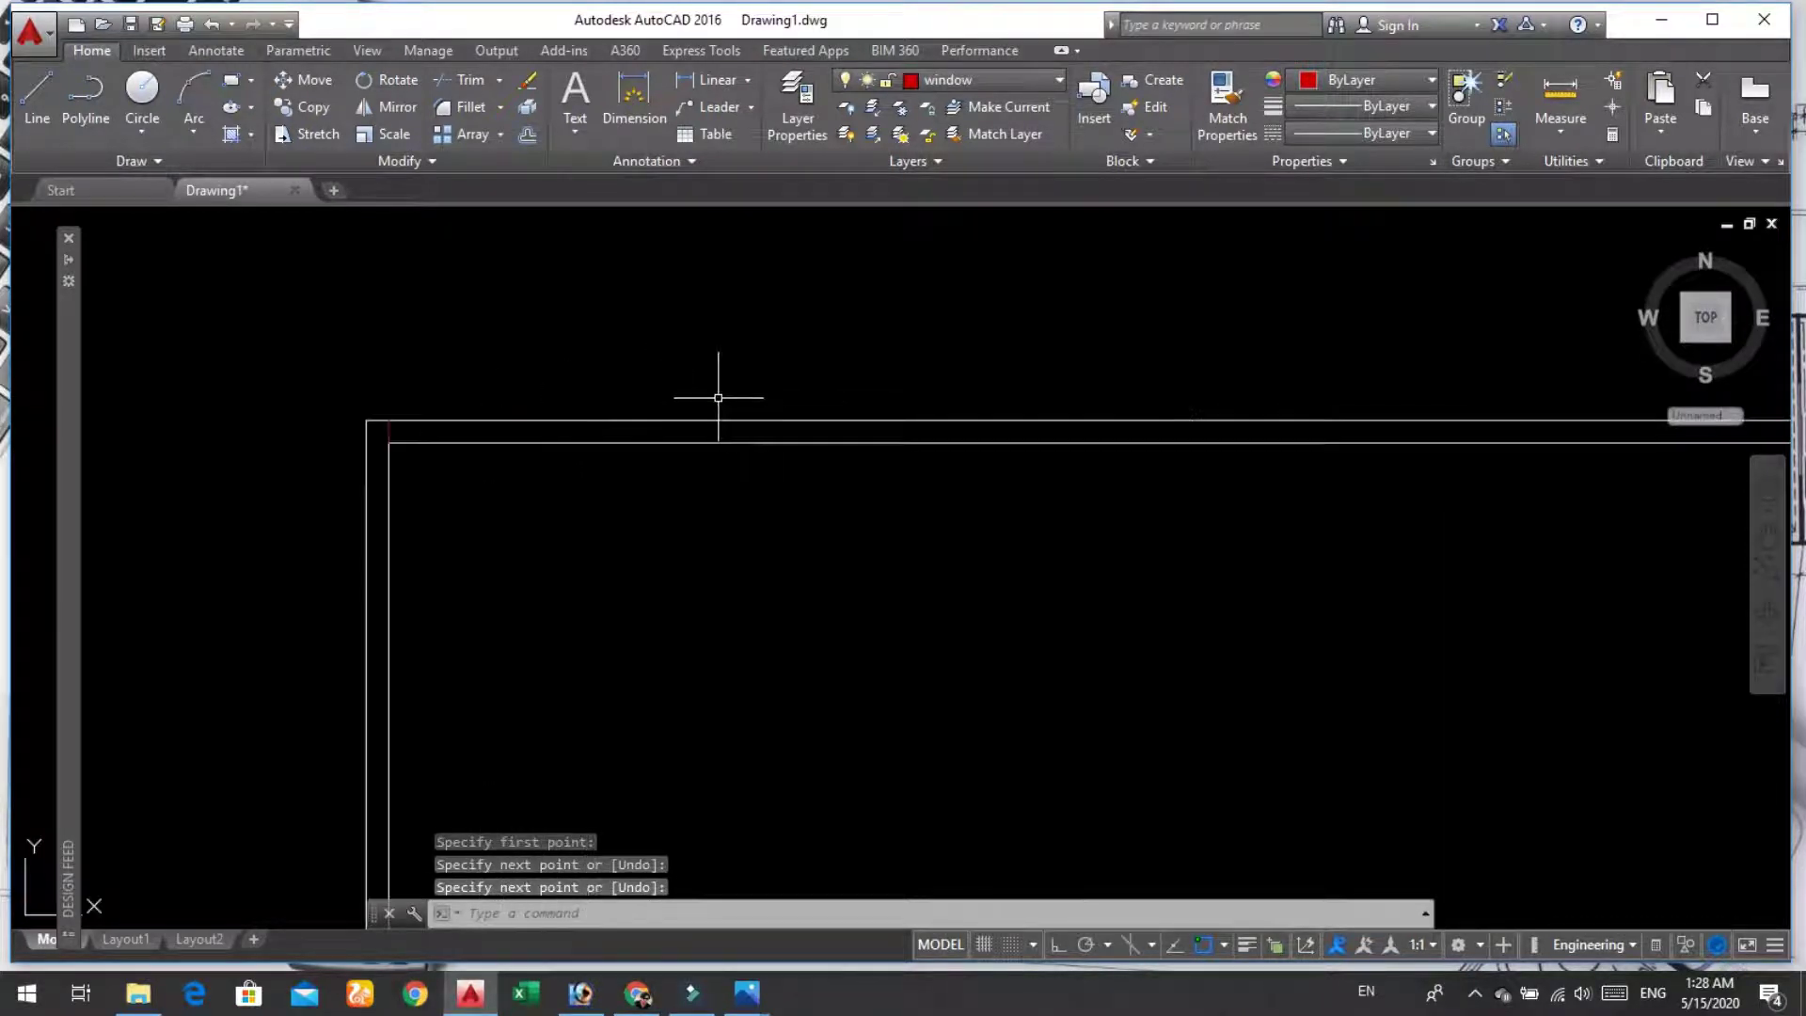
{"action": "scroll", "coordinate": [718, 392], "scroll_direction": "up", "scroll_amount": 2}
{"action": "scroll", "coordinate": [484, 416], "scroll_direction": "down", "scroll_amount": 2}
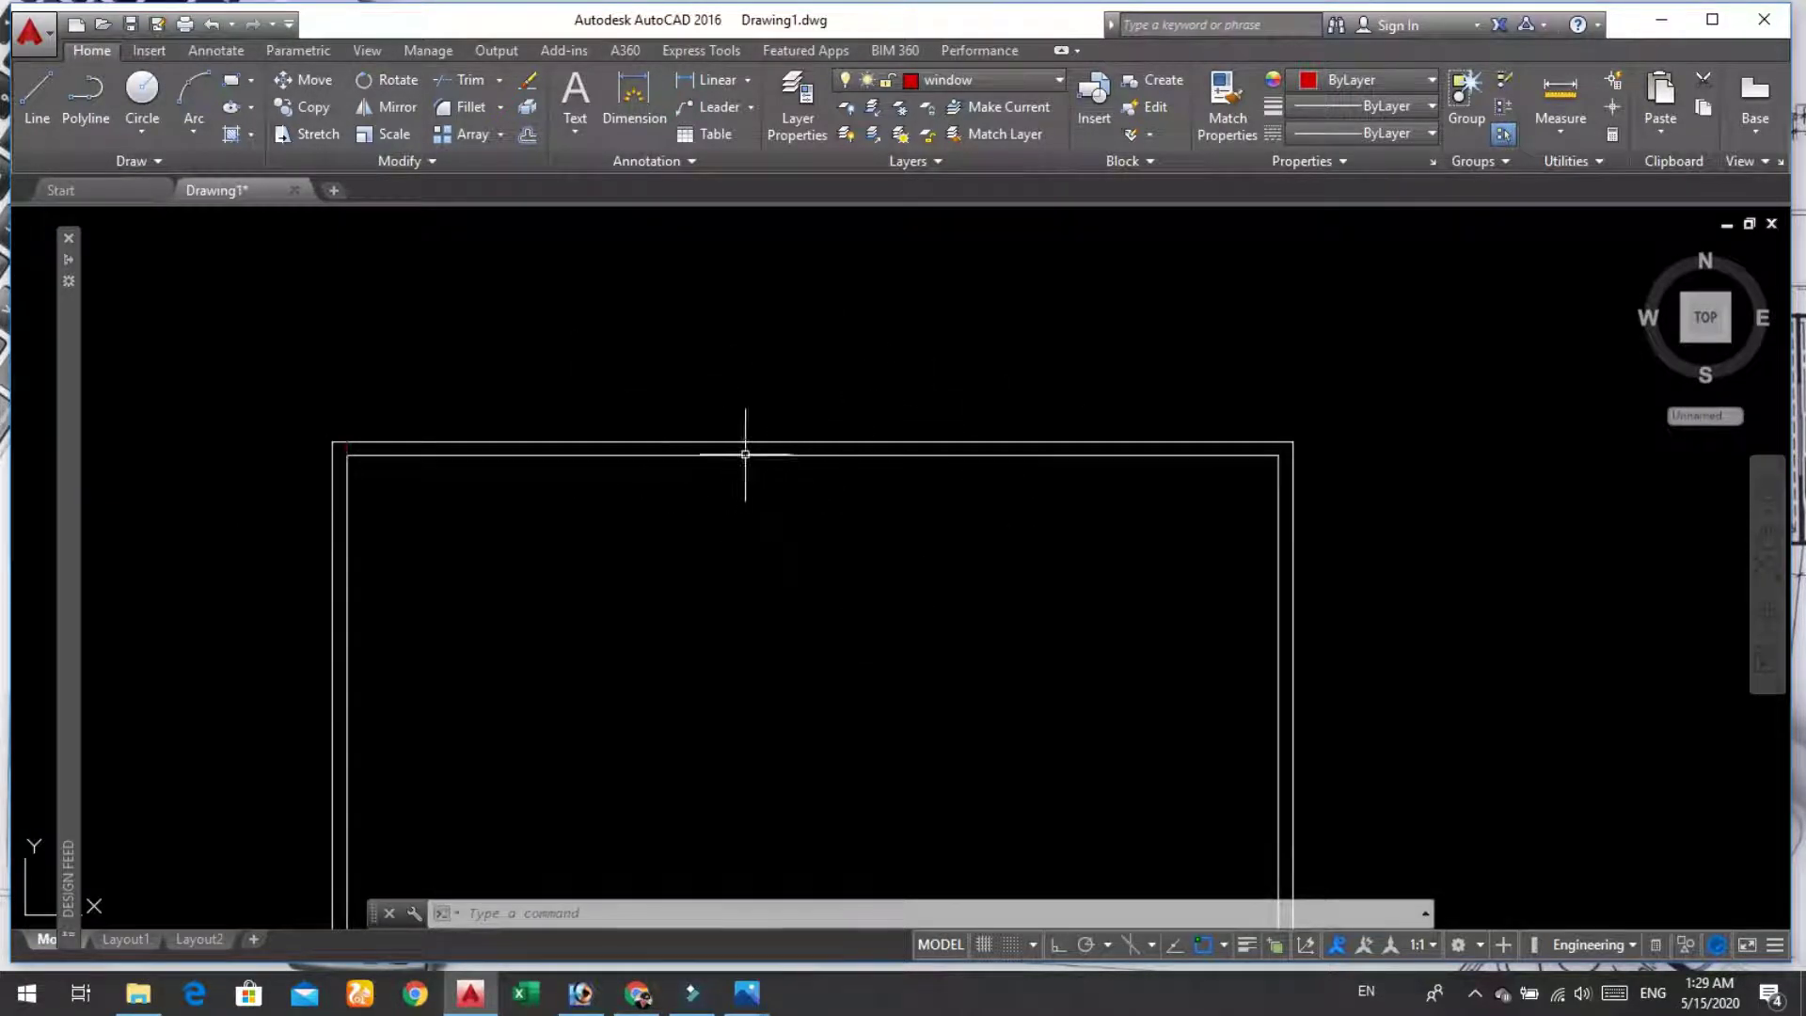
{"action": "type", "text": "line"}
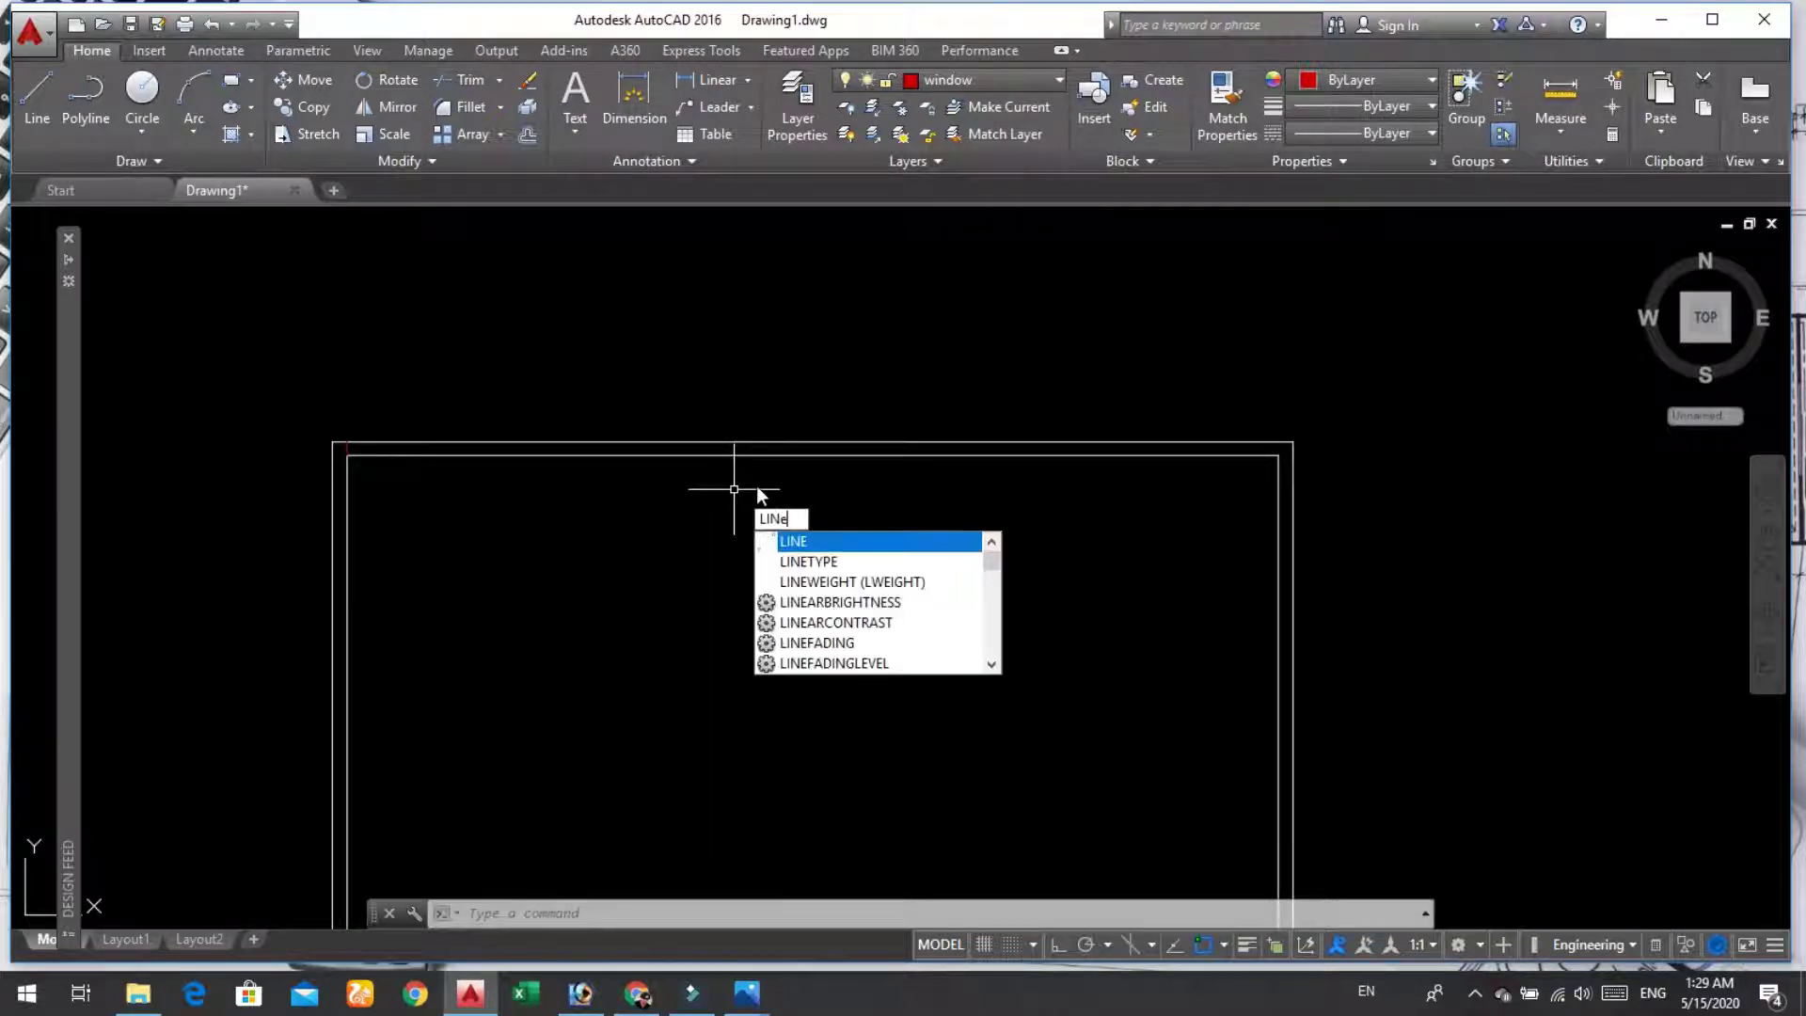
{"action": "key", "text": "Return"}
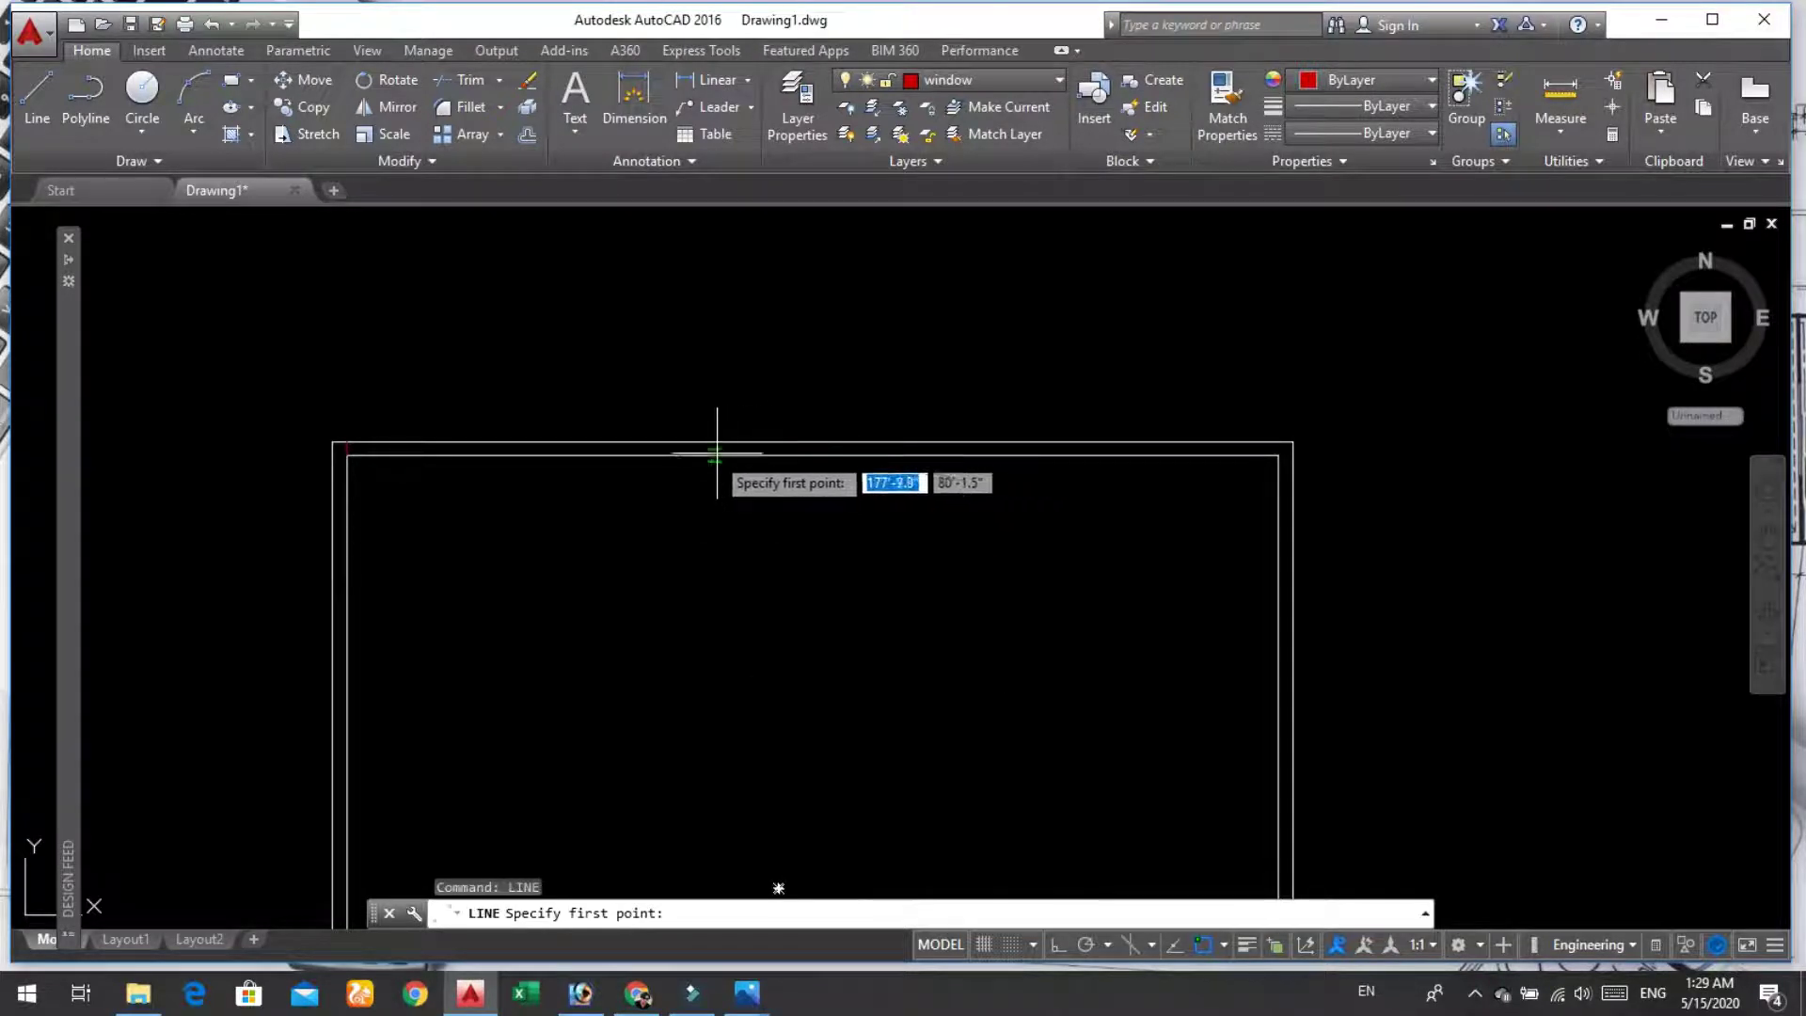
{"action": "left_click", "coordinate": [812, 458]}
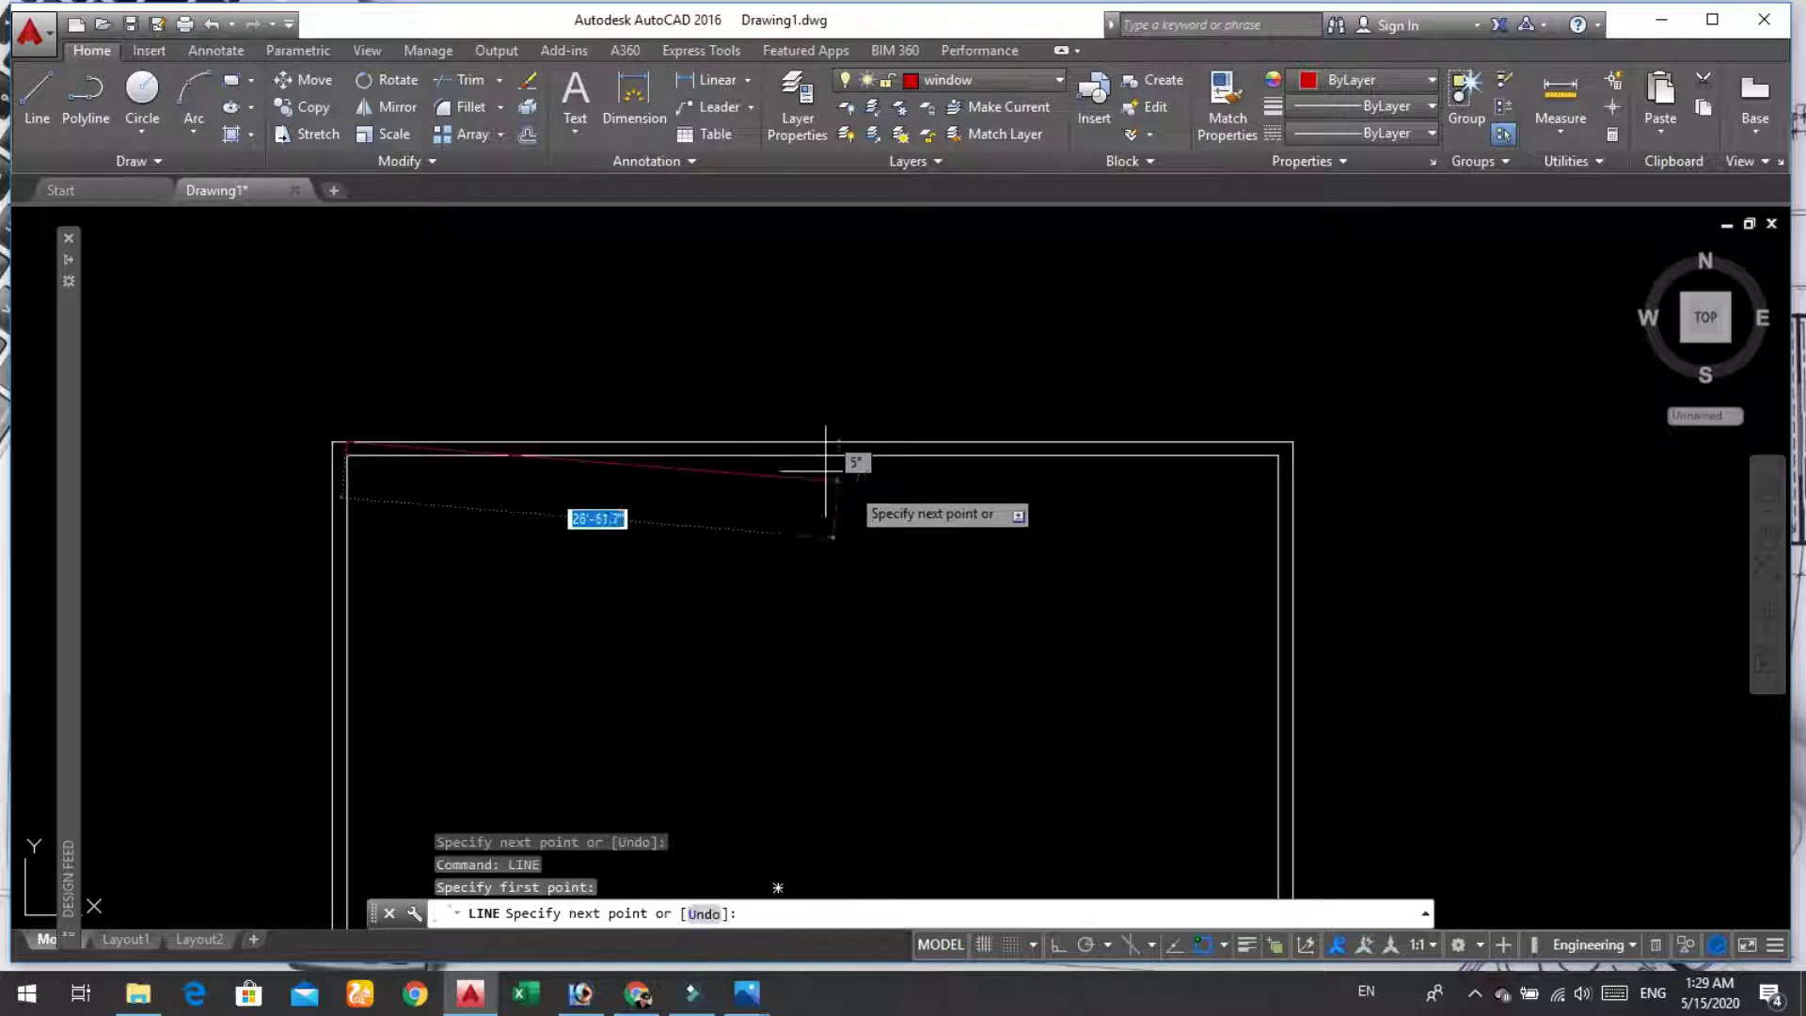
{"action": "key", "text": "Escape"}
{"action": "scroll", "coordinate": [811, 466], "scroll_direction": "down", "scroll_amount": 3}
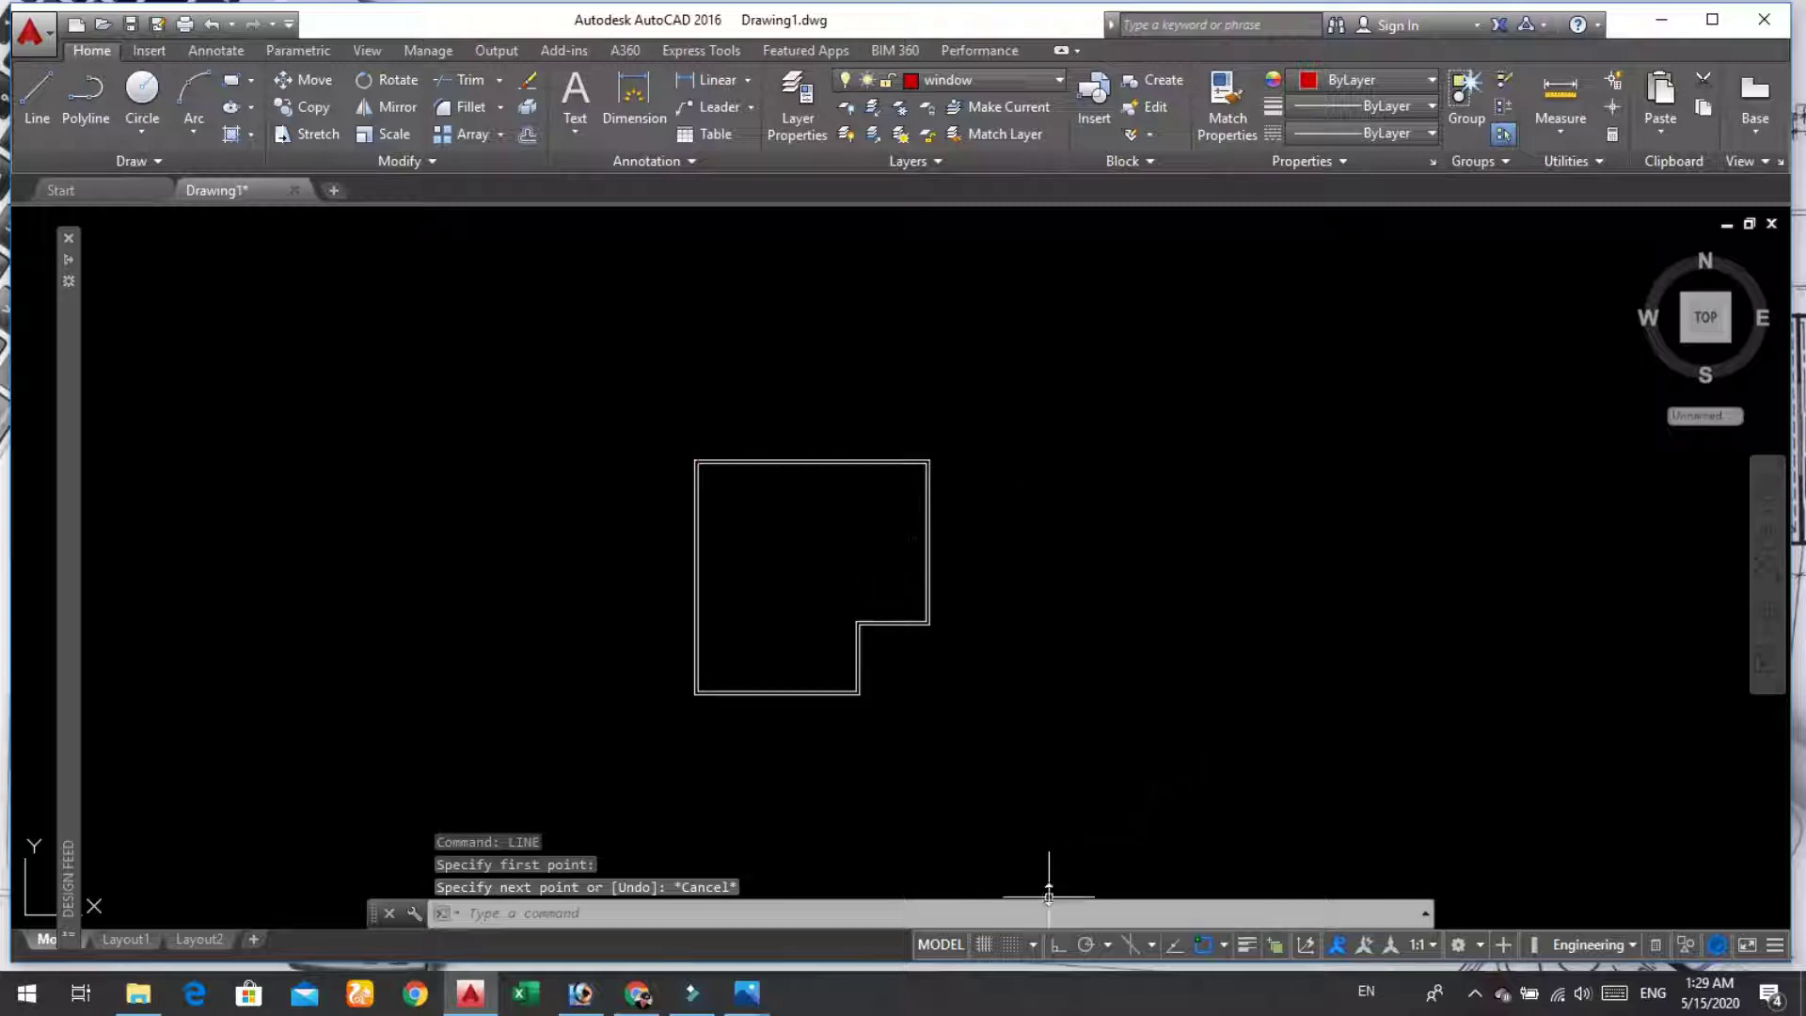
Step: Enable all object snap modes in the Drafting Settings Object Snap tab
{"action": "left_click", "coordinate": [1109, 940]}
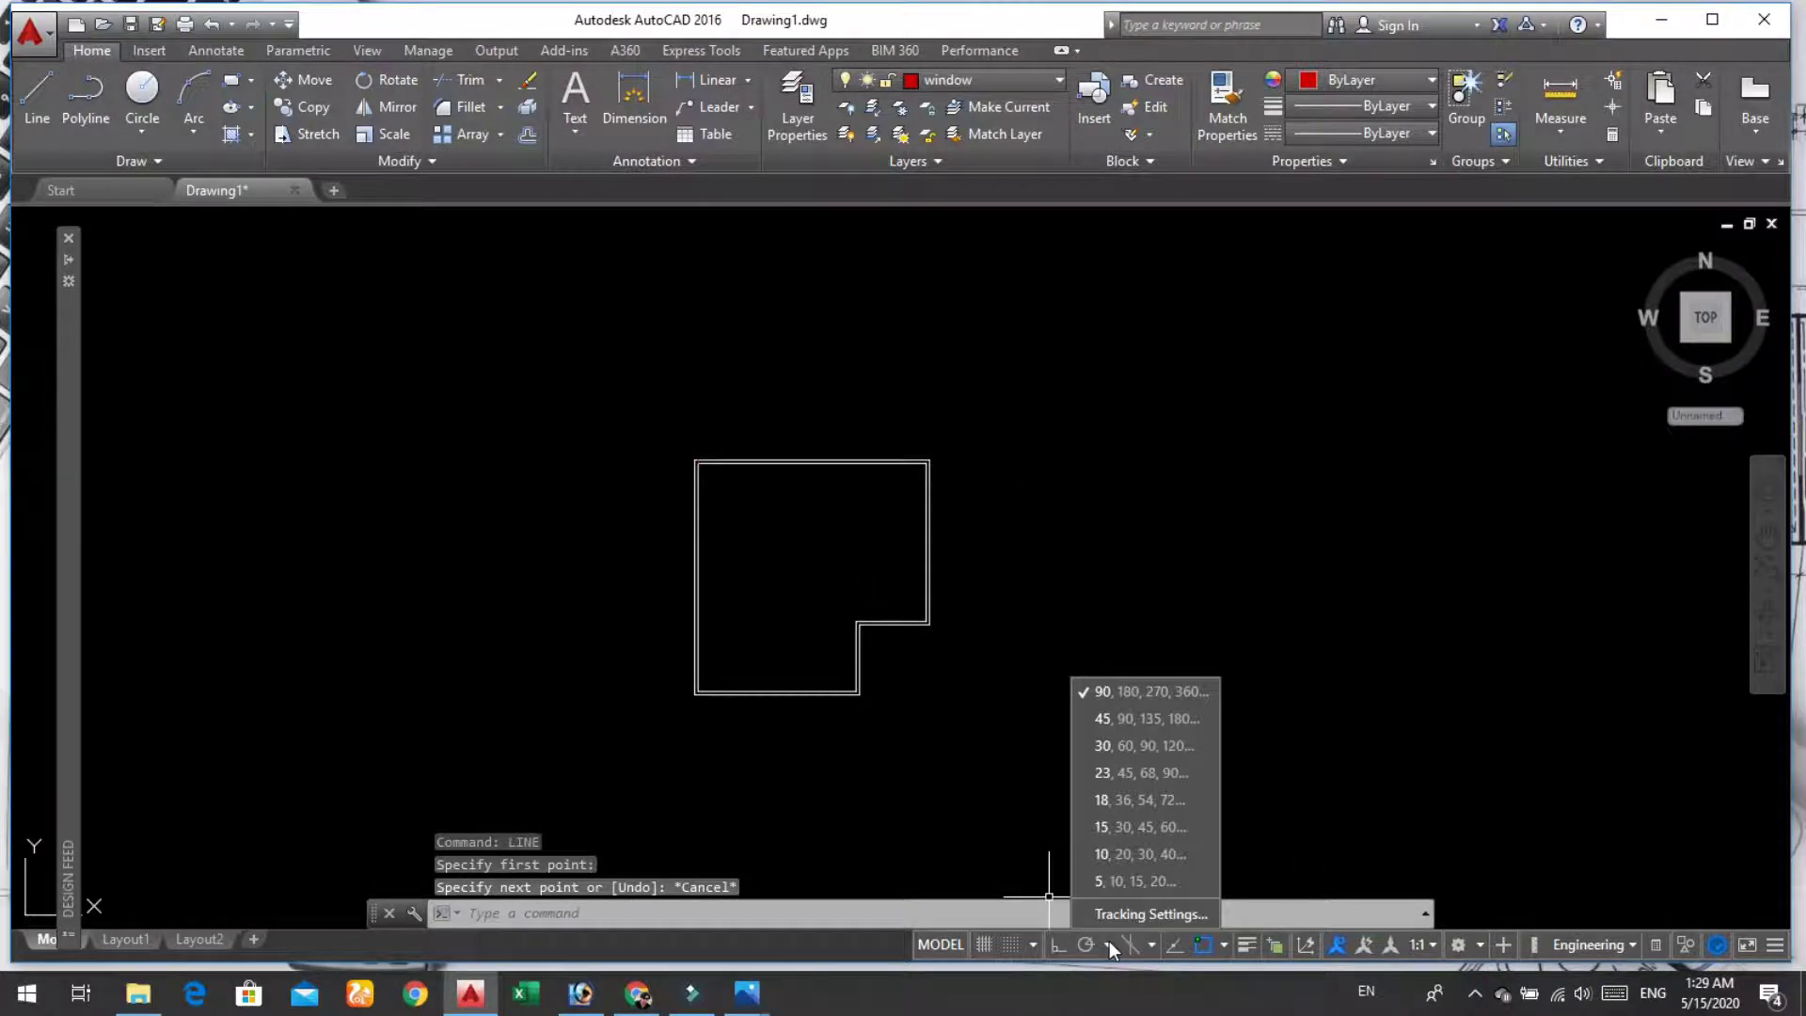
{"action": "left_click", "coordinate": [1032, 945]}
{"action": "left_click", "coordinate": [1043, 912]}
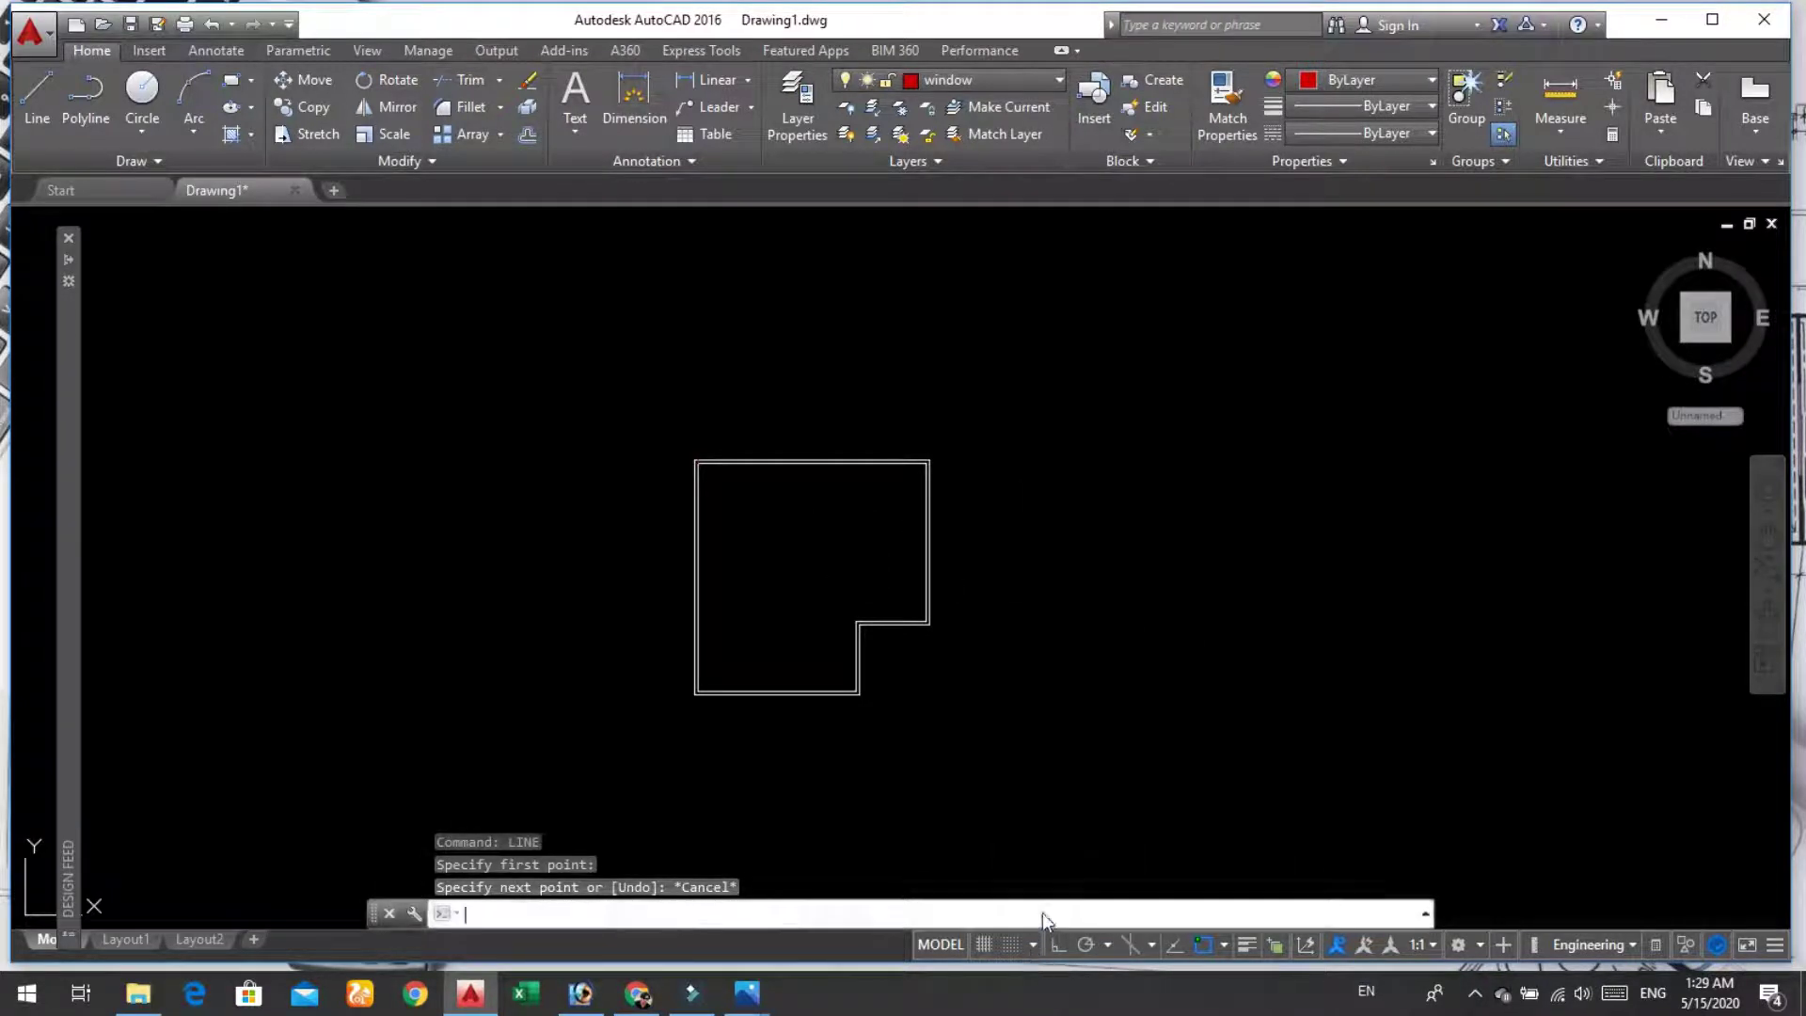
{"action": "left_click", "coordinate": [852, 281]}
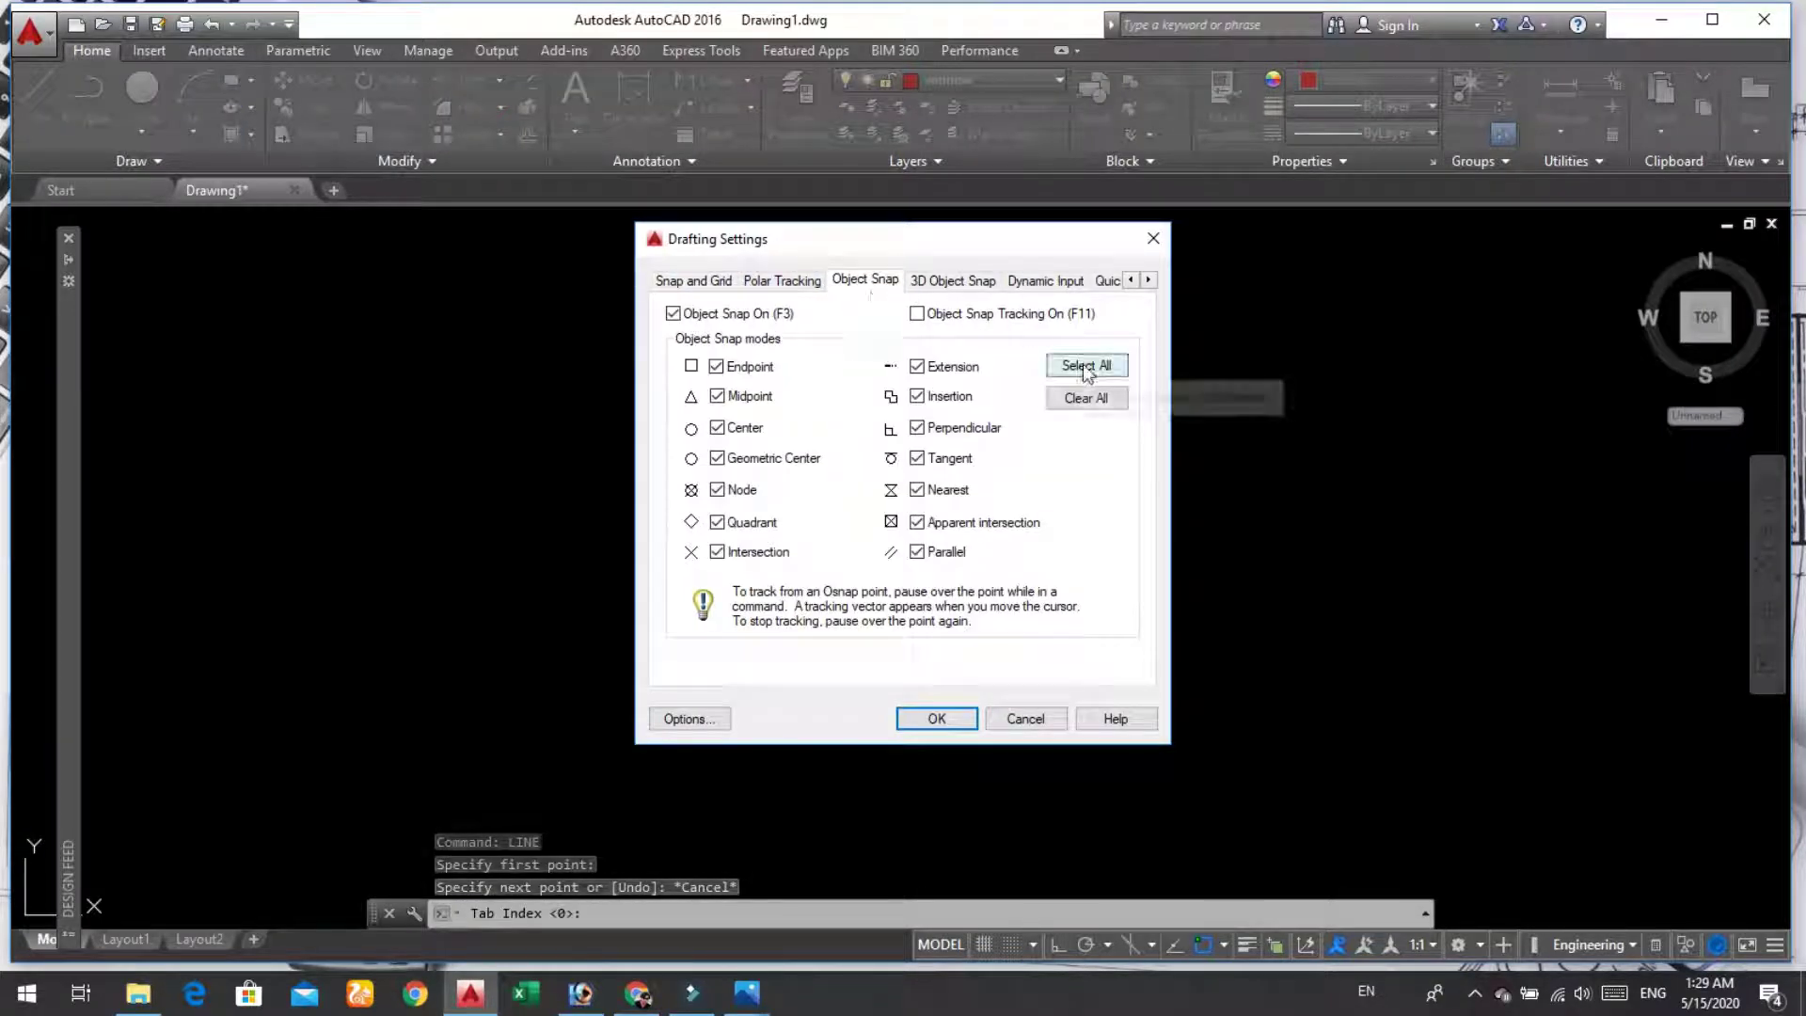
{"action": "left_click", "coordinate": [1082, 365]}
{"action": "left_click", "coordinate": [937, 718]}
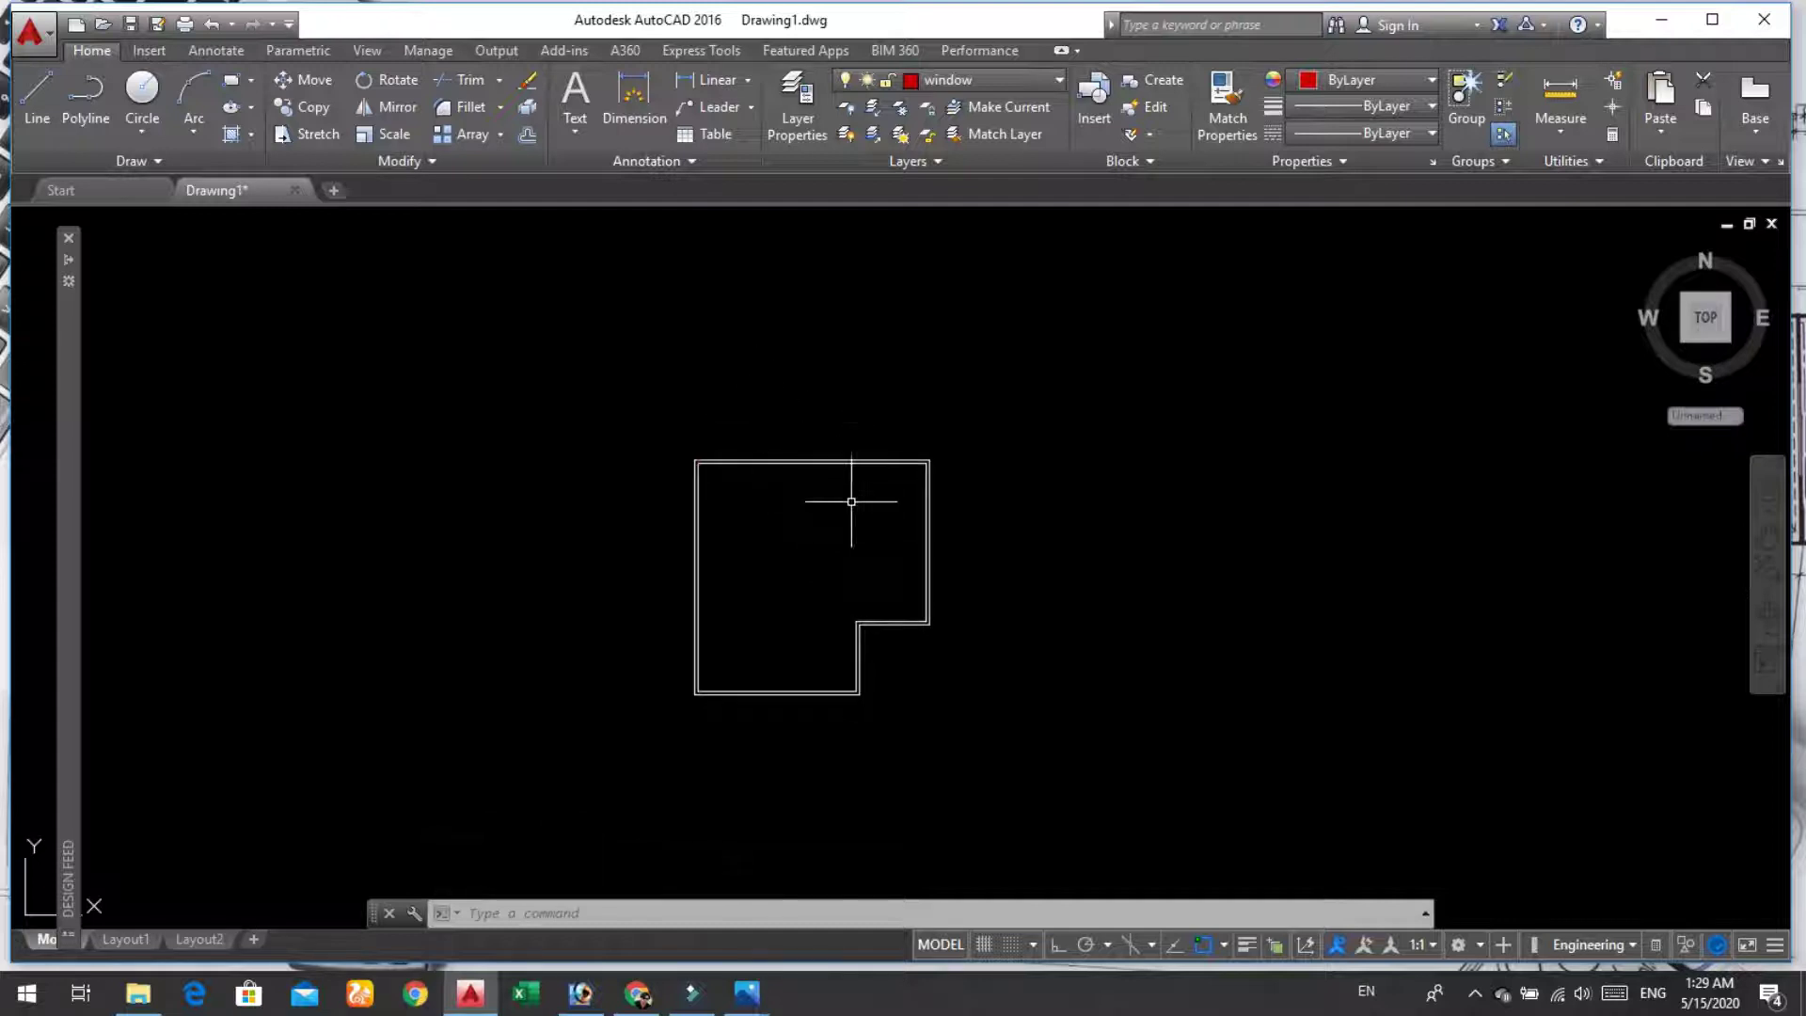
Step: Offset the red corner line 2' into the top wall, then offset that copy 4' further
{"action": "scroll", "coordinate": [750, 481], "scroll_direction": "up", "scroll_amount": 3}
{"action": "scroll", "coordinate": [752, 405], "scroll_direction": "up", "scroll_amount": 2}
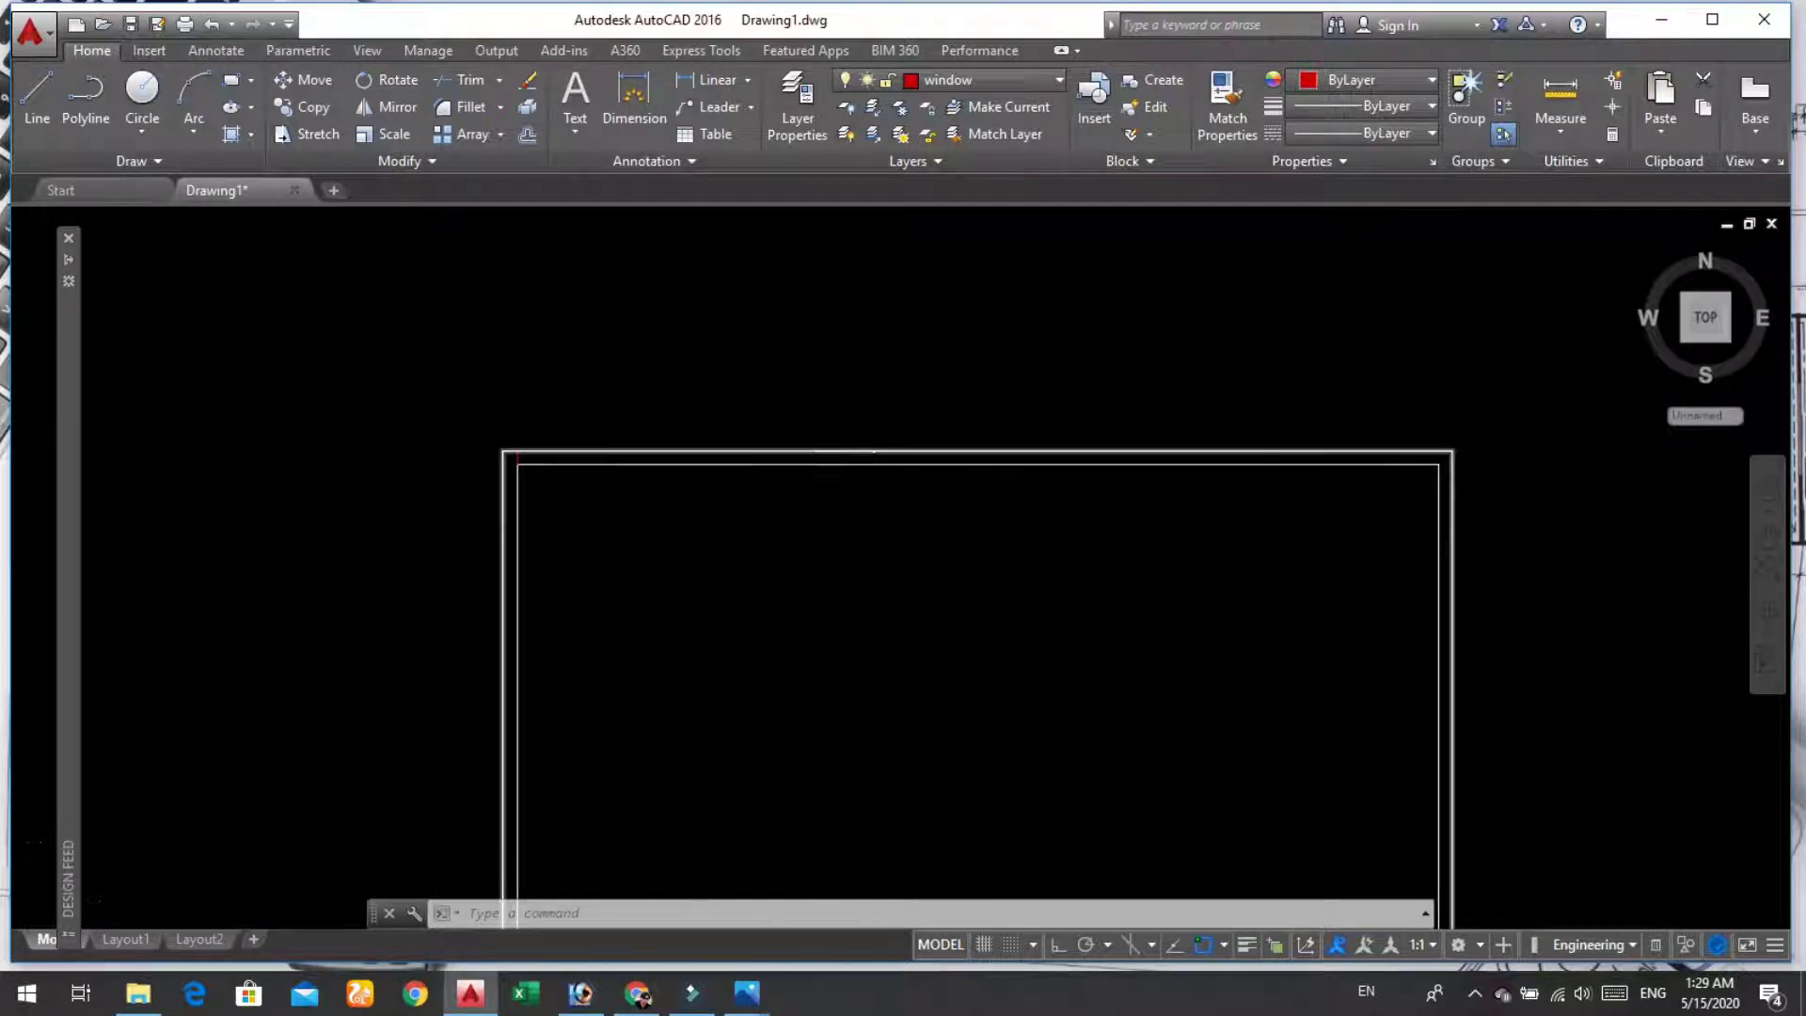
{"action": "scroll", "coordinate": [825, 451], "scroll_direction": "up", "scroll_amount": 2}
{"action": "scroll", "coordinate": [291, 470], "scroll_direction": "up", "scroll_amount": 3}
{"action": "scroll", "coordinate": [290, 405], "scroll_direction": "up", "scroll_amount": 2}
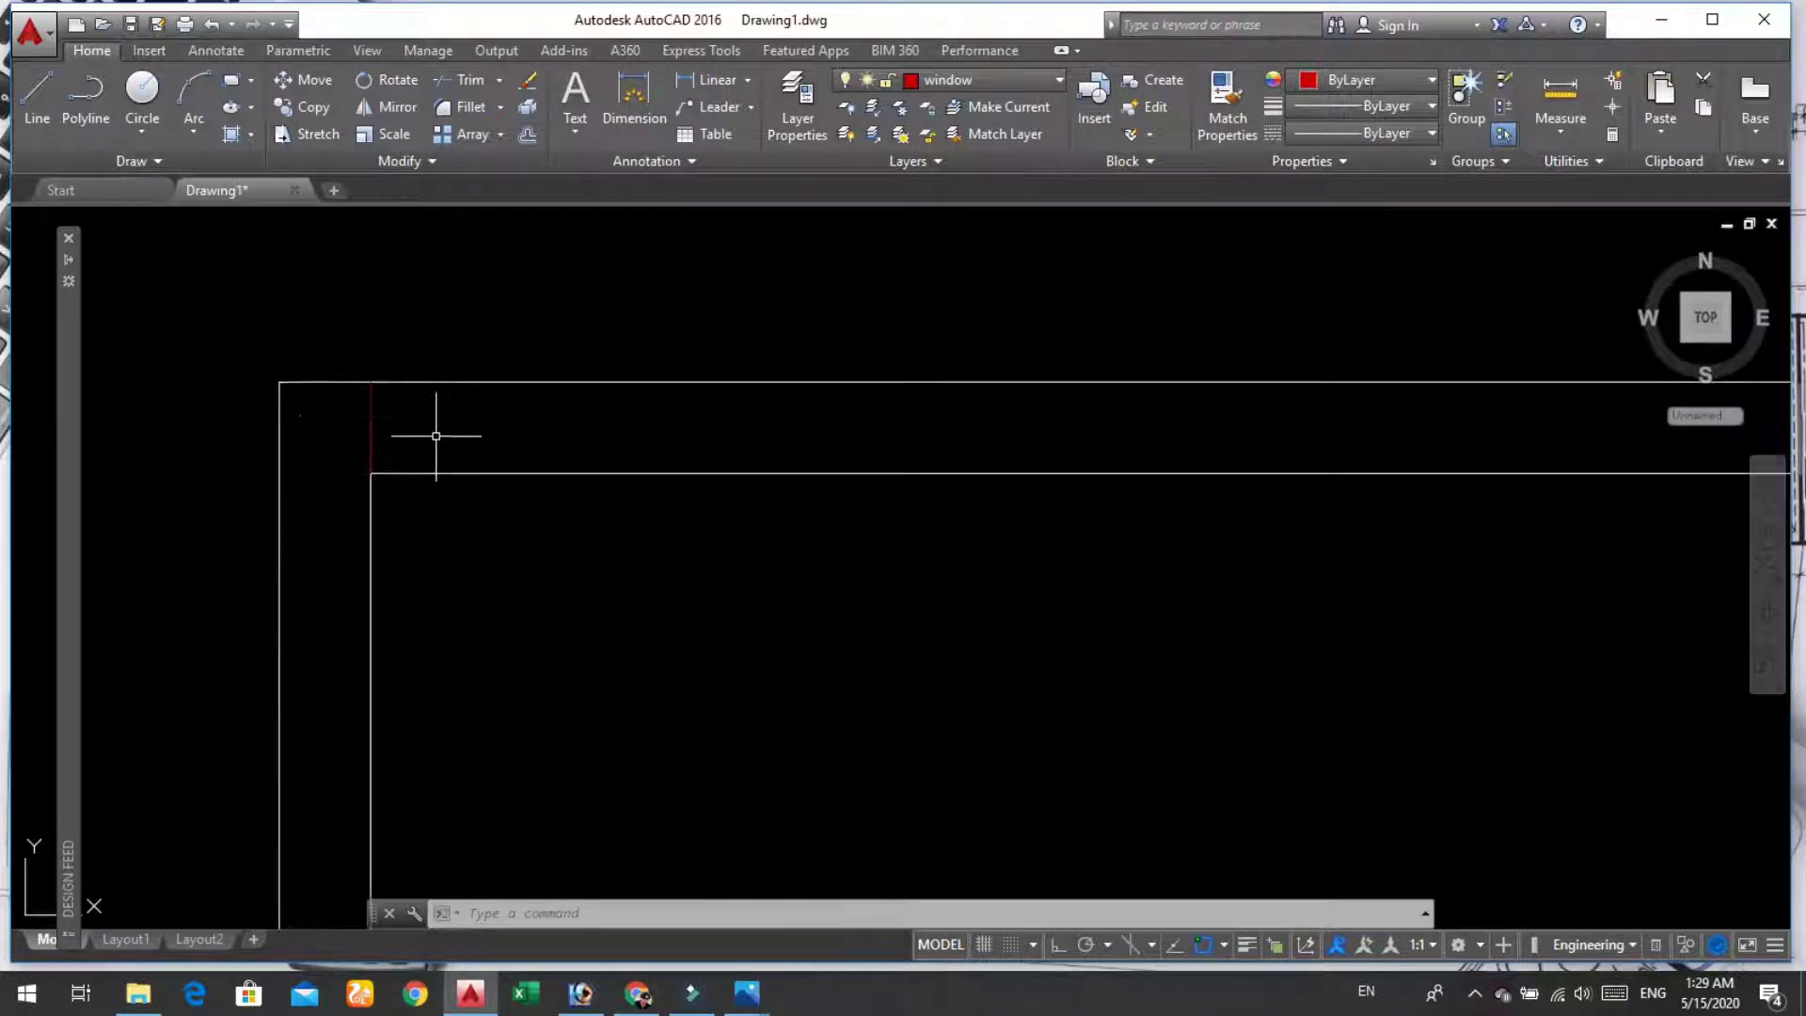
{"action": "left_click", "coordinate": [370, 429]}
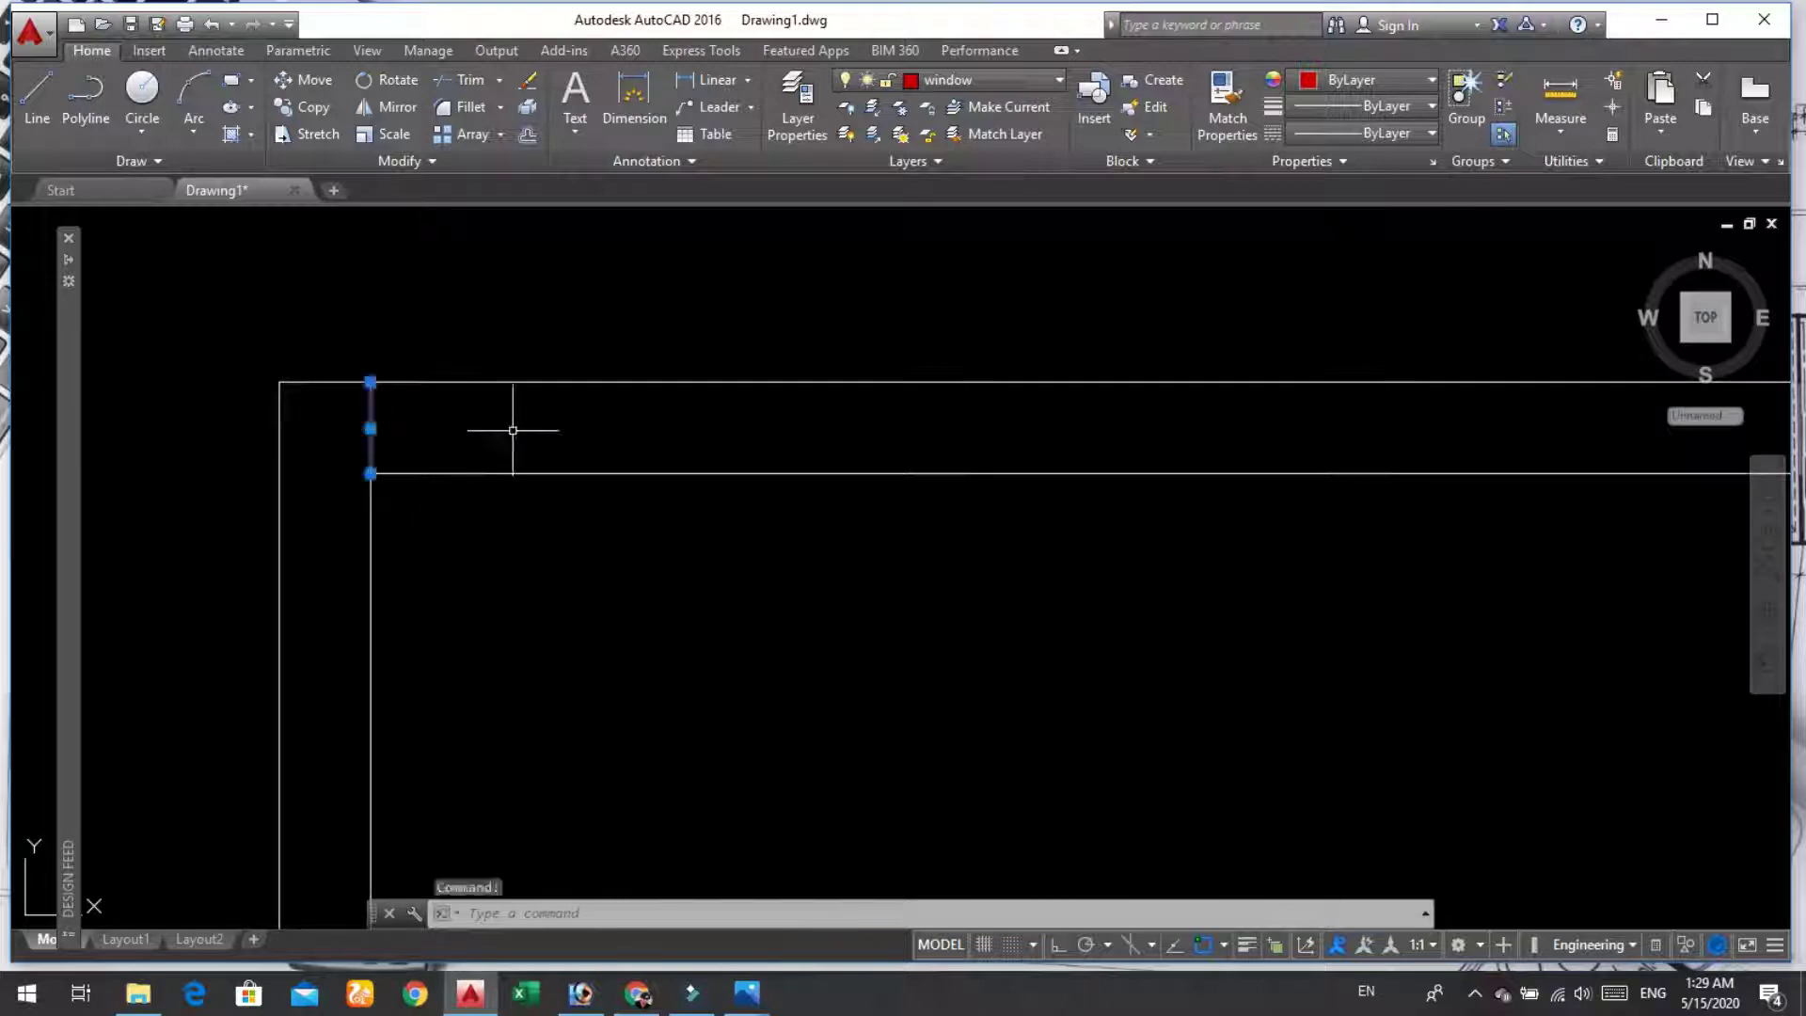
{"action": "type", "text": "O"}
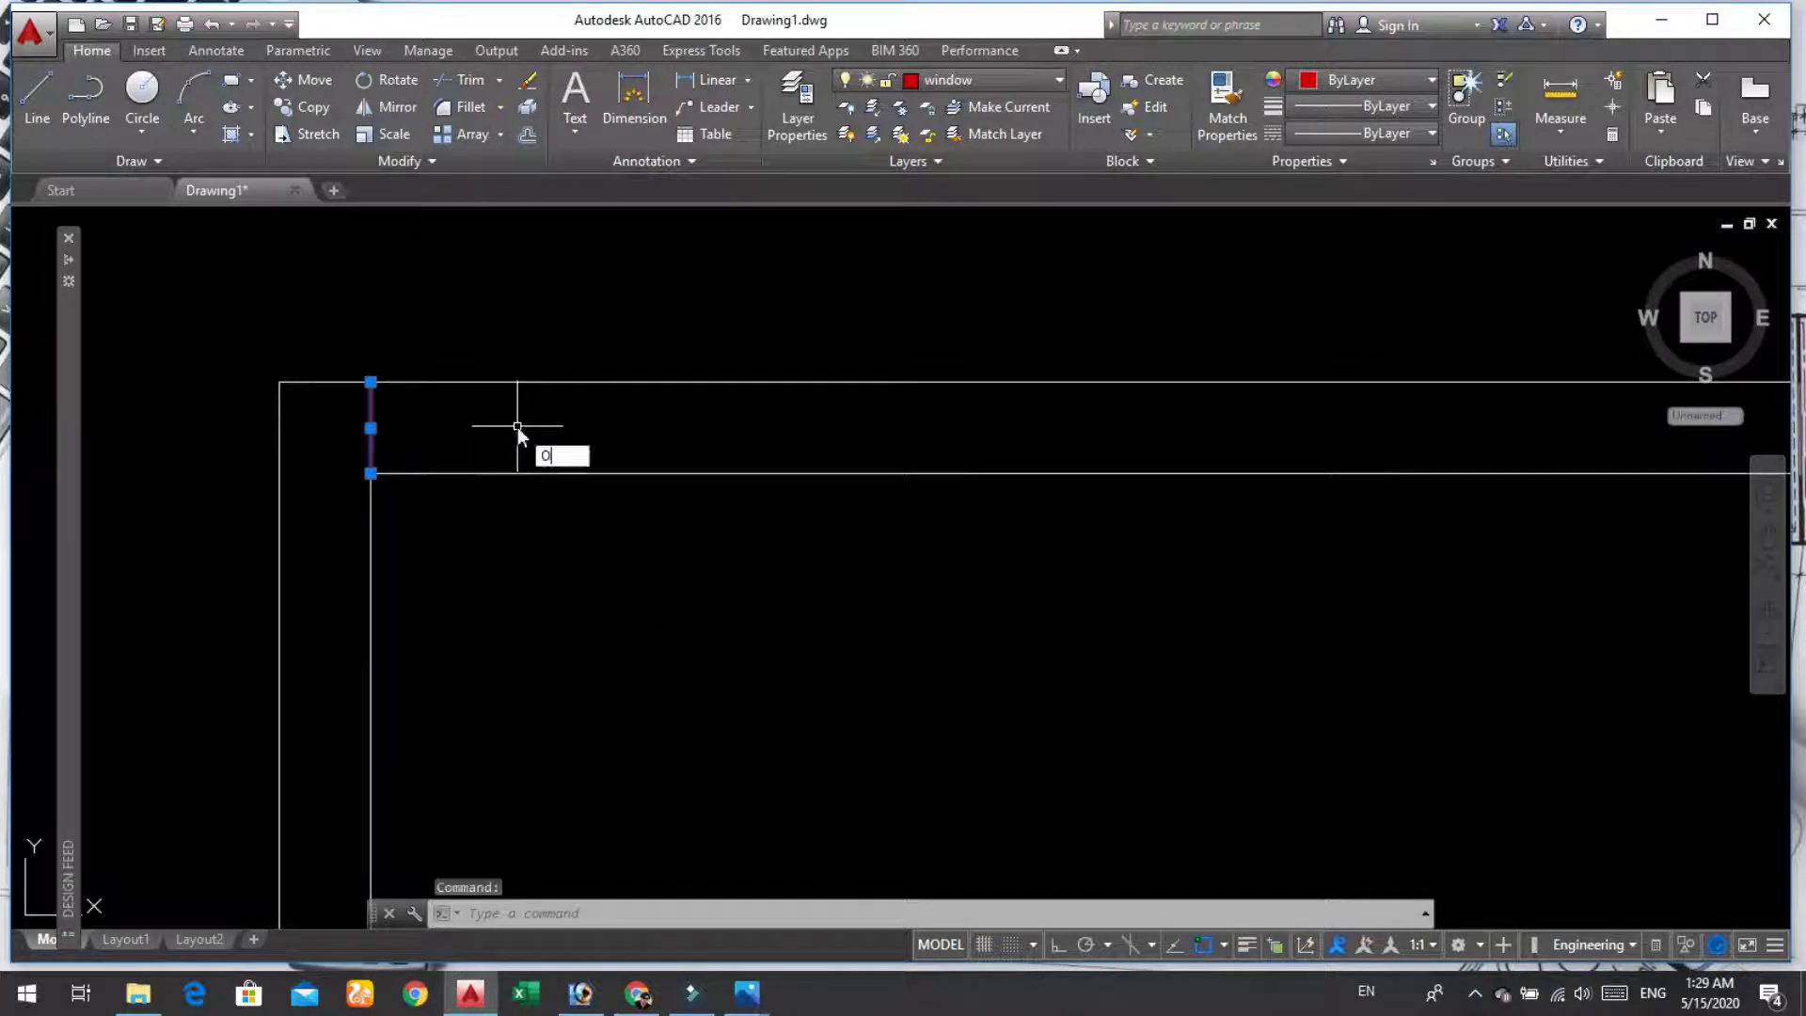
{"action": "key", "text": "Return"}
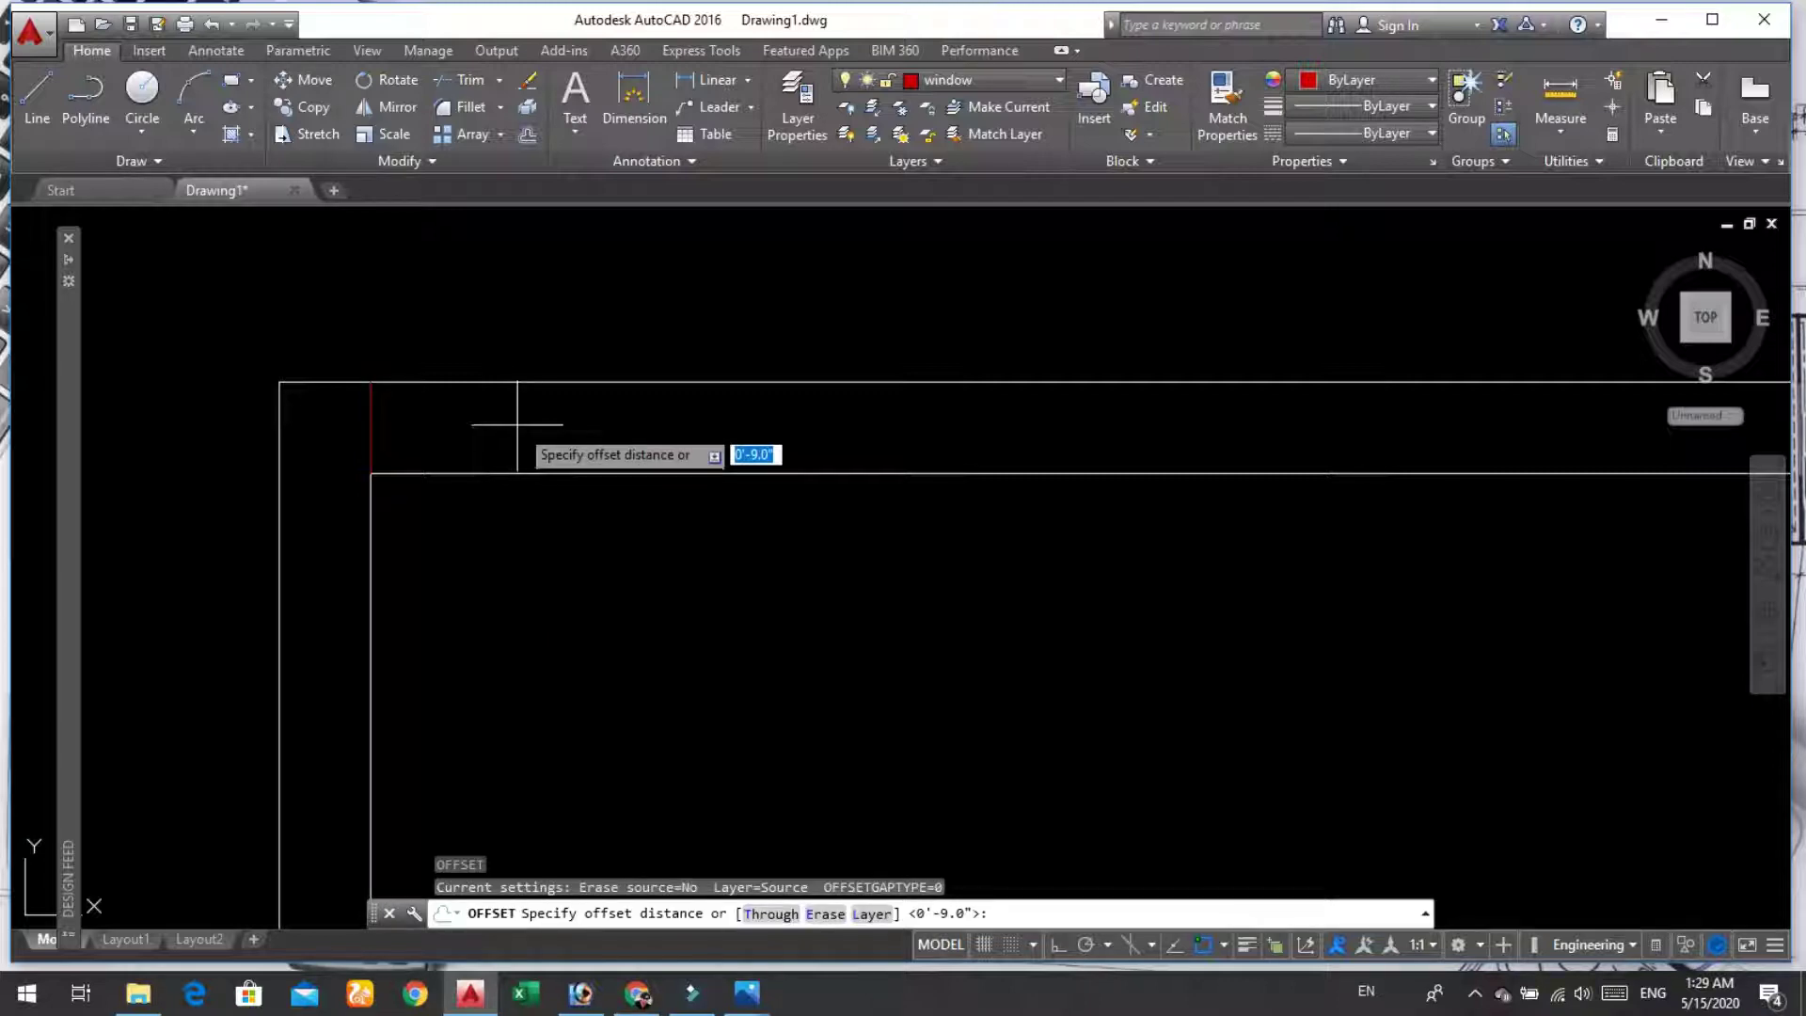
{"action": "type", "text": "'"}
{"action": "key", "text": "Return"}
{"action": "left_click", "coordinate": [372, 434]}
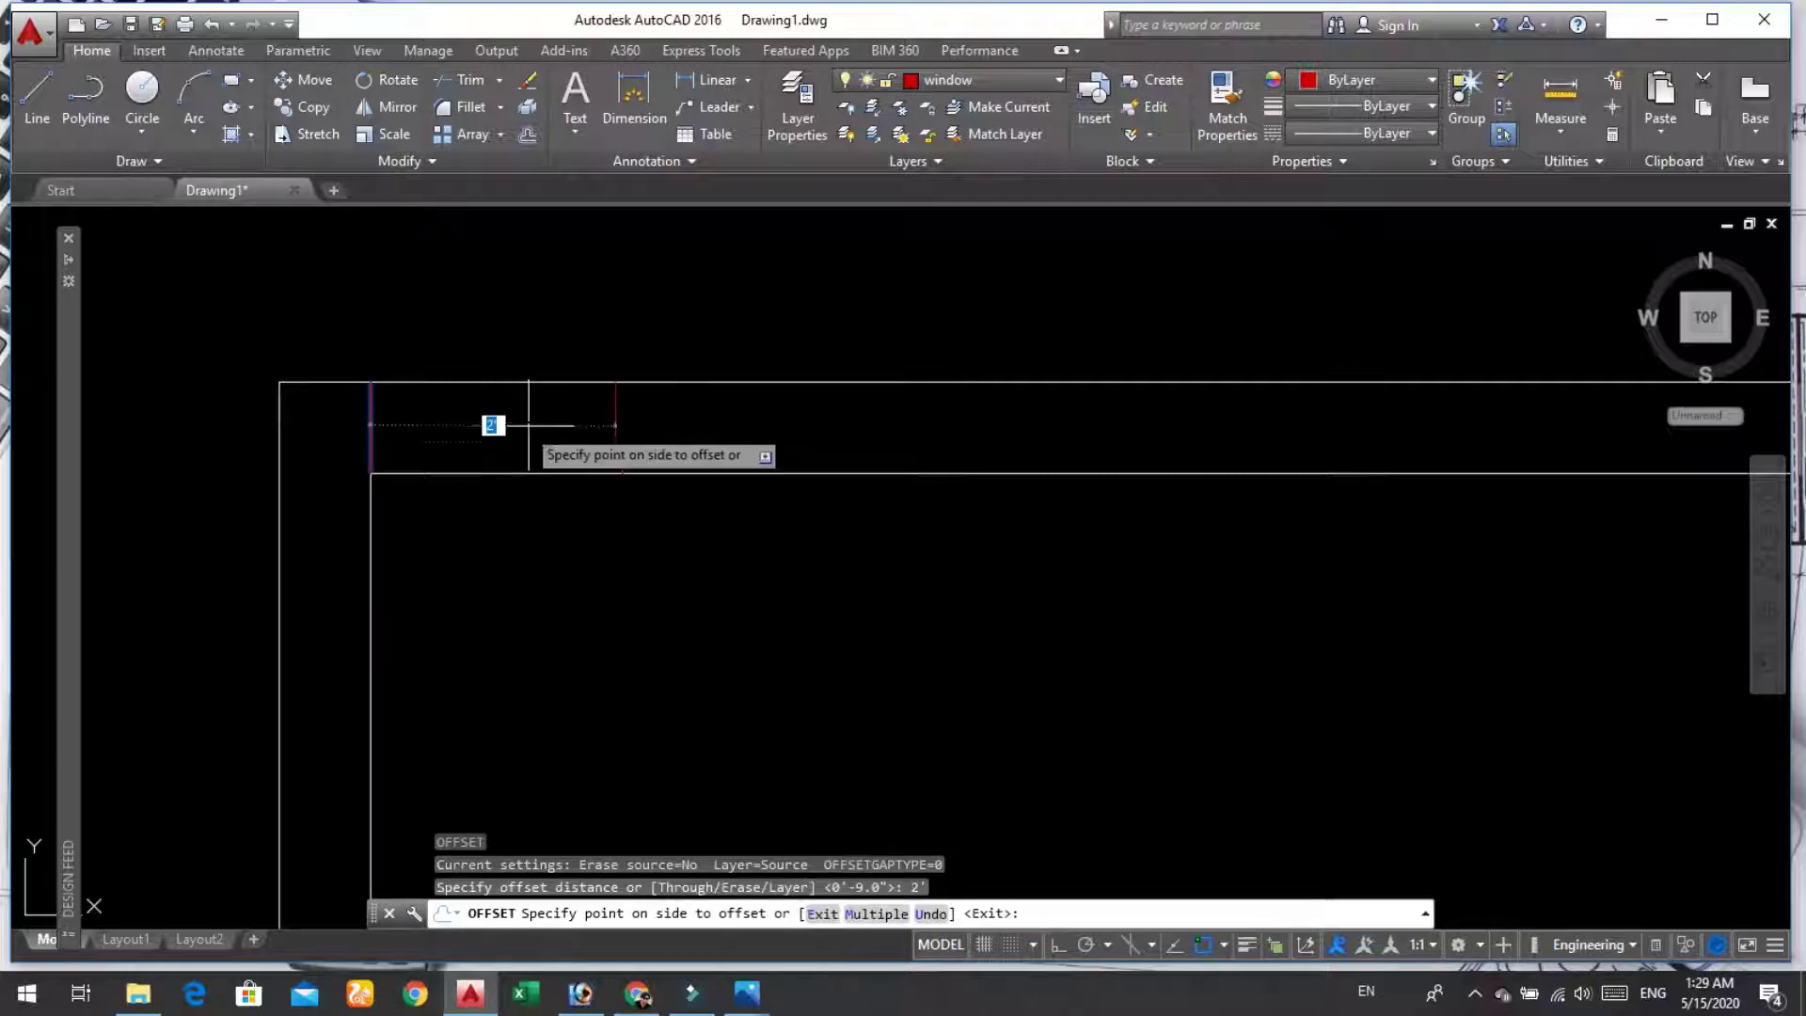
{"action": "left_click", "coordinate": [662, 438]}
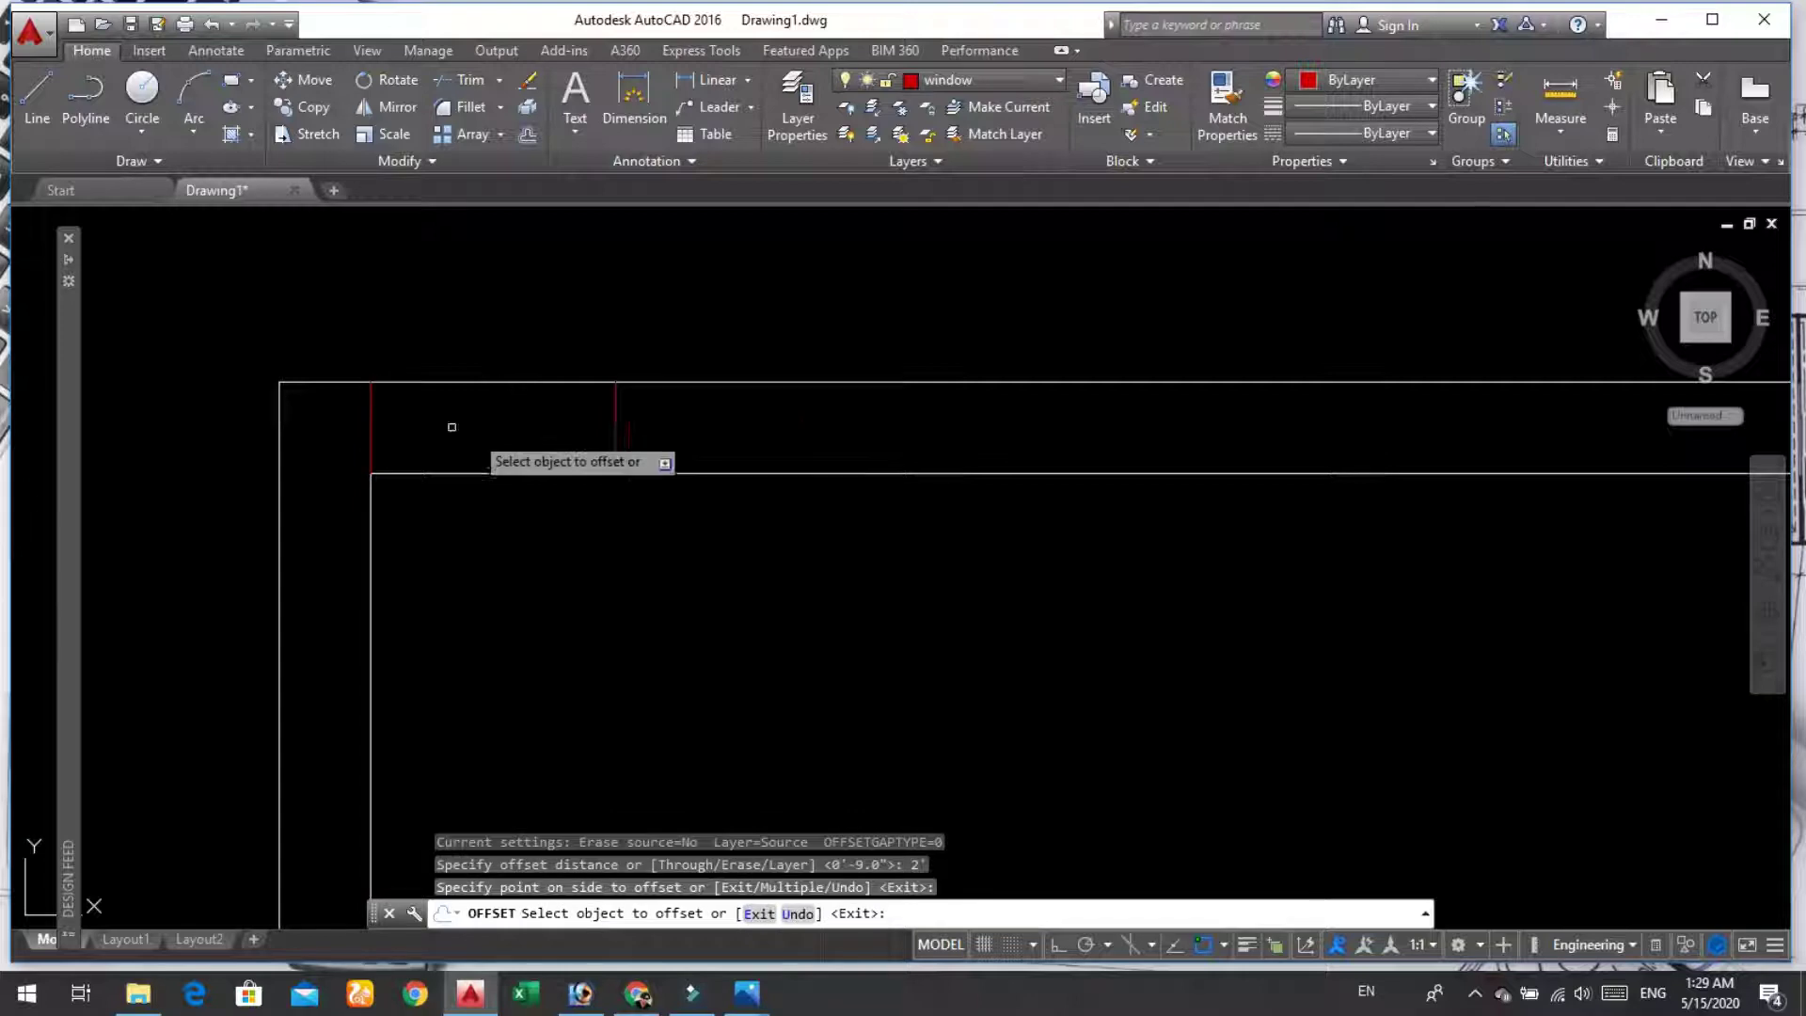
{"action": "left_click", "coordinate": [616, 420]}
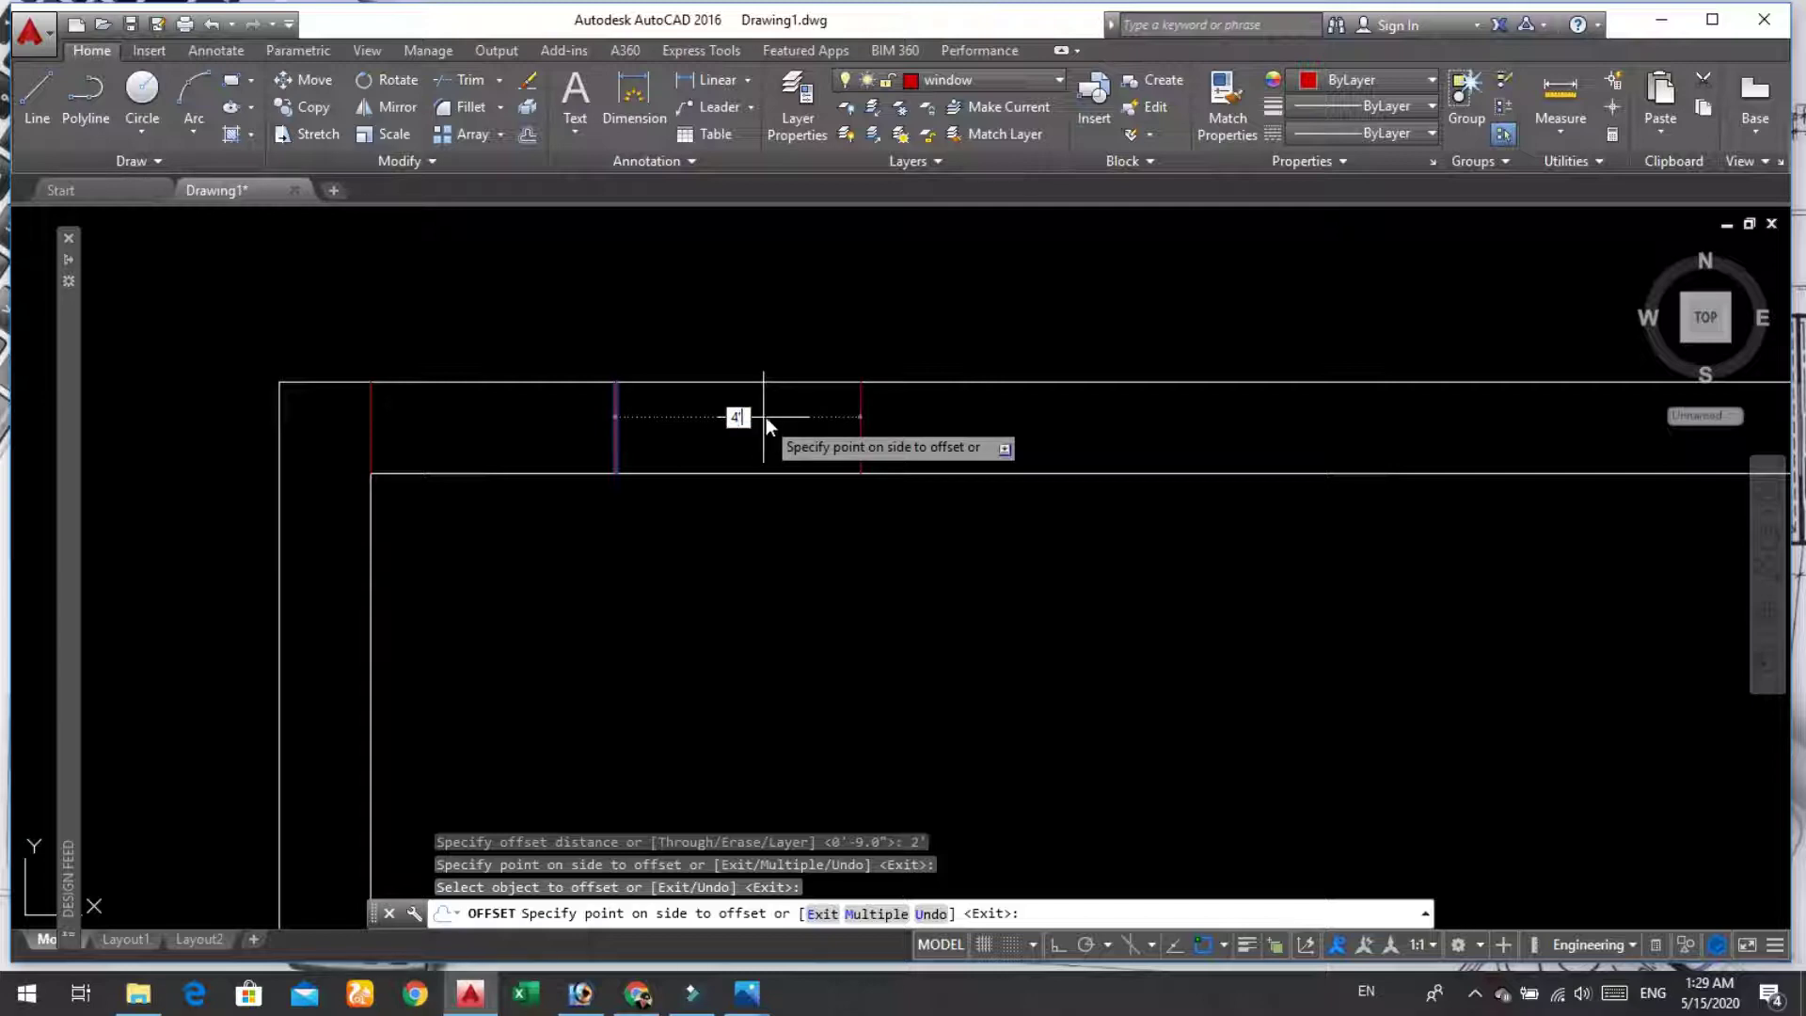
{"action": "key", "text": "Return"}
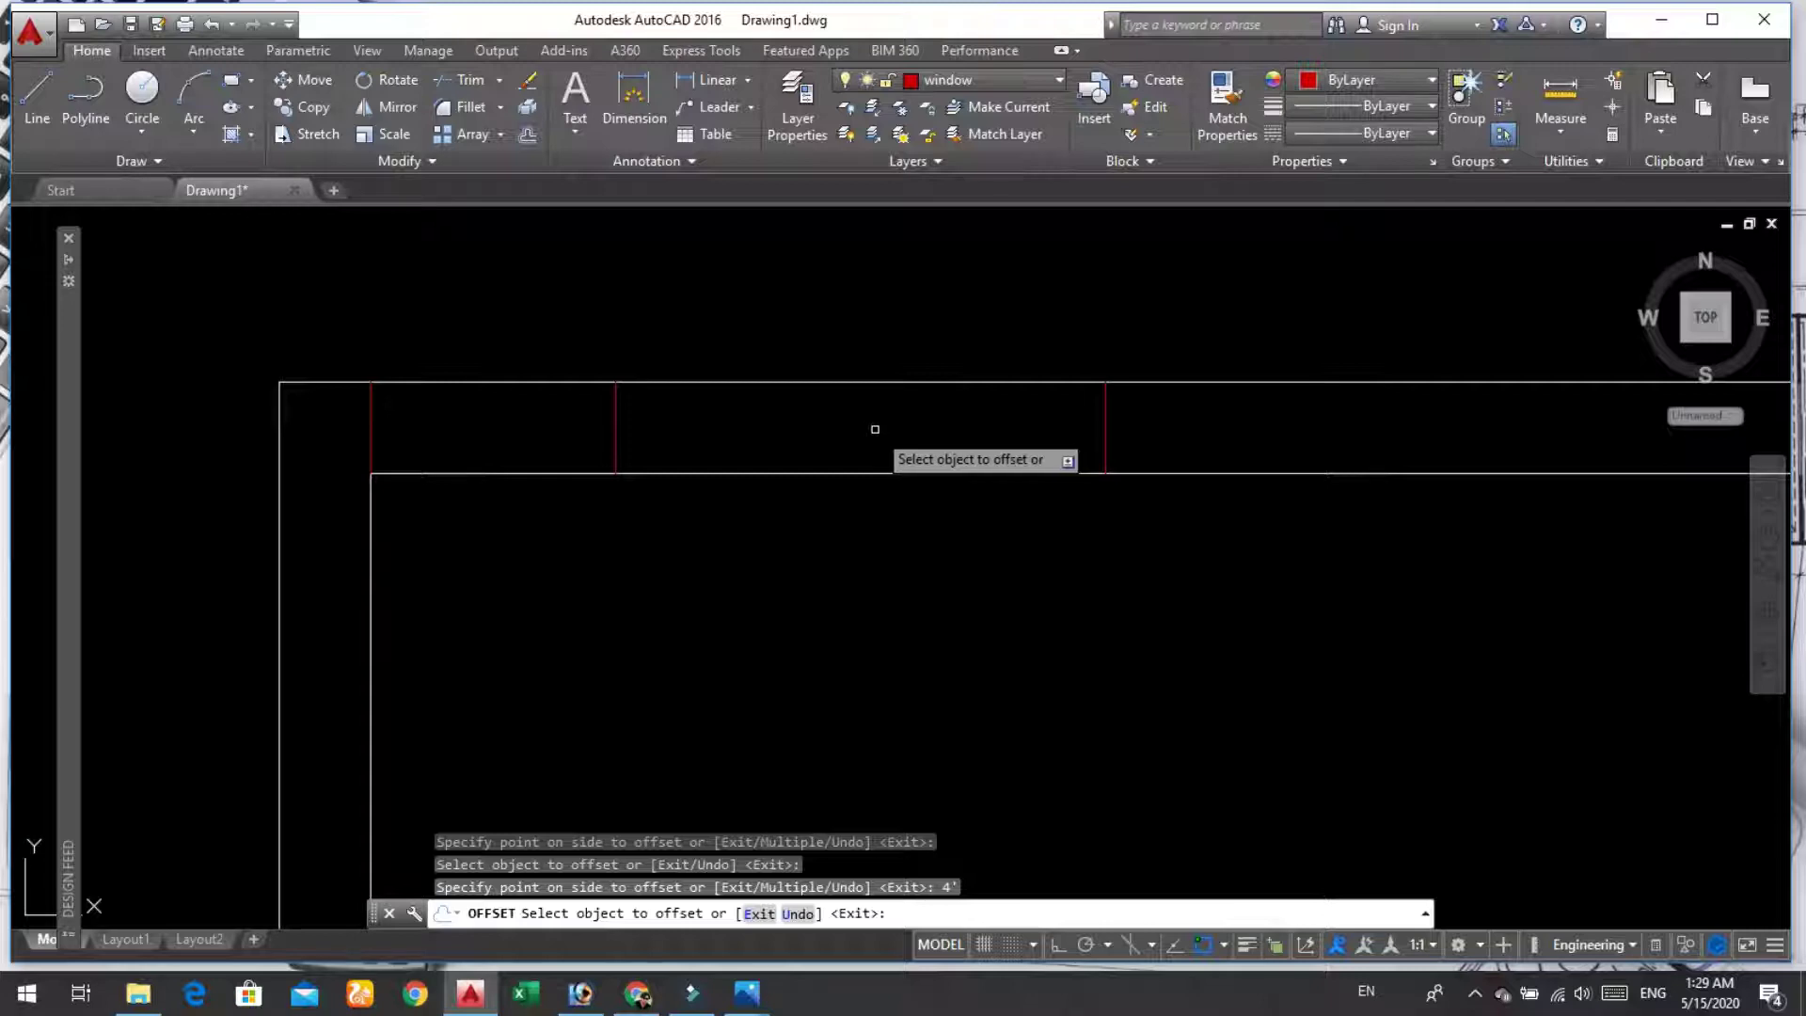
{"action": "key", "text": "Return"}
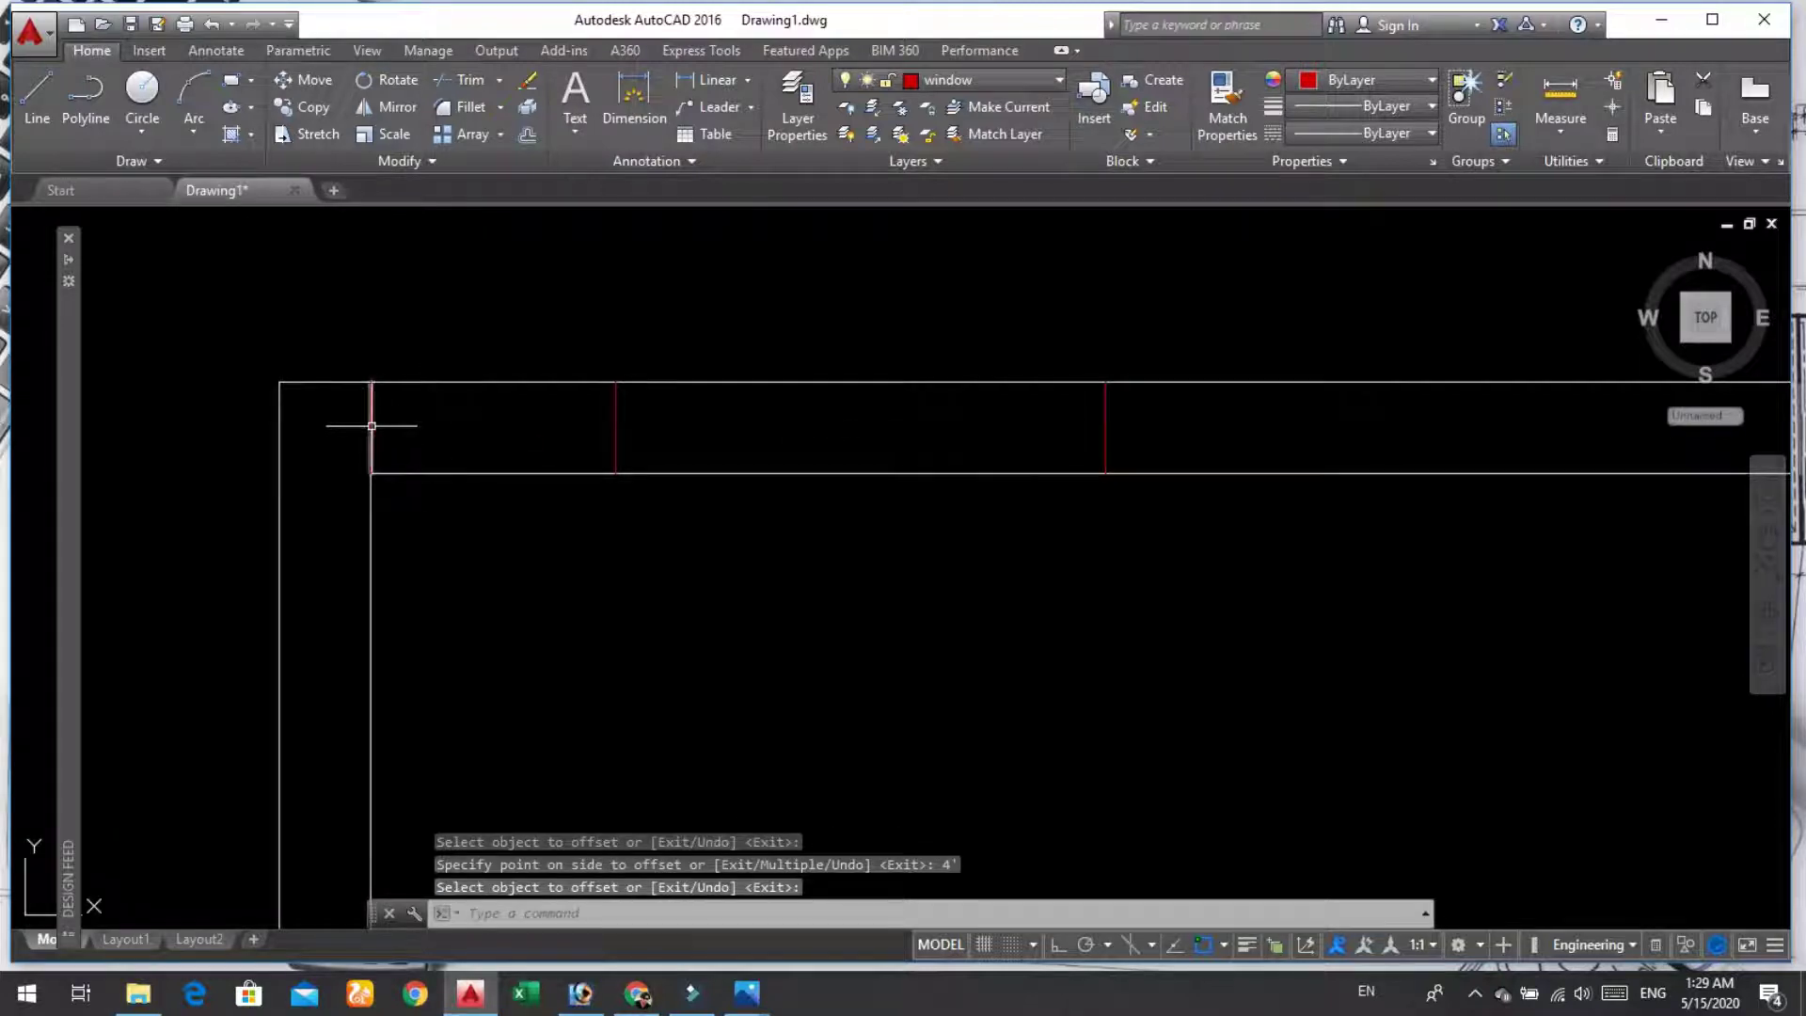
{"action": "key", "text": "Return"}
Step: Erase the original red line at the wall corner
{"action": "left_click", "coordinate": [371, 426]}
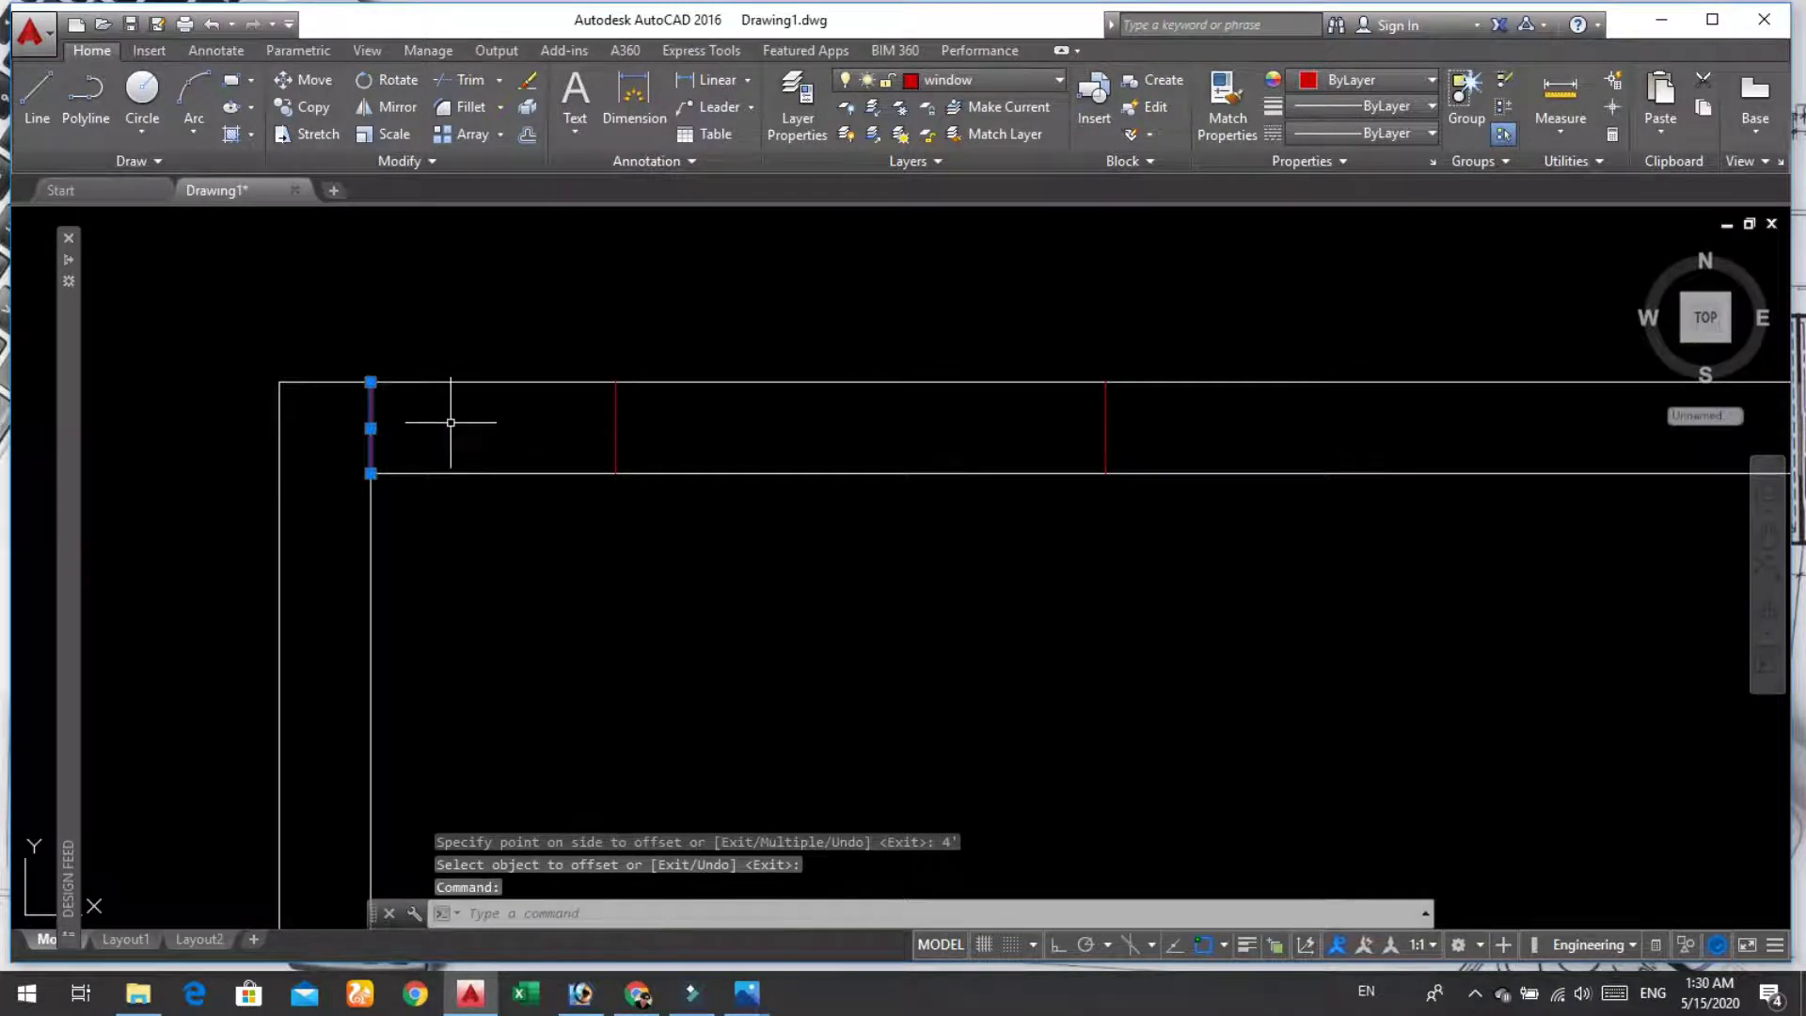
{"action": "scroll", "coordinate": [451, 422], "scroll_direction": "down", "scroll_amount": 4}
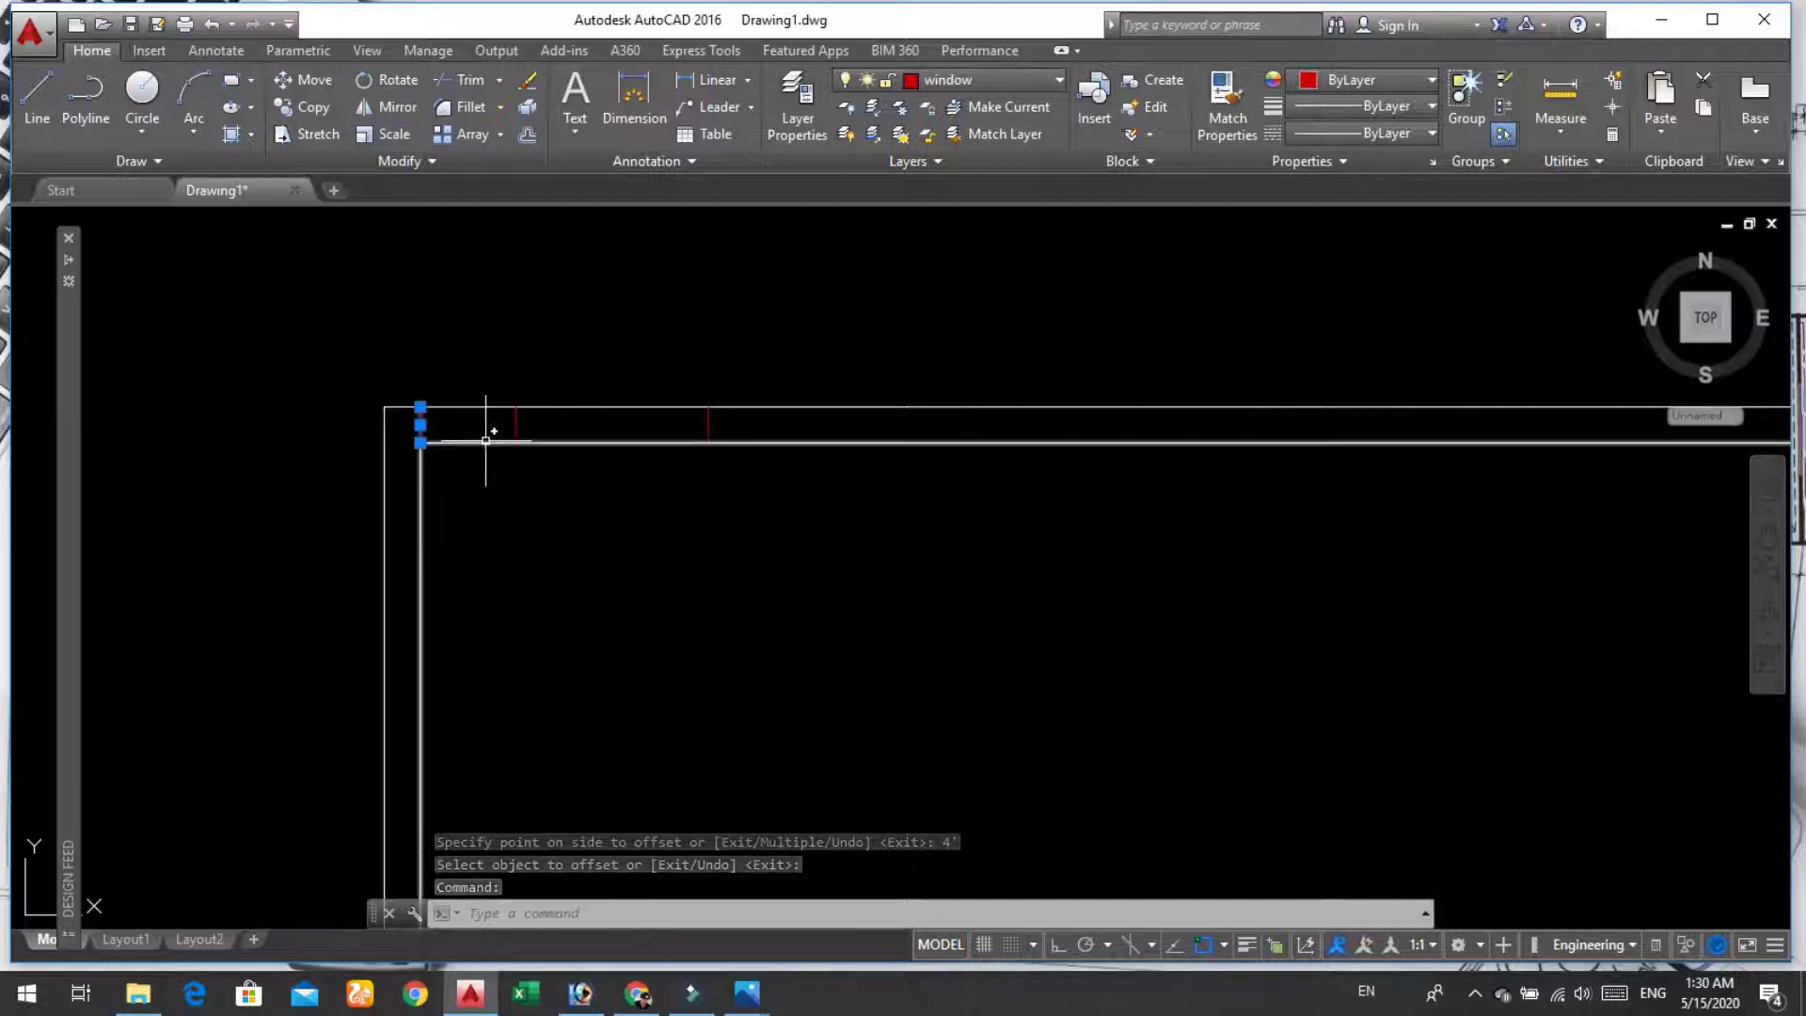
{"action": "key", "text": "Delete"}
{"action": "scroll", "coordinate": [967, 441], "scroll_direction": "down", "scroll_amount": 3}
{"action": "scroll", "coordinate": [967, 440], "scroll_direction": "down", "scroll_amount": 2}
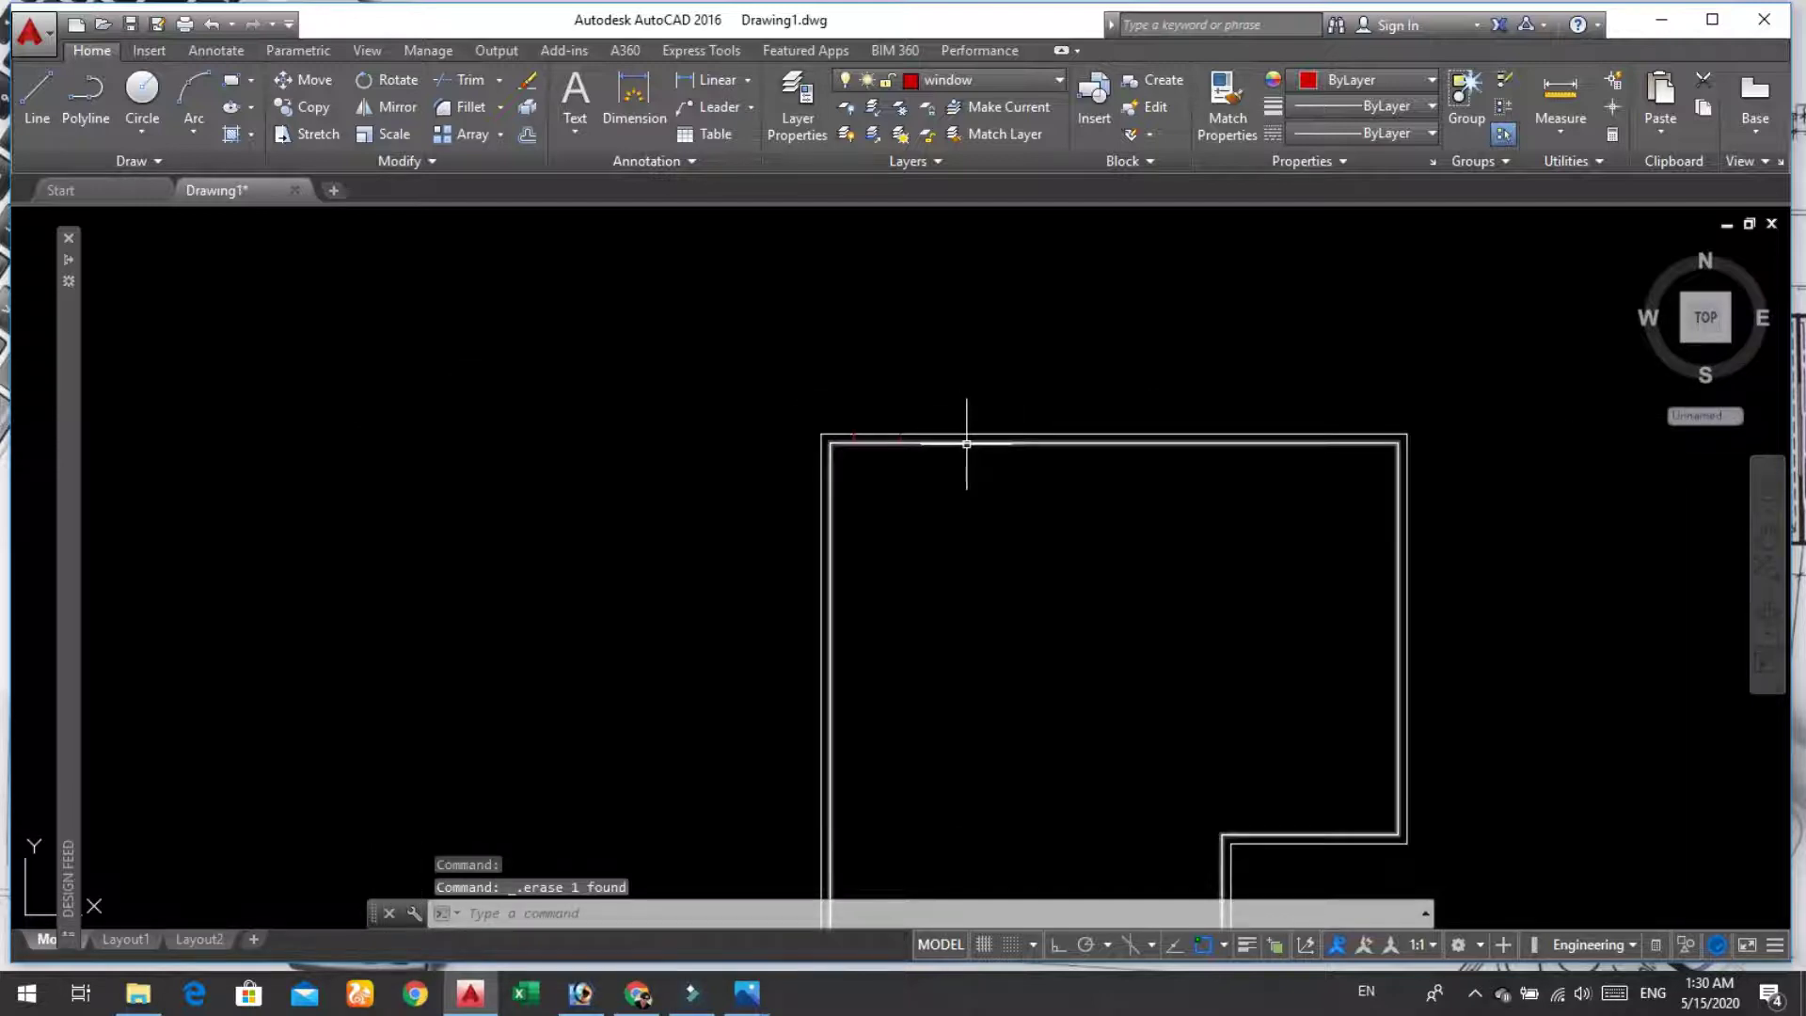
{"action": "scroll", "coordinate": [1294, 435], "scroll_direction": "up", "scroll_amount": 2}
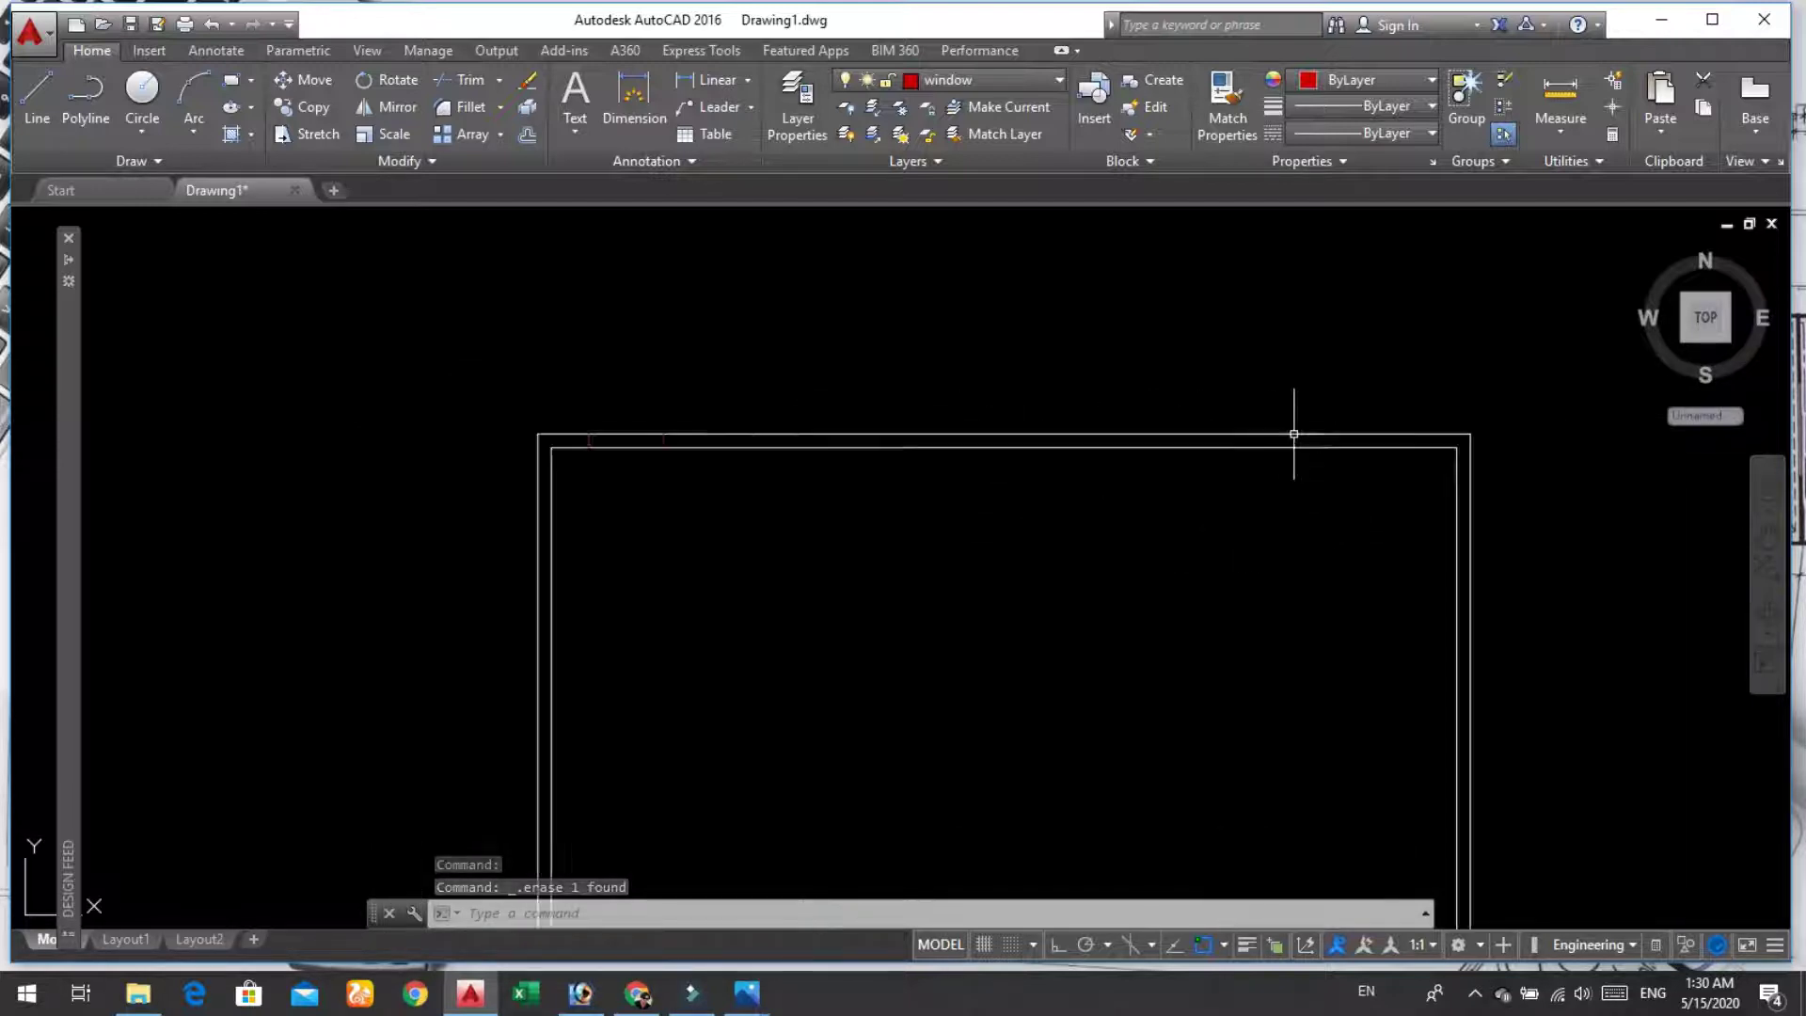
{"action": "scroll", "coordinate": [1294, 435], "scroll_direction": "up", "scroll_amount": 2}
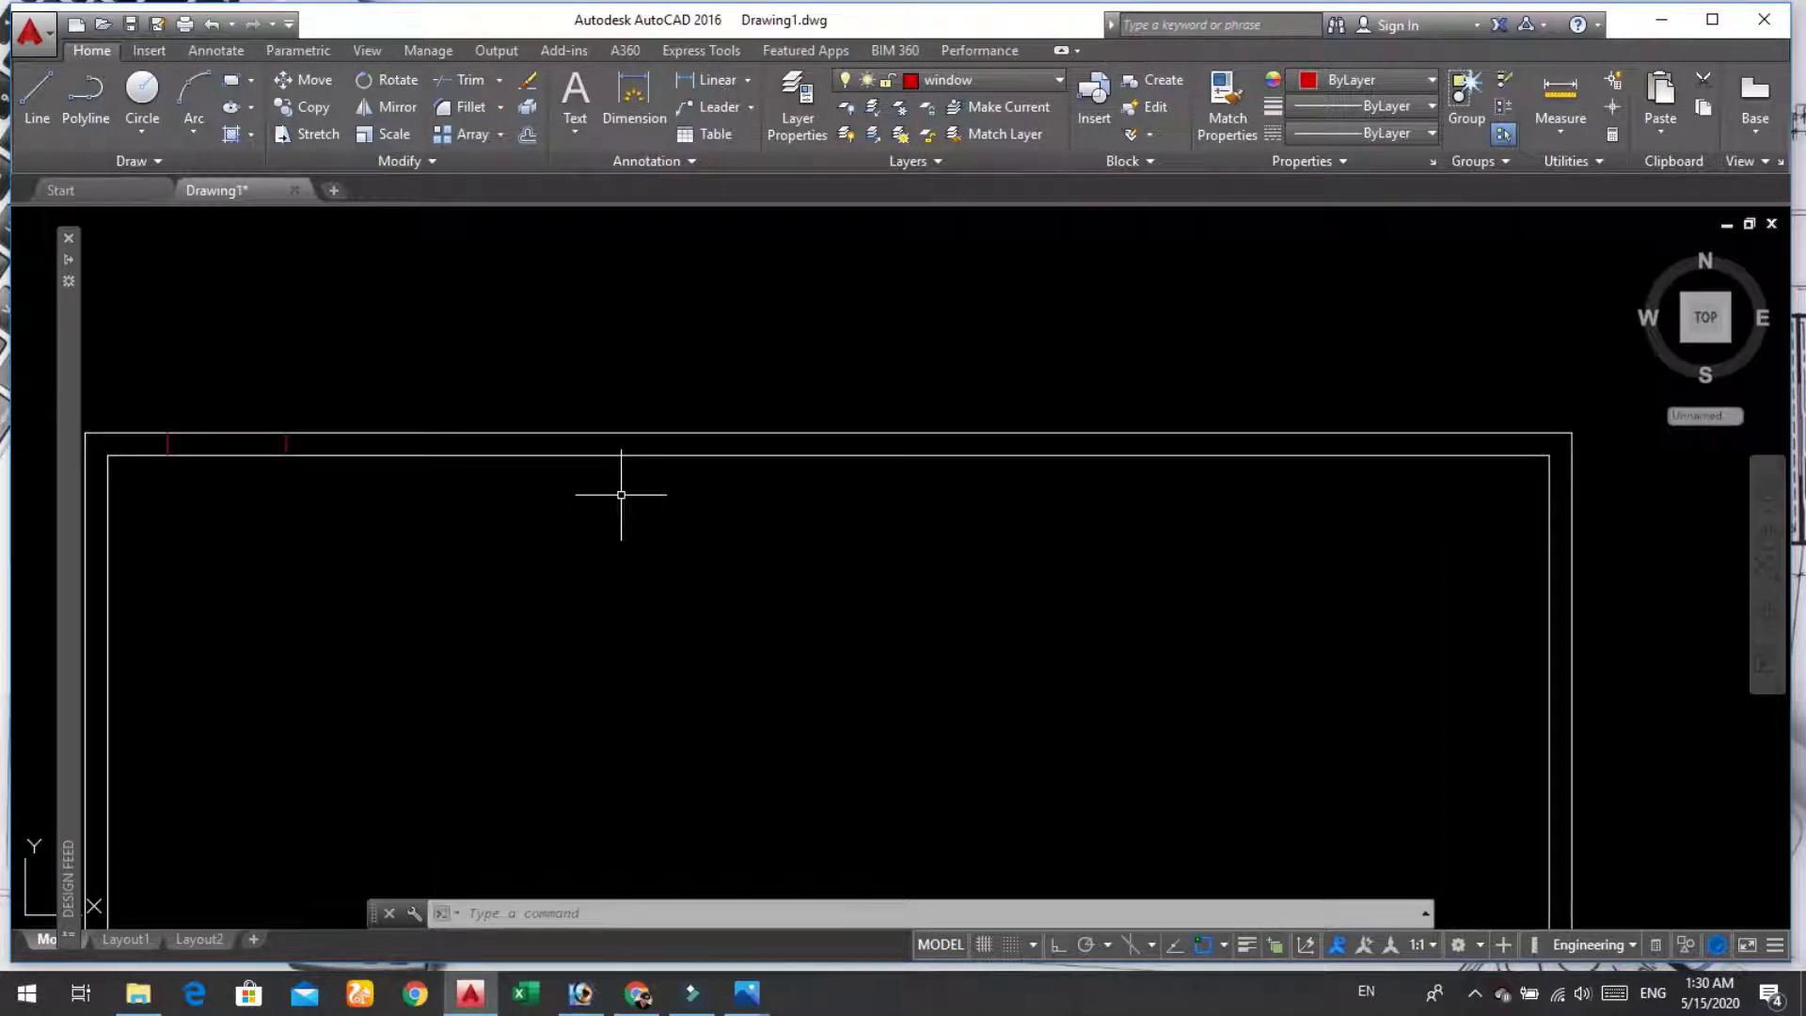
Step: Select the left and right red window lines to mirror with MI
{"action": "type", "text": "MI"}
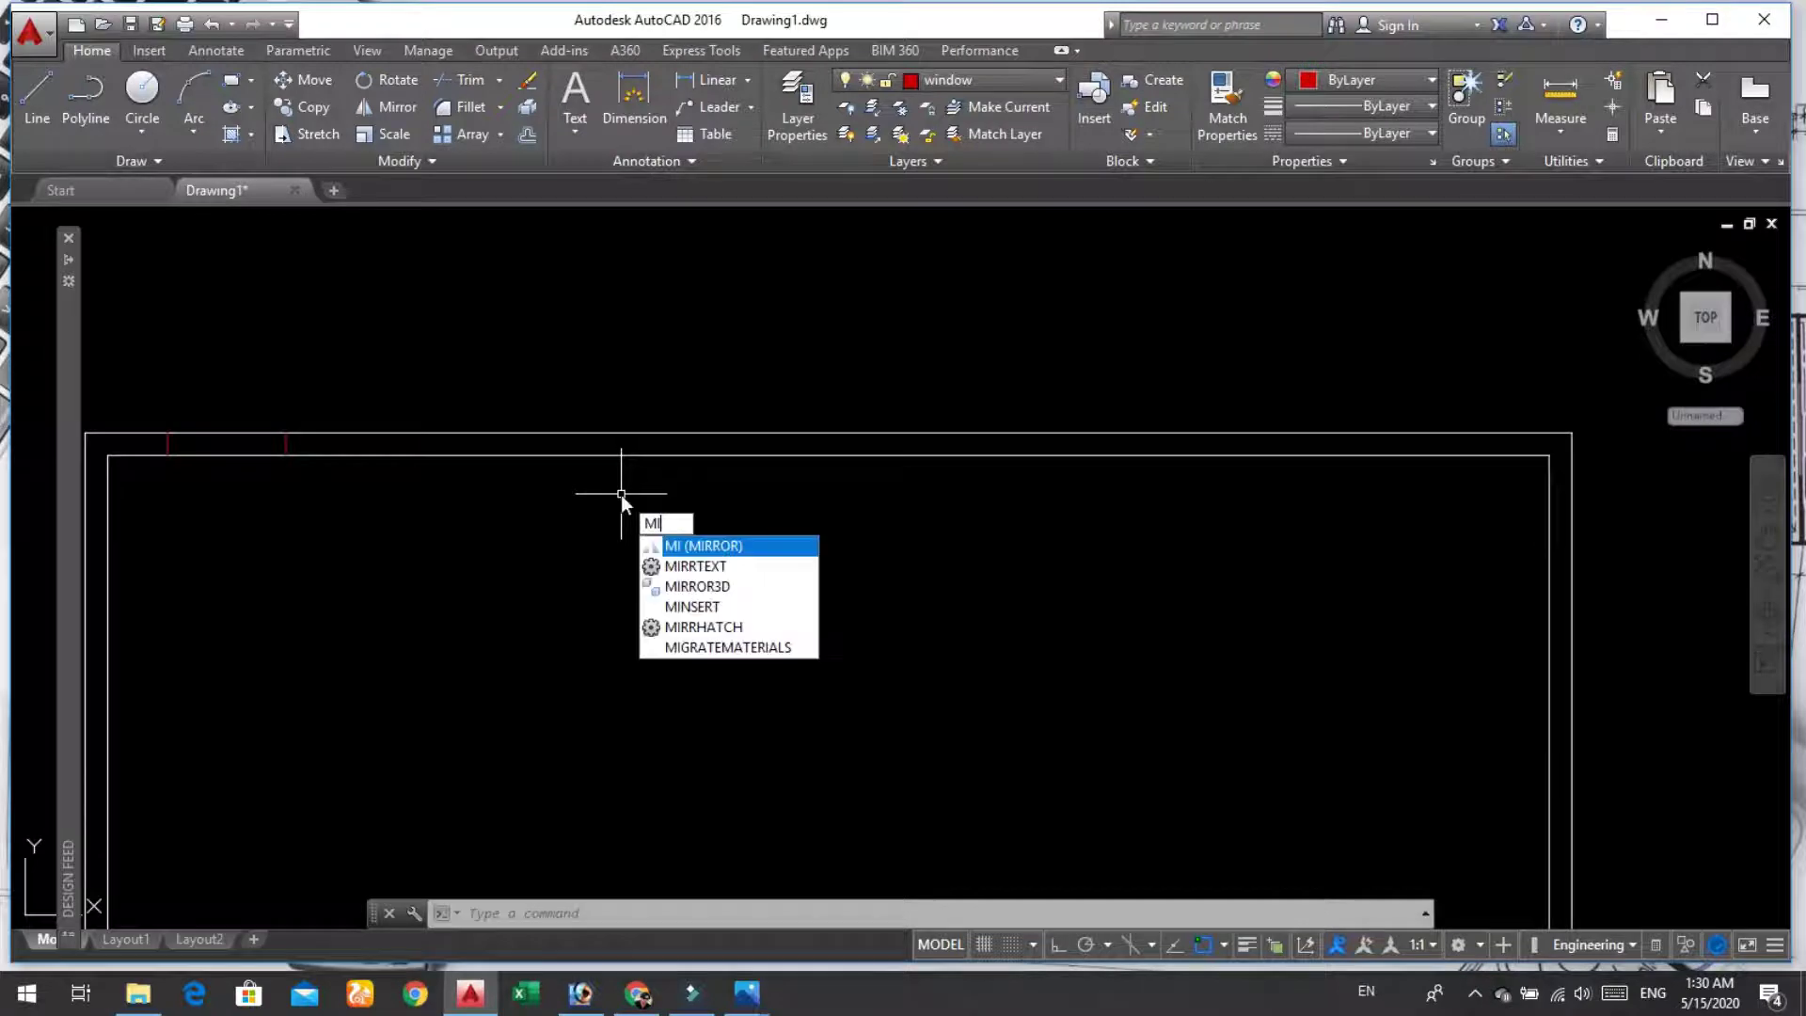
{"action": "key", "text": "Return"}
{"action": "scroll", "coordinate": [136, 440], "scroll_direction": "up", "scroll_amount": 3}
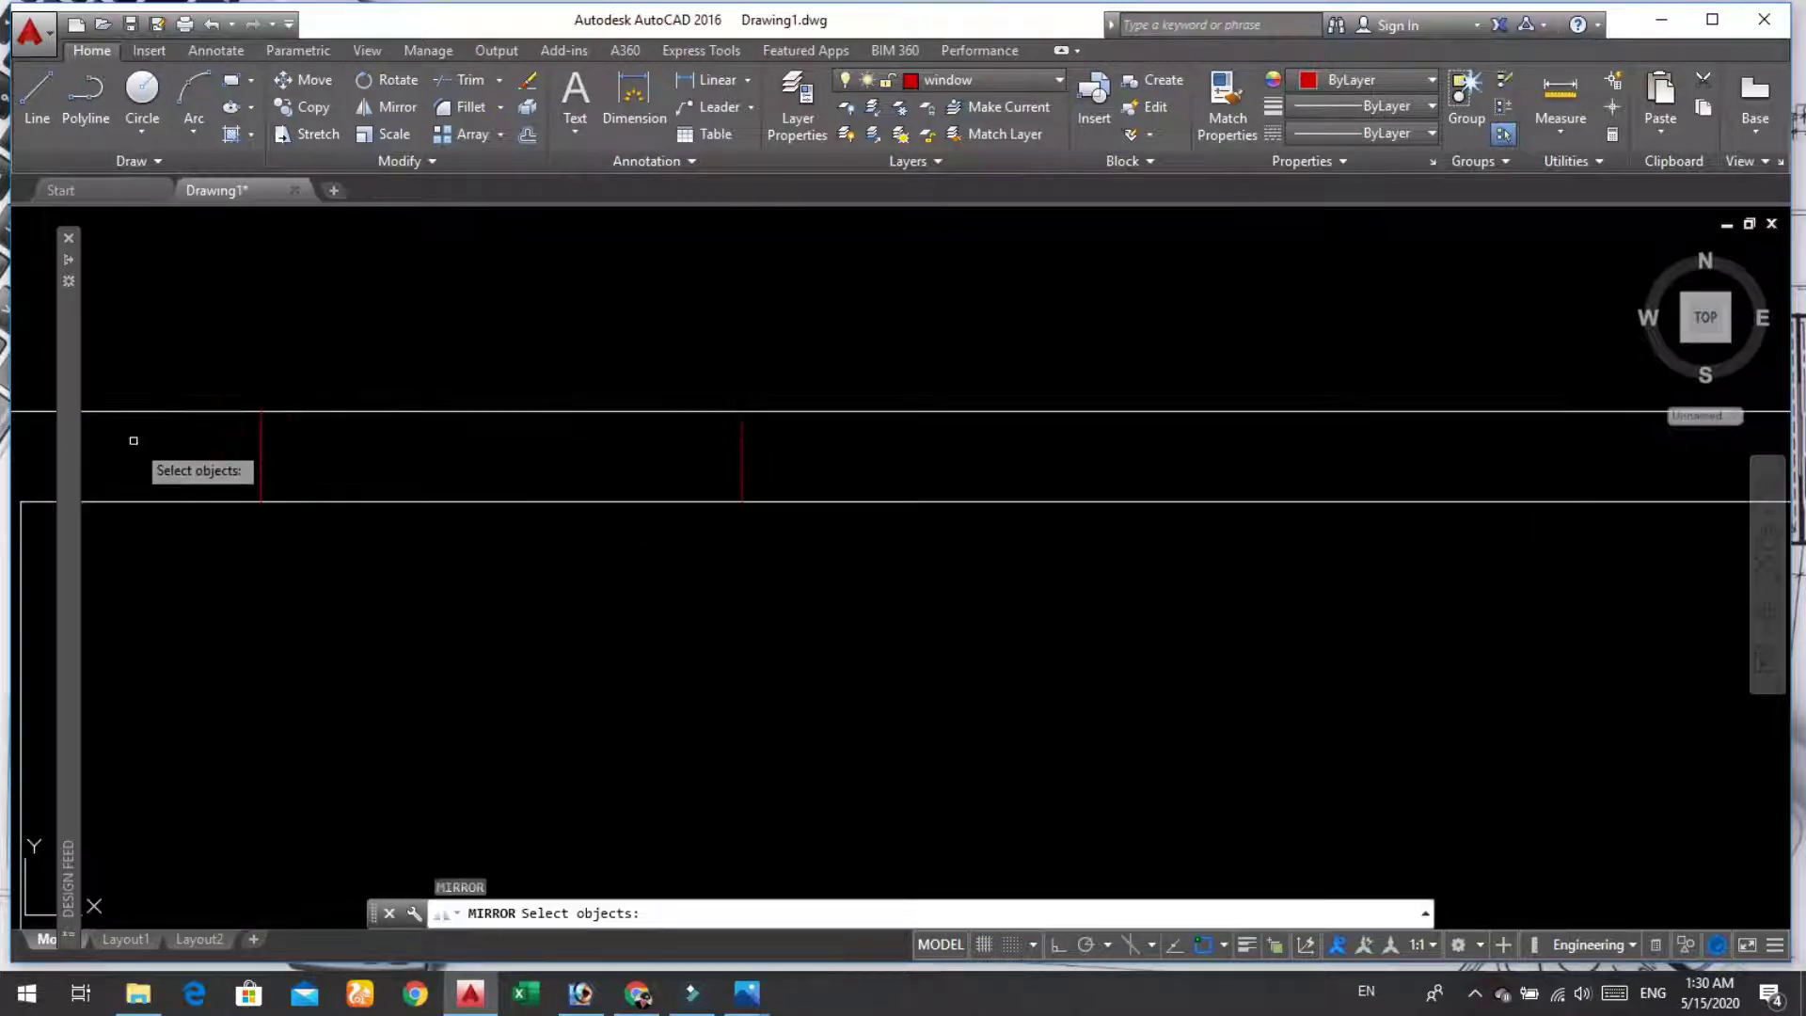
{"action": "left_click", "coordinate": [262, 468]}
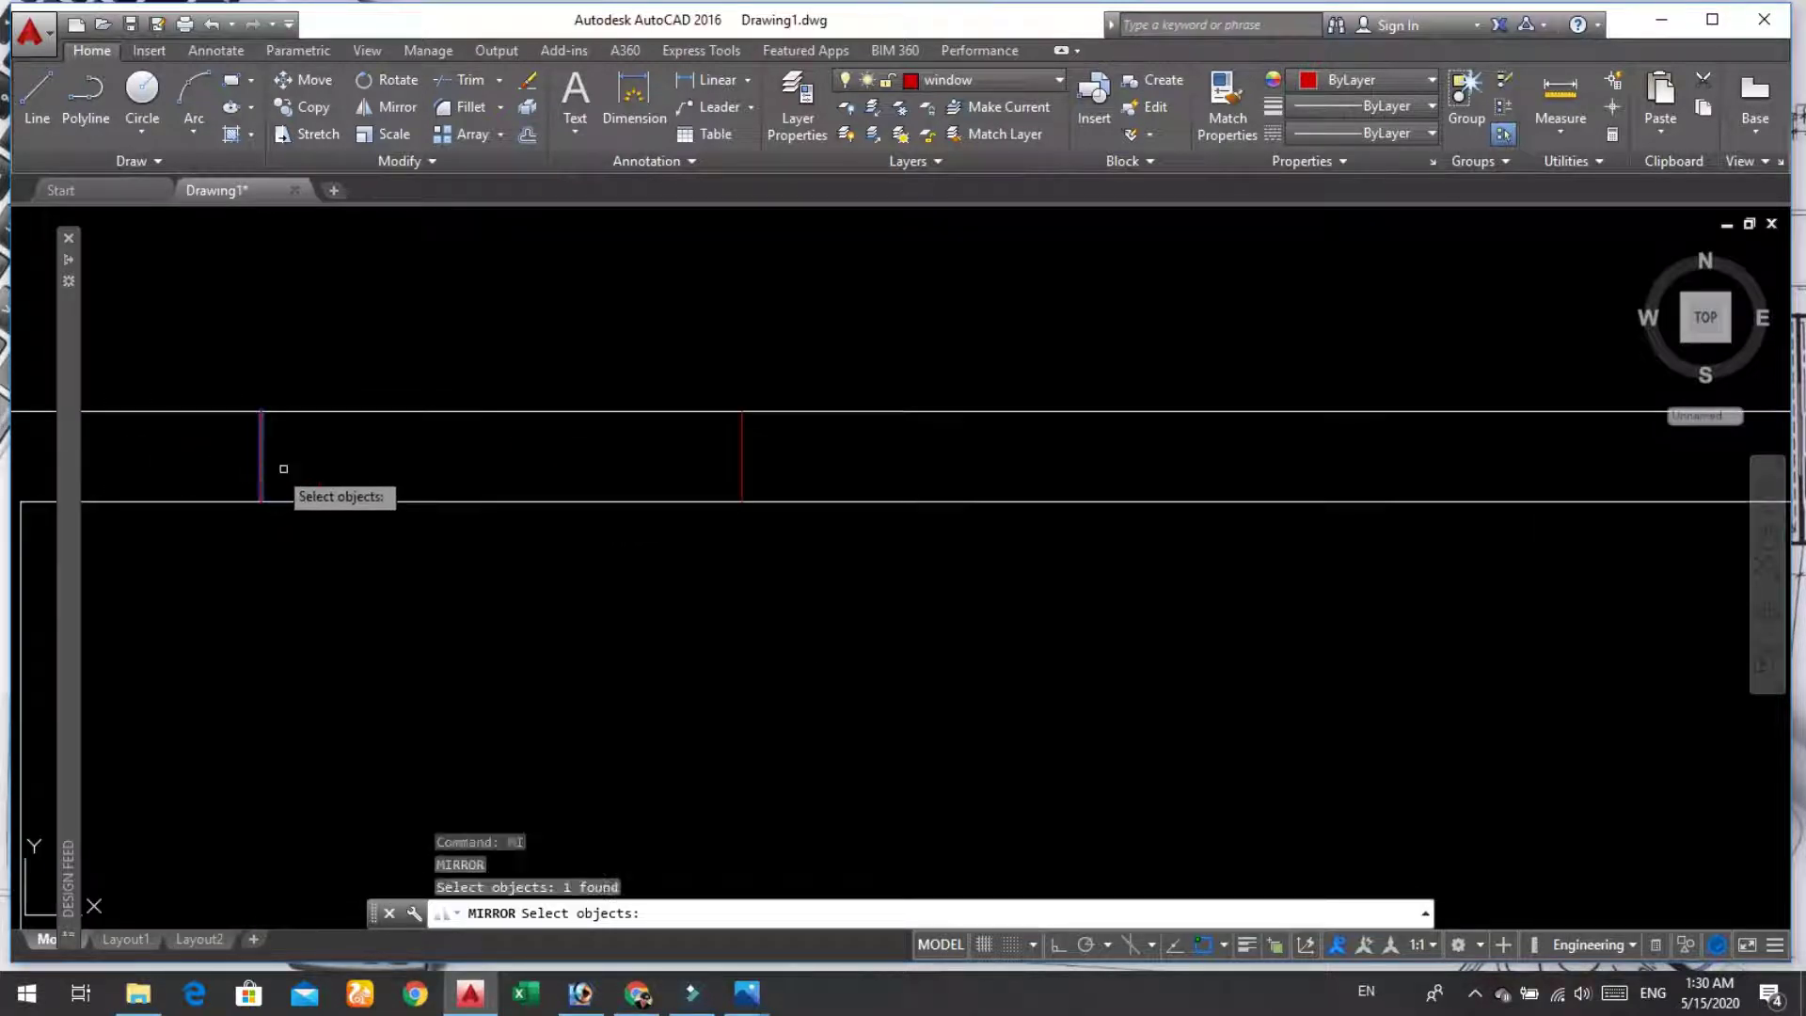
{"action": "left_click", "coordinate": [742, 466]}
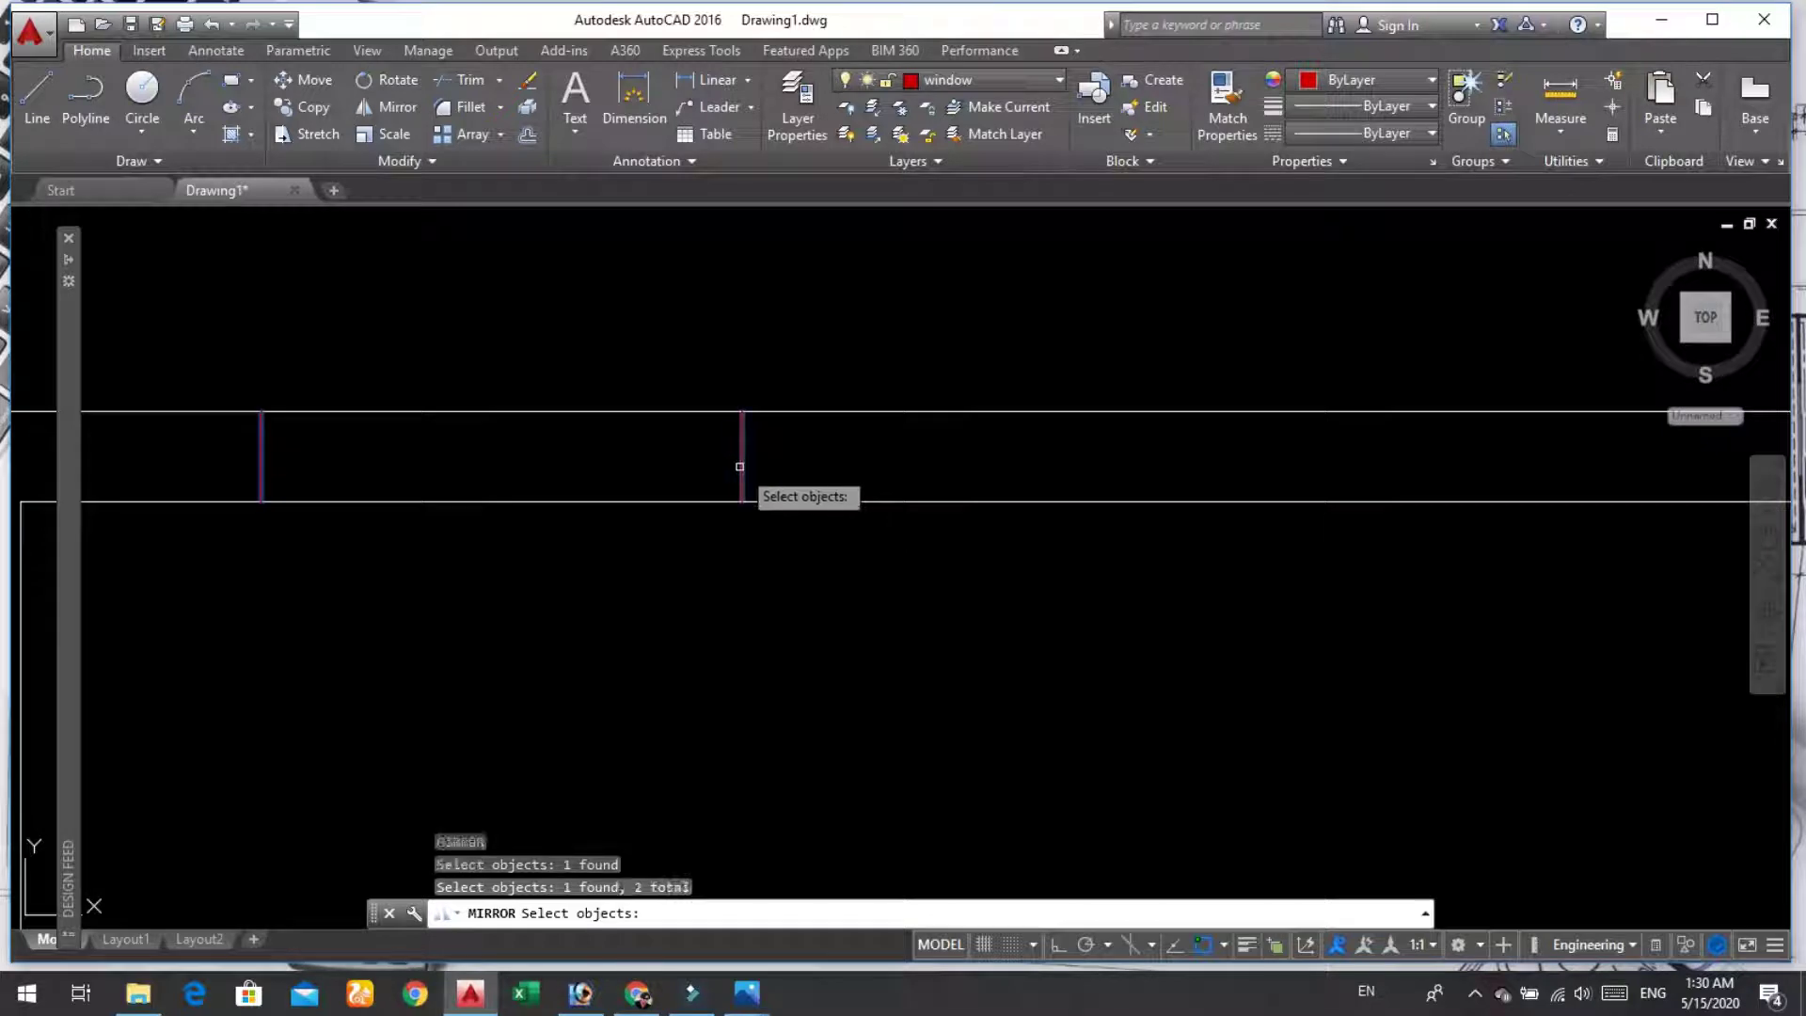
{"action": "key", "text": "Return"}
{"action": "scroll", "coordinate": [941, 522], "scroll_direction": "down", "scroll_amount": 5}
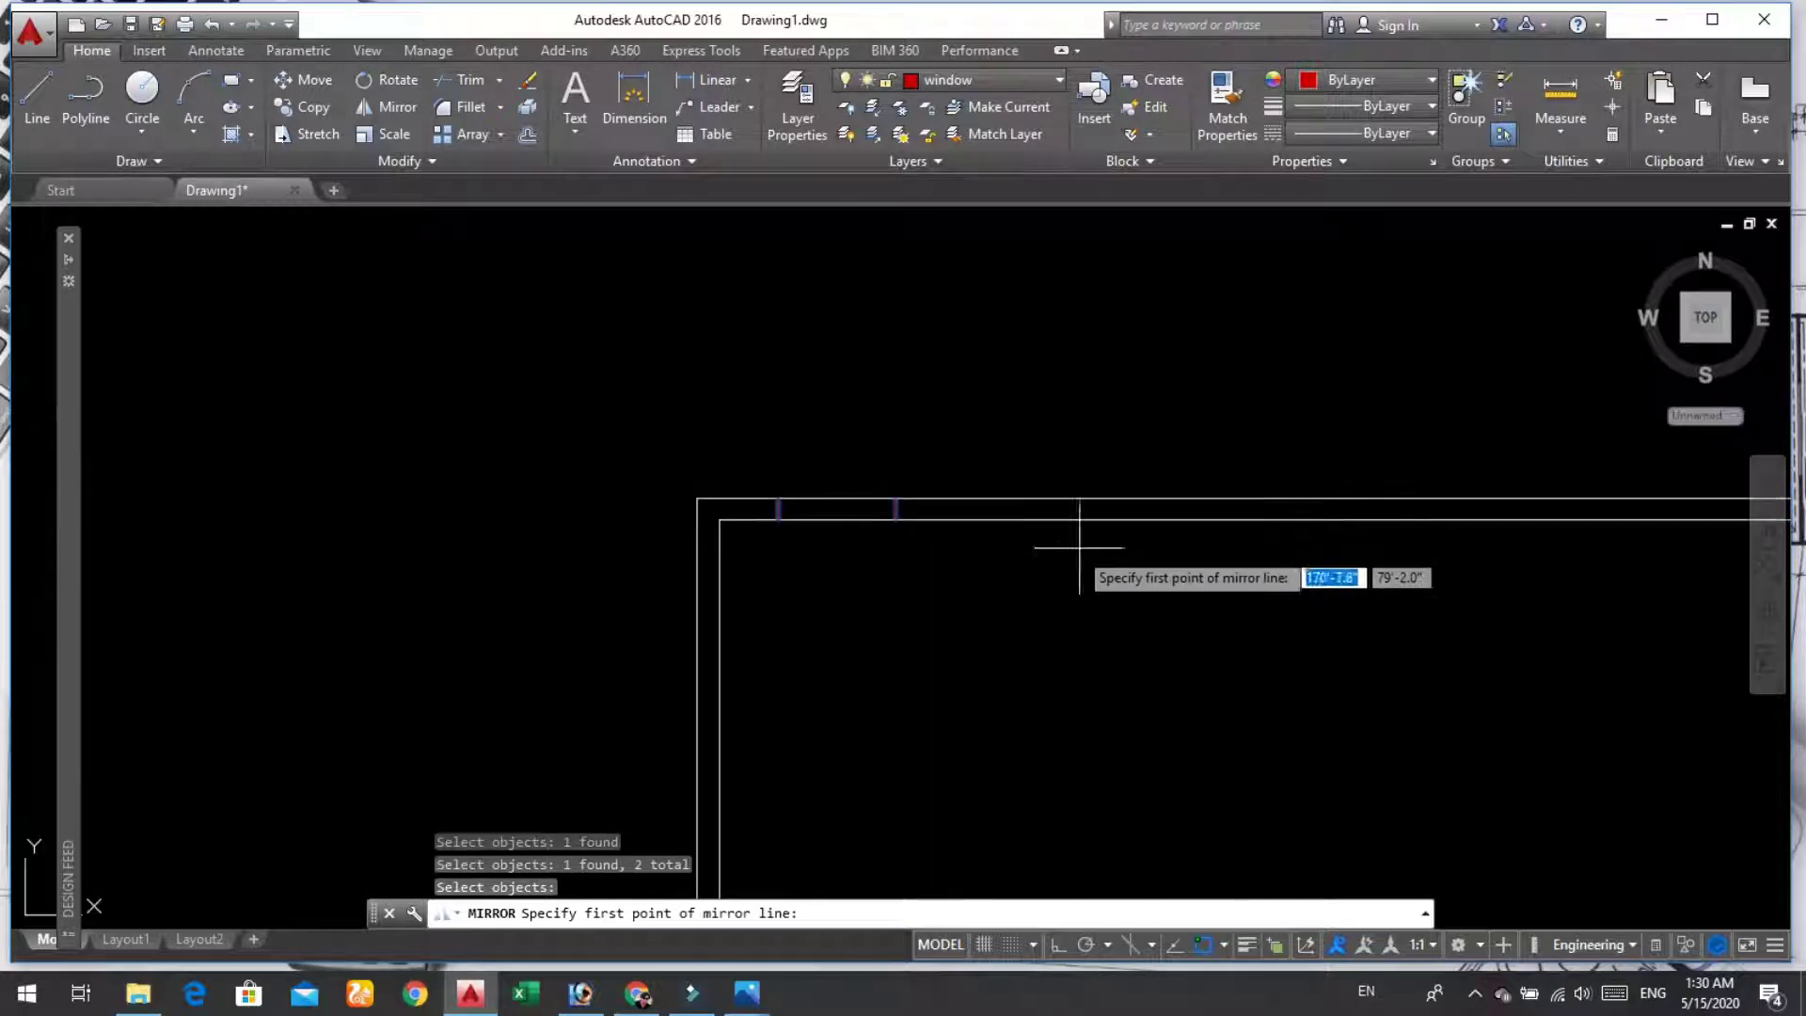
{"action": "scroll", "coordinate": [1176, 541], "scroll_direction": "down", "scroll_amount": 2}
{"action": "scroll", "coordinate": [1273, 544], "scroll_direction": "up", "scroll_amount": 3}
{"action": "scroll", "coordinate": [1298, 508], "scroll_direction": "up", "scroll_amount": 2}
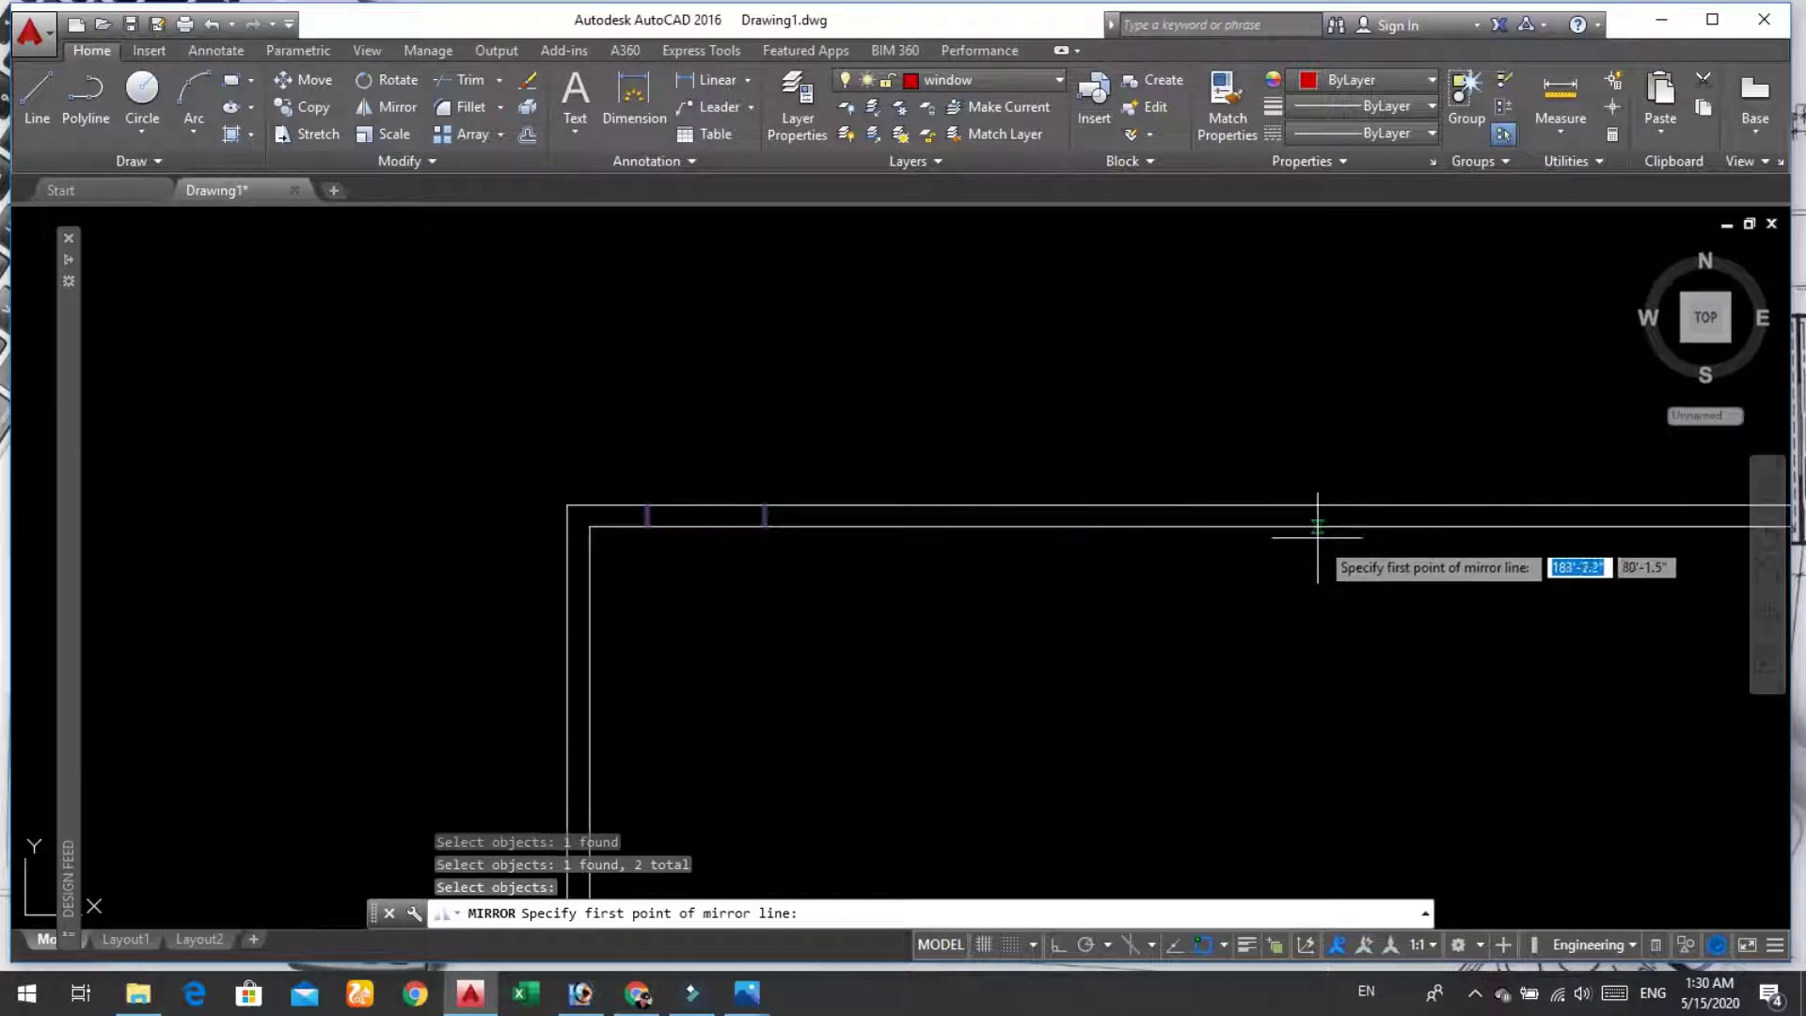
Step: Mirror them about a vertical axis through the top wall's midpoint, keeping the originals
{"action": "left_click", "coordinate": [1298, 507]}
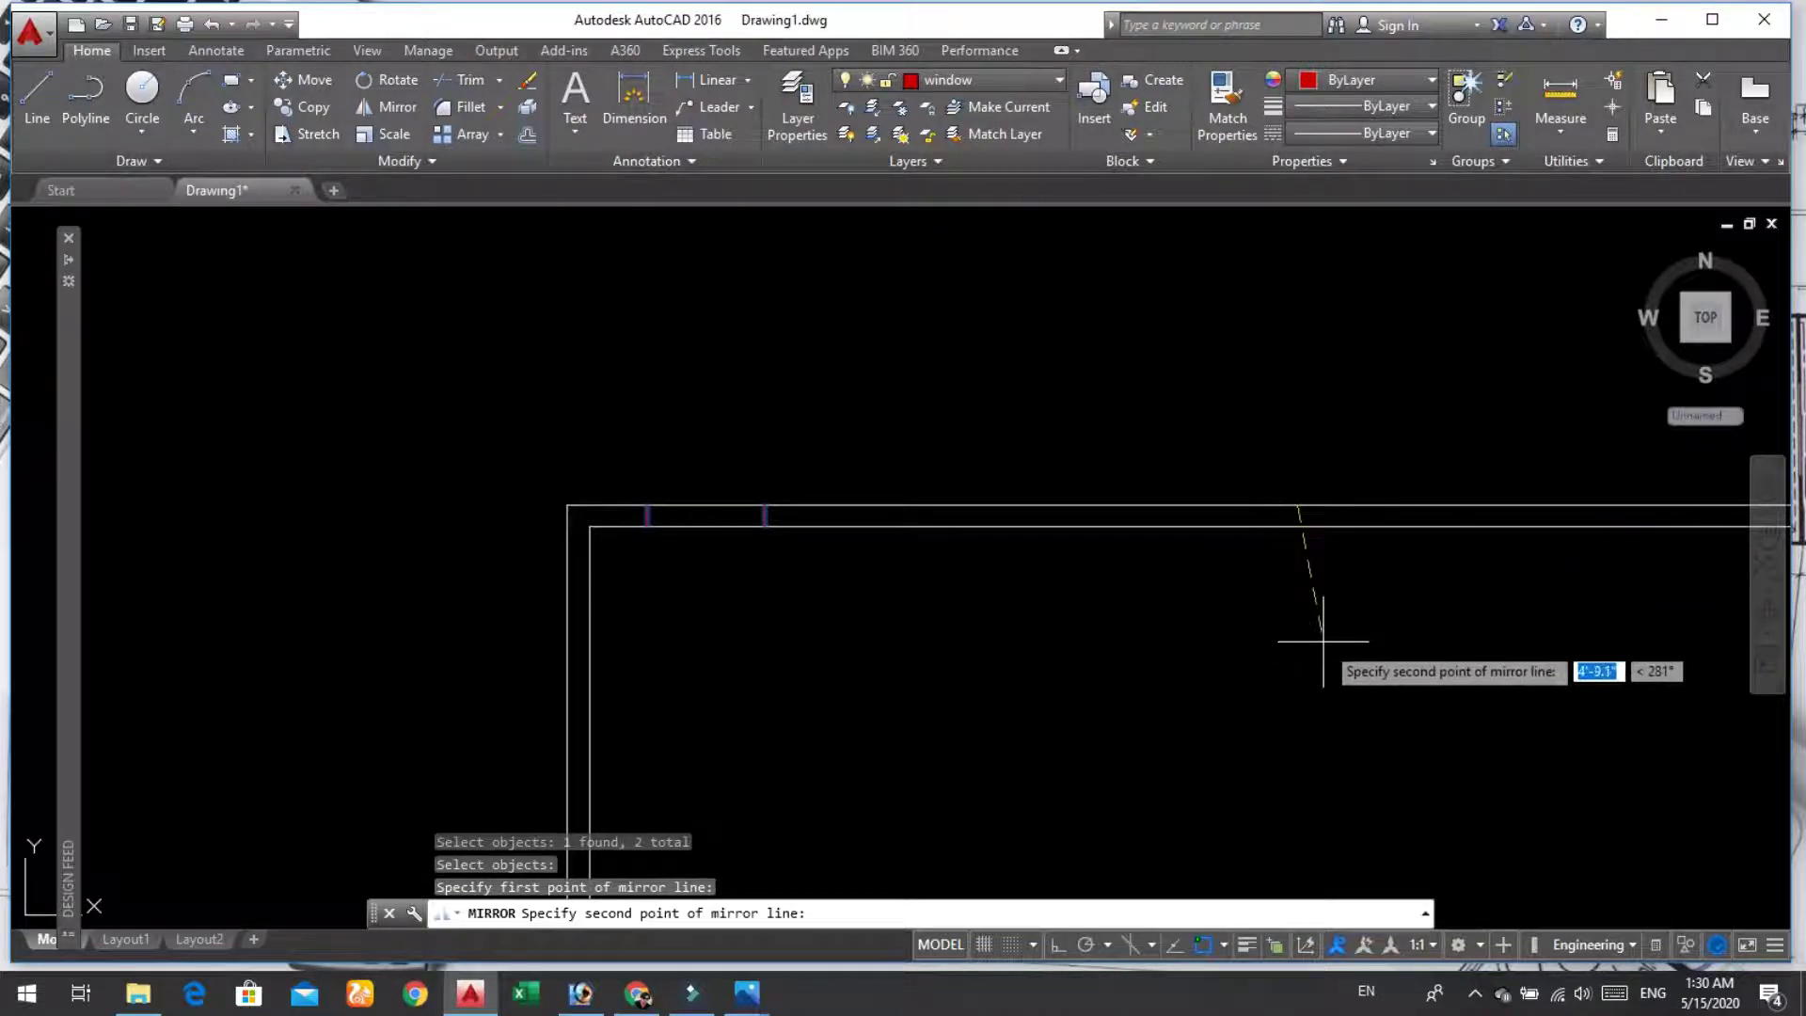
{"action": "key", "text": "F8"}
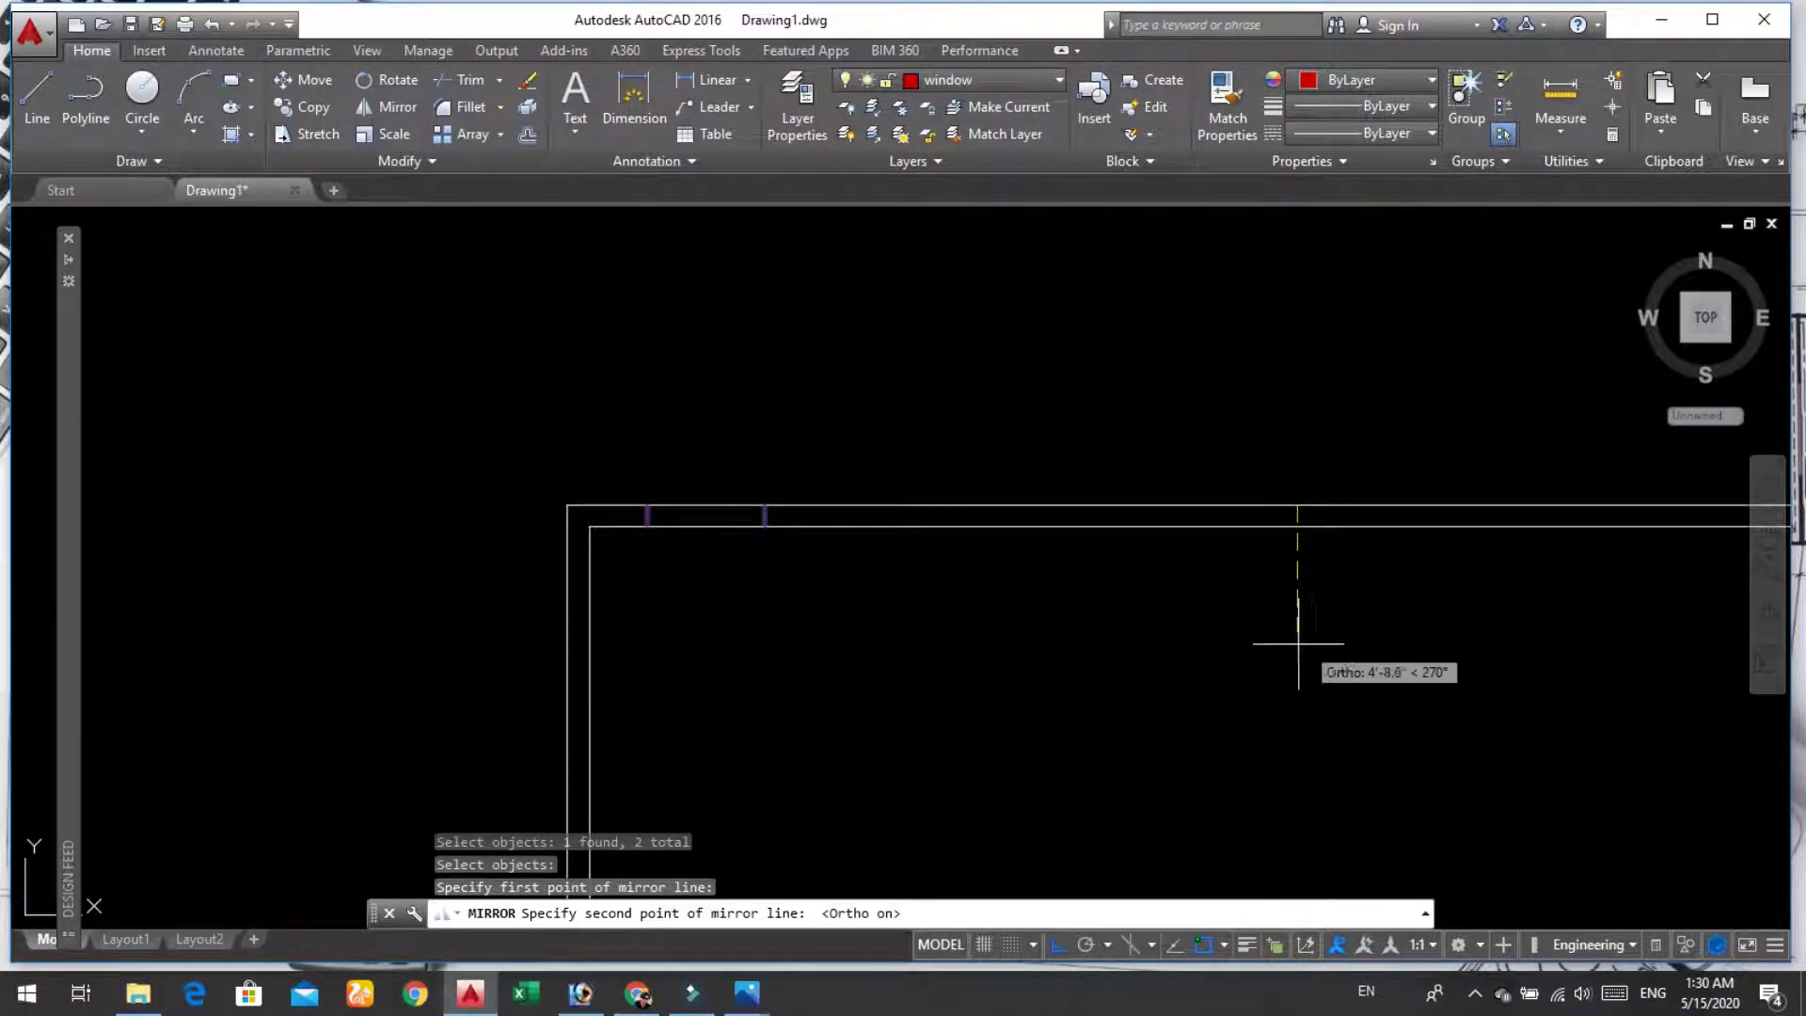
{"action": "left_click", "coordinate": [1296, 634]}
{"action": "scroll", "coordinate": [1298, 641], "scroll_direction": "down", "scroll_amount": 5}
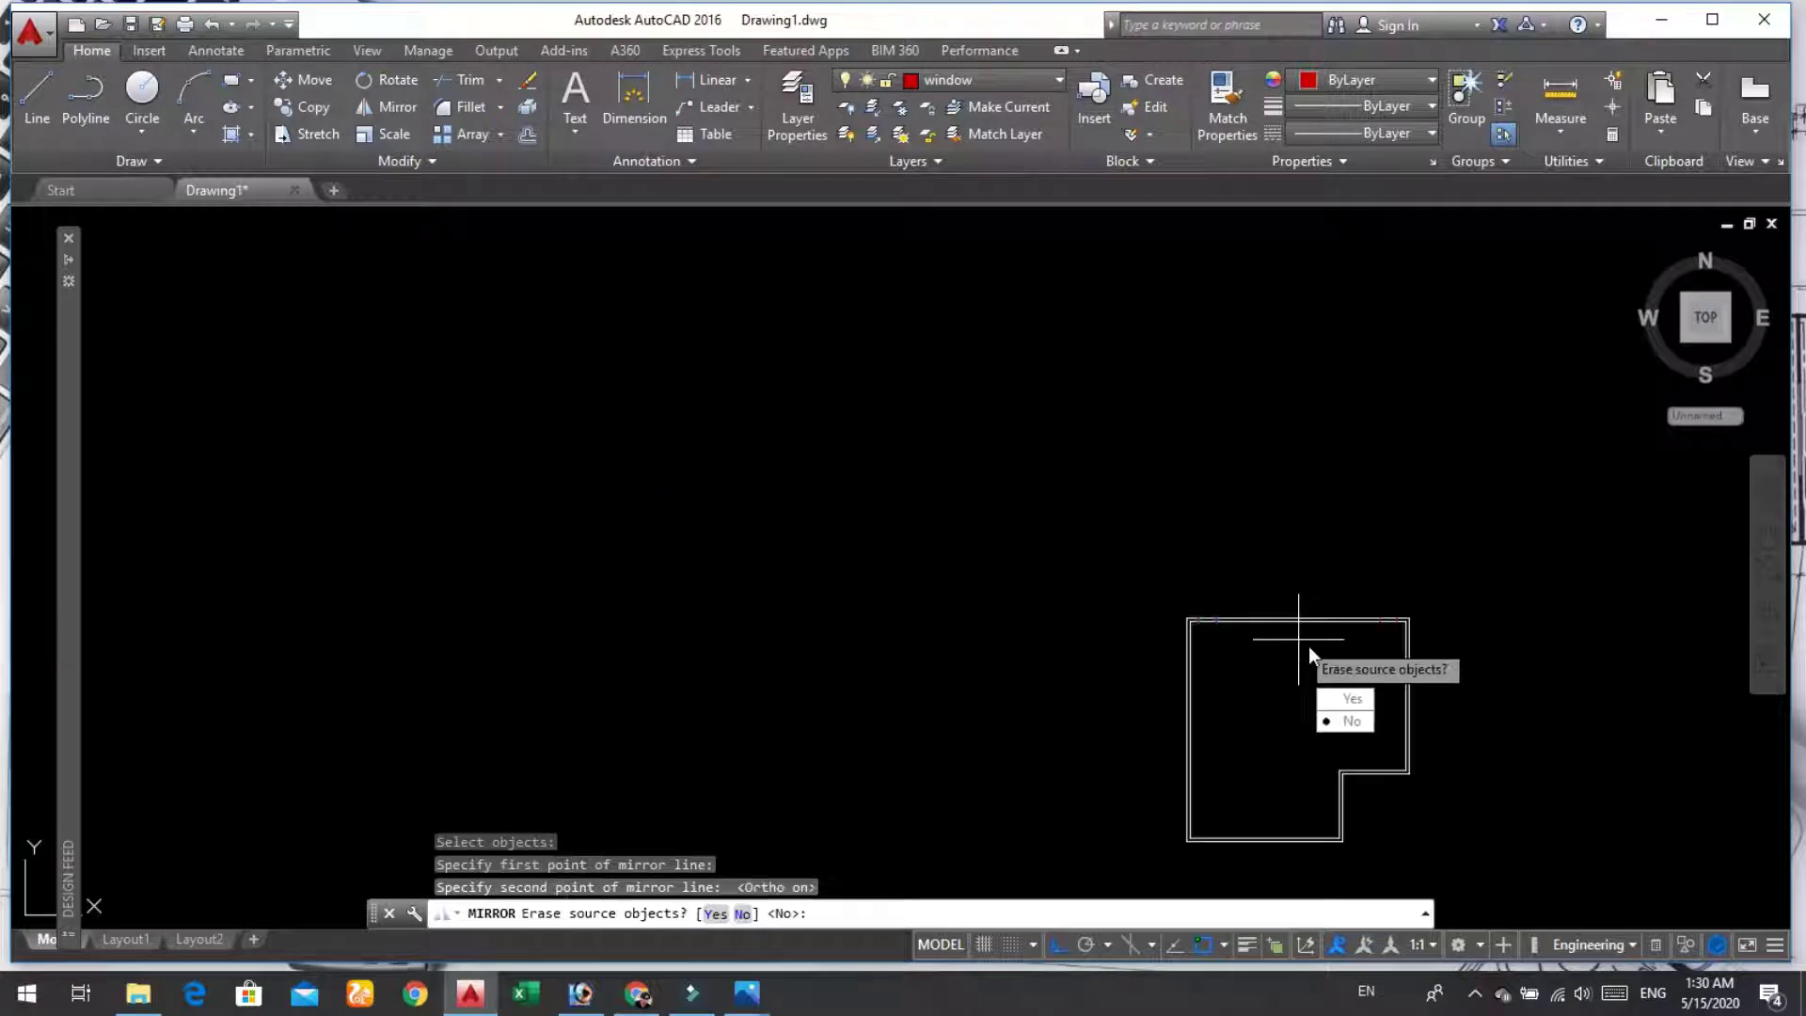
{"action": "key", "text": "Return"}
{"action": "scroll", "coordinate": [1411, 631], "scroll_direction": "up", "scroll_amount": 5}
{"action": "scroll", "coordinate": [1336, 564], "scroll_direction": "up", "scroll_amount": 3}
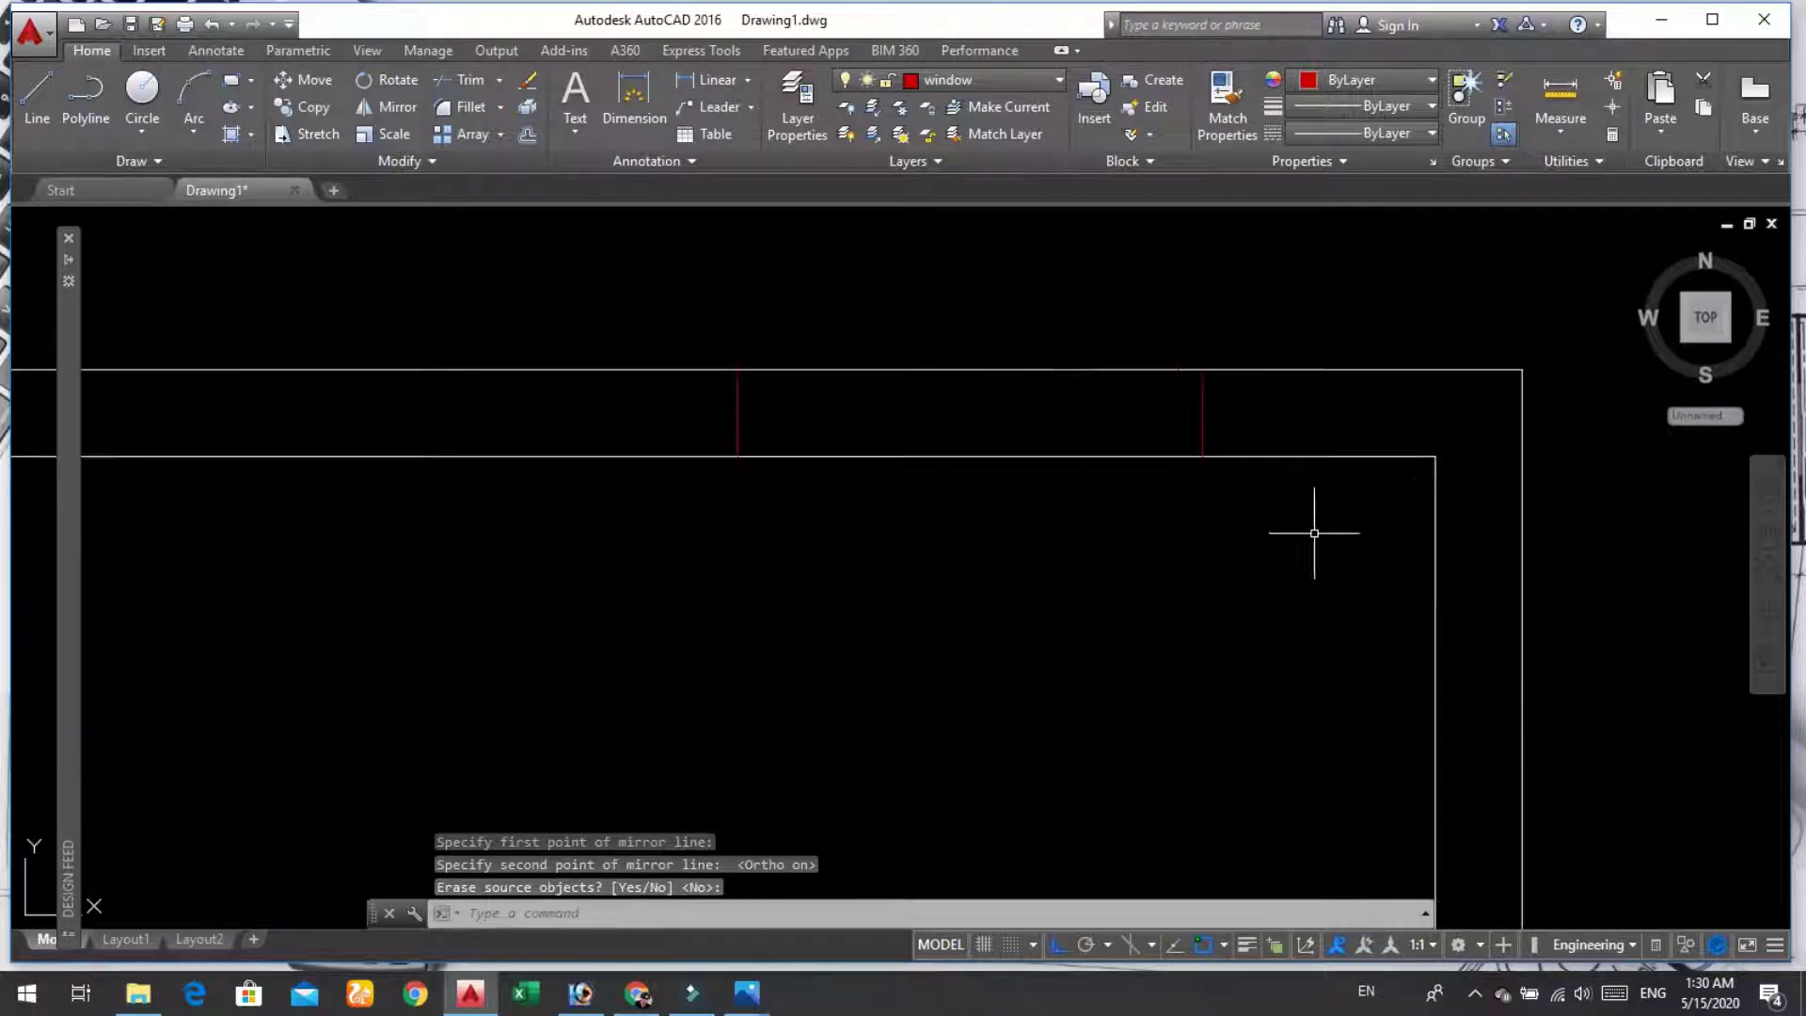
{"action": "scroll", "coordinate": [715, 442], "scroll_direction": "down", "scroll_amount": 3}
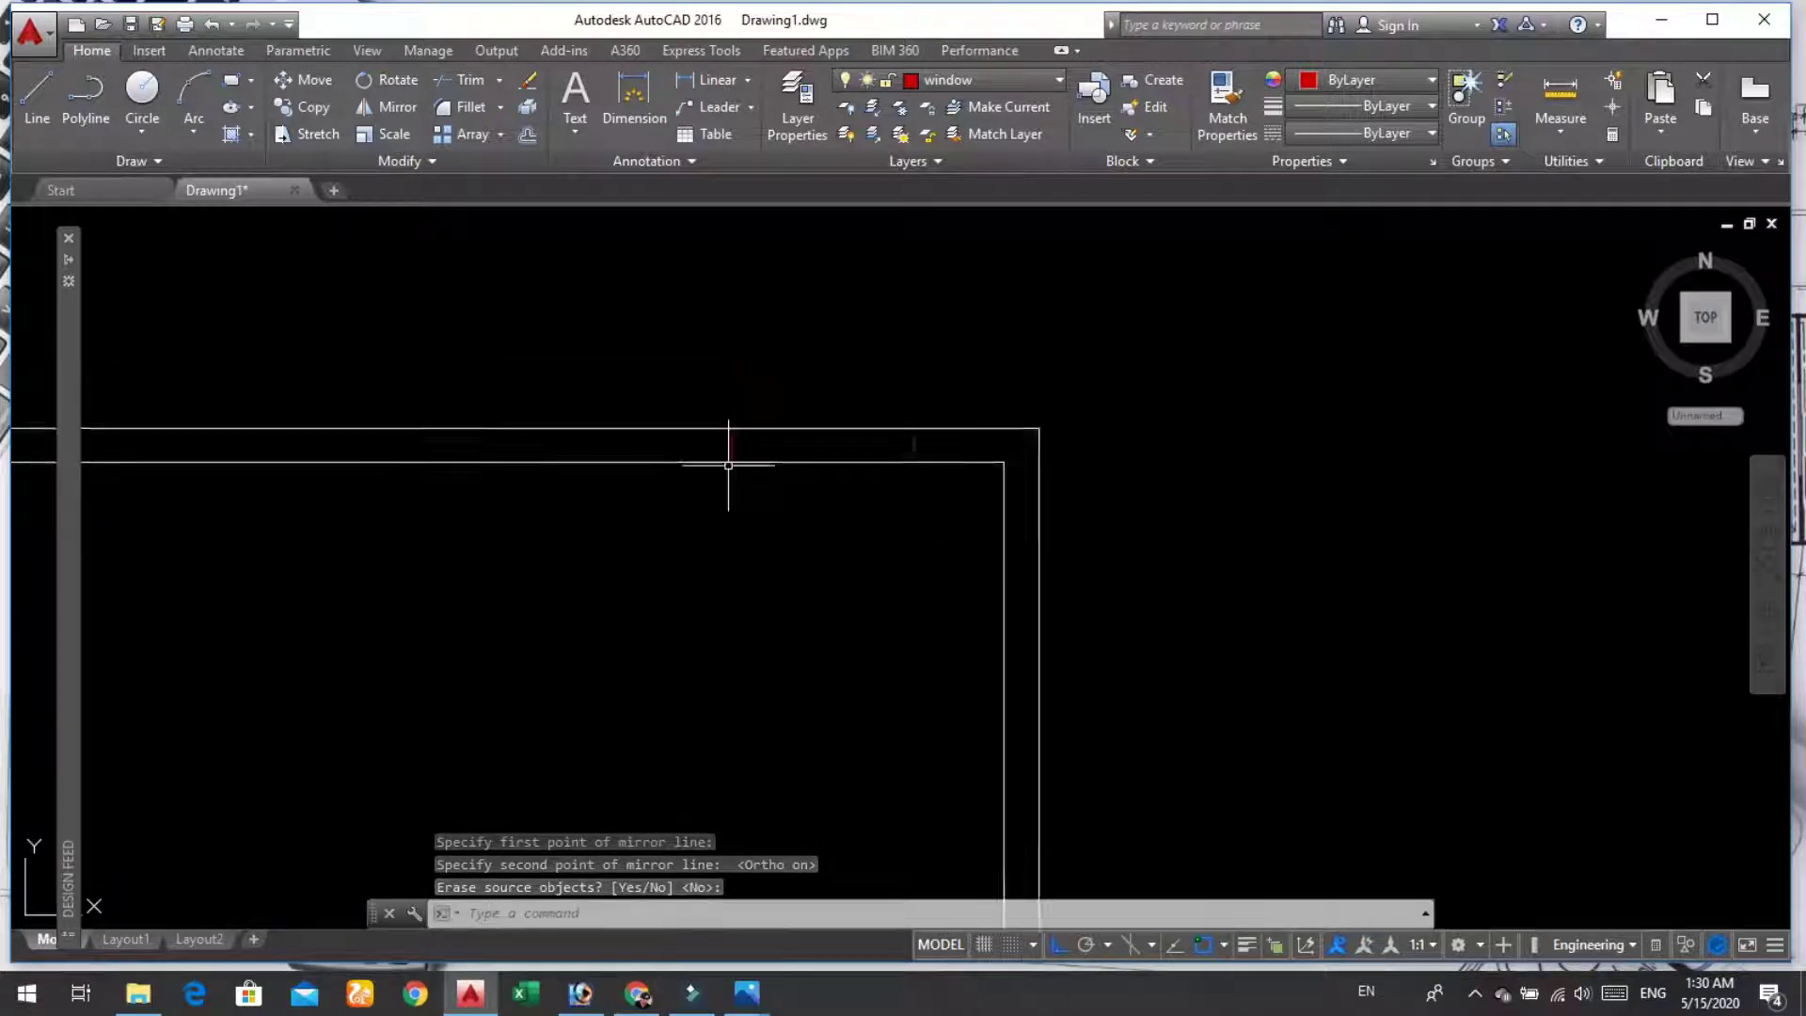
{"action": "scroll", "coordinate": [738, 472], "scroll_direction": "down", "scroll_amount": 2}
{"action": "scroll", "coordinate": [738, 471], "scroll_direction": "down", "scroll_amount": 2}
{"action": "scroll", "coordinate": [445, 465], "scroll_direction": "up", "scroll_amount": 5}
{"action": "scroll", "coordinate": [1323, 492], "scroll_direction": "down", "scroll_amount": 4}
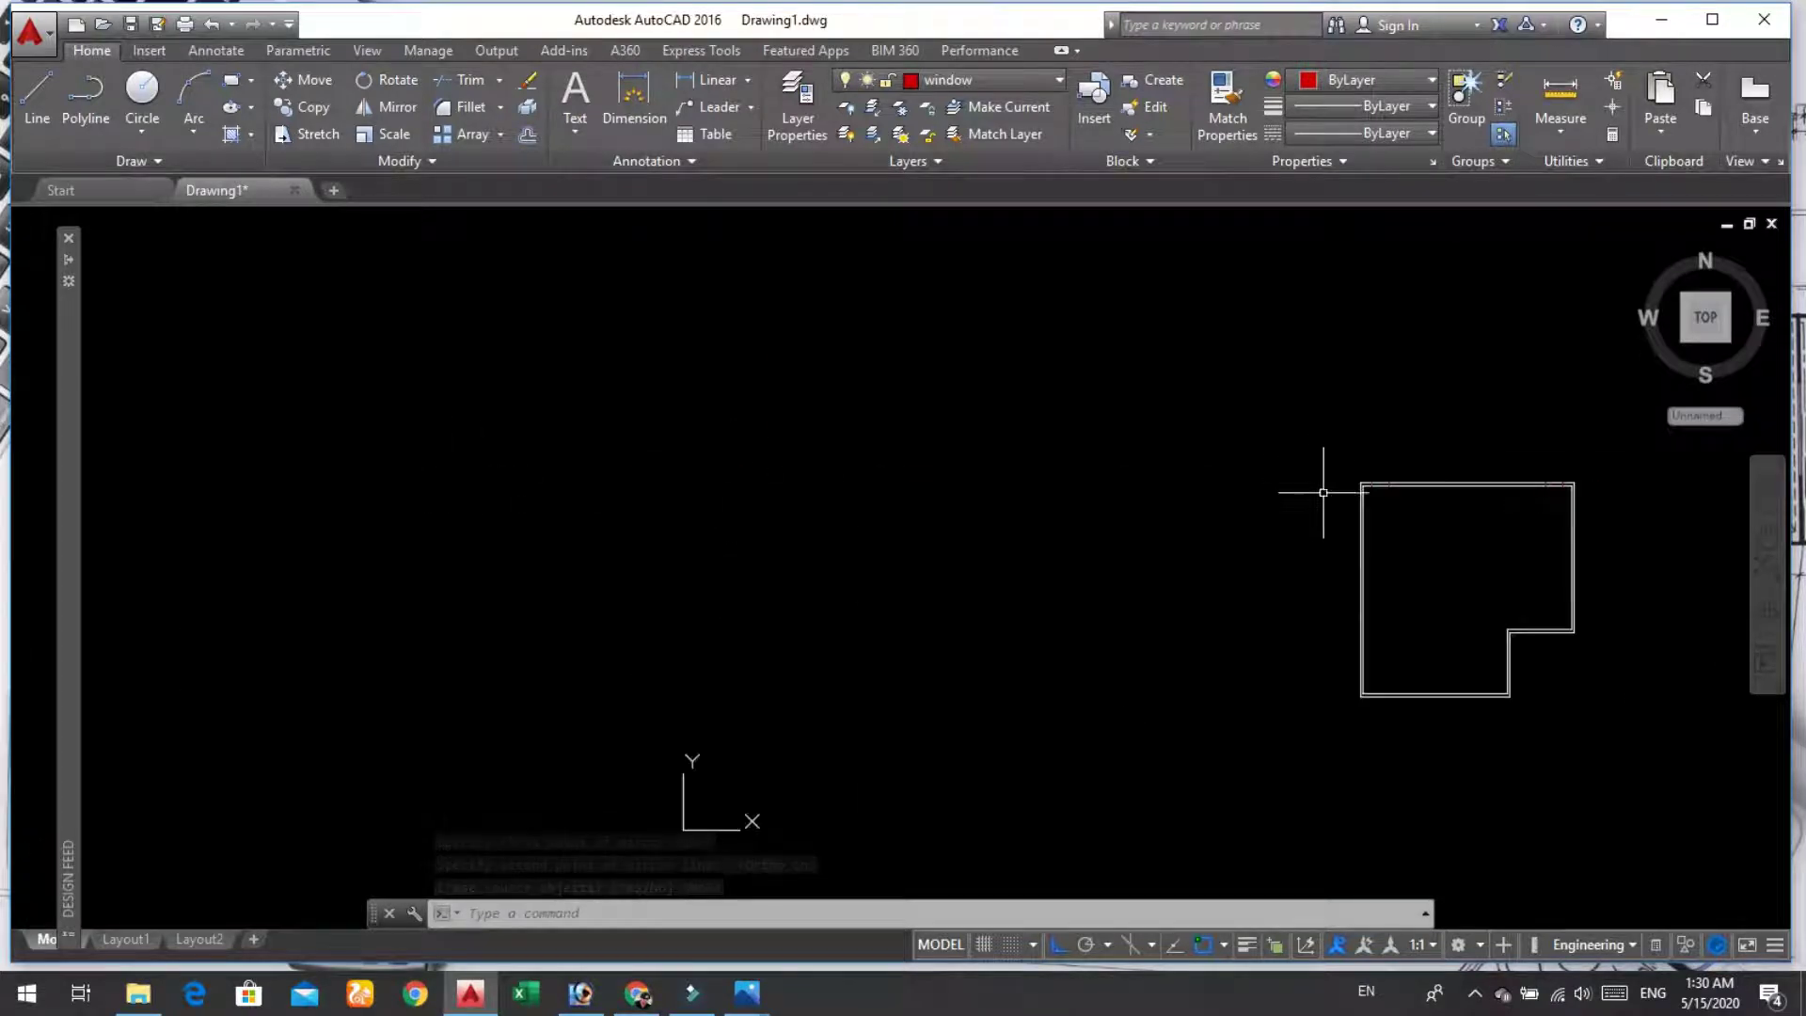
{"action": "scroll", "coordinate": [1496, 490], "scroll_direction": "up", "scroll_amount": 5}
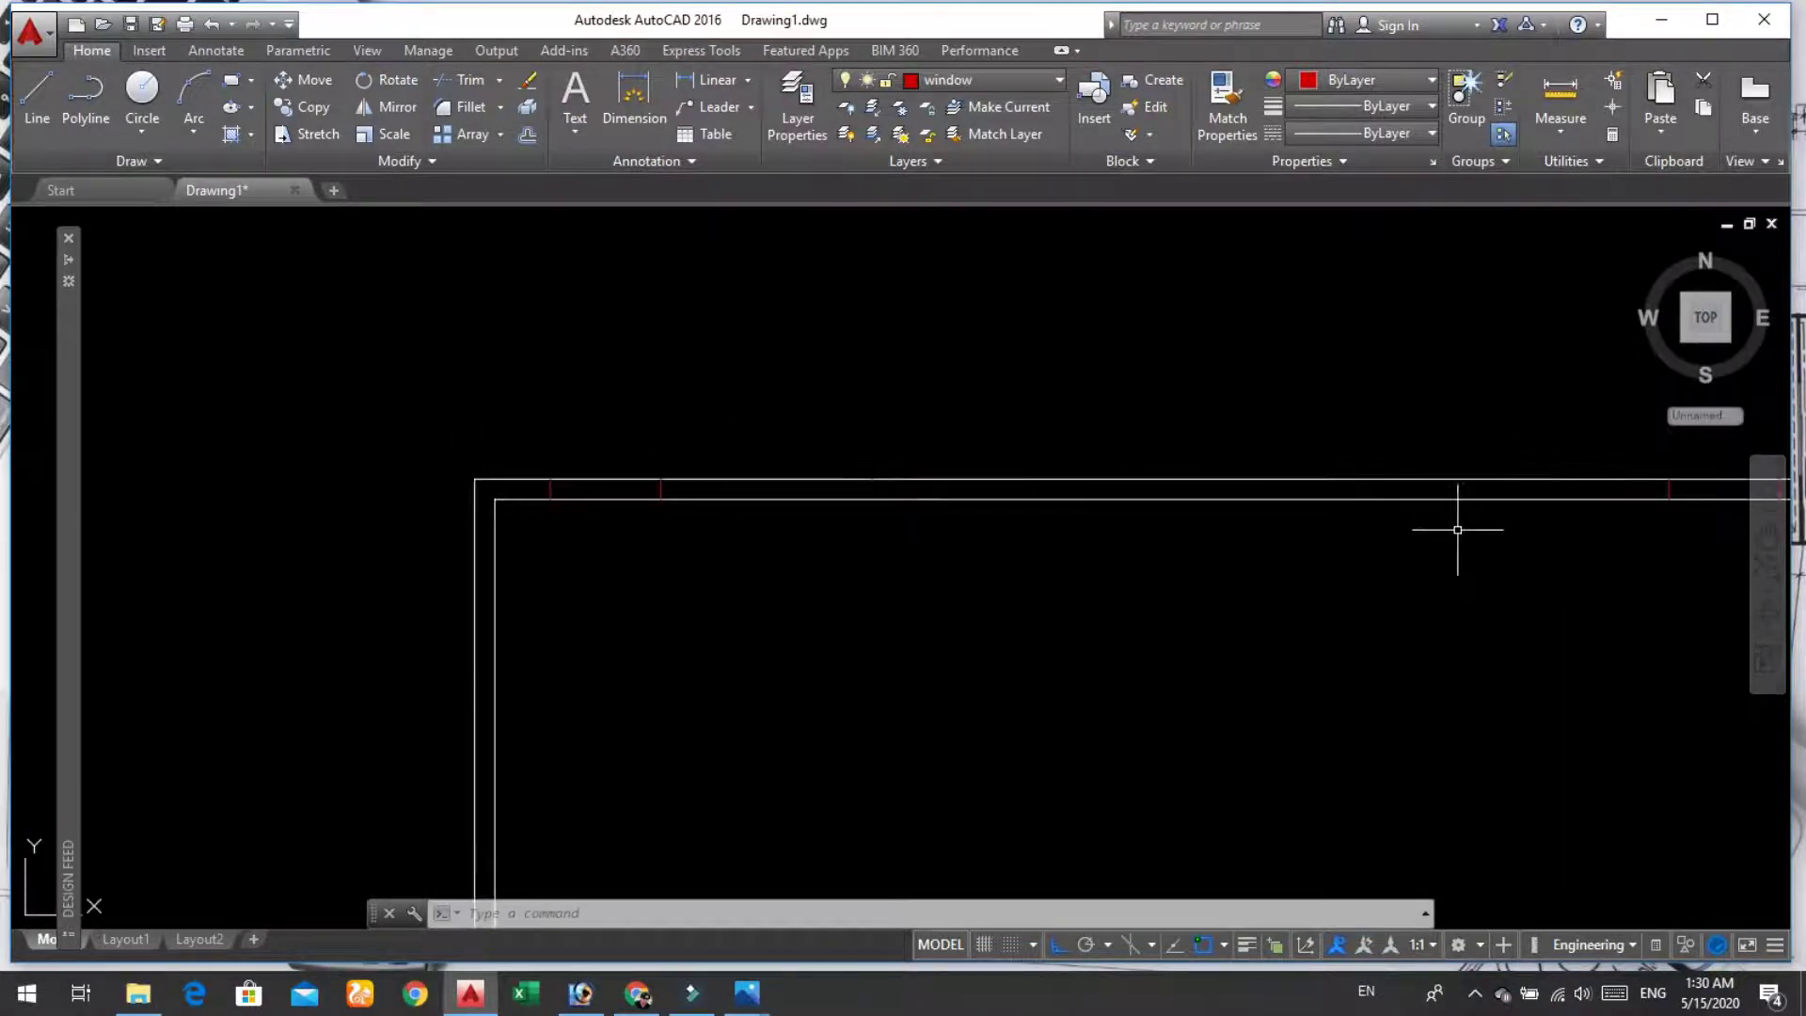
{"action": "scroll", "coordinate": [1458, 530], "scroll_direction": "up", "scroll_amount": 1}
{"action": "scroll", "coordinate": [1457, 530], "scroll_direction": "down", "scroll_amount": 3}
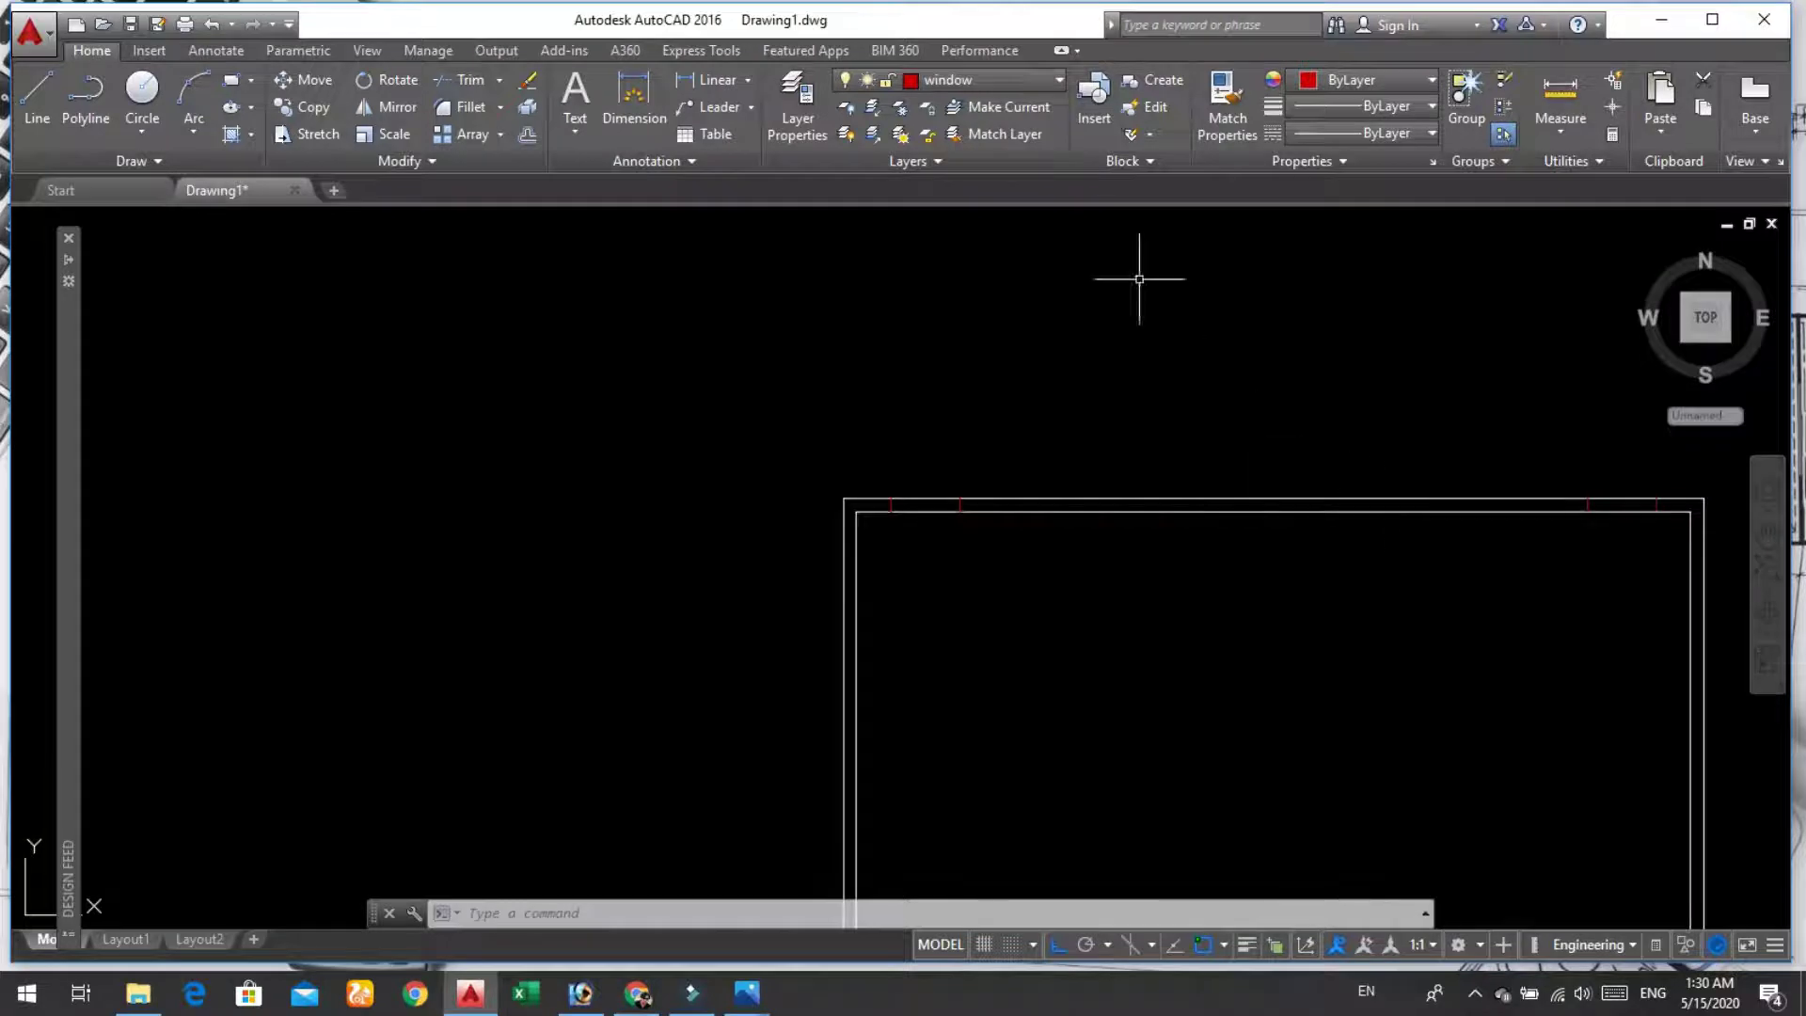
Step: Make door the current layer
{"action": "left_click", "coordinate": [1052, 79]}
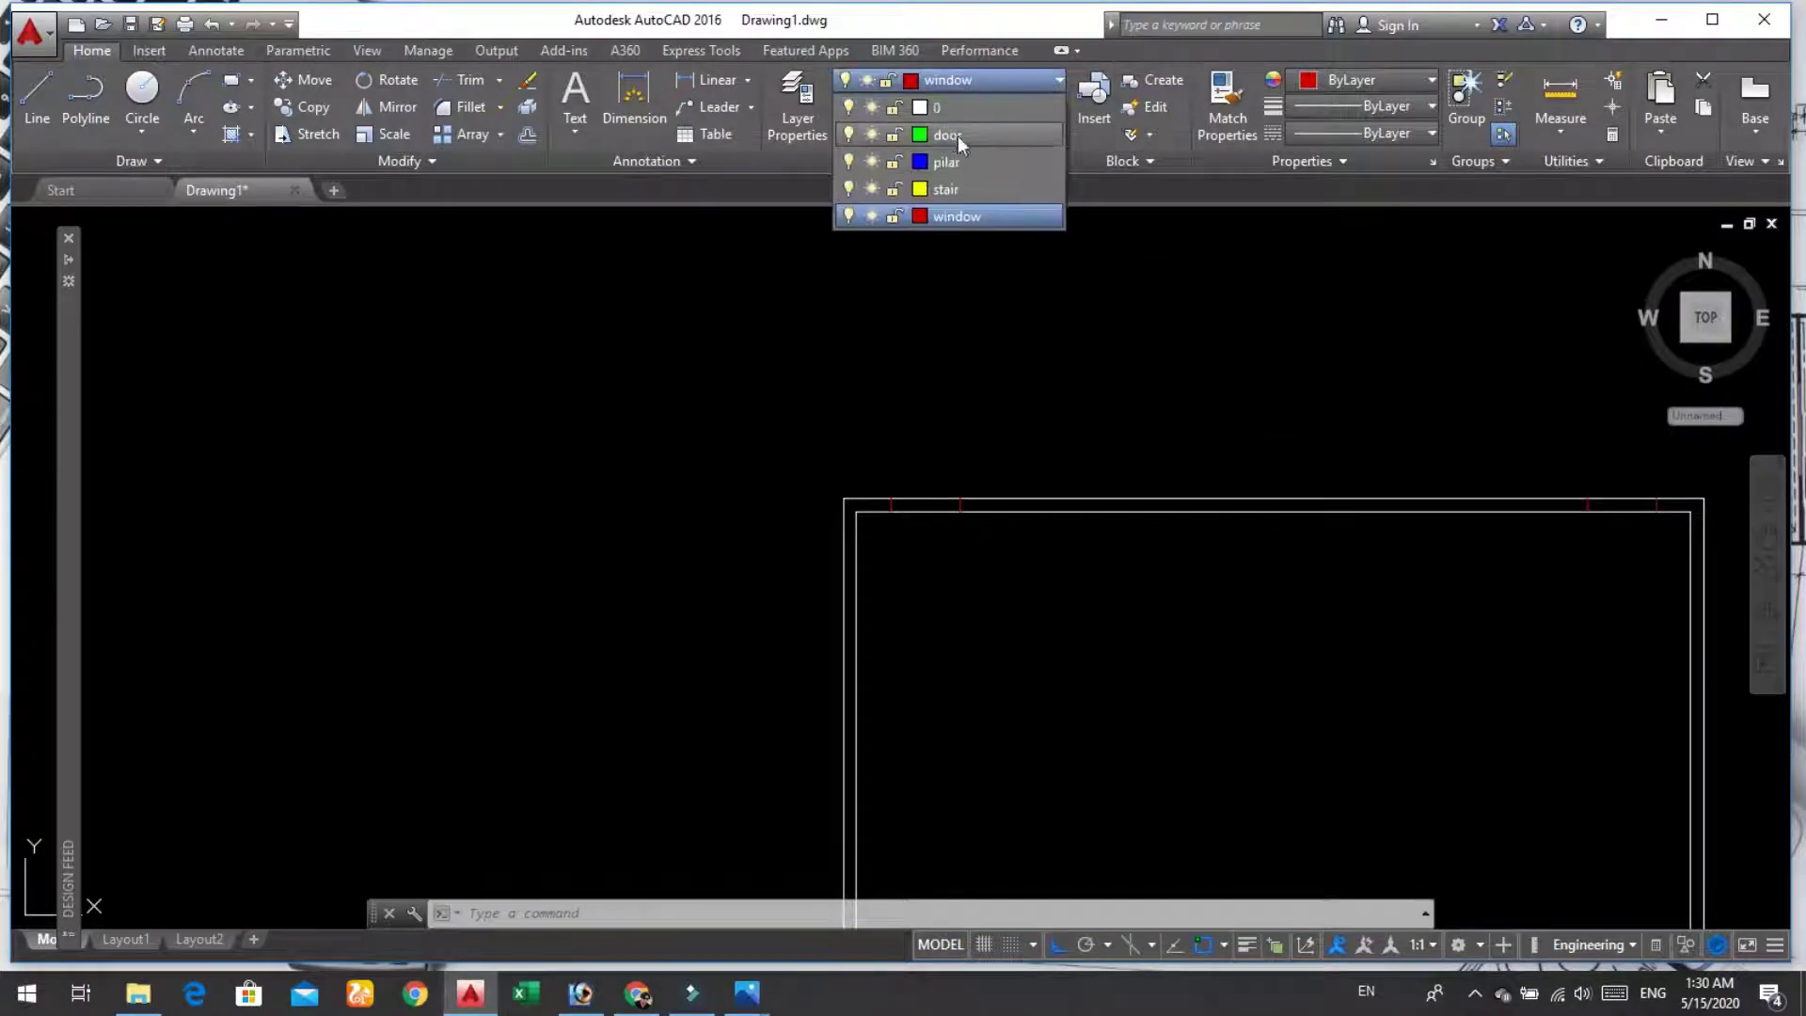
{"action": "left_click", "coordinate": [958, 136]}
{"action": "scroll", "coordinate": [1330, 503], "scroll_direction": "up", "scroll_amount": 2}
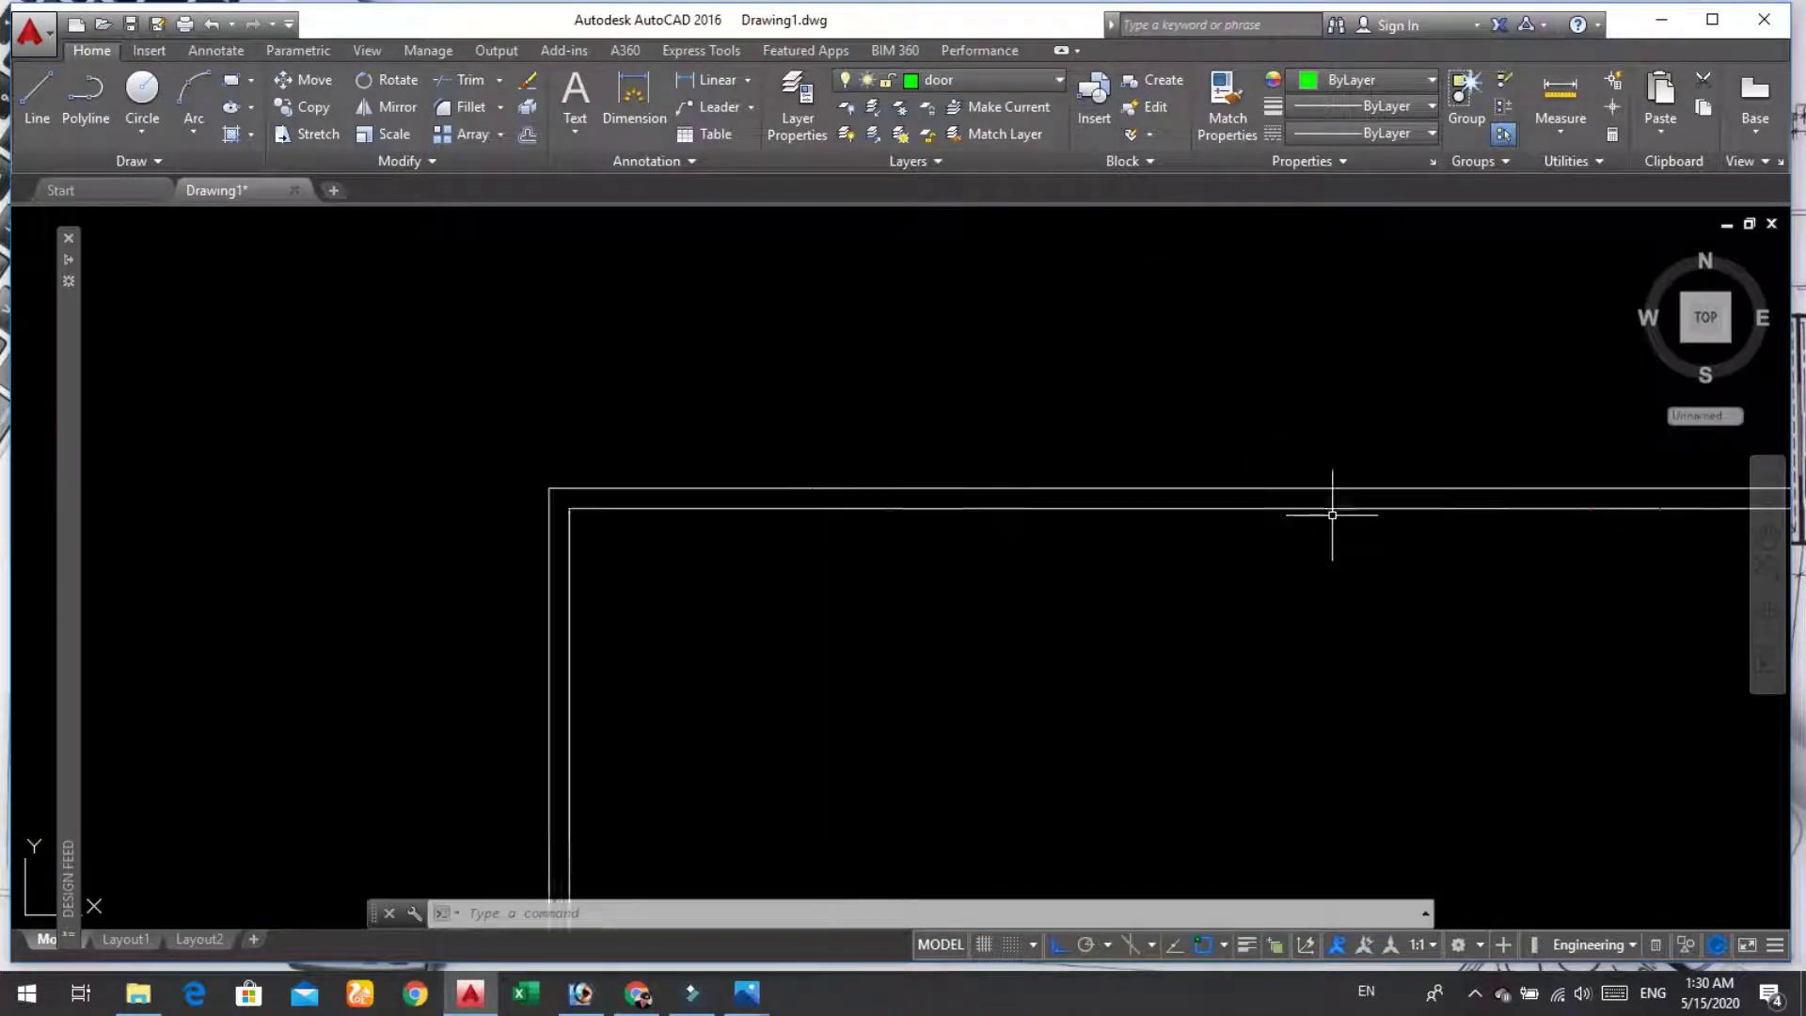
{"action": "scroll", "coordinate": [1092, 475], "scroll_direction": "up", "scroll_amount": 2}
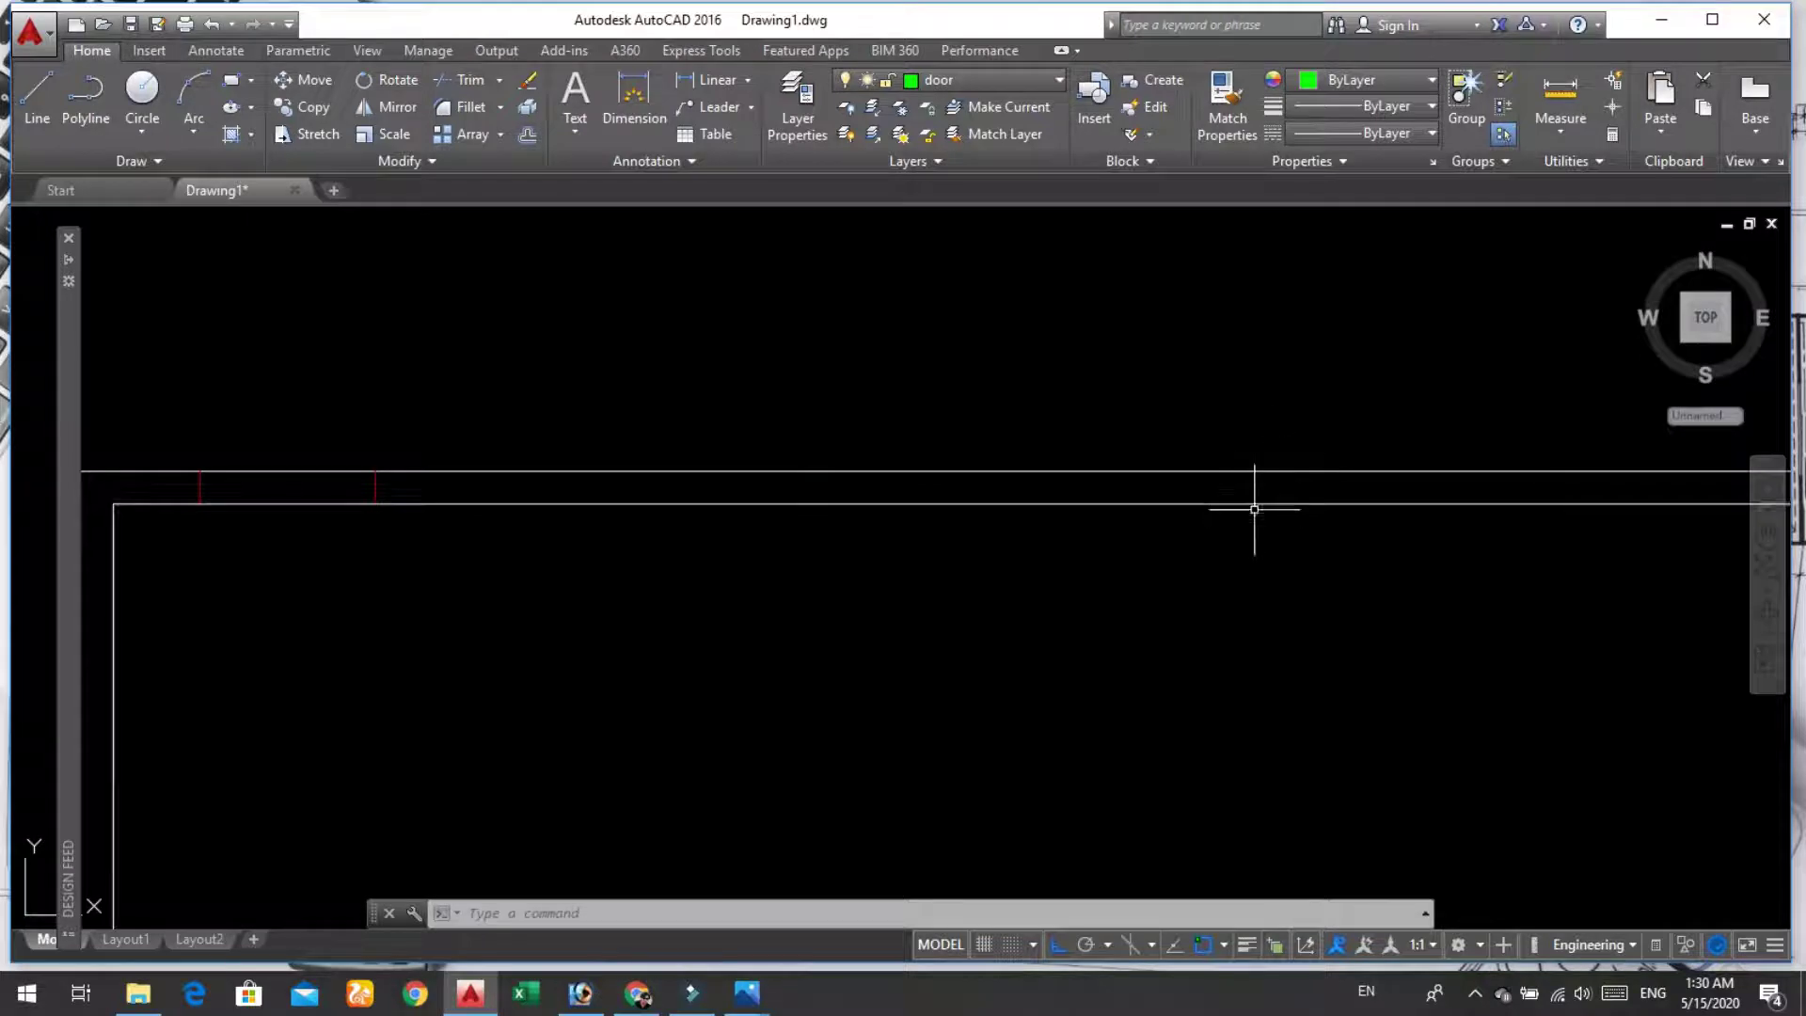
{"action": "scroll", "coordinate": [1263, 543], "scroll_direction": "down", "scroll_amount": 2}
{"action": "scroll", "coordinate": [1261, 536], "scroll_direction": "down", "scroll_amount": 2}
{"action": "type", "text": "LINE"}
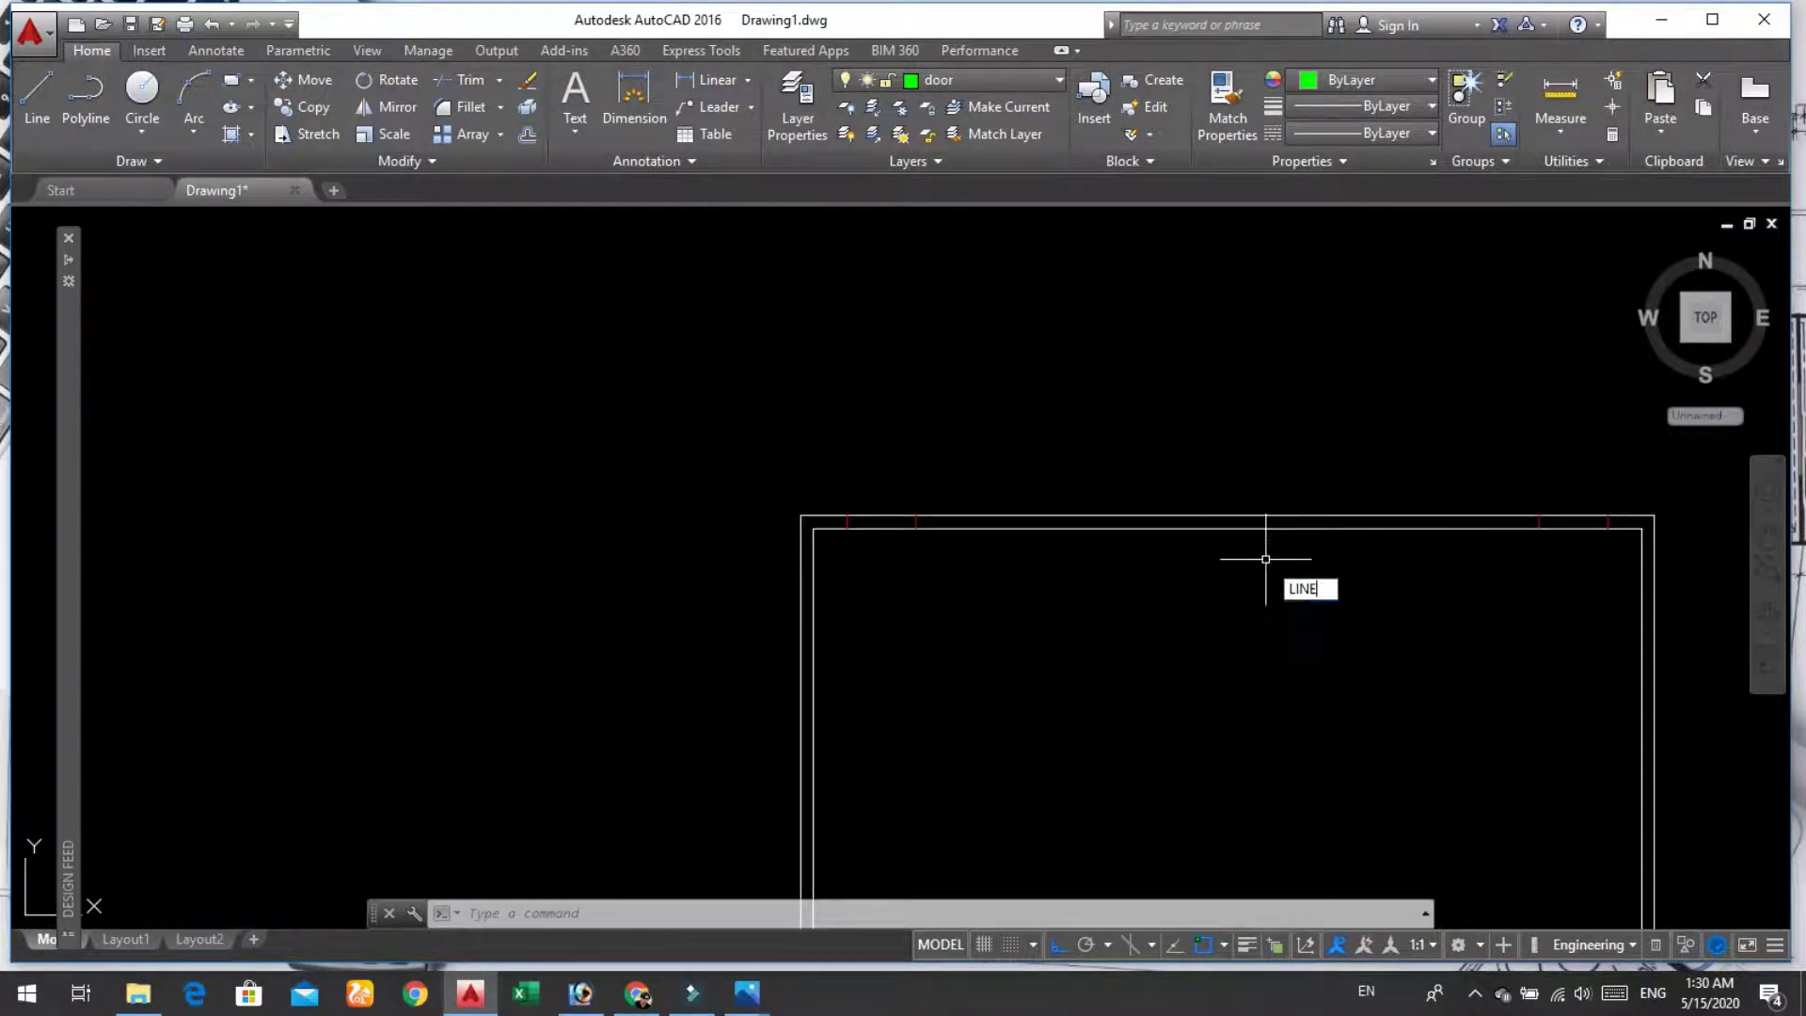
Step: Draw a guide line from the top wall's midpoint to the inner wall line
{"action": "key", "text": "Return"}
{"action": "scroll", "coordinate": [1270, 541], "scroll_direction": "up", "scroll_amount": 2}
{"action": "scroll", "coordinate": [1223, 508], "scroll_direction": "up", "scroll_amount": 2}
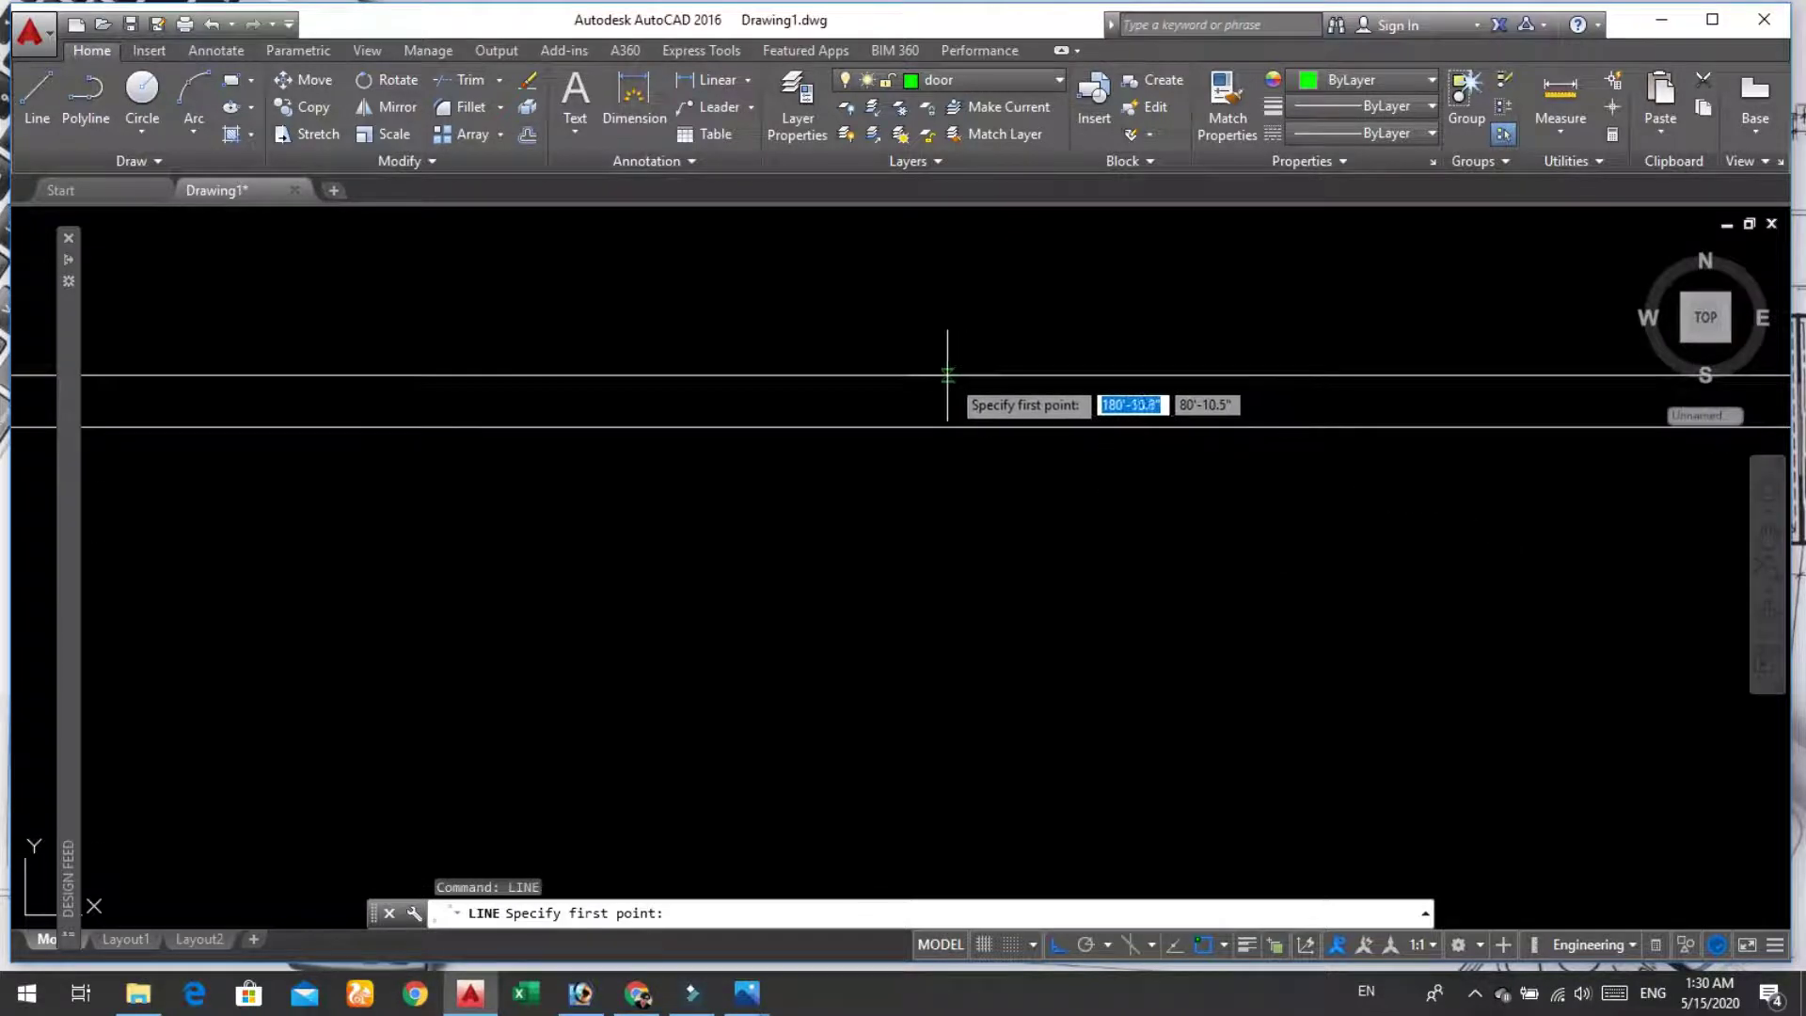
{"action": "scroll", "coordinate": [870, 386], "scroll_direction": "down", "scroll_amount": 2}
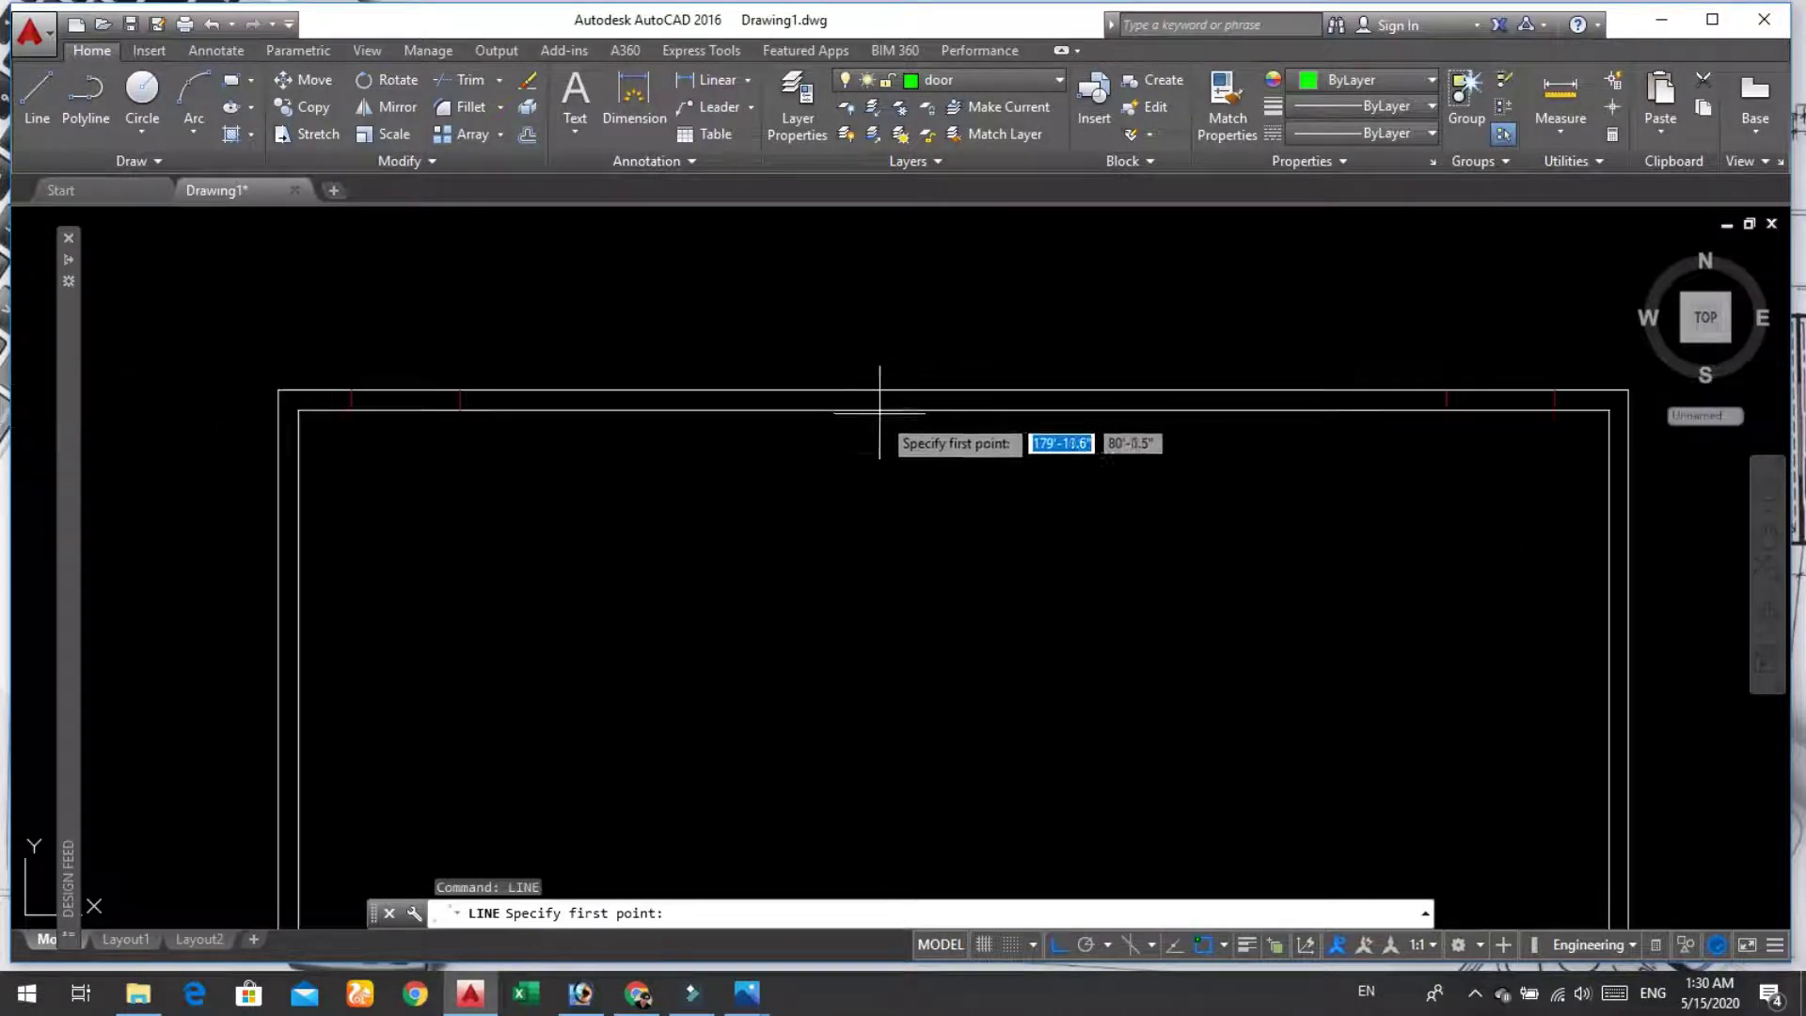
{"action": "scroll", "coordinate": [926, 442], "scroll_direction": "down", "scroll_amount": 2}
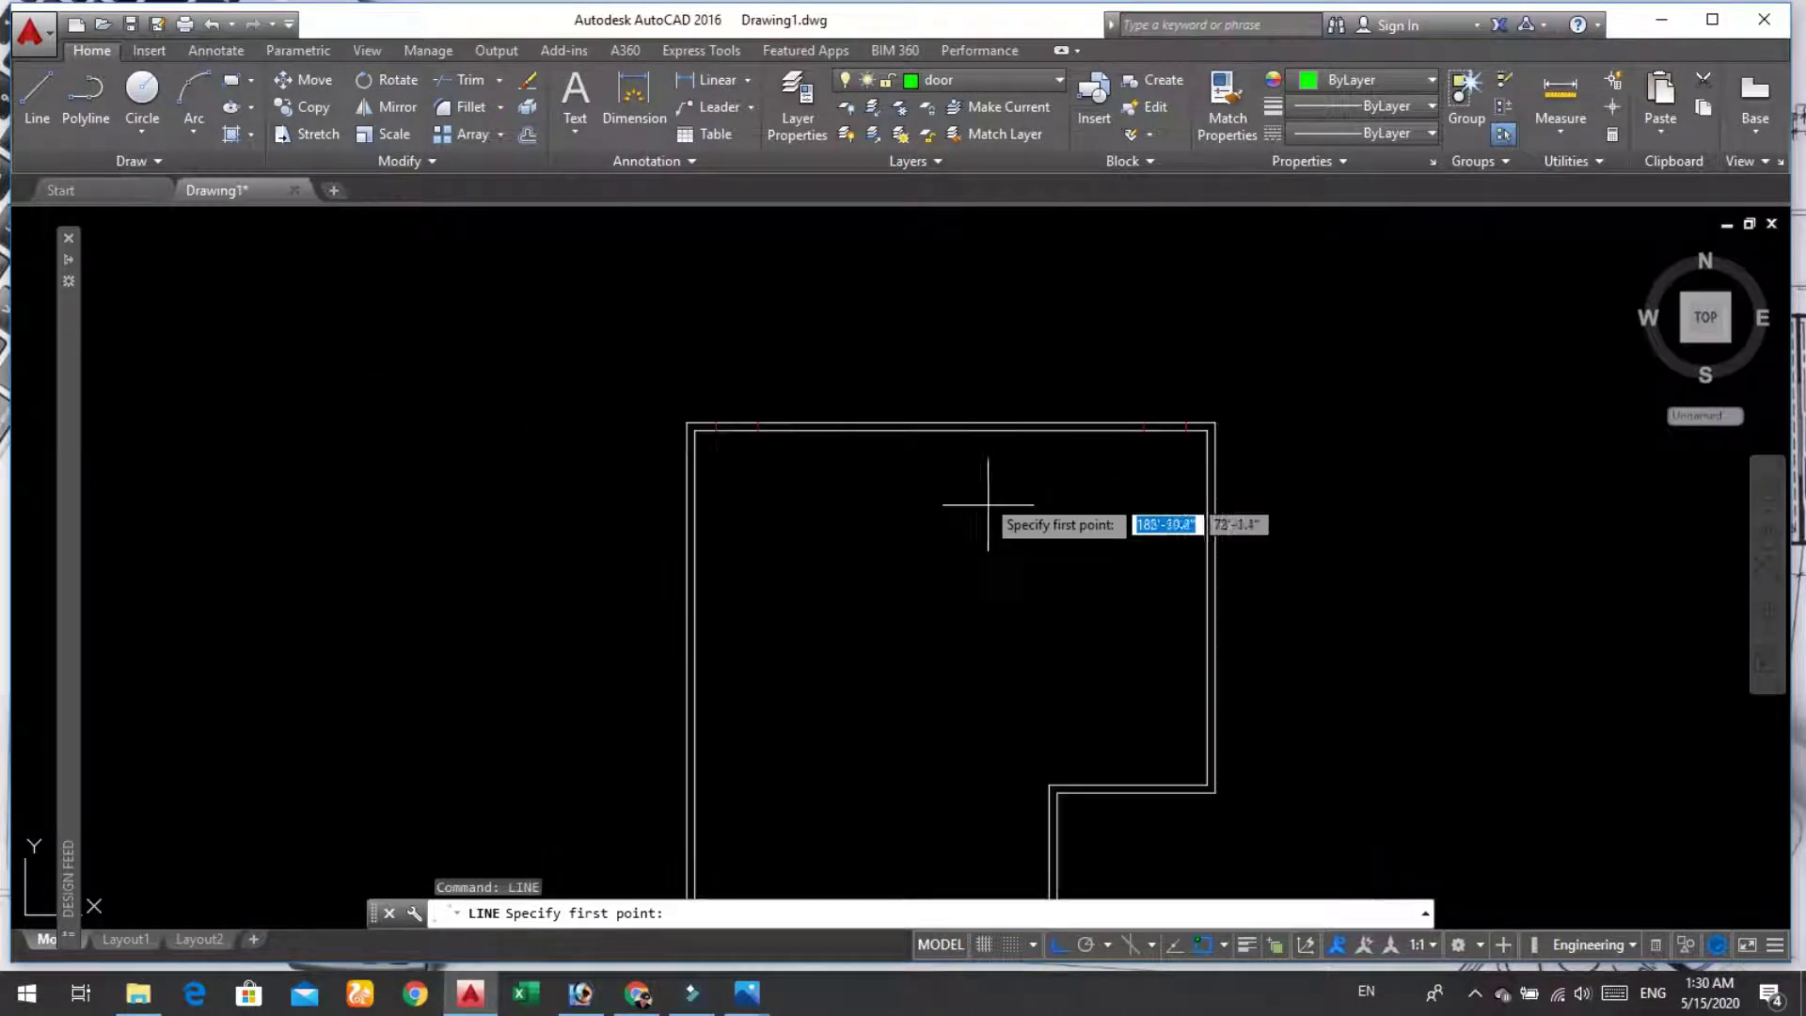
{"action": "left_click", "coordinate": [950, 423]}
{"action": "scroll", "coordinate": [950, 424], "scroll_direction": "up", "scroll_amount": 6}
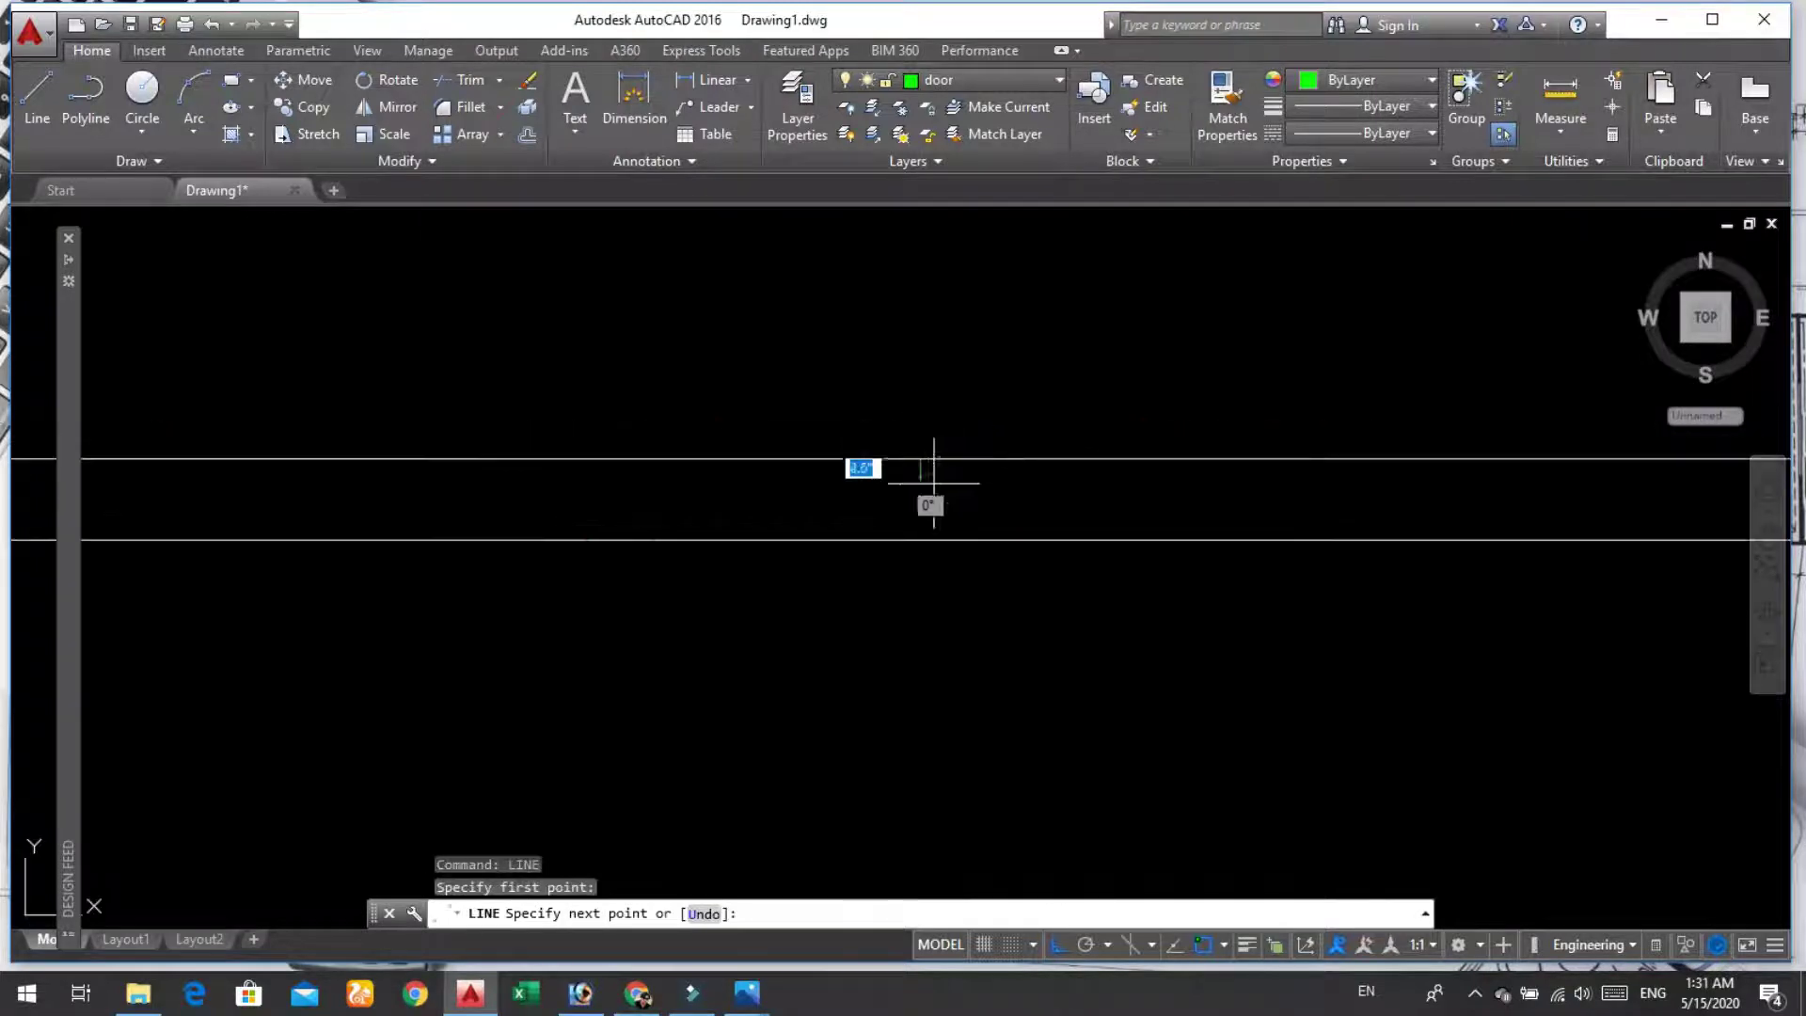
{"action": "left_click", "coordinate": [920, 540]}
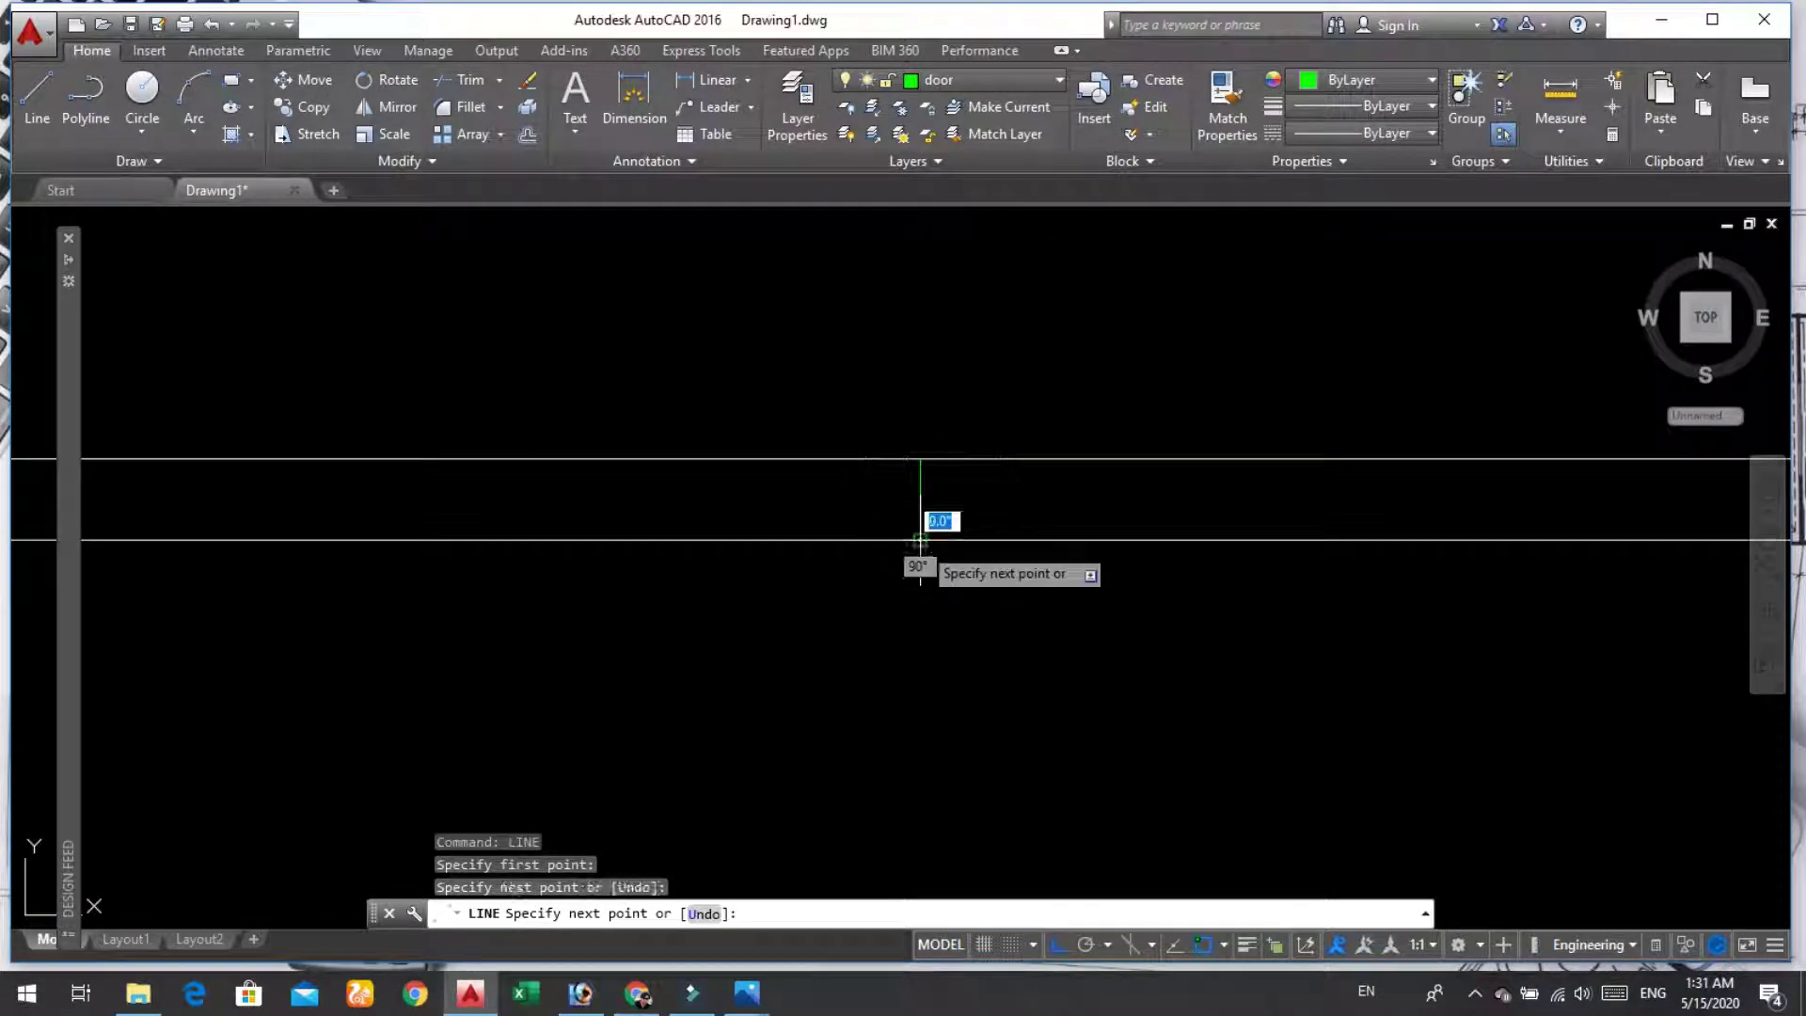
{"action": "key", "text": "Return"}
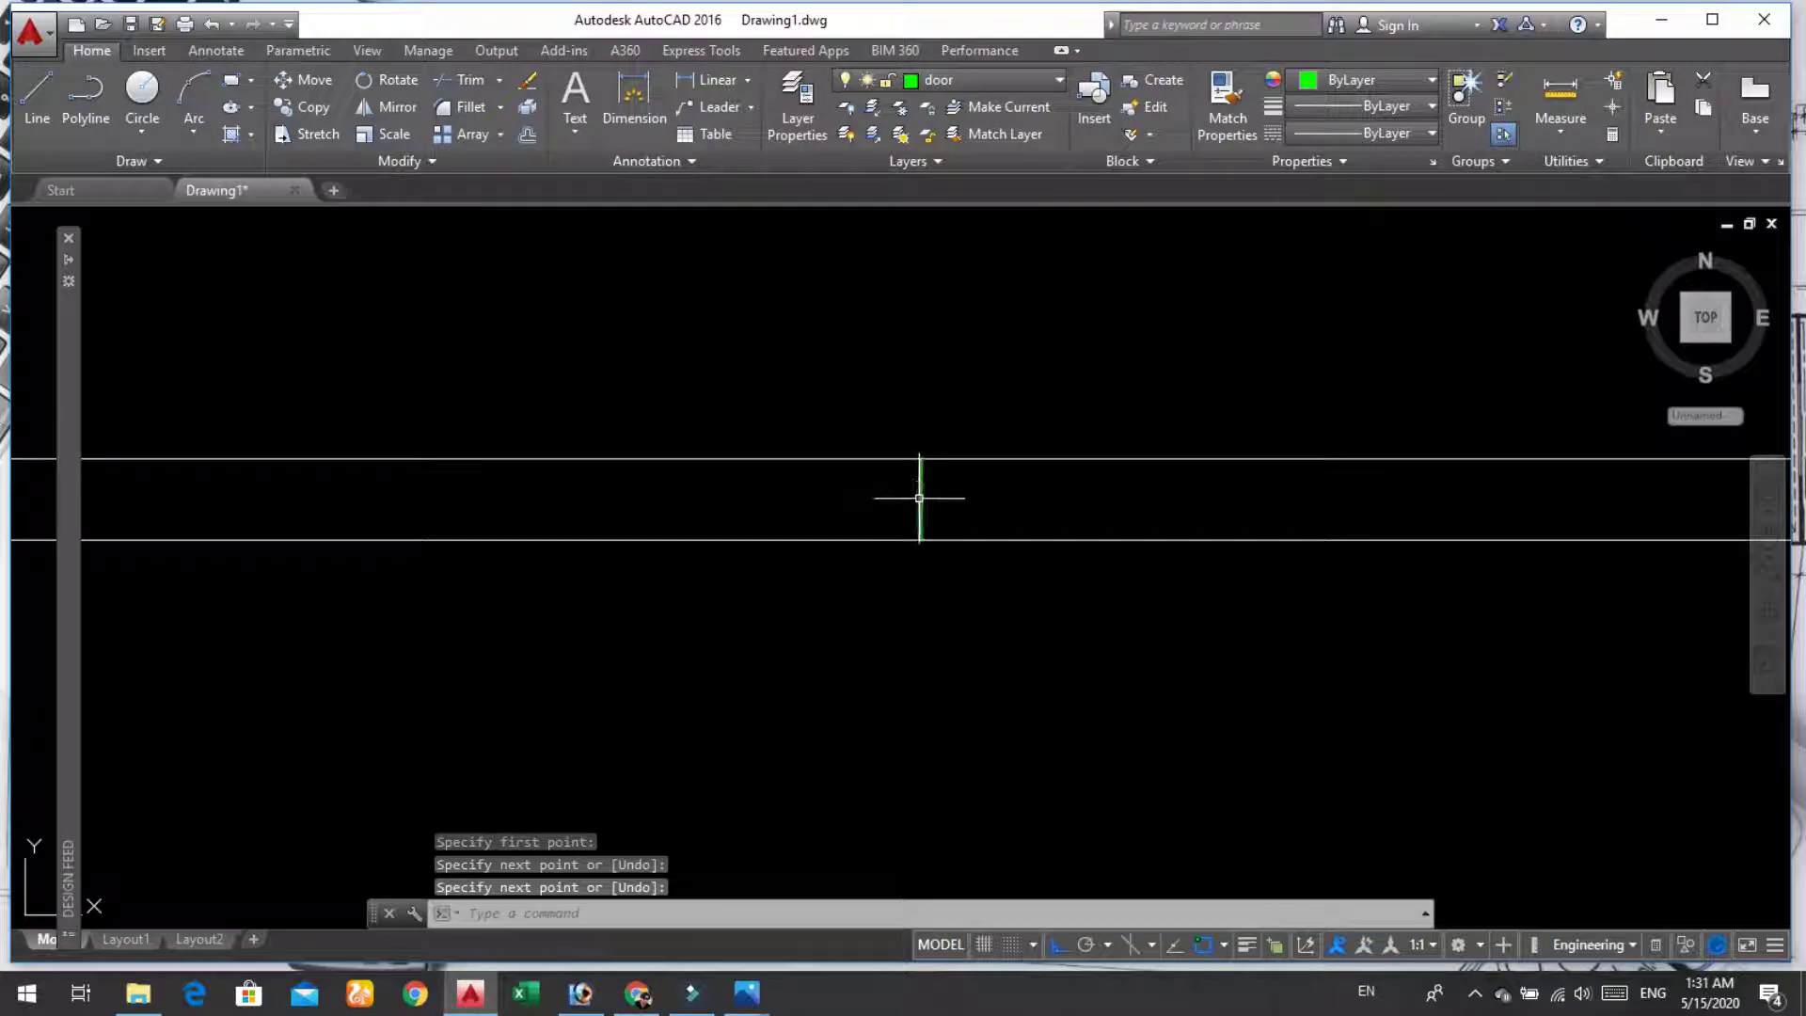
{"action": "key", "text": "Return"}
Step: Offset the guide line 2' to the left and 2' to the right
{"action": "left_click", "coordinate": [921, 498]}
{"action": "type", "text": "o"}
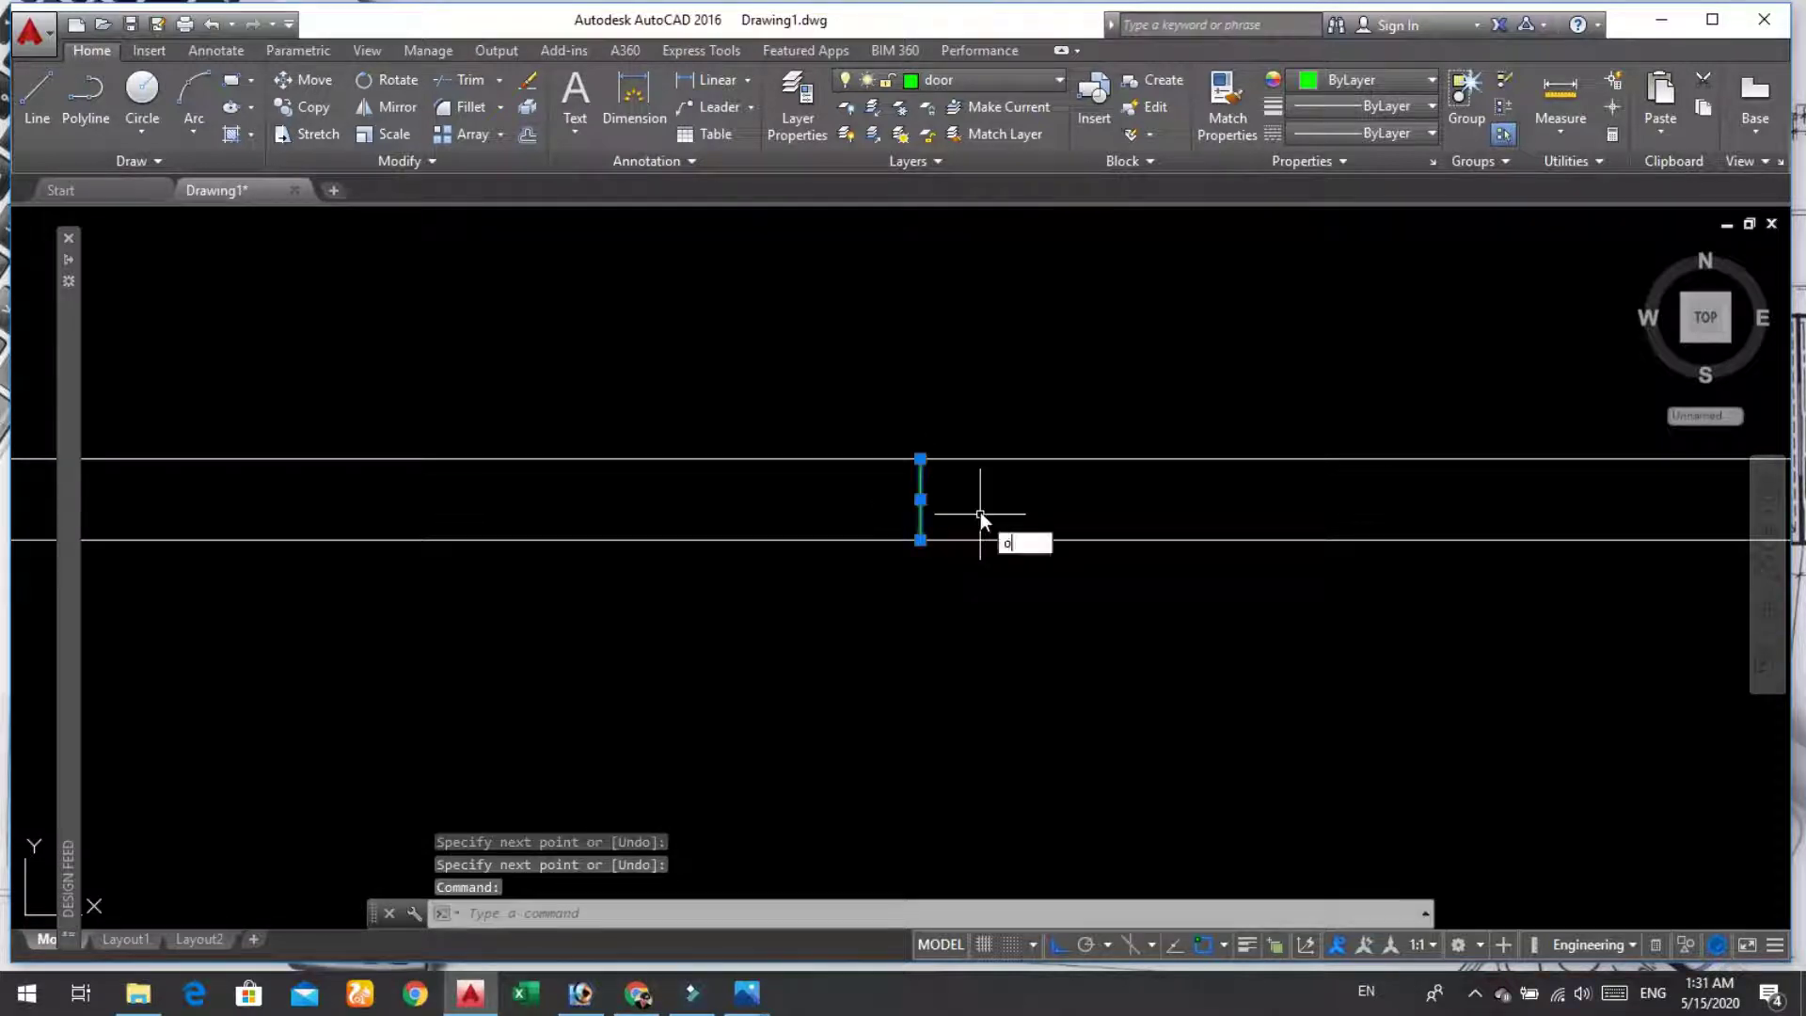
{"action": "key", "text": "Return"}
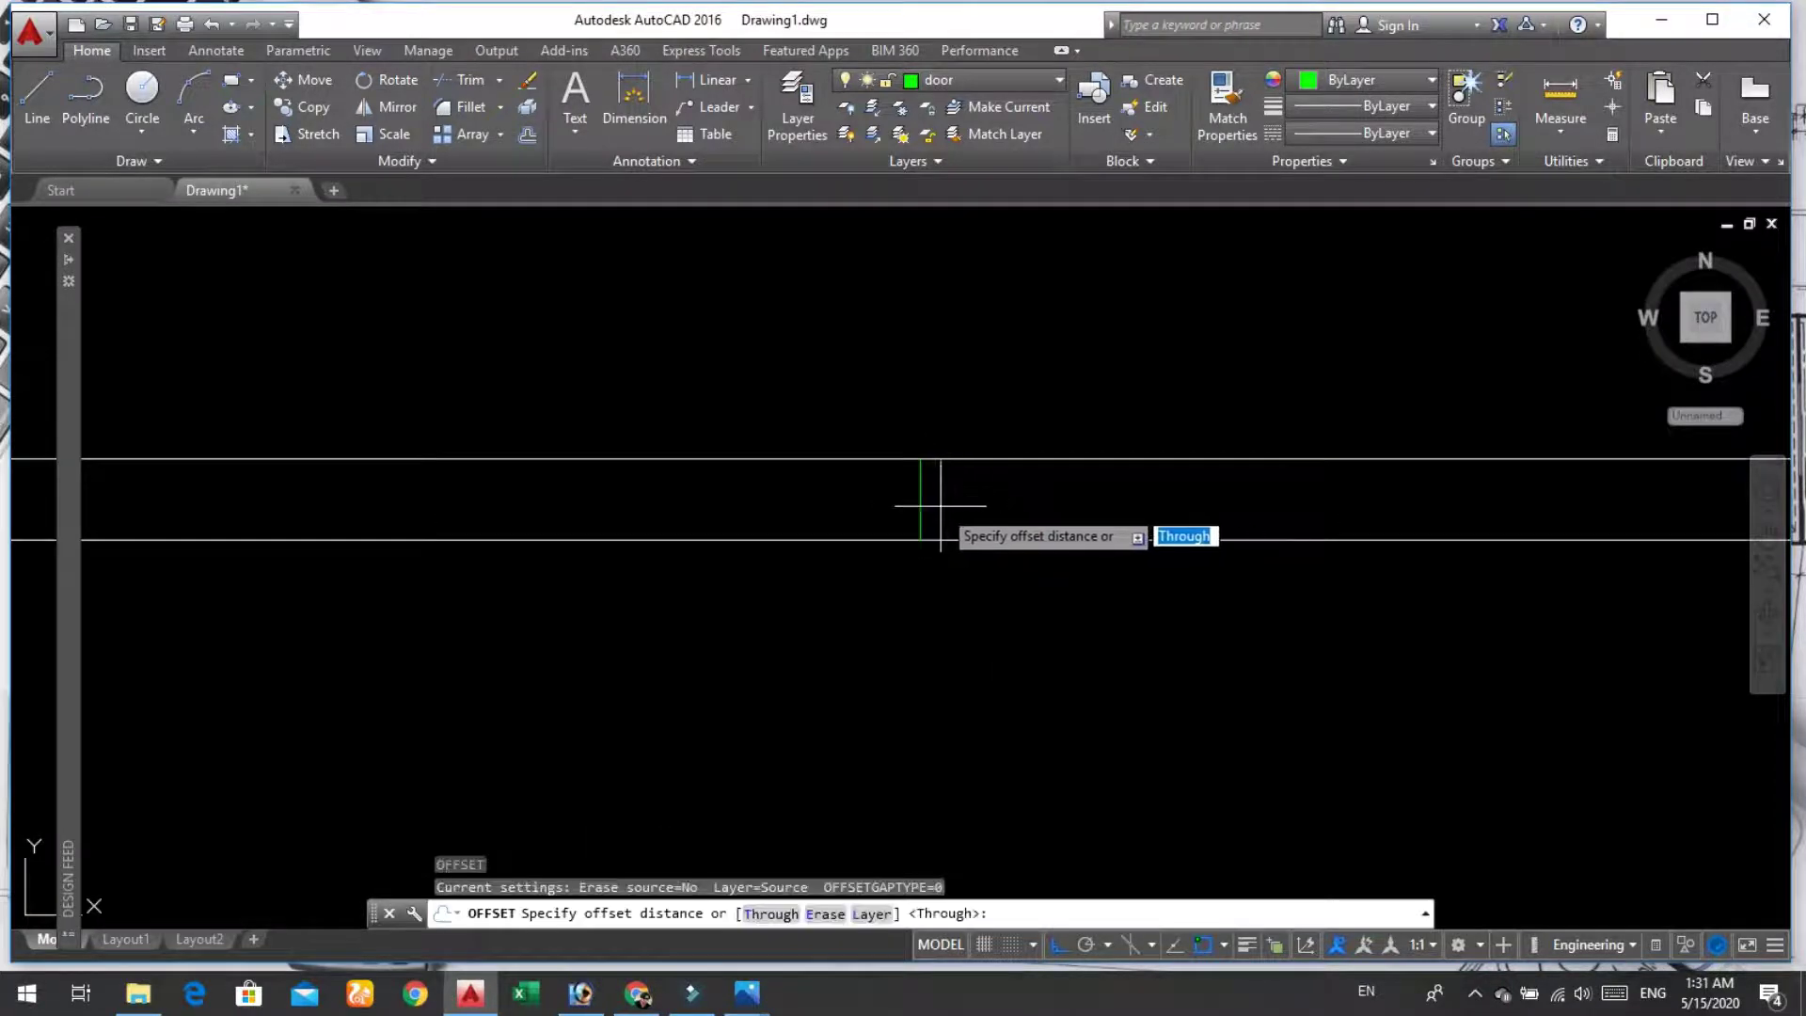
{"action": "type", "text": "2"}
{"action": "type", "text": "'"}
{"action": "key", "text": "Return"}
{"action": "left_click", "coordinate": [921, 504]}
{"action": "left_click", "coordinate": [800, 496]}
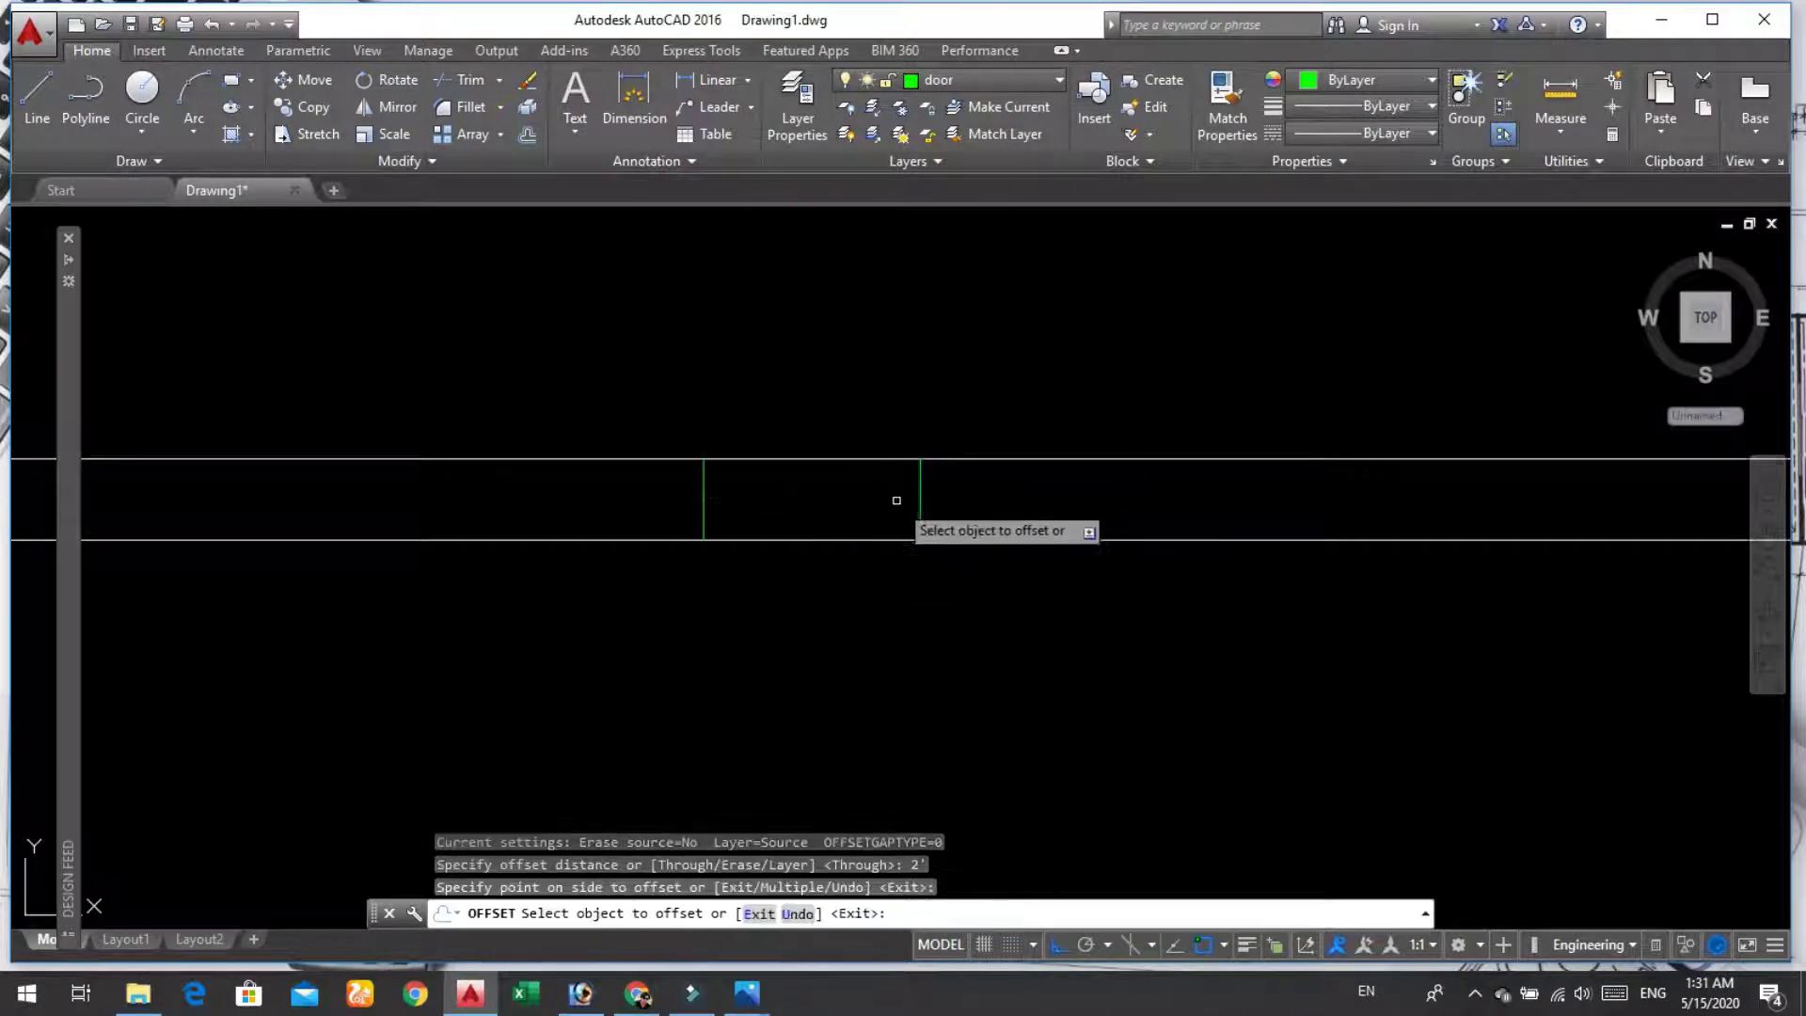
{"action": "left_click", "coordinate": [921, 504]}
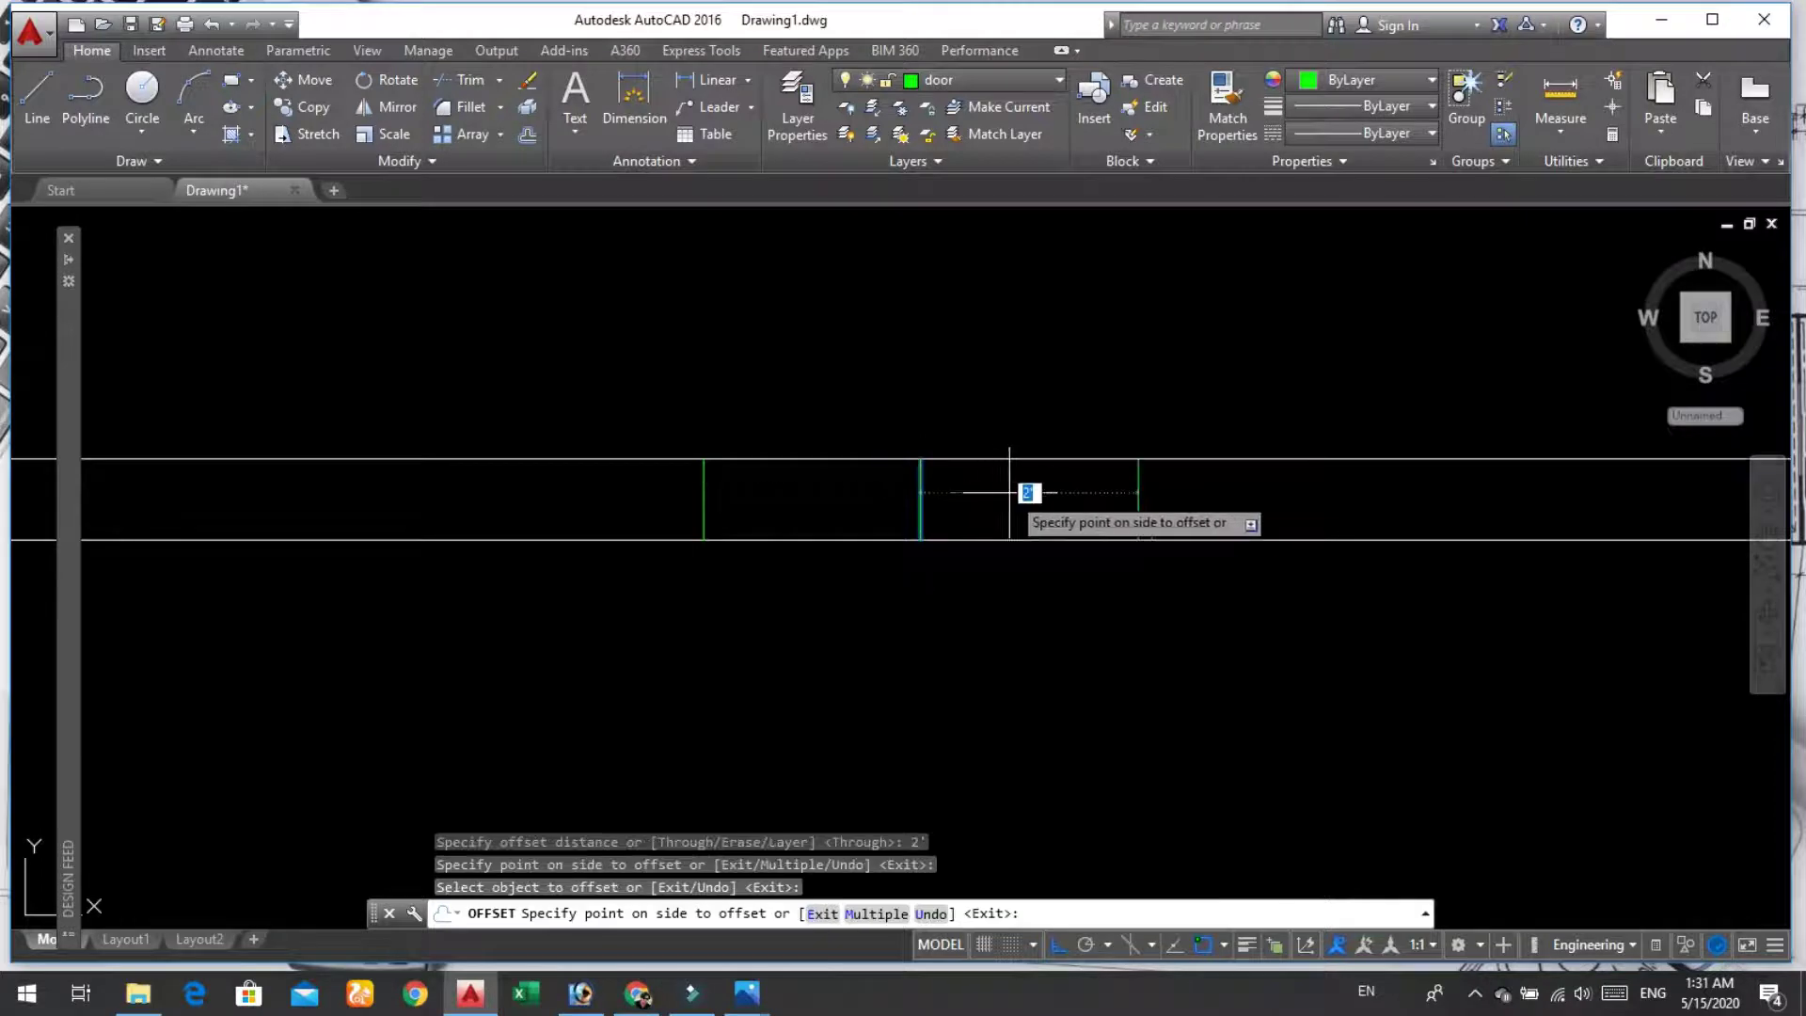
{"action": "left_click", "coordinate": [1029, 487]}
{"action": "key", "text": "Return"}
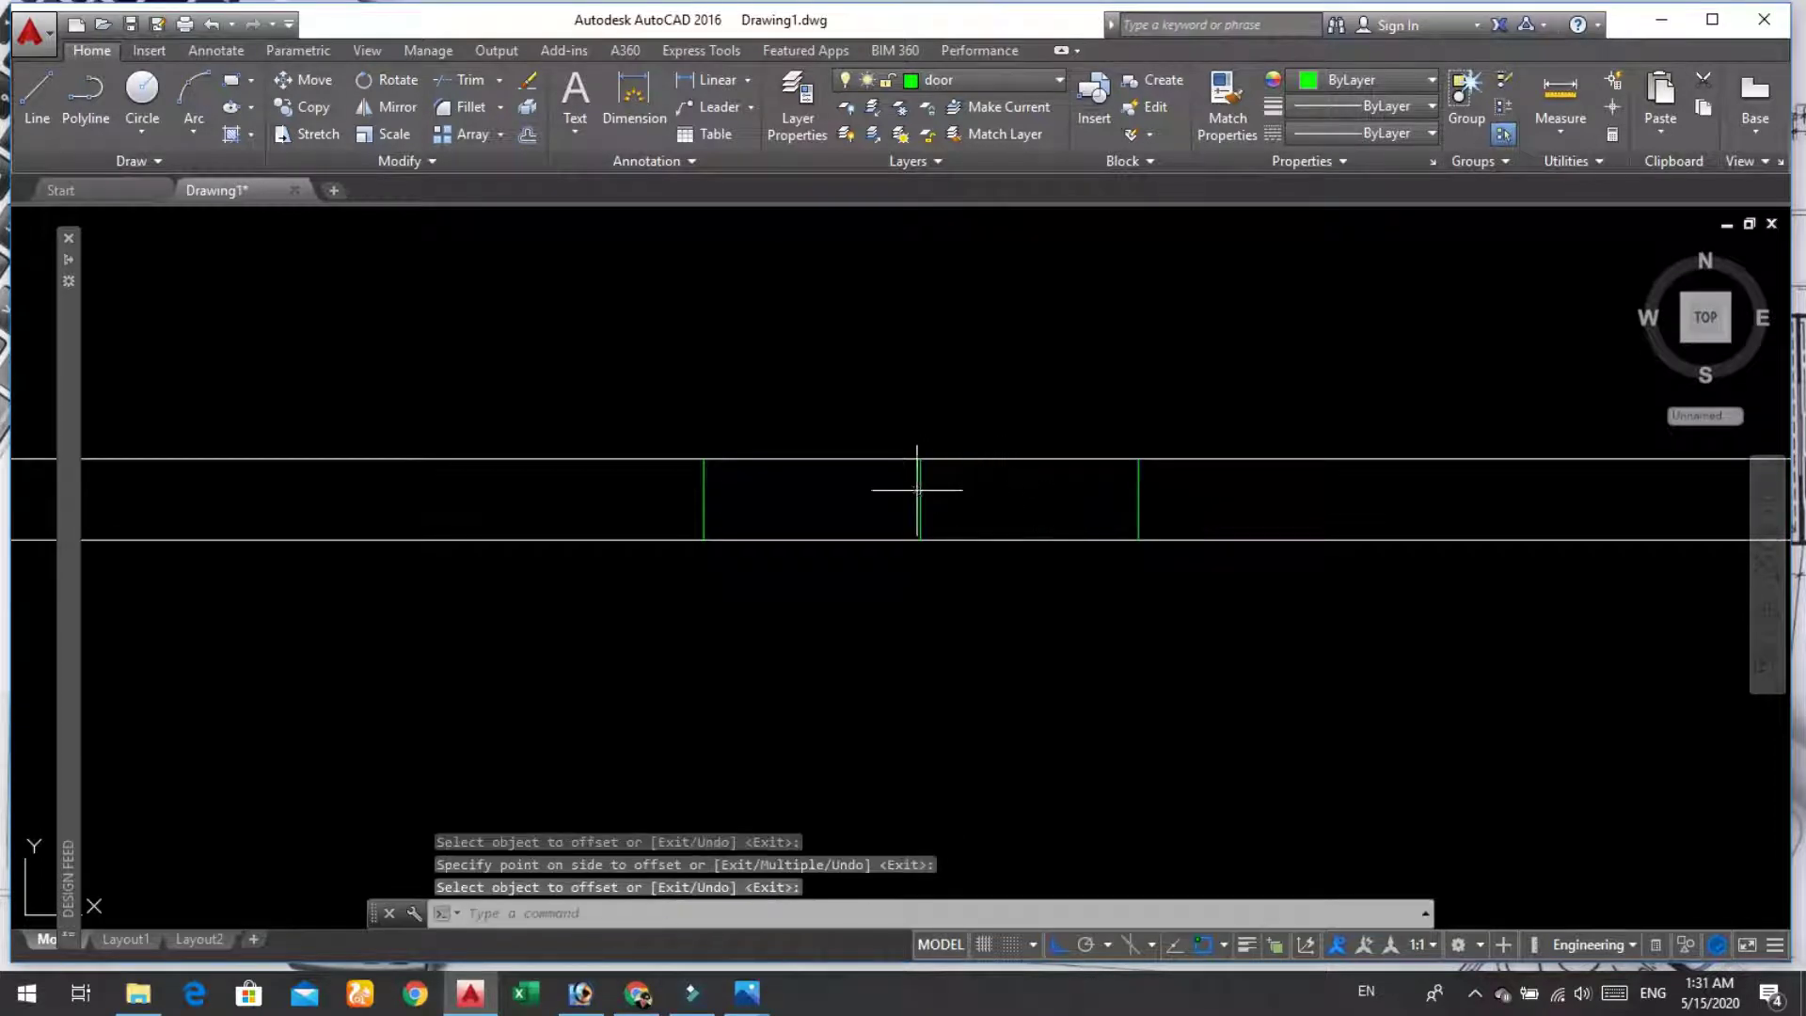
Step: Erase the middle guide line
{"action": "left_click", "coordinate": [919, 489]}
{"action": "left_click", "coordinate": [920, 490]}
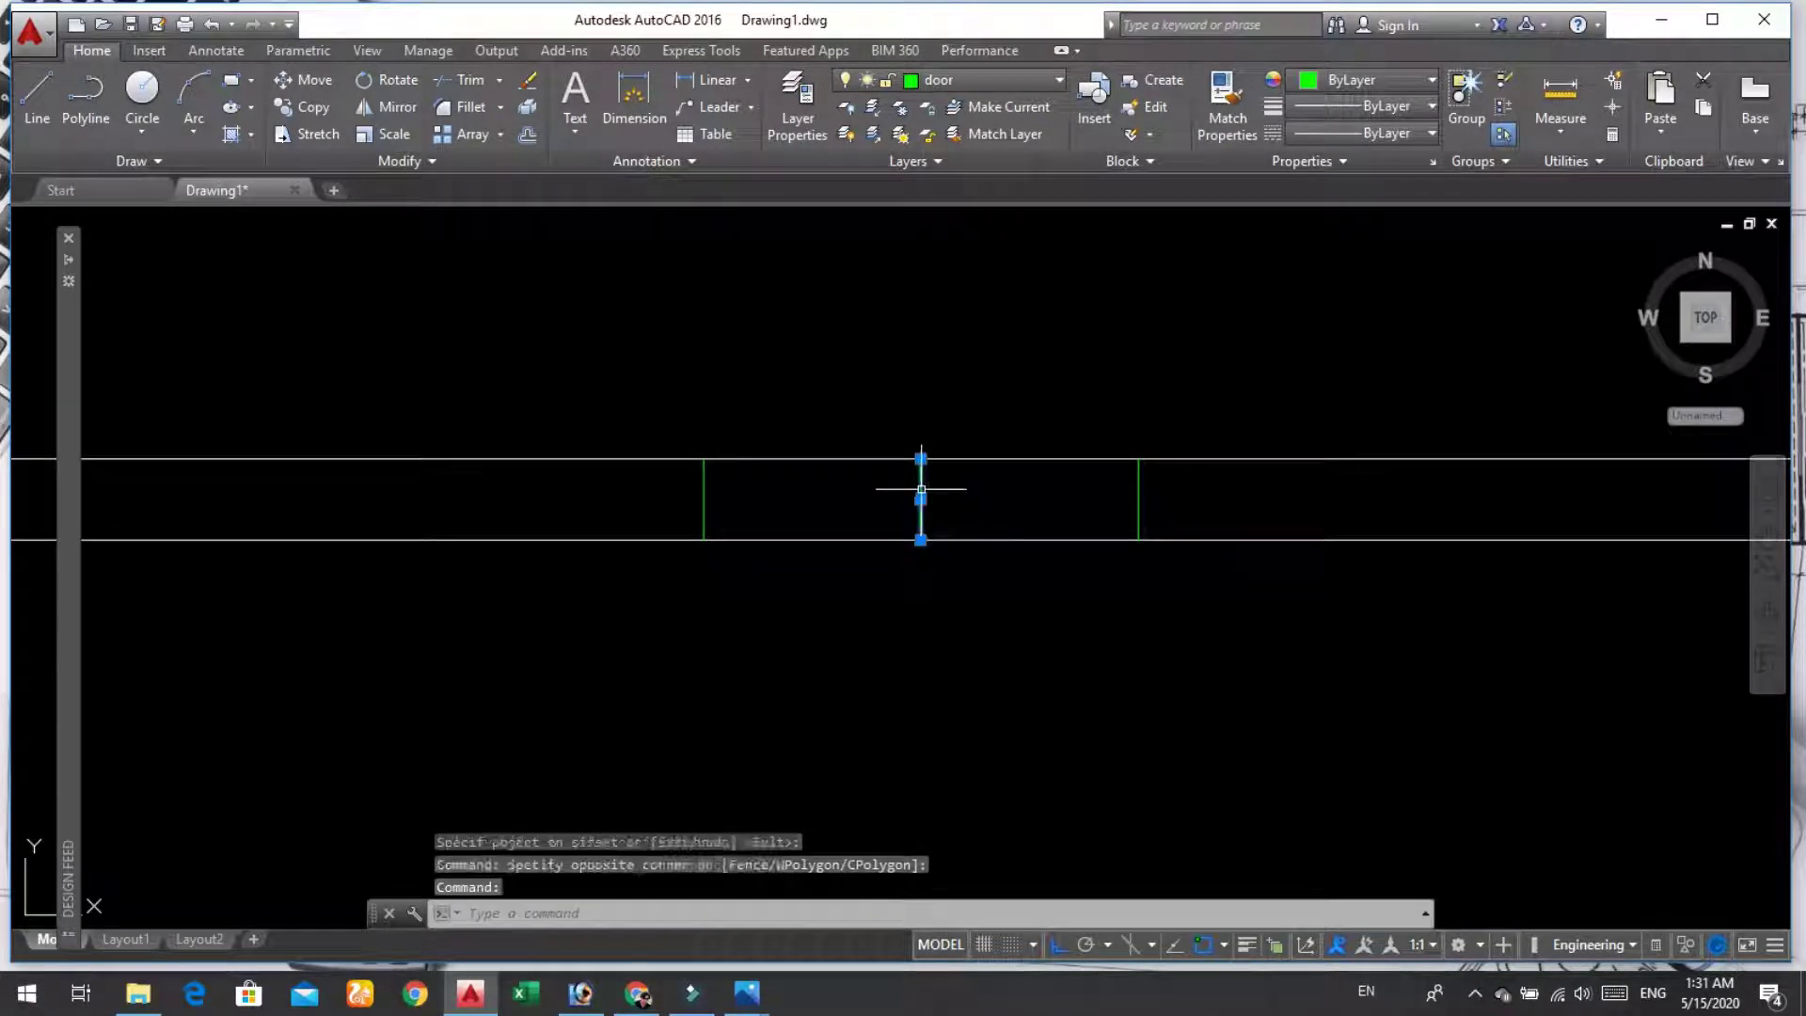
{"action": "key", "text": "Delete"}
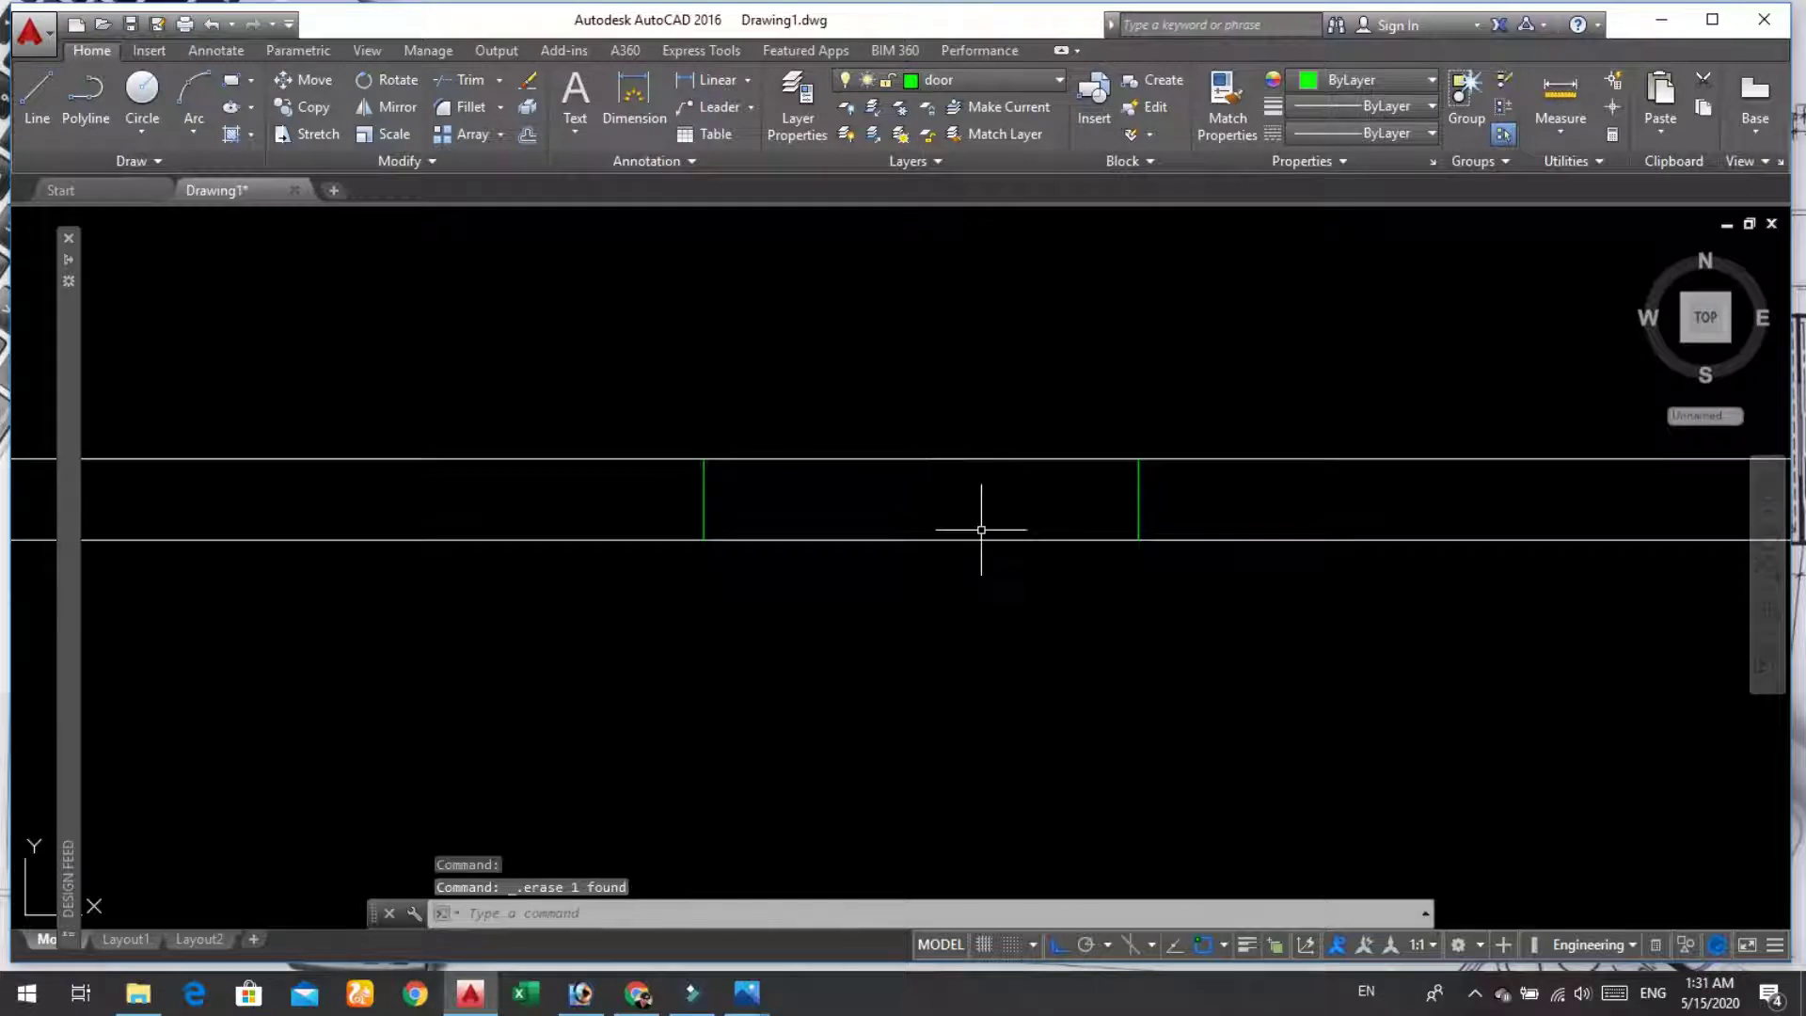
{"action": "type", "text": "TR"}
Step: Trim the outer and inner wall lines between the green door marks
{"action": "key", "text": "Return"}
{"action": "key", "text": "Return"}
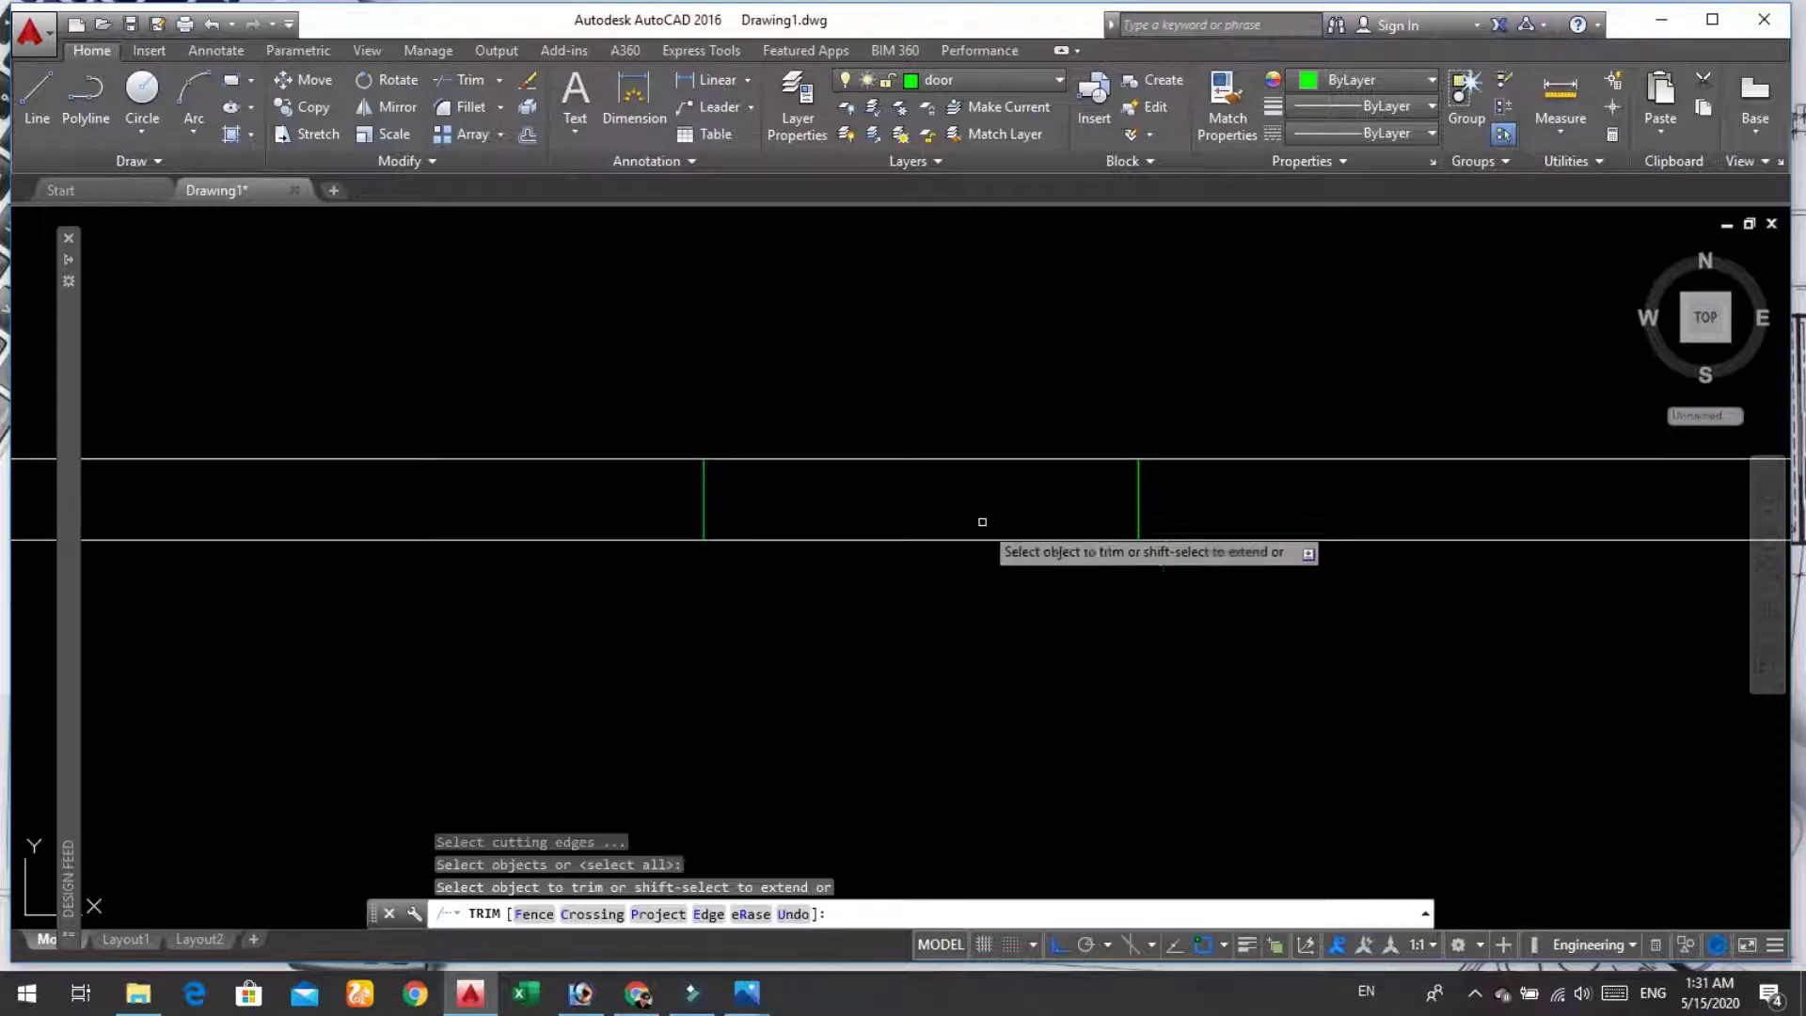
{"action": "left_click", "coordinate": [953, 463]}
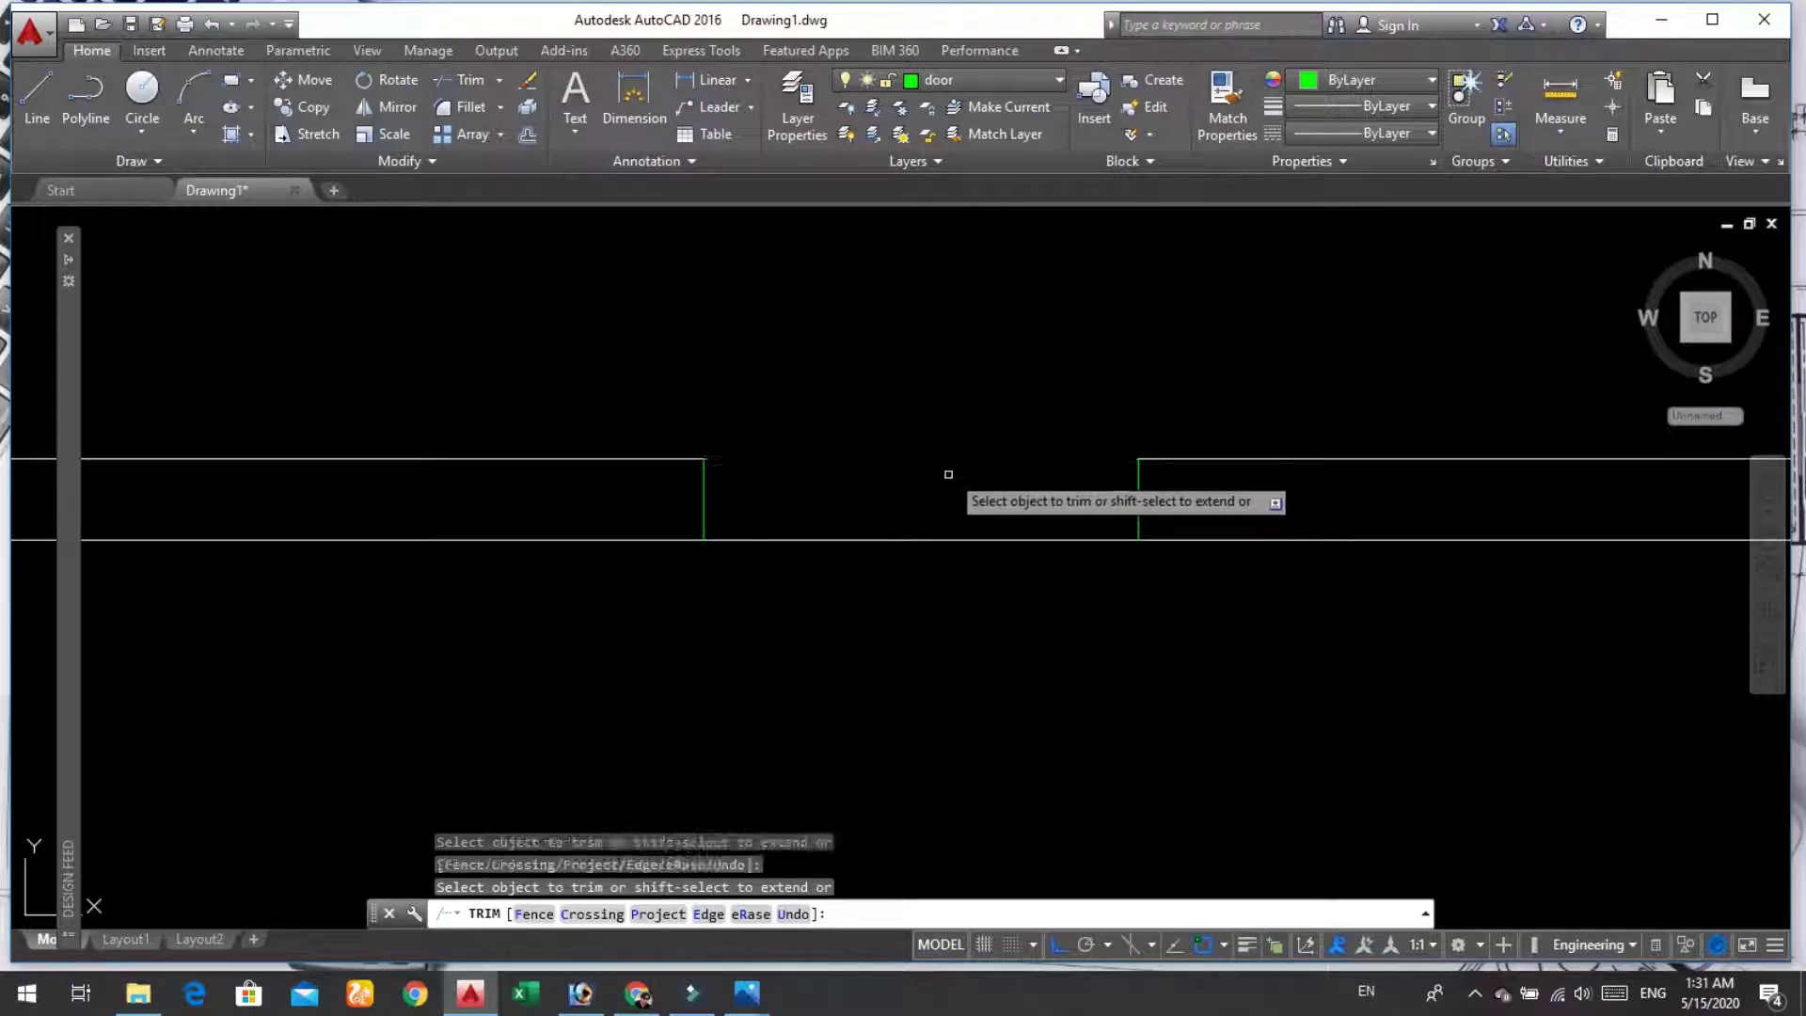
{"action": "left_click", "coordinate": [964, 536]}
{"action": "key", "text": "Return"}
{"action": "scroll", "coordinate": [958, 528], "scroll_direction": "down", "scroll_amount": 10}
{"action": "scroll", "coordinate": [958, 528], "scroll_direction": "down", "scroll_amount": 4}
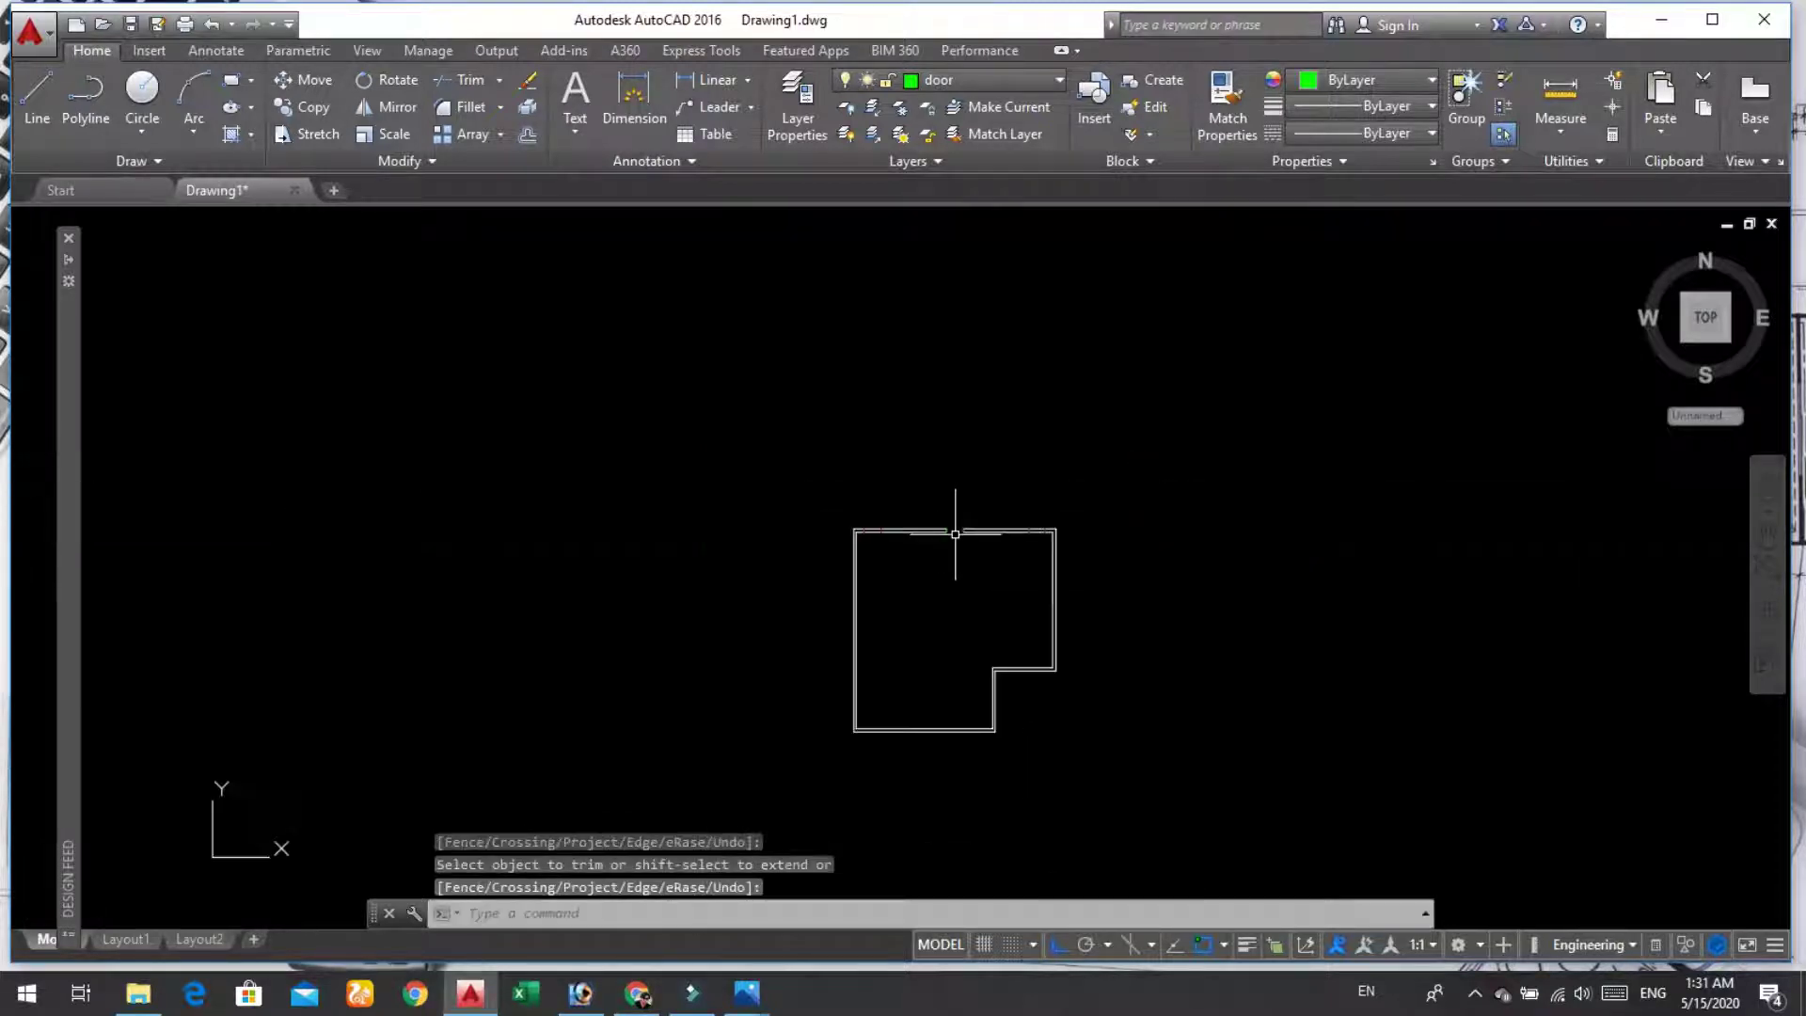
{"action": "scroll", "coordinate": [955, 685], "scroll_direction": "up", "scroll_amount": 4}
{"action": "scroll", "coordinate": [922, 532], "scroll_direction": "down", "scroll_amount": 4}
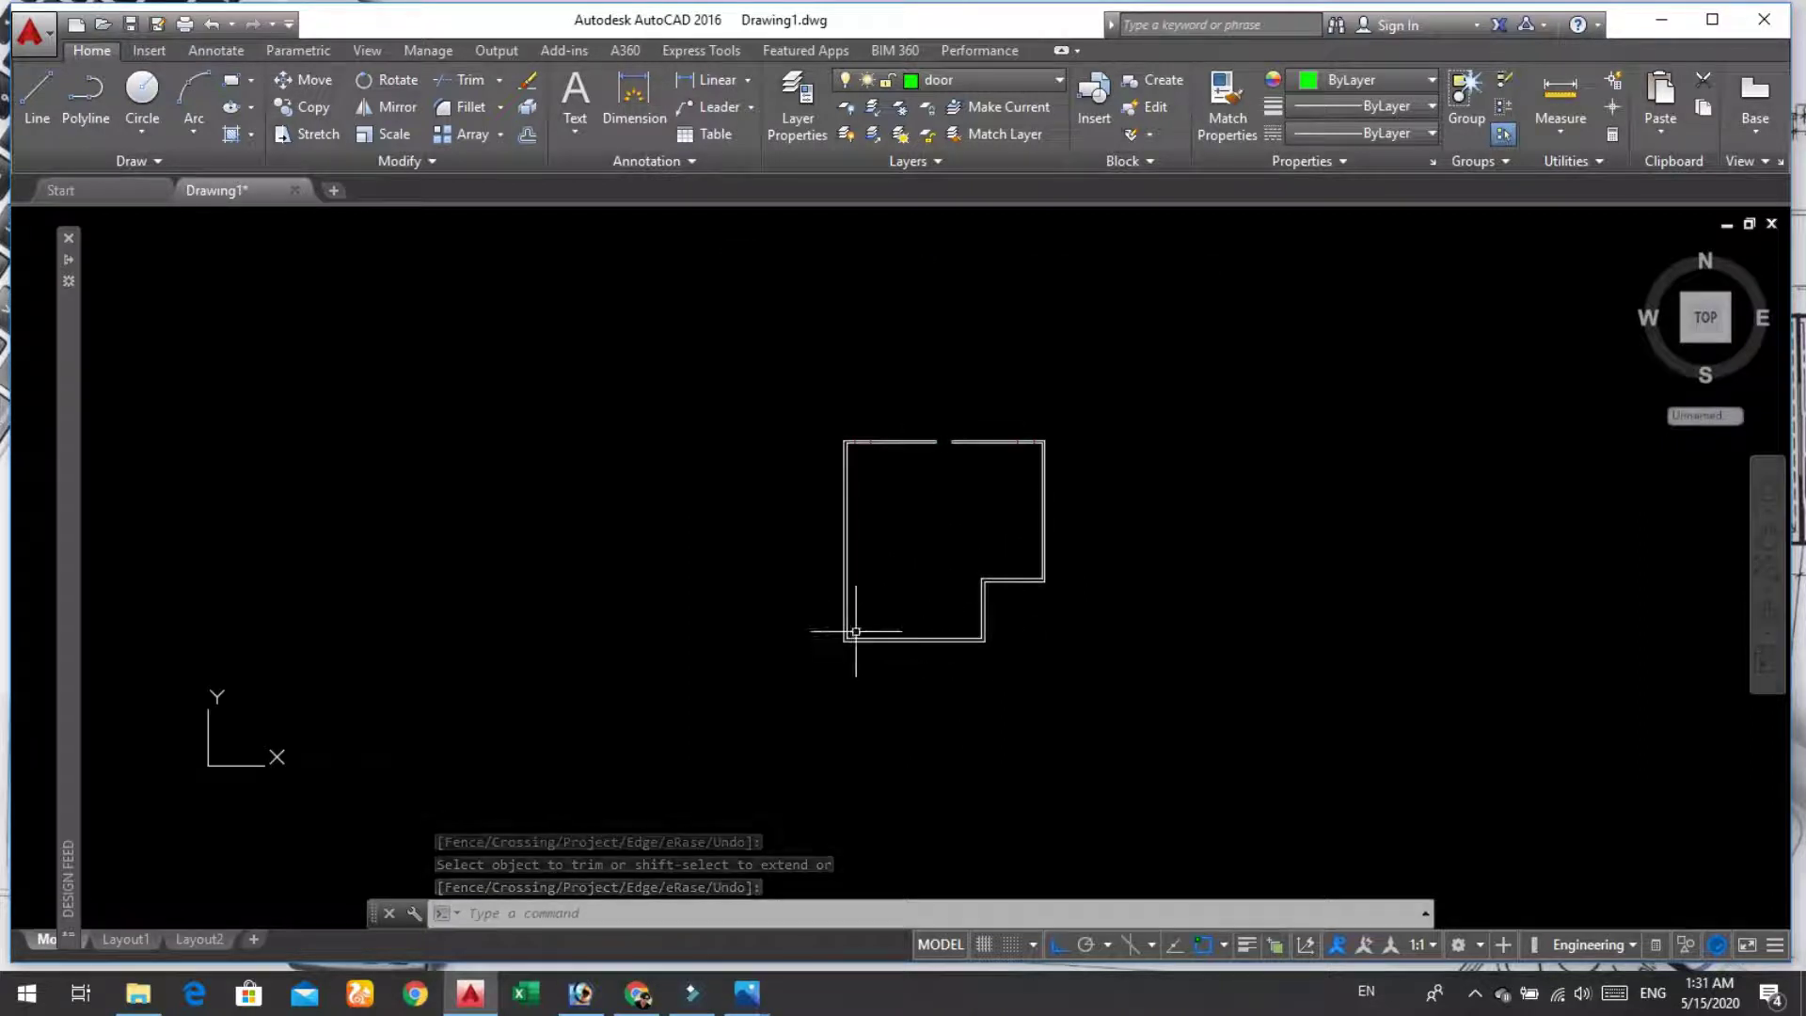
{"action": "scroll", "coordinate": [858, 667], "scroll_direction": "up", "scroll_amount": 5}
{"action": "scroll", "coordinate": [864, 632], "scroll_direction": "up", "scroll_amount": 2}
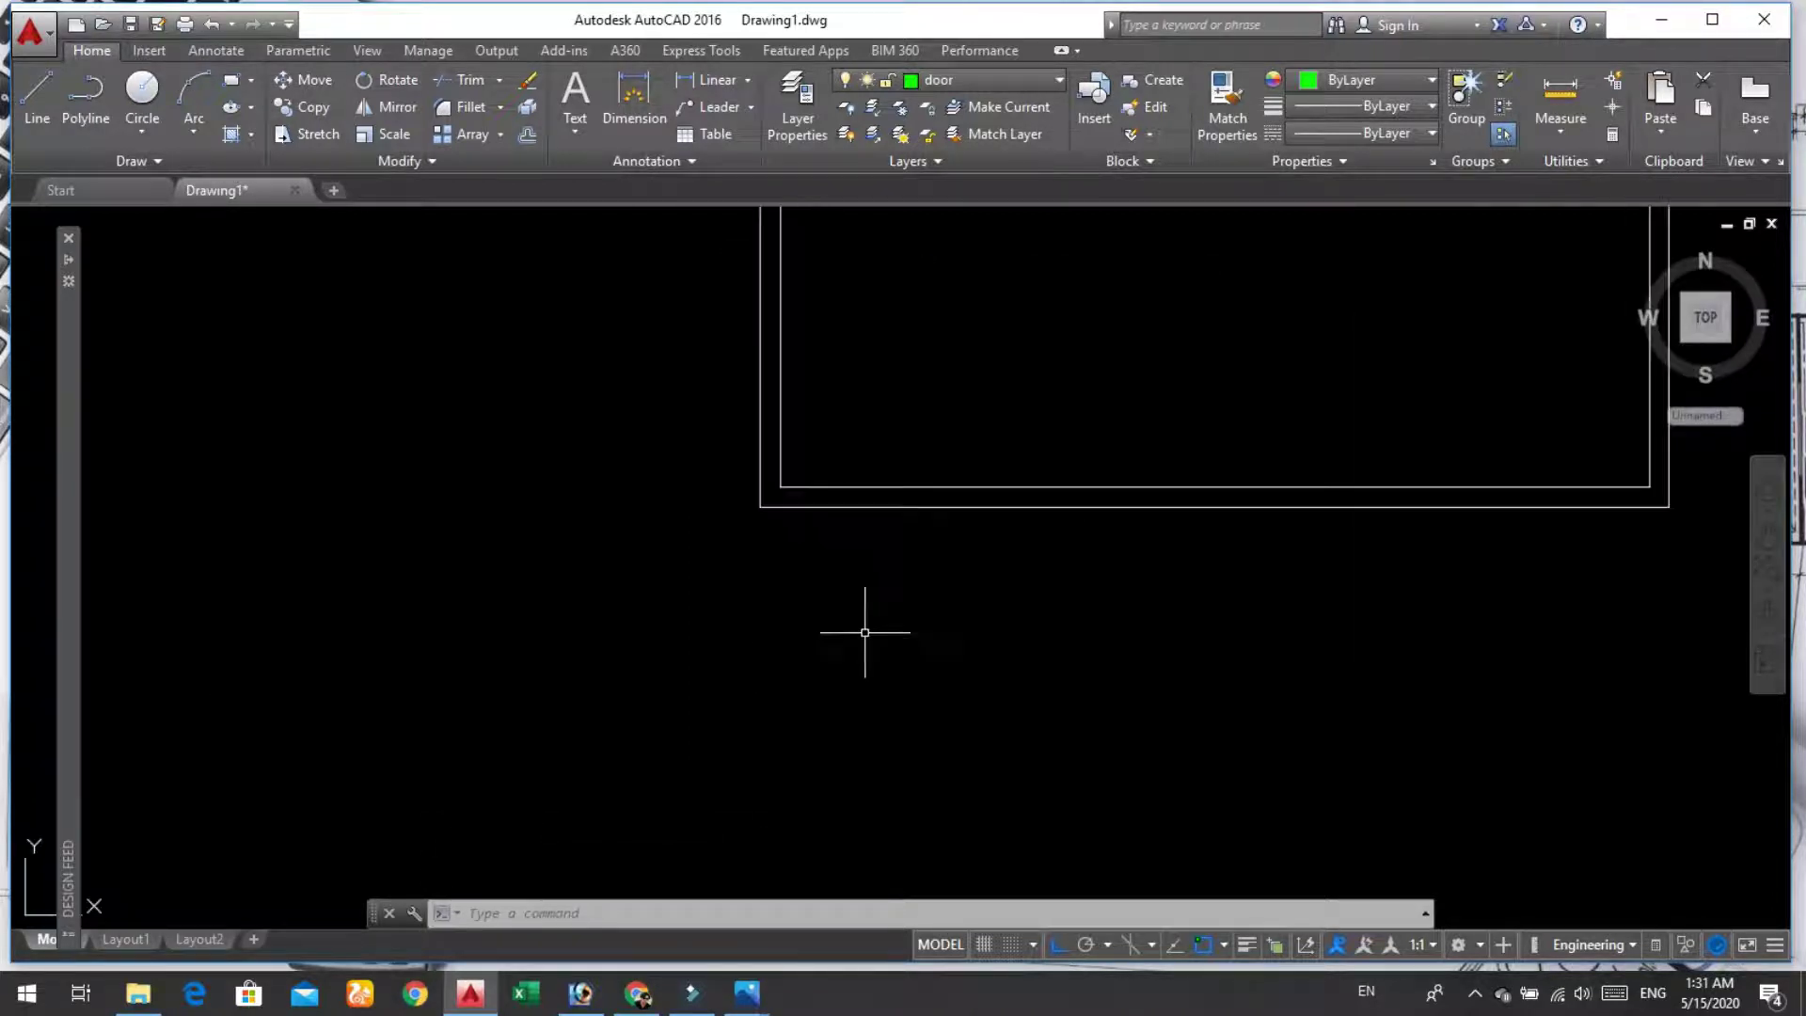
Step: Make window the current layer
{"action": "left_click", "coordinate": [945, 80]}
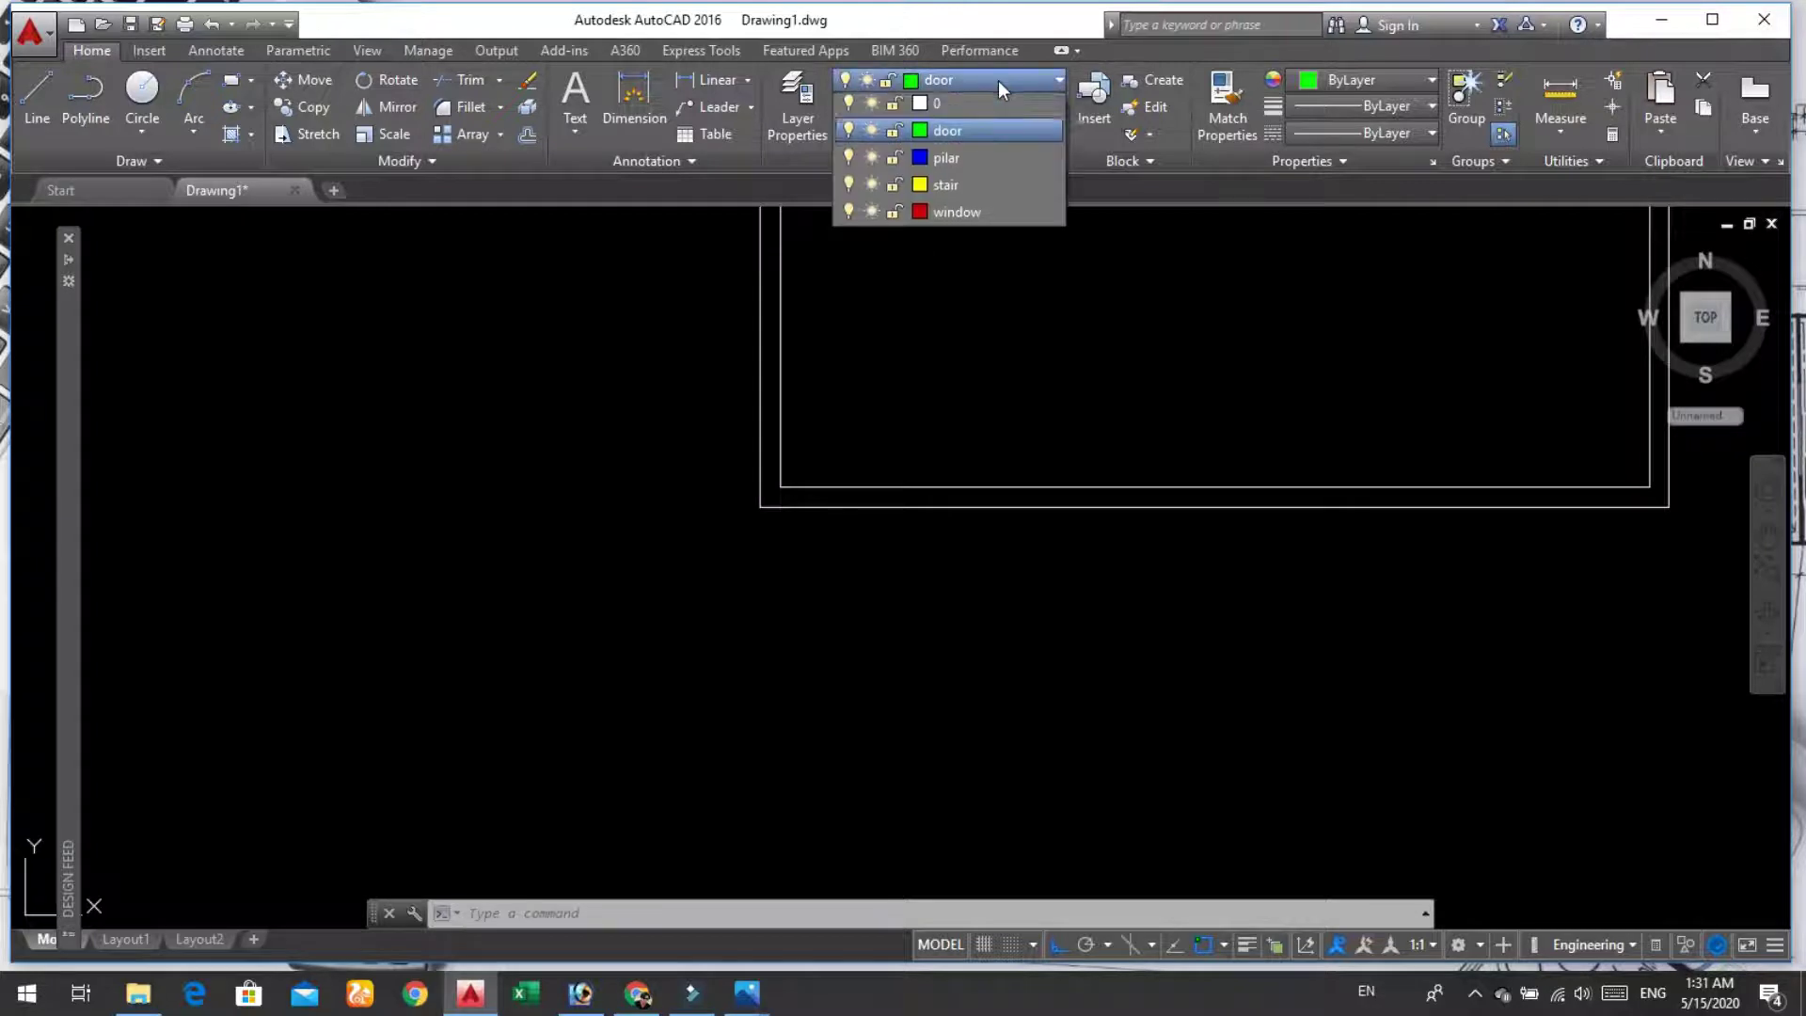
{"action": "left_click", "coordinate": [956, 216]}
{"action": "scroll", "coordinate": [786, 517], "scroll_direction": "down", "scroll_amount": 1}
{"action": "scroll", "coordinate": [795, 498], "scroll_direction": "down", "scroll_amount": 3}
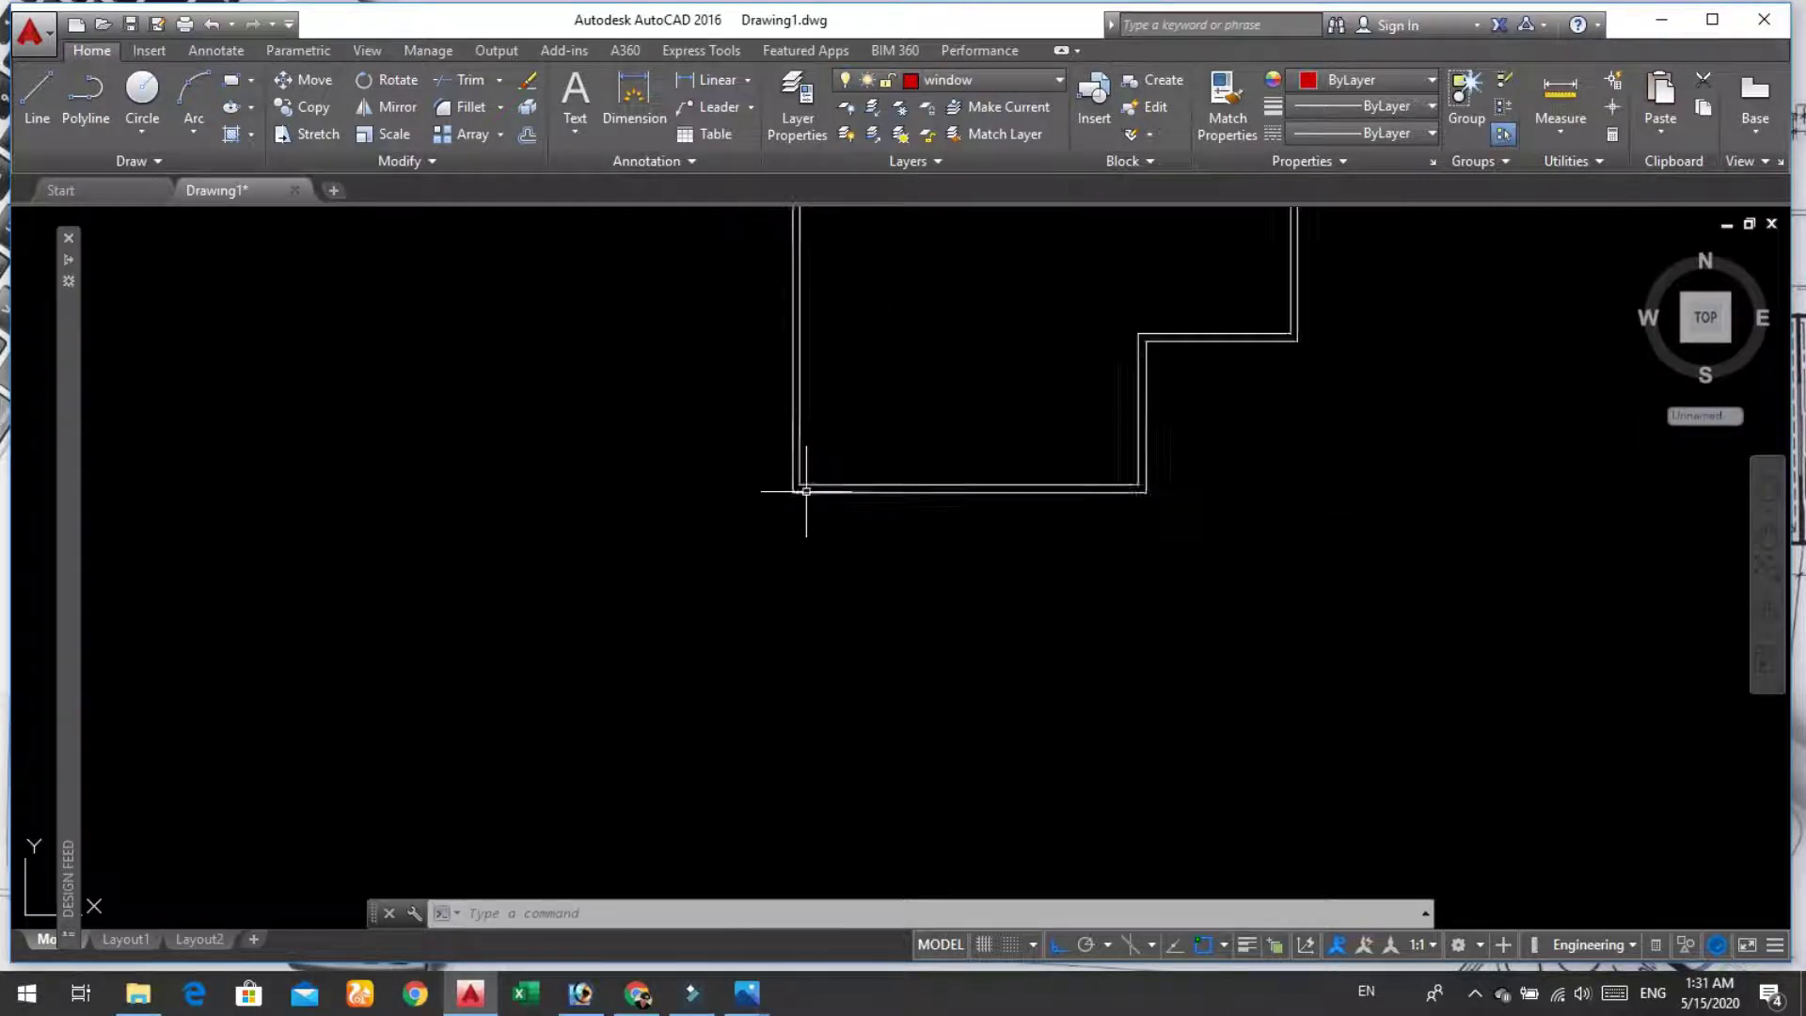
{"action": "scroll", "coordinate": [802, 489], "scroll_direction": "down", "scroll_amount": 3}
{"action": "scroll", "coordinate": [807, 366], "scroll_direction": "up", "scroll_amount": 4}
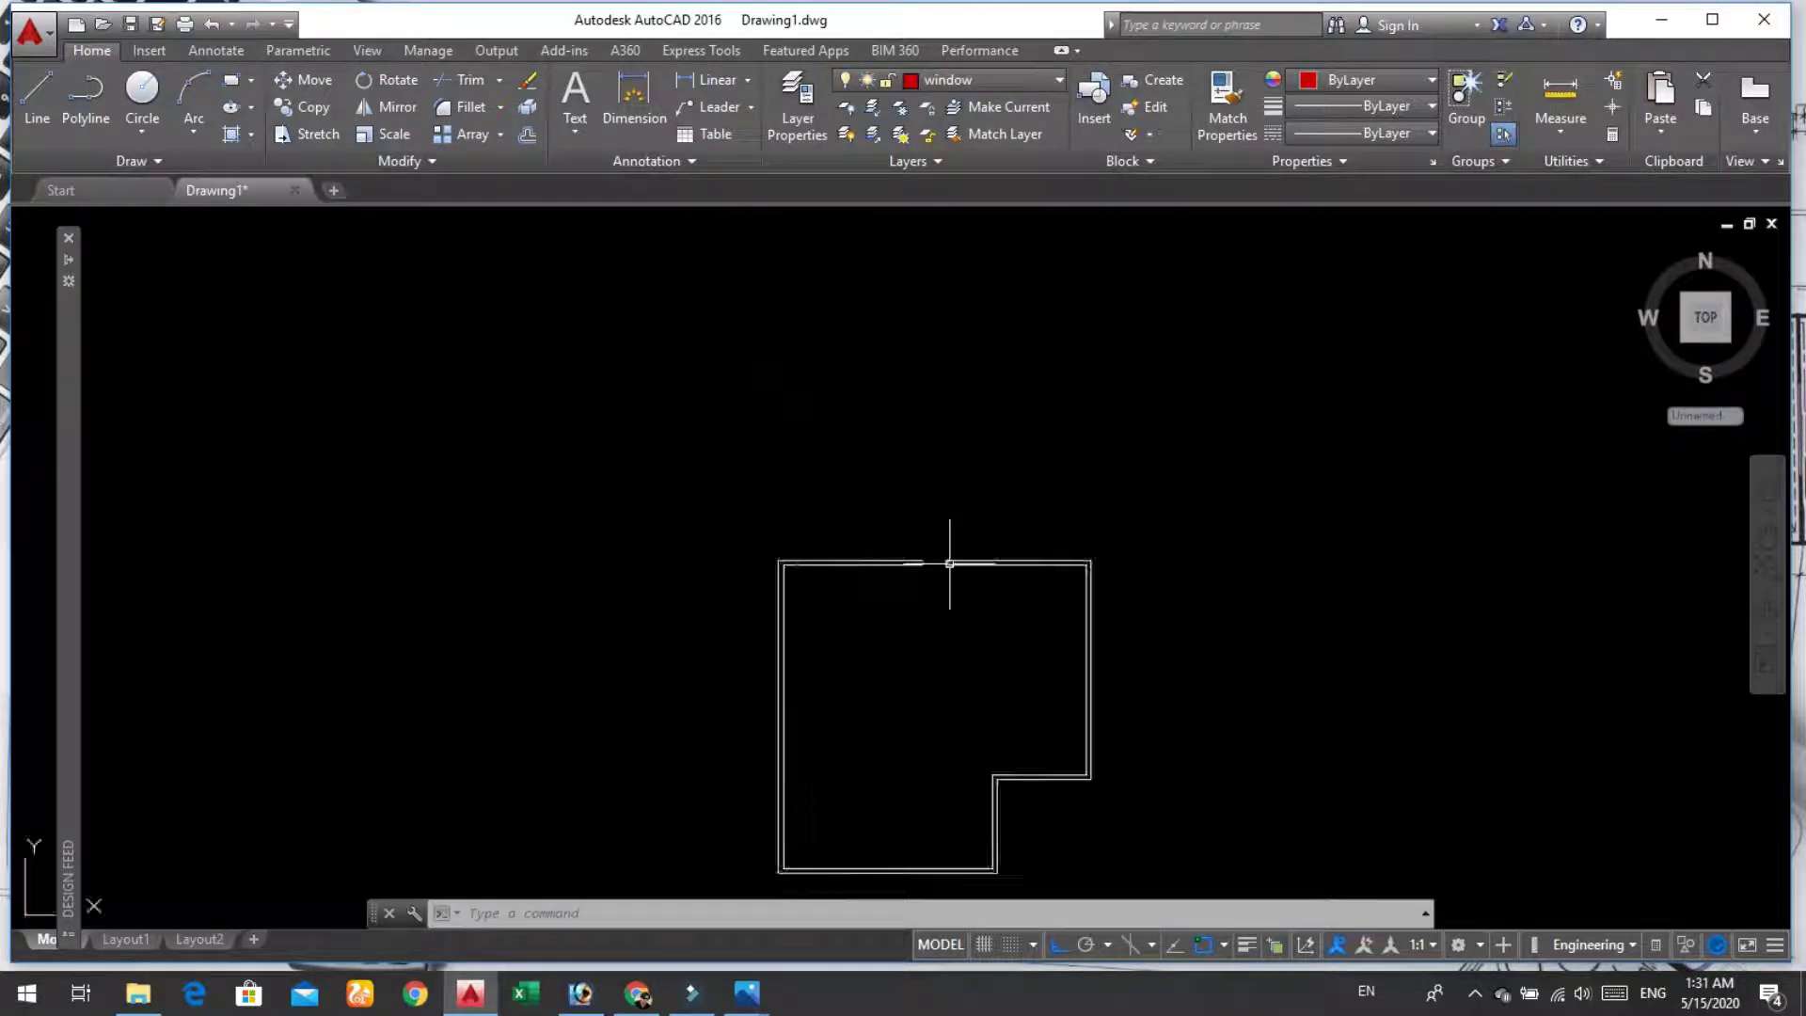
{"action": "scroll", "coordinate": [949, 656], "scroll_direction": "up", "scroll_amount": 2}
{"action": "scroll", "coordinate": [950, 649], "scroll_direction": "down", "scroll_amount": 6}
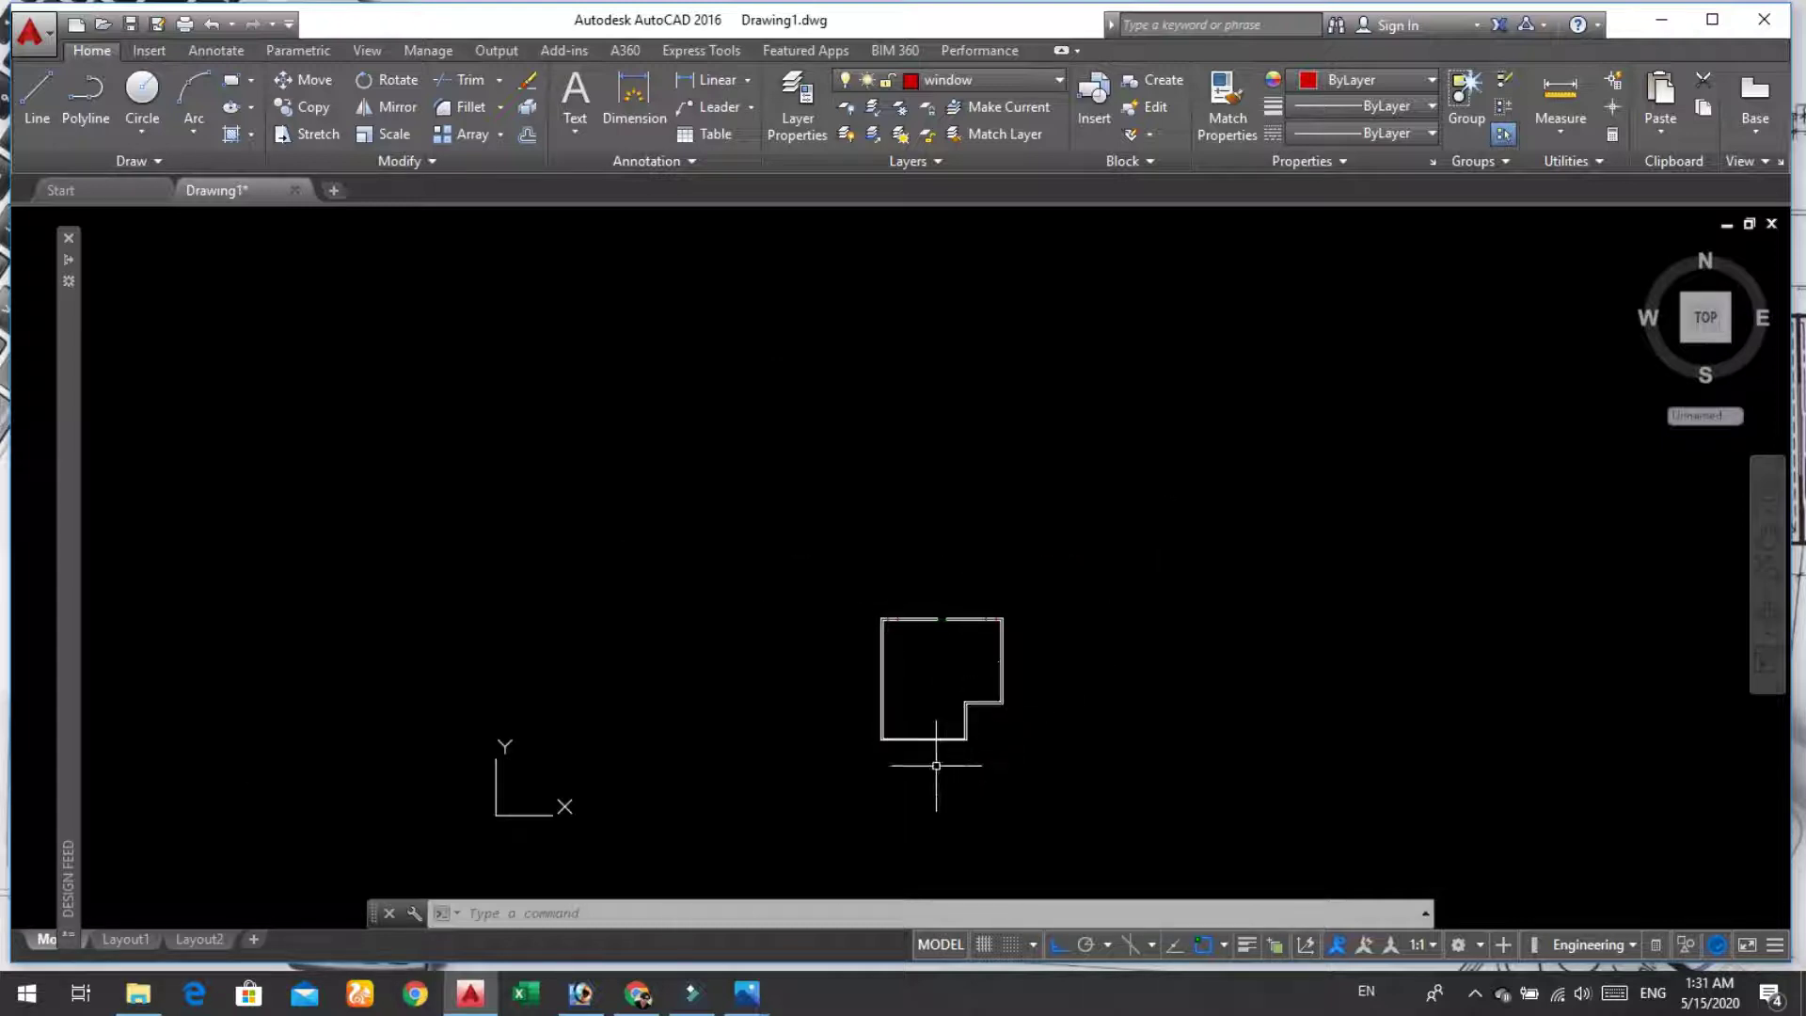
{"action": "scroll", "coordinate": [882, 763], "scroll_direction": "up", "scroll_amount": 6}
{"action": "scroll", "coordinate": [927, 693], "scroll_direction": "down", "scroll_amount": 2}
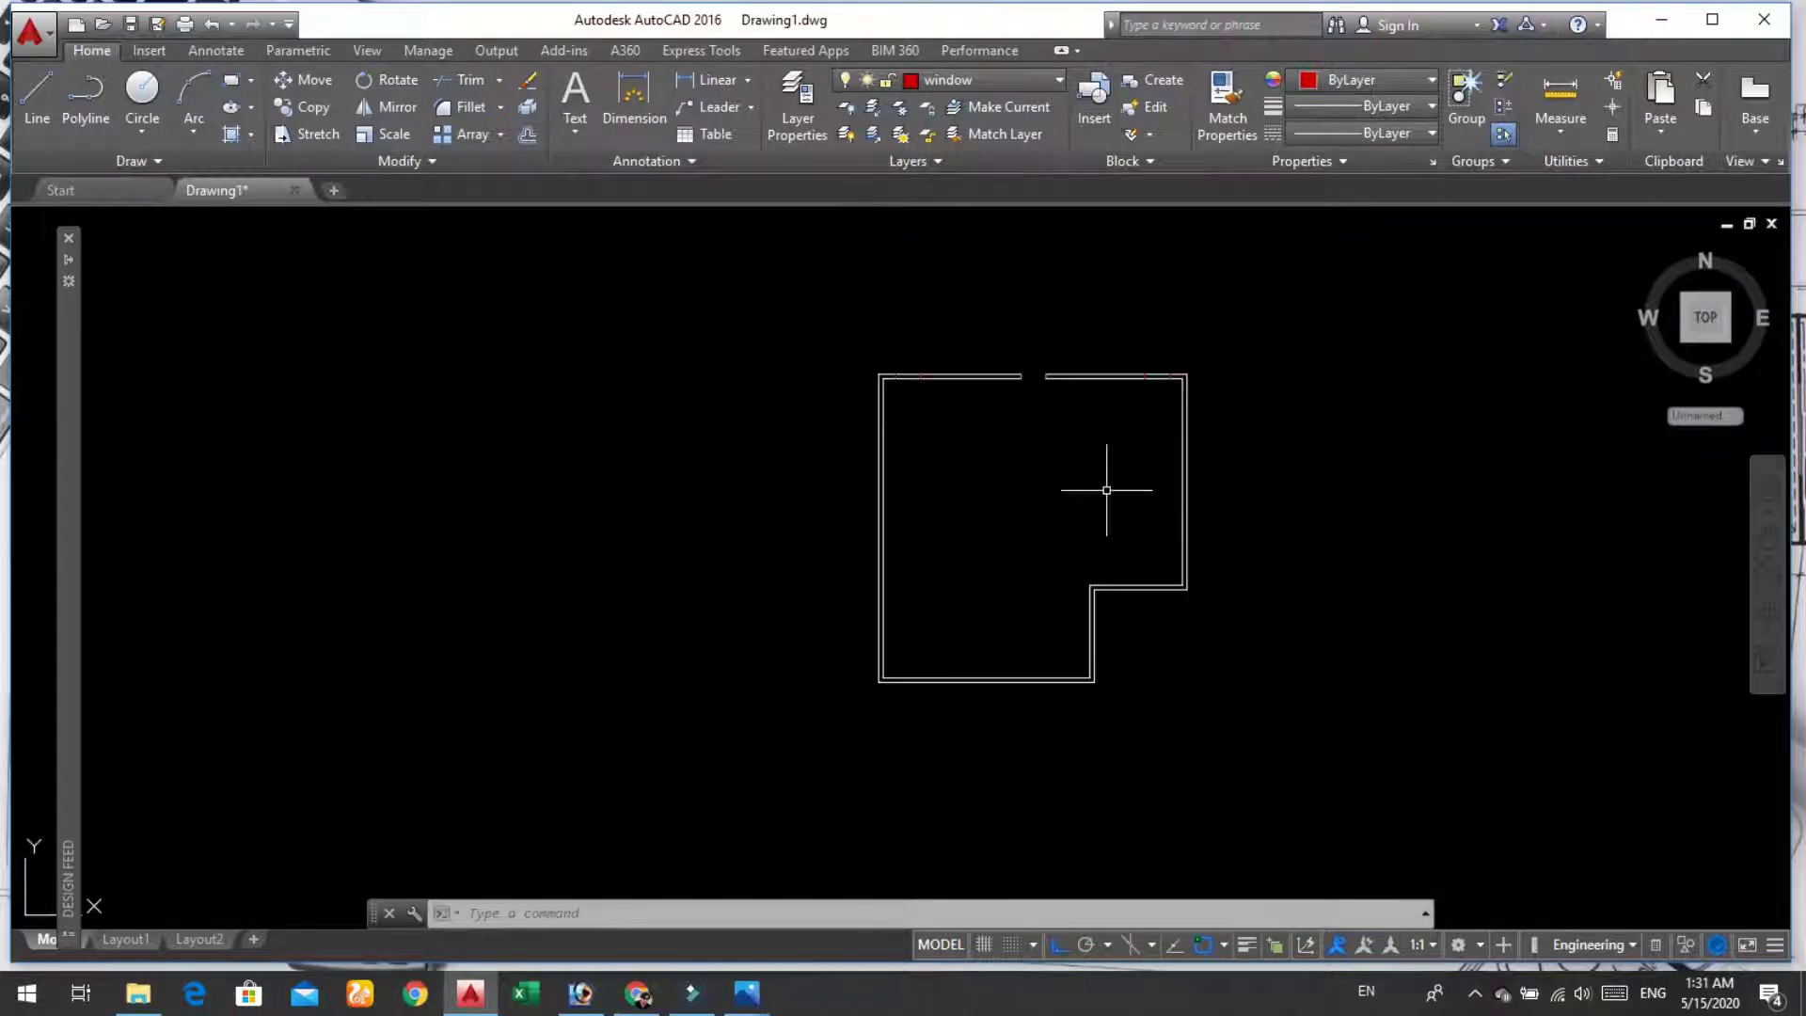
{"action": "scroll", "coordinate": [1167, 365], "scroll_direction": "up", "scroll_amount": 5}
{"action": "scroll", "coordinate": [1165, 400], "scroll_direction": "up", "scroll_amount": 5}
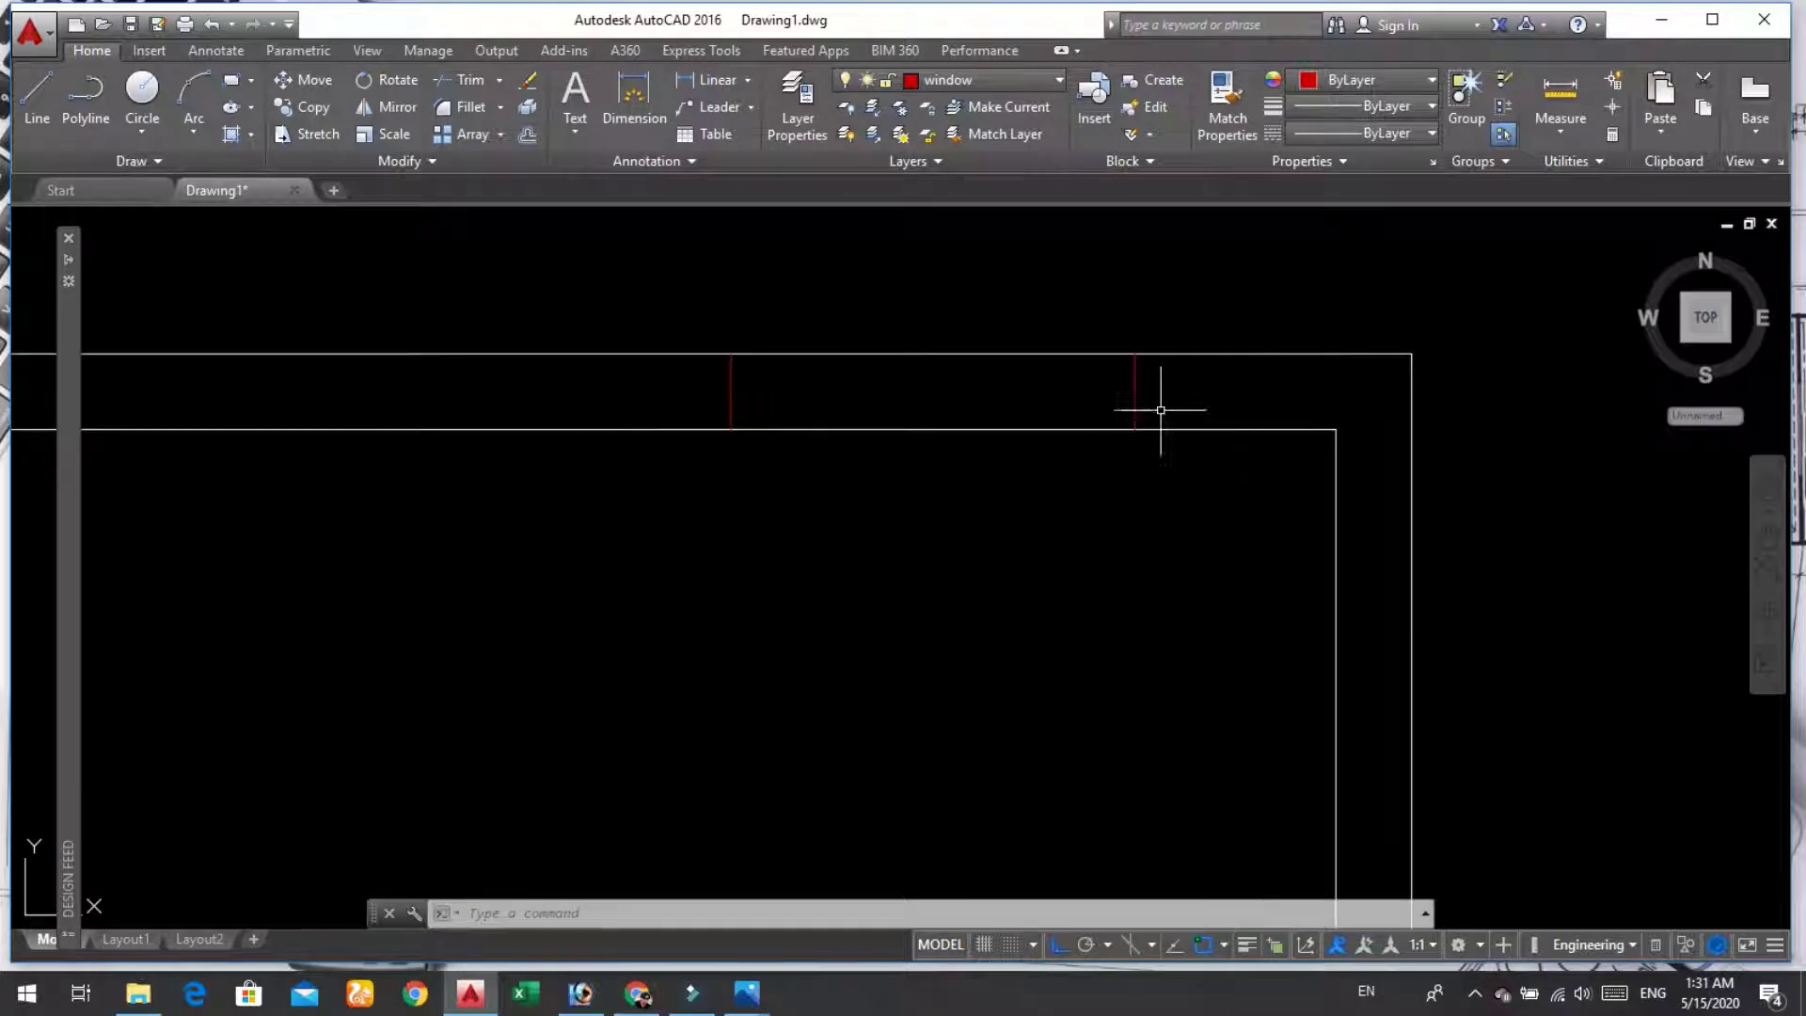
Step: Select the two short red window marks for mirroring
{"action": "left_click", "coordinate": [1135, 395]}
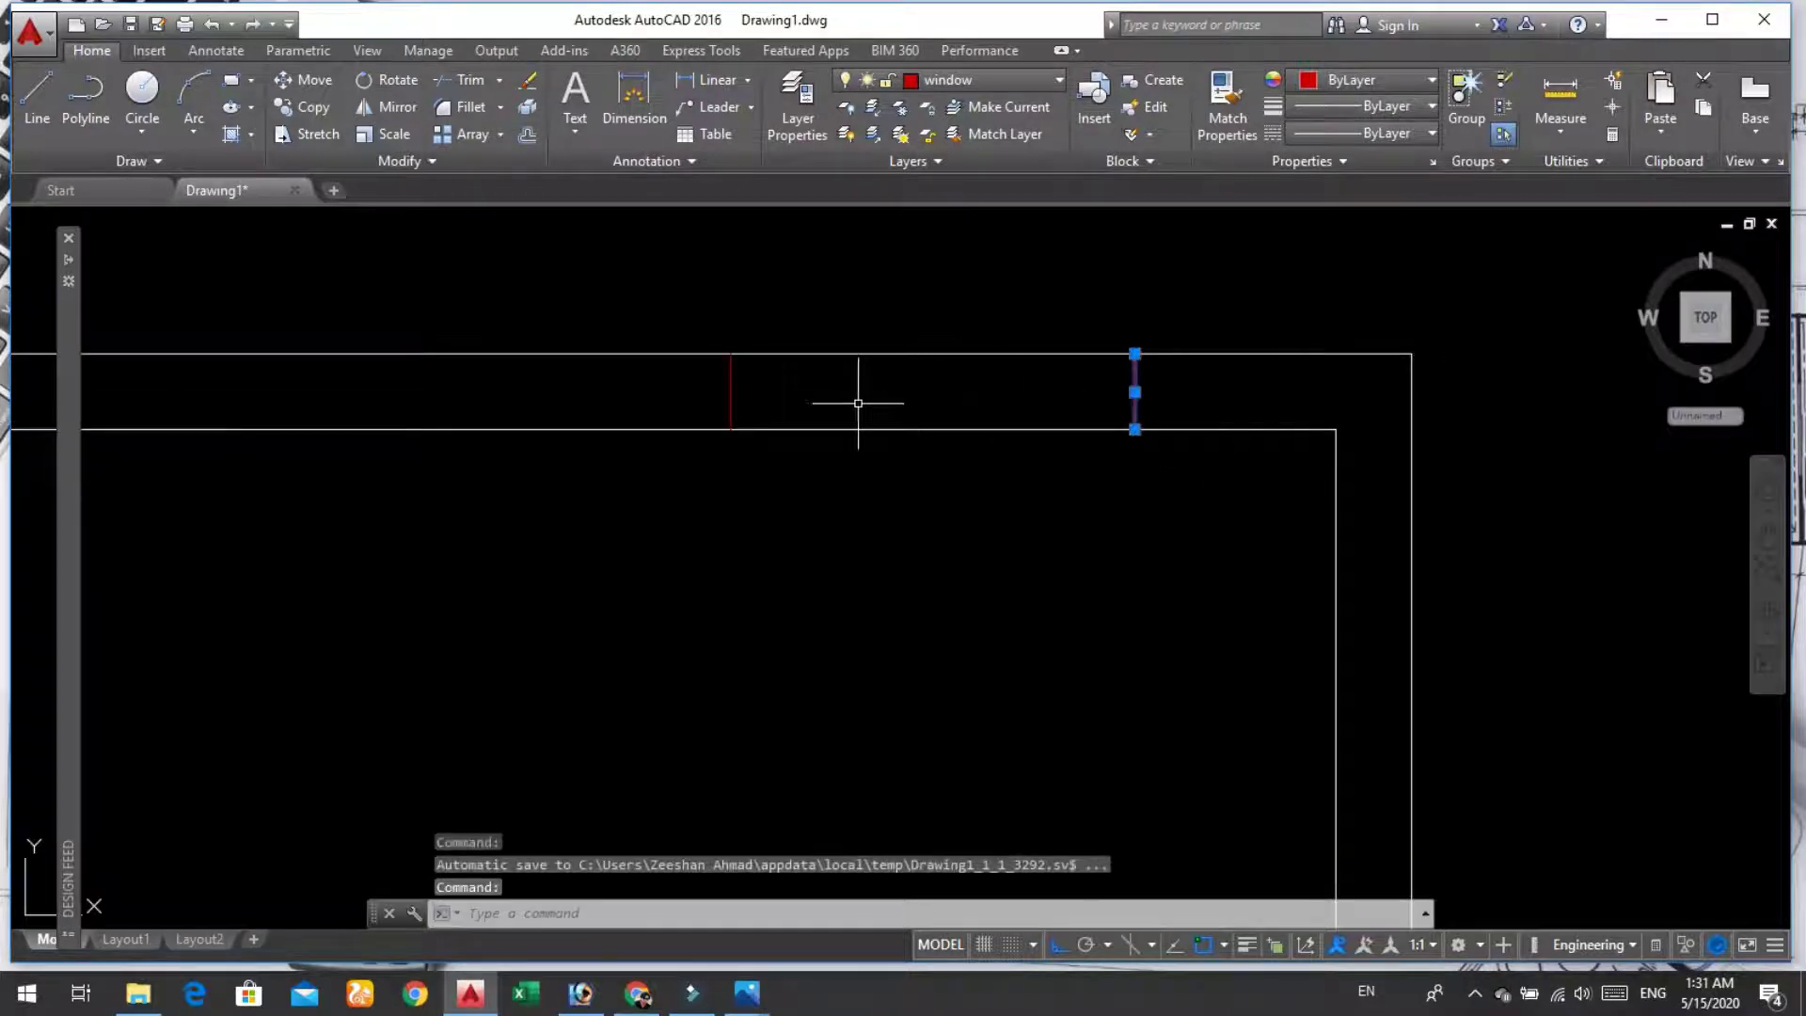
{"action": "left_click", "coordinate": [731, 391]}
{"action": "type", "text": "MI"}
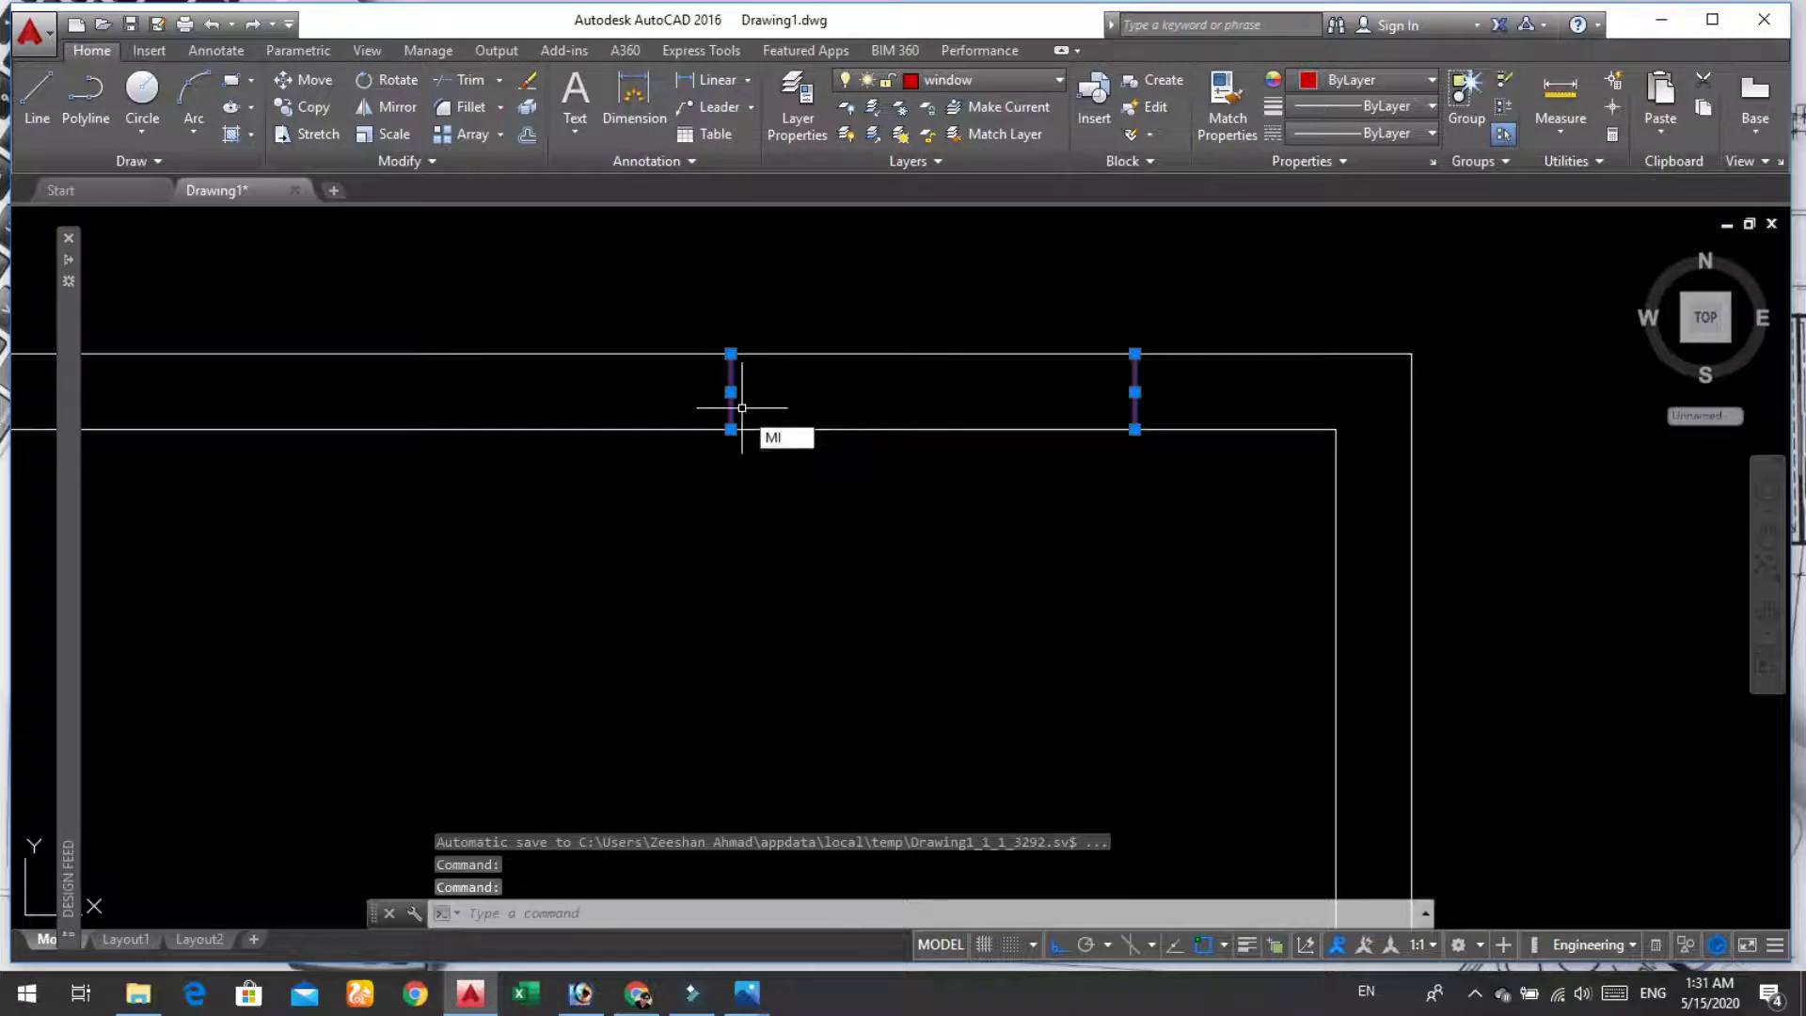
{"action": "key", "text": "Return"}
{"action": "scroll", "coordinate": [743, 414], "scroll_direction": "down", "scroll_amount": 5}
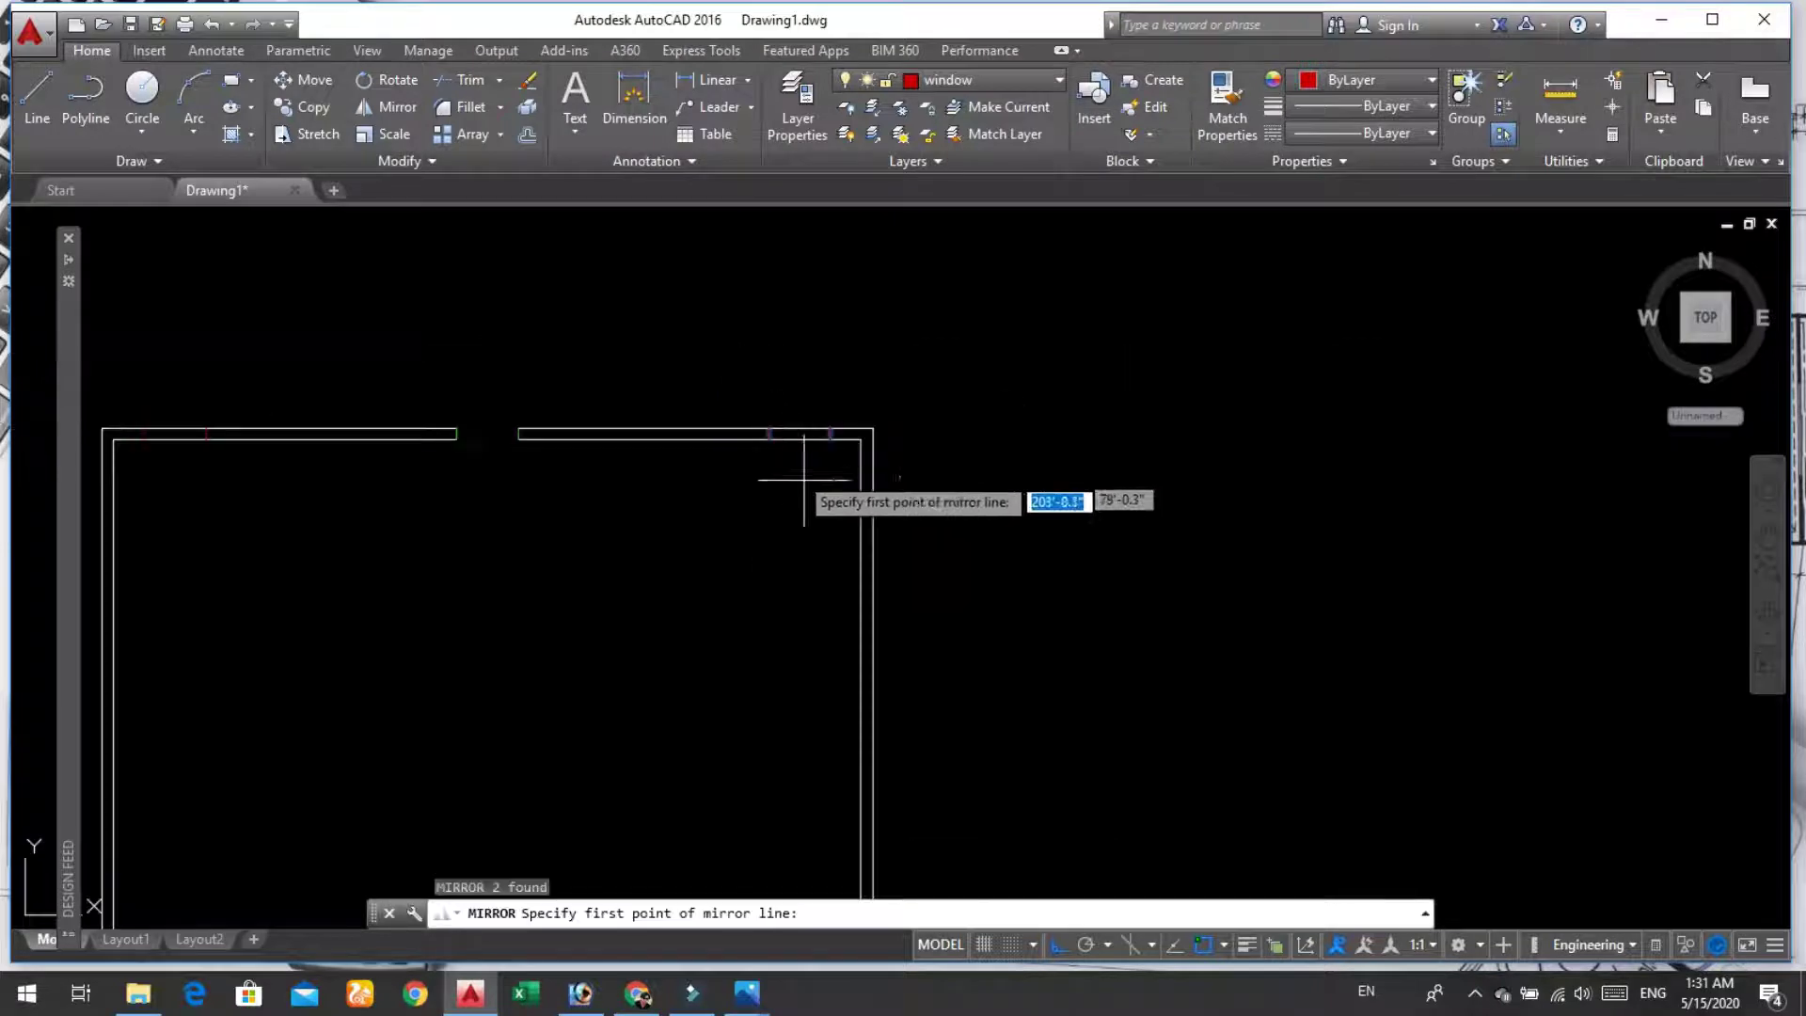
{"action": "scroll", "coordinate": [873, 691], "scroll_direction": "down", "scroll_amount": 4}
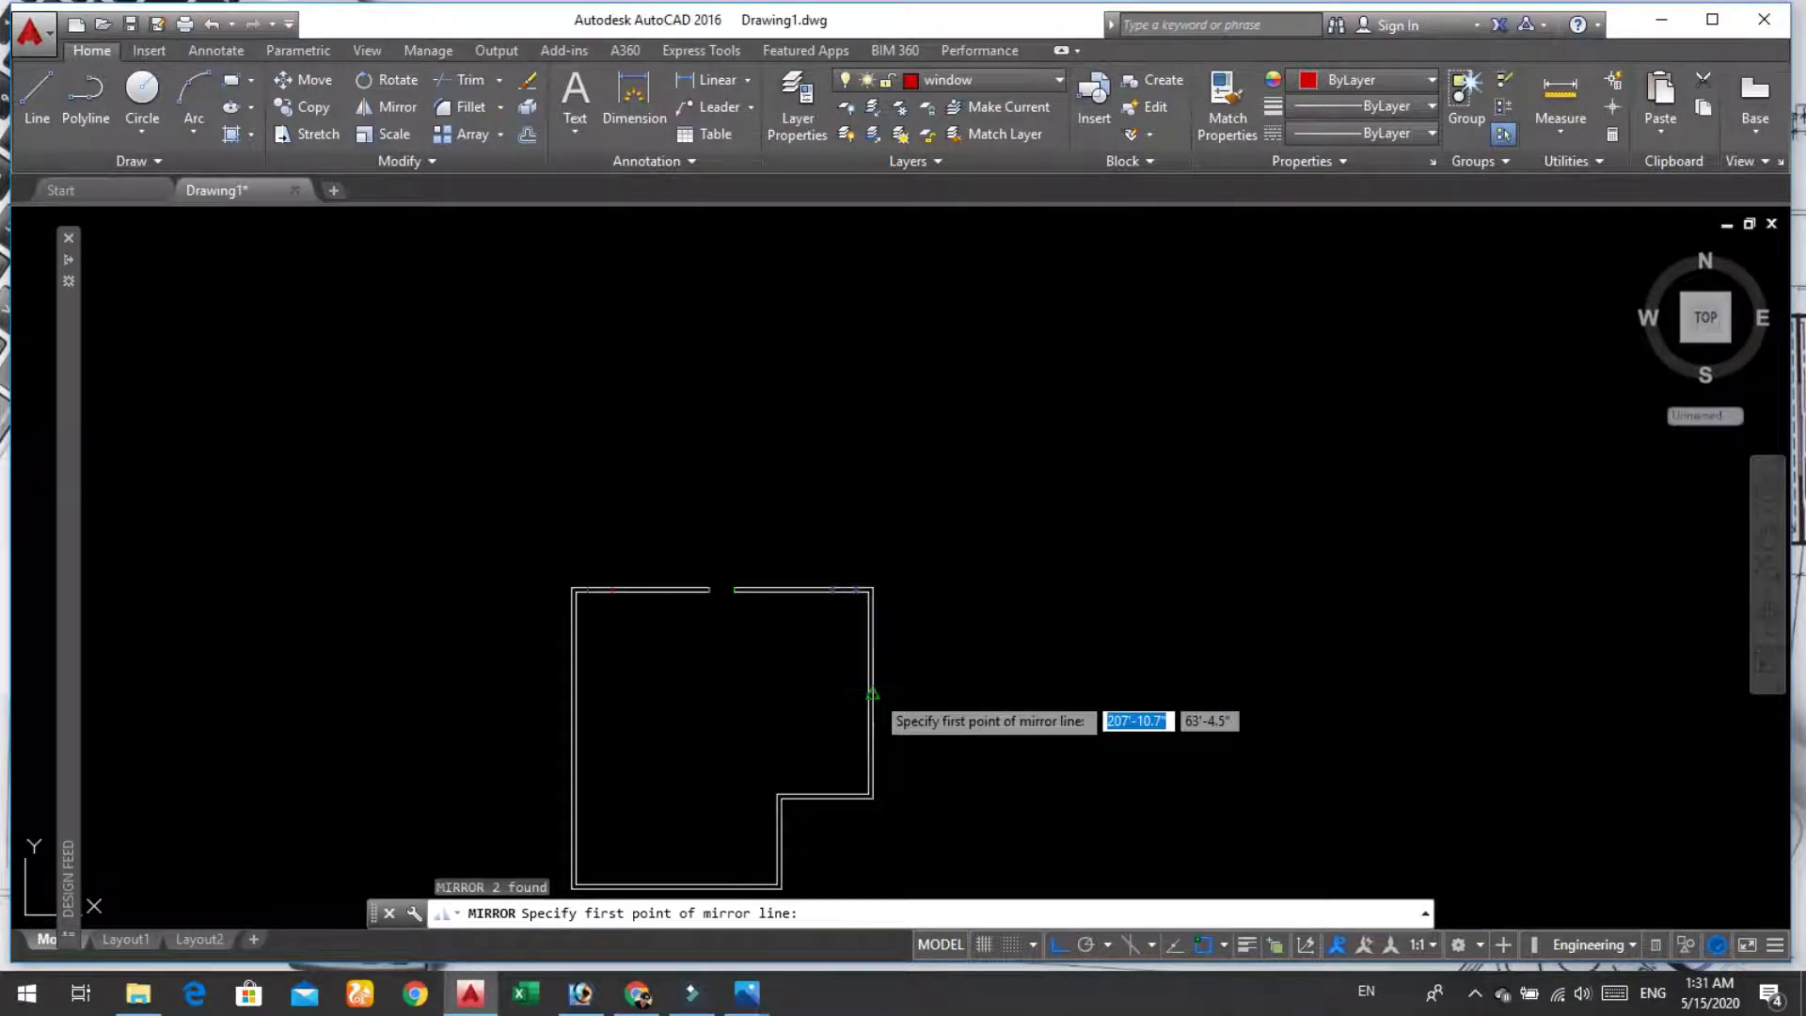
Step: Mirror the marks across a horizontal line at the right wall, keeping the originals
{"action": "left_click", "coordinate": [873, 691]}
{"action": "left_click", "coordinate": [735, 694]}
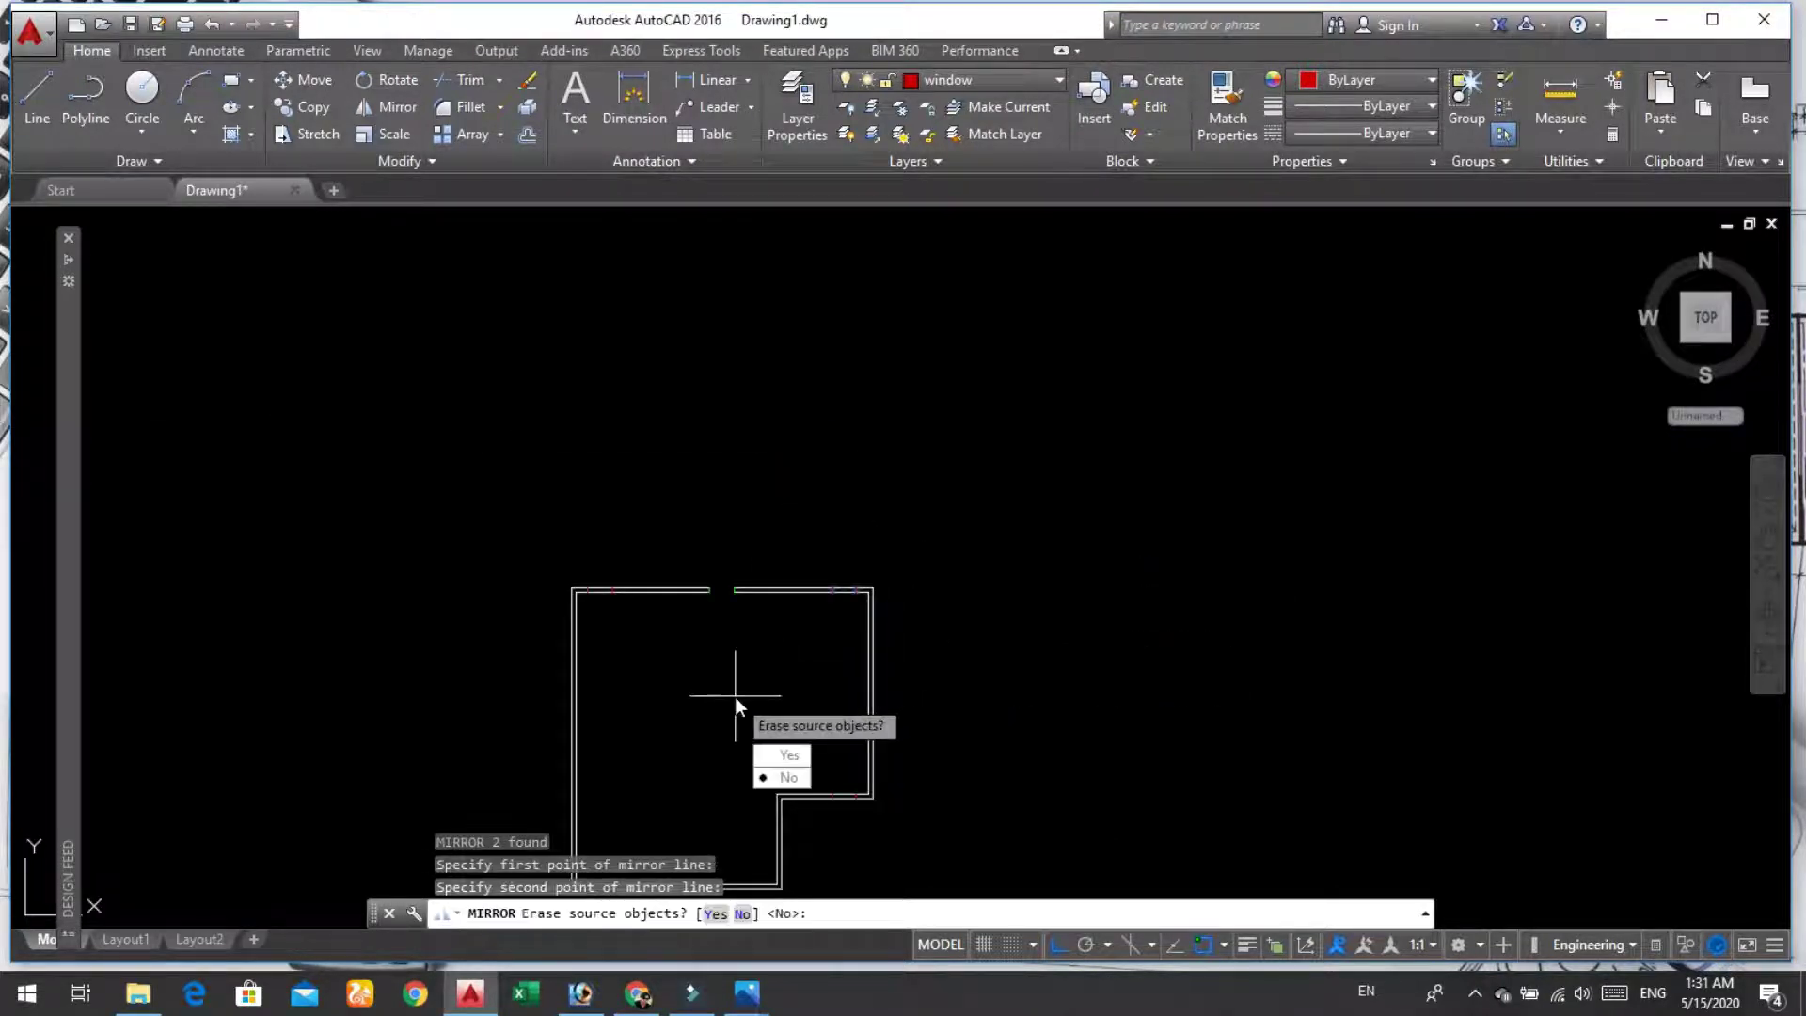
{"action": "key", "text": "Return"}
{"action": "scroll", "coordinate": [735, 695], "scroll_direction": "down", "scroll_amount": 2}
{"action": "scroll", "coordinate": [825, 781], "scroll_direction": "up", "scroll_amount": 2}
{"action": "scroll", "coordinate": [825, 781], "scroll_direction": "up", "scroll_amount": 5}
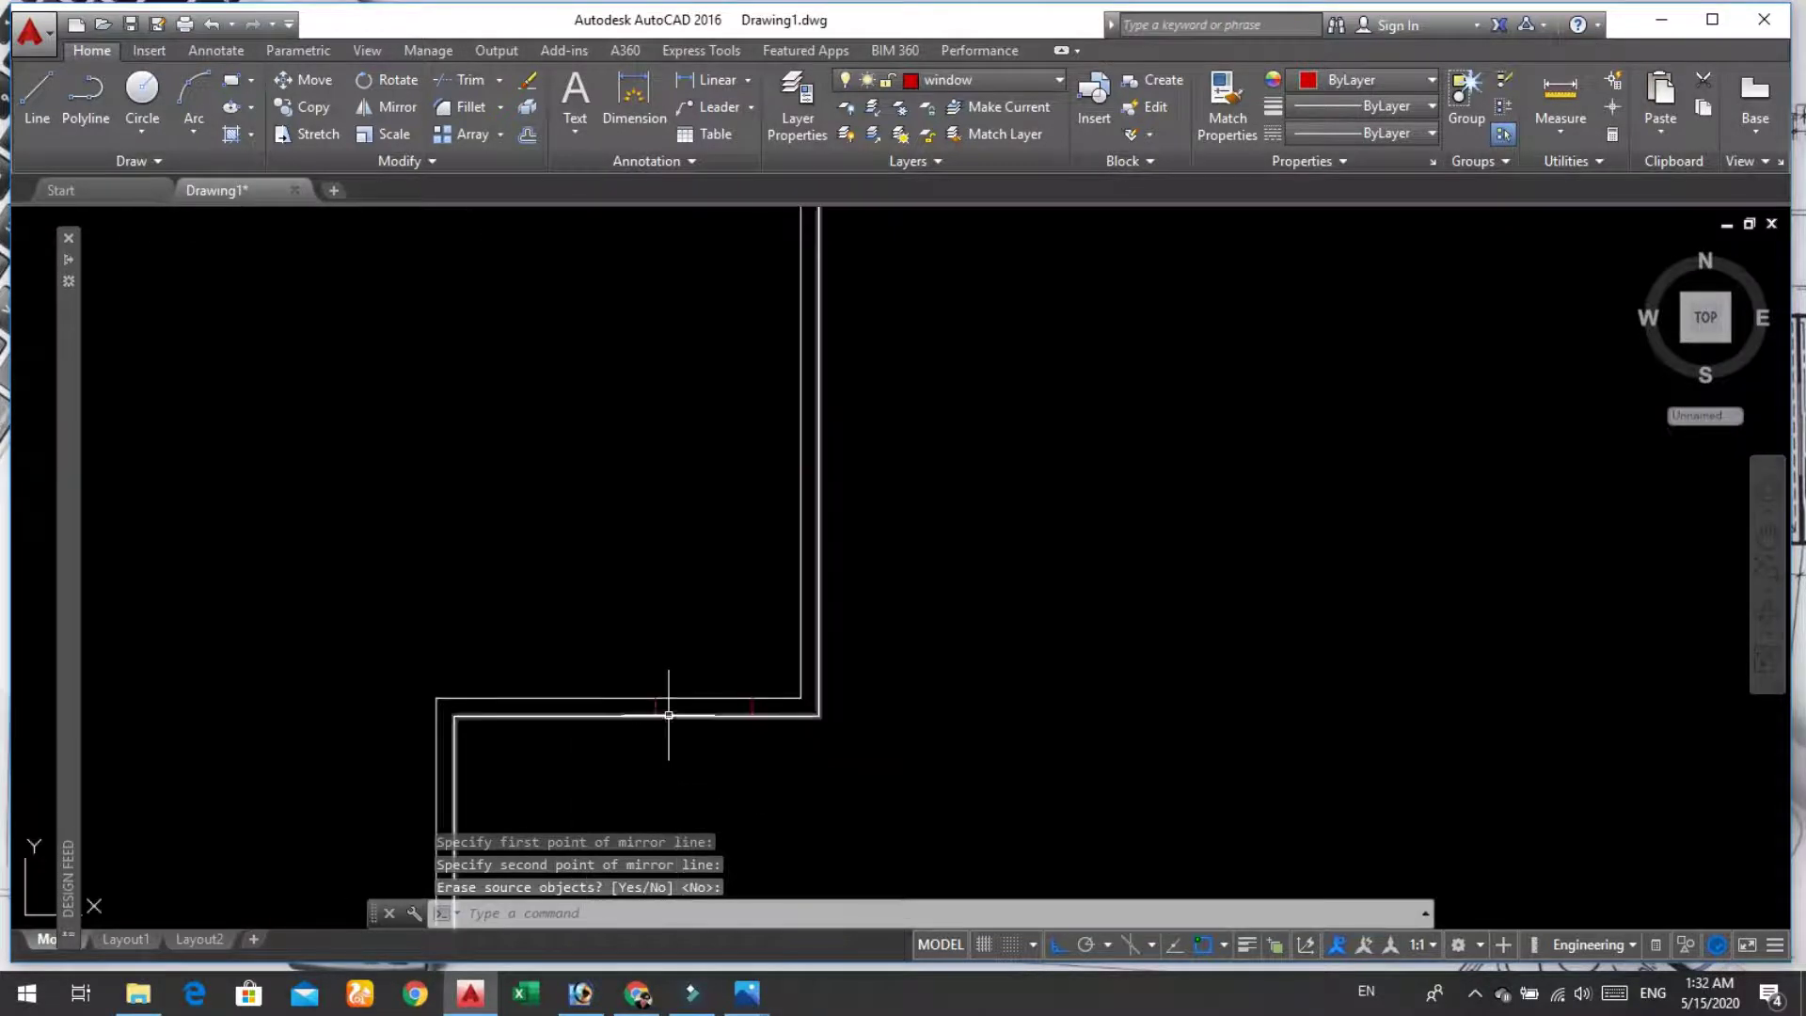
{"action": "scroll", "coordinate": [678, 713], "scroll_direction": "up", "scroll_amount": 3}
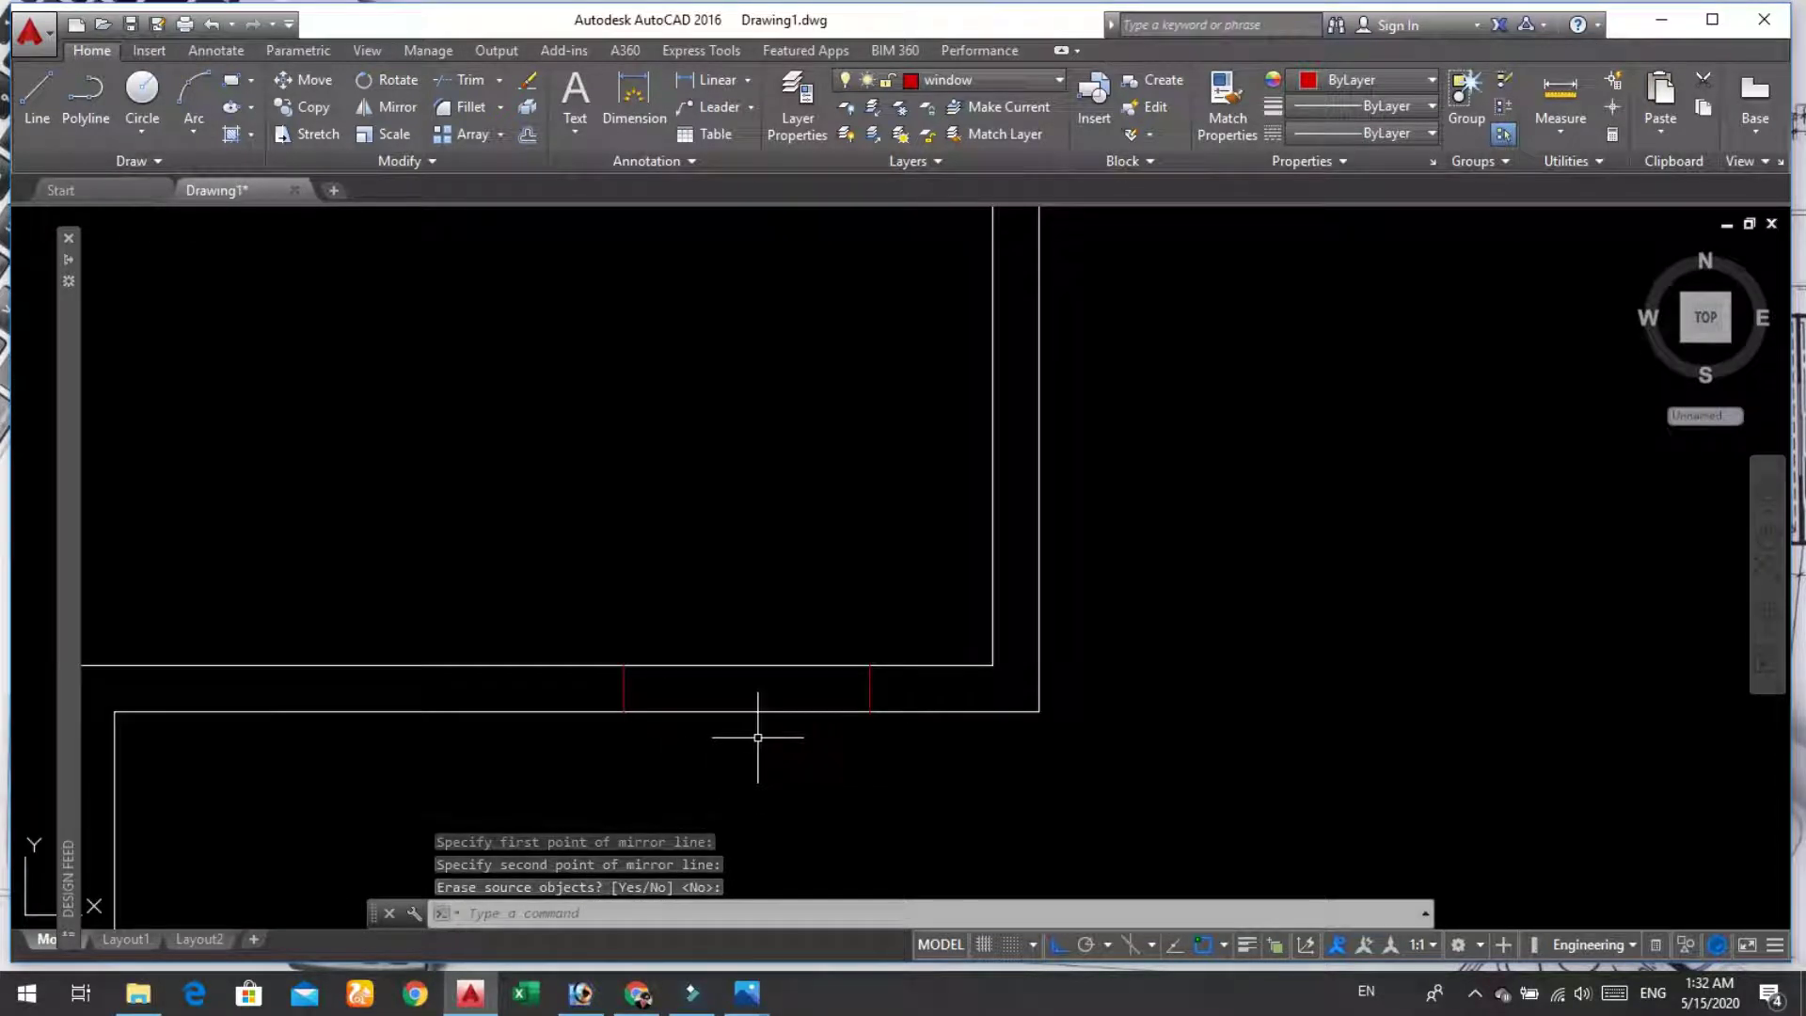
{"action": "scroll", "coordinate": [757, 737], "scroll_direction": "down", "scroll_amount": 5}
{"action": "scroll", "coordinate": [733, 729], "scroll_direction": "down", "scroll_amount": 4}
{"action": "scroll", "coordinate": [678, 735], "scroll_direction": "down", "scroll_amount": 2}
{"action": "scroll", "coordinate": [673, 739], "scroll_direction": "up", "scroll_amount": 4}
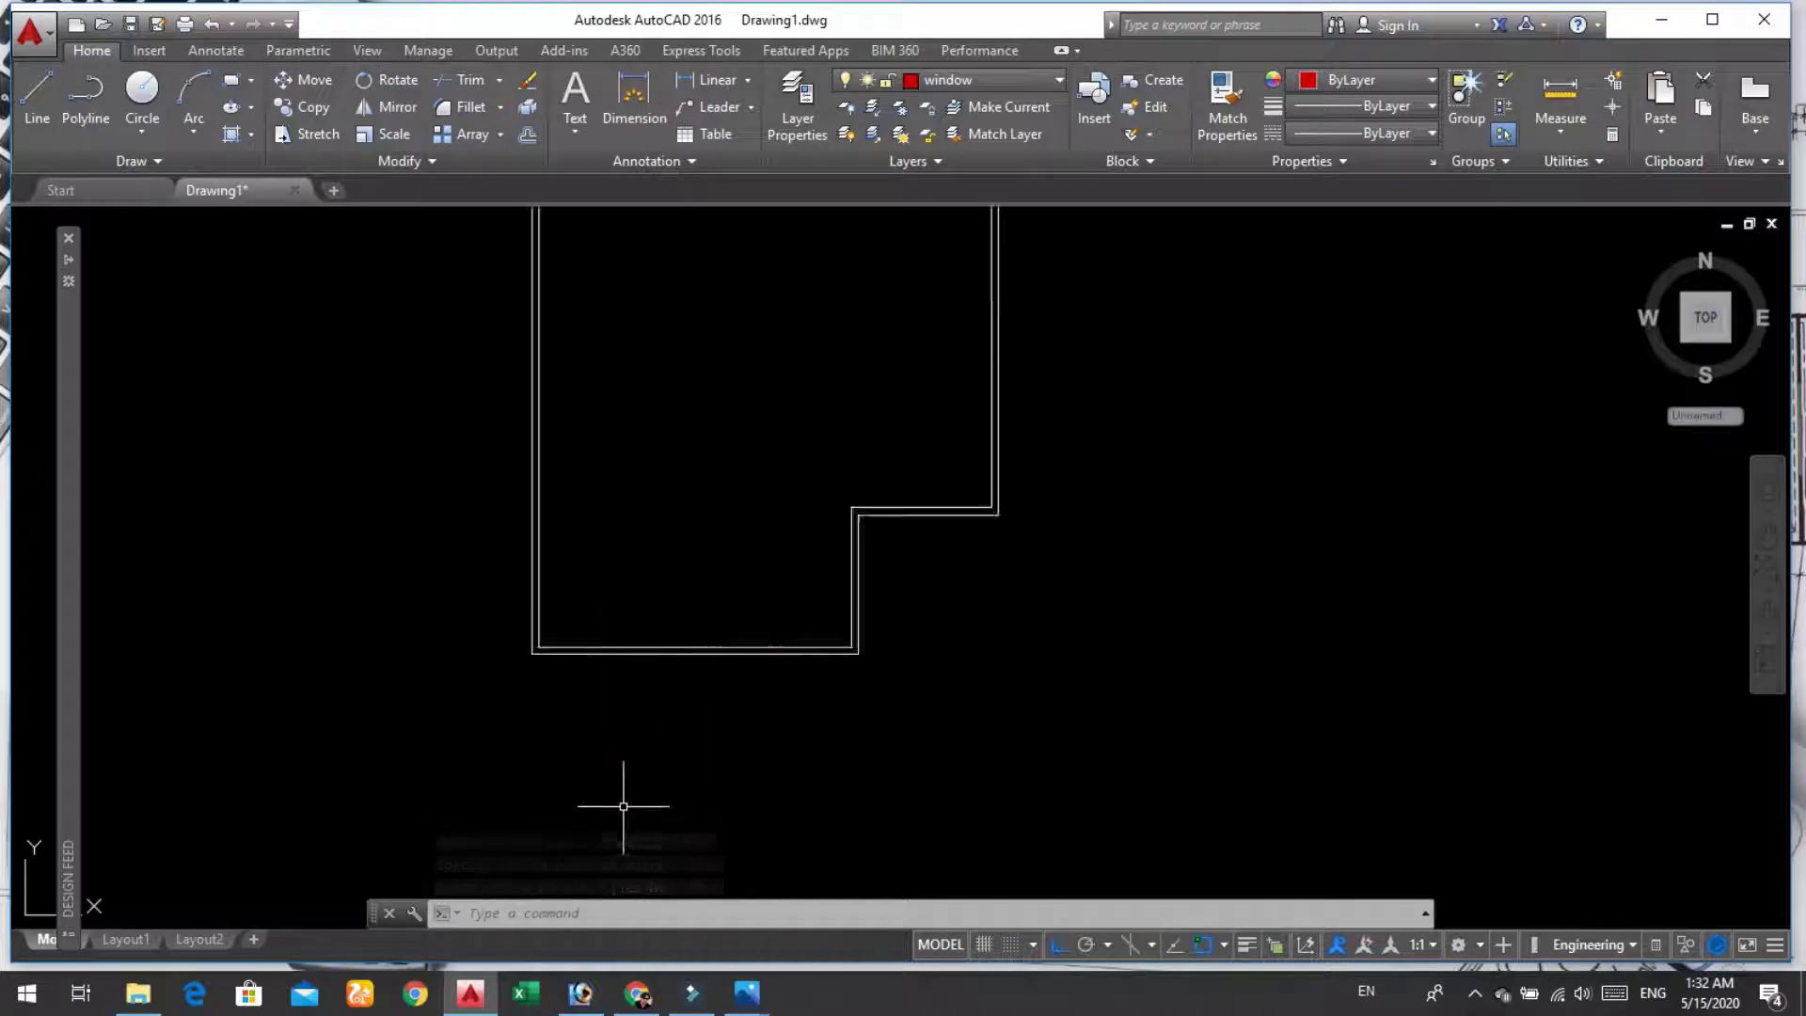
{"action": "scroll", "coordinate": [625, 807], "scroll_direction": "up", "scroll_amount": 2}
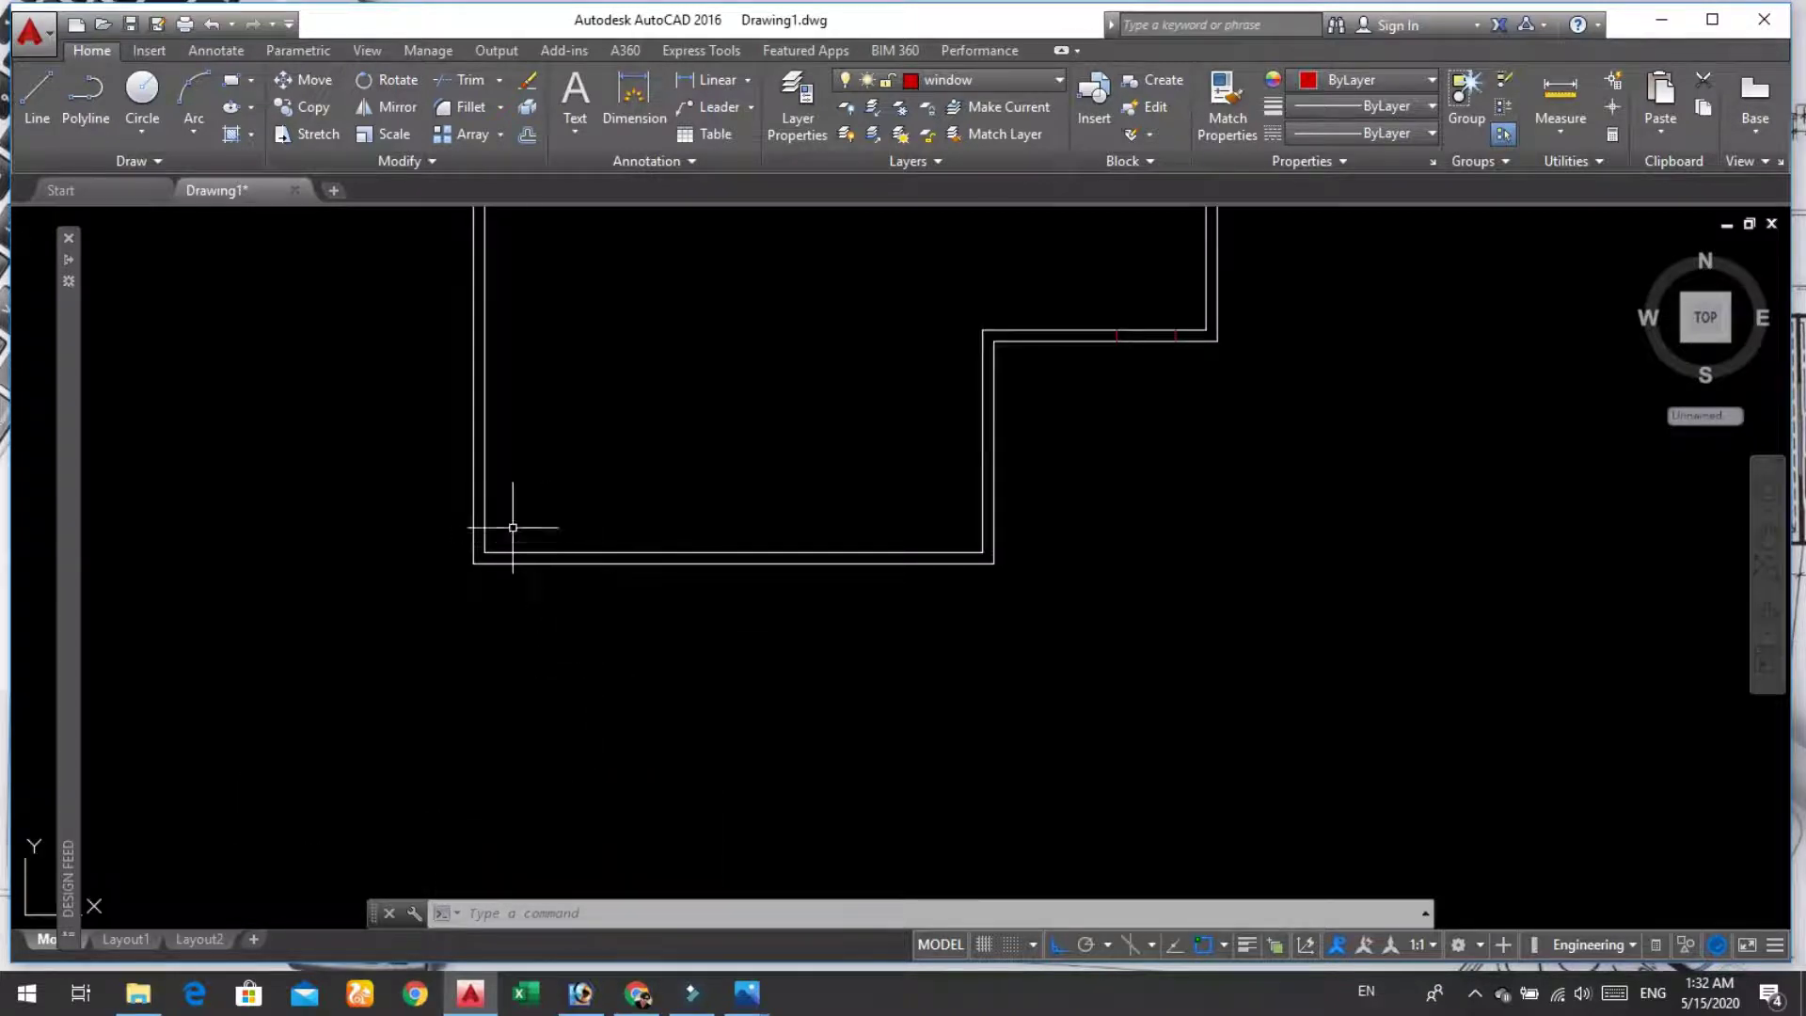
{"action": "scroll", "coordinate": [526, 555], "scroll_direction": "down", "scroll_amount": 5}
{"action": "scroll", "coordinate": [513, 367], "scroll_direction": "up", "scroll_amount": 6}
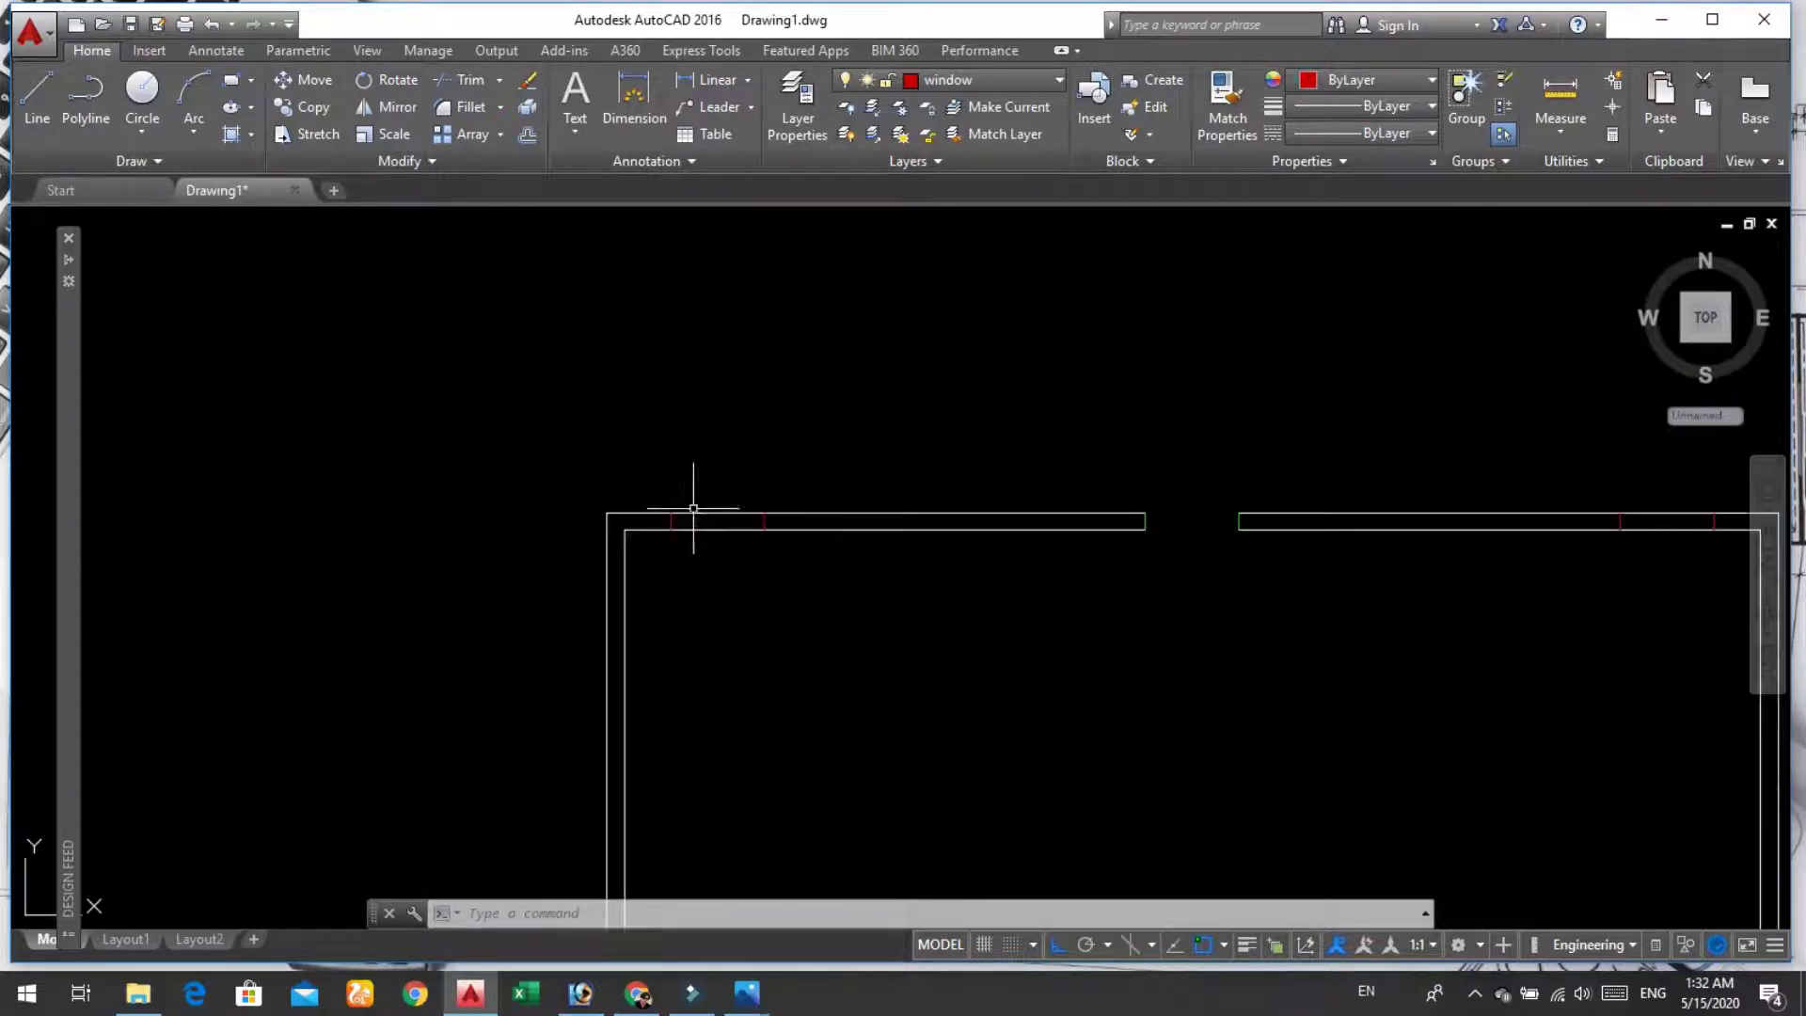
{"action": "scroll", "coordinate": [668, 522], "scroll_direction": "up", "scroll_amount": 4}
{"action": "type", "text": "MO"}
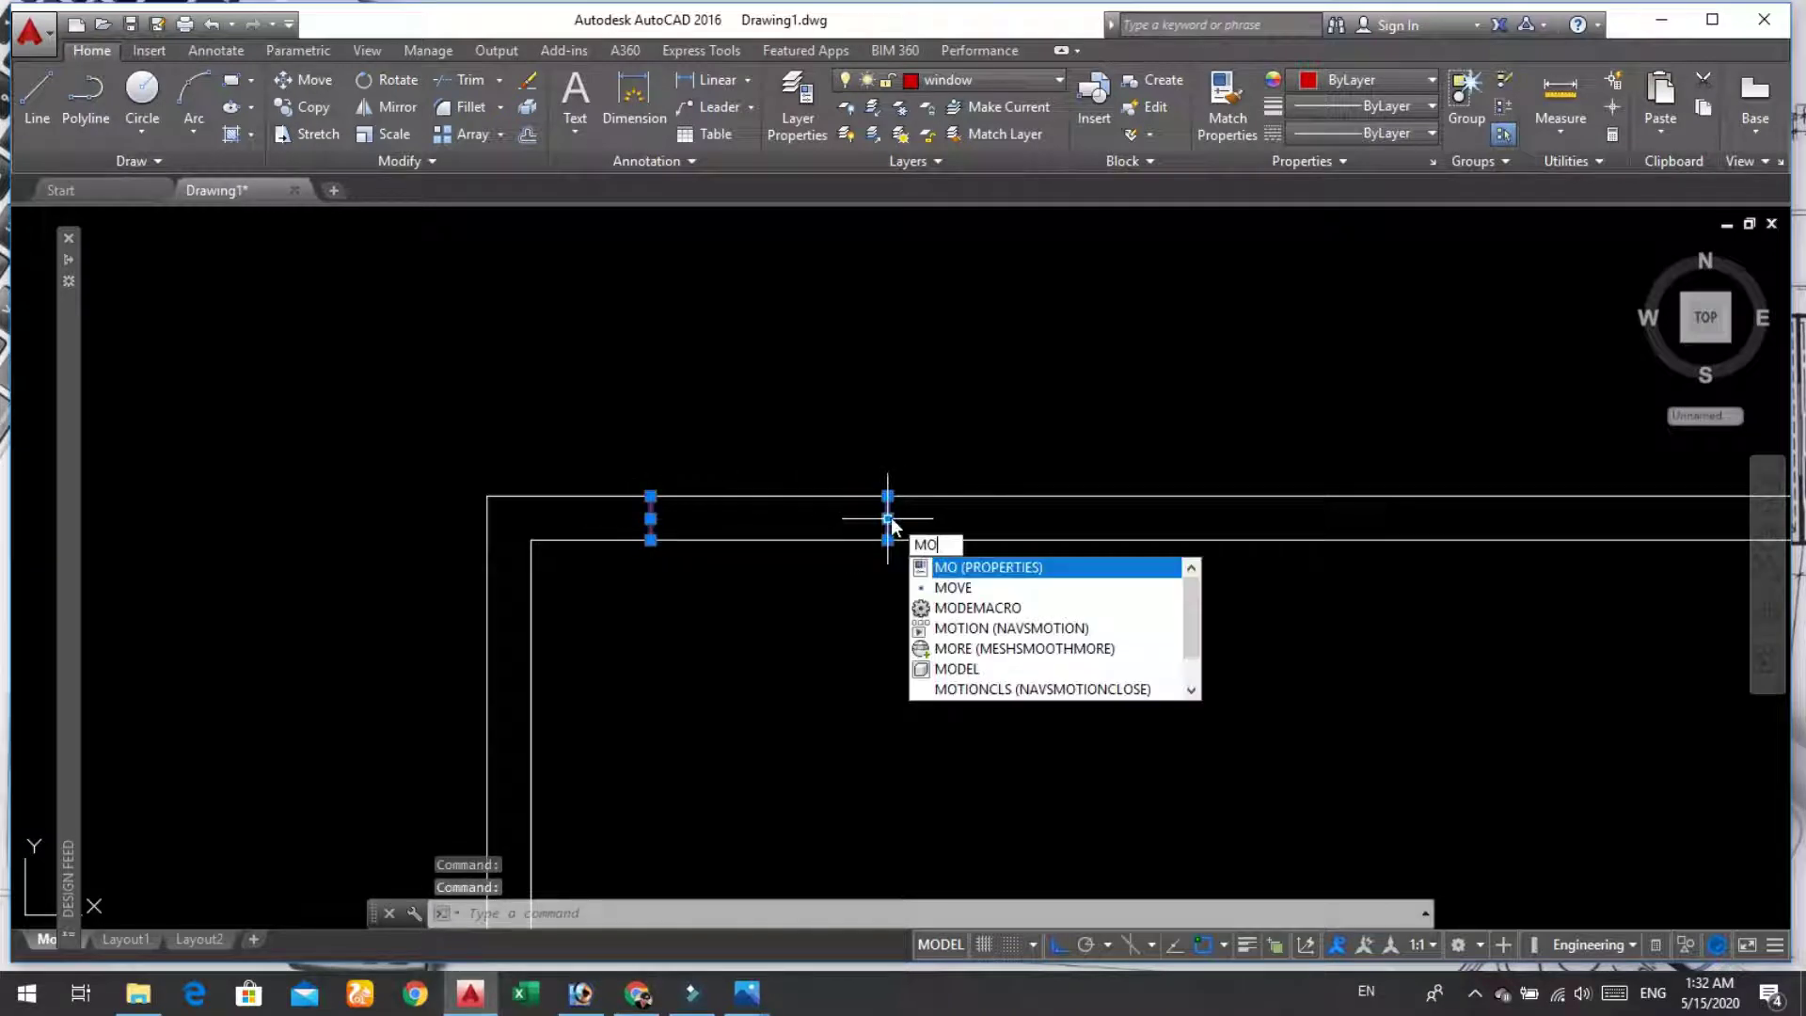
Step: Correct the mistyped command and start mirroring the selected red marks
{"action": "key", "text": "BackSpace"}
{"action": "type", "text": "I"}
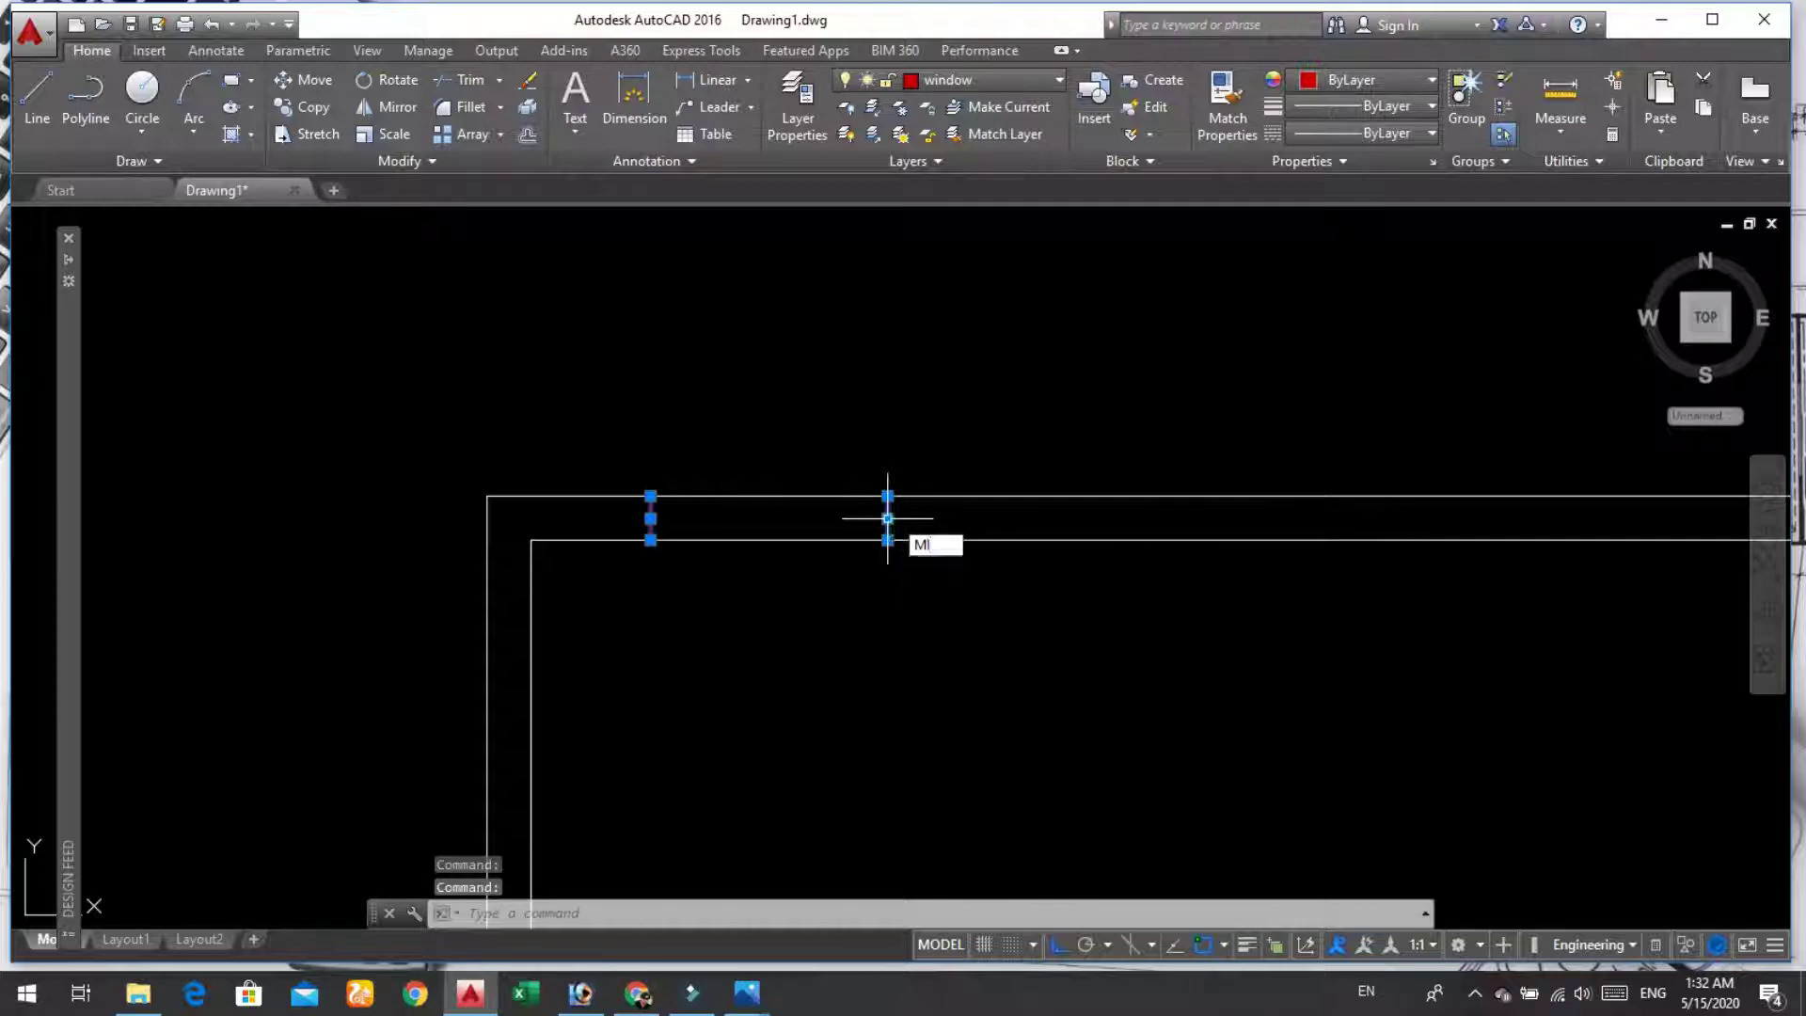
{"action": "key", "text": "Return"}
{"action": "scroll", "coordinate": [888, 518], "scroll_direction": "down", "scroll_amount": 2}
{"action": "scroll", "coordinate": [852, 585], "scroll_direction": "down", "scroll_amount": 2}
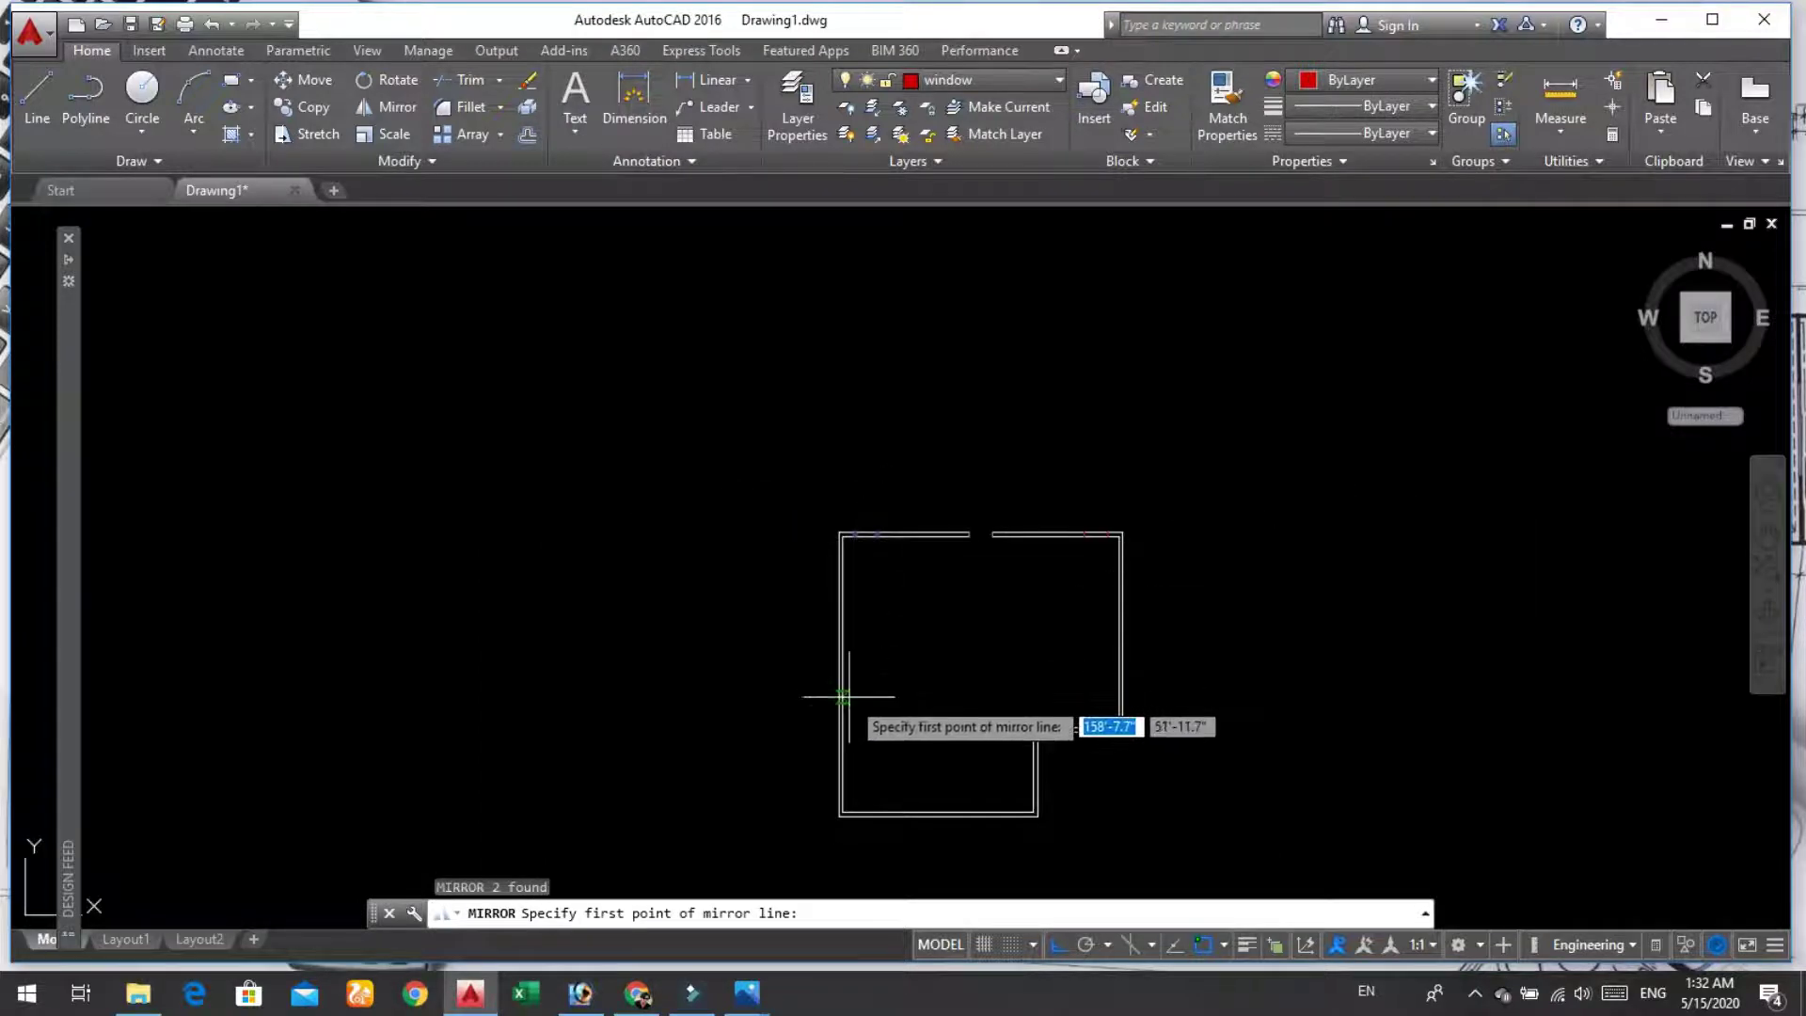
{"action": "scroll", "coordinate": [835, 694], "scroll_direction": "up", "scroll_amount": 3}
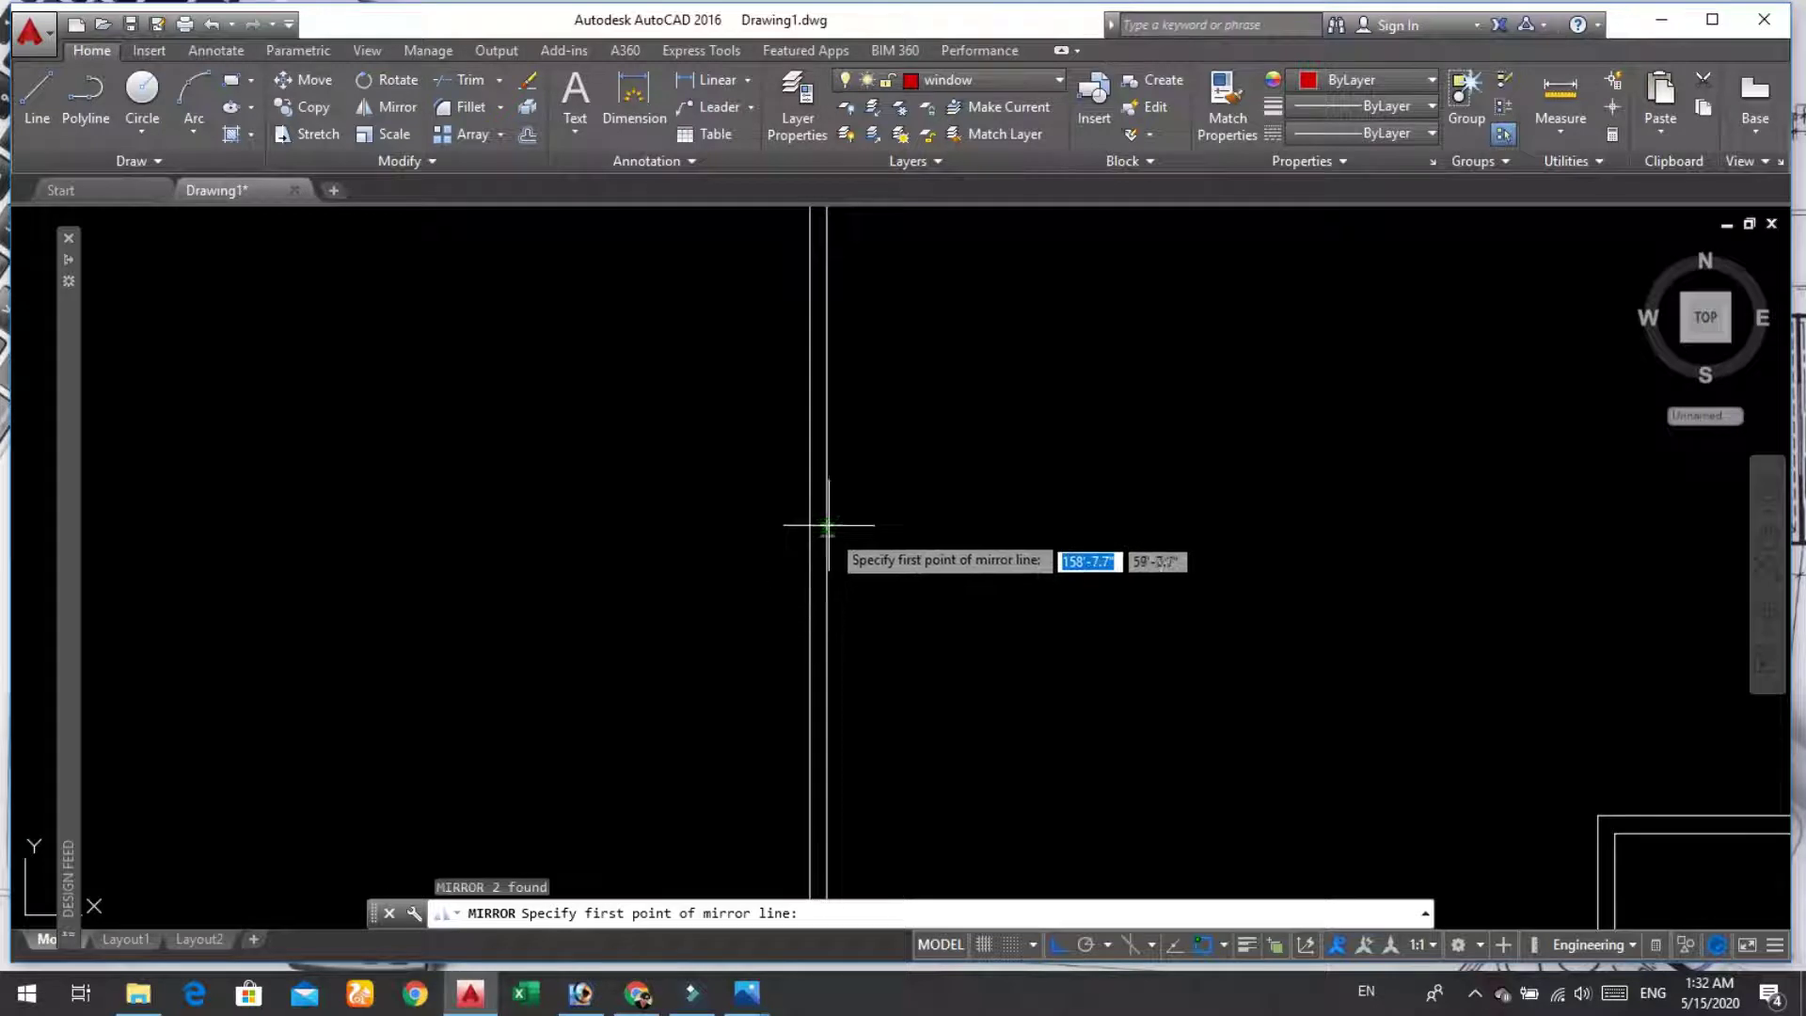
{"action": "scroll", "coordinate": [831, 752], "scroll_direction": "down", "scroll_amount": 3}
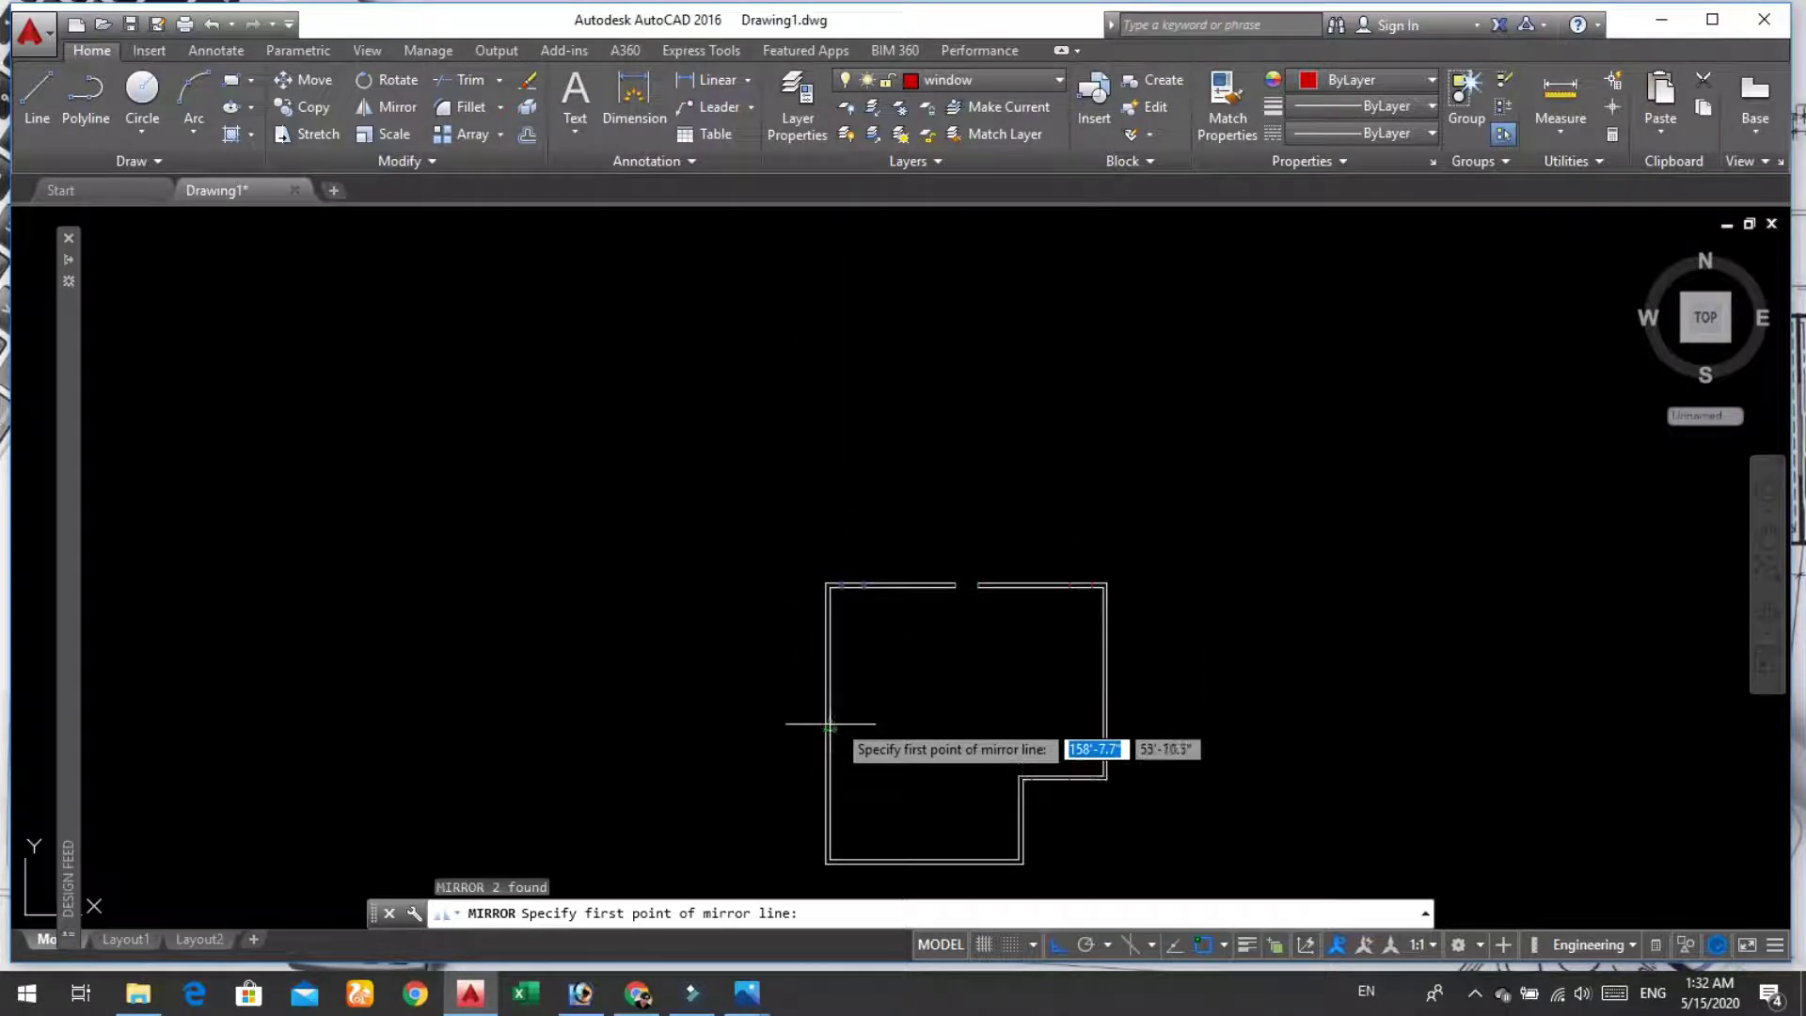
Step: Mirror the marks across a horizontal line onto the bottom wall, keeping the originals
{"action": "left_click", "coordinate": [830, 724]}
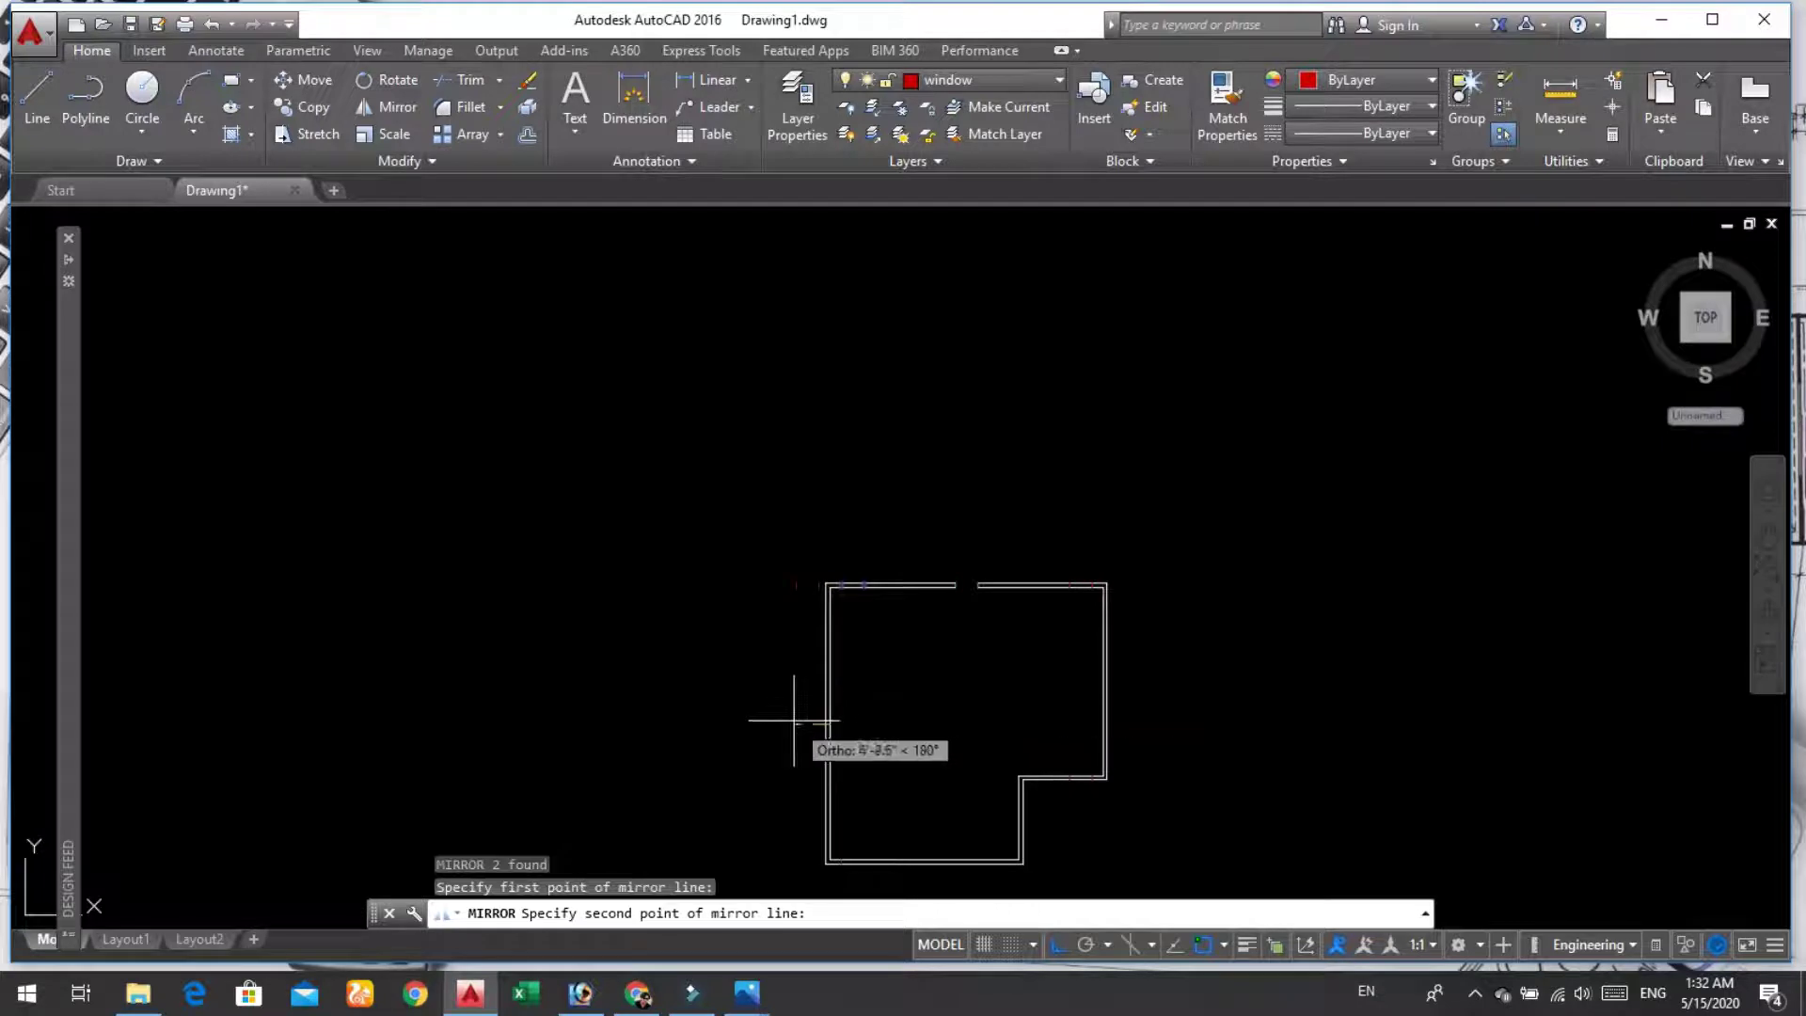
{"action": "left_click", "coordinate": [794, 722]}
{"action": "key", "text": "Return"}
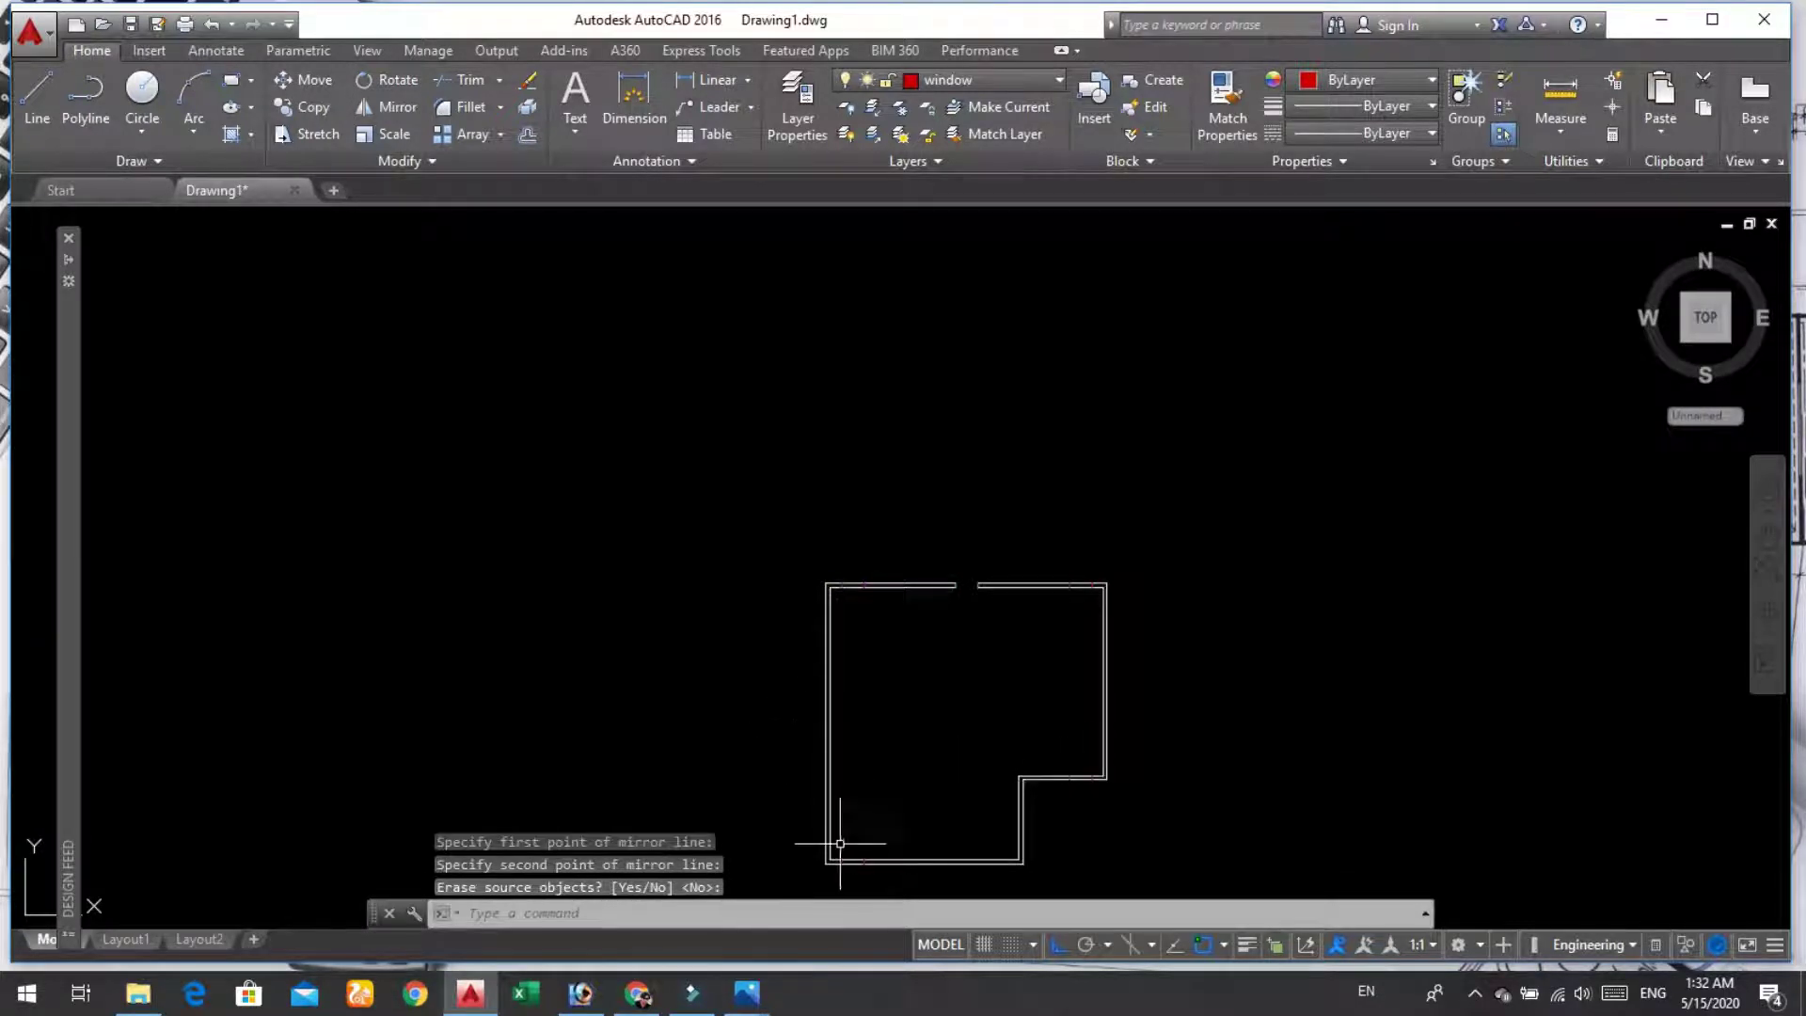
{"action": "scroll", "coordinate": [856, 869], "scroll_direction": "up", "scroll_amount": 4}
{"action": "scroll", "coordinate": [827, 862], "scroll_direction": "up", "scroll_amount": 1}
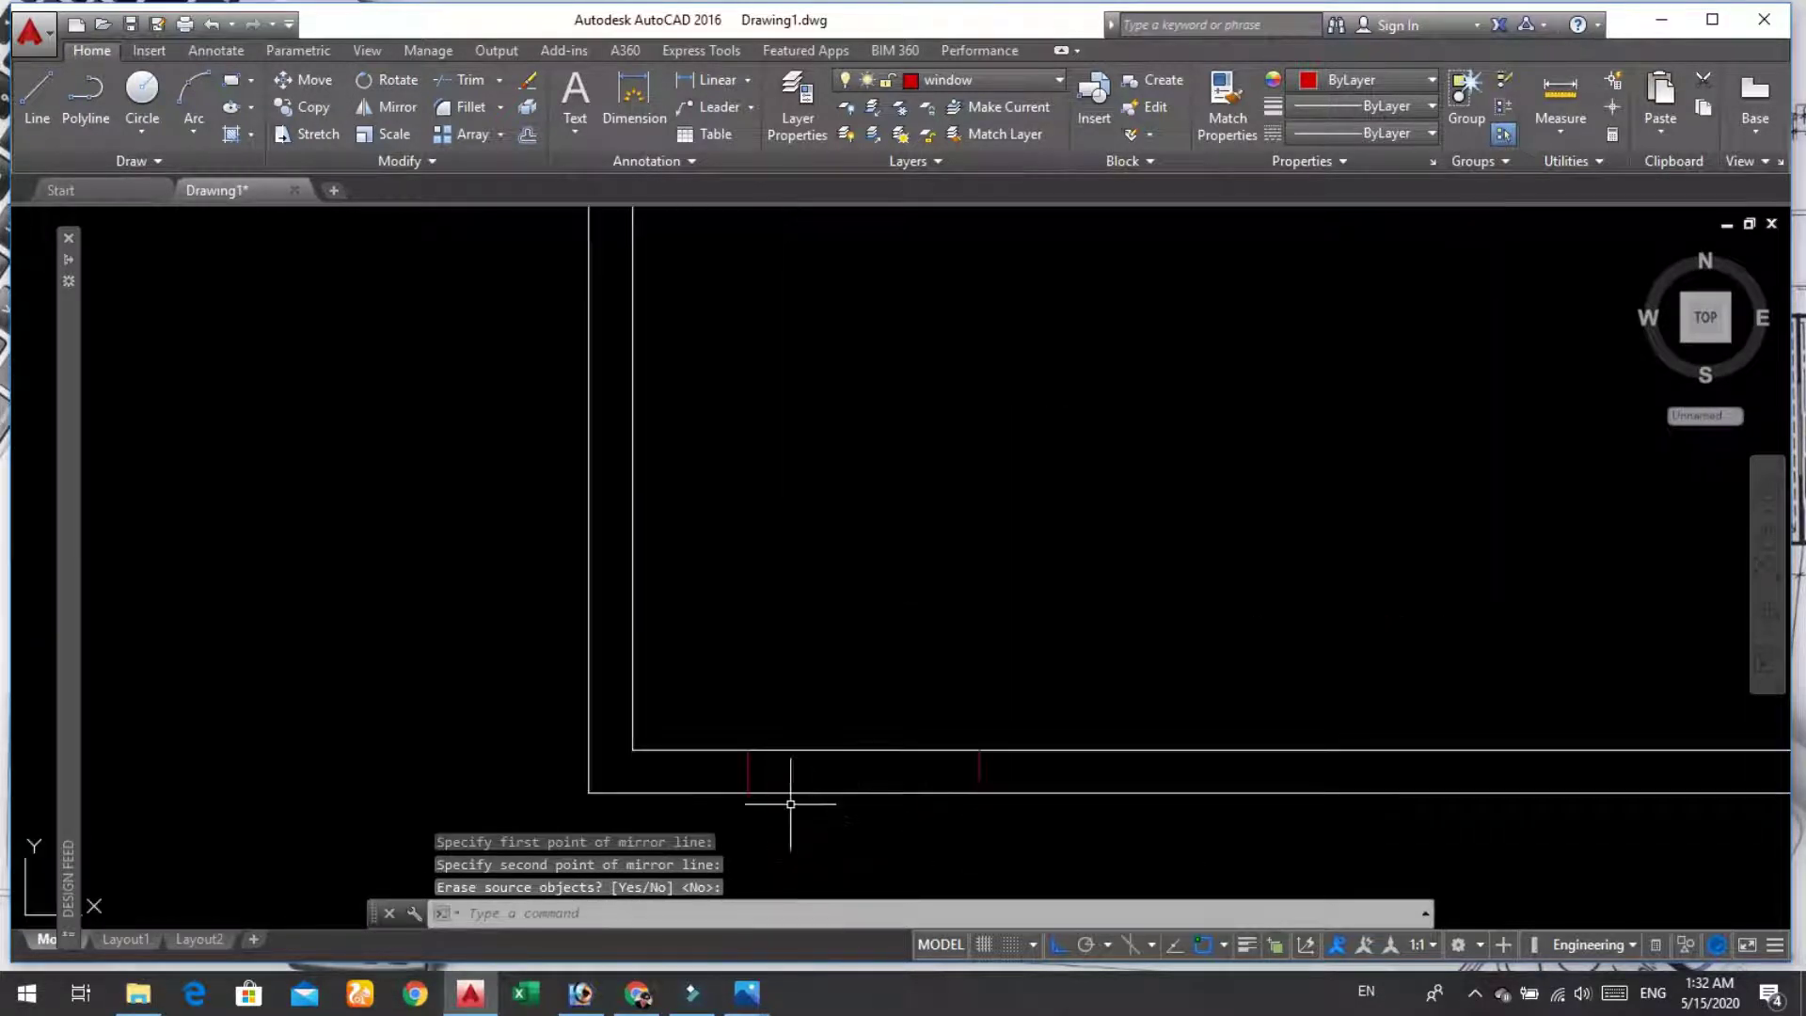
{"action": "scroll", "coordinate": [794, 806], "scroll_direction": "down", "scroll_amount": 2}
{"action": "scroll", "coordinate": [911, 819], "scroll_direction": "down", "scroll_amount": 1}
{"action": "scroll", "coordinate": [912, 818], "scroll_direction": "down", "scroll_amount": 1}
{"action": "scroll", "coordinate": [878, 838], "scroll_direction": "up", "scroll_amount": 5}
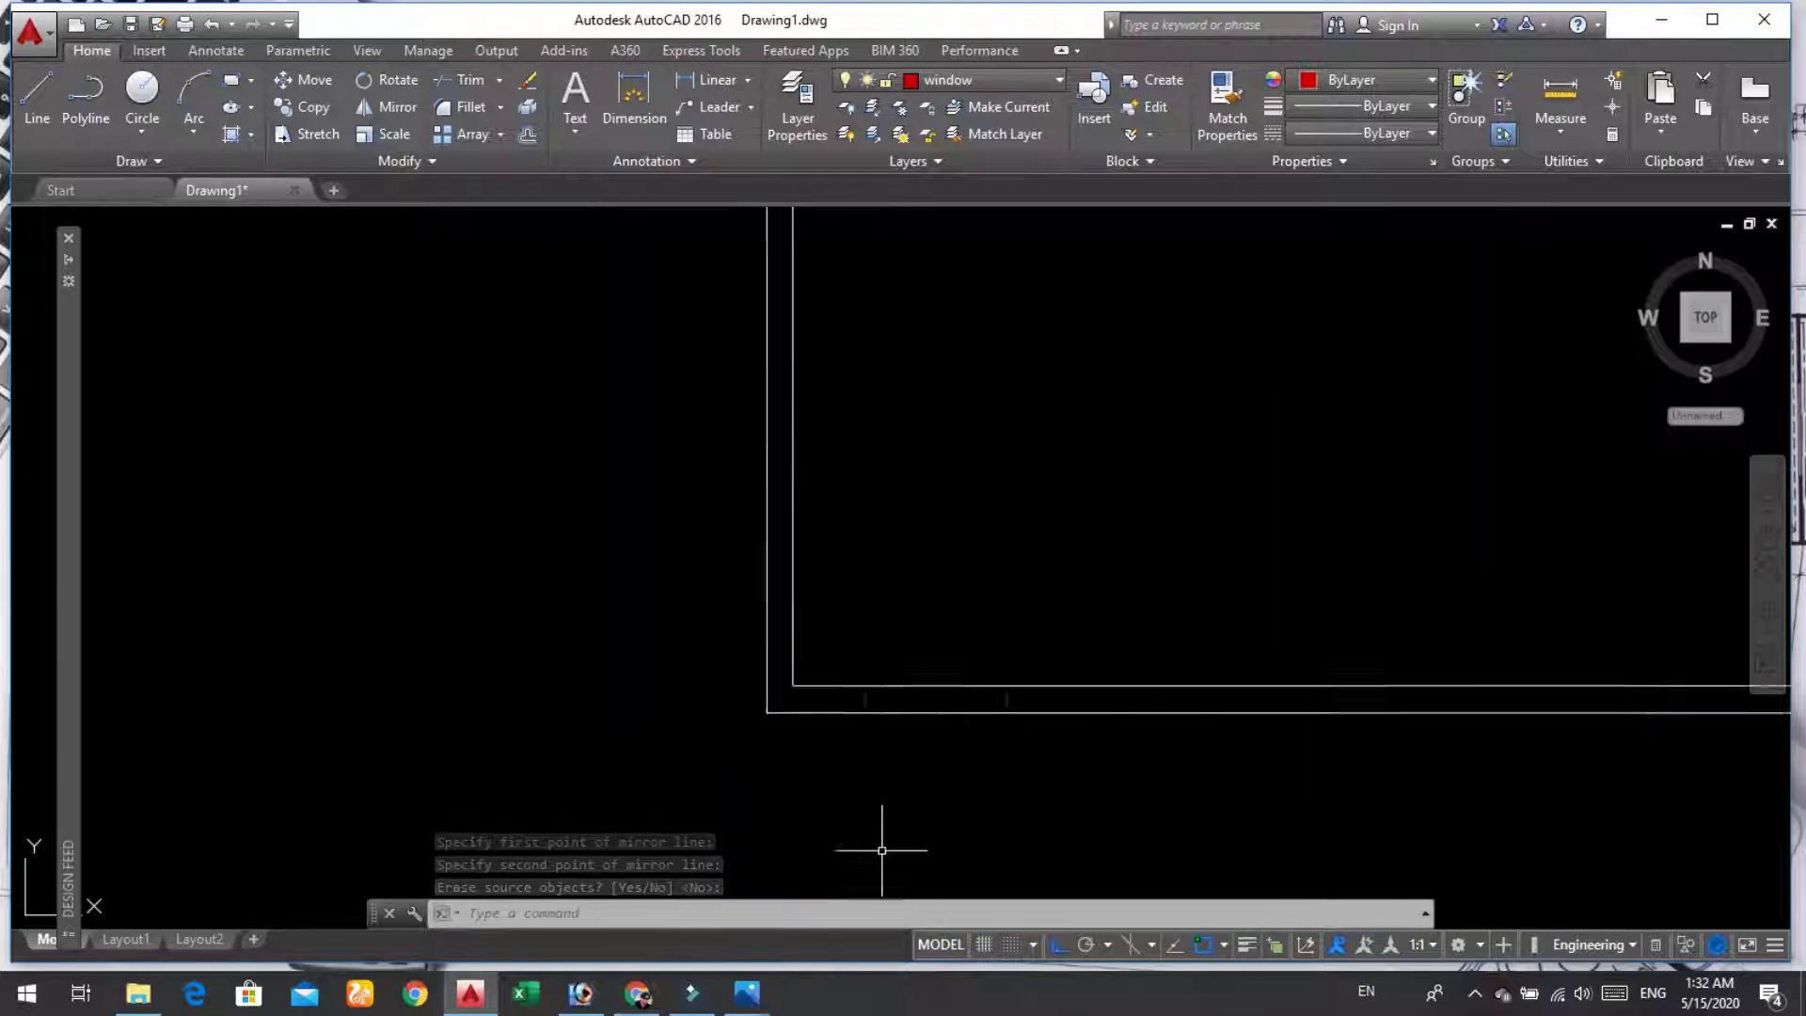
{"action": "scroll", "coordinate": [968, 686], "scroll_direction": "up", "scroll_amount": 1}
{"action": "scroll", "coordinate": [1036, 633], "scroll_direction": "down", "scroll_amount": 1}
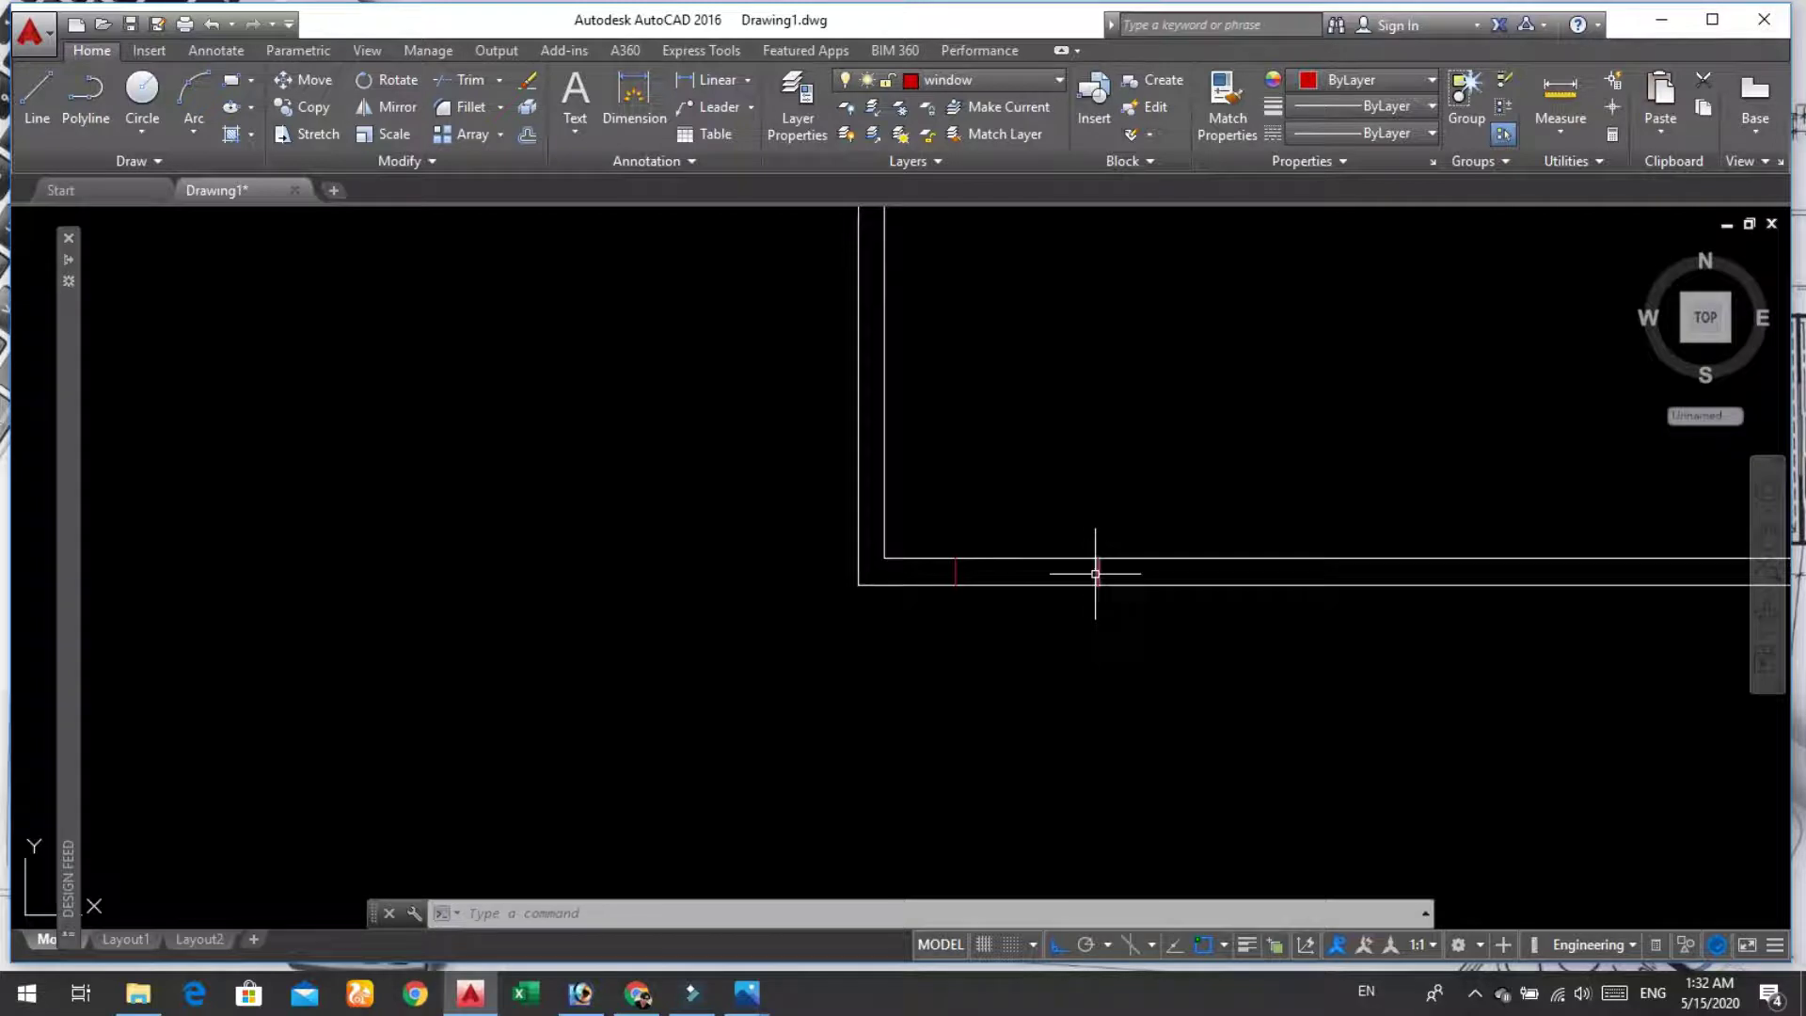
Step: Start an offset of the red window mark with a 3' distance
{"action": "type", "text": "o"}
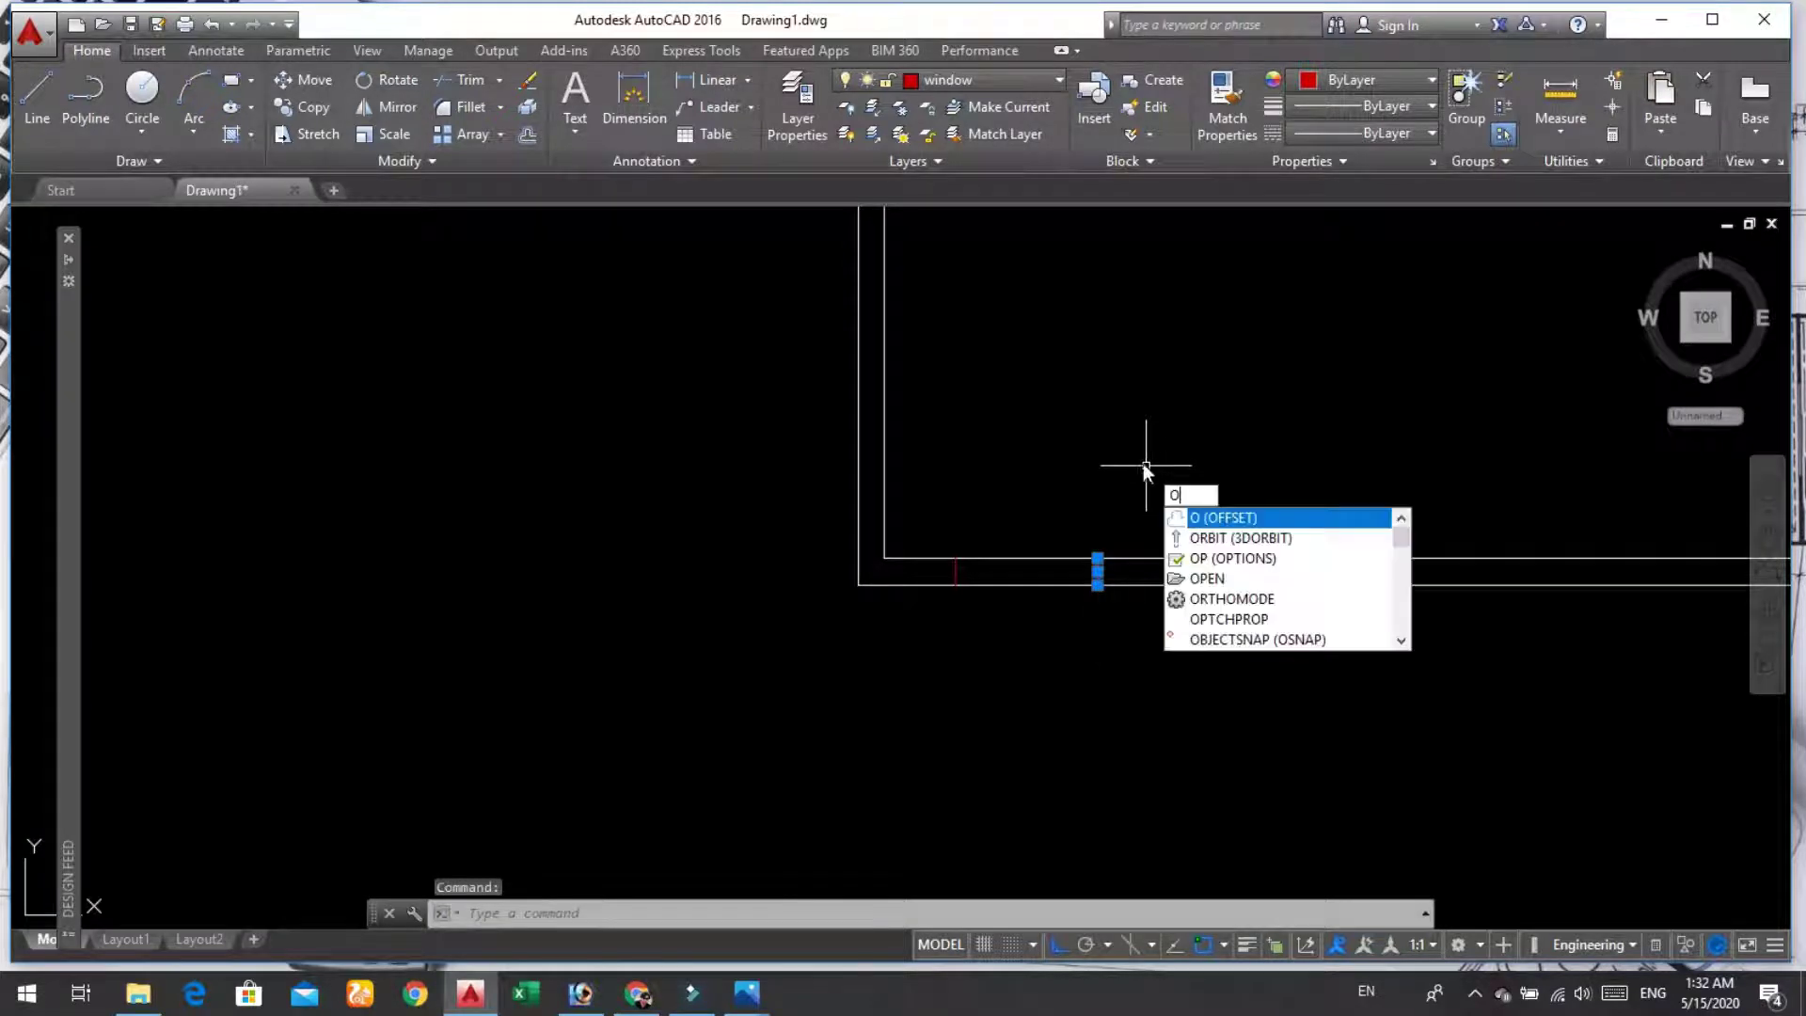
{"action": "key", "text": "Return"}
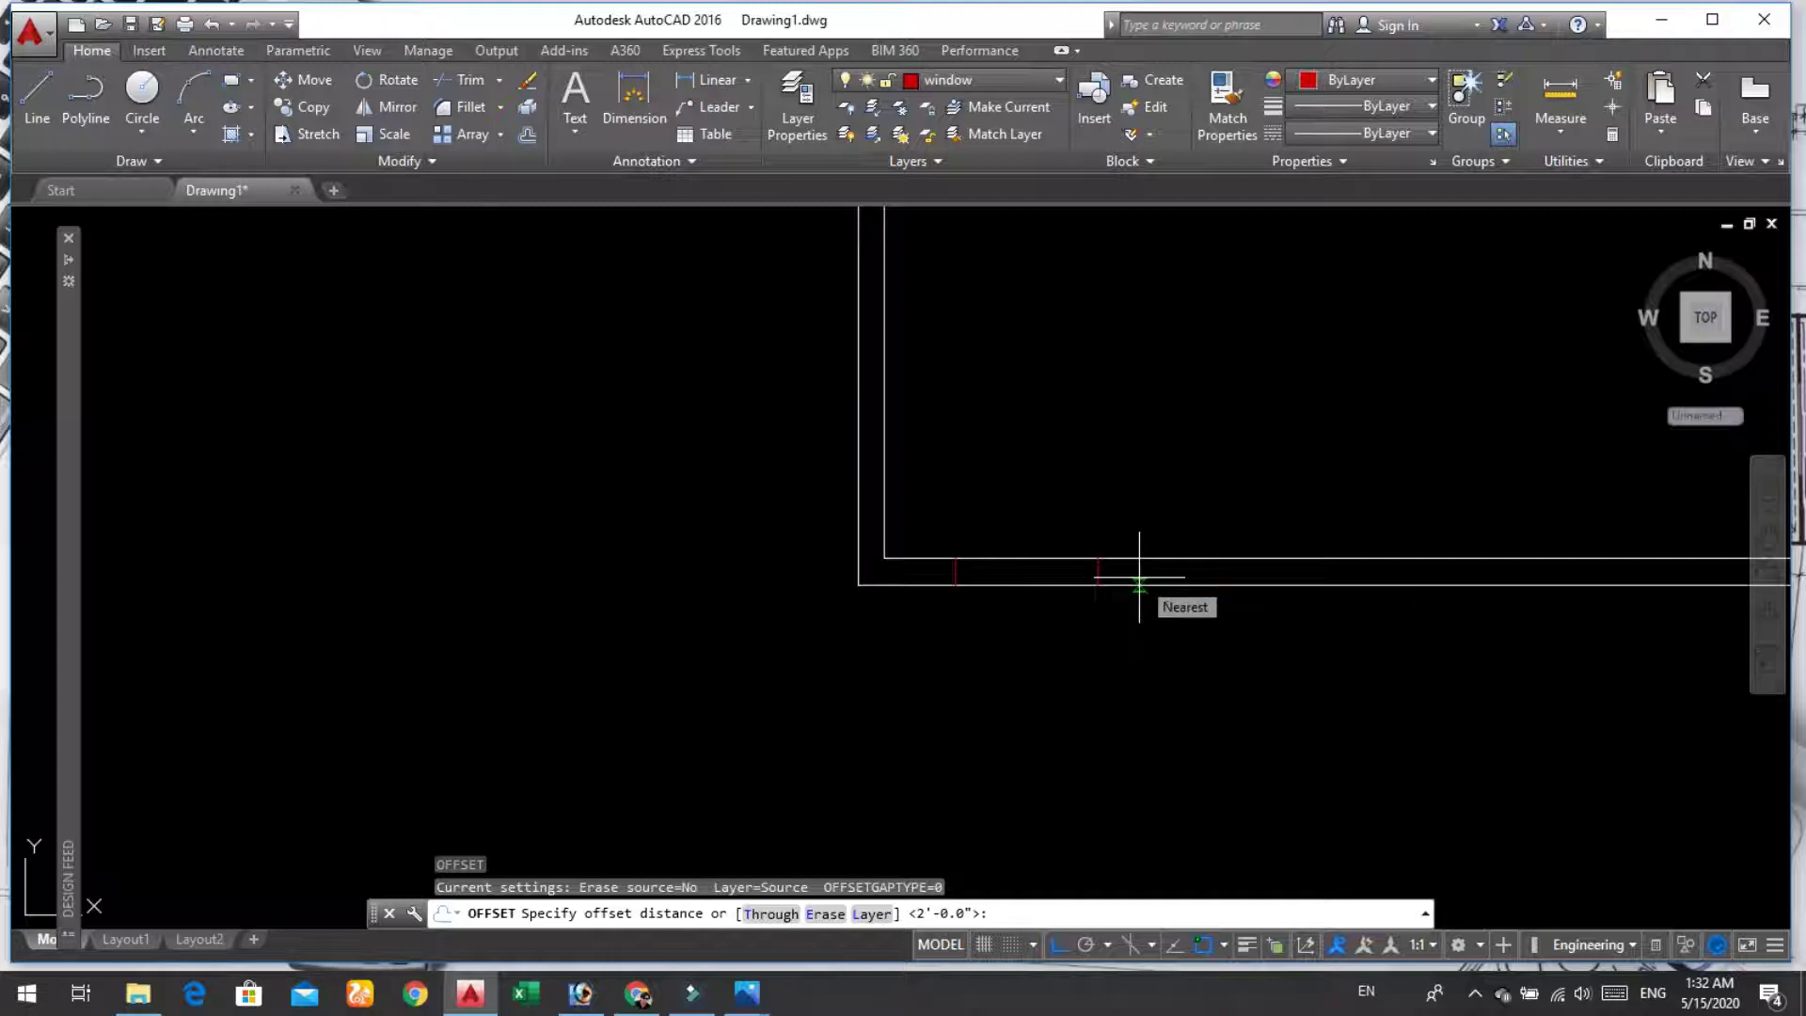
{"action": "type", "text": "3"}
{"action": "key", "text": "Return"}
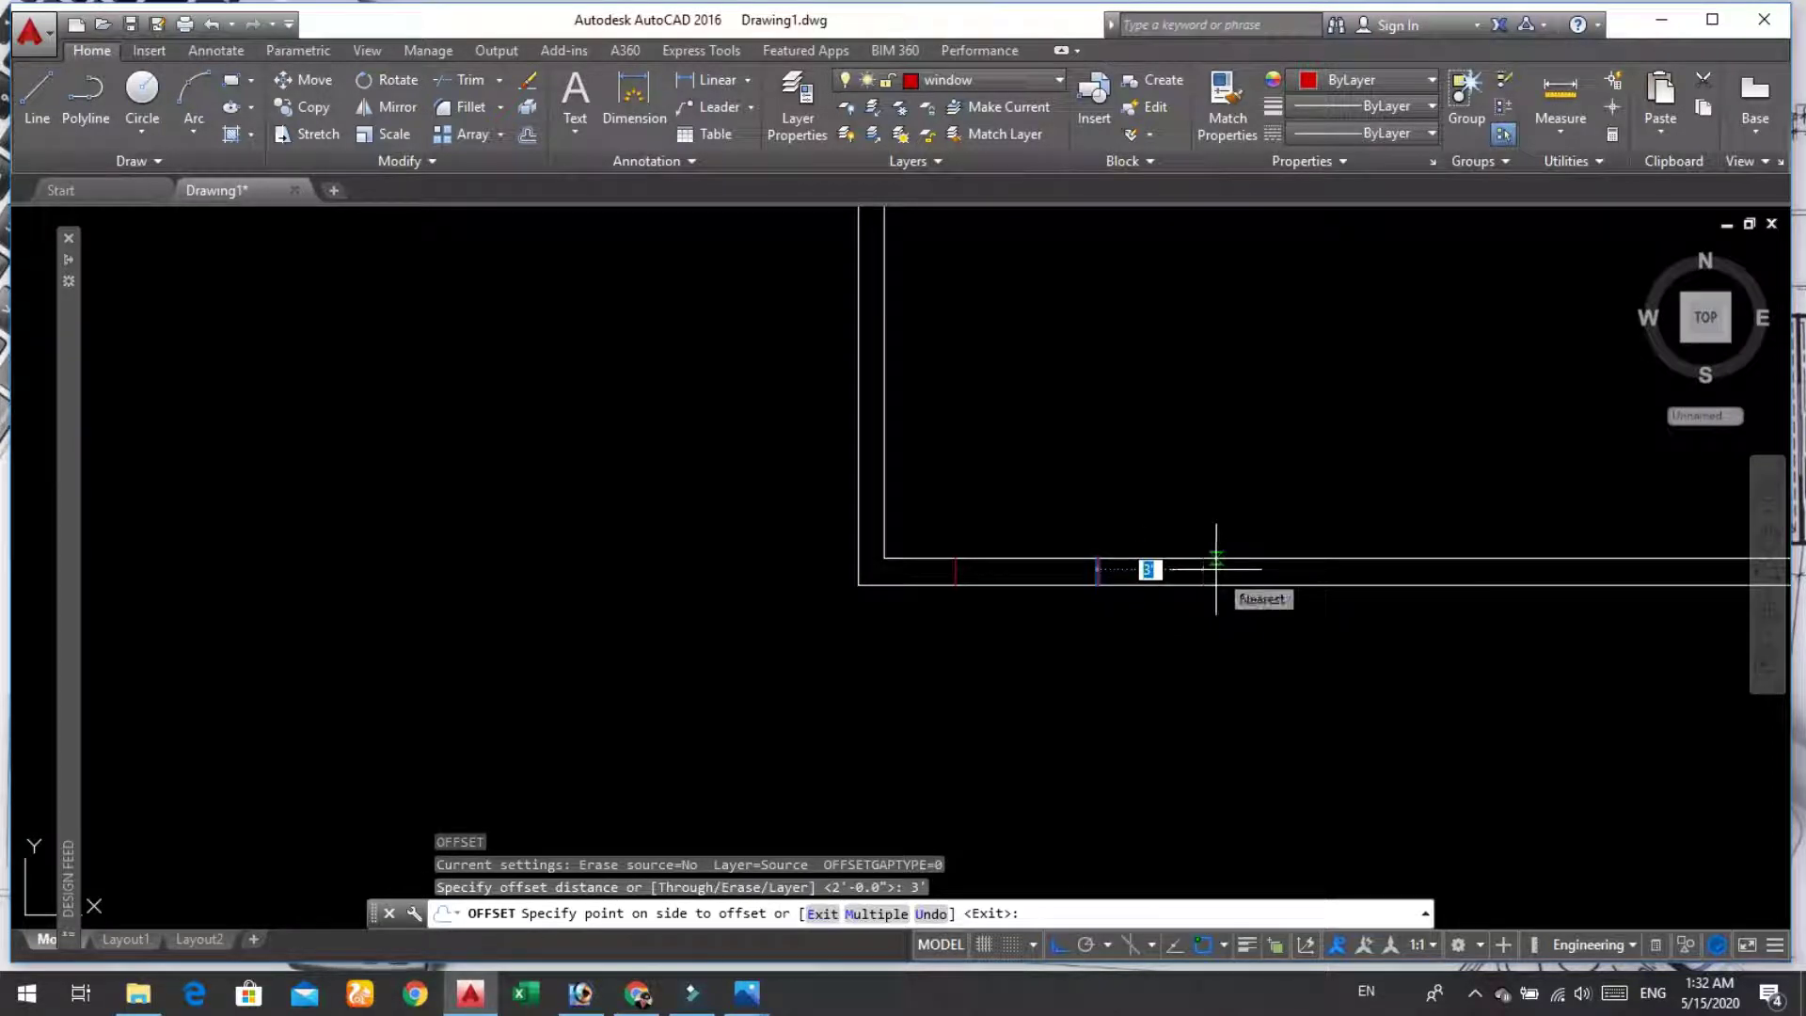
{"action": "key", "text": "Return"}
{"action": "scroll", "coordinate": [1242, 587], "scroll_direction": "down", "scroll_amount": 2}
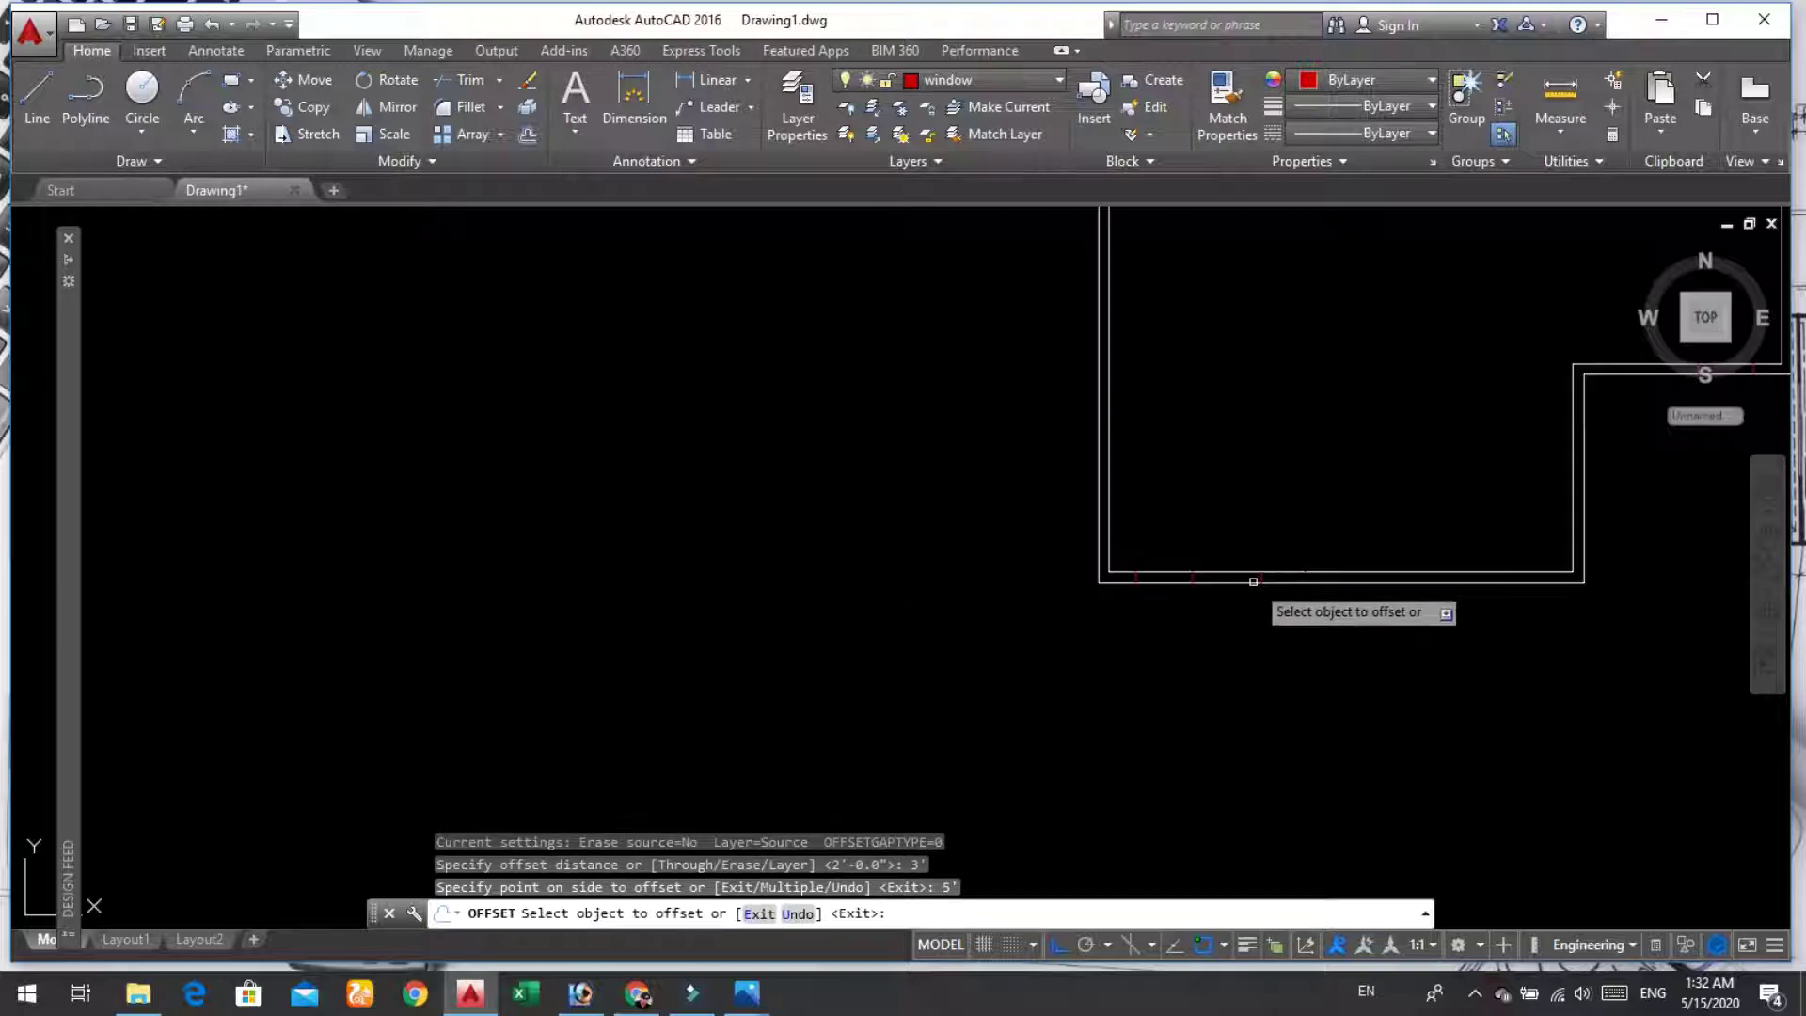
{"action": "scroll", "coordinate": [1298, 617], "scroll_direction": "up", "scroll_amount": 1}
{"action": "scroll", "coordinate": [1242, 593], "scroll_direction": "up", "scroll_amount": 3}
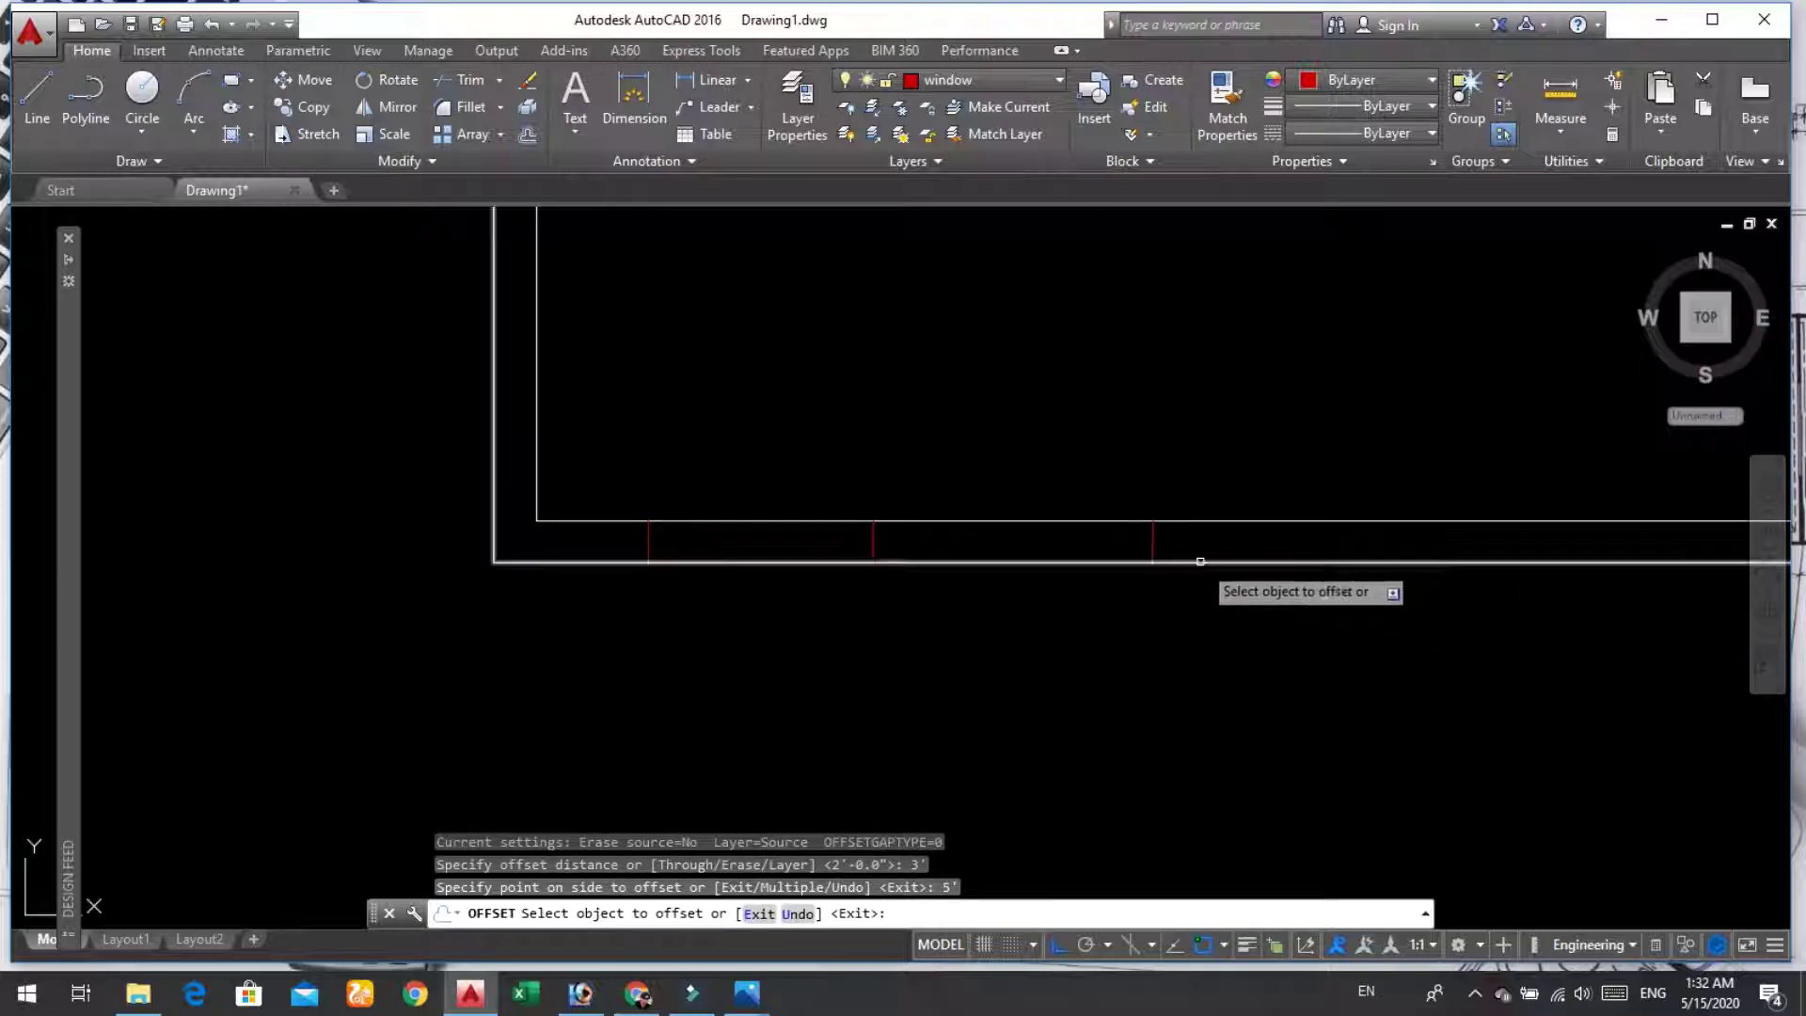
Step: Offset the red mark rightward twice, adding two parallel red lines along the bottom wall
{"action": "left_click", "coordinate": [1155, 538]}
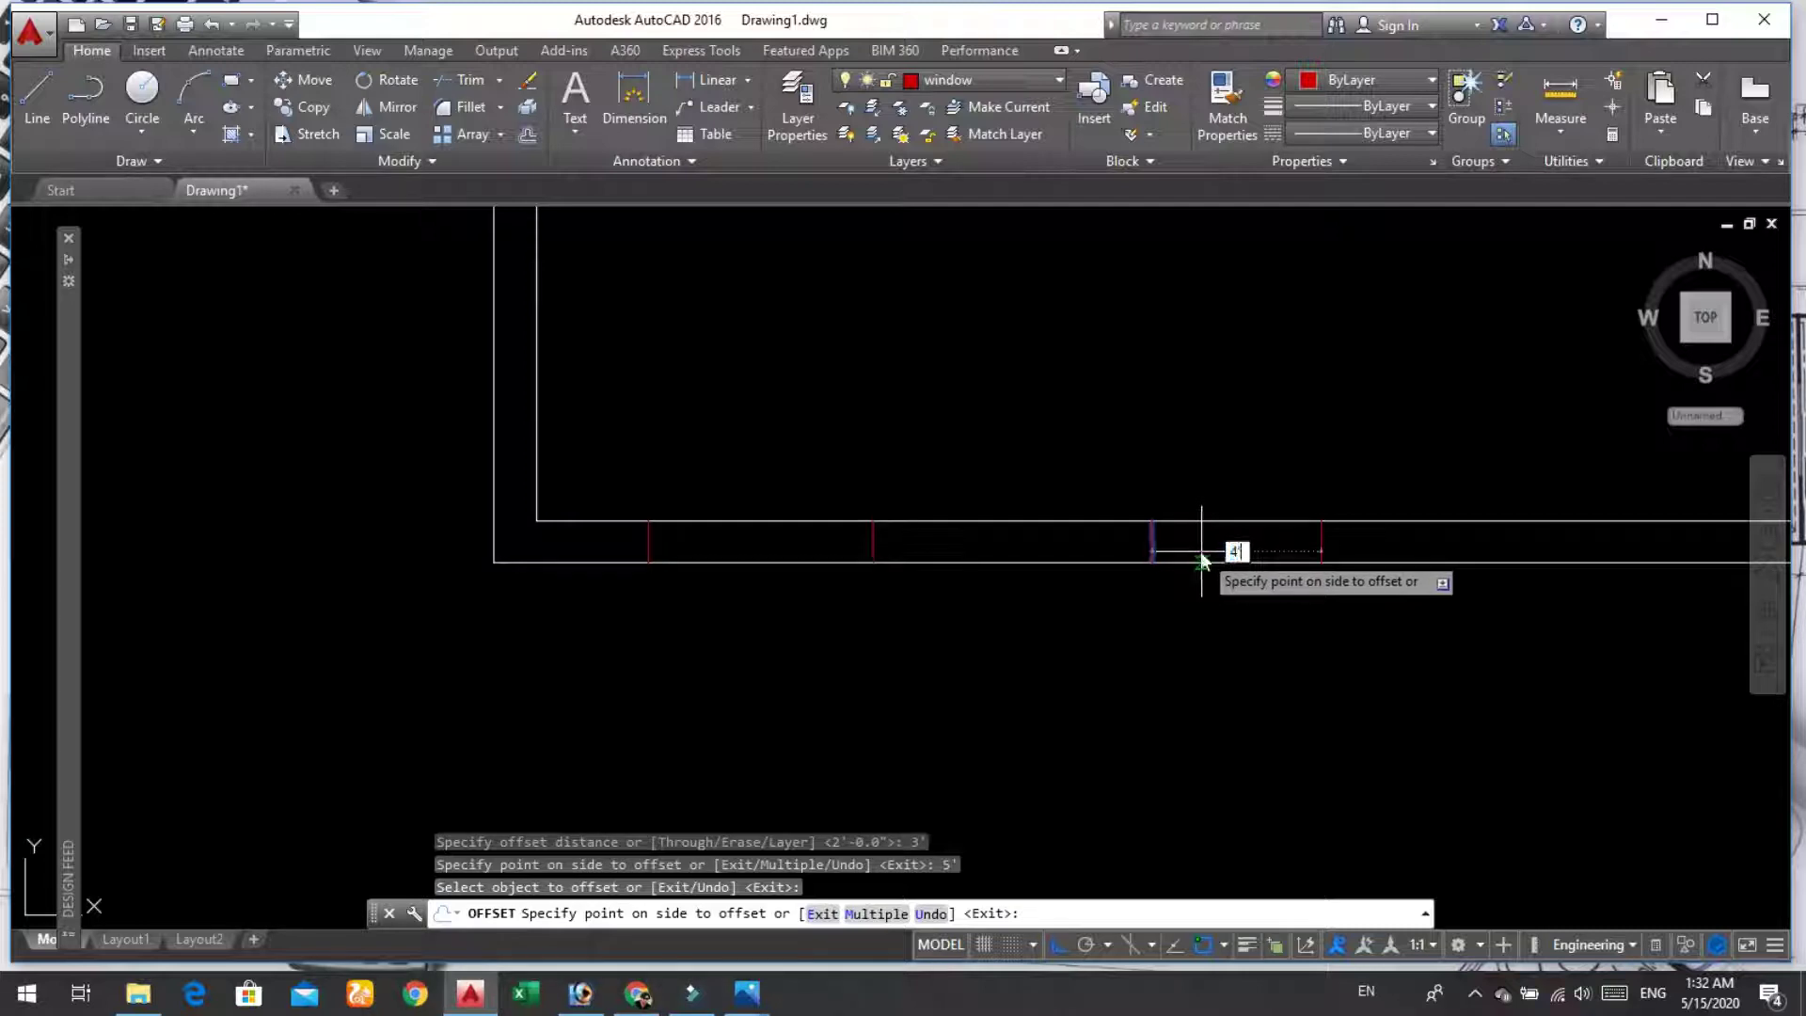
{"action": "left_click", "coordinate": [1200, 556]}
{"action": "scroll", "coordinate": [1282, 558], "scroll_direction": "down", "scroll_amount": 2}
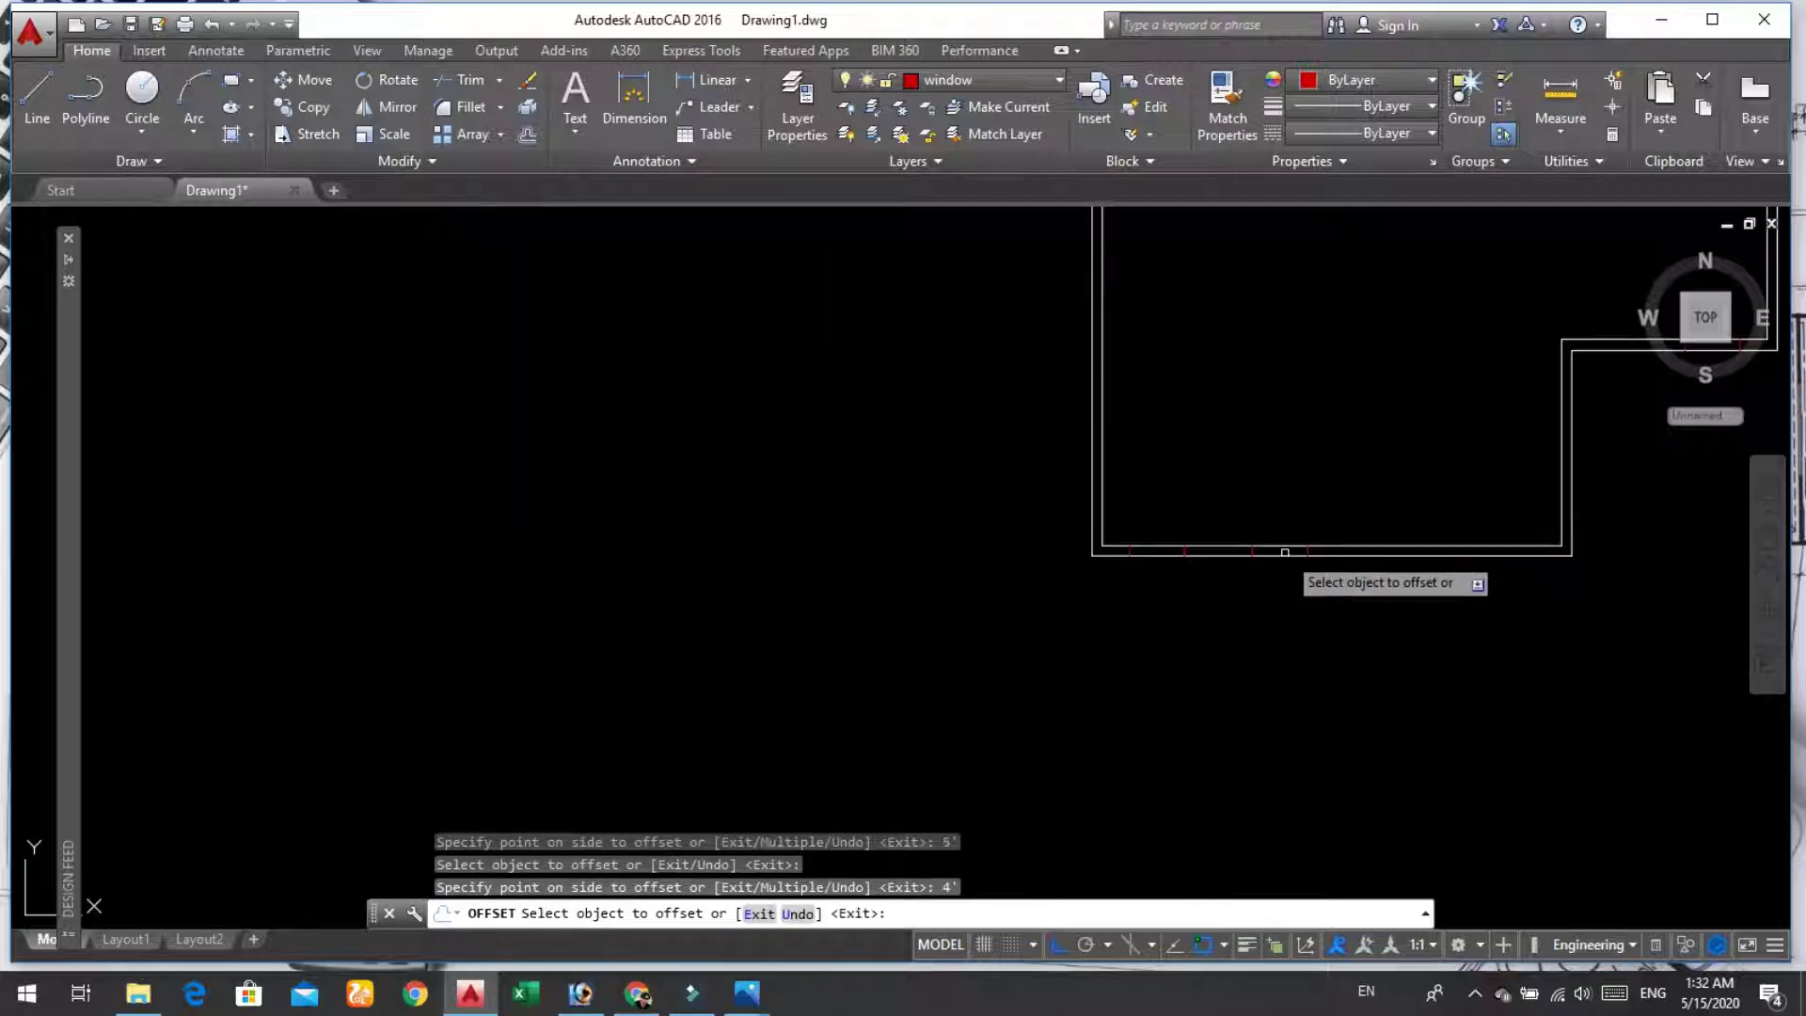
{"action": "scroll", "coordinate": [1303, 559], "scroll_direction": "up", "scroll_amount": 8}
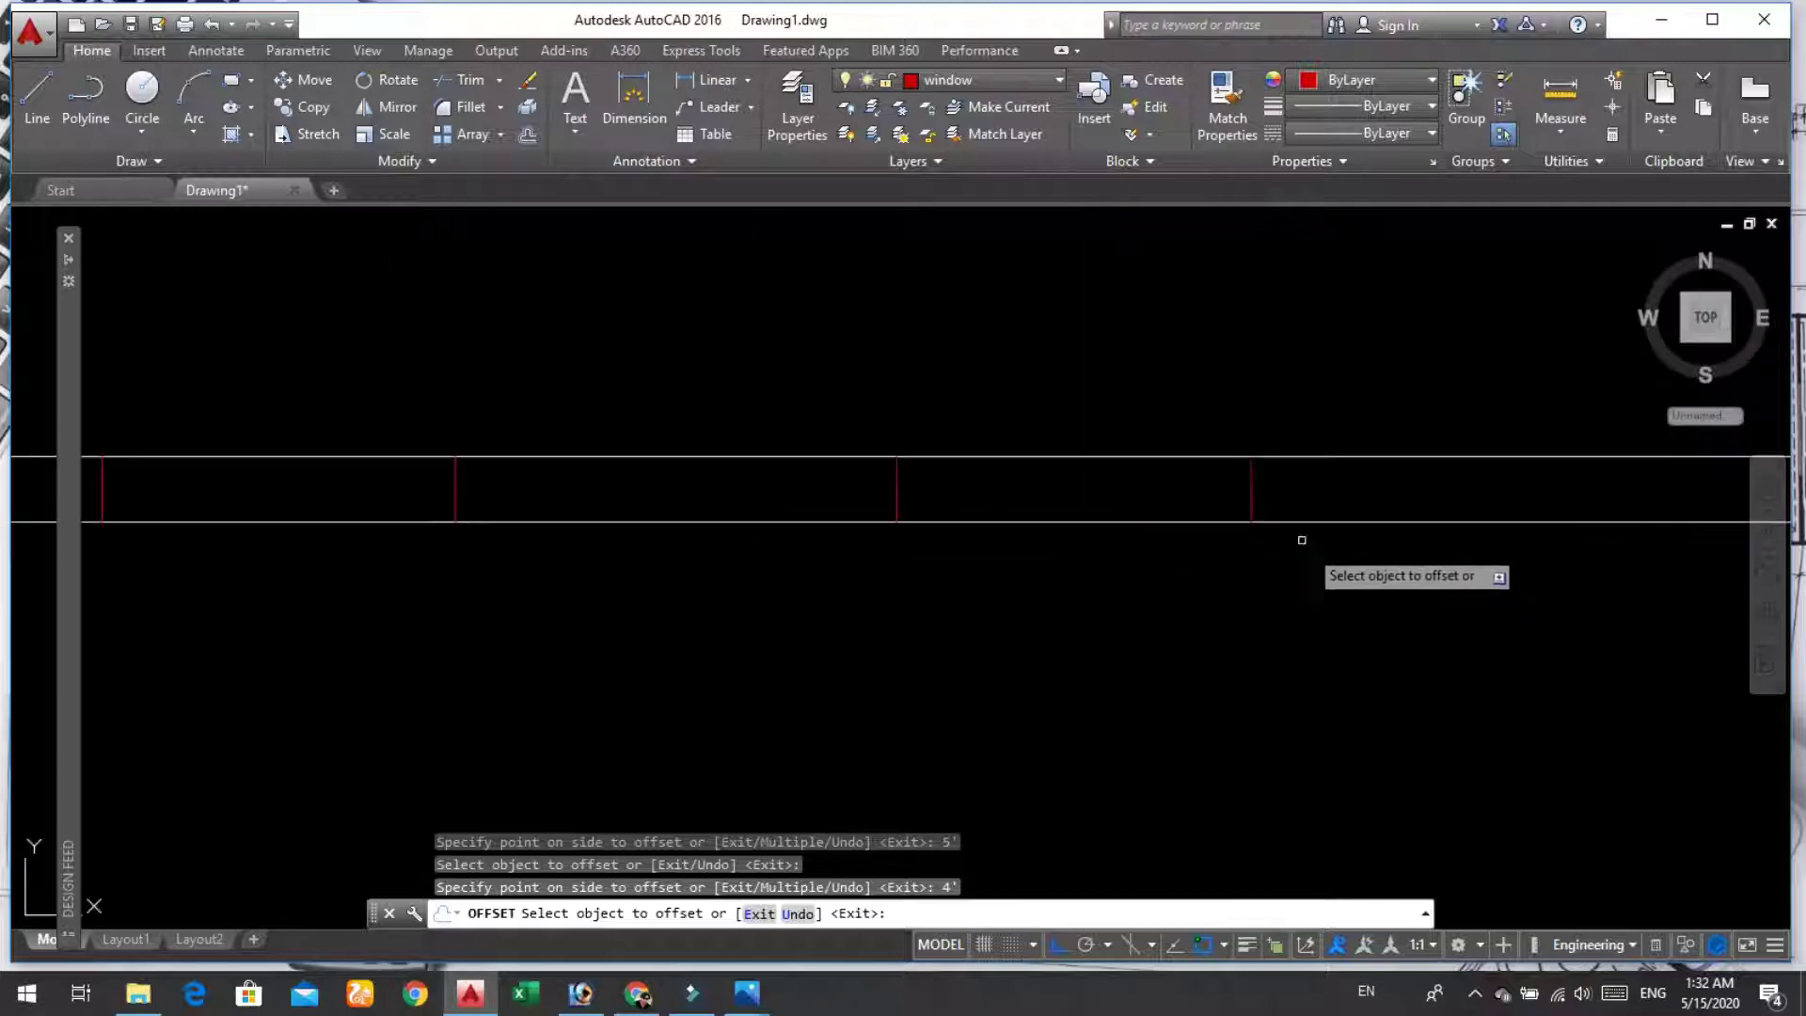
{"action": "left_click", "coordinate": [1251, 493]}
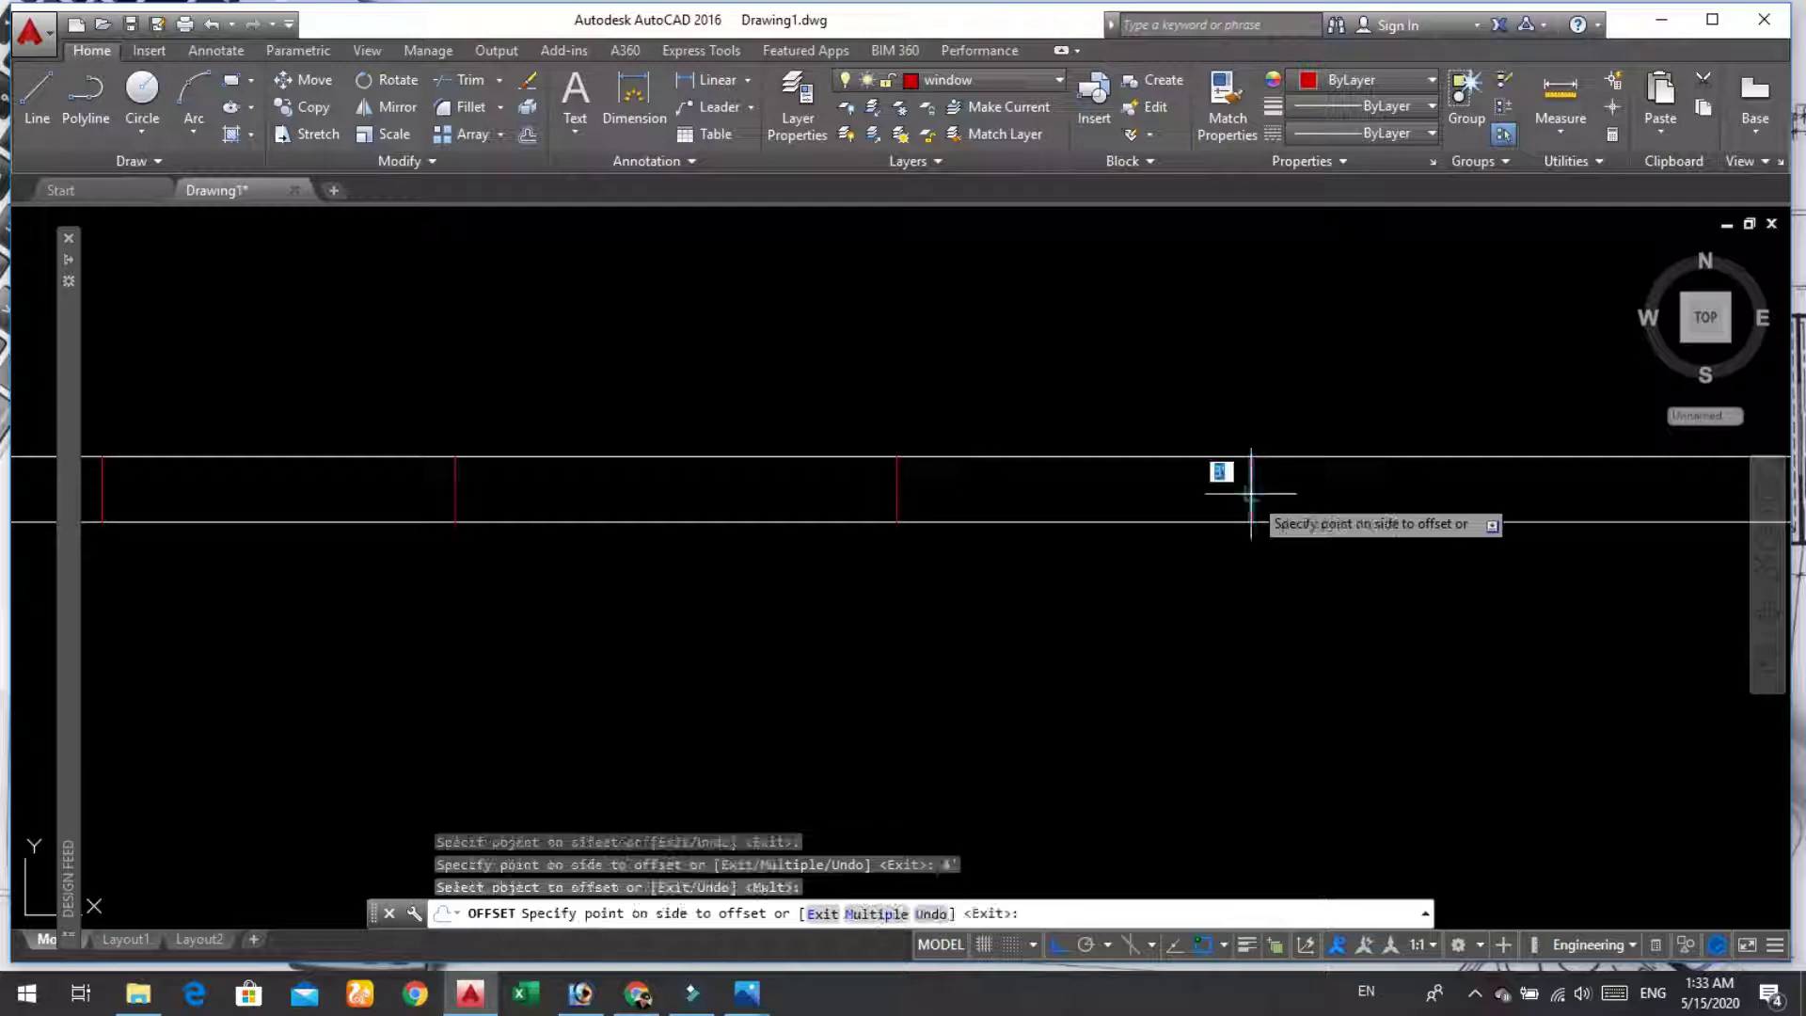
{"action": "left_click", "coordinate": [1317, 500]}
{"action": "scroll", "coordinate": [1312, 508], "scroll_direction": "down", "scroll_amount": 5}
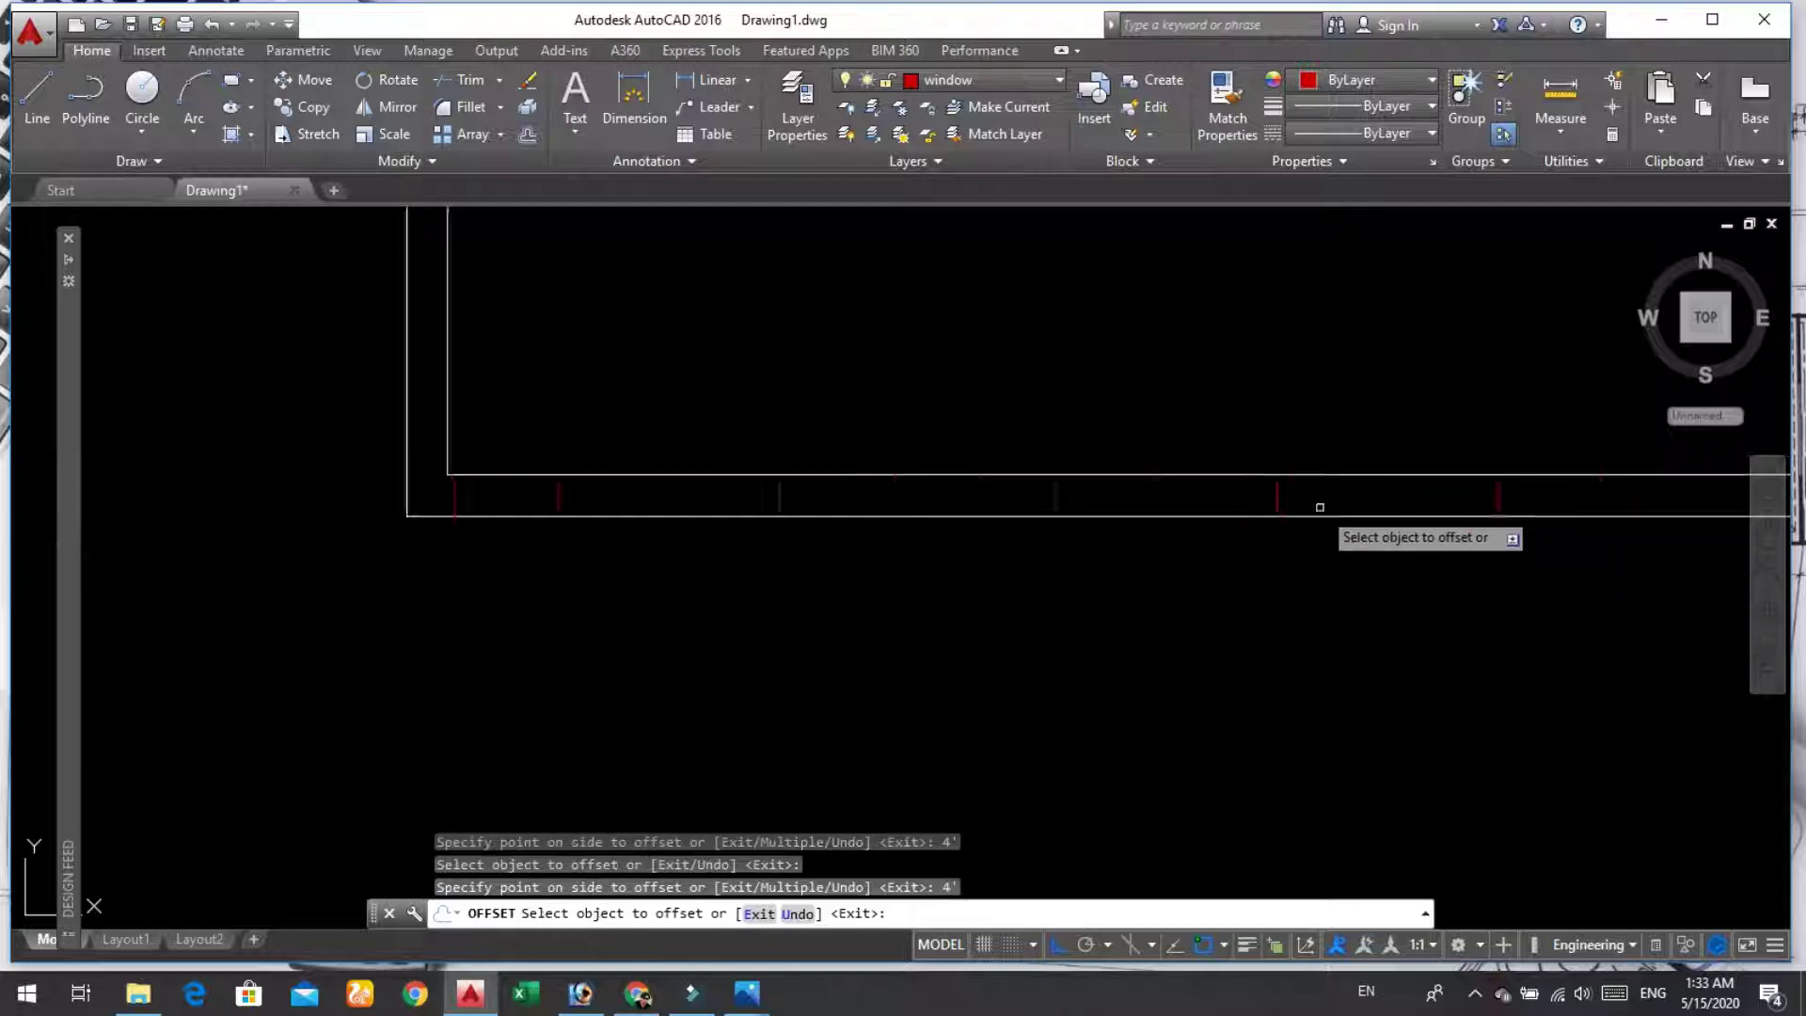
{"action": "key", "text": "Escape"}
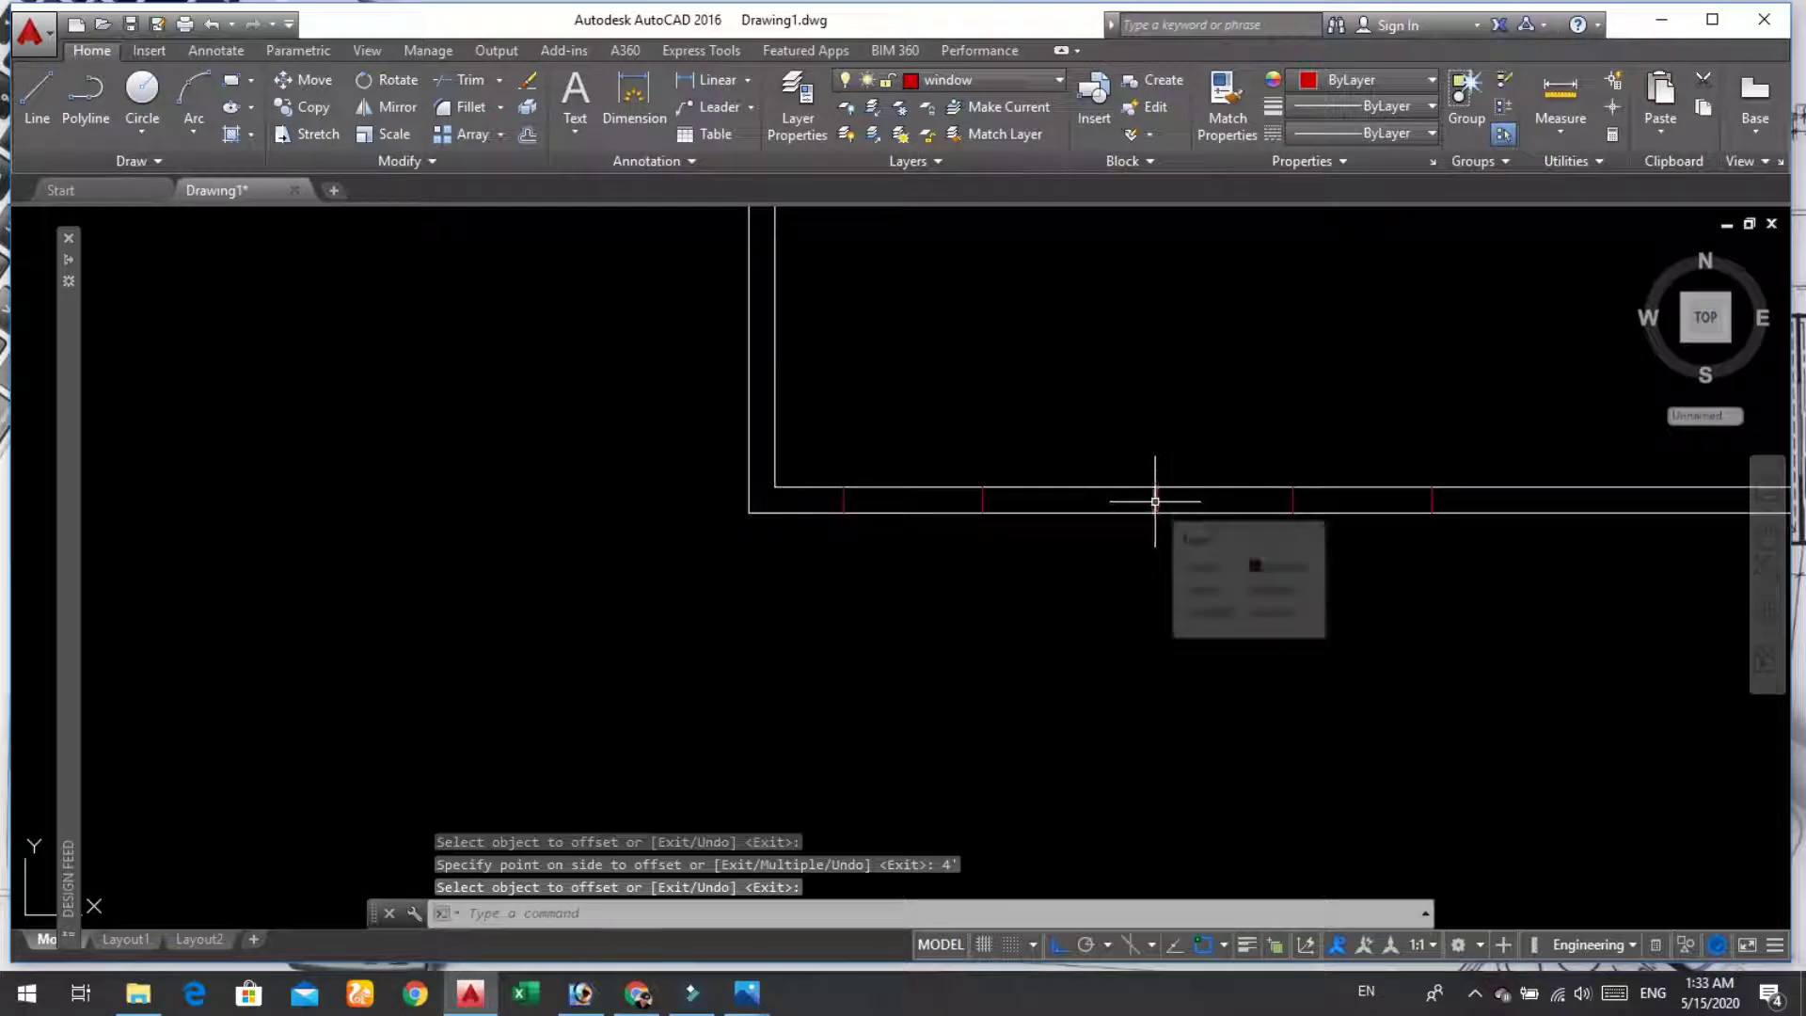
{"action": "scroll", "coordinate": [1091, 502], "scroll_direction": "up", "scroll_amount": 1}
{"action": "scroll", "coordinate": [1088, 502], "scroll_direction": "up", "scroll_amount": 3}
{"action": "scroll", "coordinate": [1089, 503], "scroll_direction": "down", "scroll_amount": 4}
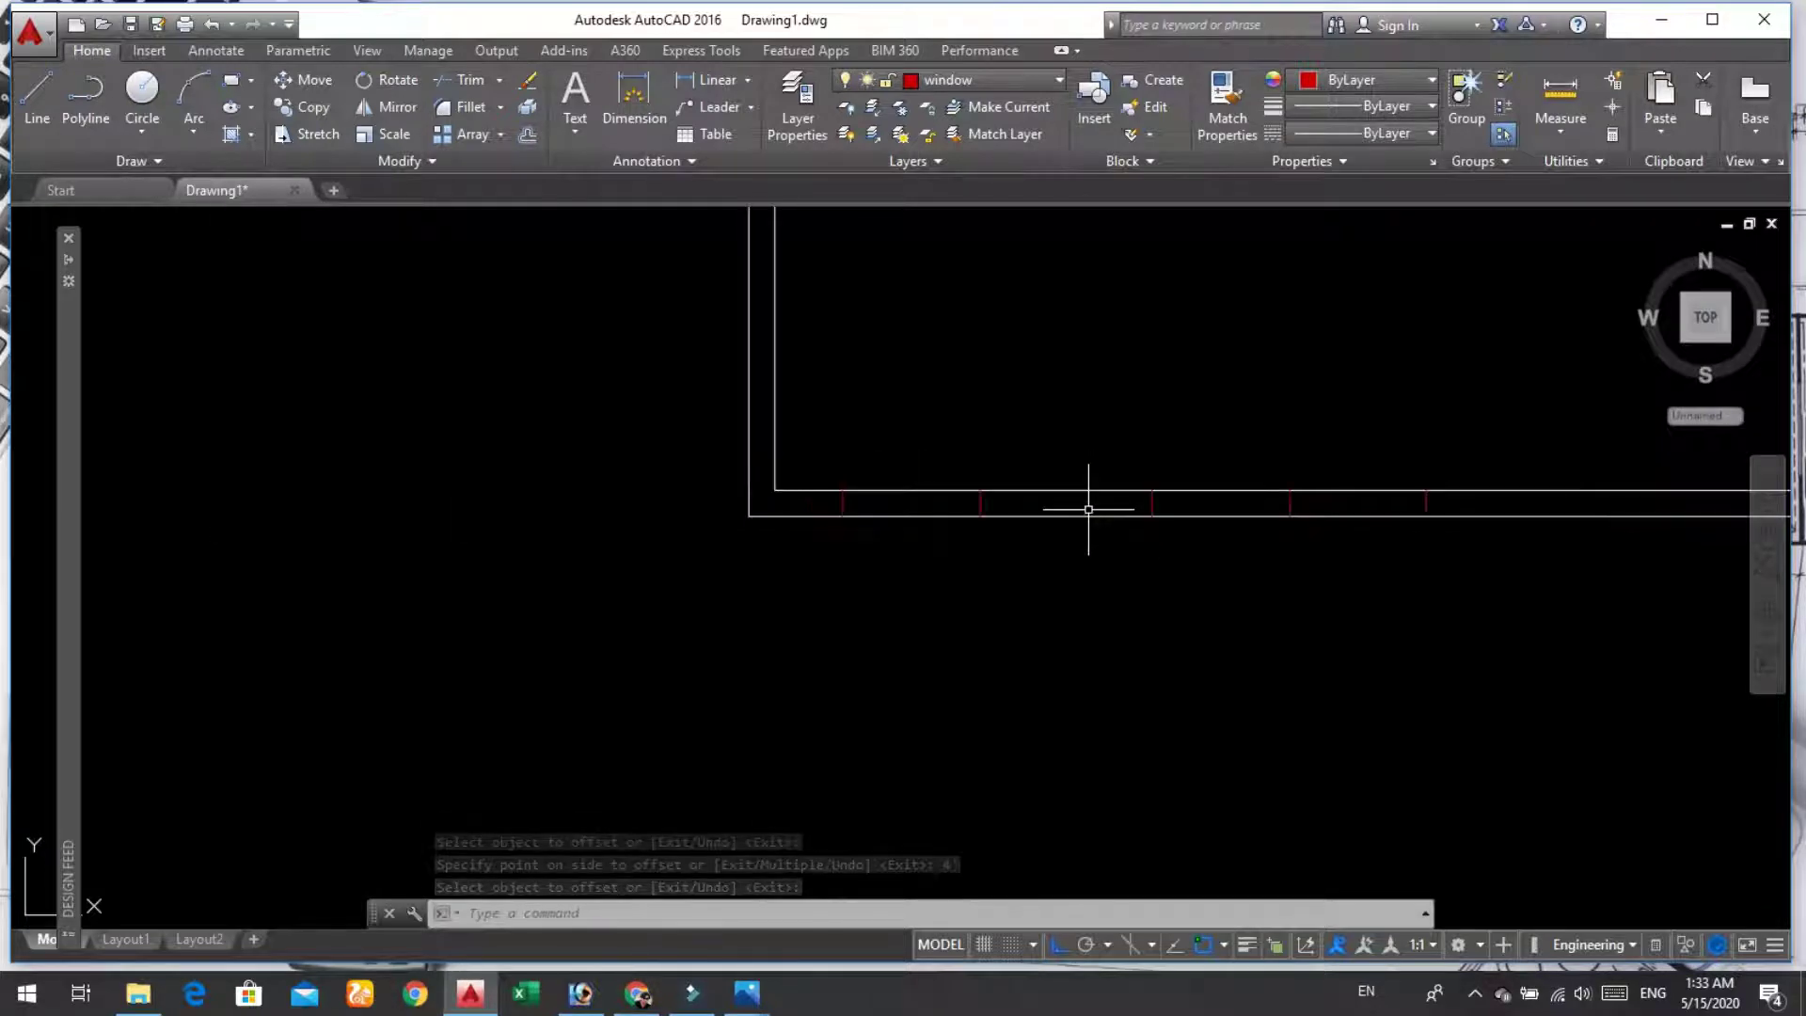
Step: Draw a red line across the bottom-wall opening from the left jamb's midpoint to the right jamb
{"action": "type", "text": "LINE"}
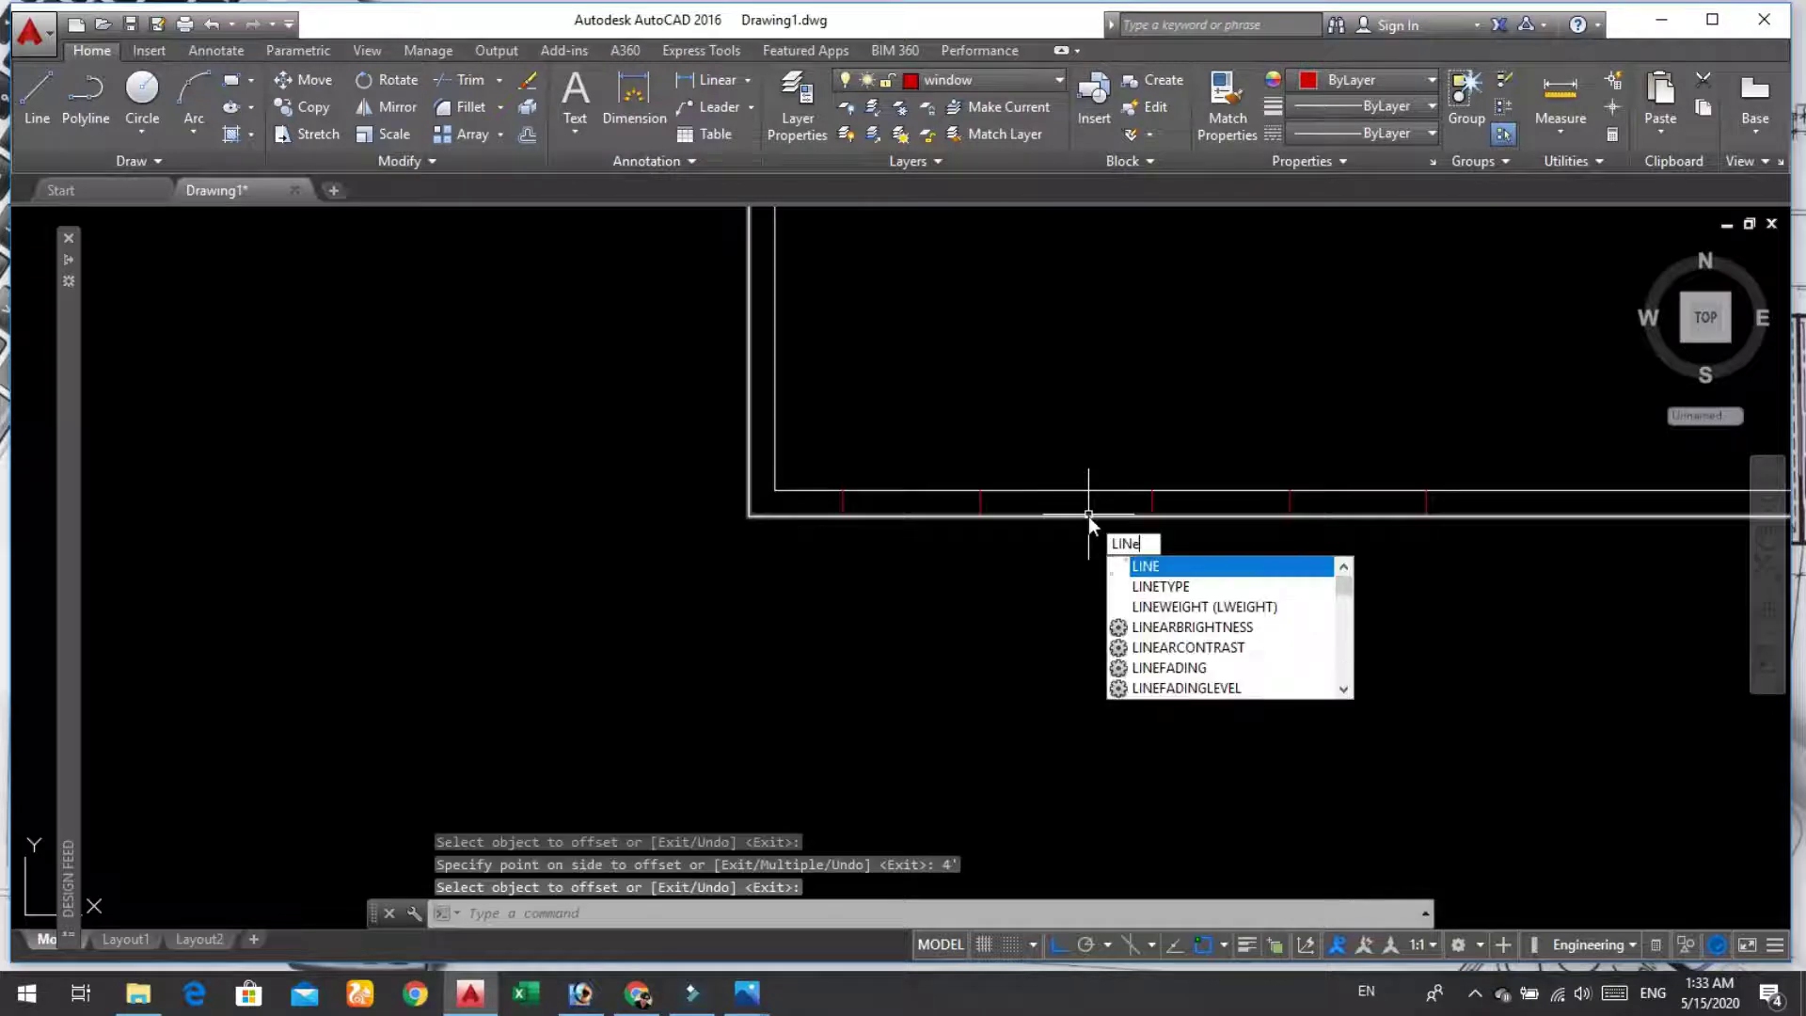
{"action": "key", "text": "Return"}
{"action": "scroll", "coordinate": [847, 504], "scroll_direction": "up", "scroll_amount": 3}
{"action": "scroll", "coordinate": [687, 494], "scroll_direction": "up", "scroll_amount": 1}
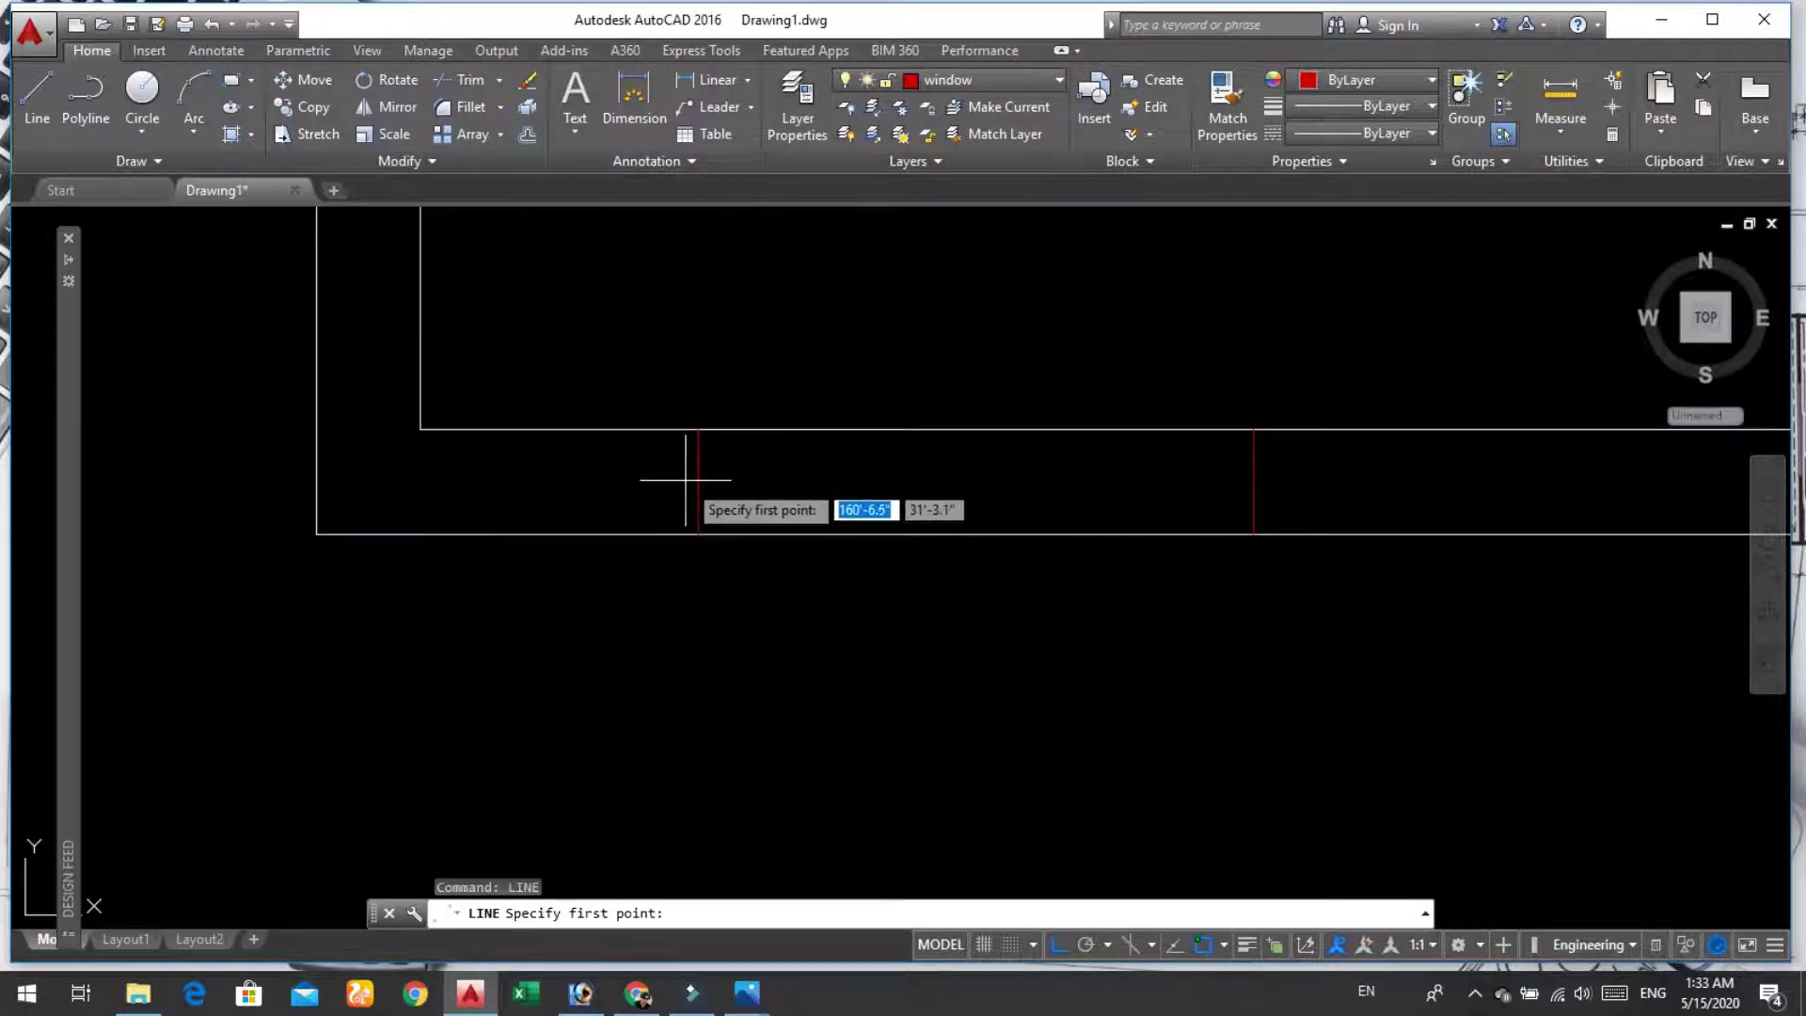
{"action": "scroll", "coordinate": [694, 487], "scroll_direction": "up", "scroll_amount": 4}
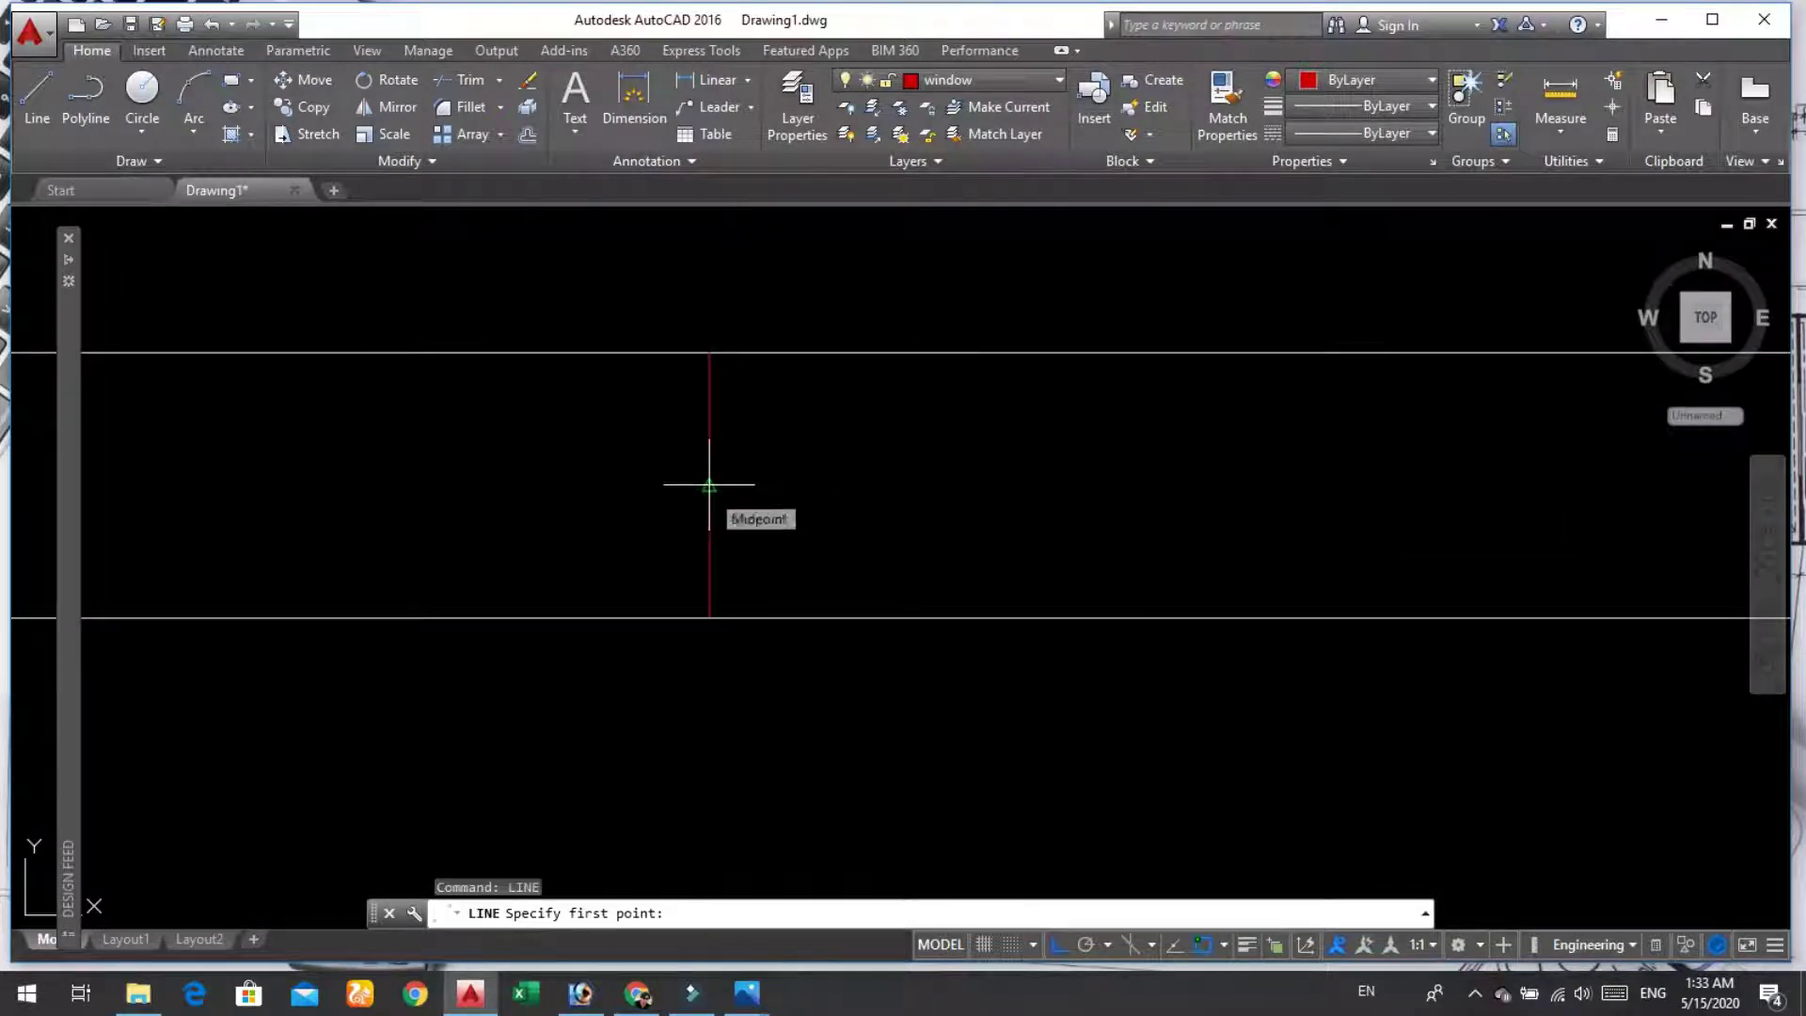
{"action": "left_click", "coordinate": [709, 485]}
{"action": "scroll", "coordinate": [1101, 466], "scroll_direction": "down", "scroll_amount": 4}
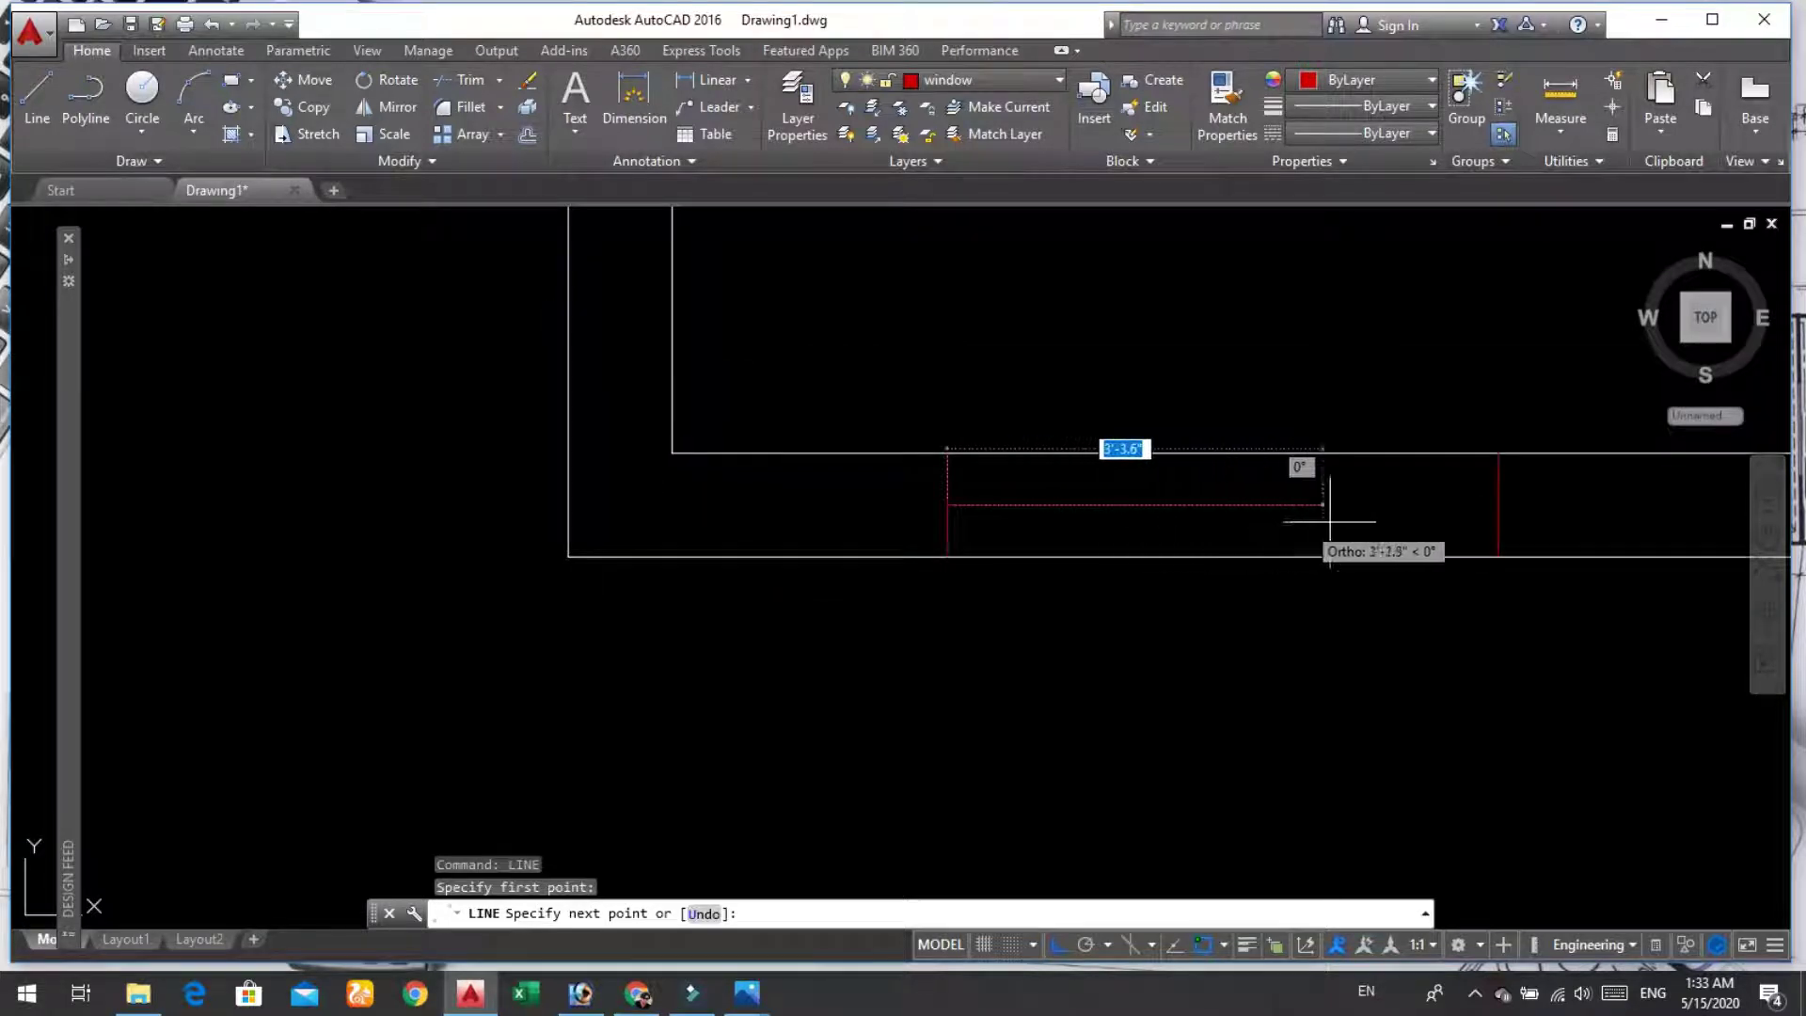
{"action": "scroll", "coordinate": [1458, 514], "scroll_direction": "up", "scroll_amount": 6}
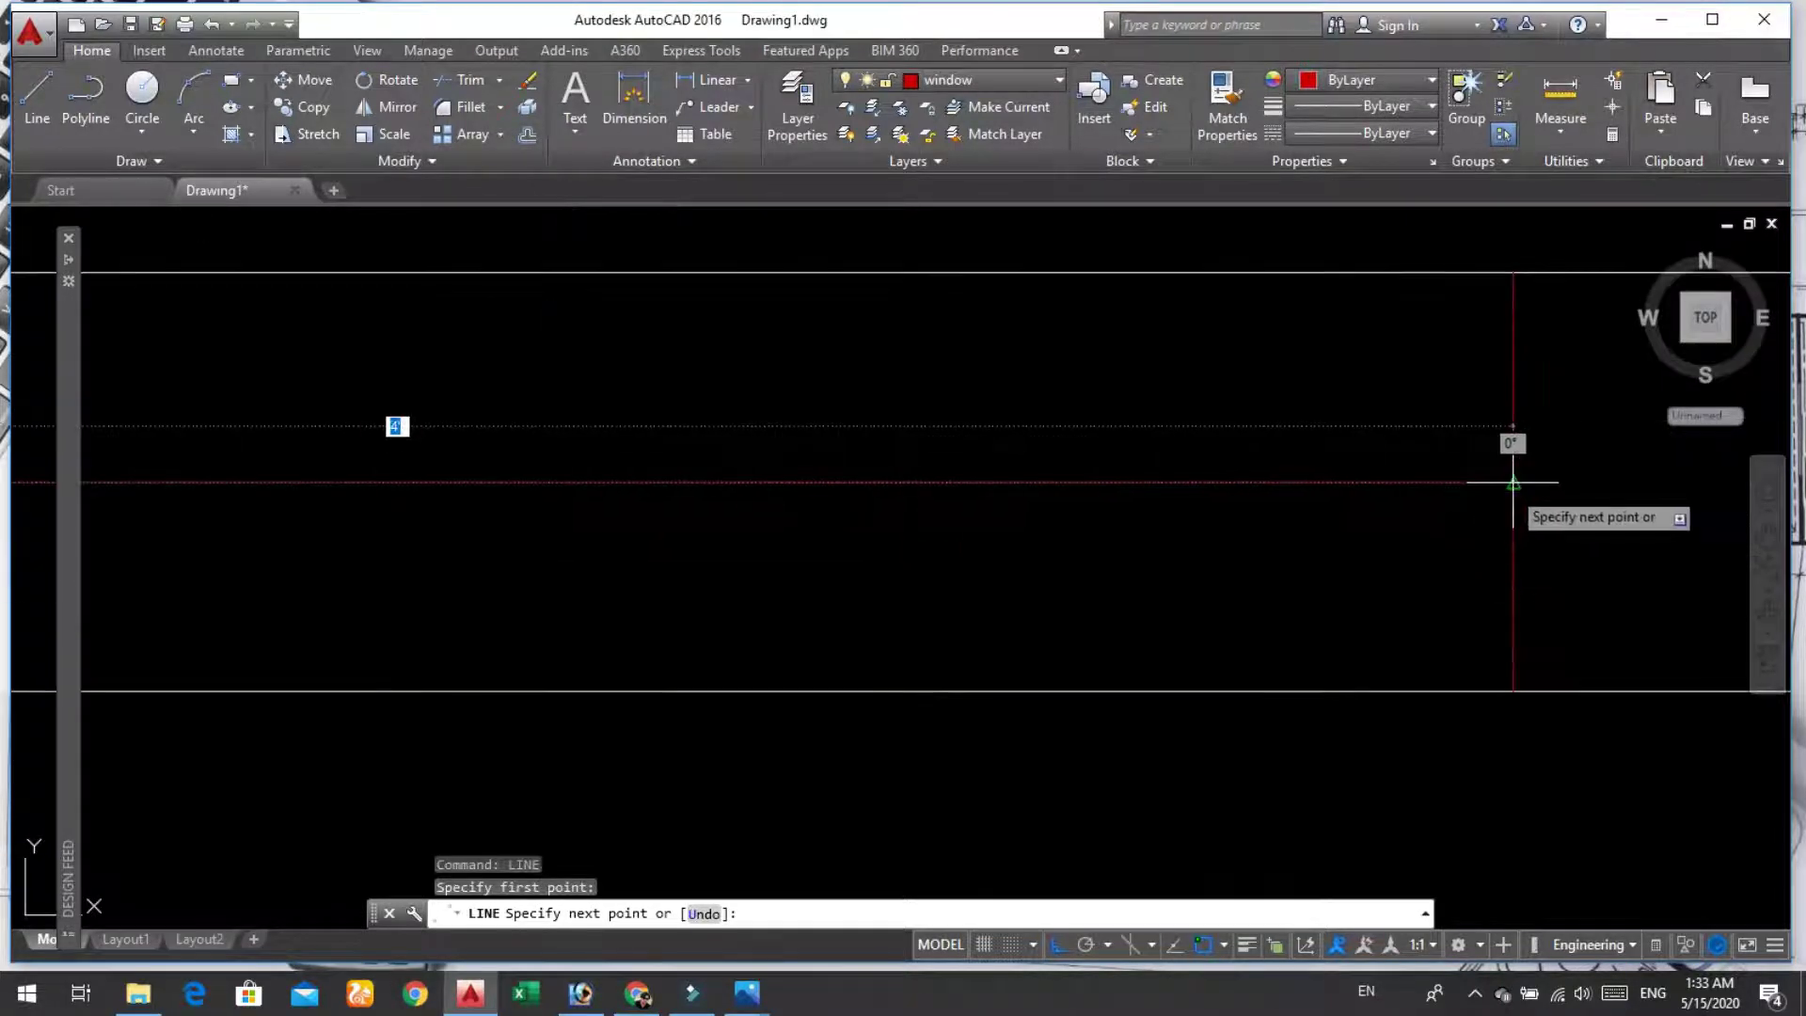
{"action": "left_click", "coordinate": [1512, 483]}
{"action": "key", "text": "Return"}
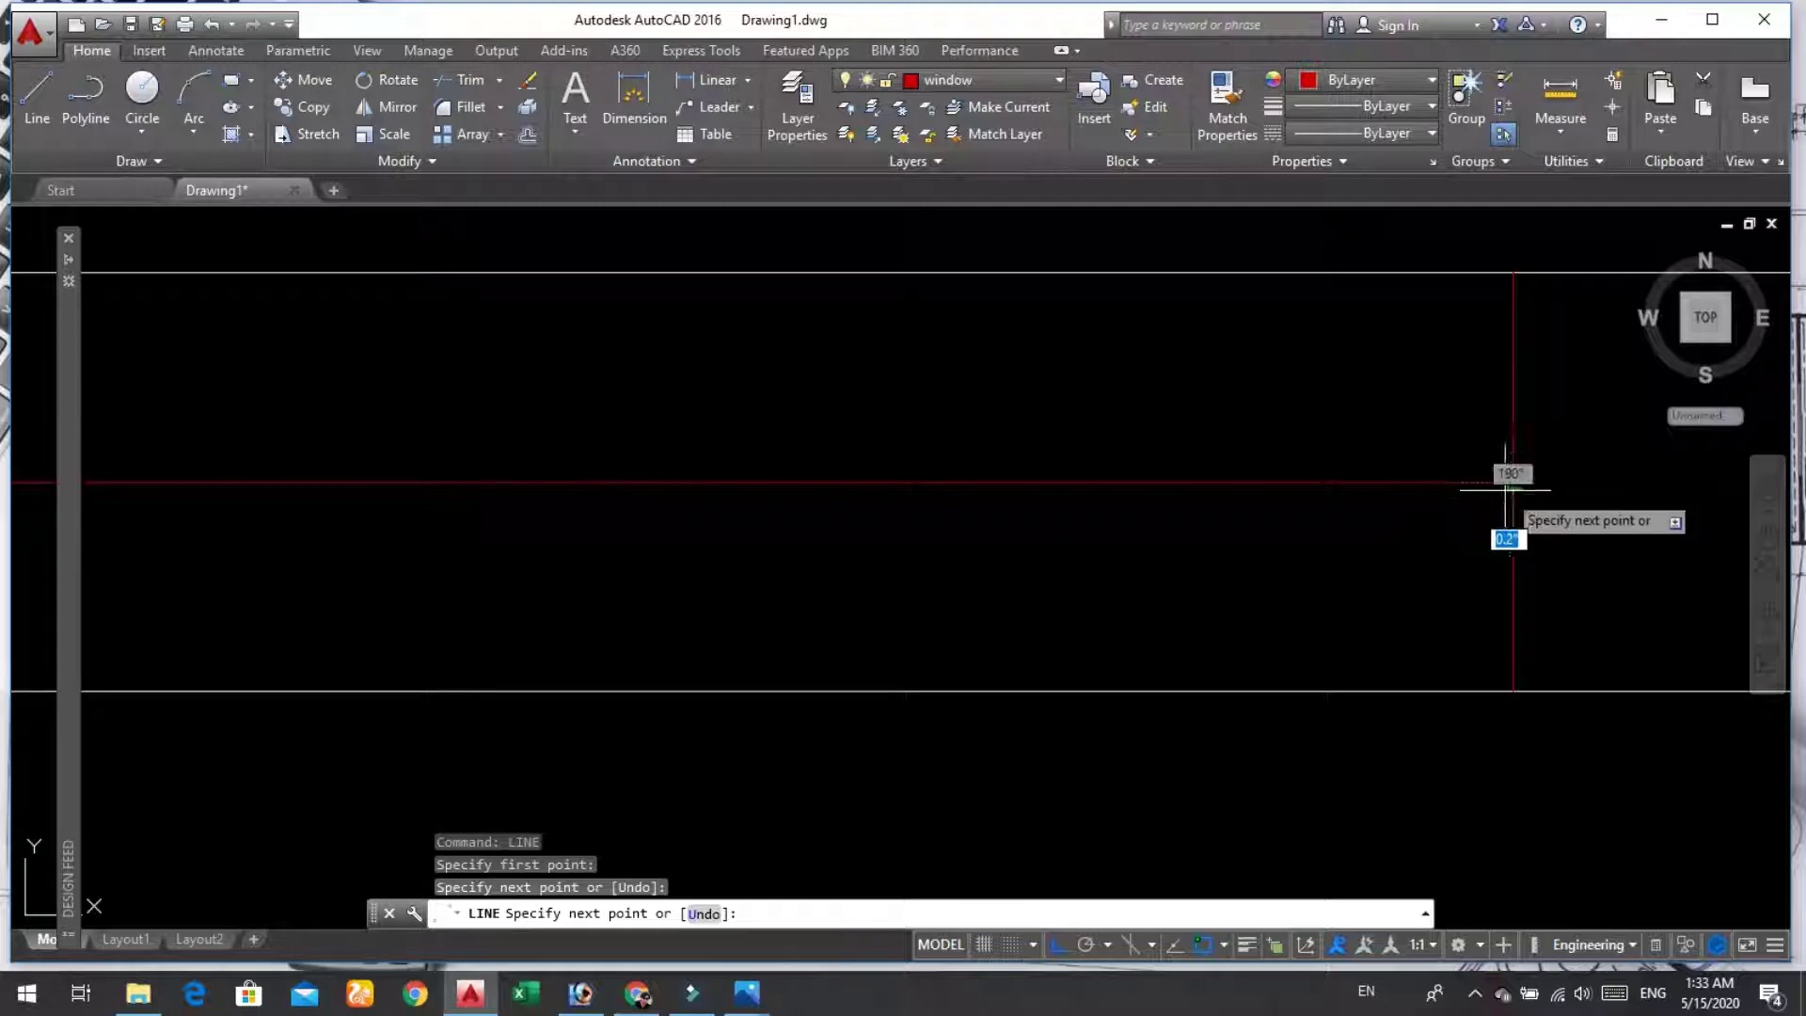
{"action": "scroll", "coordinate": [1341, 511], "scroll_direction": "down", "scroll_amount": 8}
{"action": "scroll", "coordinate": [1214, 512], "scroll_direction": "up", "scroll_amount": 4}
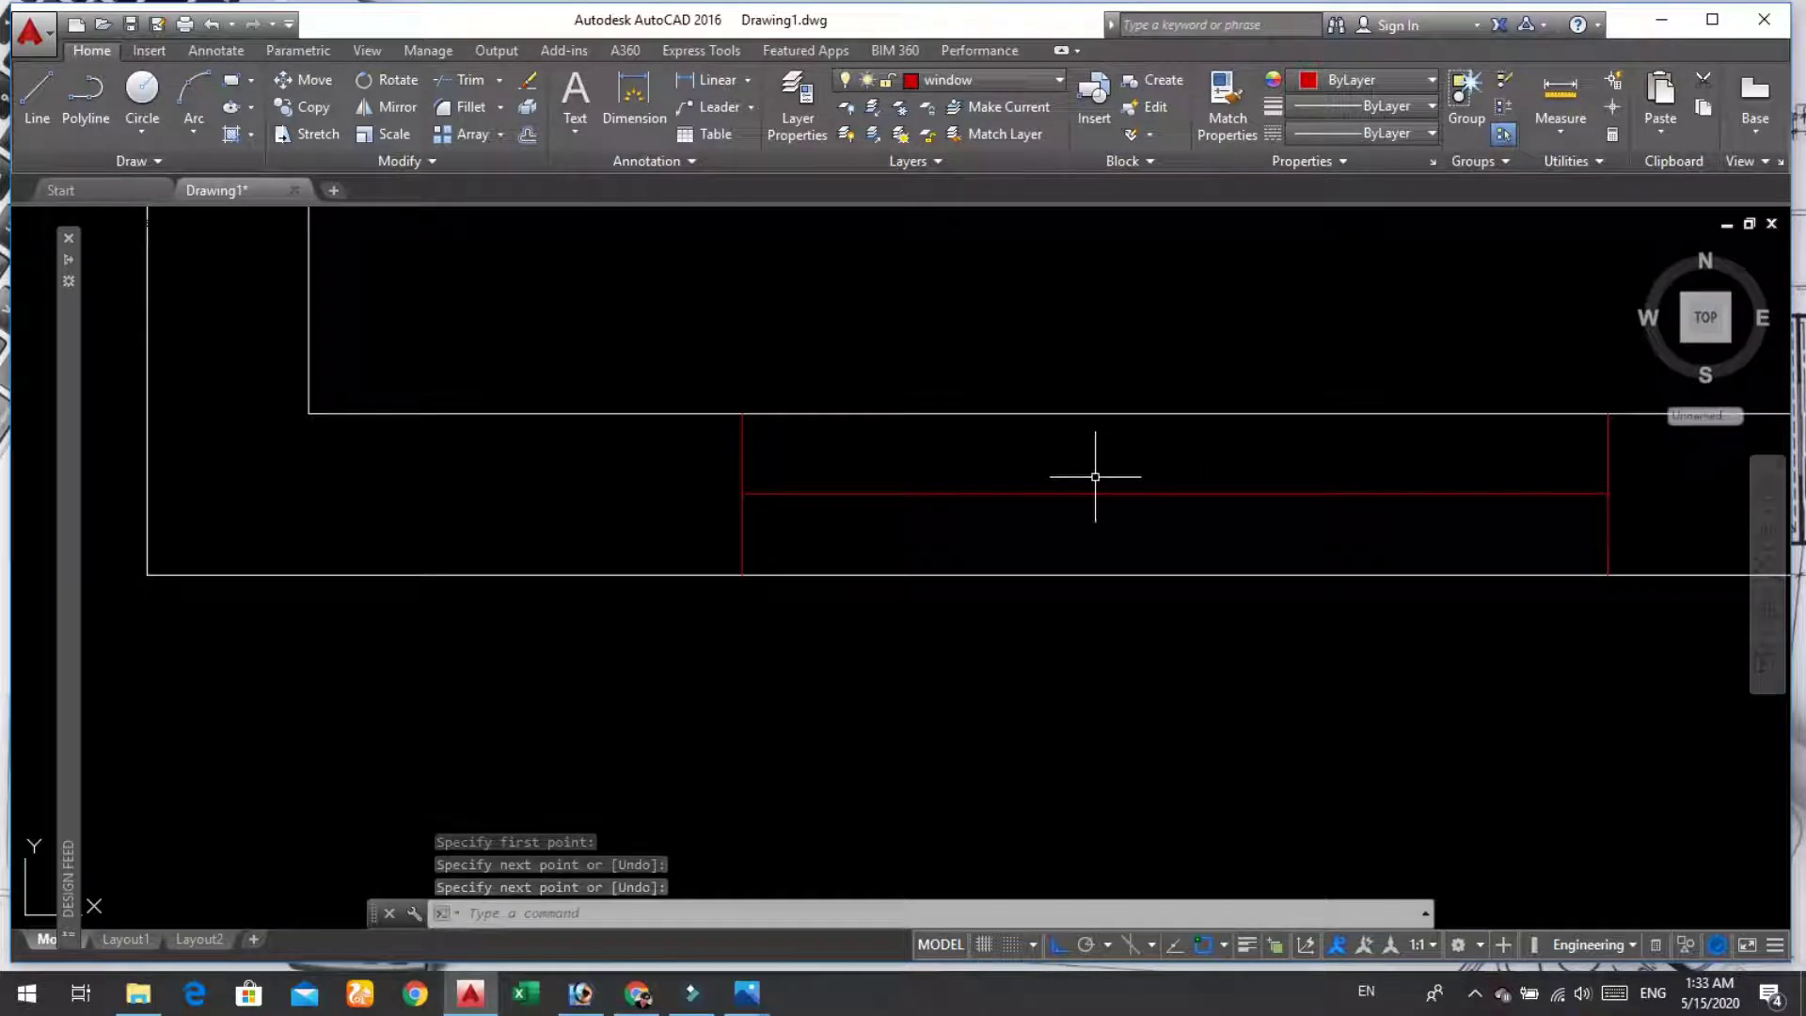
Step: Offset the red line 3 upward, then delete the unwanted upper offset copy
{"action": "type", "text": "o"}
{"action": "key", "text": "Return"}
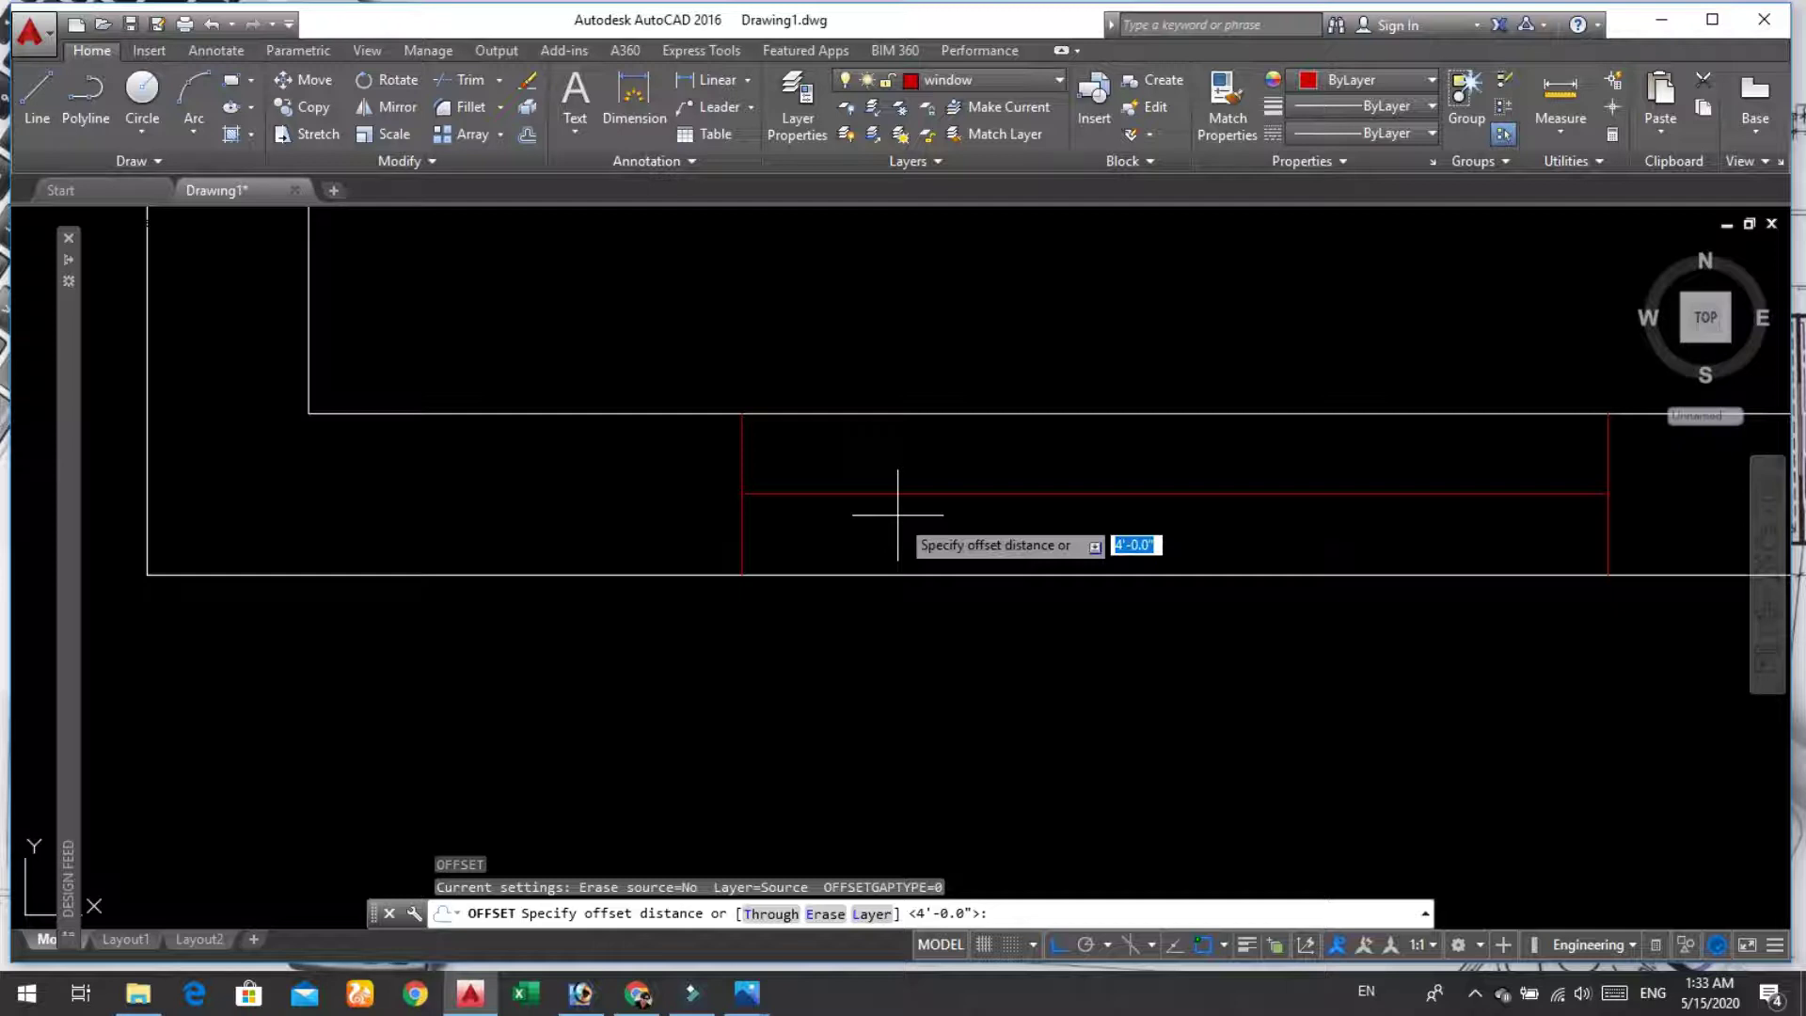
{"action": "type", "text": "3"}
{"action": "key", "text": "Return"}
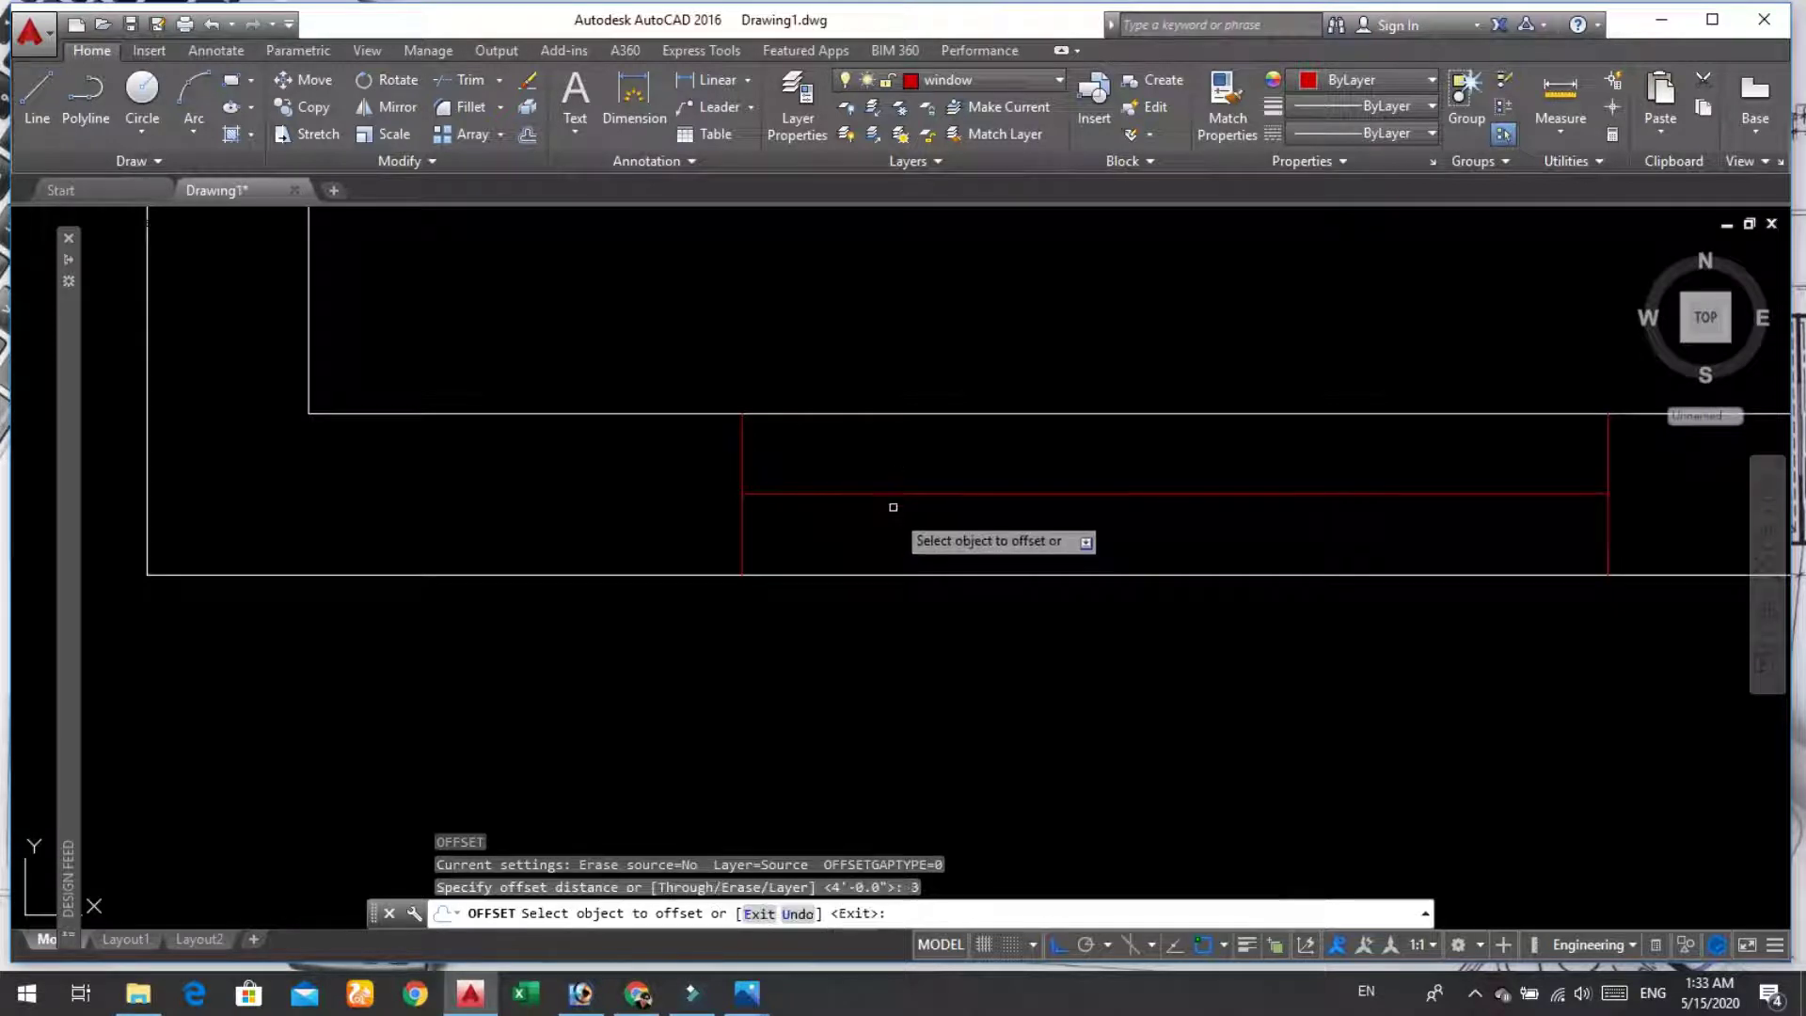
{"action": "left_click", "coordinate": [907, 494]}
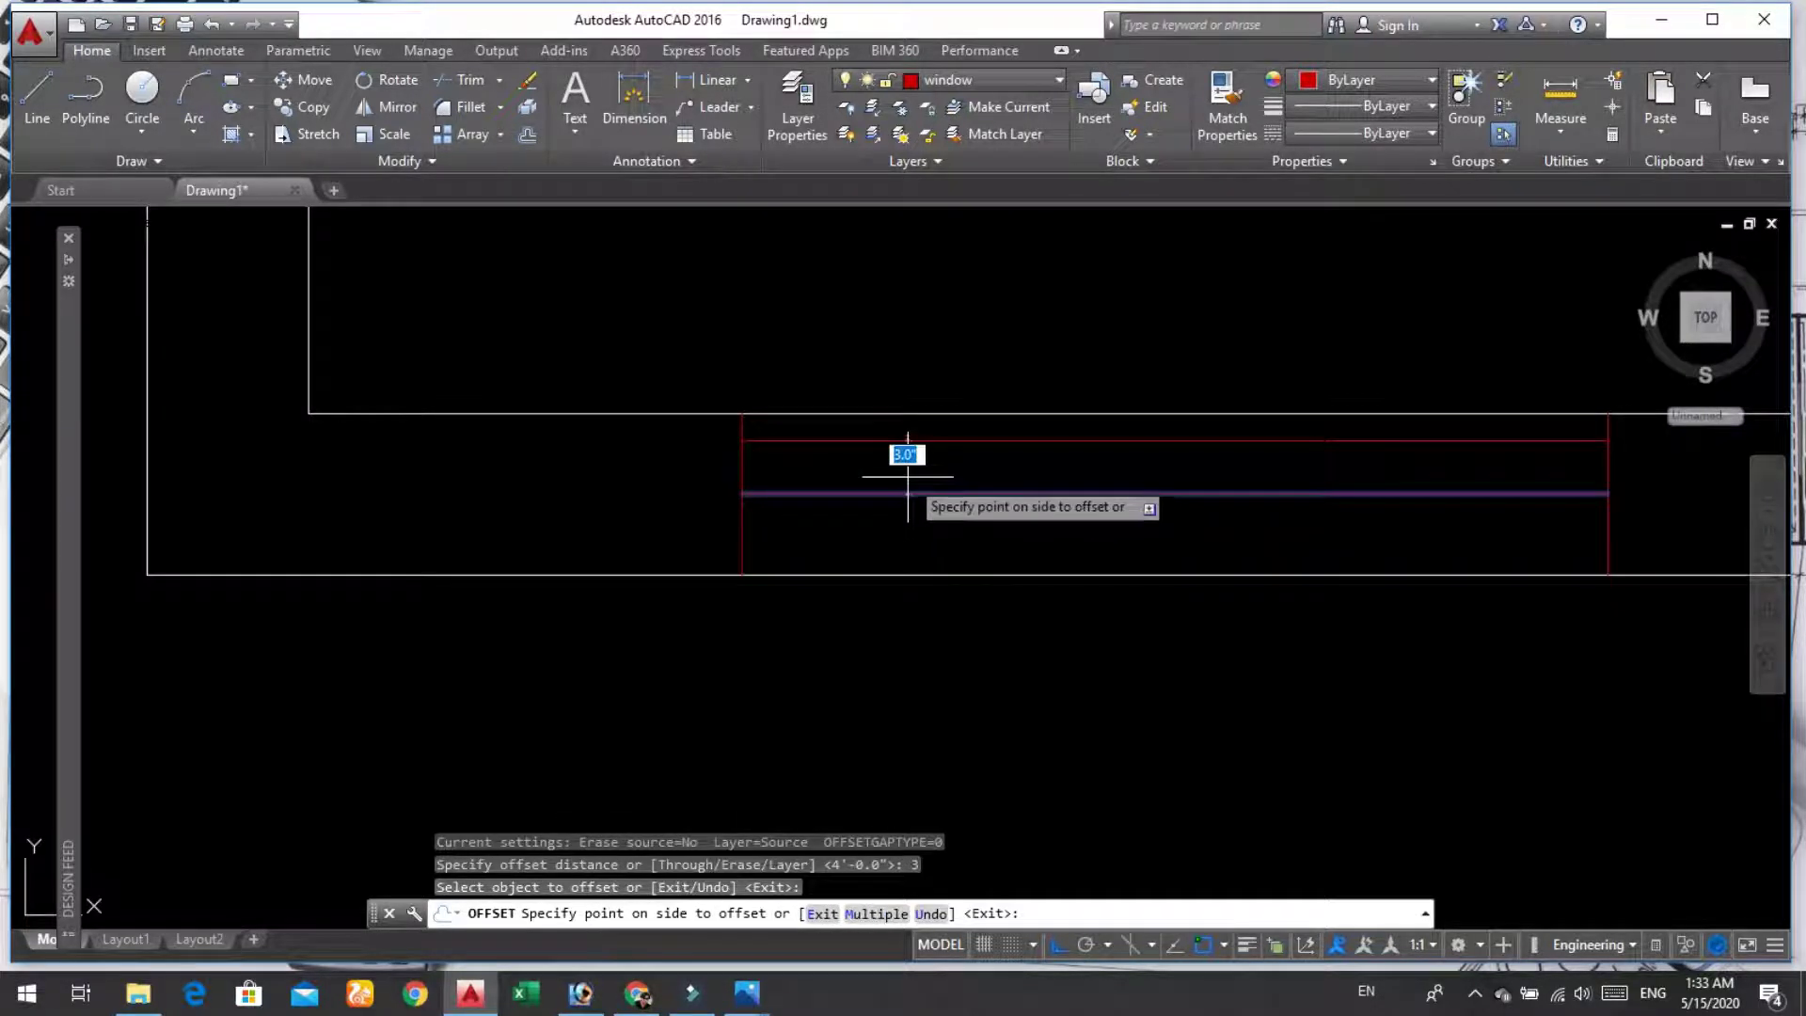
{"action": "left_click", "coordinate": [904, 453]}
{"action": "left_click", "coordinate": [927, 492]}
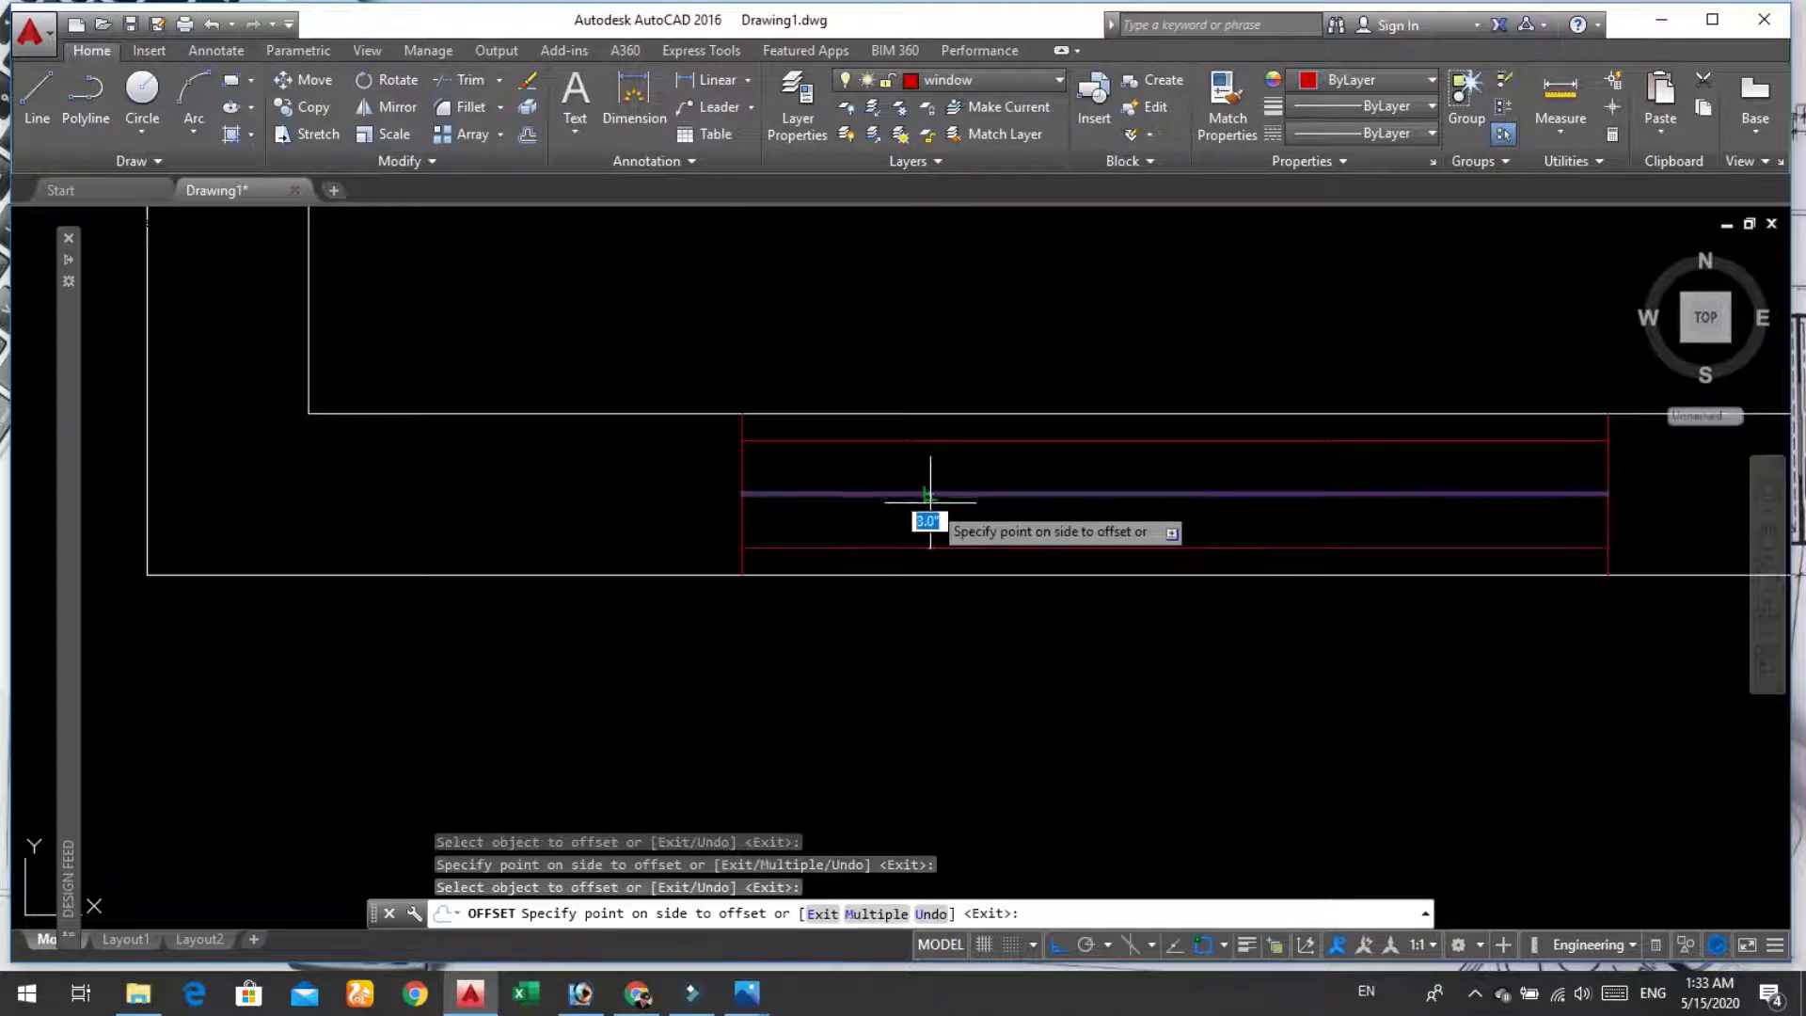
{"action": "key", "text": "Escape"}
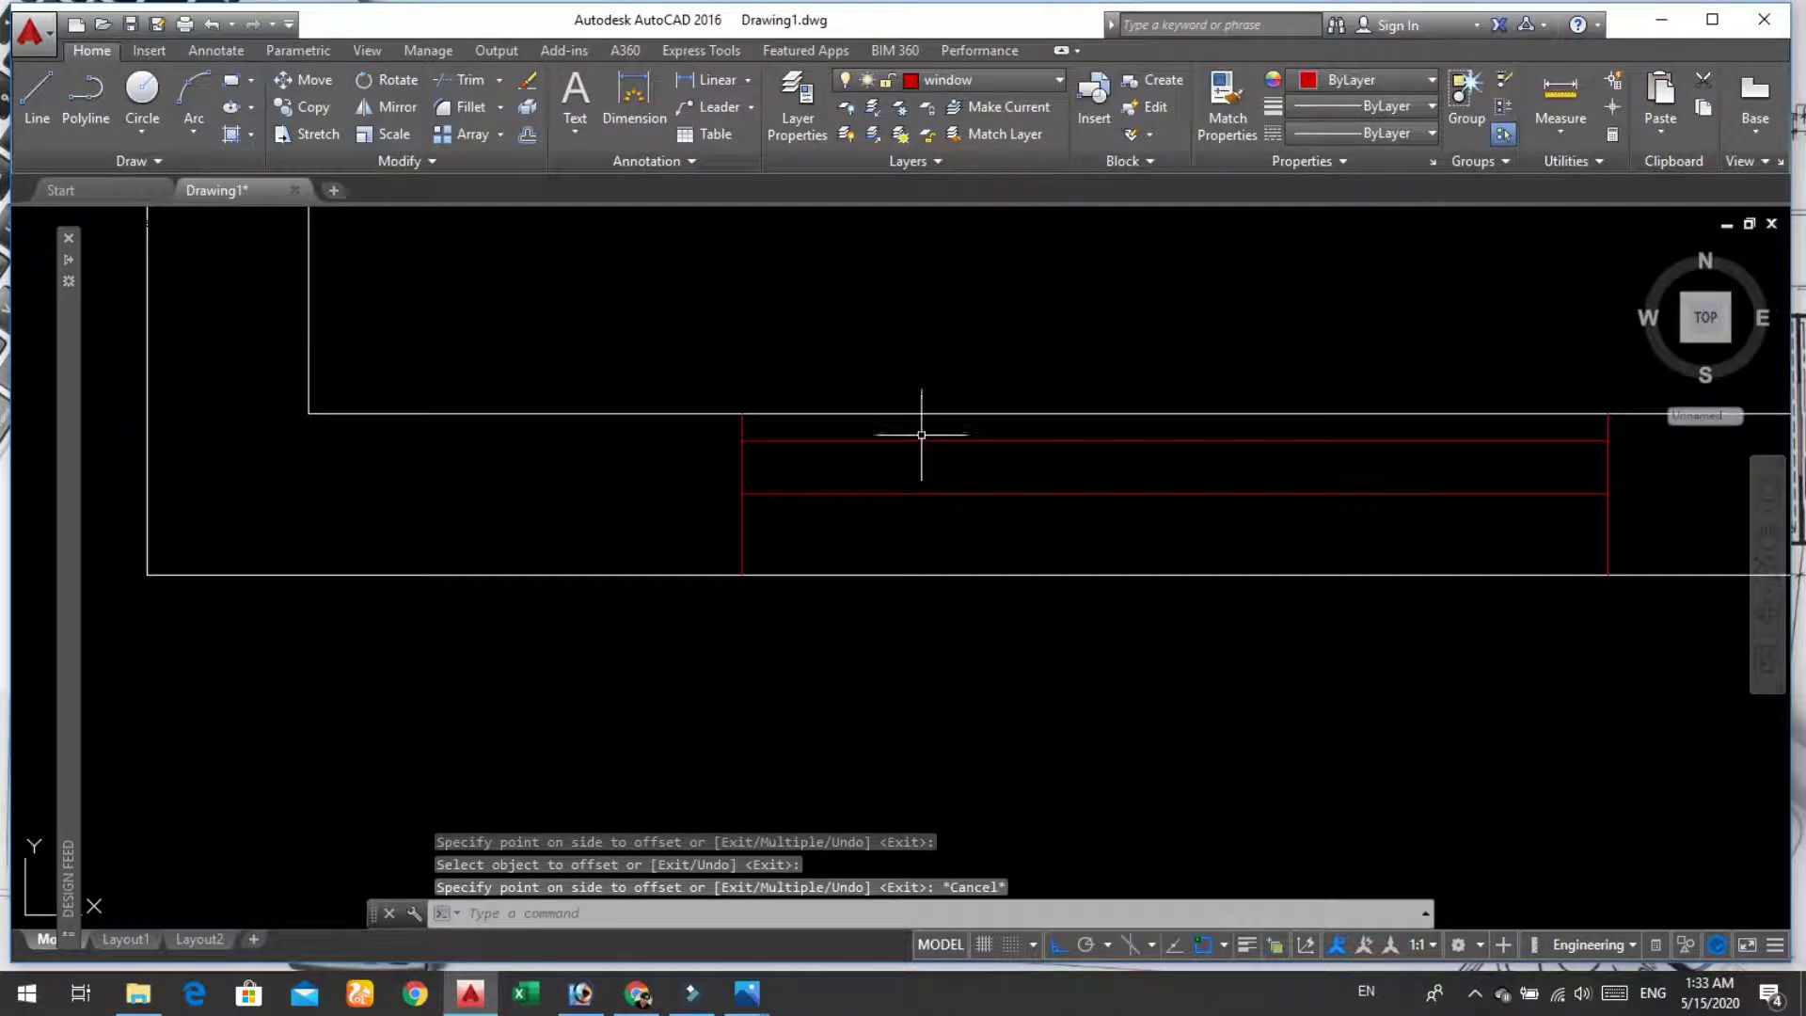
{"action": "left_click", "coordinate": [923, 444]}
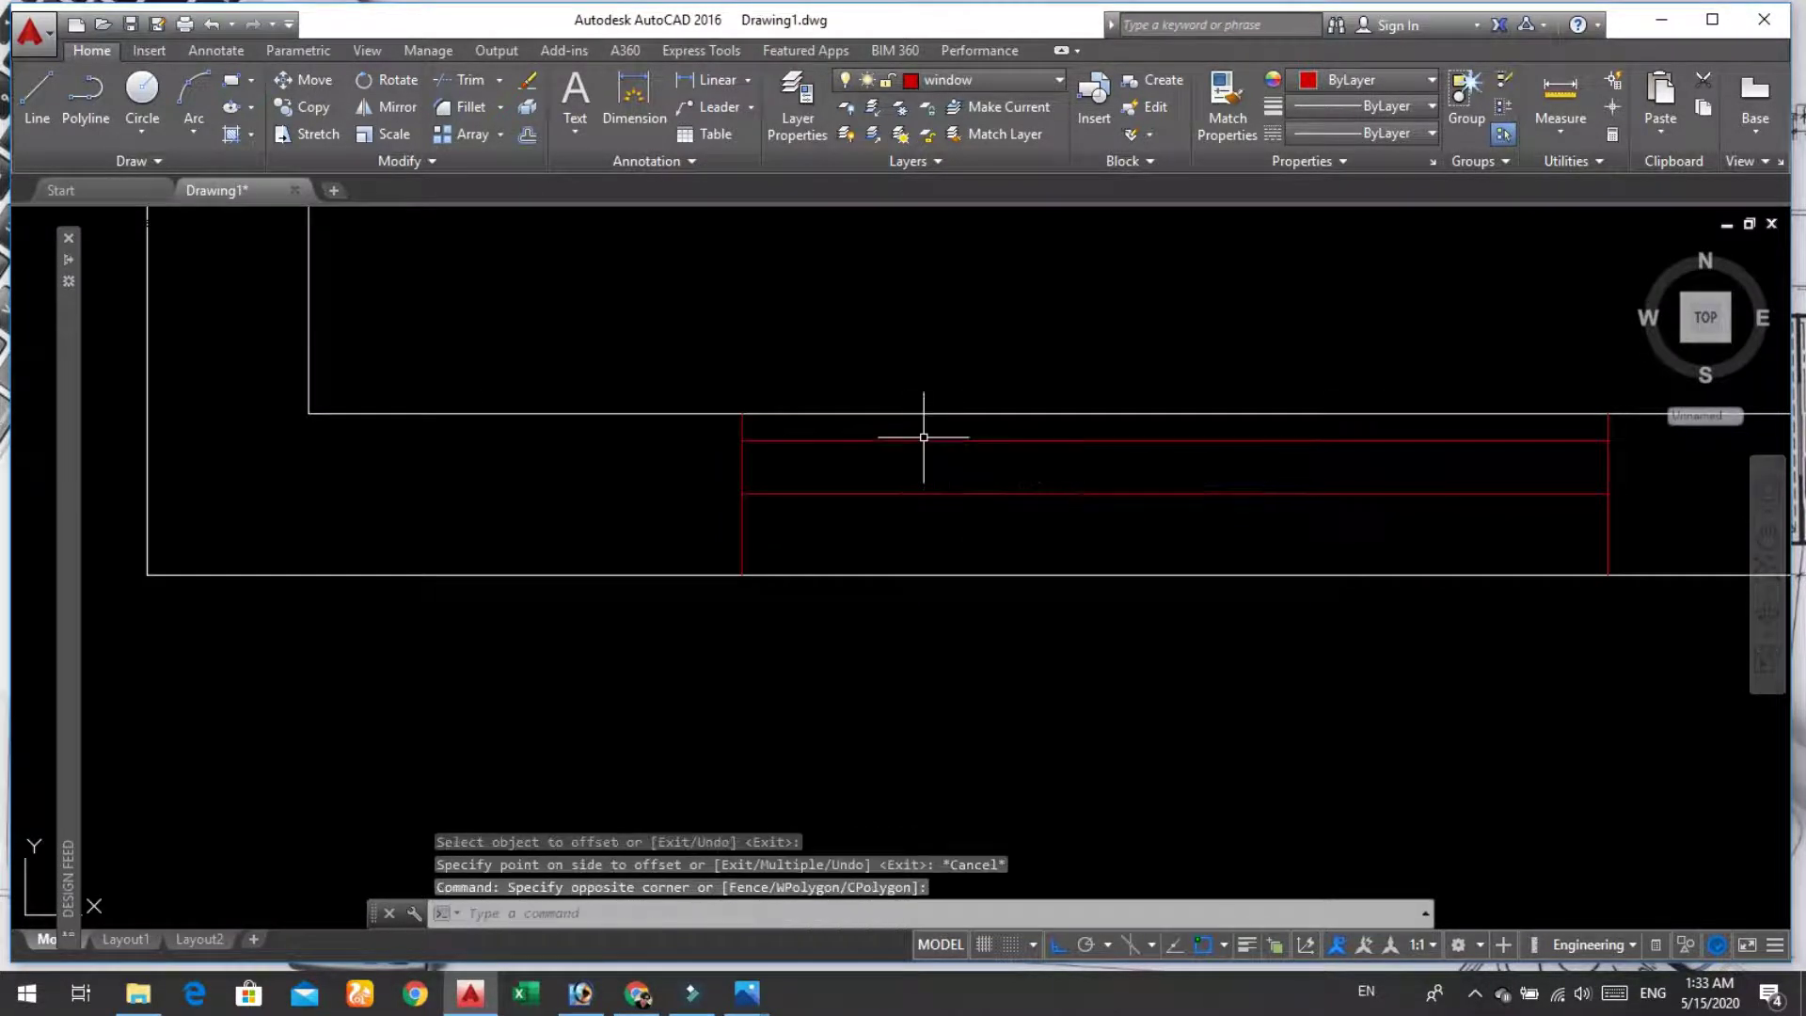
{"action": "left_click", "coordinate": [924, 438]}
{"action": "key", "text": "Delete"}
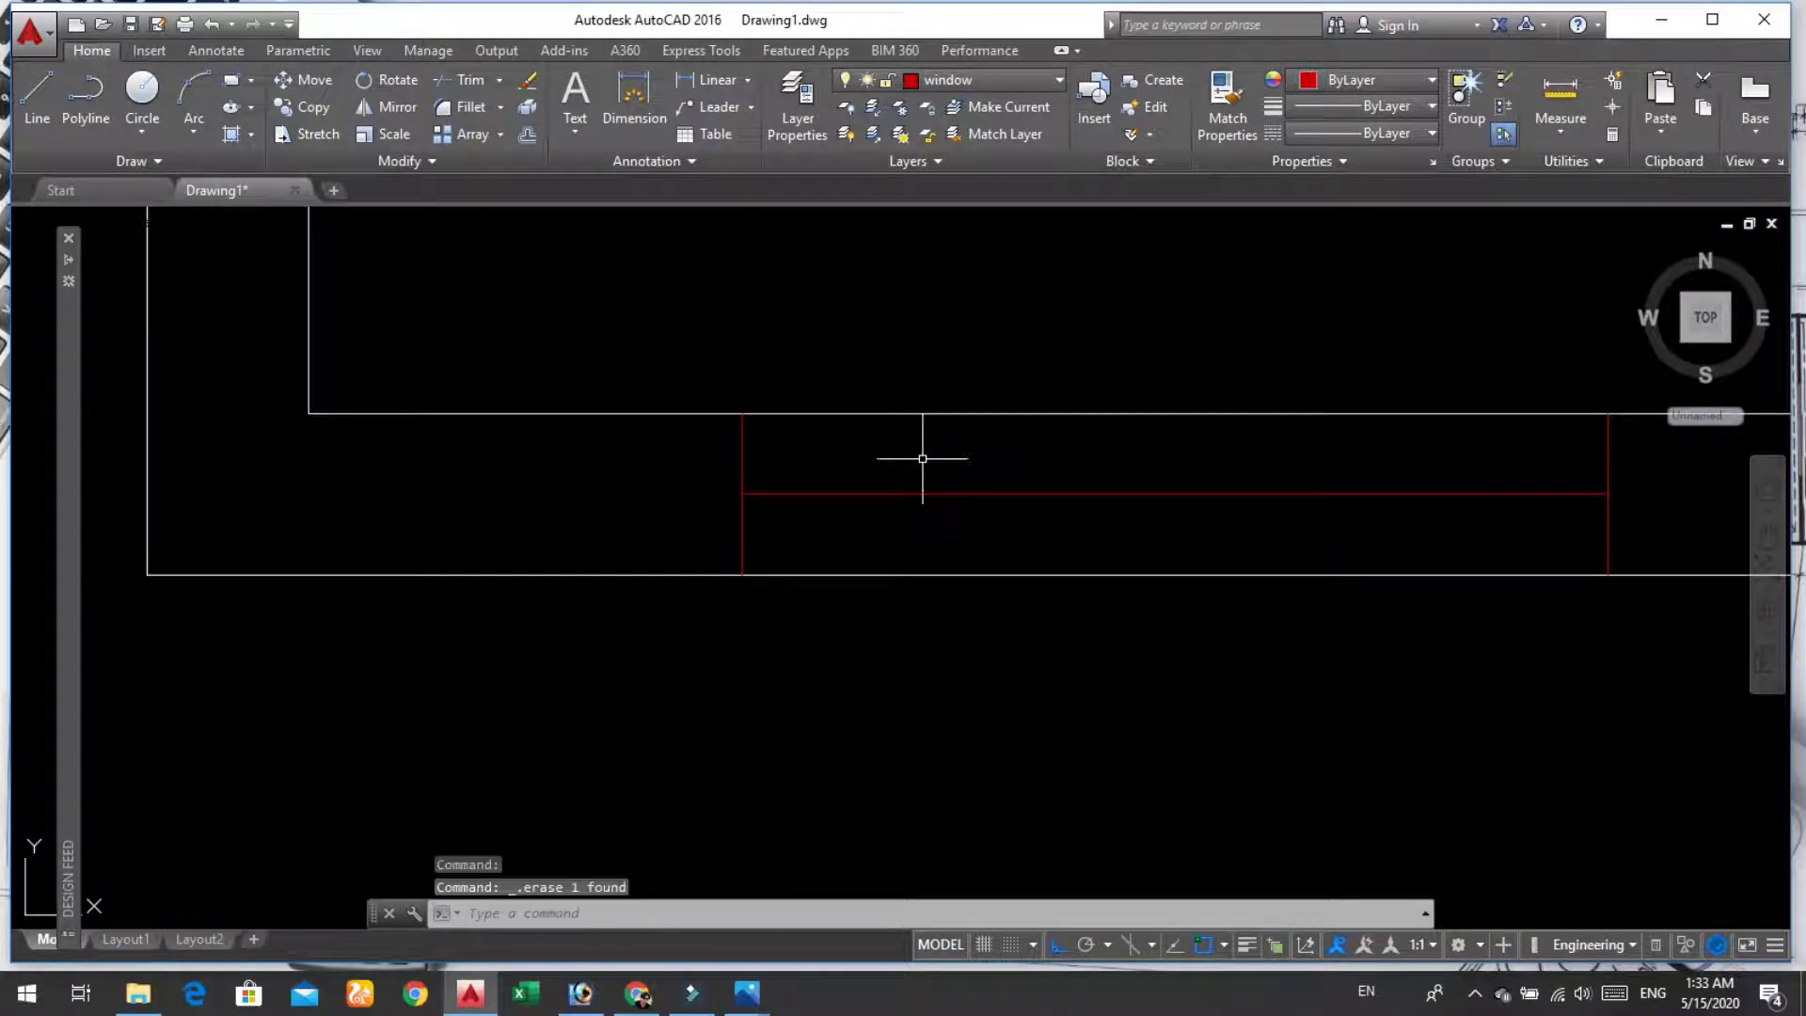
{"action": "type", "text": "o"}
Step: Offset the red line 2 above and below, then erase the middle line
{"action": "key", "text": "Return"}
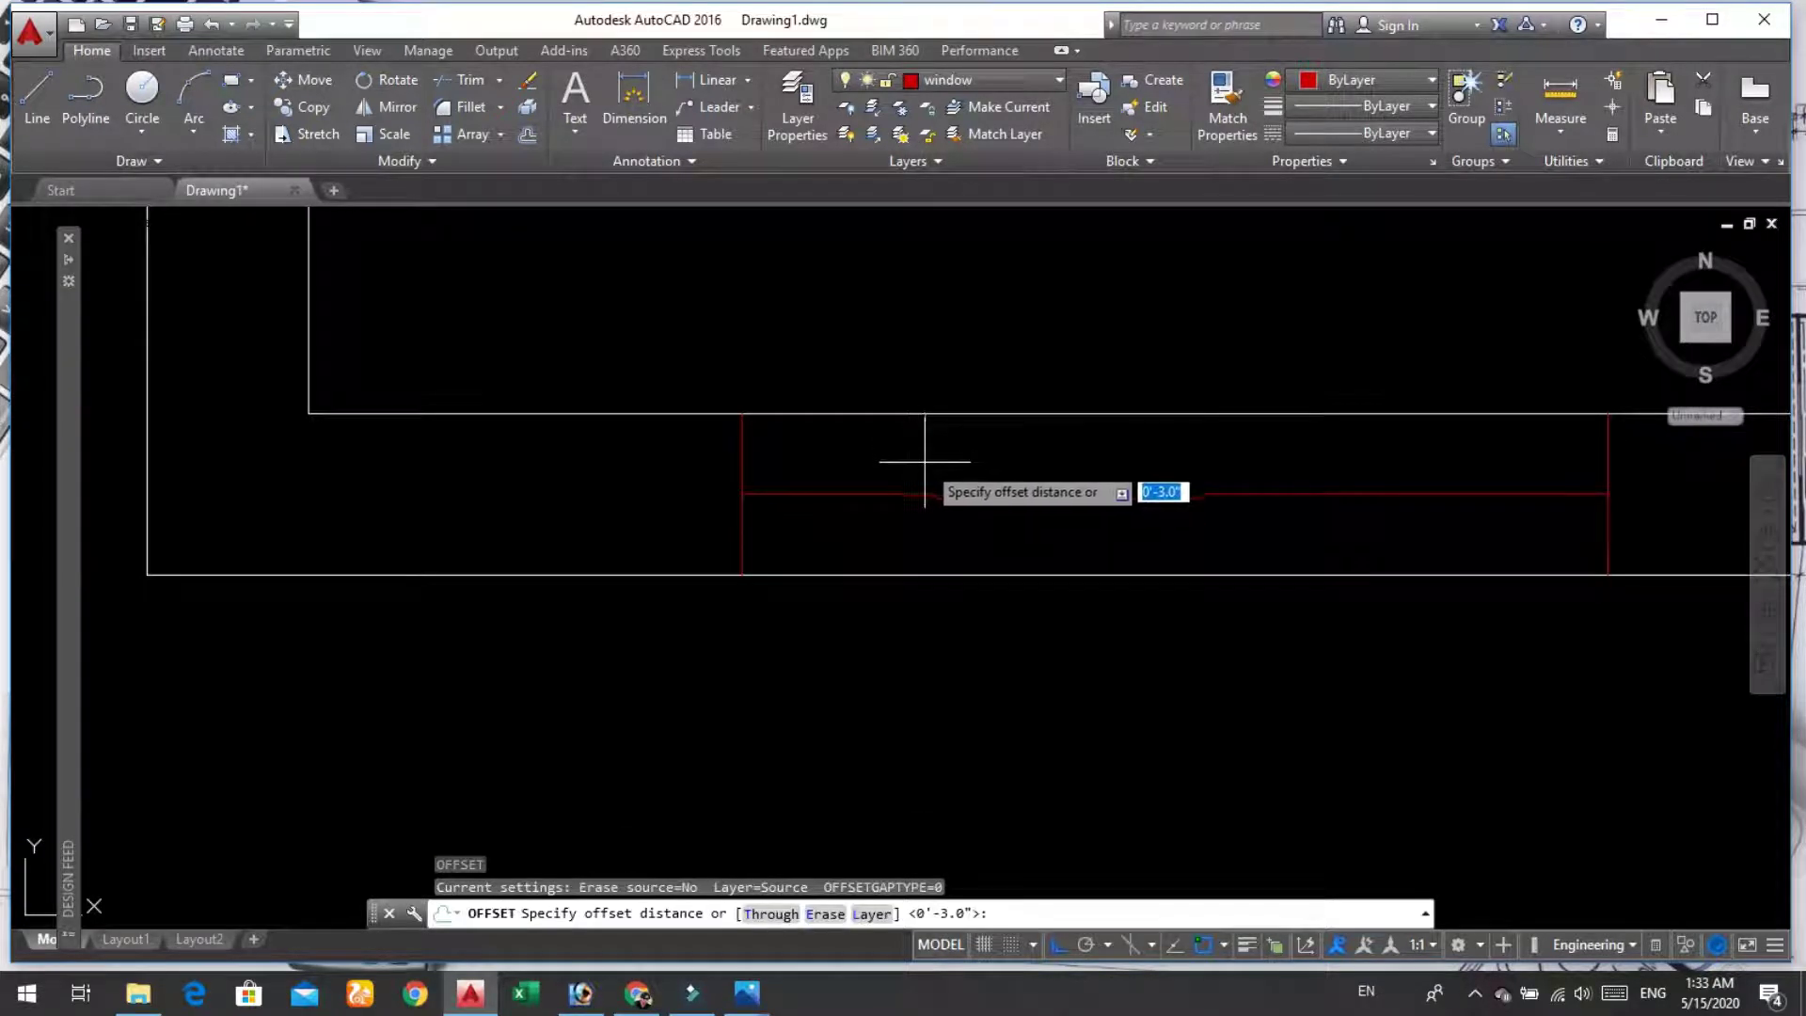
{"action": "key", "text": "Return"}
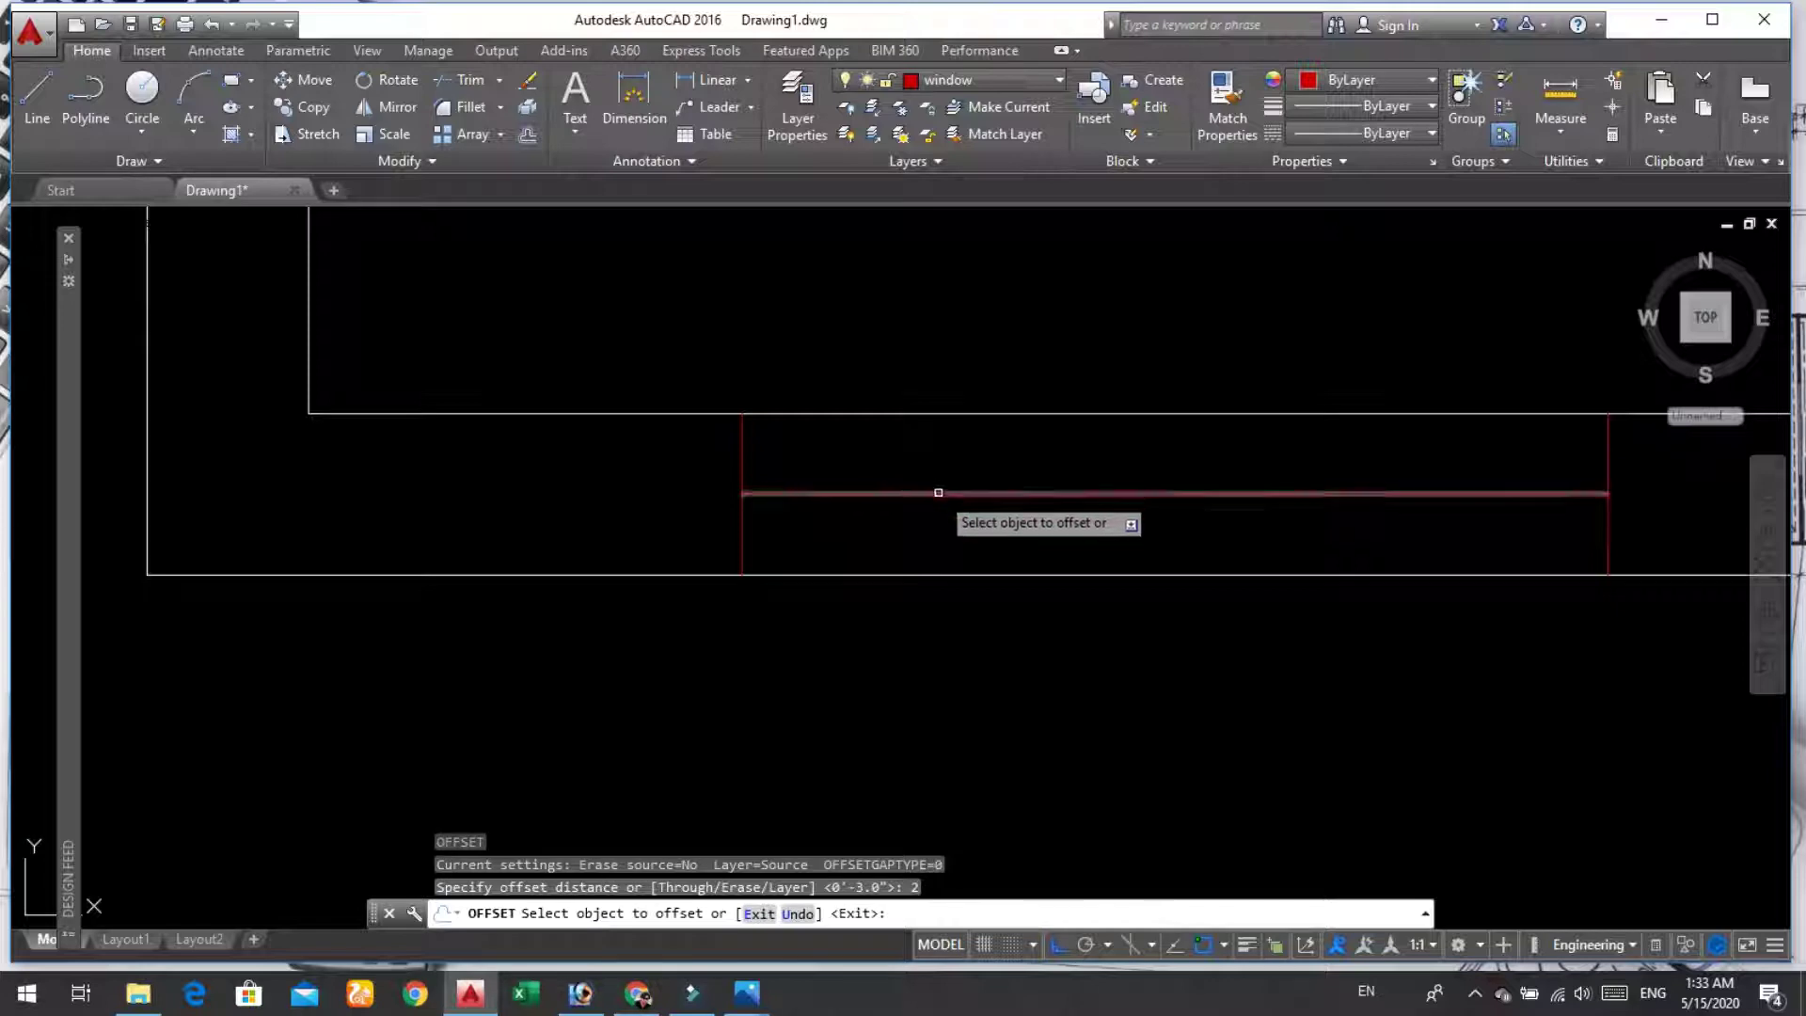
{"action": "left_click", "coordinate": [939, 492]}
{"action": "left_click", "coordinate": [938, 473]}
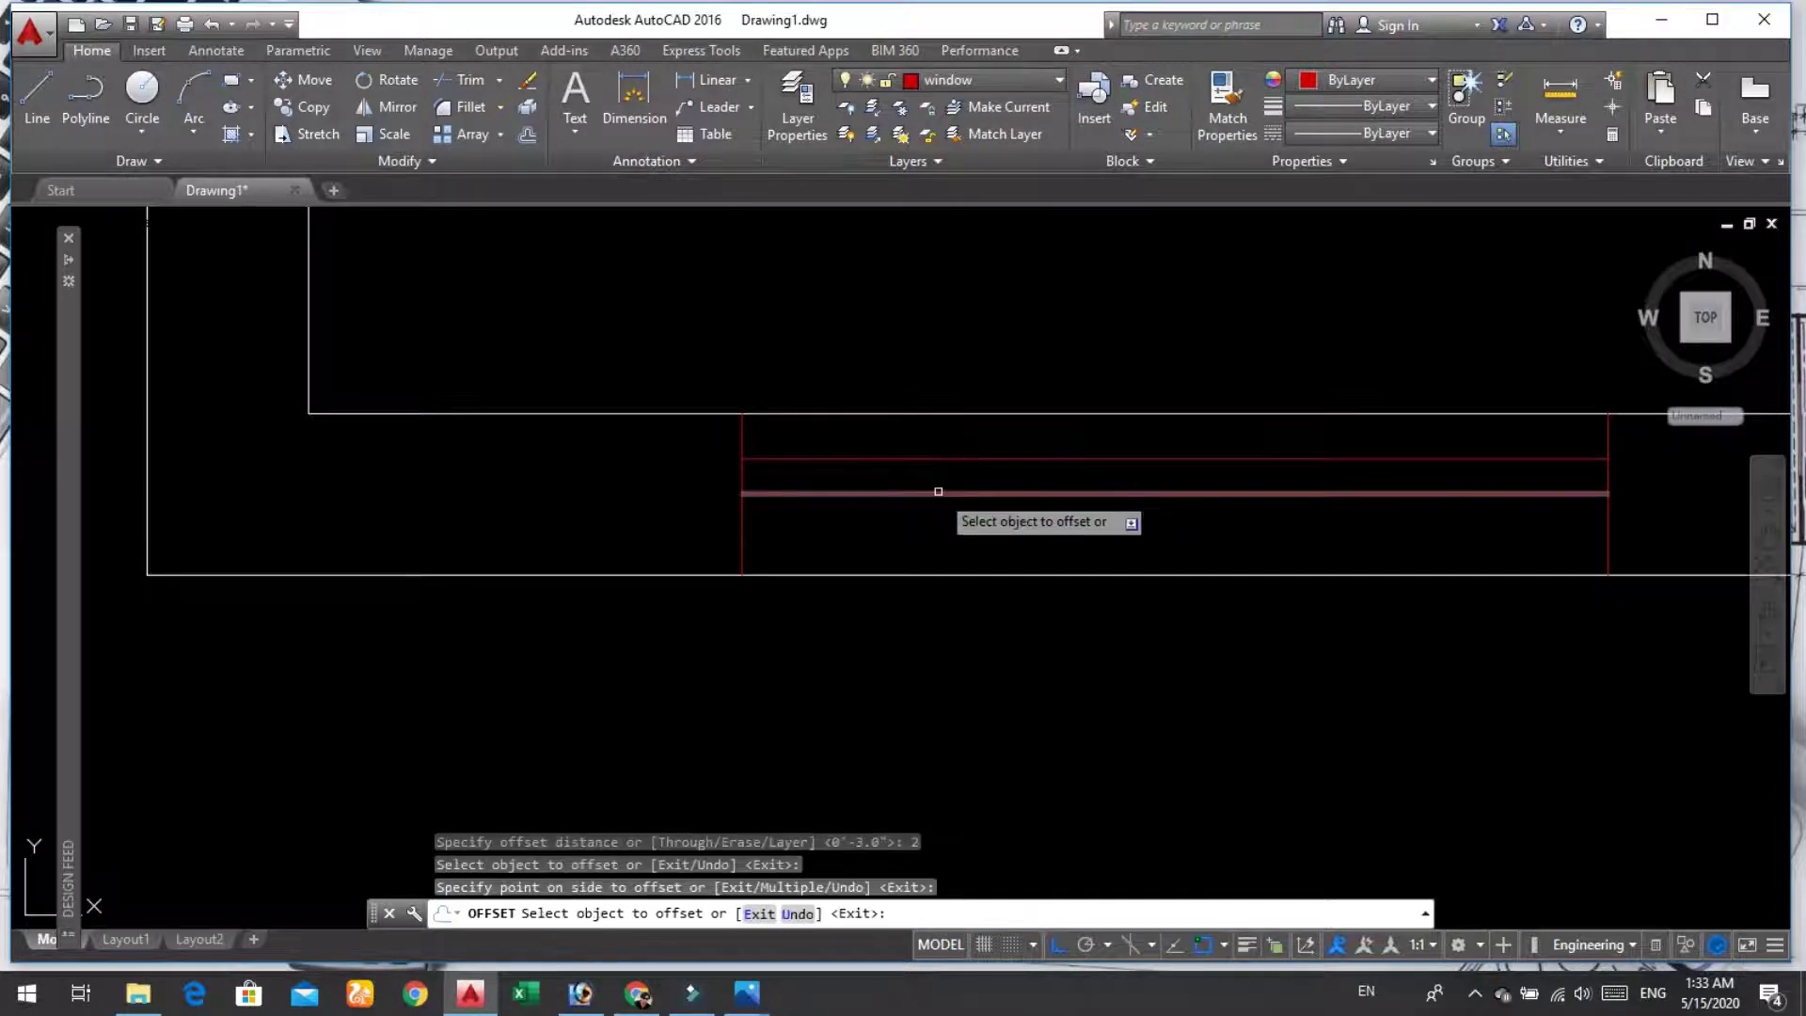
{"action": "left_click", "coordinate": [938, 491]}
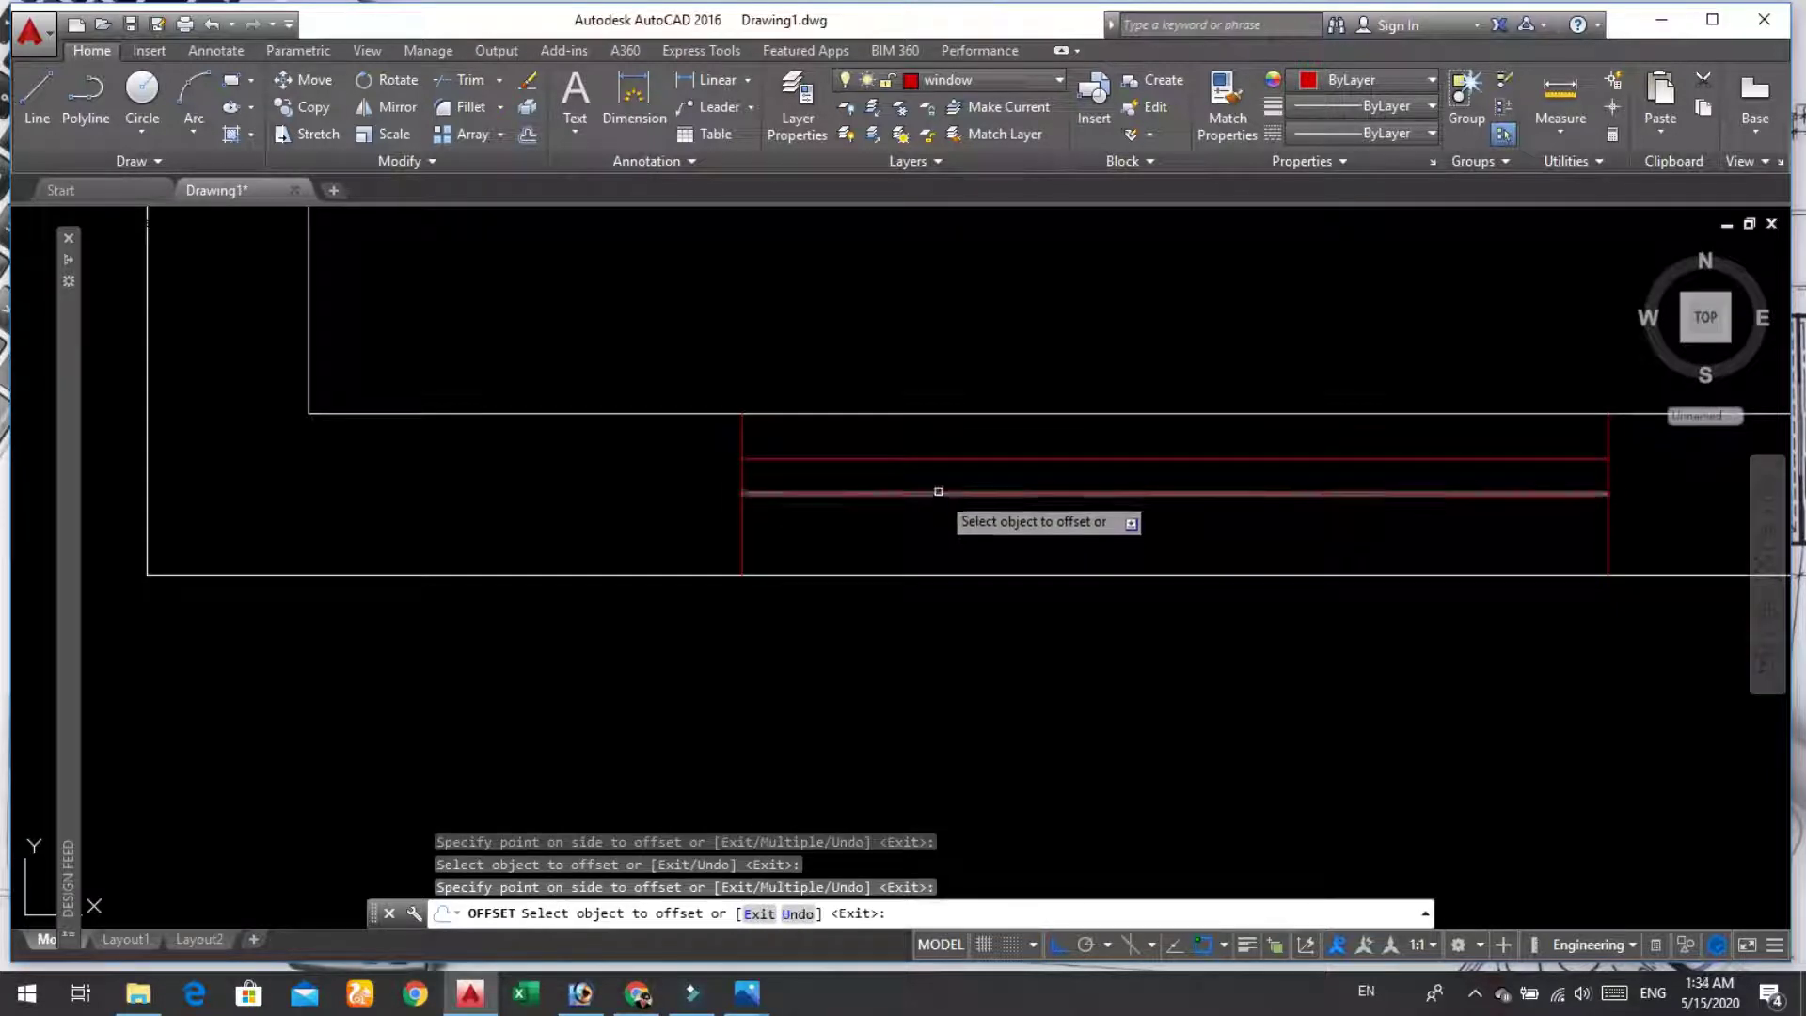
{"action": "left_click", "coordinate": [941, 493]}
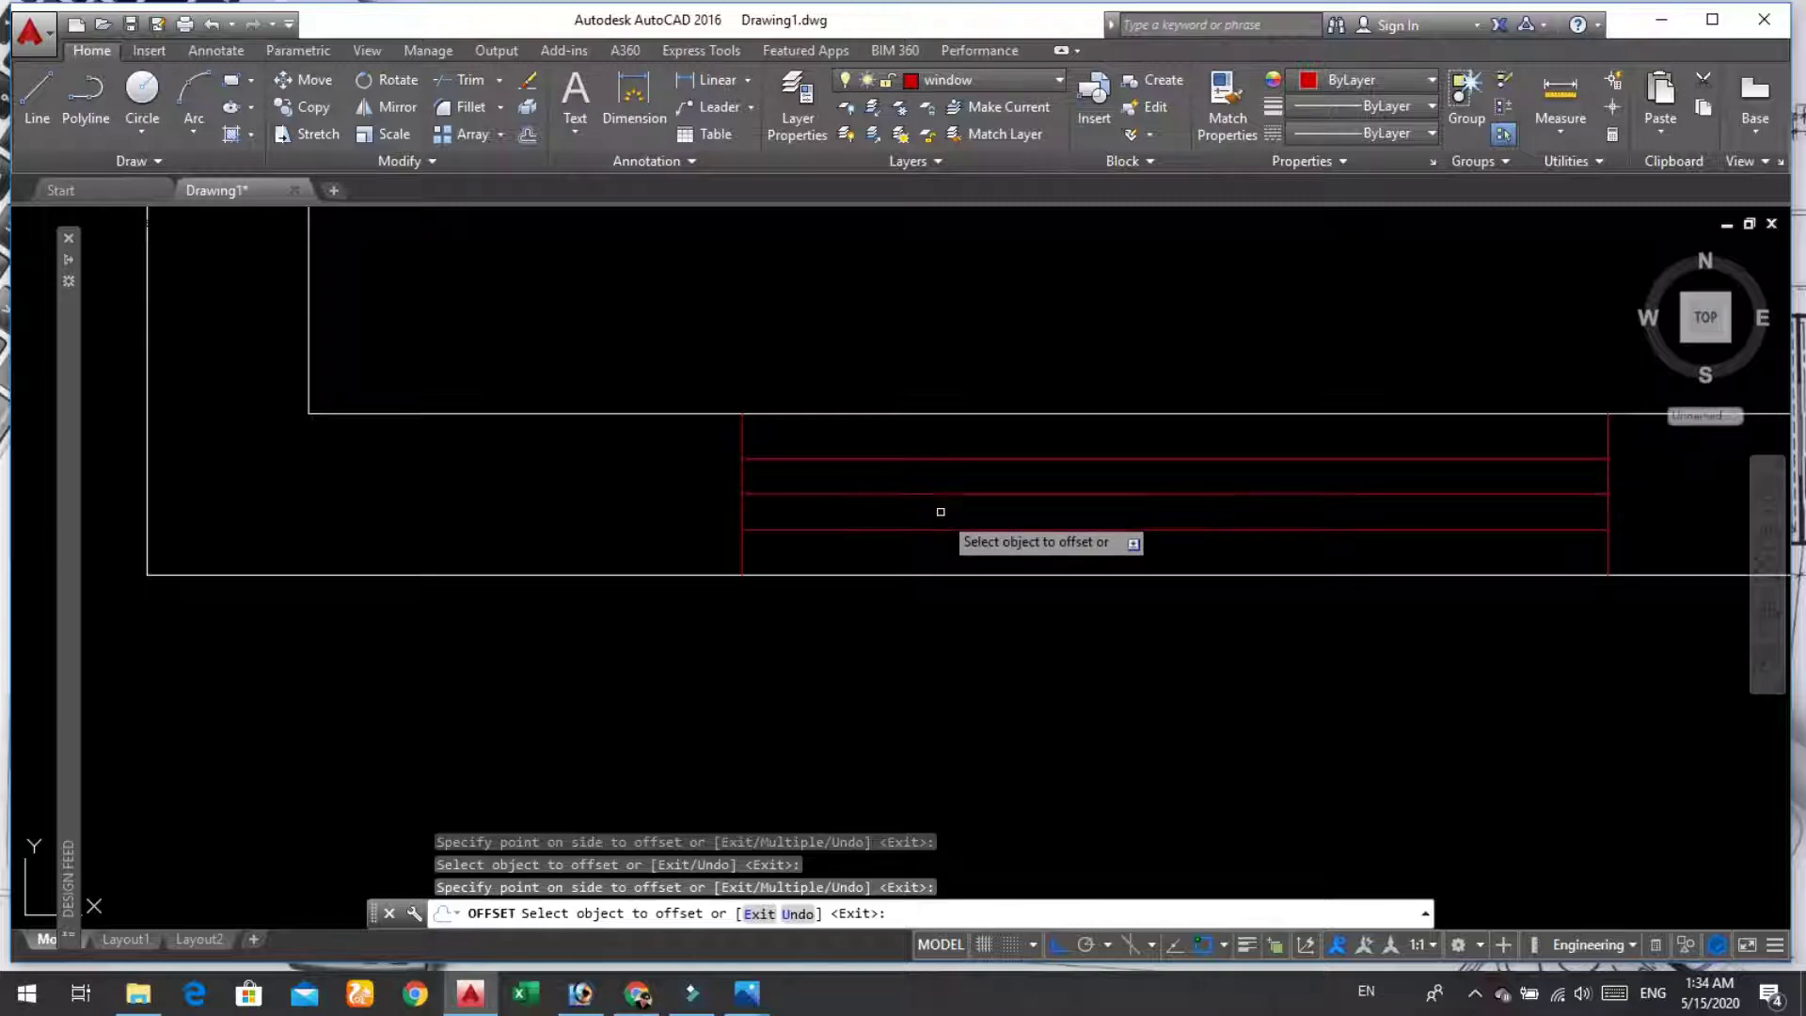
{"action": "key", "text": "Return"}
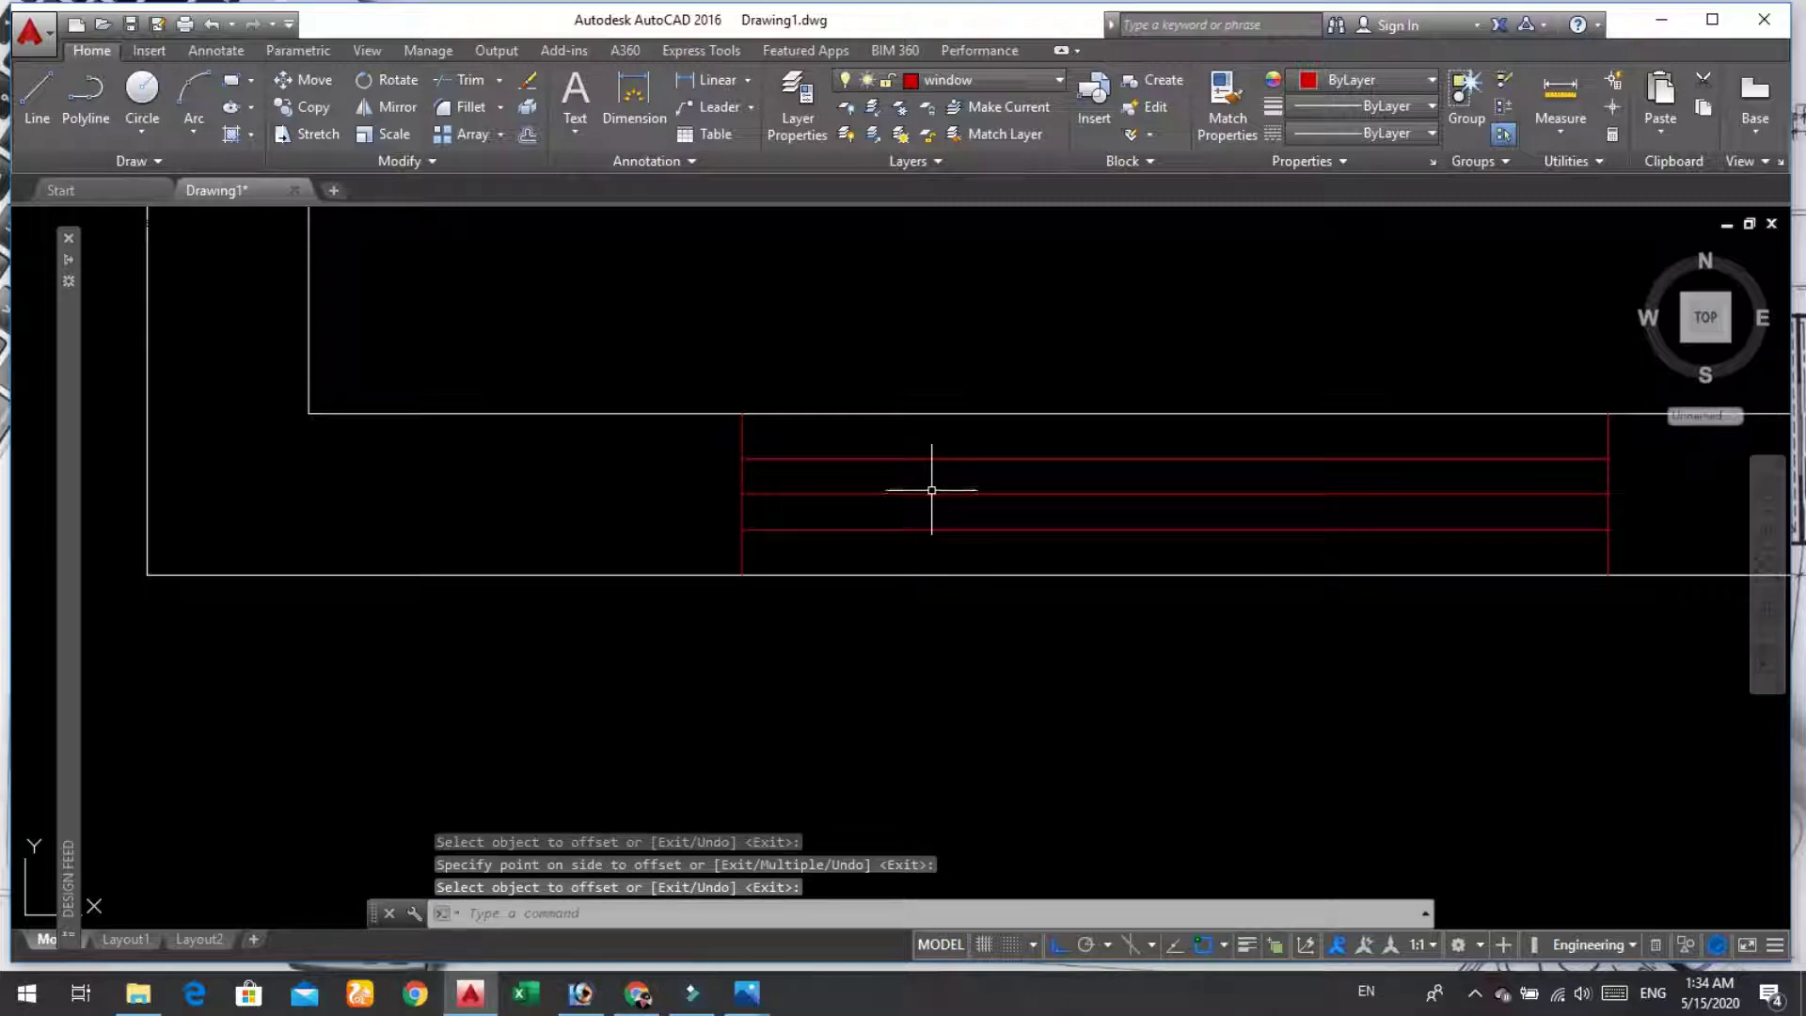
{"action": "left_click", "coordinate": [931, 491]}
{"action": "key", "text": "Delete"}
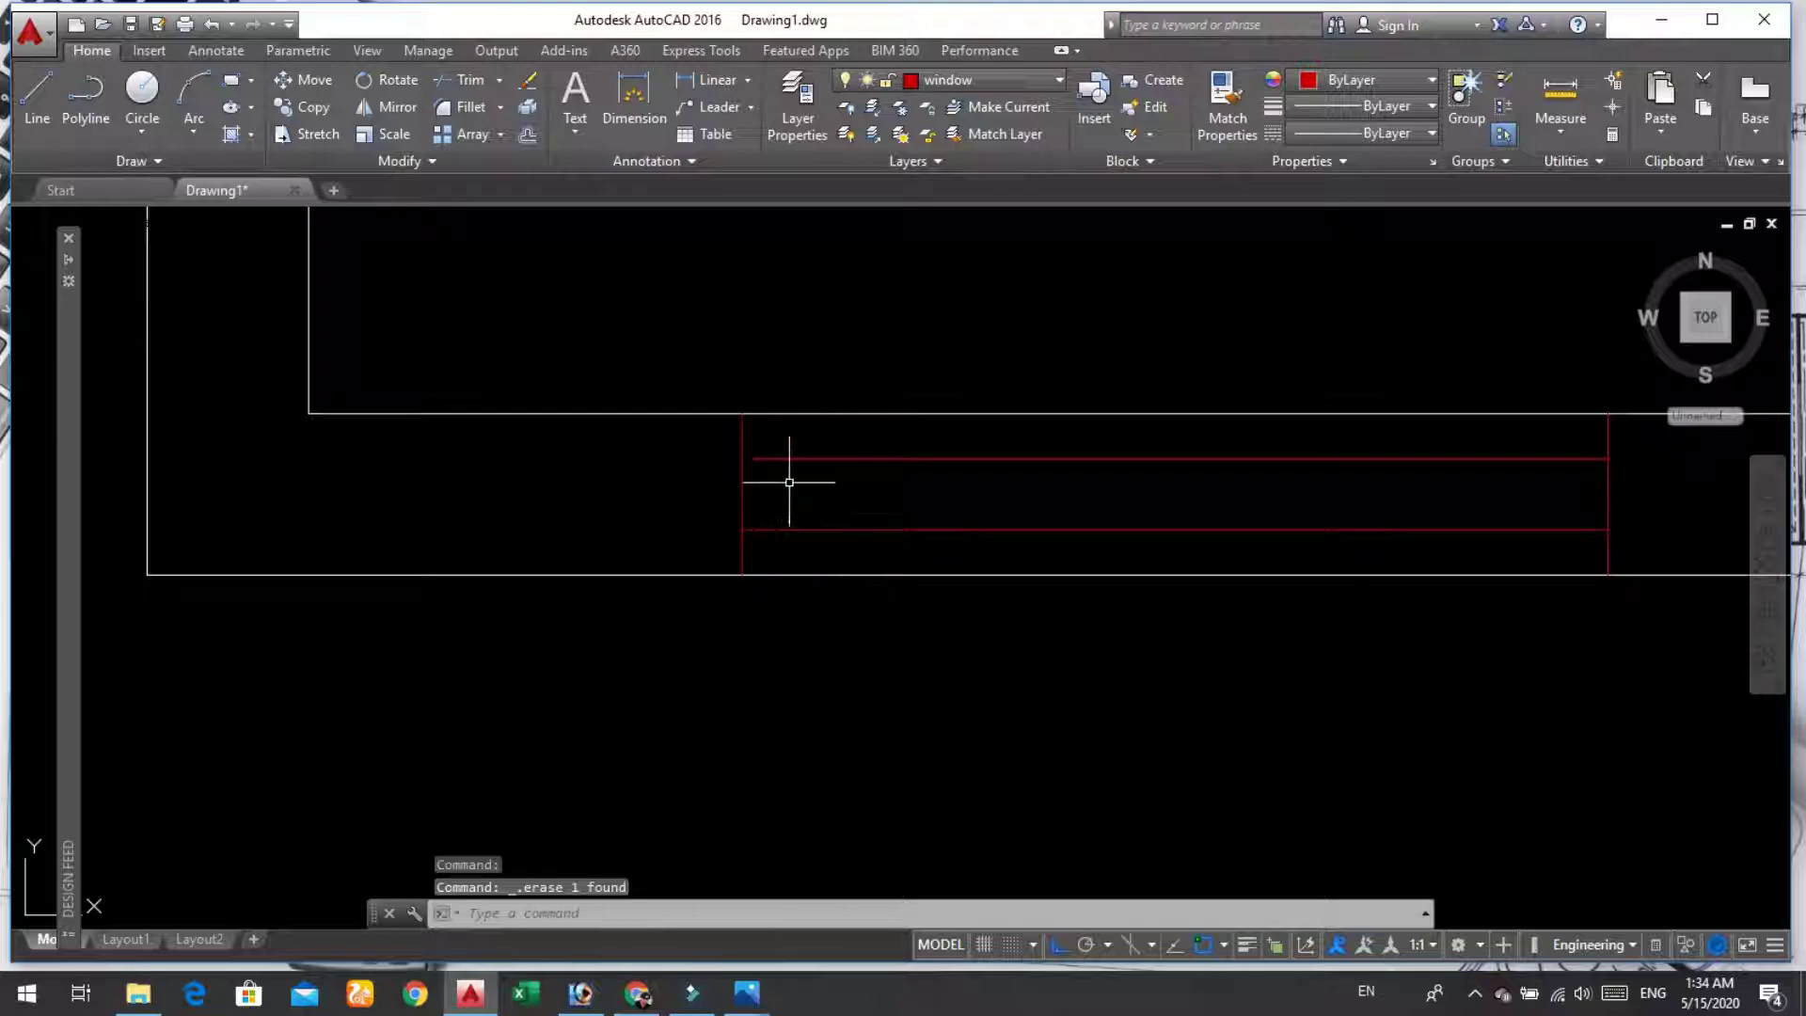
Step: Start copying the five red window lines, using the jamb's top end as base point
{"action": "type", "text": "cop"}
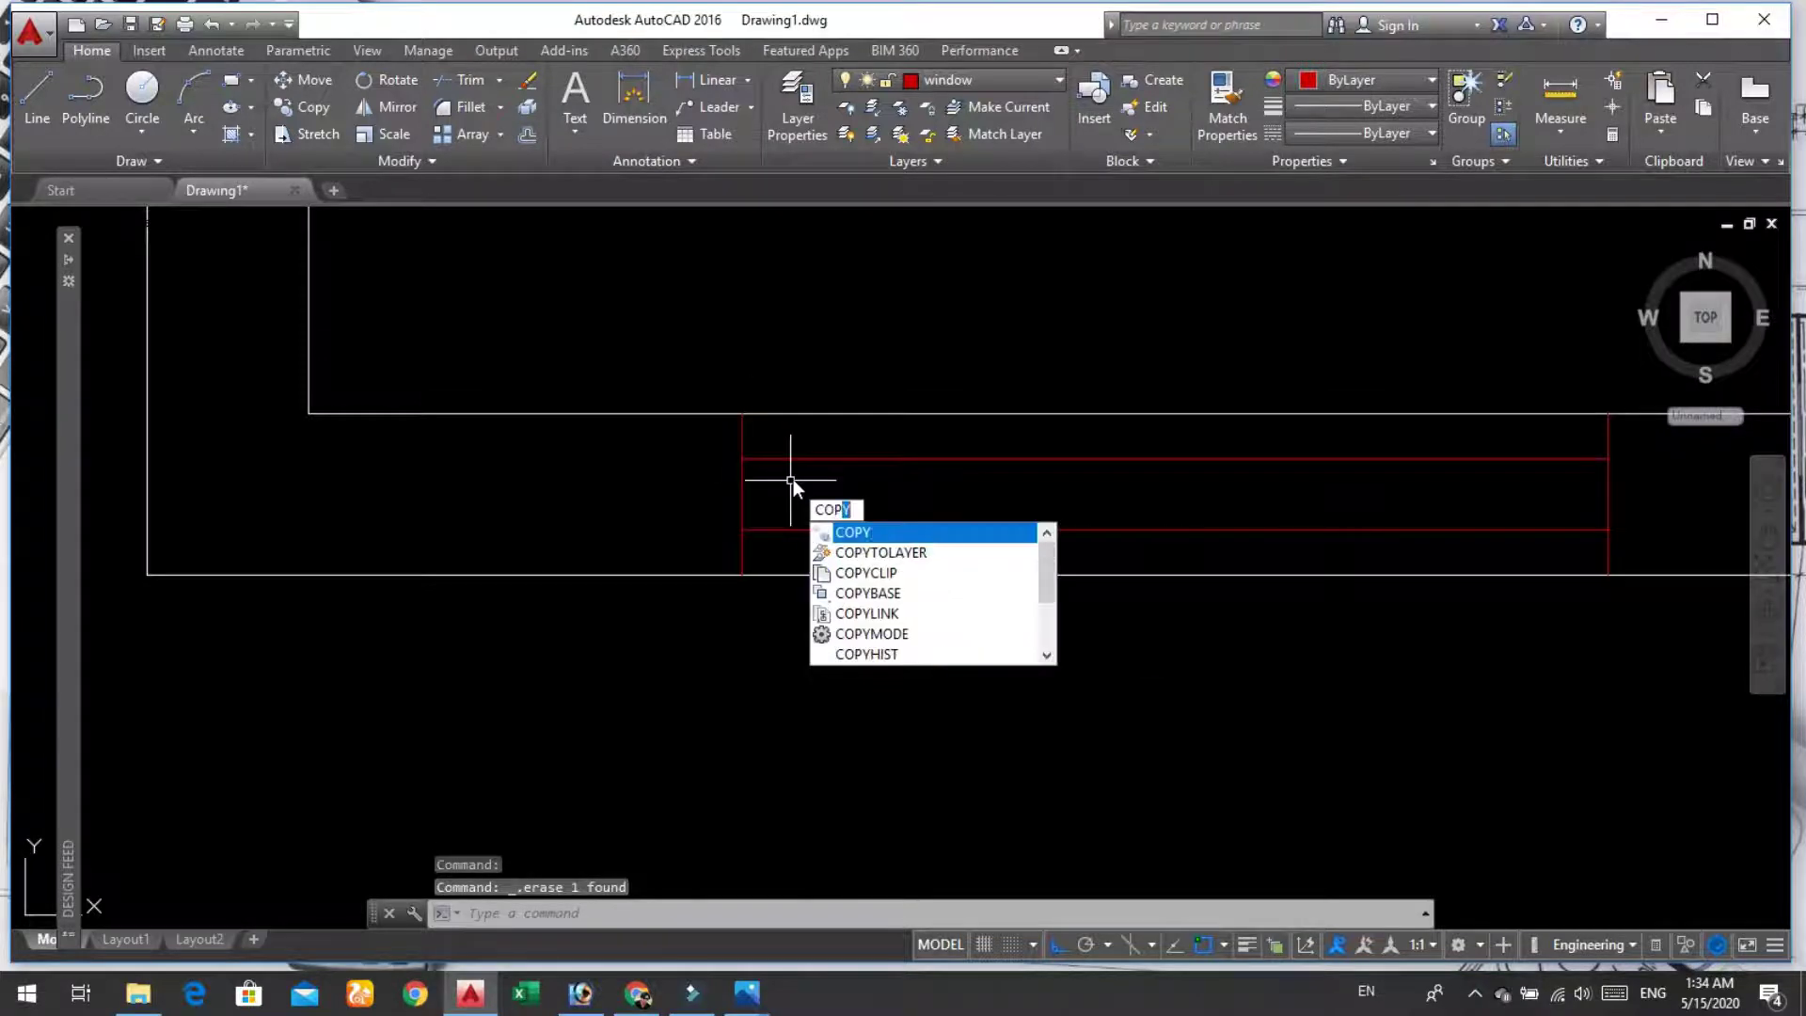
{"action": "key", "text": "Return"}
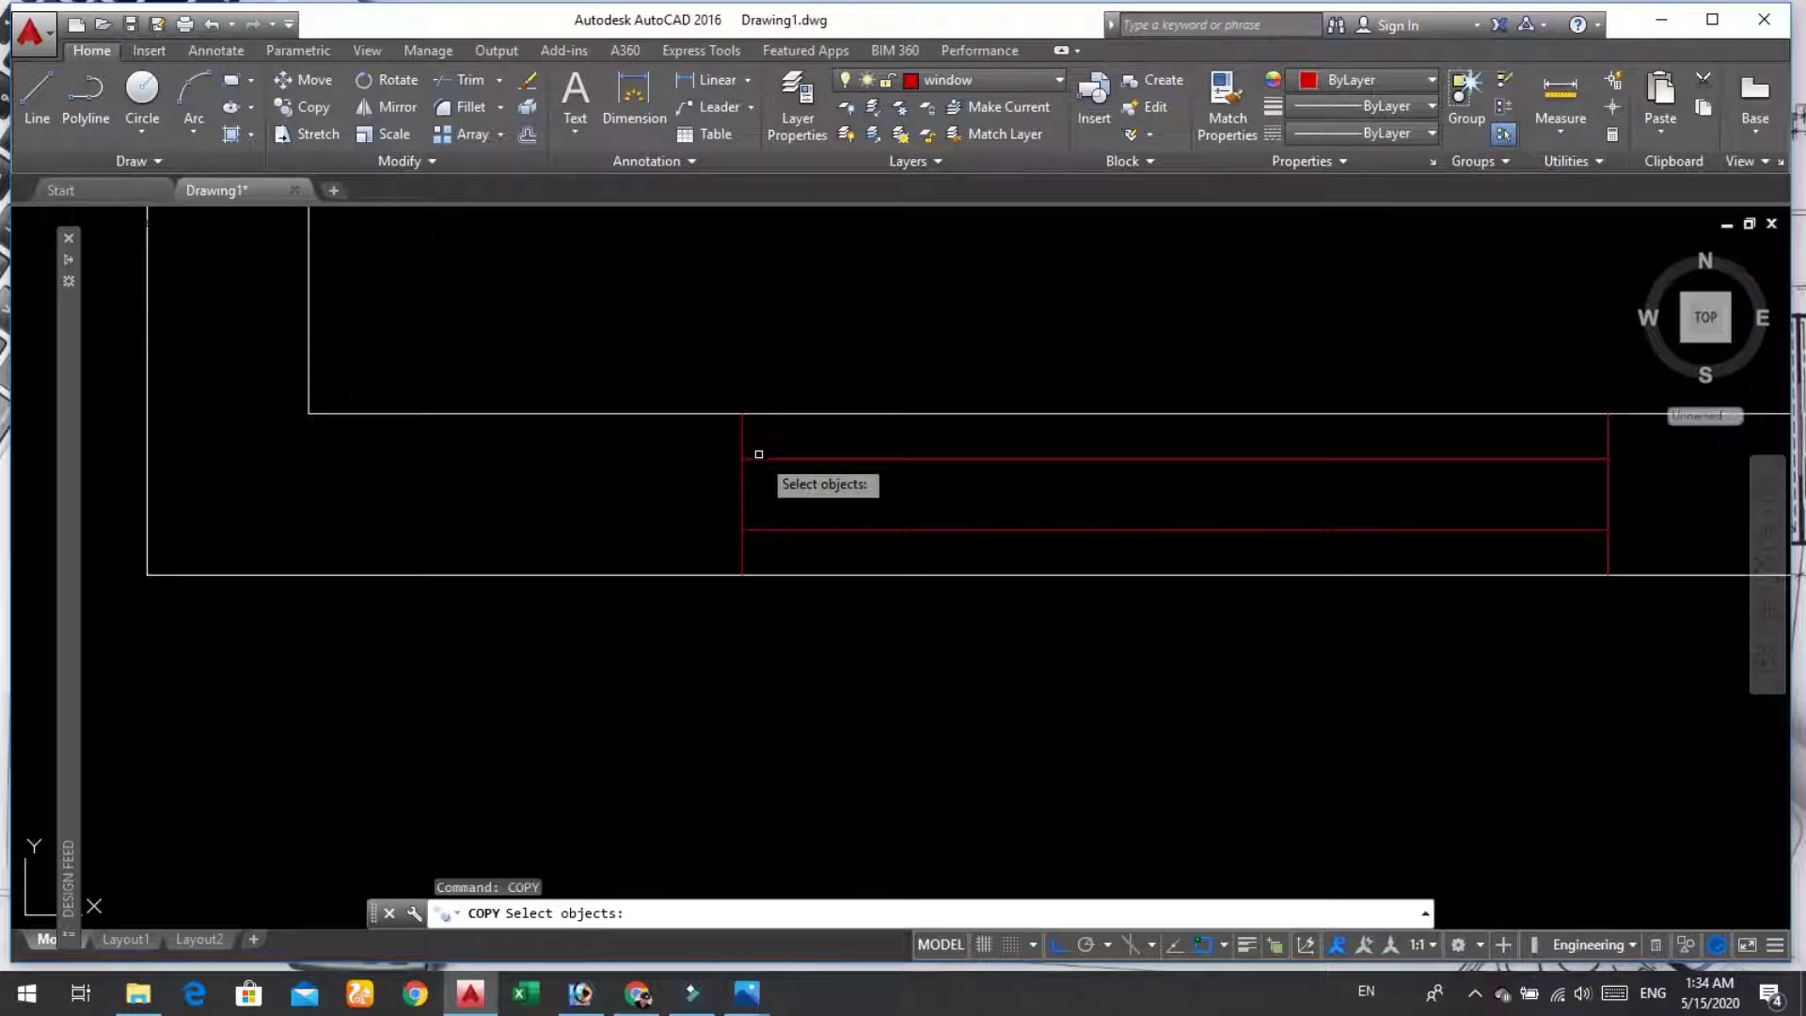
{"action": "left_click", "coordinate": [1639, 452]}
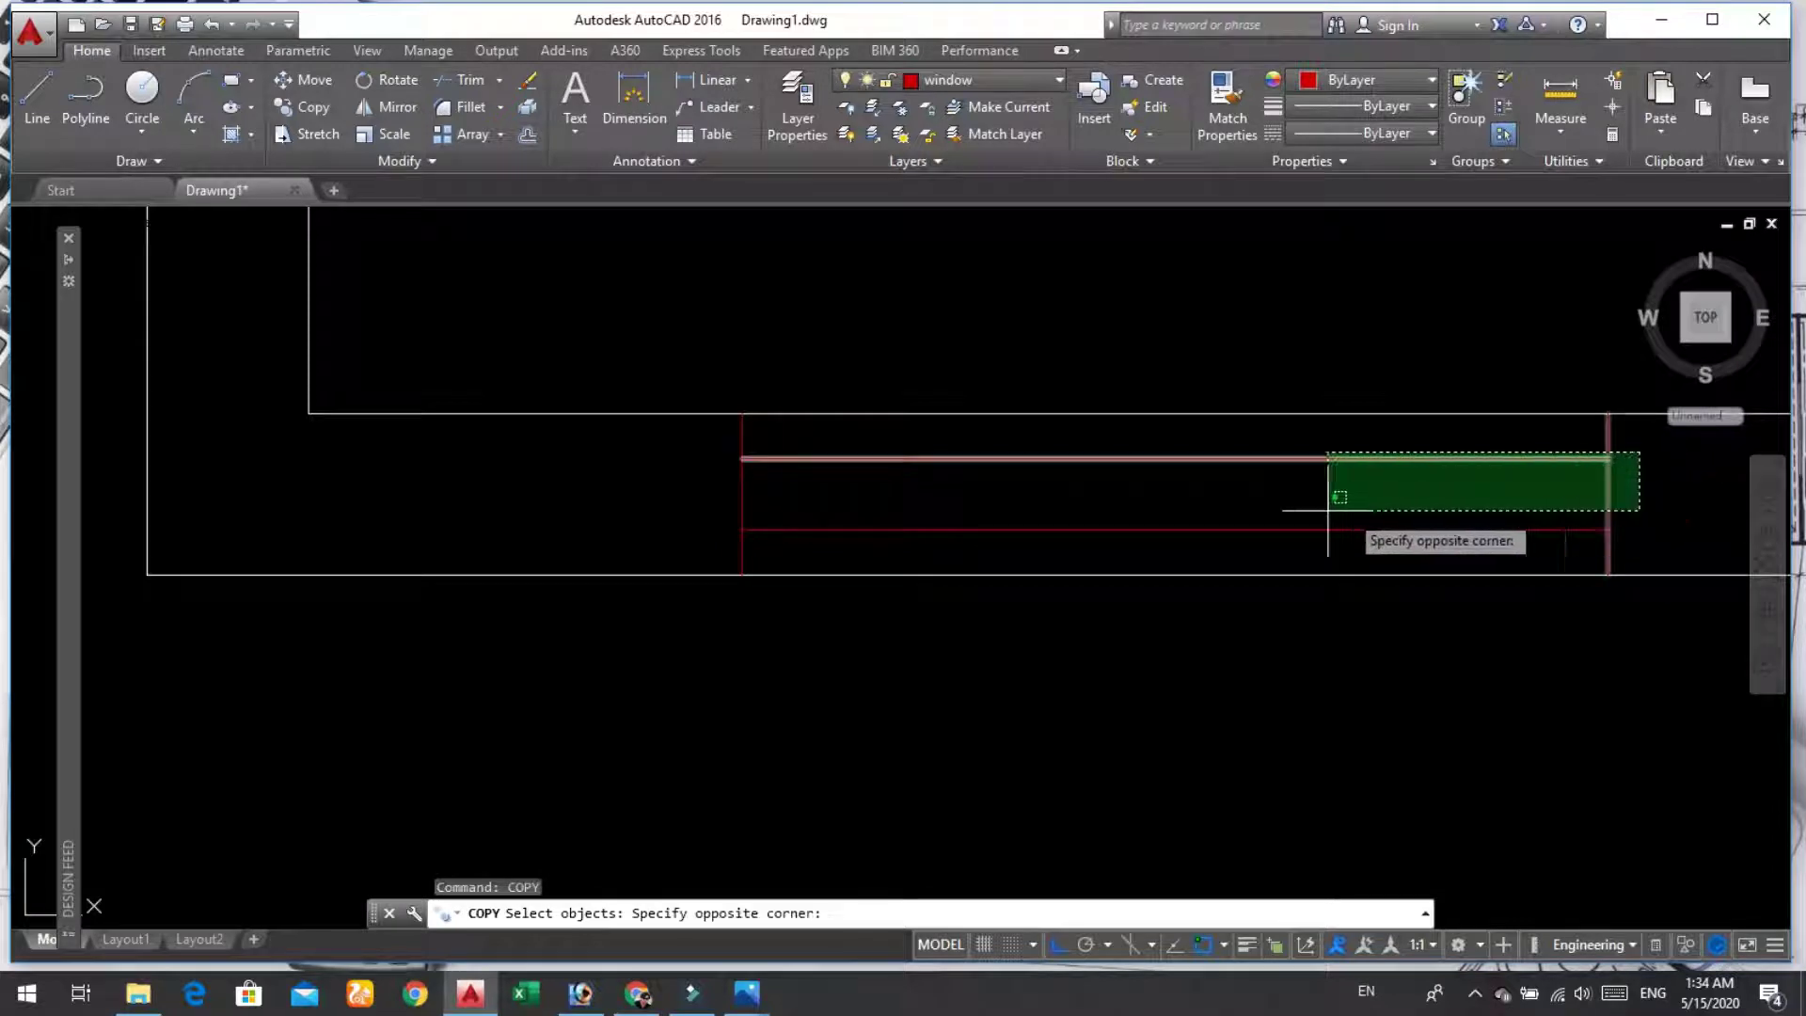
{"action": "left_click", "coordinate": [717, 540]}
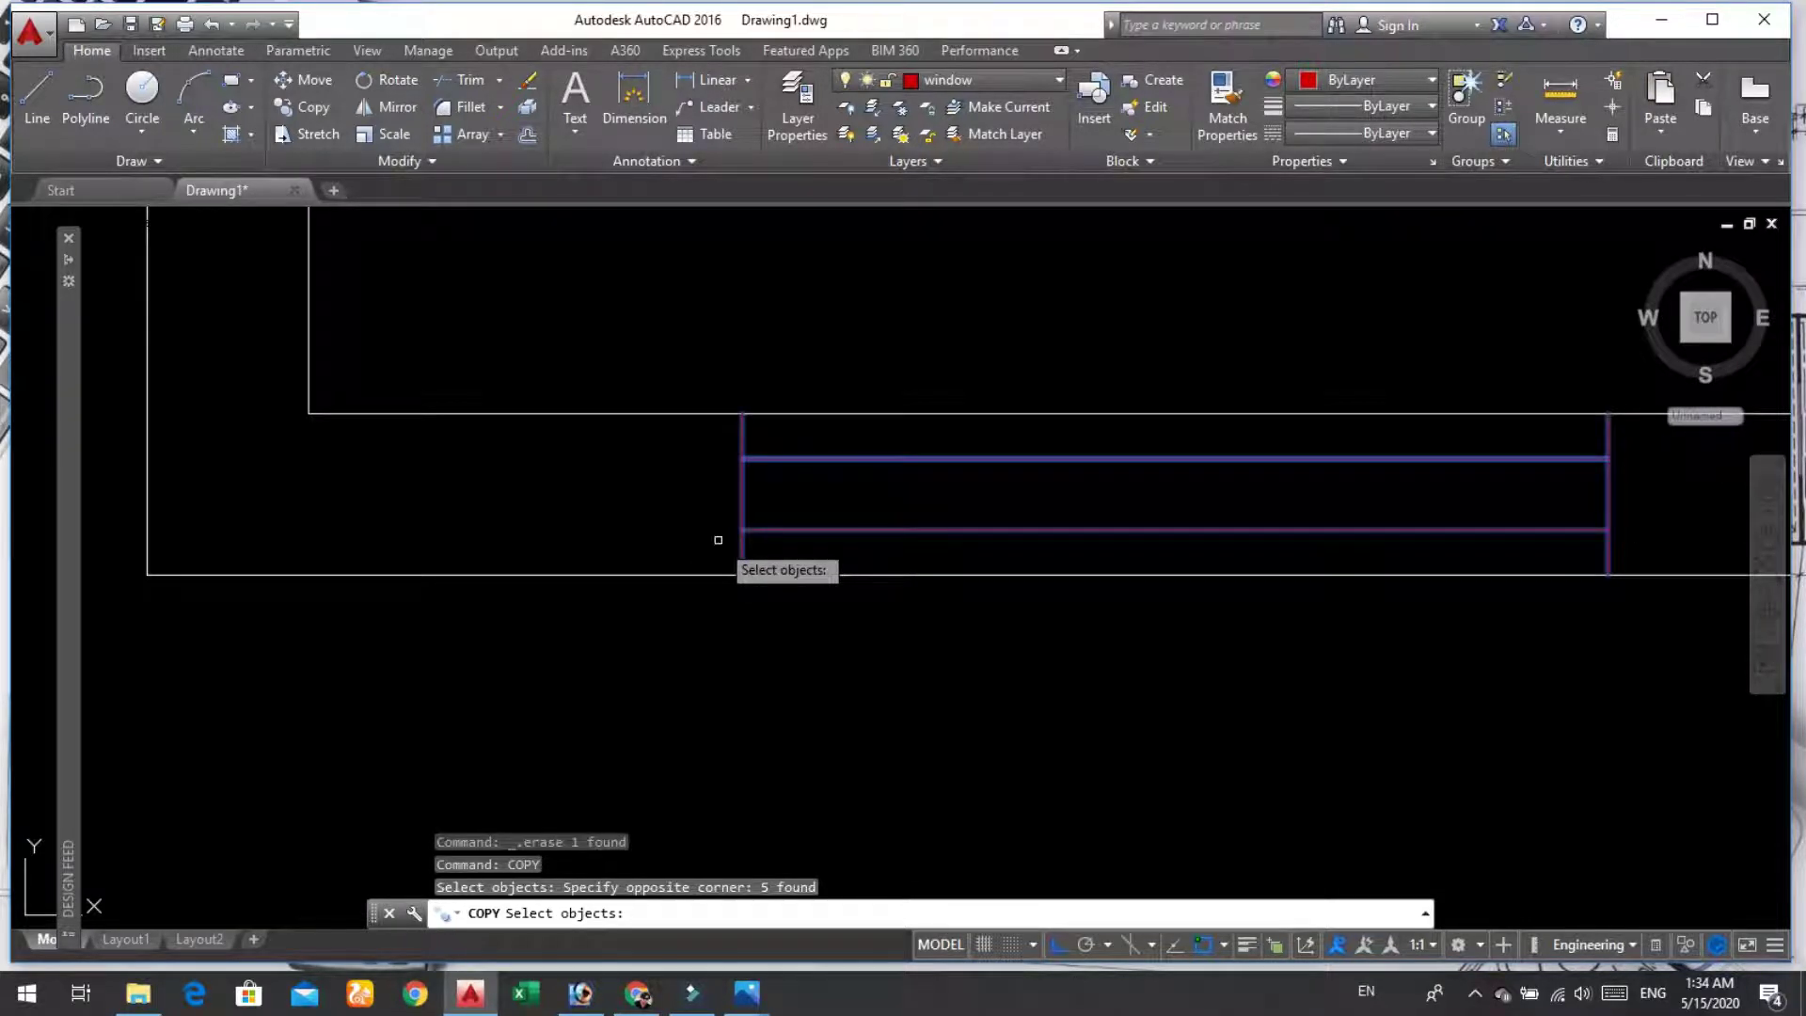
{"action": "key", "text": "Return"}
{"action": "left_click", "coordinate": [743, 412]}
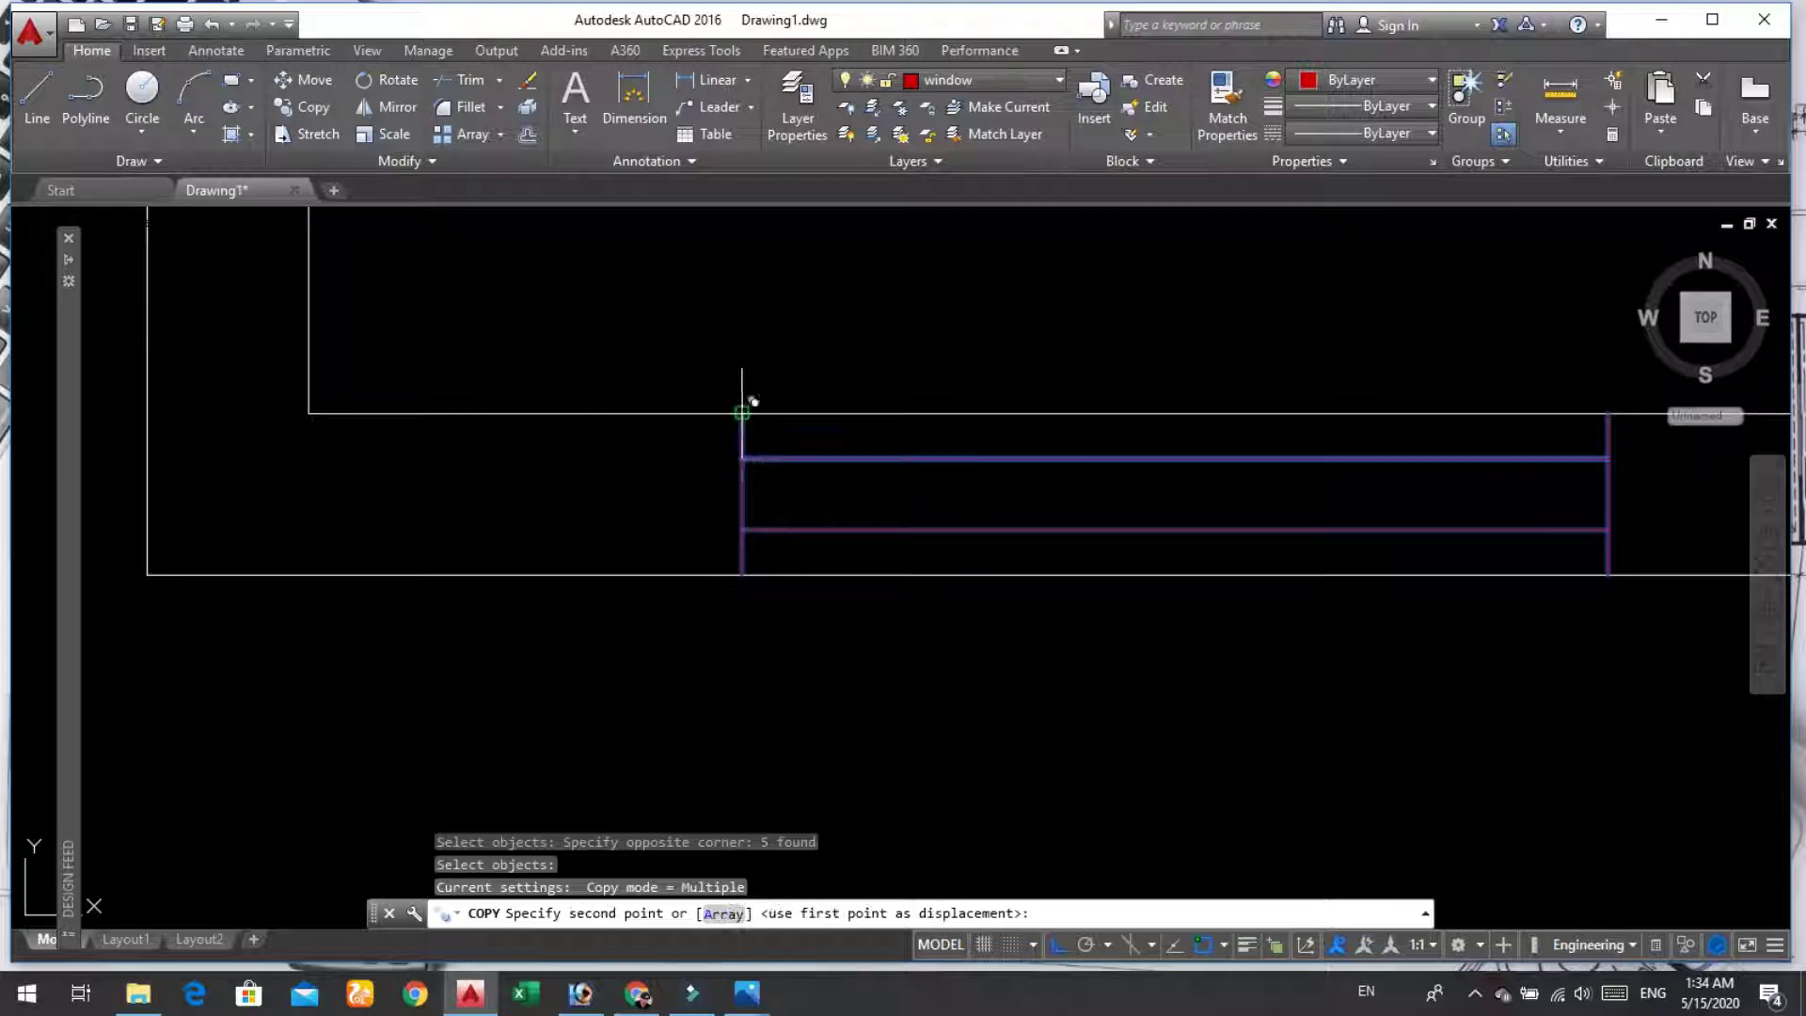
Step: With ortho turned off (F8), drop window copies into the first two wall openings
{"action": "scroll", "coordinate": [847, 524], "scroll_direction": "down", "scroll_amount": 2}
{"action": "scroll", "coordinate": [851, 524], "scroll_direction": "down", "scroll_amount": 4}
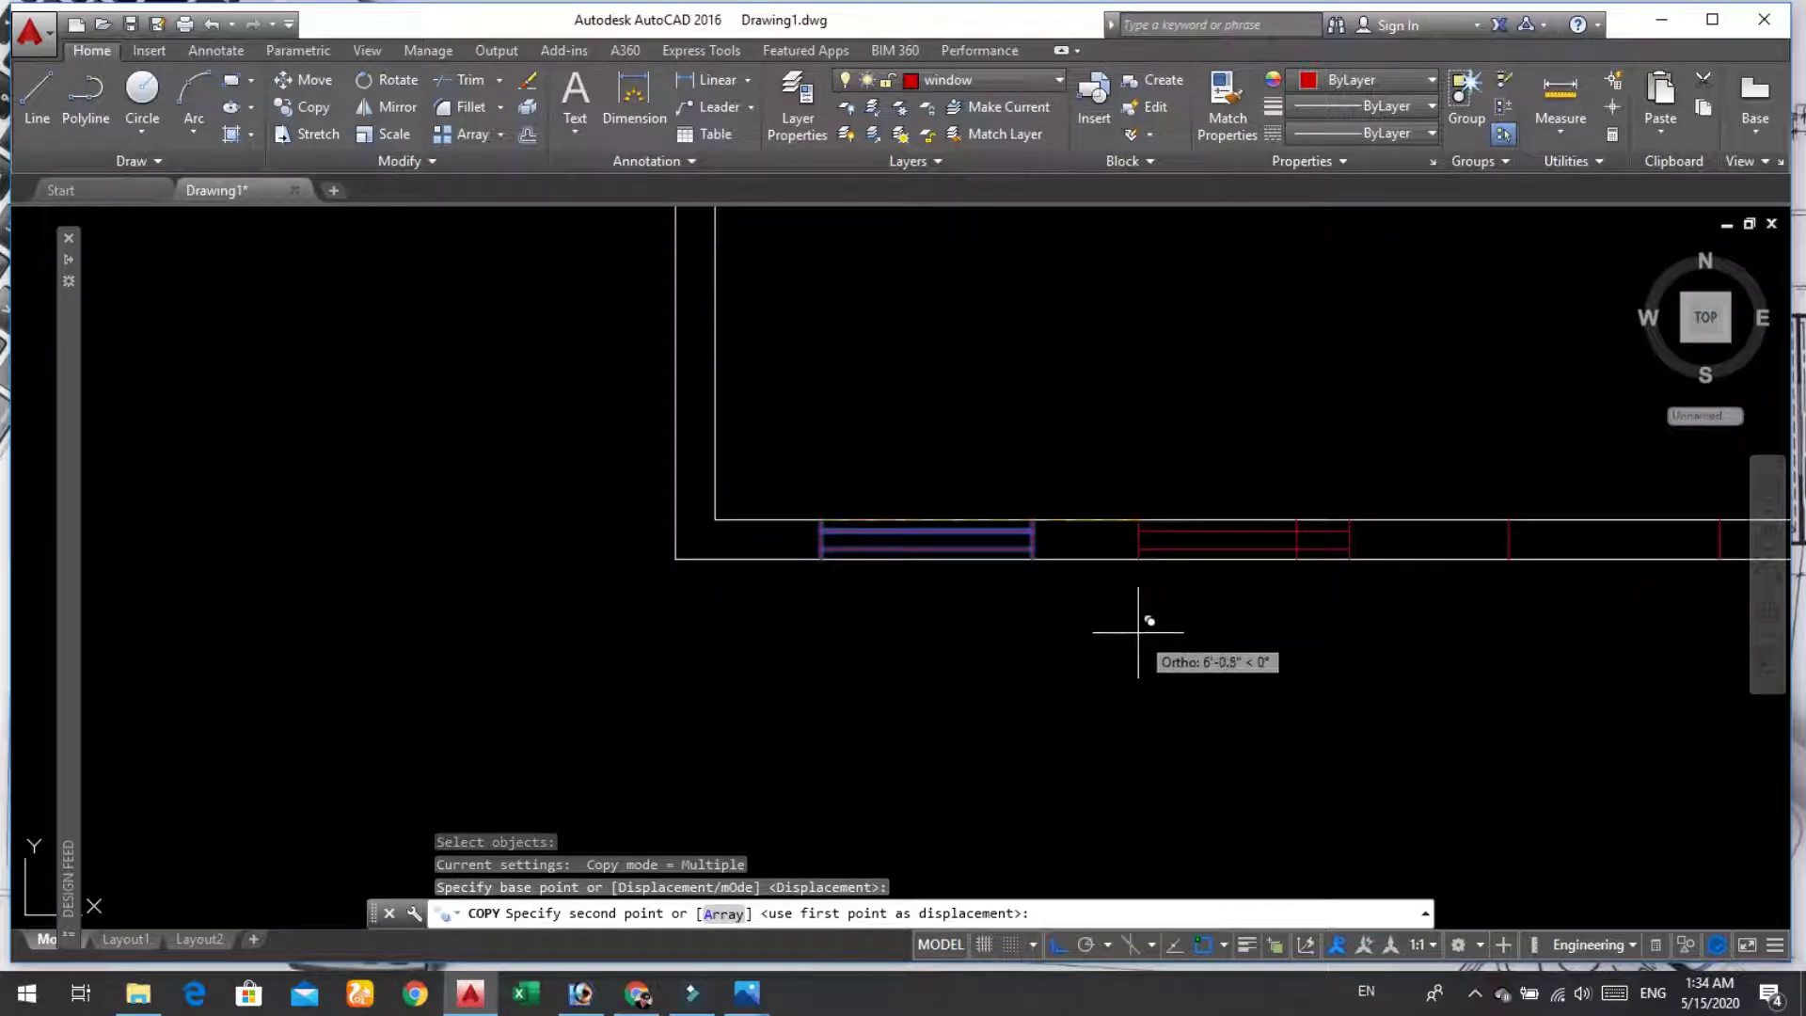
{"action": "key", "text": "F8"}
{"action": "scroll", "coordinate": [1392, 546], "scroll_direction": "up", "scroll_amount": 3}
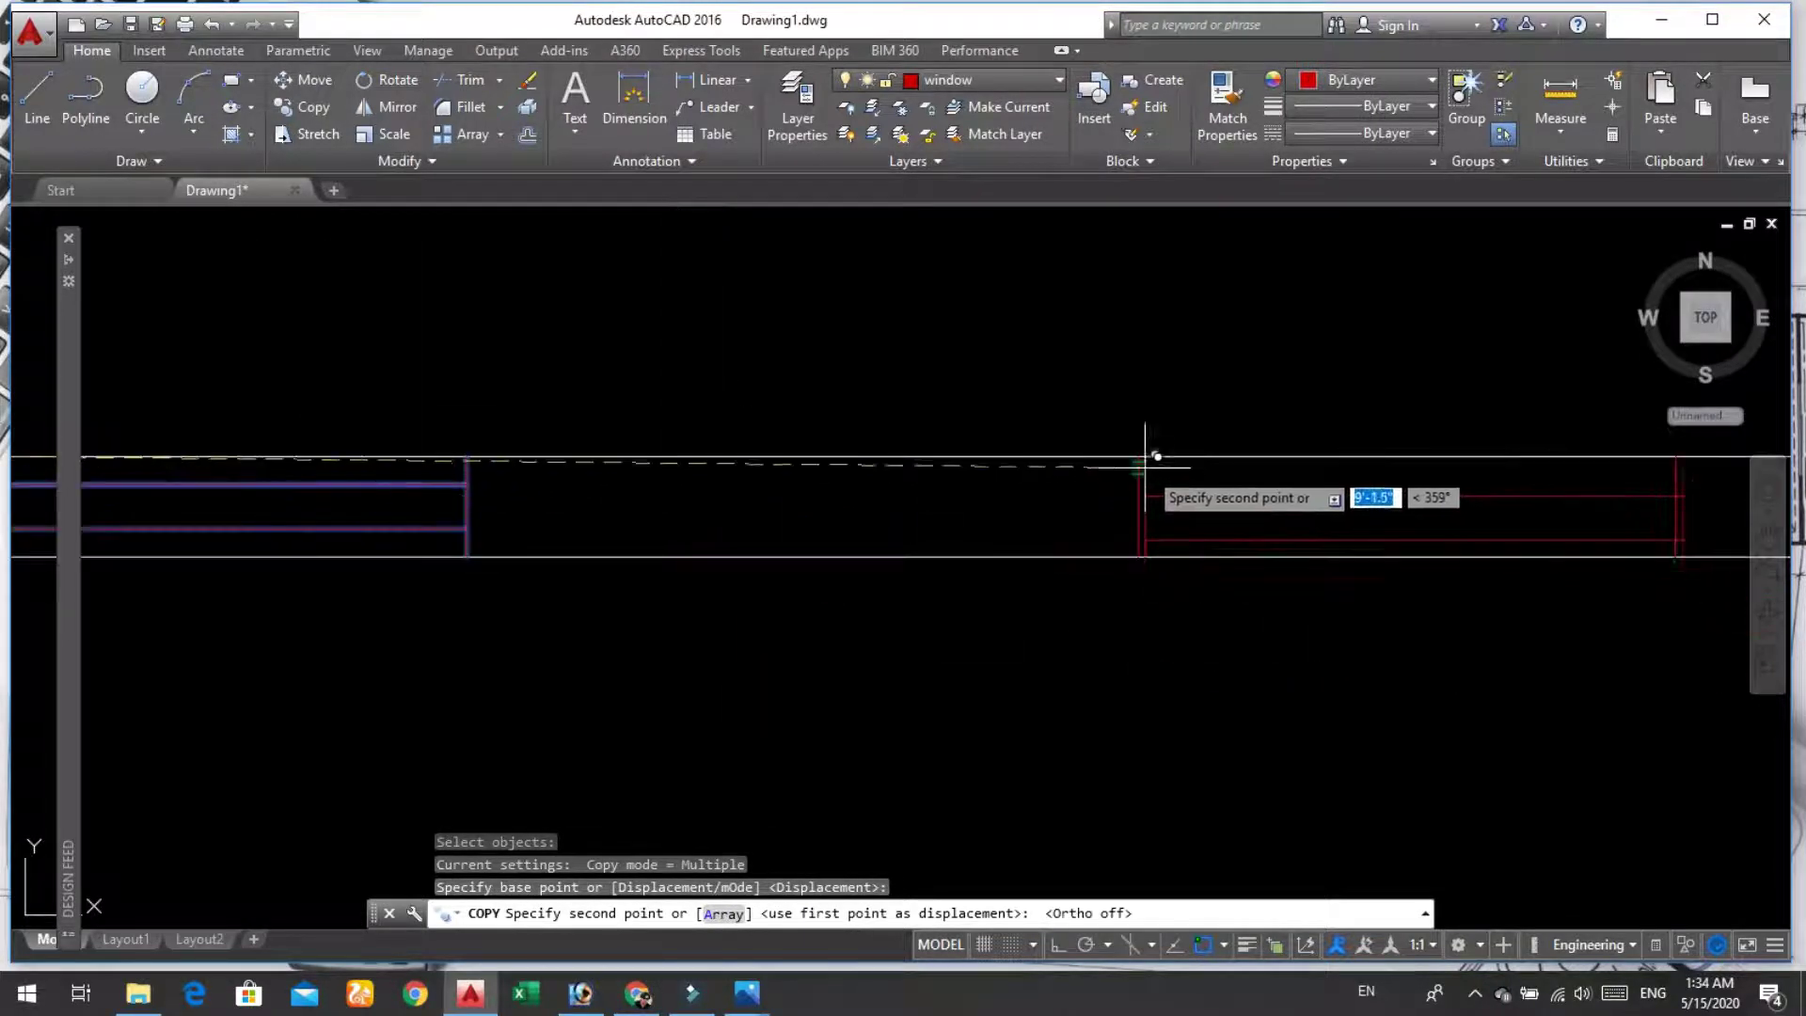
{"action": "scroll", "coordinate": [1146, 456], "scroll_direction": "up", "scroll_amount": 4}
{"action": "scroll", "coordinate": [1134, 438], "scroll_direction": "up", "scroll_amount": 2}
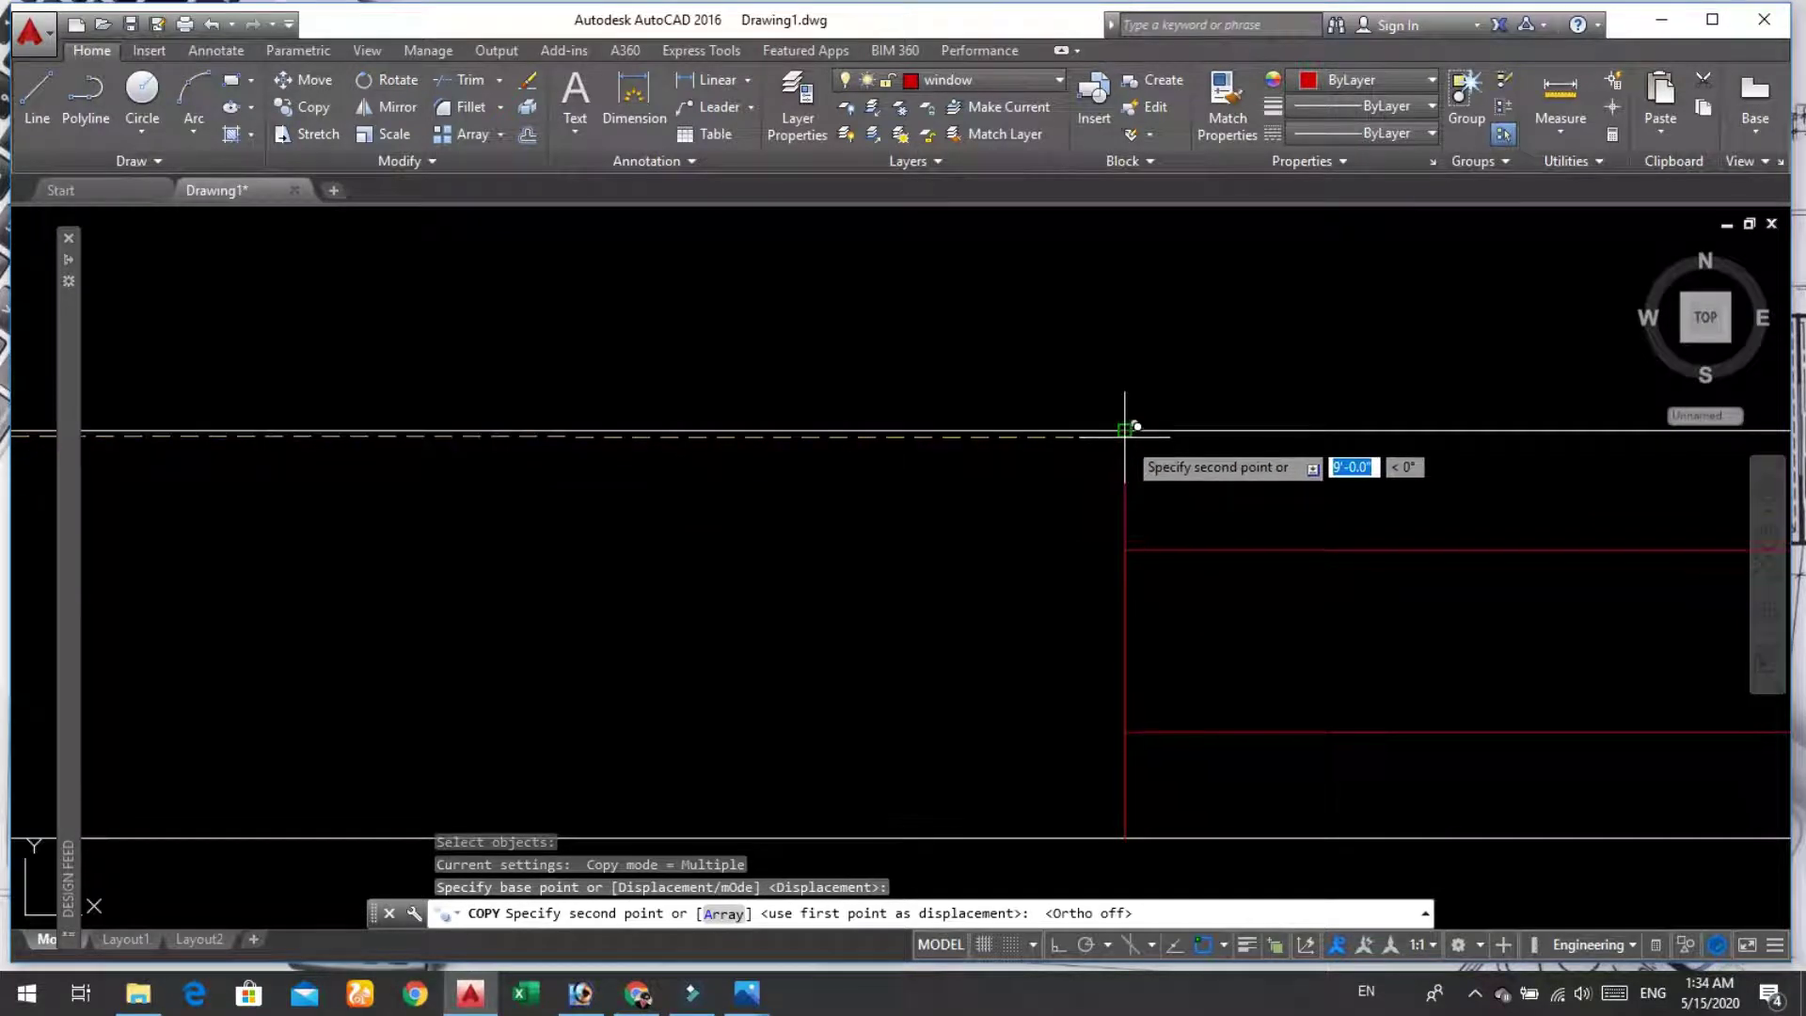
{"action": "left_click", "coordinate": [1126, 434]}
{"action": "scroll", "coordinate": [1129, 564], "scroll_direction": "down", "scroll_amount": 5}
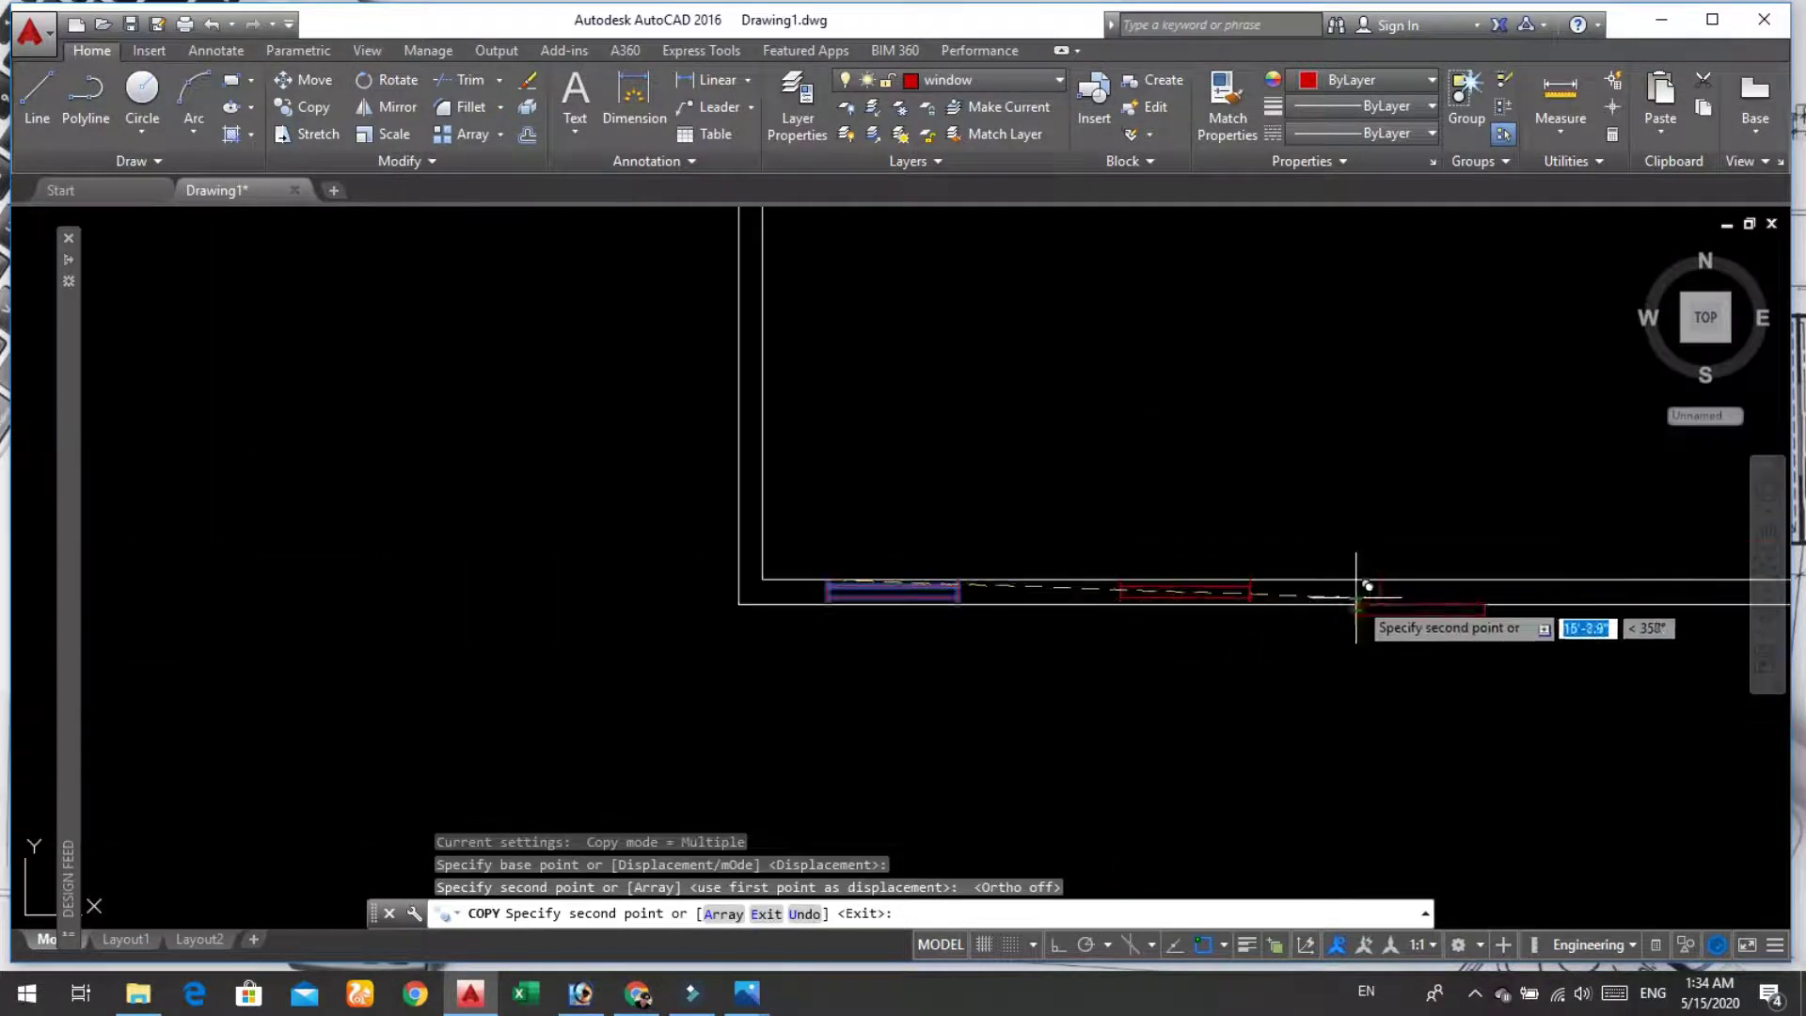
{"action": "scroll", "coordinate": [1356, 596], "scroll_direction": "up", "scroll_amount": 3}
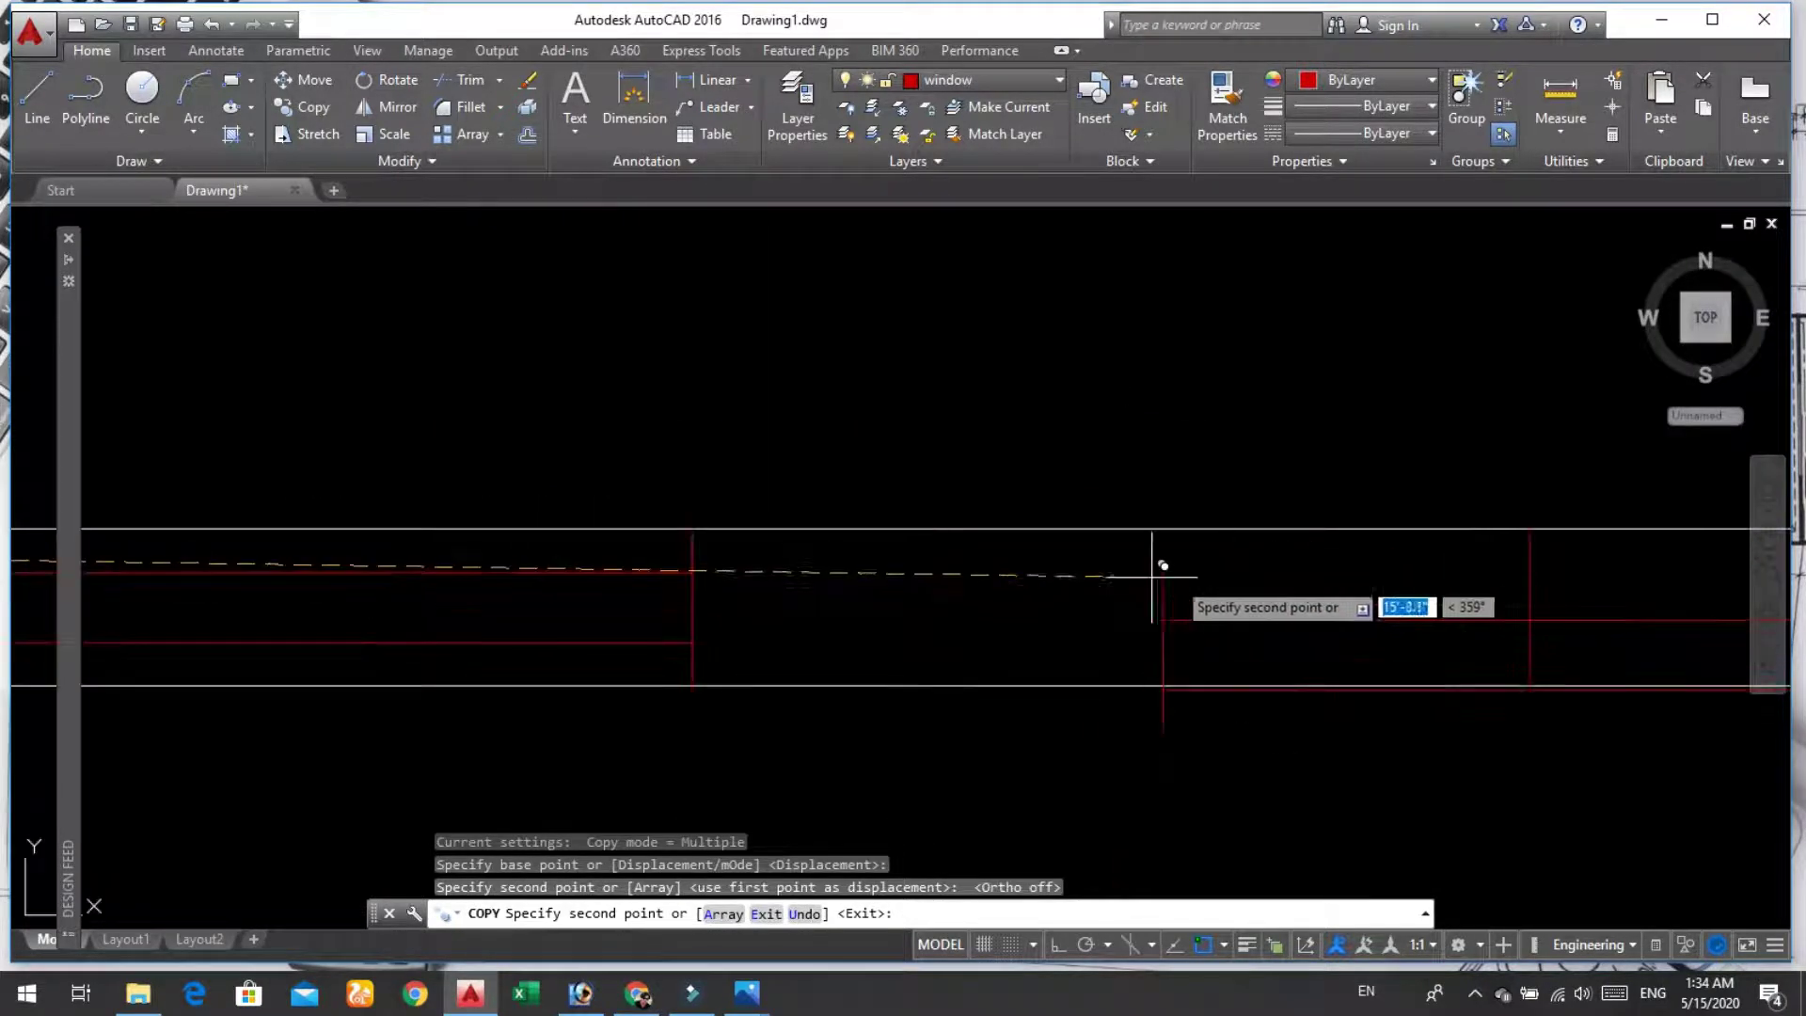
{"action": "left_click", "coordinate": [693, 528]}
{"action": "scroll", "coordinate": [701, 564], "scroll_direction": "down", "scroll_amount": 3}
{"action": "scroll", "coordinate": [702, 583], "scroll_direction": "down", "scroll_amount": 2}
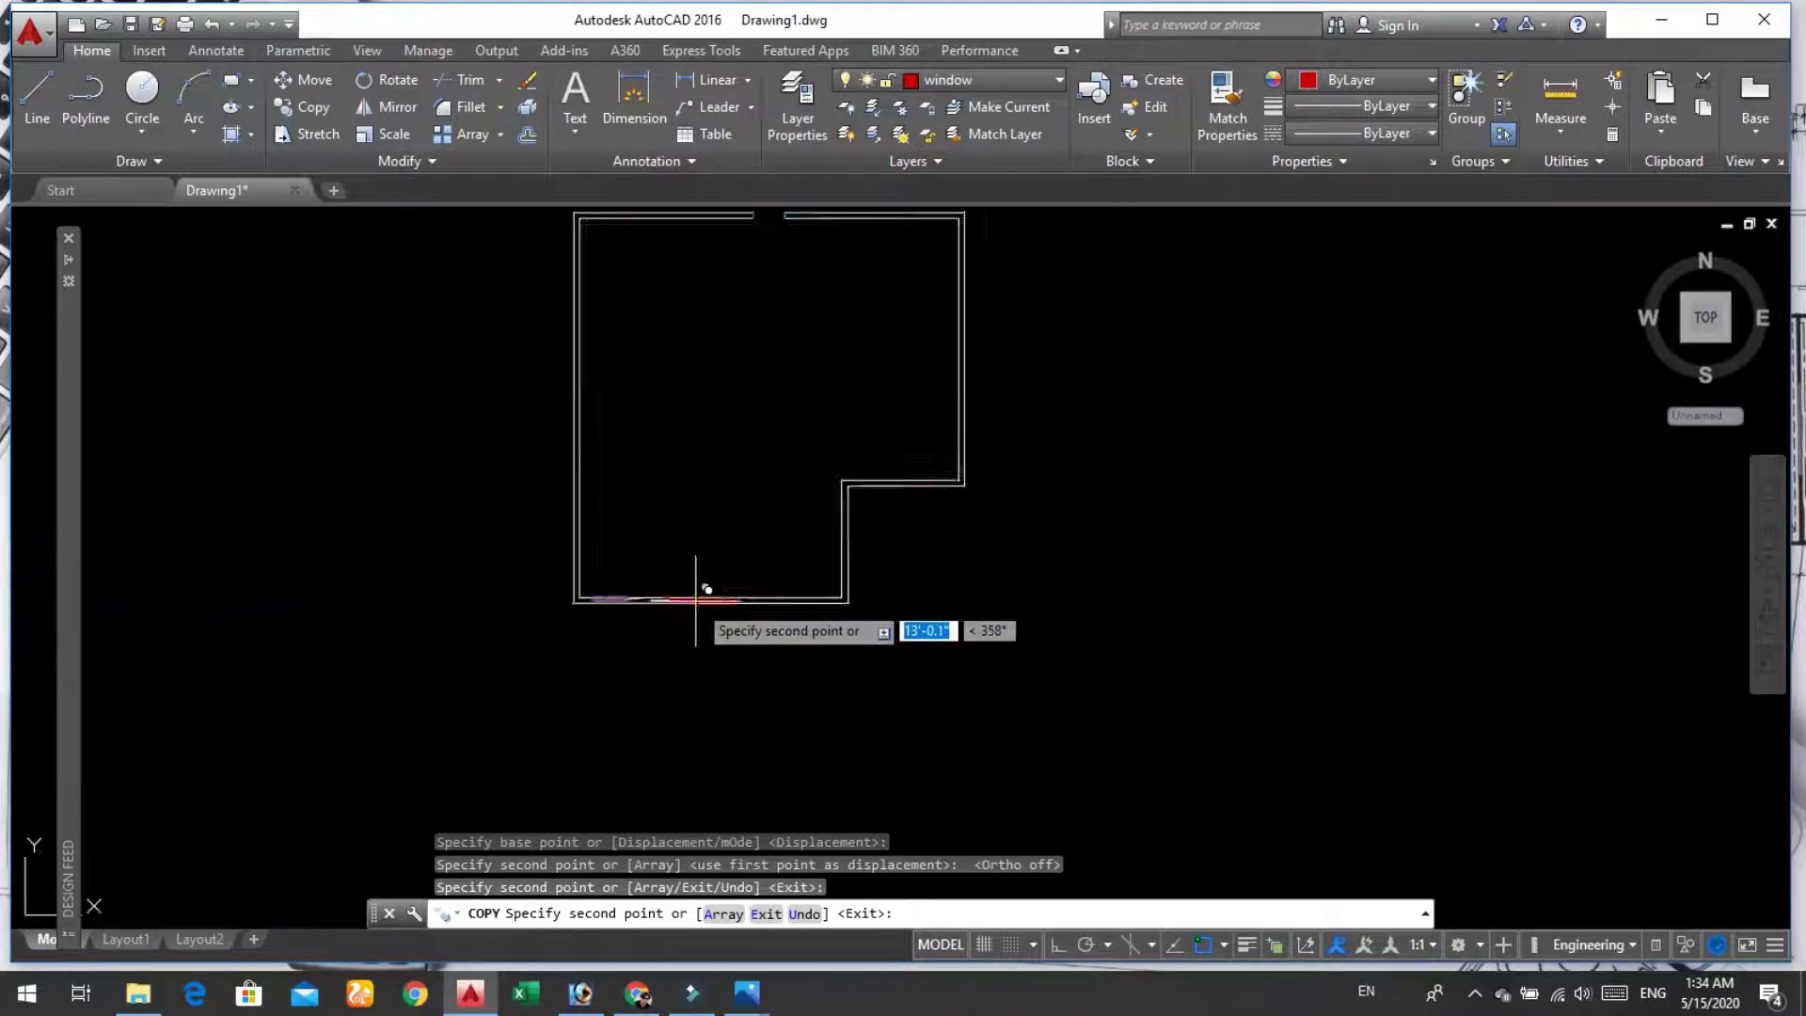
{"action": "scroll", "coordinate": [800, 545], "scroll_direction": "down", "scroll_amount": 1}
{"action": "scroll", "coordinate": [866, 508], "scroll_direction": "up", "scroll_amount": 2}
{"action": "scroll", "coordinate": [771, 480], "scroll_direction": "up", "scroll_amount": 2}
{"action": "scroll", "coordinate": [546, 423], "scroll_direction": "up", "scroll_amount": 2}
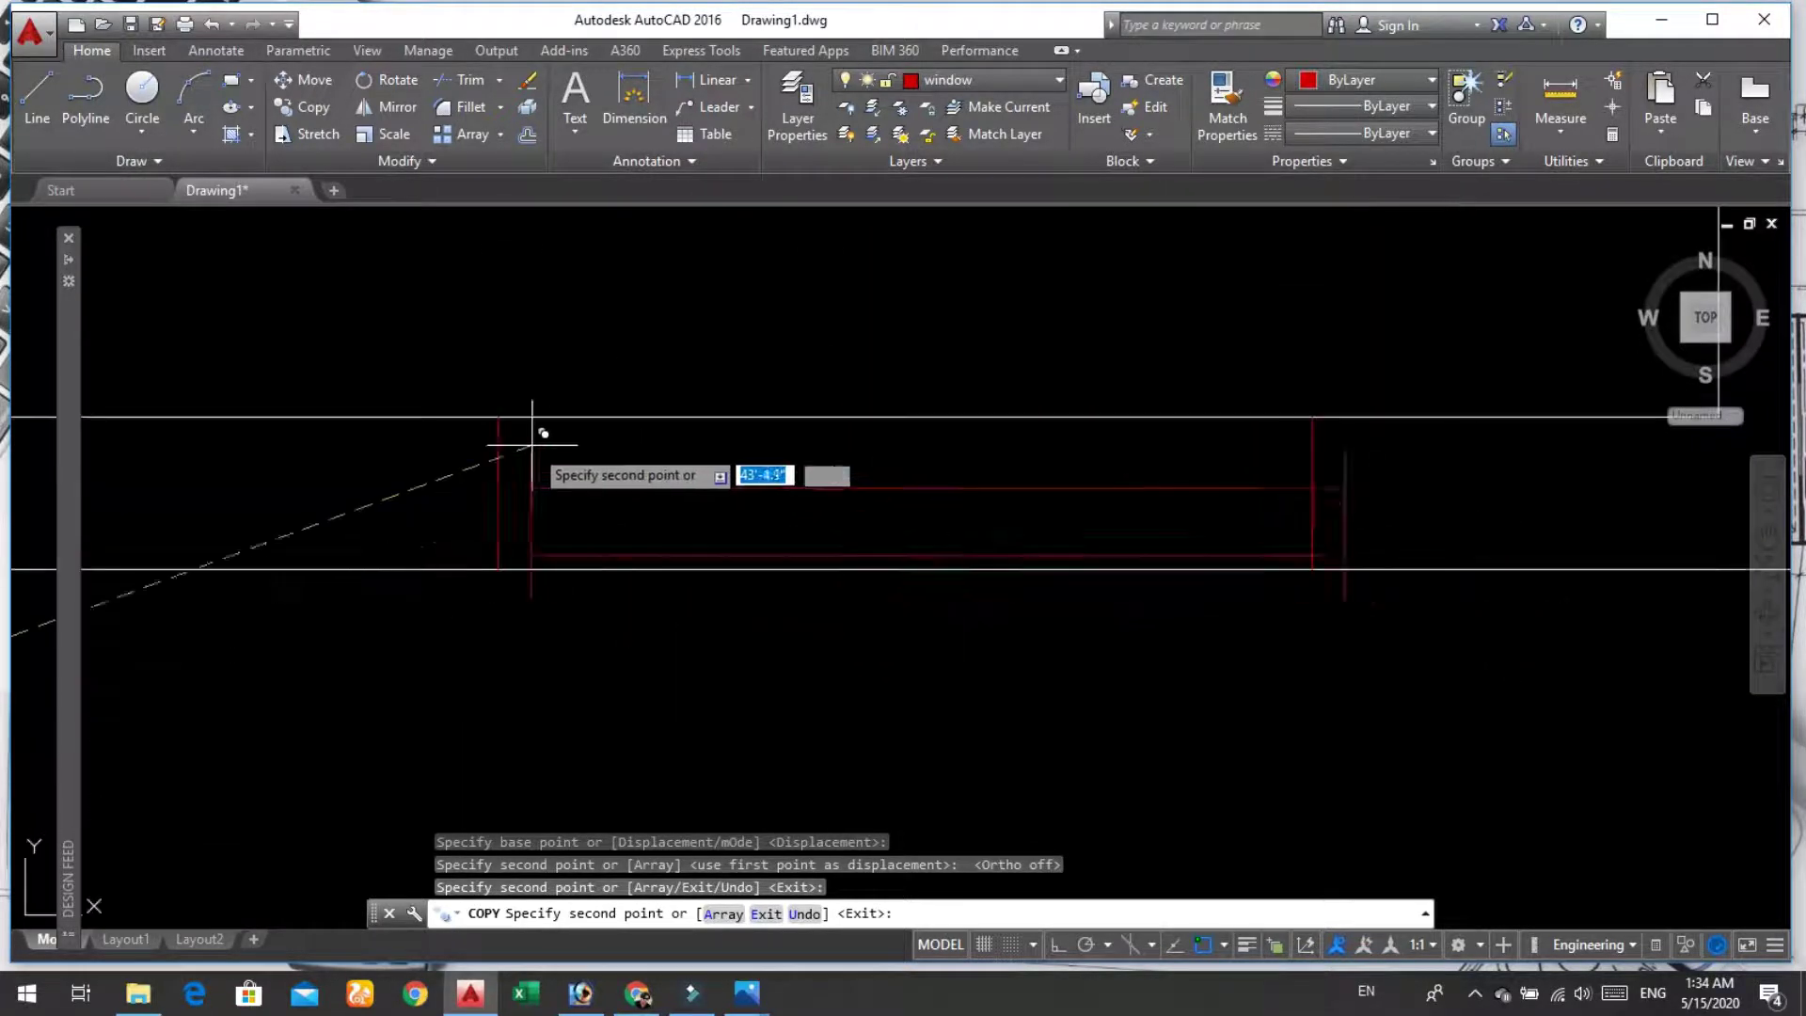
Step: Place window copies in two more wall openings and end the Copy command
{"action": "left_click", "coordinate": [499, 416]}
{"action": "scroll", "coordinate": [564, 489], "scroll_direction": "down", "scroll_amount": 2}
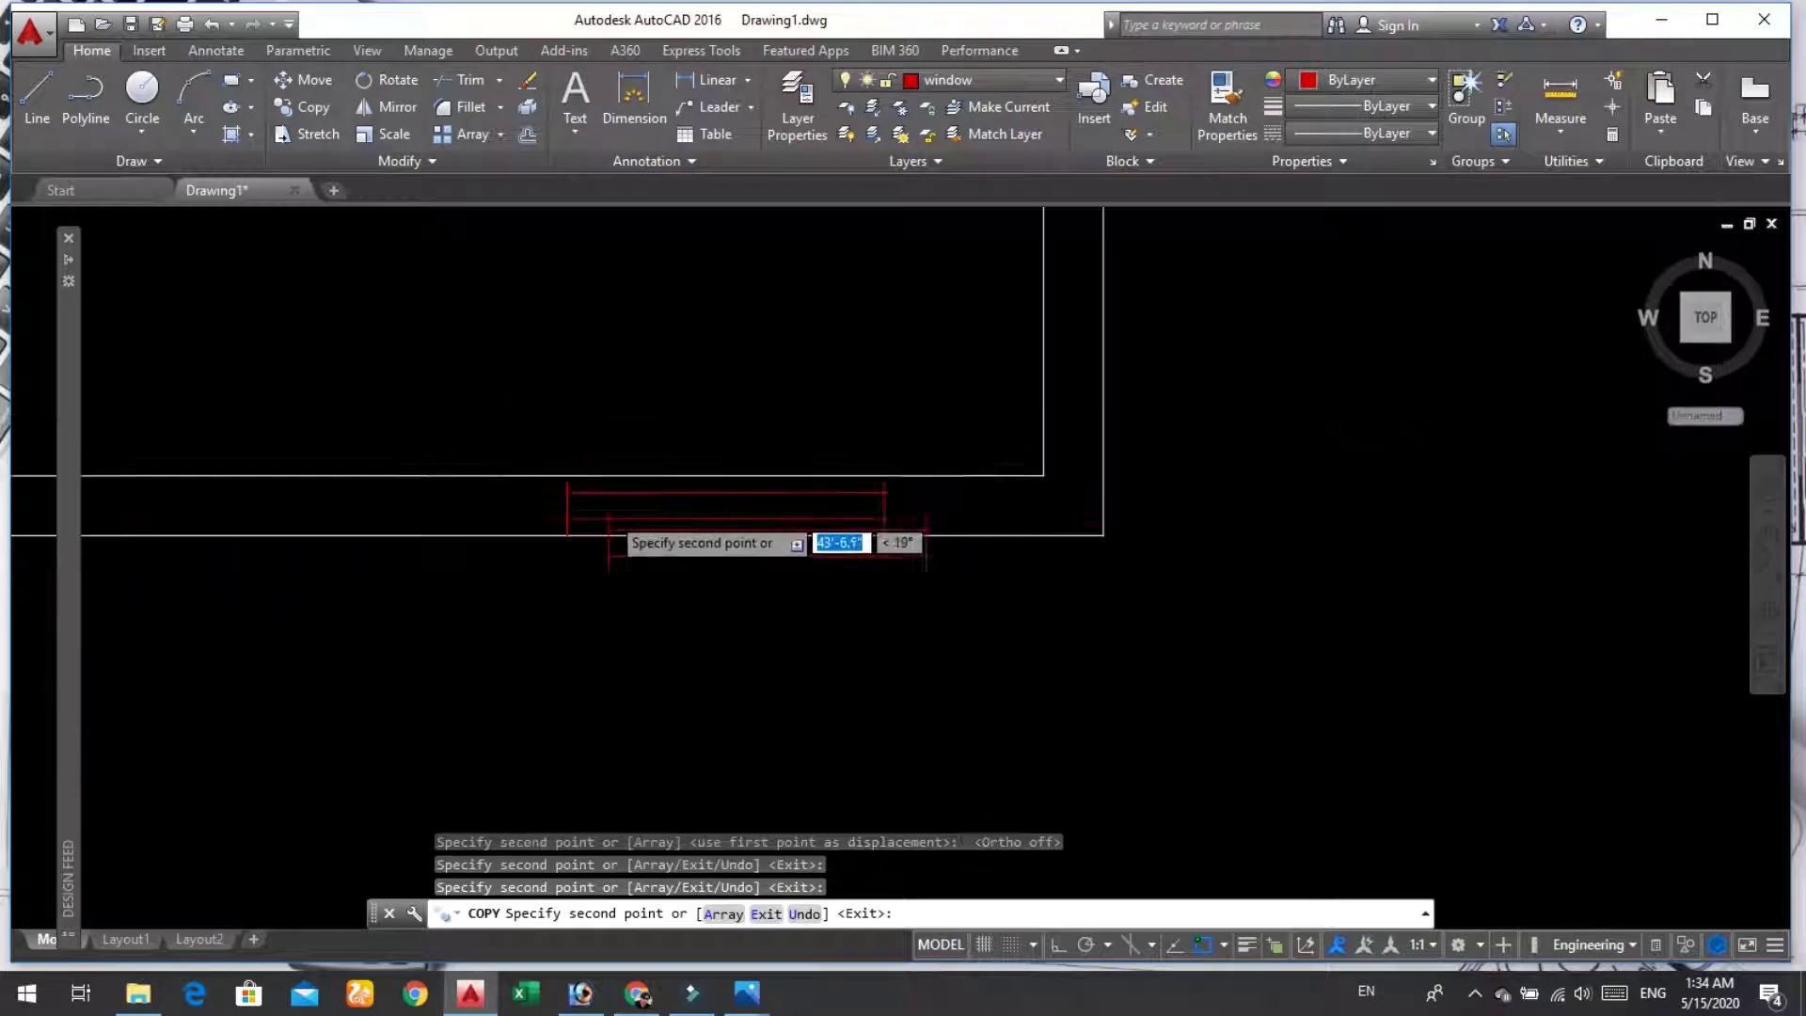
{"action": "scroll", "coordinate": [602, 508], "scroll_direction": "down", "scroll_amount": 2}
{"action": "scroll", "coordinate": [311, 348], "scroll_direction": "up", "scroll_amount": 3}
{"action": "scroll", "coordinate": [564, 367], "scroll_direction": "up", "scroll_amount": 3}
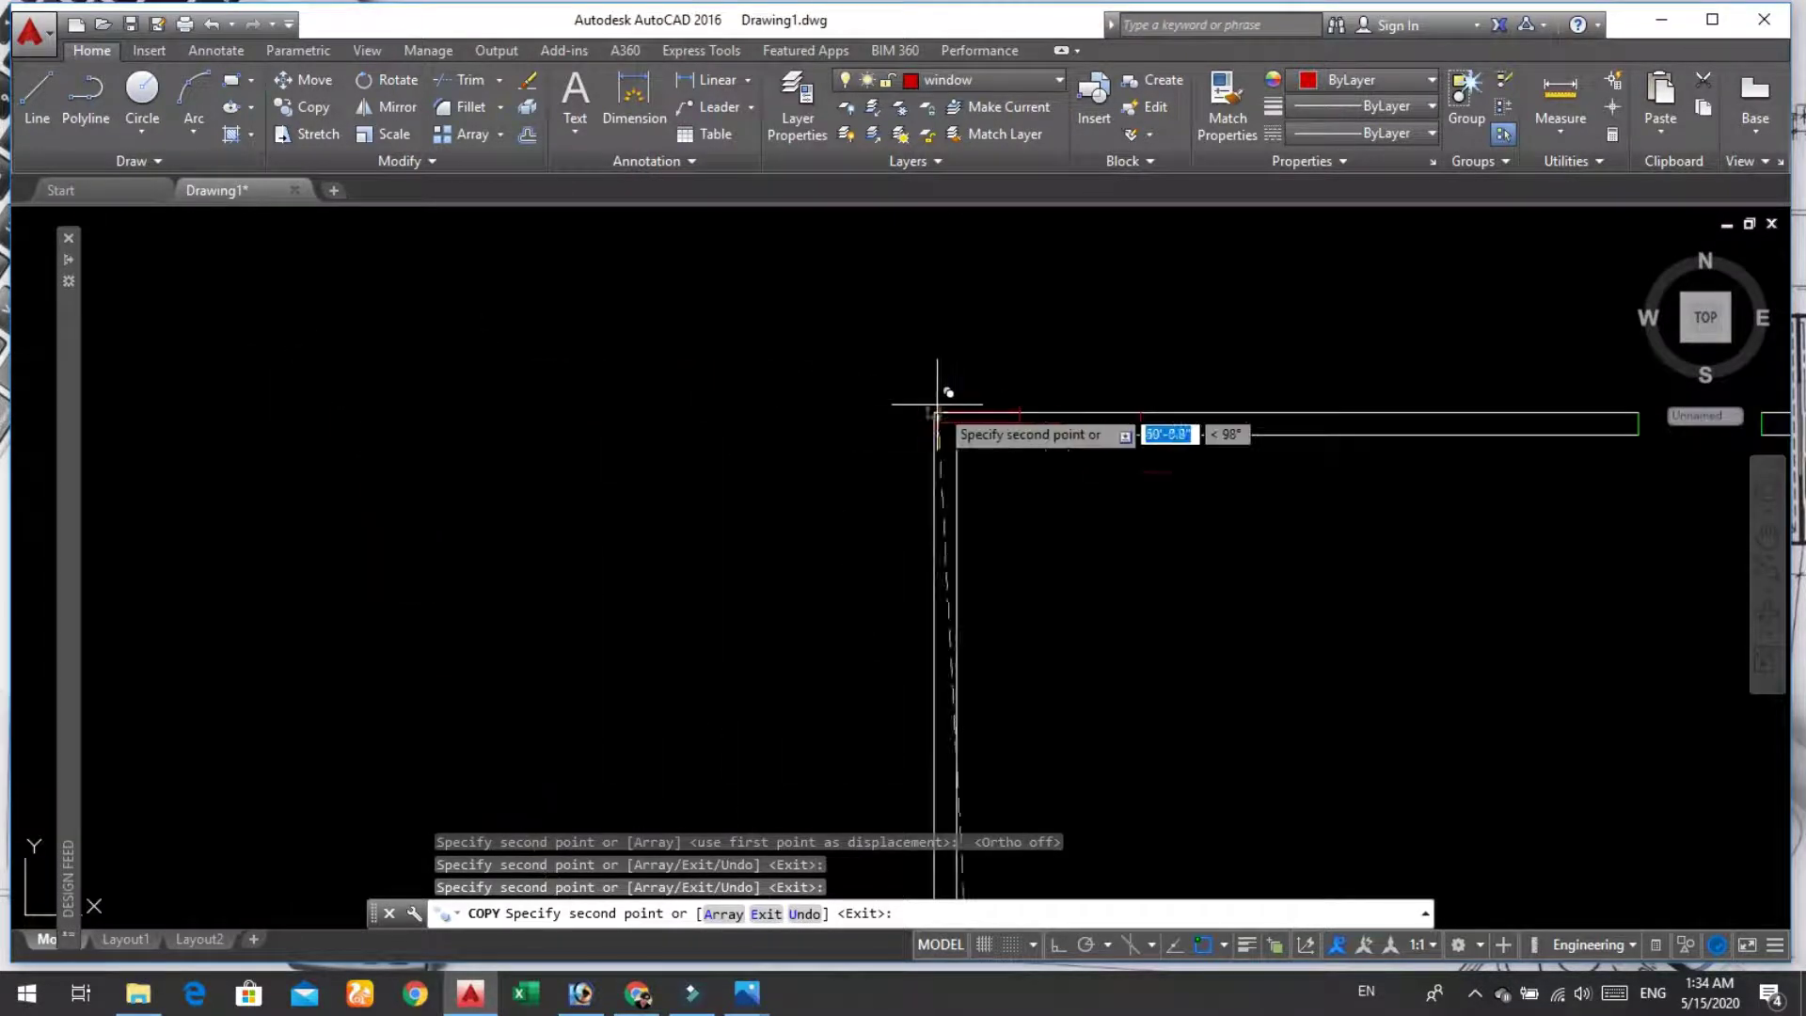
{"action": "scroll", "coordinate": [1034, 404], "scroll_direction": "up", "scroll_amount": 2}
{"action": "scroll", "coordinate": [1223, 409], "scroll_direction": "up", "scroll_amount": 5}
{"action": "scroll", "coordinate": [1279, 414], "scroll_direction": "up", "scroll_amount": 4}
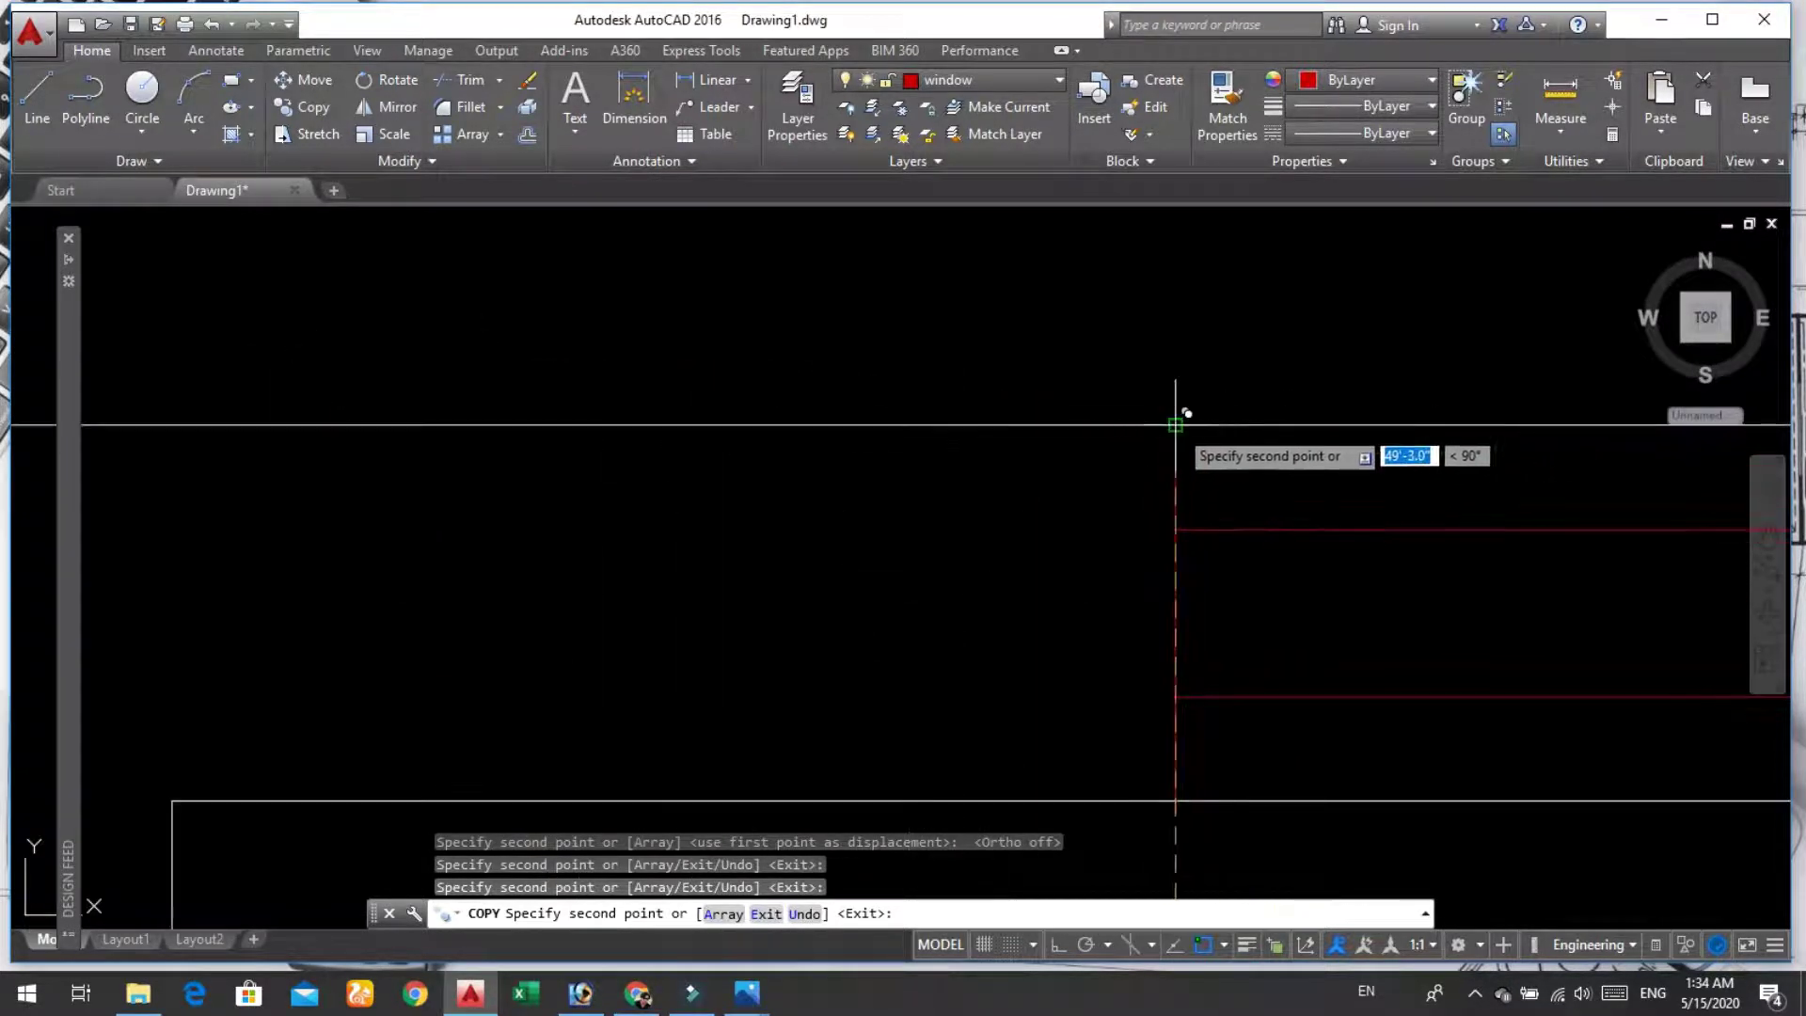
{"action": "left_click", "coordinate": [1176, 423]}
{"action": "scroll", "coordinate": [1069, 476], "scroll_direction": "down", "scroll_amount": 2}
{"action": "scroll", "coordinate": [1082, 513], "scroll_direction": "down", "scroll_amount": 2}
{"action": "scroll", "coordinate": [1304, 525], "scroll_direction": "down", "scroll_amount": 2}
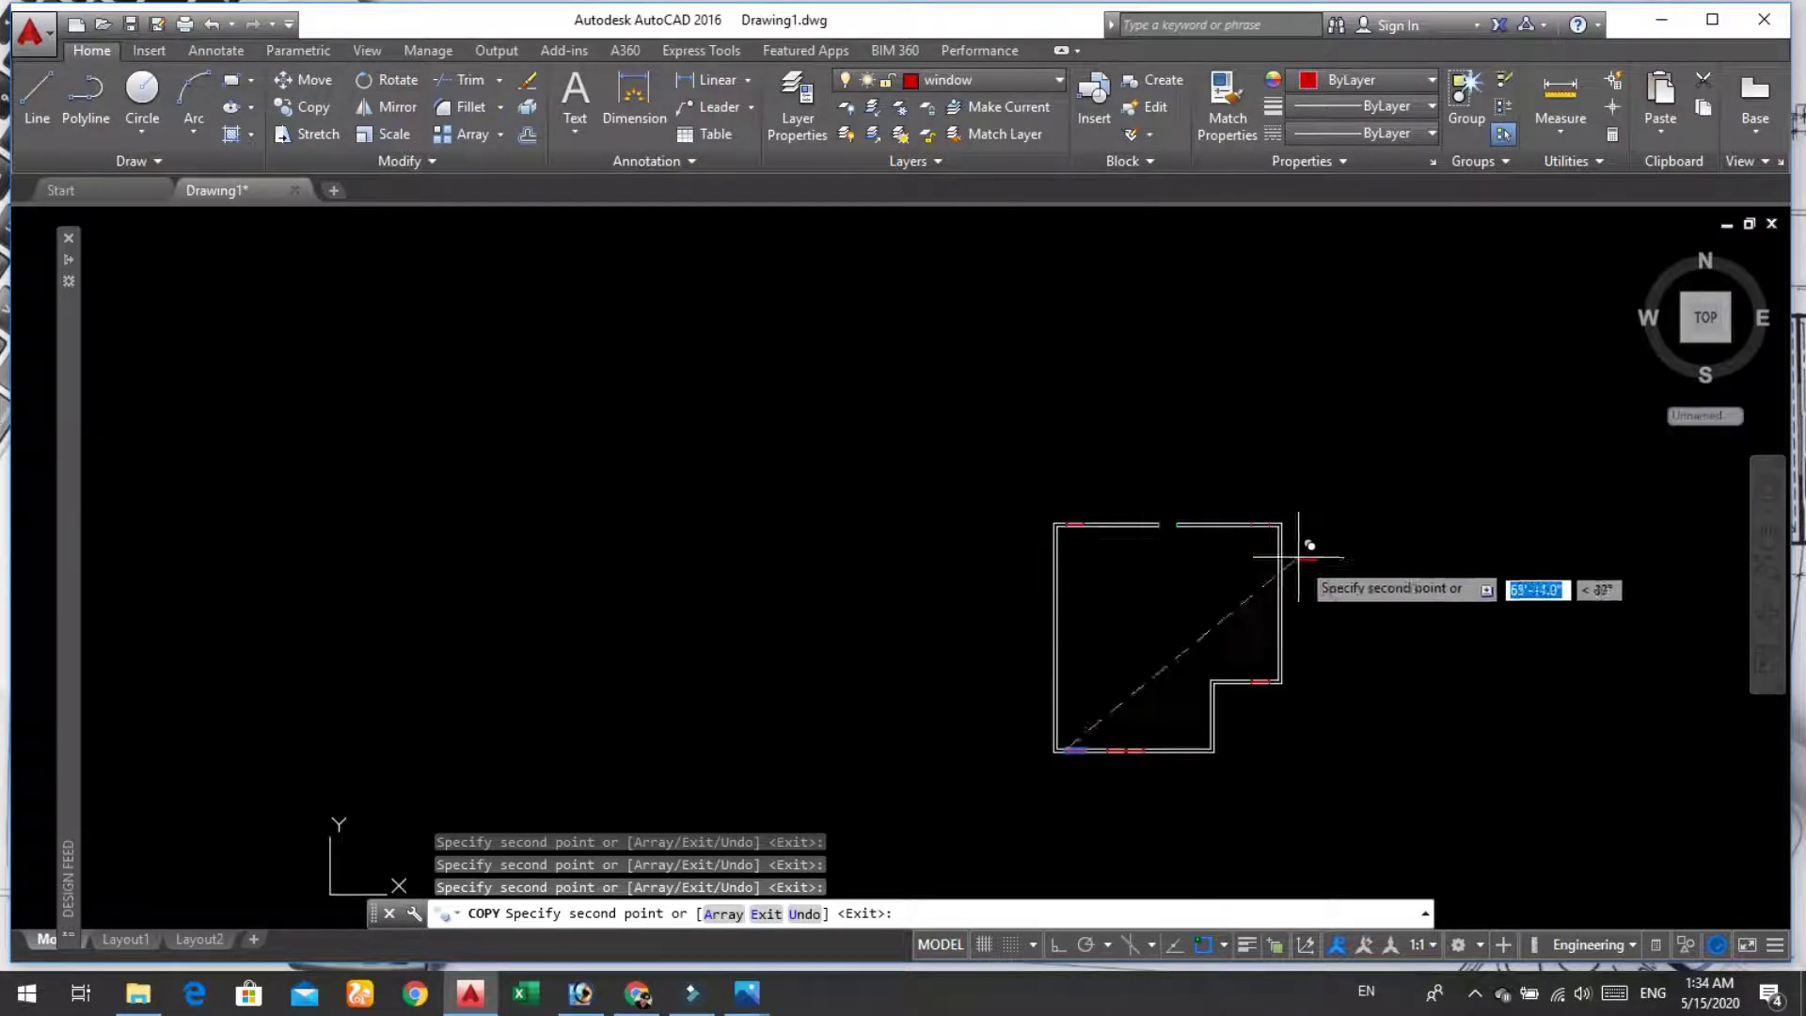
{"action": "scroll", "coordinate": [1256, 529], "scroll_direction": "up", "scroll_amount": 5}
{"action": "scroll", "coordinate": [1129, 490], "scroll_direction": "up", "scroll_amount": 1}
{"action": "scroll", "coordinate": [969, 405], "scroll_direction": "up", "scroll_amount": 3}
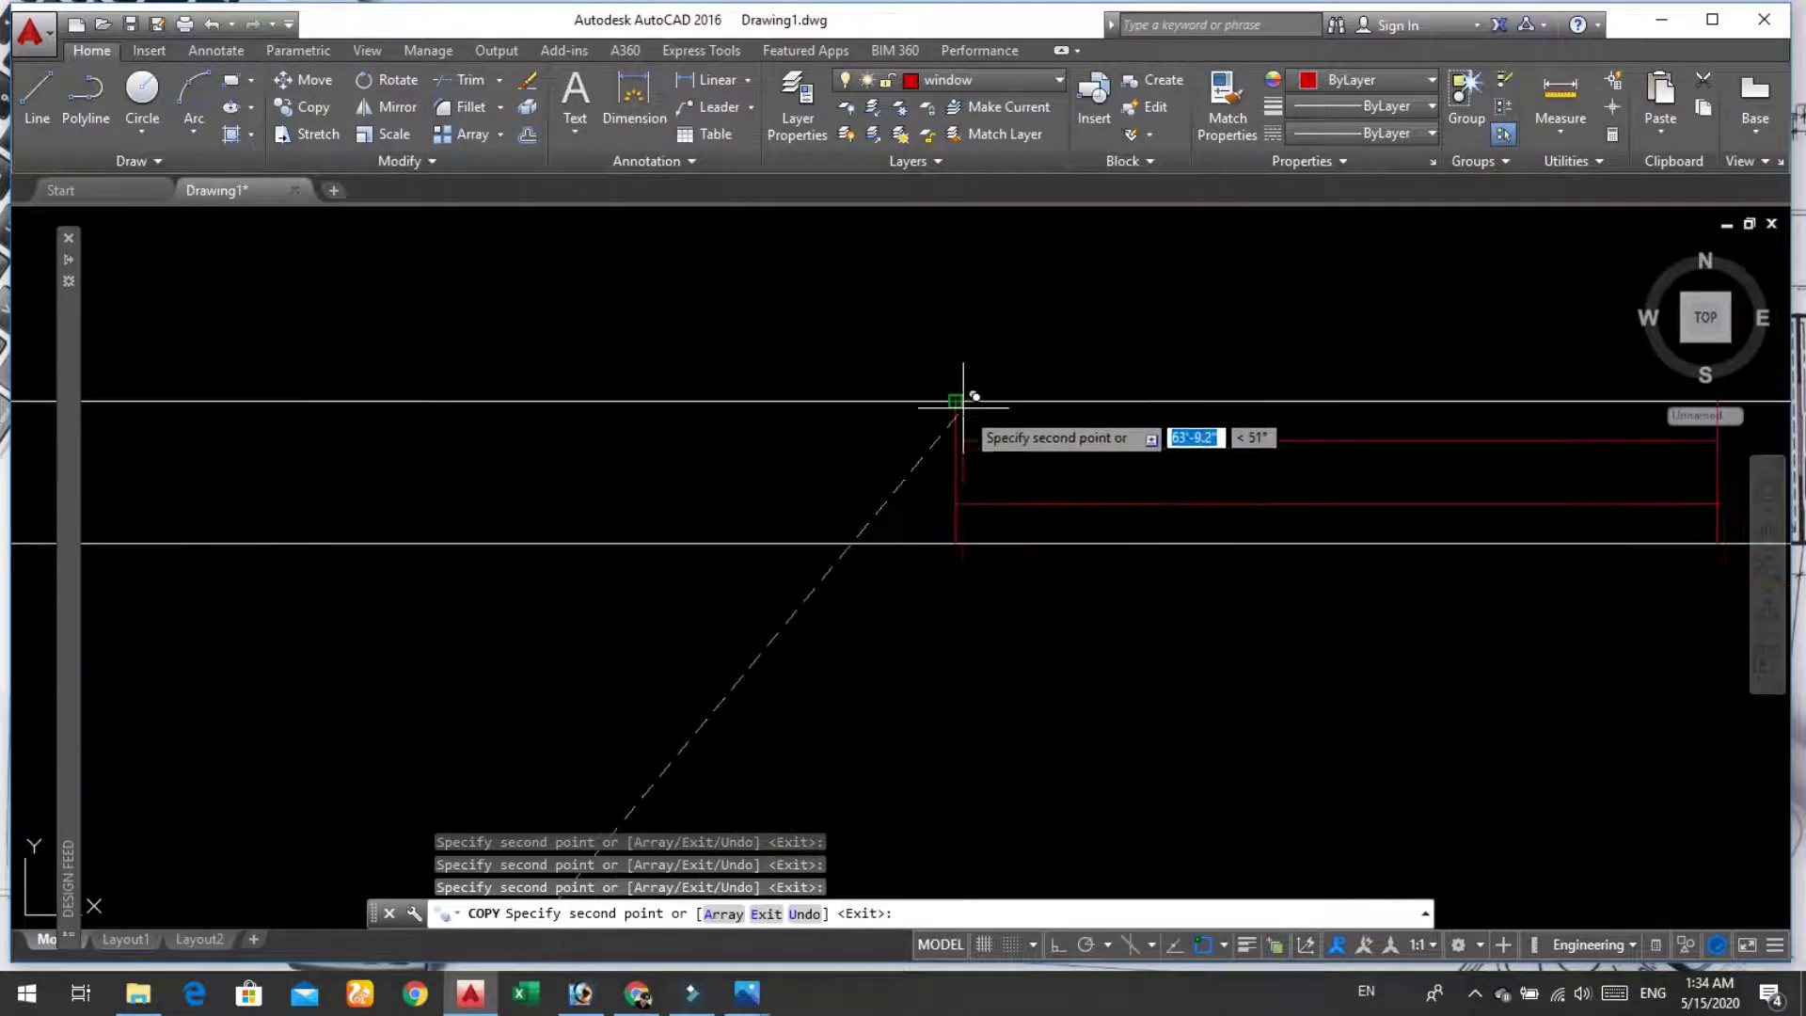
{"action": "key", "text": "Return"}
{"action": "scroll", "coordinate": [954, 423], "scroll_direction": "down", "scroll_amount": 2}
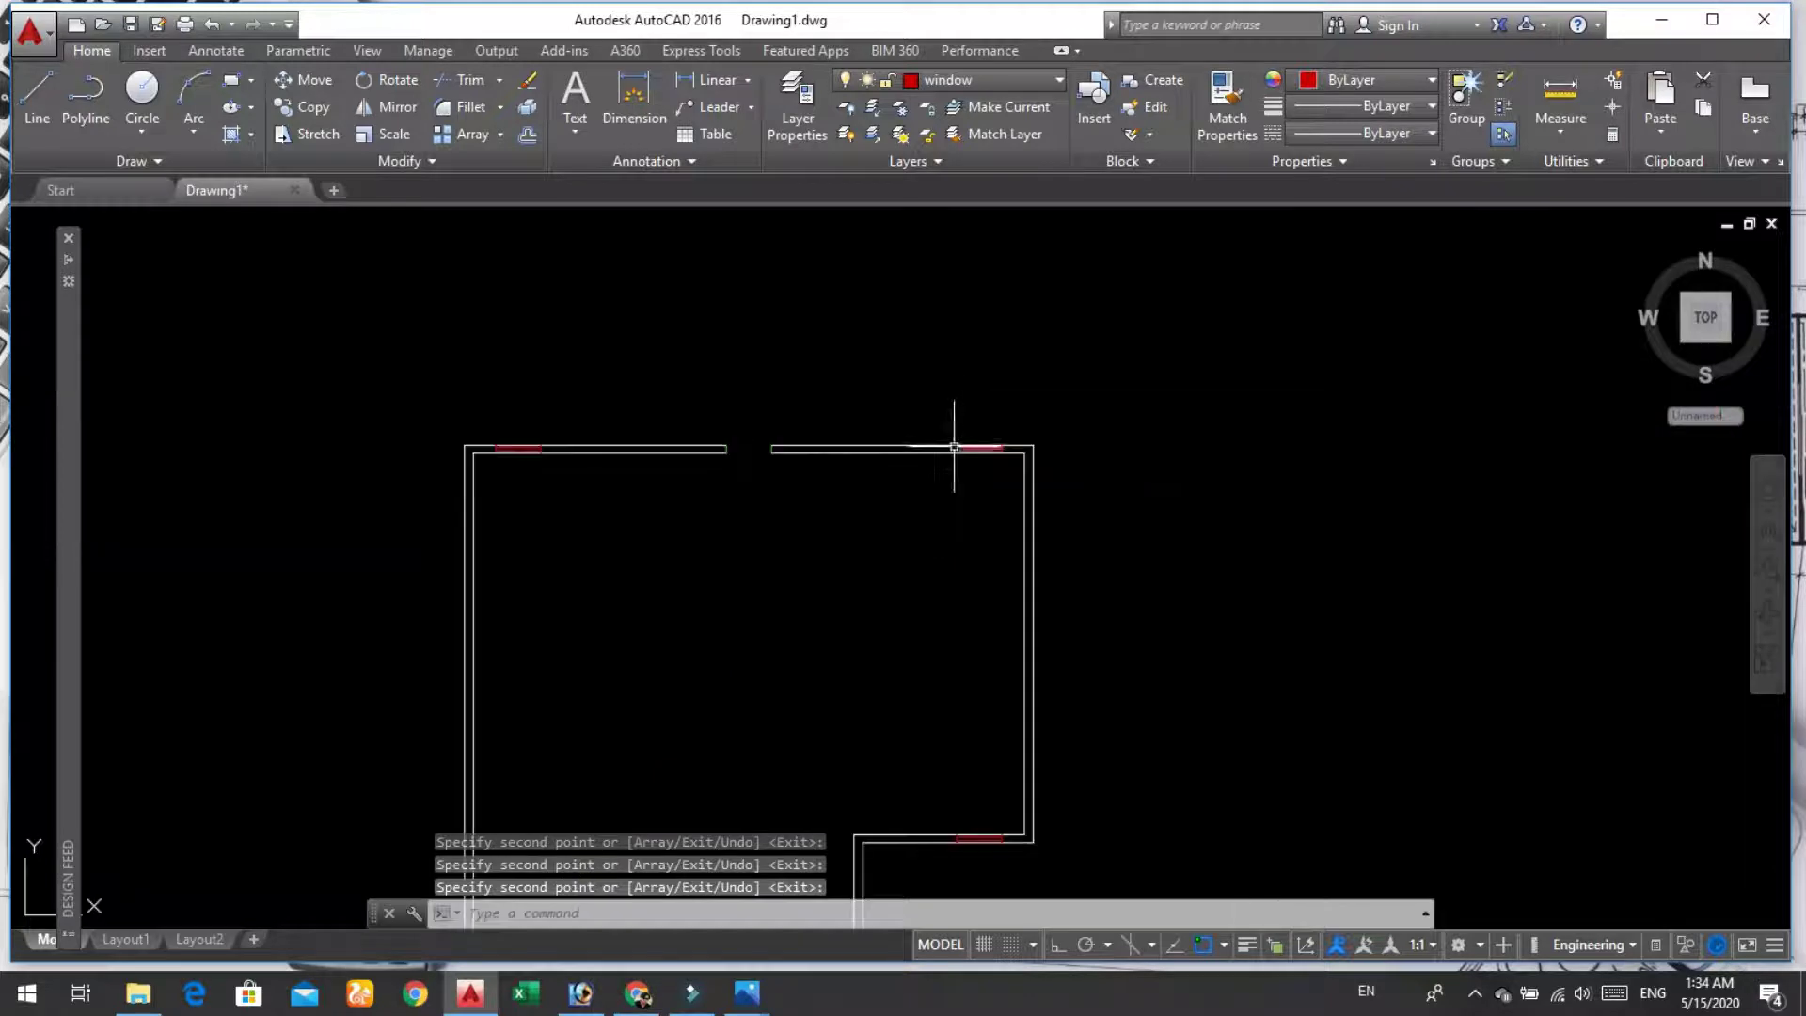
{"action": "scroll", "coordinate": [922, 480], "scroll_direction": "down", "scroll_amount": 2}
Step: Select the four lines of the bottom-wall window symbol, including both end lines
{"action": "scroll", "coordinate": [847, 602], "scroll_direction": "down", "scroll_amount": 1}
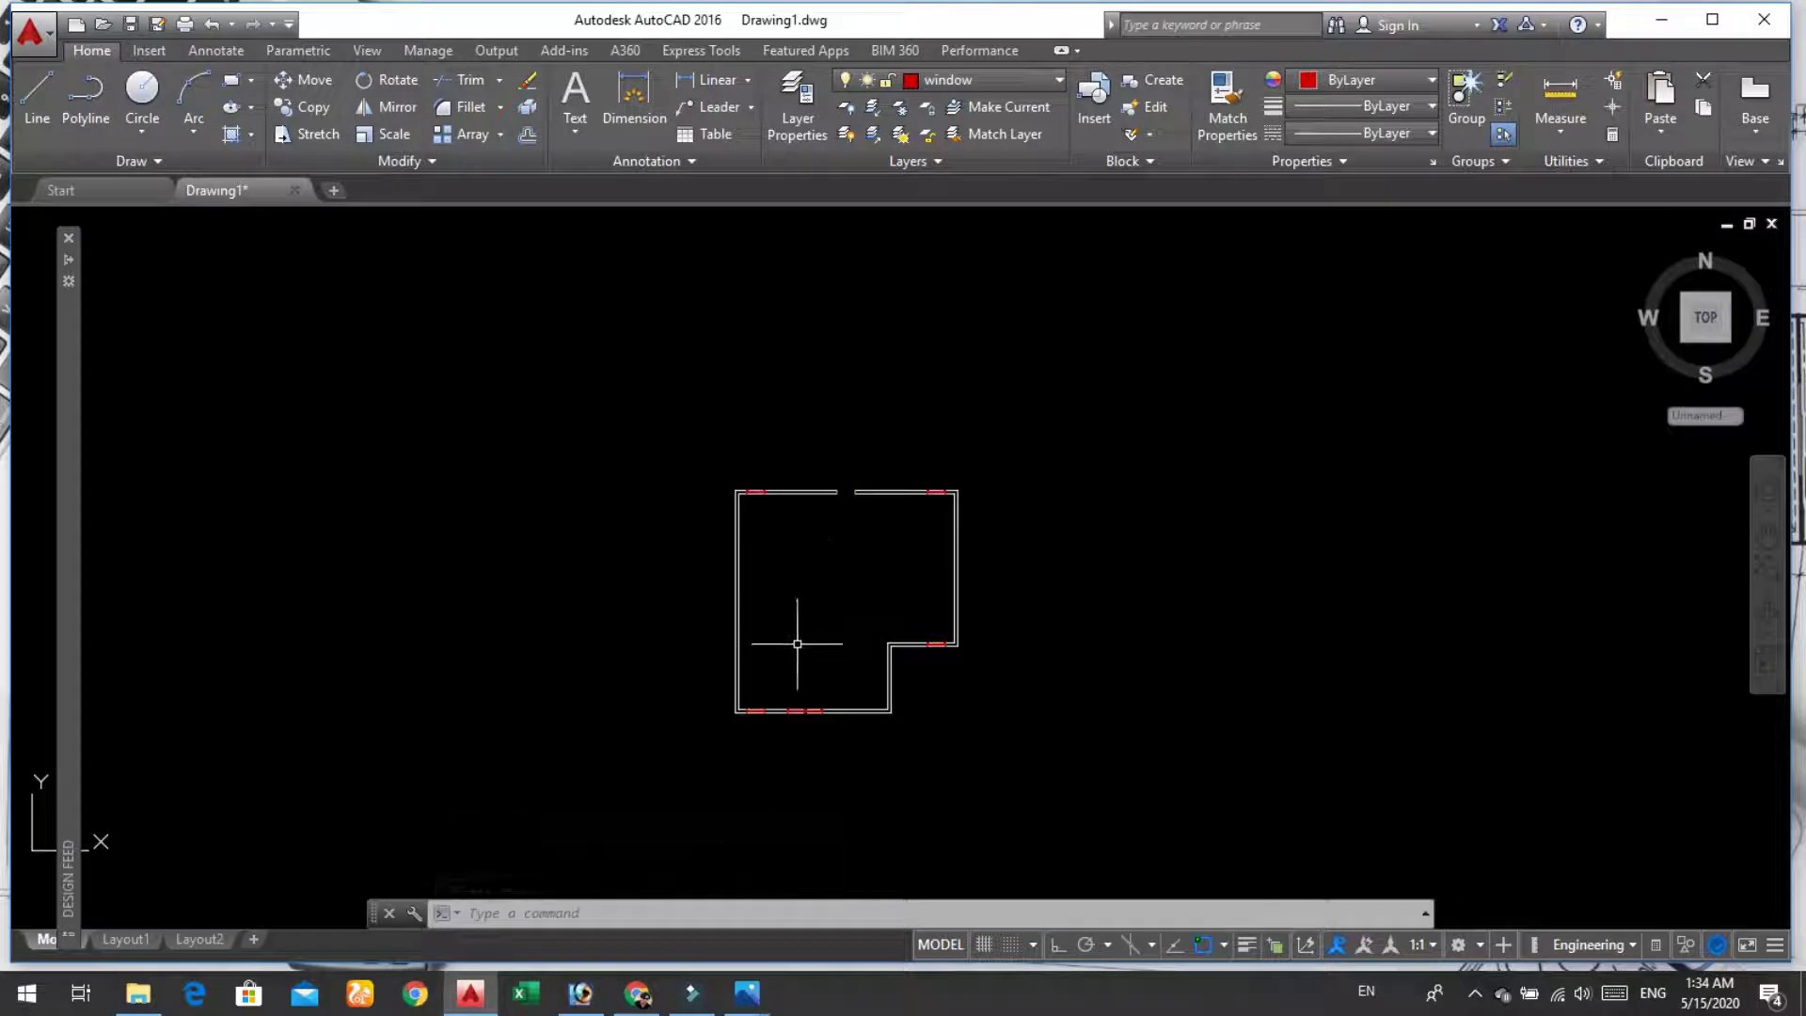
{"action": "scroll", "coordinate": [677, 702], "scroll_direction": "up", "scroll_amount": 5}
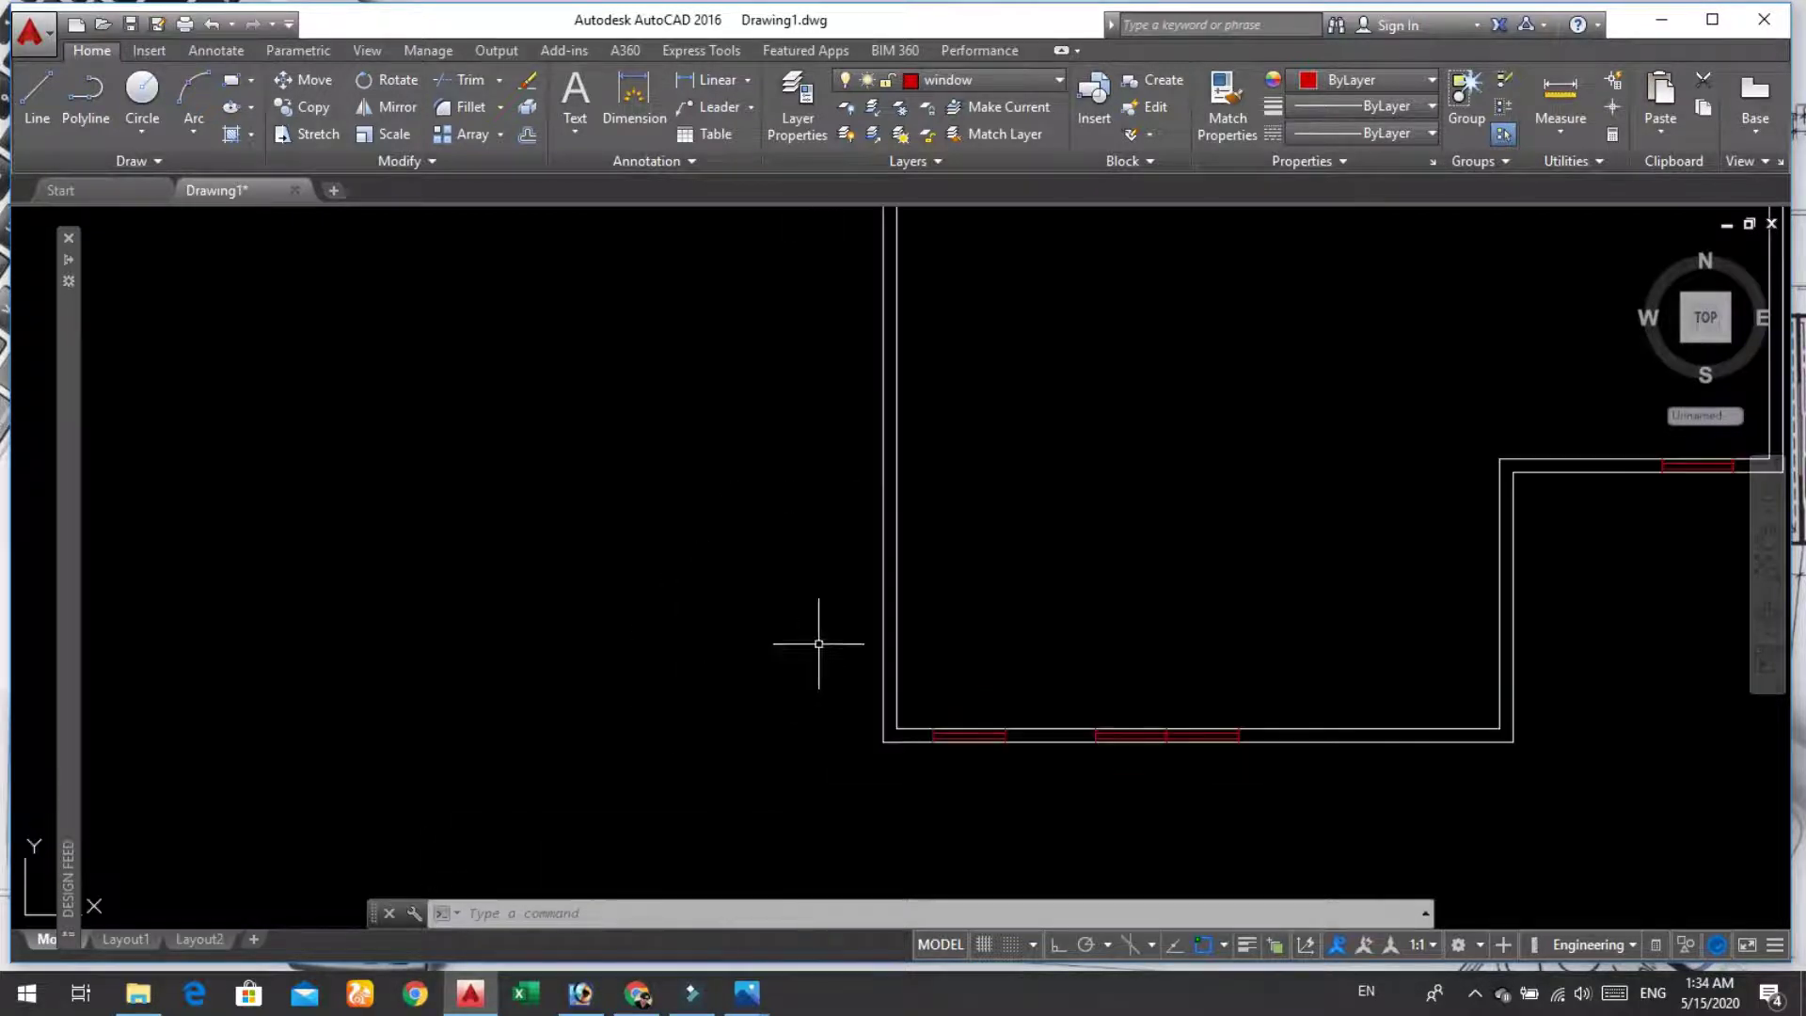
{"action": "scroll", "coordinate": [885, 731], "scroll_direction": "up", "scroll_amount": 3}
{"action": "scroll", "coordinate": [940, 685], "scroll_direction": "up", "scroll_amount": 2}
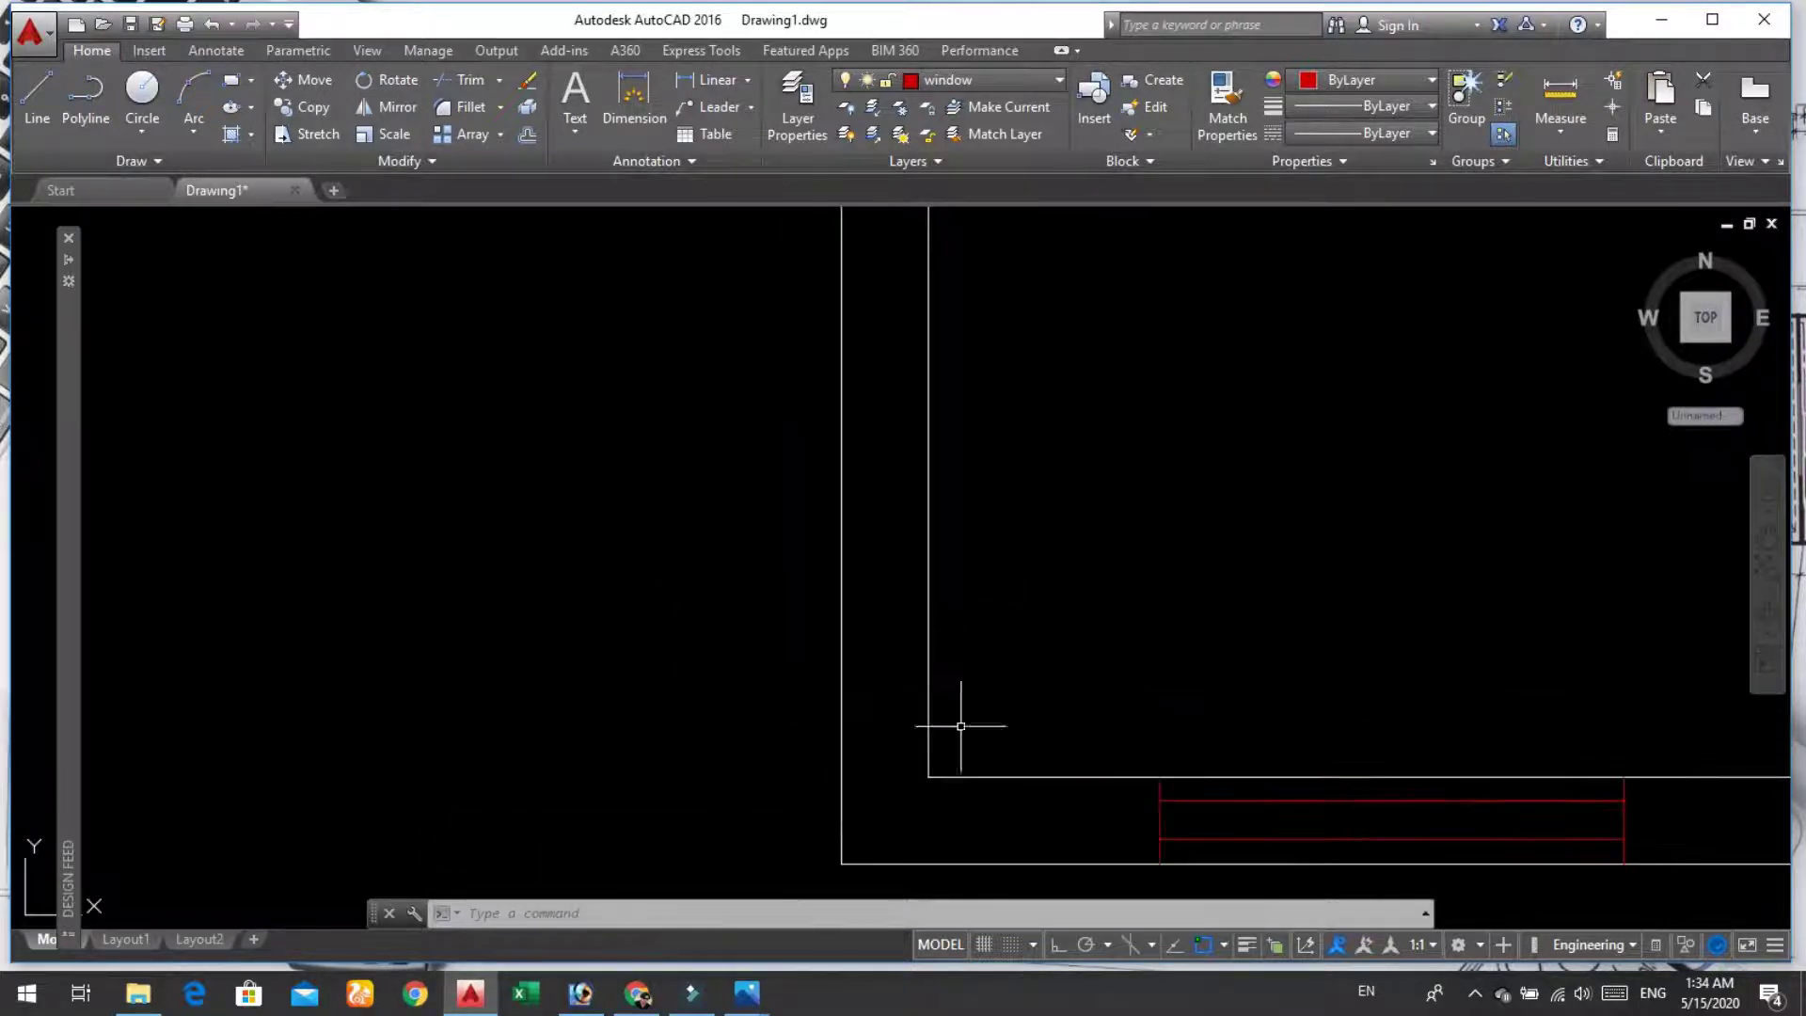
{"action": "scroll", "coordinate": [1230, 813], "scroll_direction": "up", "scroll_amount": 1}
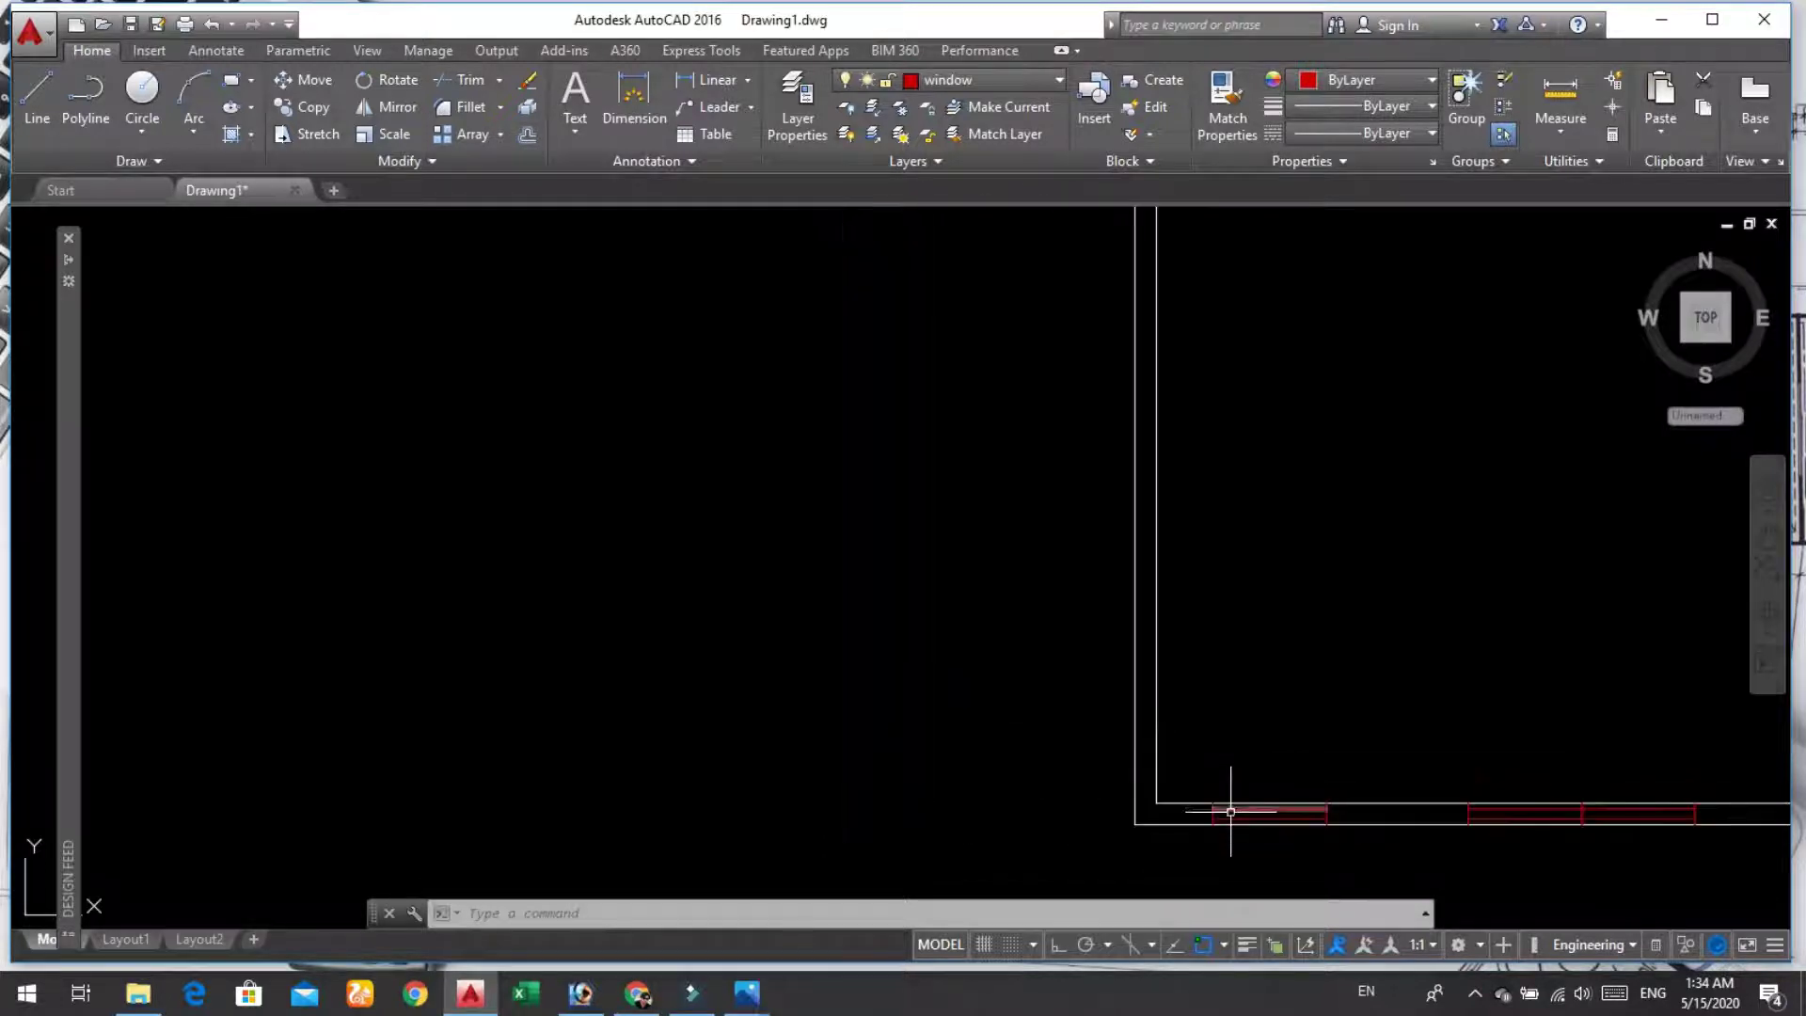
{"action": "scroll", "coordinate": [1223, 800], "scroll_direction": "down", "scroll_amount": 1}
{"action": "scroll", "coordinate": [1231, 784], "scroll_direction": "up", "scroll_amount": 1}
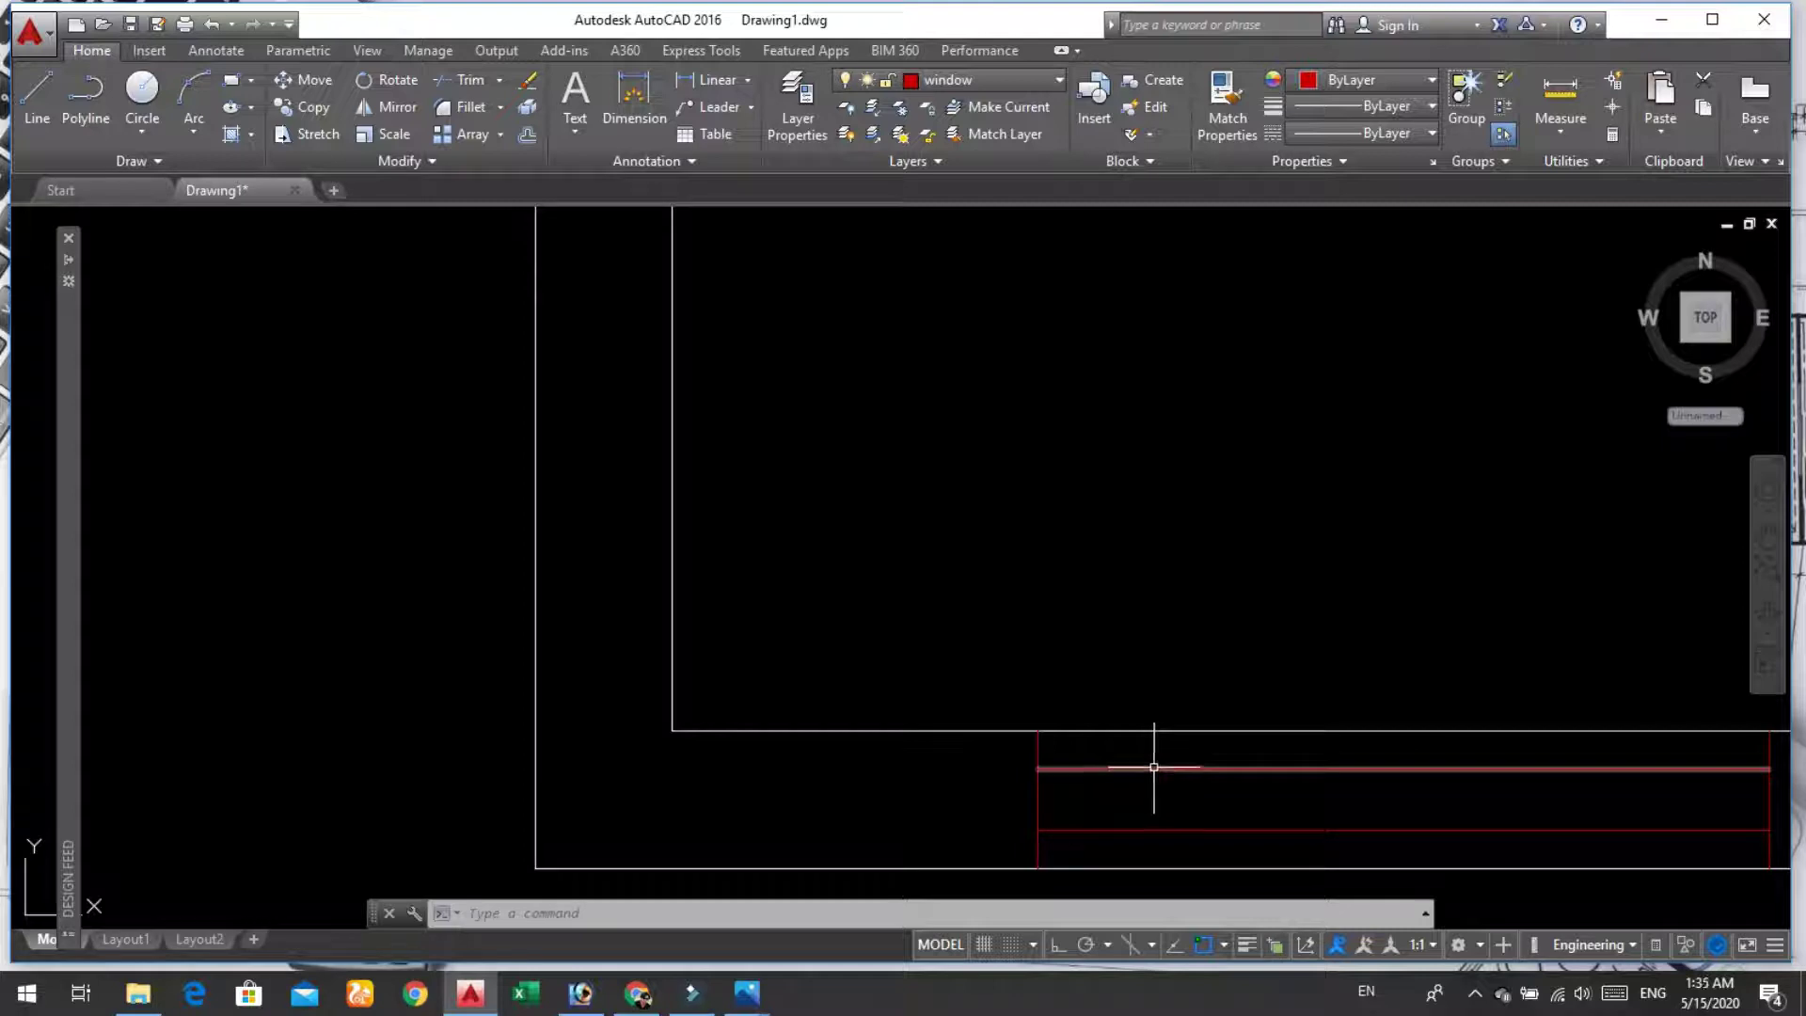
{"action": "left_click", "coordinate": [1192, 816]}
{"action": "left_click", "coordinate": [1244, 831]}
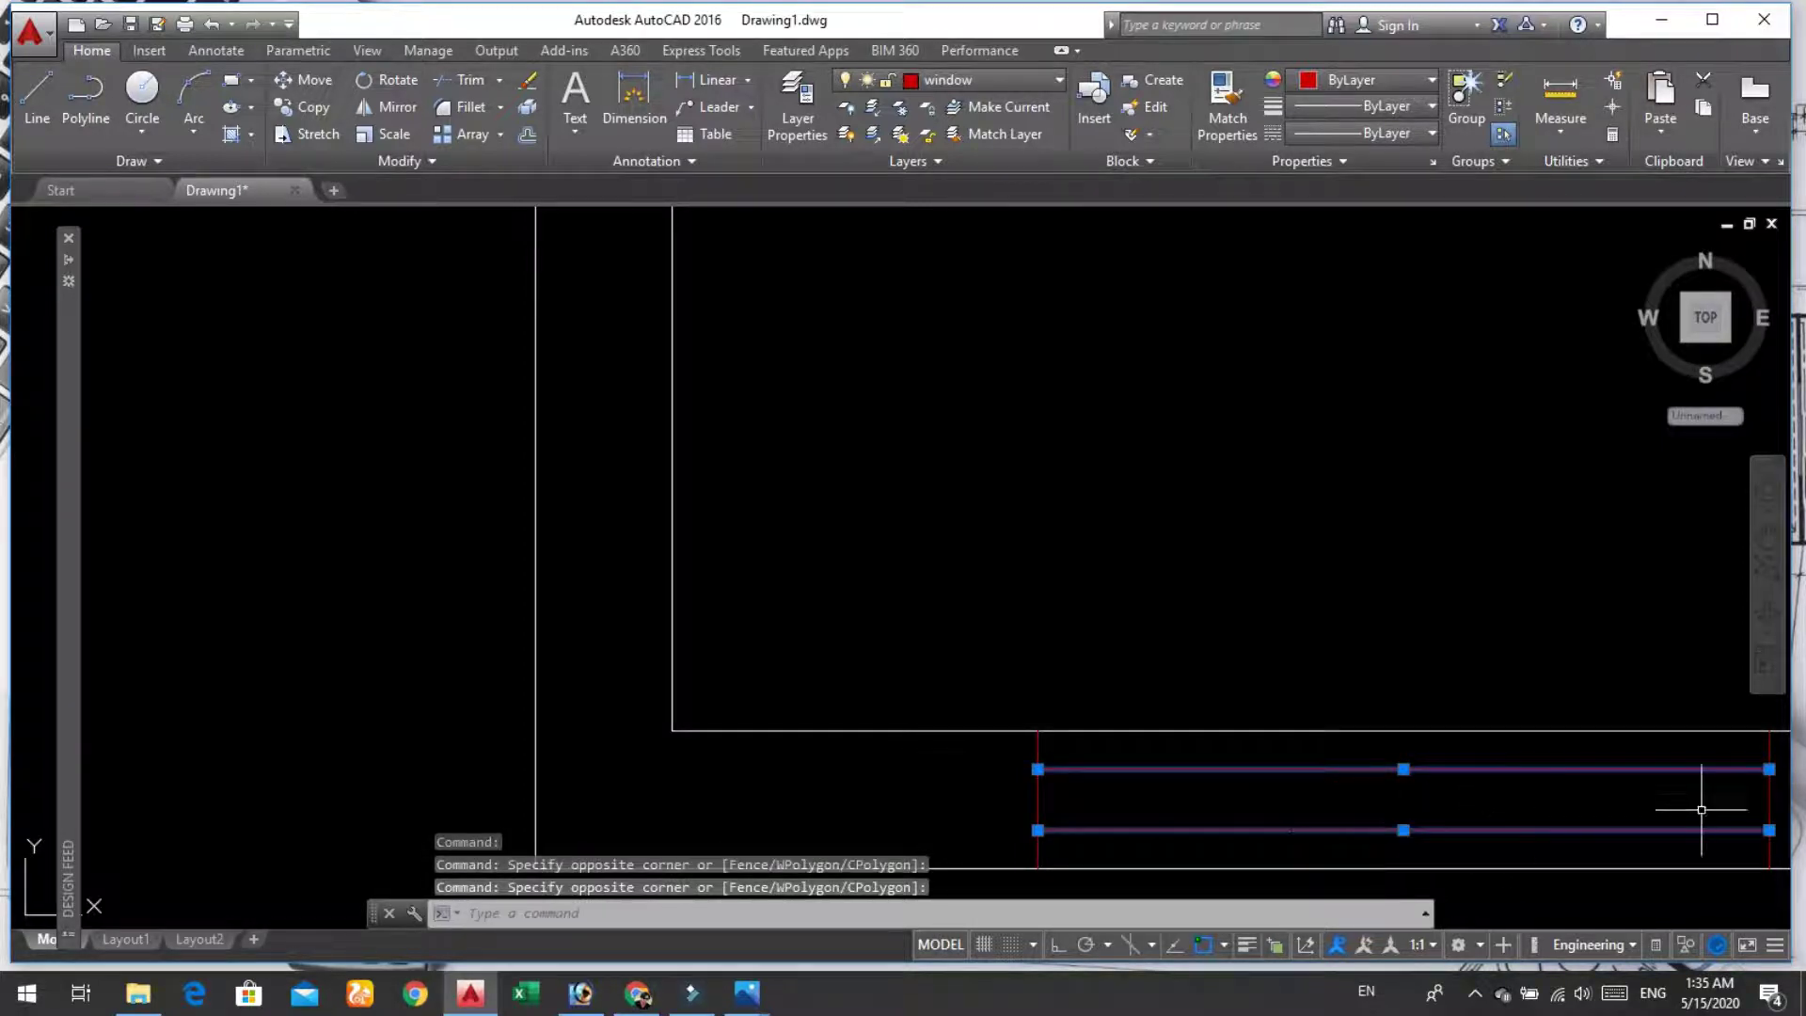
{"action": "left_click", "coordinate": [1769, 797]}
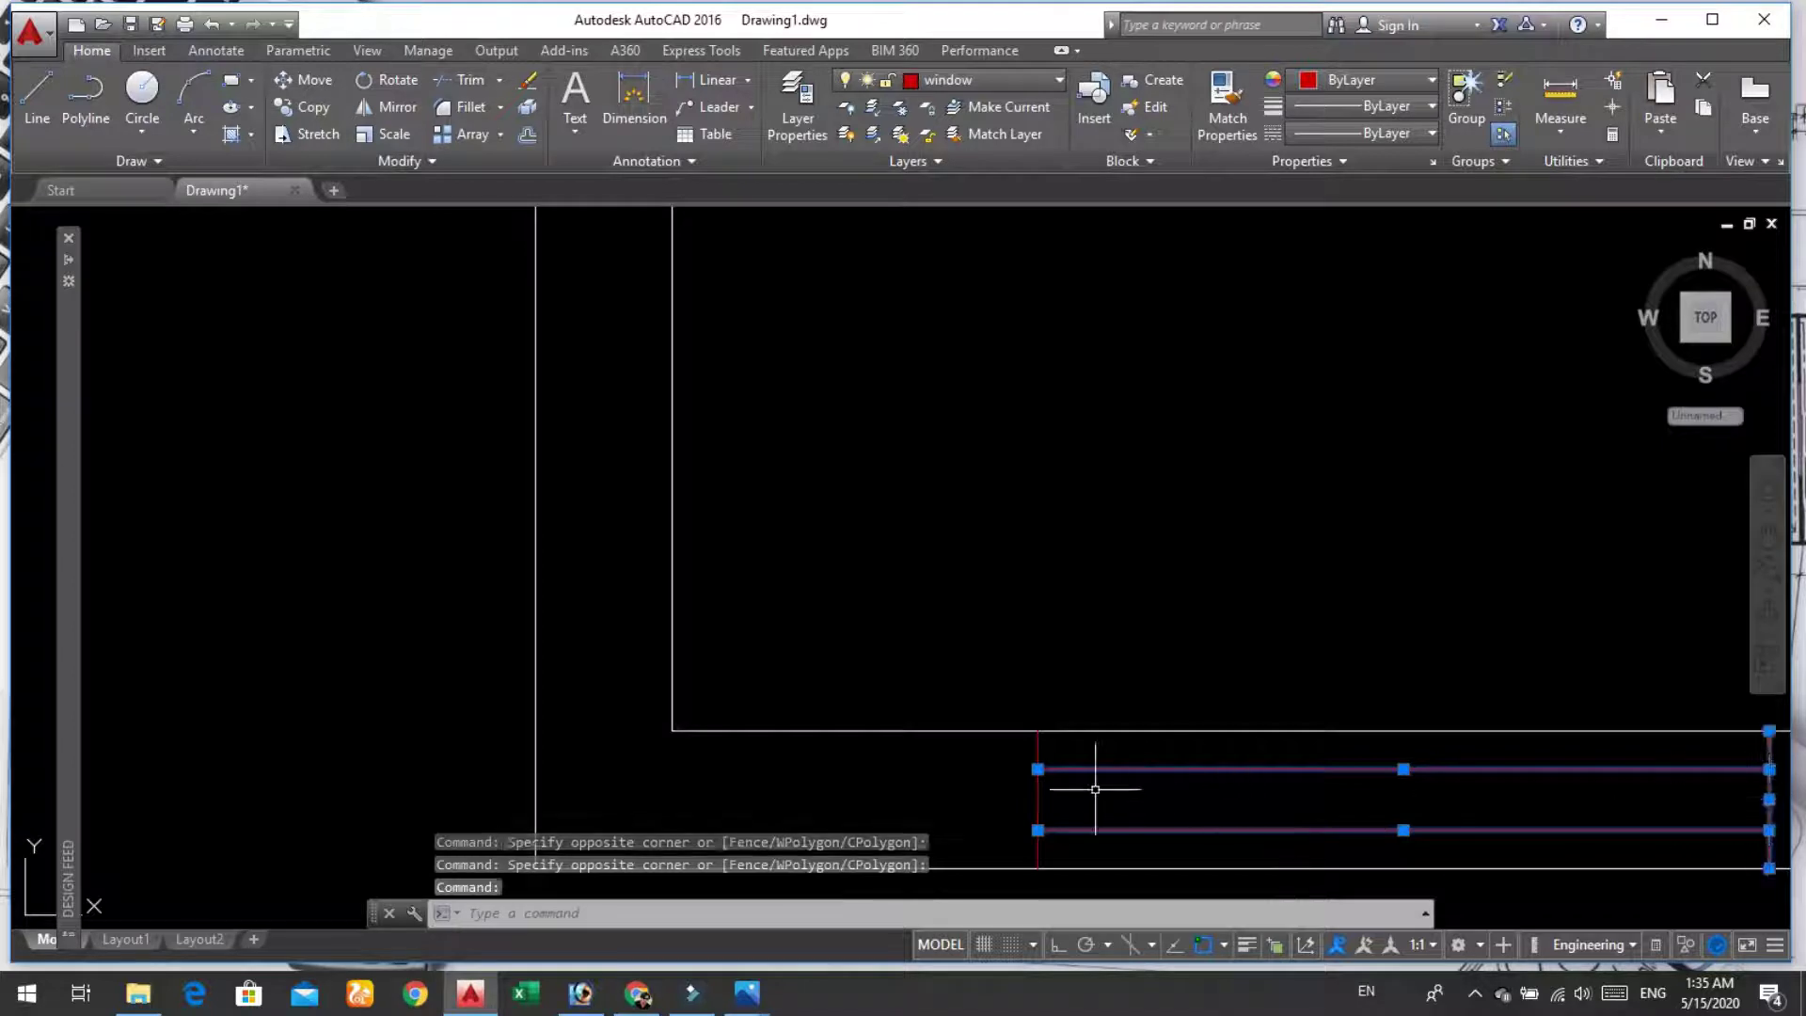
{"action": "left_click", "coordinate": [1033, 796]}
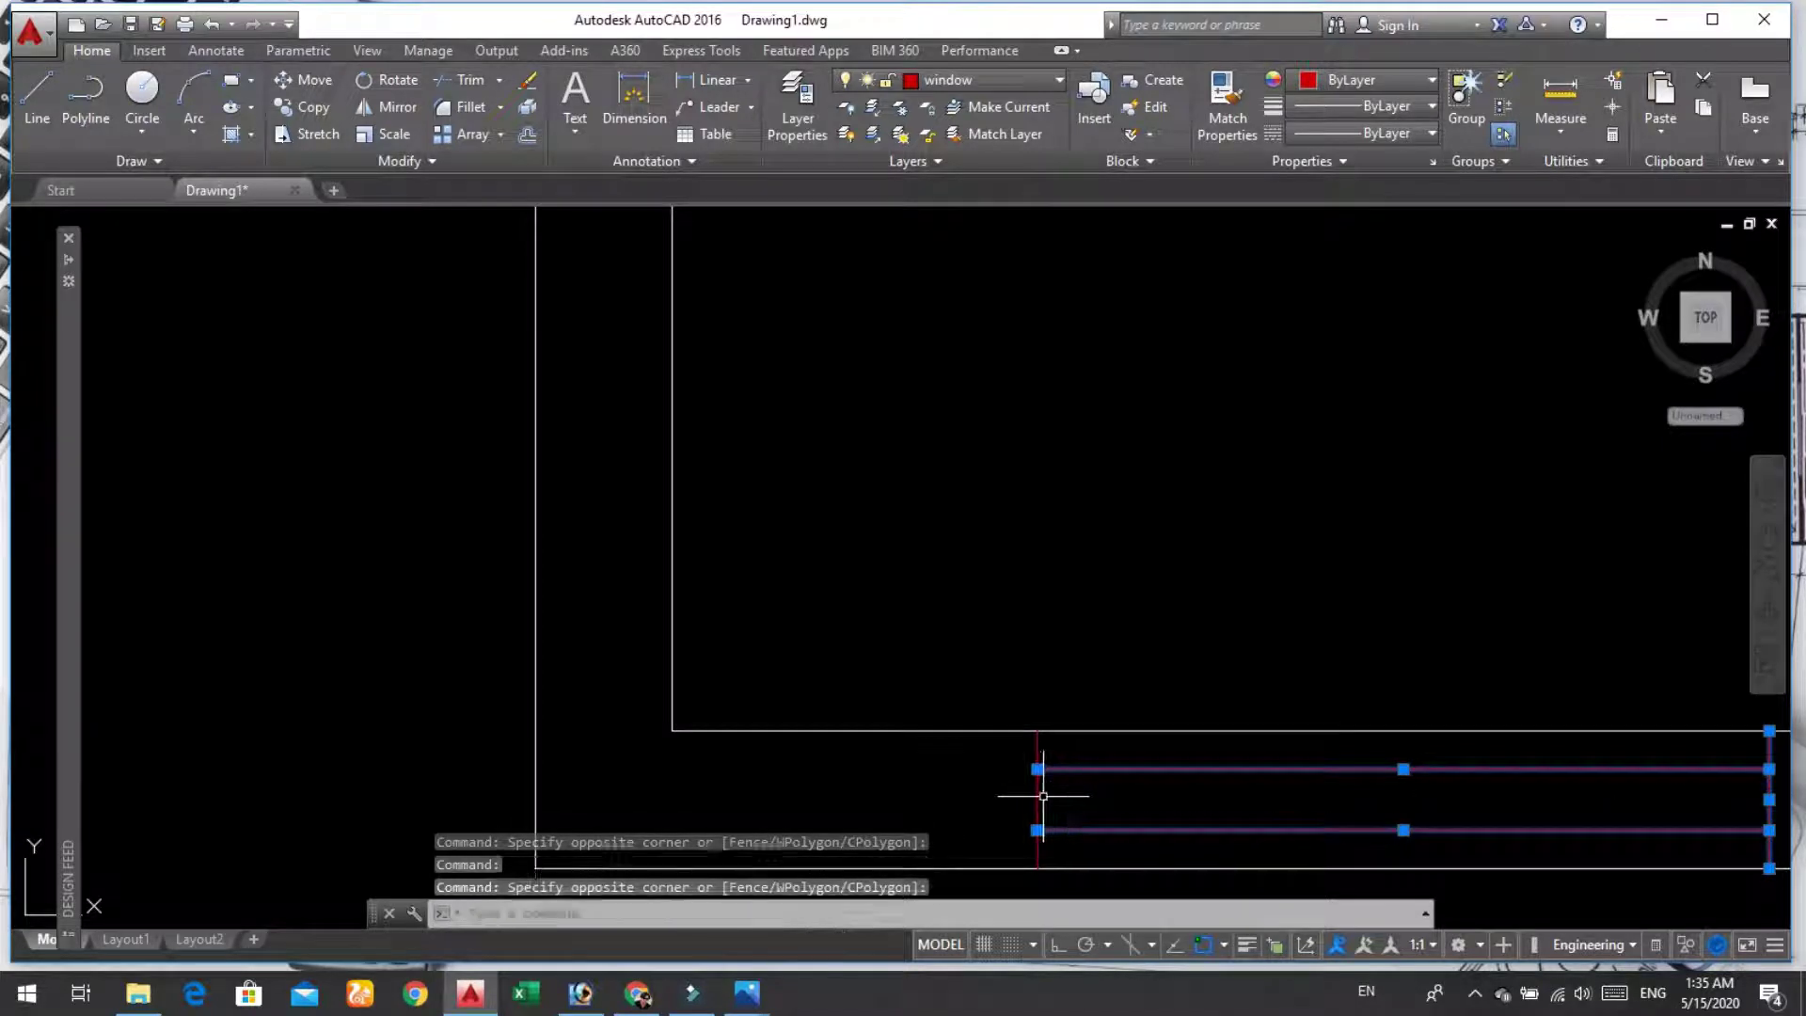
{"action": "left_click", "coordinate": [1035, 797]}
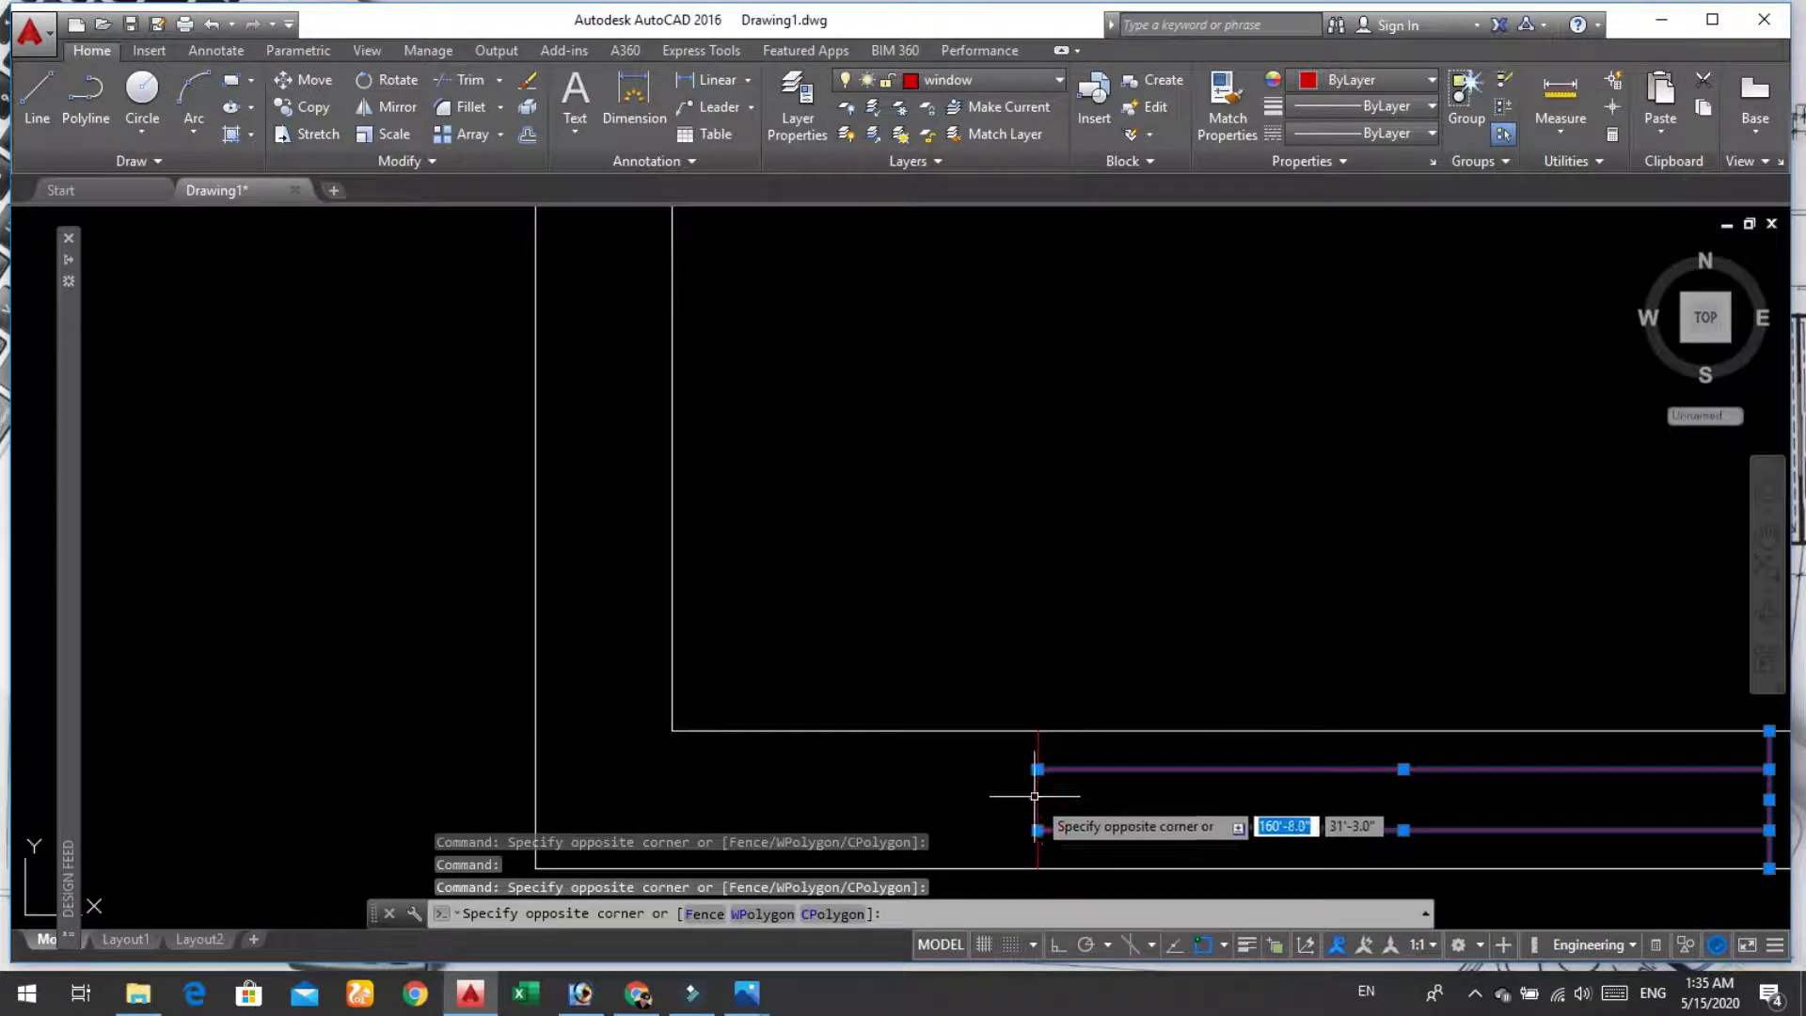
{"action": "left_click", "coordinate": [1035, 797]}
{"action": "left_click", "coordinate": [1012, 796]}
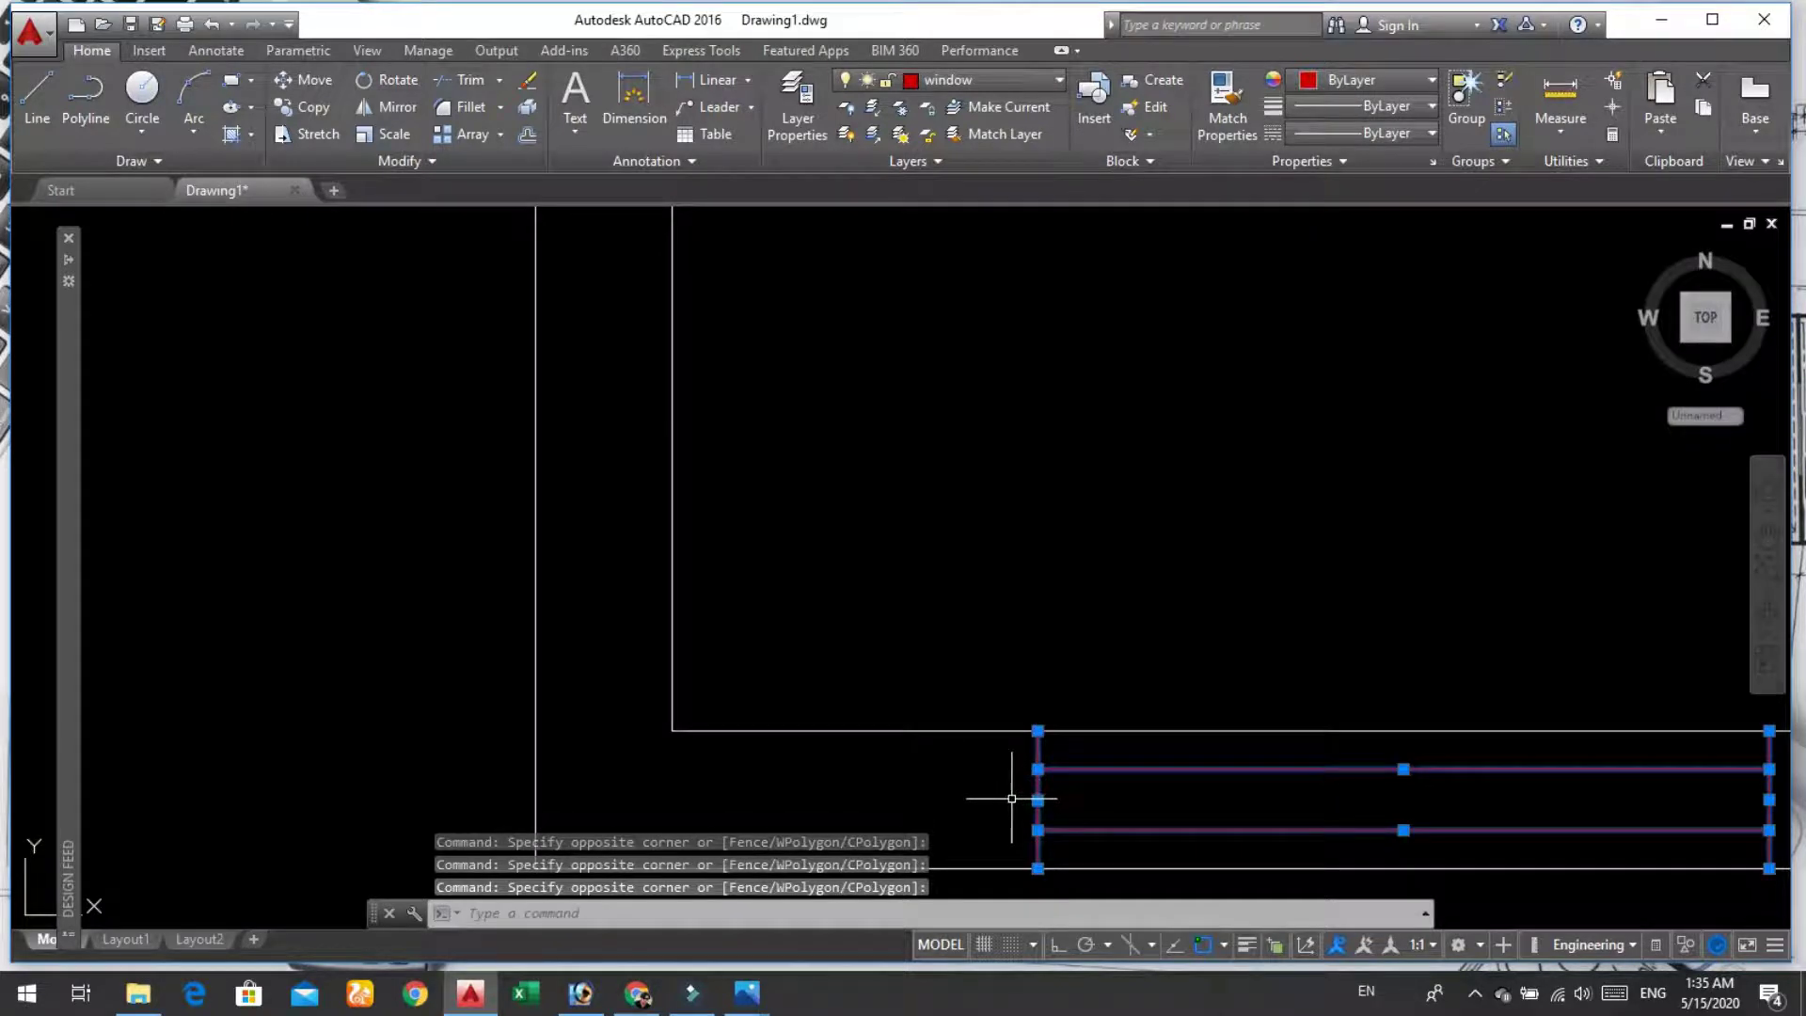
{"action": "type", "text": "co"}
Step: Copy the selected window from its corner to a spot outside the plan, lower left
{"action": "key", "text": "Return"}
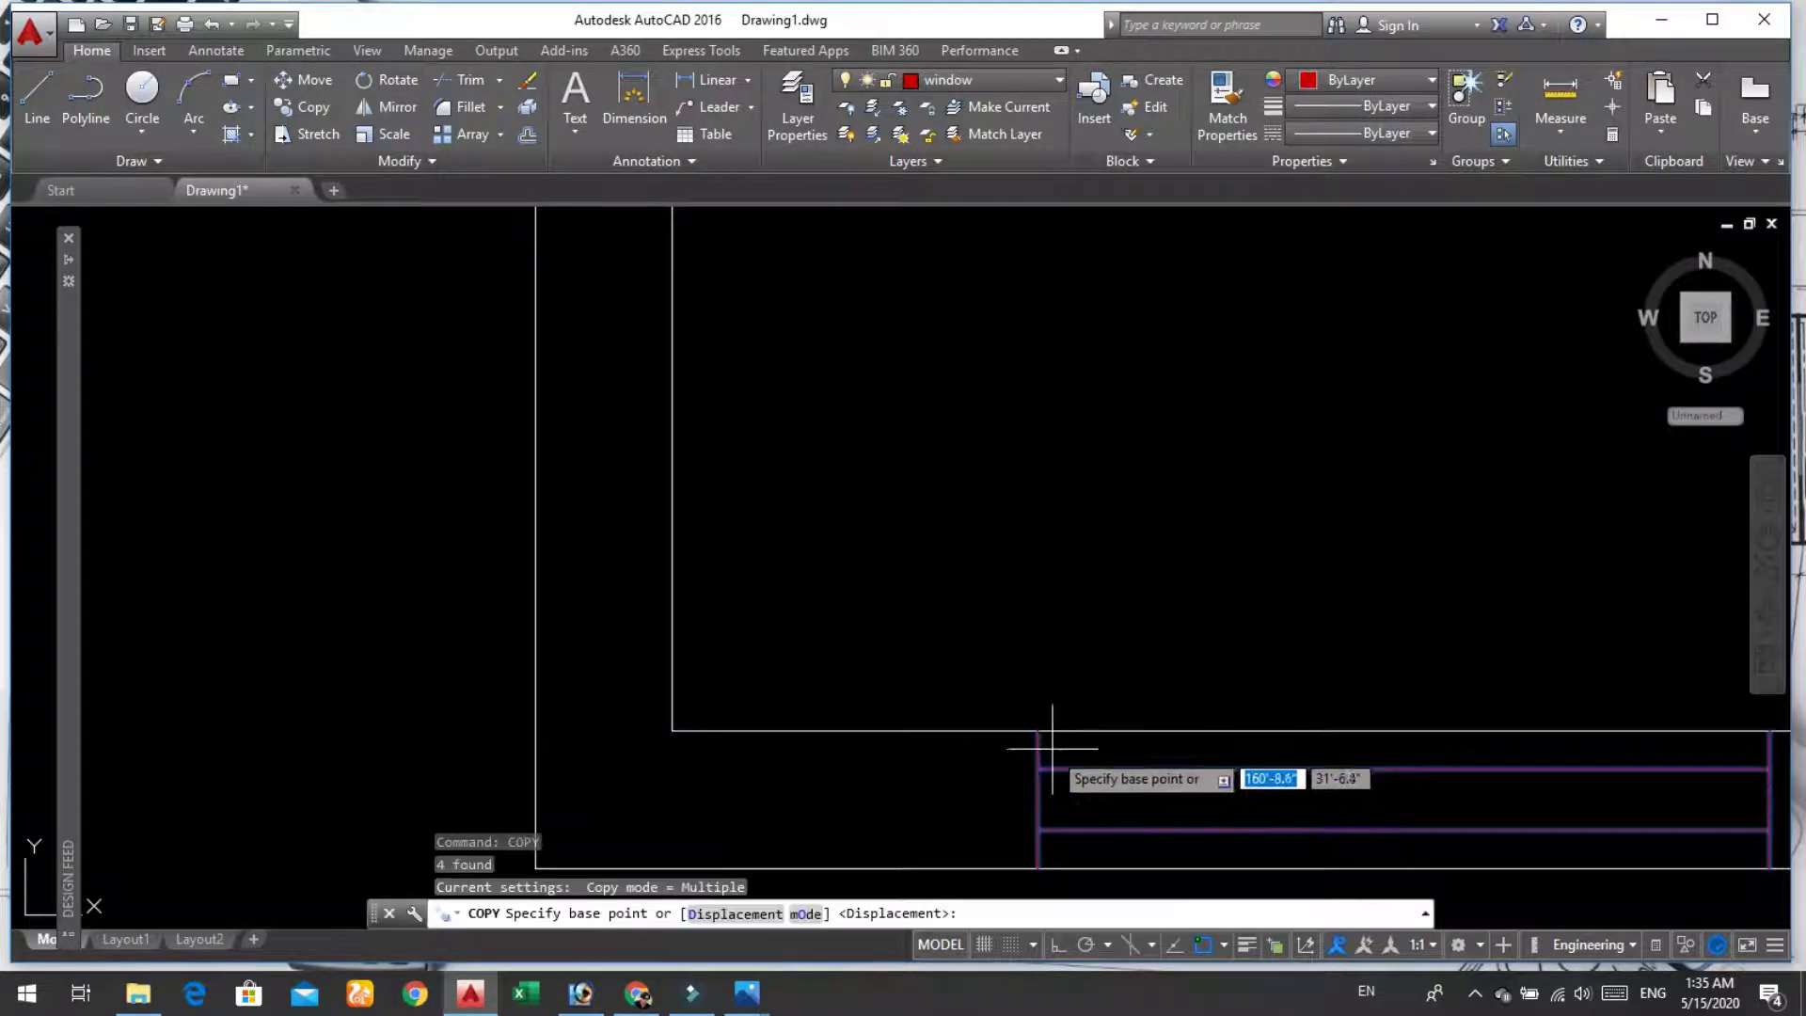
{"action": "left_click", "coordinate": [1037, 731]}
{"action": "scroll", "coordinate": [565, 706], "scroll_direction": "down", "scroll_amount": 5}
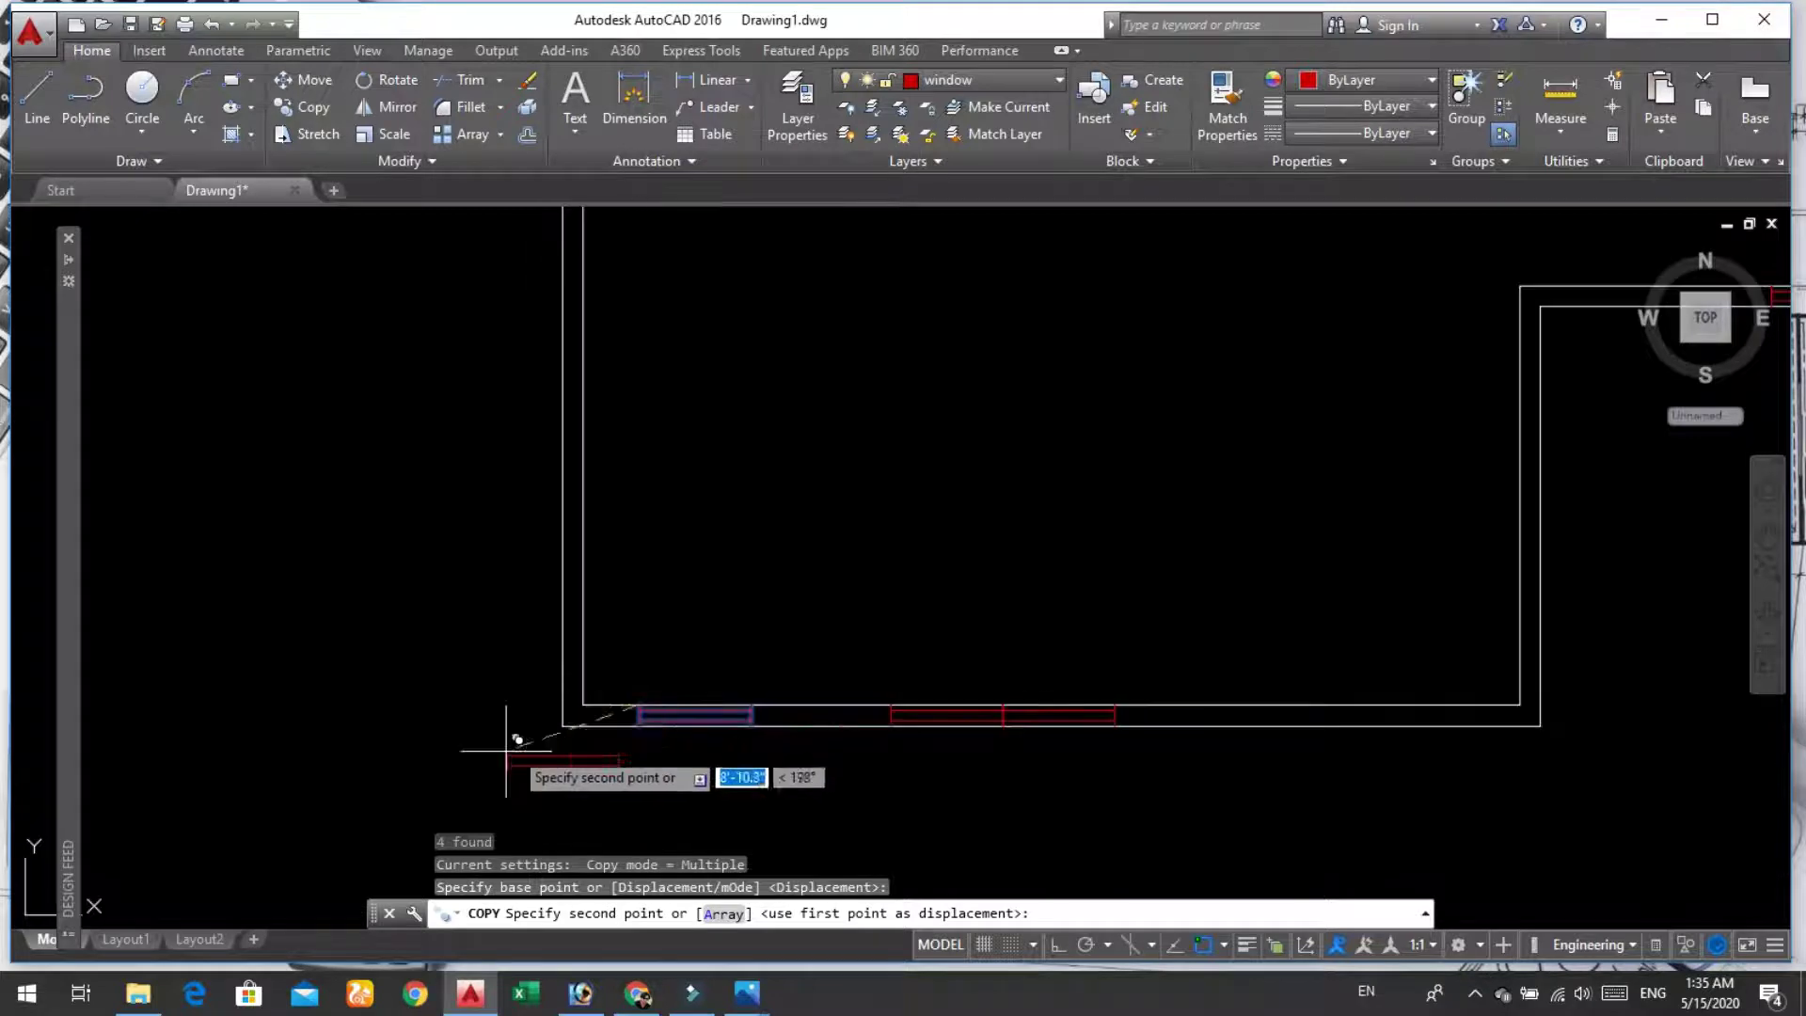
{"action": "left_click", "coordinate": [312, 735]}
{"action": "key", "text": "Return"}
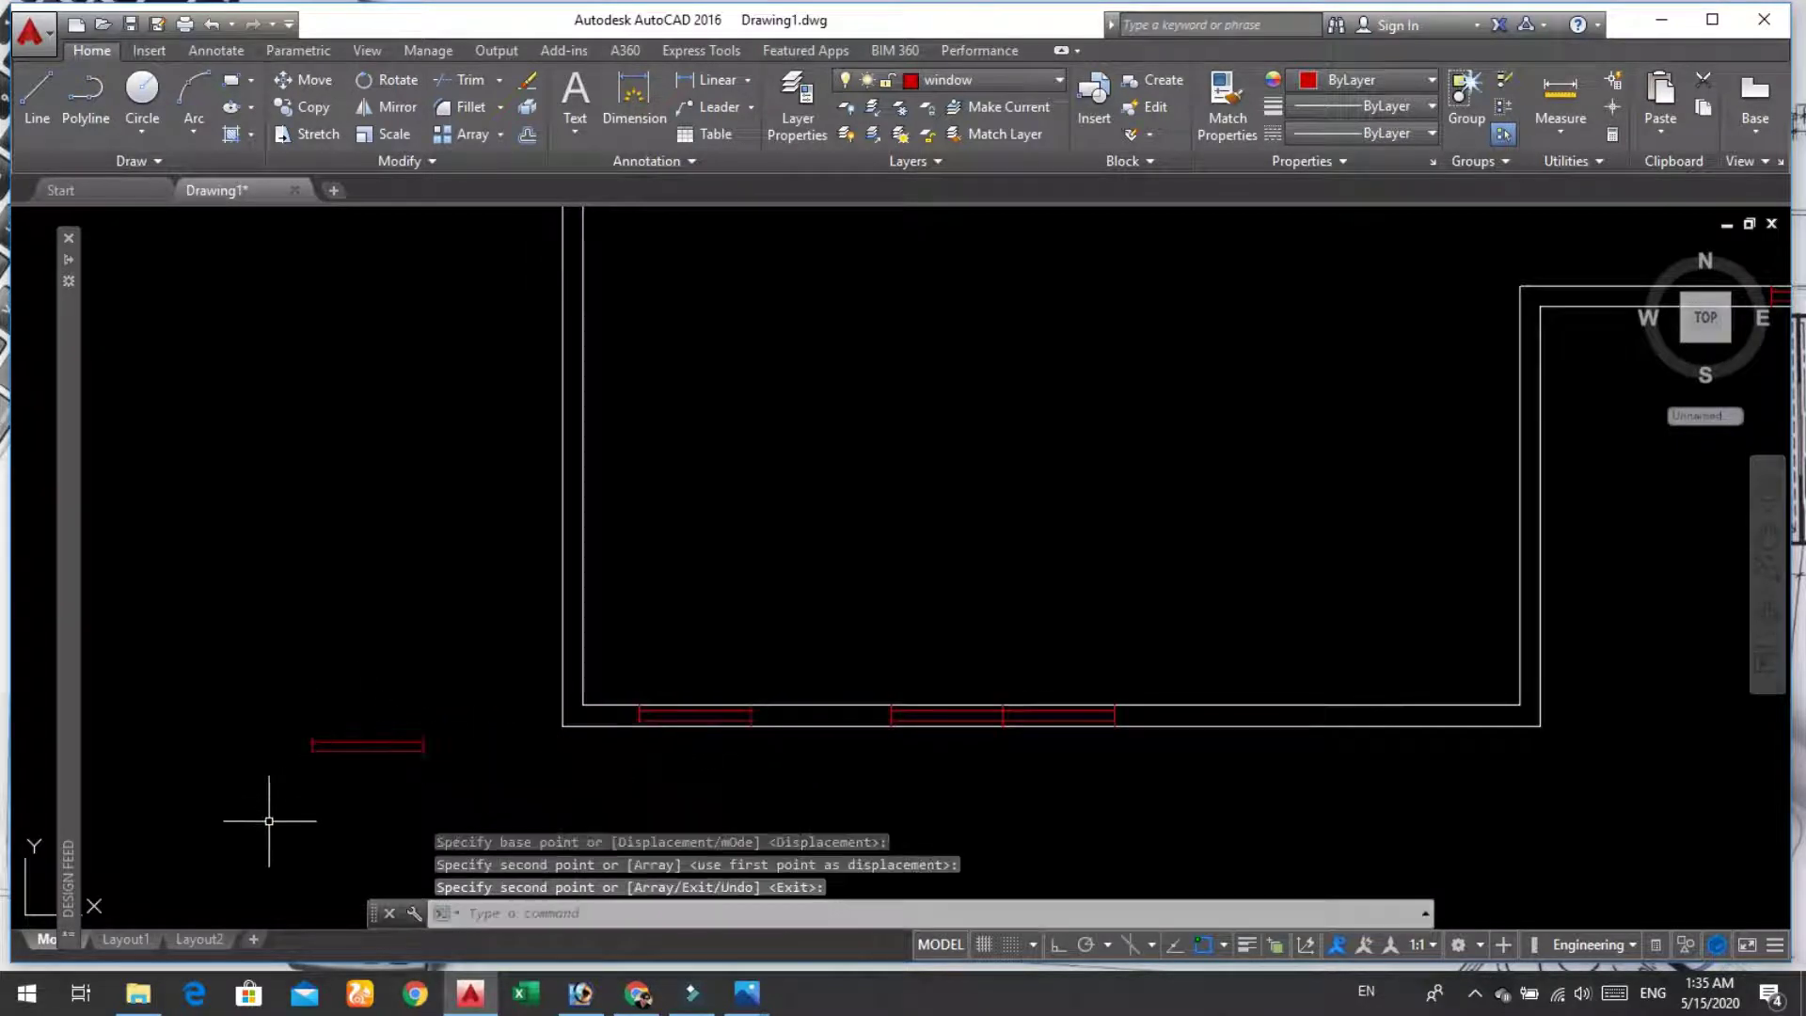
{"action": "scroll", "coordinate": [266, 818], "scroll_direction": "up", "scroll_amount": 4}
{"action": "scroll", "coordinate": [439, 711], "scroll_direction": "up", "scroll_amount": 4}
{"action": "scroll", "coordinate": [443, 705], "scroll_direction": "down", "scroll_amount": 4}
{"action": "type", "text": "RO"}
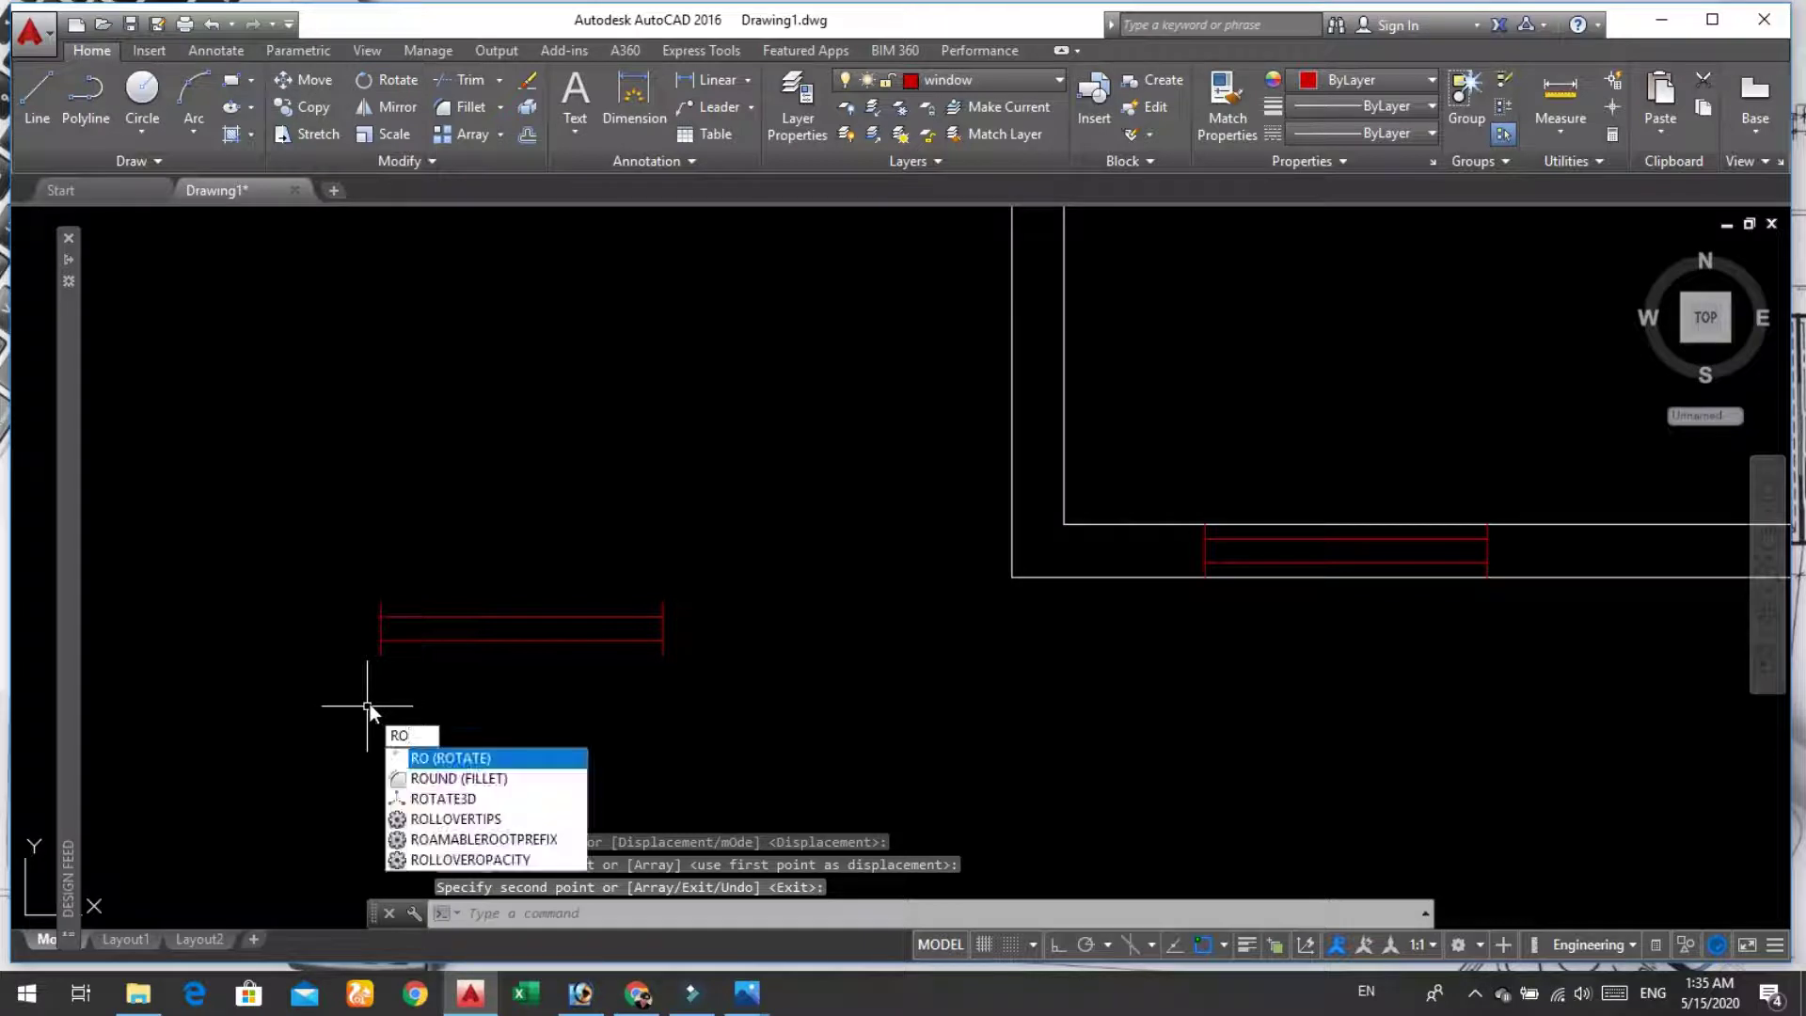
Step: Select the spare window's four lines for rotation, pivoting on its left end
{"action": "key", "text": "Return"}
{"action": "left_click", "coordinate": [706, 557]}
{"action": "left_click", "coordinate": [315, 704]}
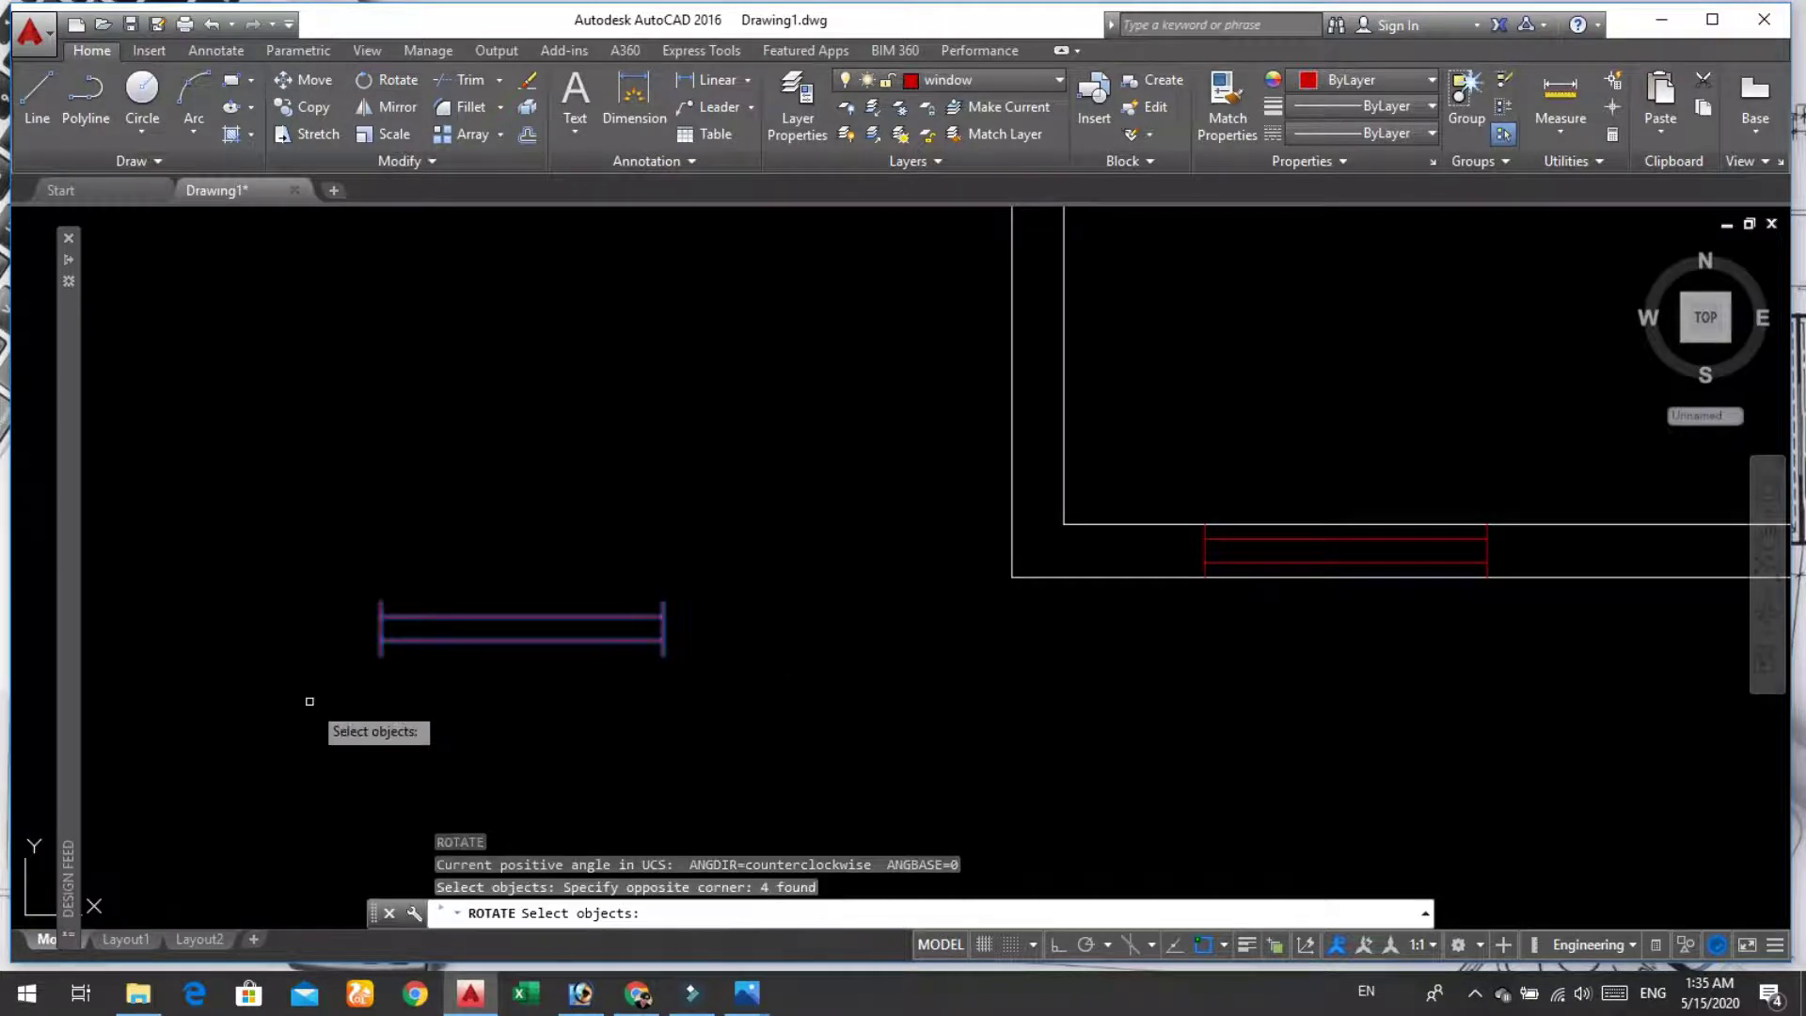
{"action": "key", "text": "Return"}
{"action": "left_click", "coordinate": [380, 603]}
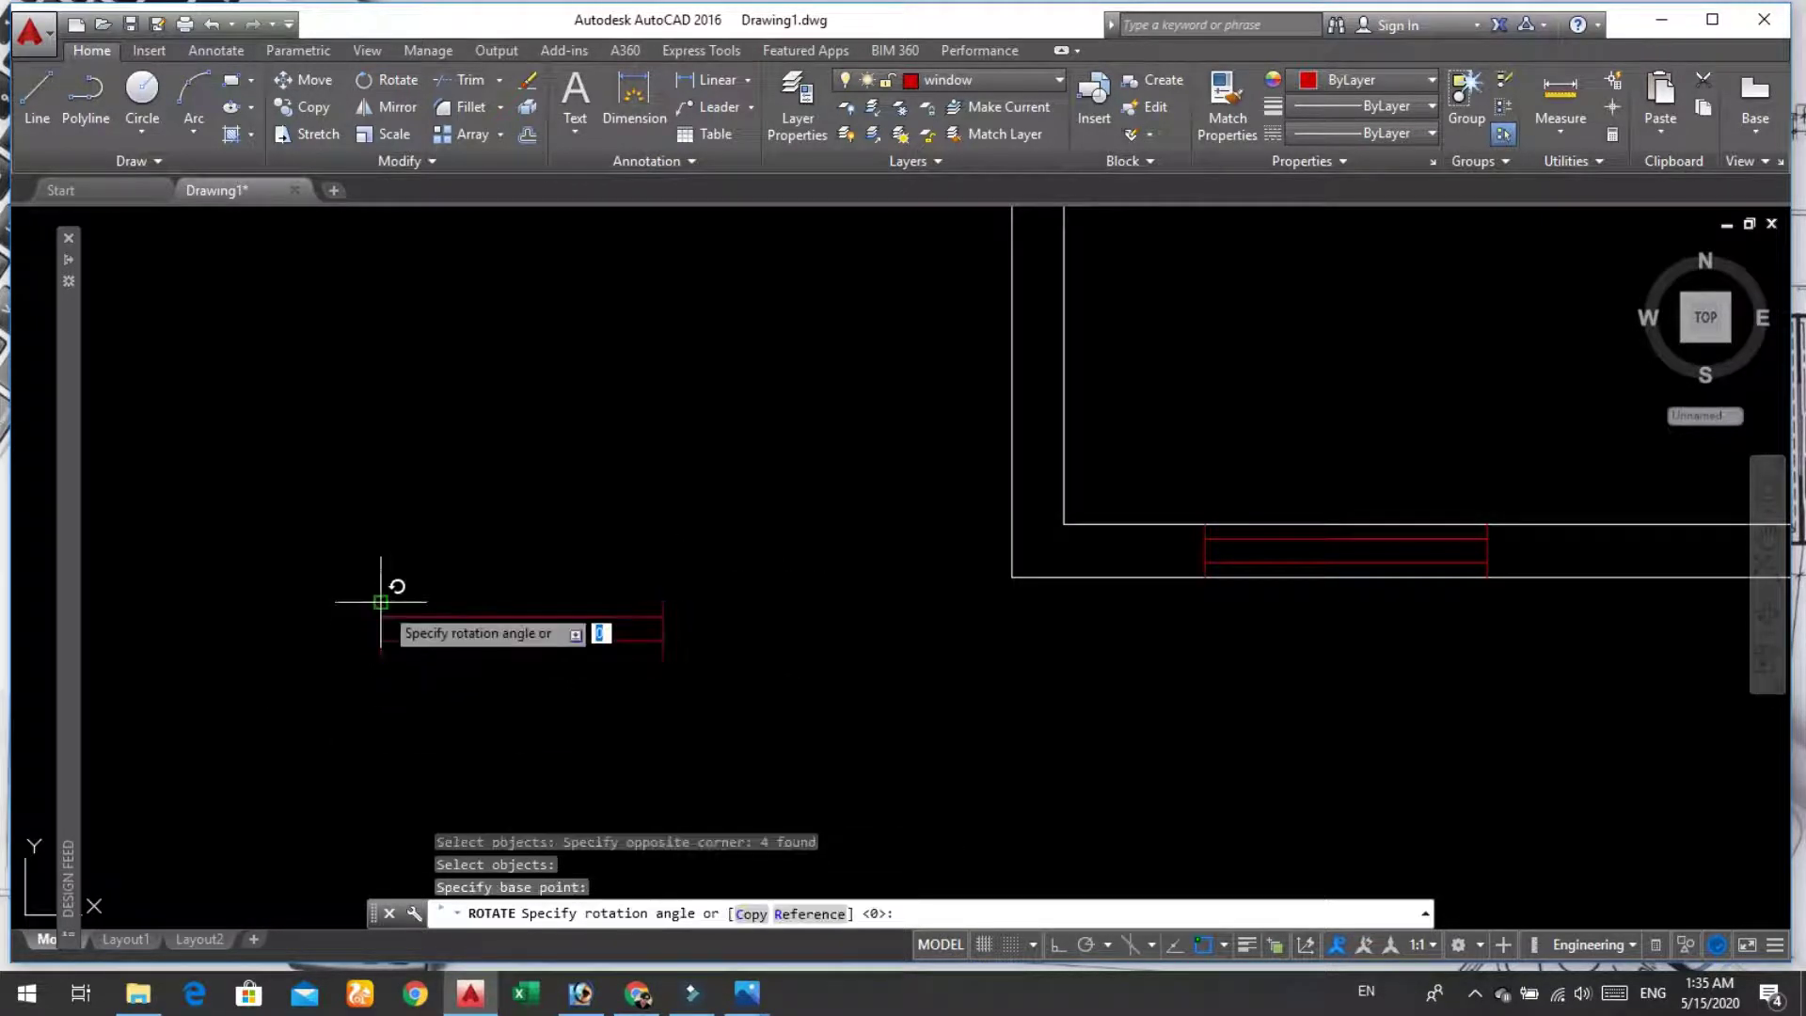
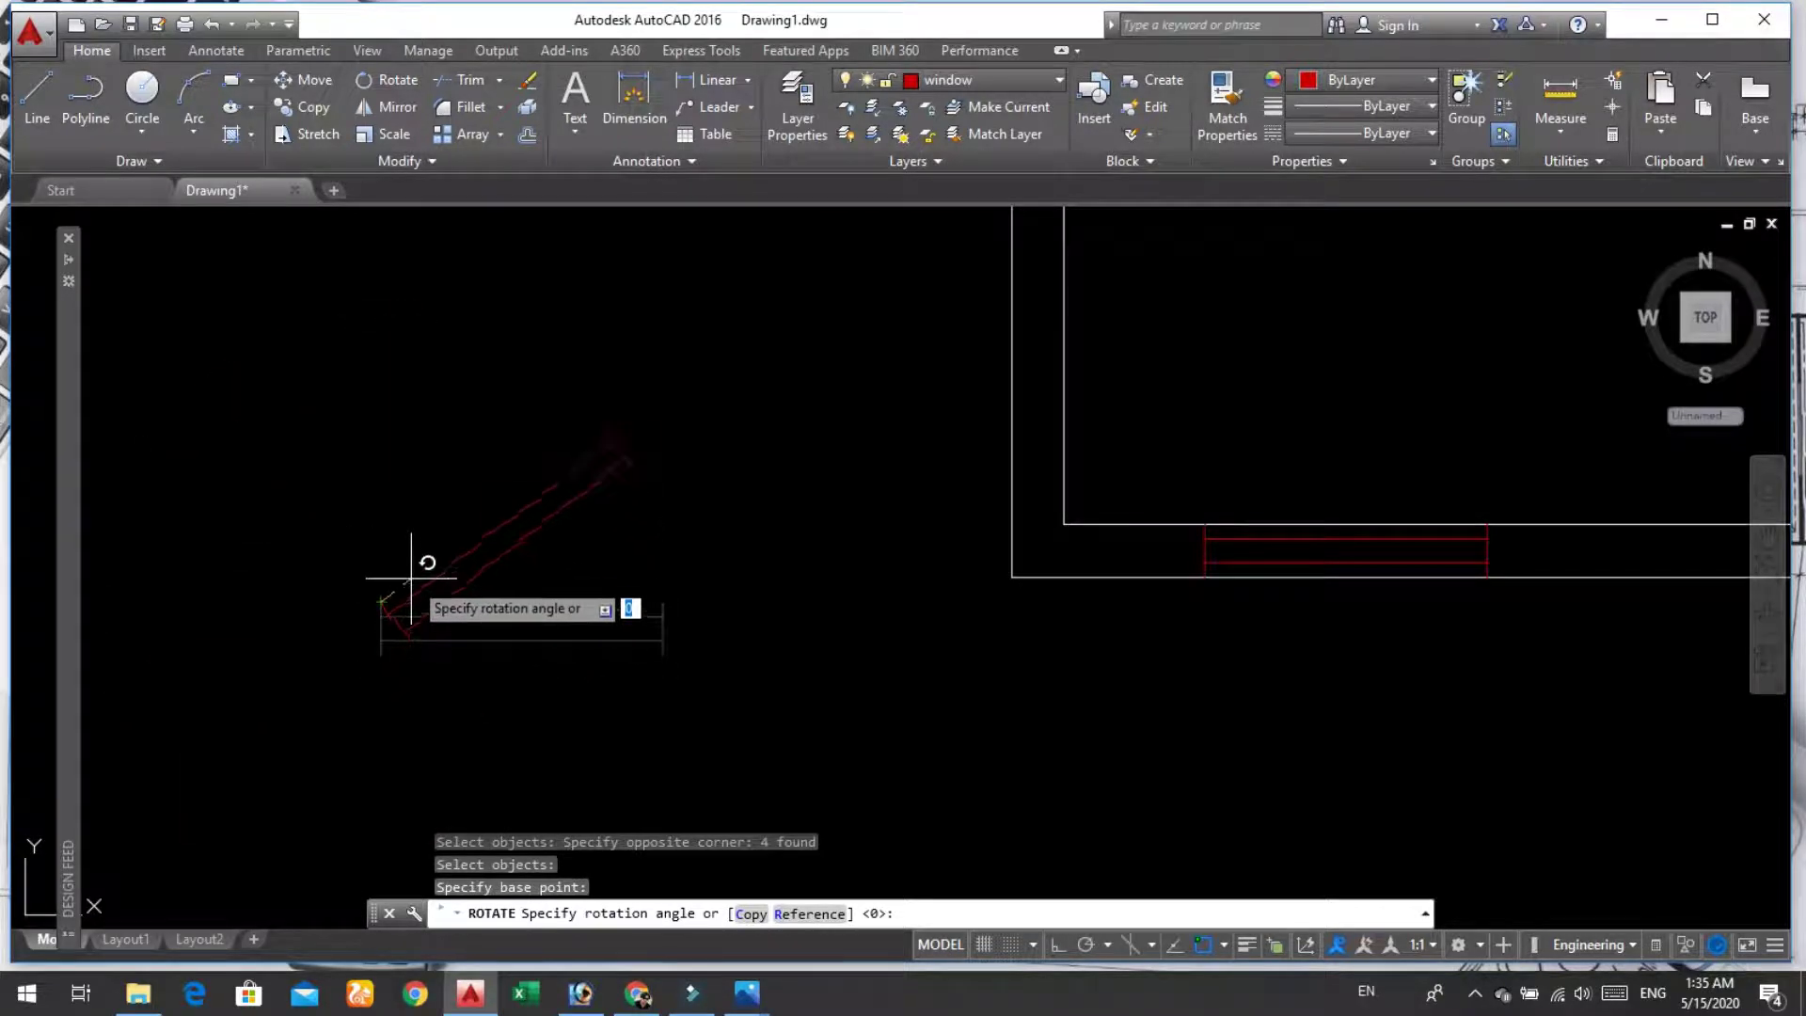
Step: Rotate the red window upright to 90° with Ortho on, then crossing-select both window lines
{"action": "key", "text": "F8"}
{"action": "left_click", "coordinate": [367, 548]}
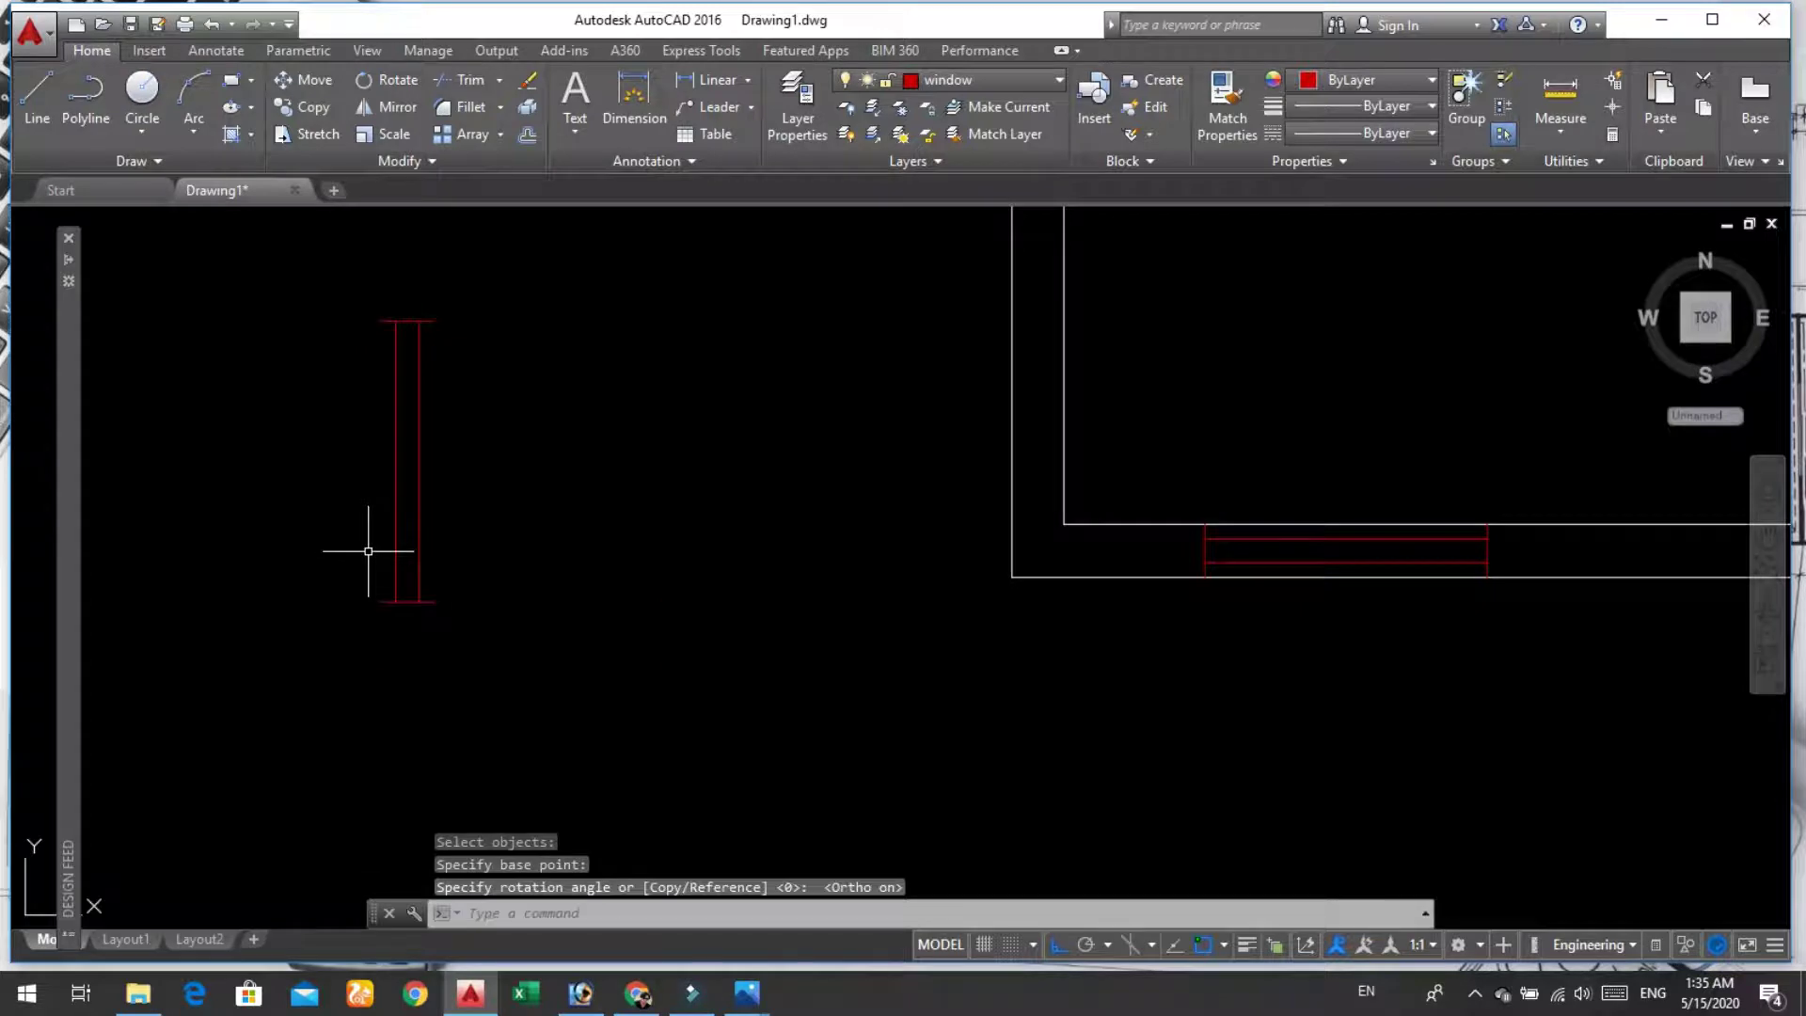
{"action": "key", "text": "Return"}
{"action": "scroll", "coordinate": [341, 509], "scroll_direction": "down", "scroll_amount": 5}
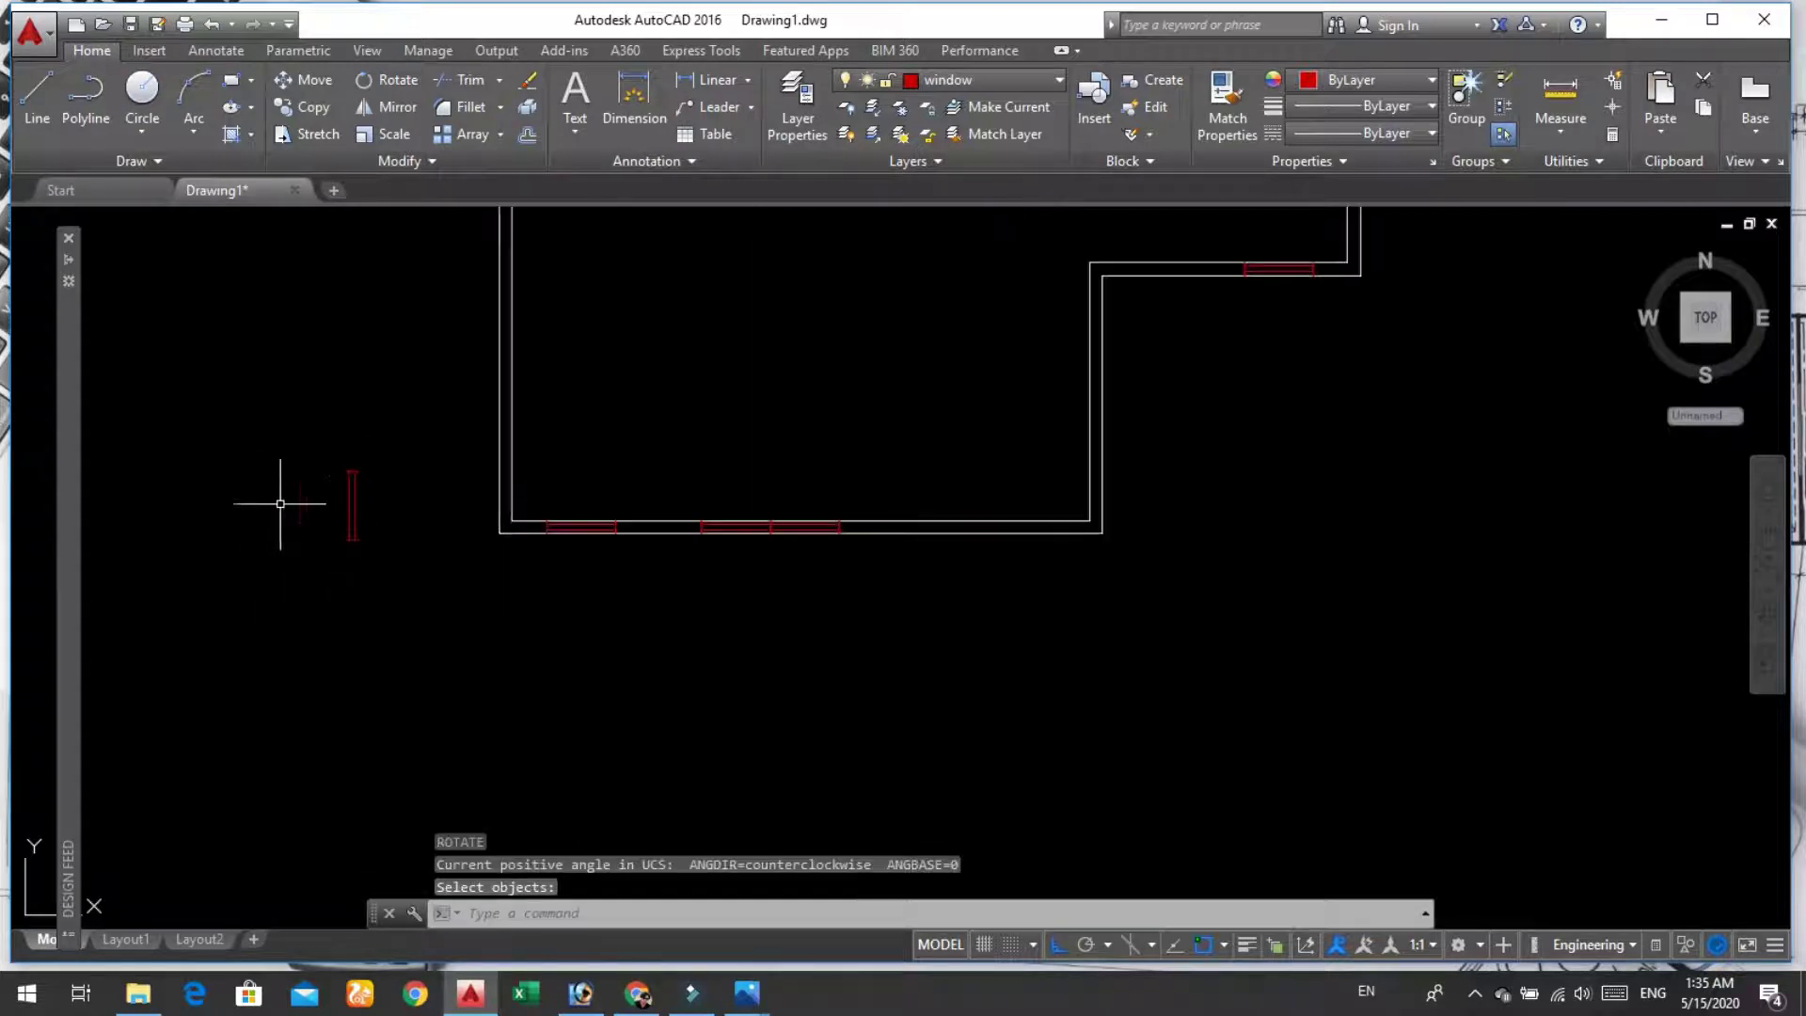
{"action": "scroll", "coordinate": [263, 497], "scroll_direction": "up", "scroll_amount": 8}
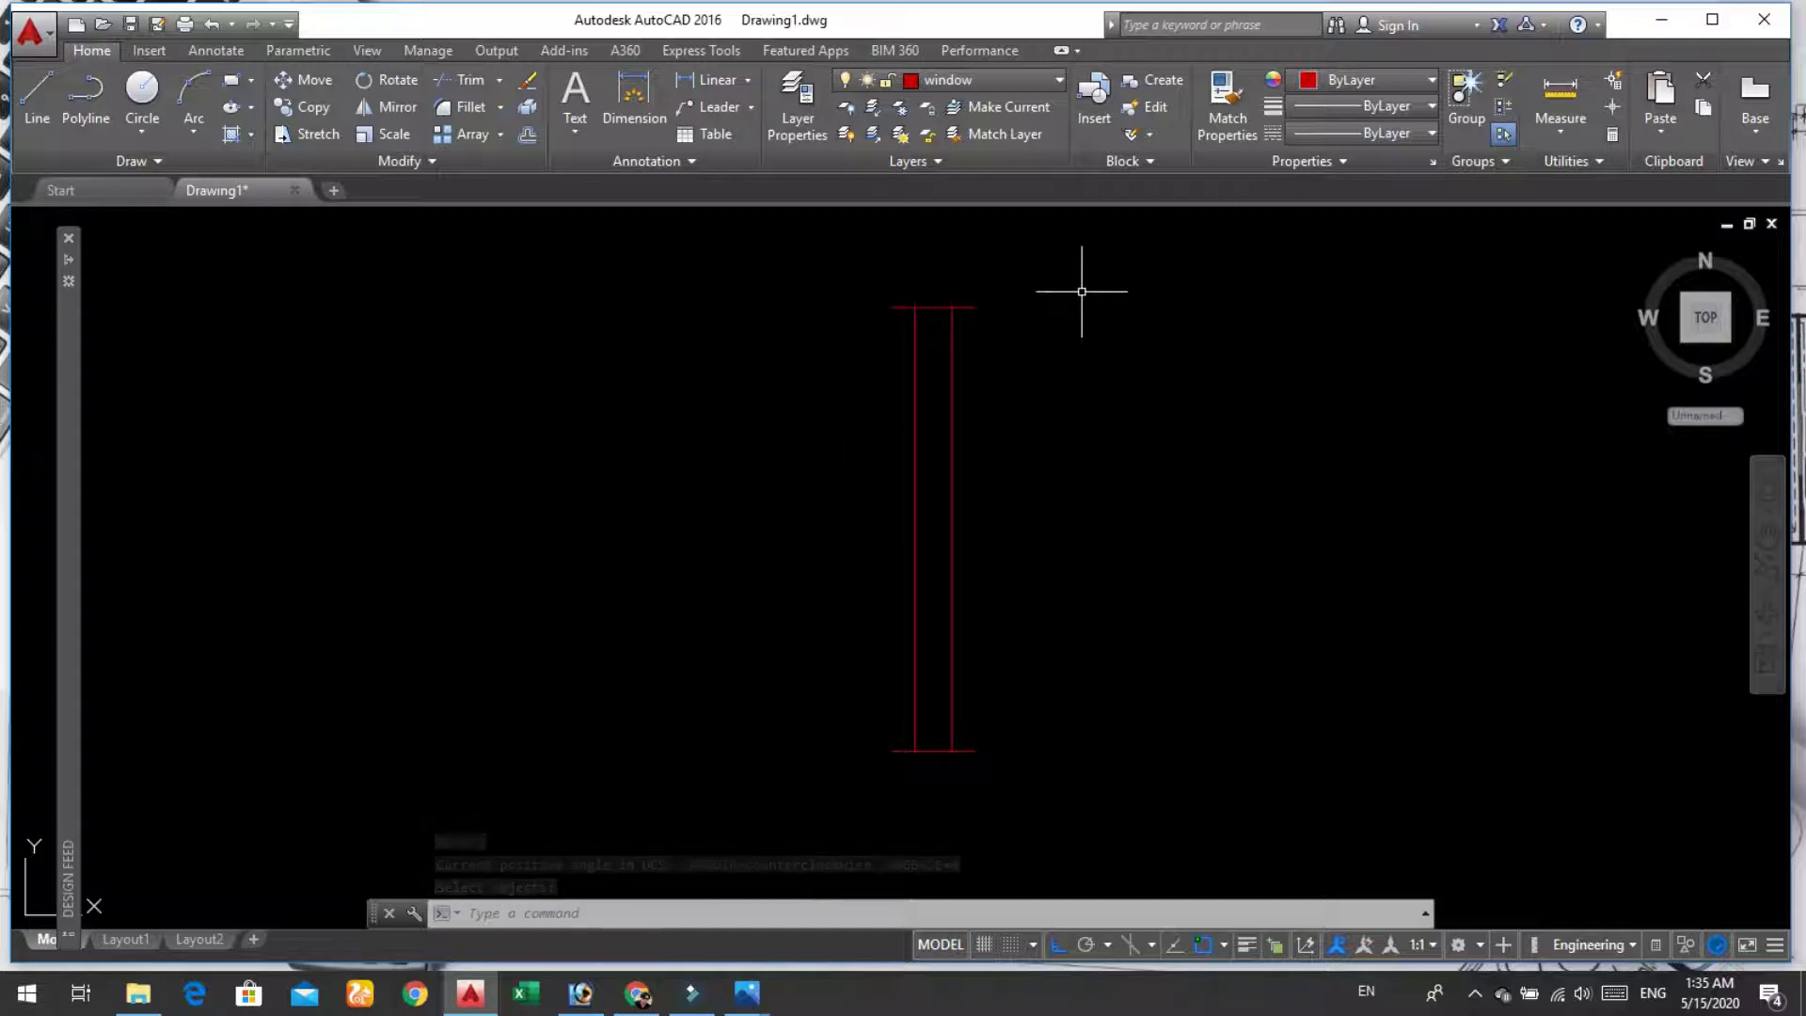
{"action": "left_click", "coordinate": [1088, 276]}
{"action": "left_click", "coordinate": [794, 799]}
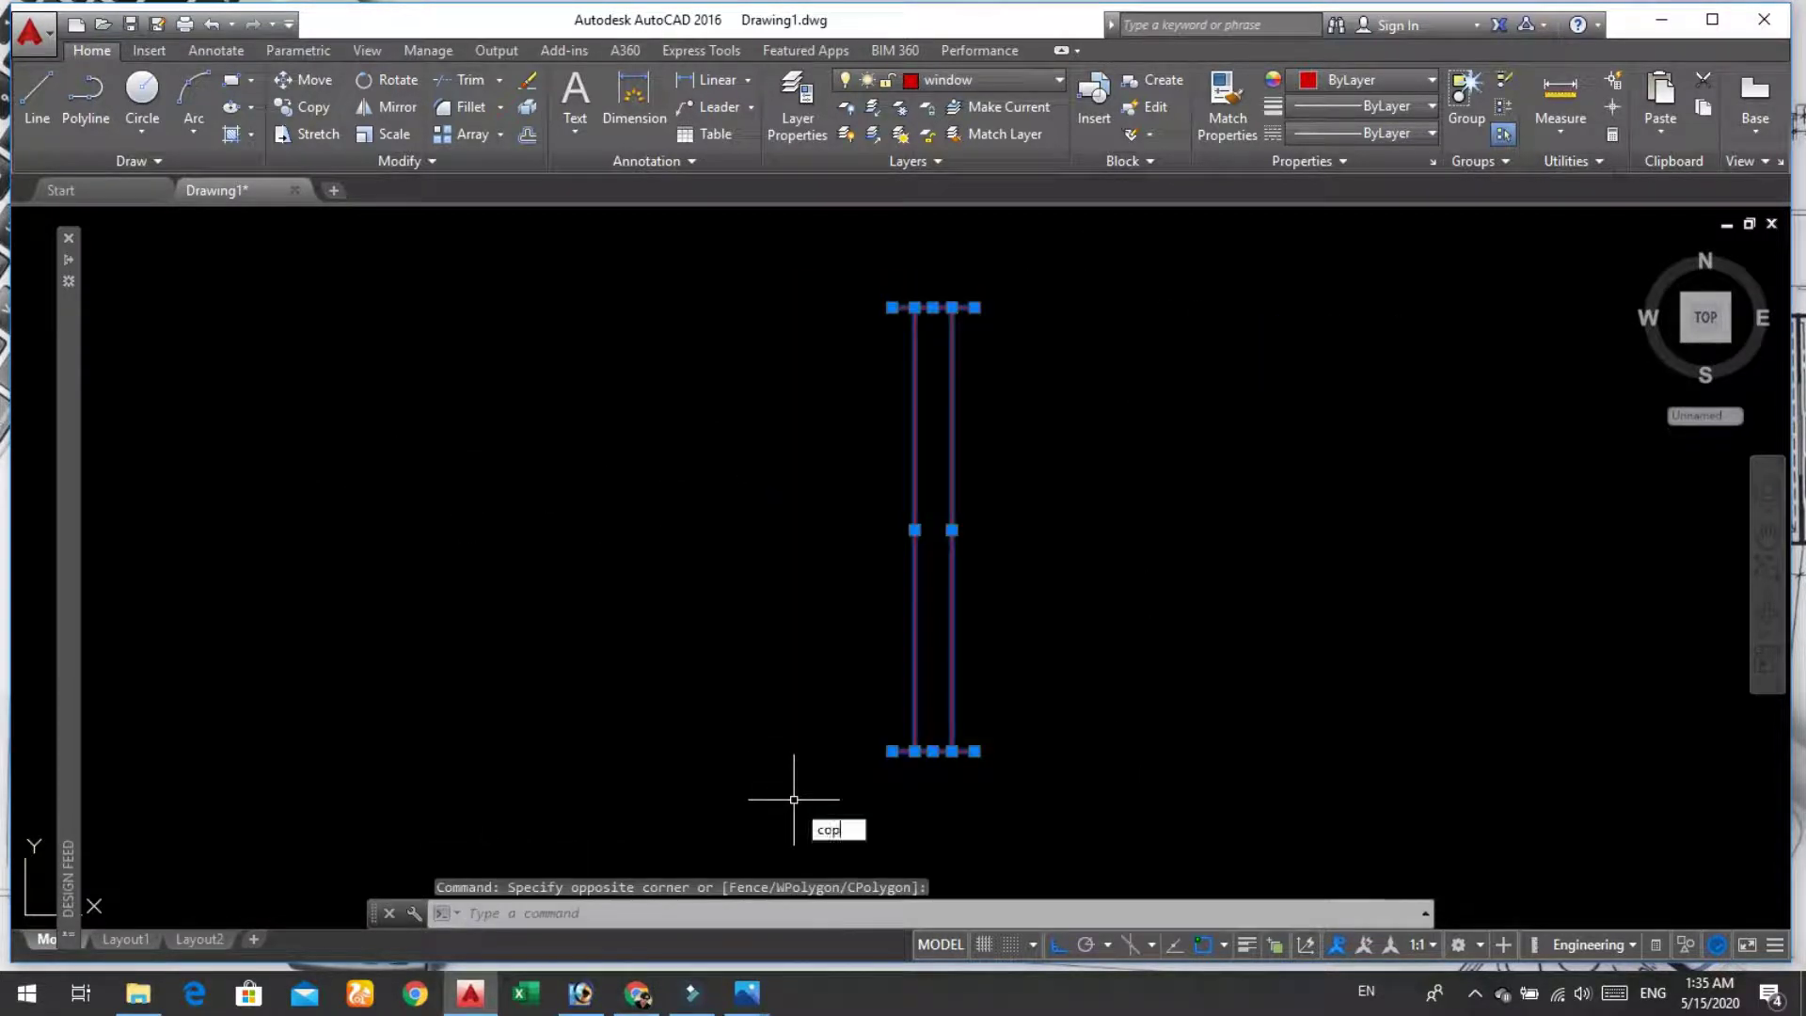
Step: Copy the window lines from a base point at the window's top, with Ortho off
{"action": "key", "text": "Return"}
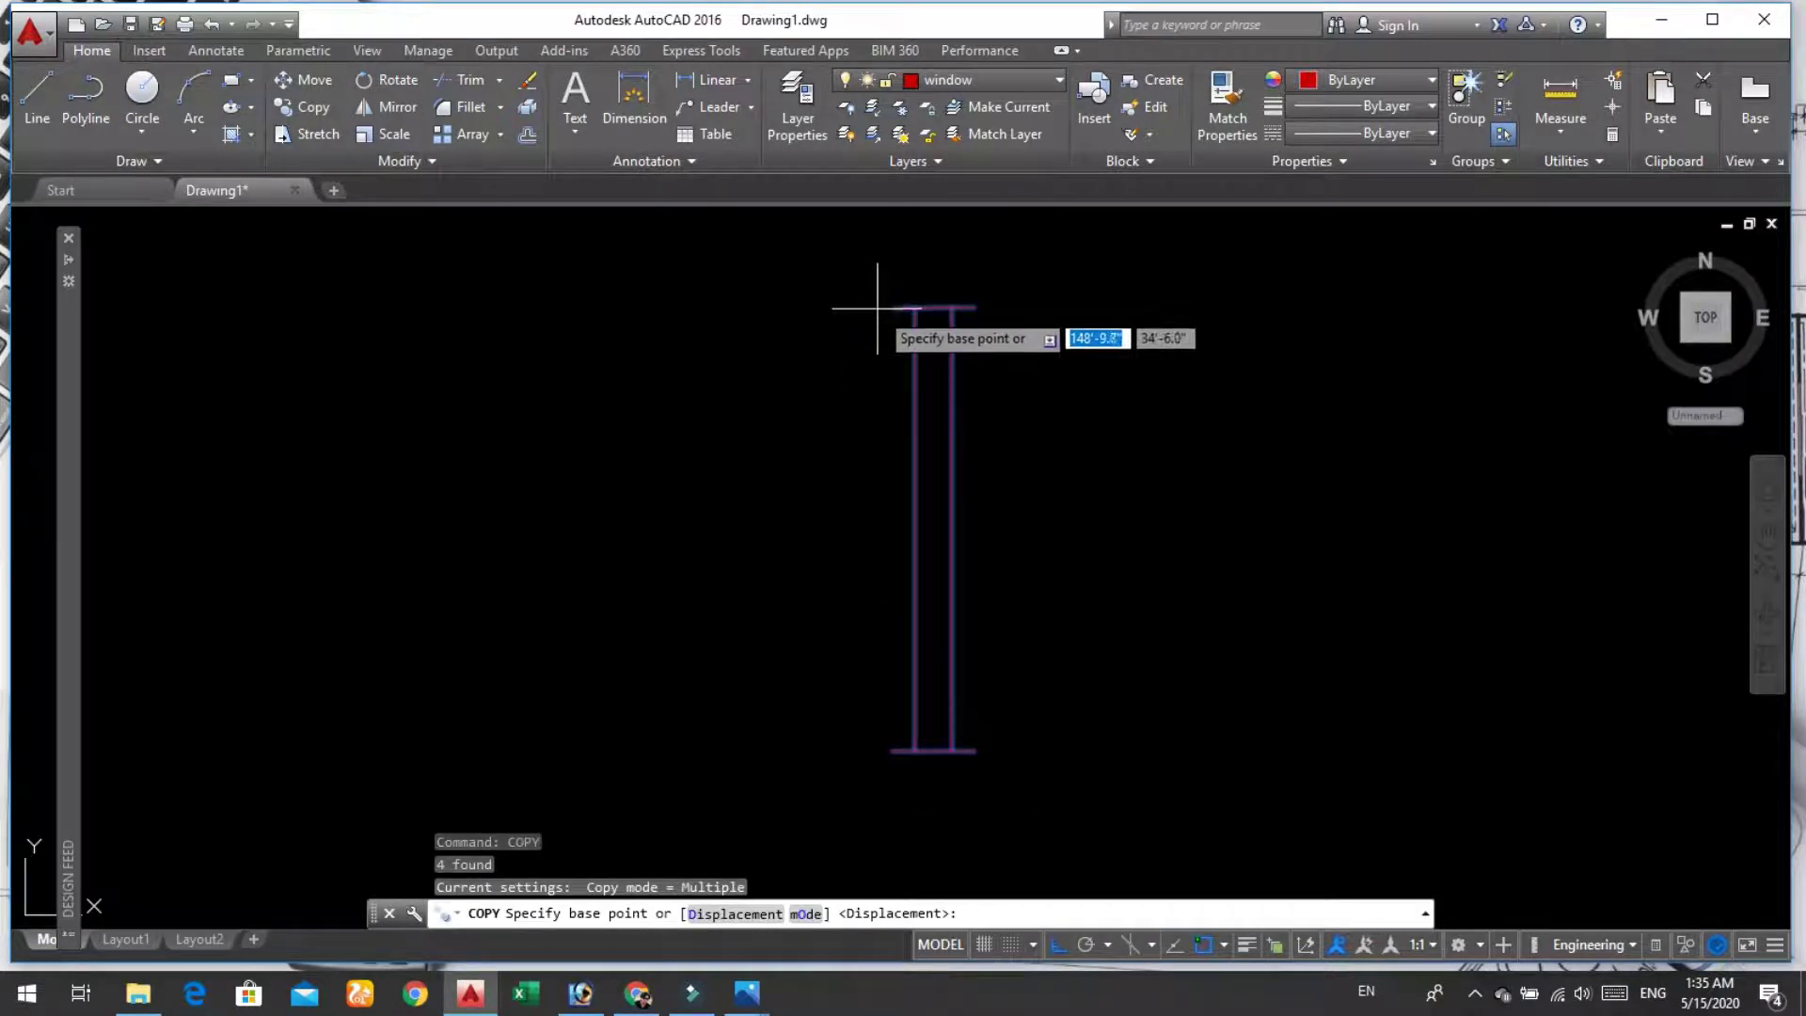
{"action": "left_click", "coordinate": [892, 307]}
{"action": "scroll", "coordinate": [1011, 397], "scroll_direction": "down", "scroll_amount": 5}
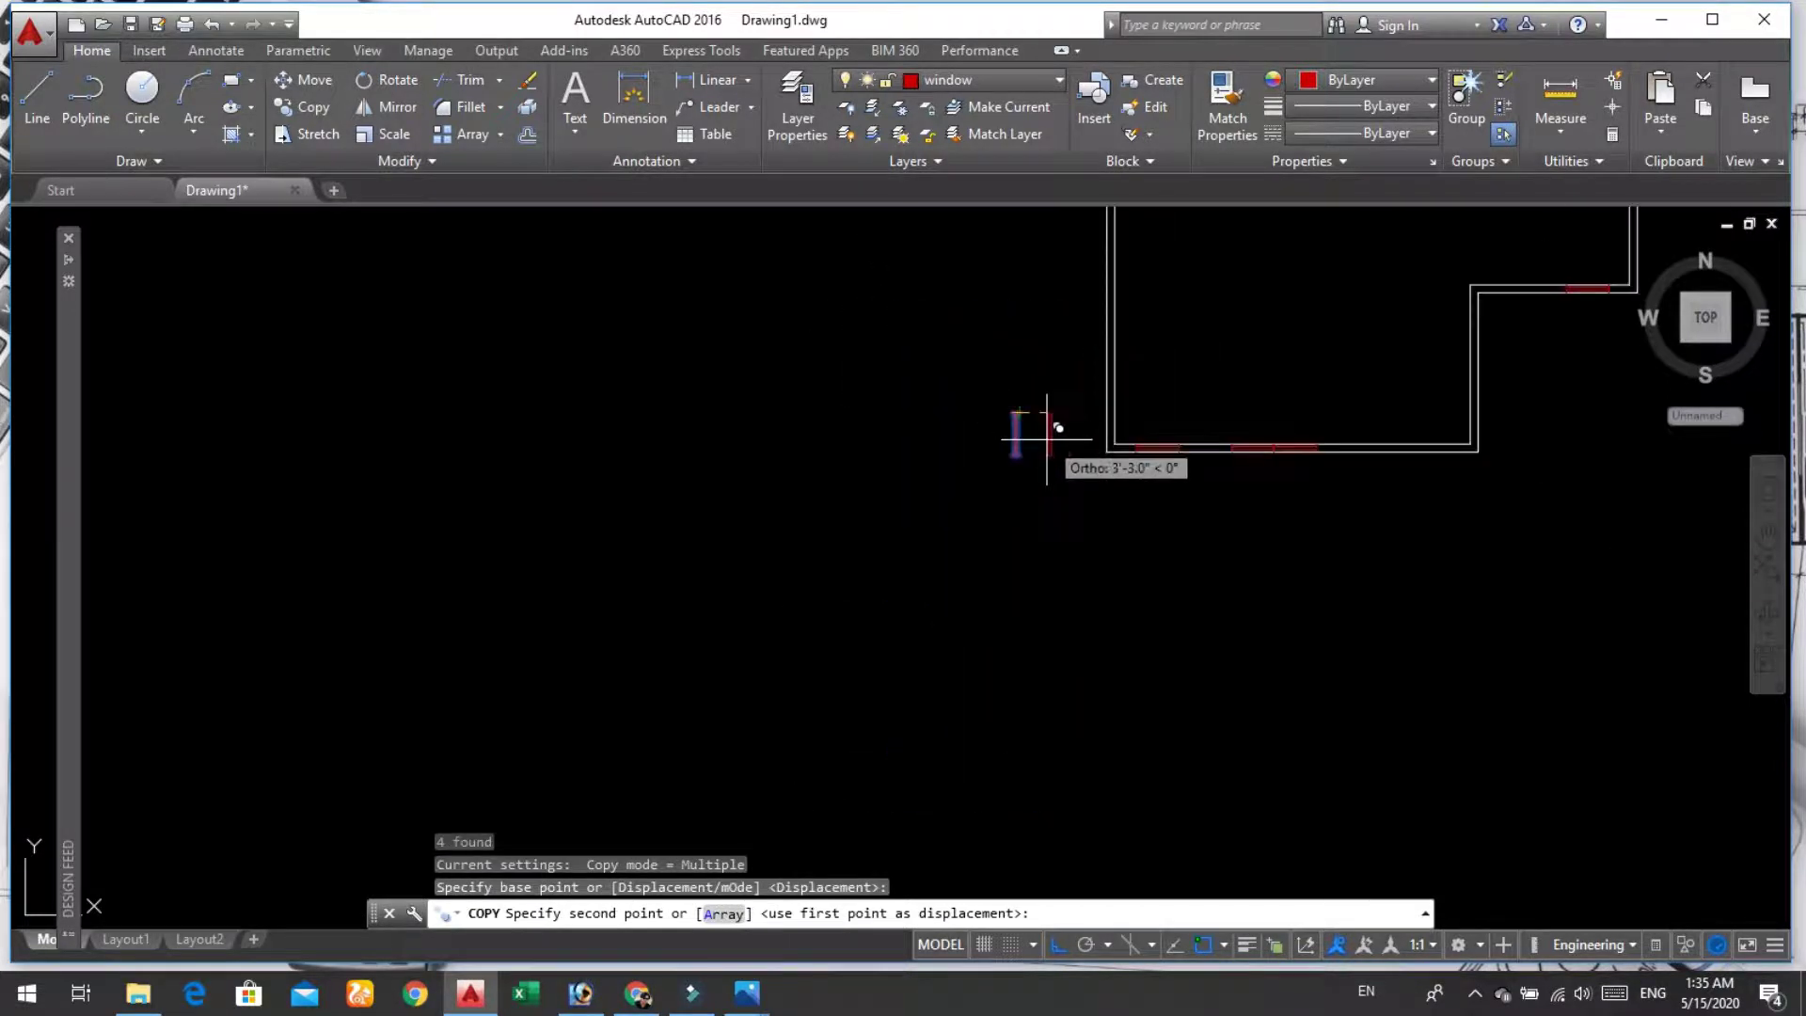
{"action": "key", "text": "F8"}
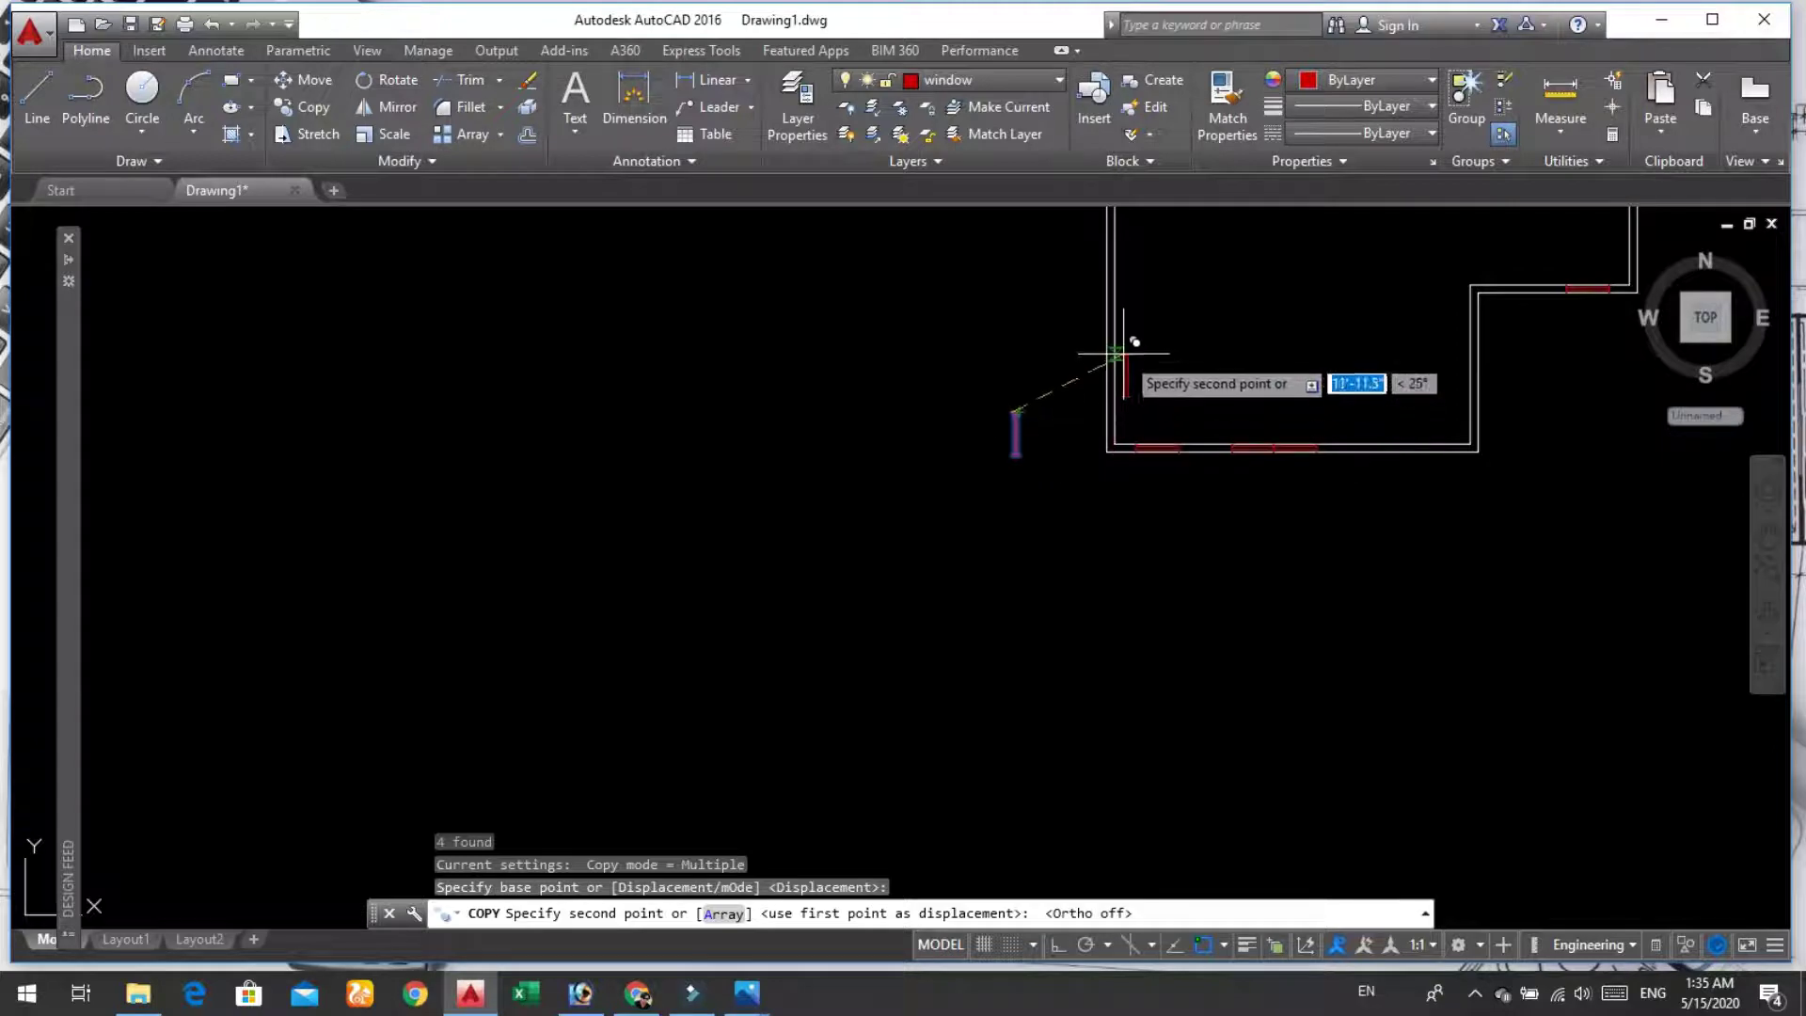
{"action": "scroll", "coordinate": [1129, 355], "scroll_direction": "down", "scroll_amount": 4}
{"action": "scroll", "coordinate": [1123, 372], "scroll_direction": "up", "scroll_amount": 2}
{"action": "scroll", "coordinate": [1100, 310], "scroll_direction": "up", "scroll_amount": 4}
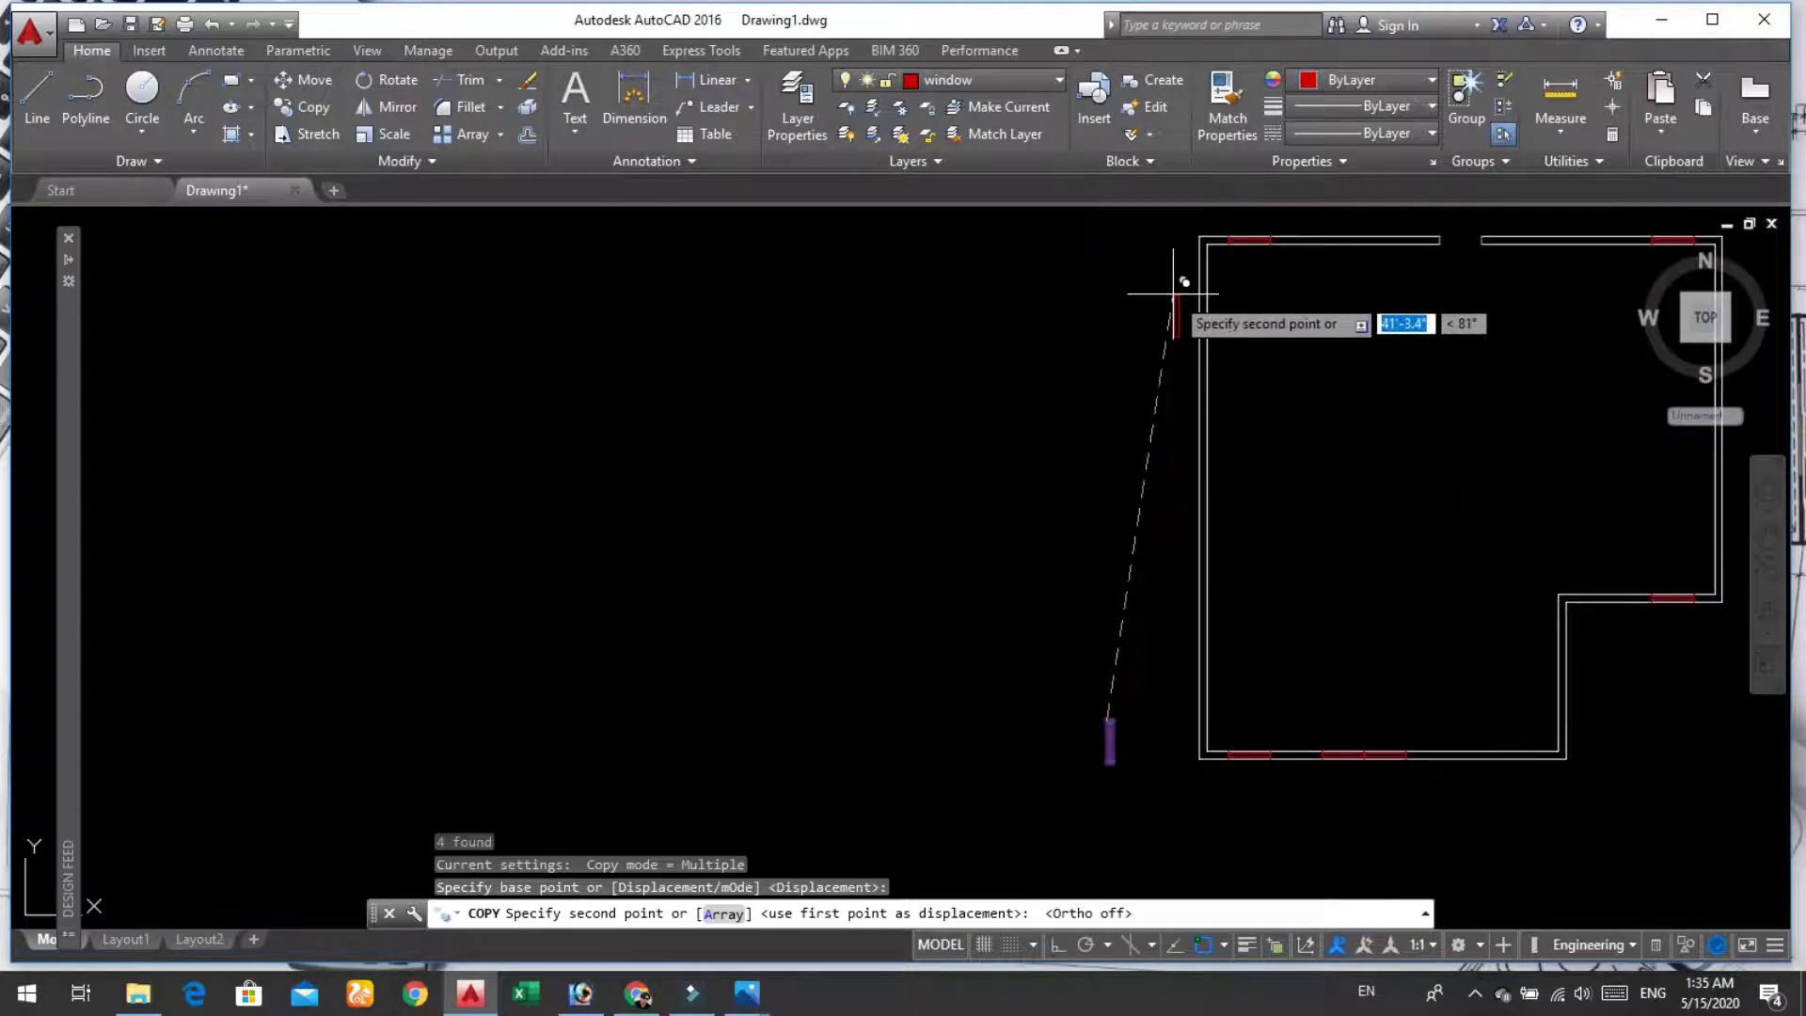
{"action": "scroll", "coordinate": [1217, 311], "scroll_direction": "up", "scroll_amount": 4}
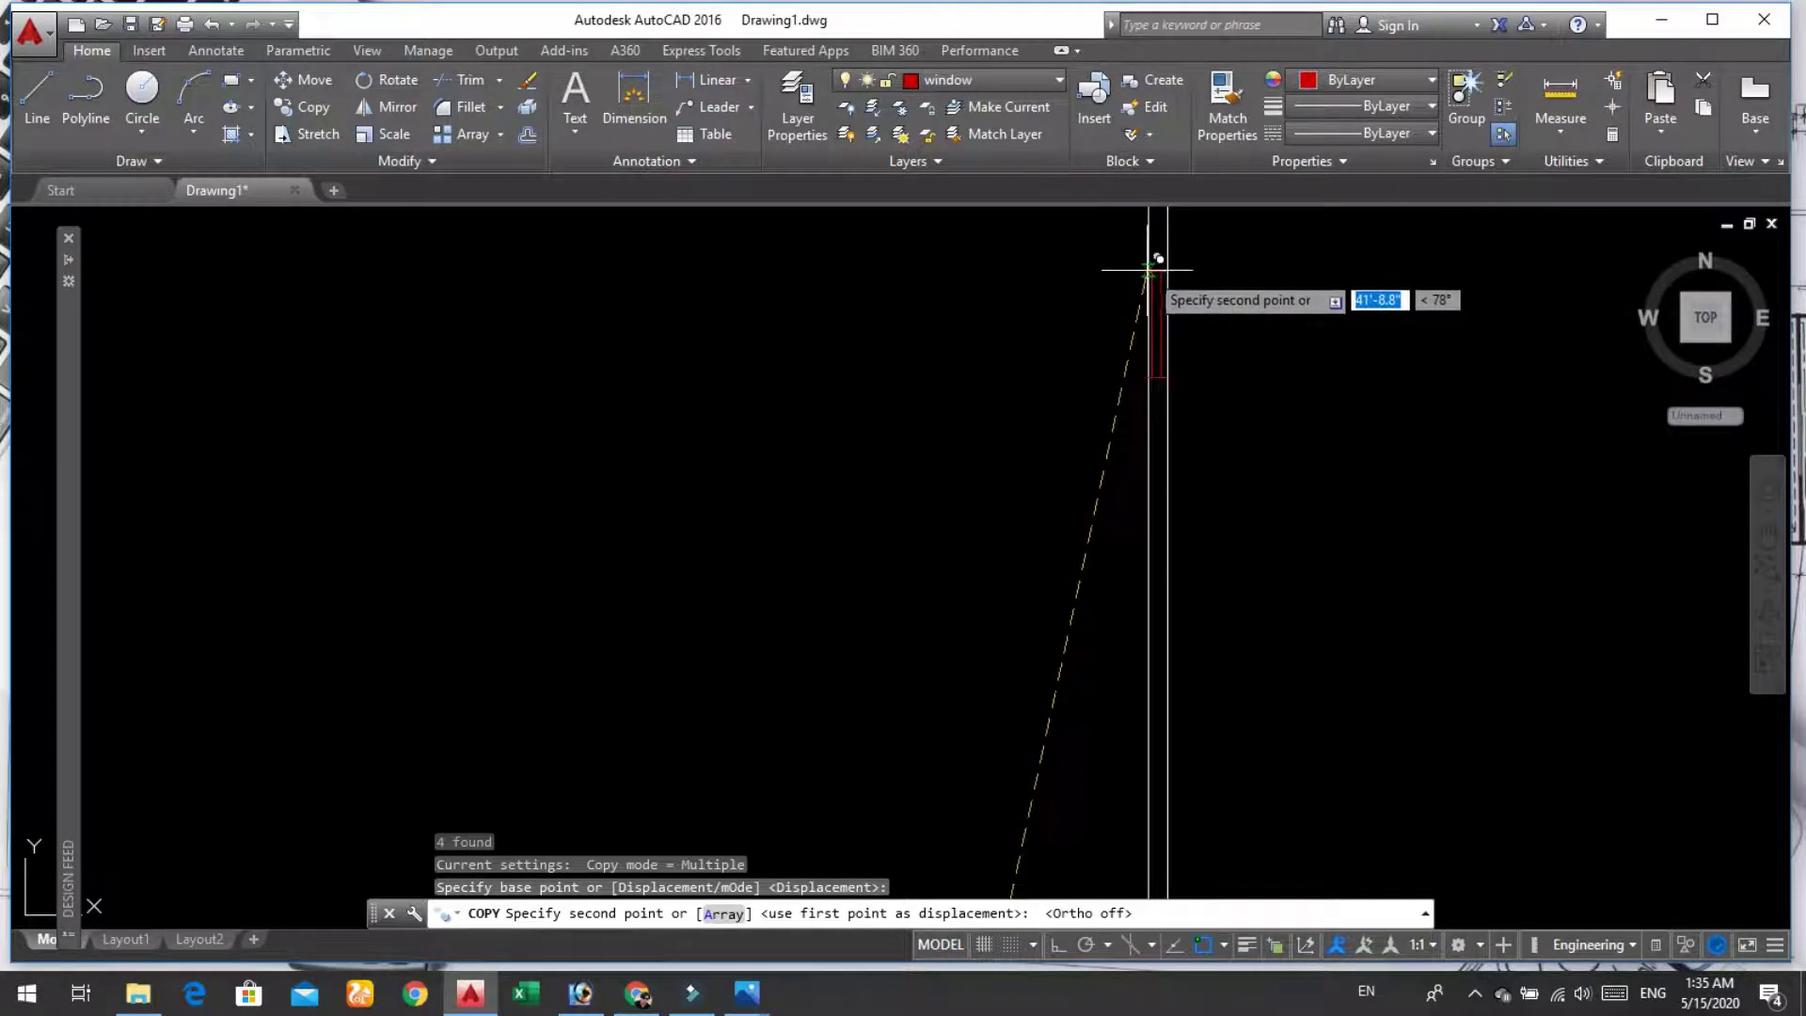
{"action": "scroll", "coordinate": [1130, 271], "scroll_direction": "up", "scroll_amount": 5}
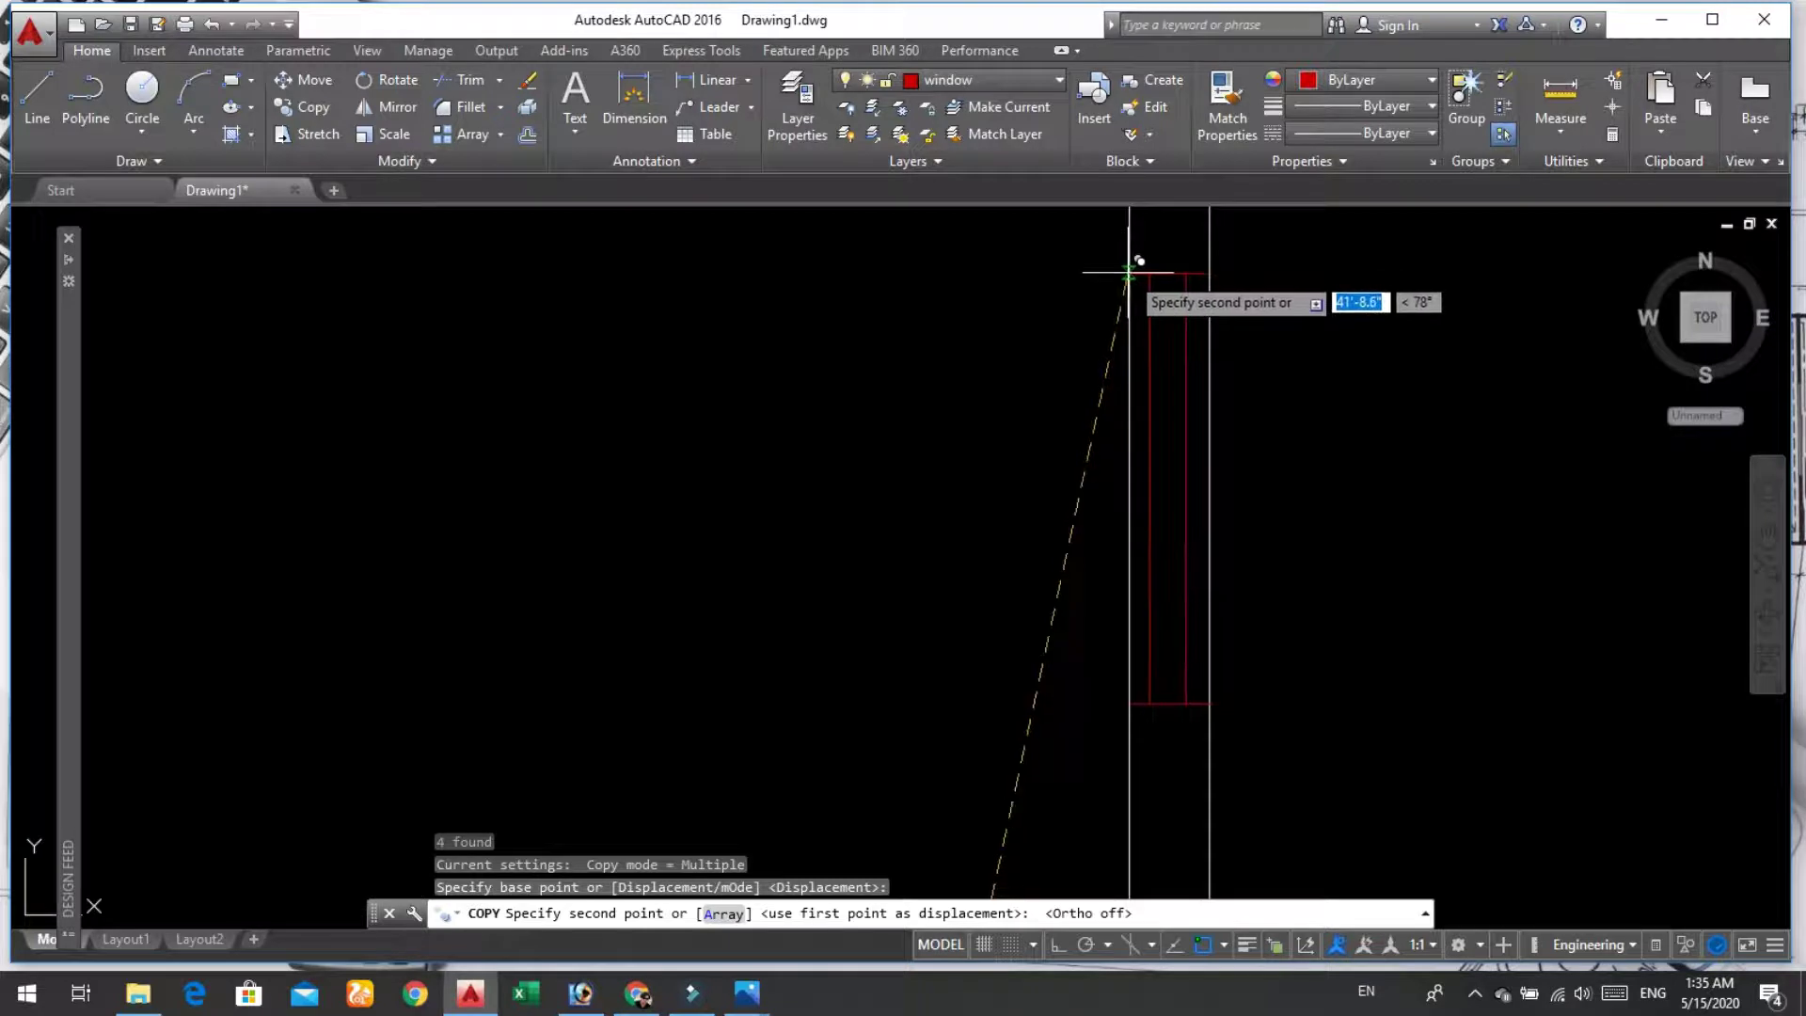
{"action": "scroll", "coordinate": [1124, 271], "scroll_direction": "up", "scroll_amount": 5}
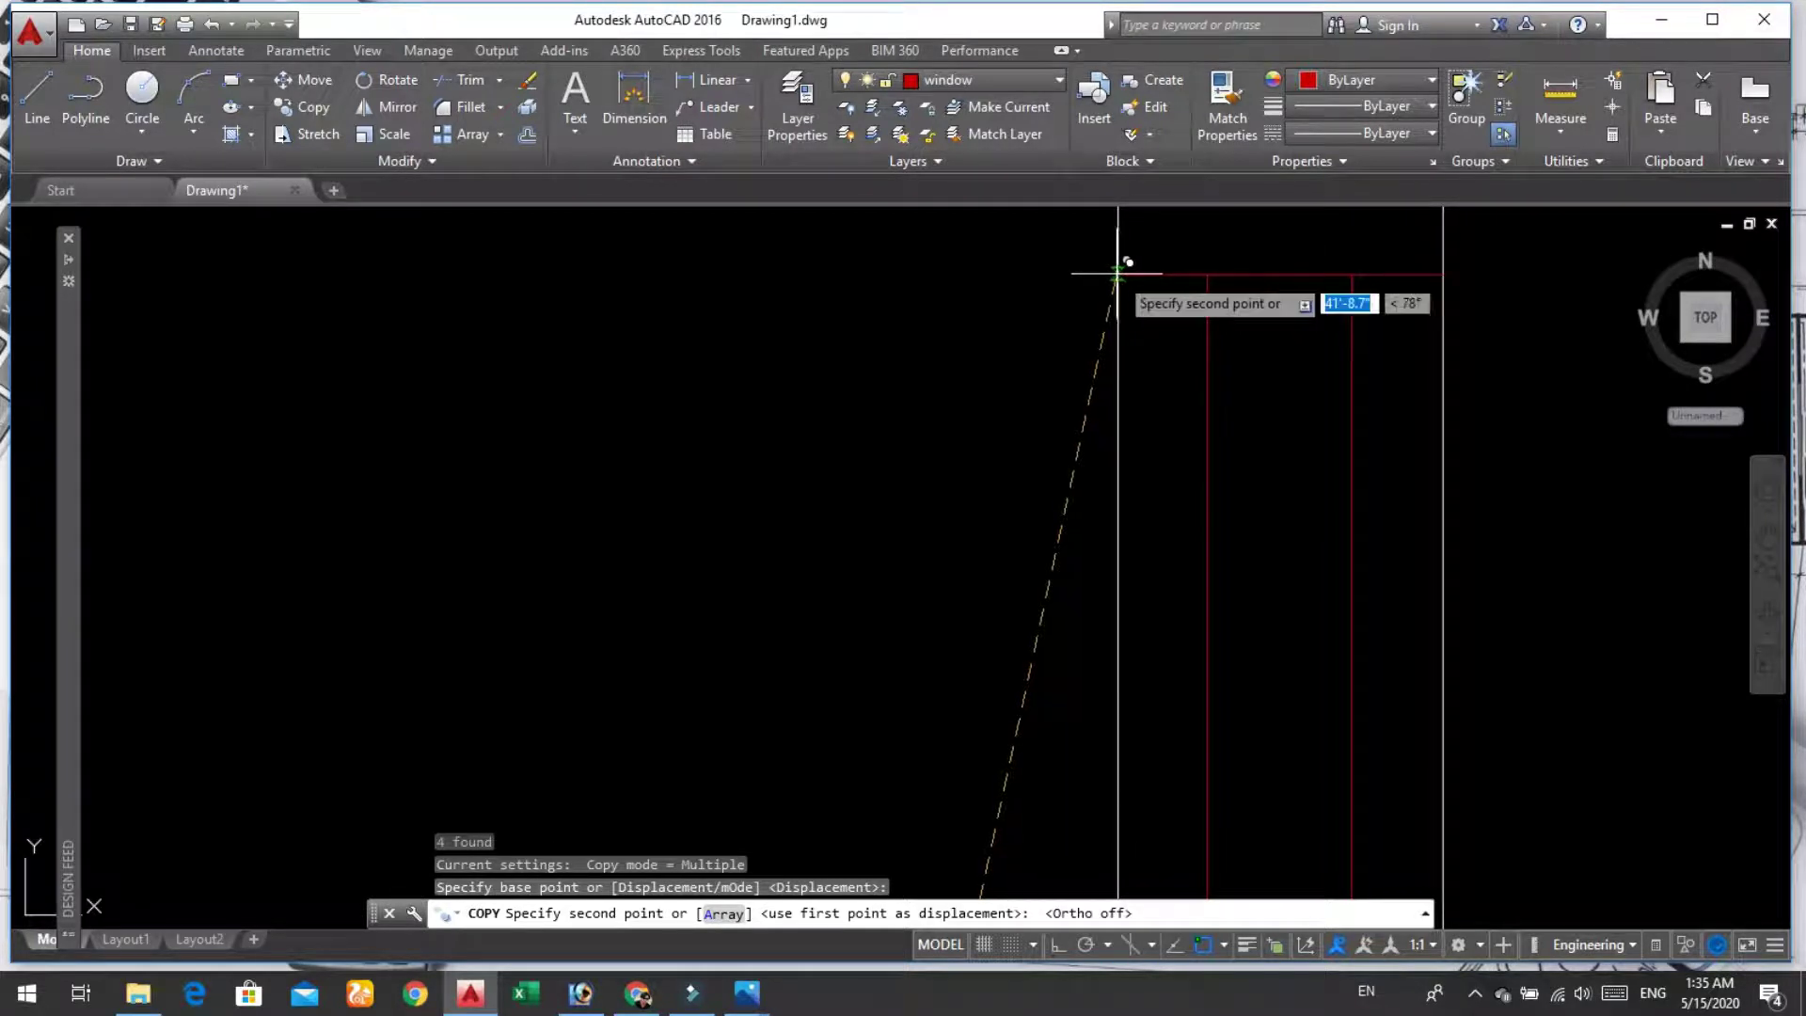
Step: Place the window copies into the side walls and finish copying
{"action": "left_click", "coordinate": [1117, 273]}
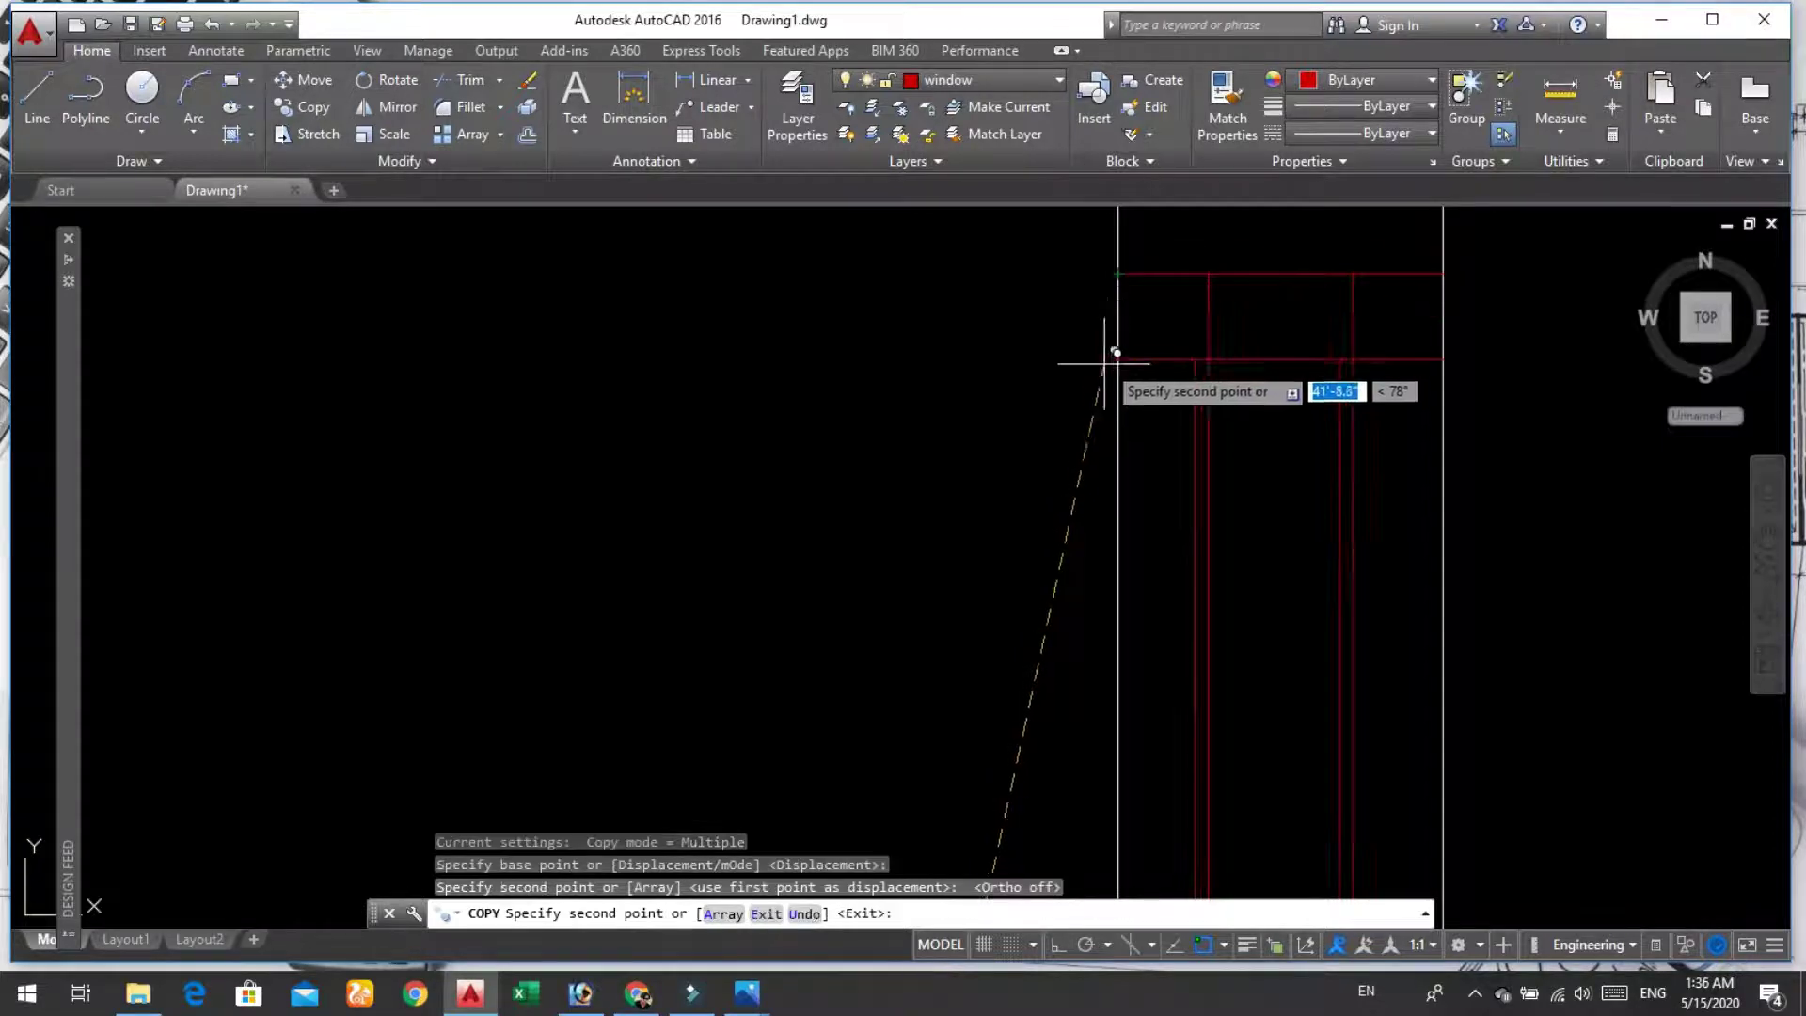
{"action": "scroll", "coordinate": [1110, 363], "scroll_direction": "down", "scroll_amount": 3}
{"action": "scroll", "coordinate": [1098, 387], "scroll_direction": "down", "scroll_amount": 2}
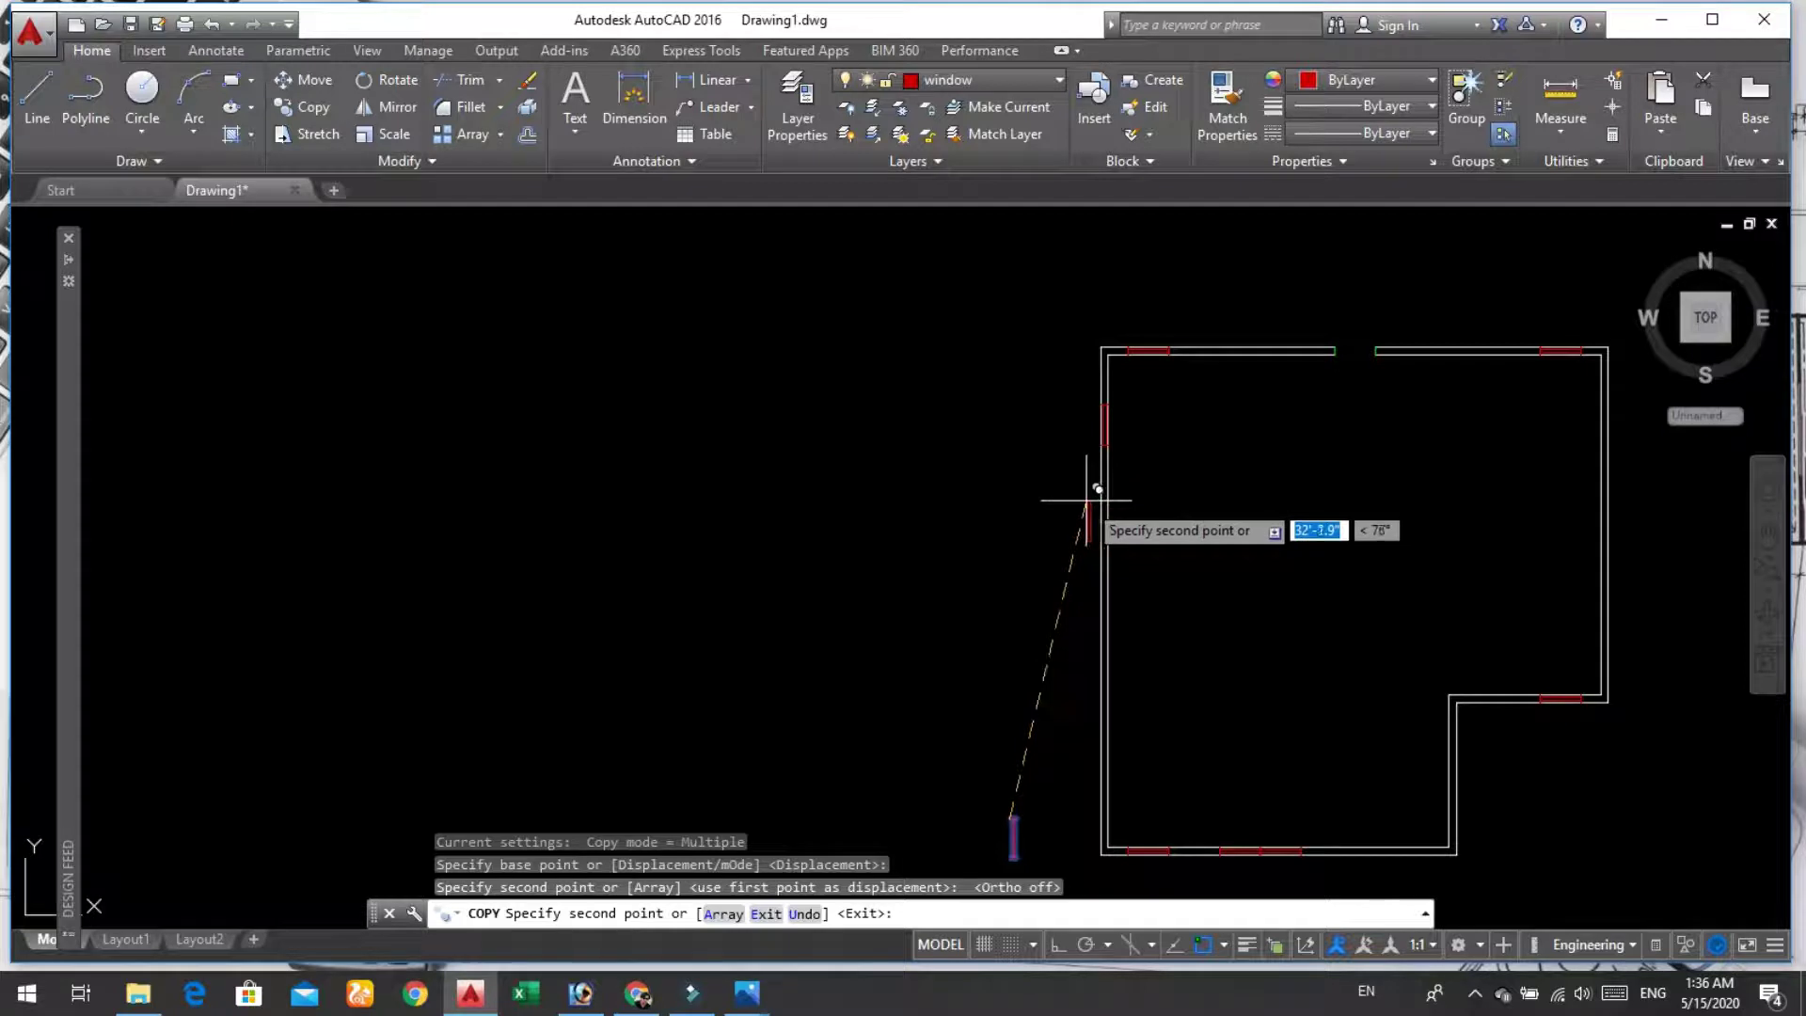
{"action": "scroll", "coordinate": [1081, 738], "scroll_direction": "up", "scroll_amount": 5}
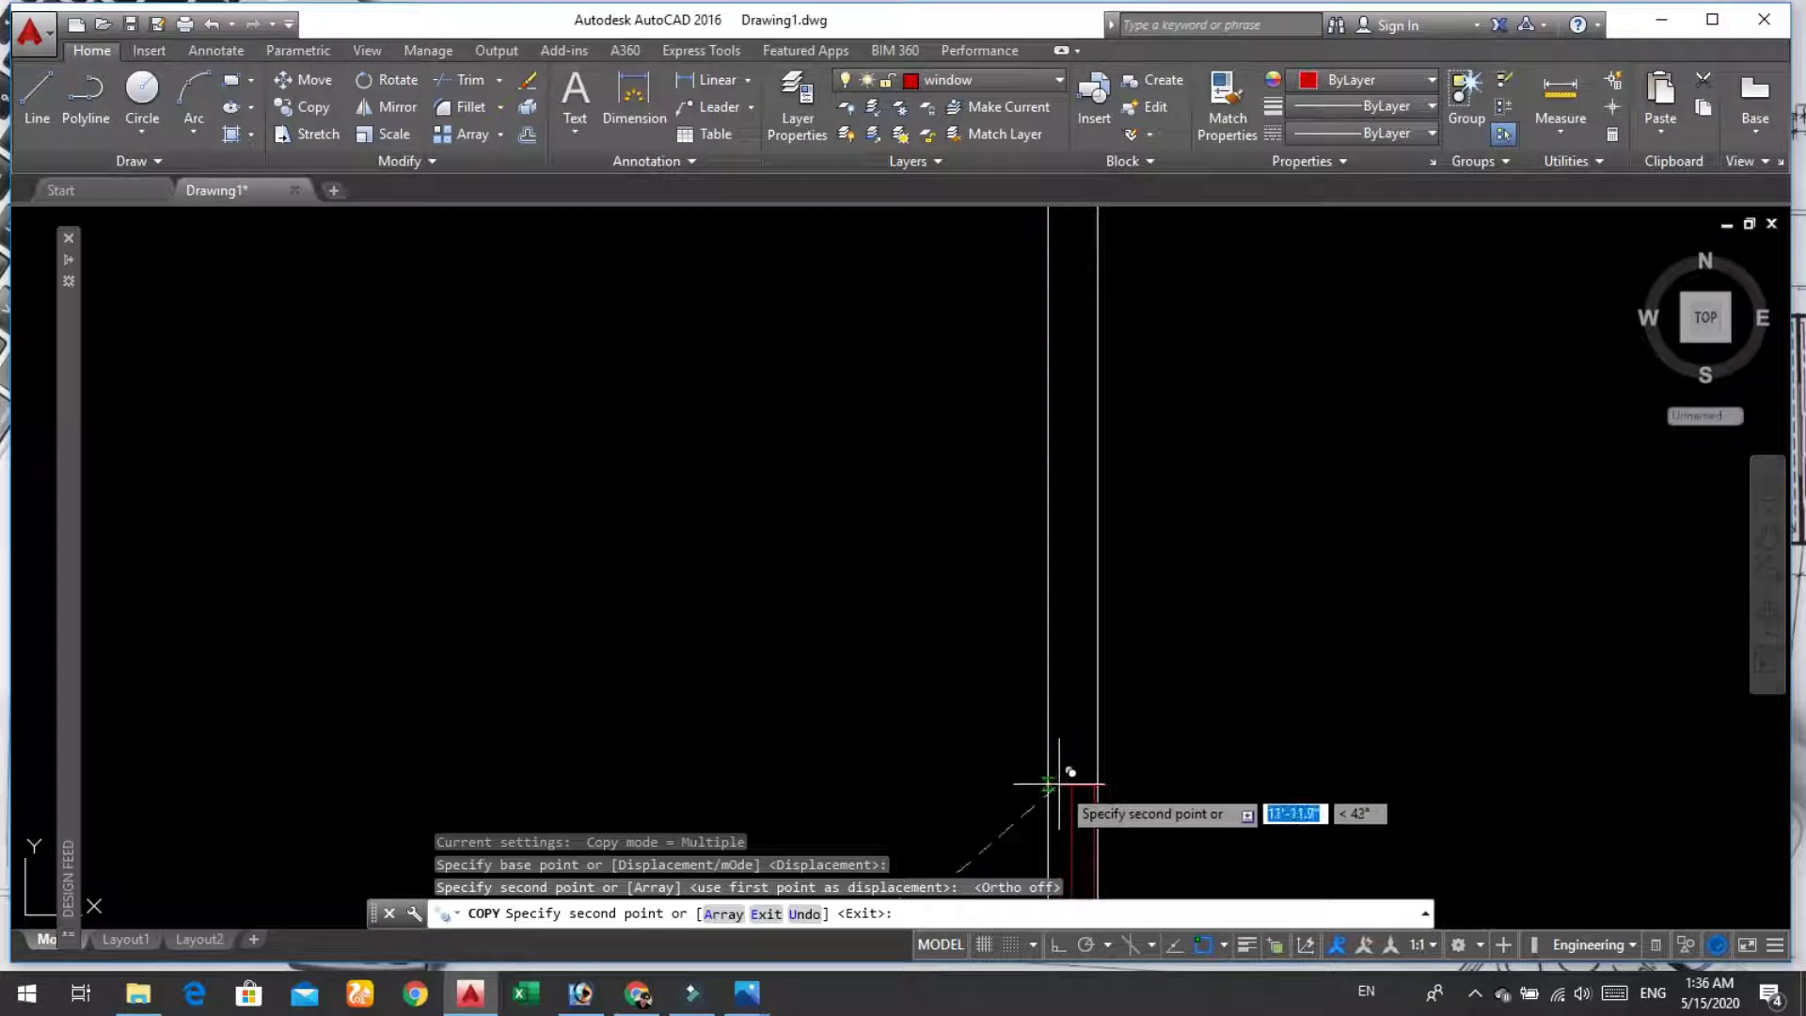
{"action": "scroll", "coordinate": [1068, 800], "scroll_direction": "up", "scroll_amount": 5}
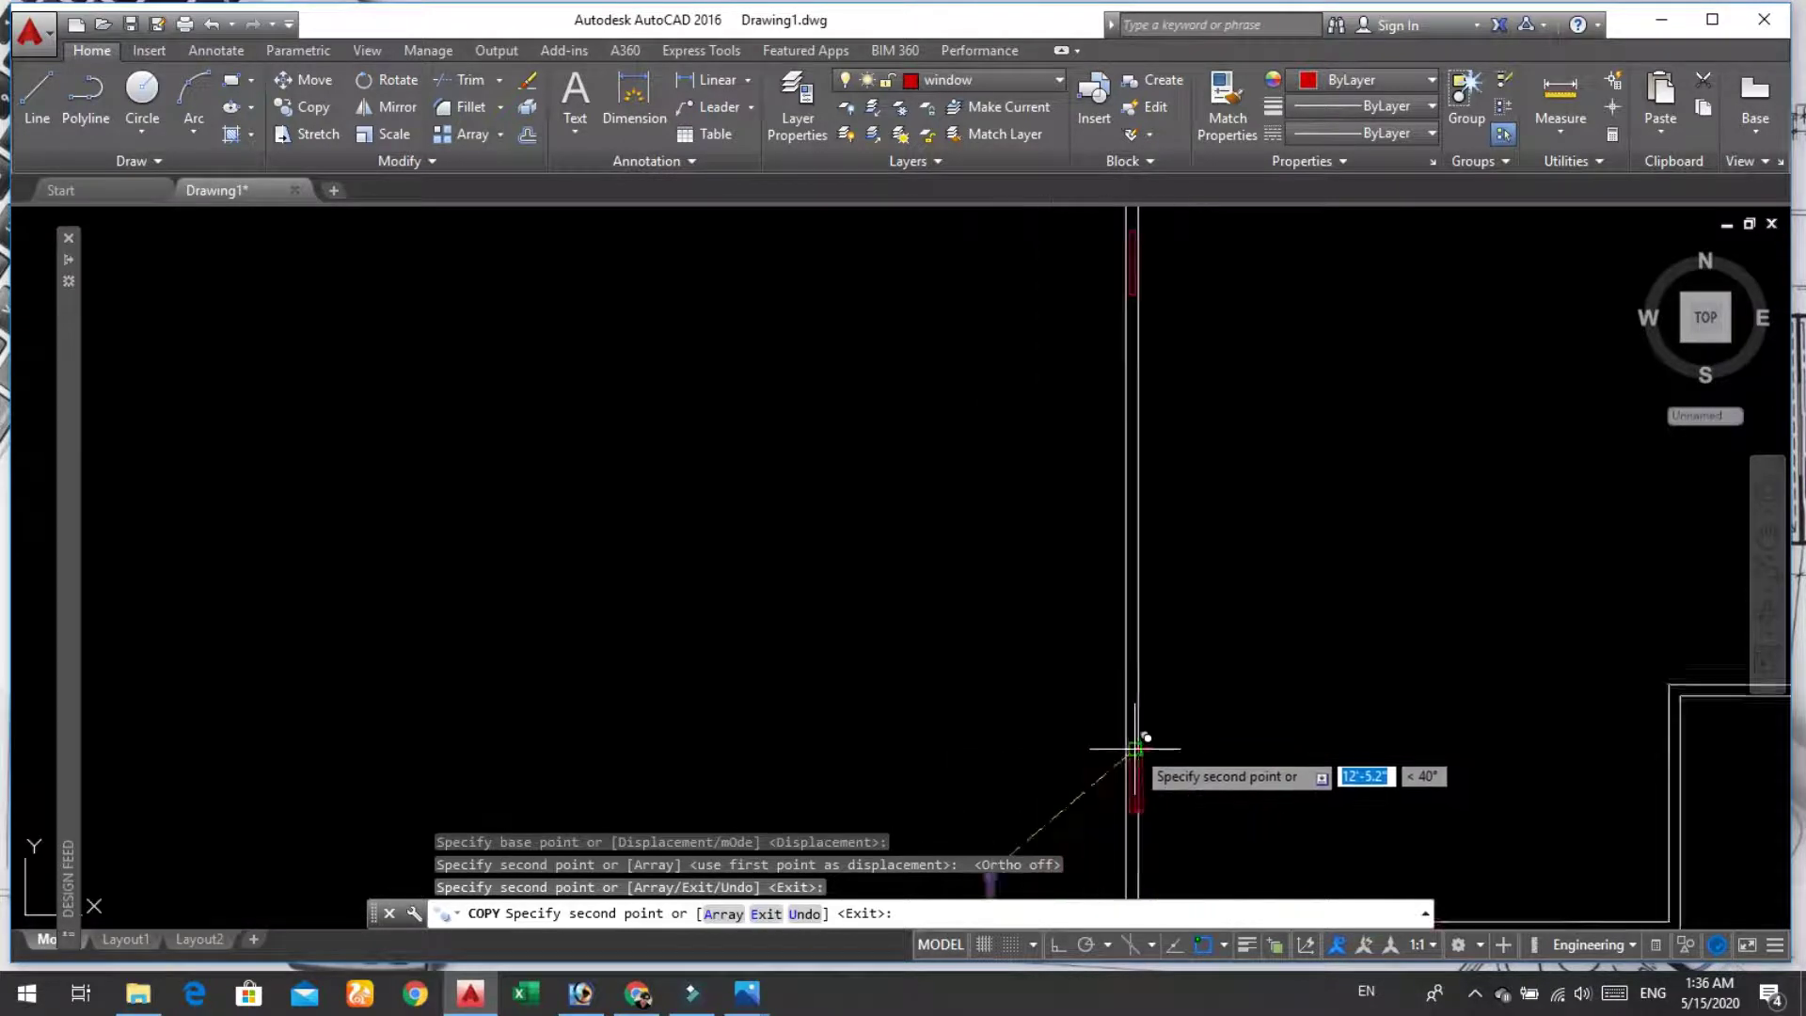
{"action": "scroll", "coordinate": [1158, 743], "scroll_direction": "down", "scroll_amount": 3}
{"action": "scroll", "coordinate": [1277, 715], "scroll_direction": "up", "scroll_amount": 2}
{"action": "scroll", "coordinate": [1290, 685], "scroll_direction": "up", "scroll_amount": 3}
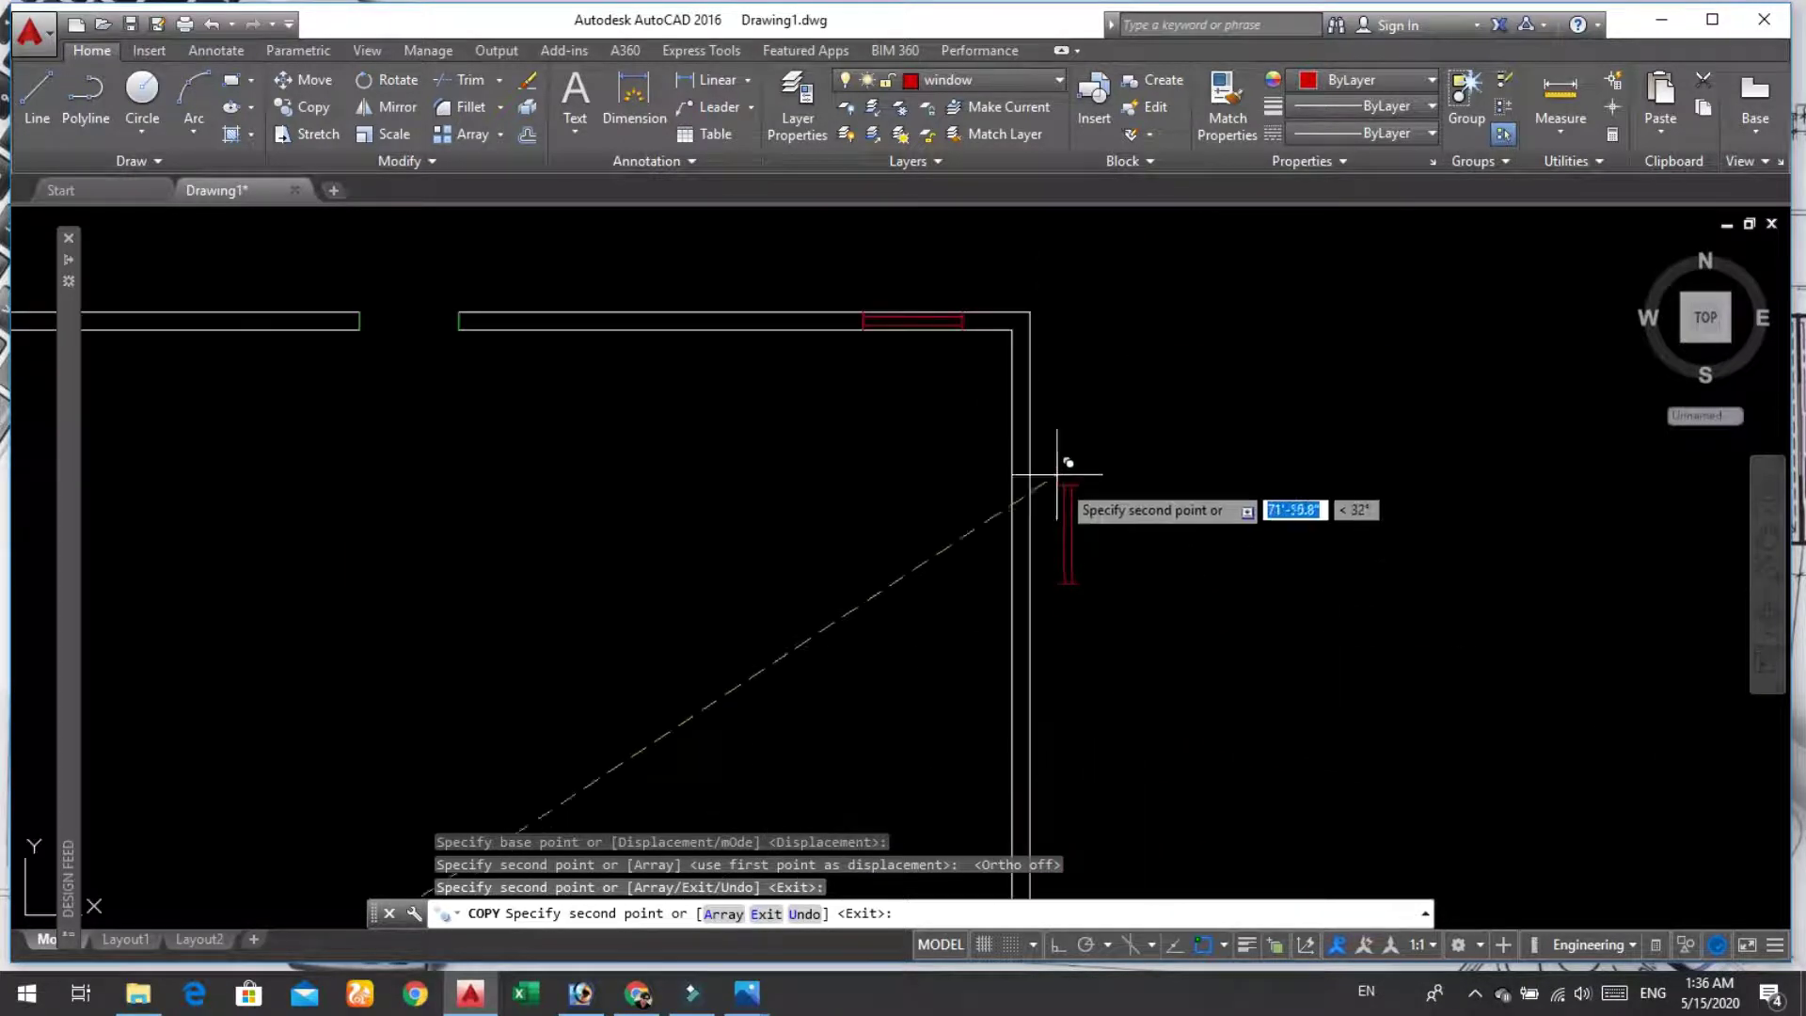
{"action": "scroll", "coordinate": [1020, 443], "scroll_direction": "up", "scroll_amount": 2}
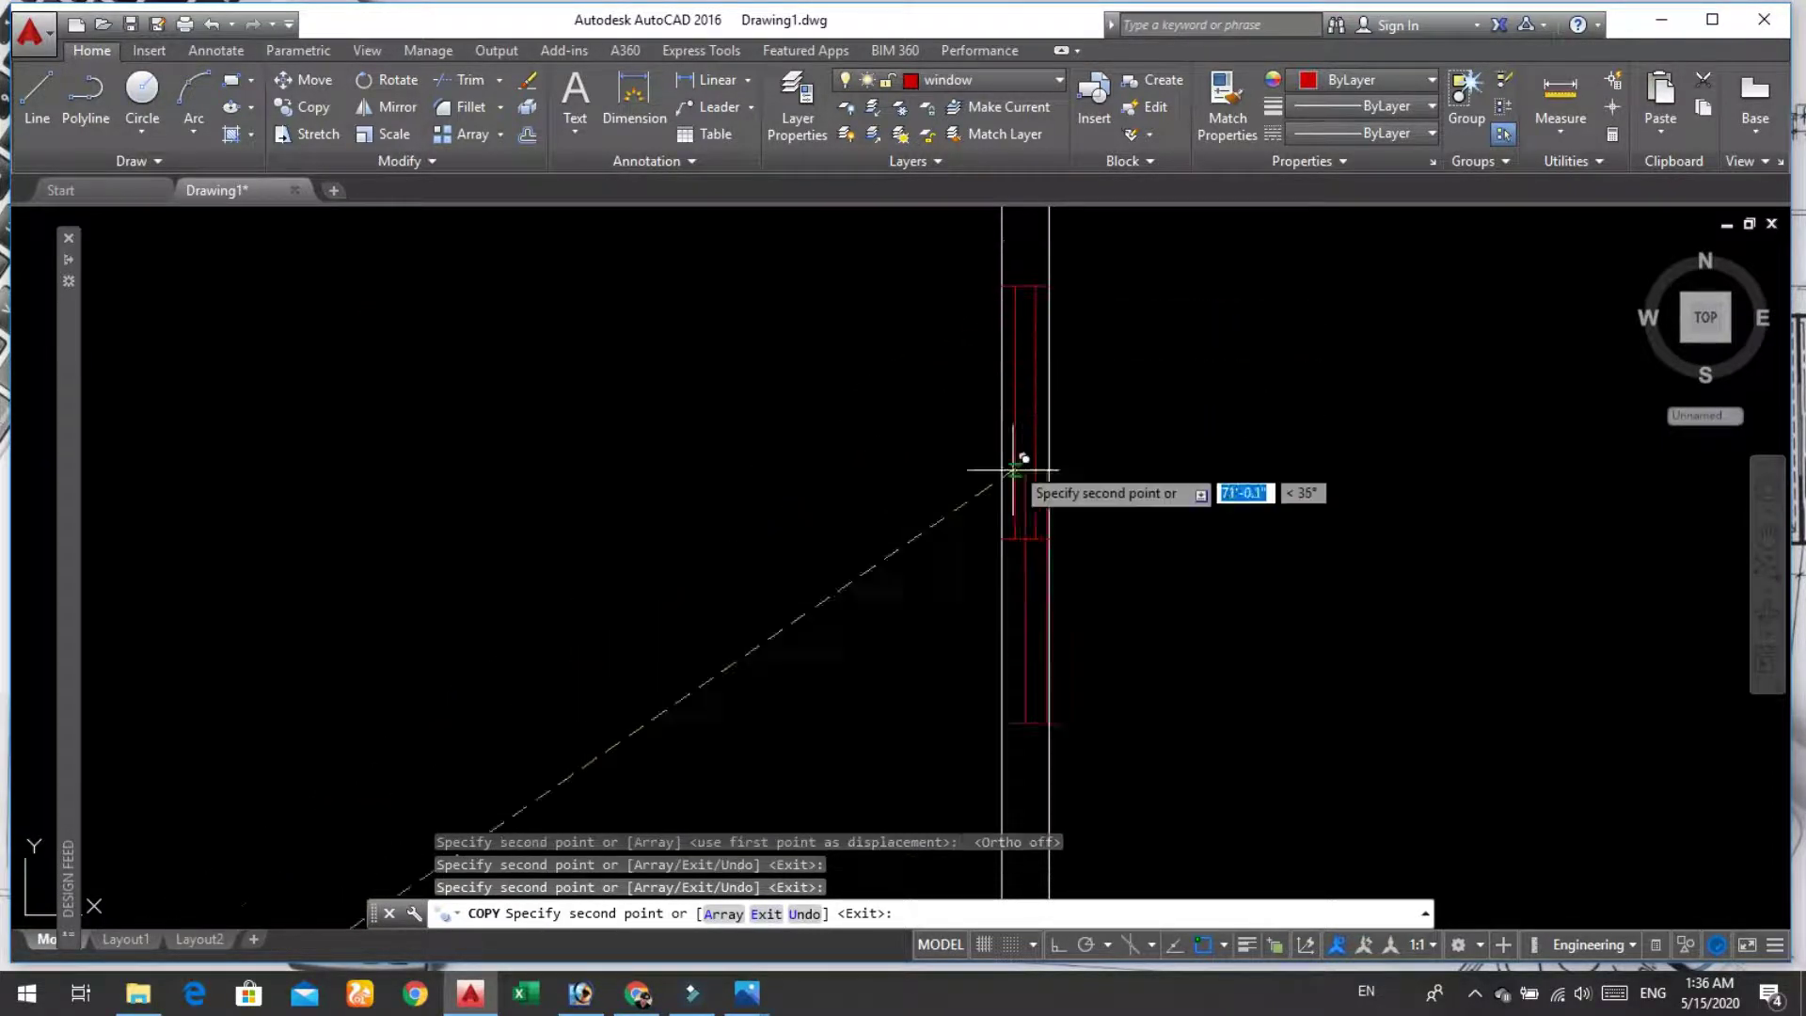
{"action": "scroll", "coordinate": [1009, 476], "scroll_direction": "down", "scroll_amount": 2}
{"action": "scroll", "coordinate": [1016, 583], "scroll_direction": "up", "scroll_amount": 3}
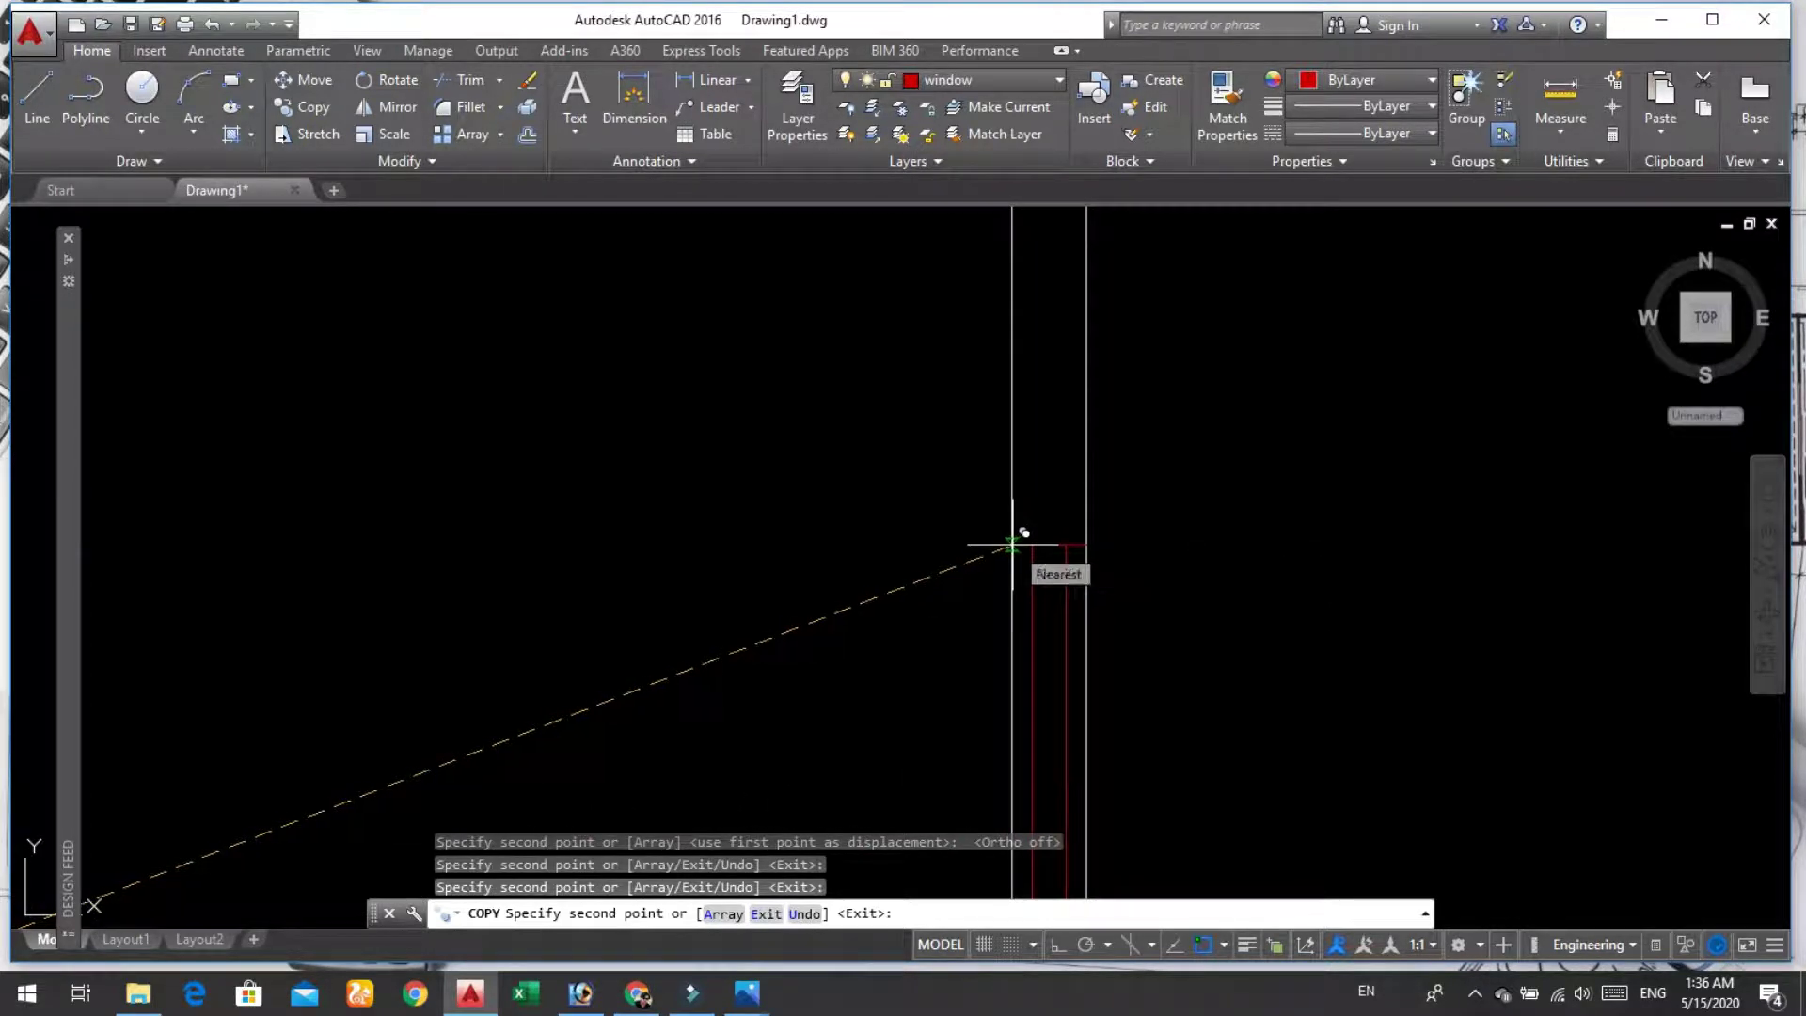
{"action": "key", "text": "Return"}
{"action": "scroll", "coordinate": [927, 561], "scroll_direction": "down", "scroll_amount": 5}
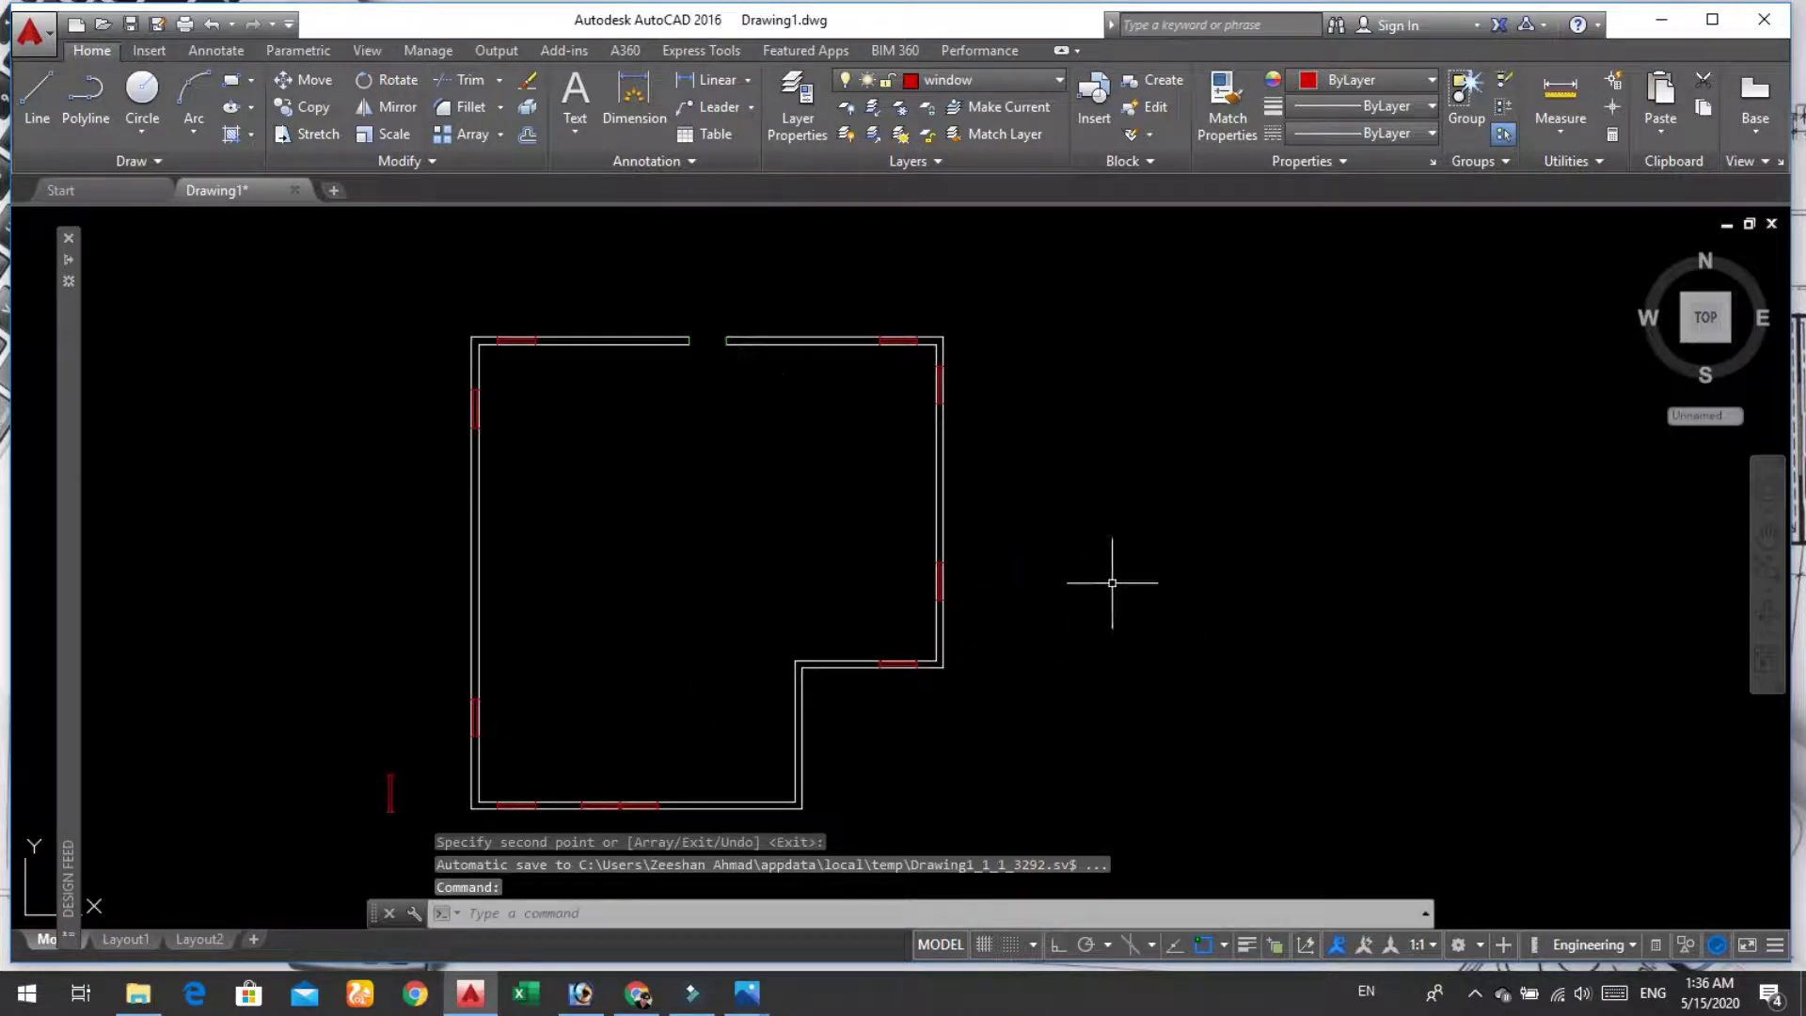
{"action": "scroll", "coordinate": [748, 672], "scroll_direction": "down", "scroll_amount": 4}
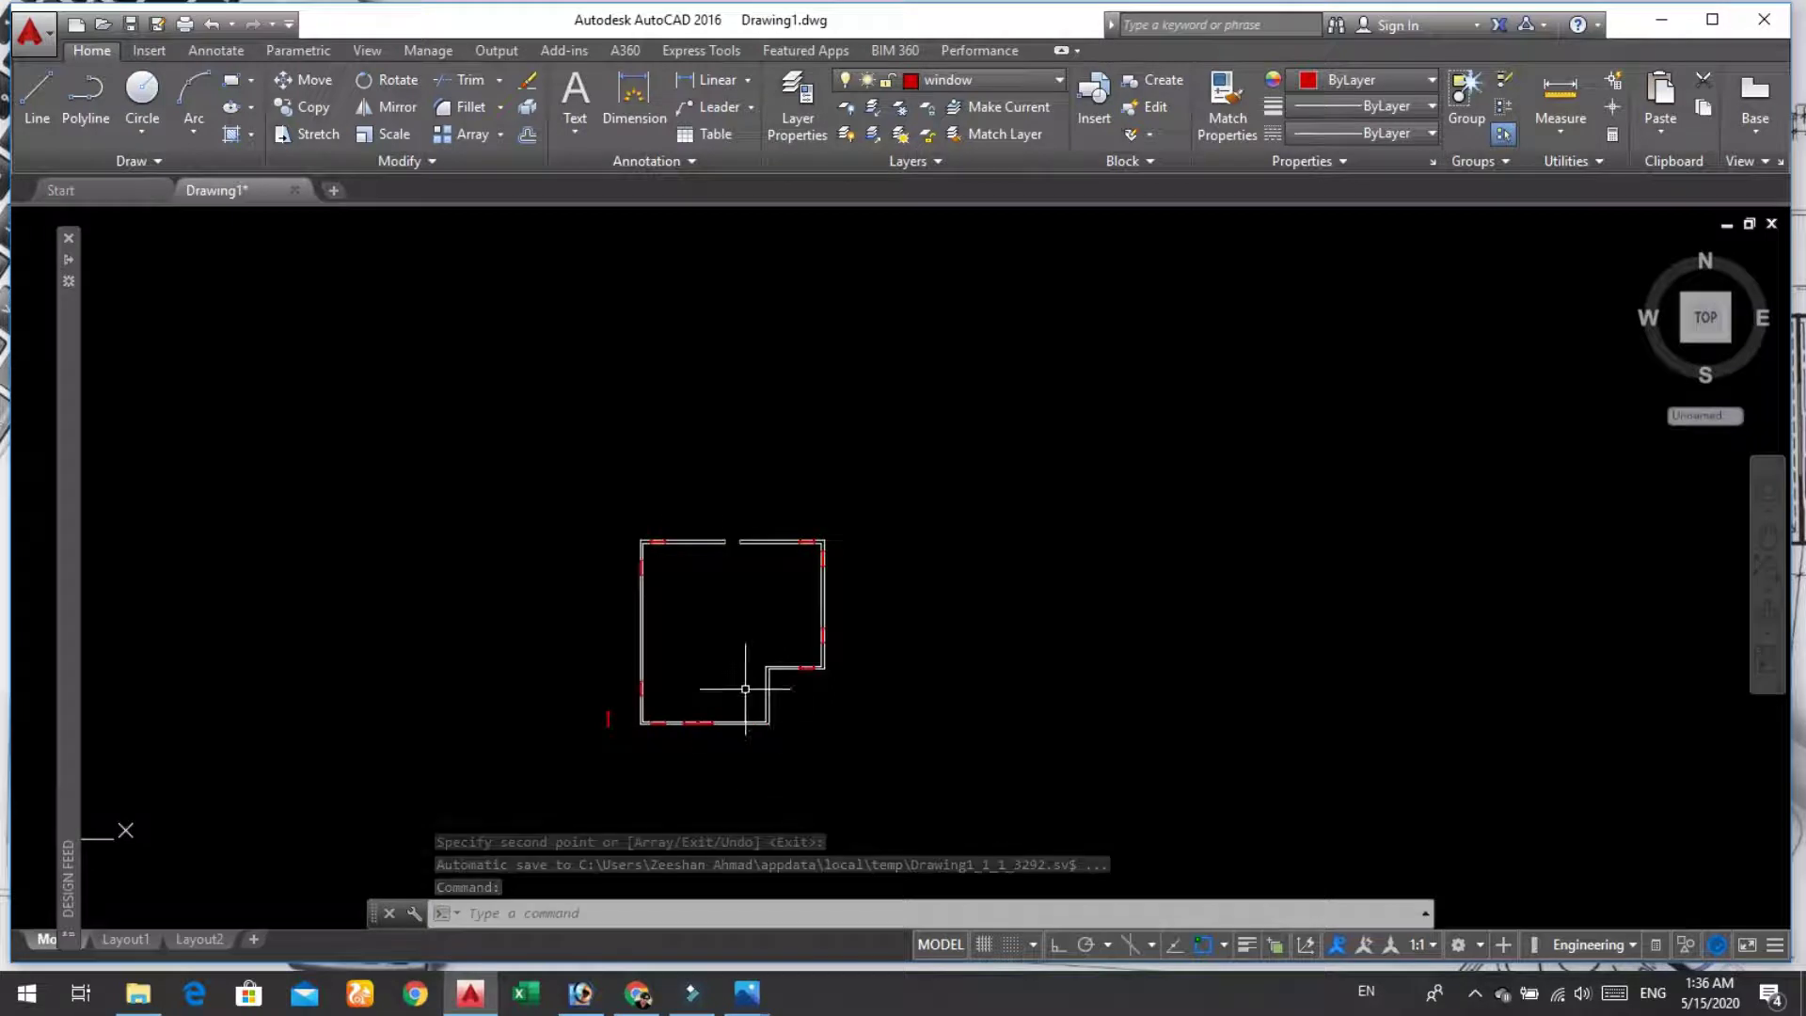
{"action": "scroll", "coordinate": [750, 754], "scroll_direction": "up", "scroll_amount": 4}
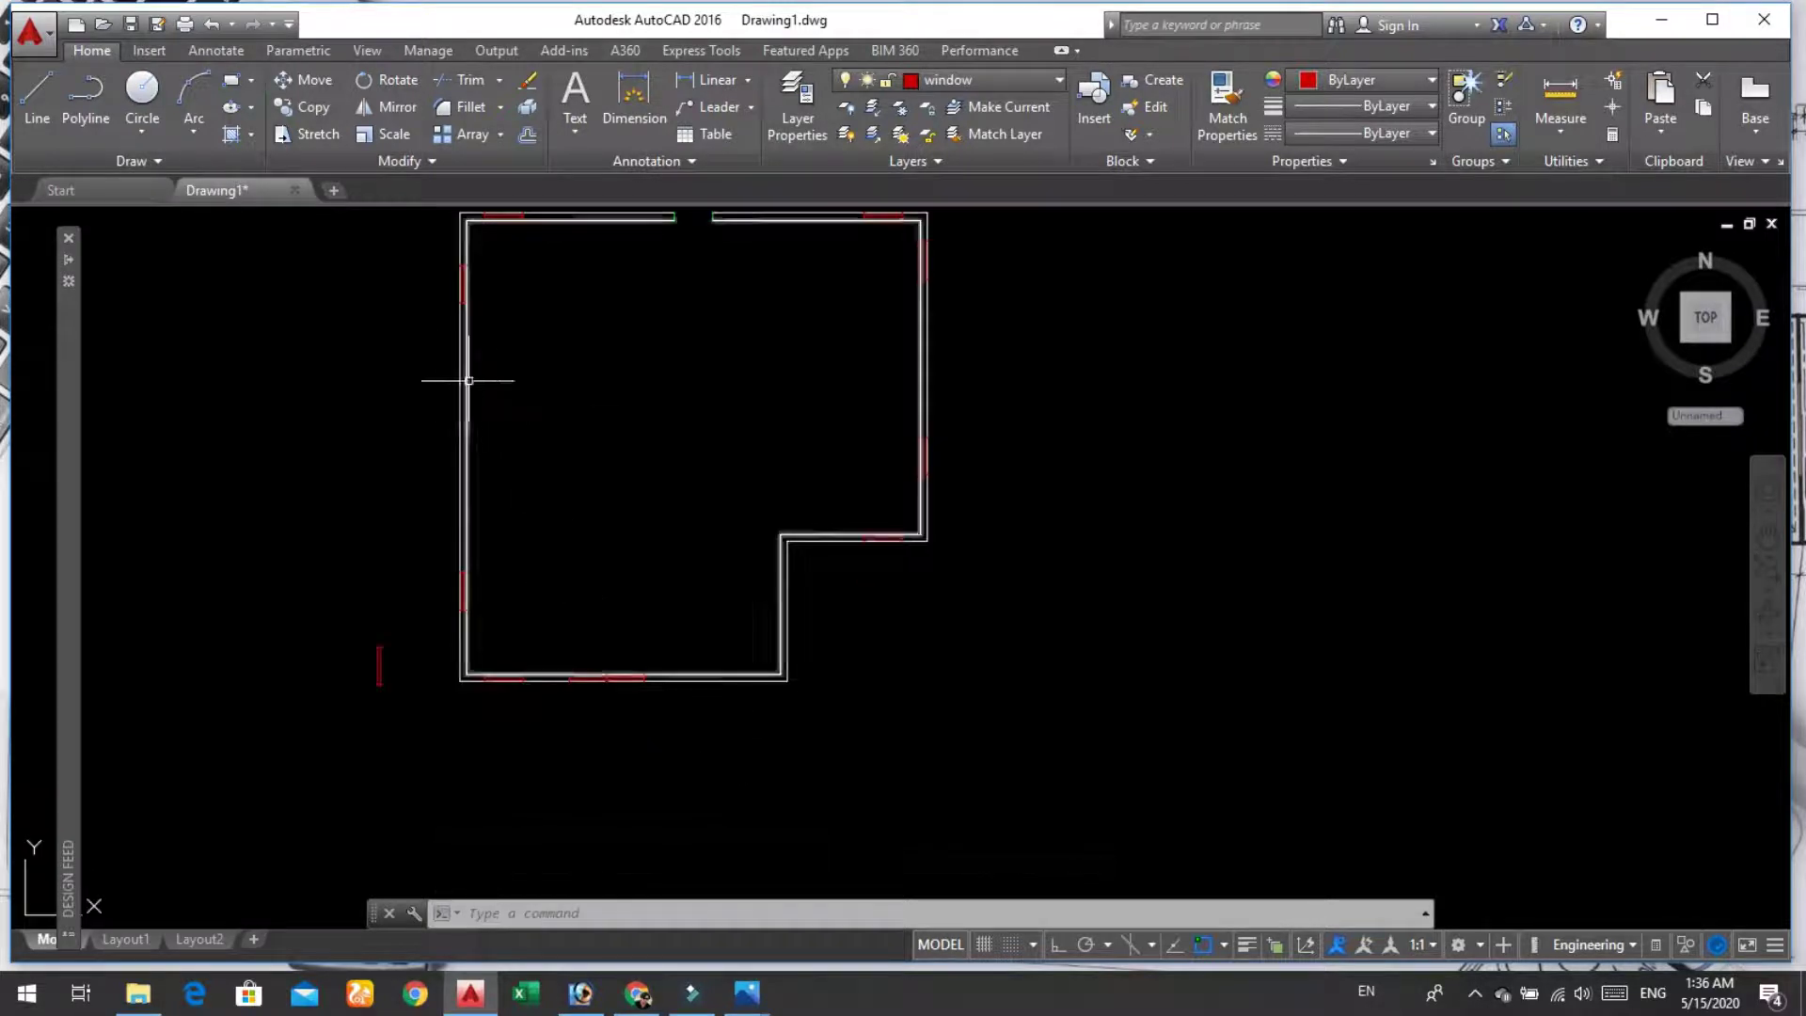
{"action": "scroll", "coordinate": [800, 398], "scroll_direction": "down", "scroll_amount": 3}
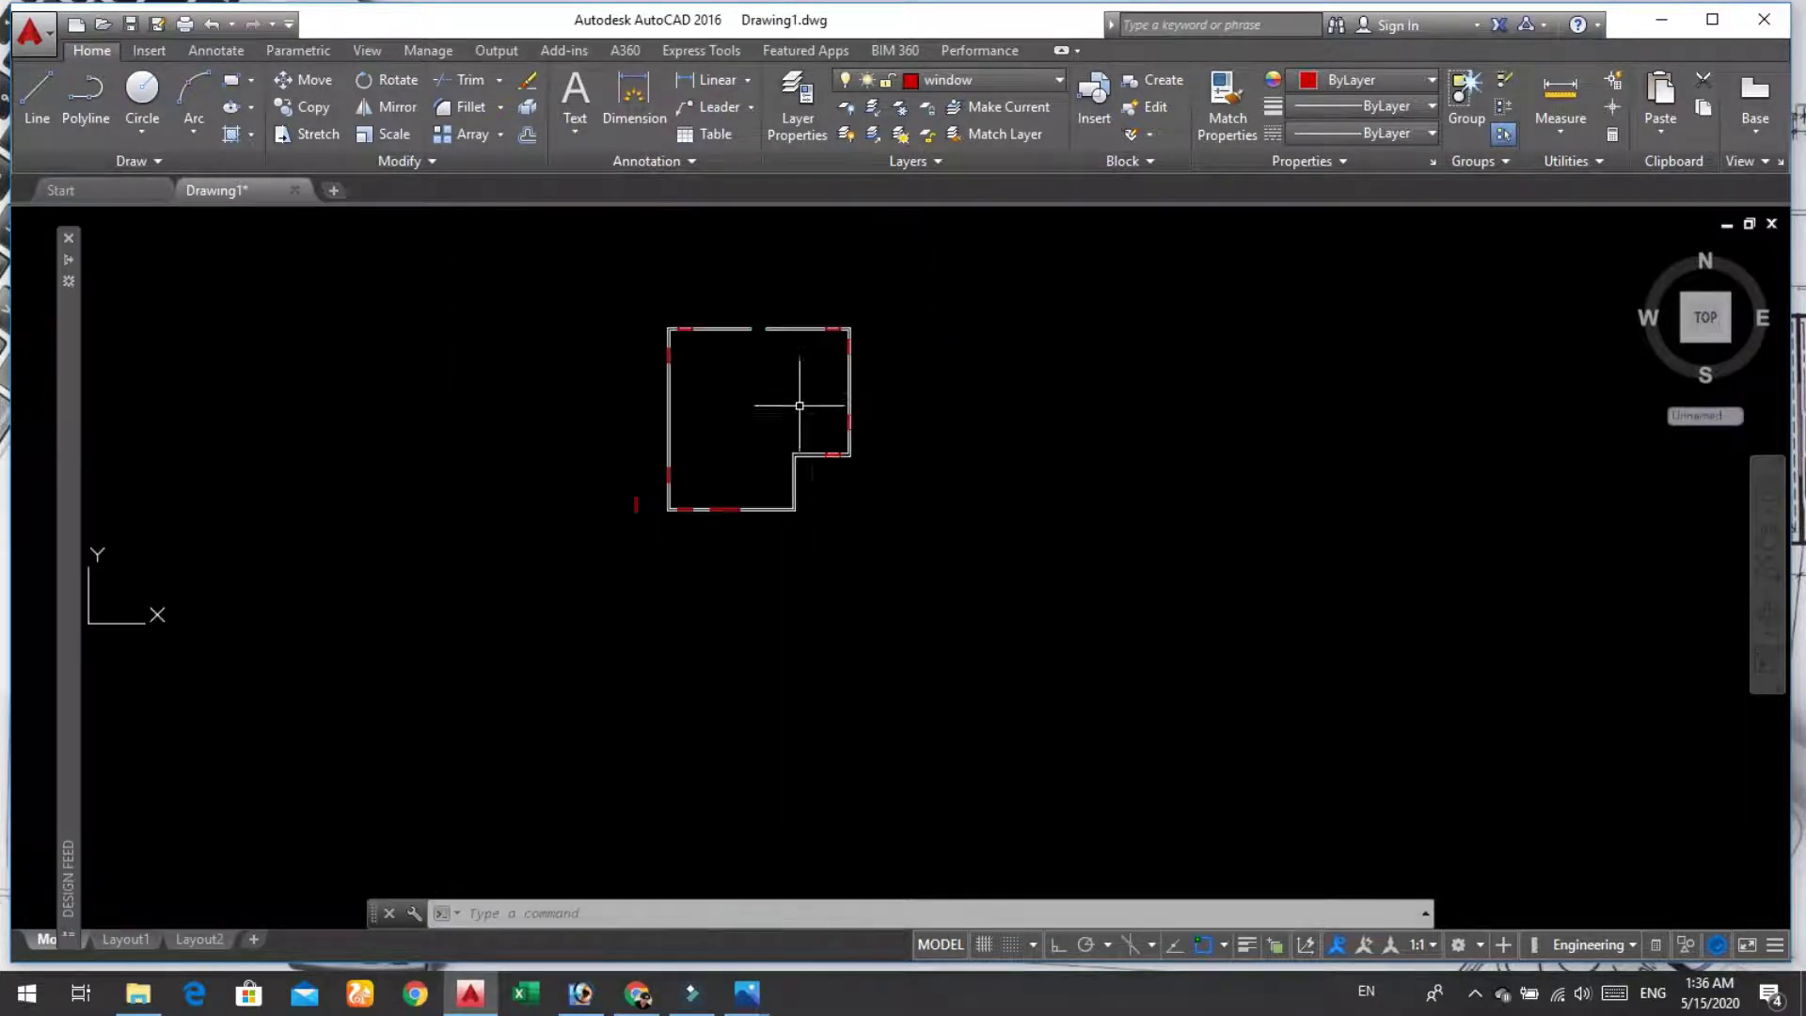
{"action": "scroll", "coordinate": [756, 520], "scroll_direction": "up", "scroll_amount": 5}
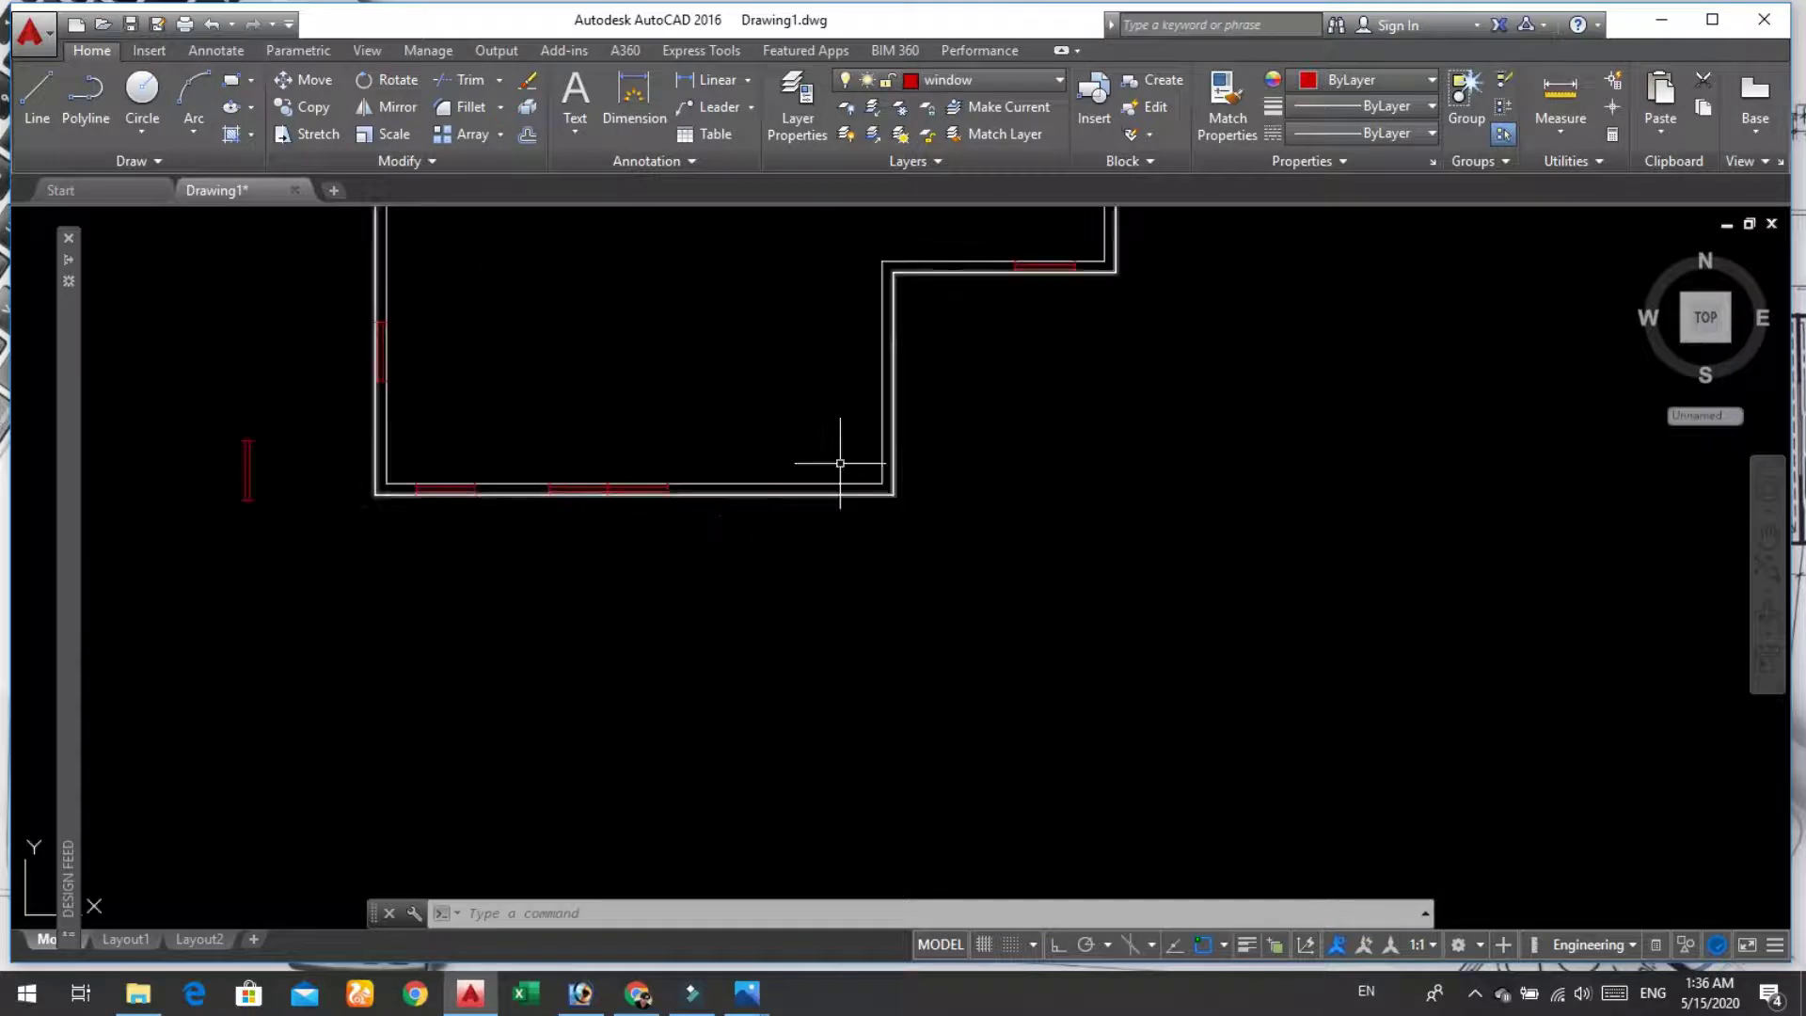
Step: Make 'door' the current layer and draw a vertical green line down from the inner wall corner
{"action": "left_click", "coordinate": [1035, 79]}
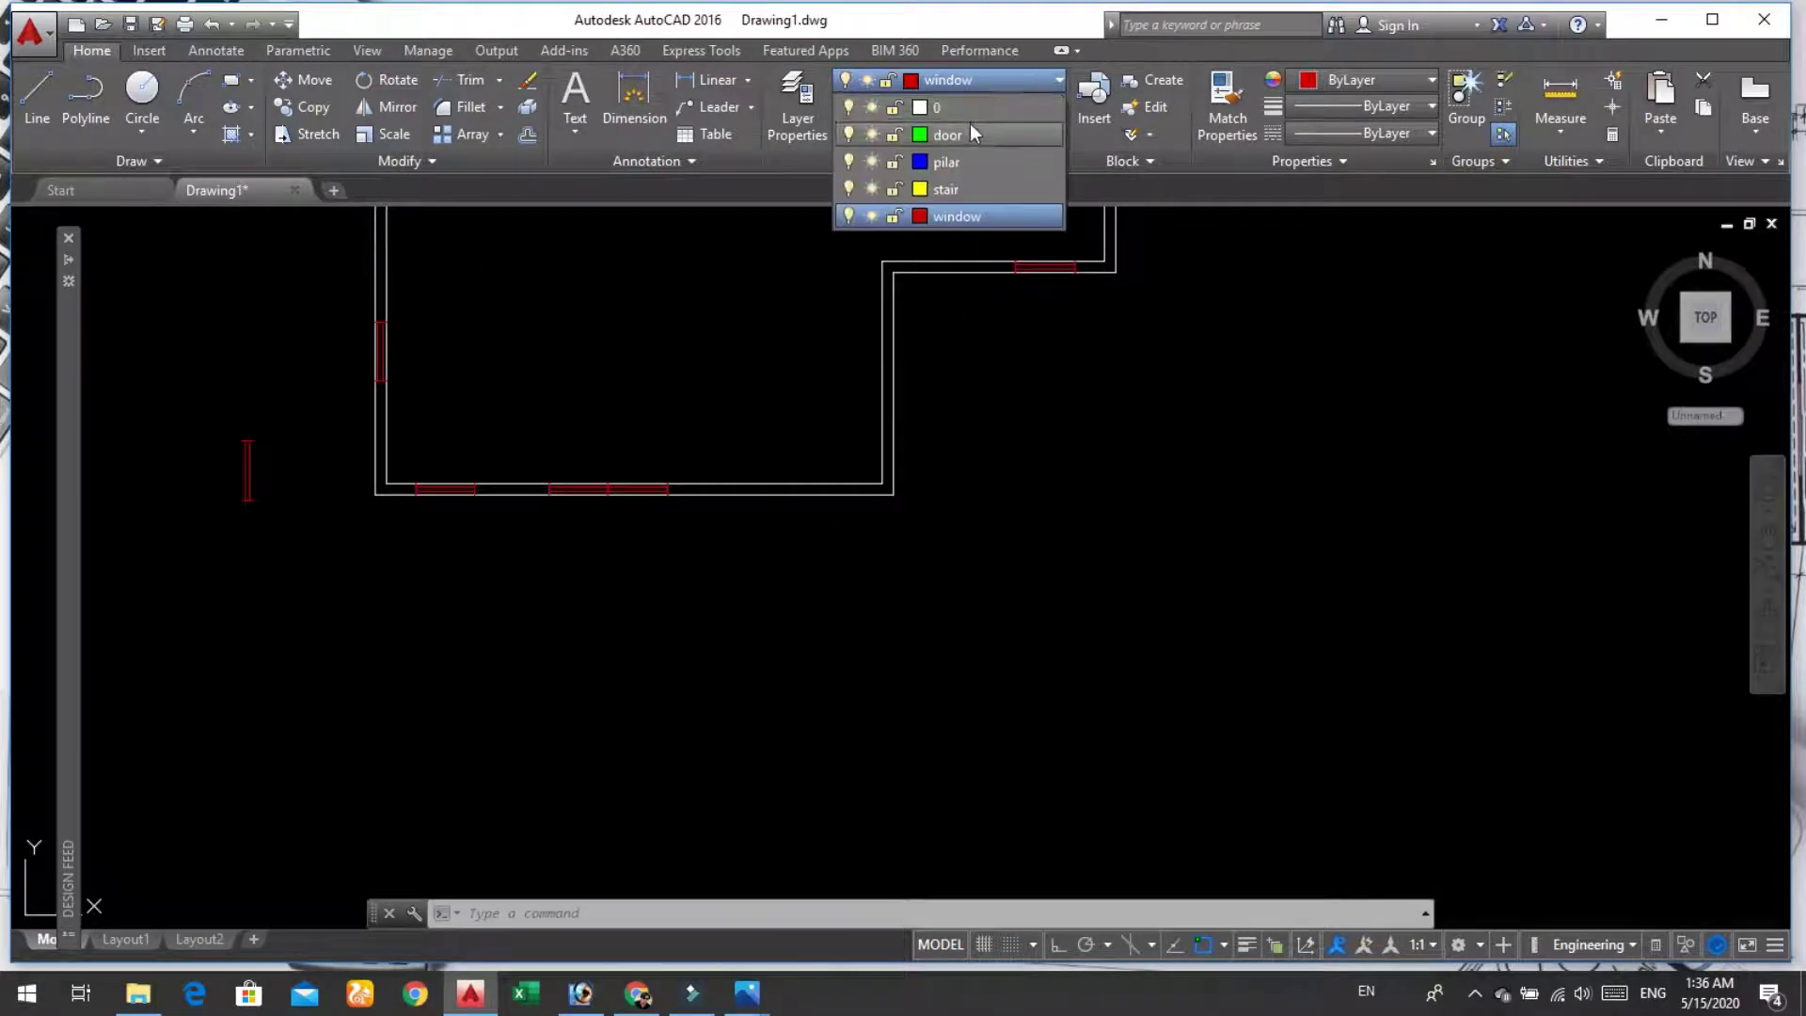
{"action": "left_click", "coordinate": [968, 128]}
{"action": "scroll", "coordinate": [813, 479], "scroll_direction": "up", "scroll_amount": 5}
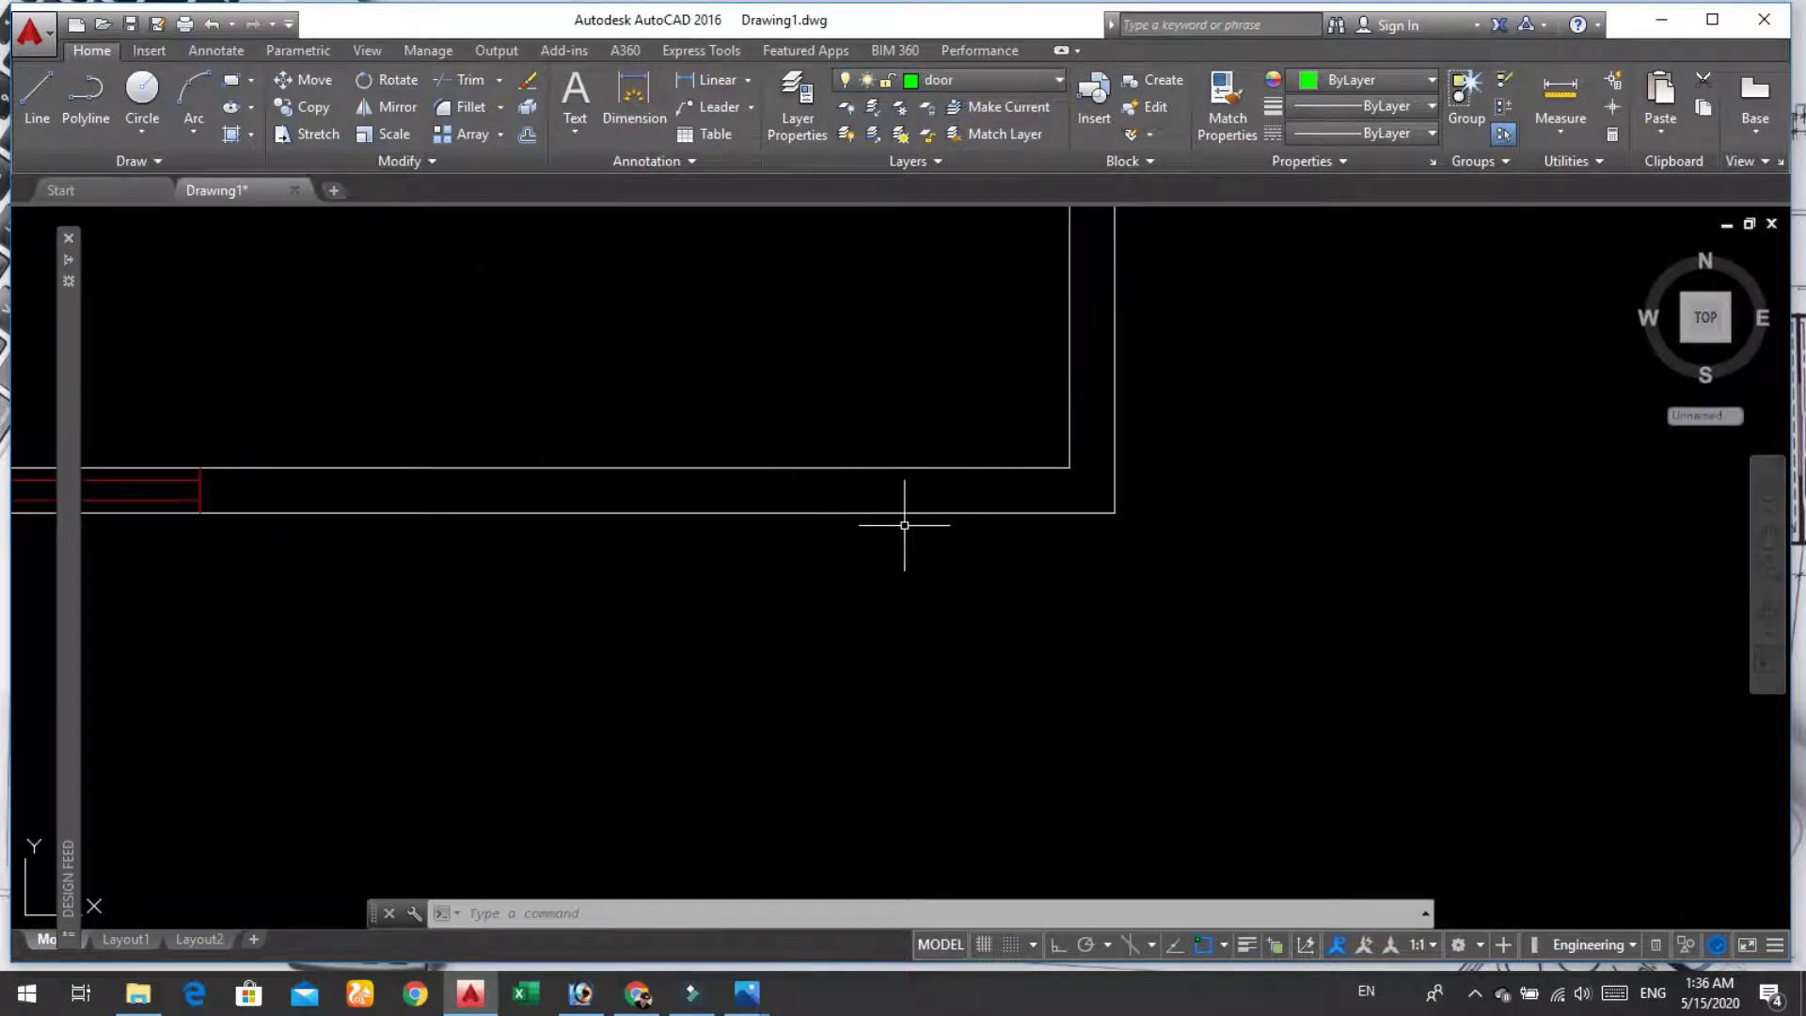
{"action": "type", "text": "line"}
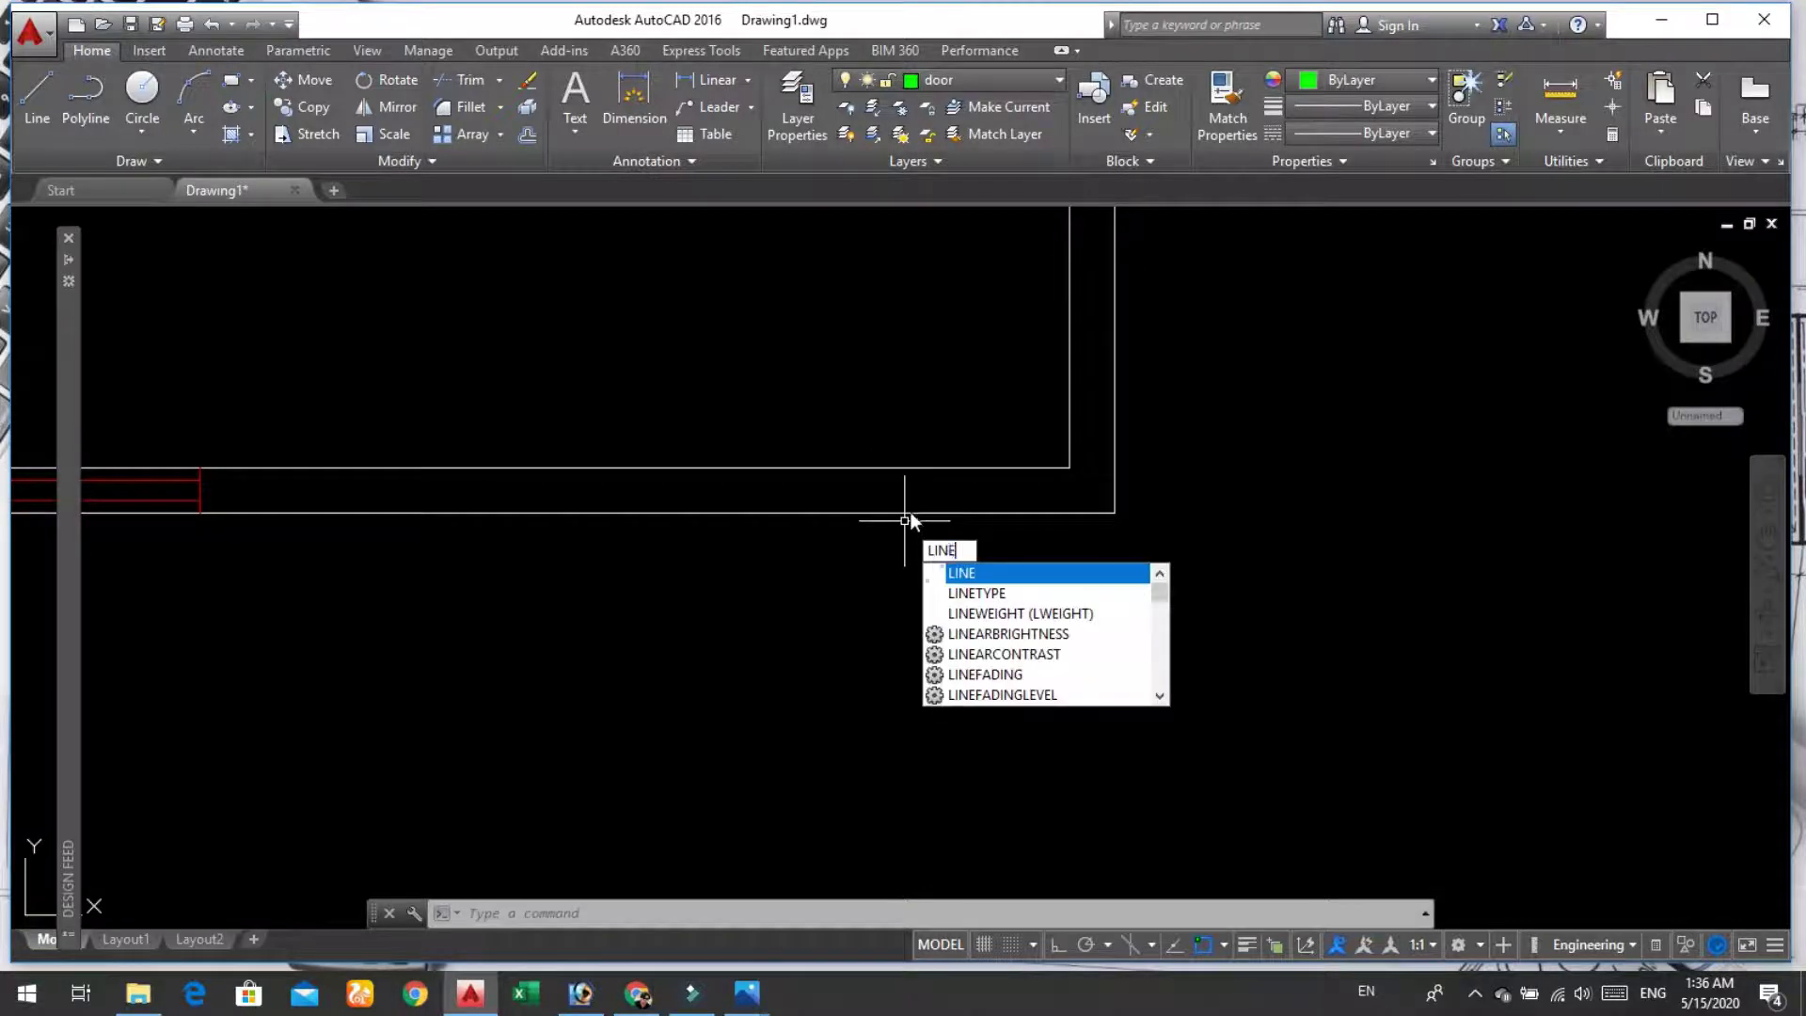
{"action": "key", "text": "Return"}
{"action": "left_click", "coordinate": [1069, 468]}
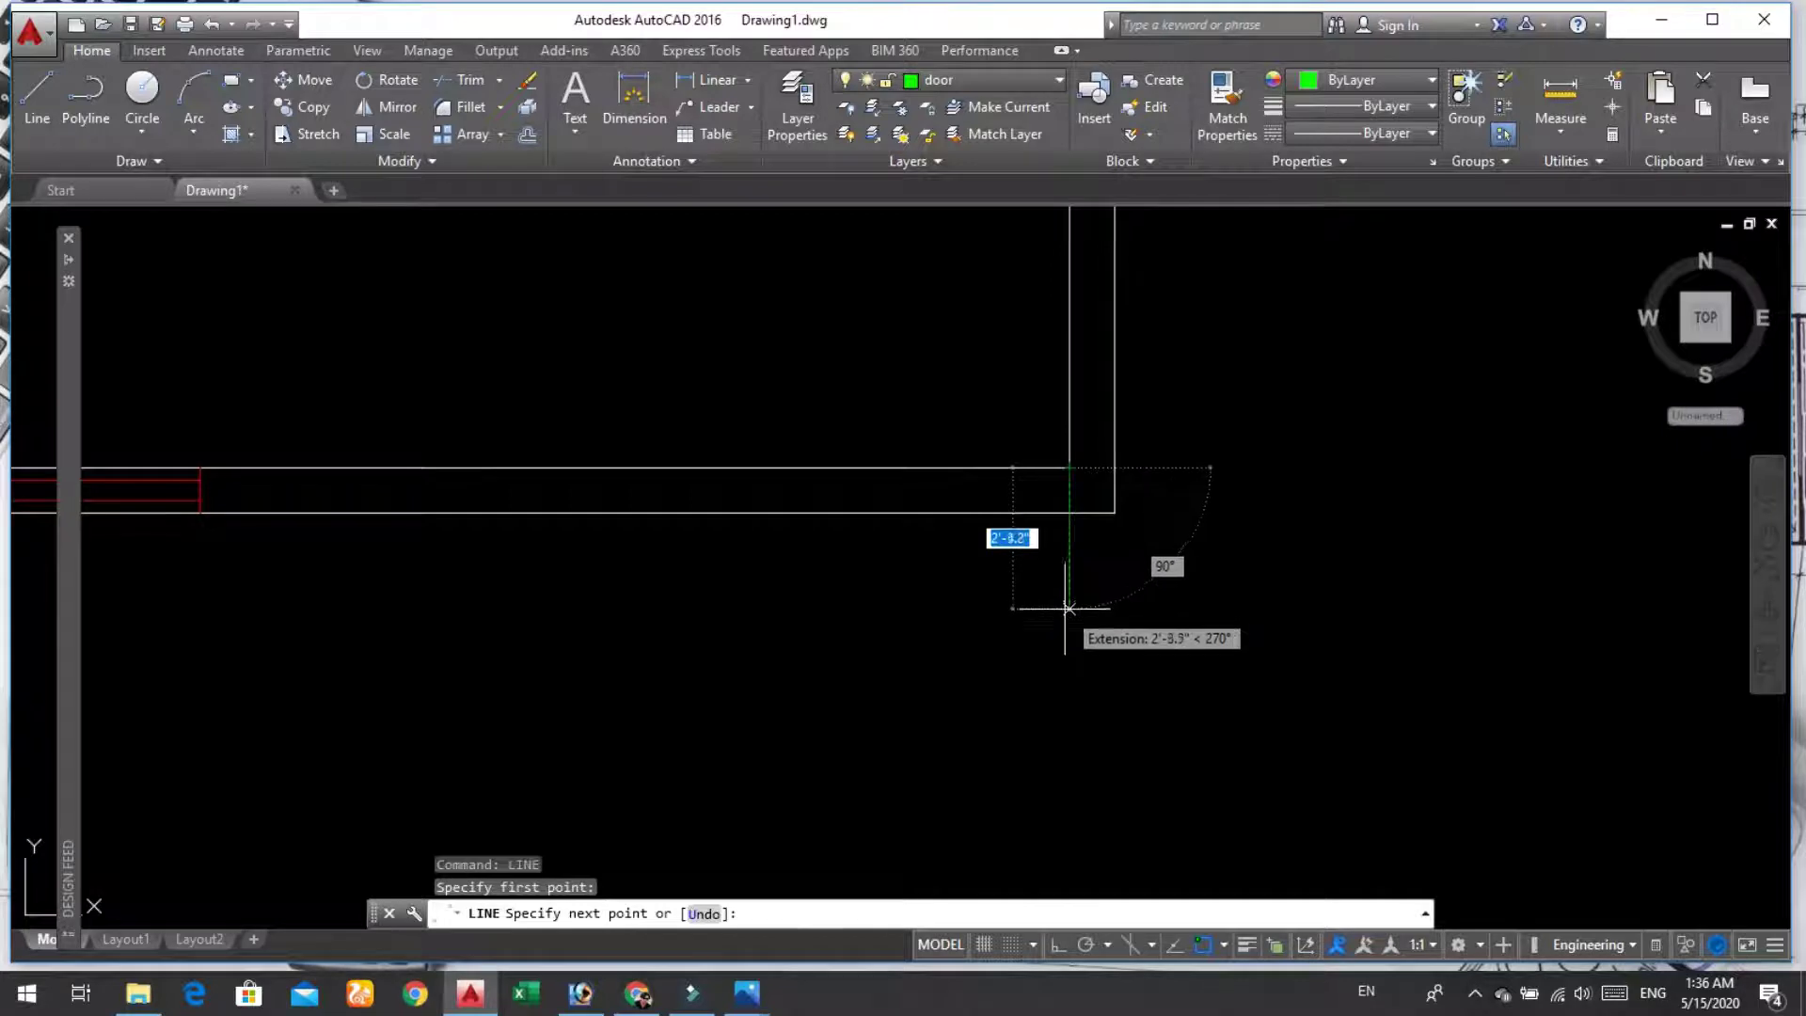
{"action": "left_click", "coordinate": [1069, 592]}
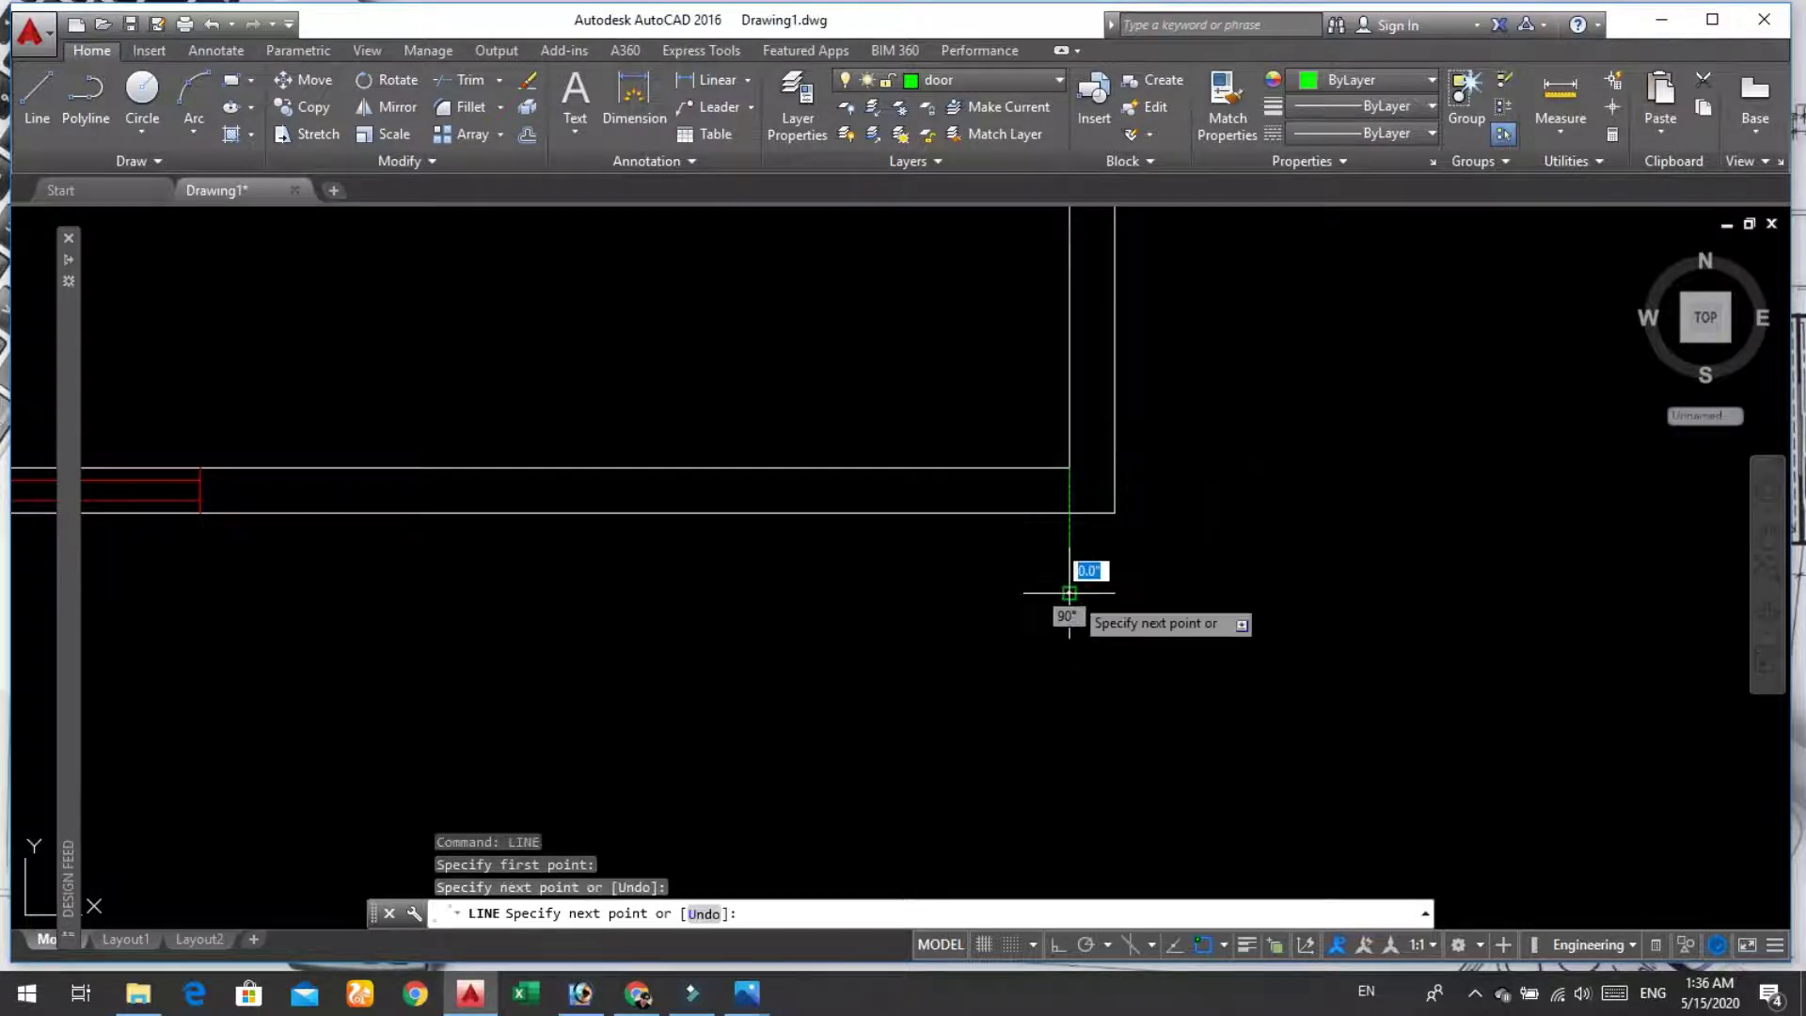
{"action": "key", "text": "Return"}
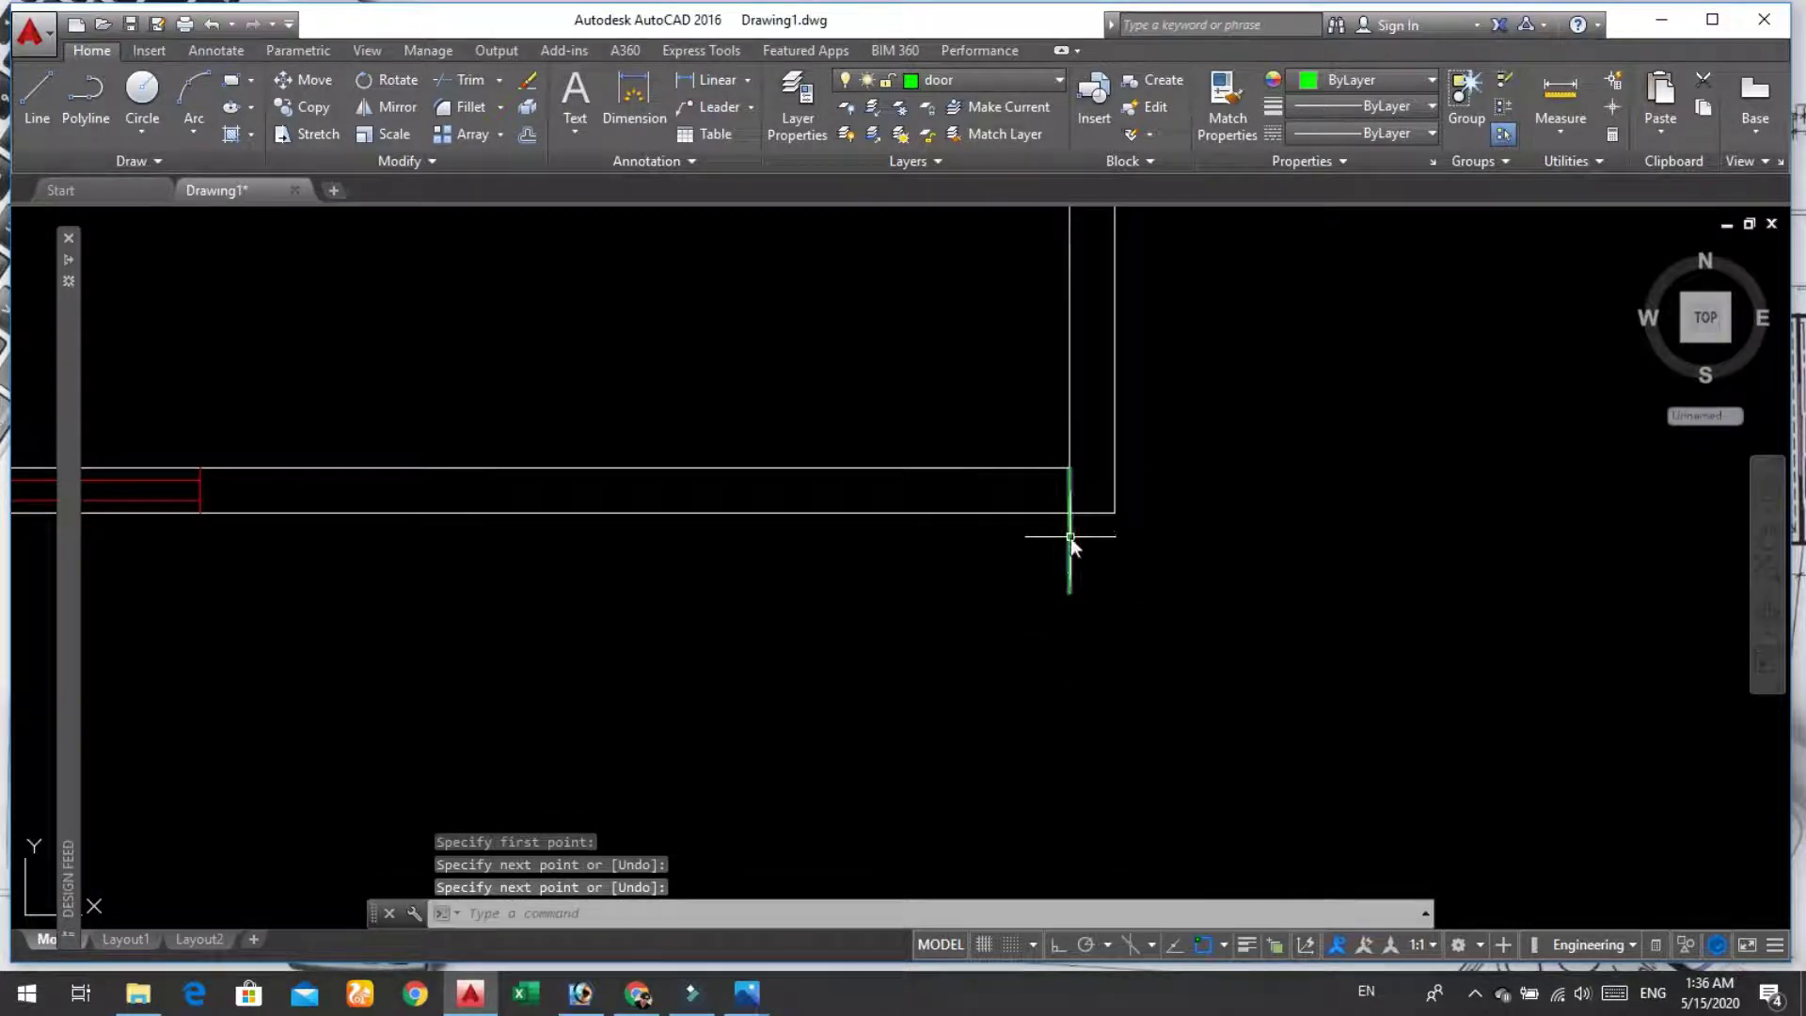
Step: Offset the green line 1', then offset that copy 4' for the second jamb
{"action": "type", "text": "O"}
{"action": "key", "text": "Return"}
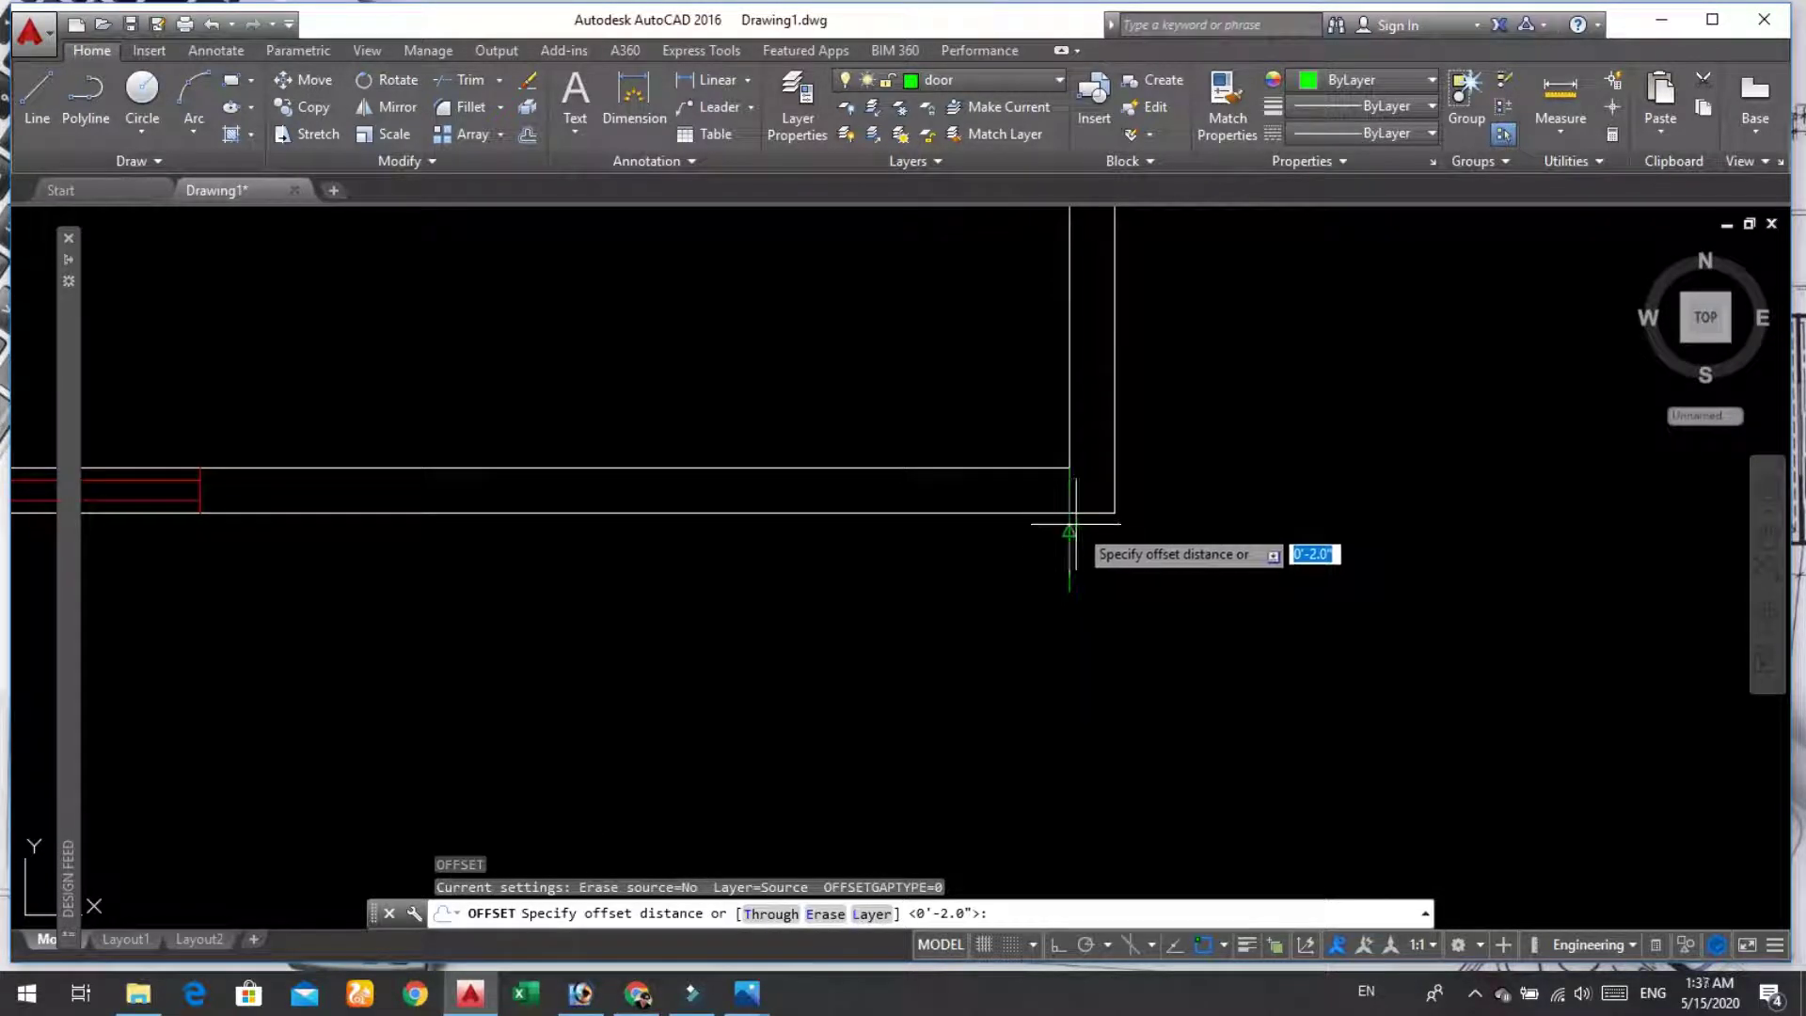
{"action": "type", "text": "1"}
{"action": "key", "text": "Return"}
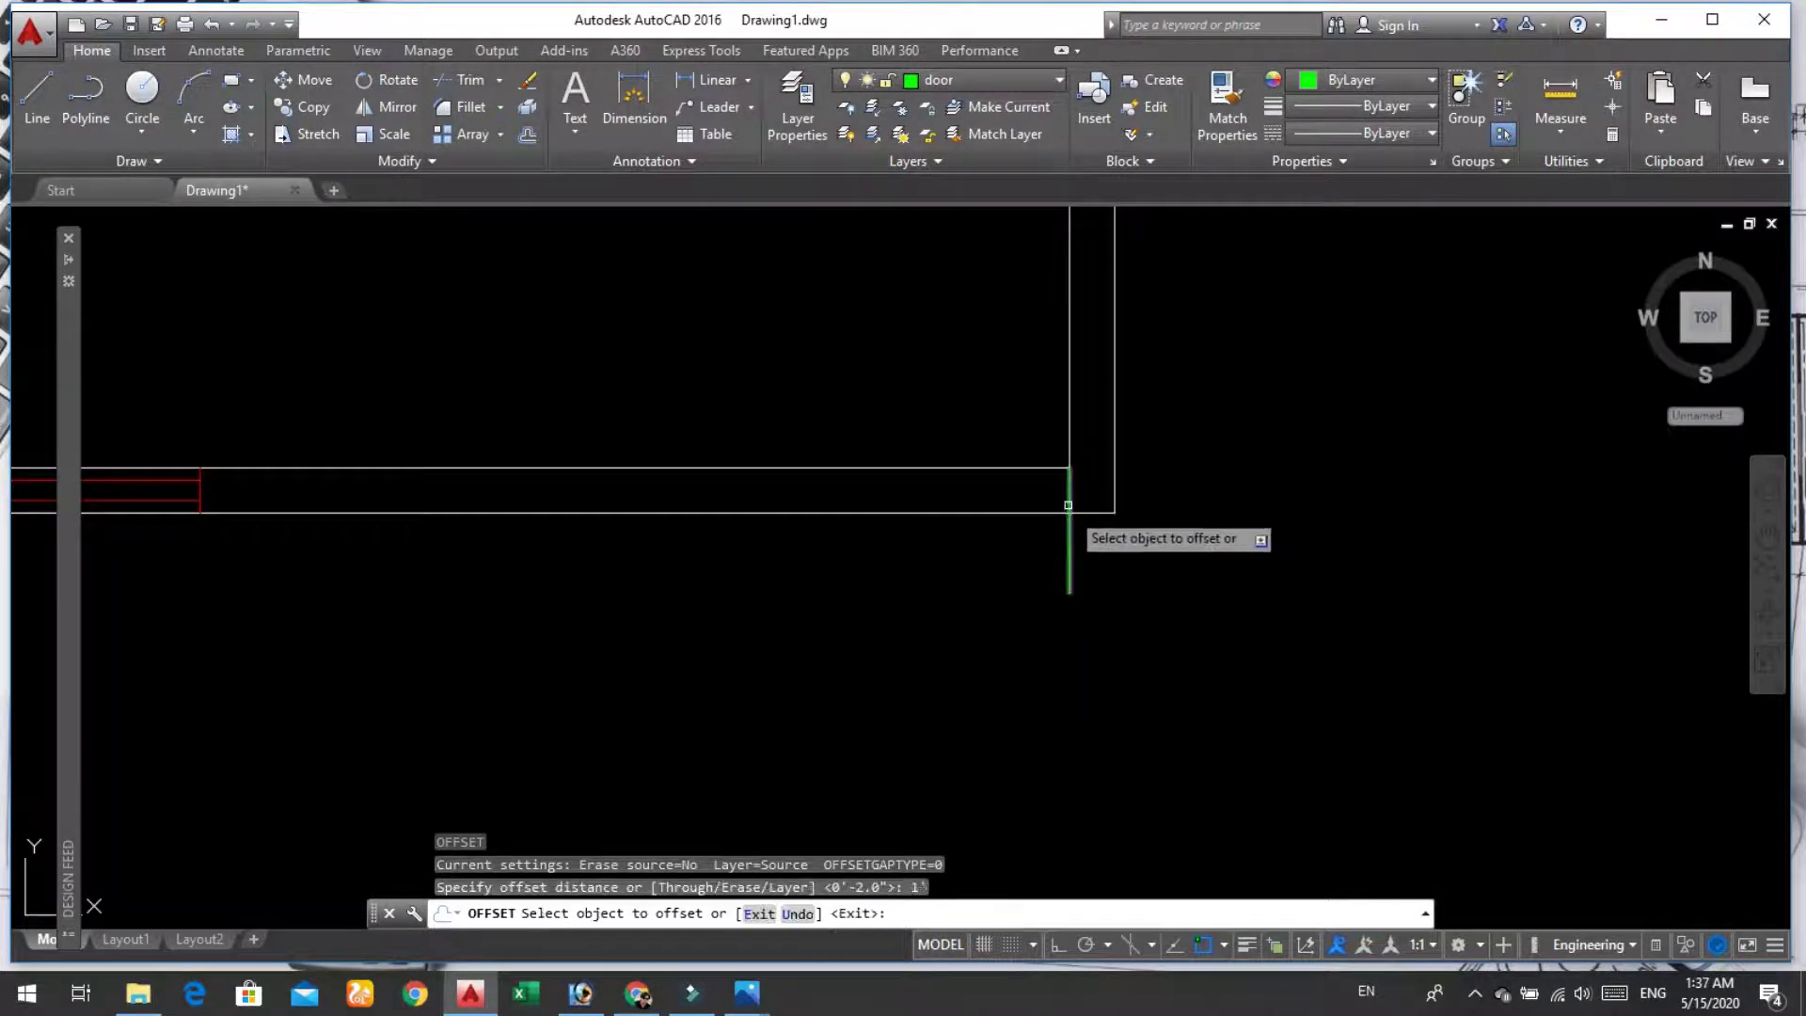
{"action": "left_click", "coordinate": [1069, 504]}
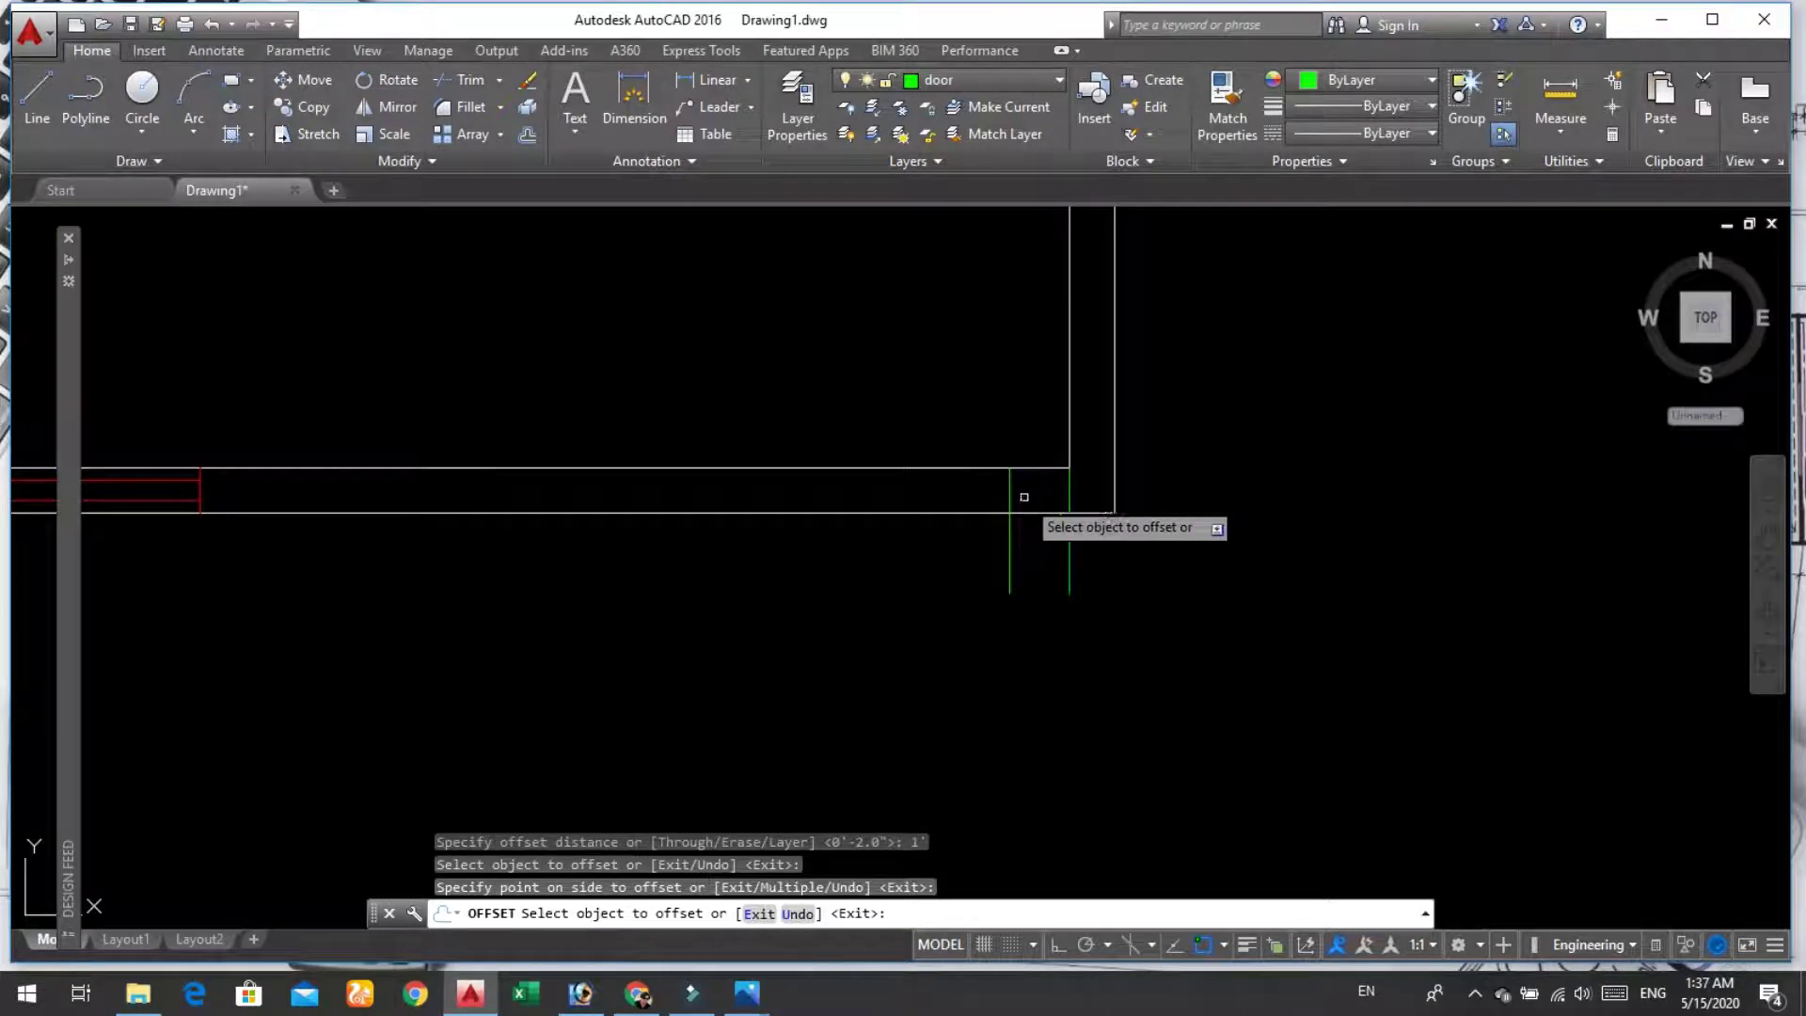
{"action": "left_click", "coordinate": [1008, 499]}
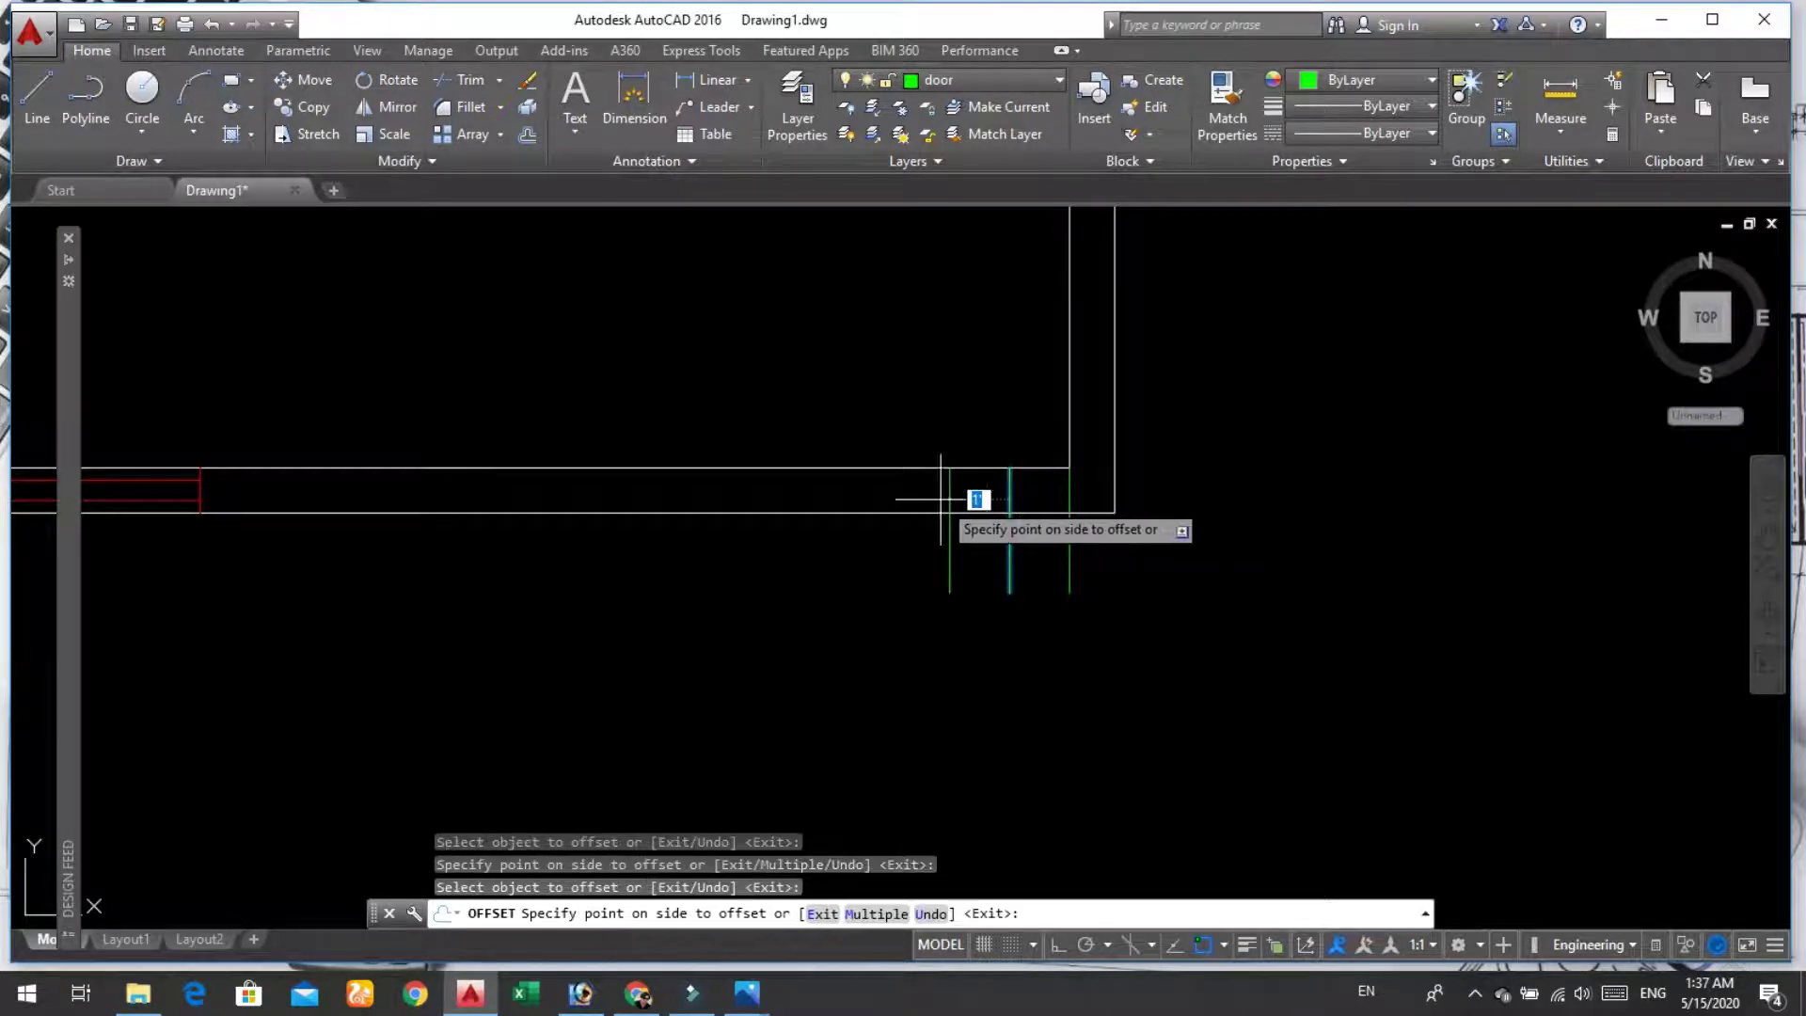
{"action": "key", "text": "Return"}
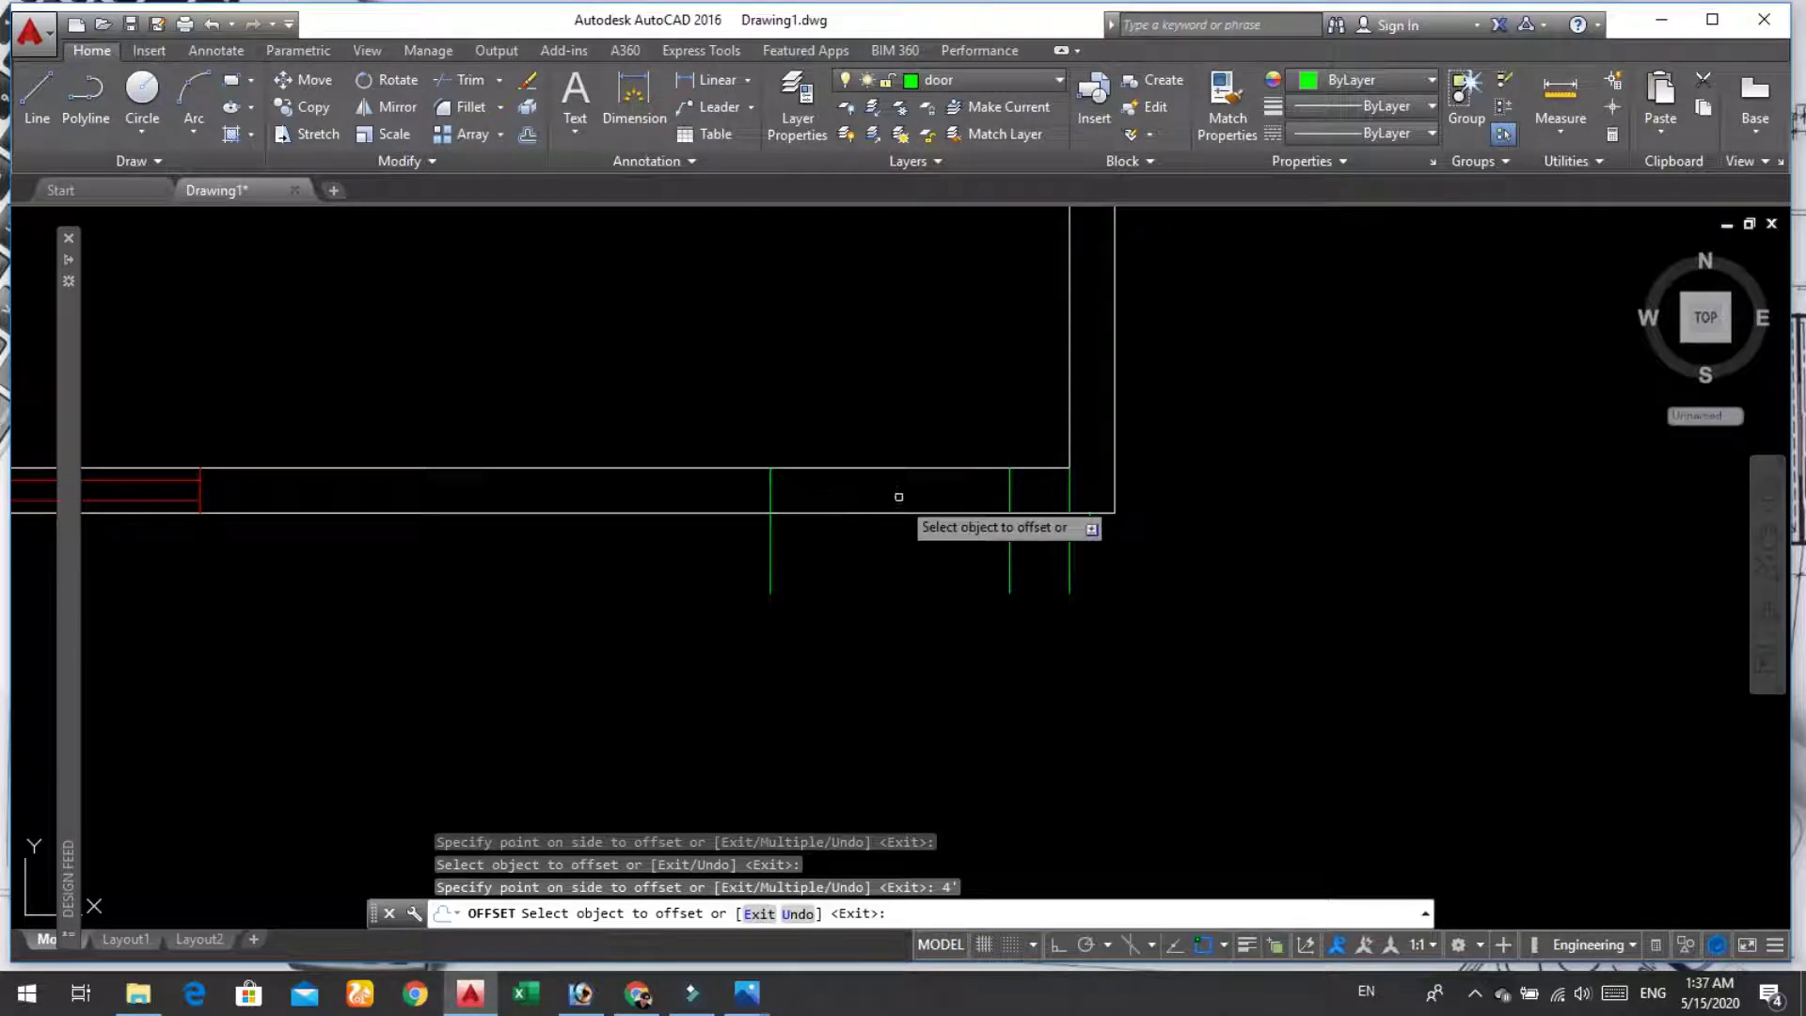
{"action": "key", "text": "Return"}
{"action": "type", "text": "TR"}
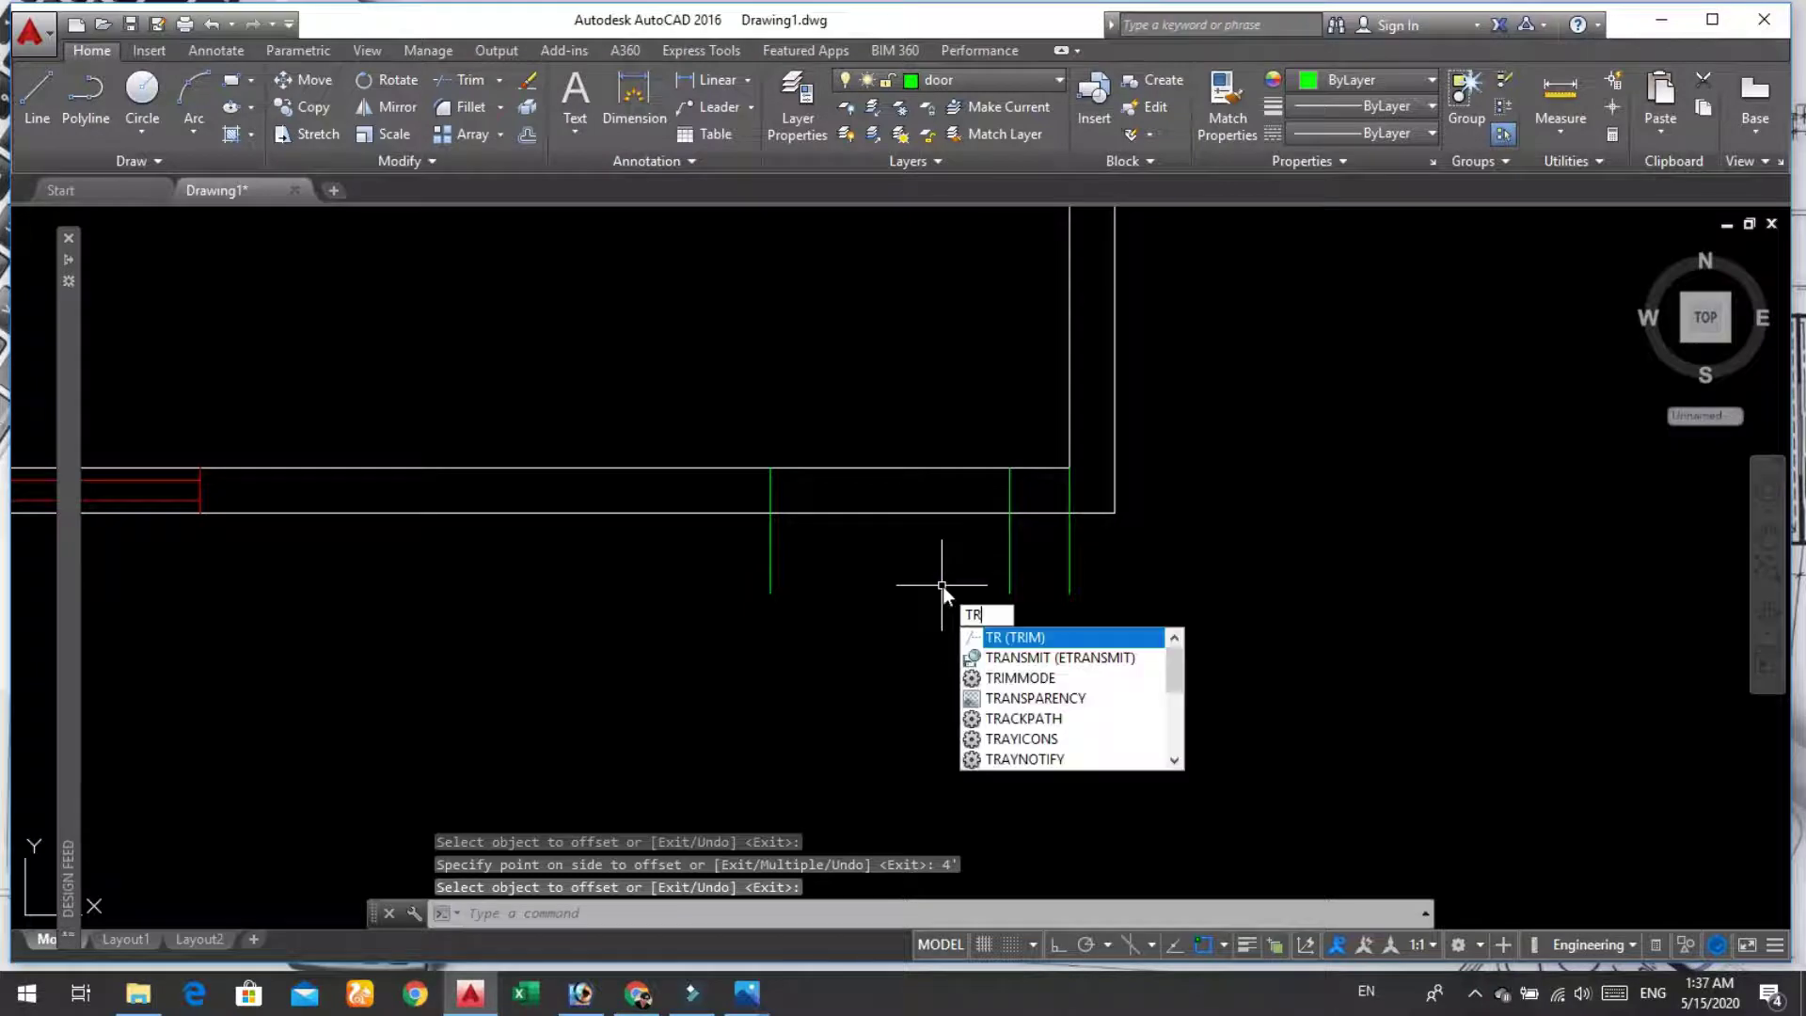
Step: Trim the lower wall lines between the green jambs to open the 4' door gap
{"action": "key", "text": "Return"}
{"action": "key", "text": "Return"}
{"action": "left_click", "coordinate": [1118, 557]}
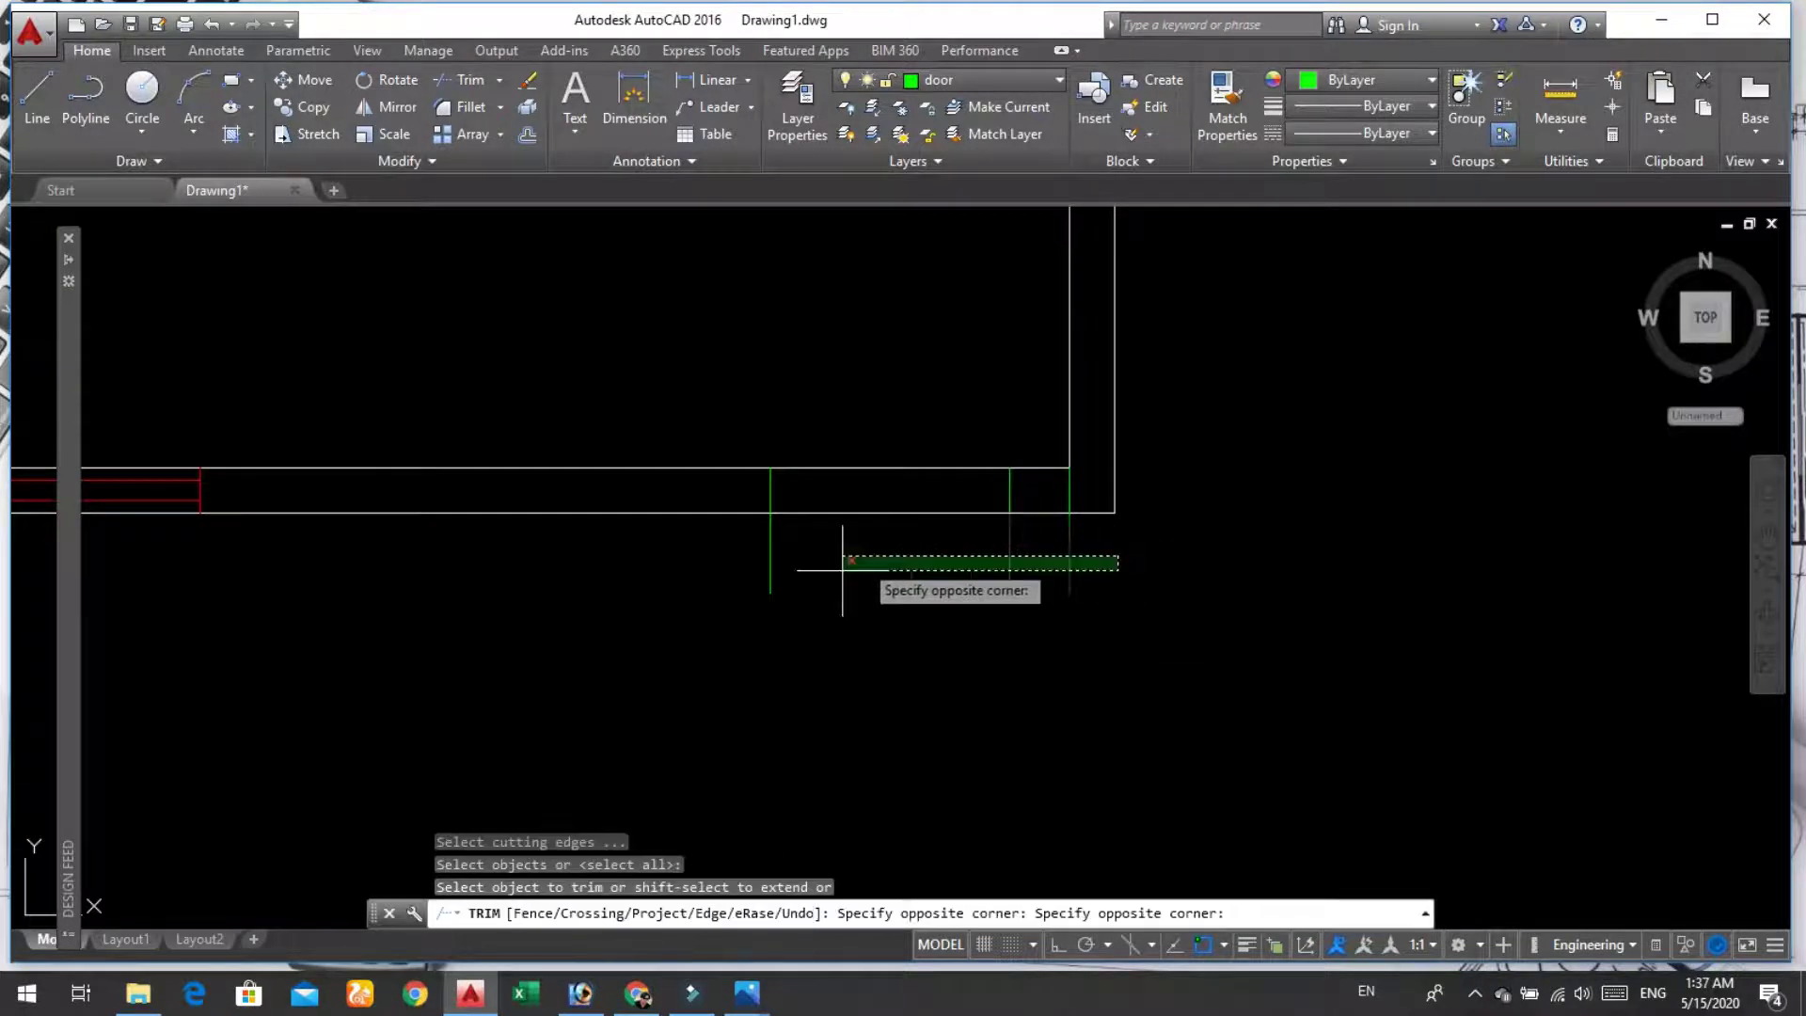
{"action": "left_click", "coordinate": [757, 564]}
{"action": "left_click", "coordinate": [863, 397]}
{"action": "left_click", "coordinate": [858, 548]}
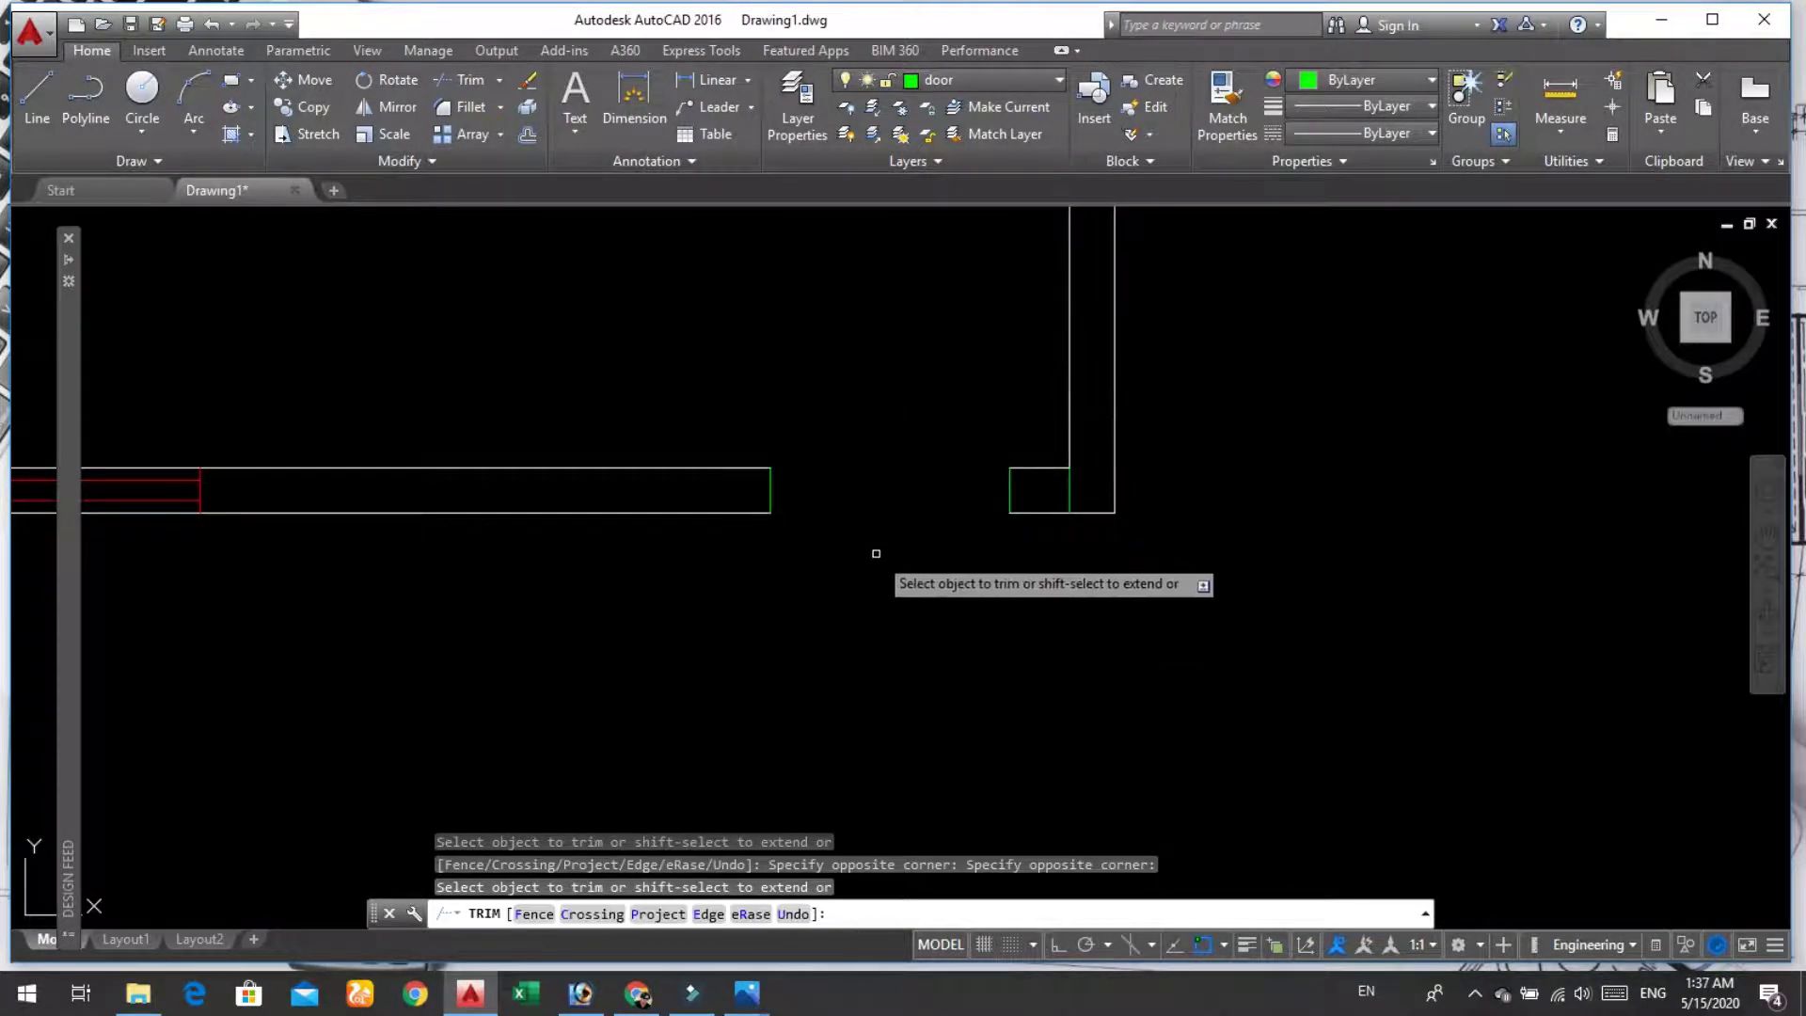
{"action": "key", "text": "Return"}
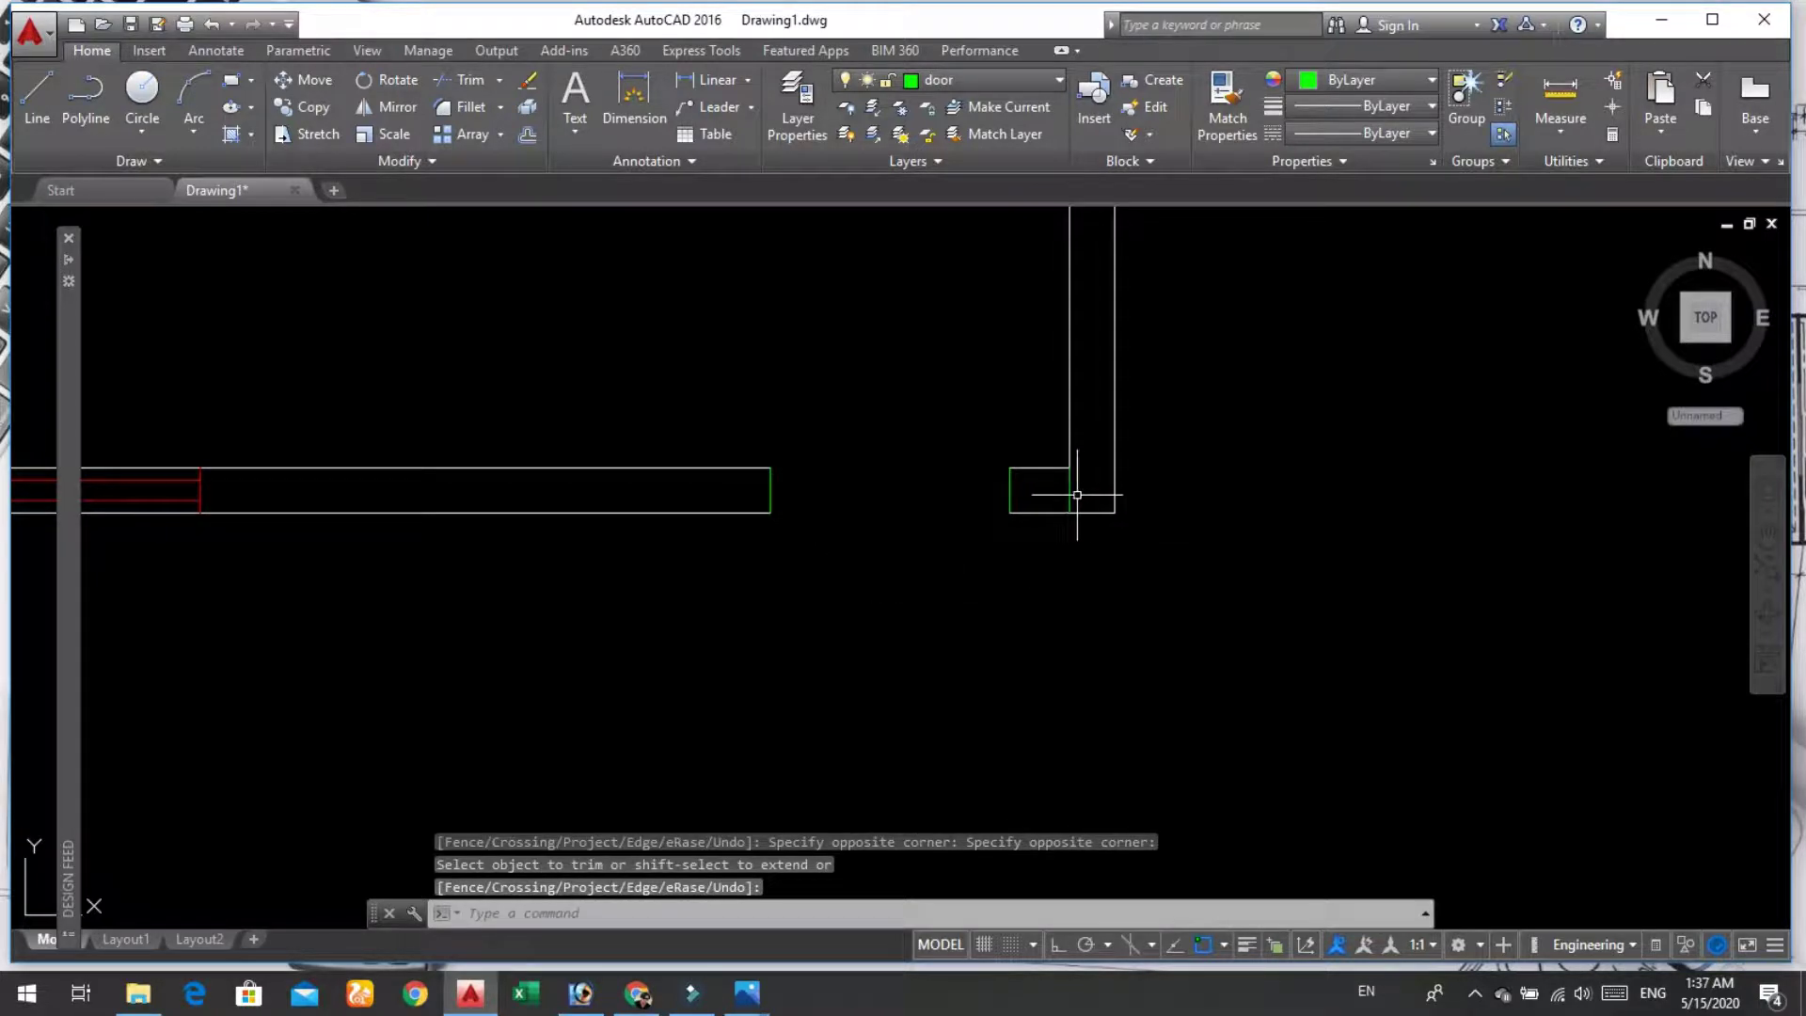
{"action": "key", "text": "Return"}
Step: Erase the leftover short vertical stub line at the corner
{"action": "left_click", "coordinate": [1069, 490]}
{"action": "key", "text": "Delete"}
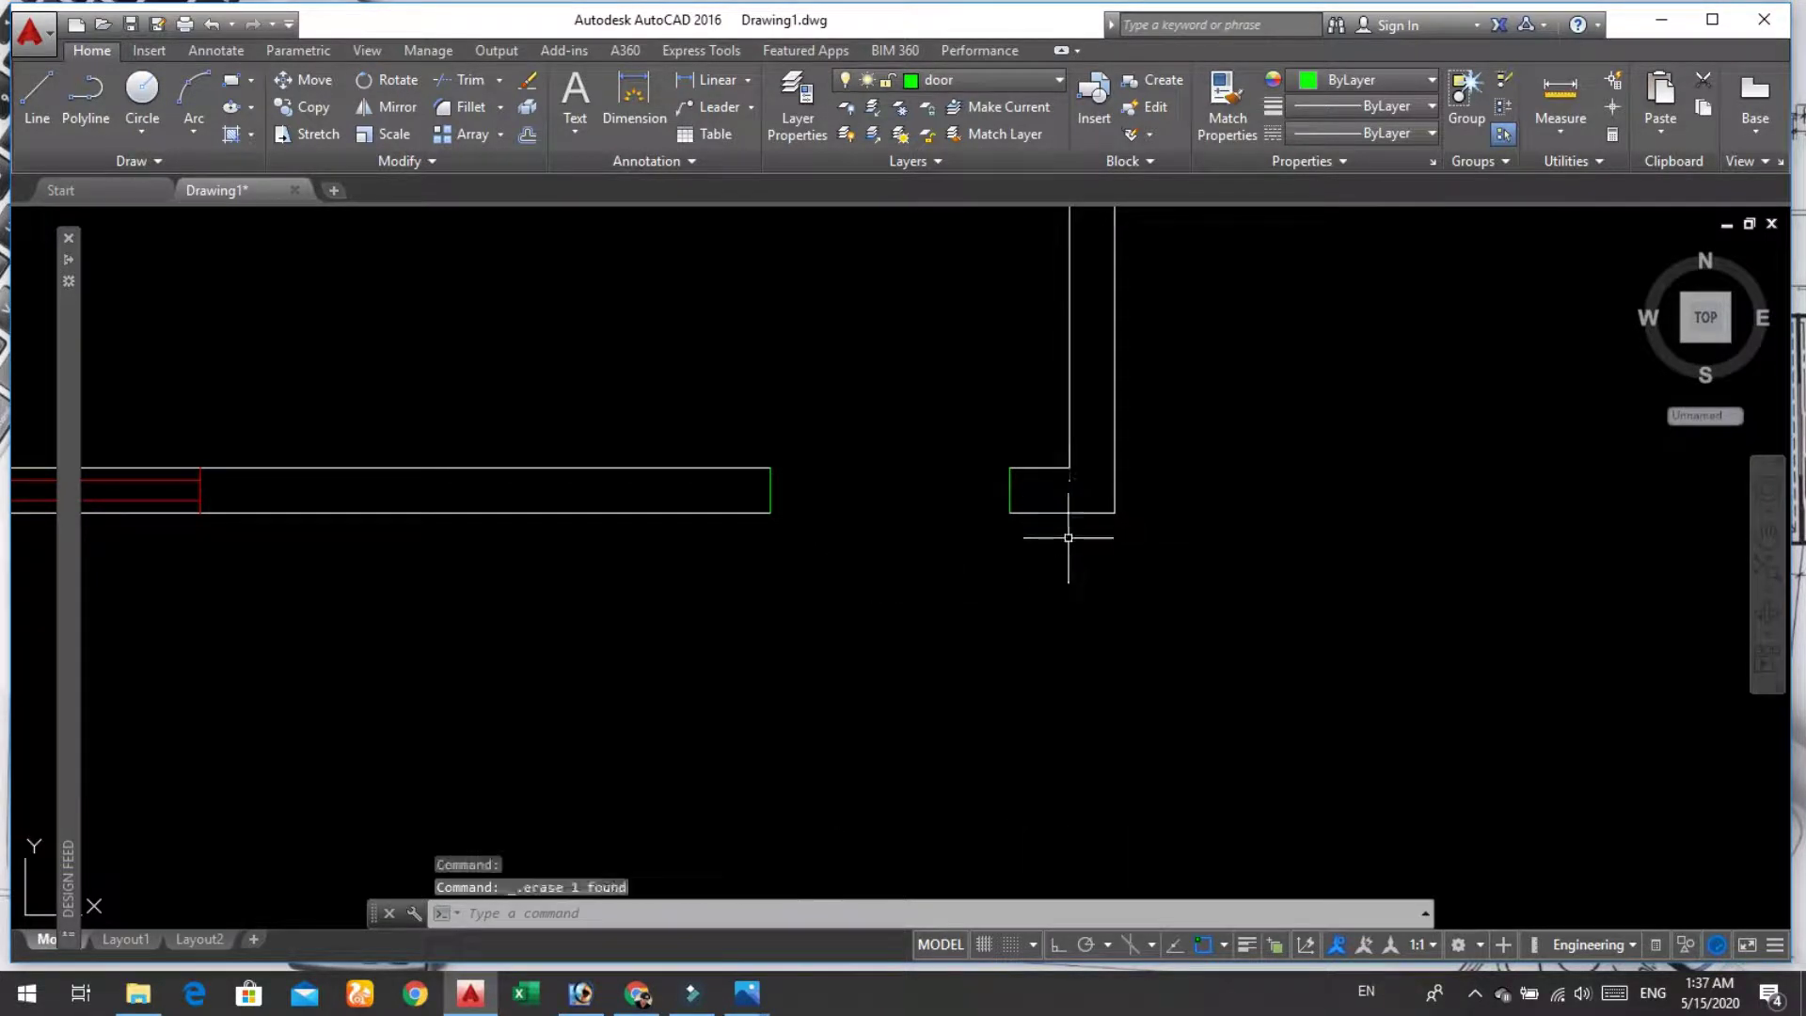
{"action": "scroll", "coordinate": [1065, 555], "scroll_direction": "down", "scroll_amount": 3}
{"action": "scroll", "coordinate": [1041, 456], "scroll_direction": "up", "scroll_amount": 5}
{"action": "scroll", "coordinate": [1089, 444], "scroll_direction": "up", "scroll_amount": 1}
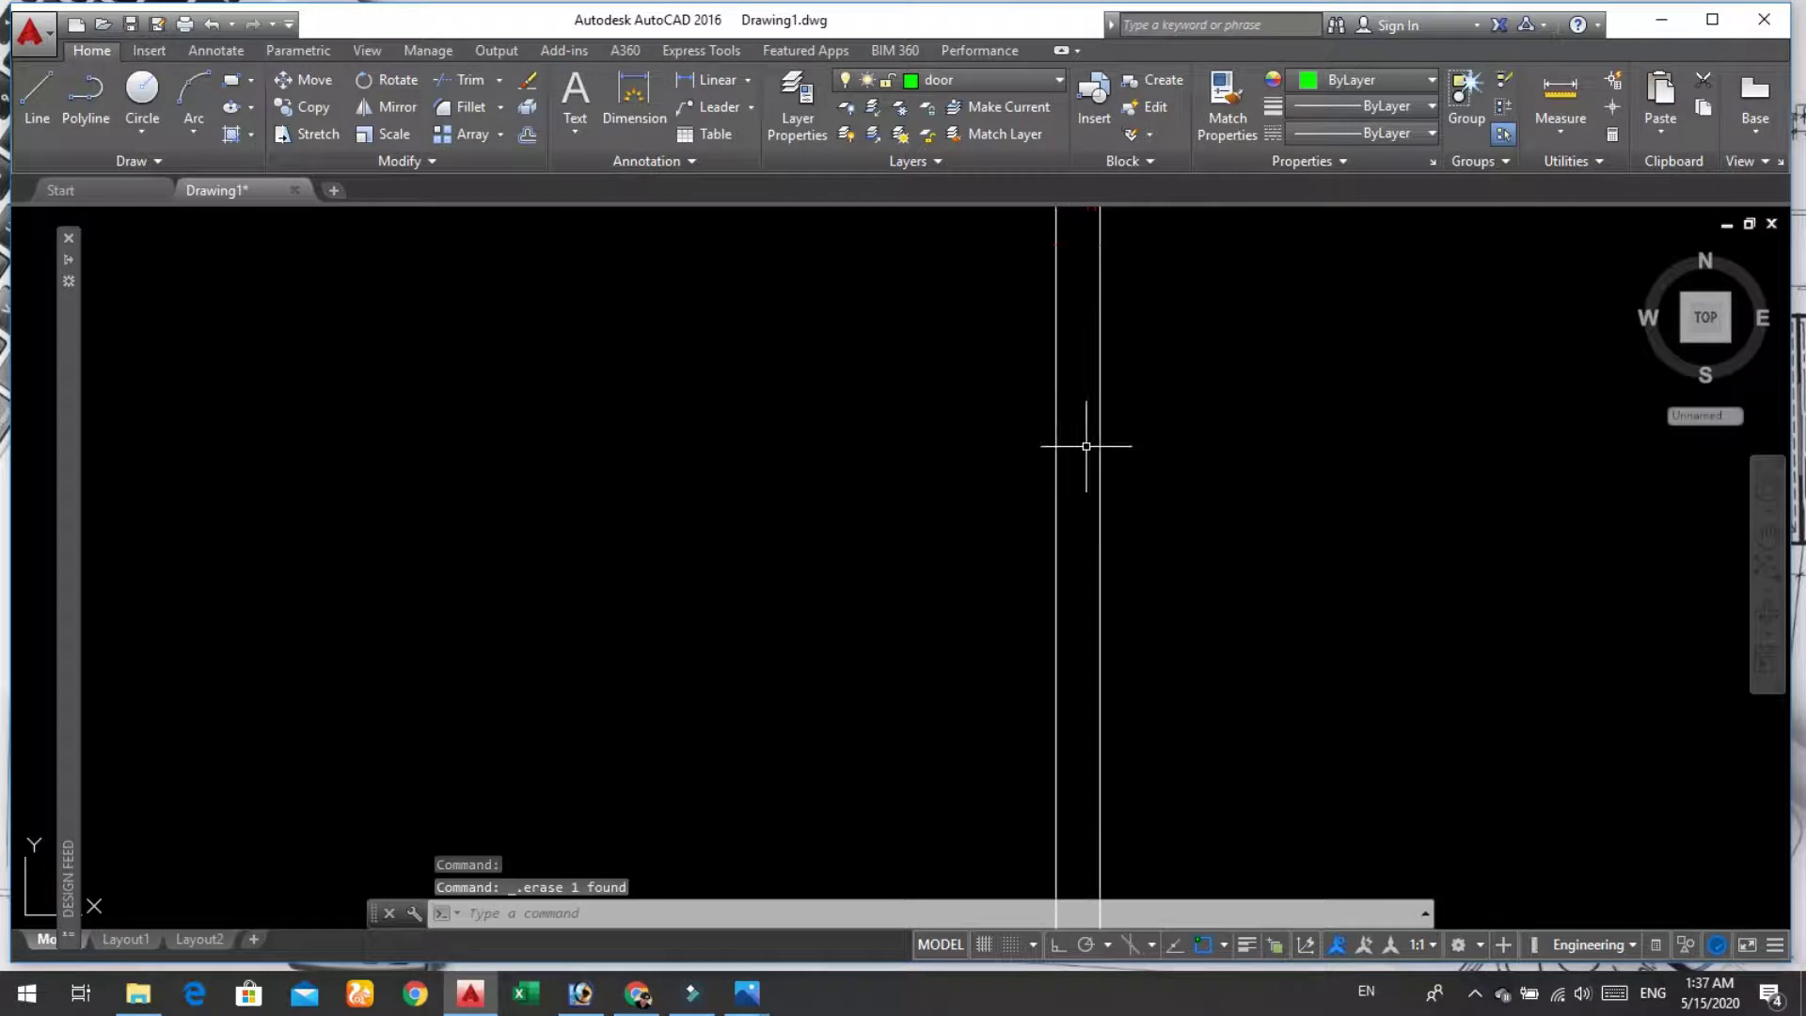
{"action": "scroll", "coordinate": [1074, 464], "scroll_direction": "down", "scroll_amount": 6}
{"action": "scroll", "coordinate": [1082, 480], "scroll_direction": "up", "scroll_amount": 4}
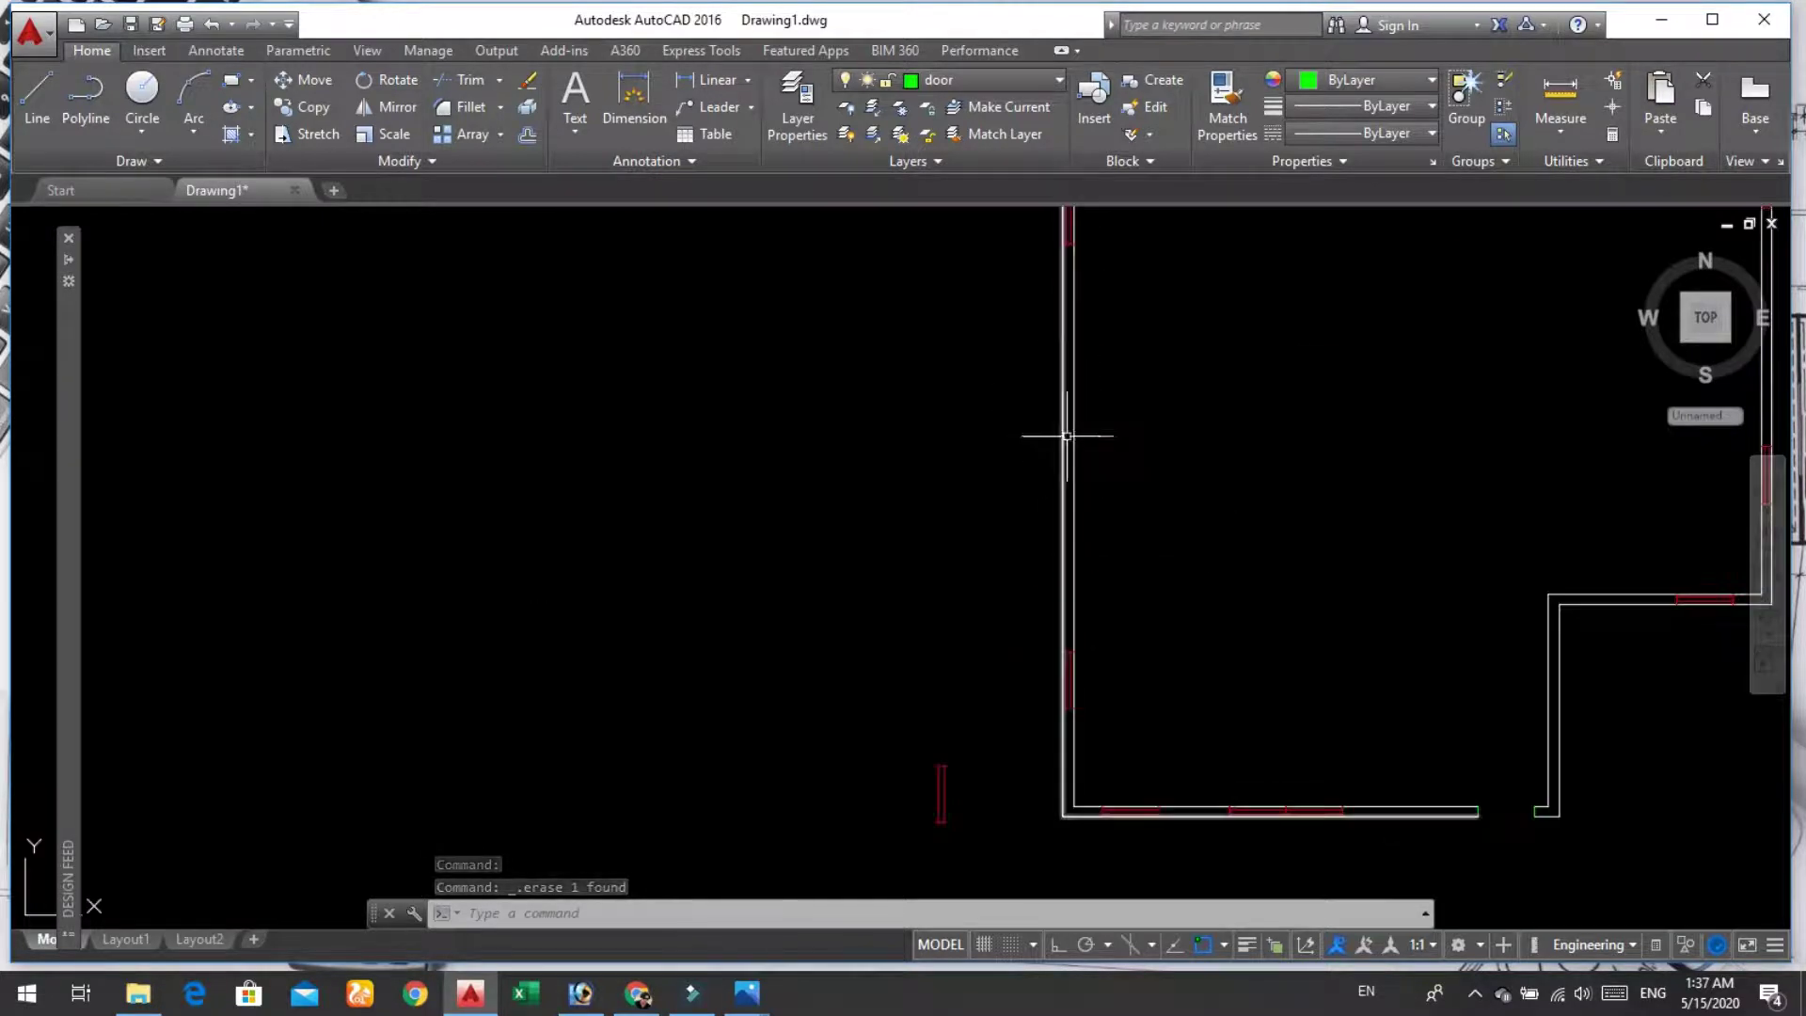
{"action": "scroll", "coordinate": [1077, 435], "scroll_direction": "up", "scroll_amount": 2}
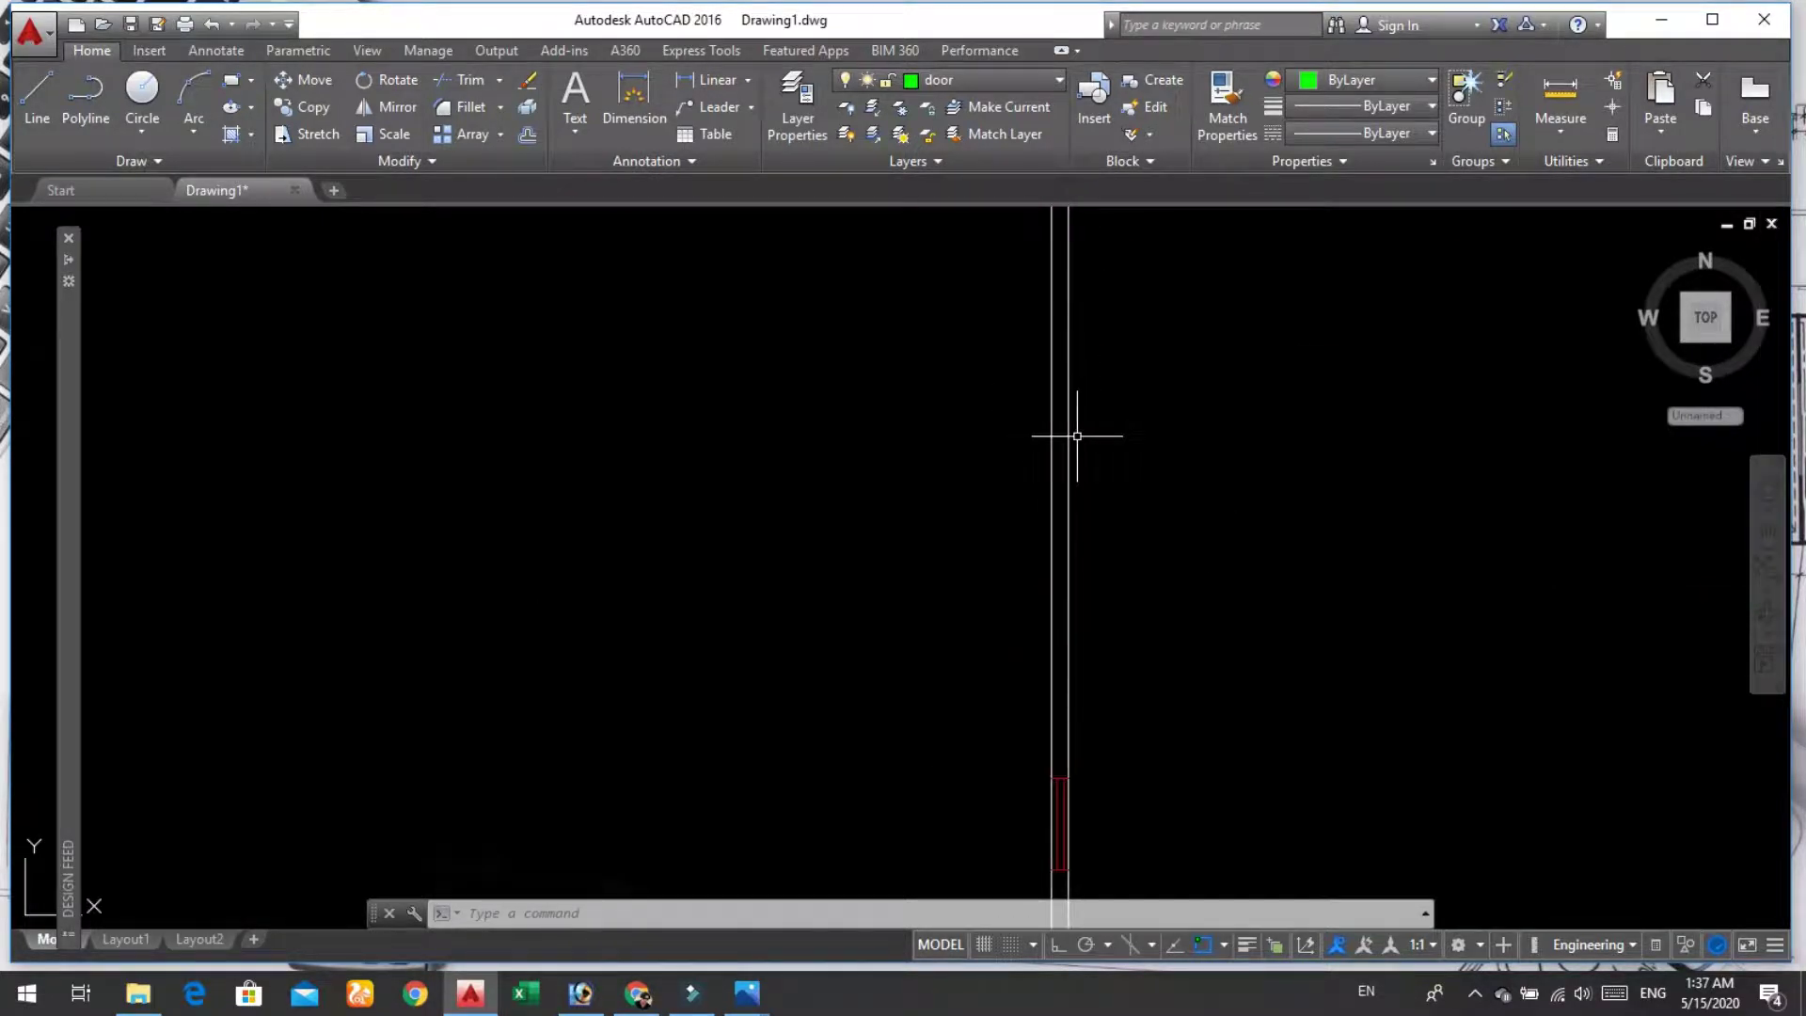
Step: Draw a horizontal green line across the left wall with Ortho on
{"action": "key", "text": "BackSpace"}
{"action": "type", "text": "line"}
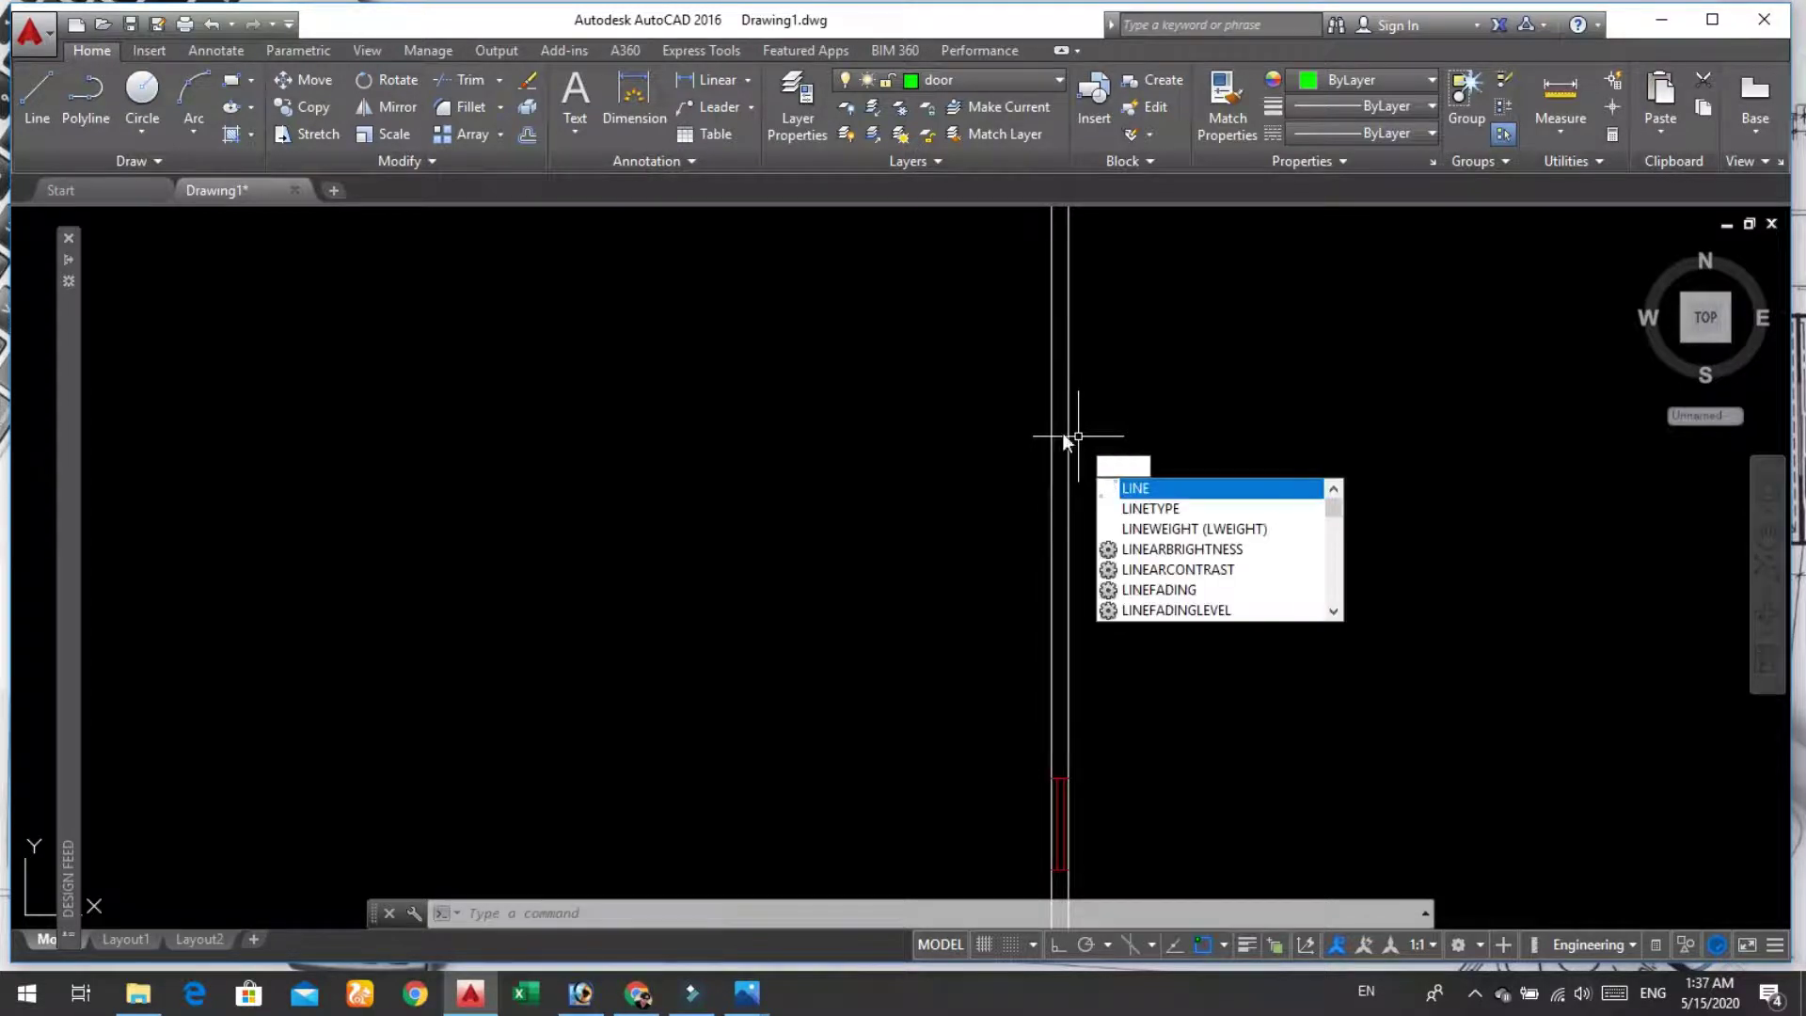
{"action": "key", "text": "Return"}
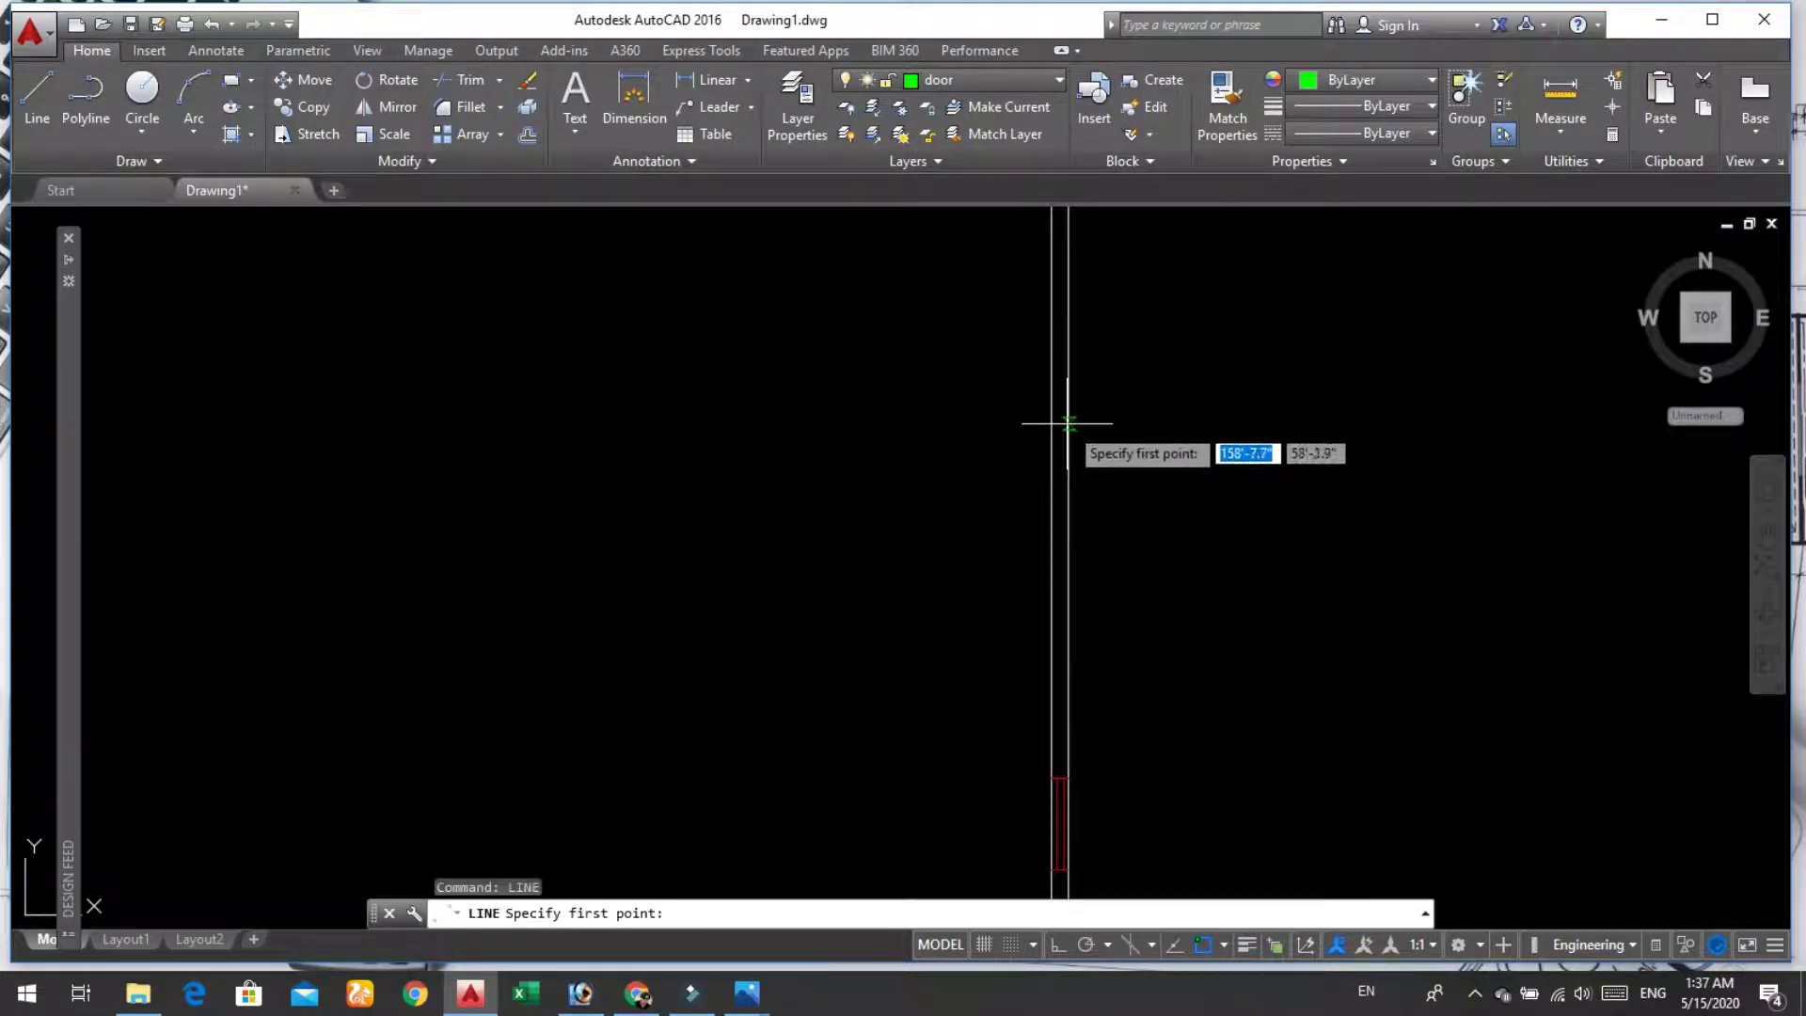
{"action": "scroll", "coordinate": [1065, 423], "scroll_direction": "down", "scroll_amount": 3}
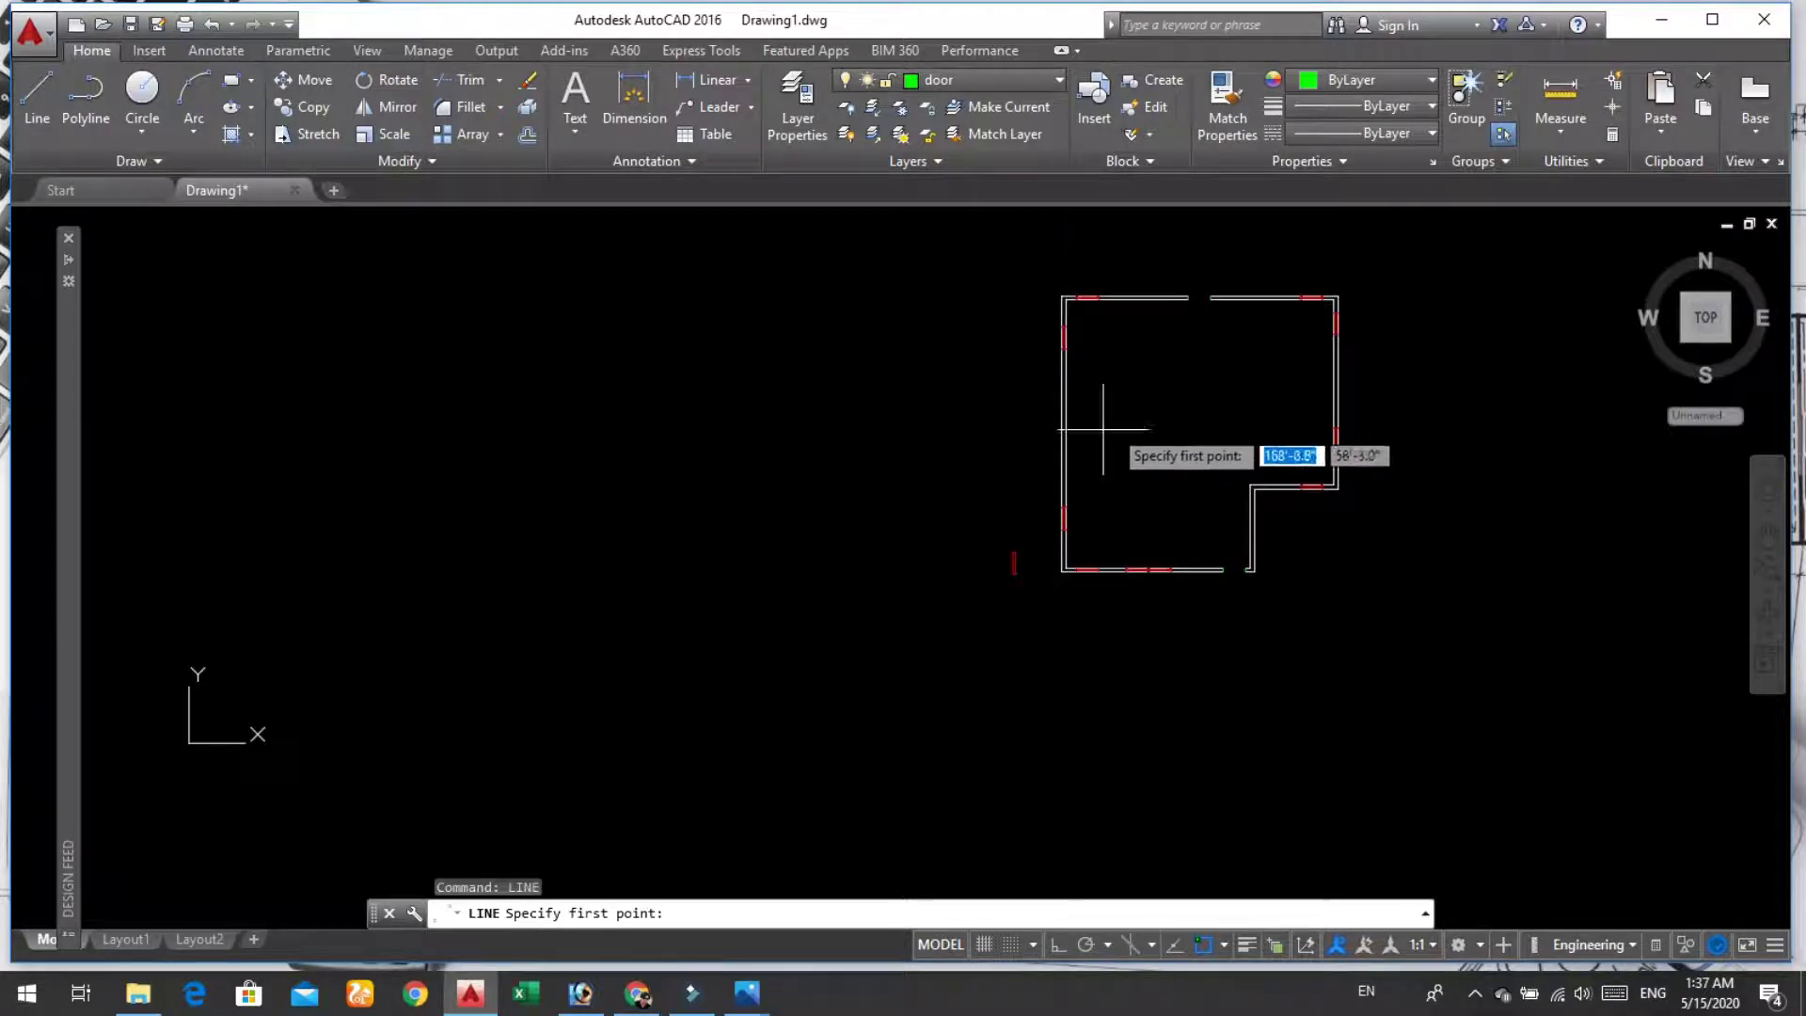
{"action": "scroll", "coordinate": [1059, 433], "scroll_direction": "up", "scroll_amount": 5}
{"action": "scroll", "coordinate": [1056, 431], "scroll_direction": "up", "scroll_amount": 2}
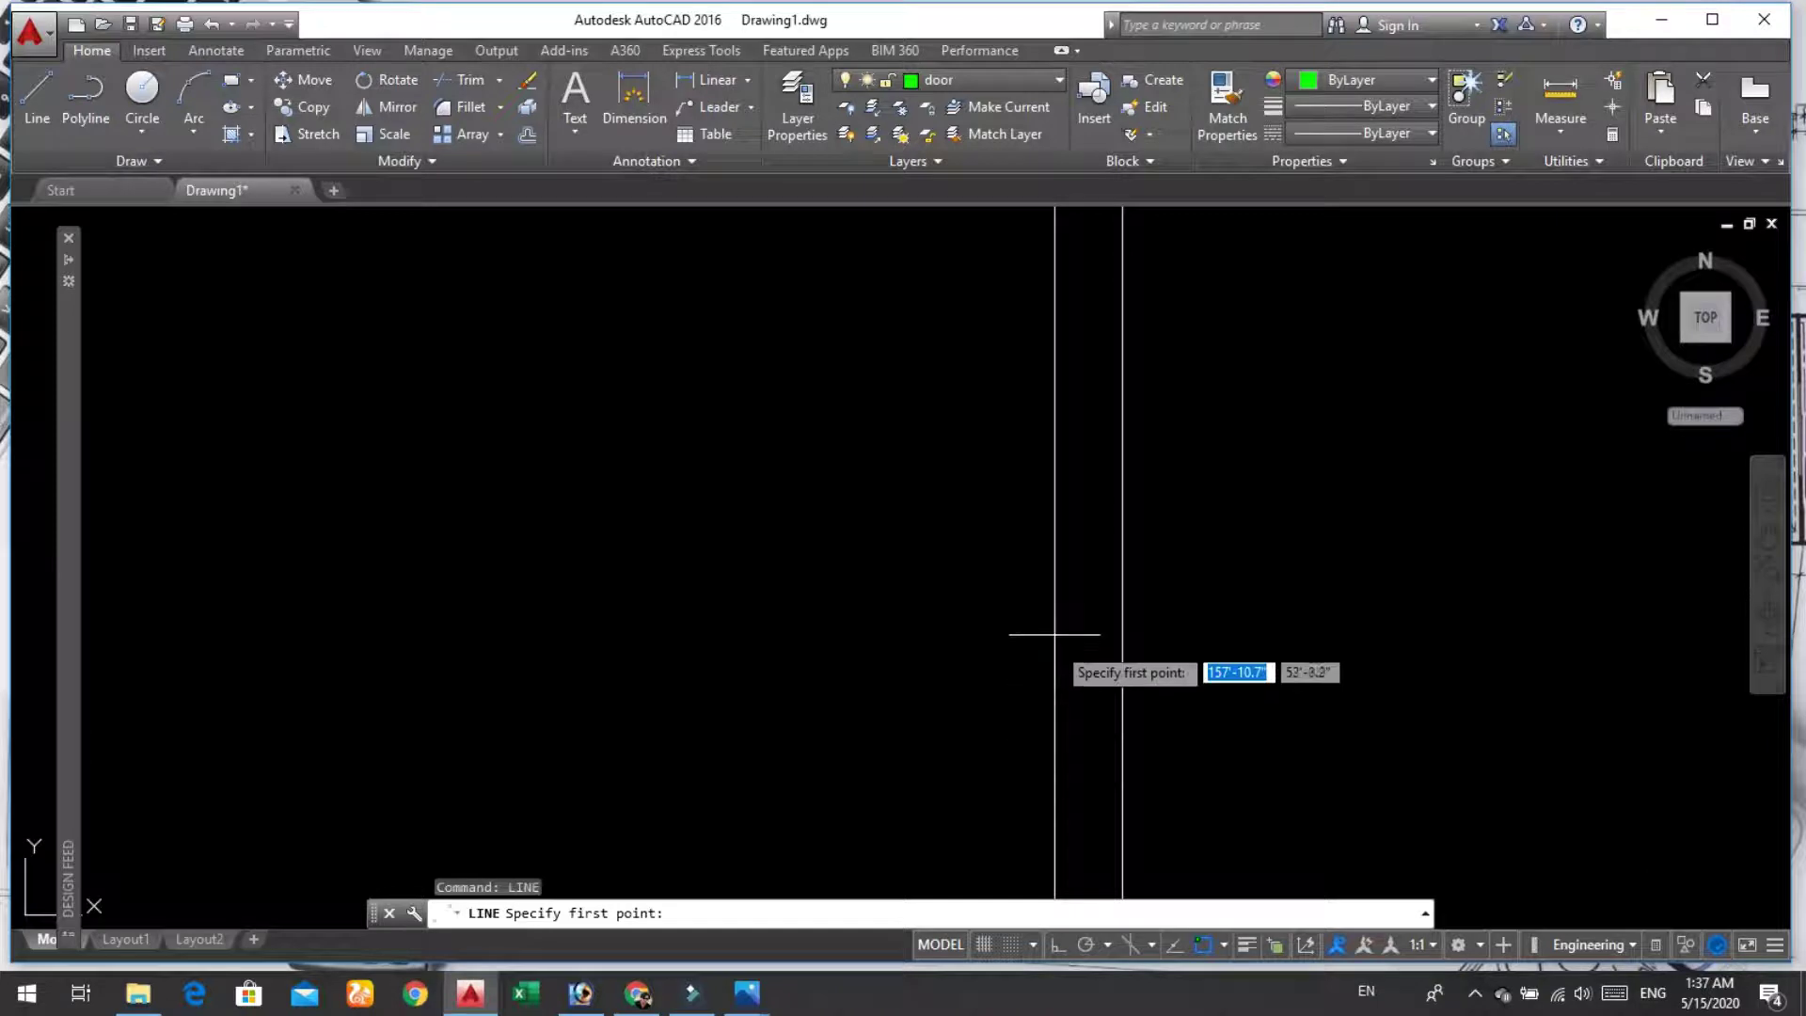
{"action": "scroll", "coordinate": [1053, 376], "scroll_direction": "down", "scroll_amount": 2}
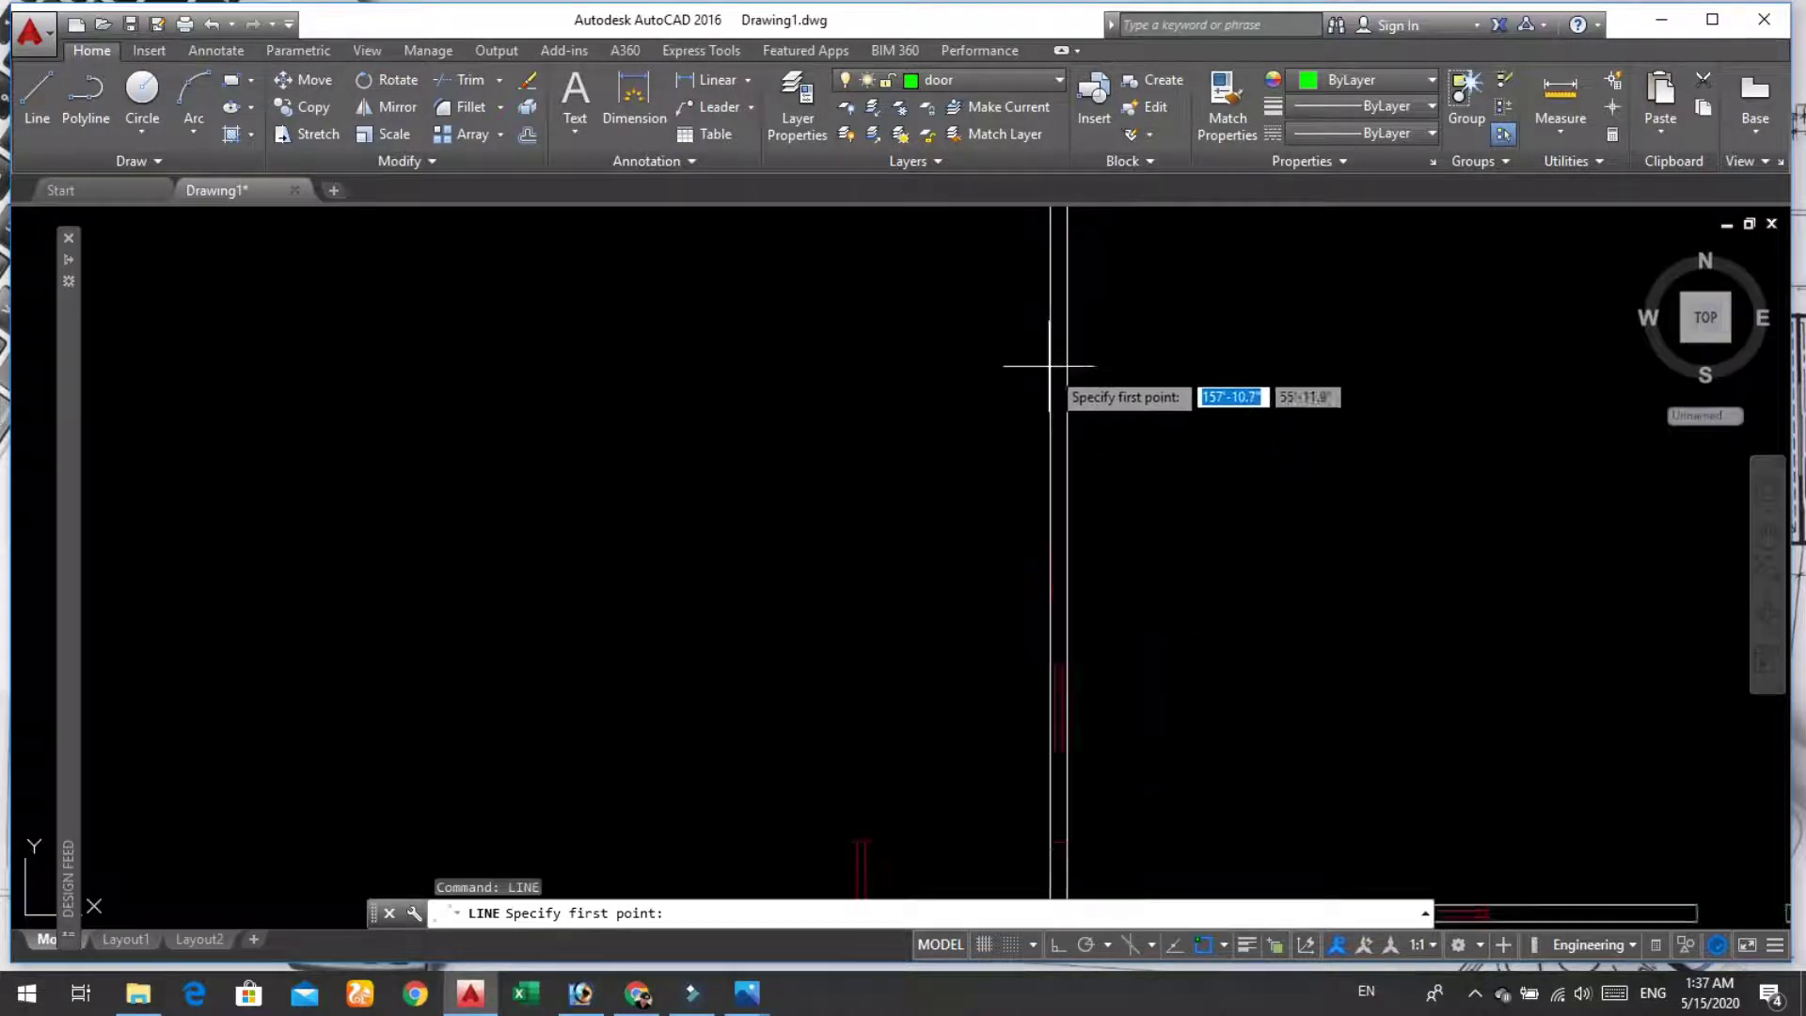
{"action": "scroll", "coordinate": [1051, 404], "scroll_direction": "down", "scroll_amount": 2}
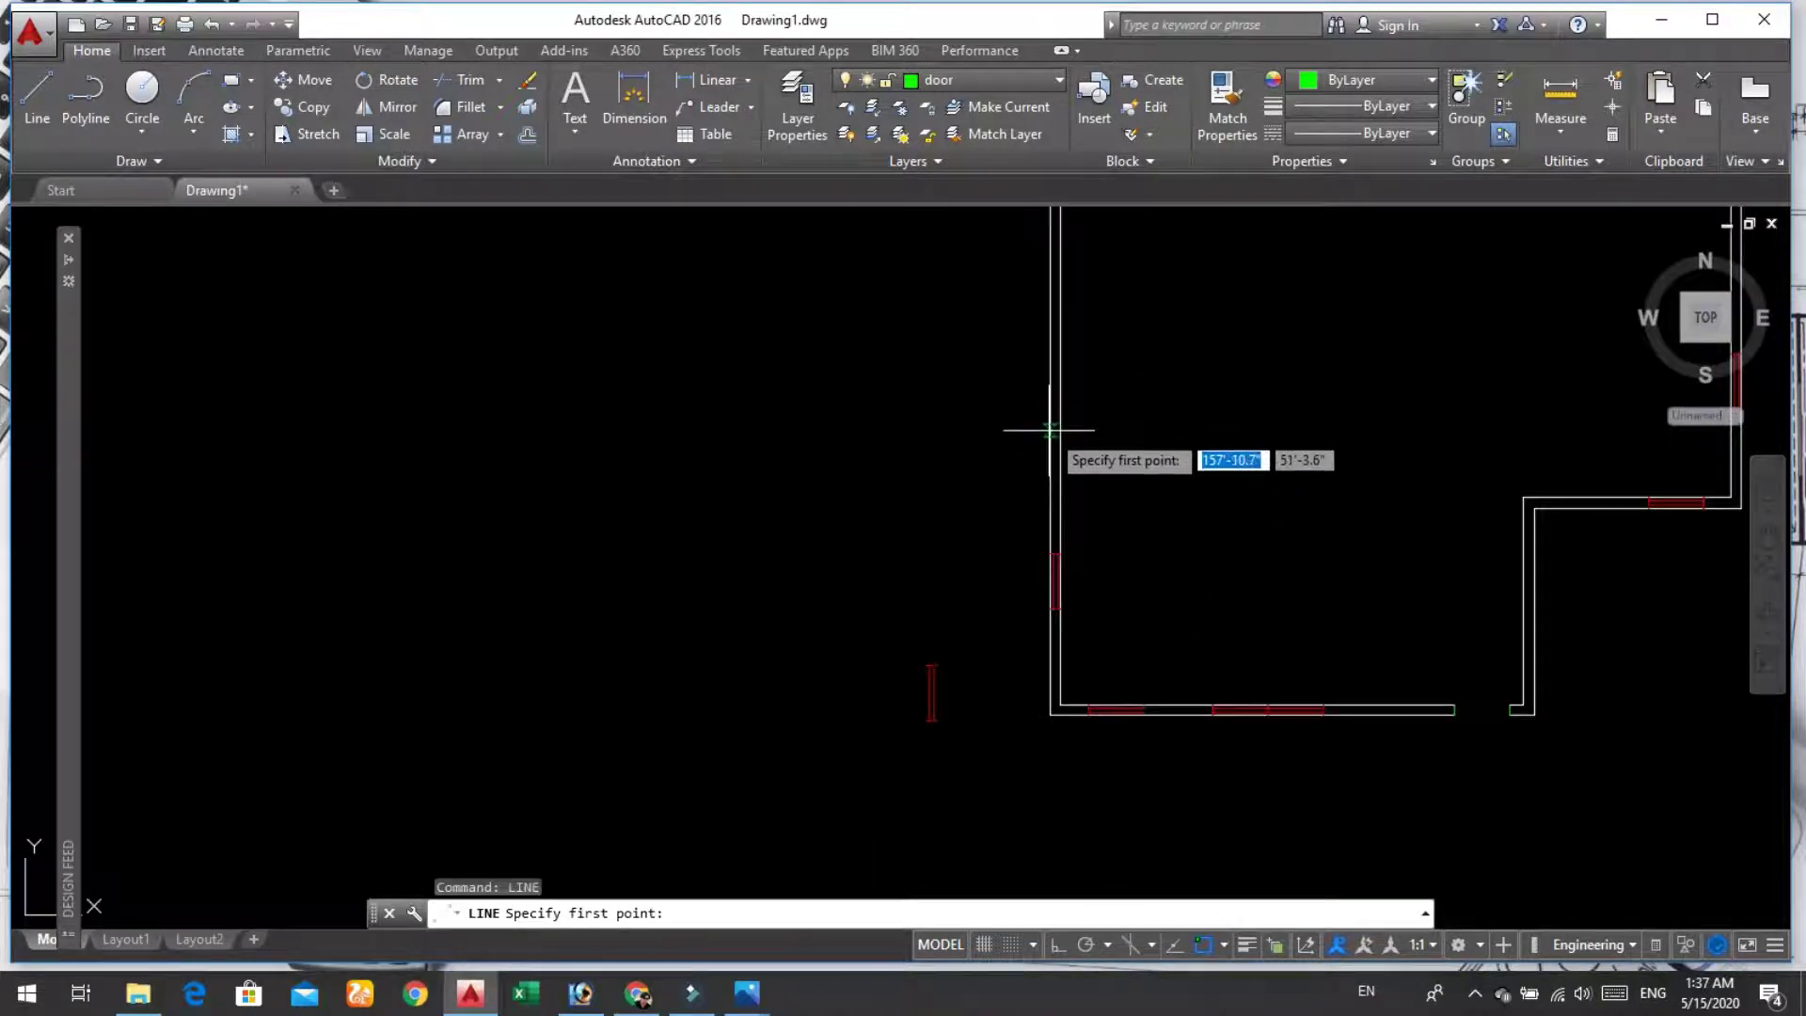
{"action": "left_click", "coordinate": [1061, 369]}
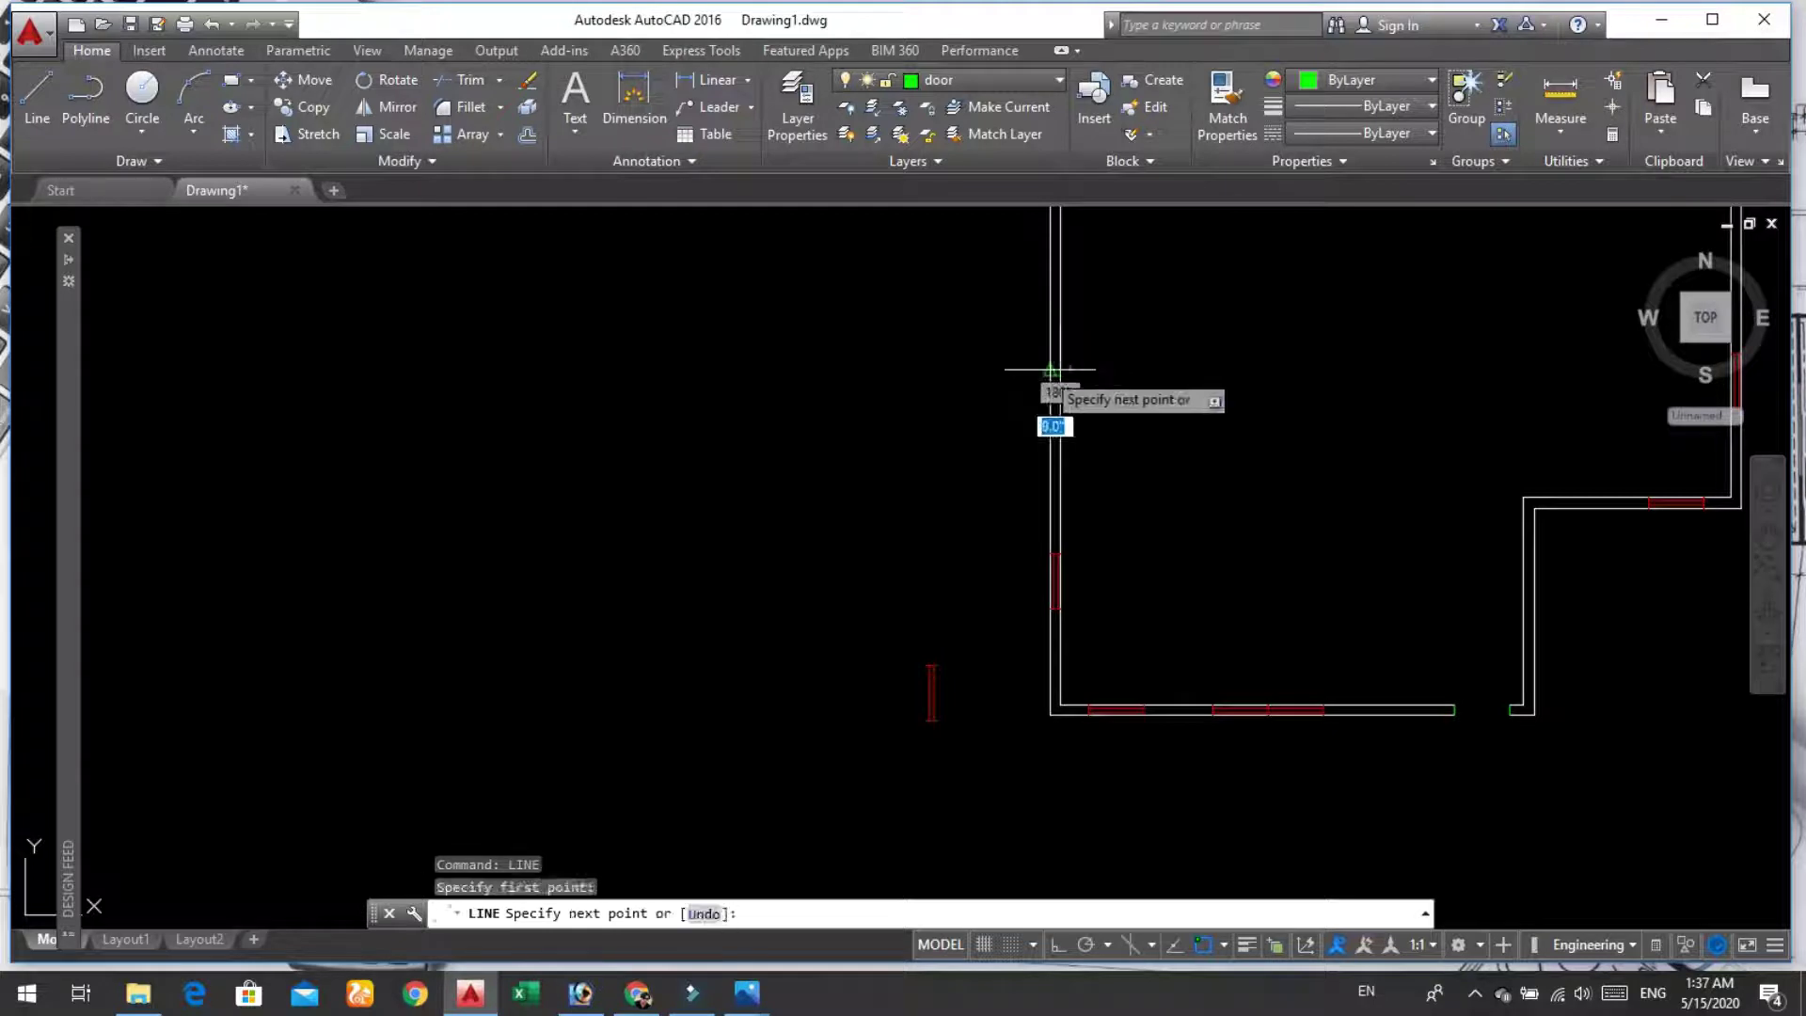
{"action": "scroll", "coordinate": [1044, 369], "scroll_direction": "up", "scroll_amount": 4}
{"action": "scroll", "coordinate": [1046, 370], "scroll_direction": "up", "scroll_amount": 5}
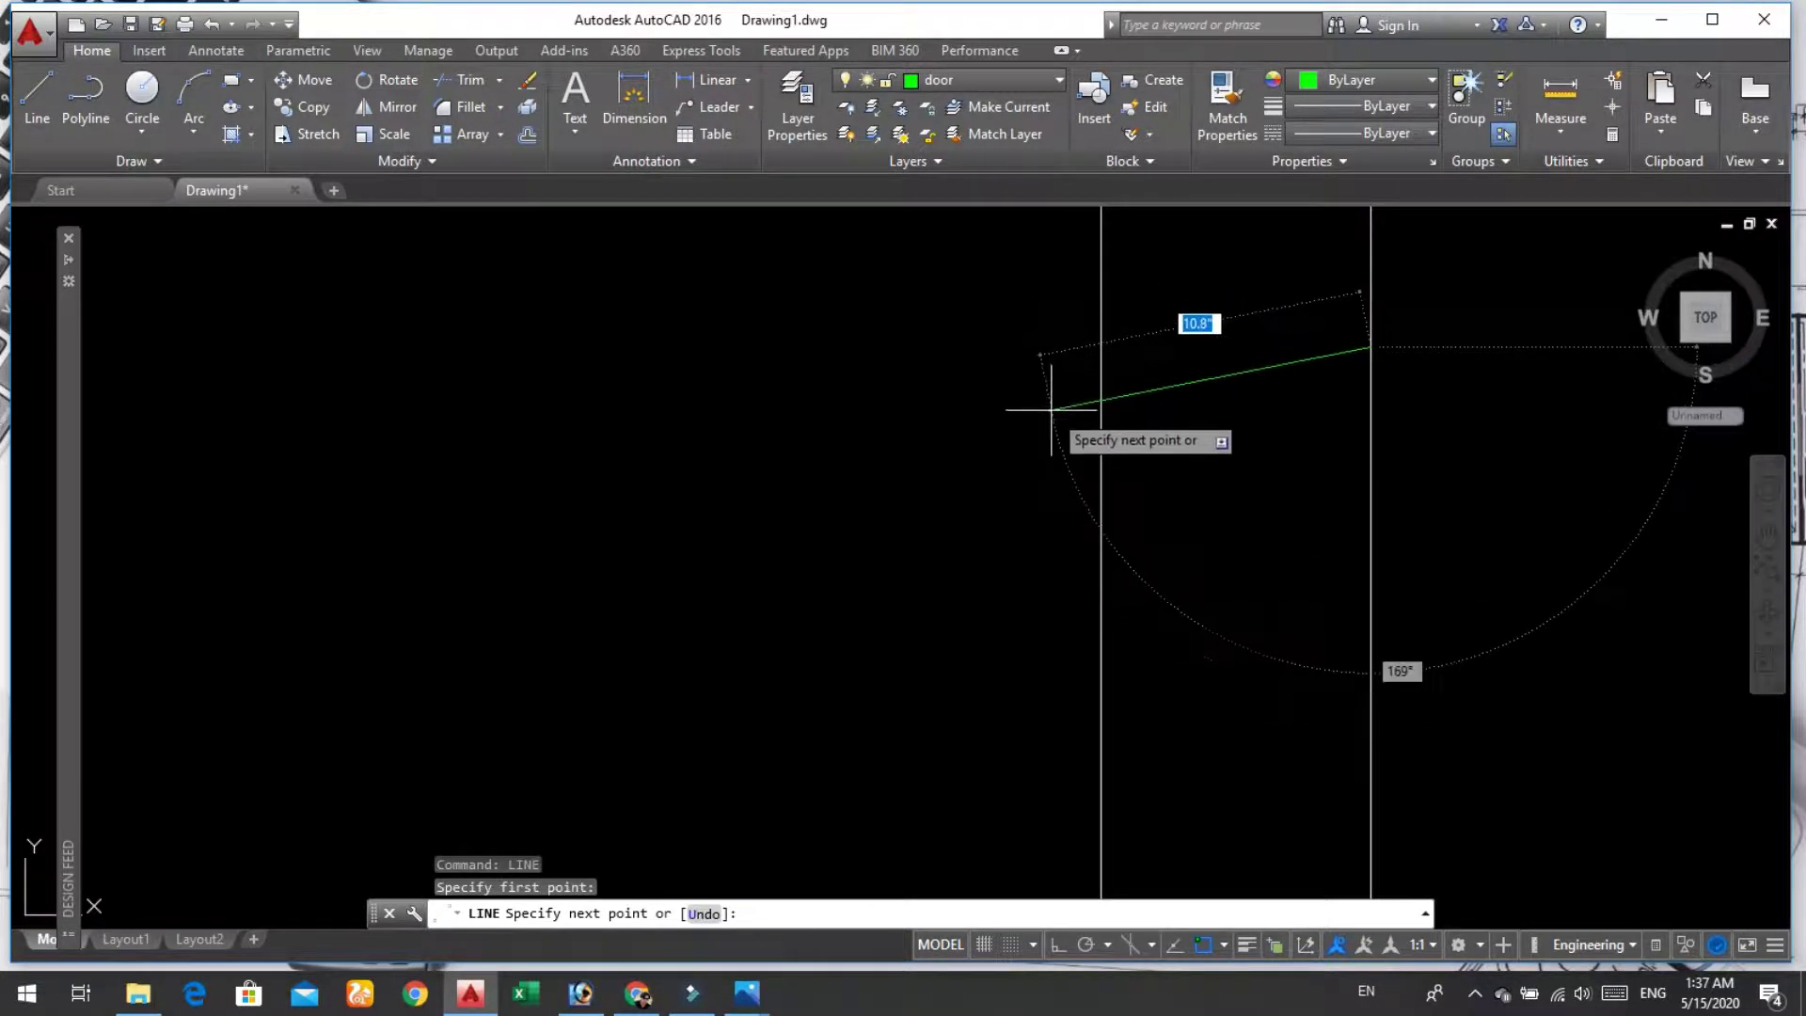
{"action": "key", "text": "F8"}
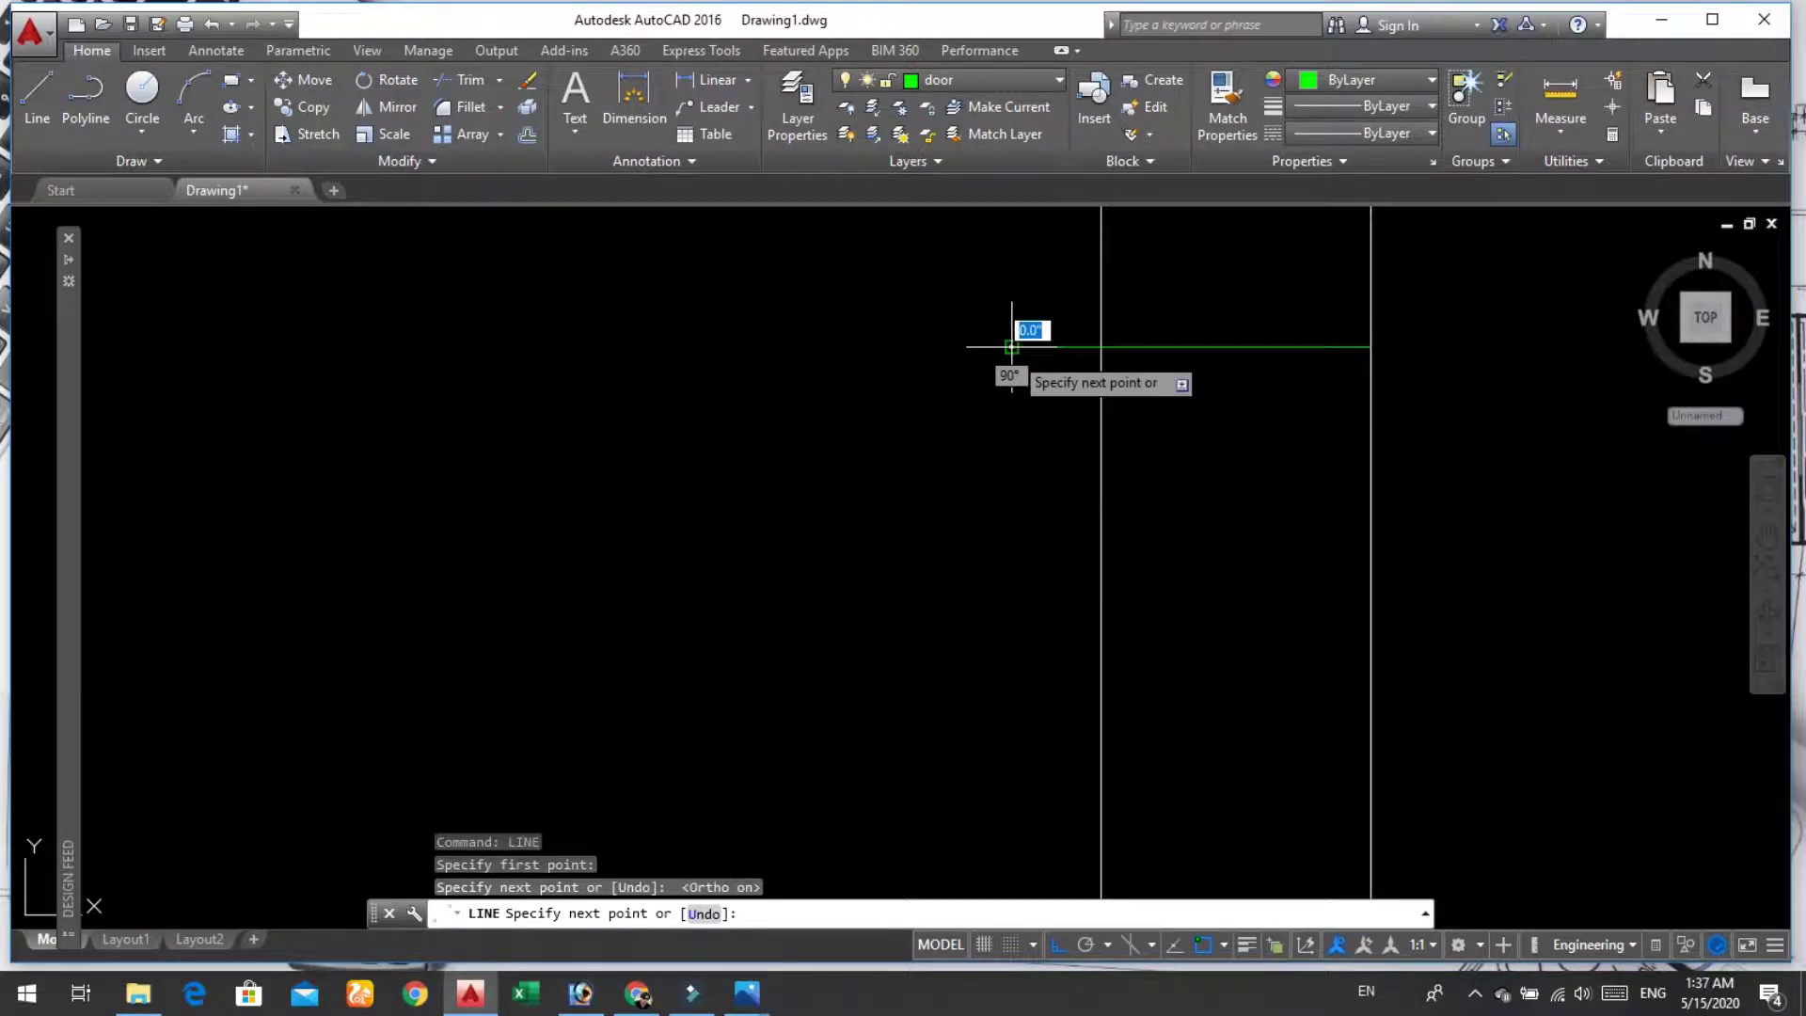
{"action": "left_click", "coordinate": [1020, 372]}
{"action": "key", "text": "Return"}
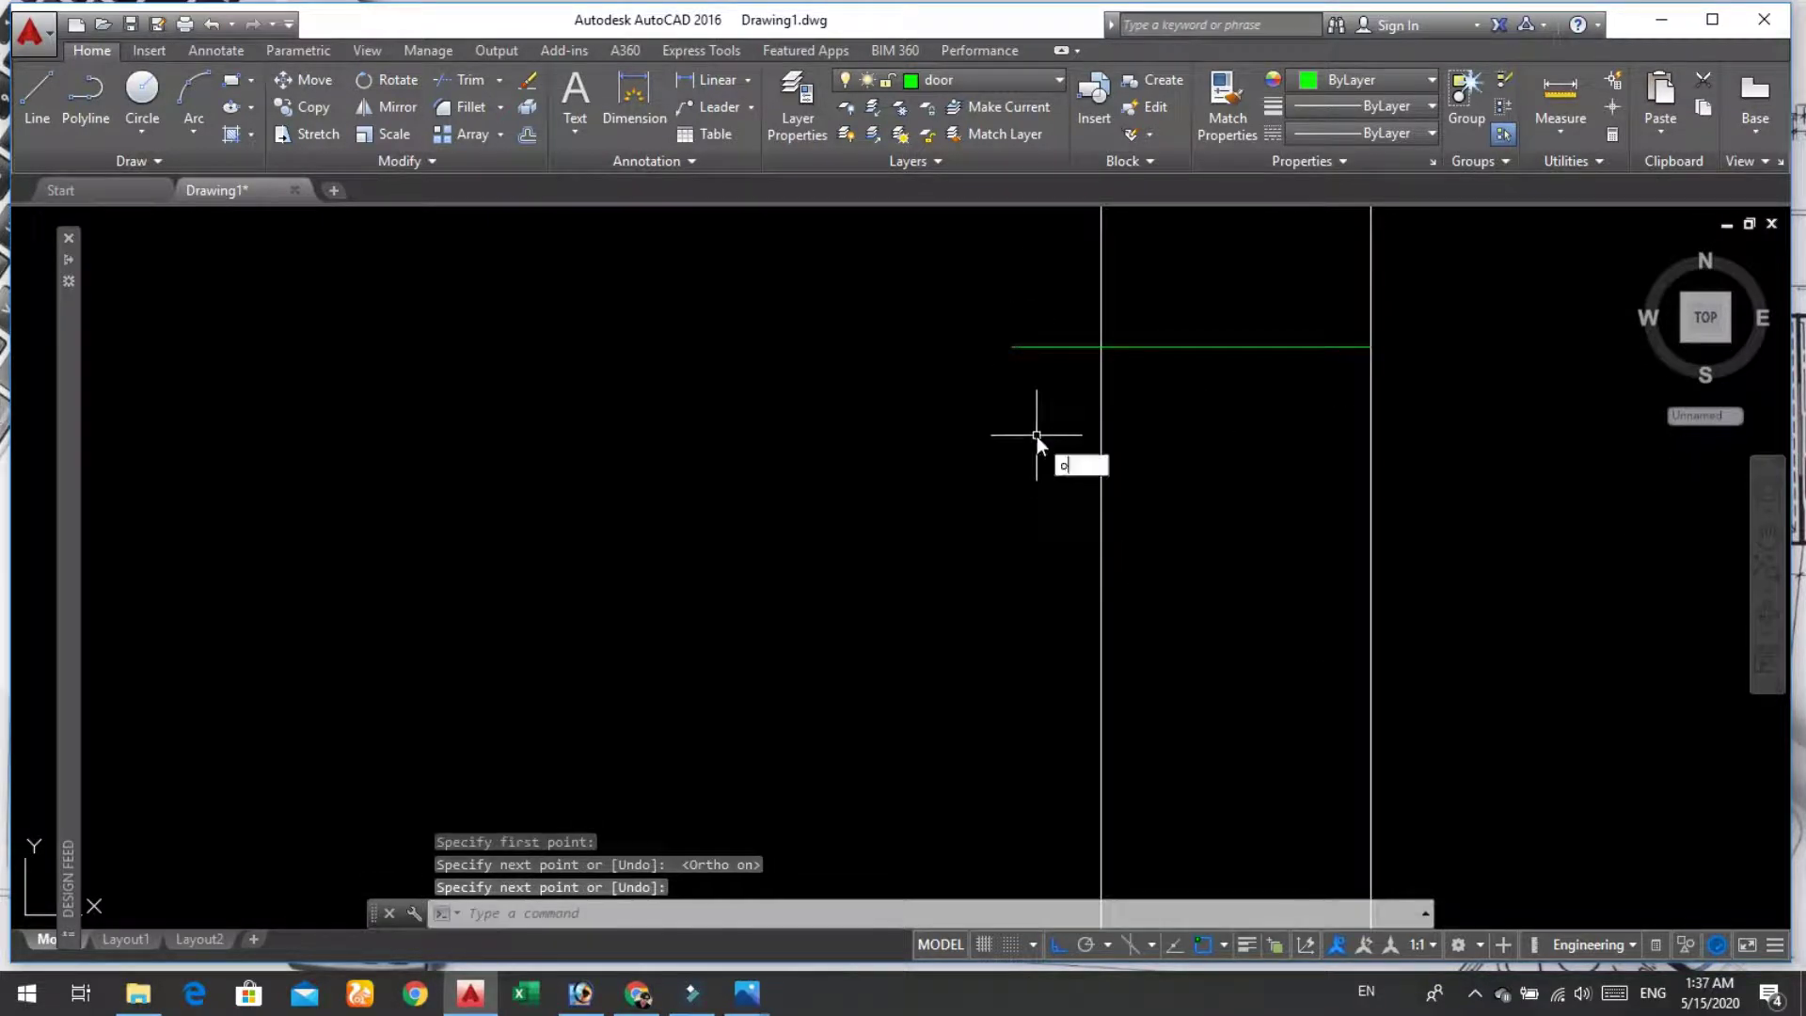
Step: Offset the new line 2' above and below to mark the door jambs
{"action": "key", "text": "Return"}
{"action": "type", "text": "2'"}
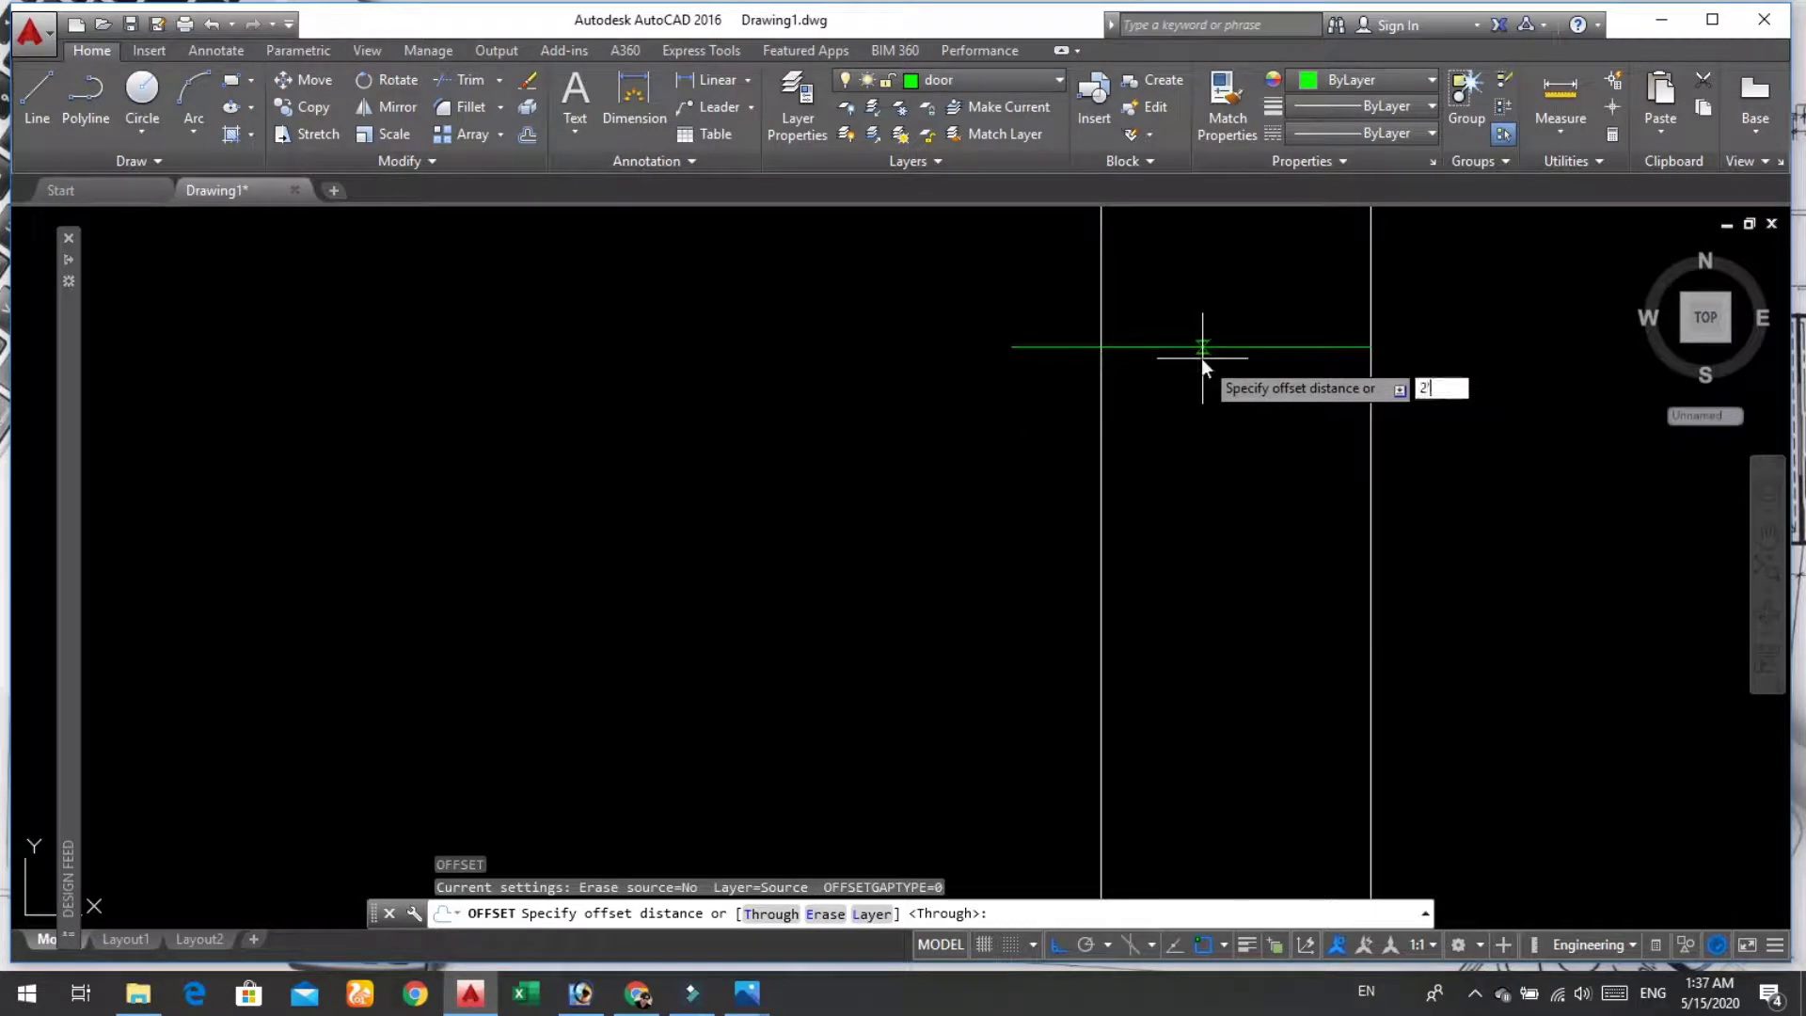
{"action": "key", "text": "Return"}
{"action": "left_click", "coordinate": [1202, 348]}
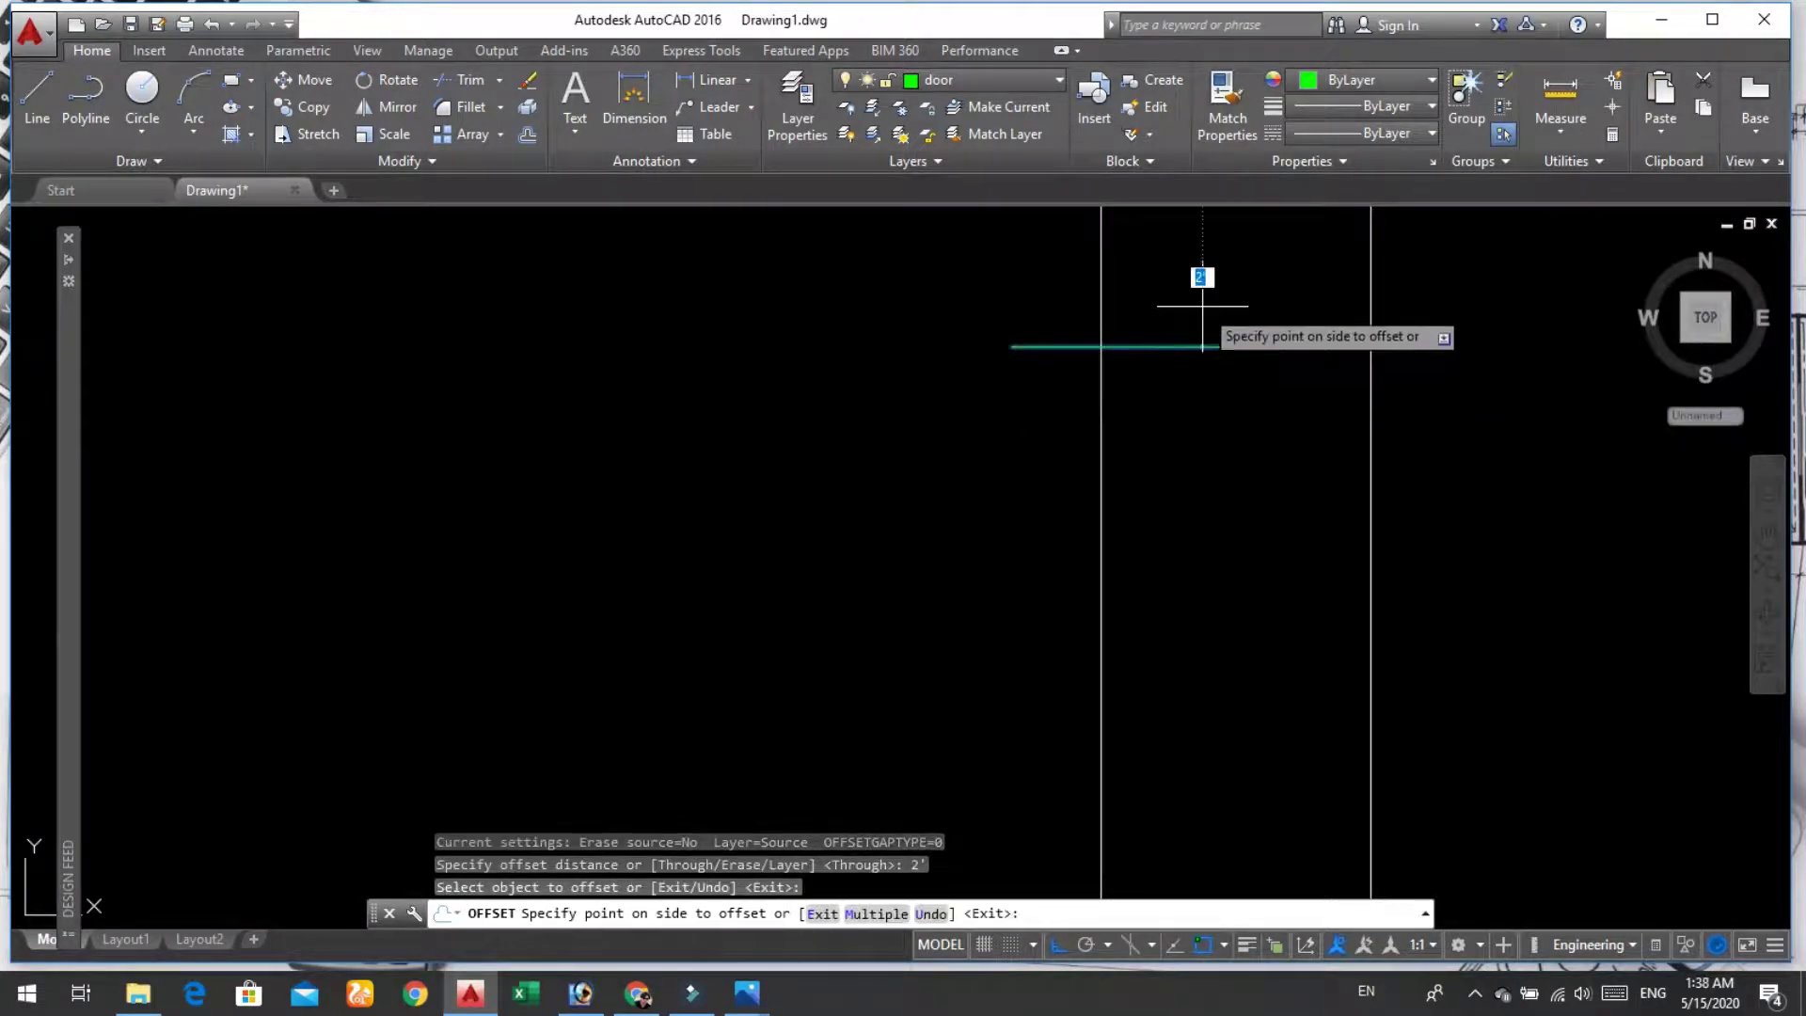
{"action": "left_click", "coordinate": [1204, 277]}
{"action": "left_click", "coordinate": [1214, 347]}
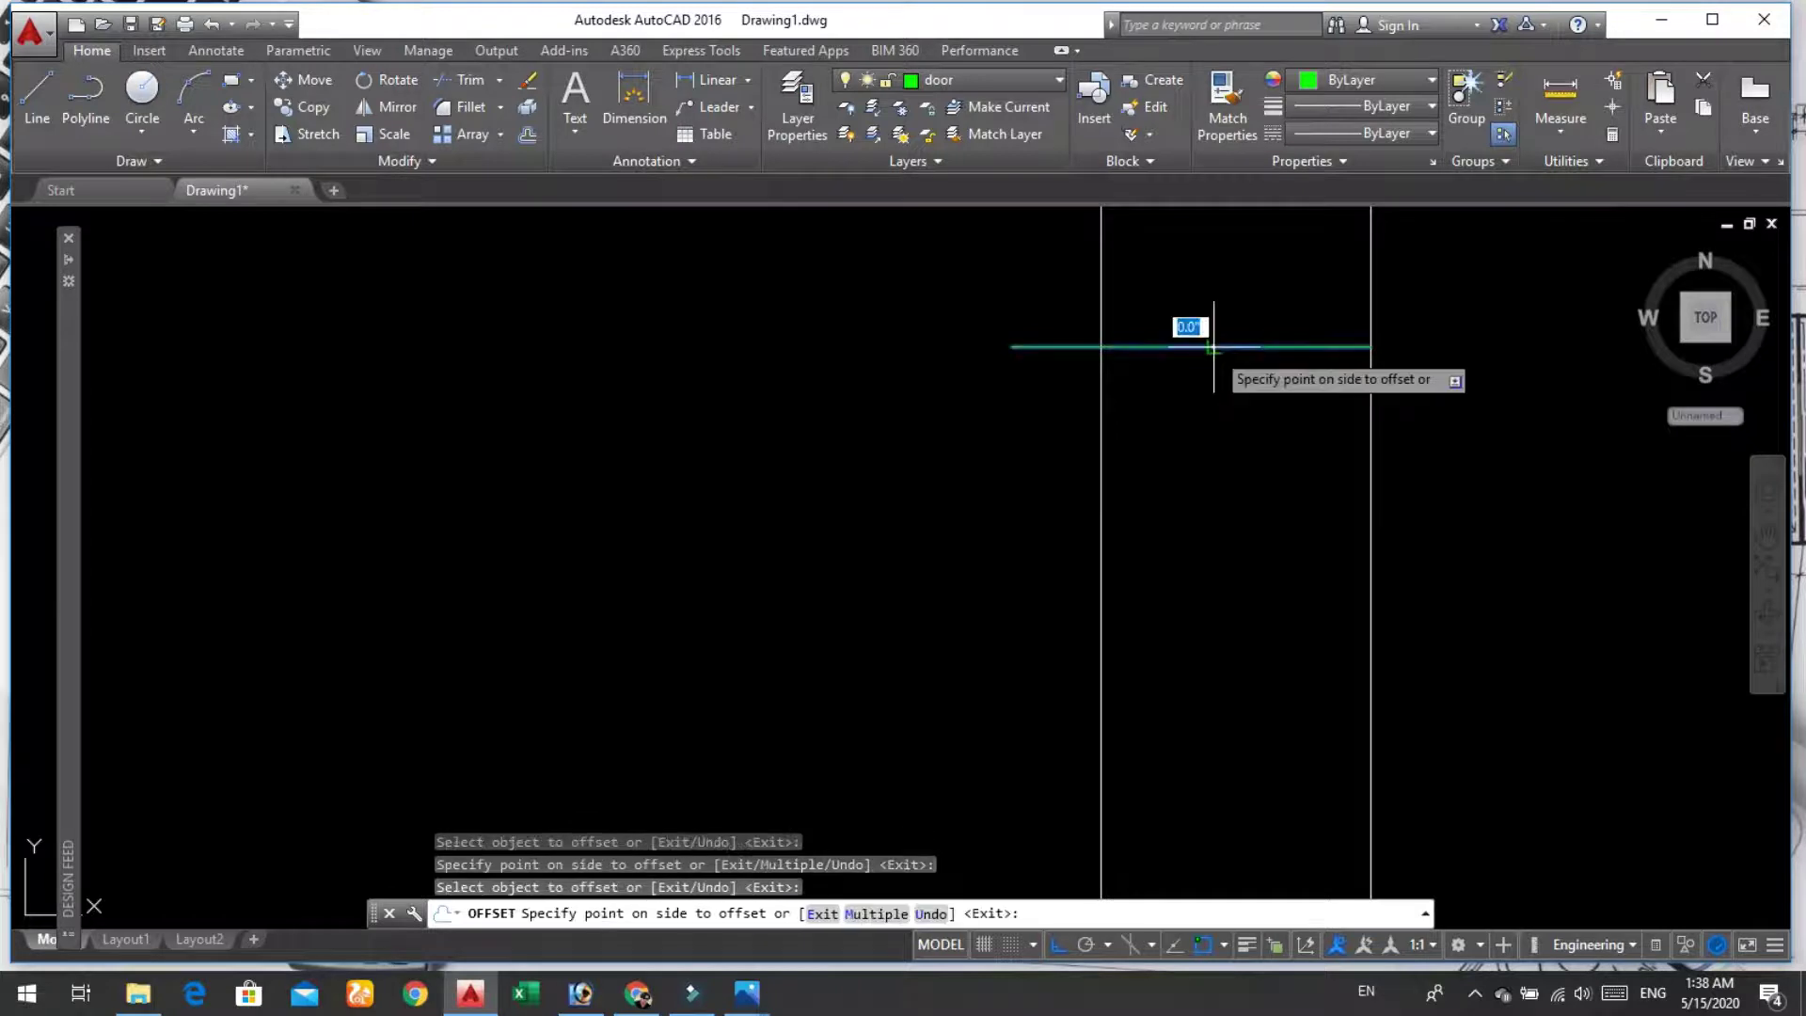
{"action": "left_click", "coordinate": [1200, 437]}
{"action": "scroll", "coordinate": [1197, 463], "scroll_direction": "down", "scroll_amount": 5}
{"action": "scroll", "coordinate": [1195, 465], "scroll_direction": "up", "scroll_amount": 4}
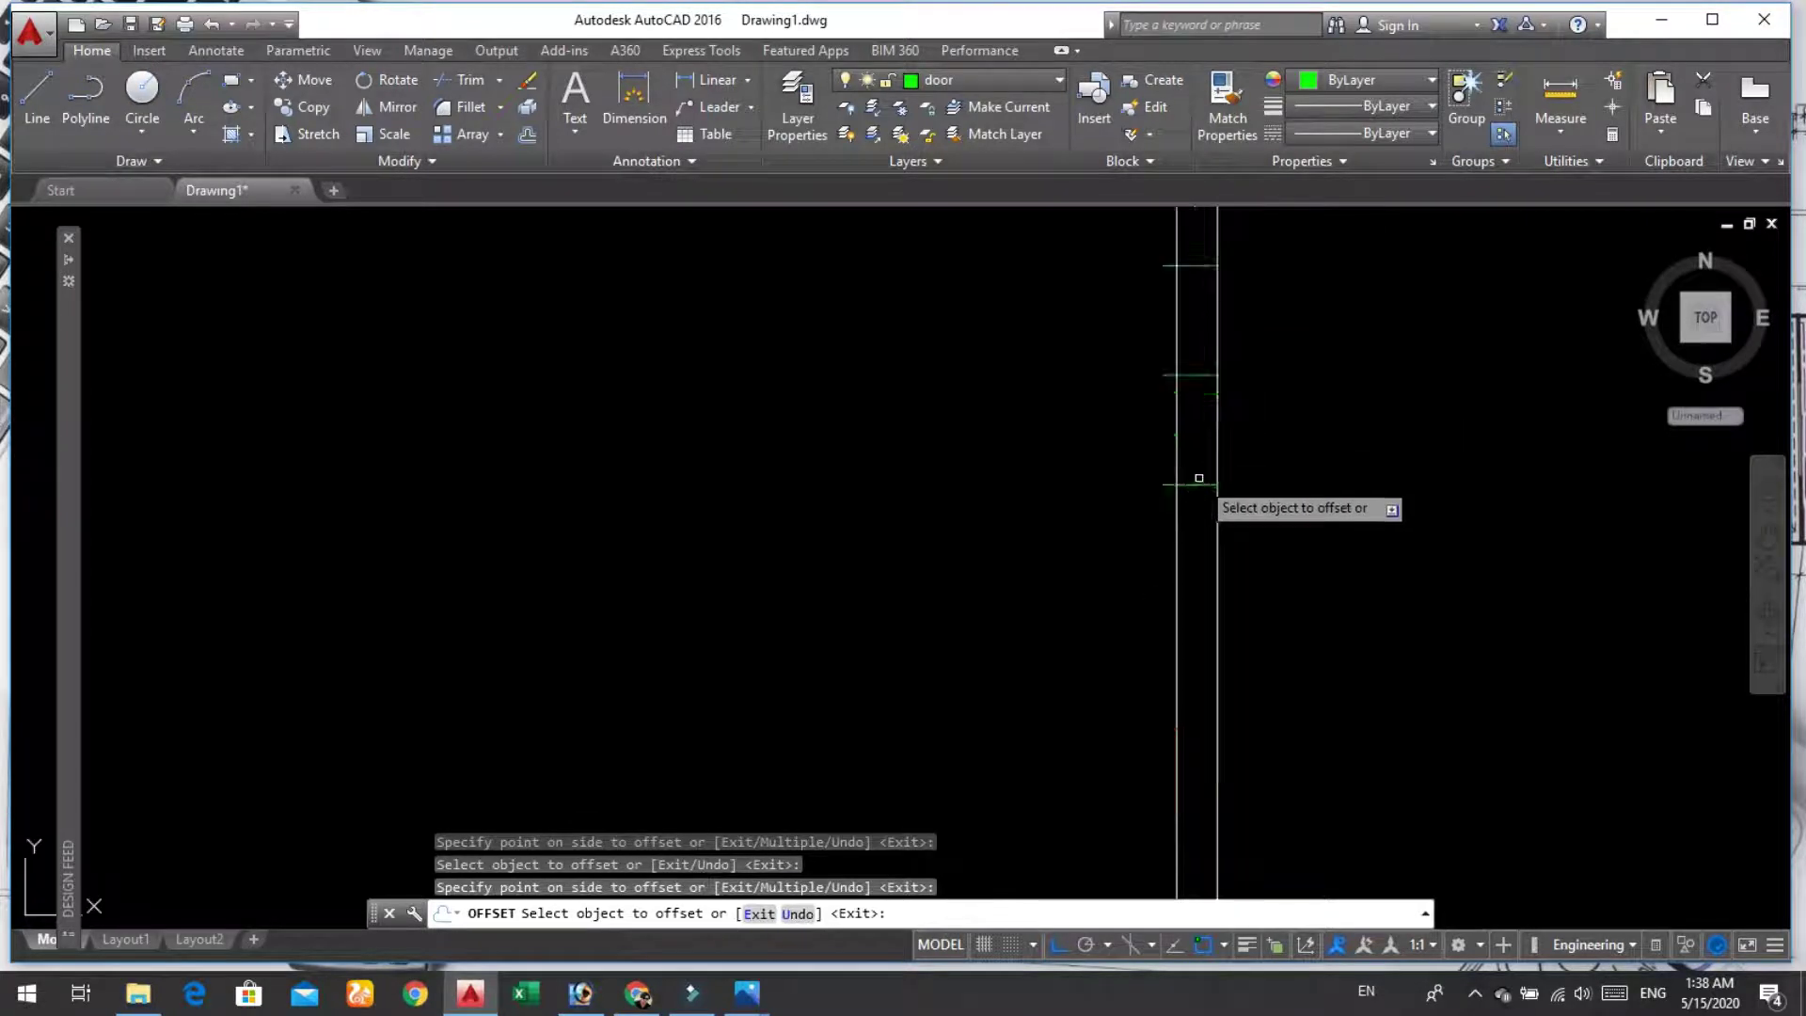
{"action": "scroll", "coordinate": [1194, 433], "scroll_direction": "up", "scroll_amount": 2}
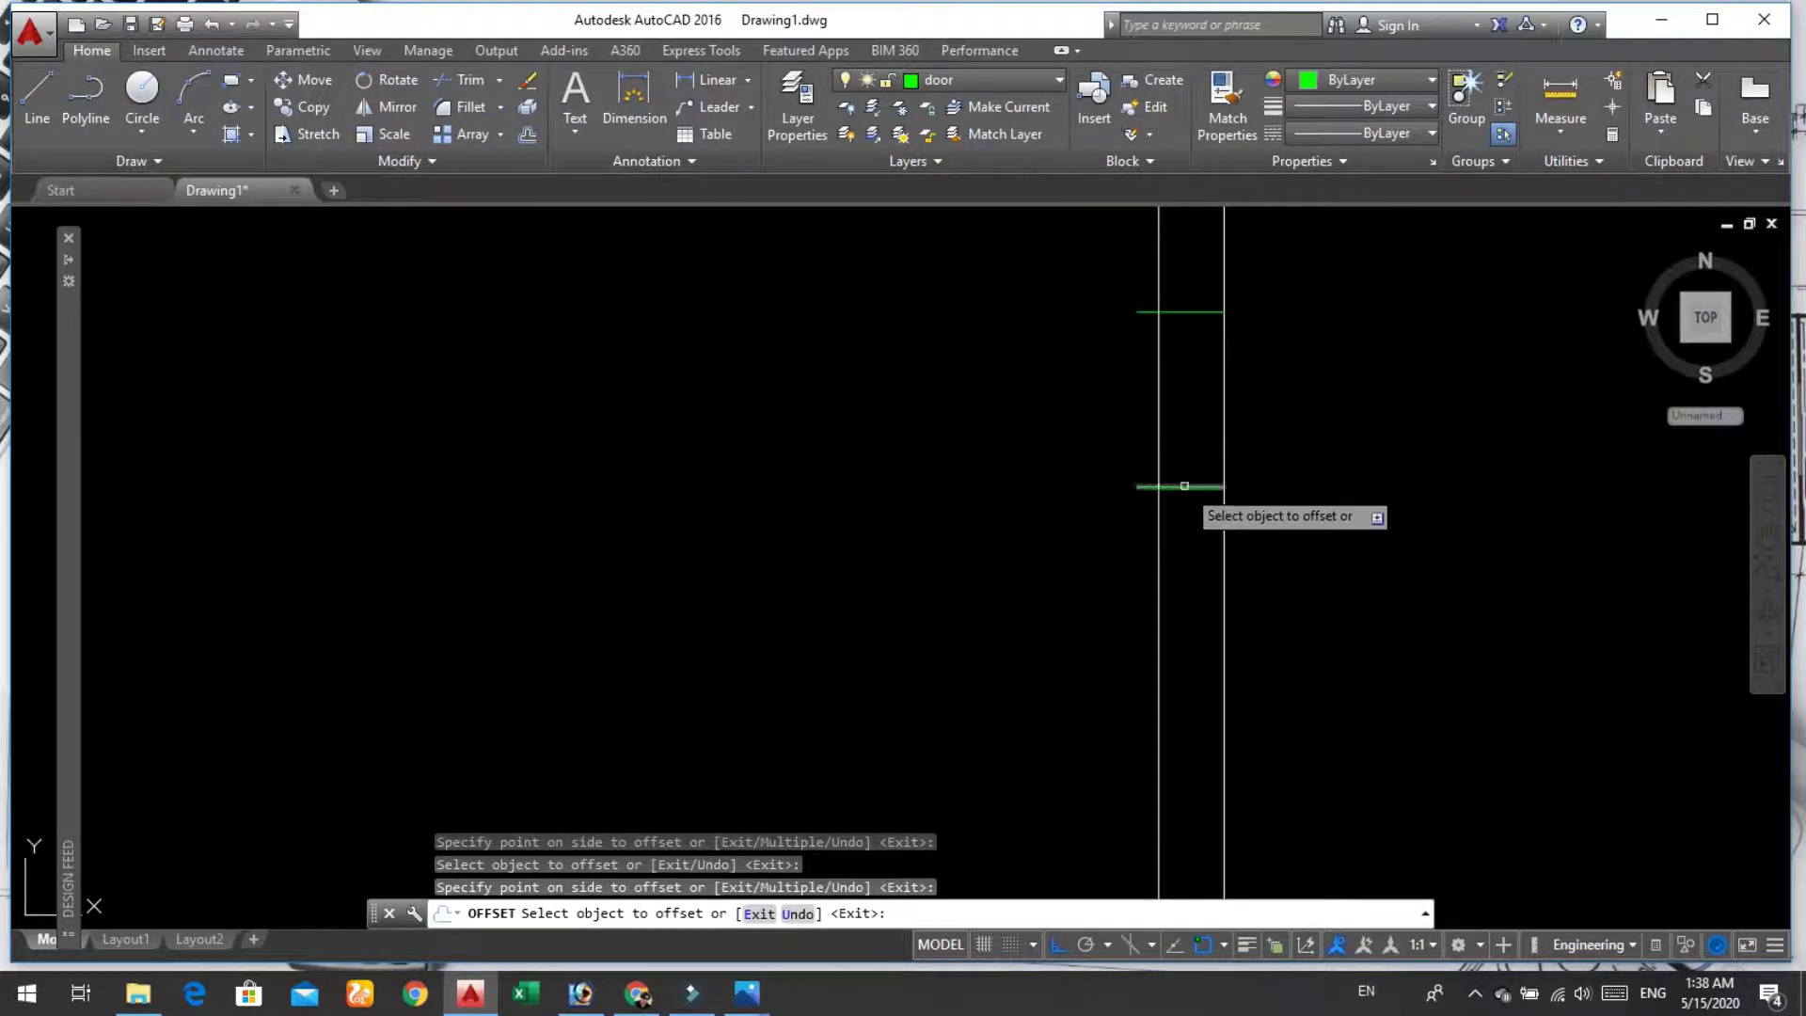
{"action": "scroll", "coordinate": [1184, 480], "scroll_direction": "down", "scroll_amount": 4}
{"action": "key", "text": "Return"}
{"action": "scroll", "coordinate": [1183, 395], "scroll_direction": "up", "scroll_amount": 4}
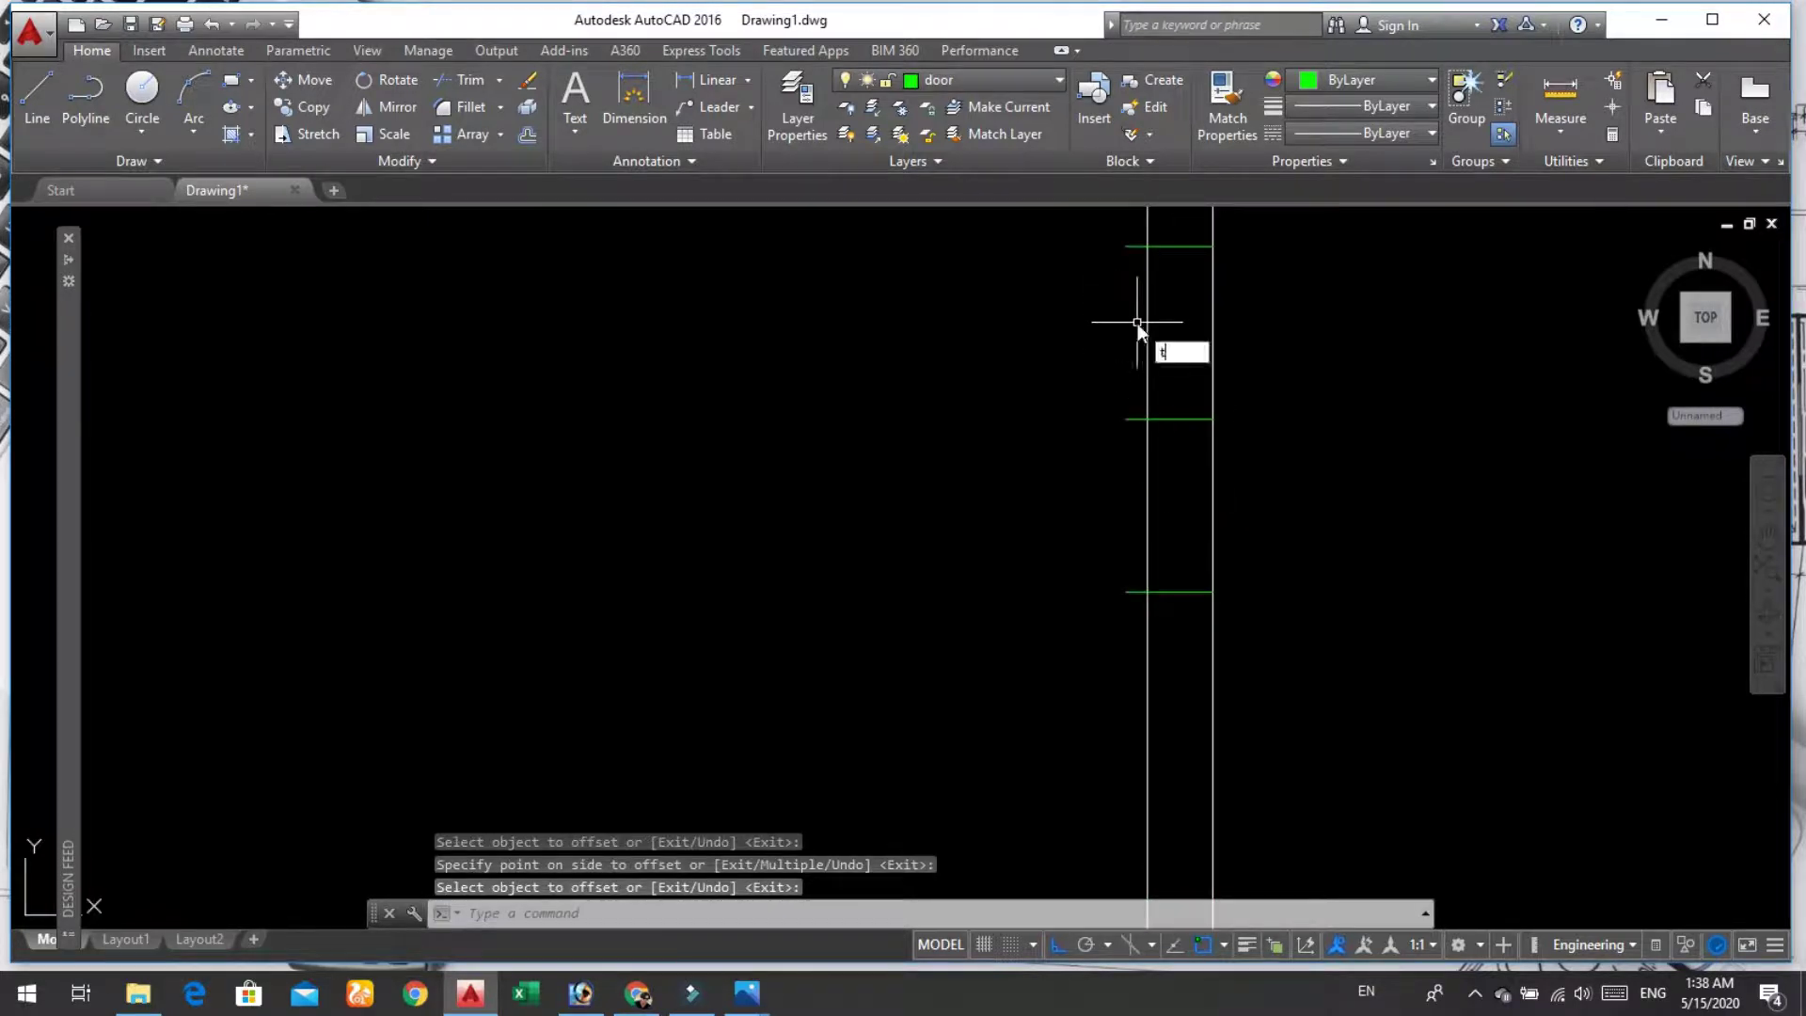
Step: Trim the left-wall lines between the jambs to open the doorway
{"action": "type", "text": "r"}
{"action": "key", "text": "Return"}
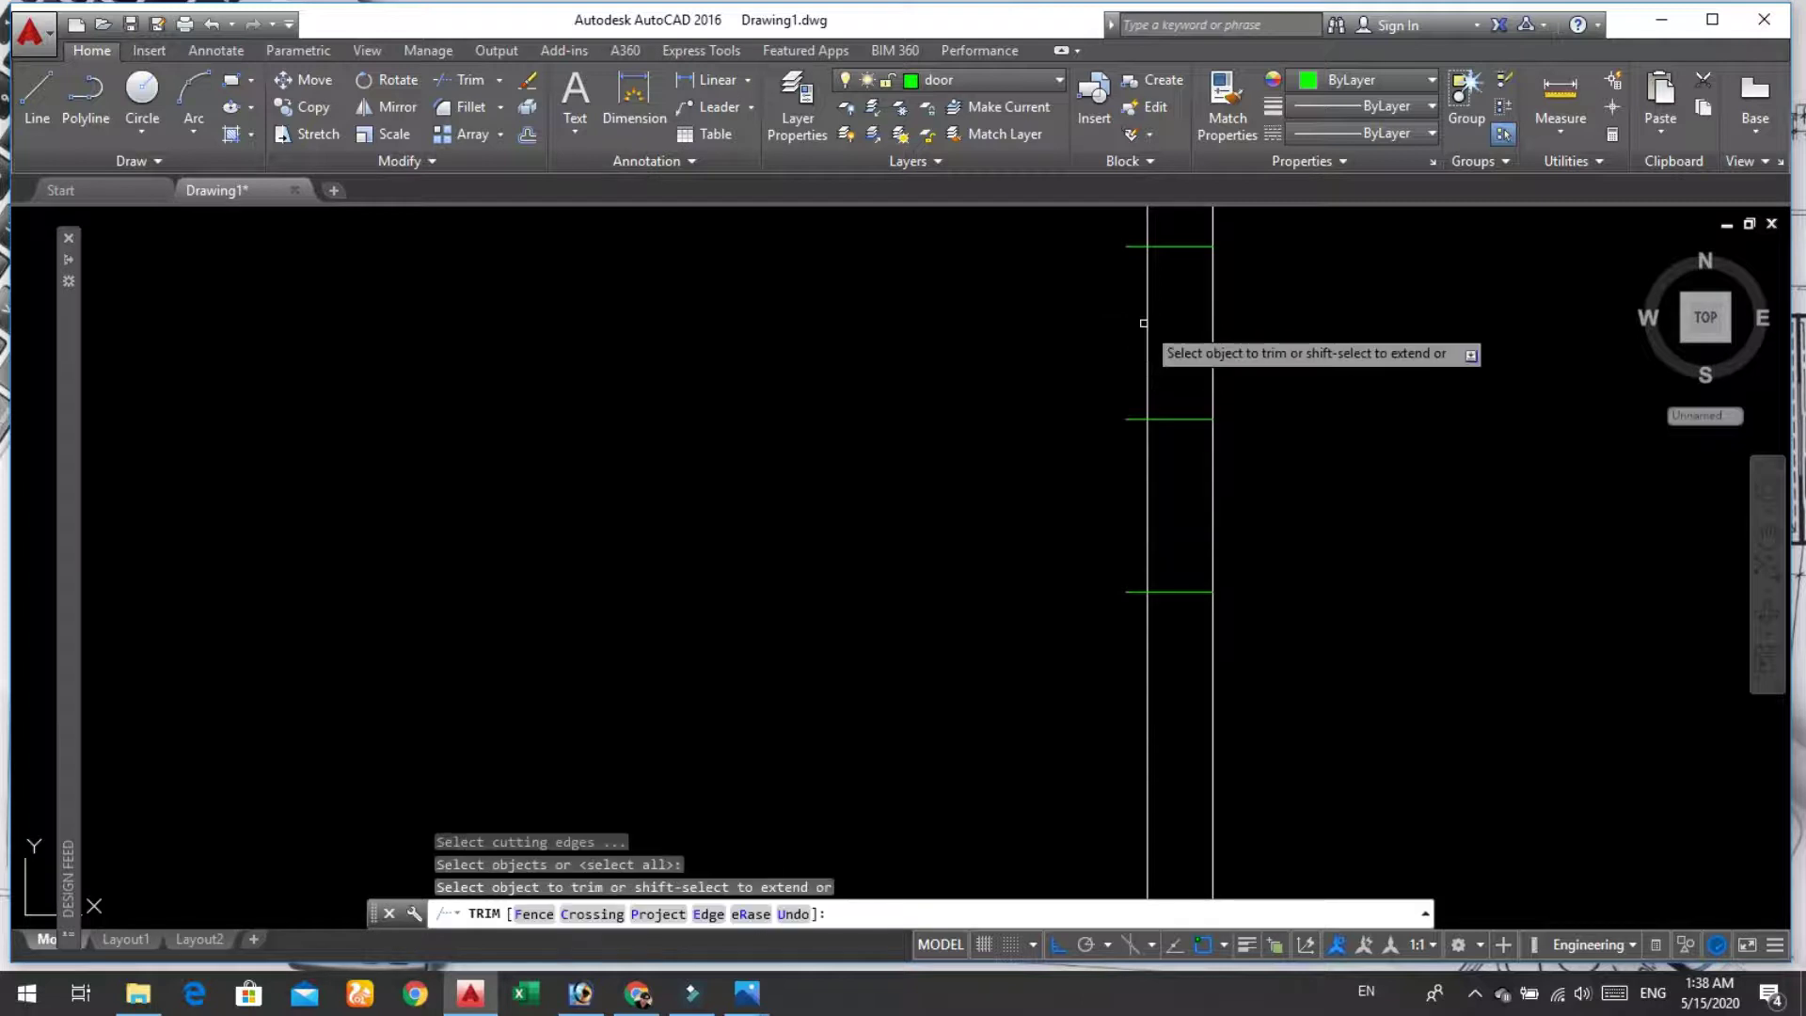
{"action": "left_click", "coordinate": [1129, 242]}
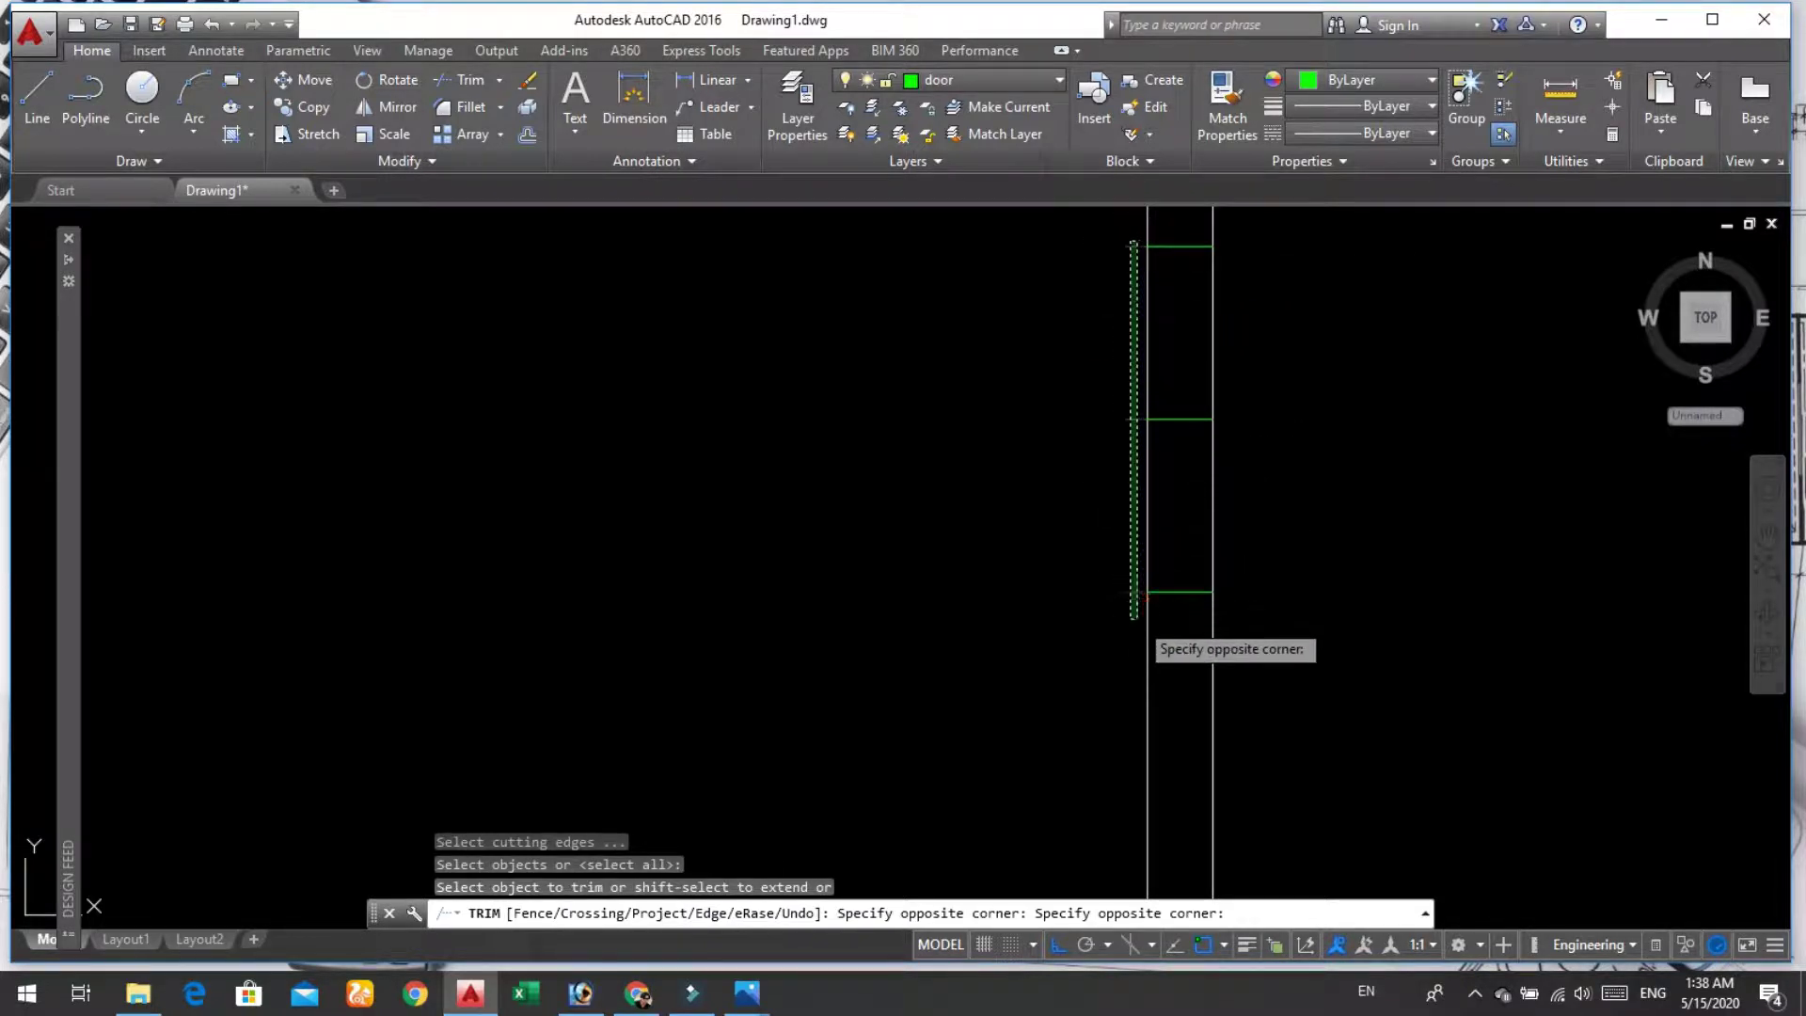
{"action": "left_click", "coordinate": [1134, 618]}
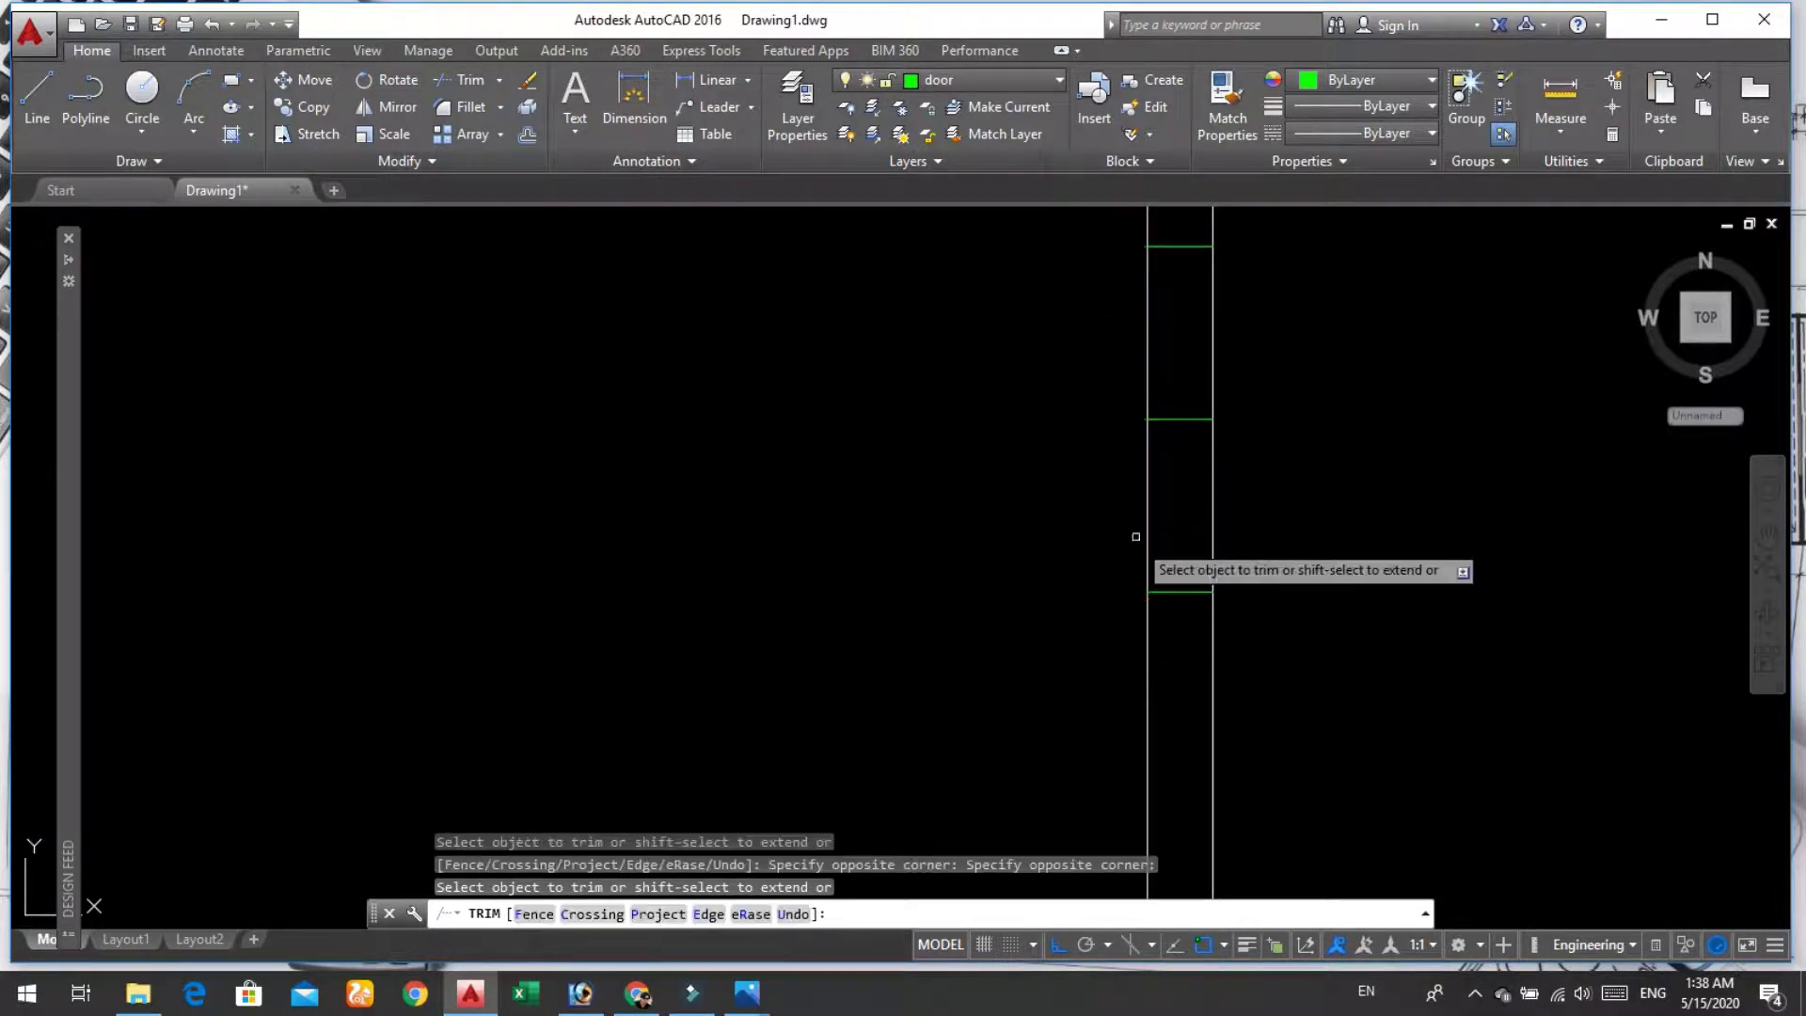
{"action": "left_click", "coordinate": [1238, 374]}
{"action": "left_click", "coordinate": [1149, 387]}
{"action": "left_click", "coordinate": [1359, 499]}
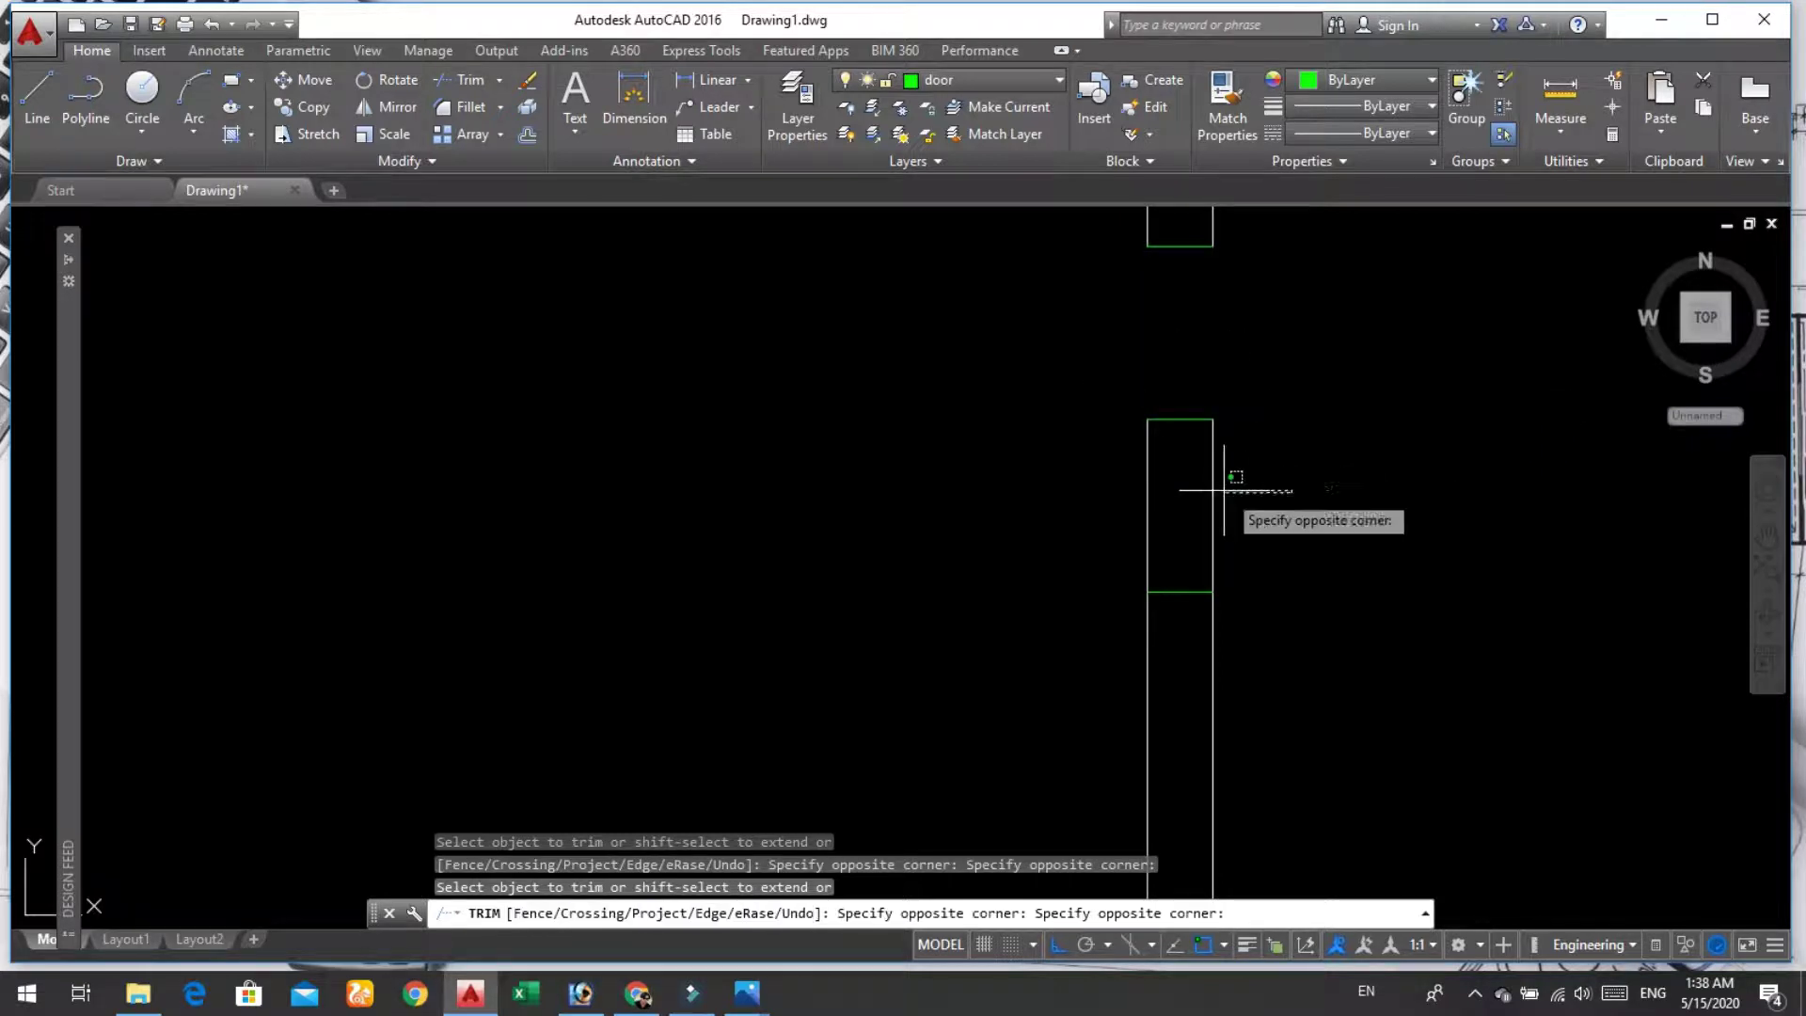
{"action": "left_click", "coordinate": [1139, 502]}
{"action": "key", "text": "Return"}
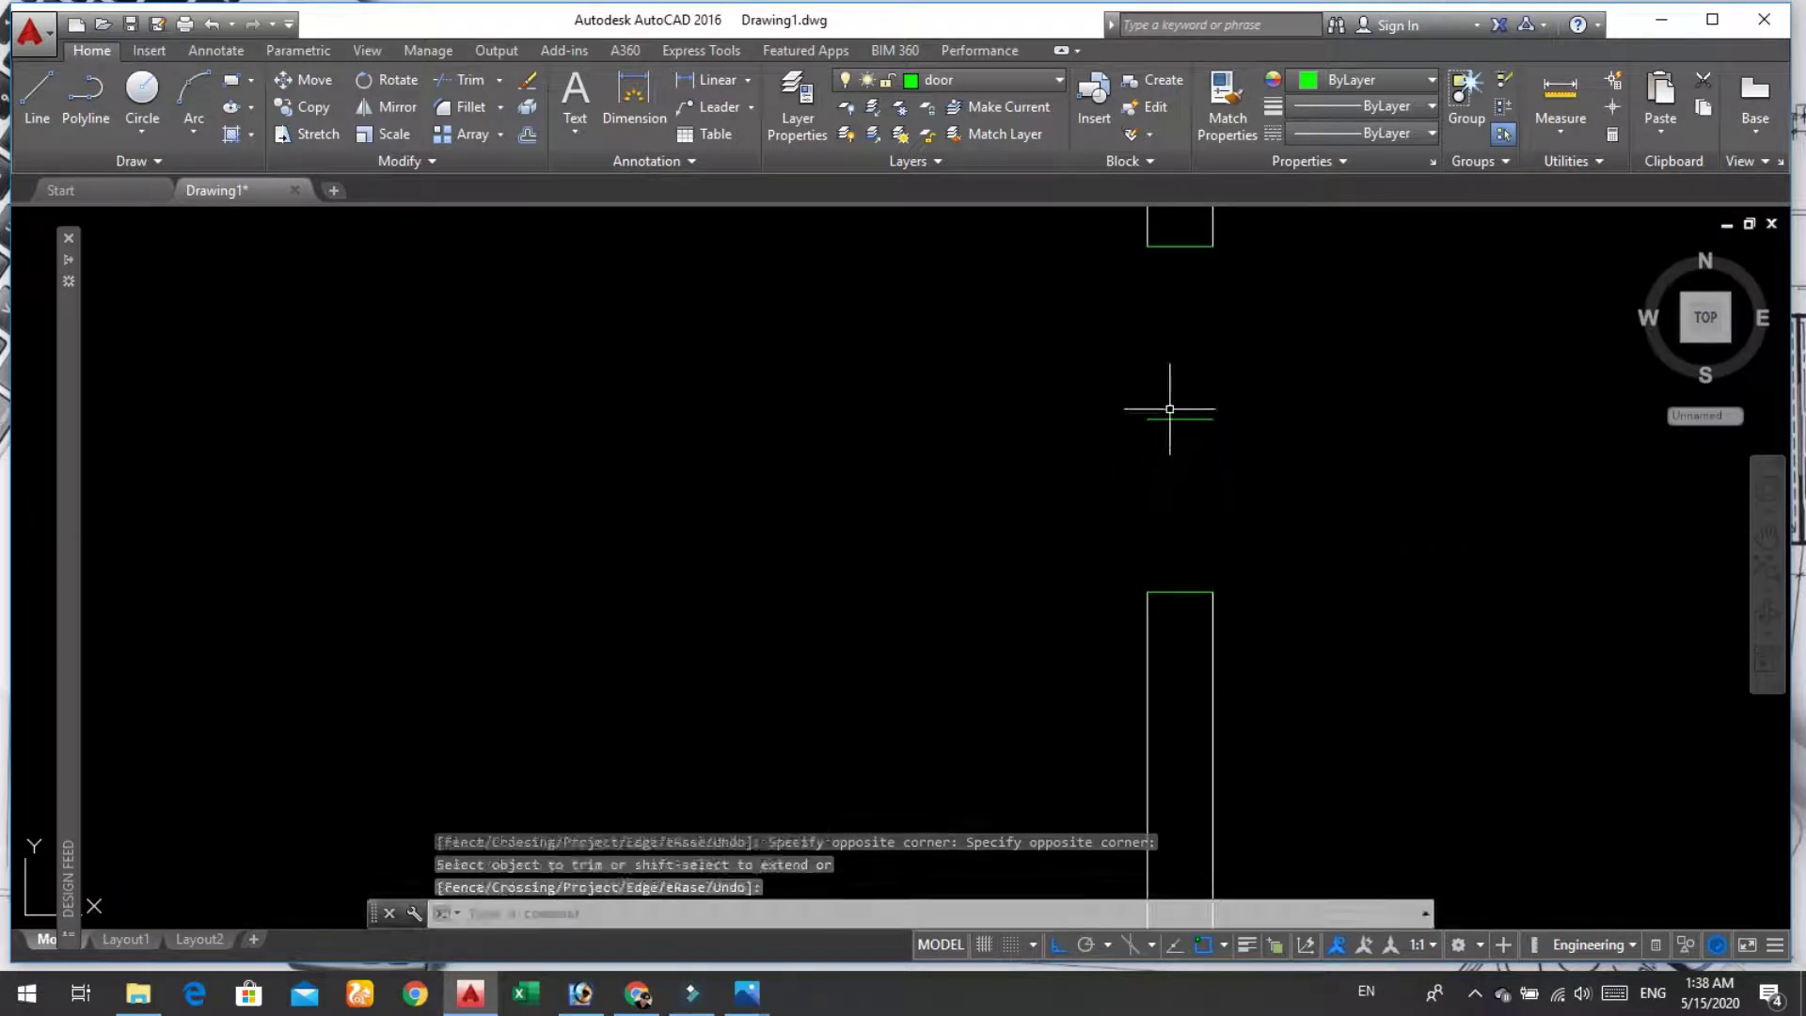
Step: Cancel the remaining trim and select the leftover green line inside the gap
{"action": "key", "text": "Return"}
{"action": "left_click", "coordinate": [1175, 419]}
{"action": "key", "text": "Return"}
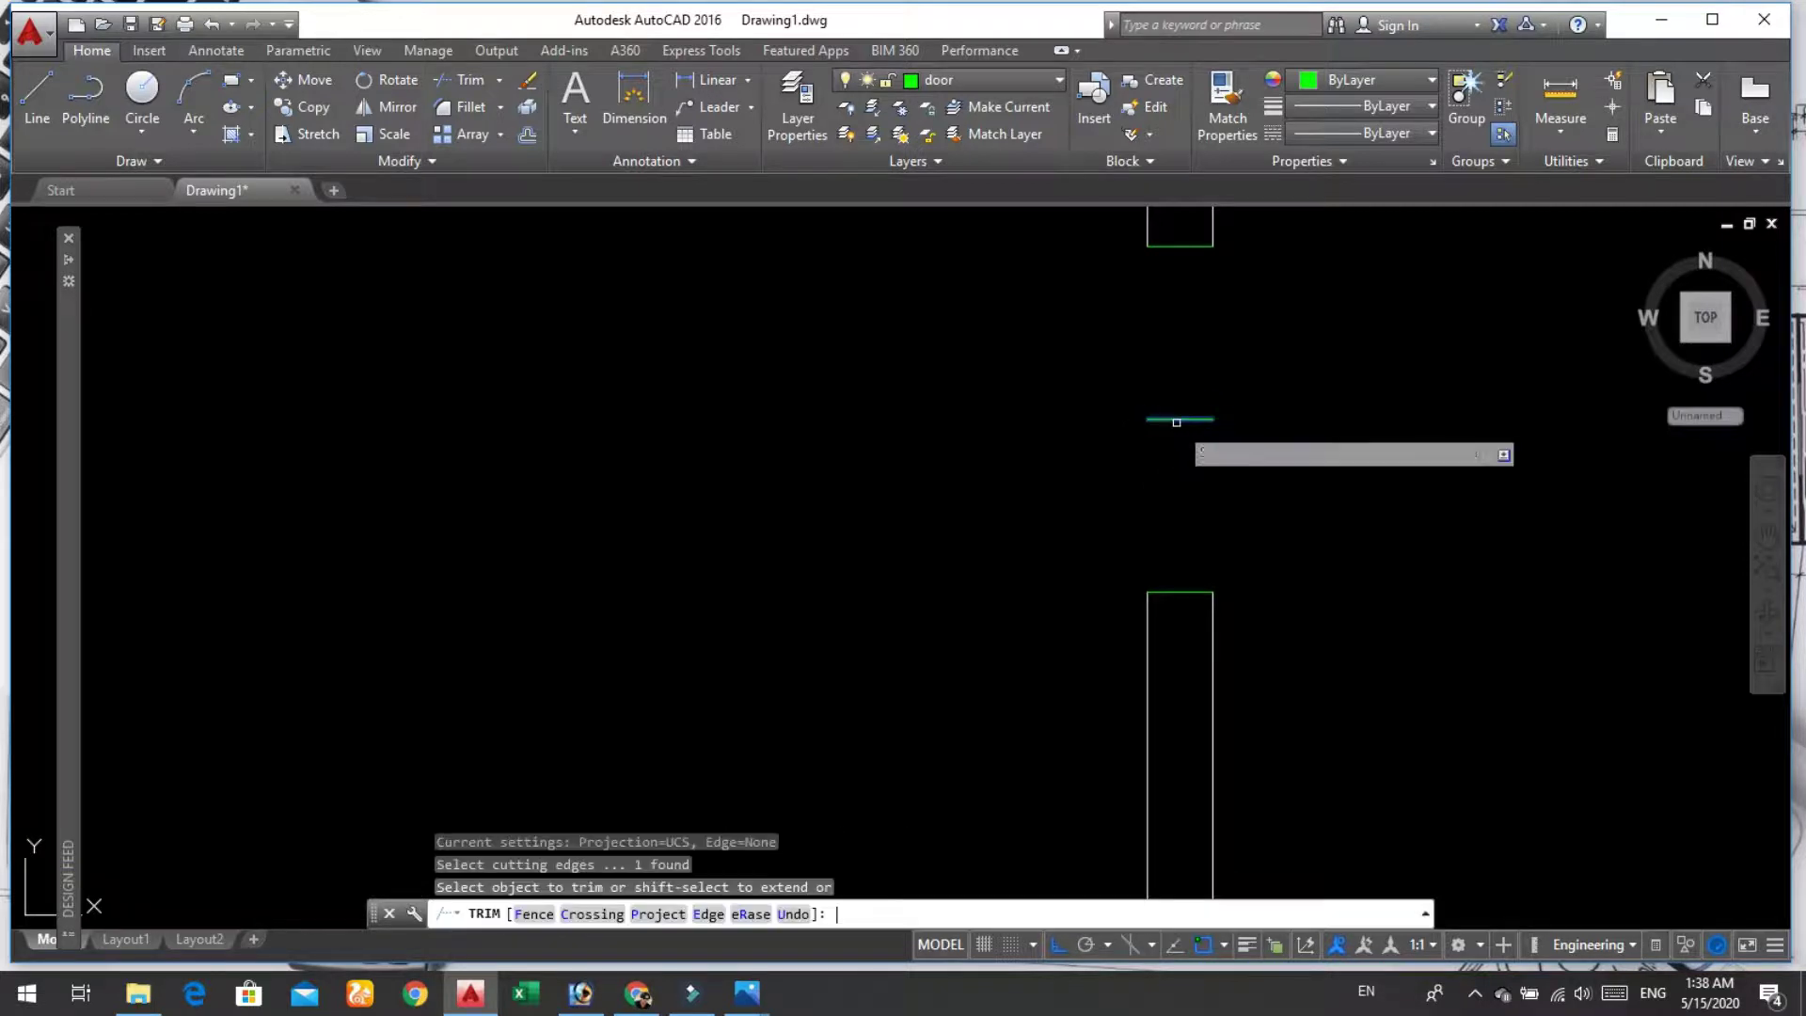
{"action": "scroll", "coordinate": [1178, 447], "scroll_direction": "down", "scroll_amount": 3}
{"action": "scroll", "coordinate": [1178, 447], "scroll_direction": "up", "scroll_amount": 3}
{"action": "key", "text": "Escape"}
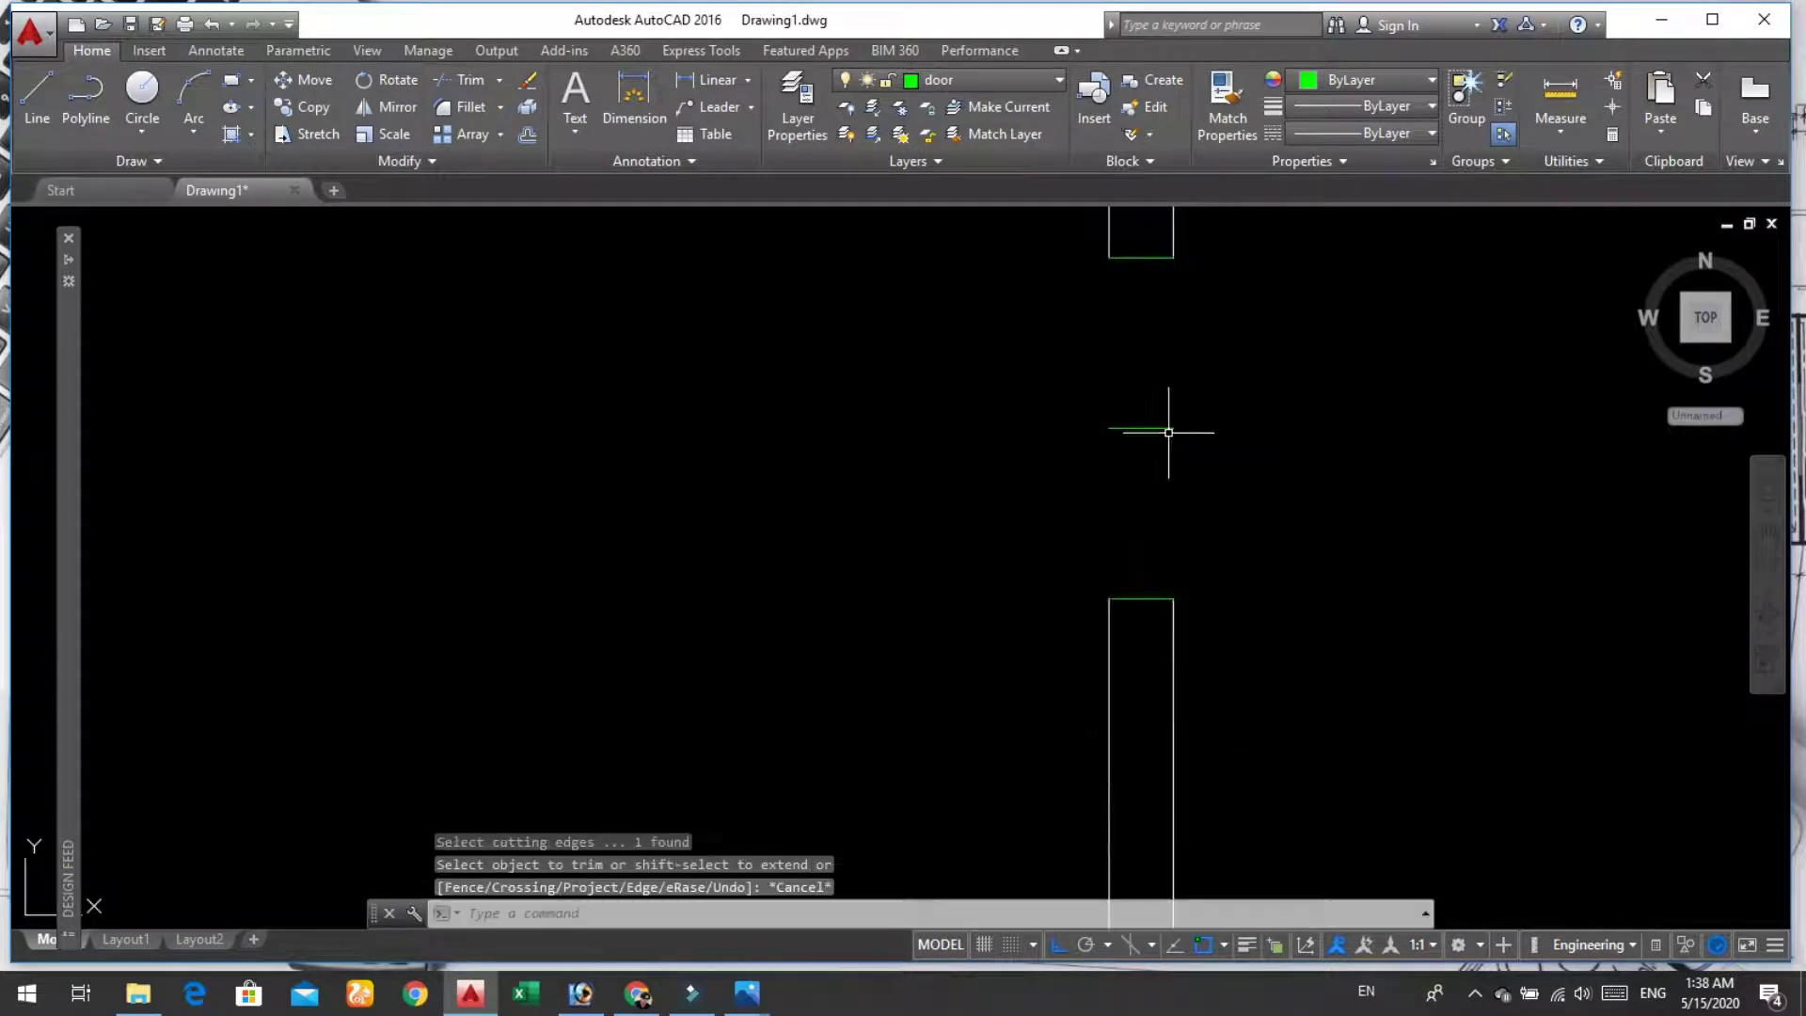
{"action": "left_click", "coordinate": [1141, 428]}
{"action": "left_click", "coordinate": [1085, 475]}
Step: Delete the leftover green line and draw a short horizontal line across the right wall
{"action": "key", "text": "Delete"}
{"action": "scroll", "coordinate": [1087, 476], "scroll_direction": "down", "scroll_amount": 3}
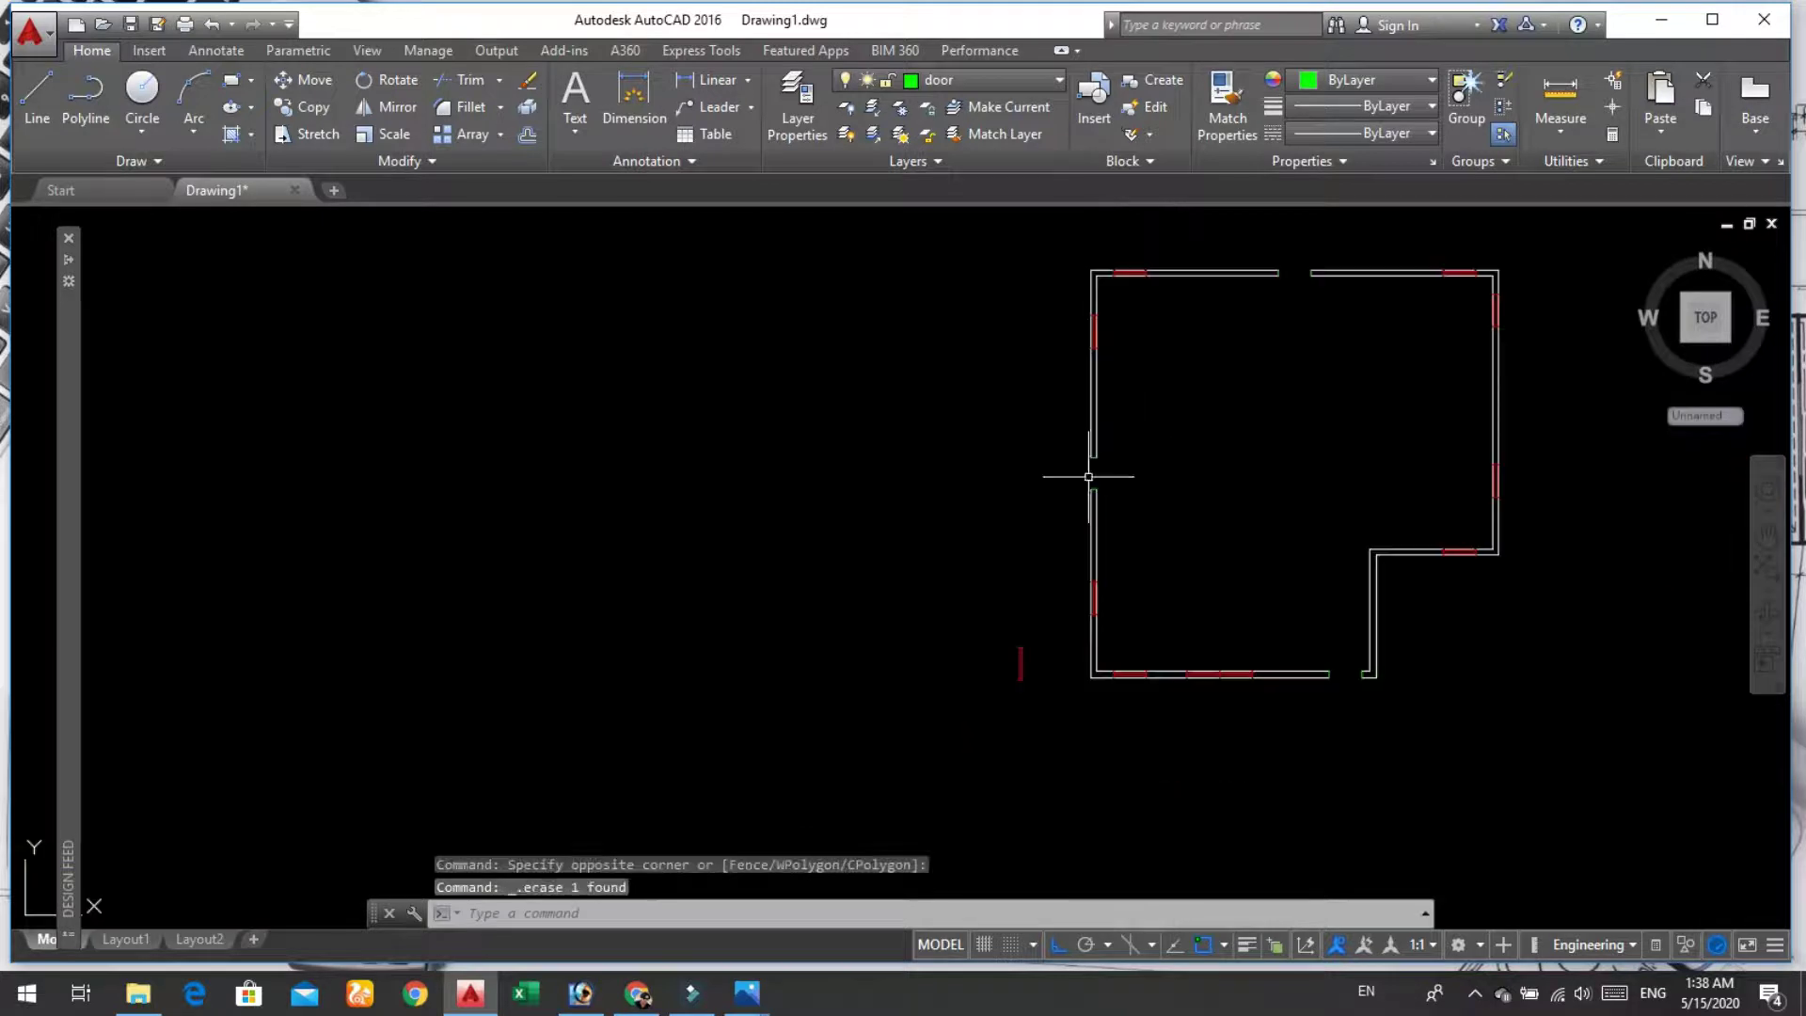
{"action": "scroll", "coordinate": [1439, 371], "scroll_direction": "up", "scroll_amount": 3}
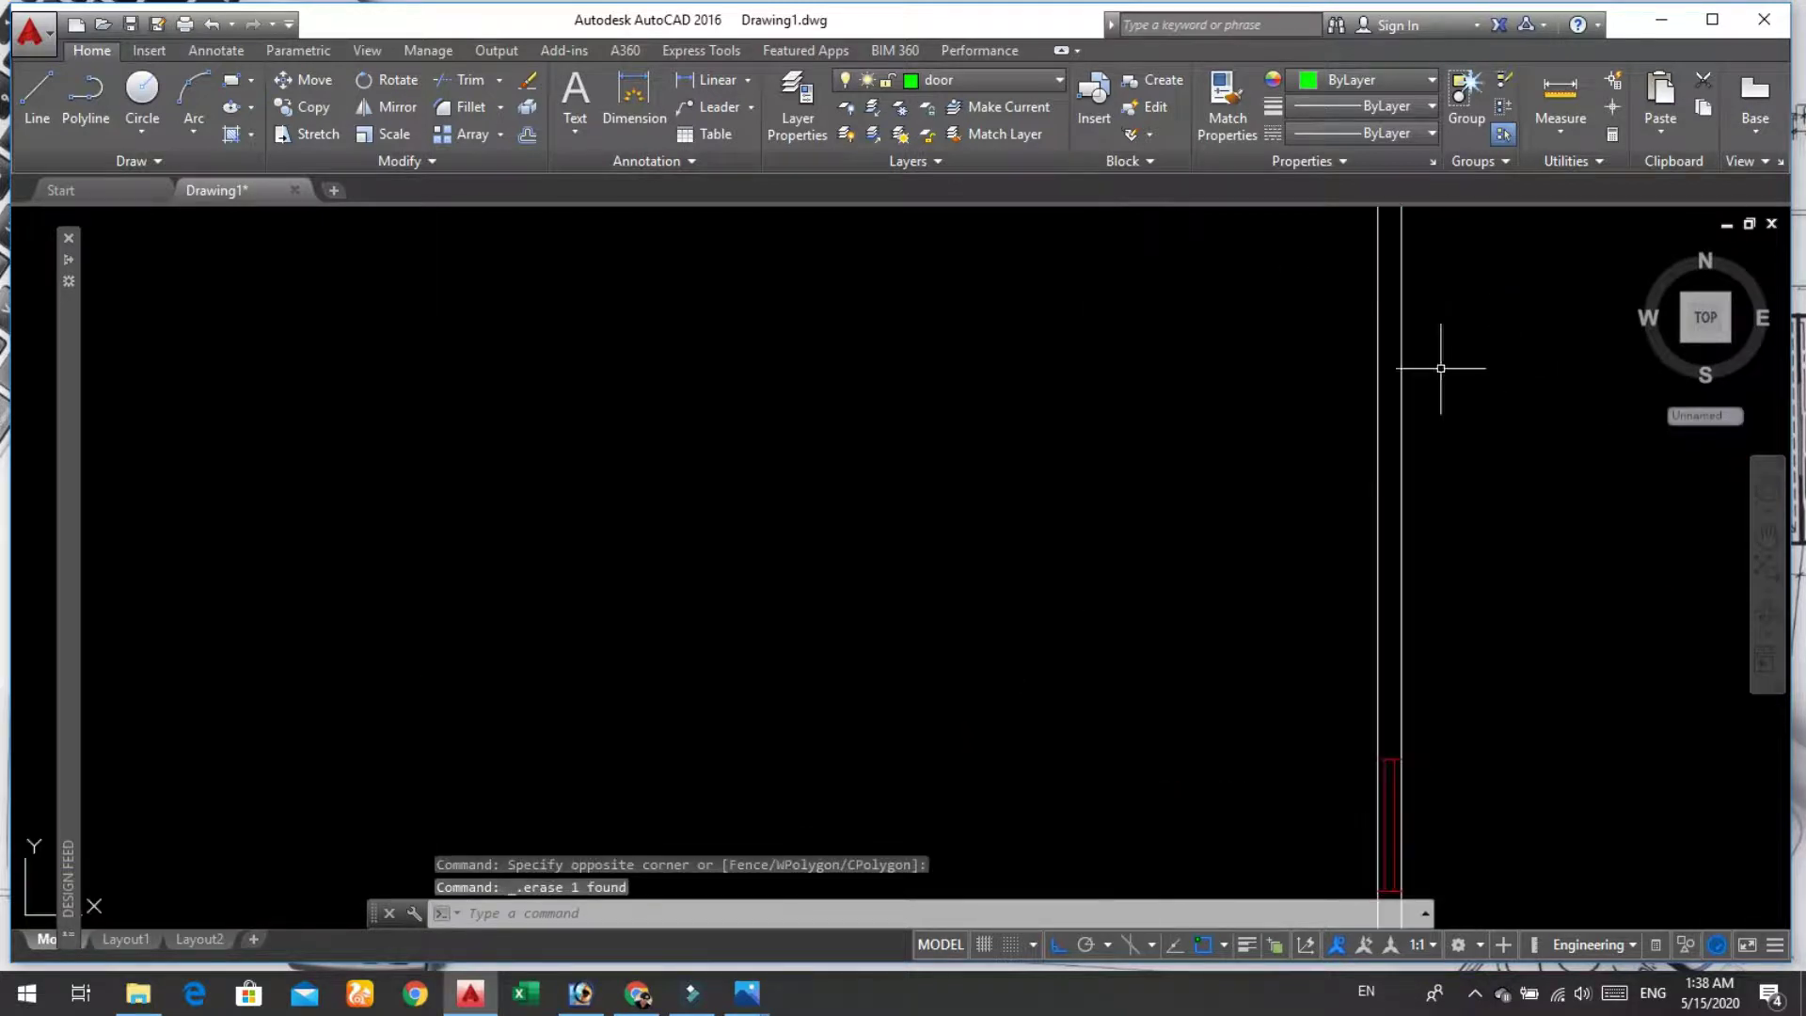
{"action": "scroll", "coordinate": [1432, 508], "scroll_direction": "up", "scroll_amount": 4}
{"action": "type", "text": "L"}
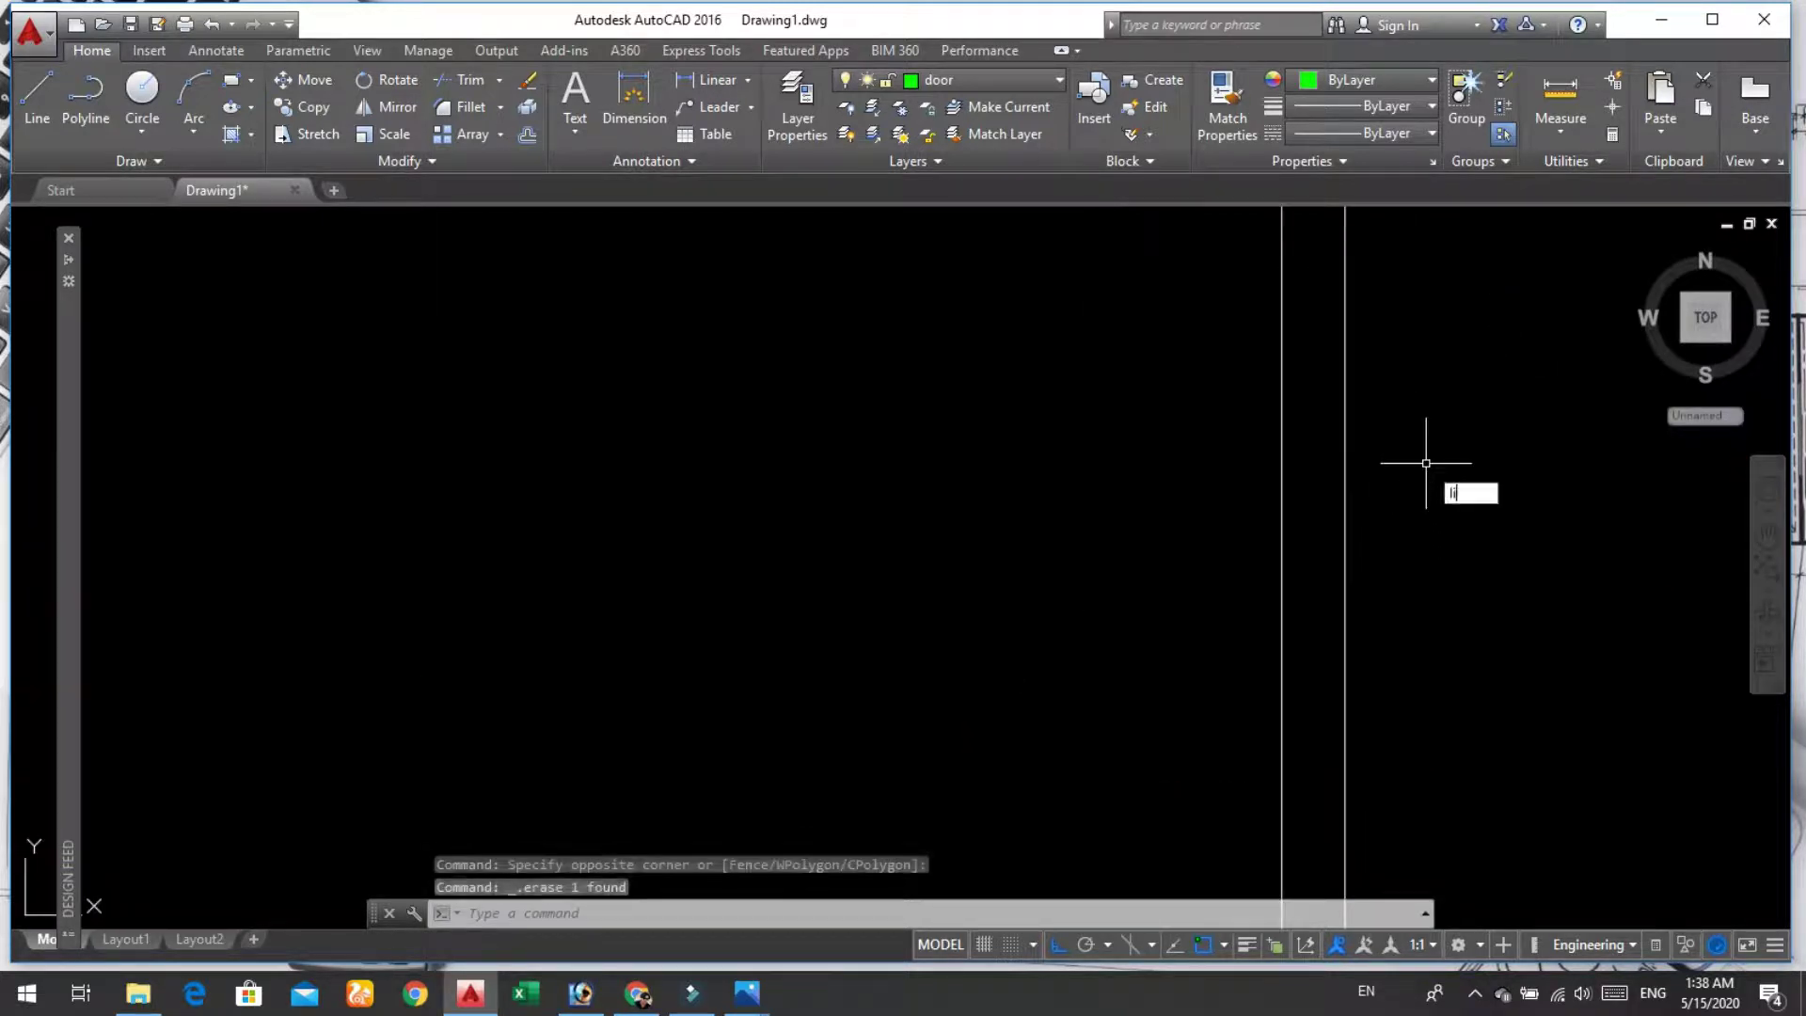
{"action": "type", "text": "INe"}
{"action": "key", "text": "Return"}
{"action": "scroll", "coordinate": [1420, 475], "scroll_direction": "down", "scroll_amount": 5}
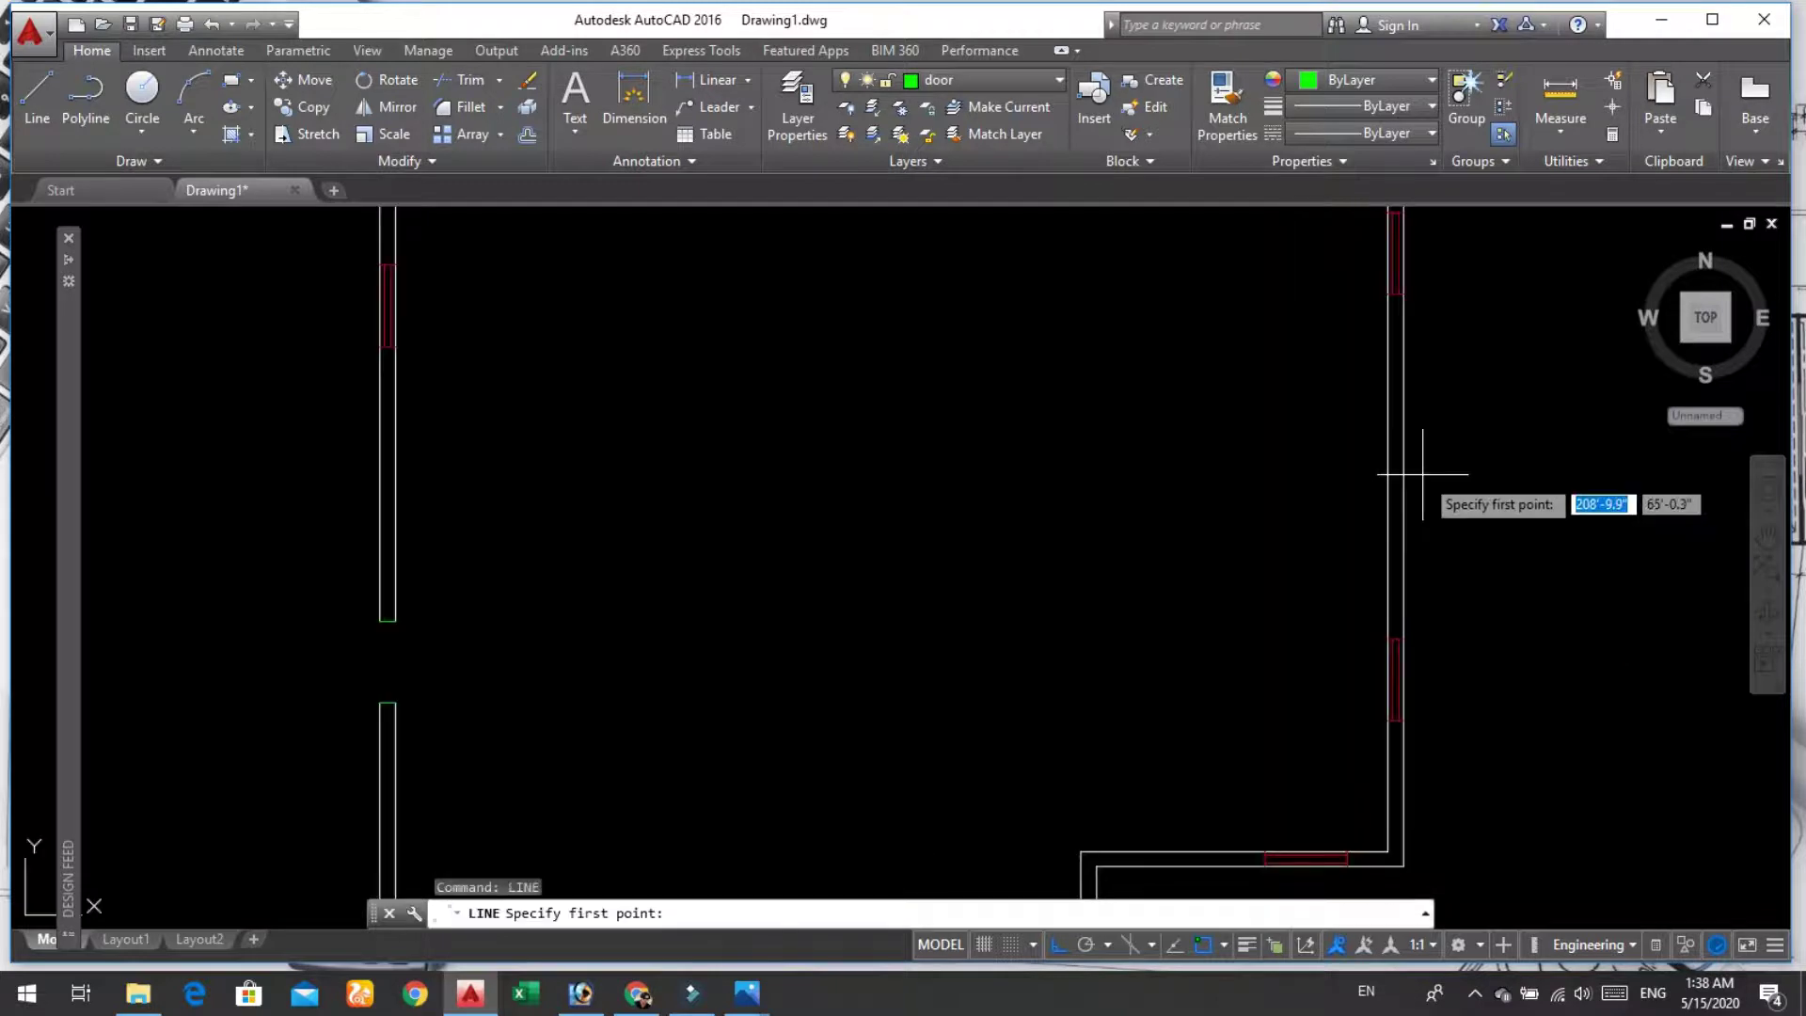
{"action": "scroll", "coordinate": [1416, 480], "scroll_direction": "down", "scroll_amount": 5}
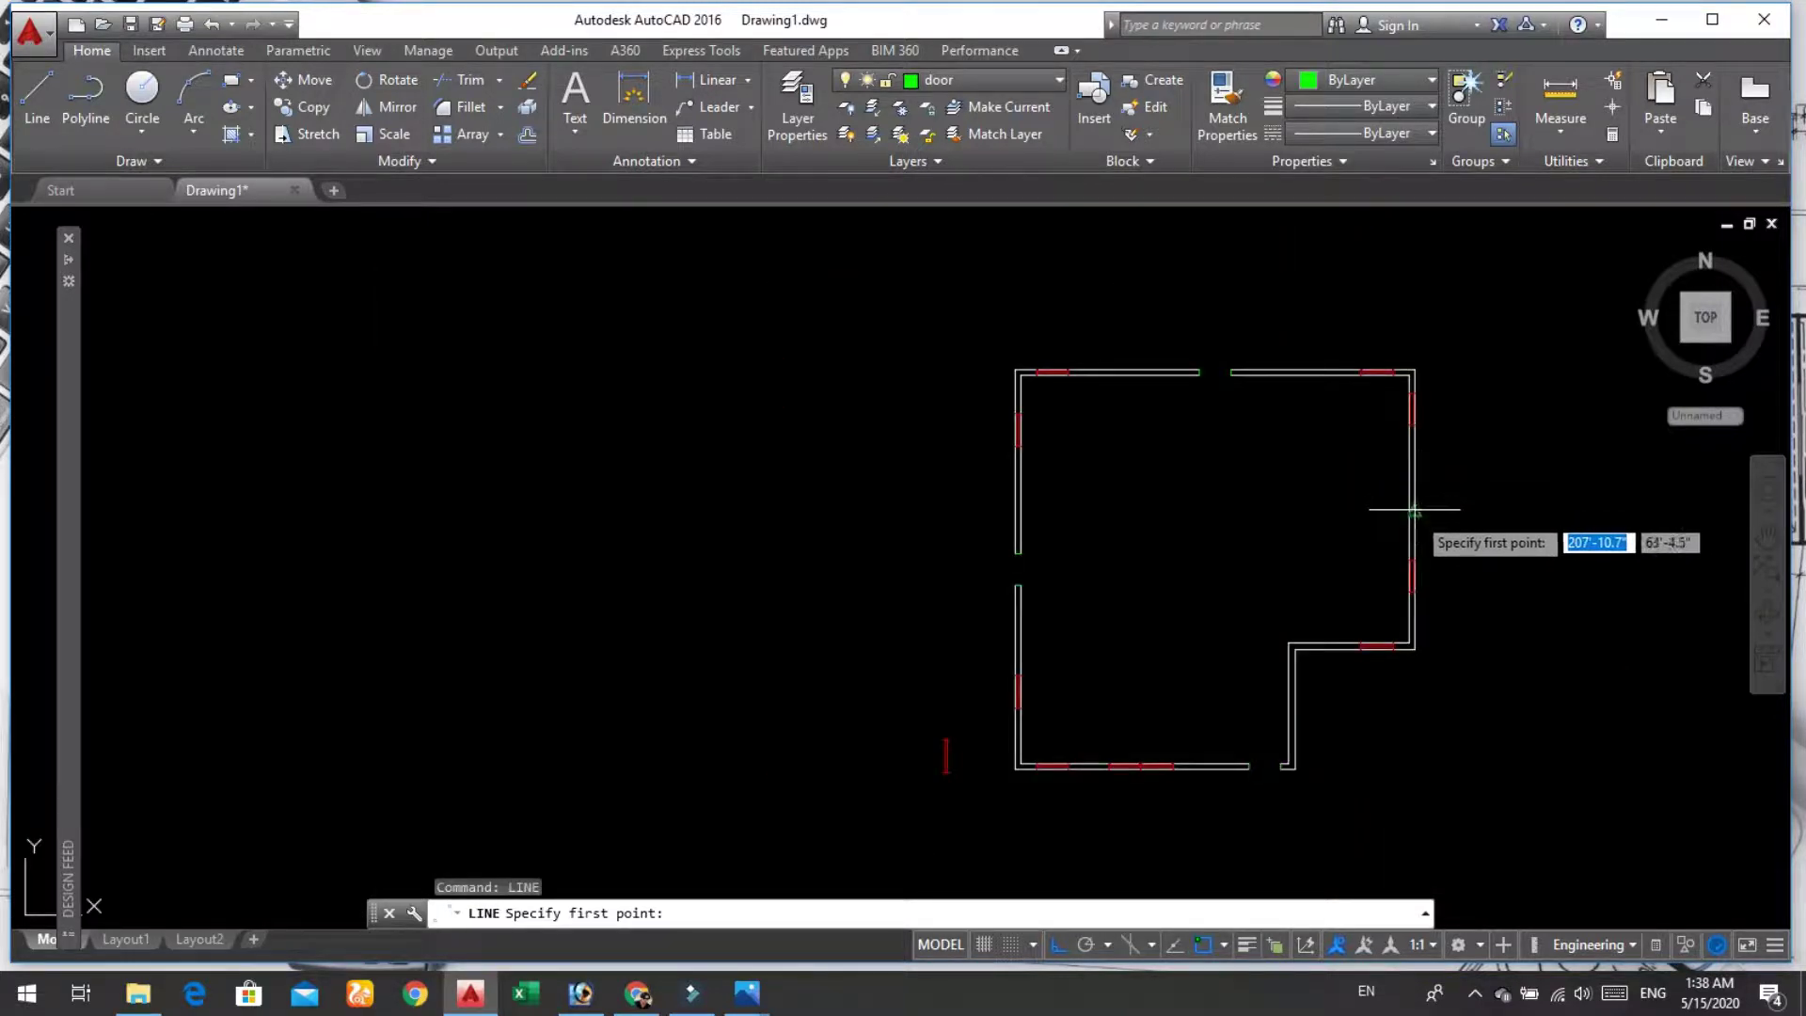
{"action": "left_click", "coordinate": [1414, 509]}
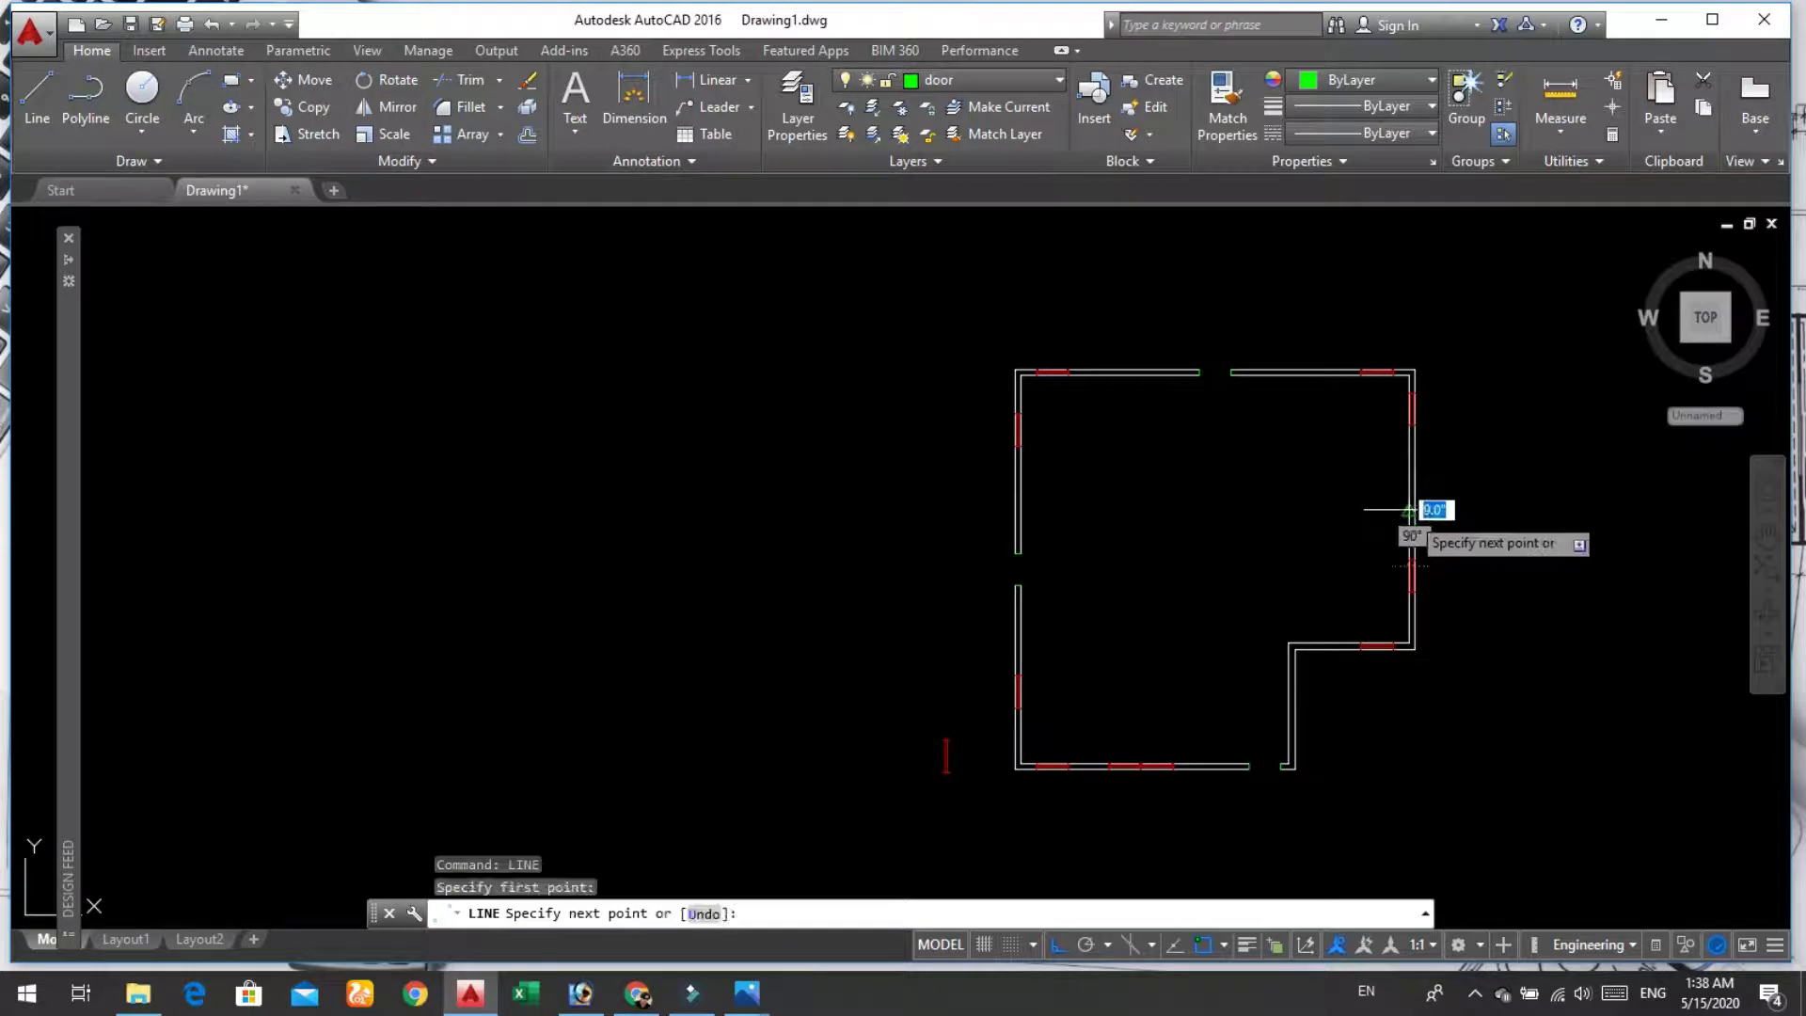
{"action": "left_click", "coordinate": [1378, 509]}
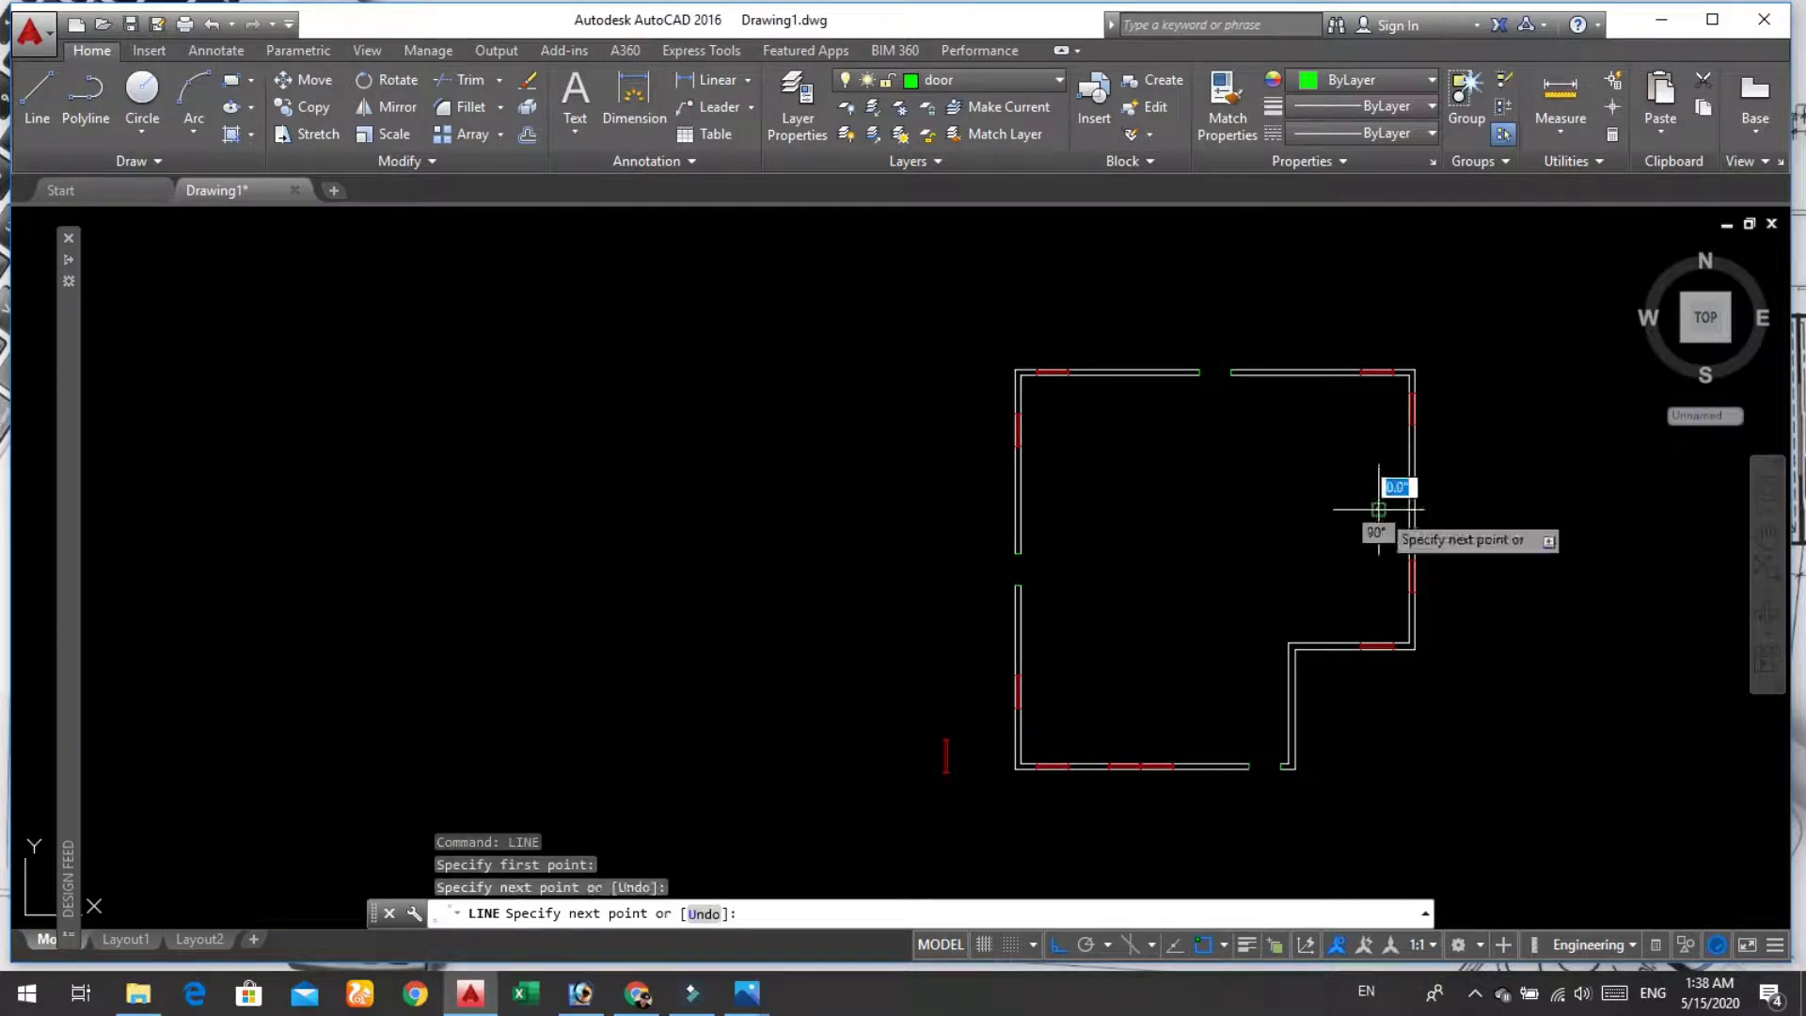
{"action": "key", "text": "Return"}
{"action": "scroll", "coordinate": [1392, 504], "scroll_direction": "up", "scroll_amount": 5}
{"action": "scroll", "coordinate": [1498, 543], "scroll_direction": "up", "scroll_amount": 2}
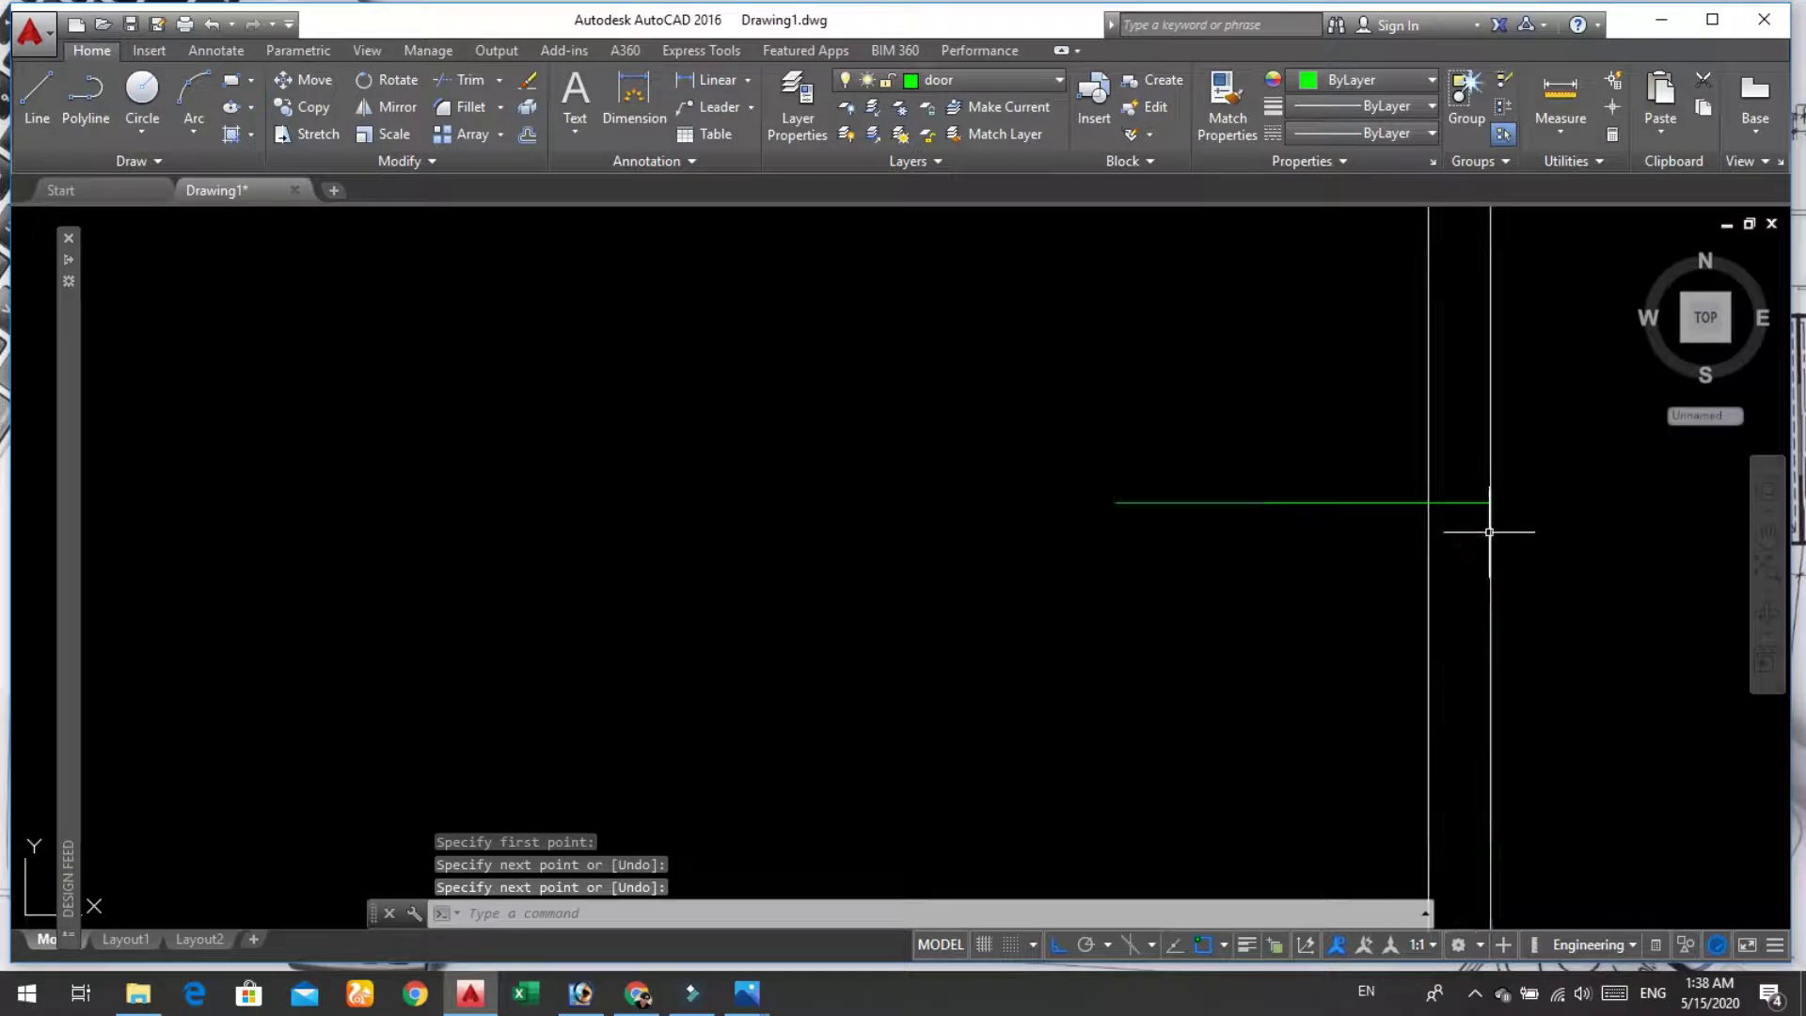
{"action": "type", "text": "c"}
Step: Offset the line 2' above and below, then delete the middle line
{"action": "key", "text": "Return"}
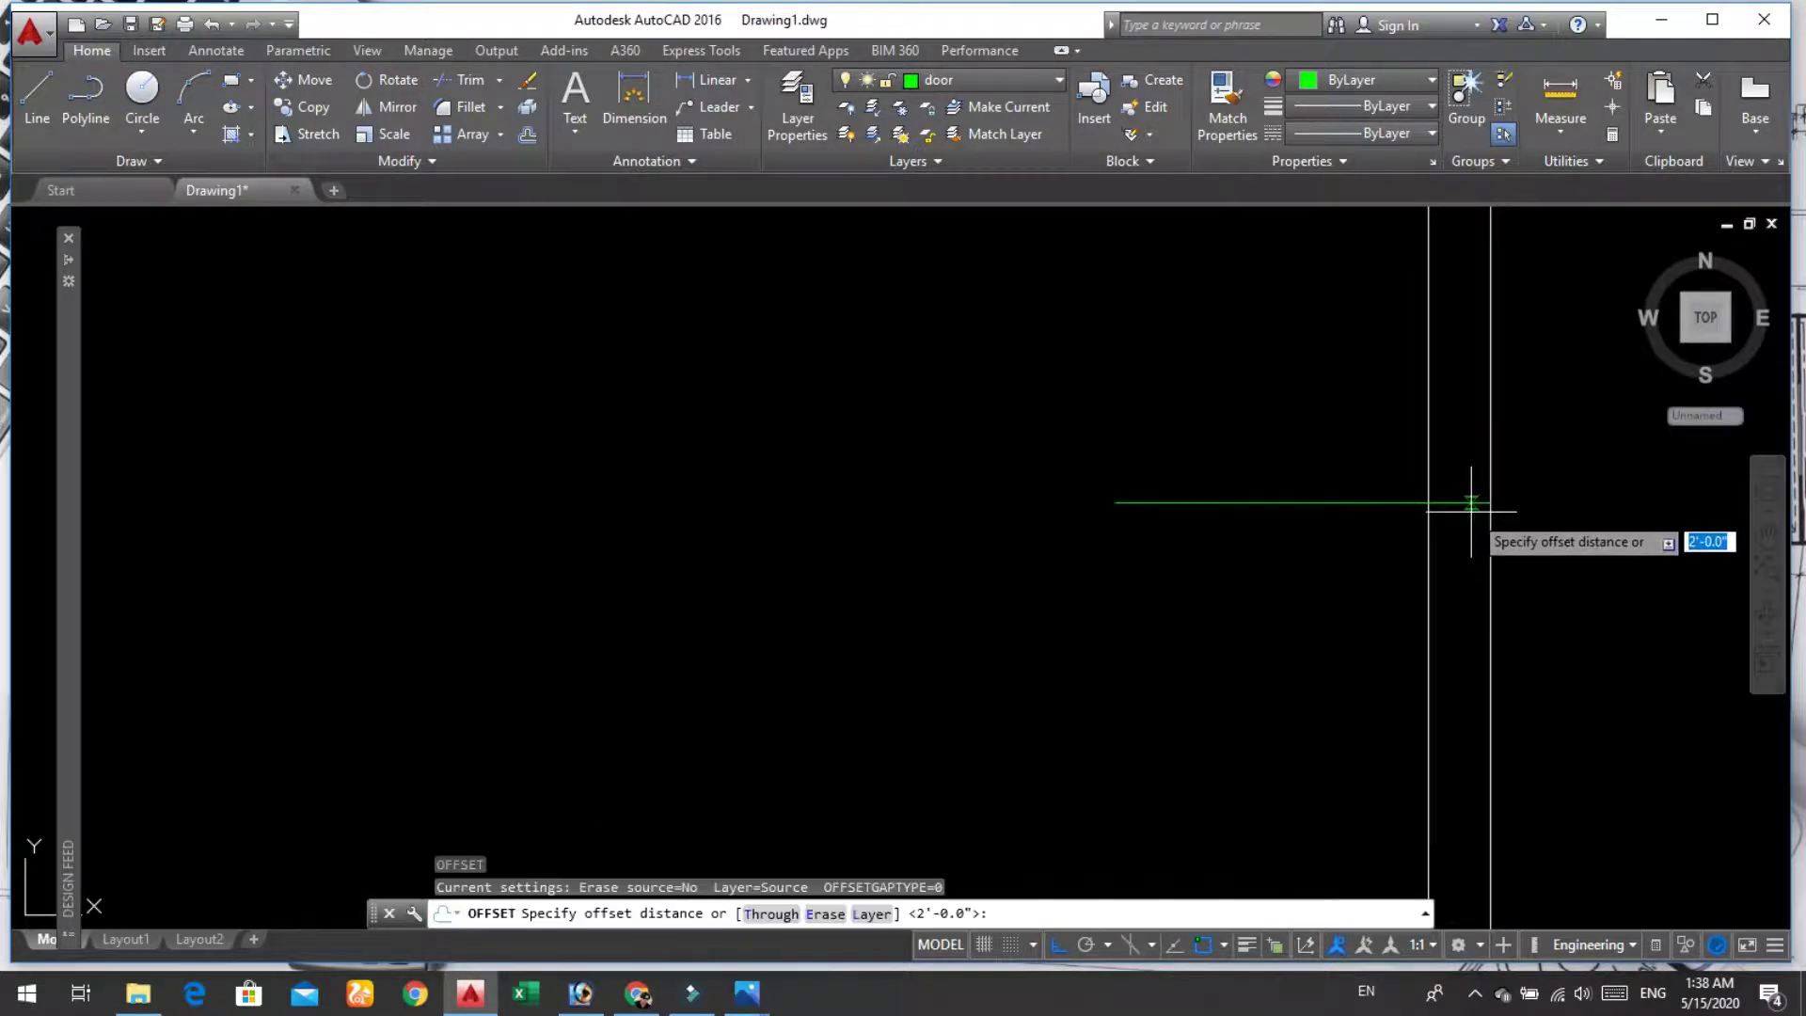
{"action": "key", "text": "Return"}
{"action": "left_click", "coordinate": [1461, 503]}
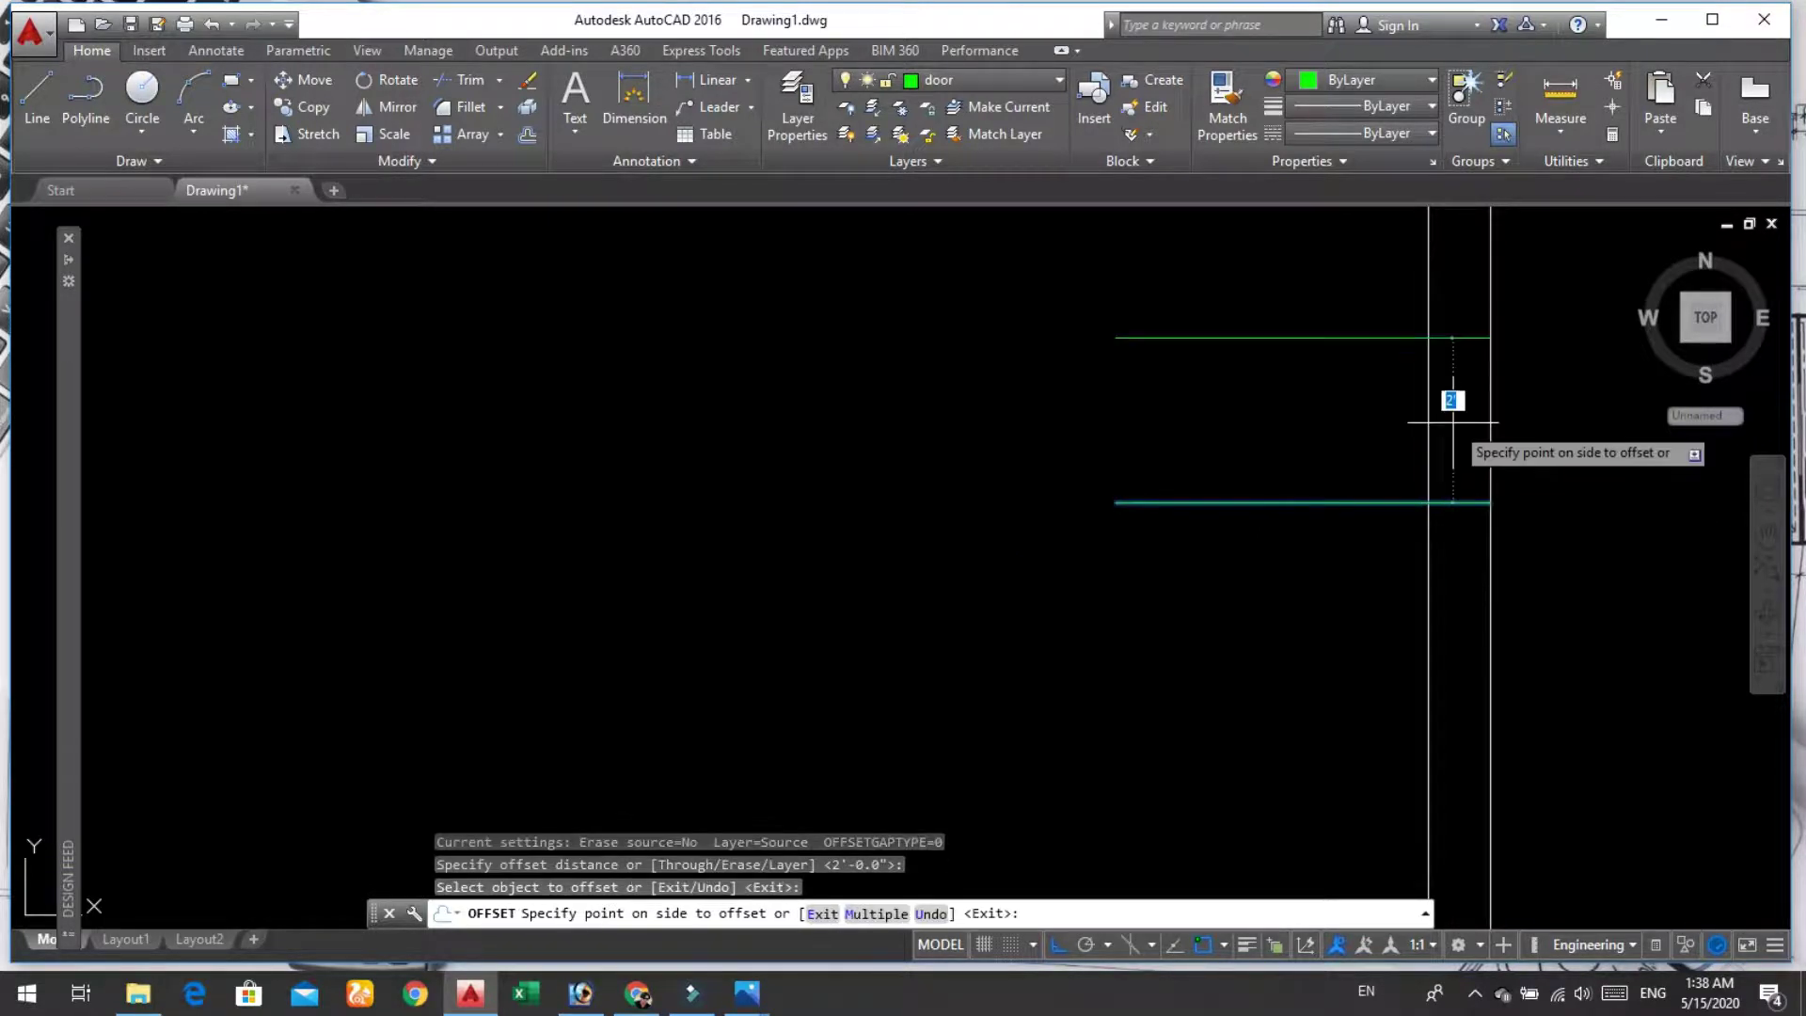
{"action": "left_click", "coordinate": [1453, 400]}
{"action": "left_click", "coordinate": [1454, 503]}
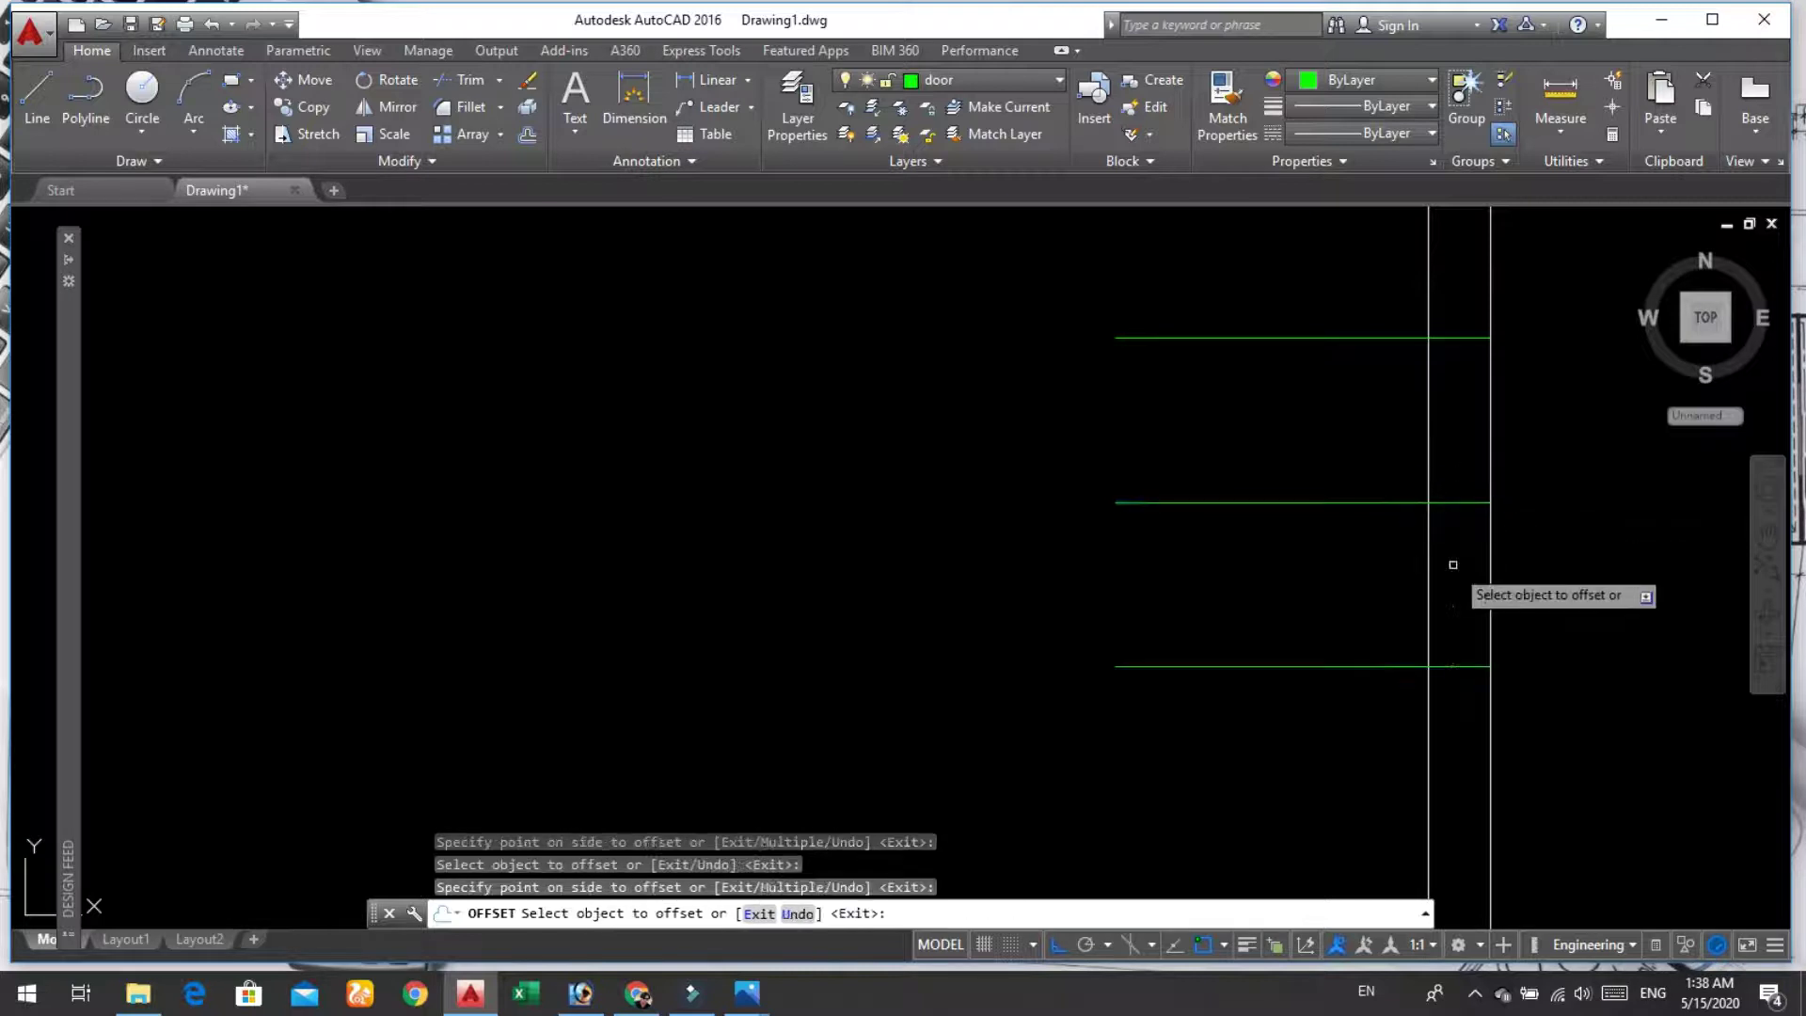
{"action": "key", "text": "Return"}
{"action": "type", "text": "y"}
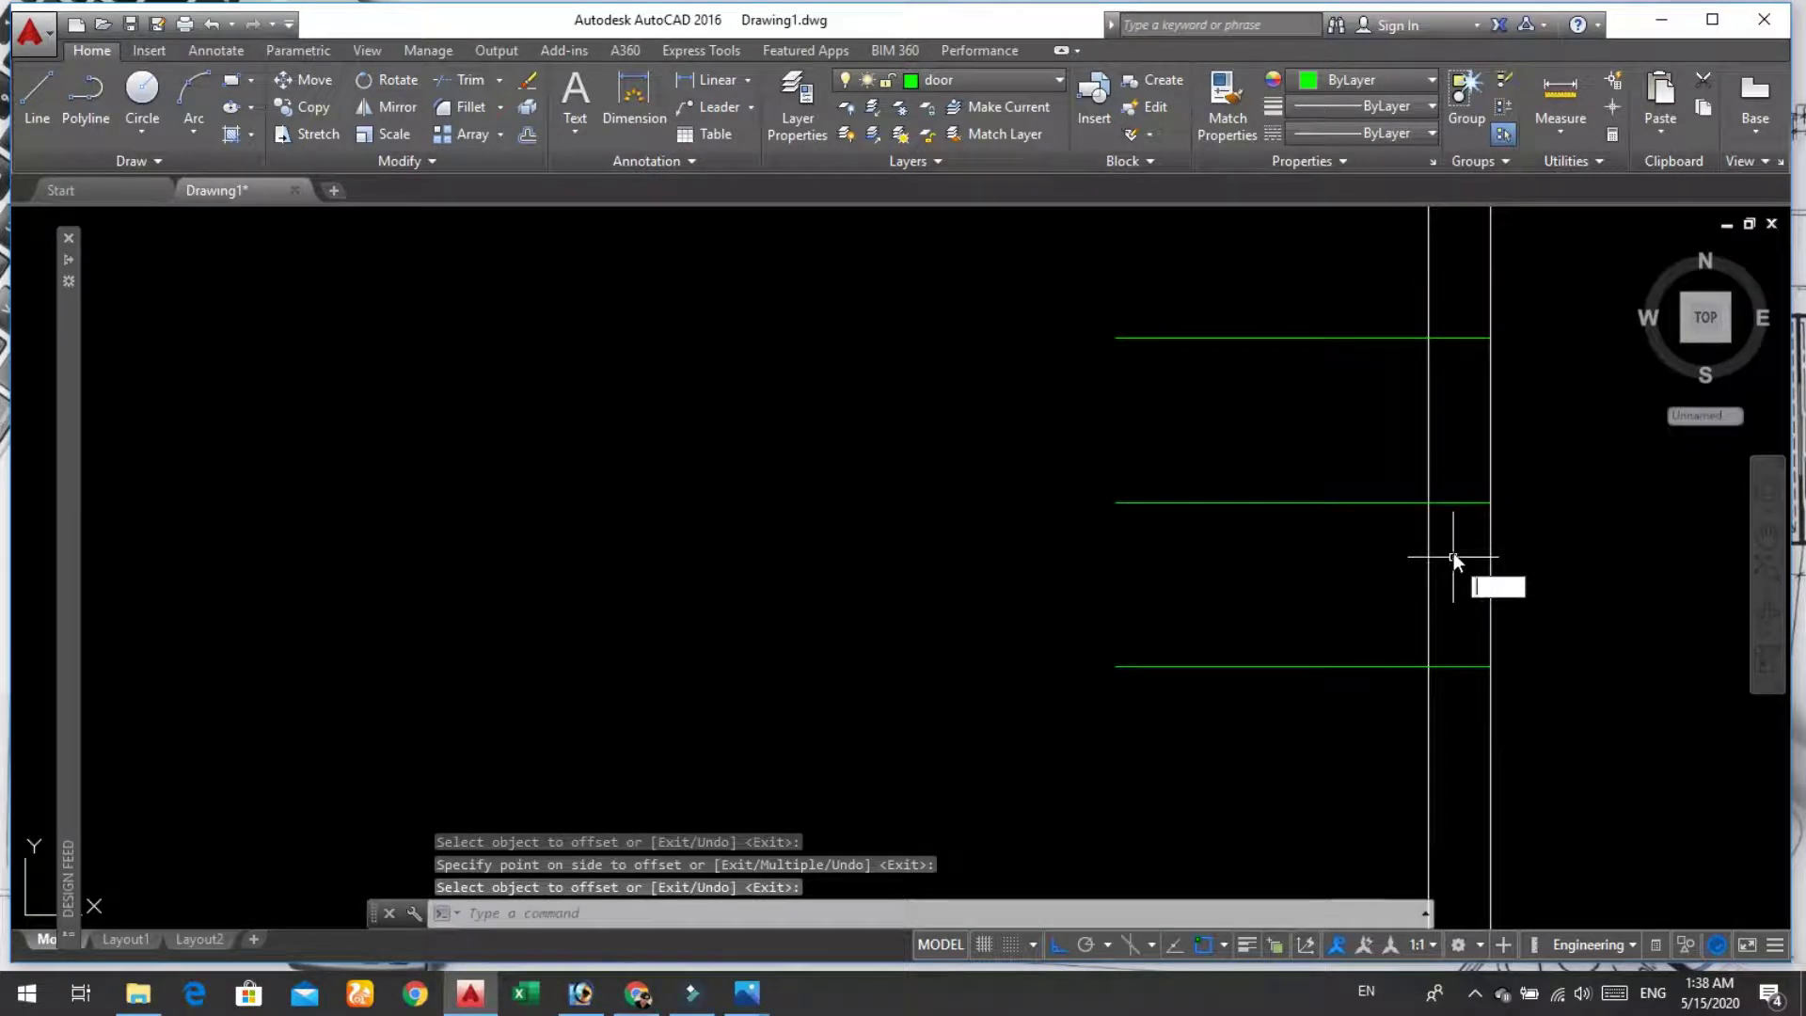
{"action": "key", "text": "Escape"}
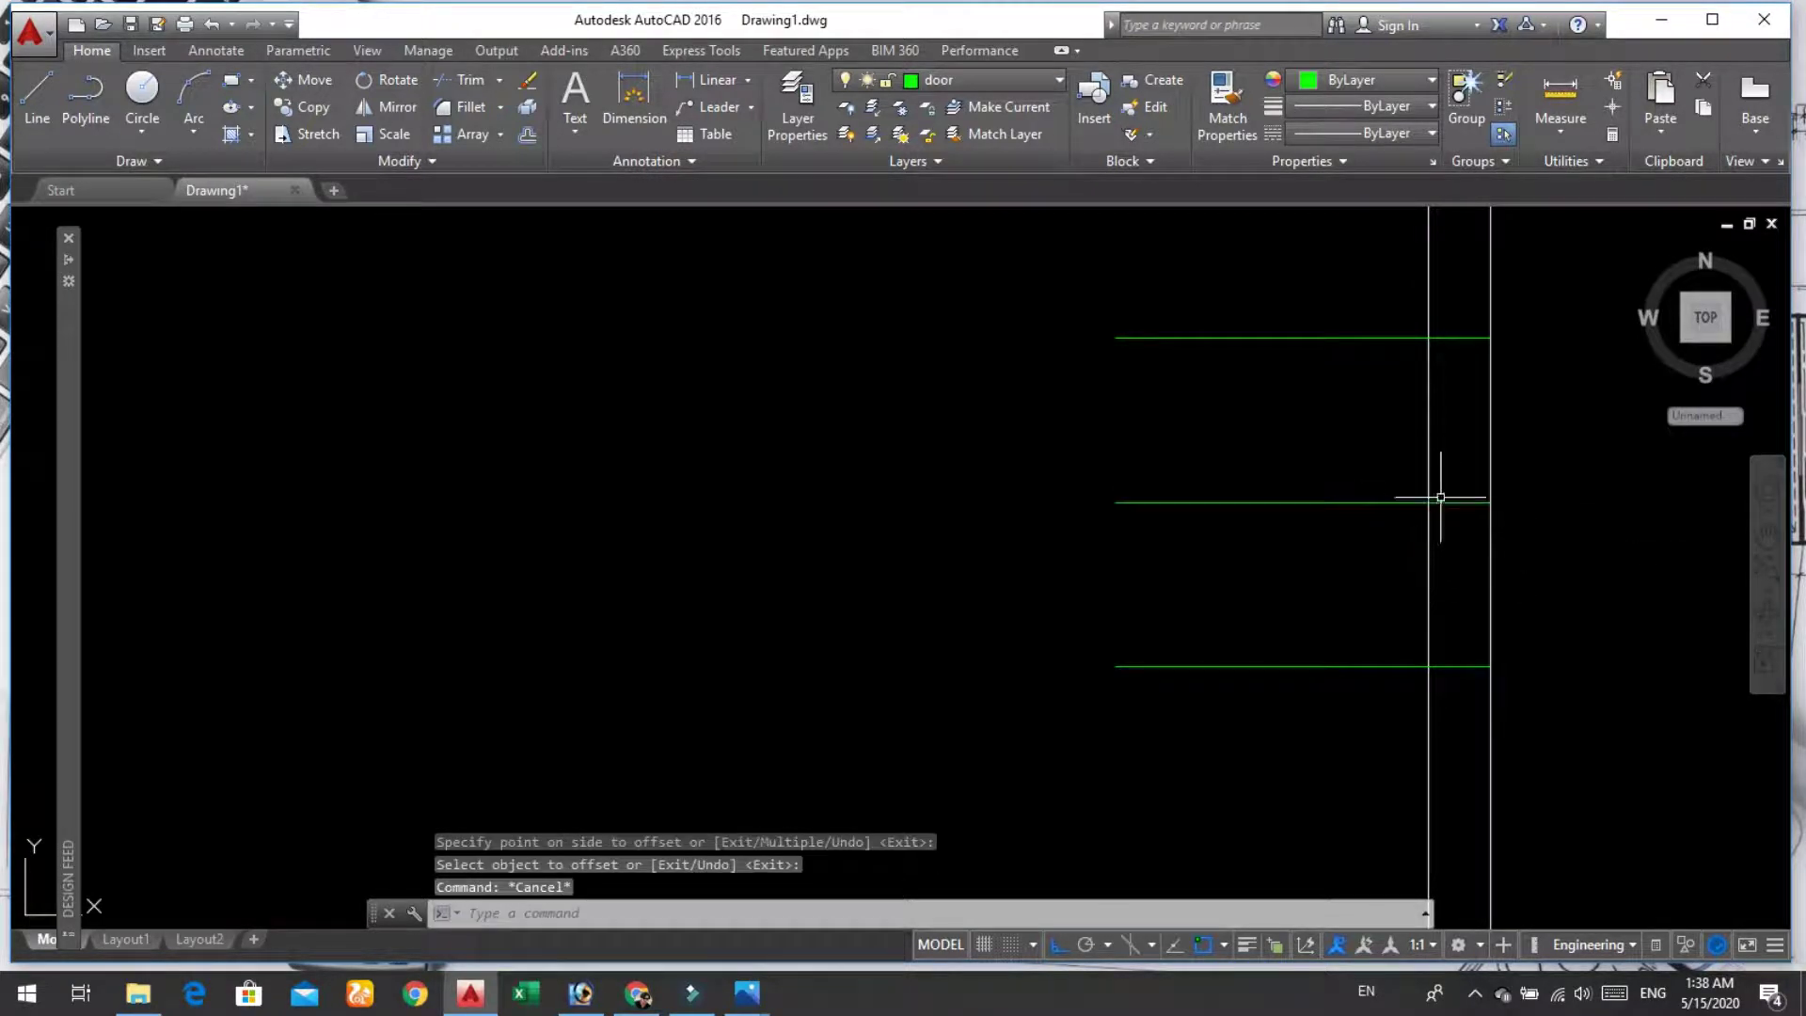
{"action": "left_click", "coordinate": [1441, 501]}
{"action": "key", "text": "Delete"}
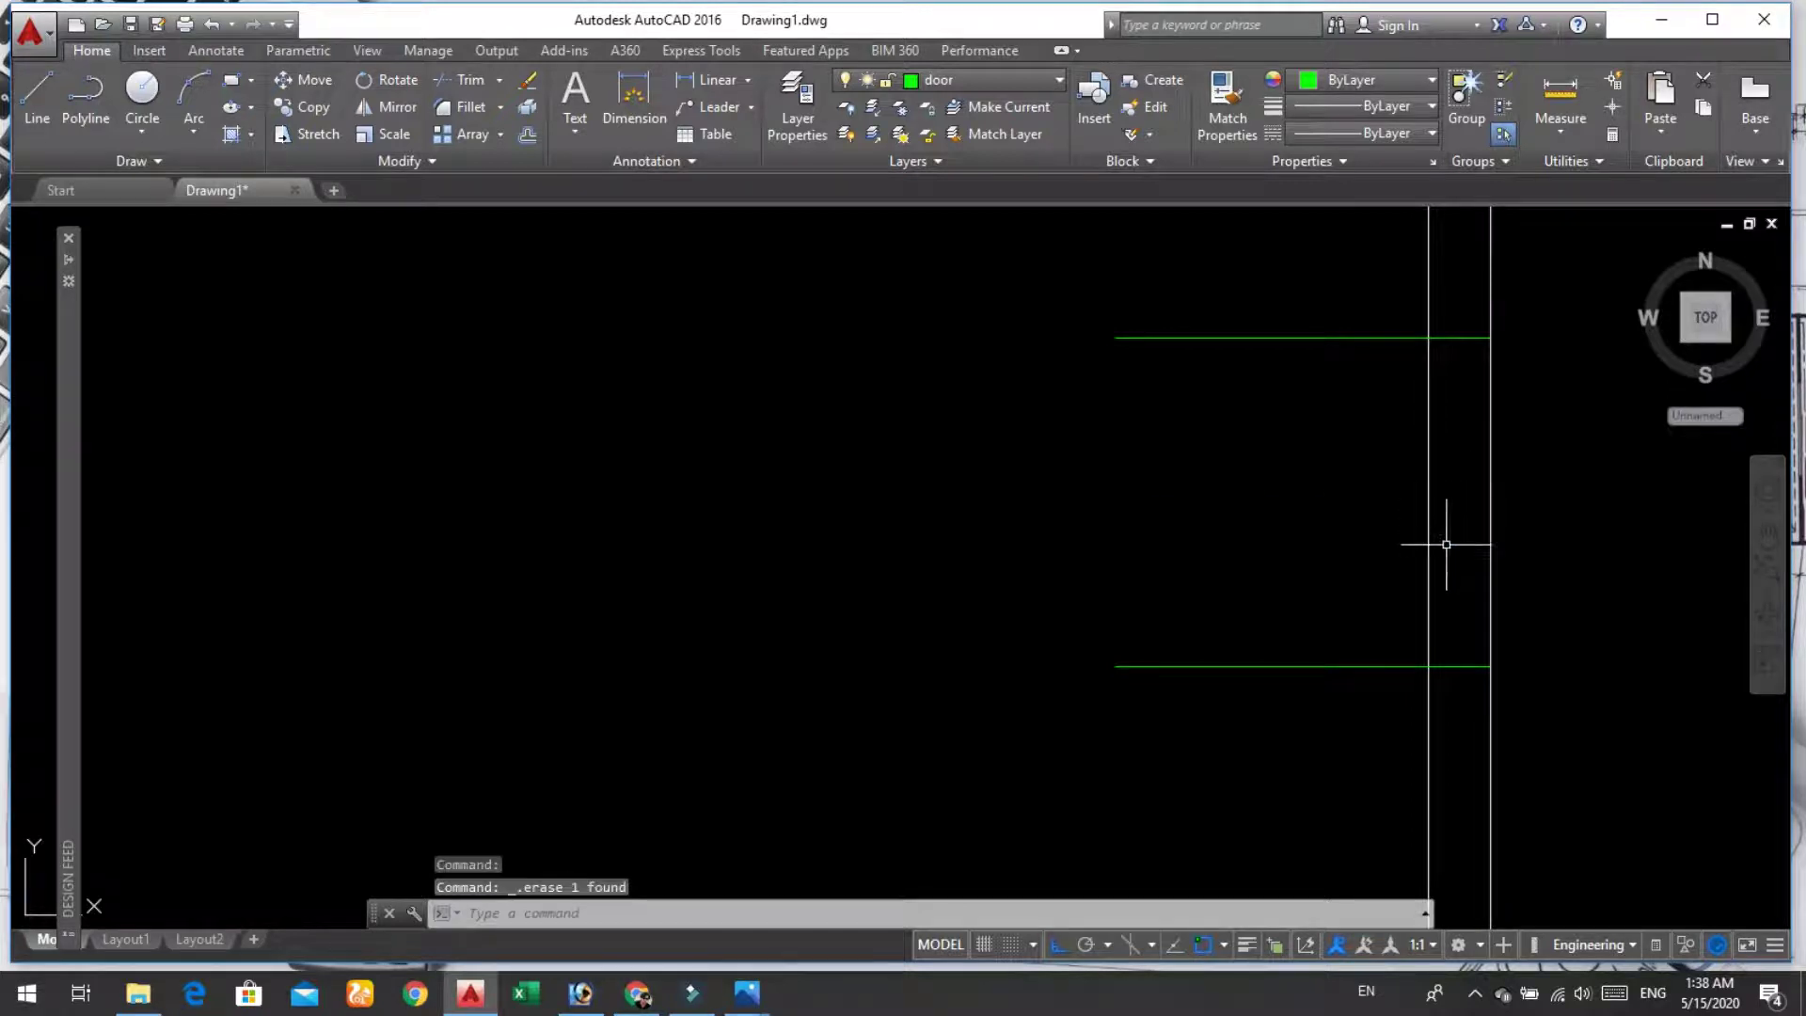
Step: Trim the right-wall lines between the two green jambs
{"action": "type", "text": "r"}
{"action": "key", "text": "Return"}
{"action": "key", "text": "Return"}
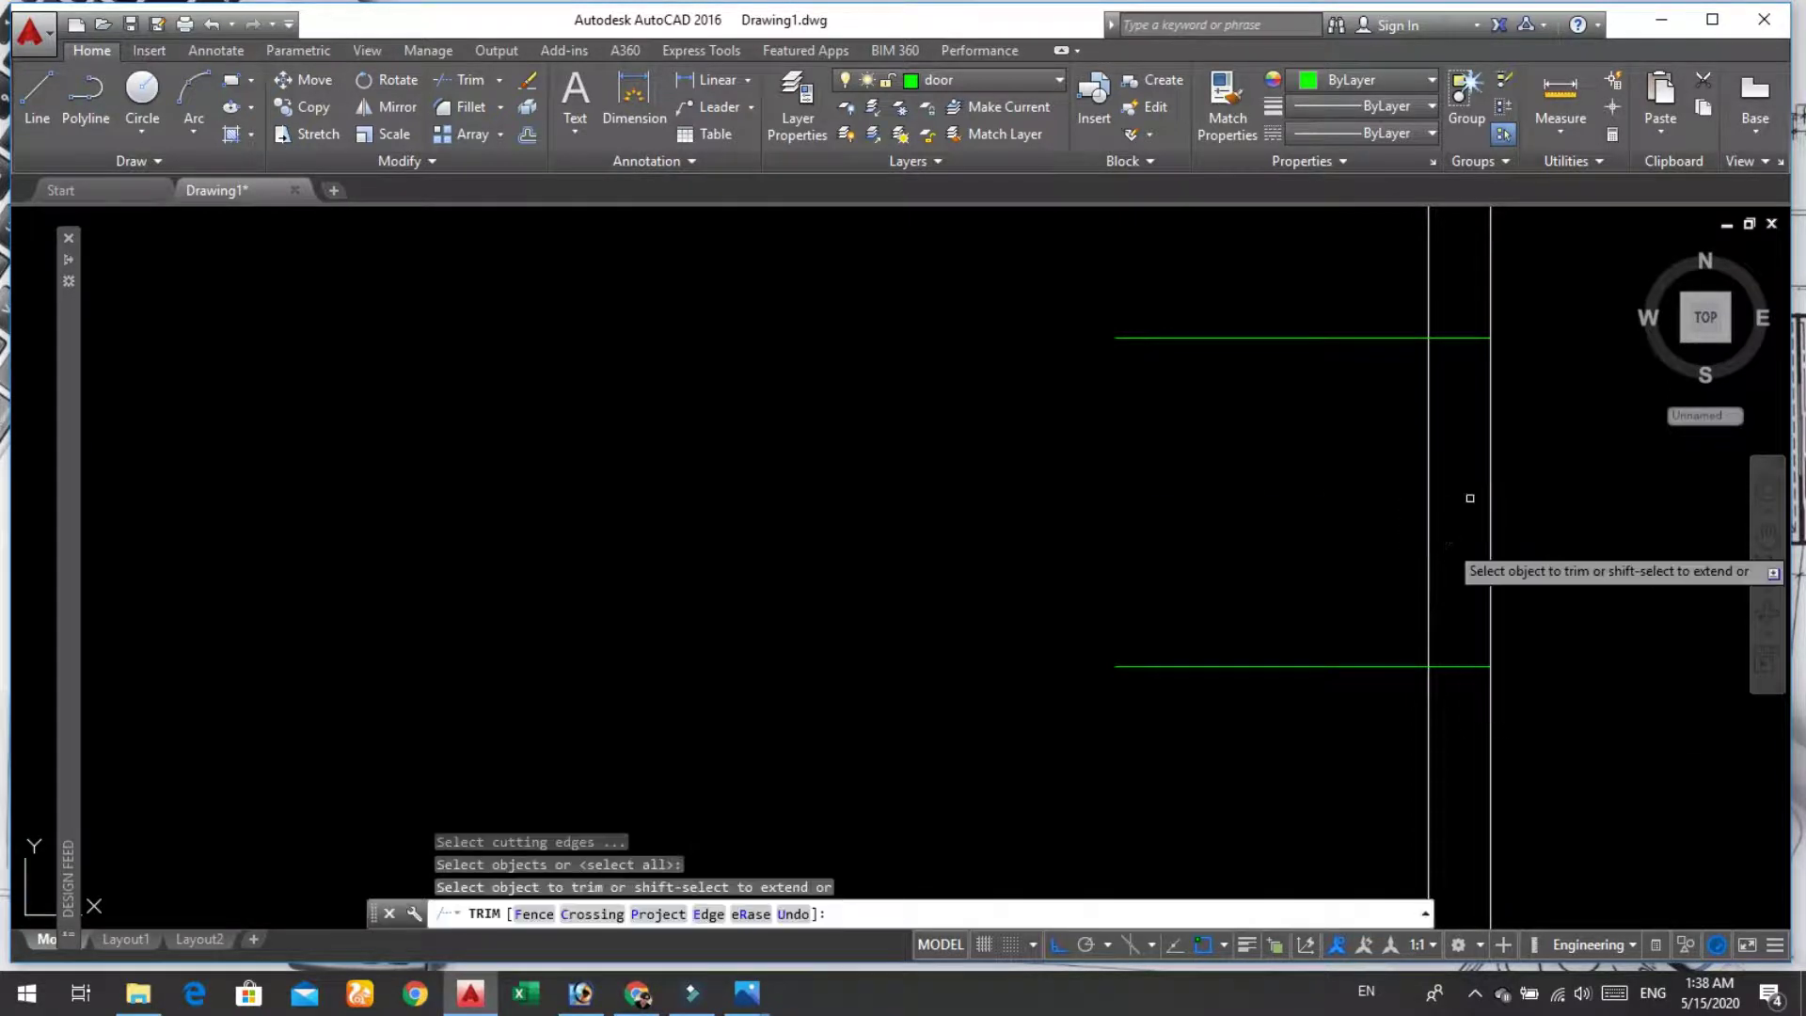
{"action": "left_click", "coordinate": [1544, 440]}
{"action": "left_click", "coordinate": [1361, 513]}
{"action": "left_click", "coordinate": [1351, 310]}
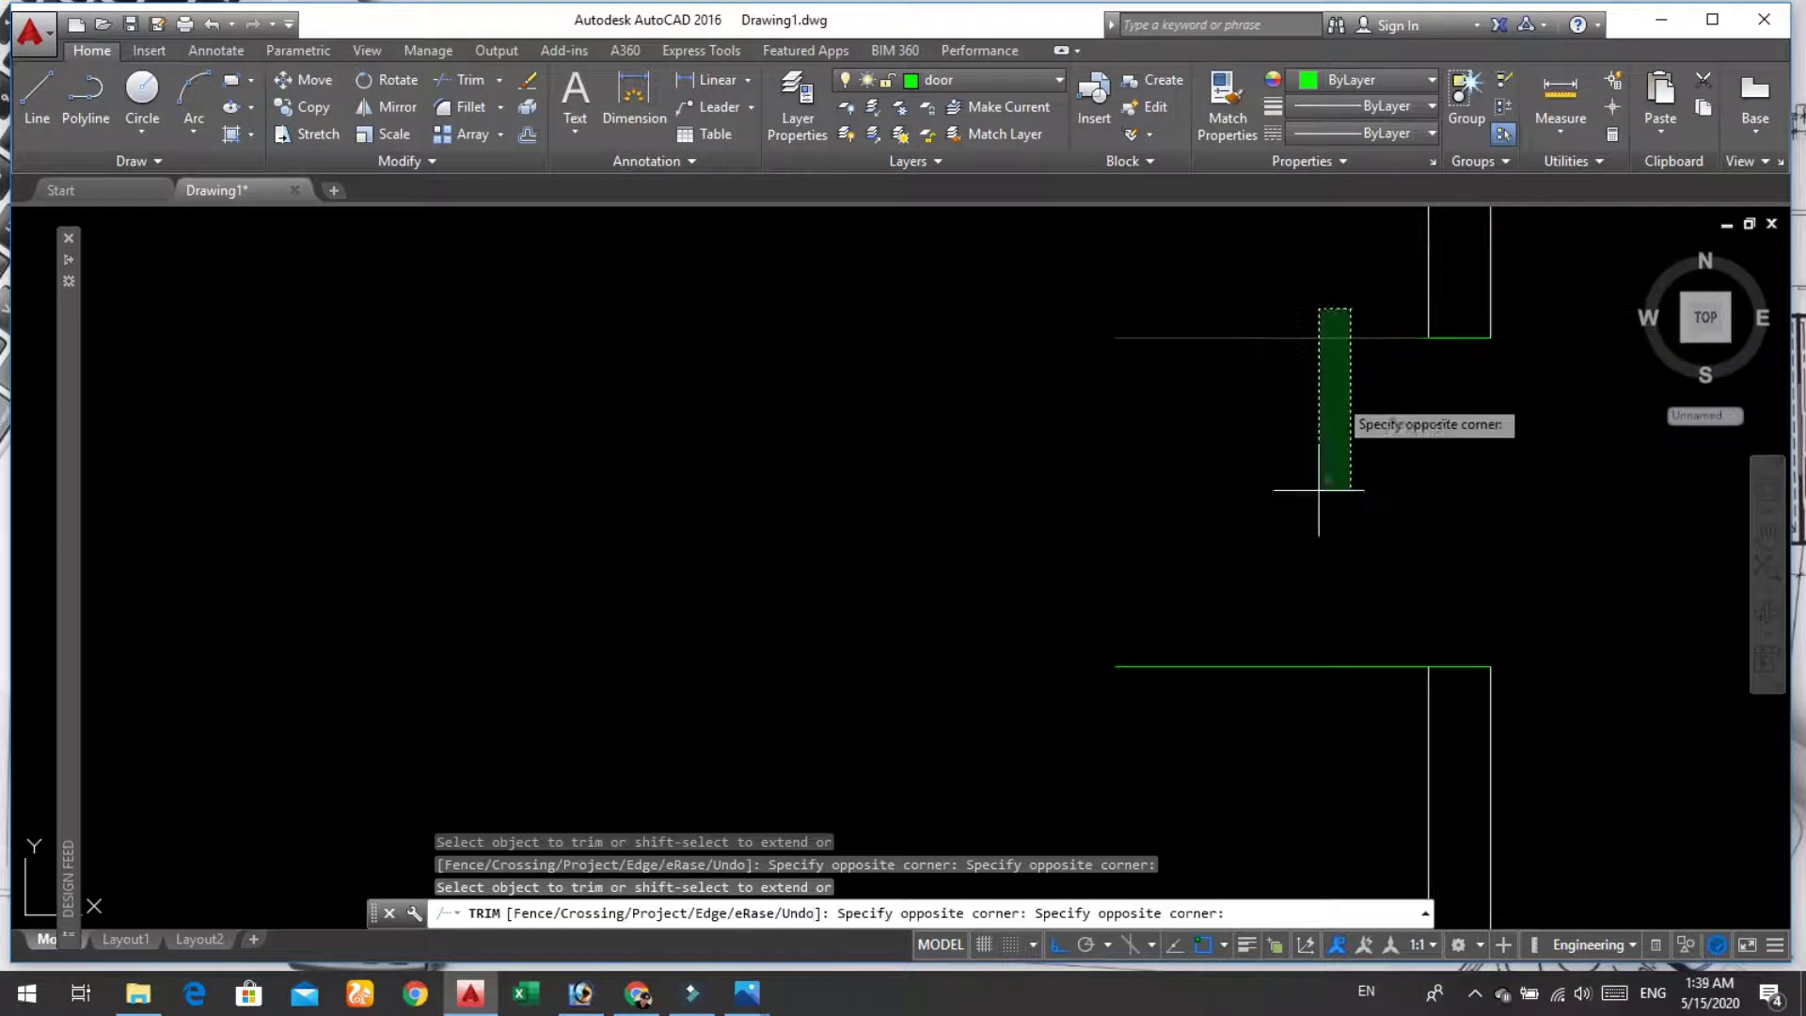
{"action": "left_click", "coordinate": [1210, 776]}
{"action": "key", "text": "Return"}
{"action": "scroll", "coordinate": [1106, 506], "scroll_direction": "down", "scroll_amount": 5}
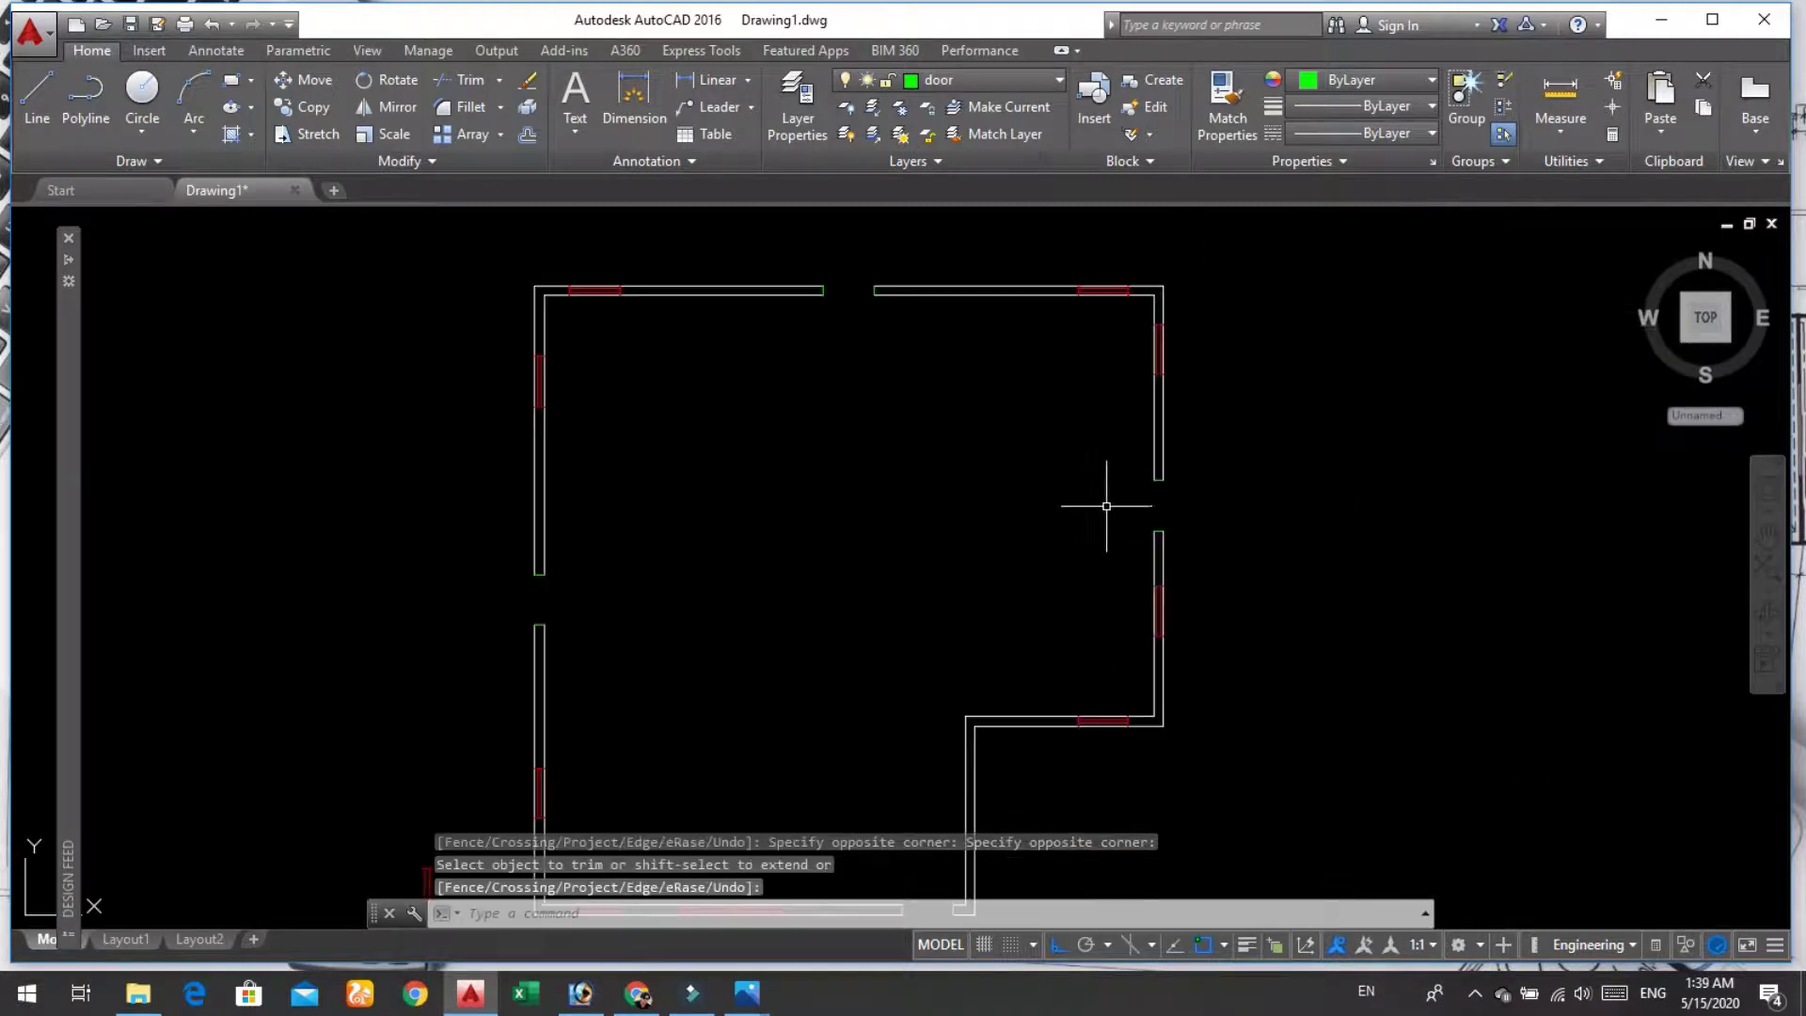
{"action": "scroll", "coordinate": [991, 513], "scroll_direction": "down", "scroll_amount": 6}
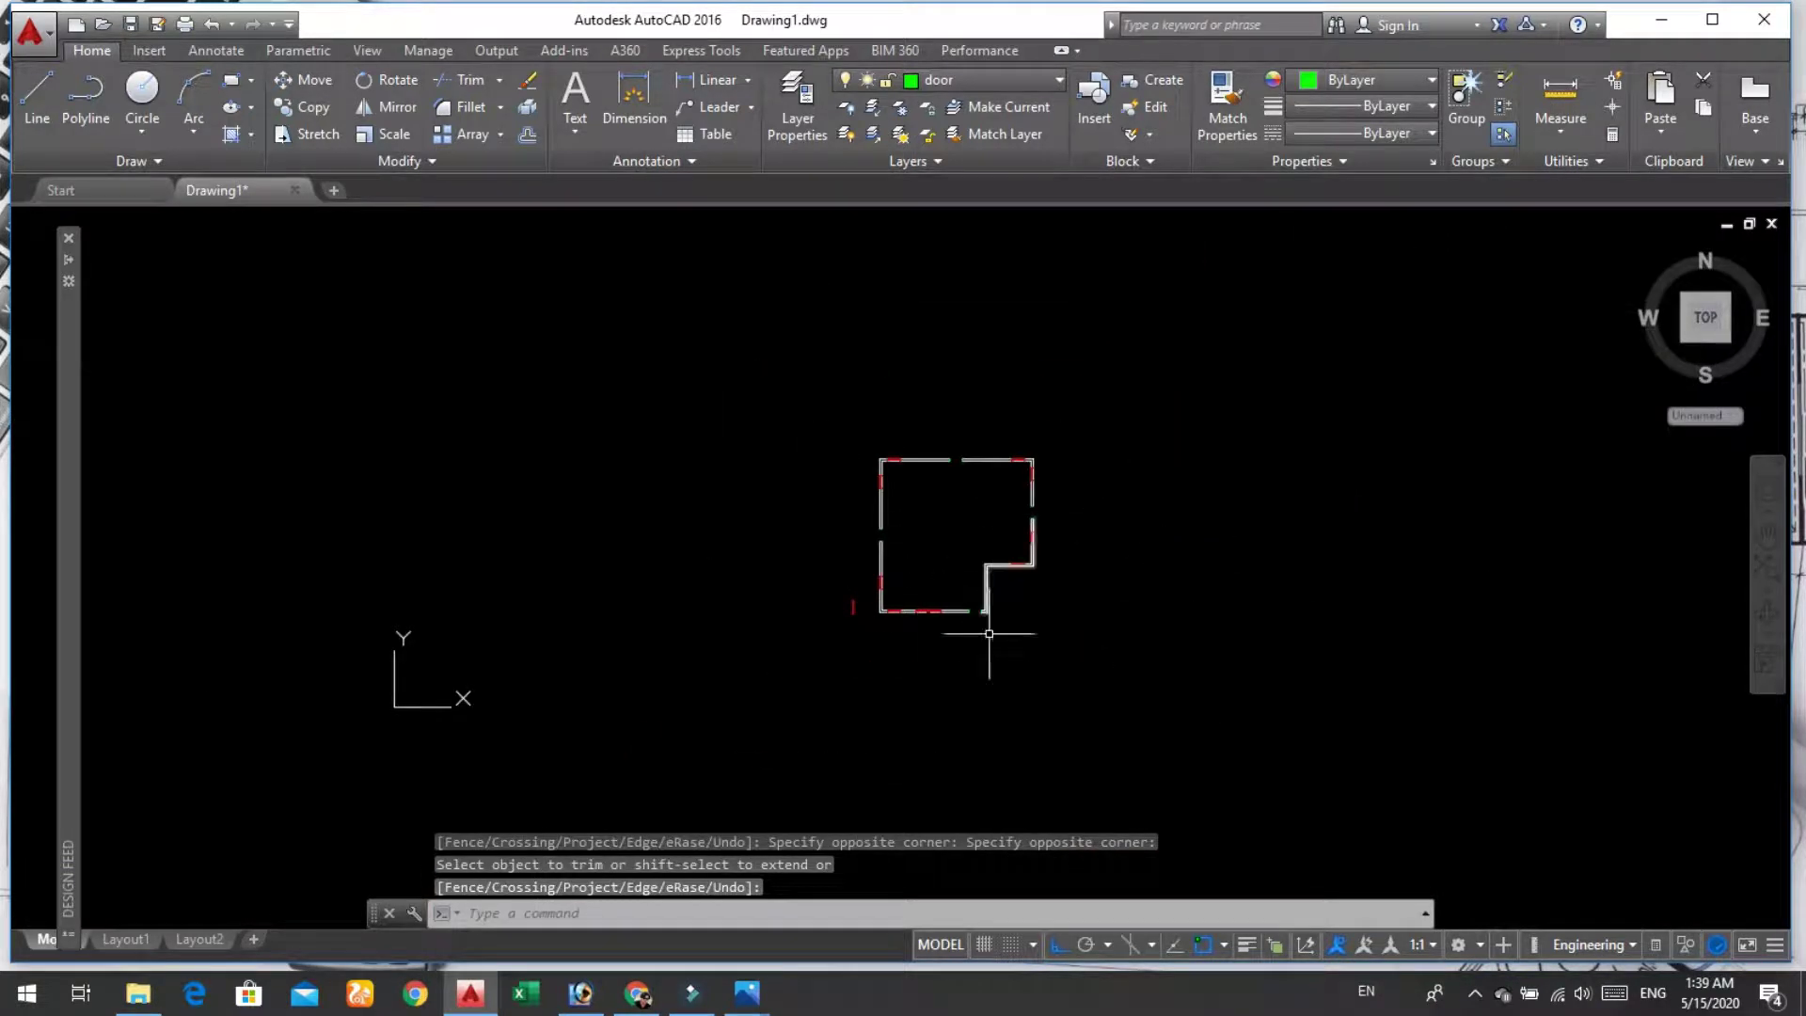
Step: Make pilar the current layer and start RECTANG near the plan's lower-right corner
{"action": "scroll", "coordinate": [915, 573], "scroll_direction": "up", "scroll_amount": 4}
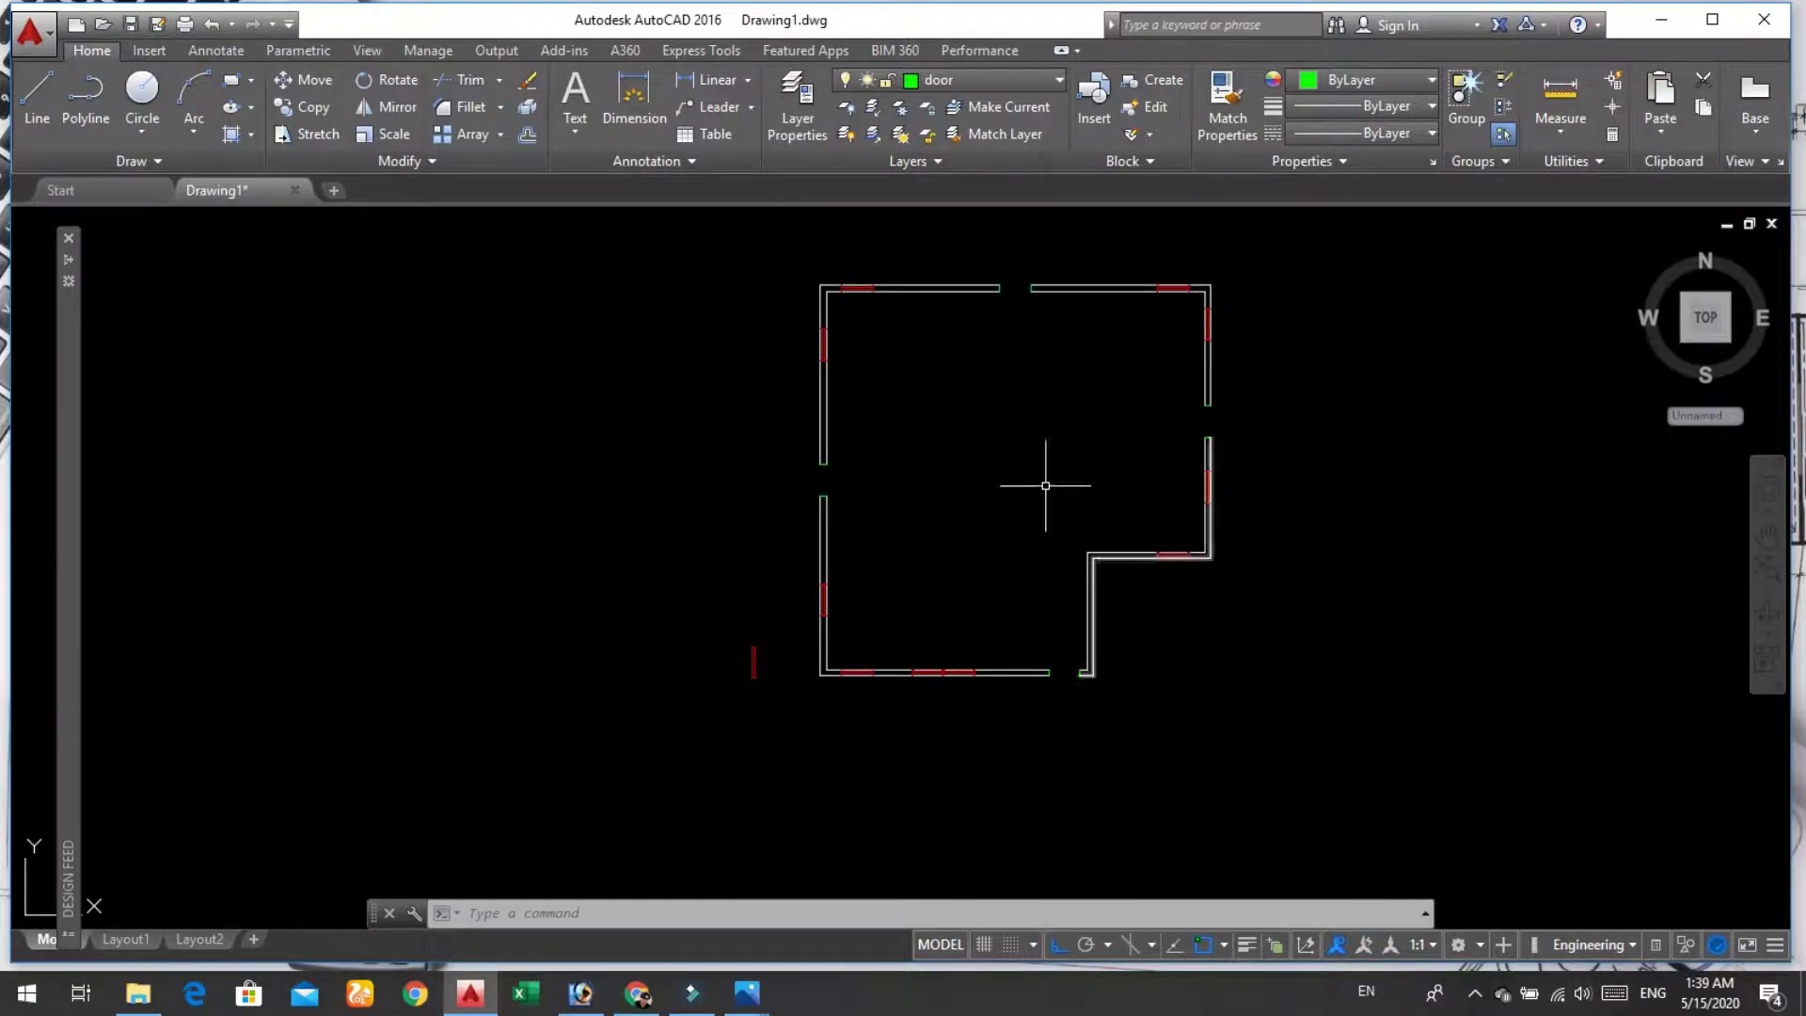
{"action": "left_click", "coordinate": [1030, 78]}
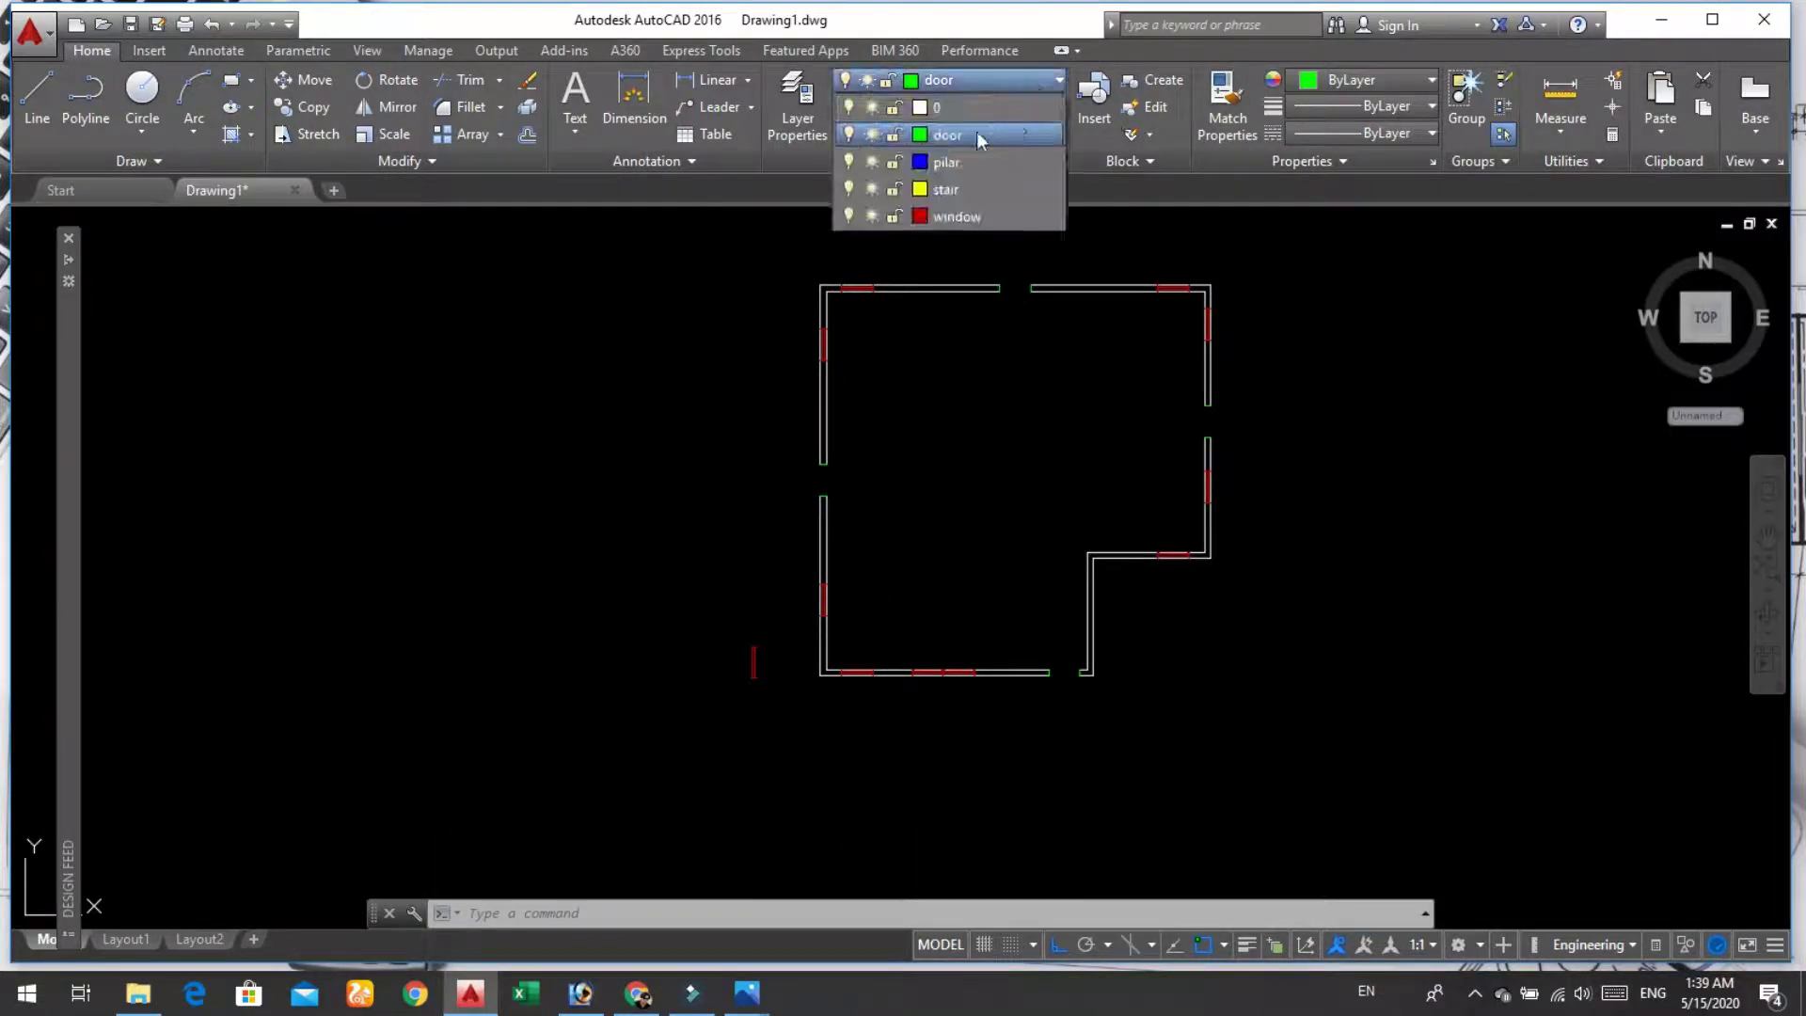
{"action": "left_click", "coordinate": [950, 164]}
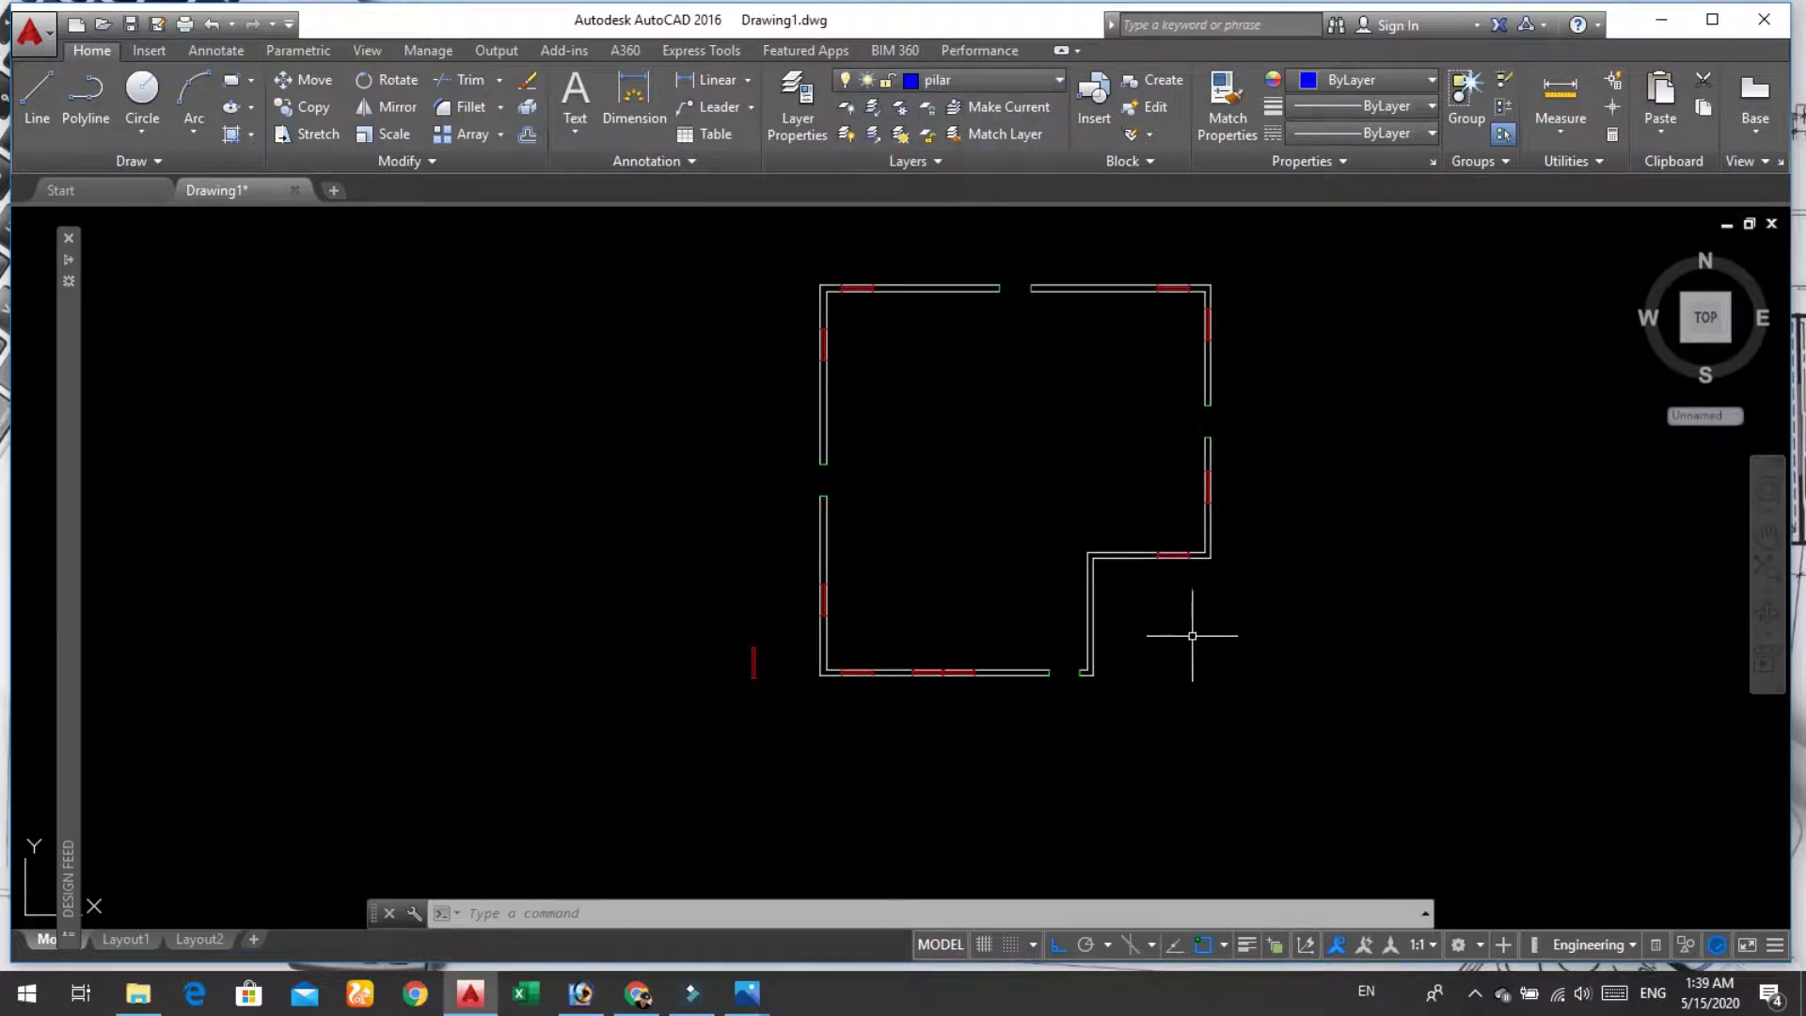
{"action": "scroll", "coordinate": [1192, 636], "scroll_direction": "up", "scroll_amount": 4}
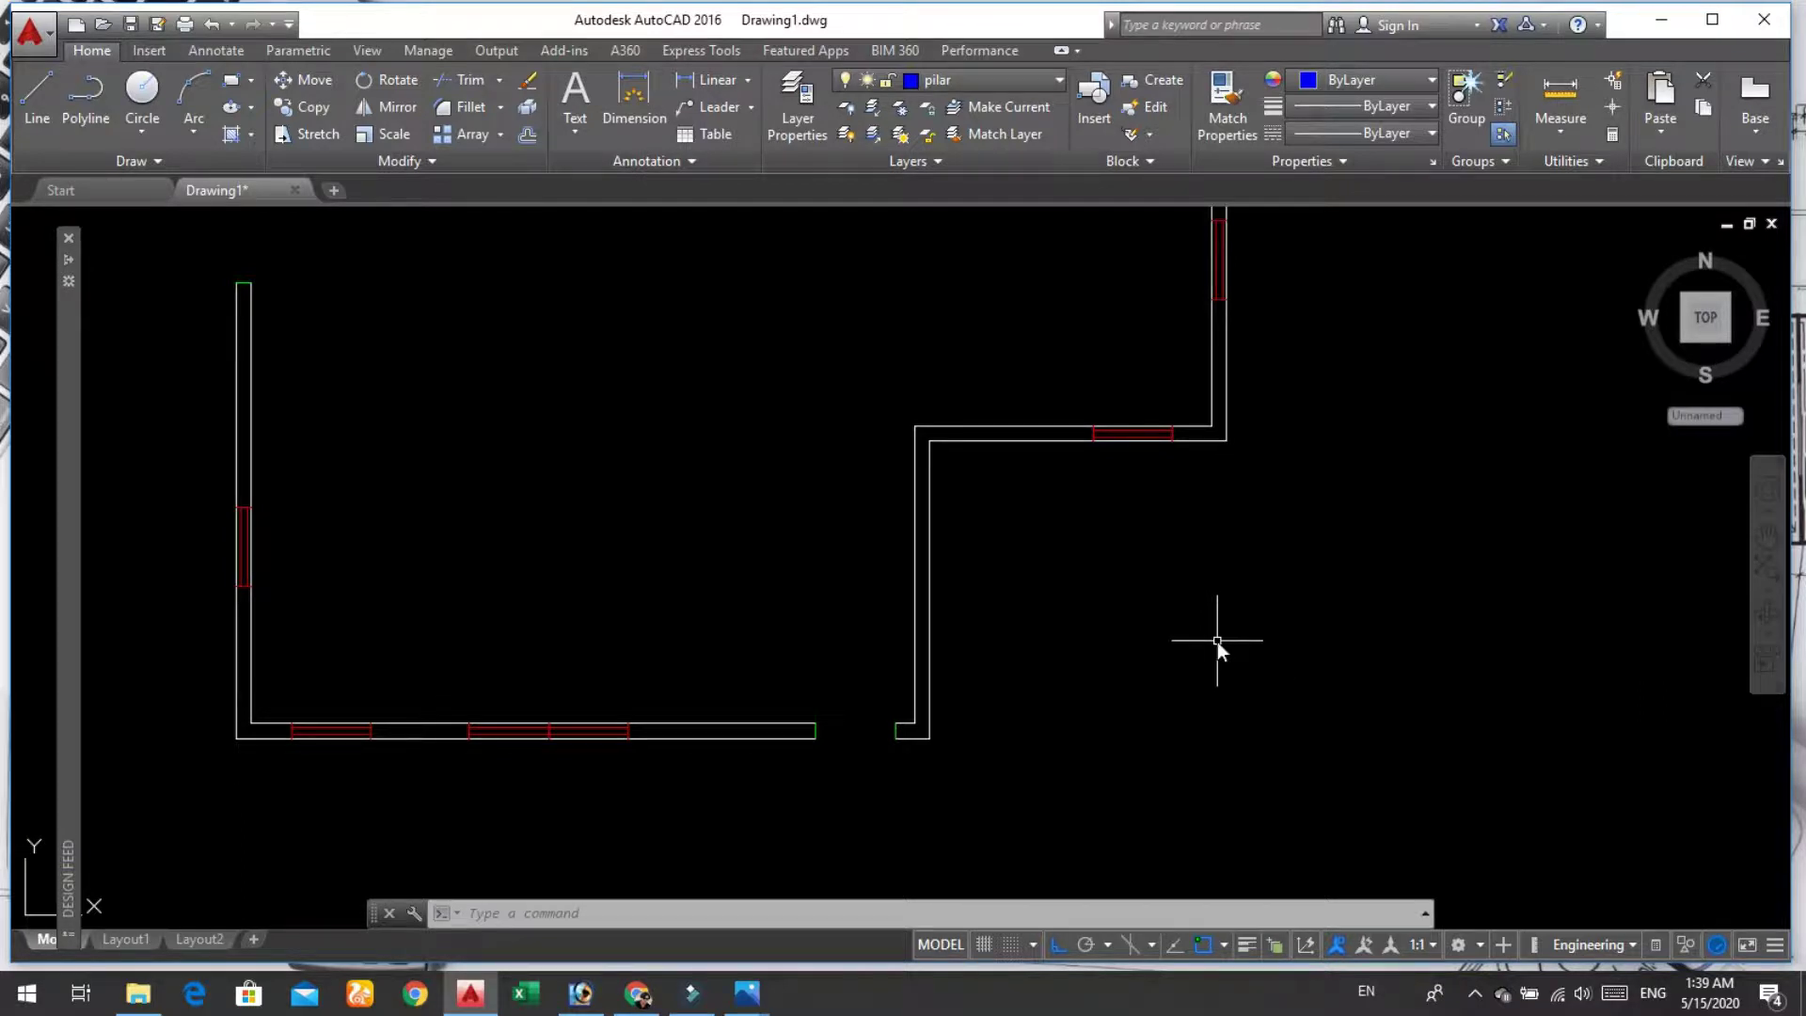
{"action": "type", "text": "rec"}
{"action": "key", "text": "Return"}
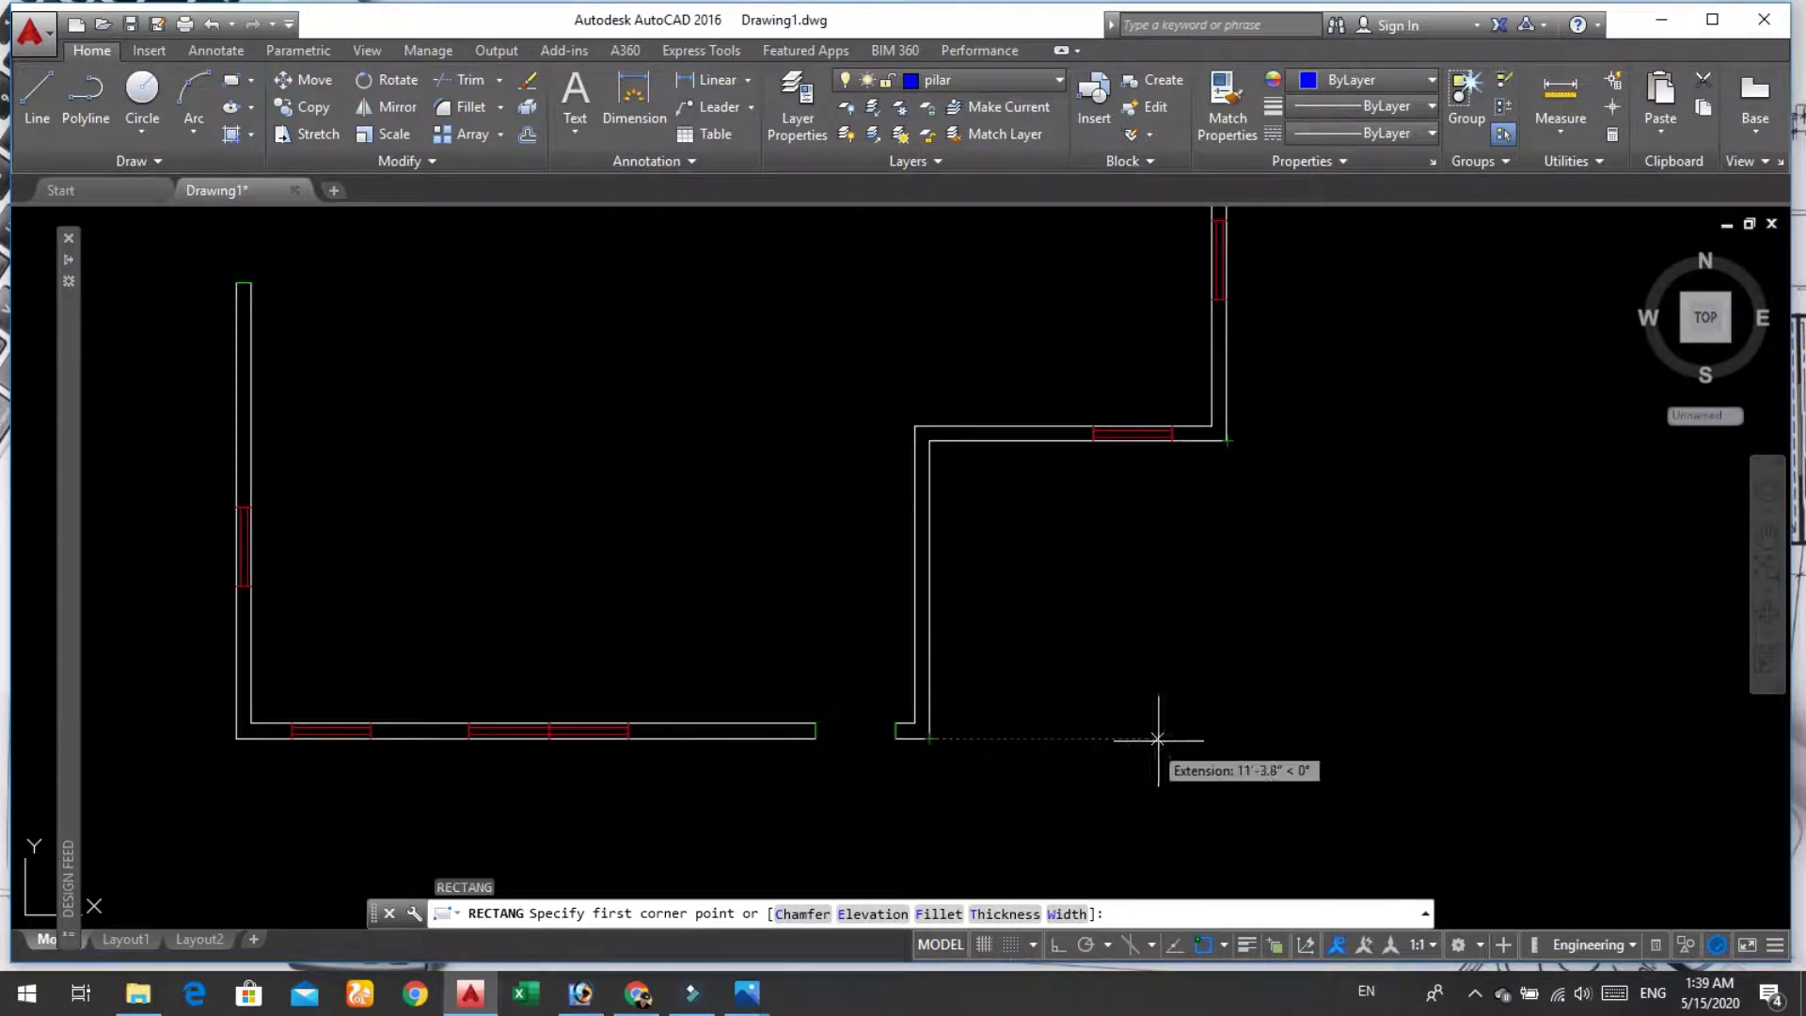
Step: Draw a 1.5' × 1.5' square pillar from the lower-right wall corner
{"action": "left_click", "coordinate": [1227, 738]}
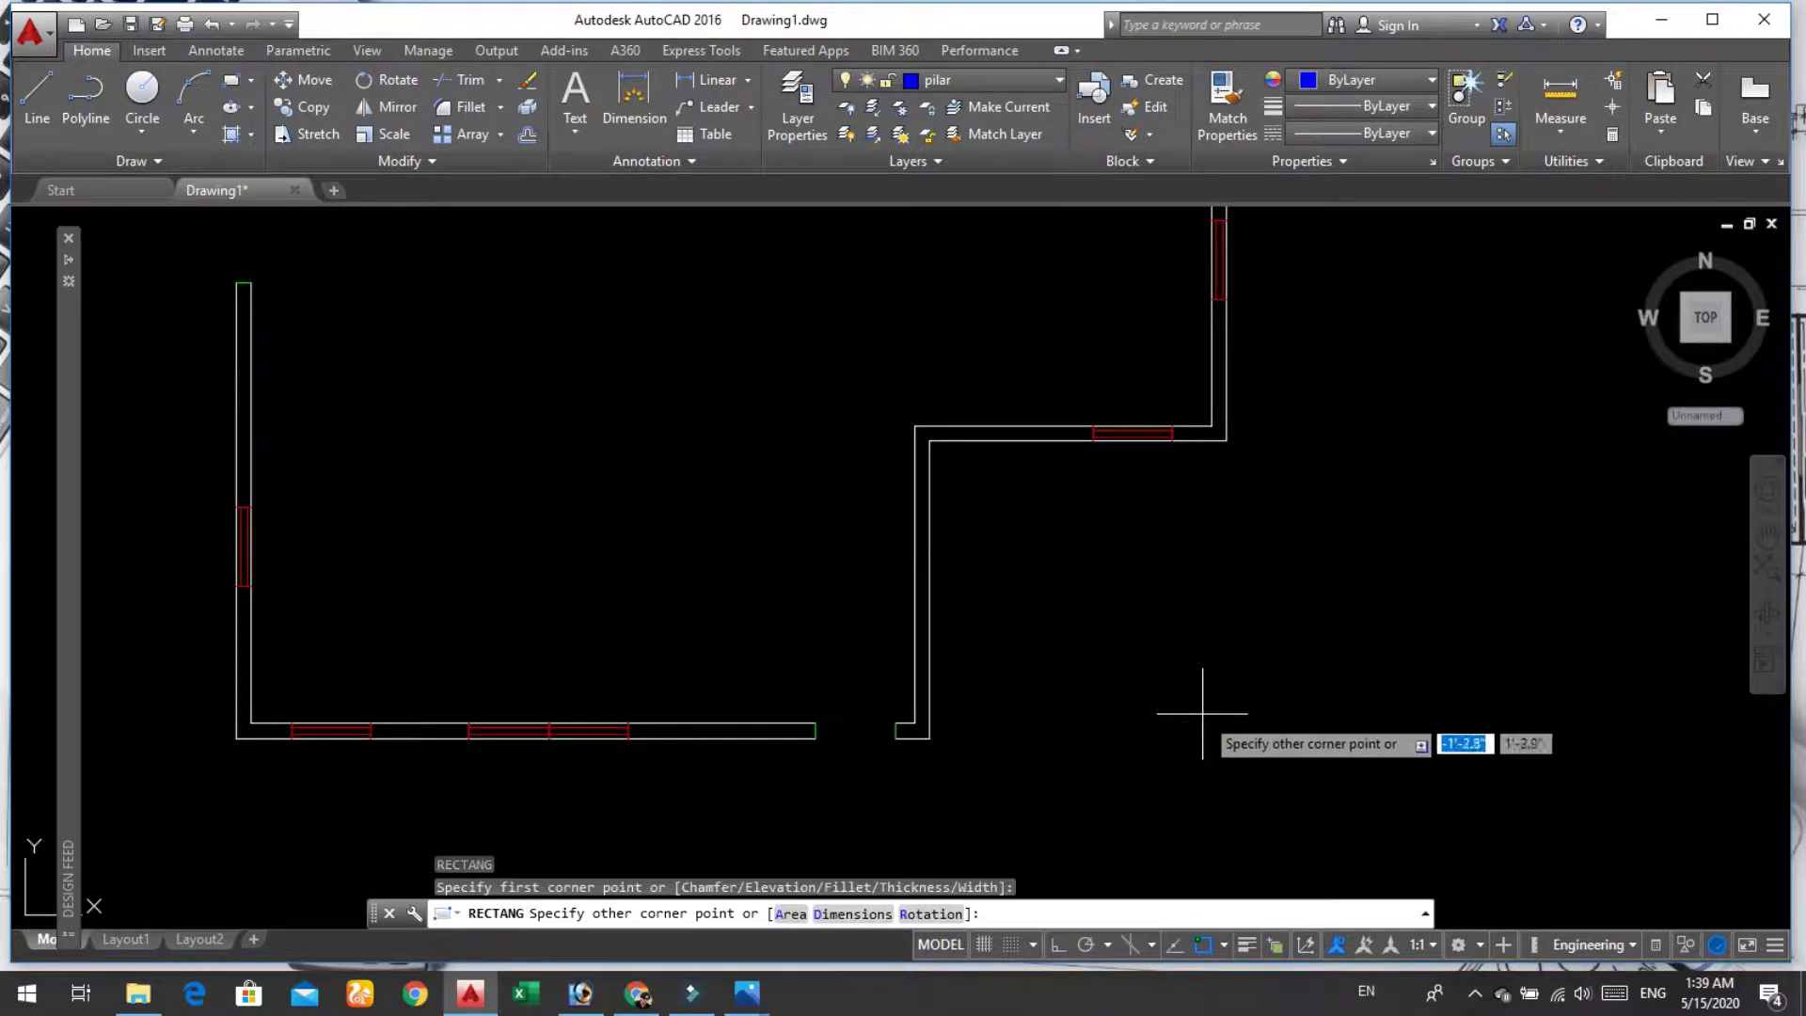
{"action": "scroll", "coordinate": [1202, 713], "scroll_direction": "up", "scroll_amount": 5}
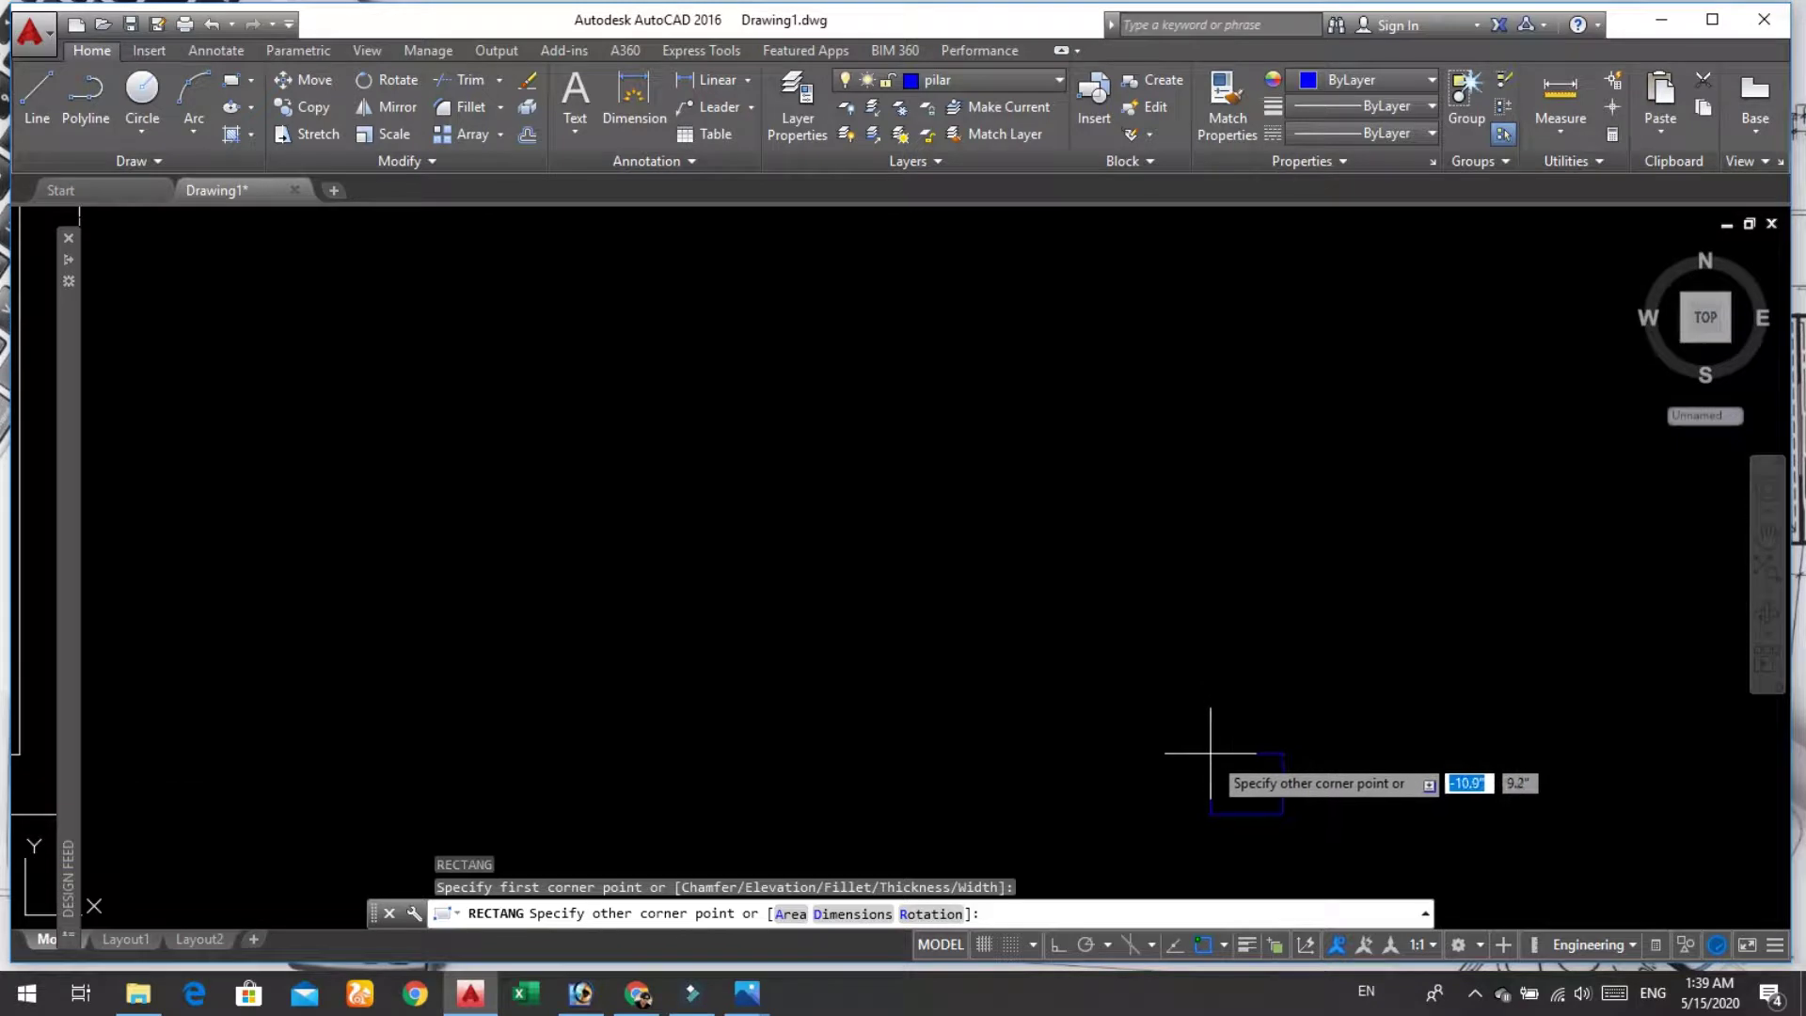
{"action": "type", "text": "1"}
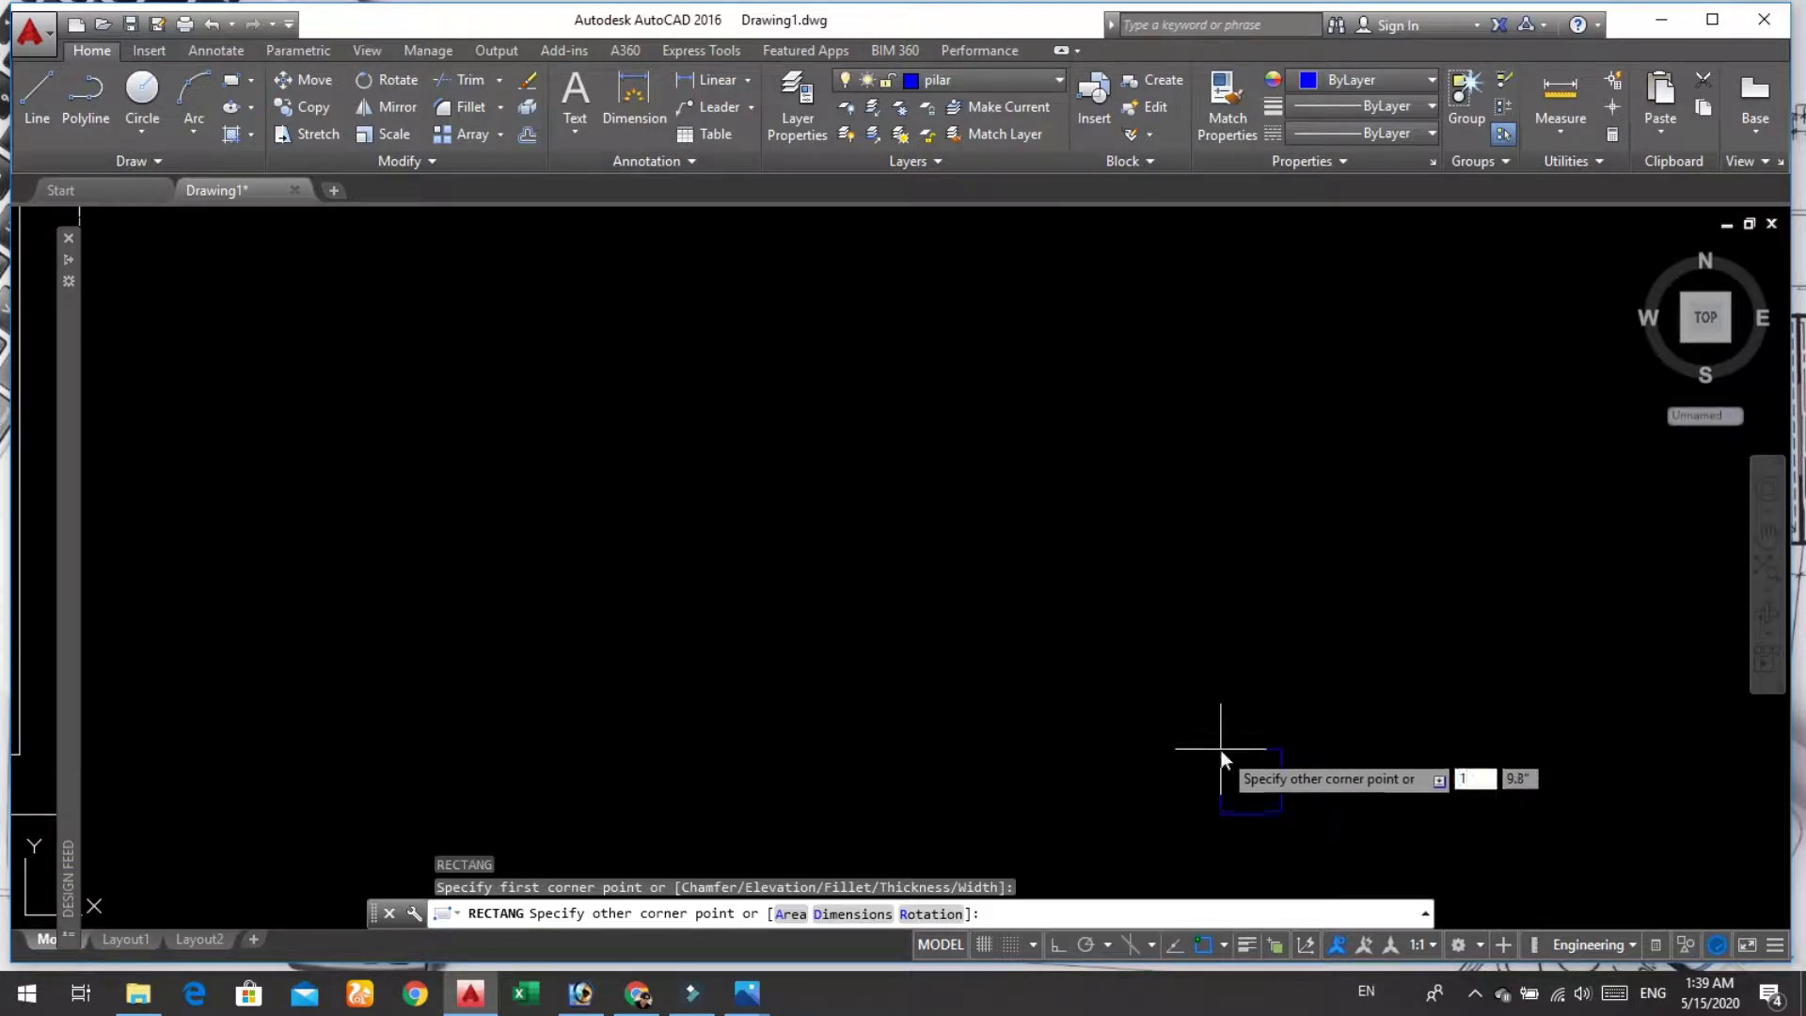
{"action": "key", "text": "BackSpace"}
{"action": "type", "text": "2"}
{"action": "key", "text": "Tab"}
{"action": "type", "text": "1.5"}
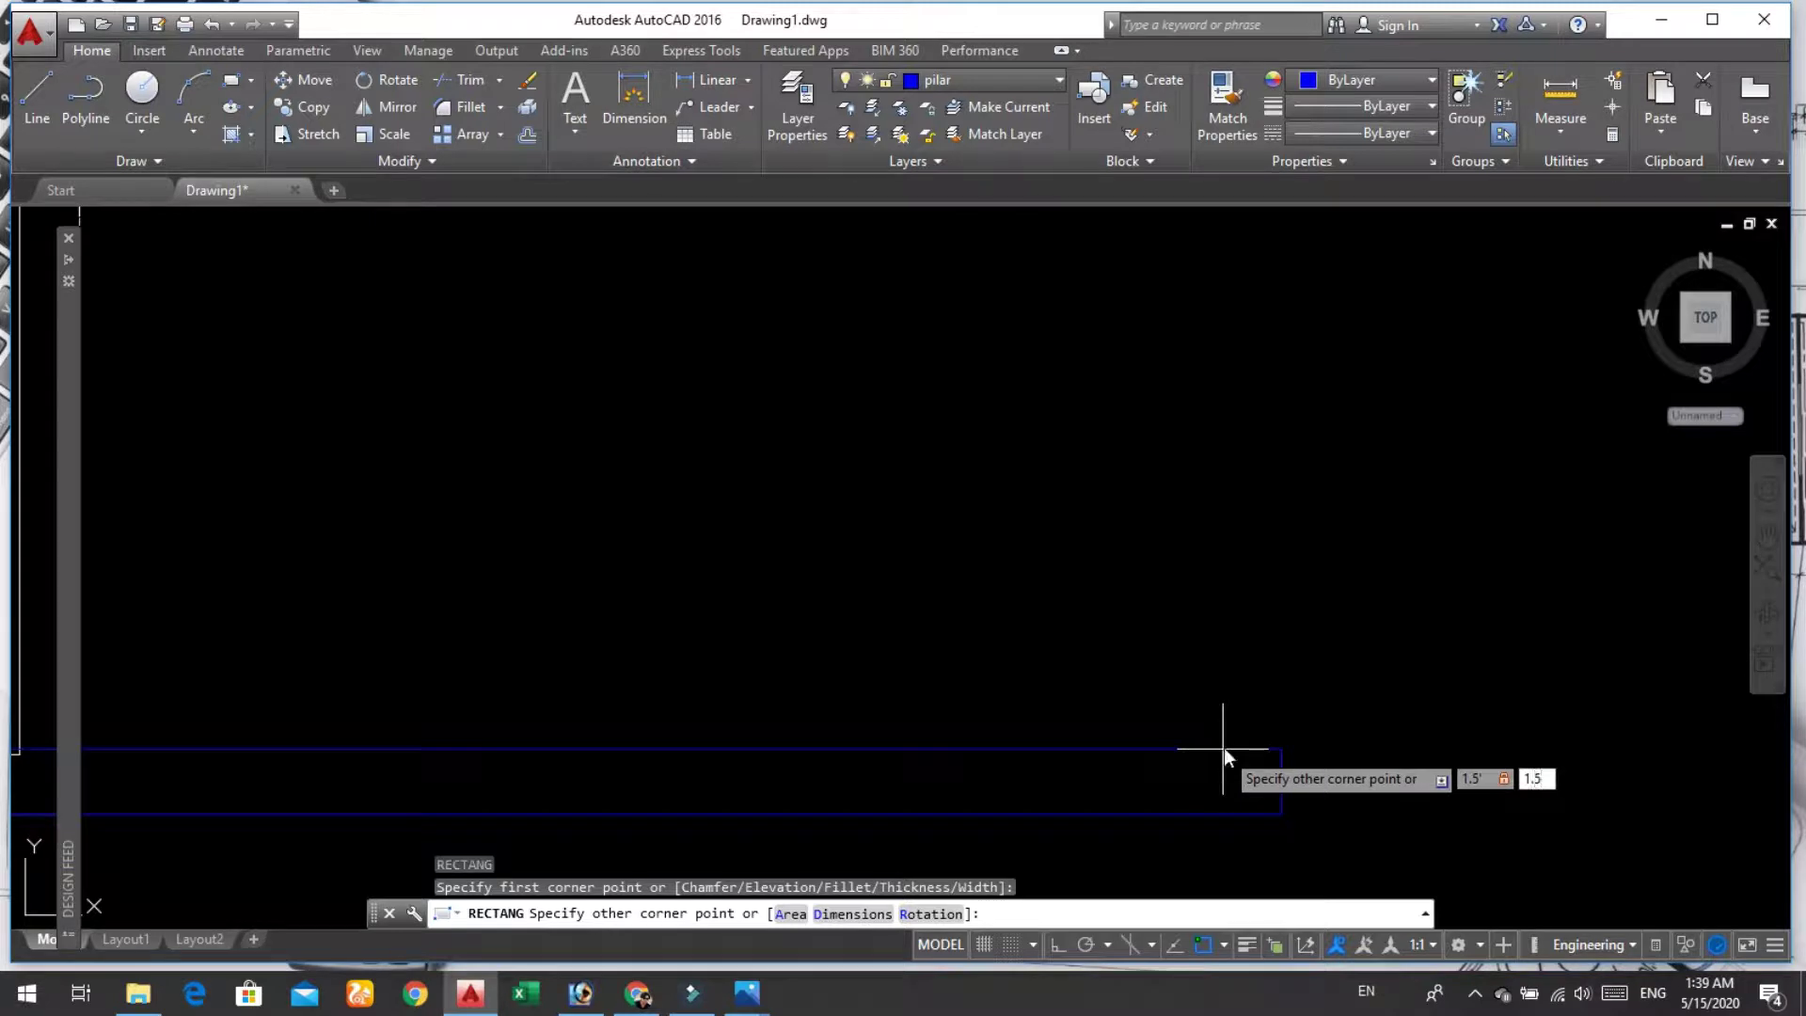
{"action": "key", "text": "Return"}
{"action": "scroll", "coordinate": [1223, 749], "scroll_direction": "down", "scroll_amount": 10}
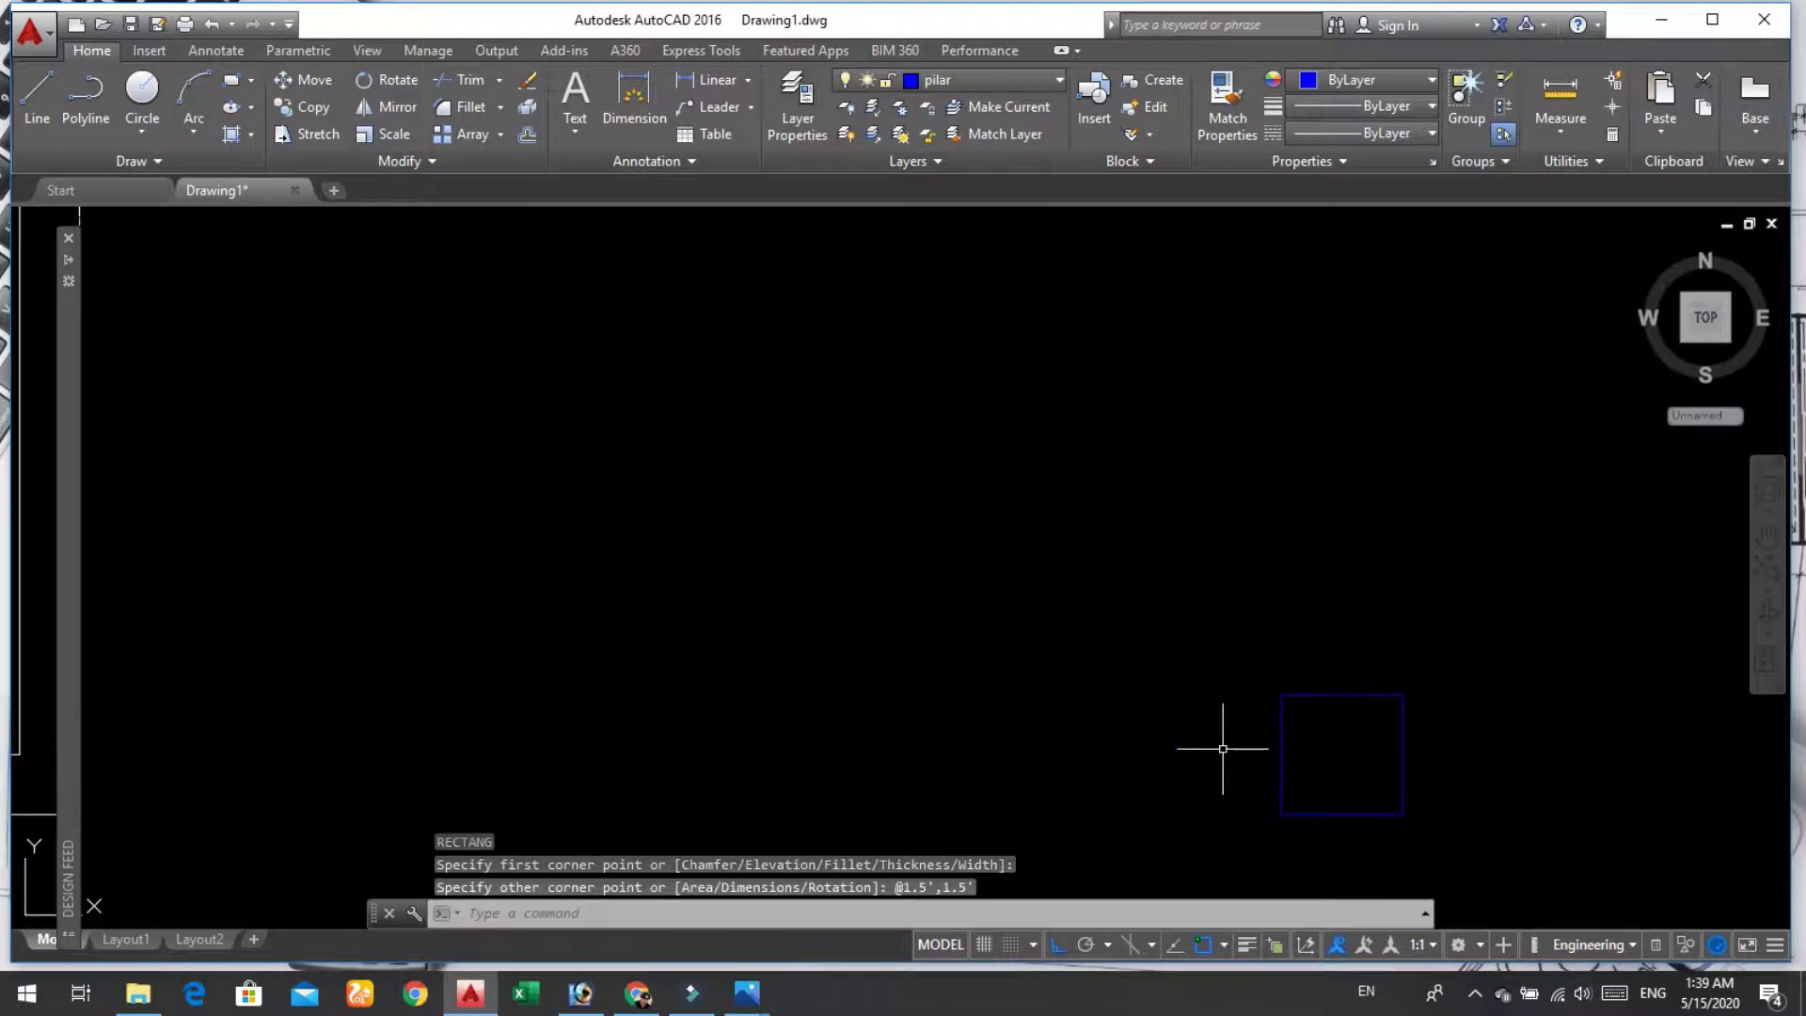
Step: Mirror the pillar square across its left edge, keeping the original
{"action": "scroll", "coordinate": [1279, 753], "scroll_direction": "up", "scroll_amount": 3}
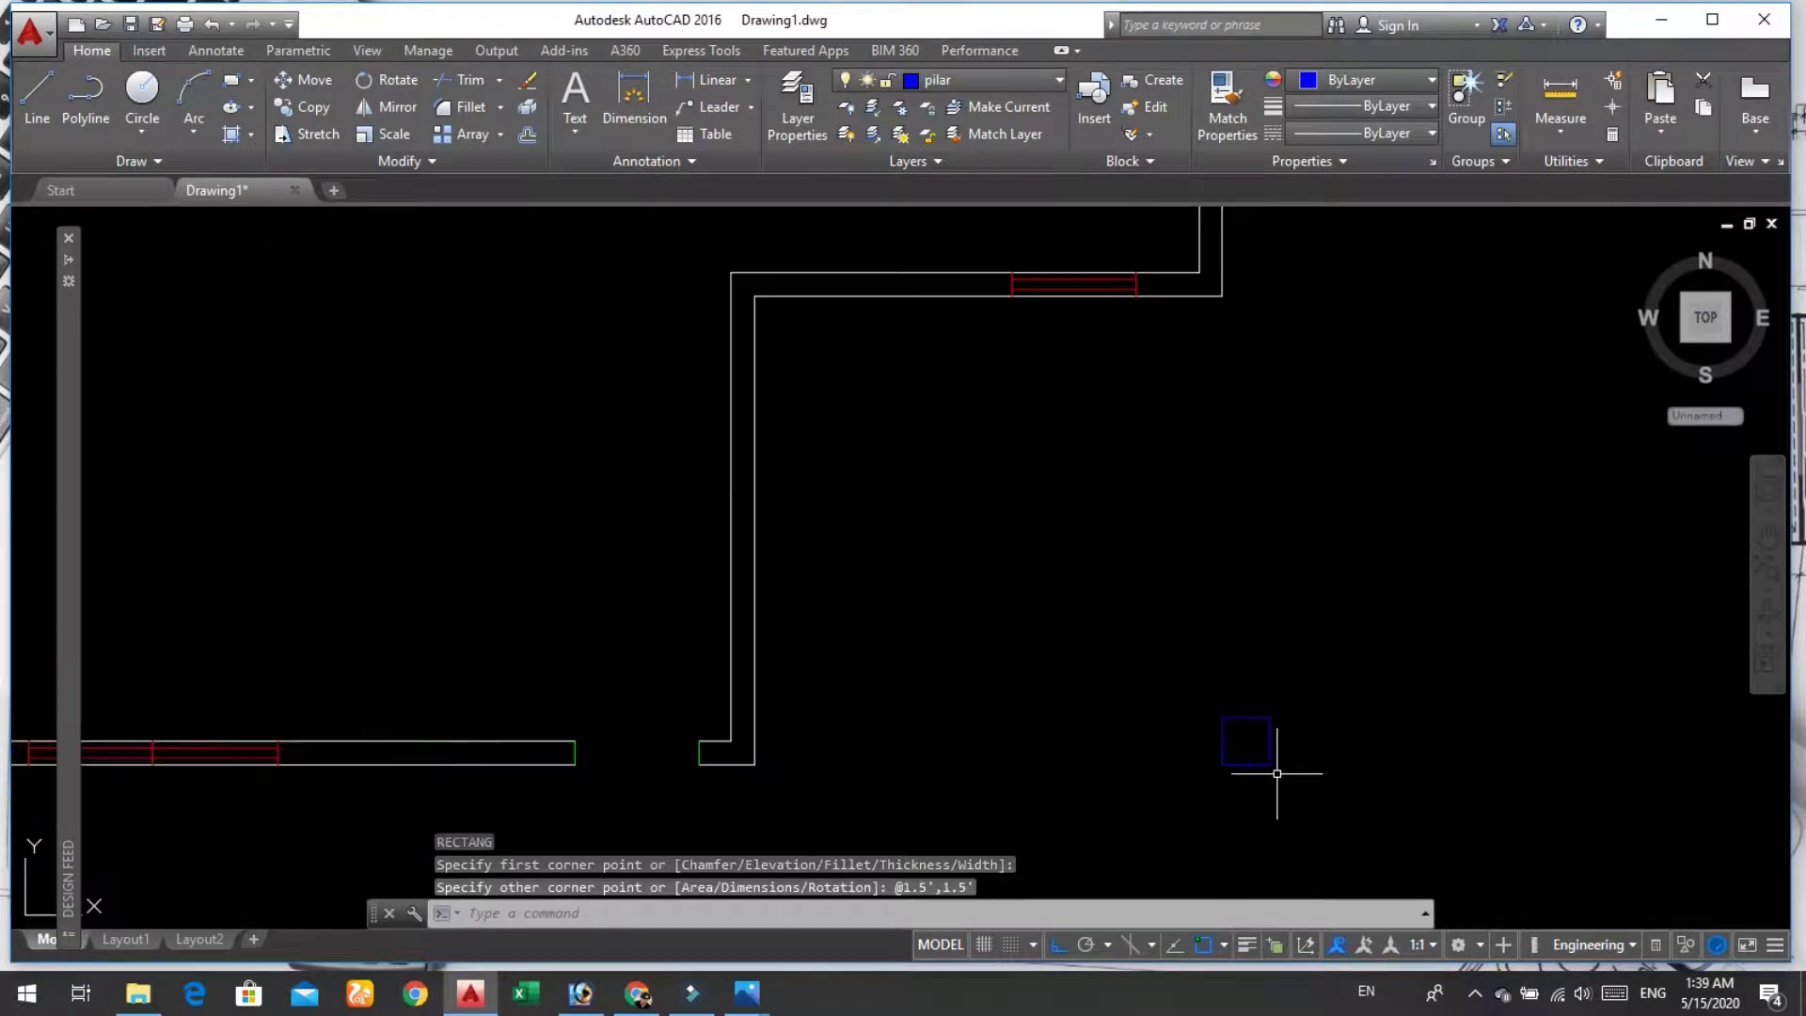
{"action": "scroll", "coordinate": [1274, 756], "scroll_direction": "up", "scroll_amount": 2}
{"action": "scroll", "coordinate": [1265, 738], "scroll_direction": "down", "scroll_amount": 5}
{"action": "type", "text": "MI"}
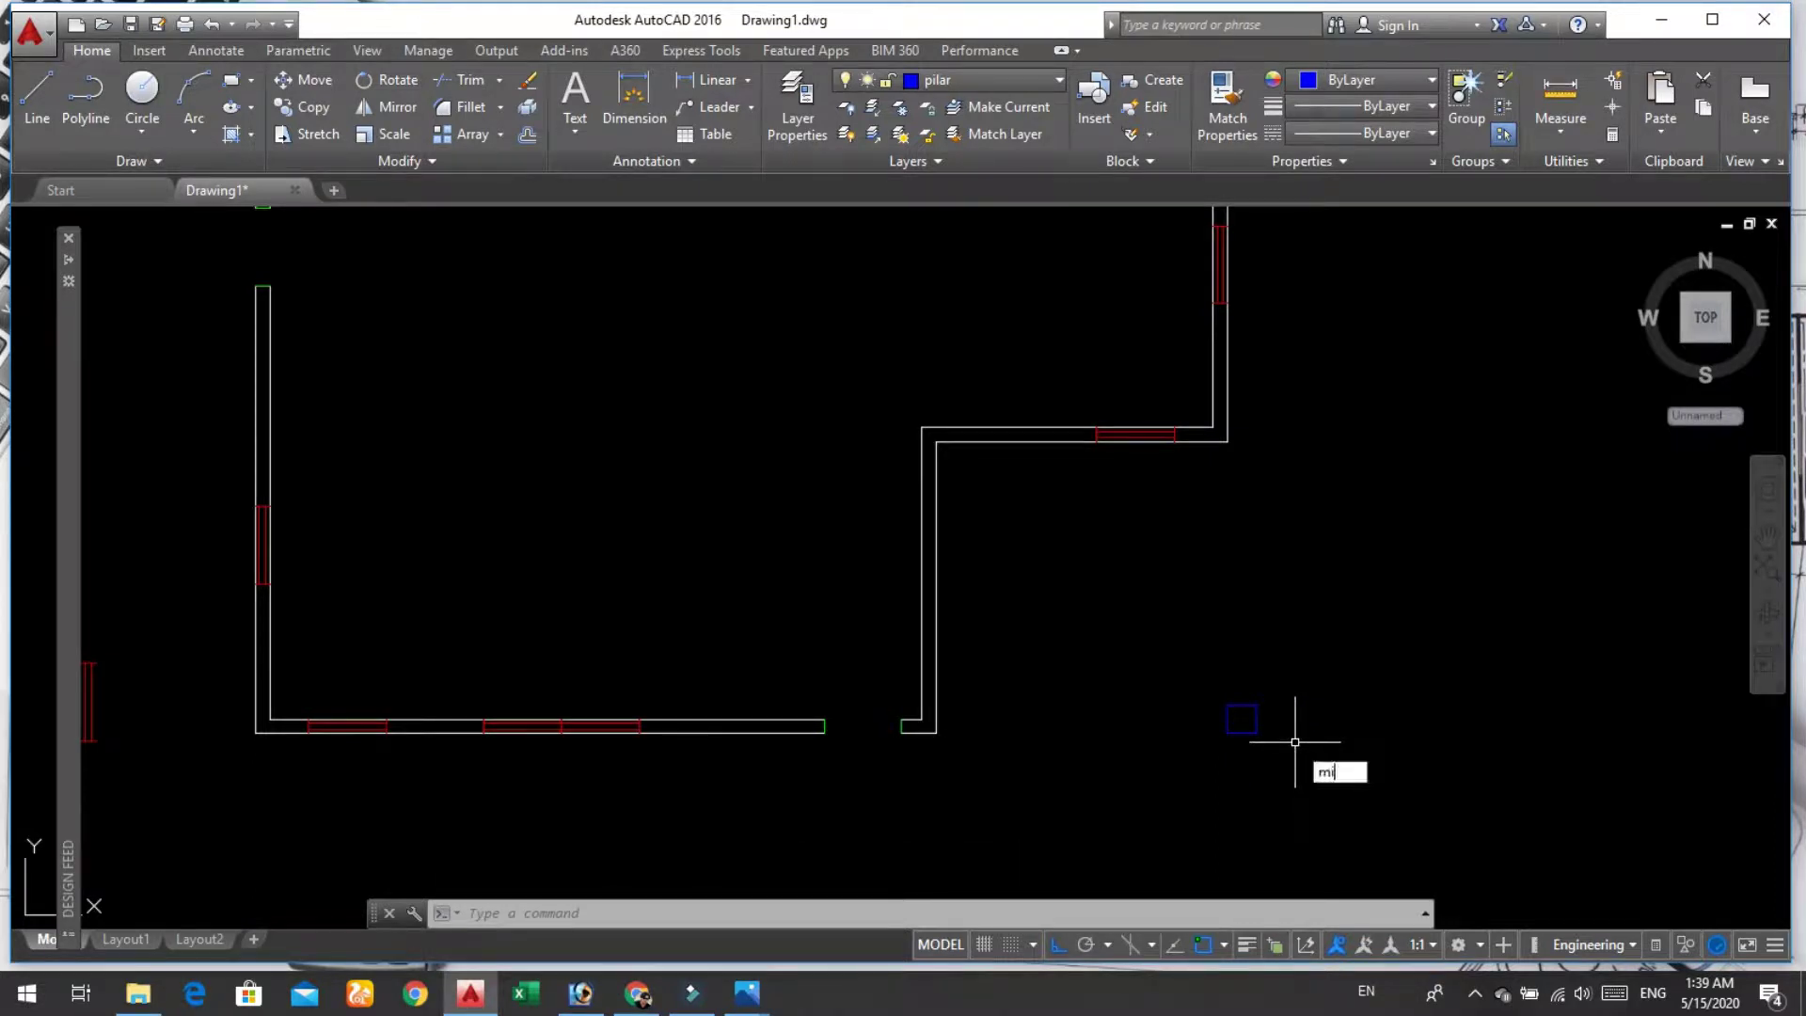
{"action": "key", "text": "Return"}
{"action": "scroll", "coordinate": [1263, 730], "scroll_direction": "up", "scroll_amount": 4}
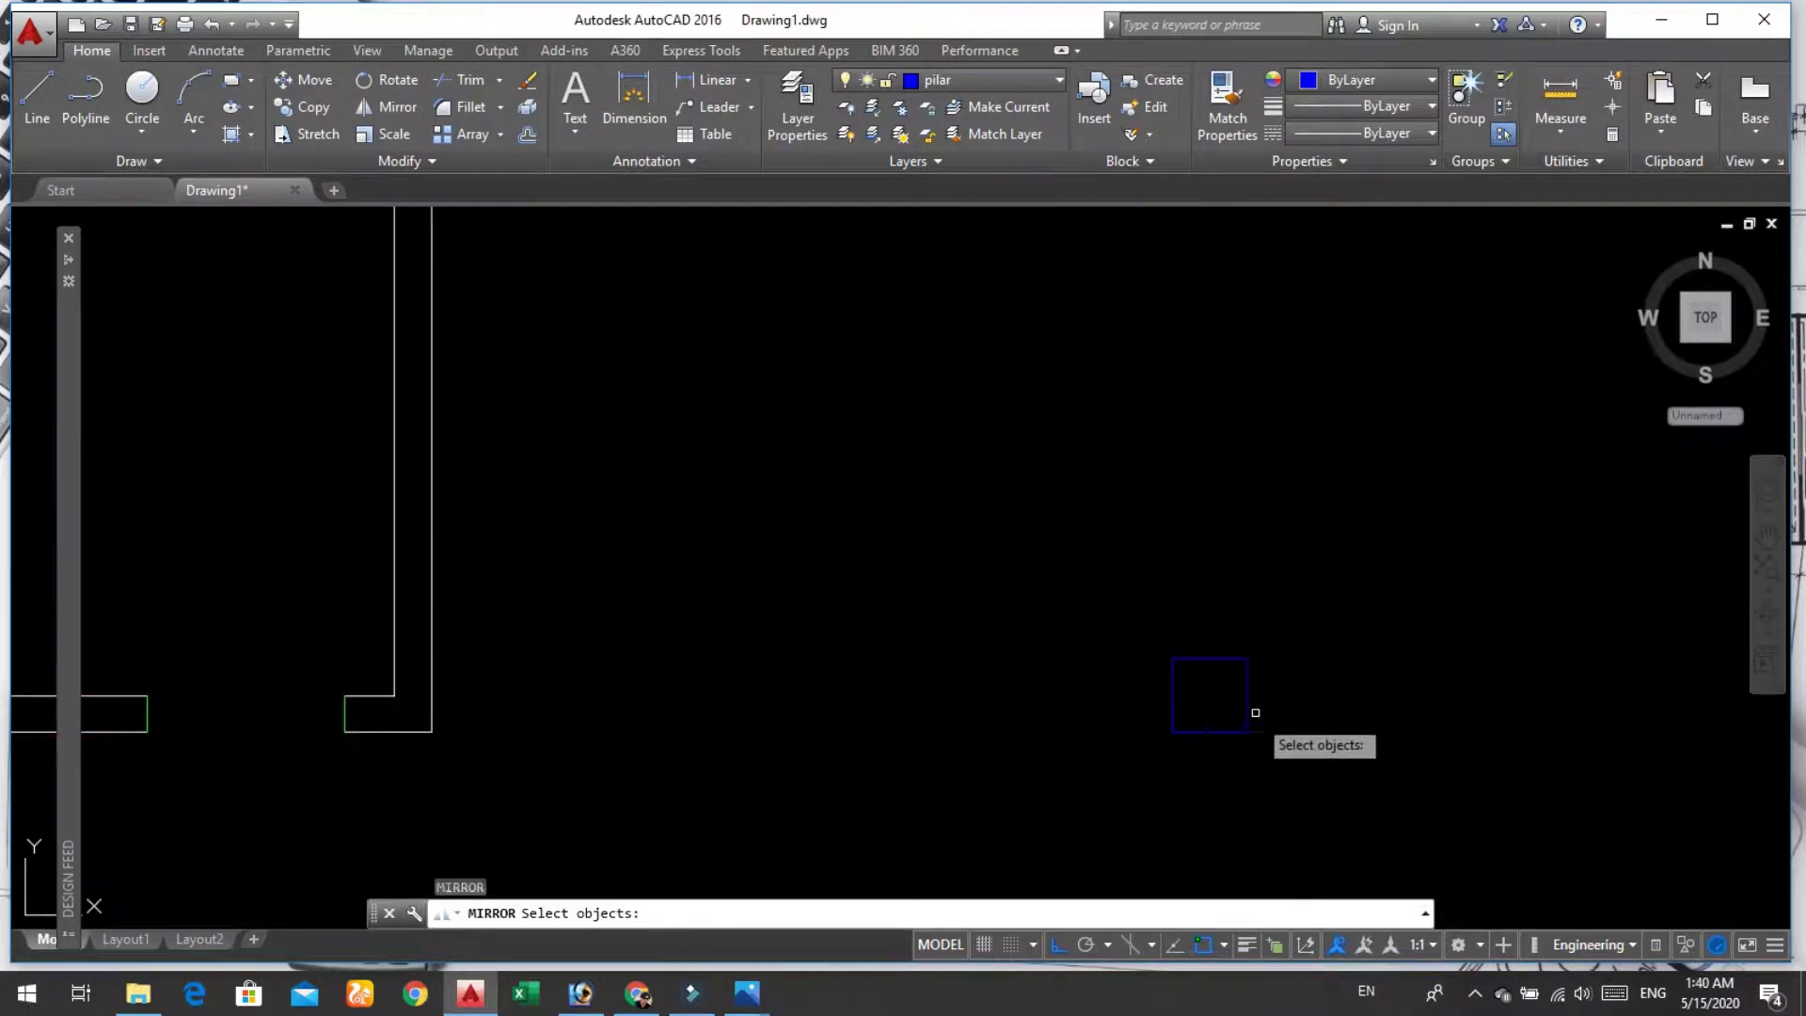
{"action": "left_click", "coordinate": [1248, 698]}
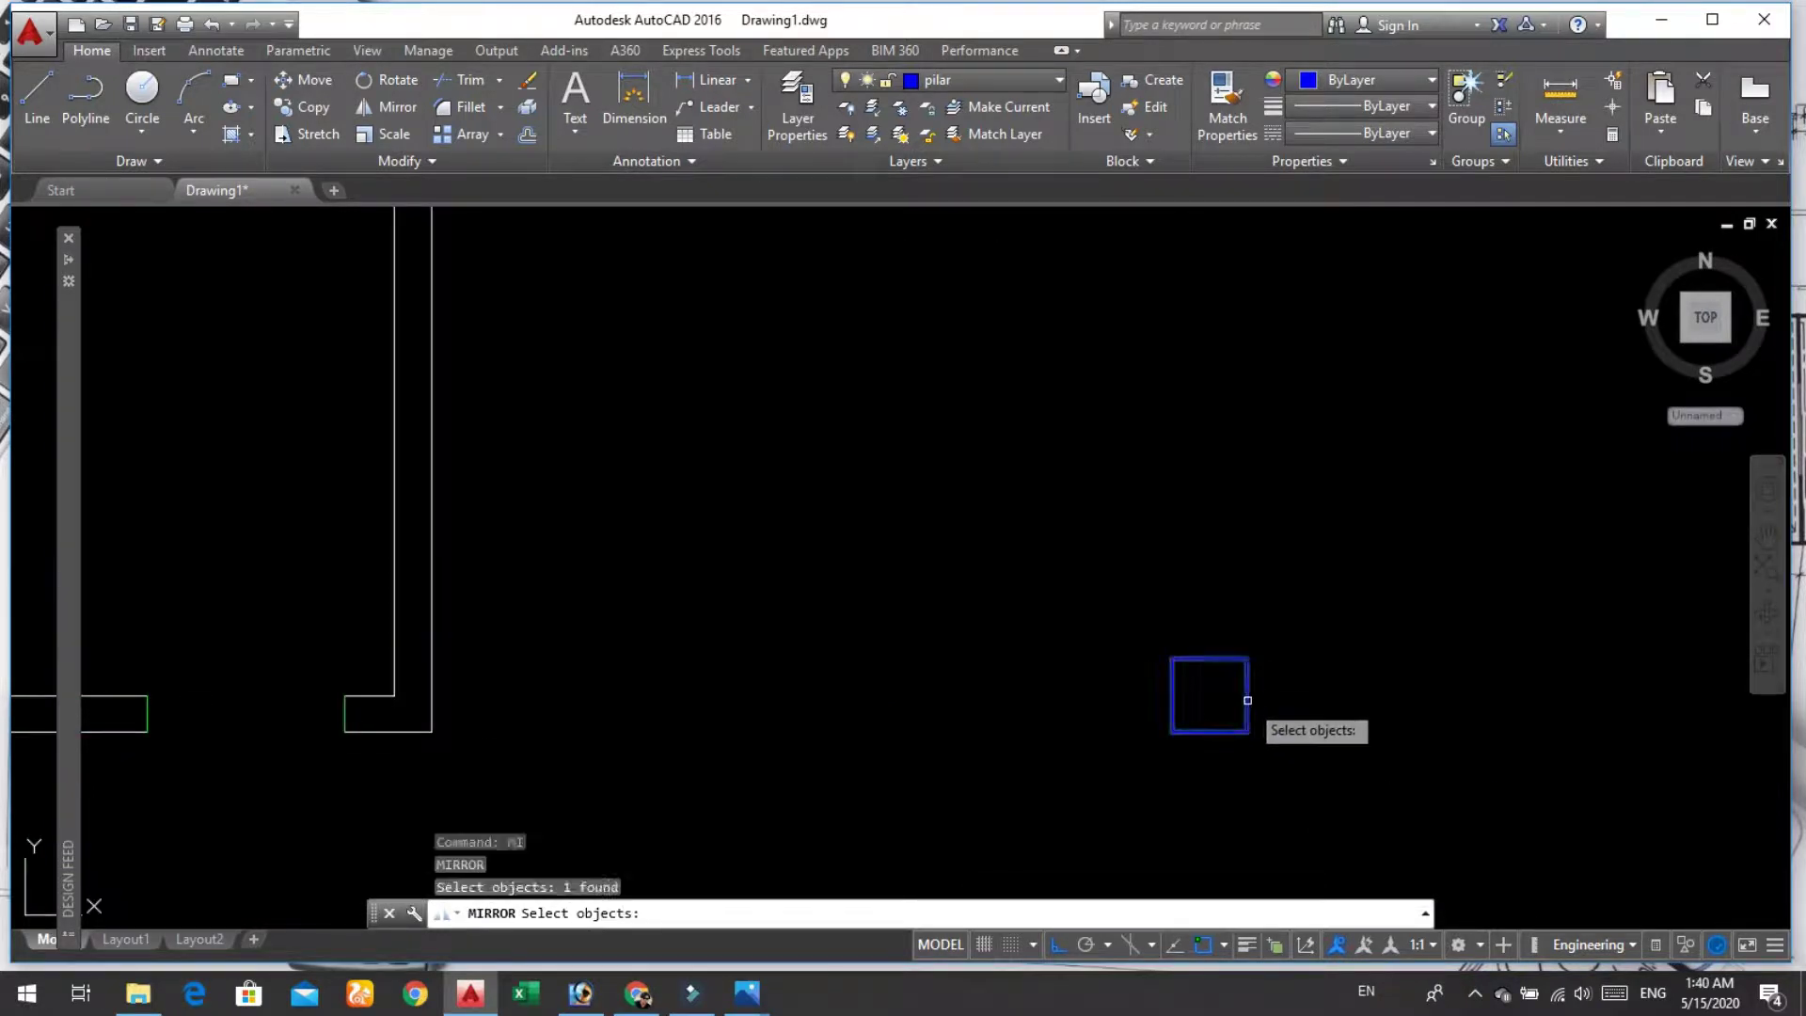
{"action": "key", "text": "Return"}
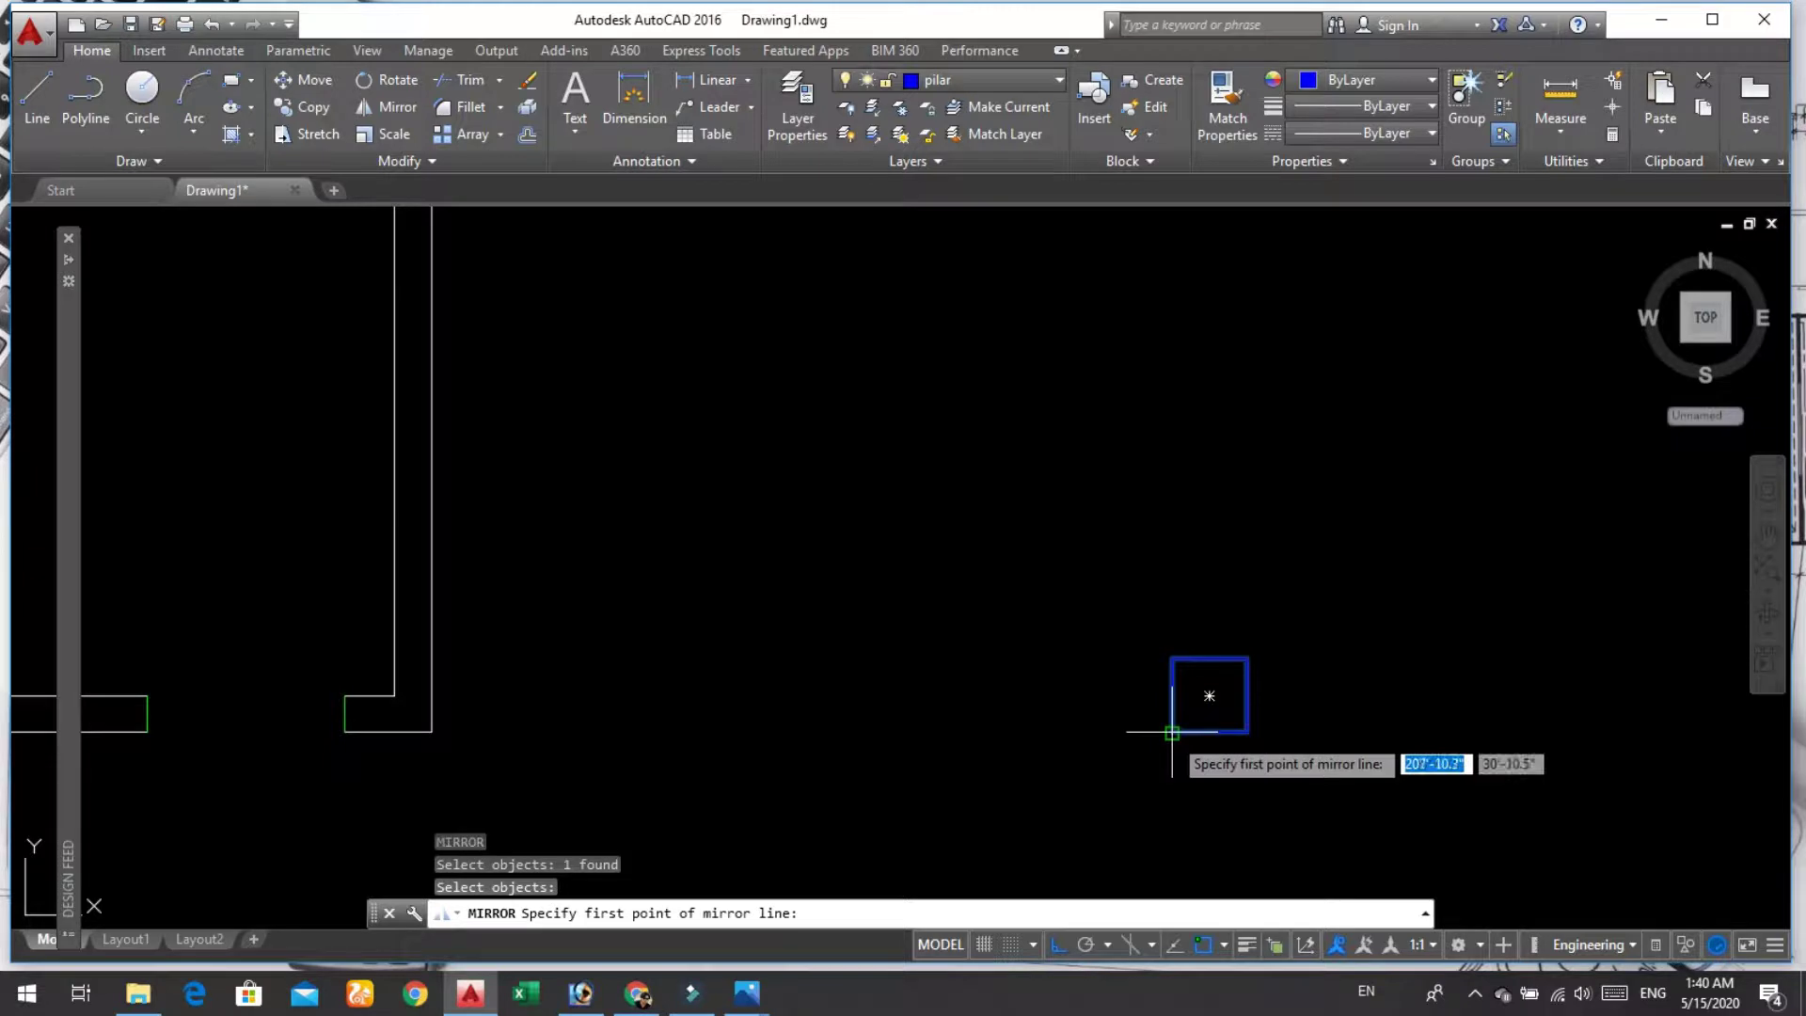
{"action": "left_click", "coordinate": [1171, 696]}
{"action": "left_click", "coordinate": [1172, 617]}
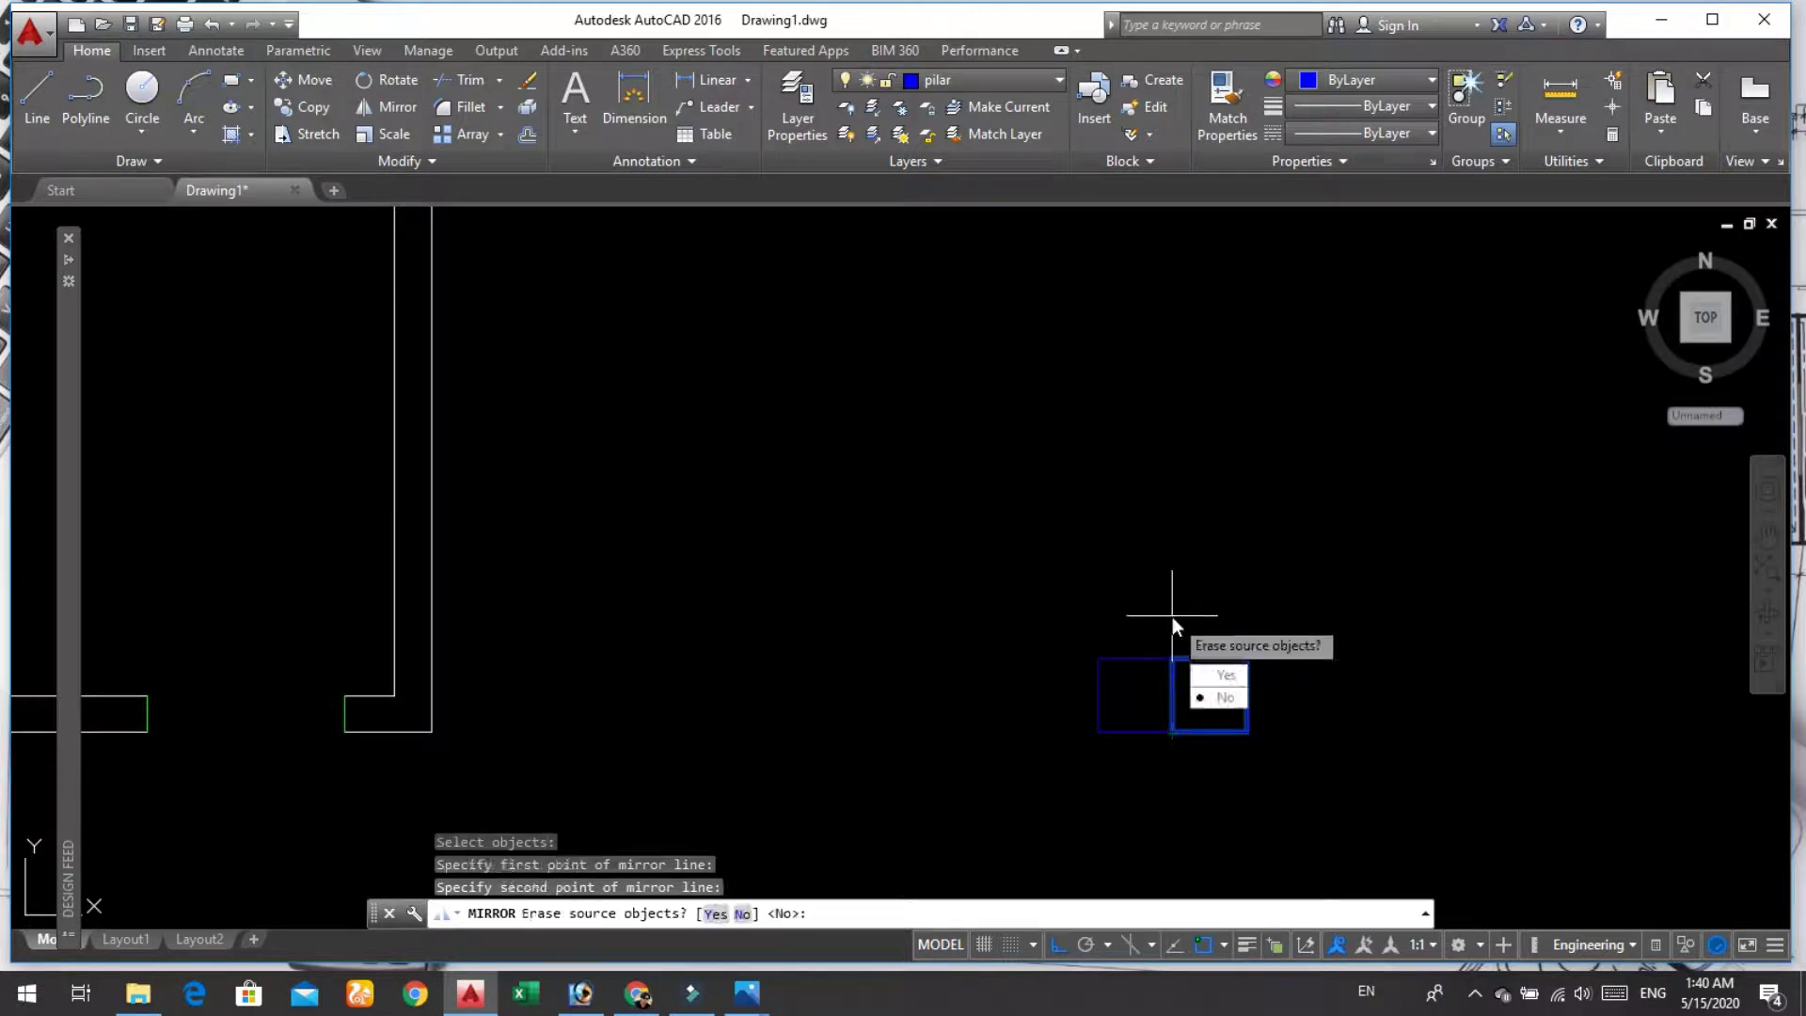
{"action": "key", "text": "Return"}
{"action": "key", "text": "Return"}
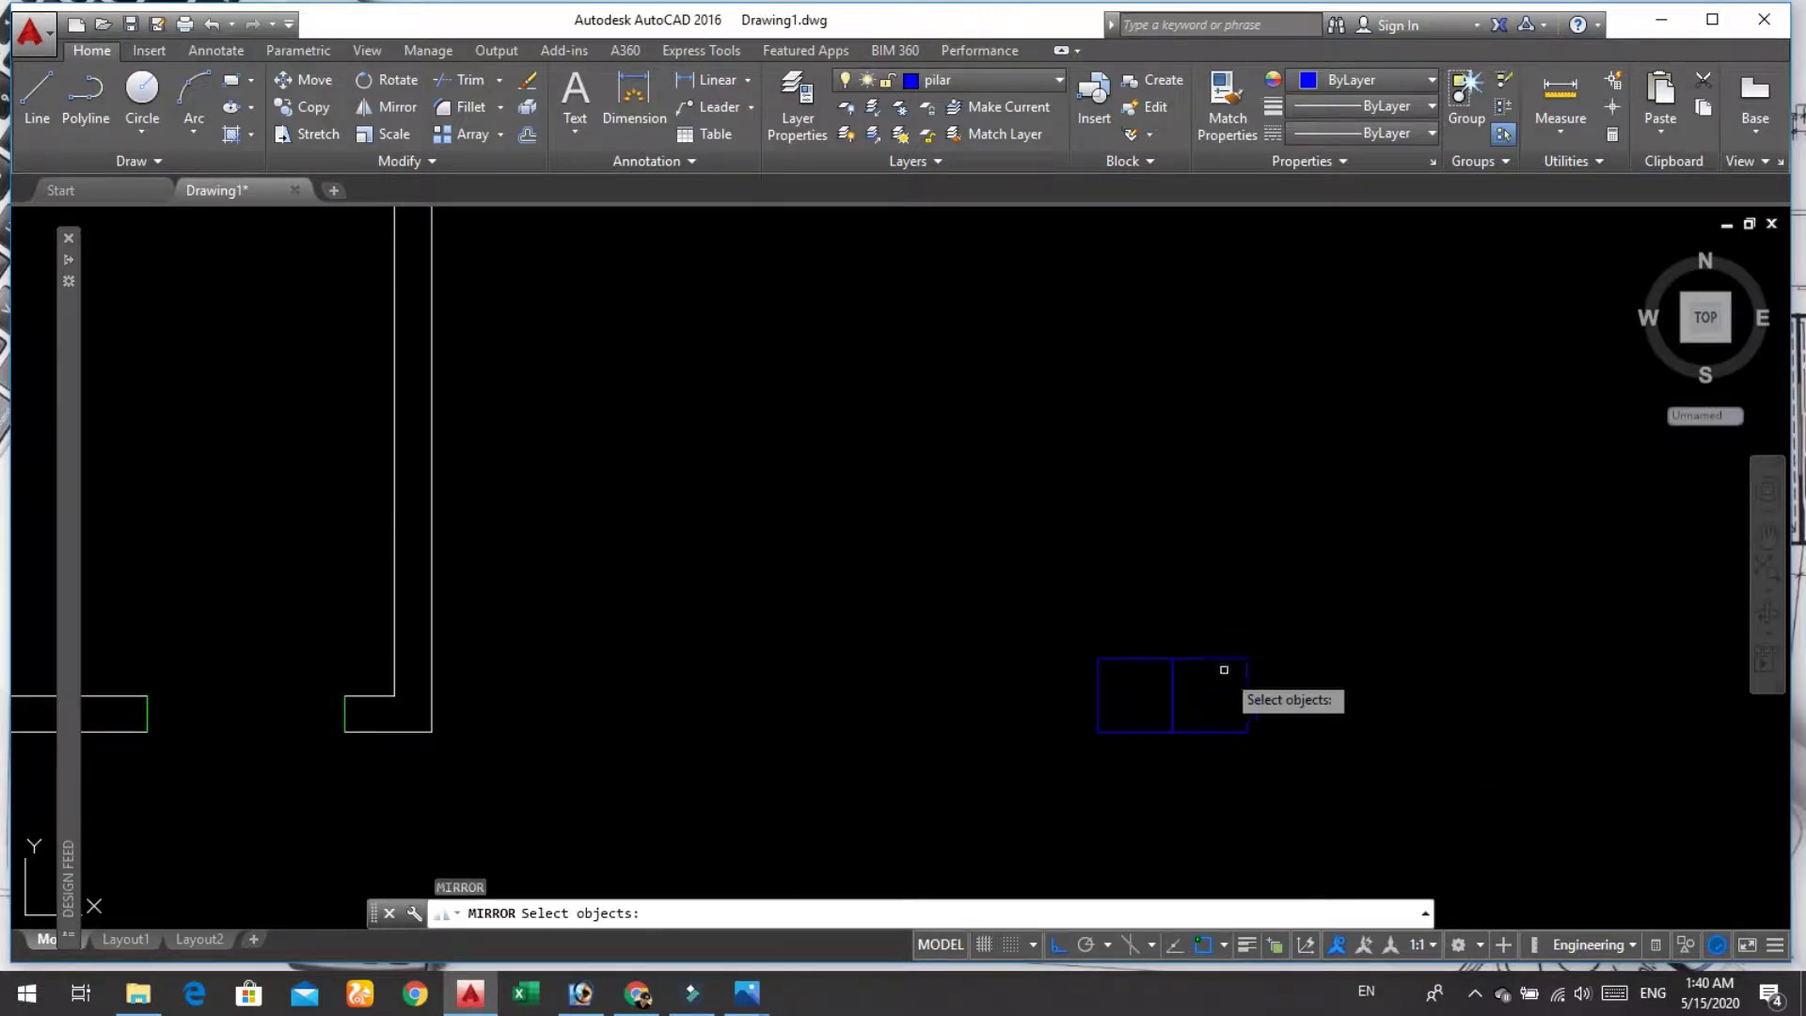
Step: Window-select the original right pillar square and delete it
{"action": "key", "text": "Escape"}
{"action": "left_click", "coordinate": [1265, 648]}
{"action": "left_click", "coordinate": [1221, 739]}
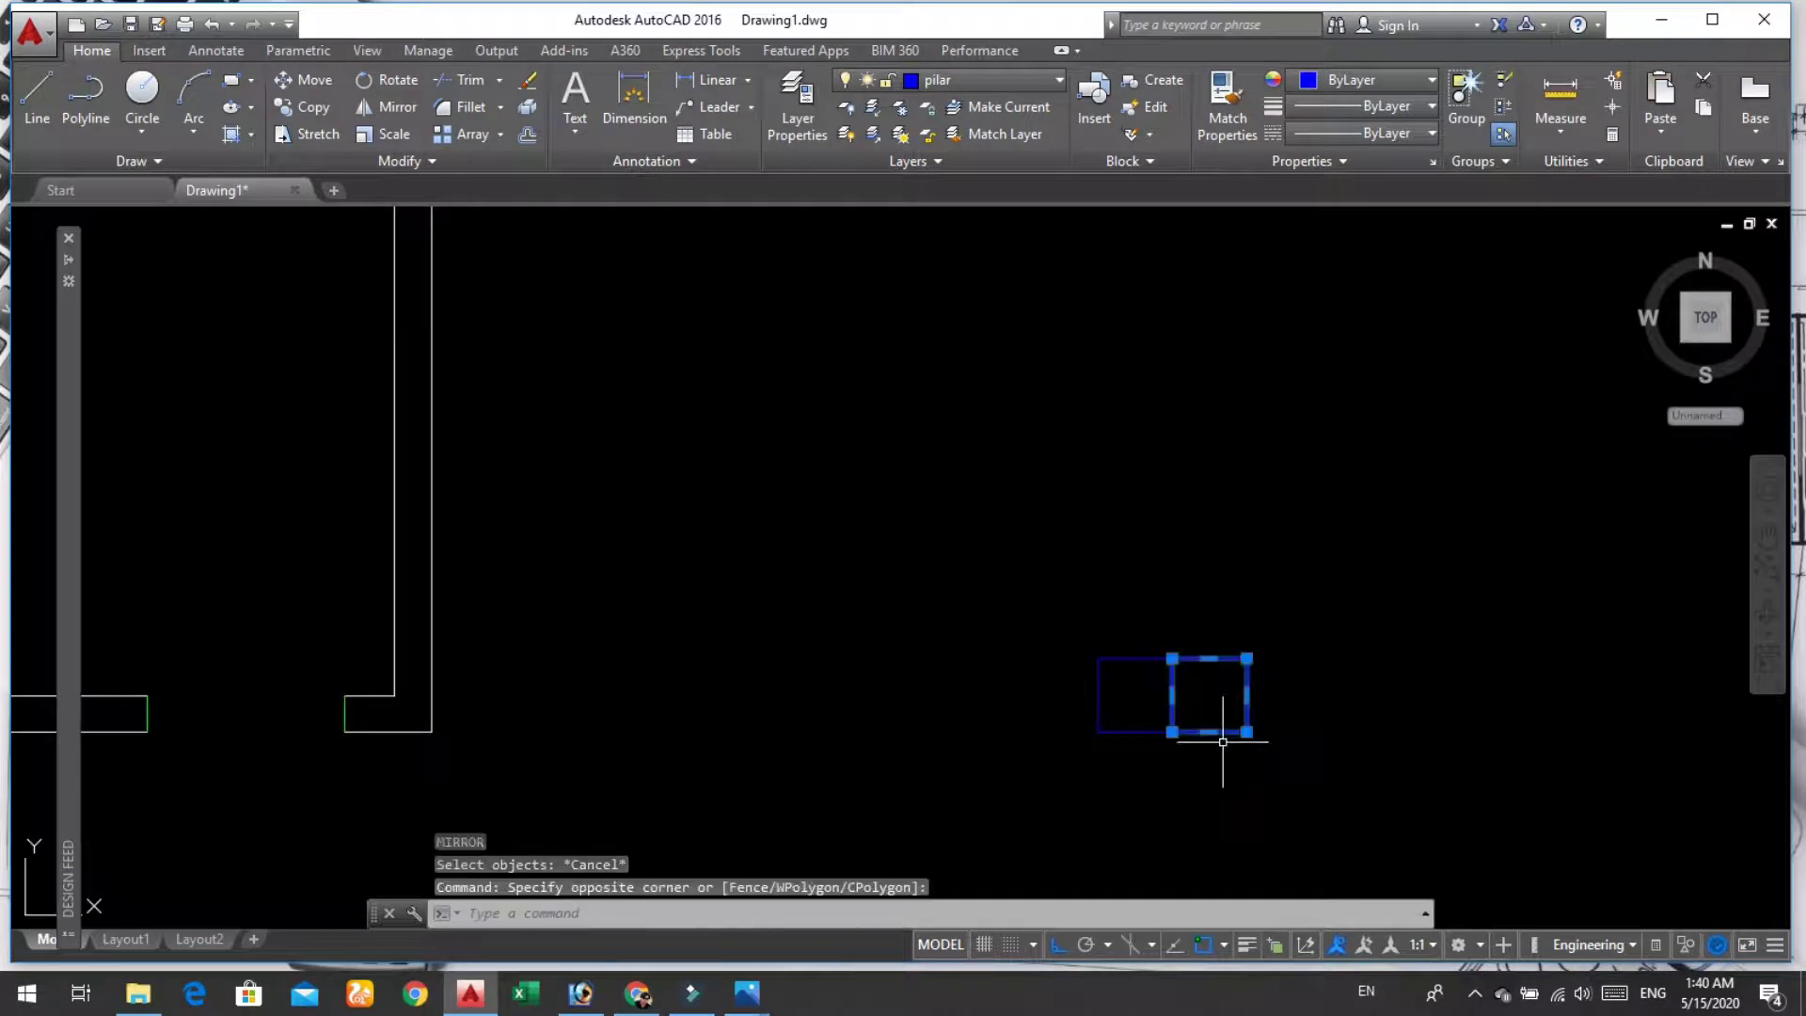
{"action": "key", "text": "Delete"}
{"action": "scroll", "coordinate": [1217, 739], "scroll_direction": "down", "scroll_amount": 5}
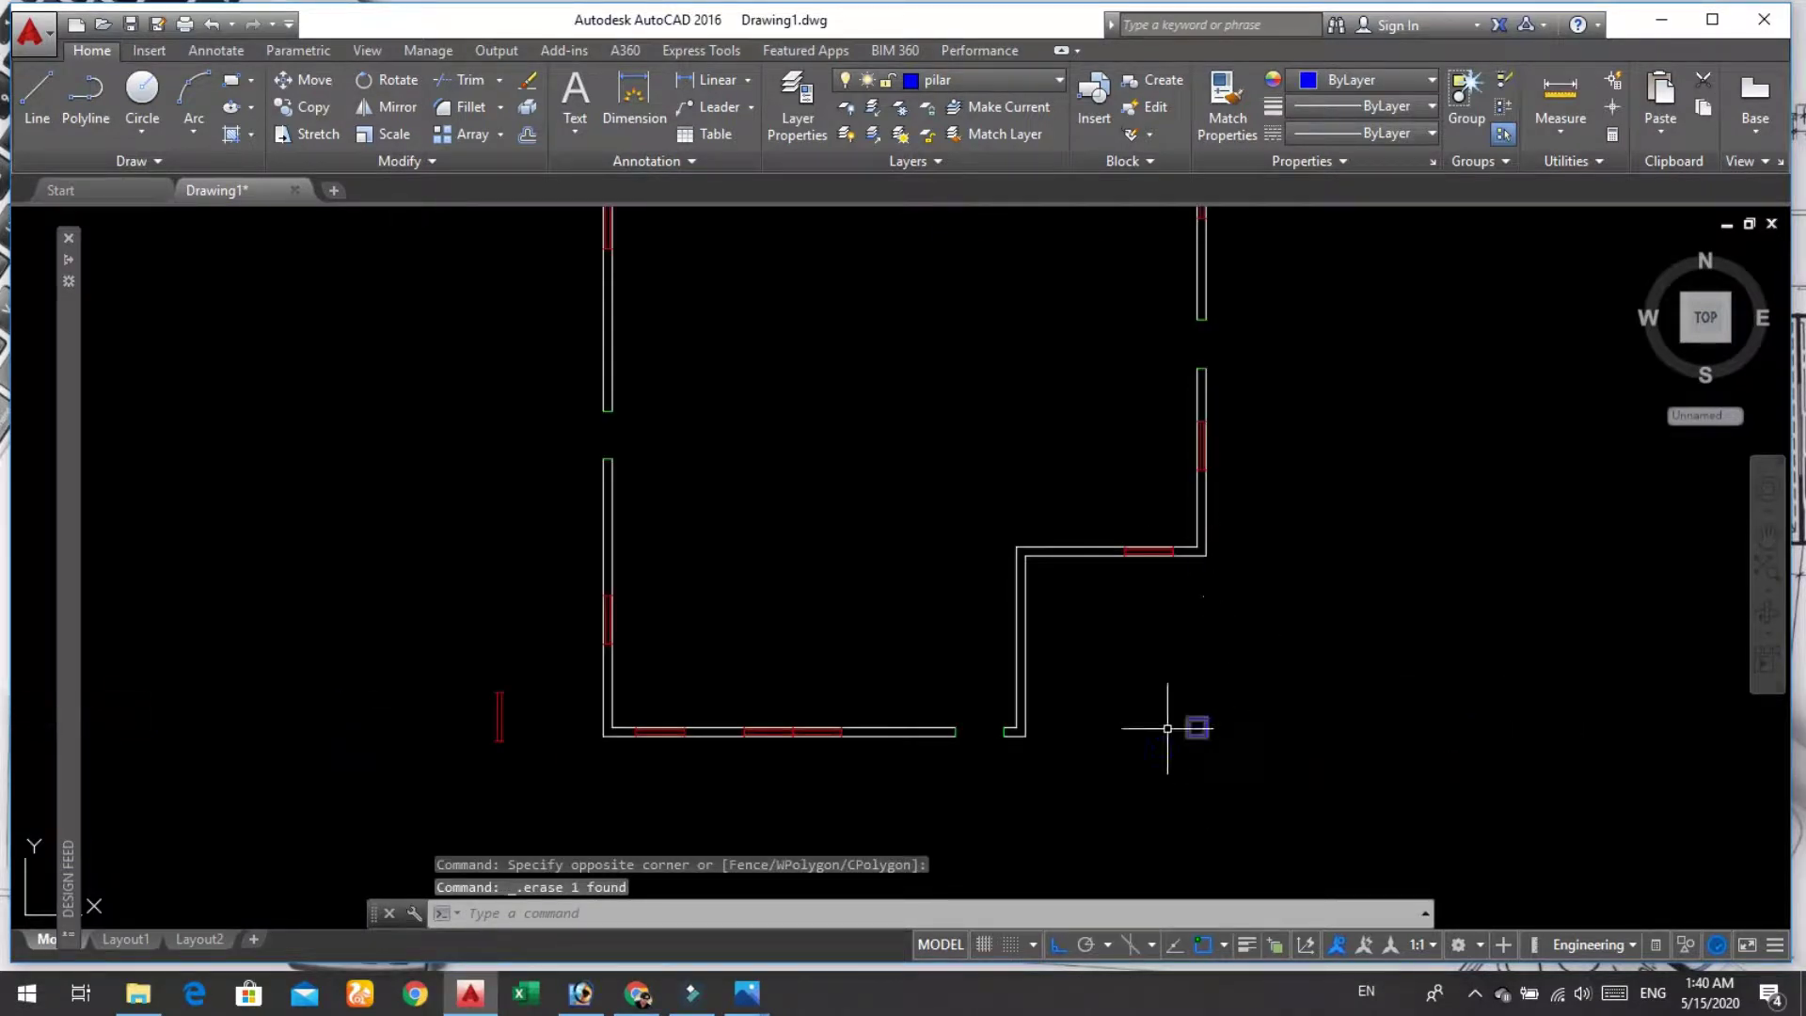
{"action": "scroll", "coordinate": [636, 779], "scroll_direction": "up", "scroll_amount": 2}
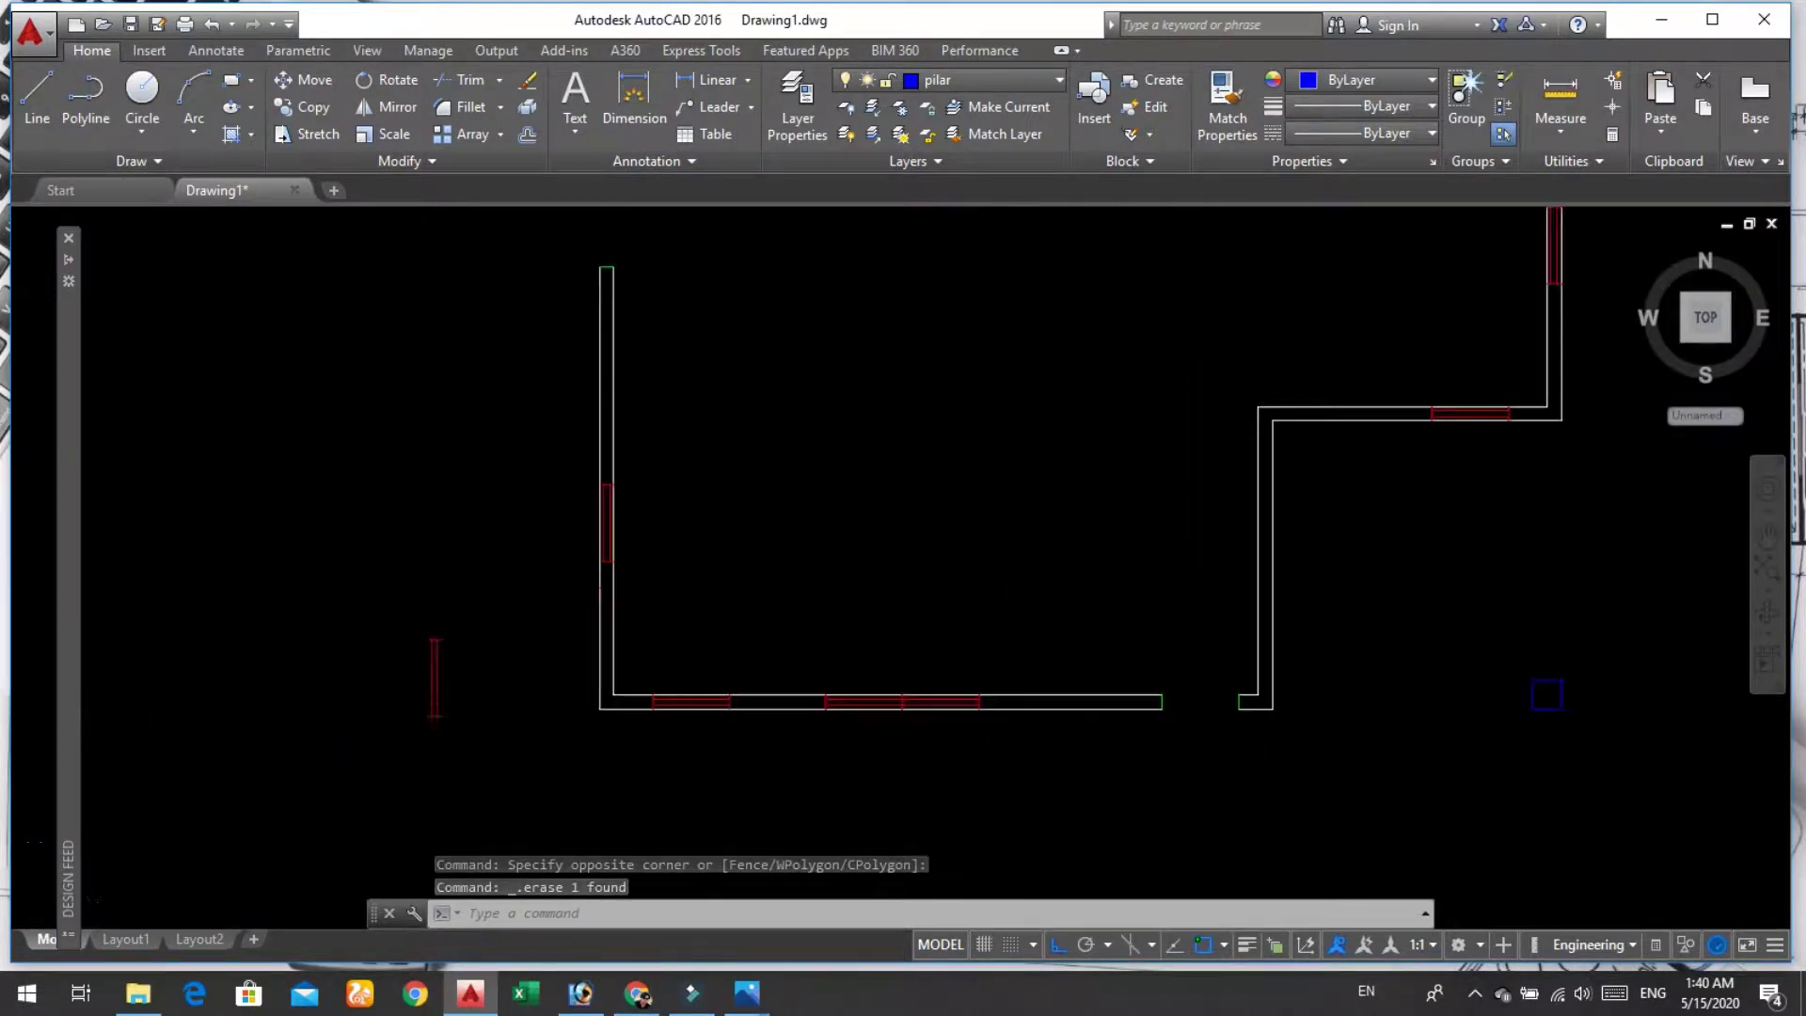
{"action": "scroll", "coordinate": [611, 753], "scroll_direction": "up", "scroll_amount": 2}
{"action": "scroll", "coordinate": [621, 729], "scroll_direction": "up", "scroll_amount": 5}
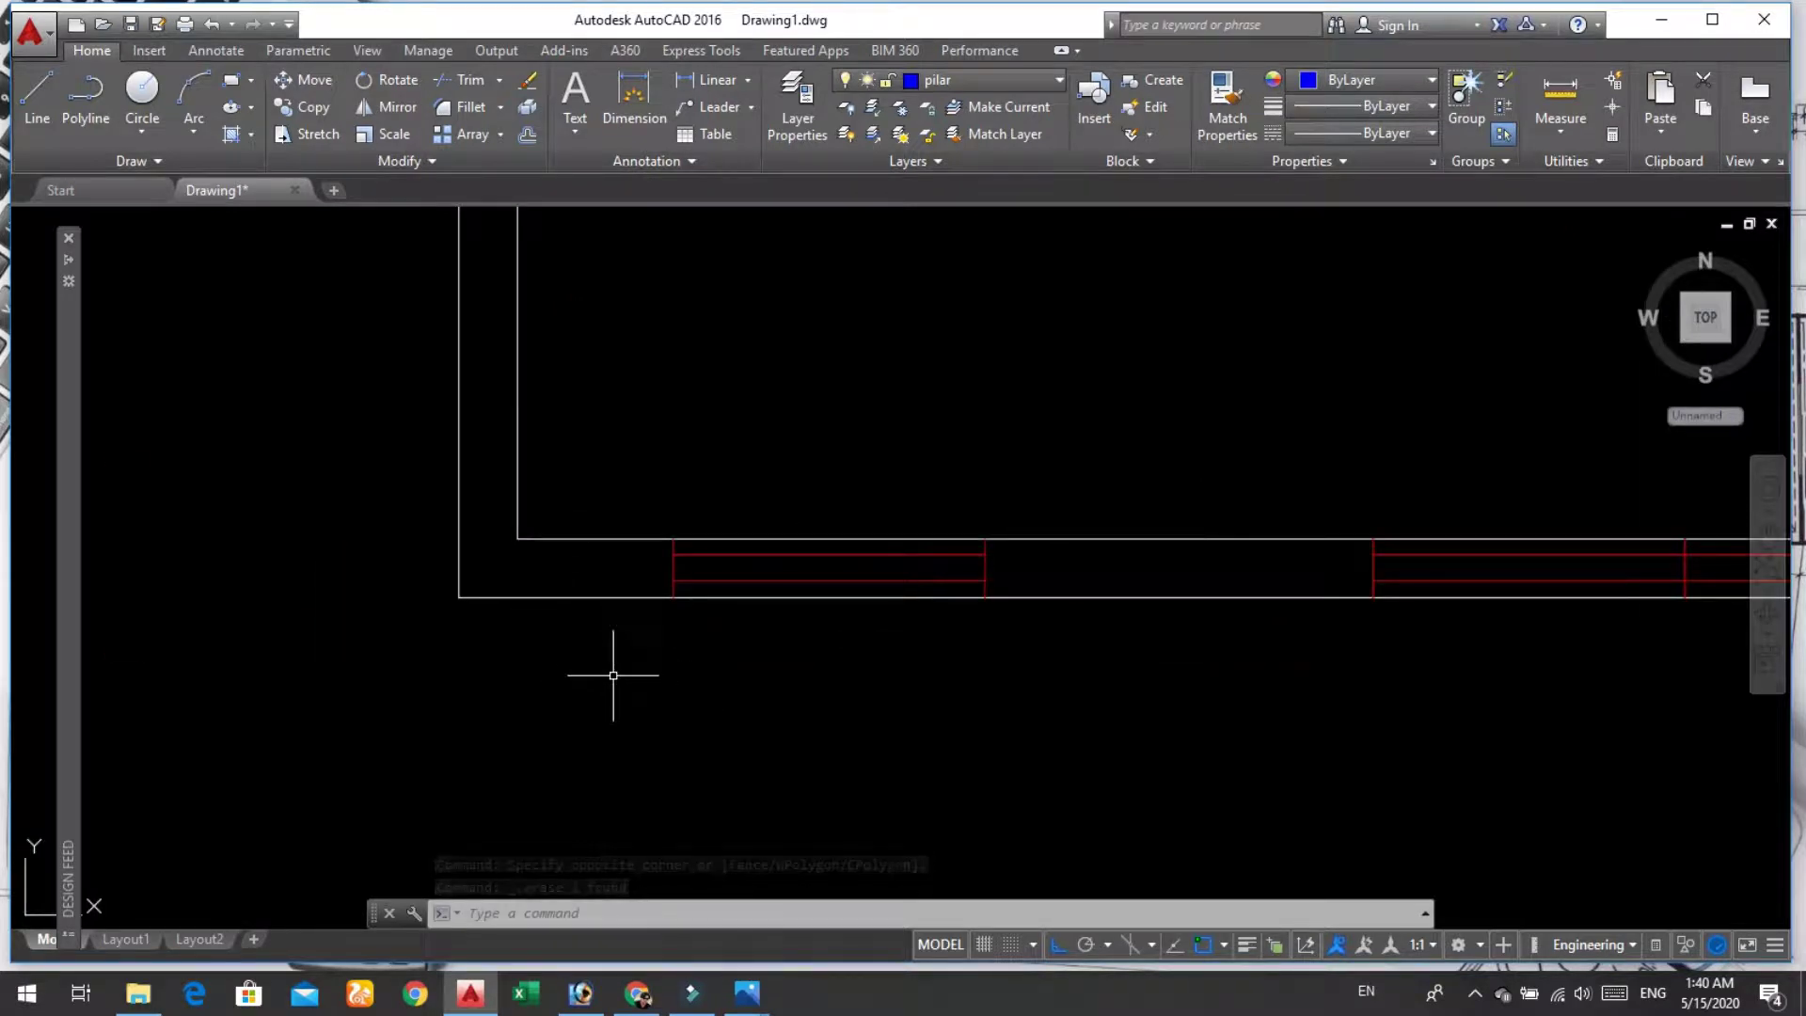
{"action": "scroll", "coordinate": [616, 603], "scroll_direction": "down", "scroll_amount": 3}
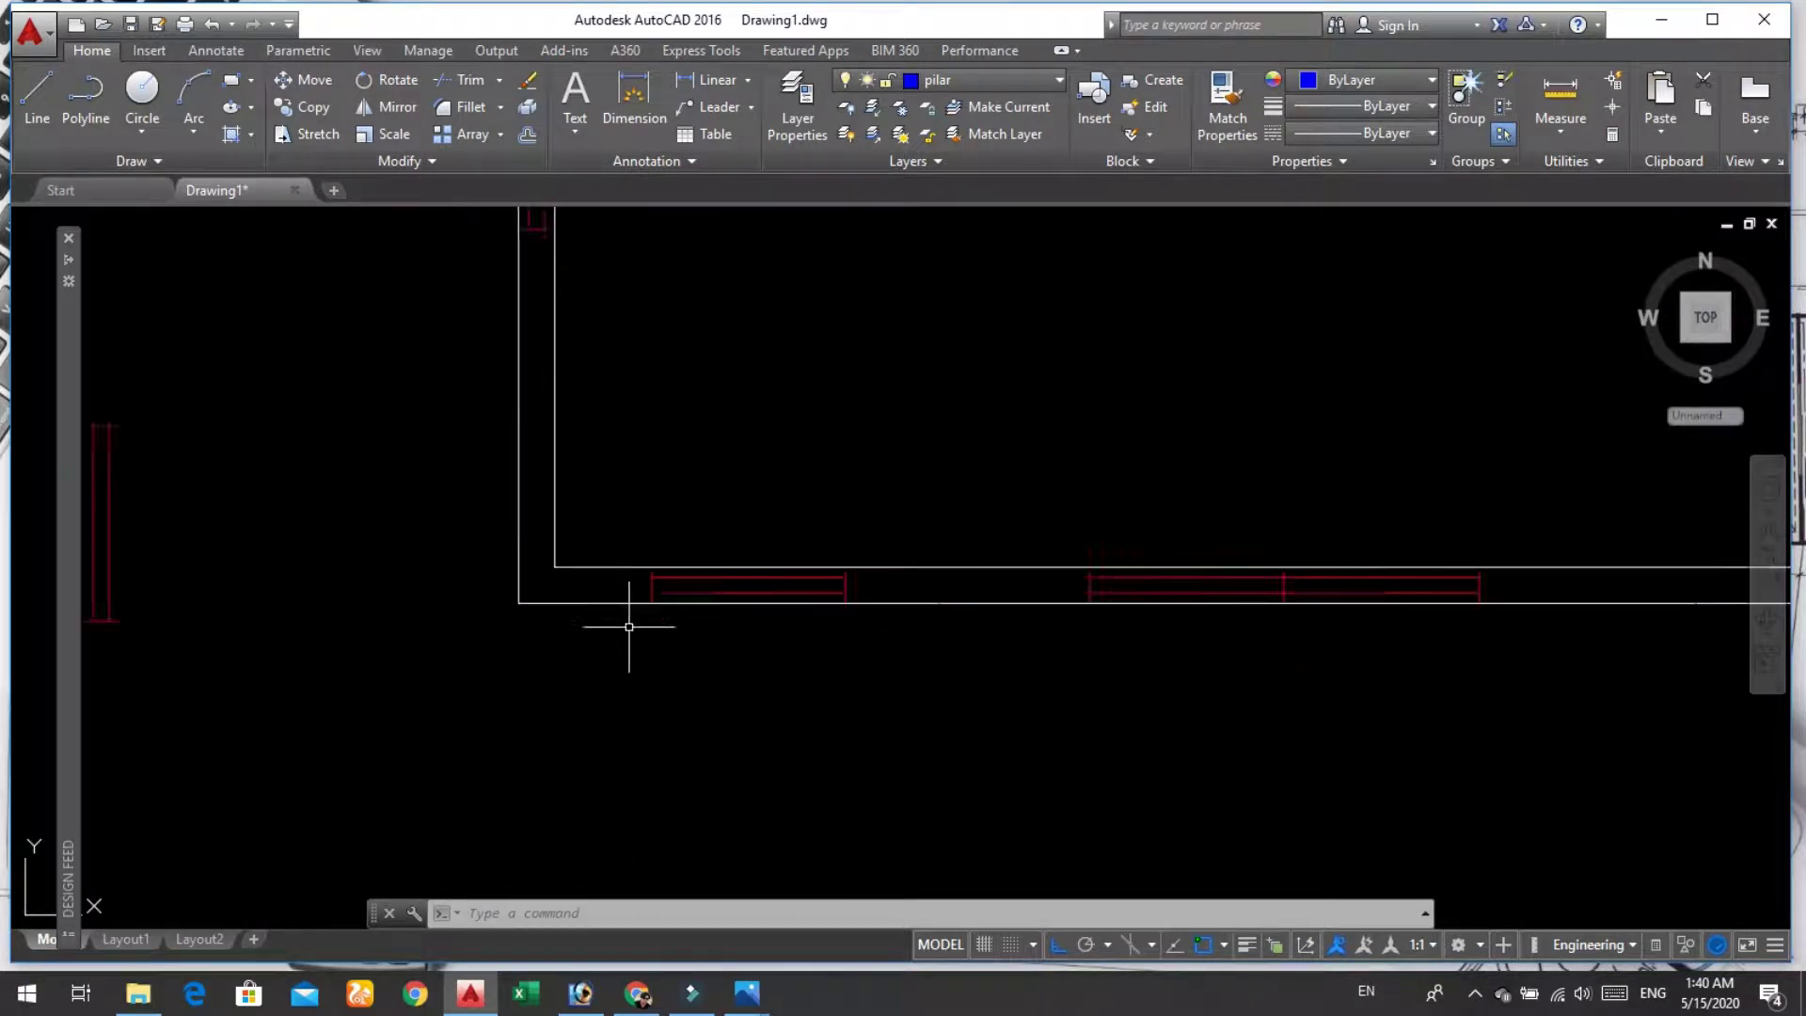
{"action": "scroll", "coordinate": [626, 617], "scroll_direction": "down", "scroll_amount": 3}
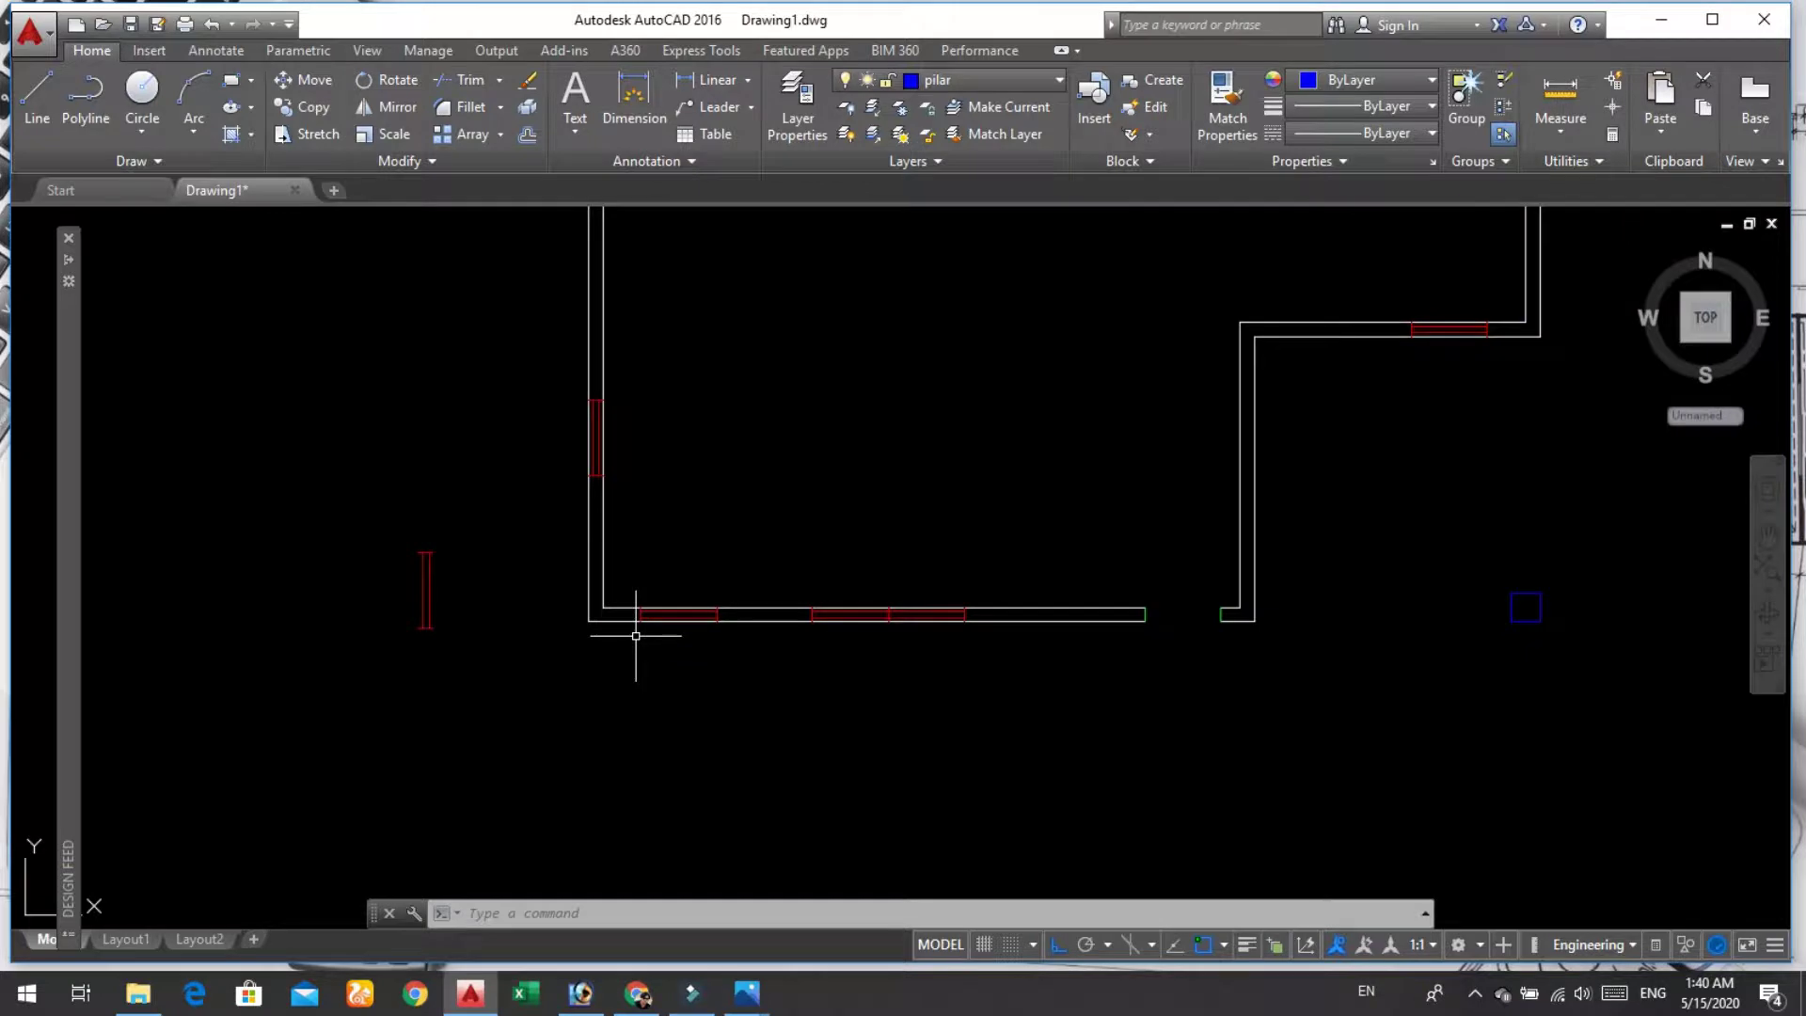
{"action": "scroll", "coordinate": [601, 638], "scroll_direction": "up", "scroll_amount": 2}
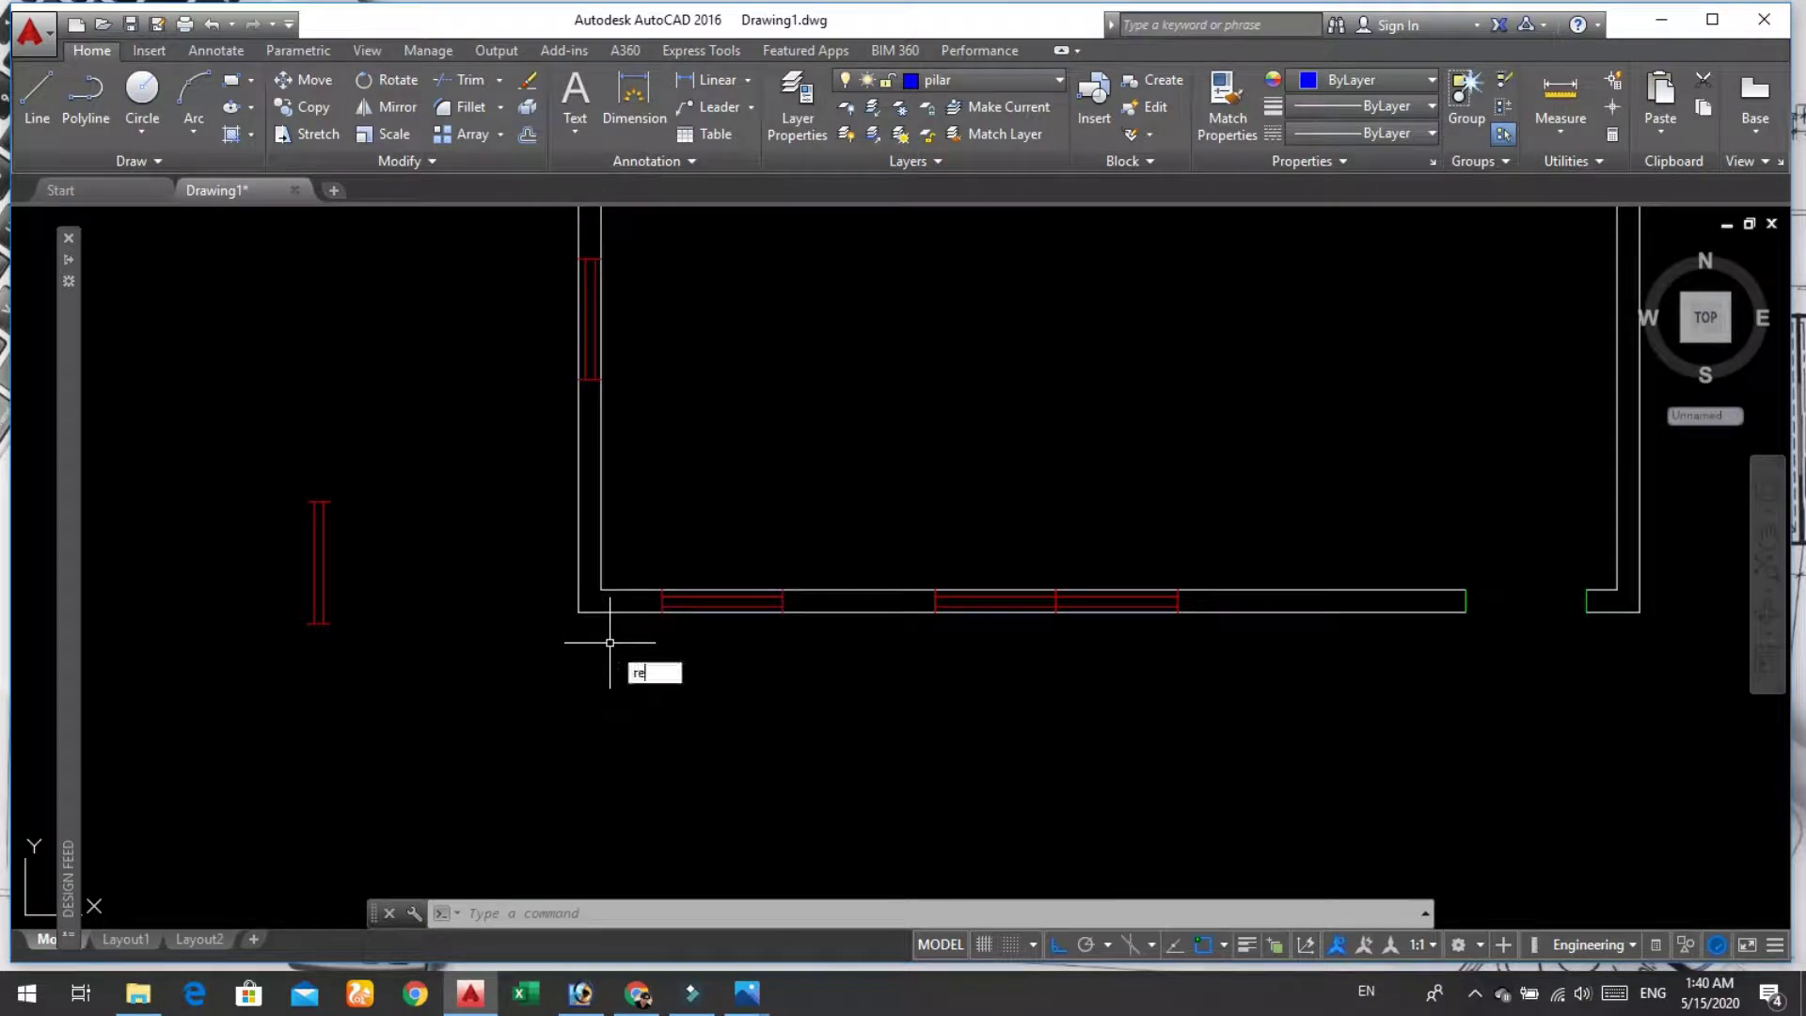
Step: Draw a 2' × 2' pillar square at the outer lower-left wall corner and select it
{"action": "key", "text": "Return"}
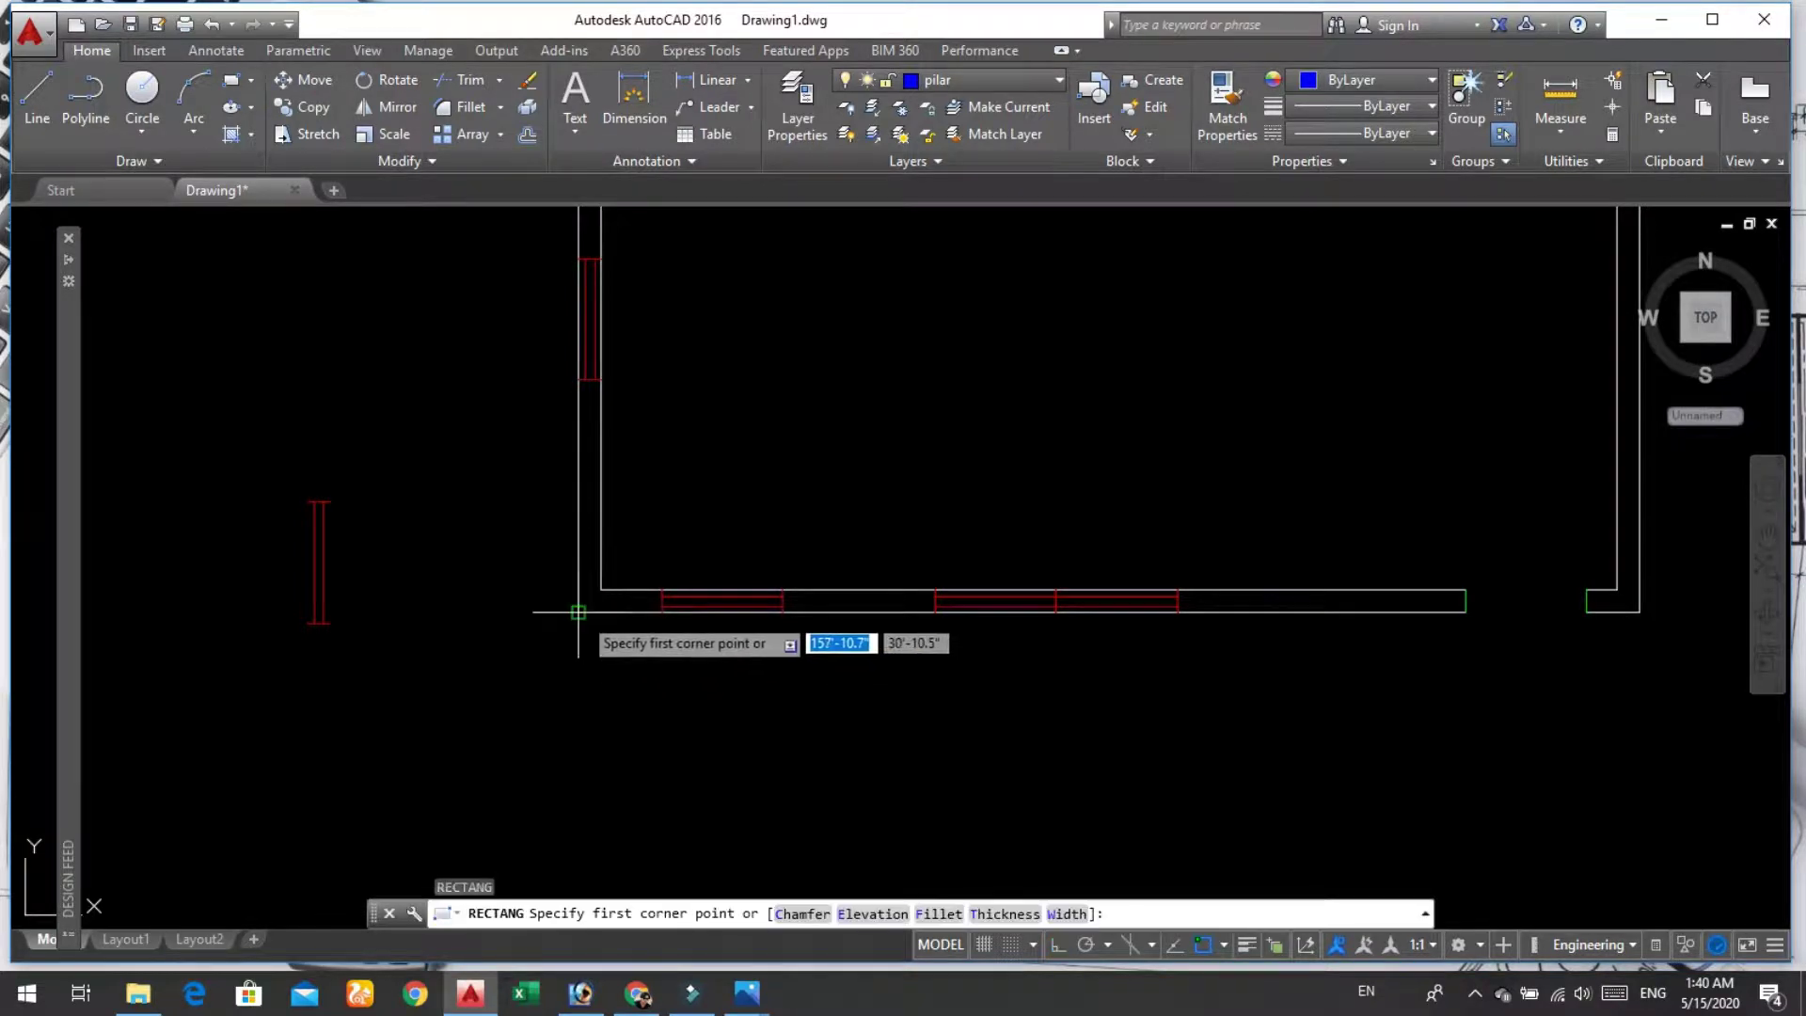
{"action": "left_click", "coordinate": [578, 613]}
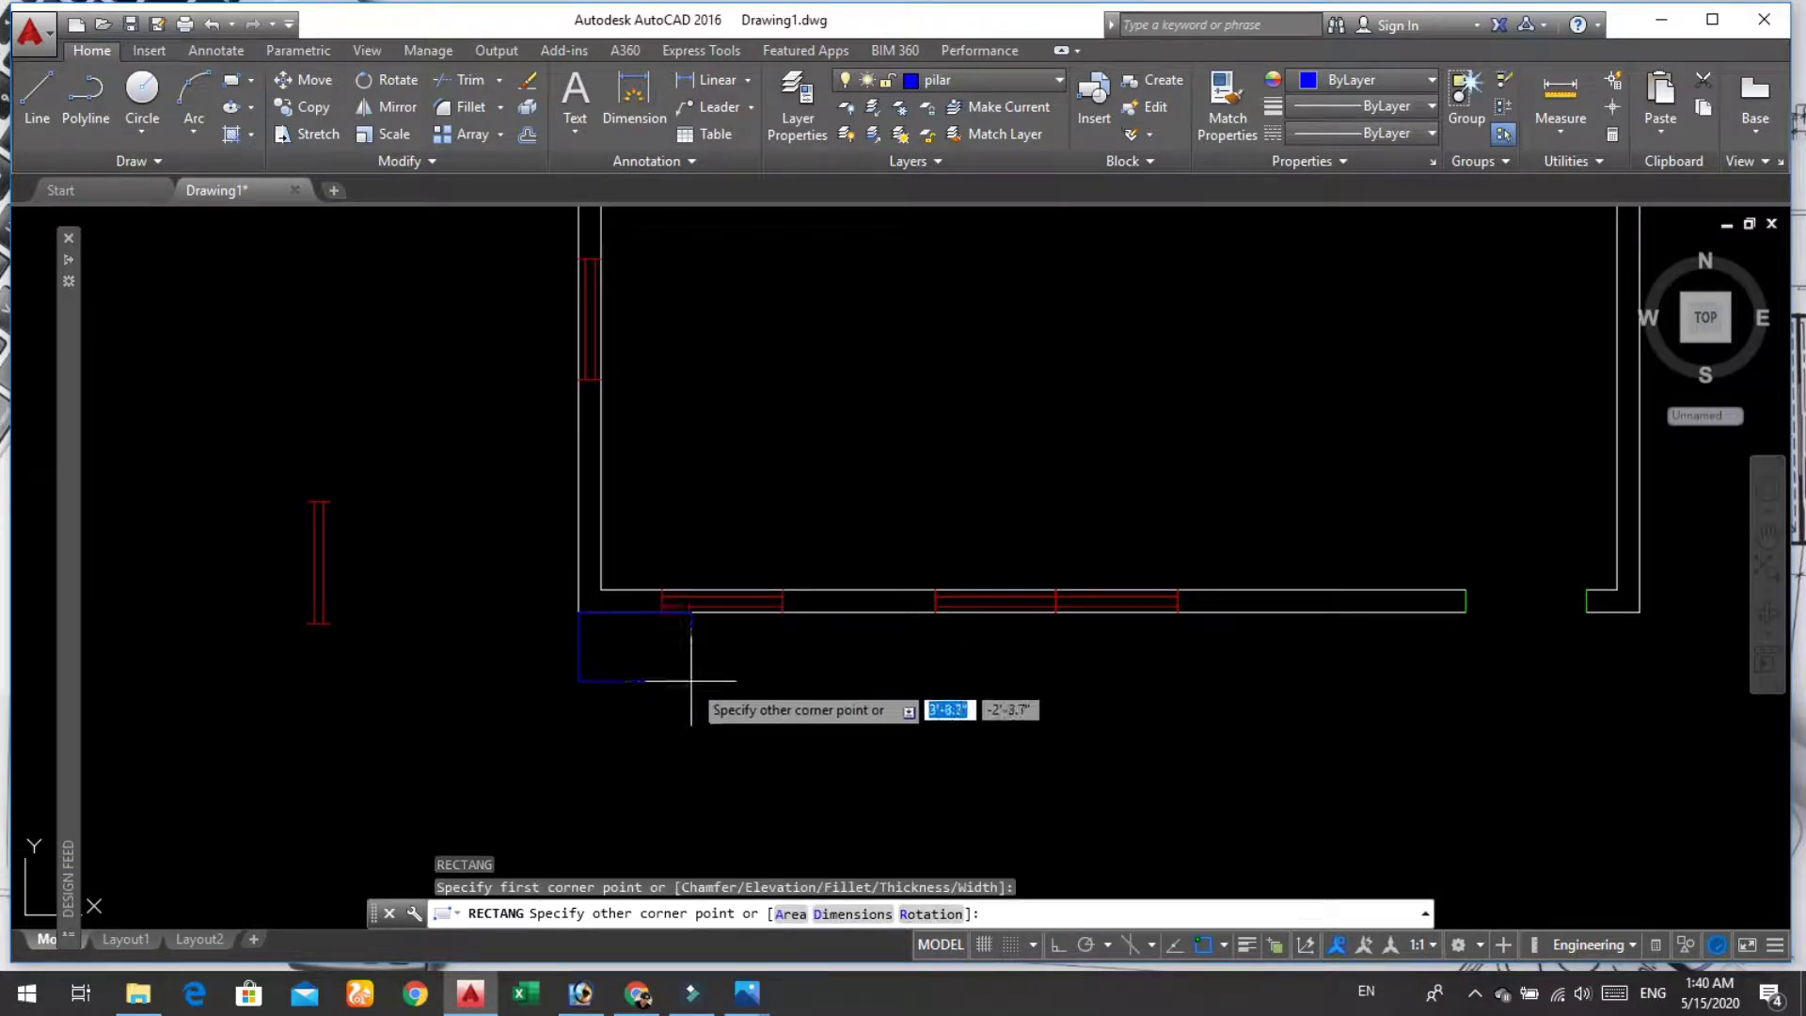
{"action": "type", "text": "2"}
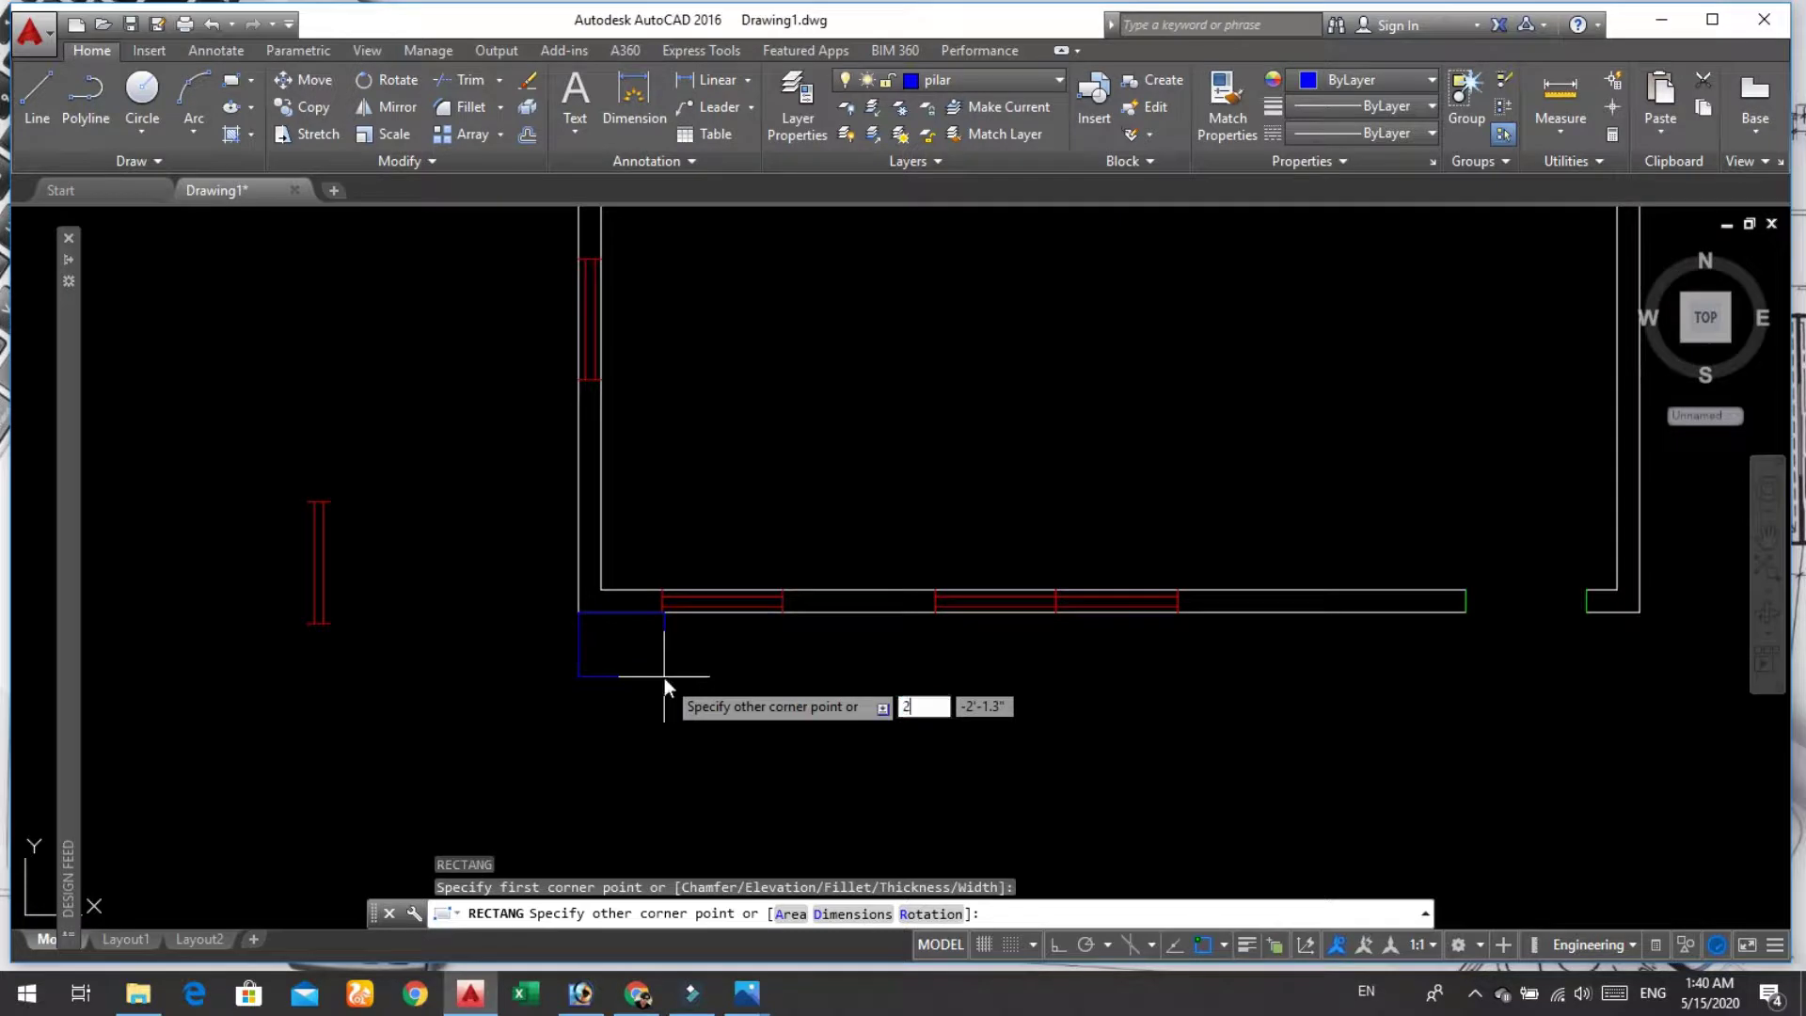
{"action": "type", "text": "'"}
{"action": "key", "text": "Tab"}
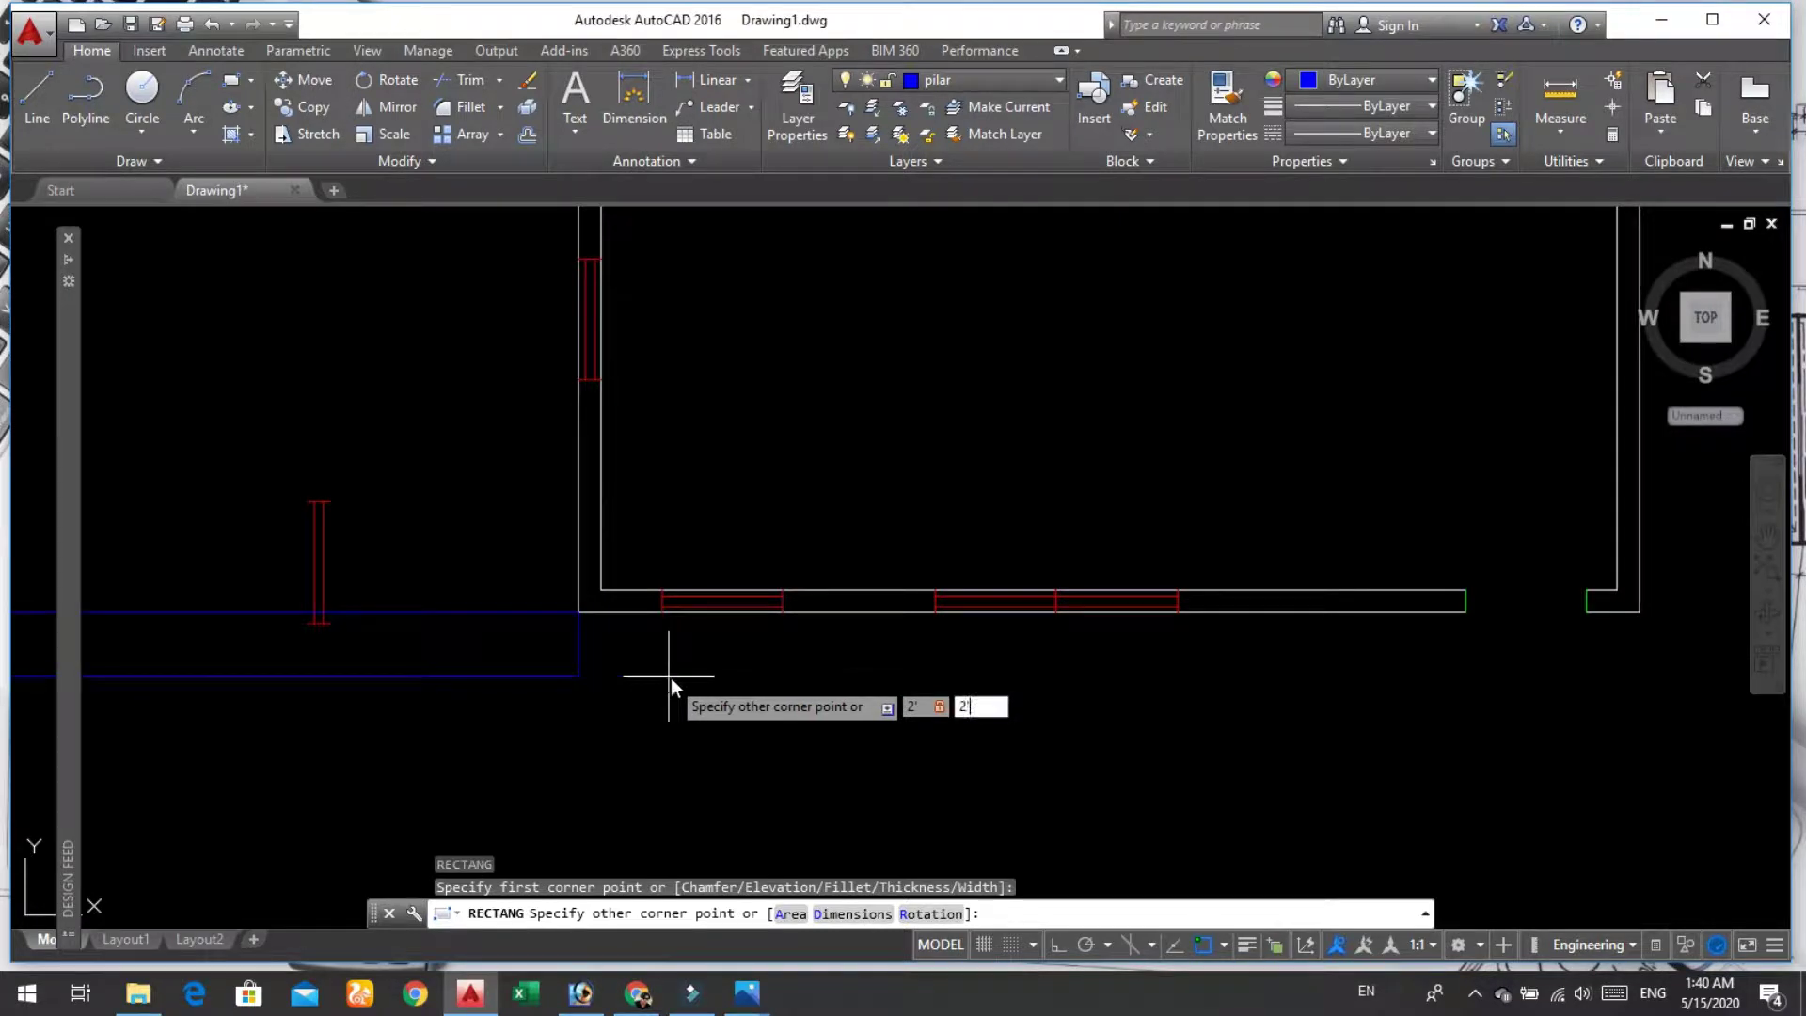
{"action": "key", "text": "Return"}
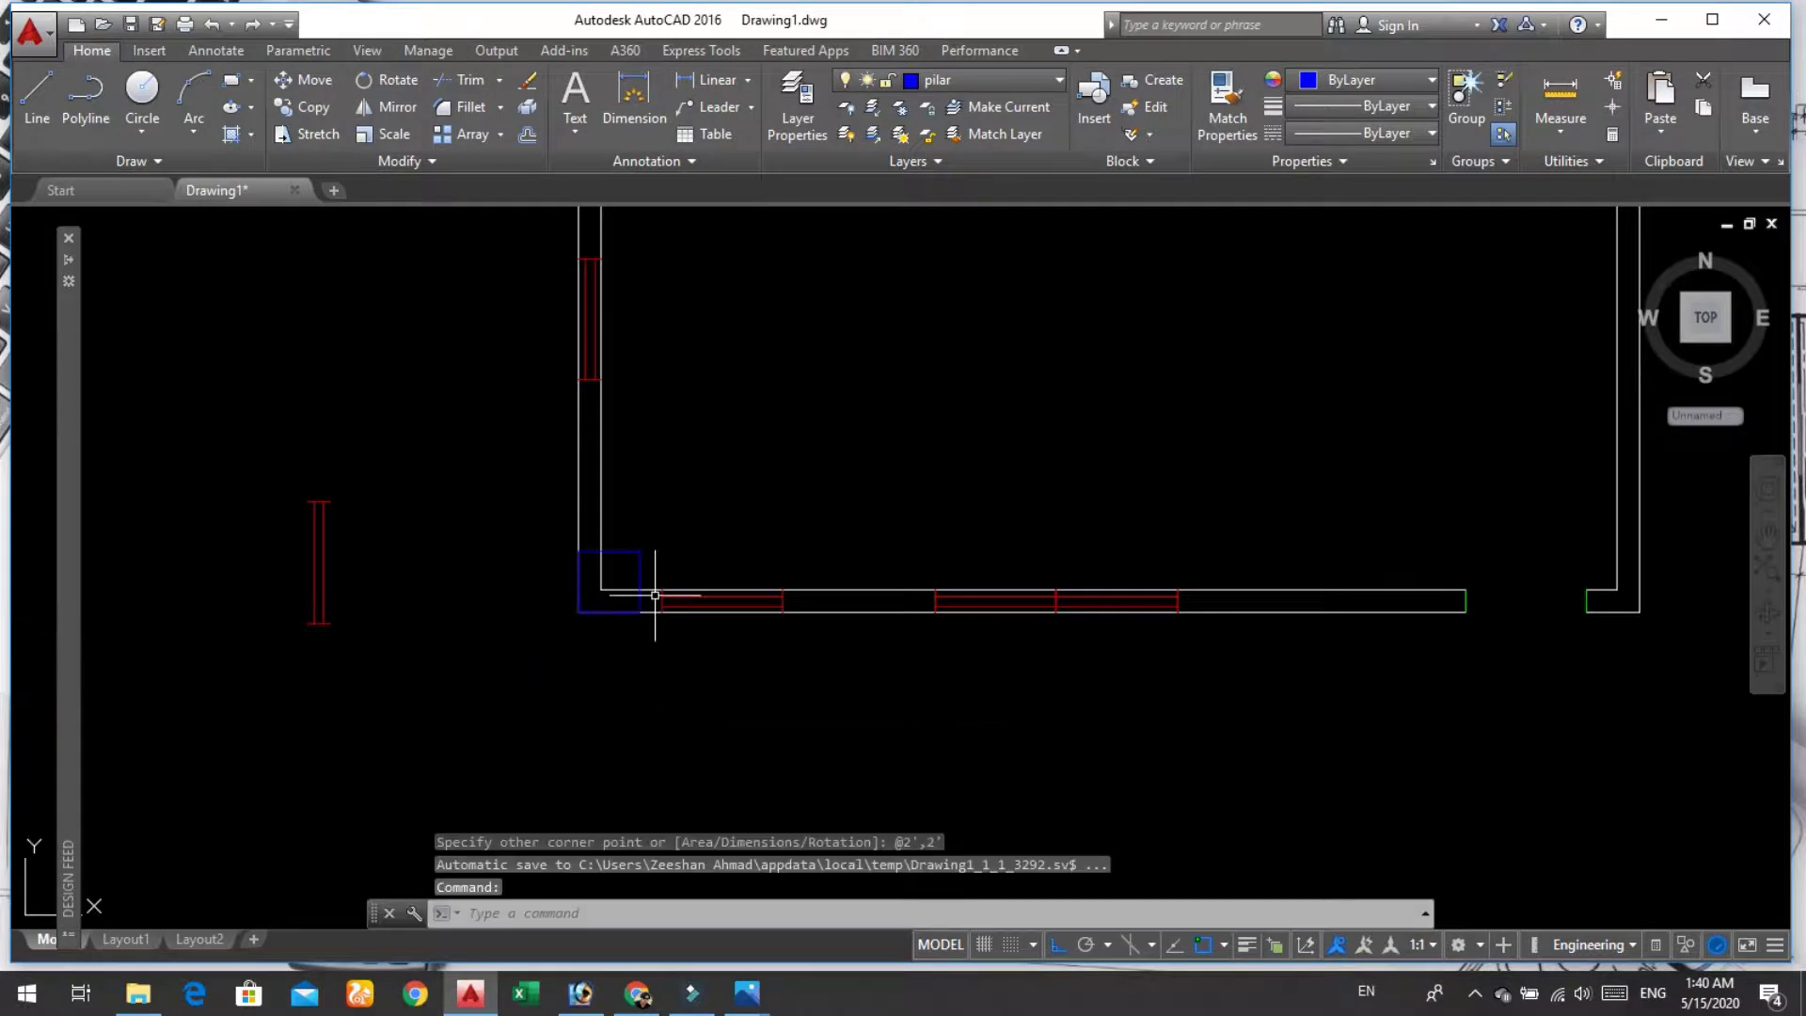
{"action": "left_click", "coordinate": [640, 567]}
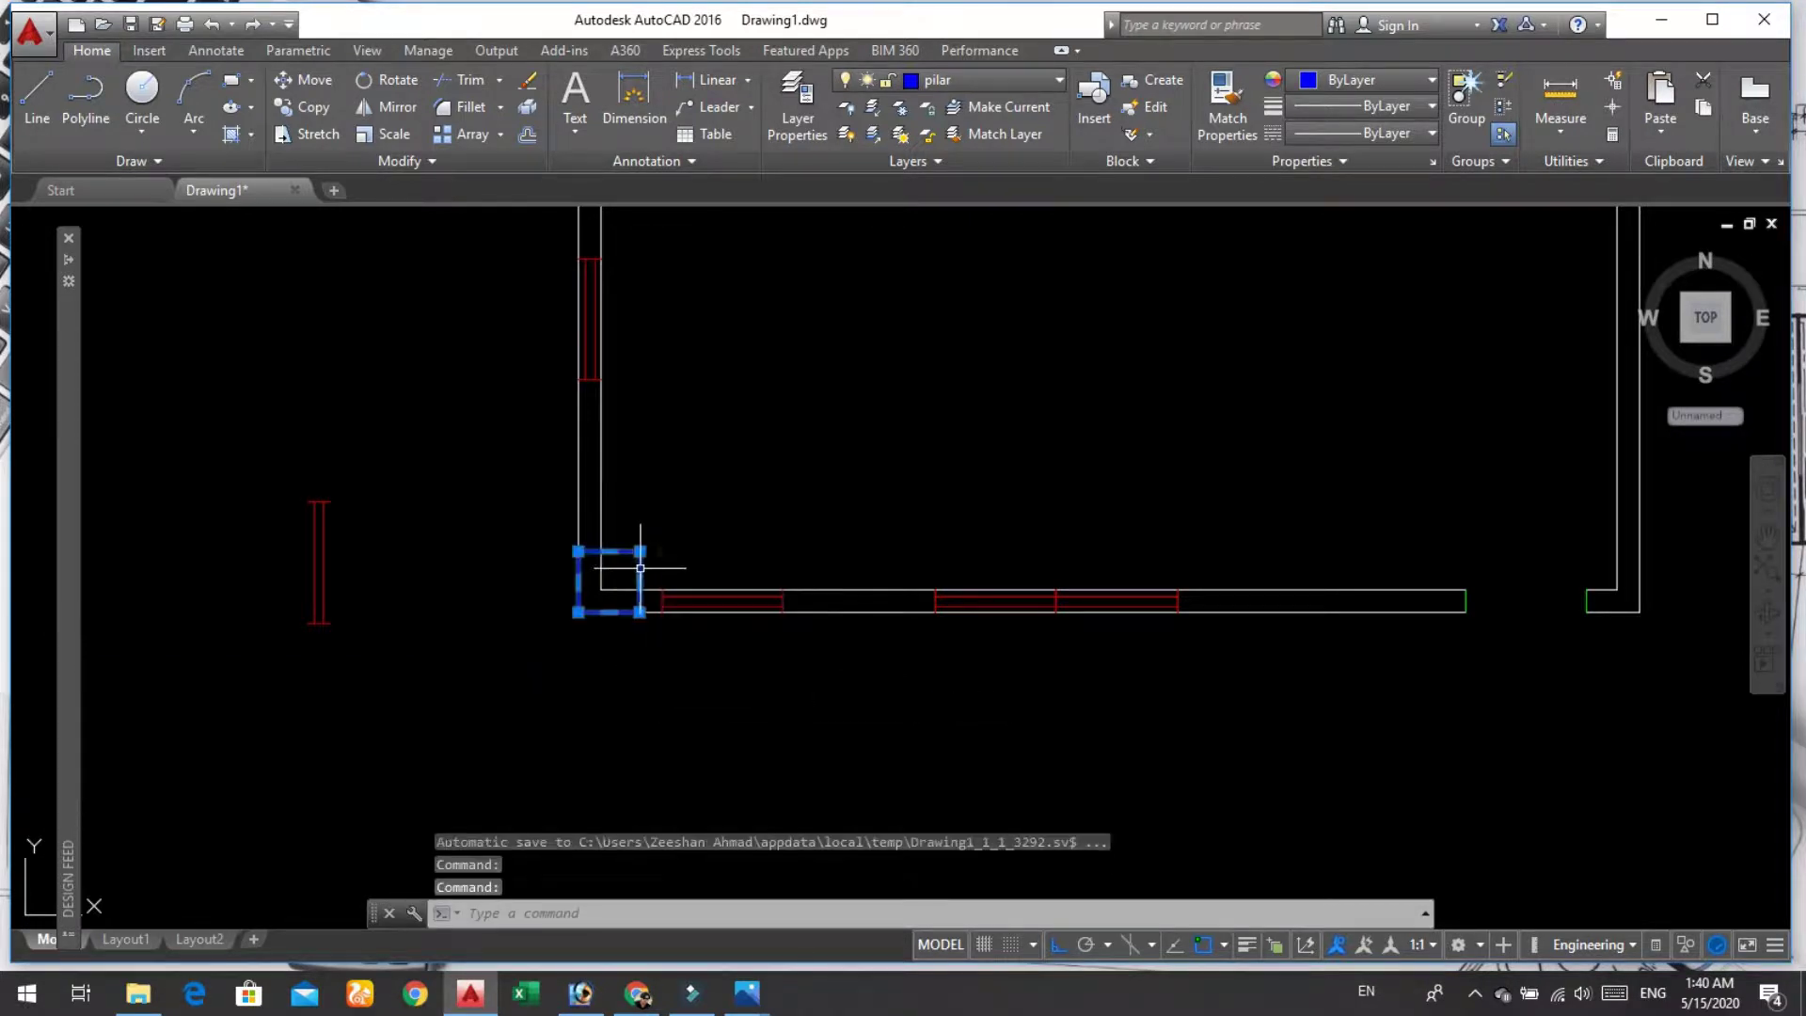
Step: Copy the pillar square to a spot below the bottom wall
{"action": "type", "text": "co"}
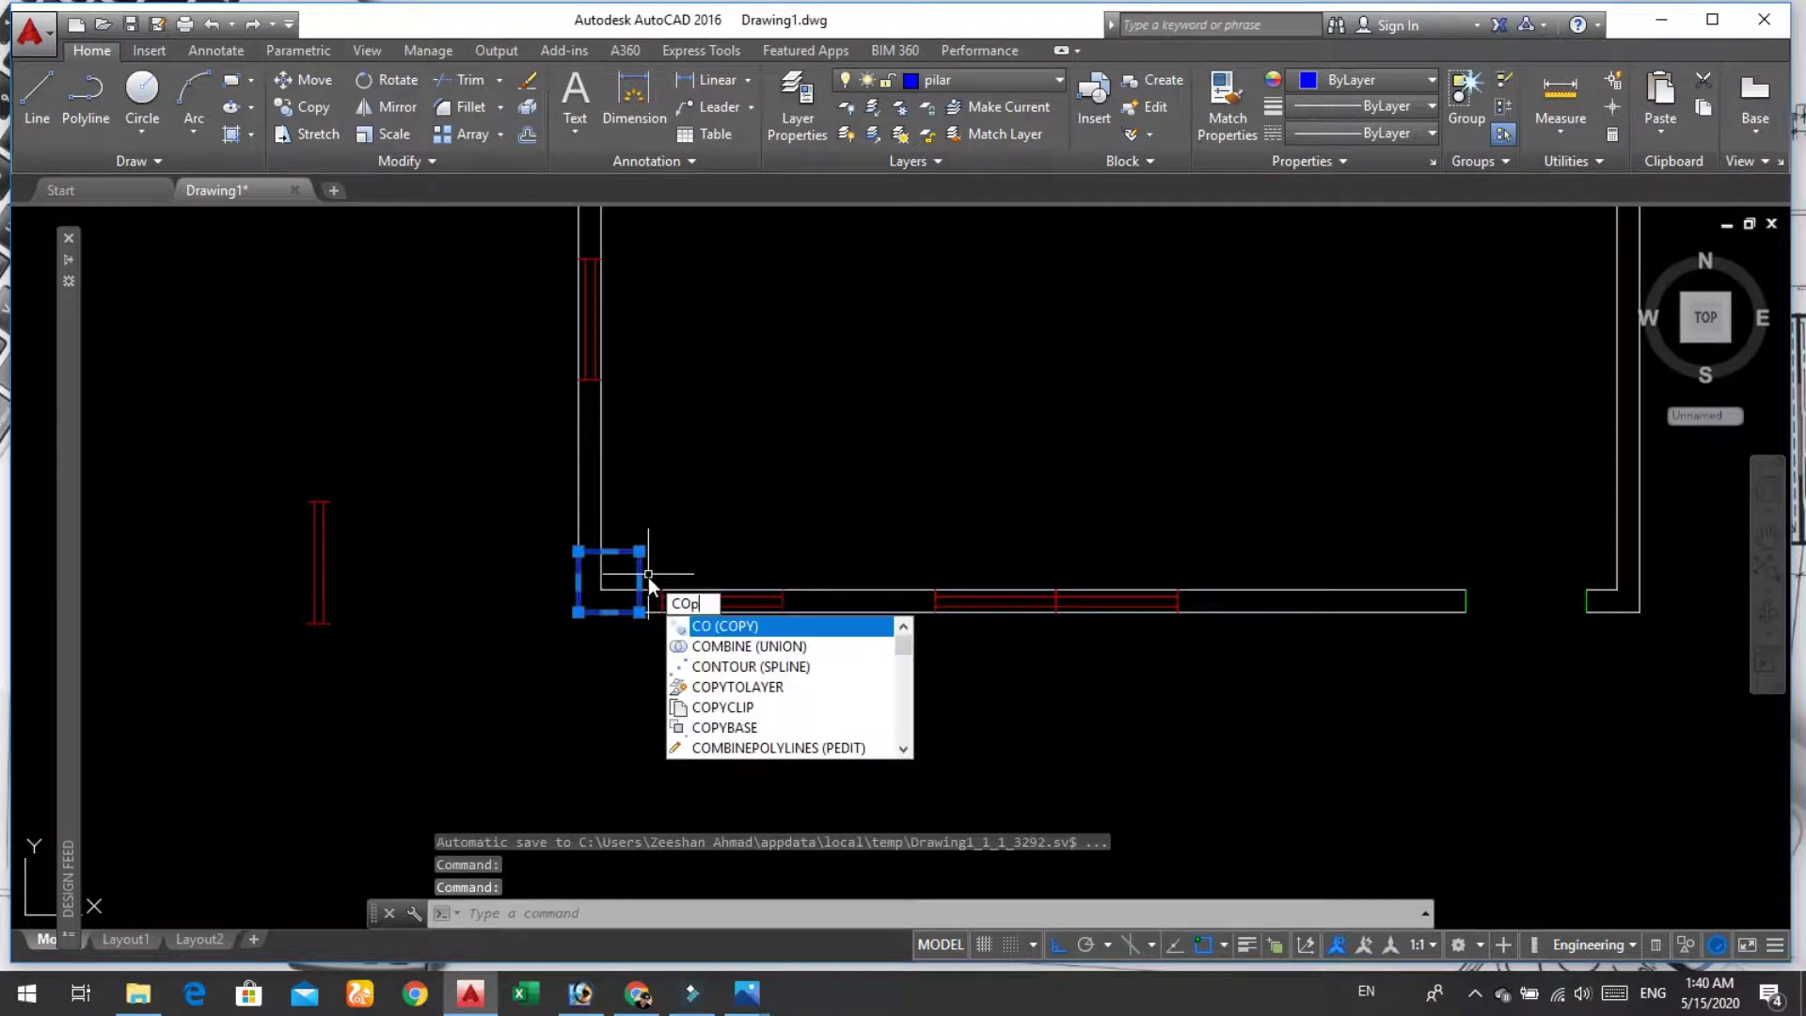
{"action": "type", "text": "py"}
{"action": "key", "text": "Return"}
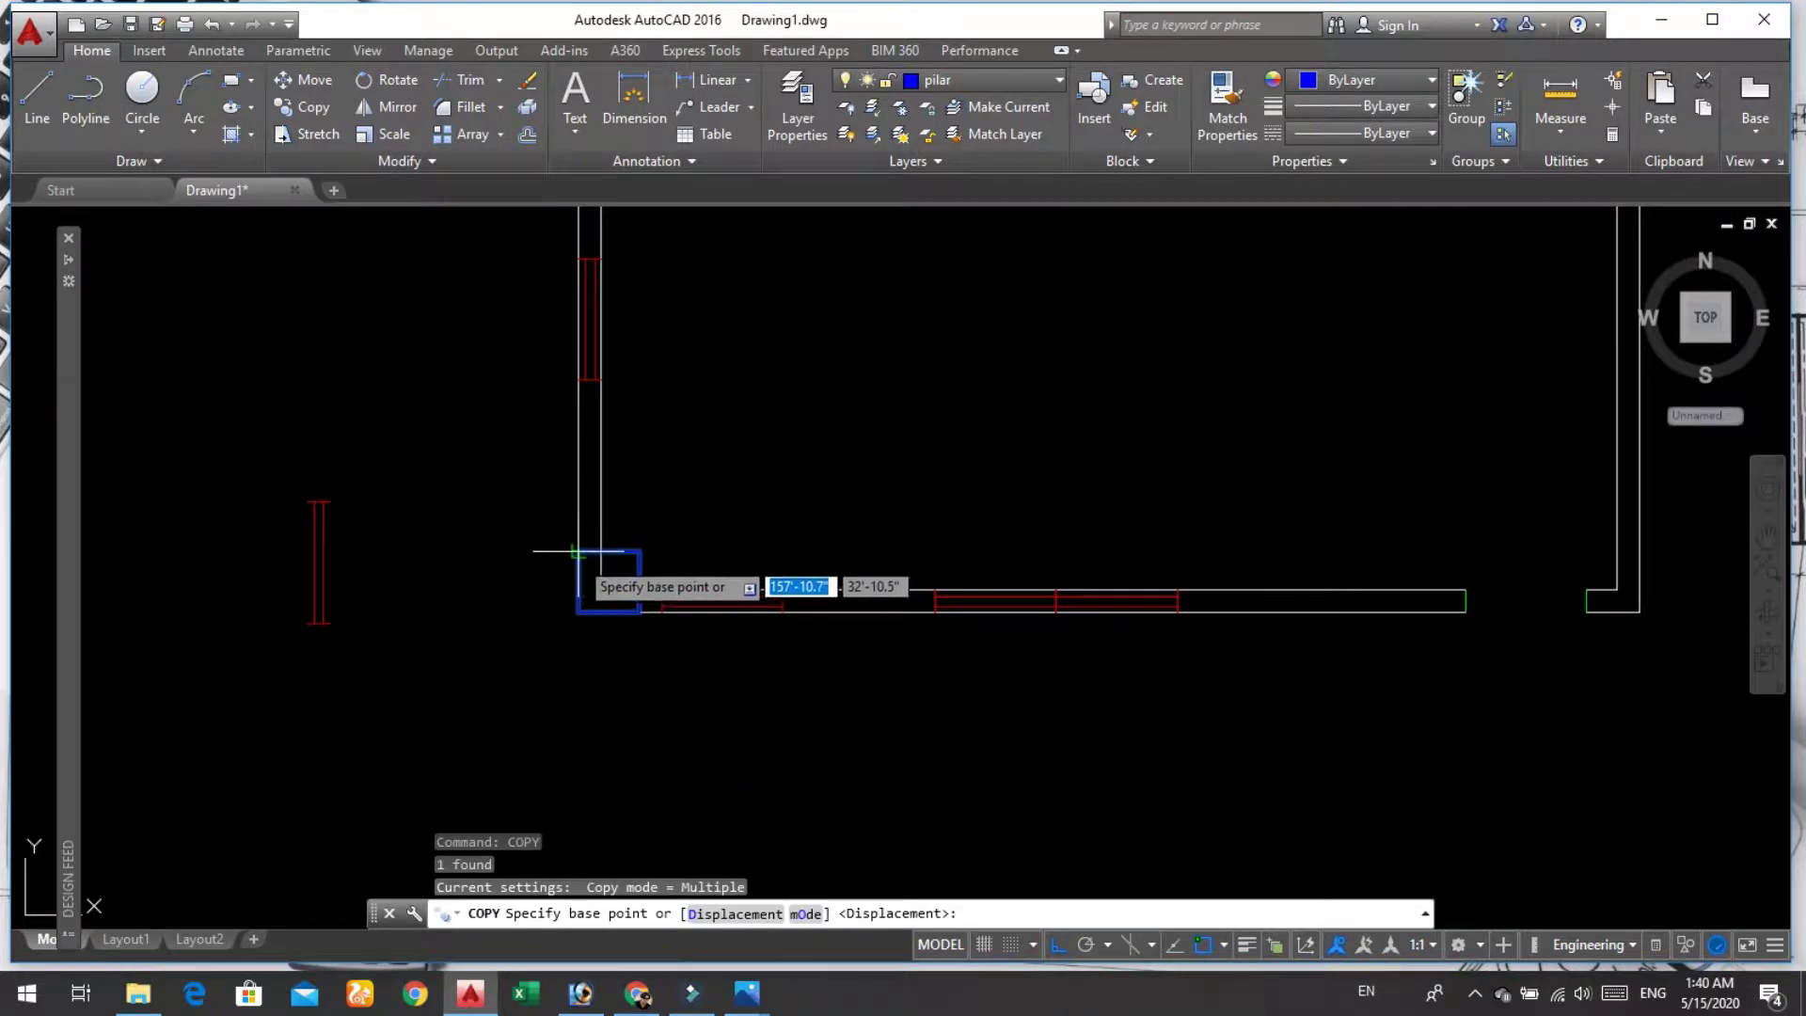
{"action": "left_click", "coordinate": [582, 555]}
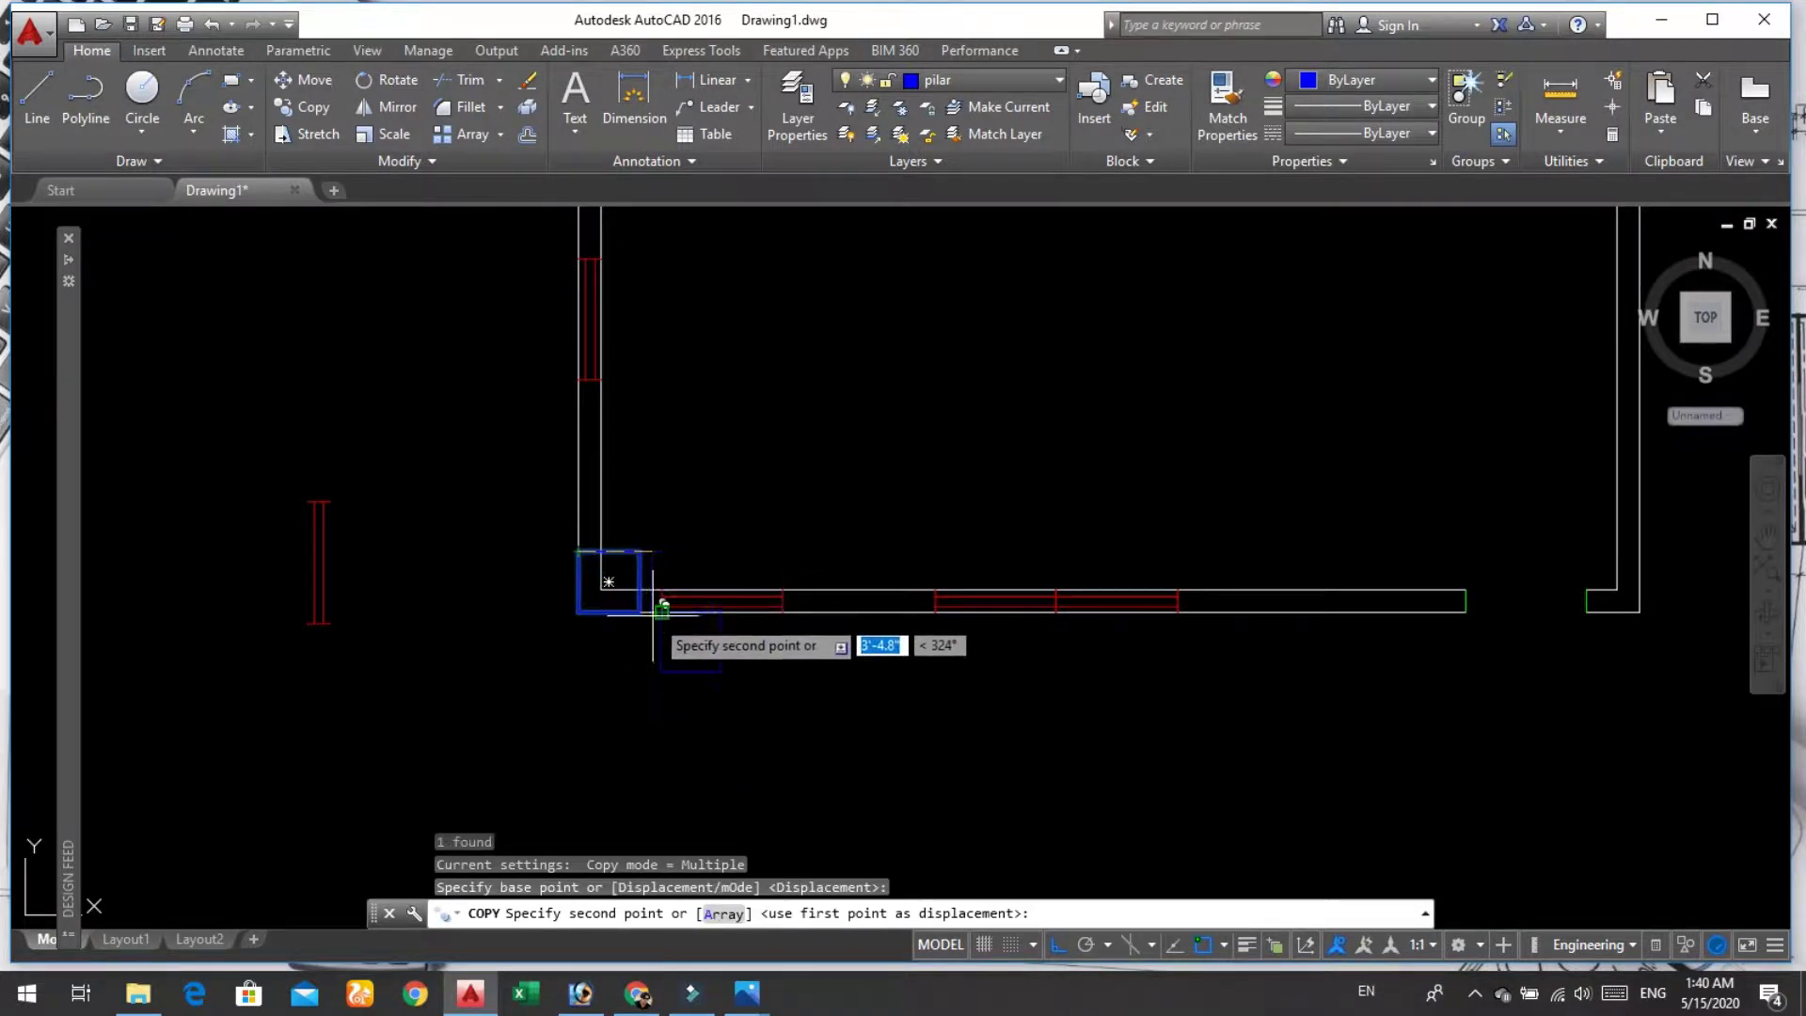
{"action": "key", "text": "F8"}
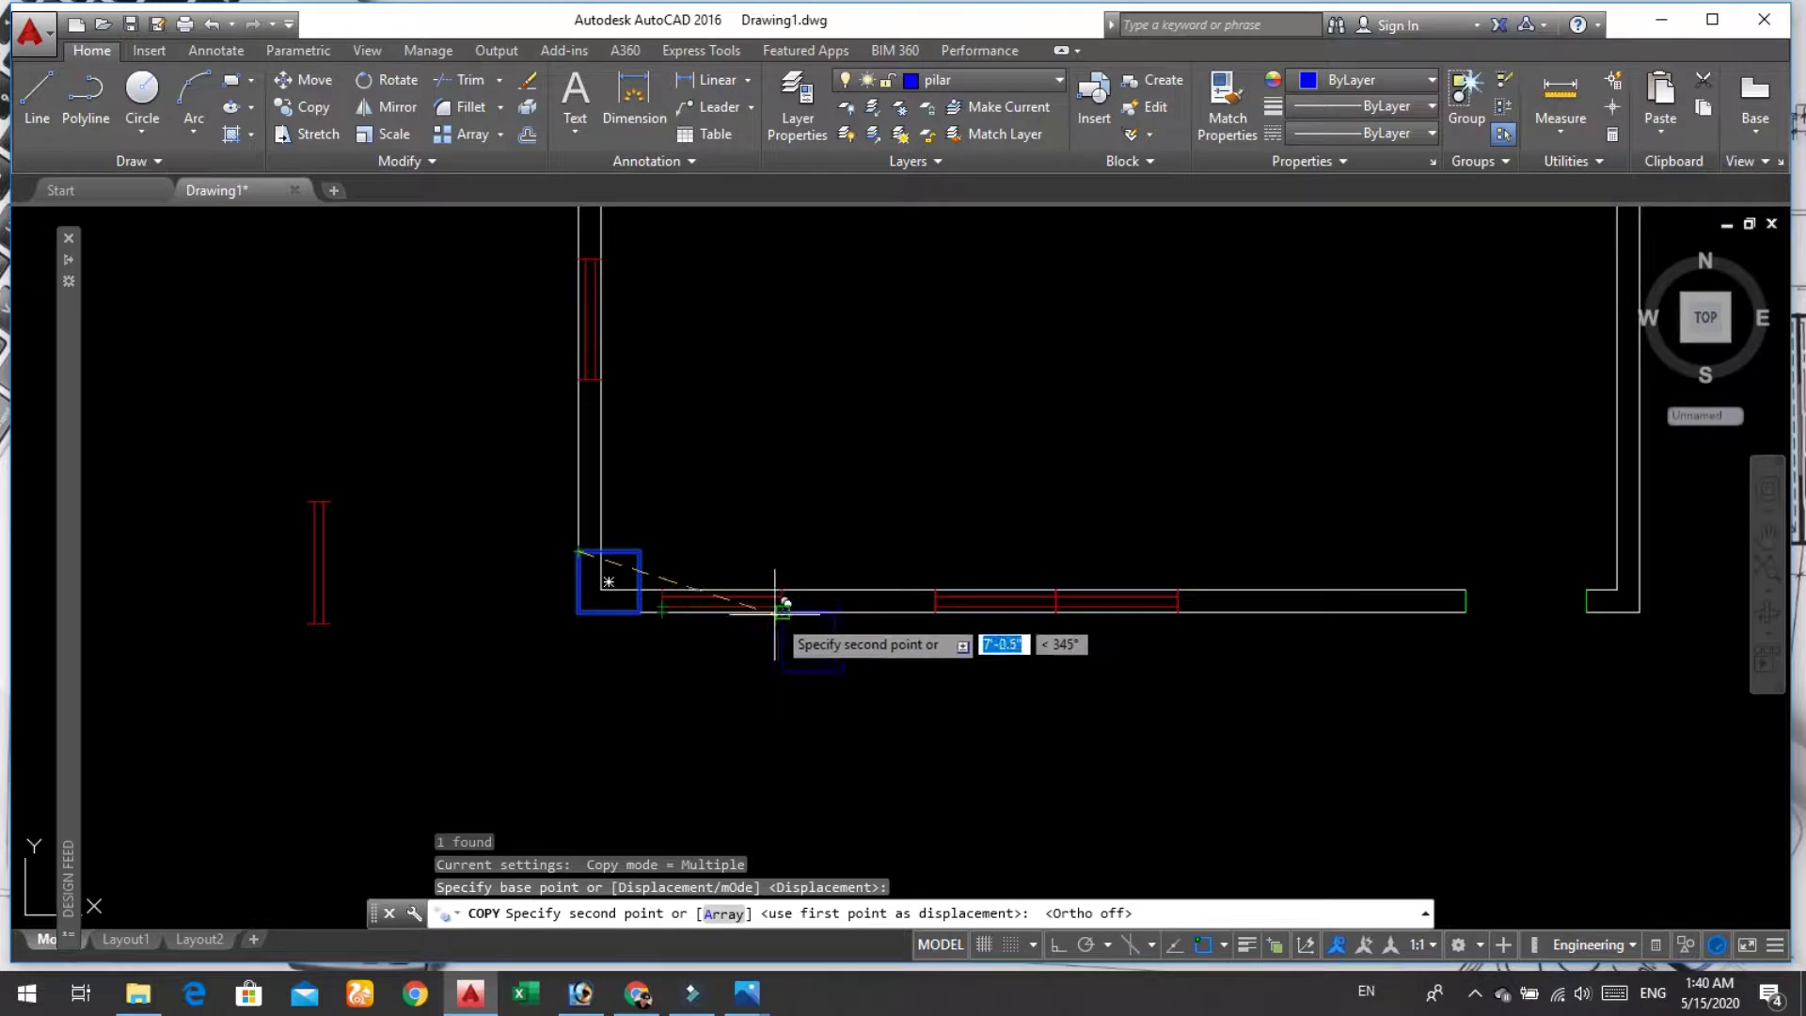
{"action": "scroll", "coordinate": [802, 621], "scroll_direction": "up", "scroll_amount": 4}
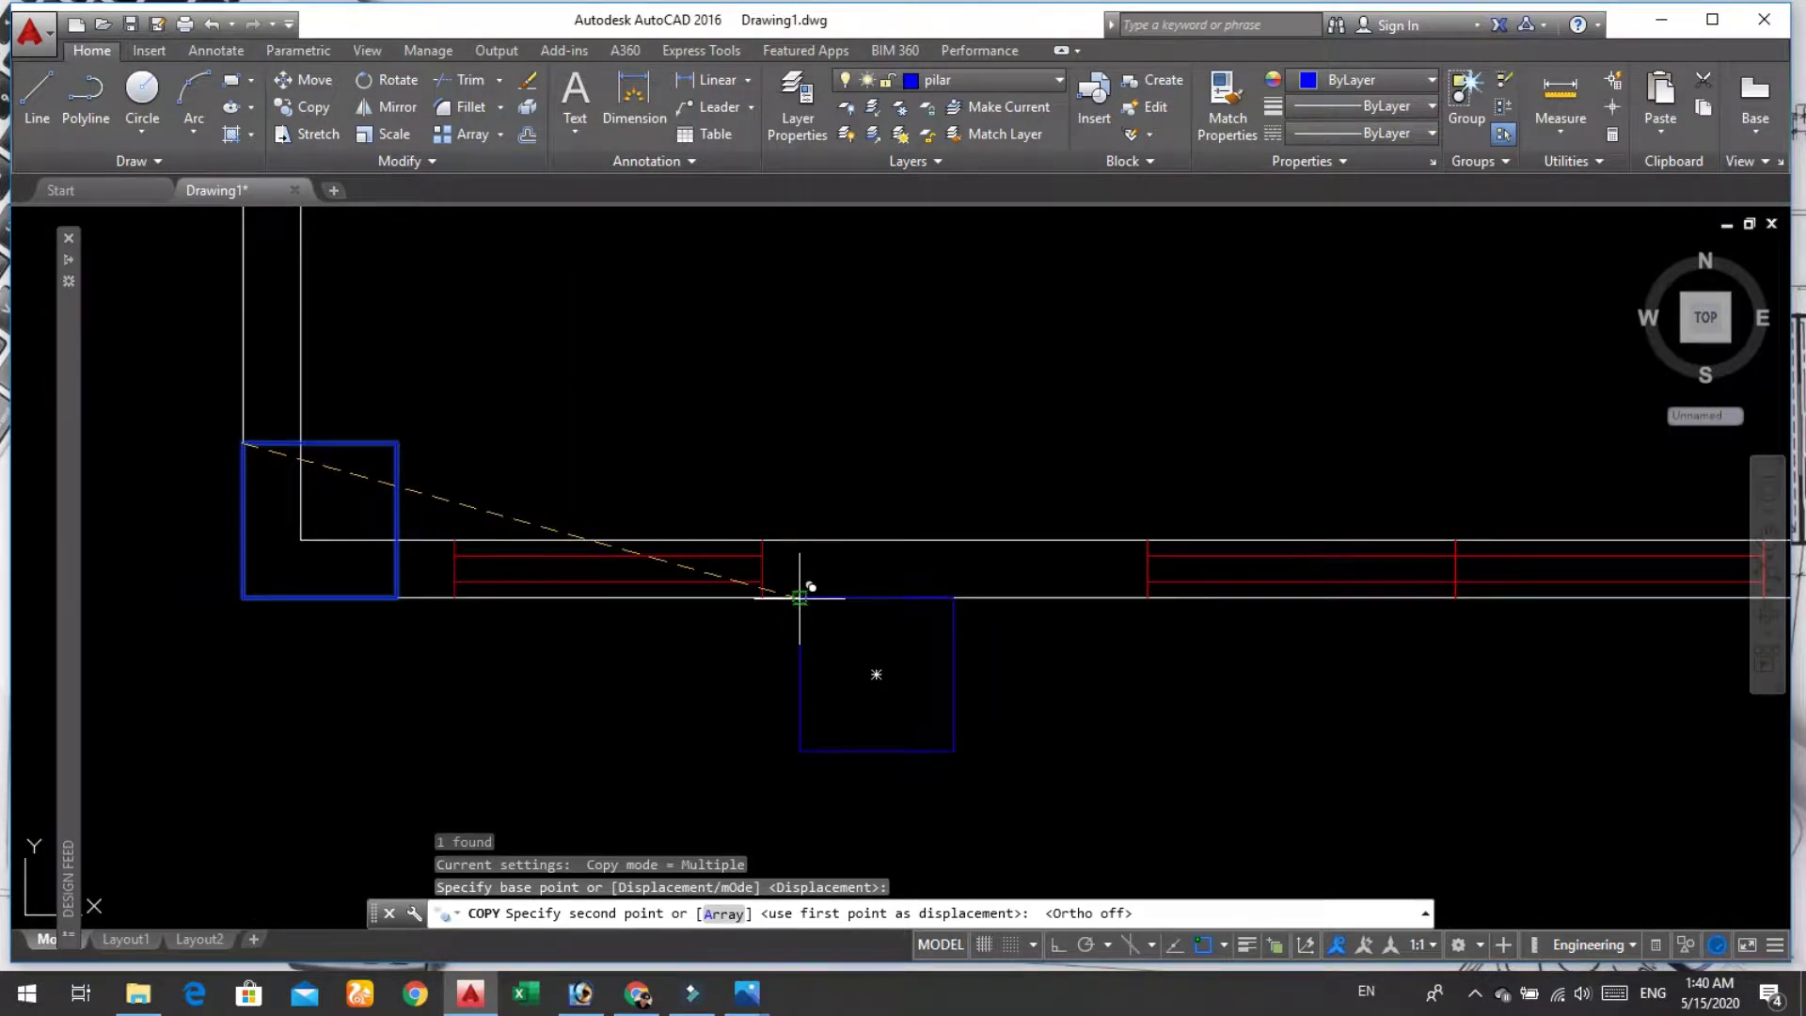
{"action": "left_click", "coordinate": [799, 597]}
{"action": "scroll", "coordinate": [803, 608], "scroll_direction": "down", "scroll_amount": 5}
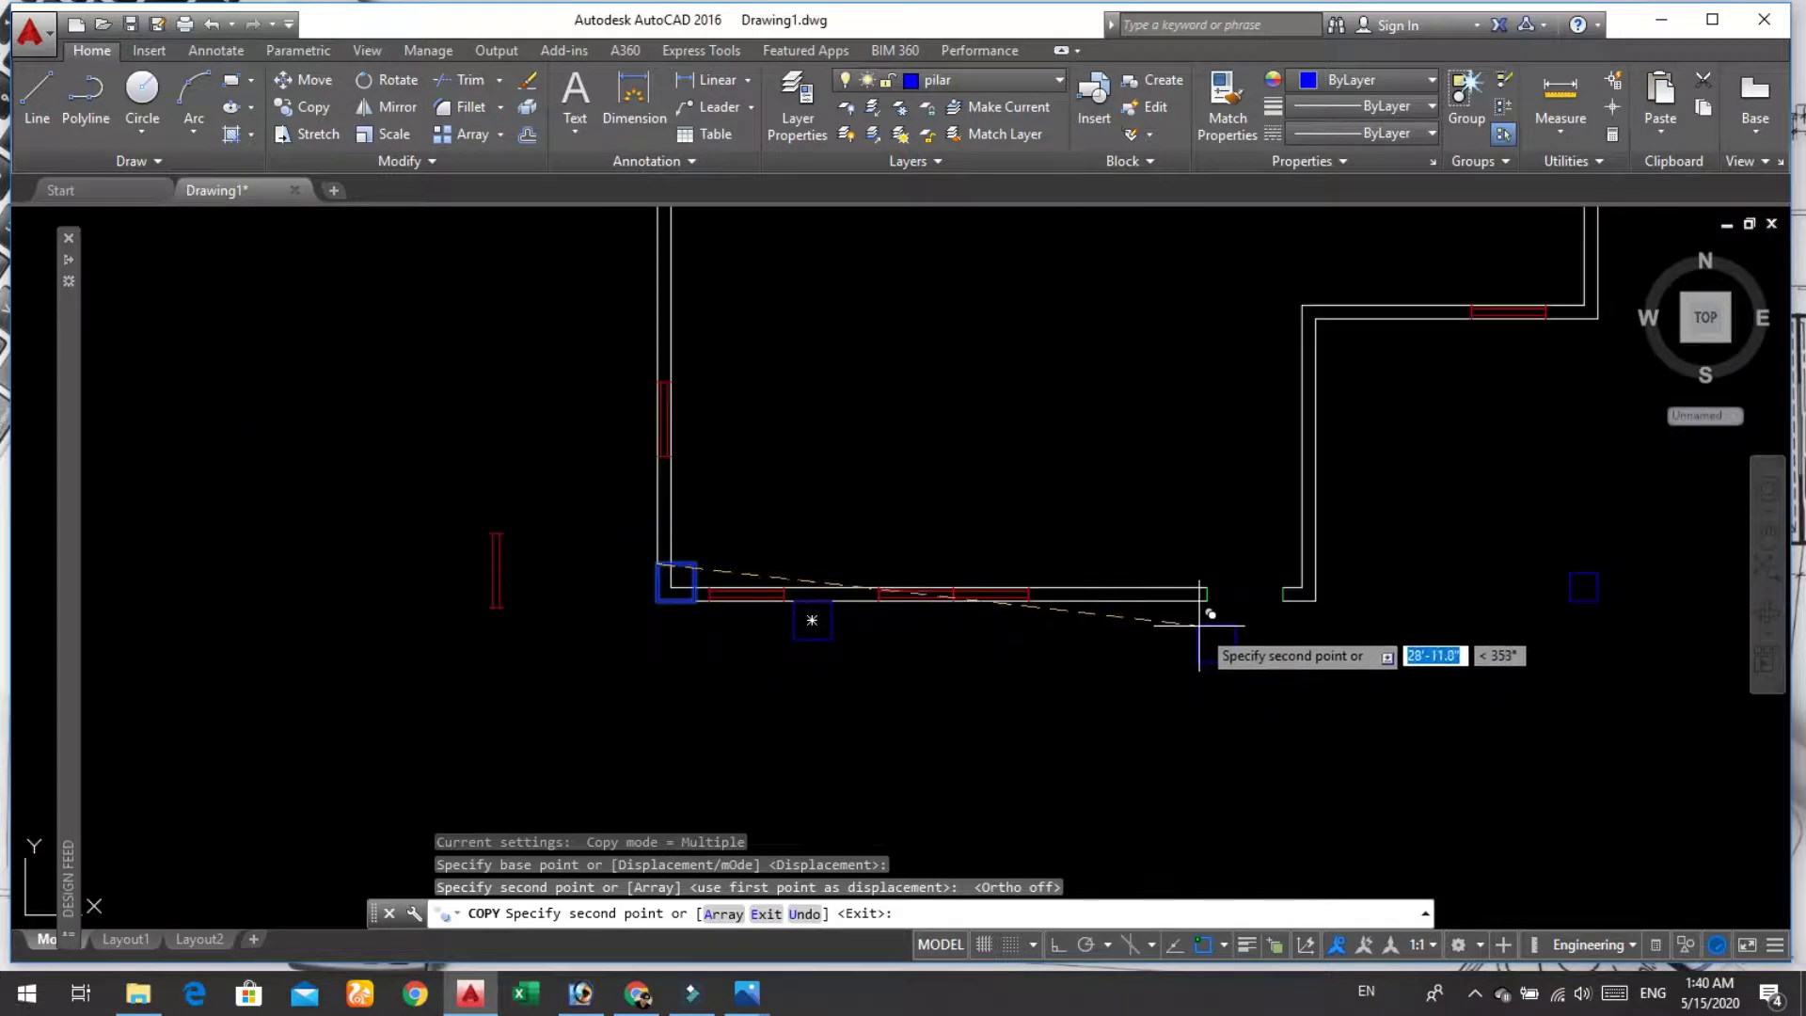
{"action": "scroll", "coordinate": [1204, 621], "scroll_direction": "up", "scroll_amount": 5}
{"action": "scroll", "coordinate": [1166, 607], "scroll_direction": "up", "scroll_amount": 4}
{"action": "key", "text": "Return"}
{"action": "scroll", "coordinate": [1138, 606], "scroll_direction": "down", "scroll_amount": 5}
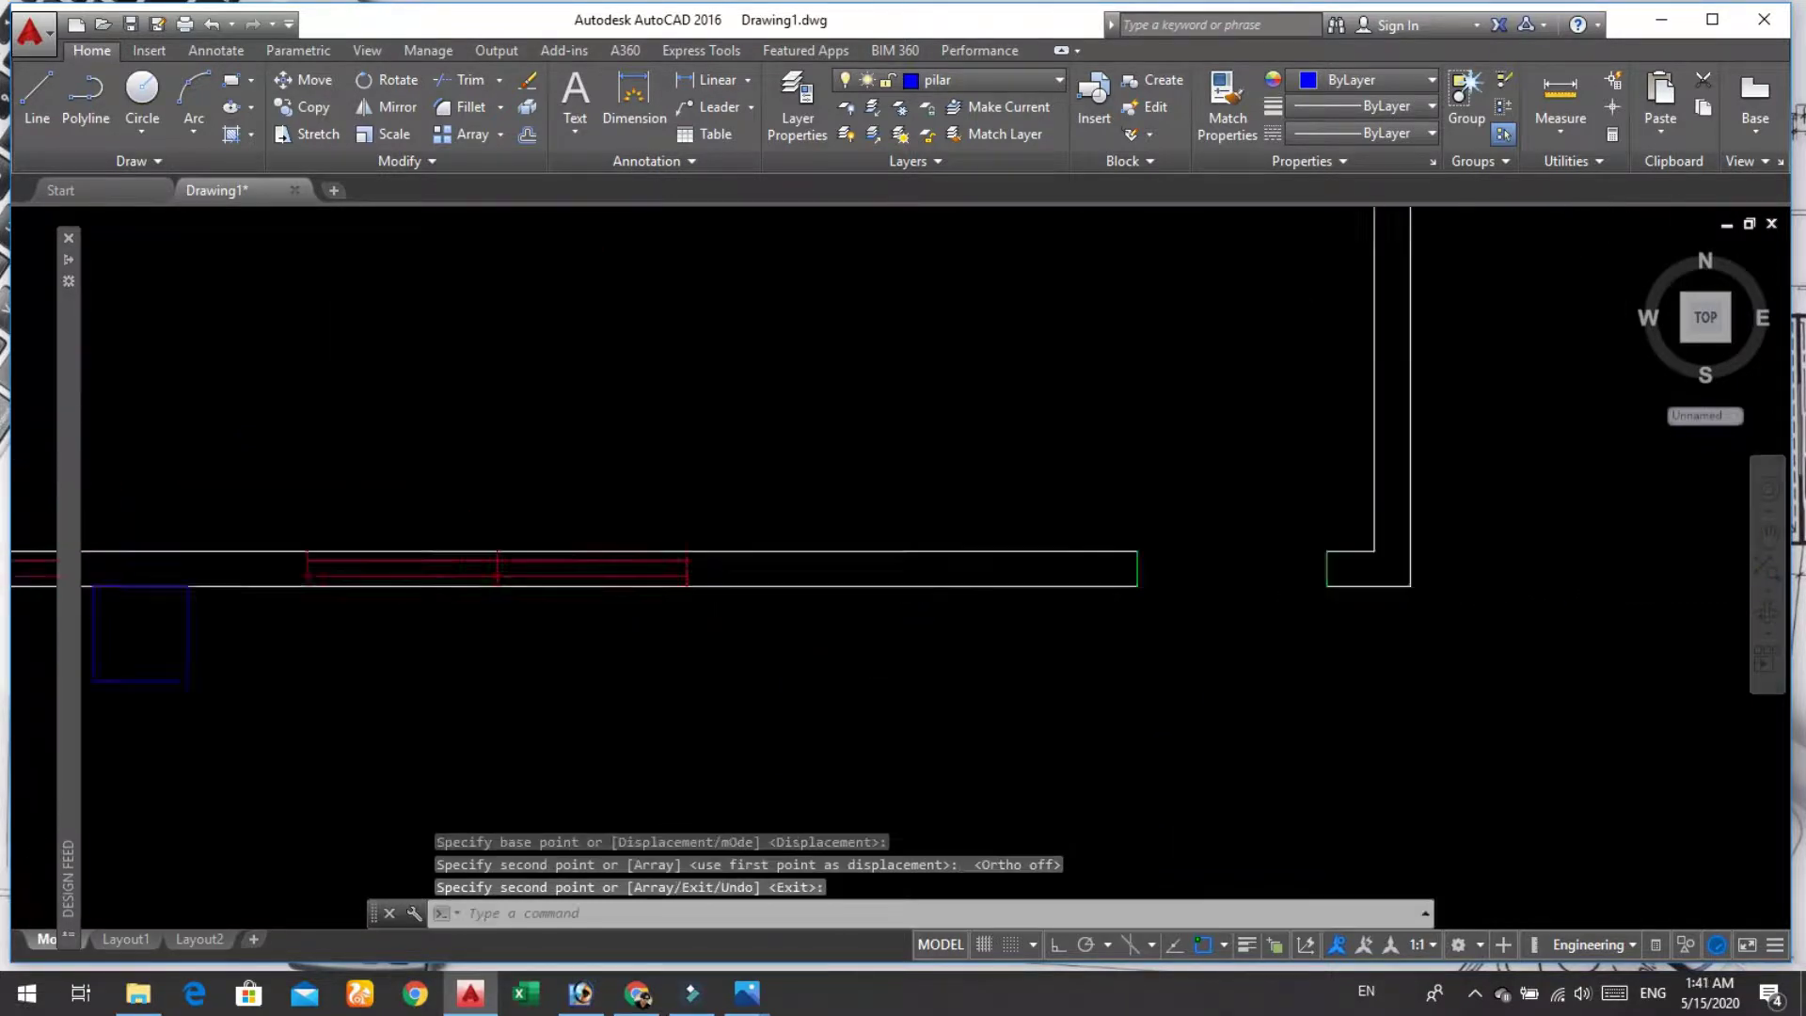
{"action": "scroll", "coordinate": [531, 589], "scroll_direction": "up", "scroll_amount": 5}
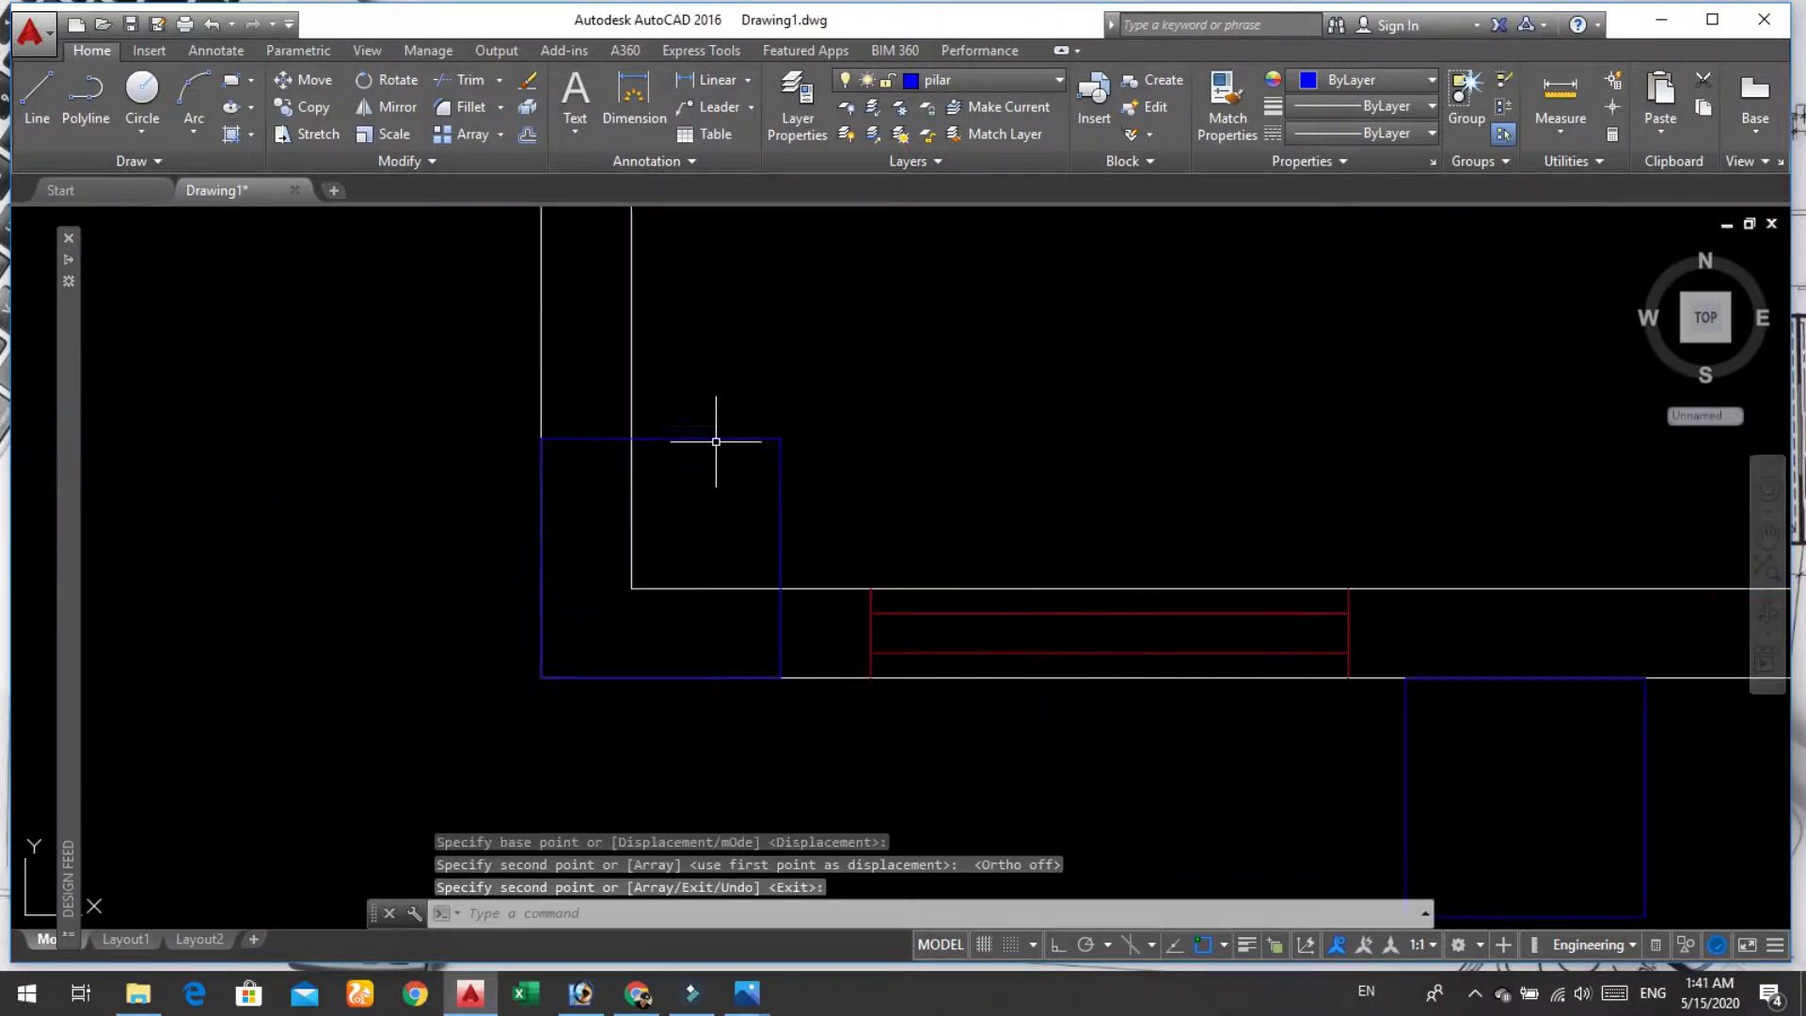
Step: Copy the corner pillar square from its top-right corner to a position further right
{"action": "left_click", "coordinate": [716, 440]}
{"action": "type", "text": "copy"}
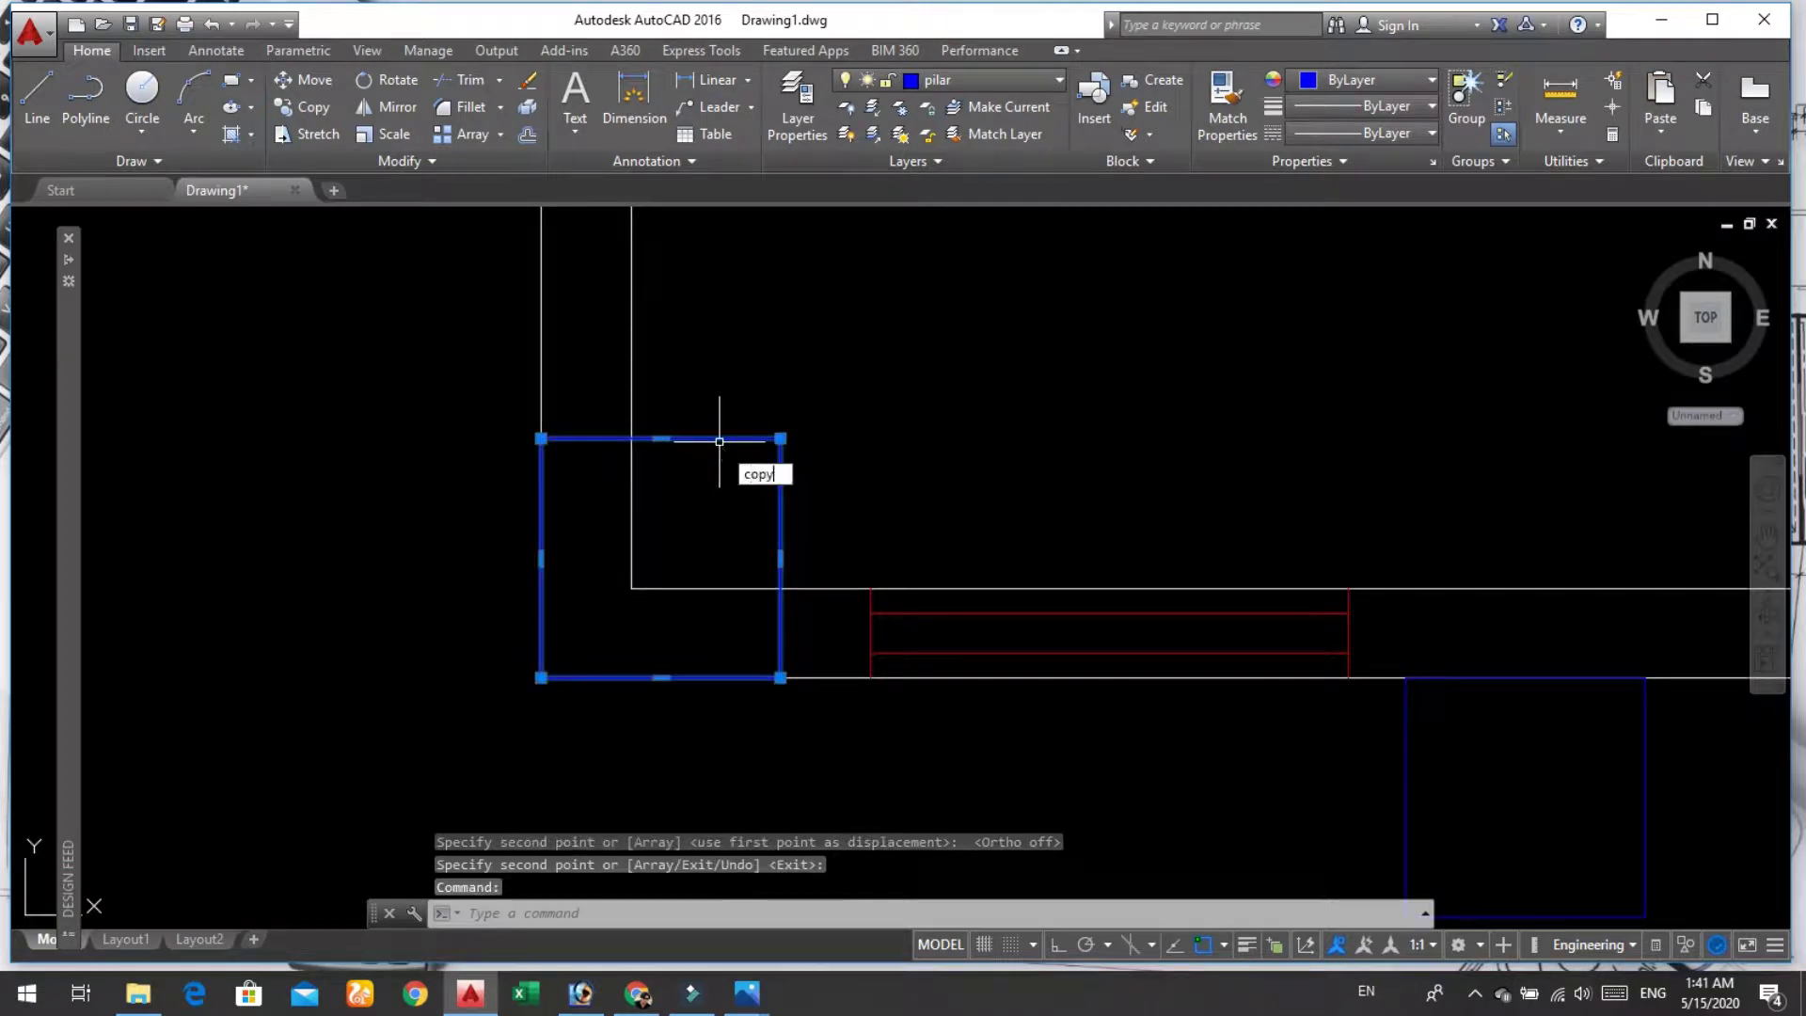
{"action": "key", "text": "Return"}
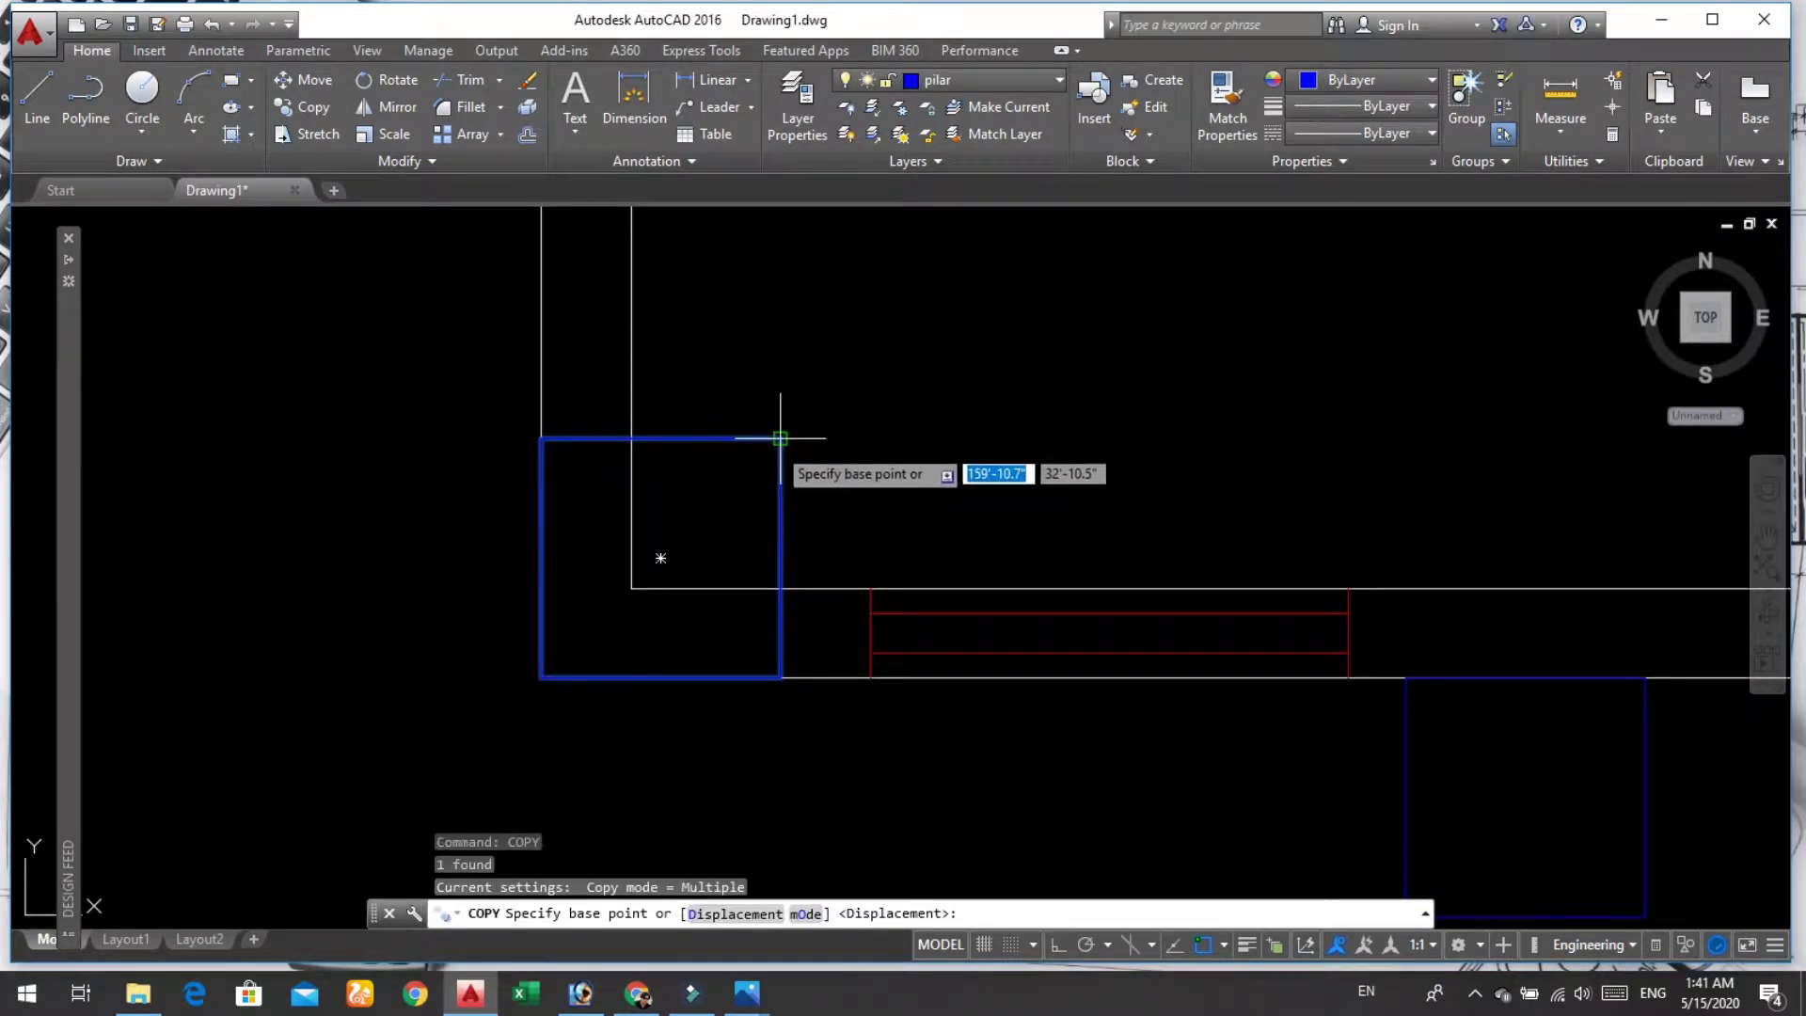
{"action": "left_click", "coordinate": [781, 438]}
{"action": "scroll", "coordinate": [927, 491], "scroll_direction": "down", "scroll_amount": 3}
{"action": "scroll", "coordinate": [1370, 605], "scroll_direction": "up", "scroll_amount": 3}
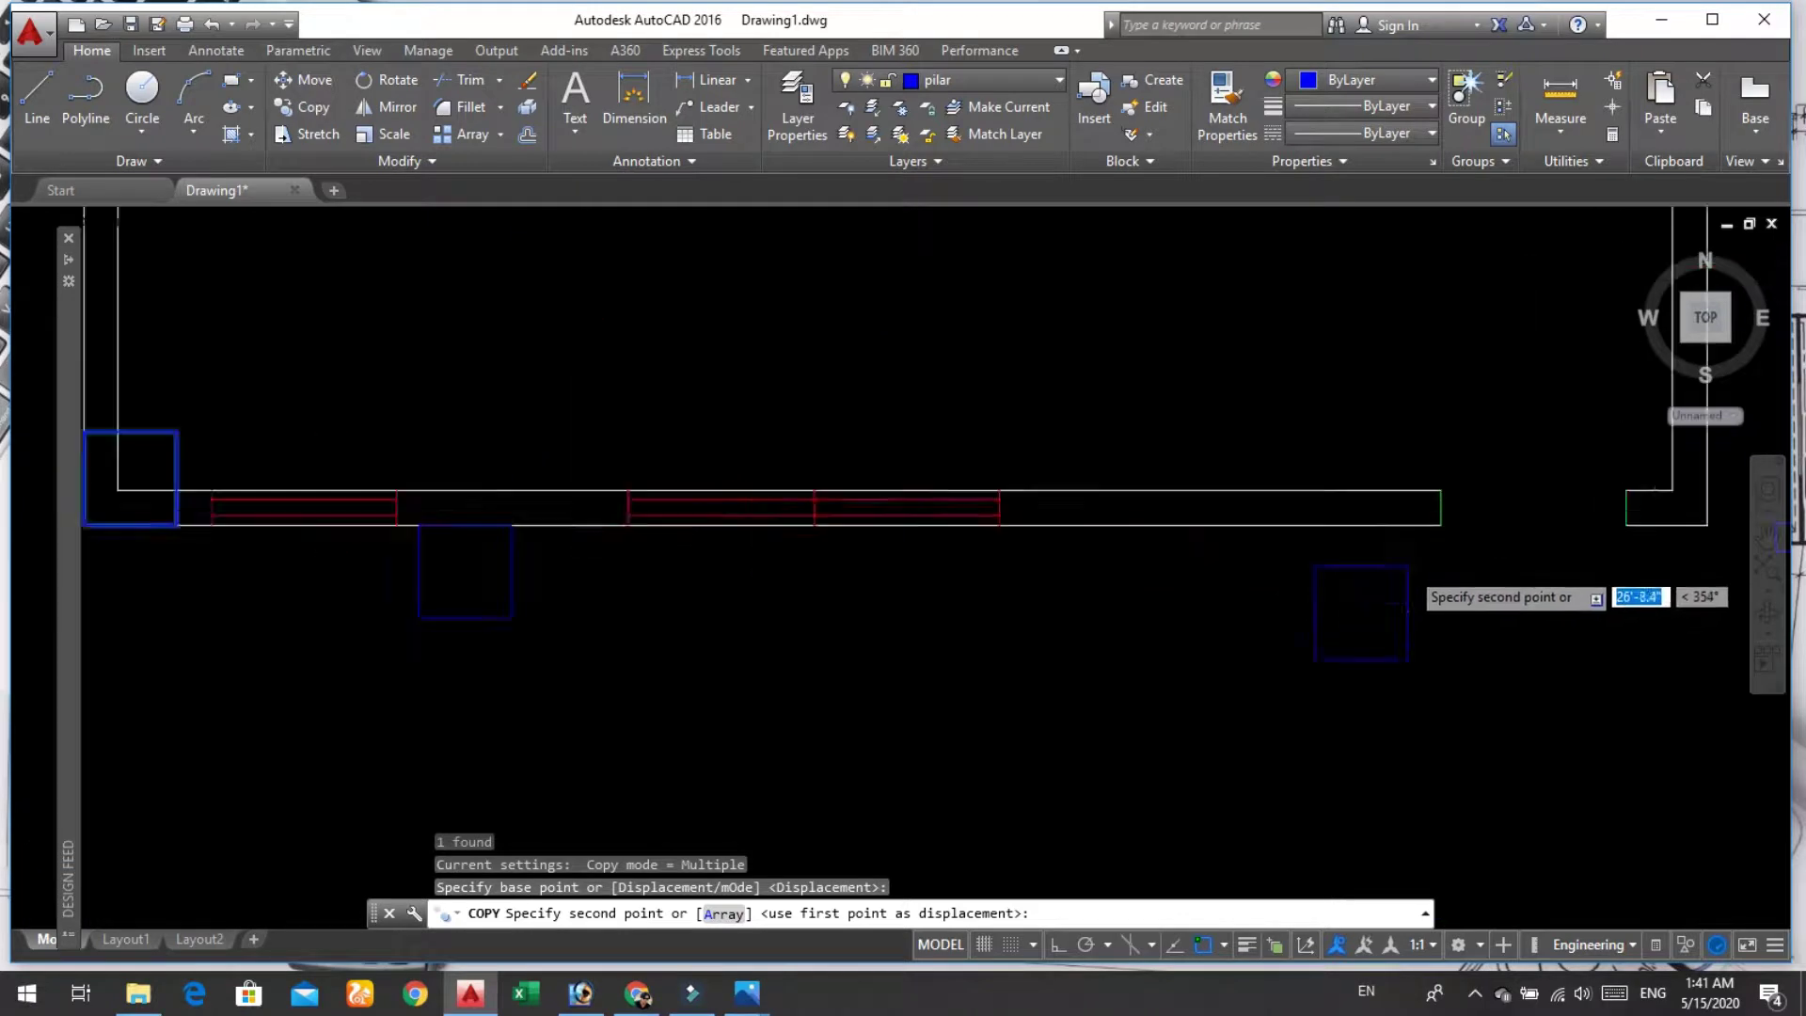
{"action": "scroll", "coordinate": [1456, 518], "scroll_direction": "up", "scroll_amount": 2}
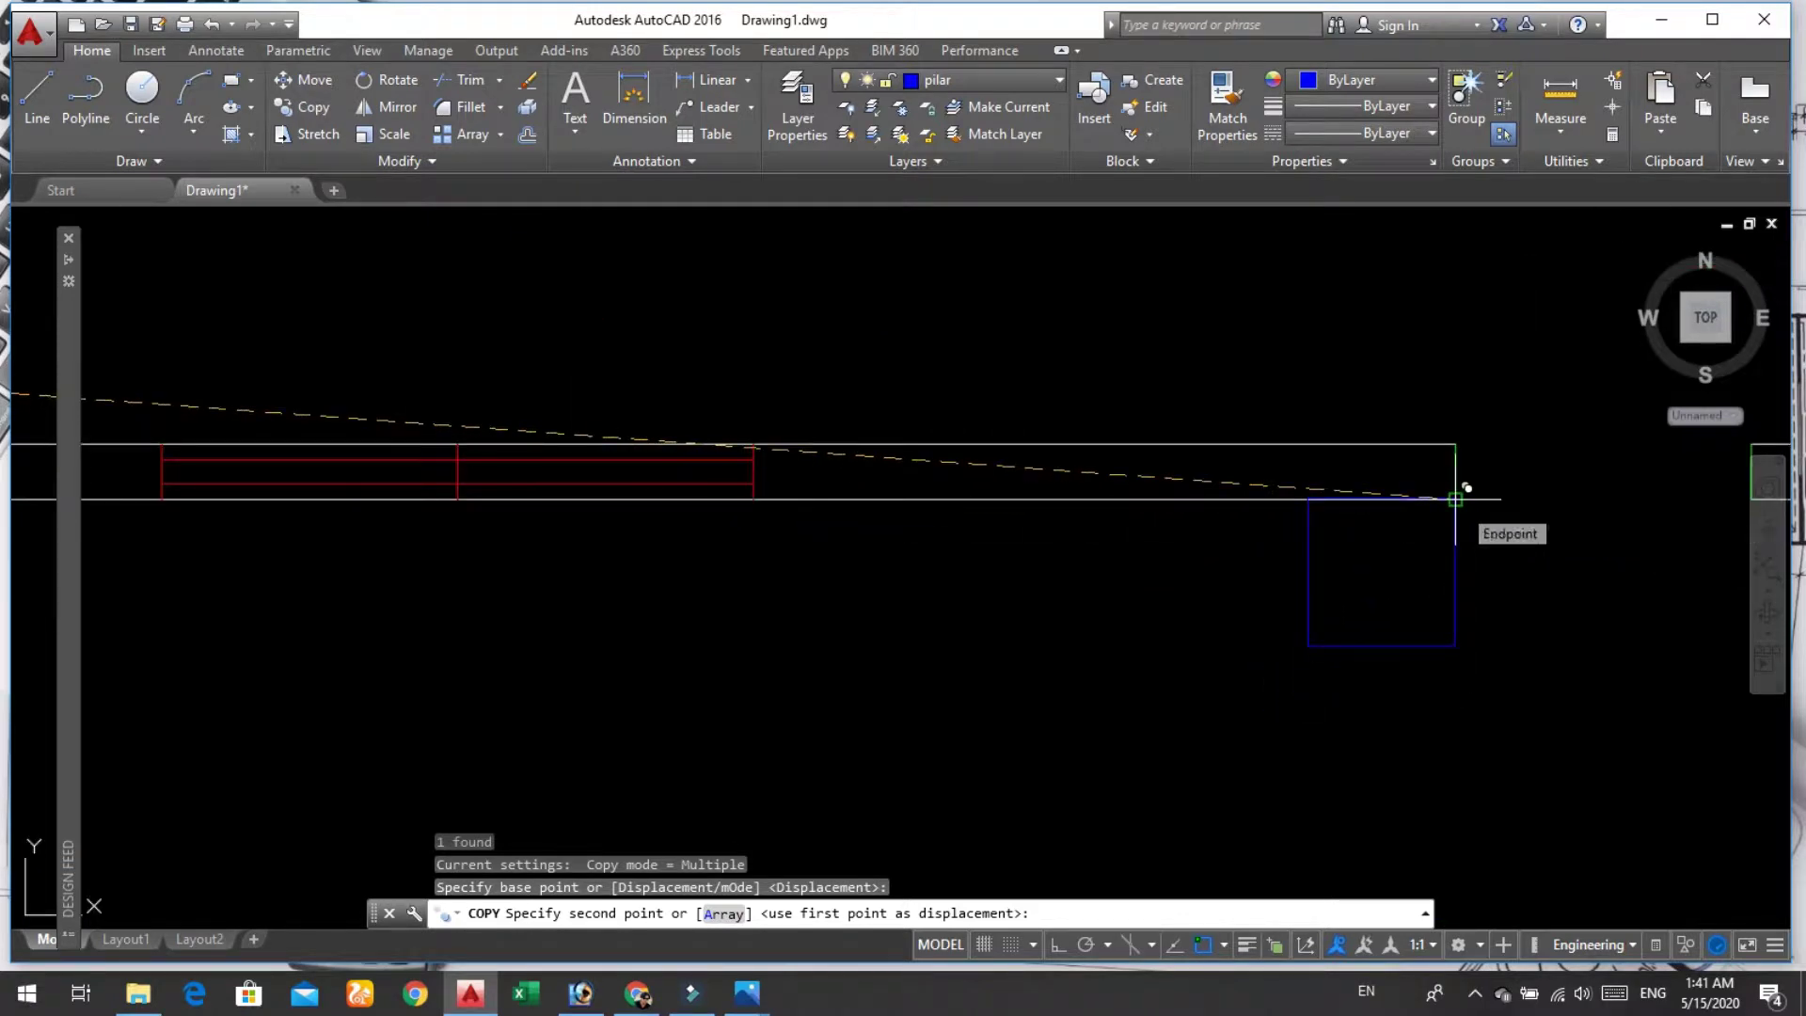
{"action": "scroll", "coordinate": [1466, 488], "scroll_direction": "down", "scroll_amount": 2}
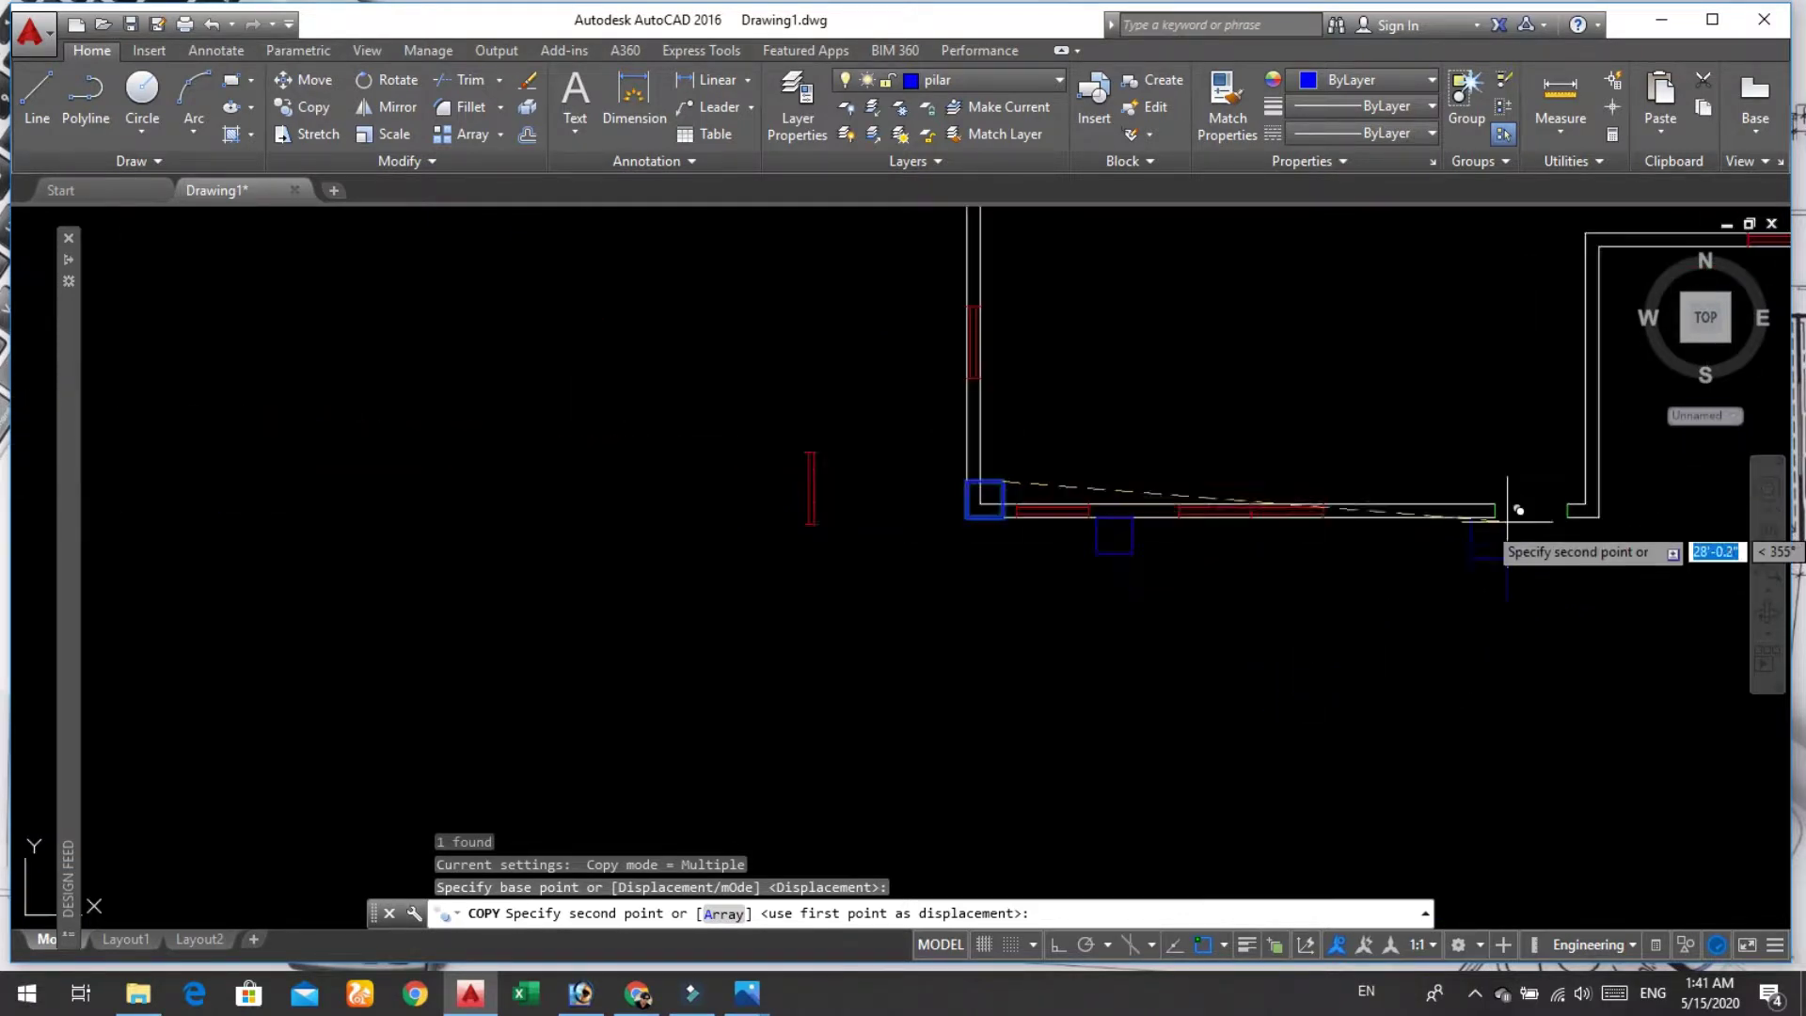
{"action": "scroll", "coordinate": [1590, 508], "scroll_direction": "up", "scroll_amount": 1}
{"action": "scroll", "coordinate": [1579, 490], "scroll_direction": "up", "scroll_amount": 2}
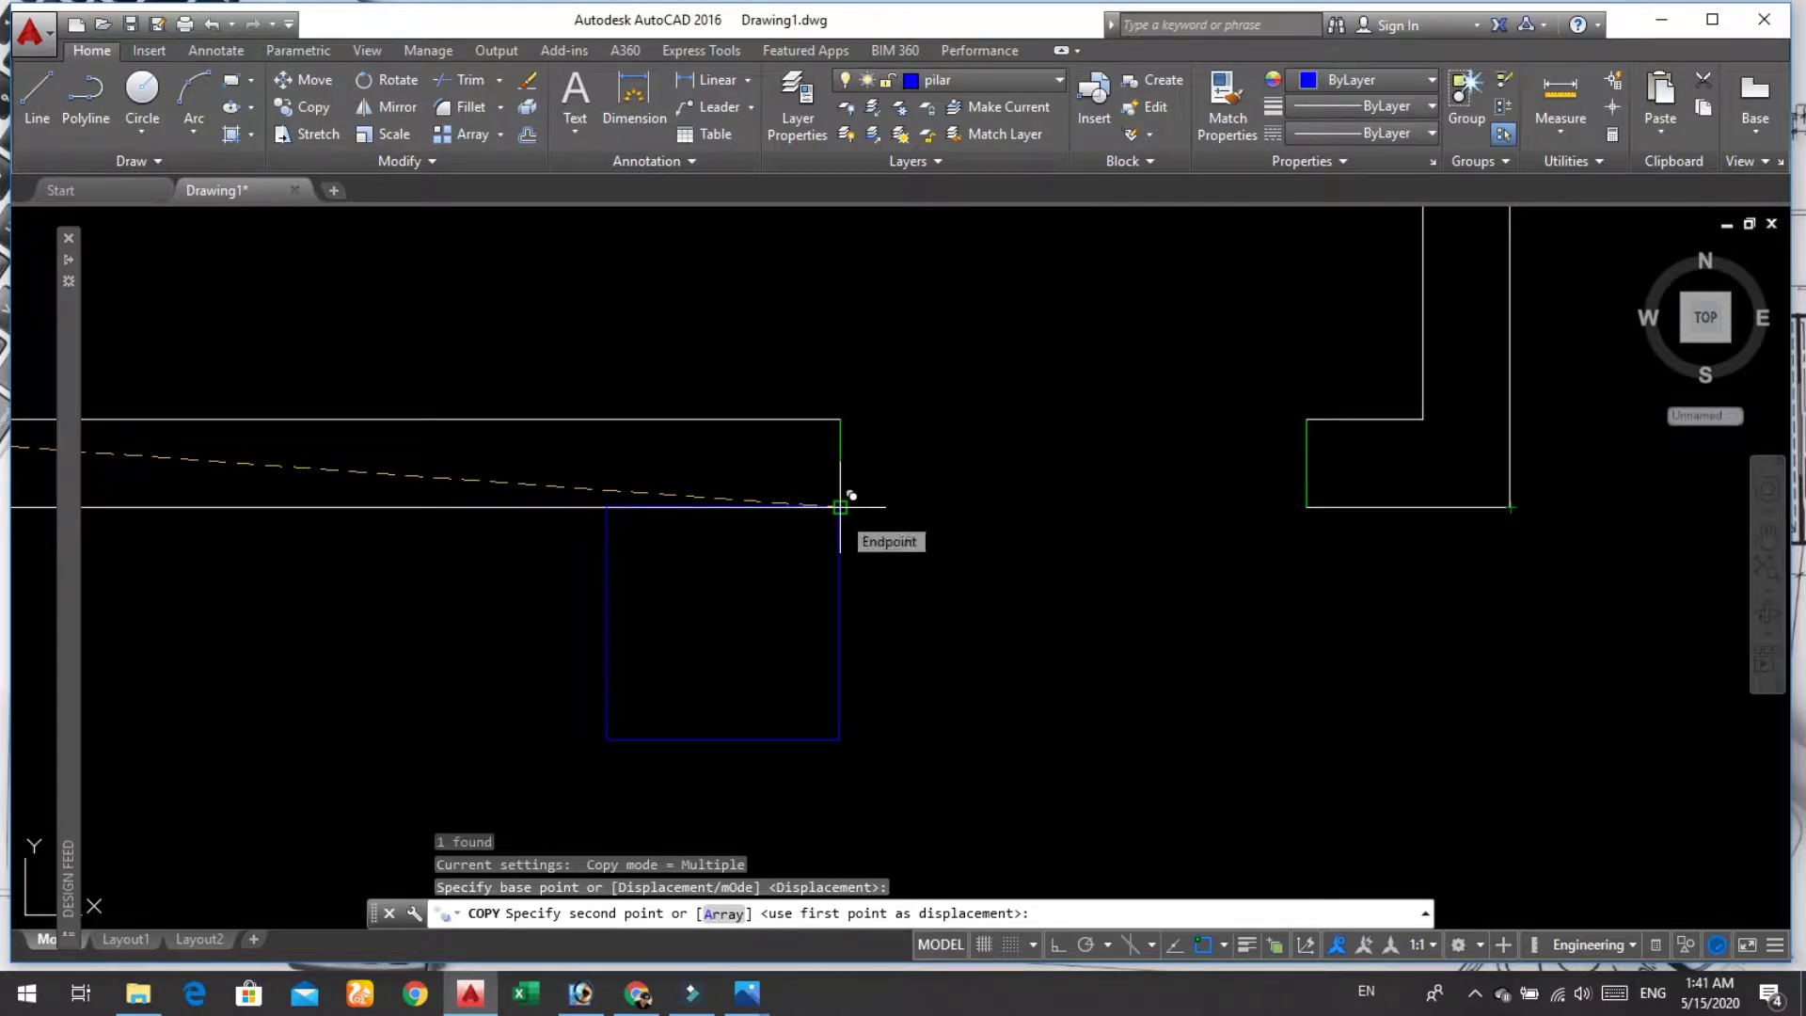
{"action": "left_click", "coordinate": [840, 507]}
{"action": "key", "text": "Escape"}
Step: Delete the extra pillar square at the inner lower-left wall corner
{"action": "scroll", "coordinate": [1042, 432], "scroll_direction": "down", "scroll_amount": 8}
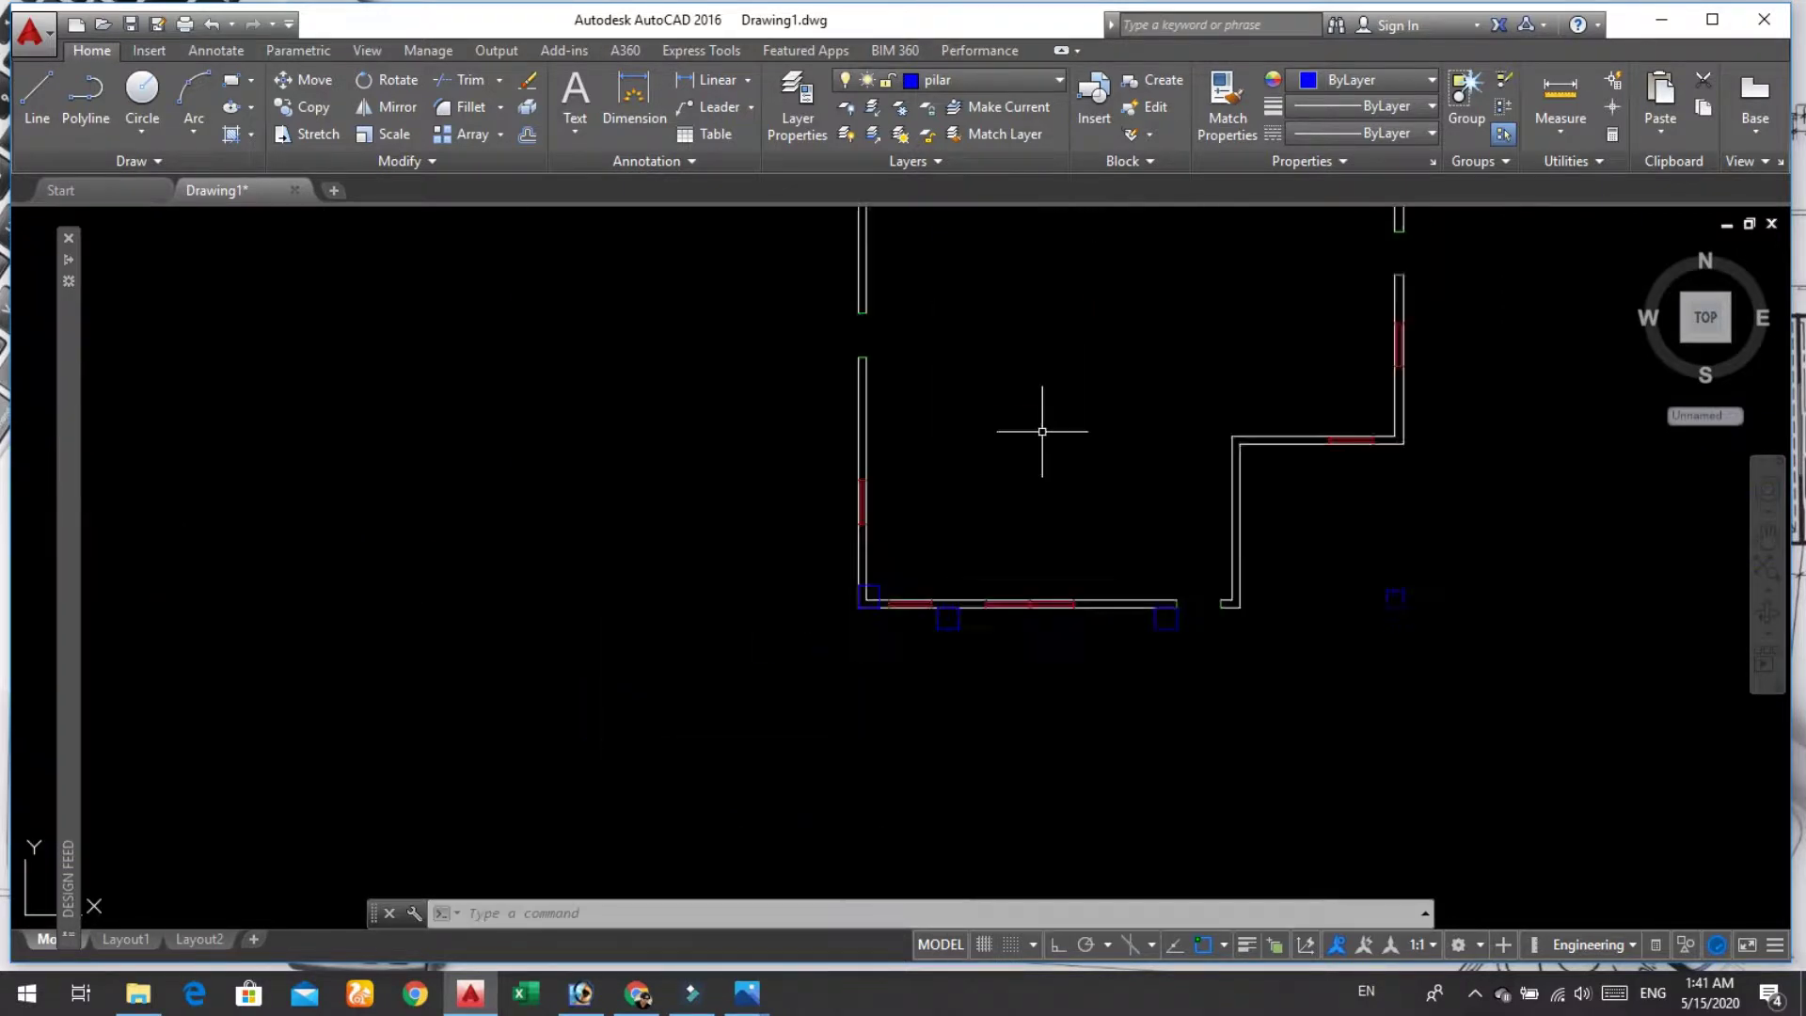
{"action": "scroll", "coordinate": [937, 500], "scroll_direction": "up", "scroll_amount": 2}
{"action": "scroll", "coordinate": [886, 615], "scroll_direction": "up", "scroll_amount": 4}
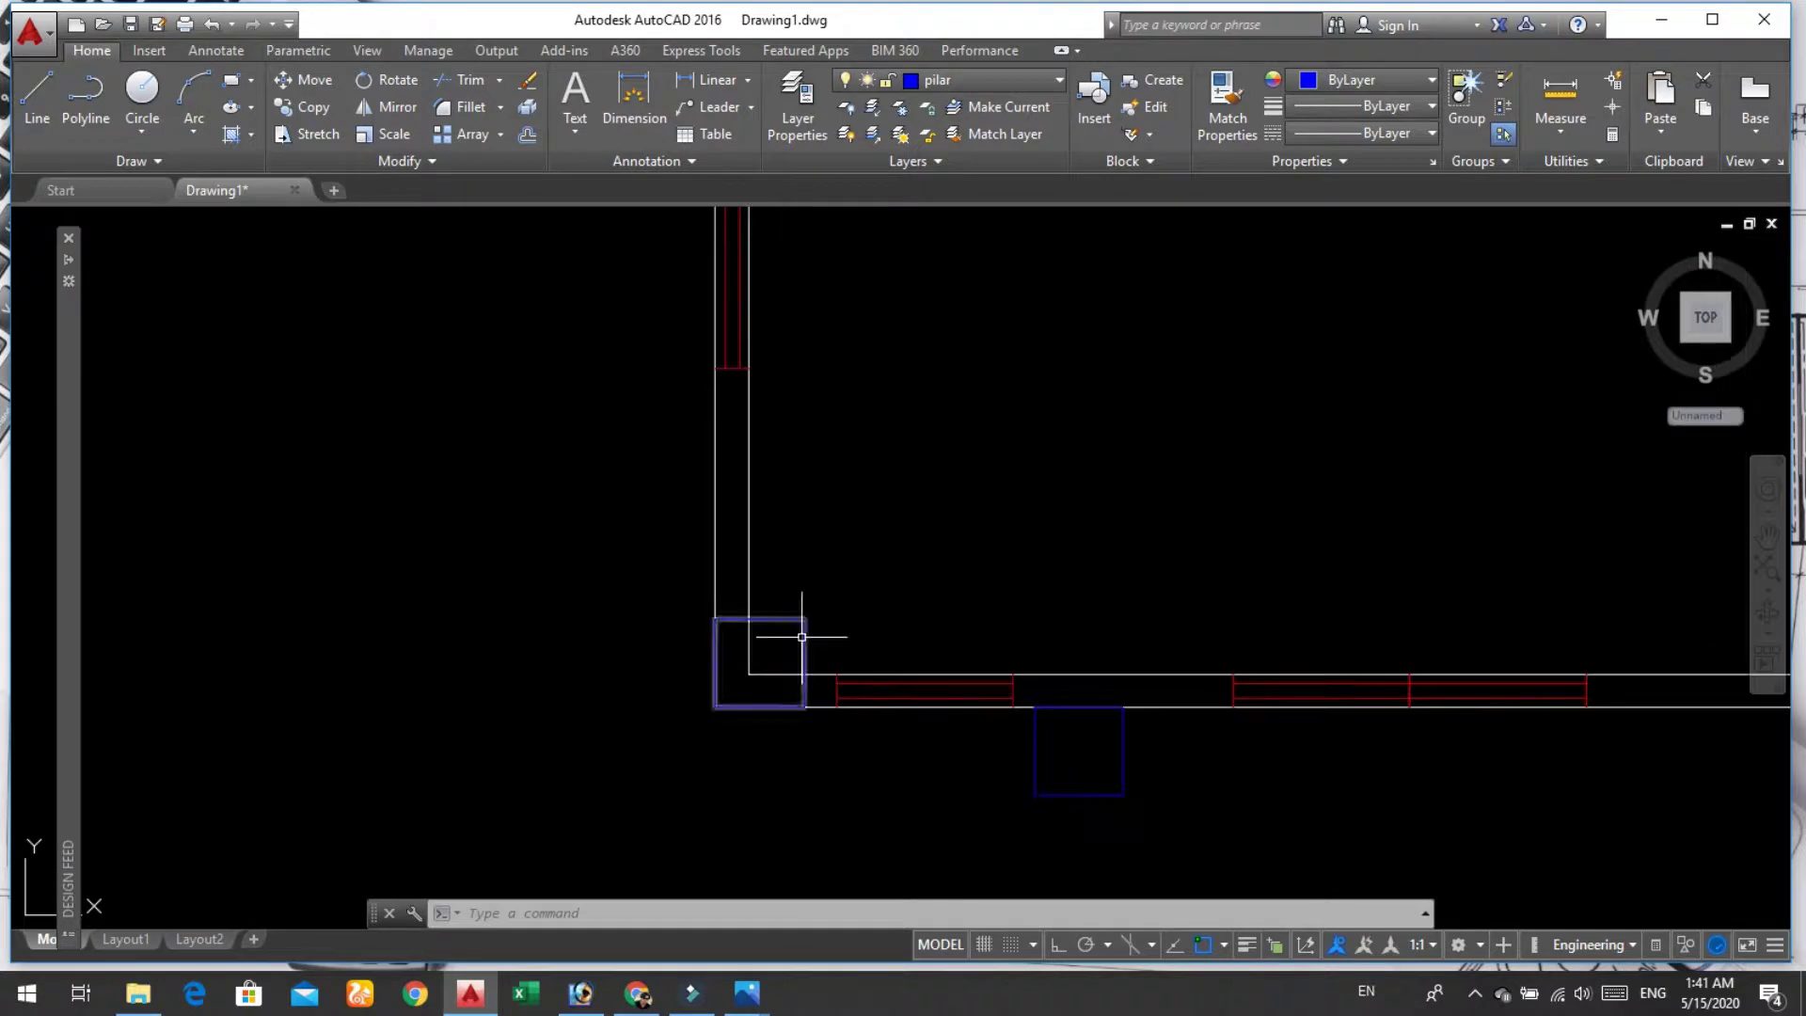
{"action": "mouse_move", "coordinate": [803, 620]}
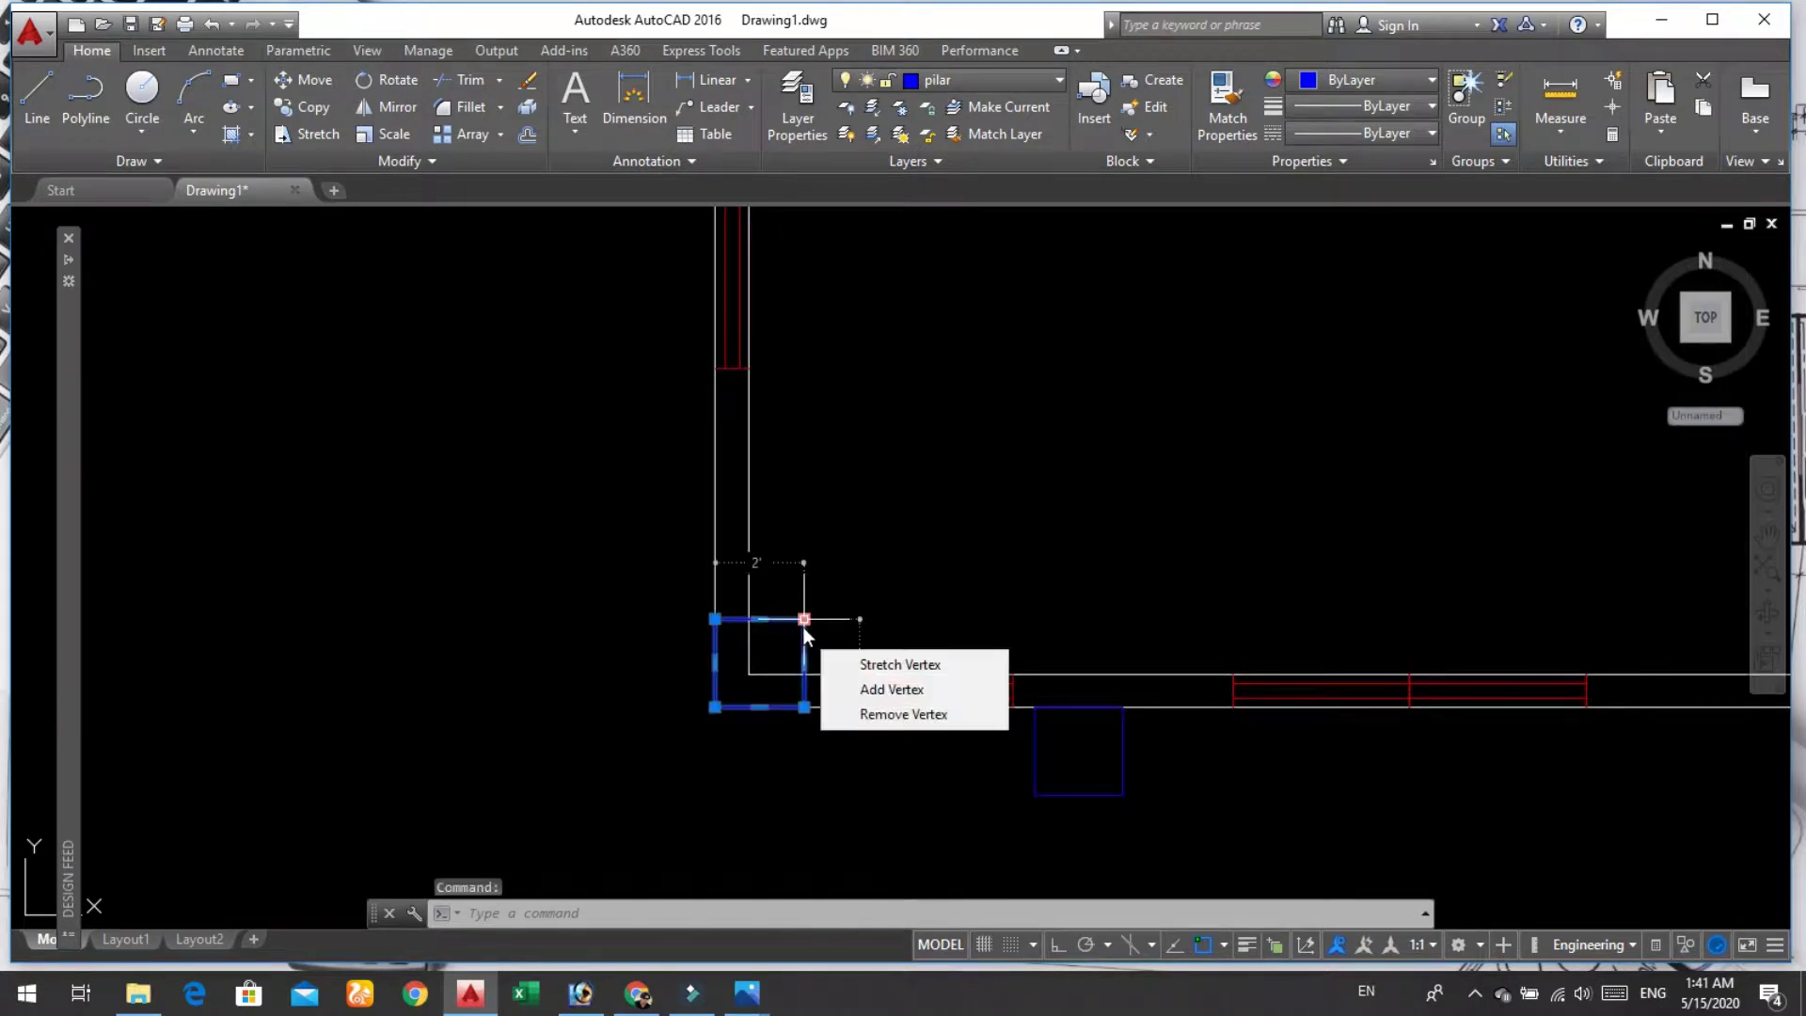
{"action": "key", "text": "Delete"}
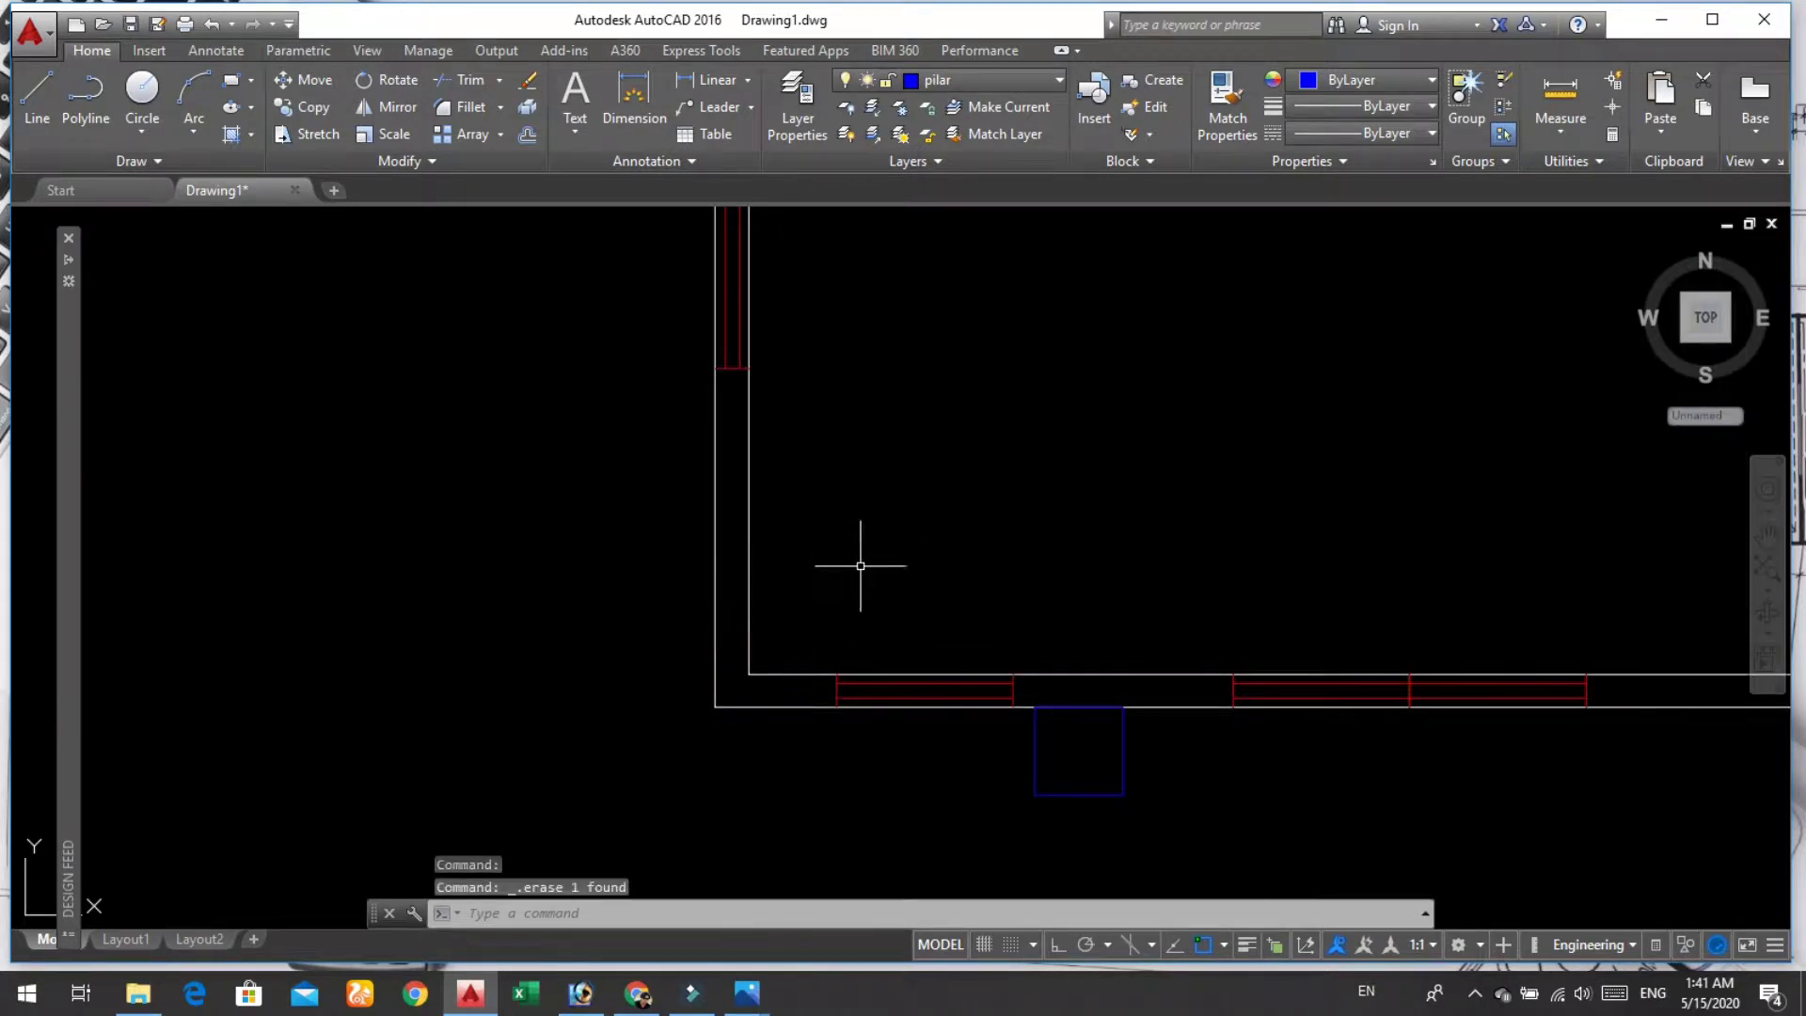
{"action": "scroll", "coordinate": [880, 565], "scroll_direction": "down", "scroll_amount": 5}
{"action": "scroll", "coordinate": [926, 508], "scroll_direction": "up", "scroll_amount": 2}
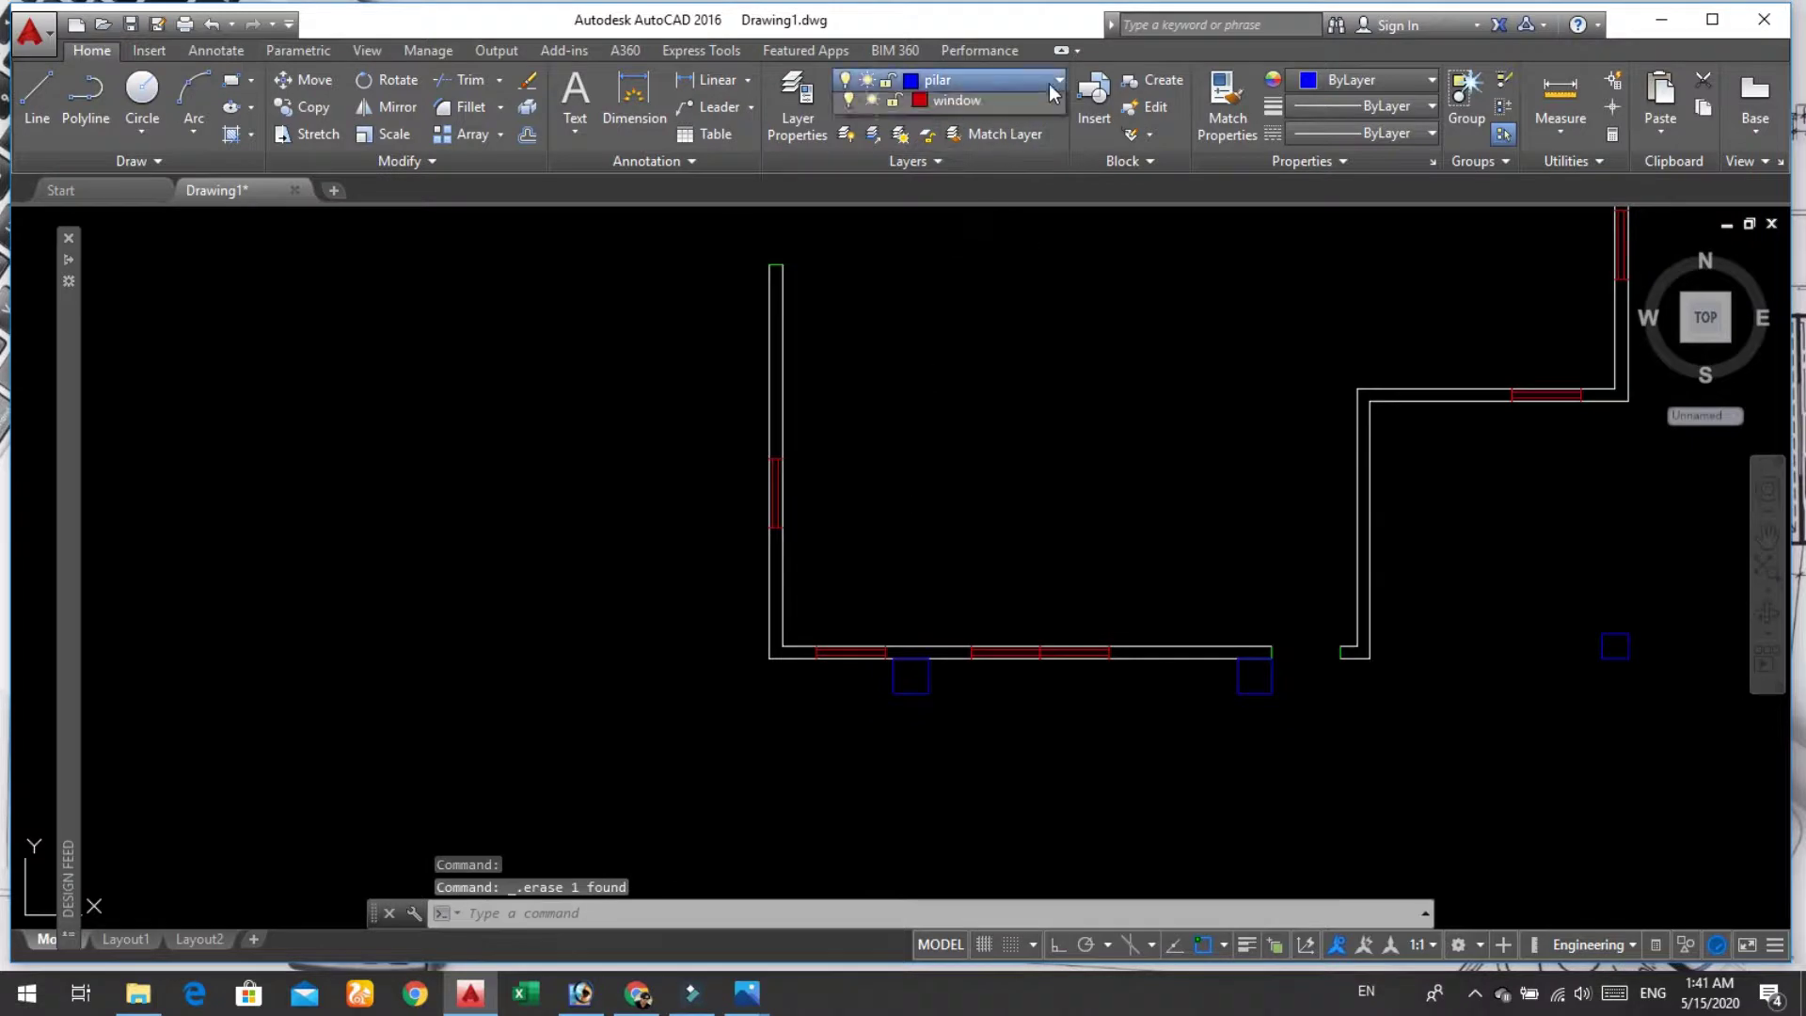
Step: Make stair the current layer and draw a rectangle from the inner wall corner to the wall intersection
{"action": "left_click", "coordinate": [978, 80]}
{"action": "left_click", "coordinate": [954, 190]}
{"action": "scroll", "coordinate": [823, 513], "scroll_direction": "up", "scroll_amount": 2}
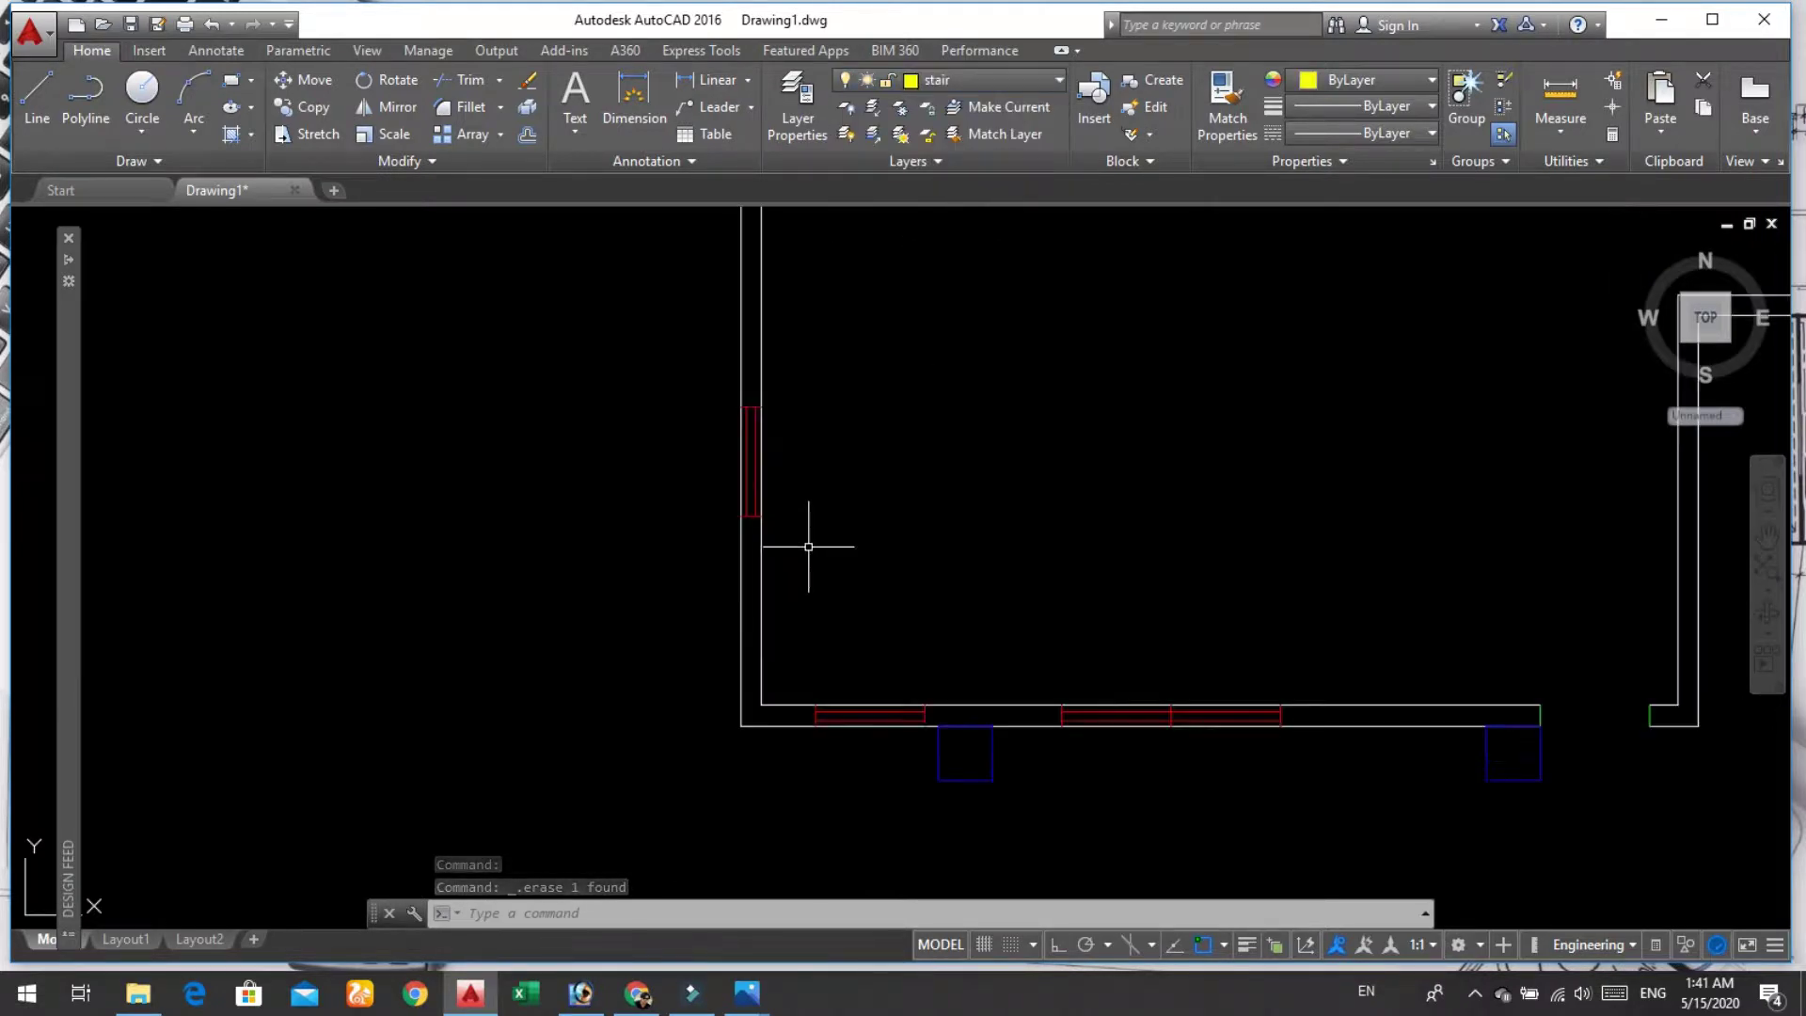
{"action": "scroll", "coordinate": [816, 541], "scroll_direction": "up", "scroll_amount": 2}
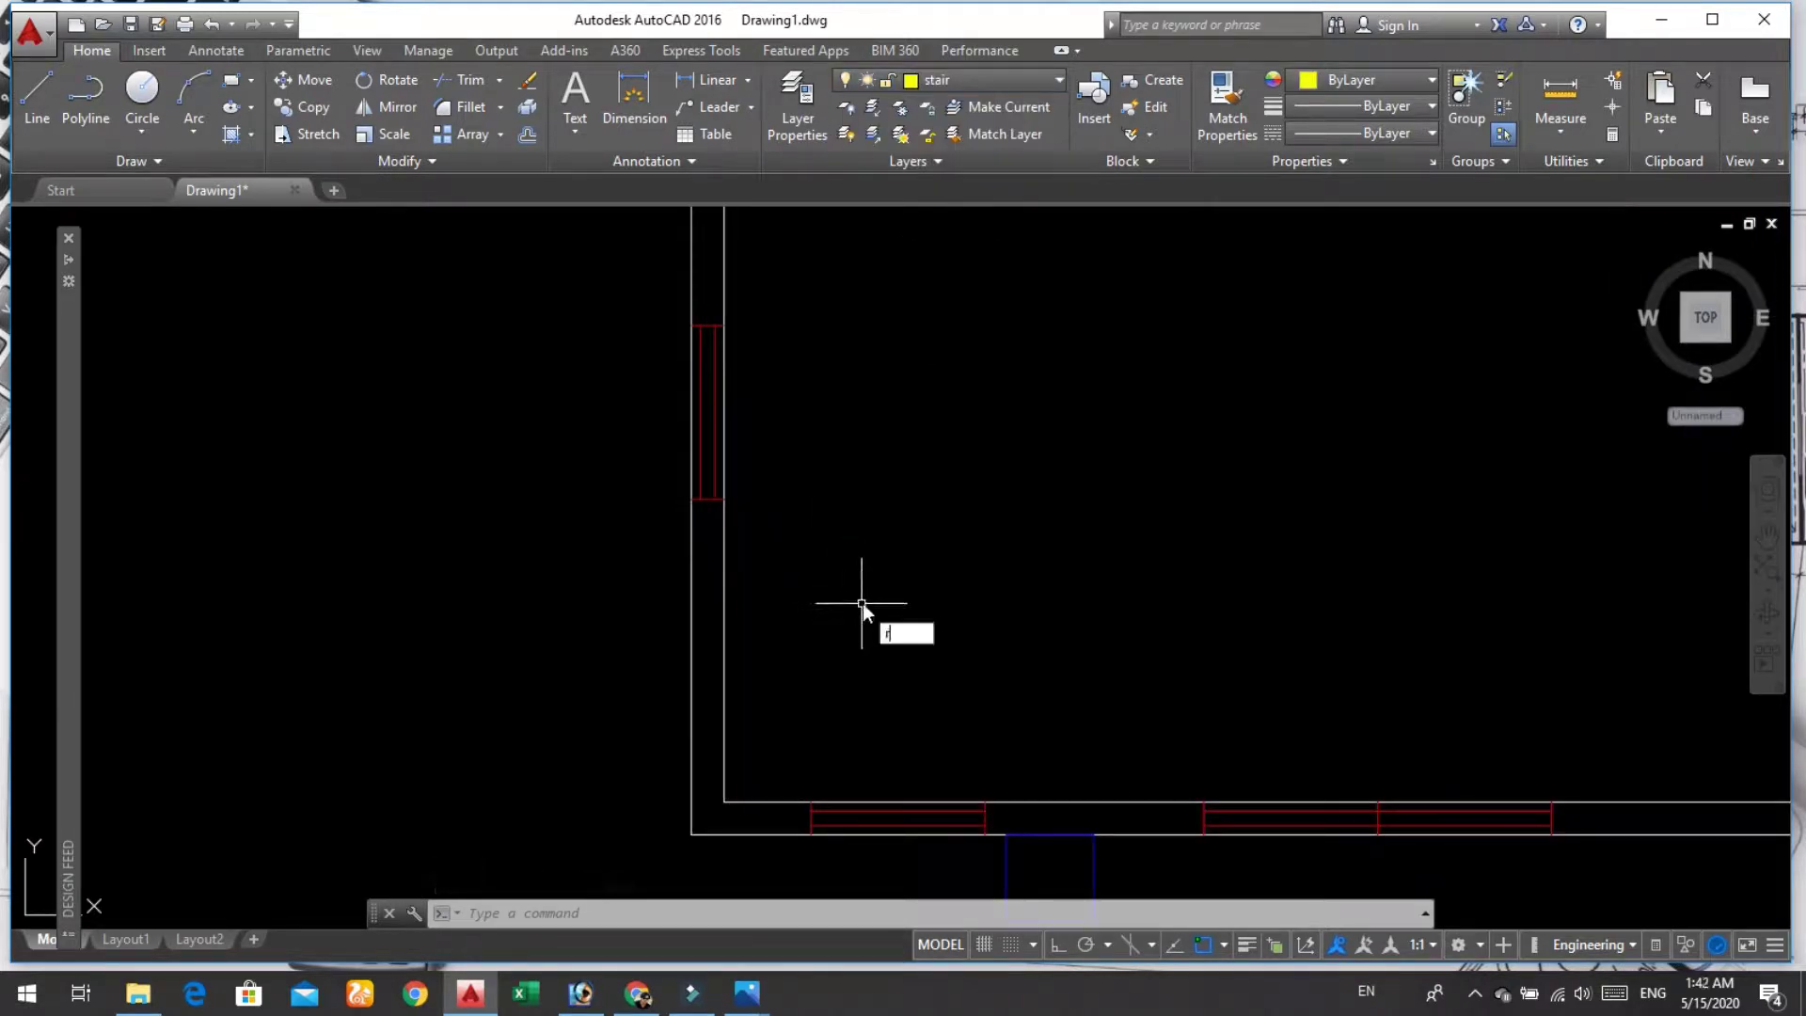
{"action": "type", "text": "ec"}
{"action": "key", "text": "Return"}
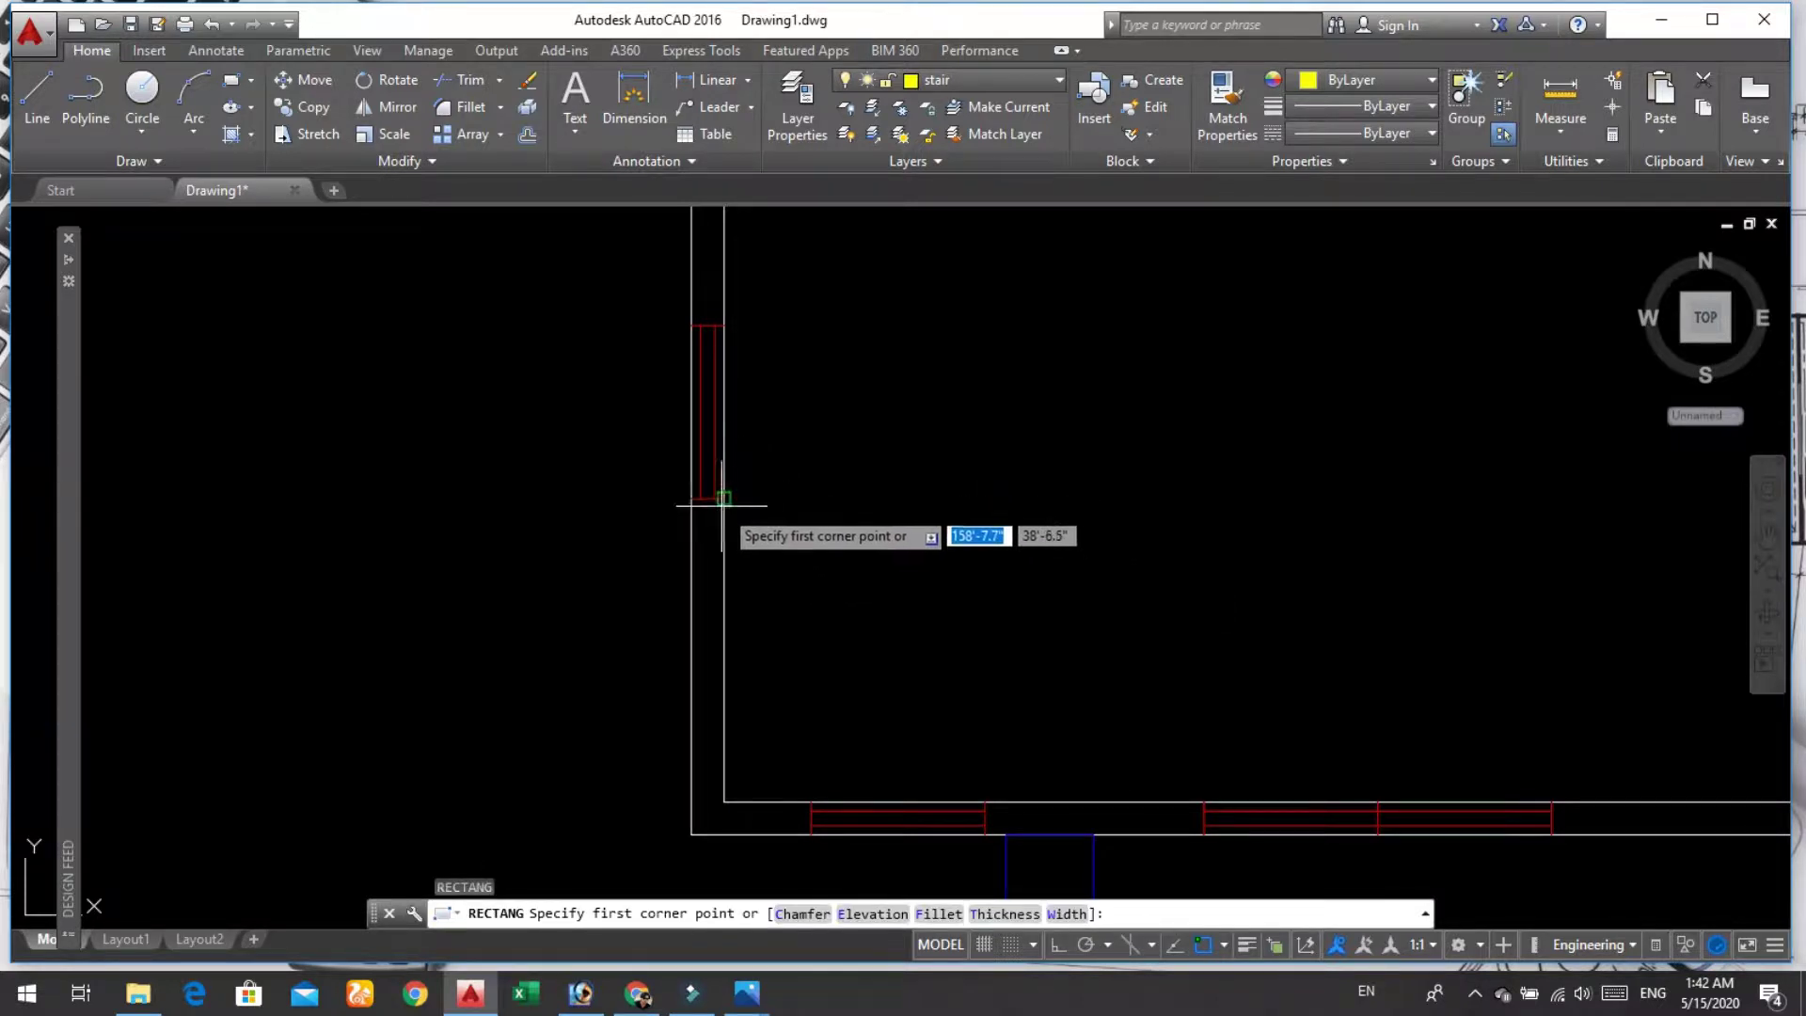
{"action": "left_click", "coordinate": [723, 499]}
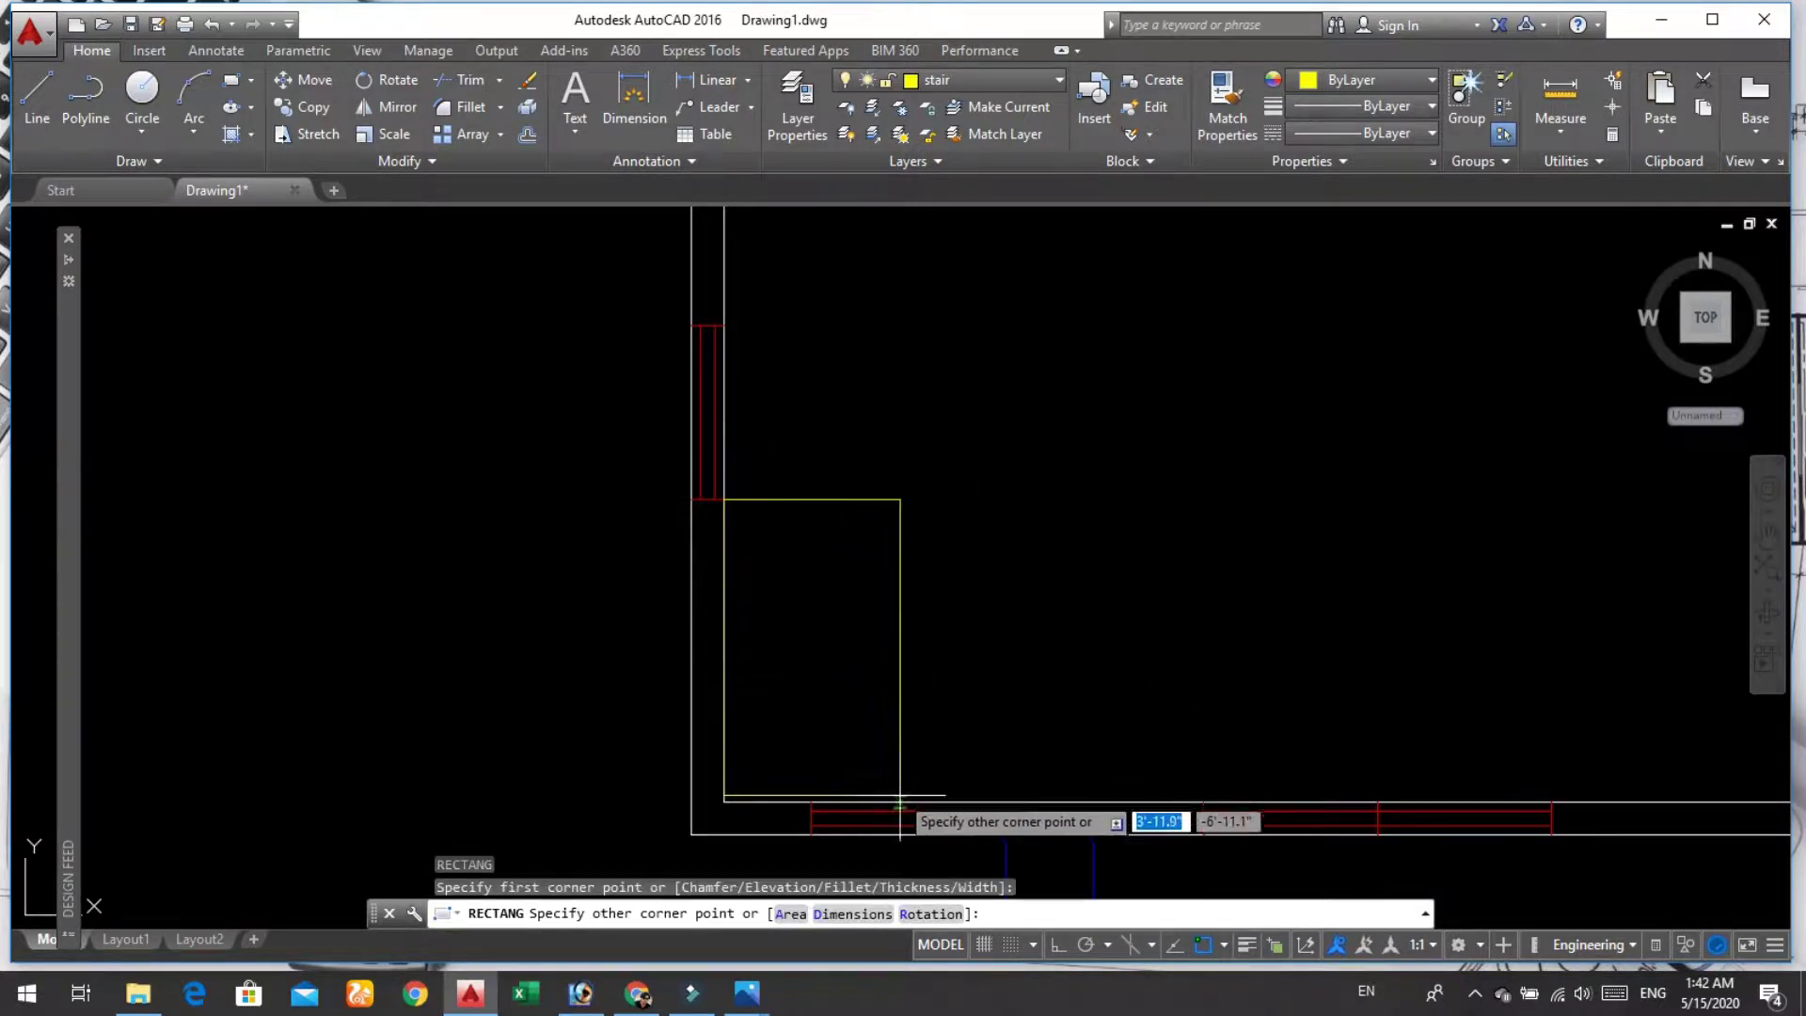
{"action": "type", "text": "6"}
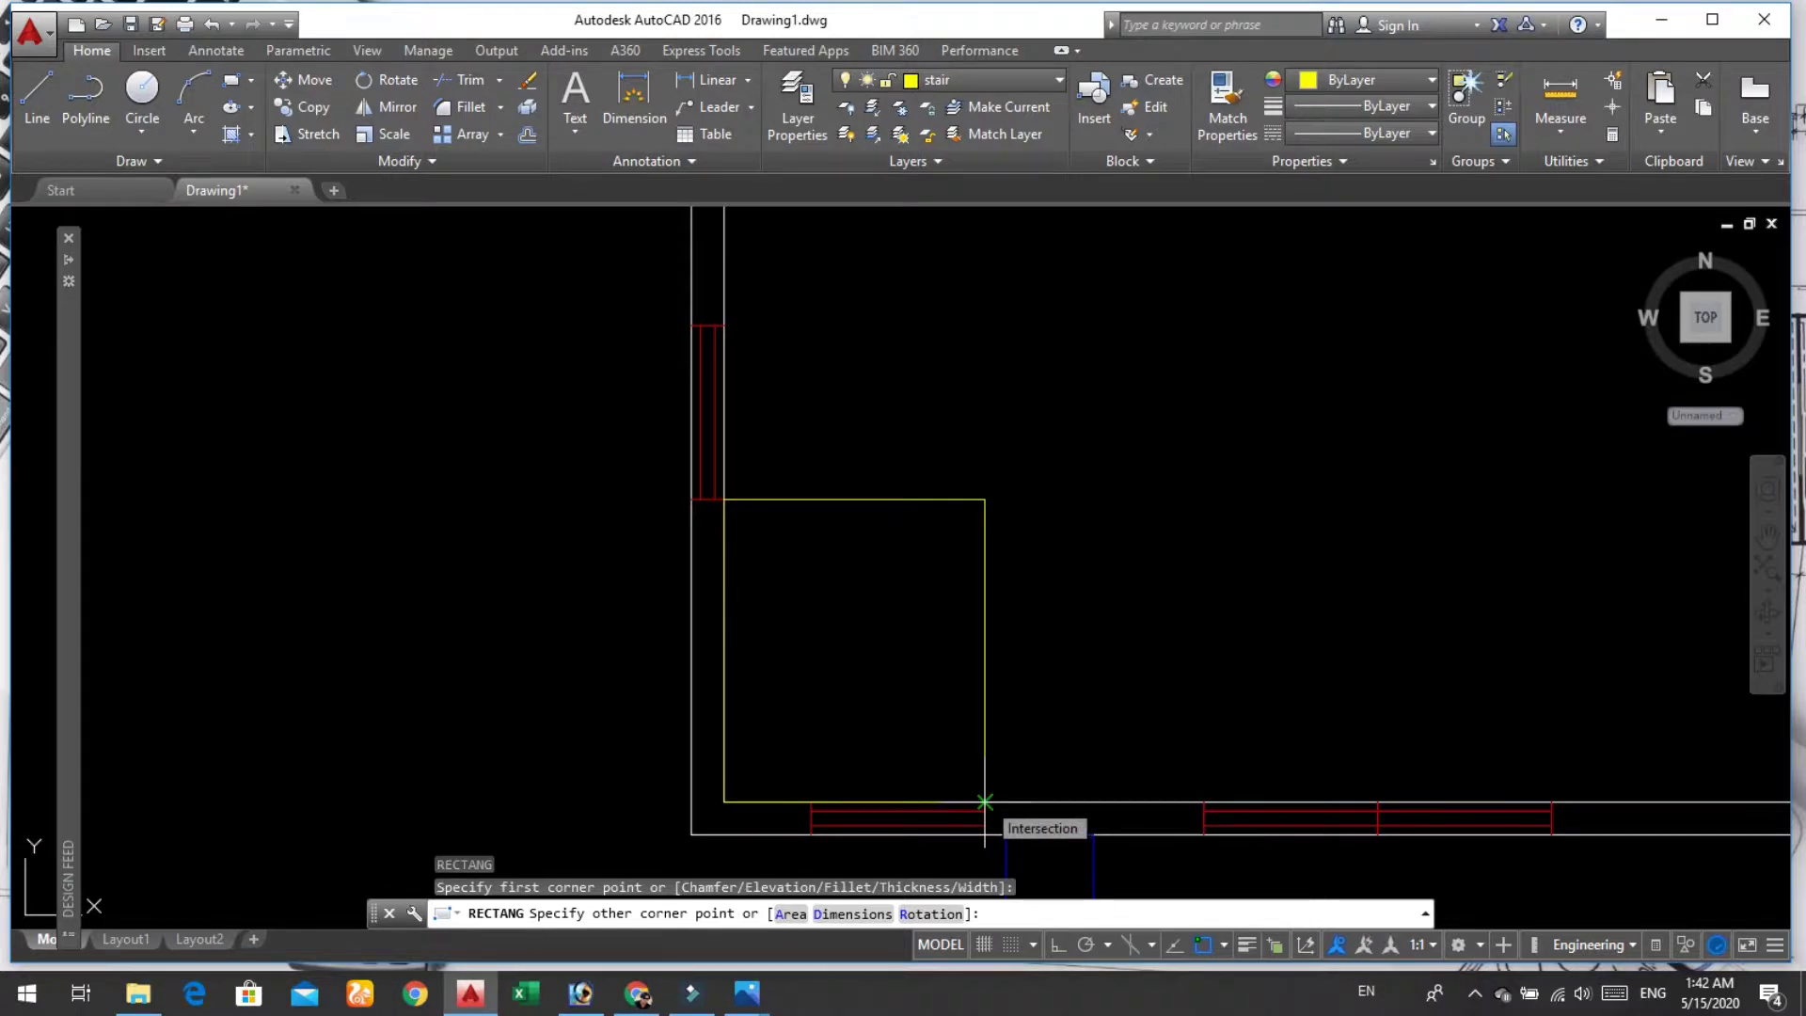
{"action": "left_click", "coordinate": [985, 802]}
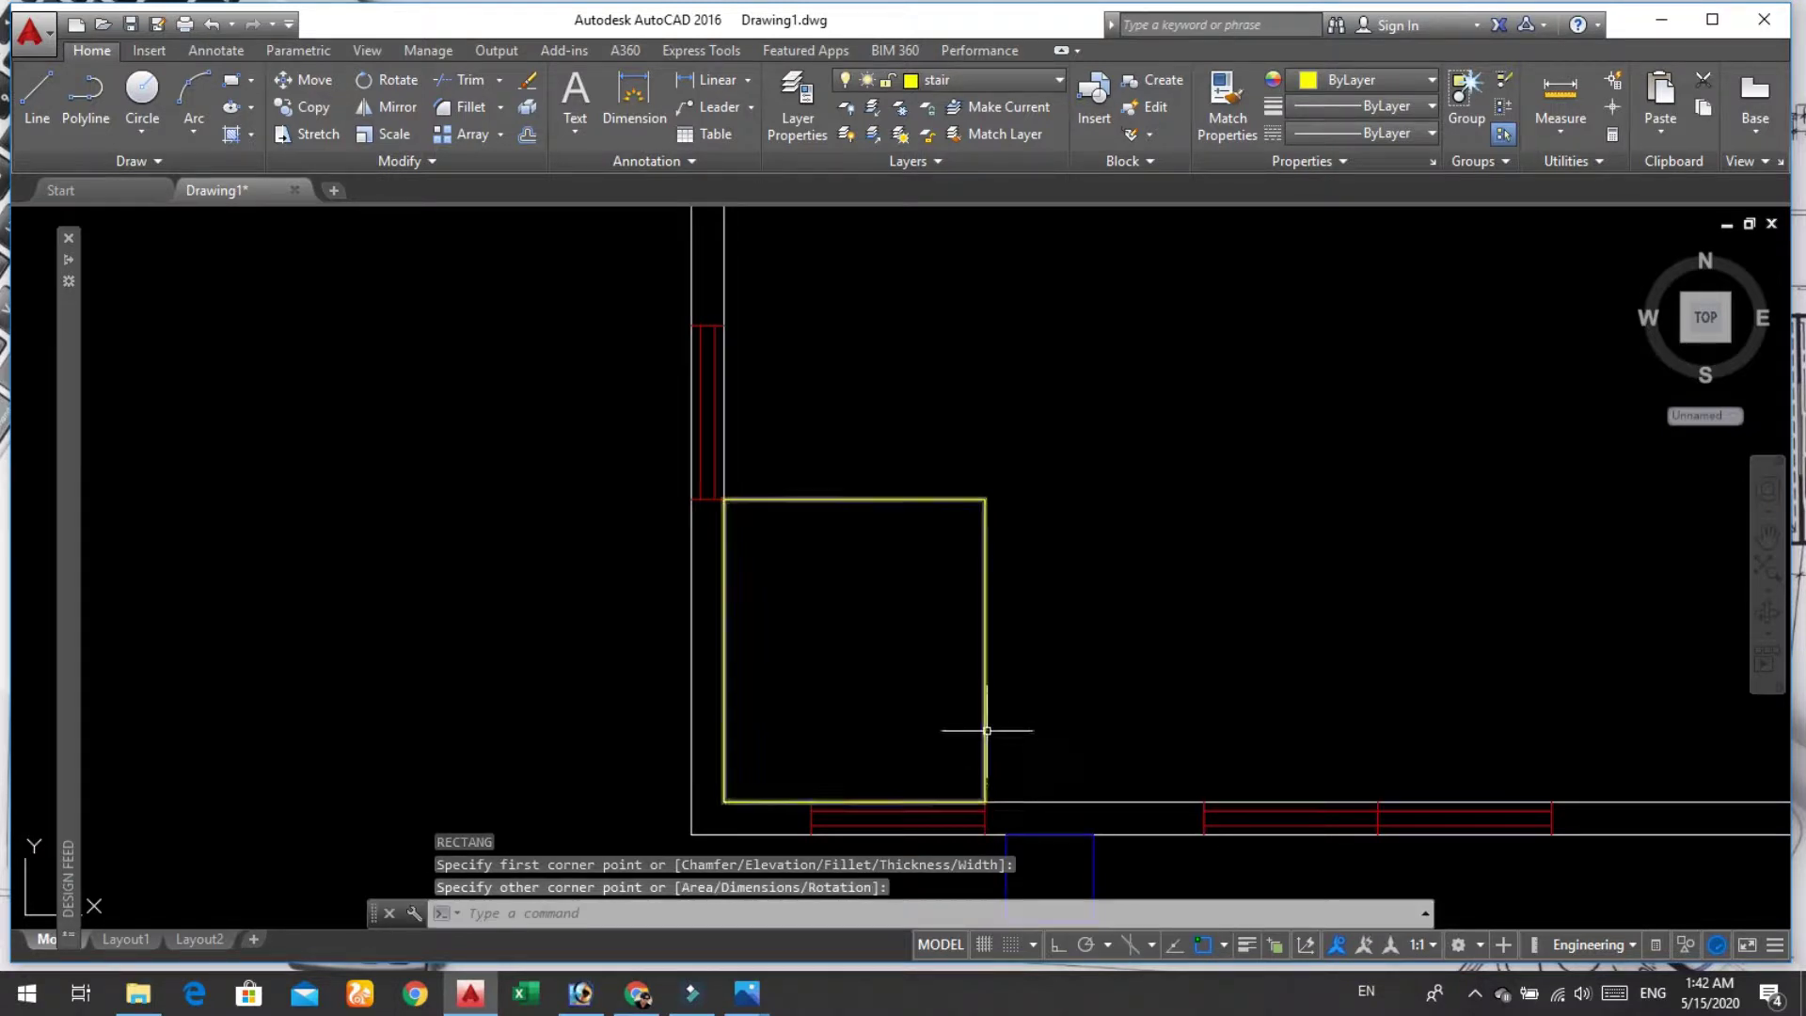
Step: Explode the yellow rectangle into separate lines
{"action": "type", "text": "ex"}
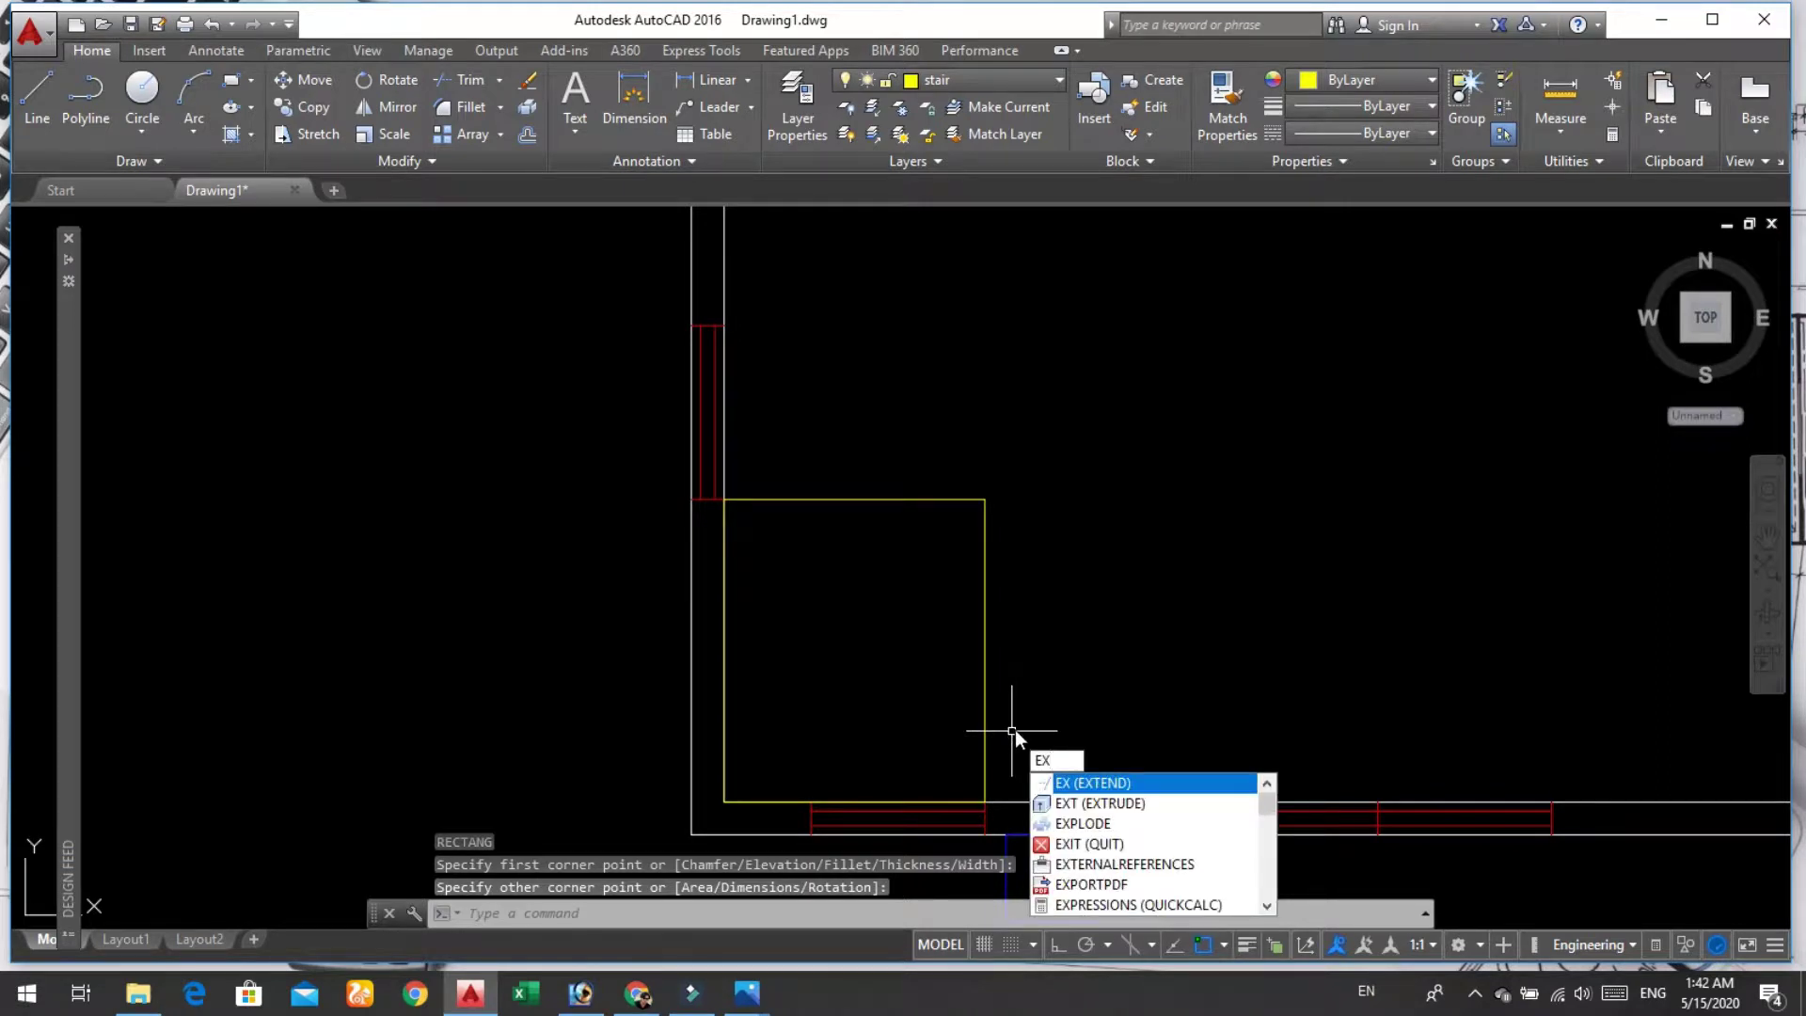
{"action": "key", "text": "Down"}
{"action": "key", "text": "Down"}
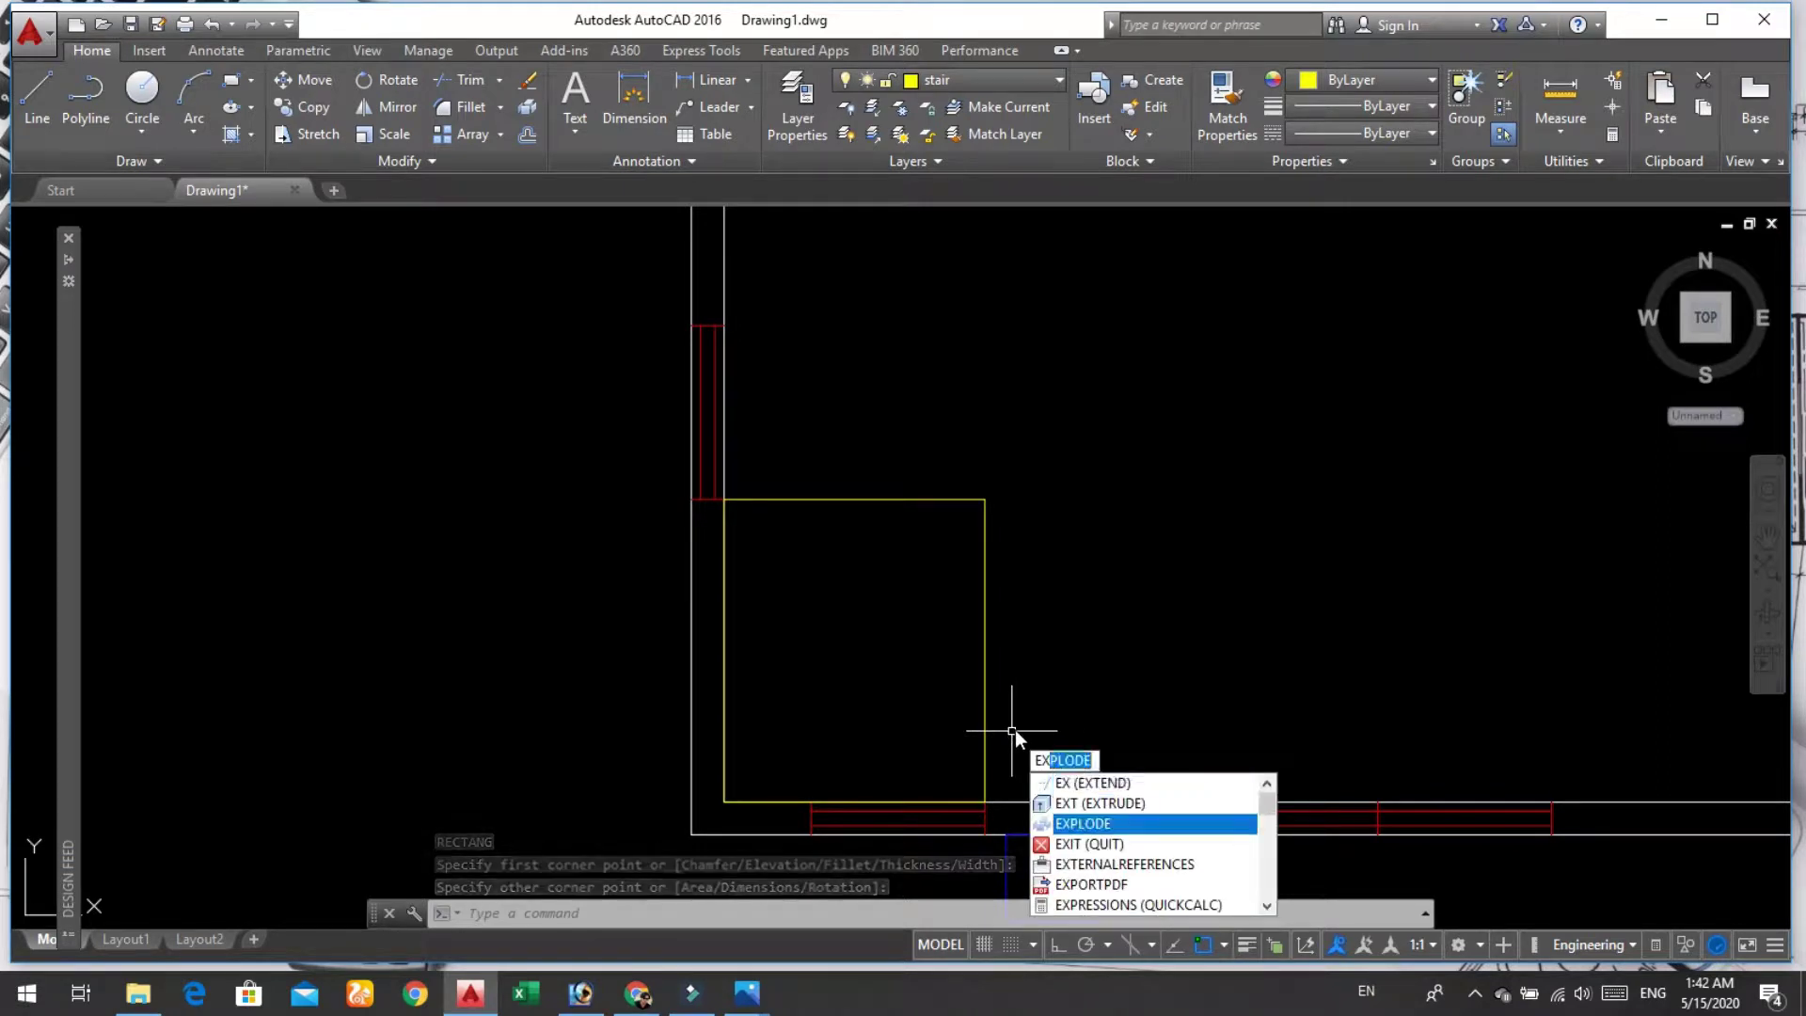
{"action": "key", "text": "Return"}
{"action": "left_click", "coordinate": [985, 659]}
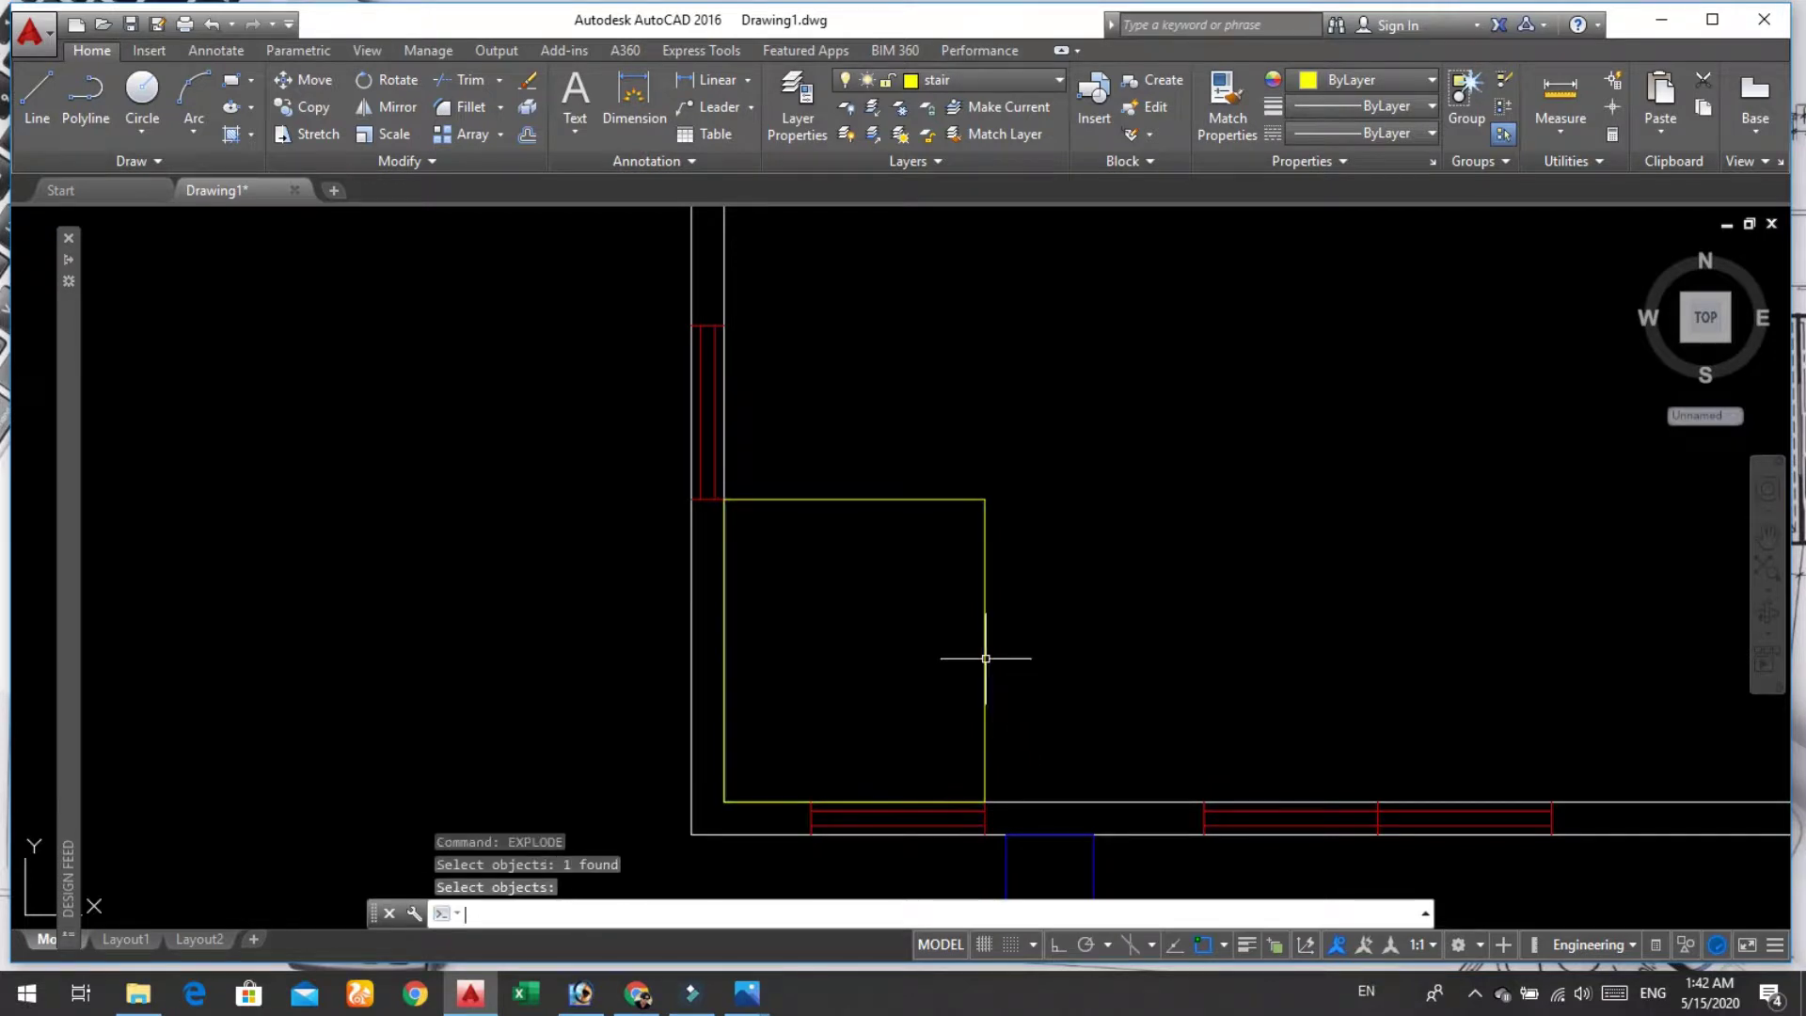
{"action": "key", "text": "Return"}
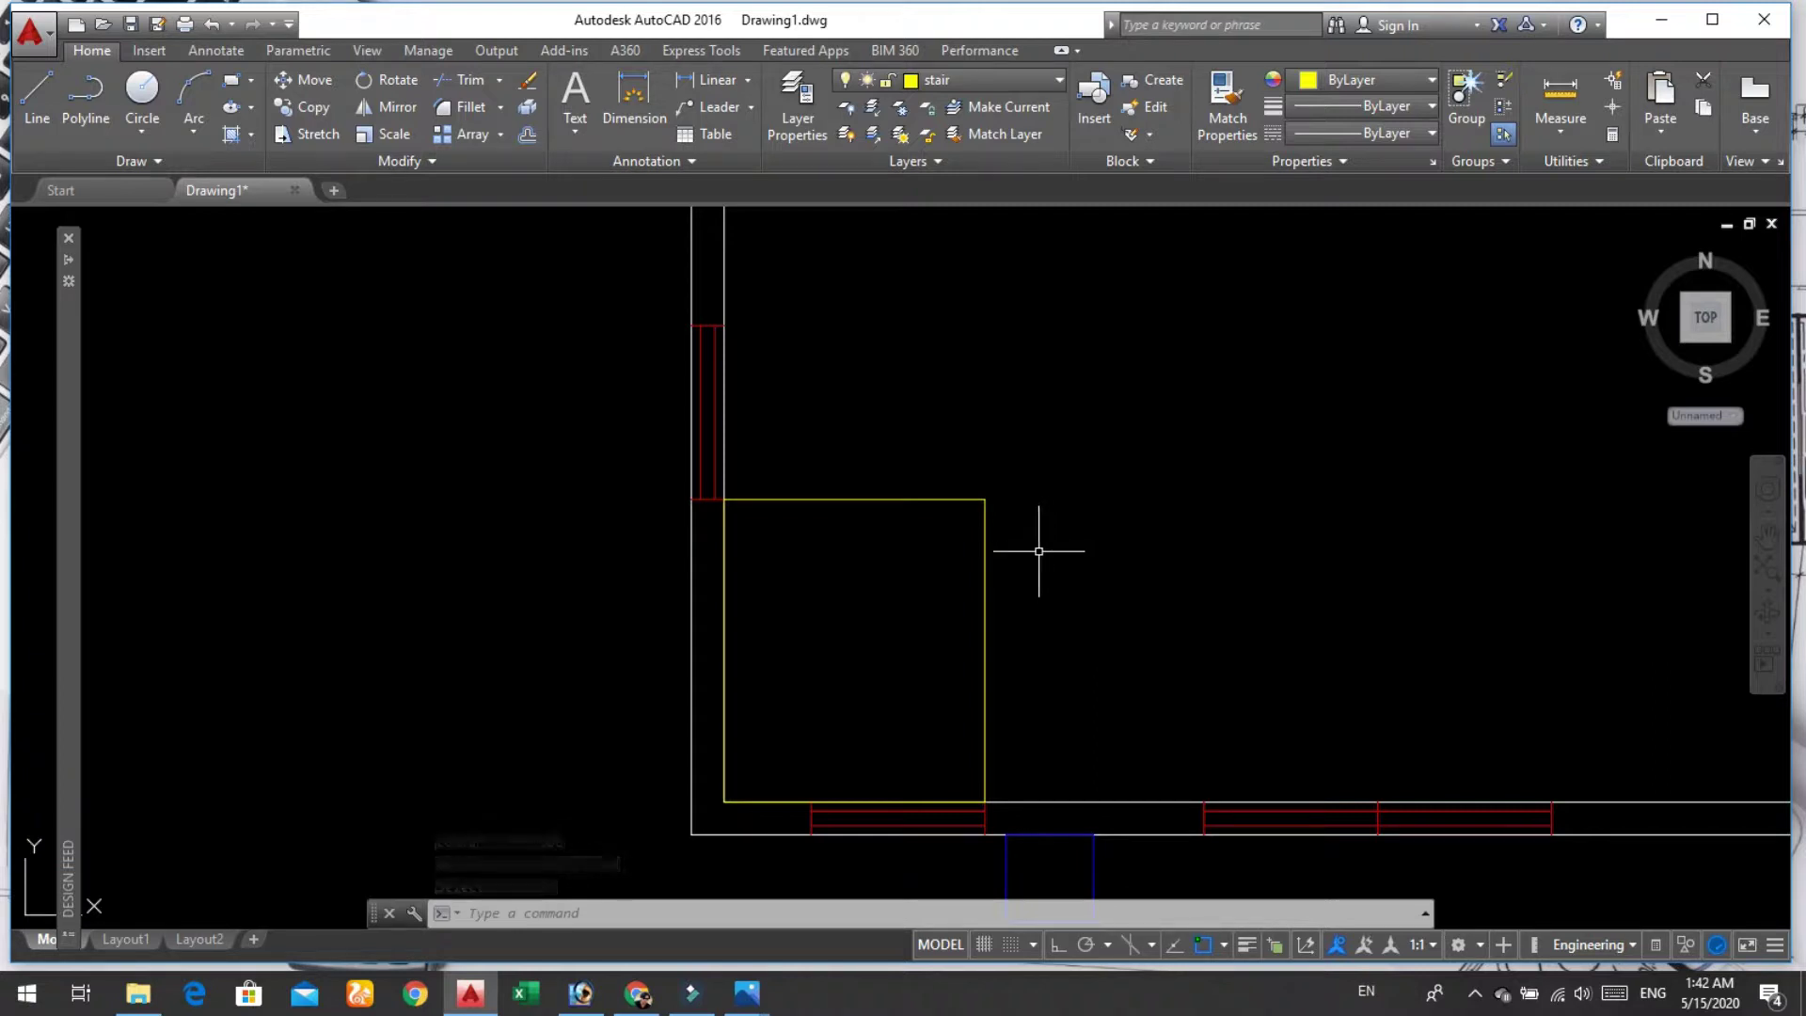
Step: Begin copying the rectangle's right edge, then cancel the attempt
{"action": "type", "text": "li"}
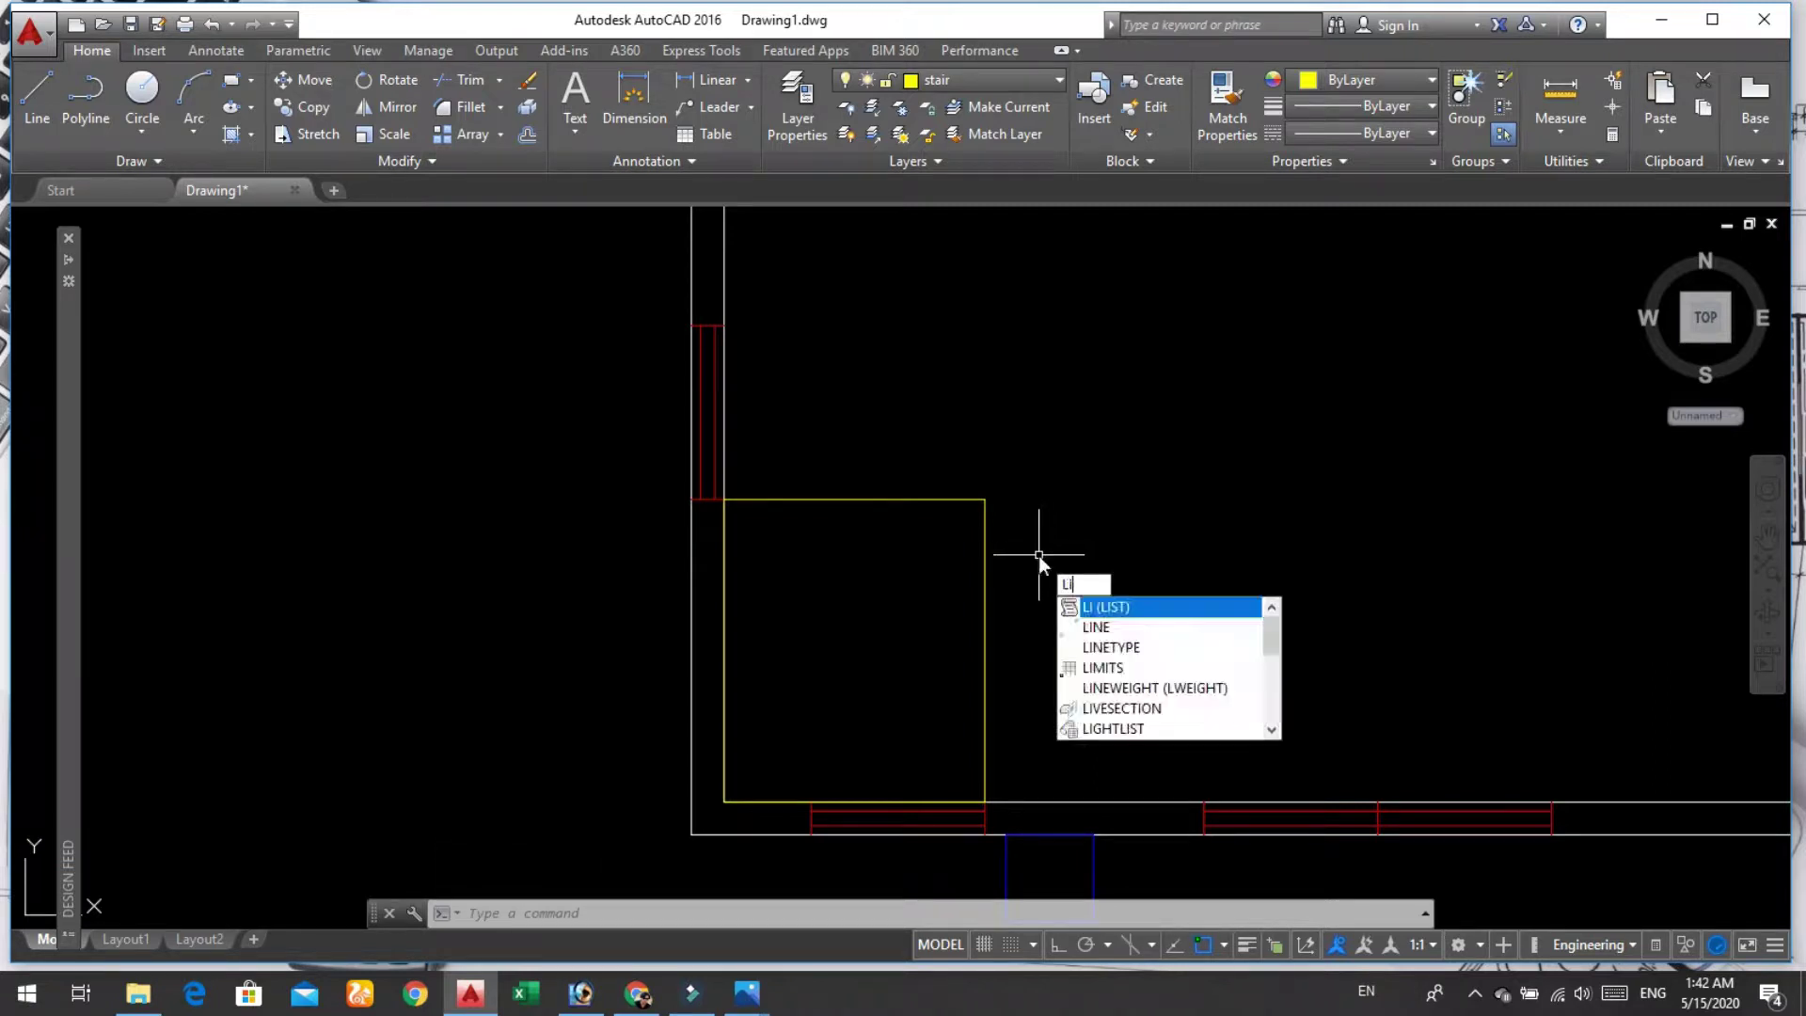
{"action": "key", "text": "BackSpace"}
{"action": "key", "text": "BackSpace"}
{"action": "type", "text": "cop"}
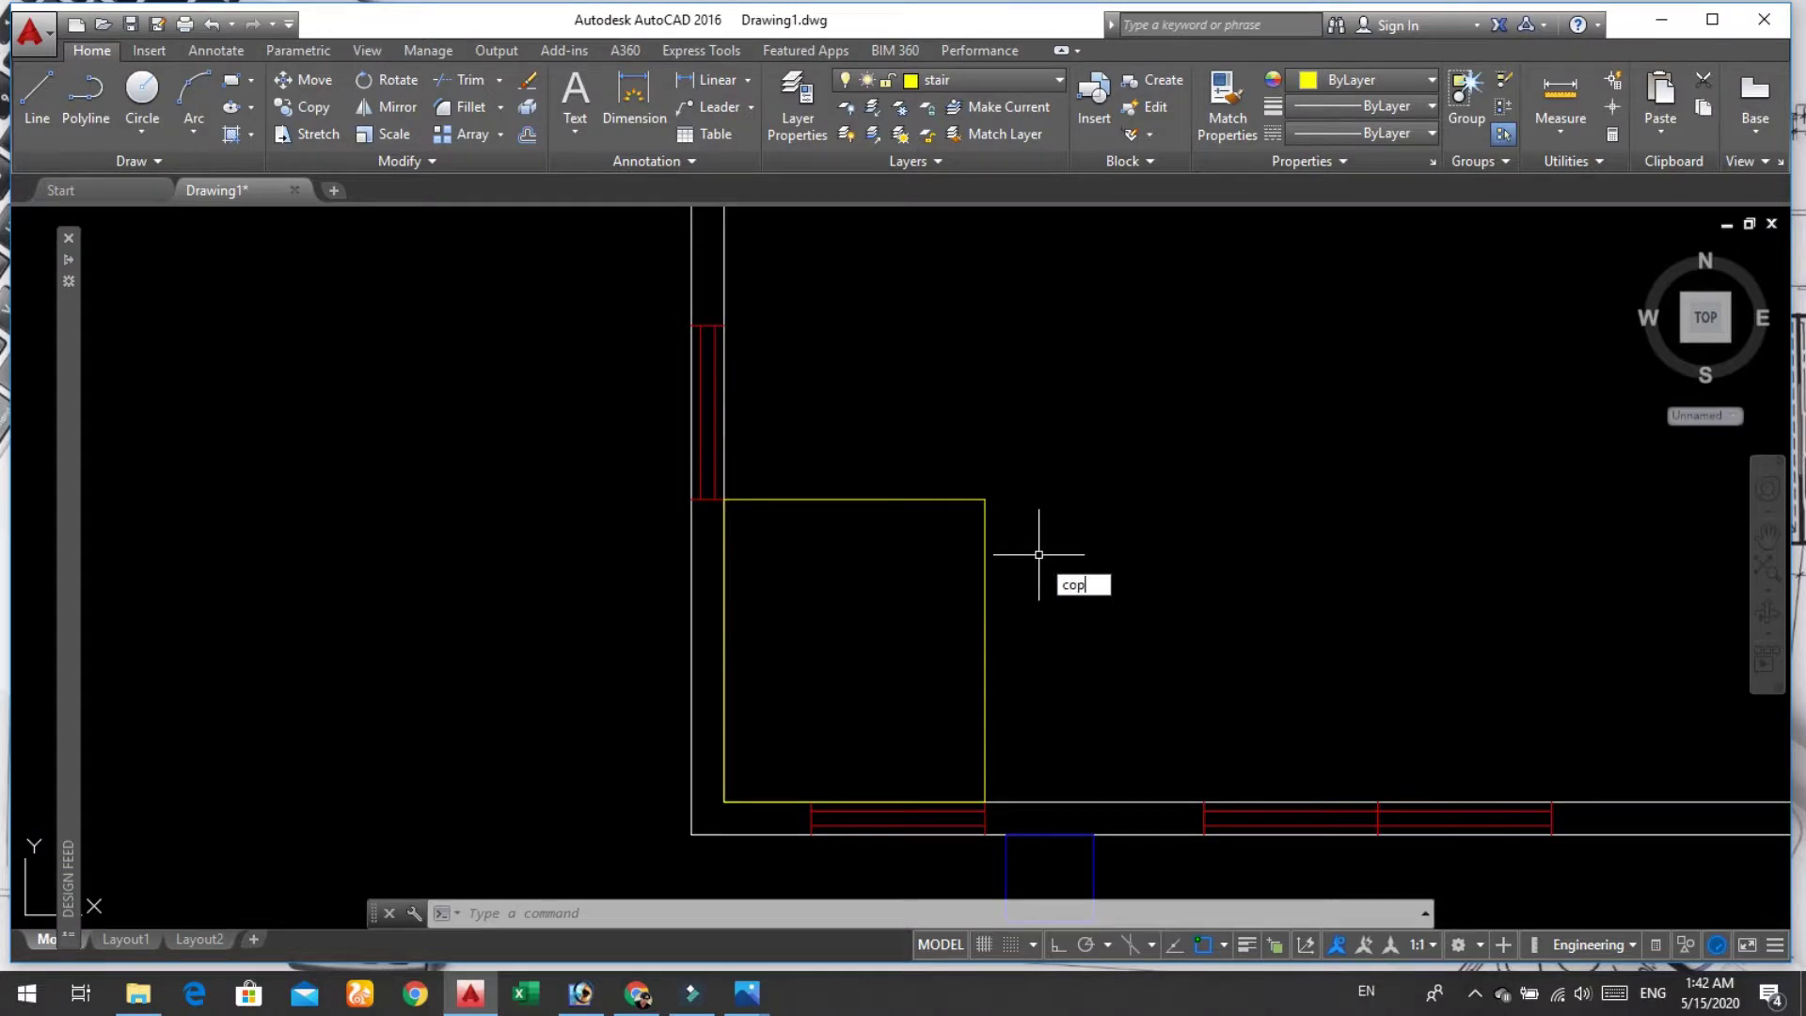
{"action": "key", "text": "Return"}
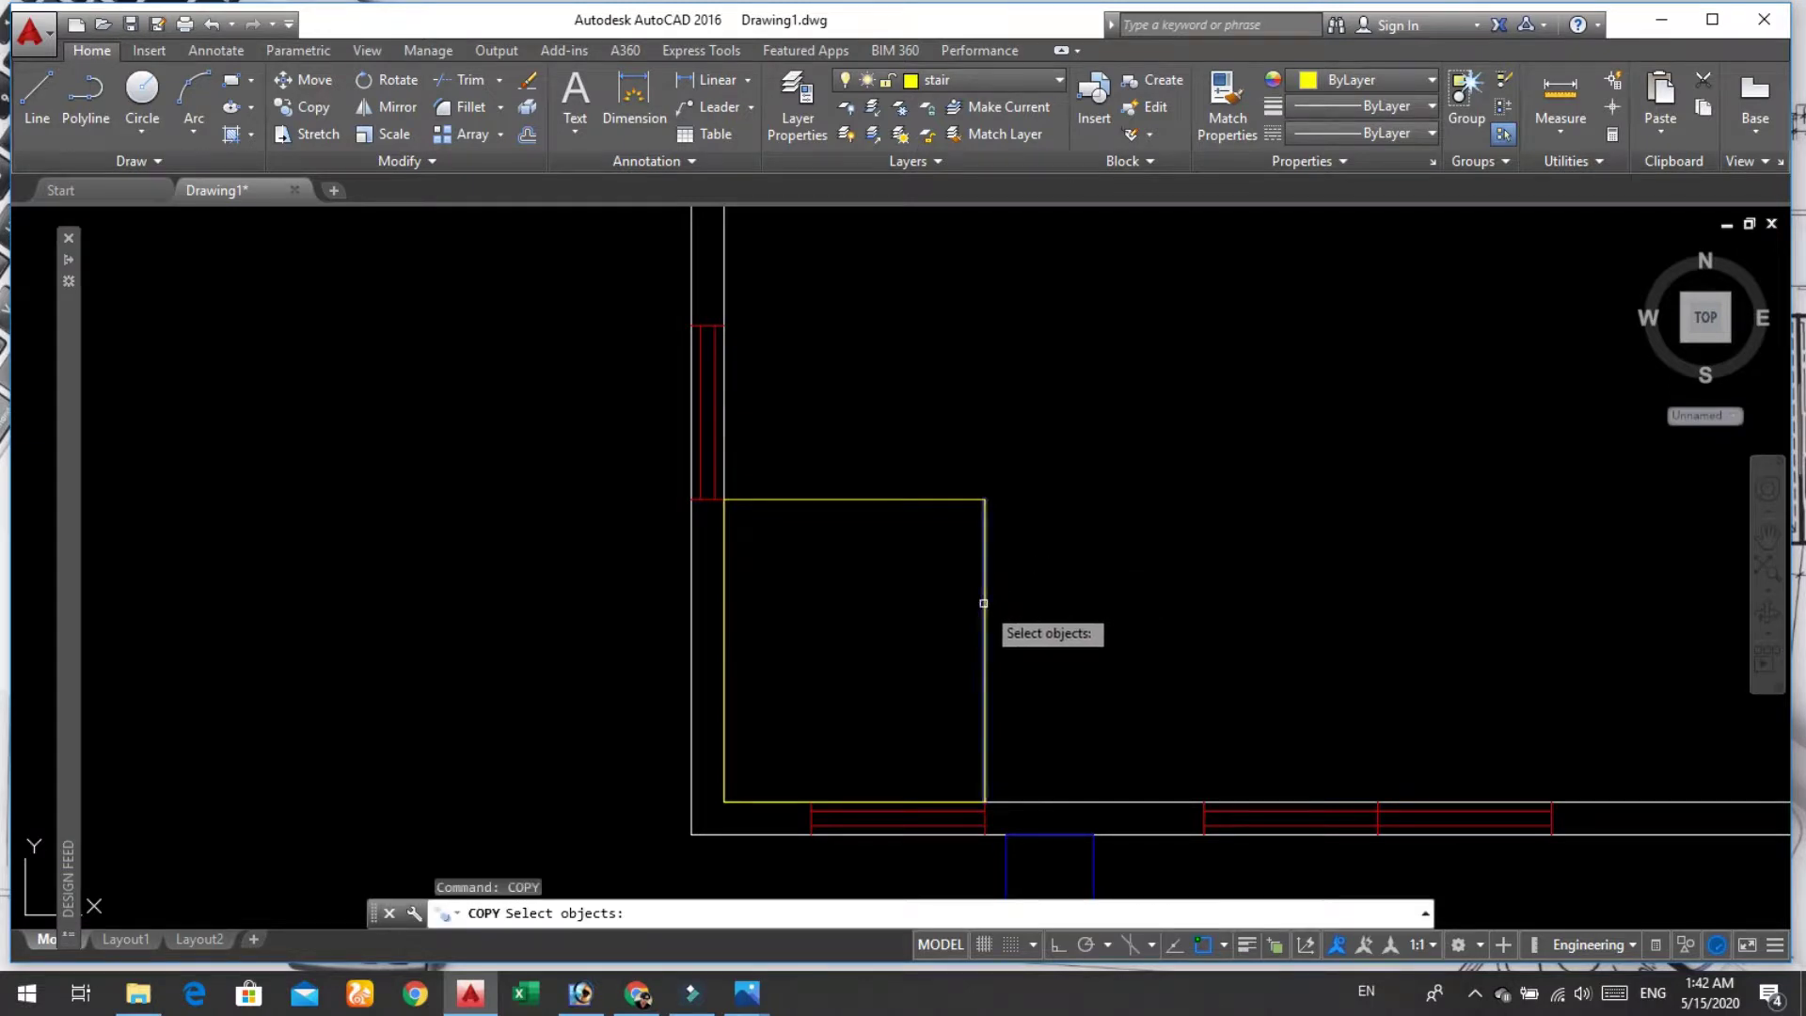
{"action": "left_click", "coordinate": [988, 600]}
{"action": "key", "text": "Return"}
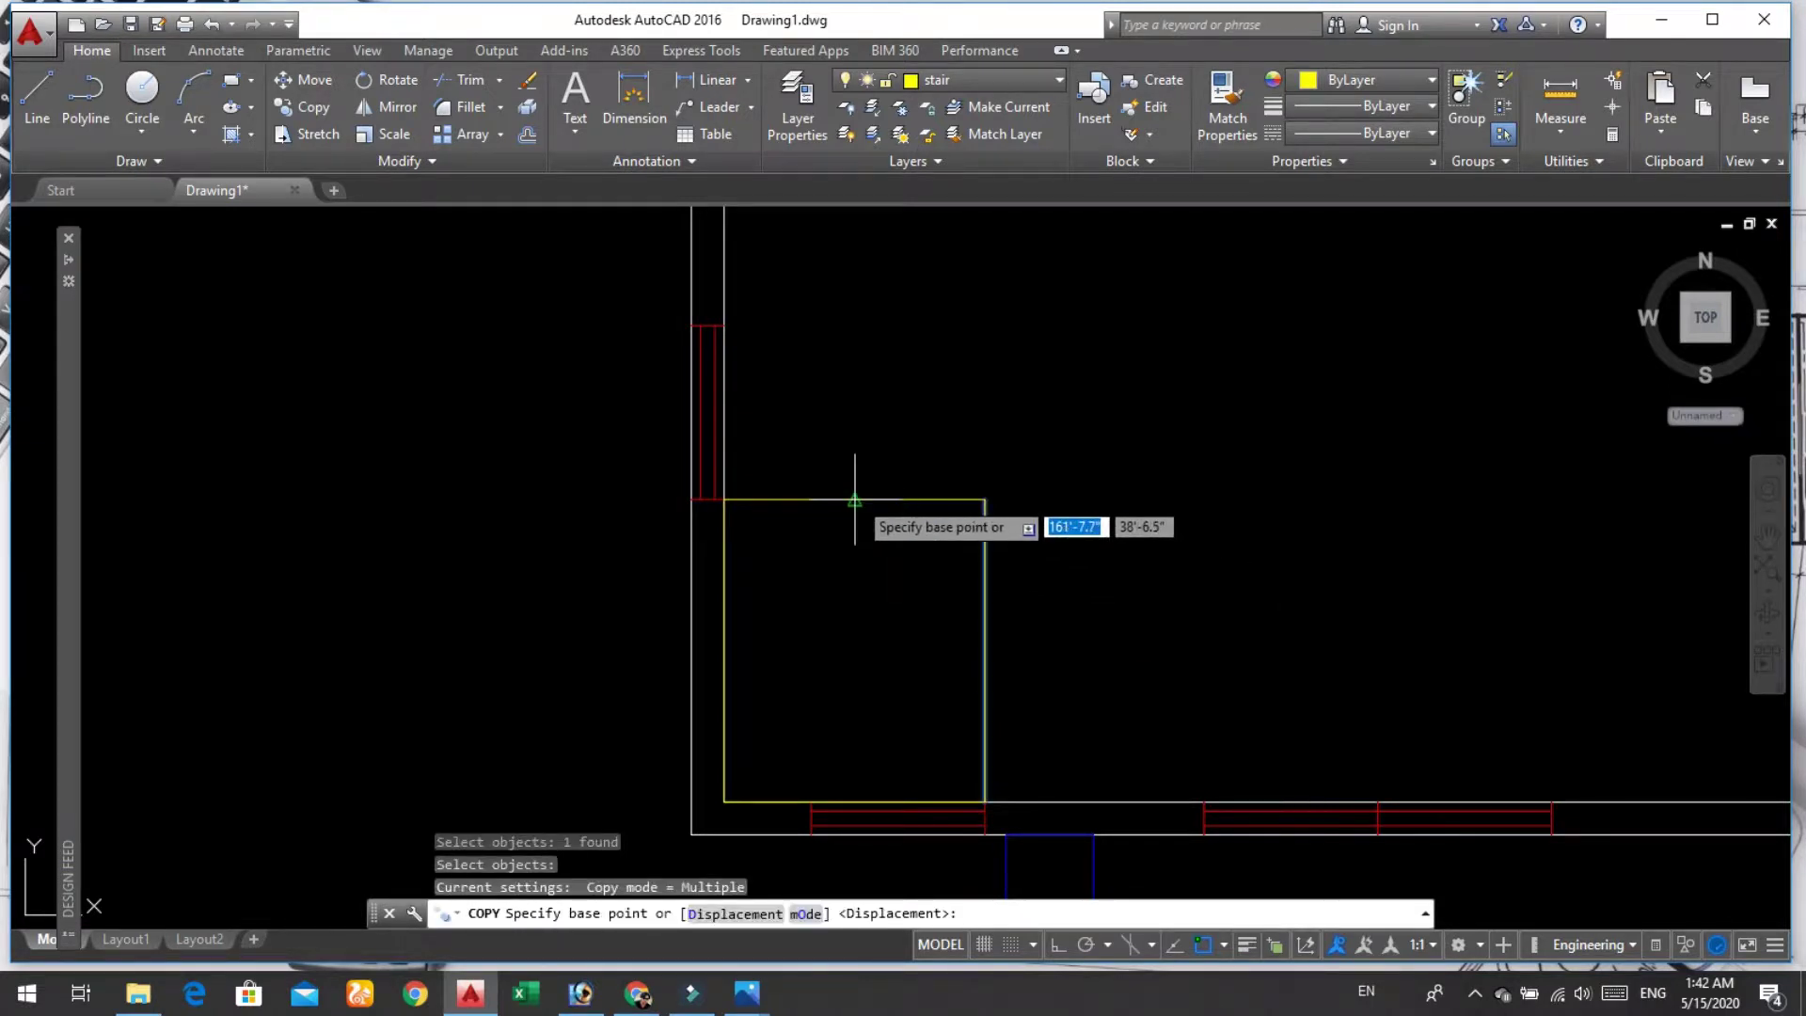
{"action": "left_click", "coordinate": [854, 499]}
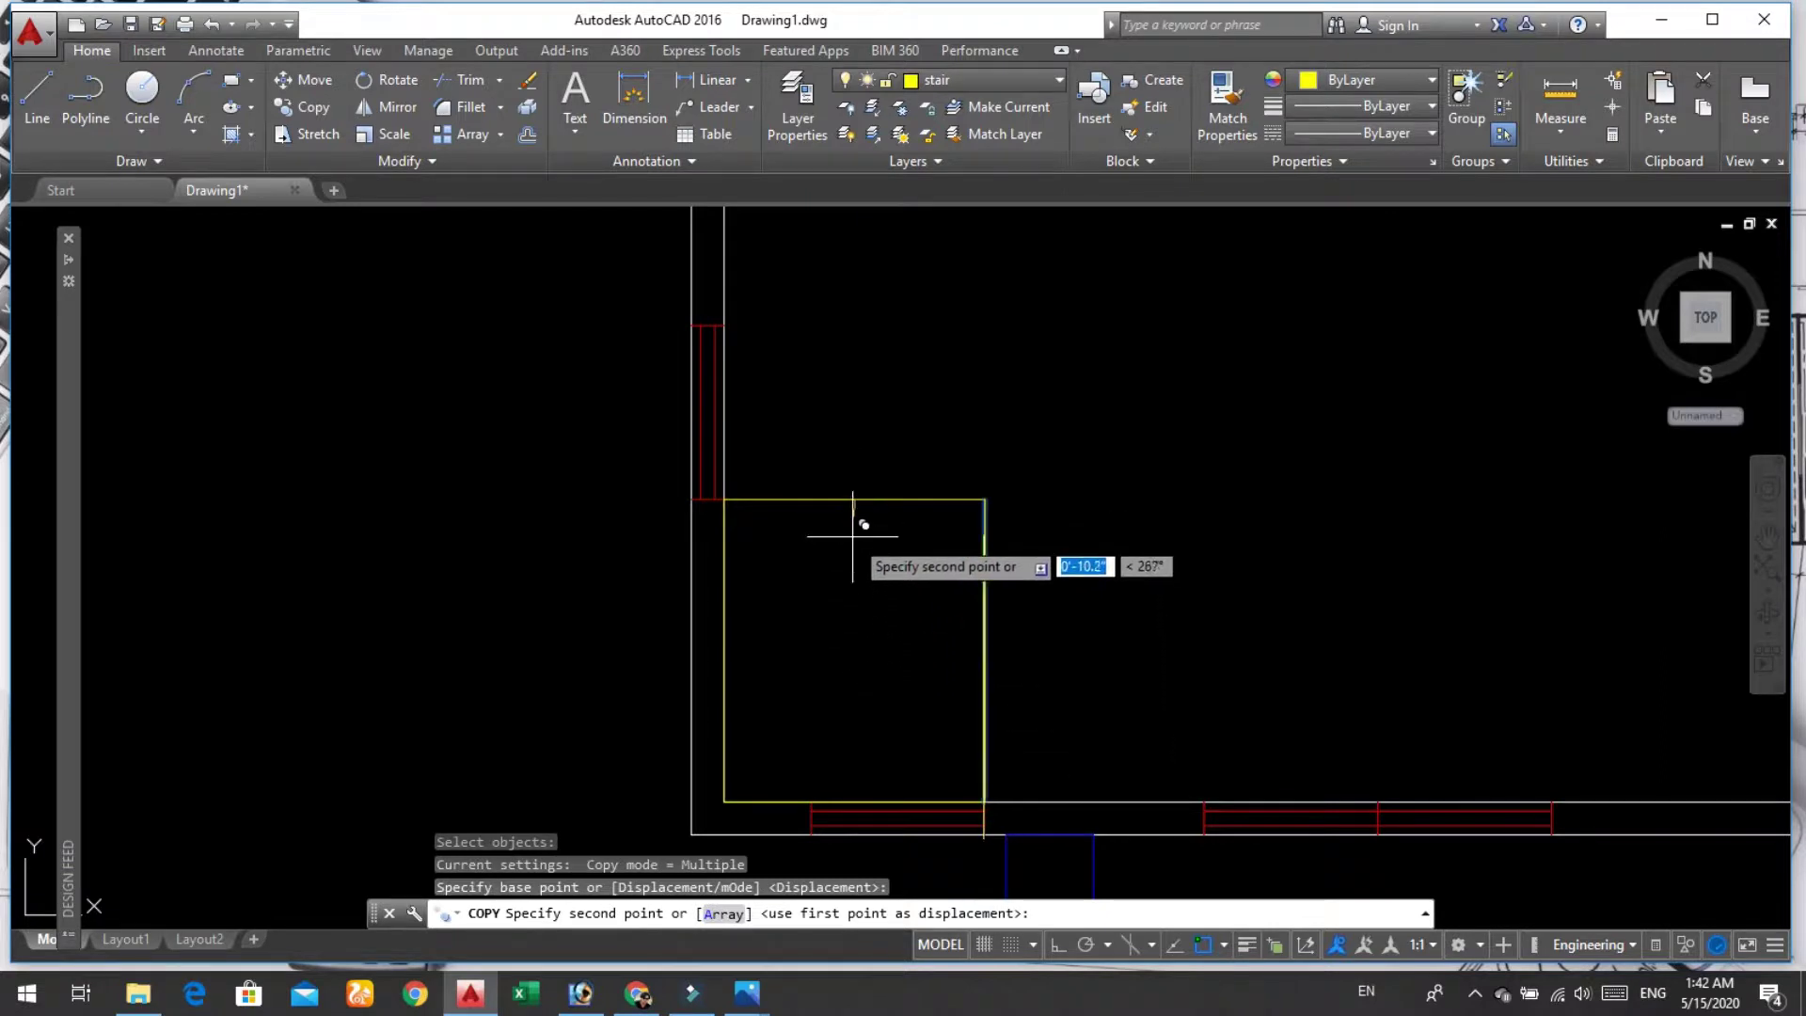
{"action": "key", "text": "Escape"}
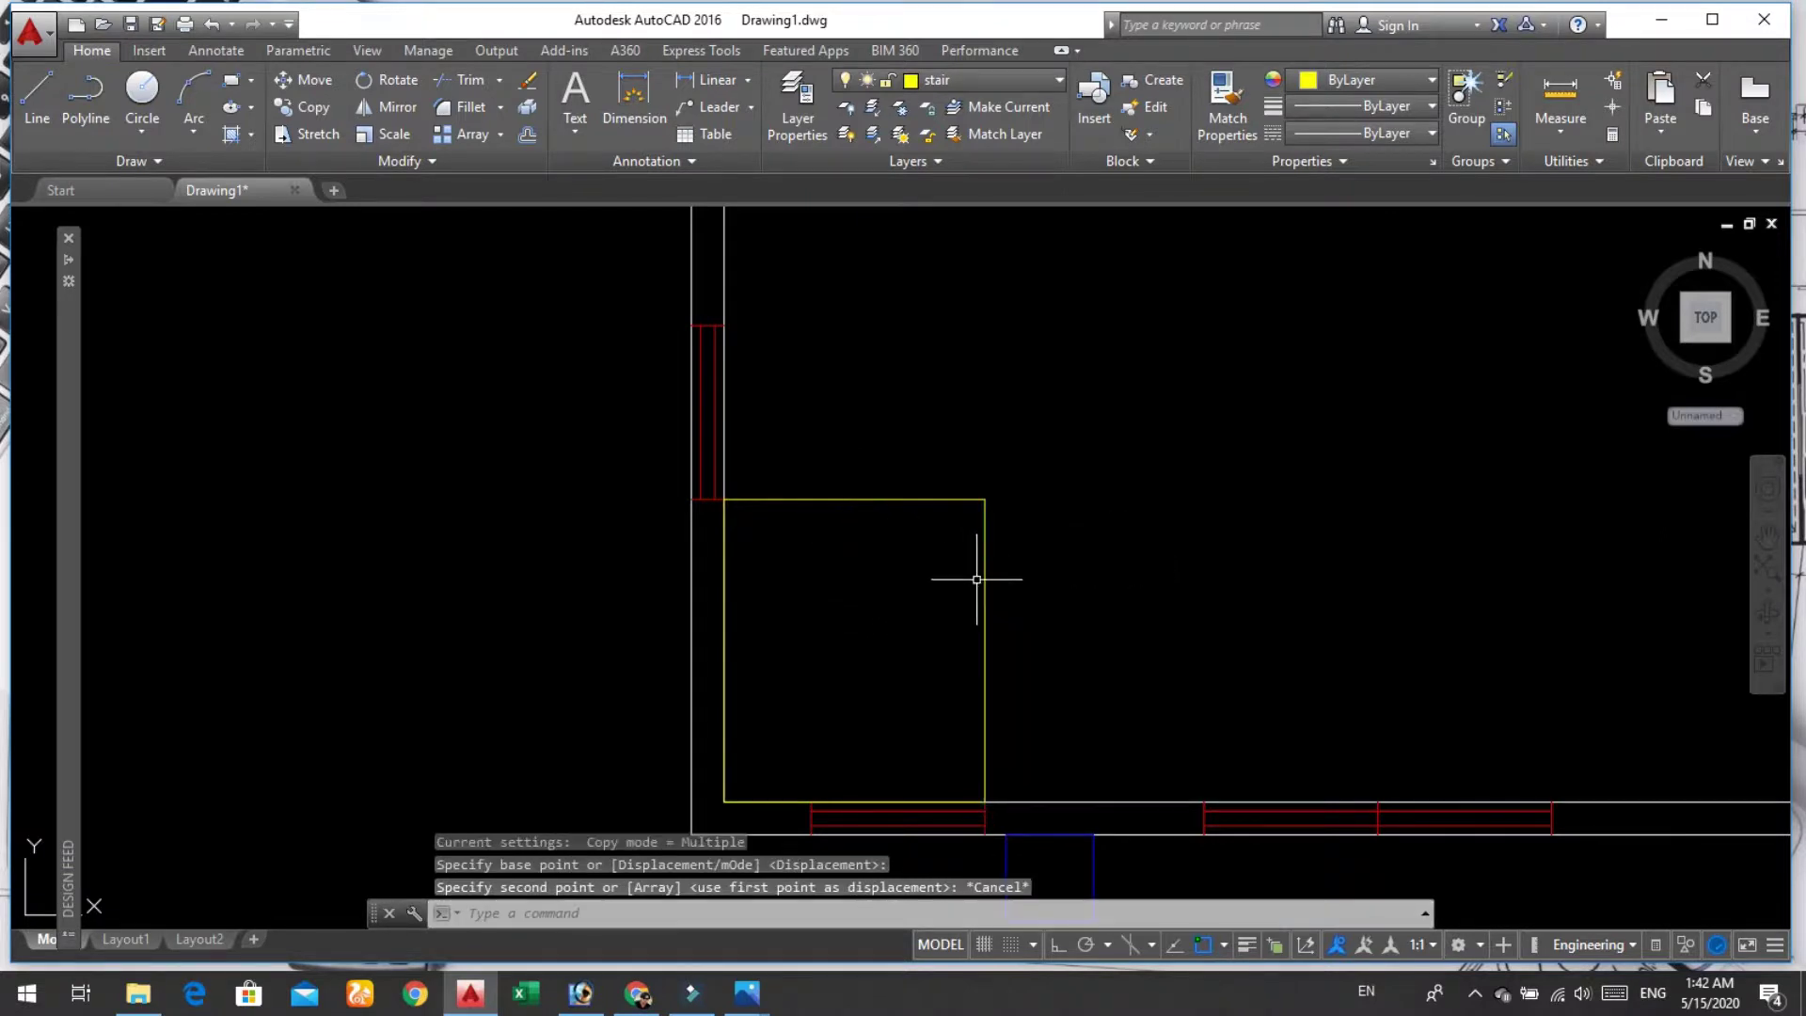
Step: Copy the right edge leftward inside the rectangle and delete the original right edge
{"action": "key", "text": "Return"}
{"action": "left_click", "coordinate": [985, 602]}
{"action": "key", "text": "Return"}
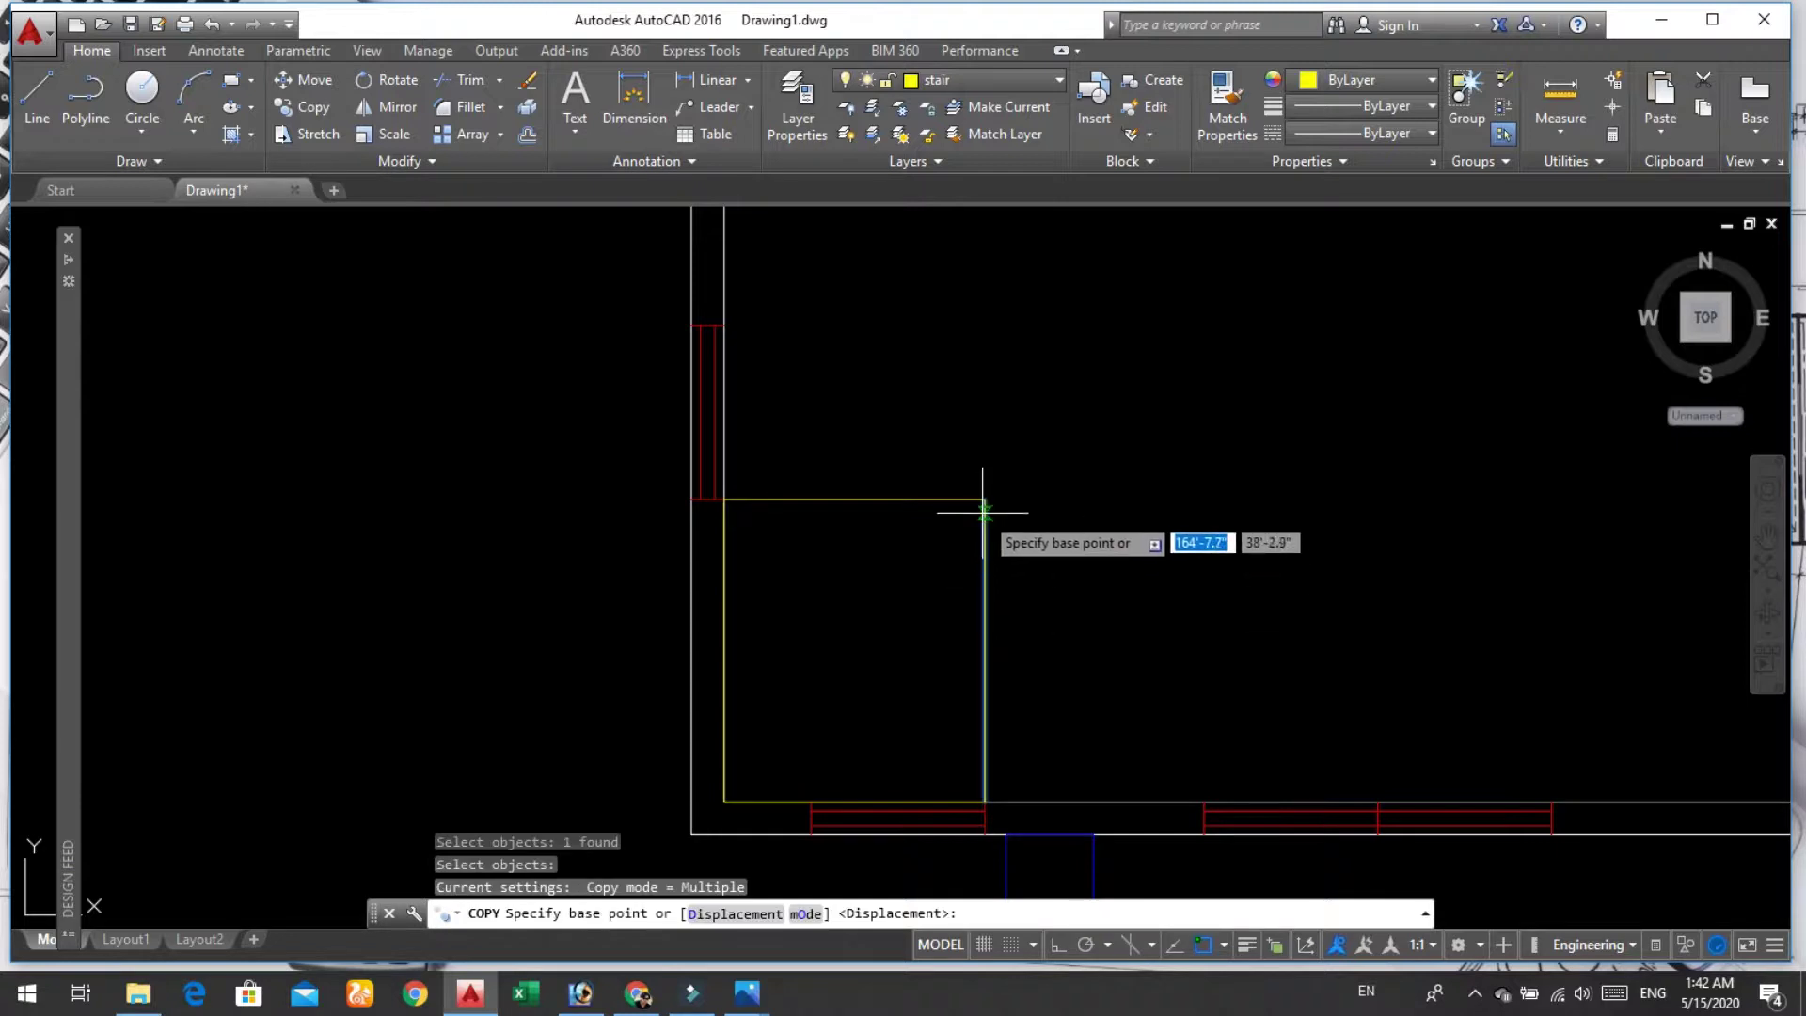
{"action": "left_click", "coordinate": [983, 508]}
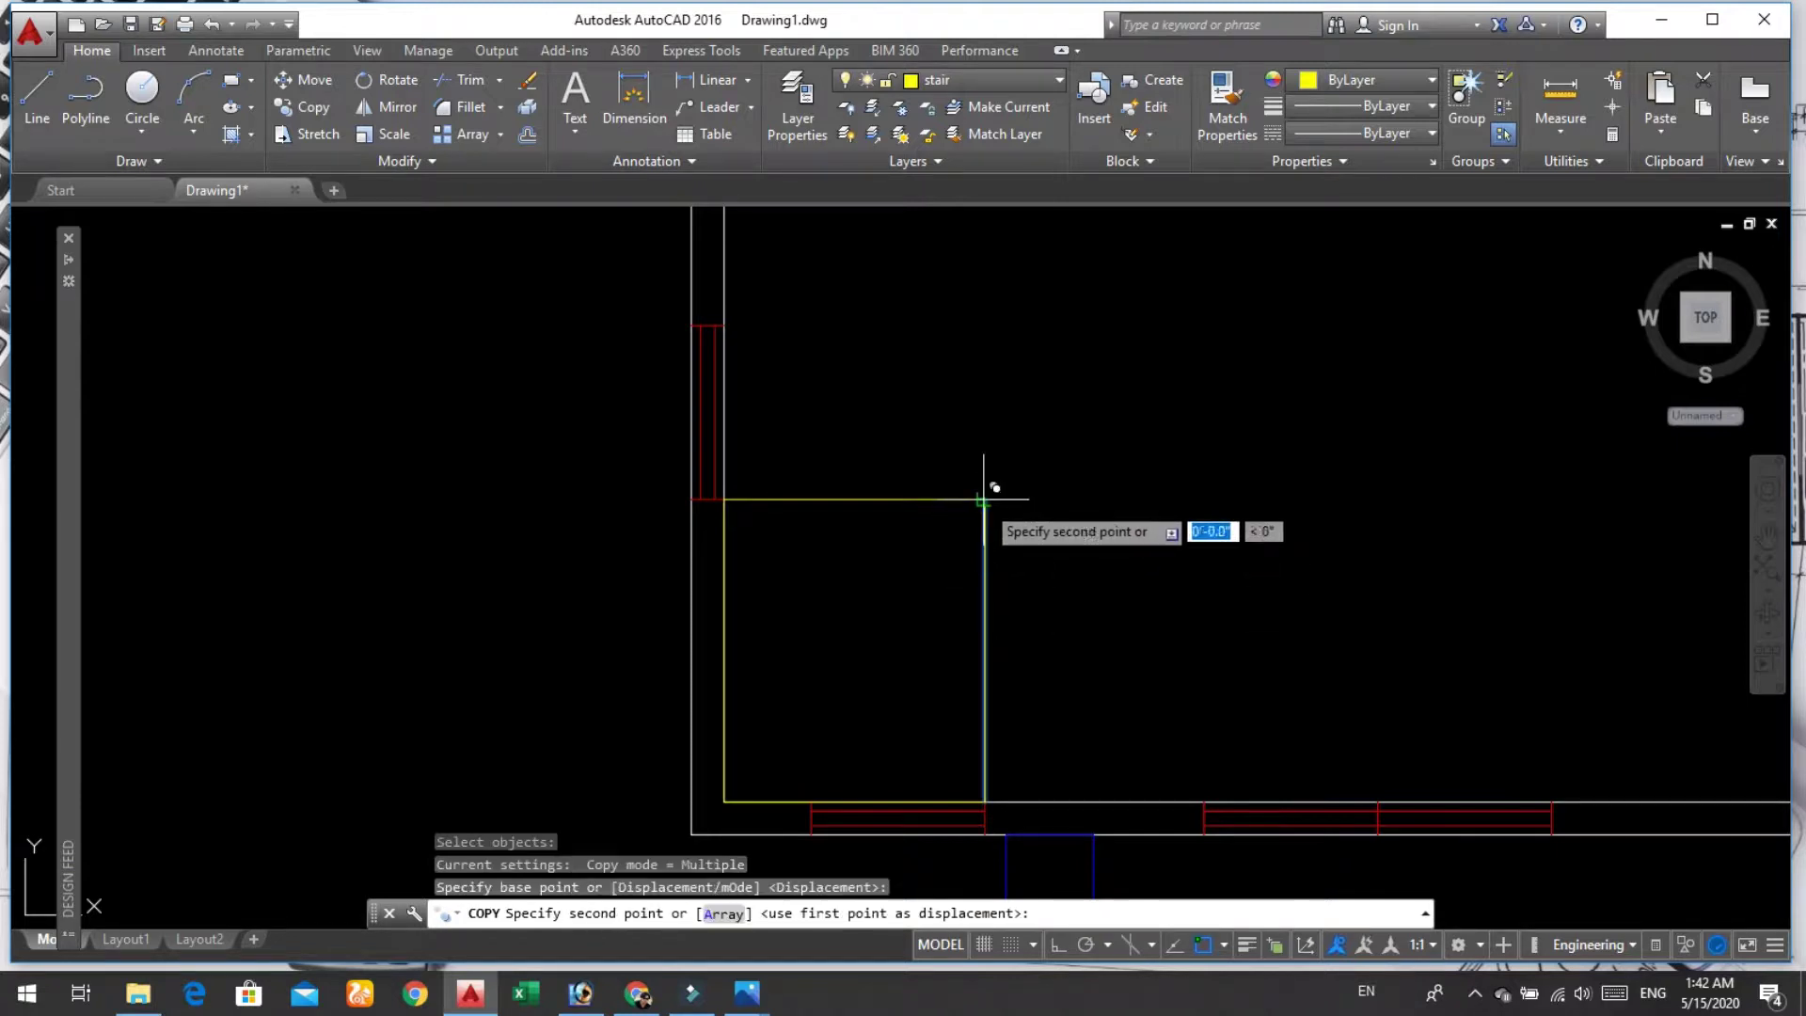
{"action": "left_click", "coordinate": [855, 499]}
{"action": "key", "text": "Return"}
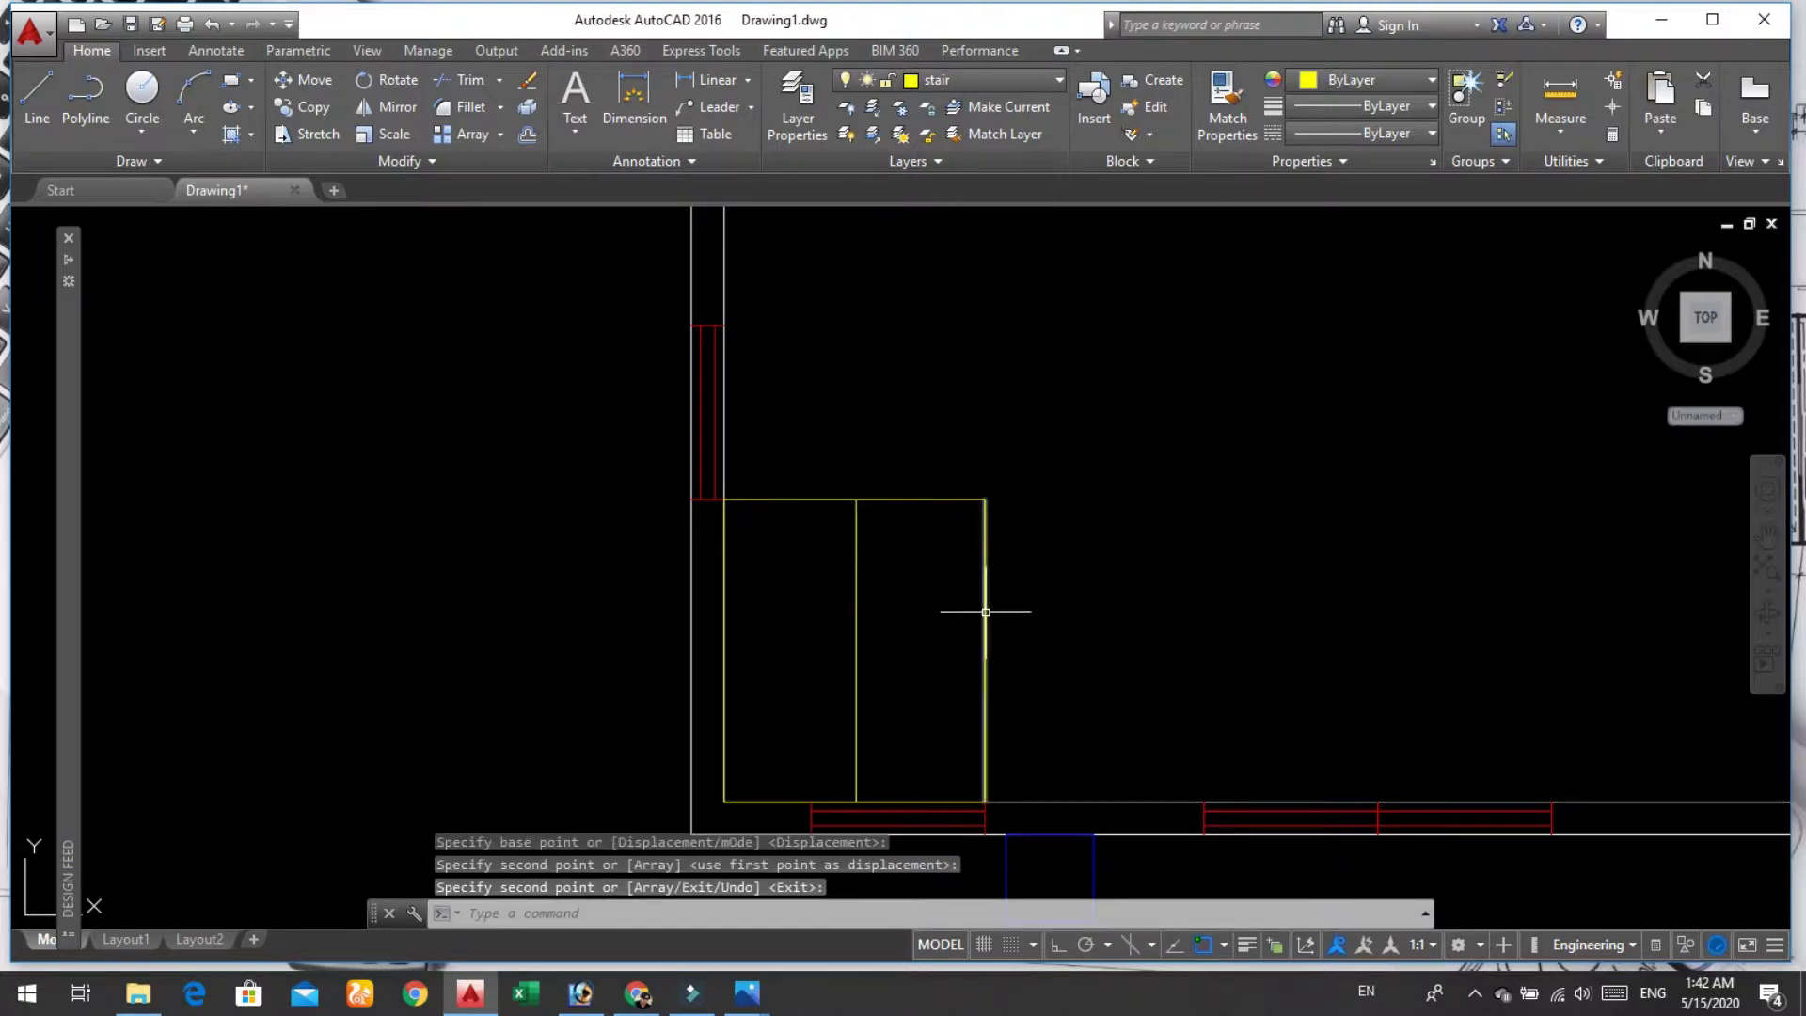
{"action": "key", "text": "Return"}
{"action": "left_click", "coordinate": [985, 612]}
{"action": "key", "text": "Delete"}
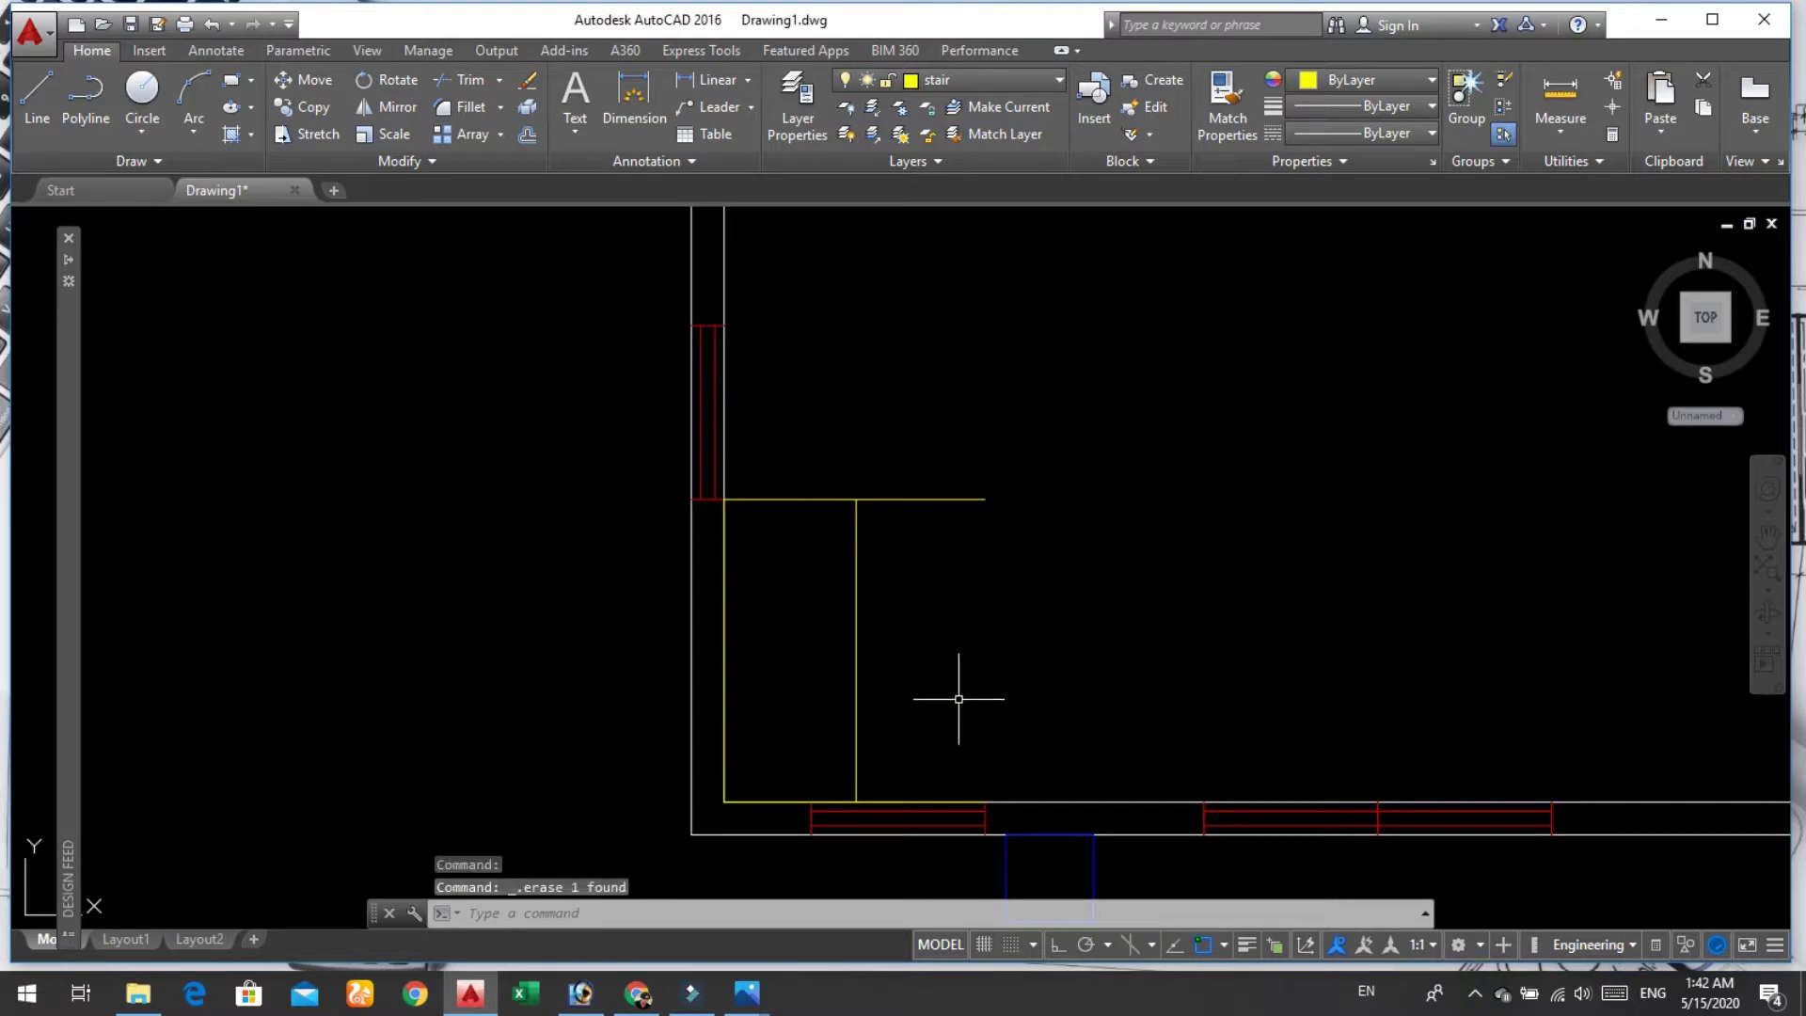
{"action": "type", "text": "tr"}
Step: Trim the top line back to the new right side
{"action": "key", "text": "Return"}
{"action": "key", "text": "Return"}
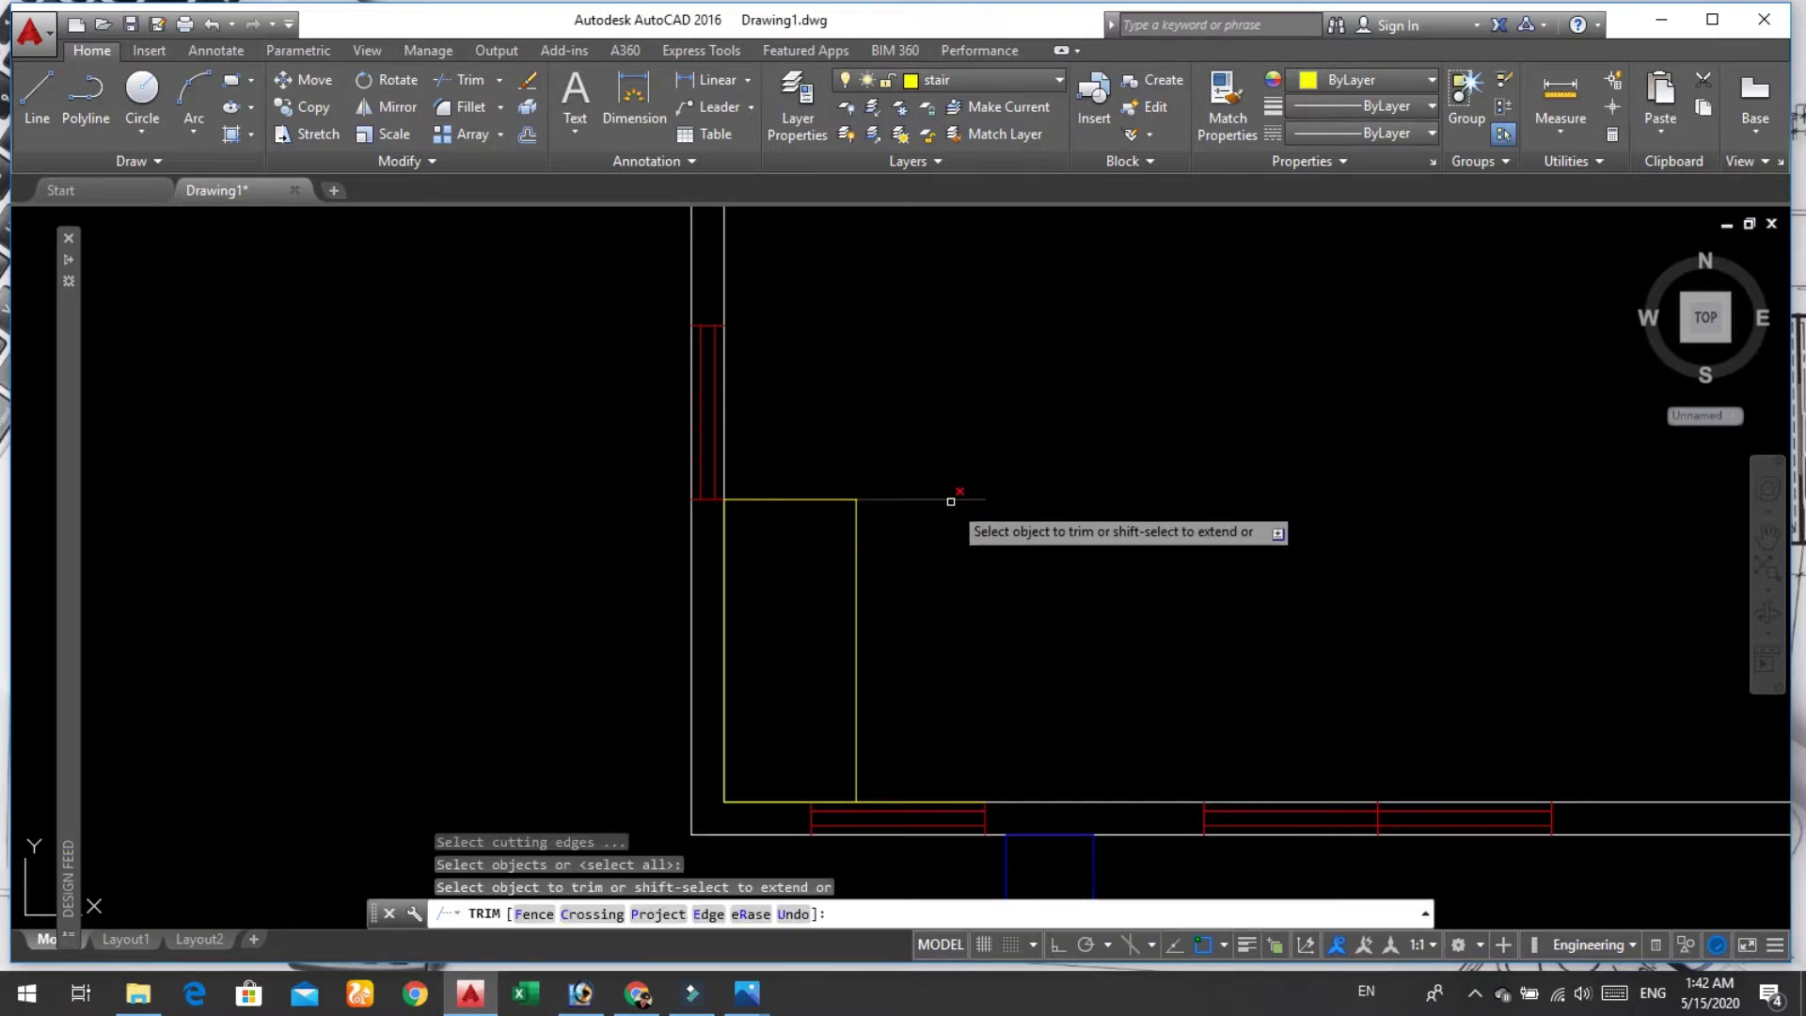
{"action": "left_click", "coordinate": [950, 500]}
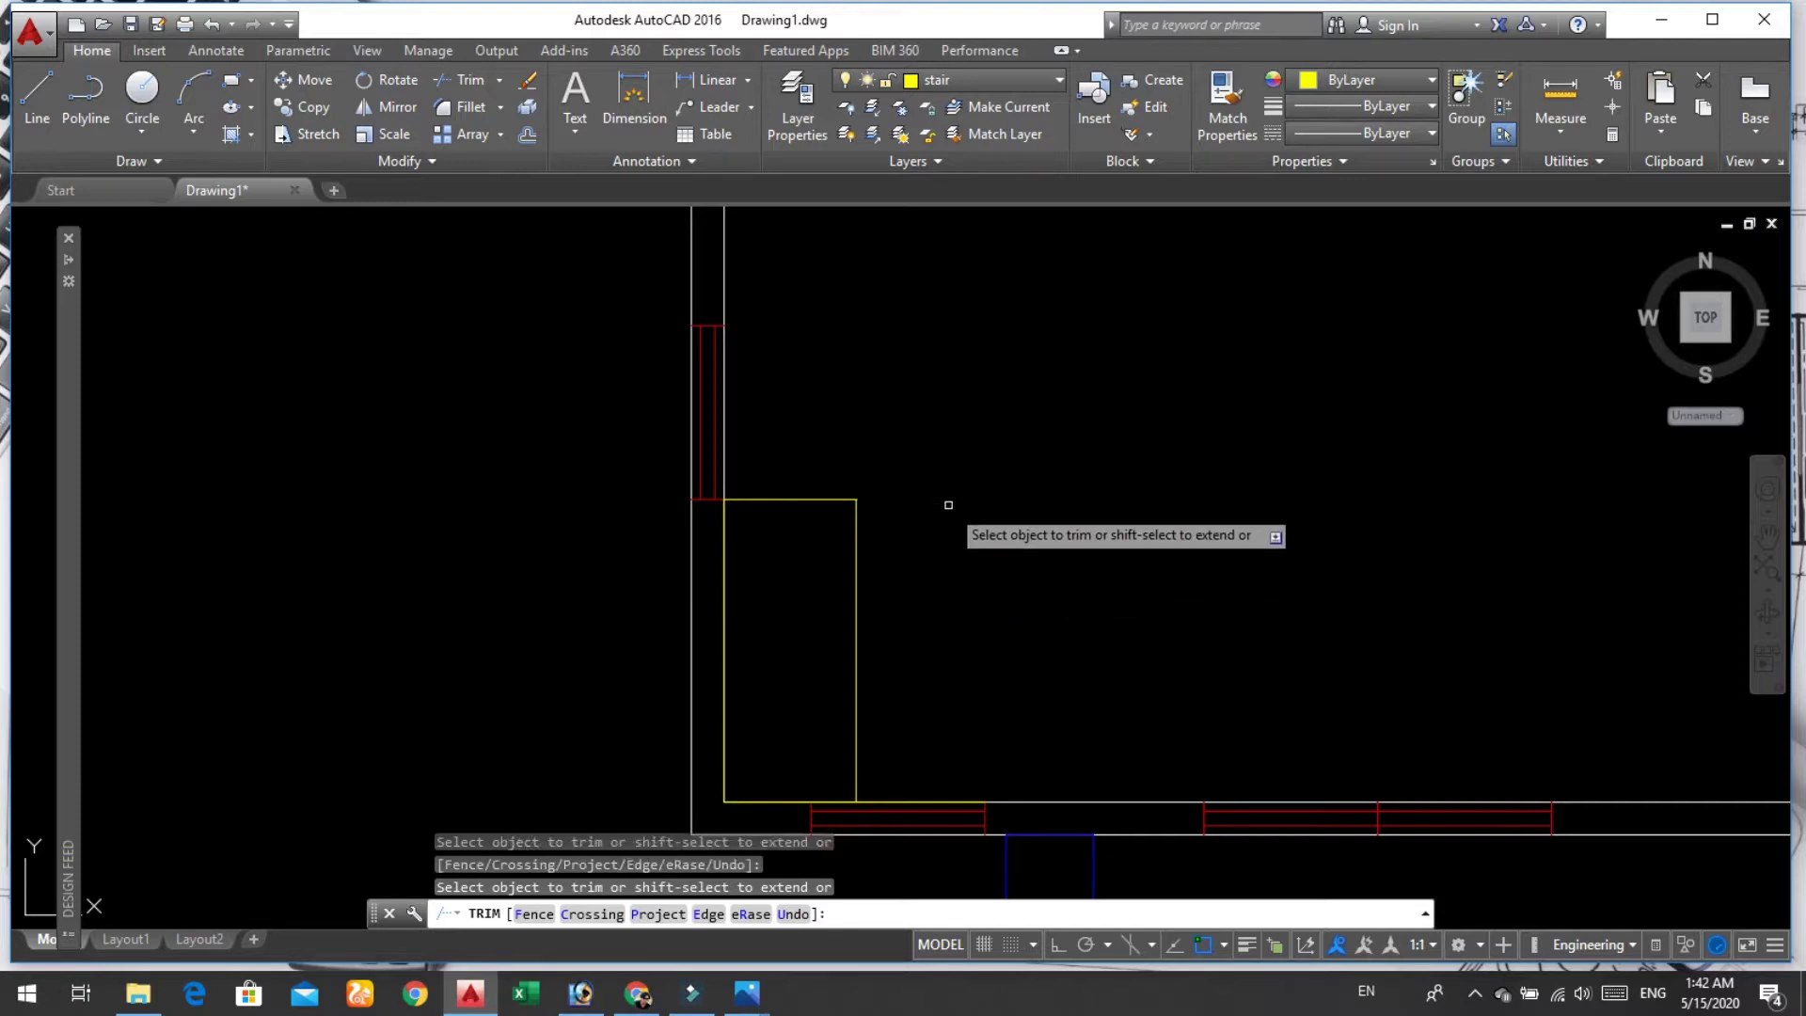
{"action": "key", "text": "Return"}
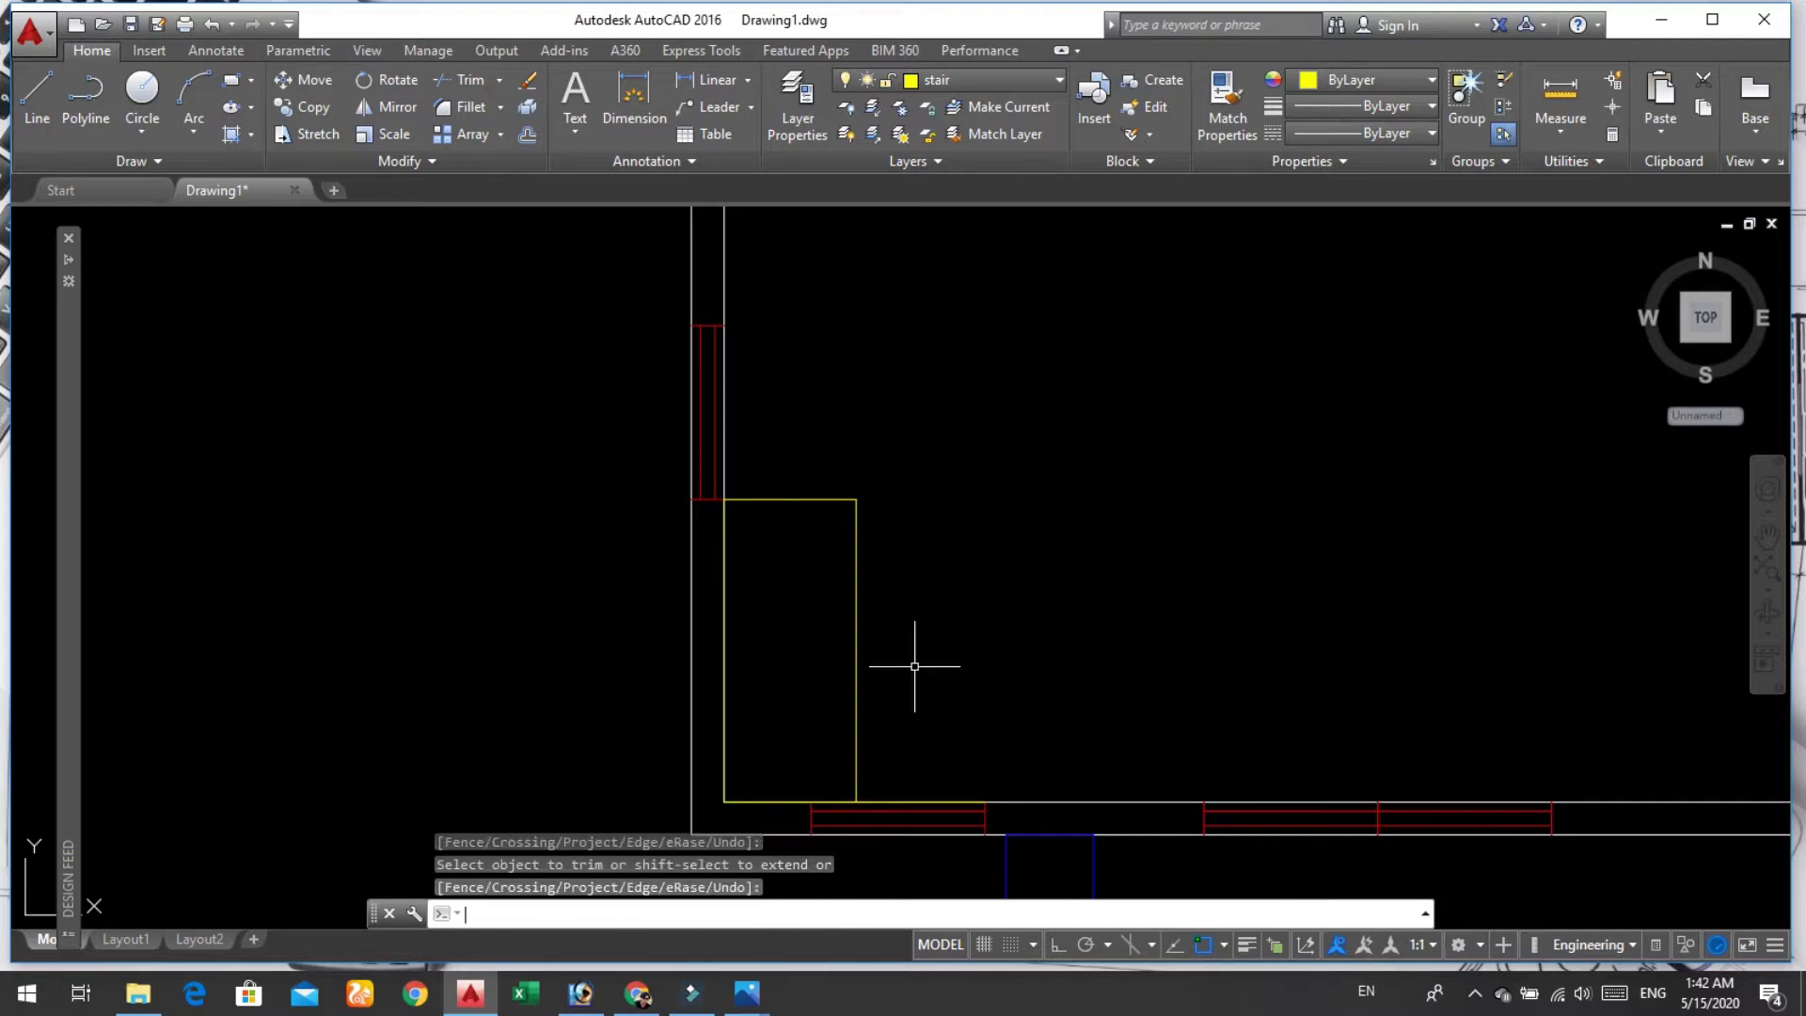
{"action": "scroll", "coordinate": [905, 807], "scroll_direction": "up", "scroll_amount": 4}
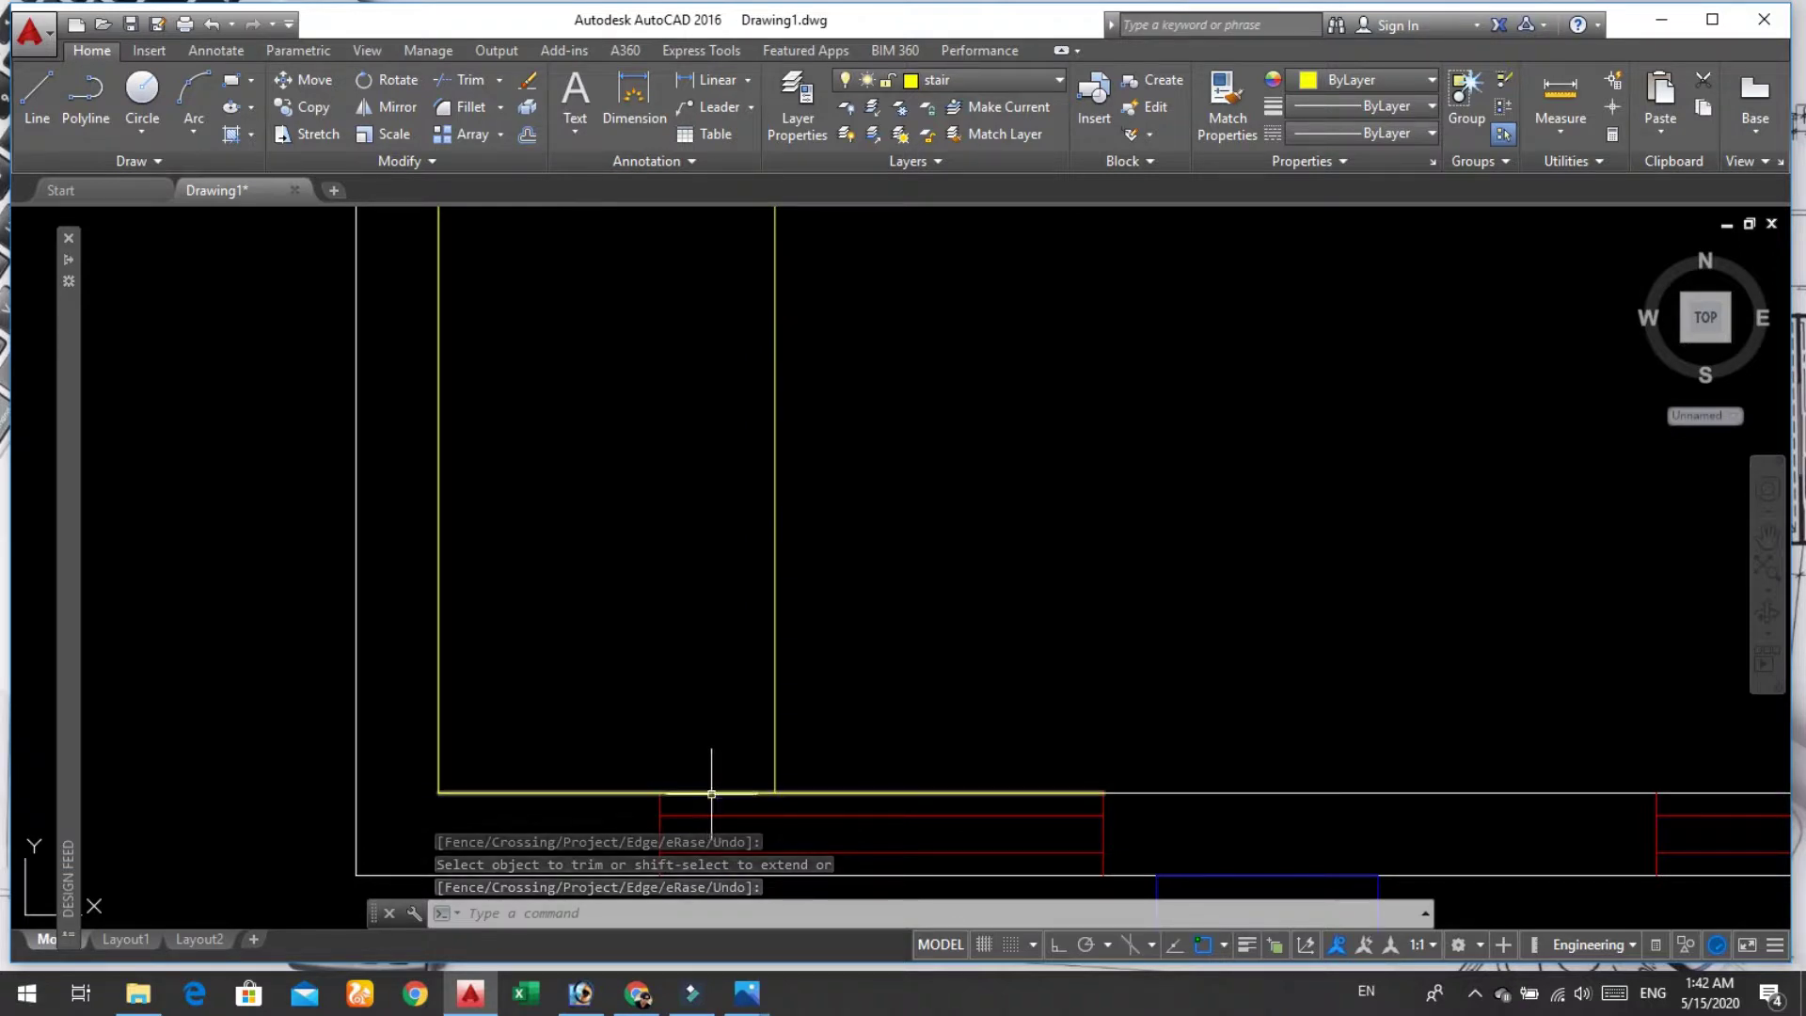
Step: Copy the stair's bottom line upward to form a new horizontal edge
{"action": "left_click", "coordinate": [712, 793]}
{"action": "type", "text": "c"}
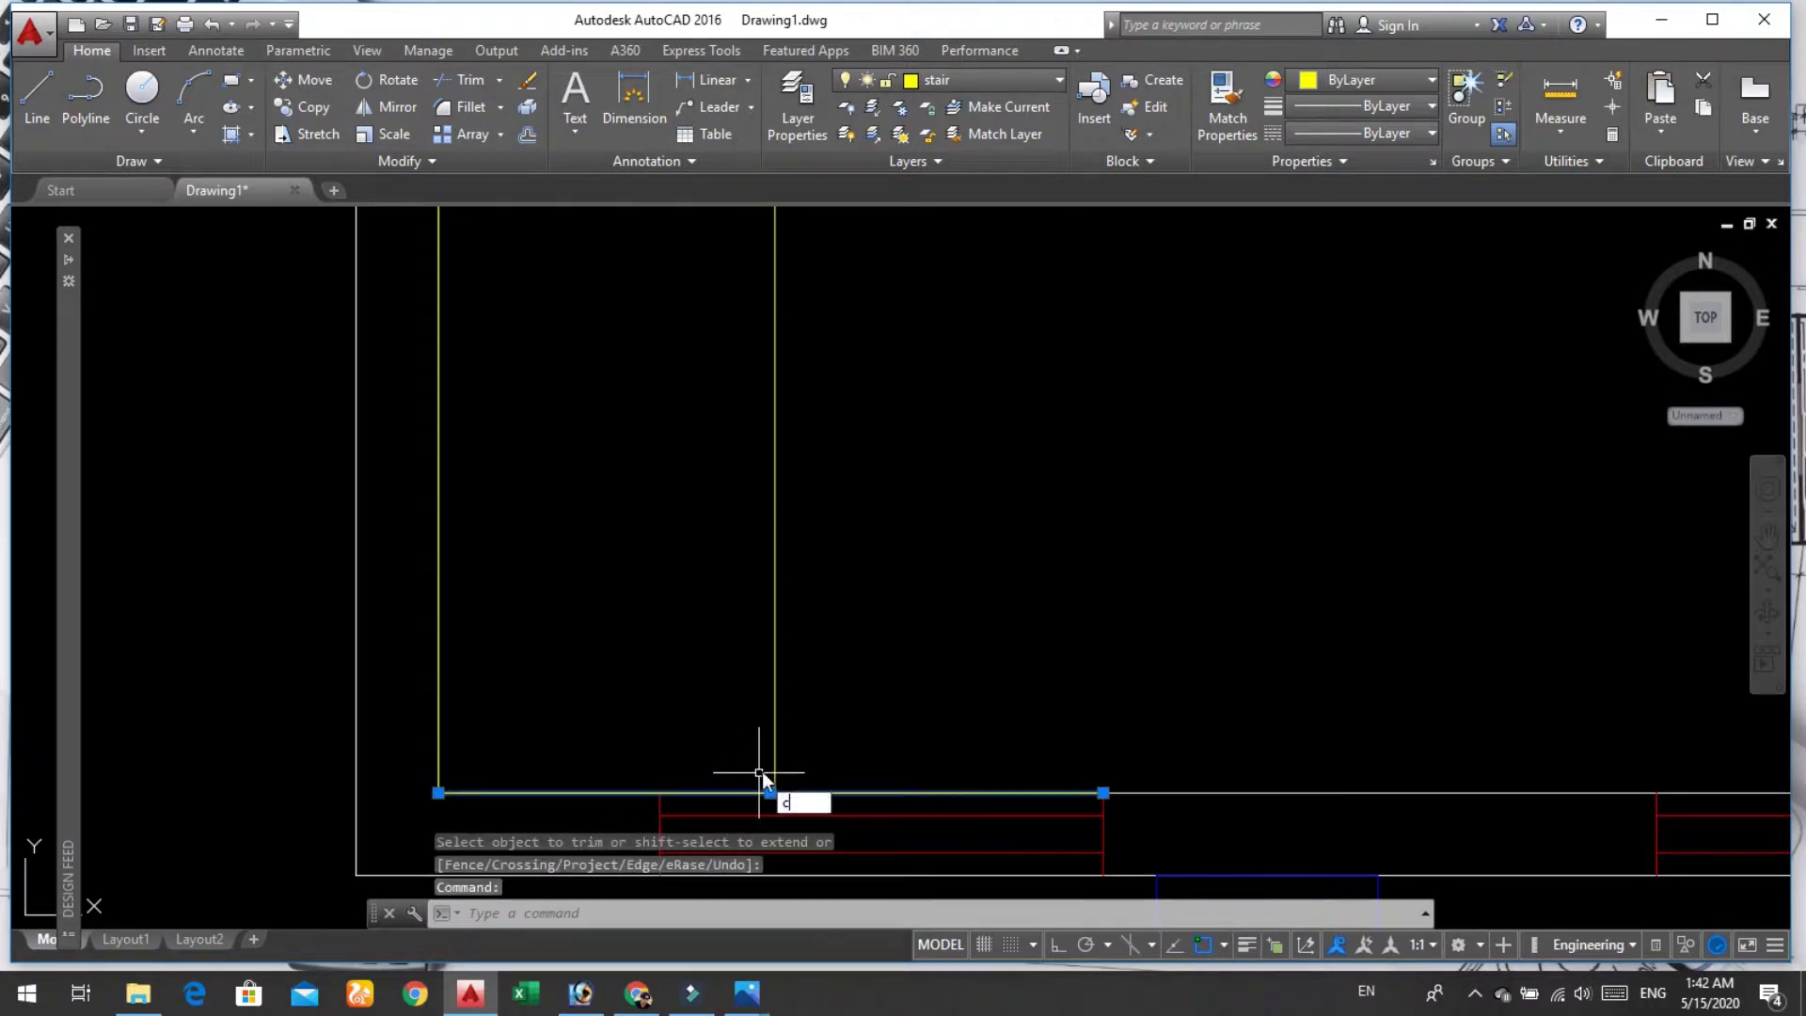
{"action": "type", "text": "opy"}
{"action": "key", "text": "Return"}
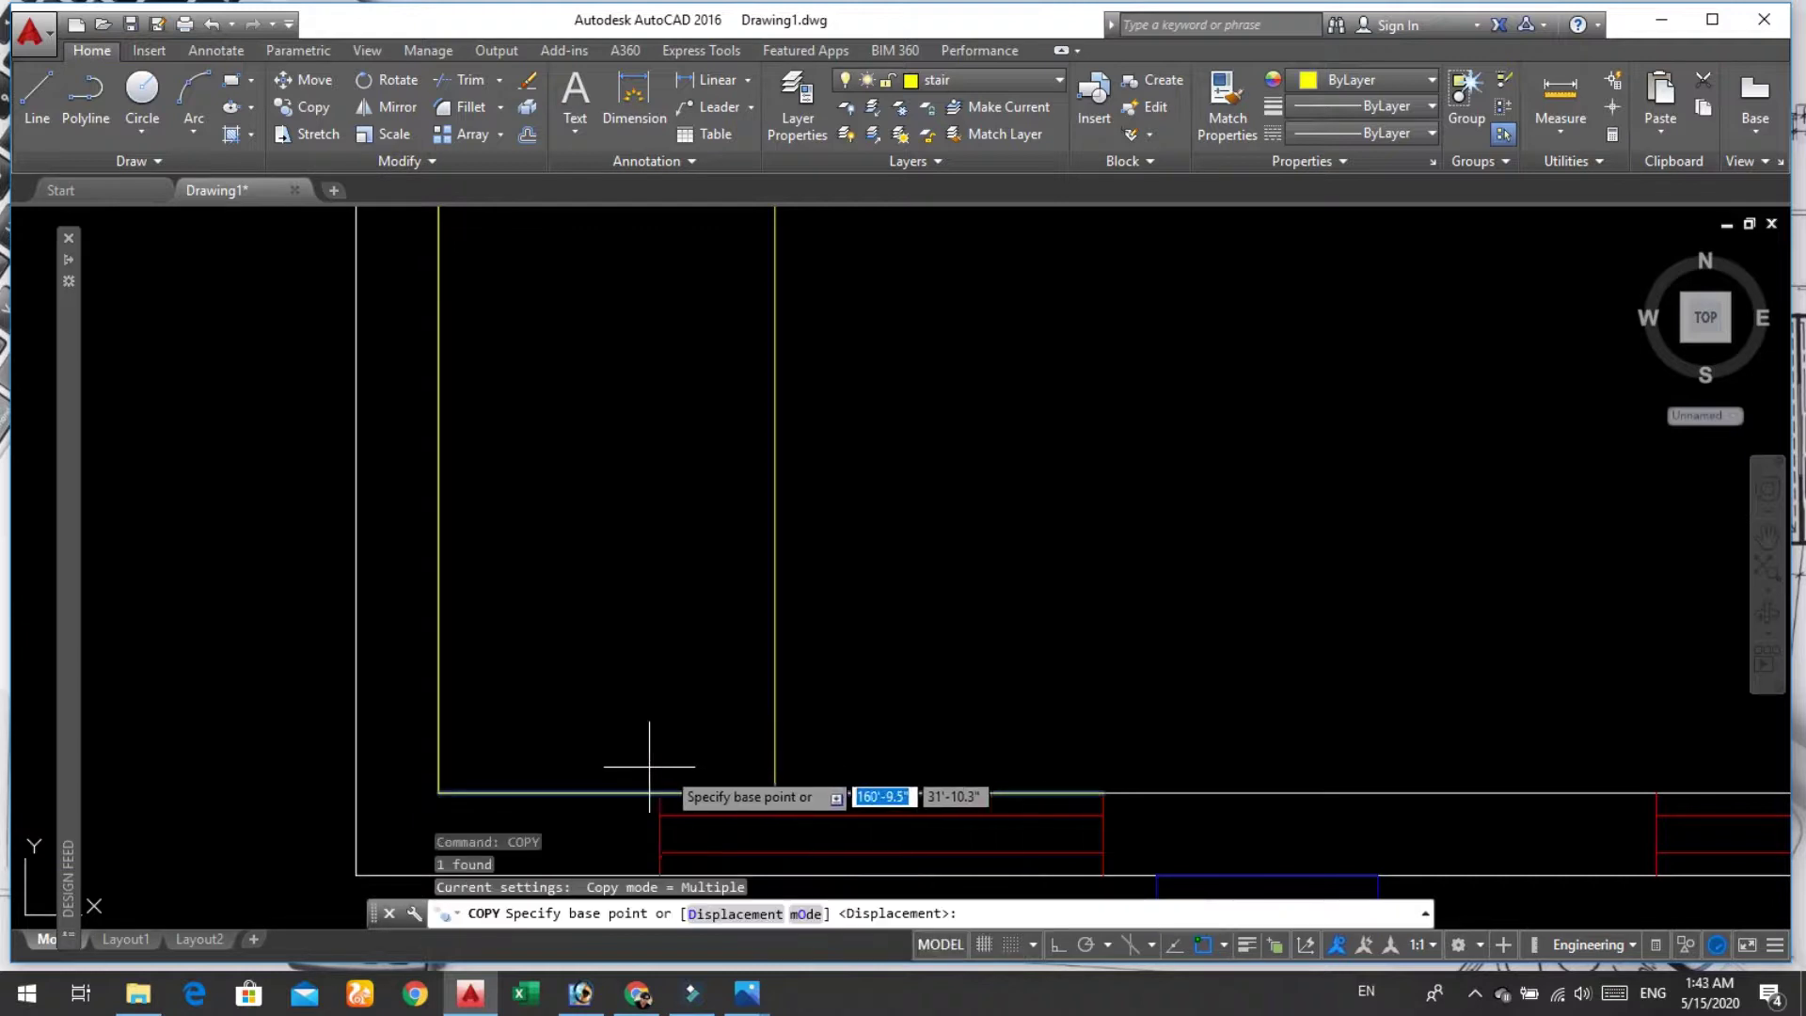
{"action": "left_click", "coordinate": [438, 792]}
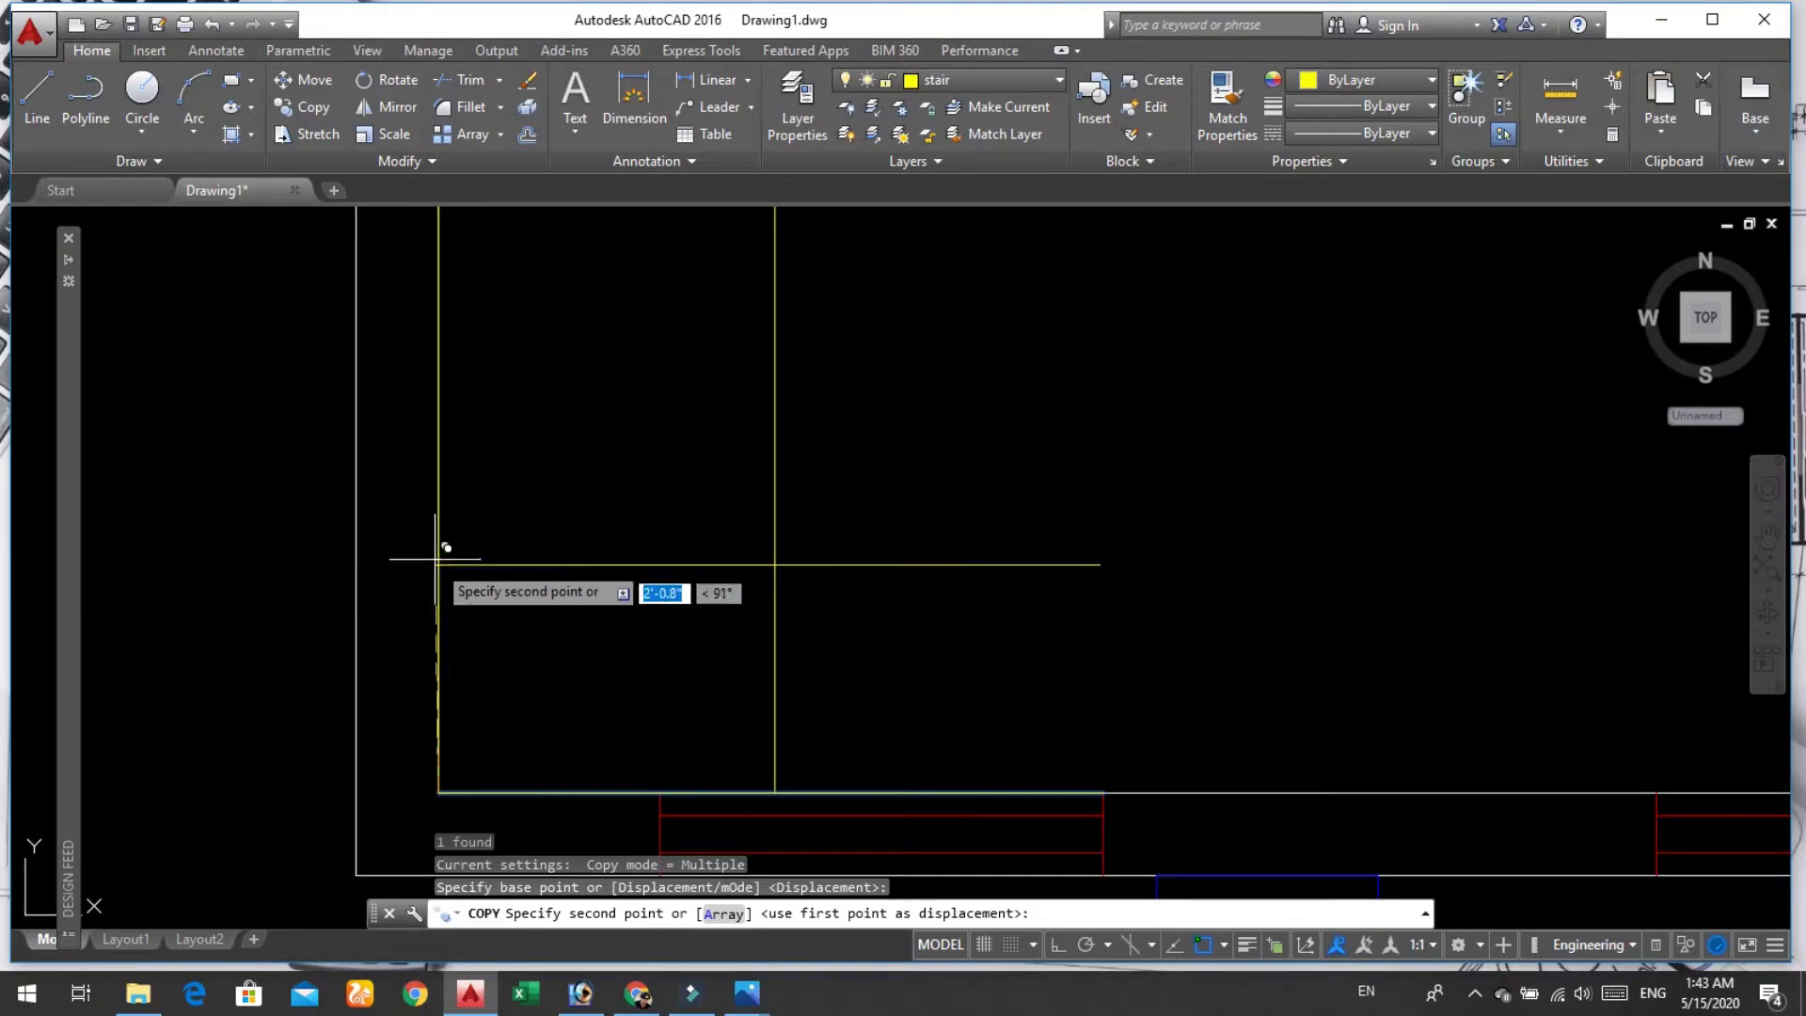
{"action": "left_click", "coordinate": [439, 557]}
{"action": "key", "text": "Return"}
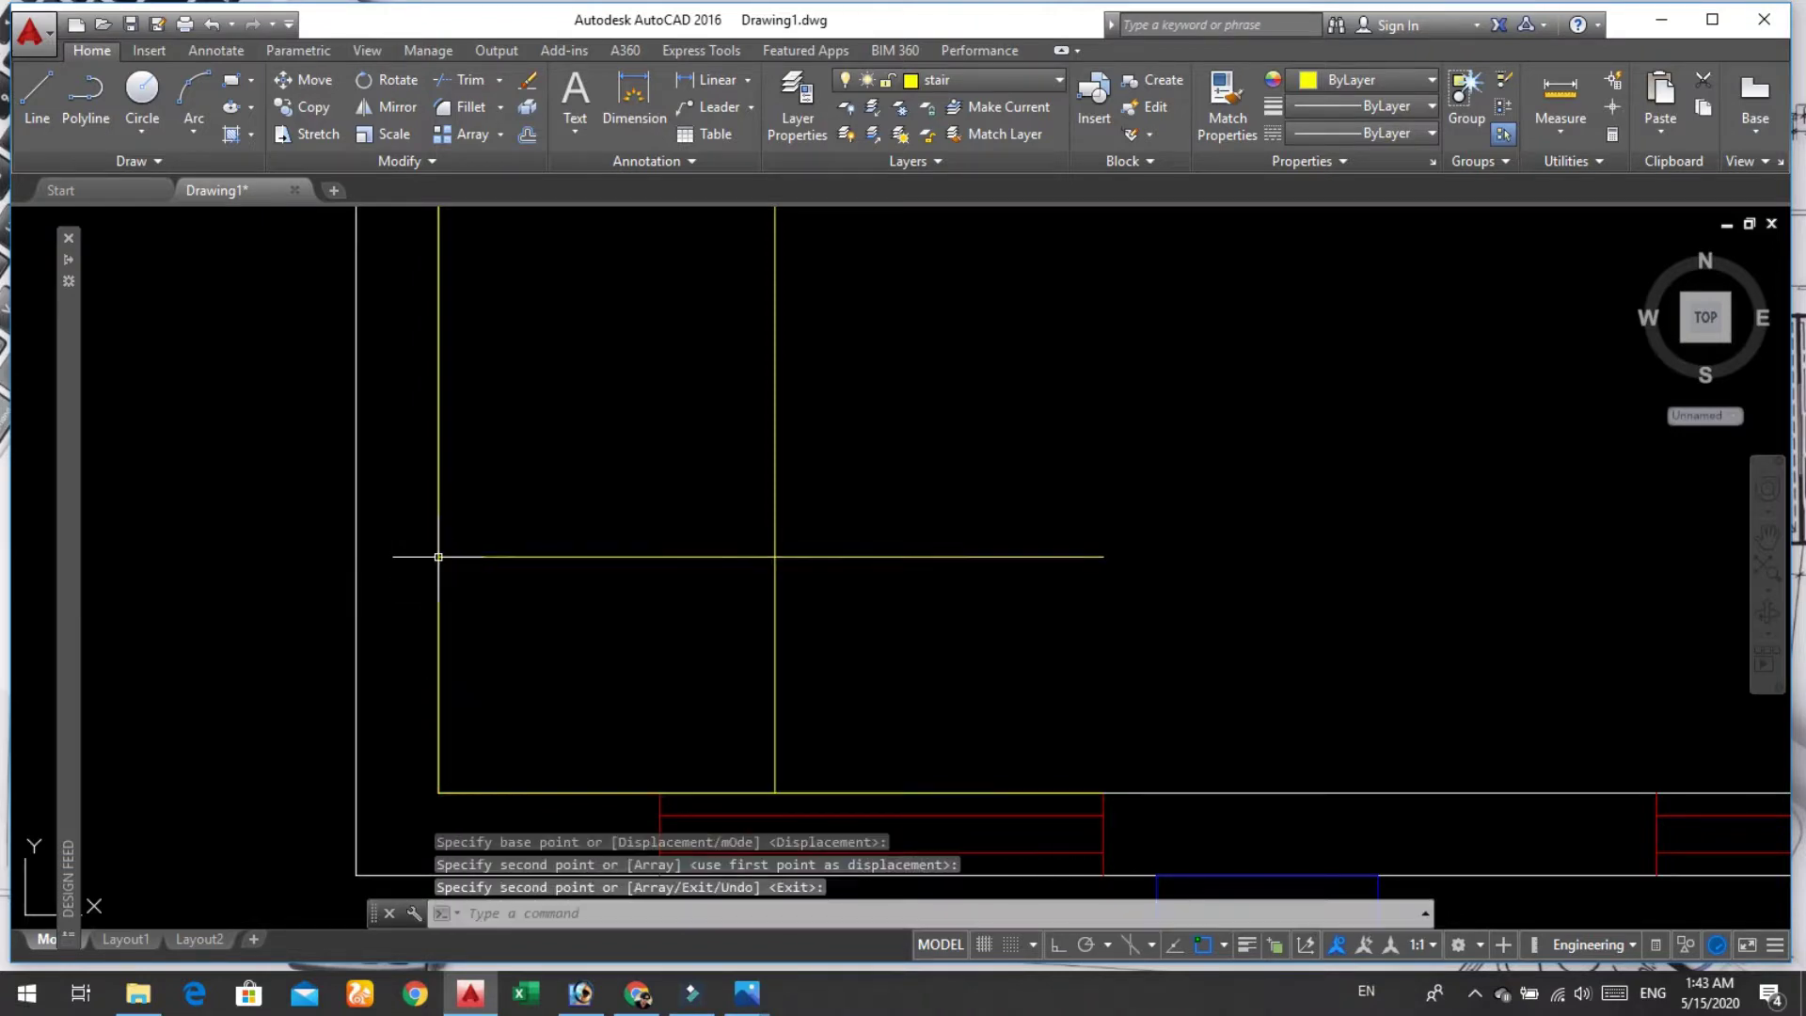
{"action": "scroll", "coordinate": [455, 584], "scroll_direction": "down", "scroll_amount": 4}
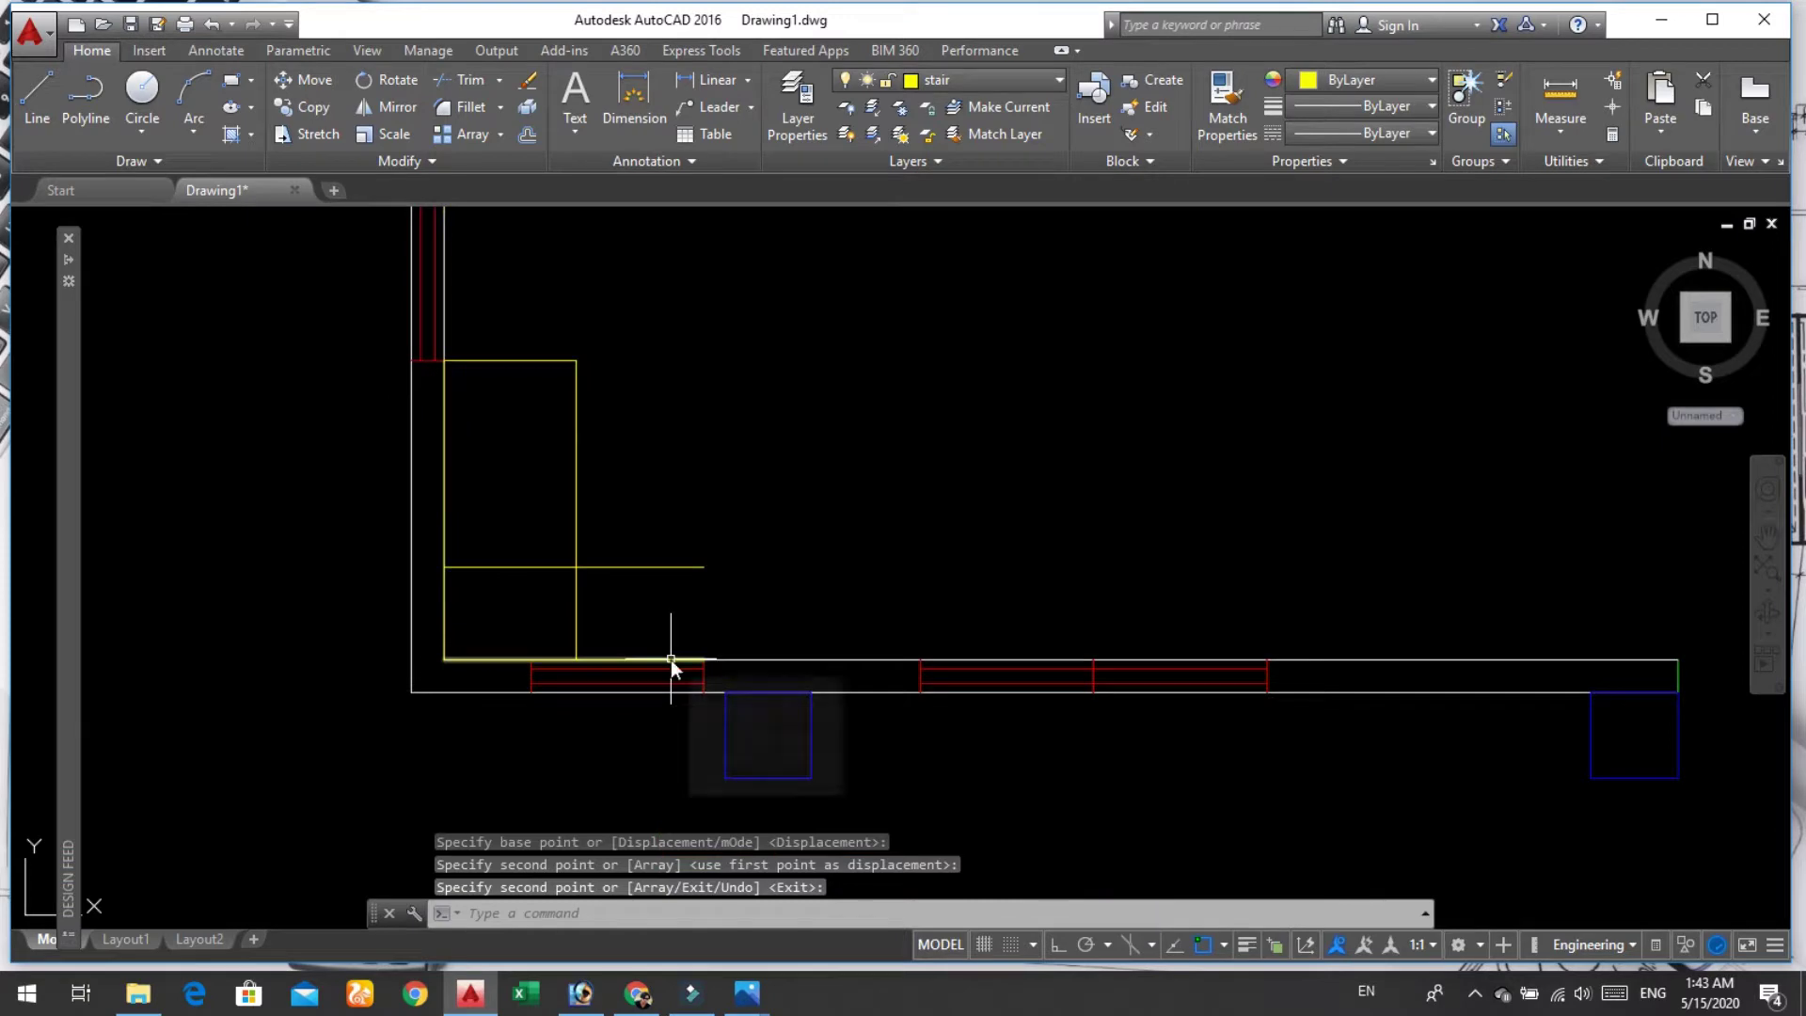
{"action": "type", "text": "line"}
{"action": "key", "text": "Return"}
Step: Draw a vertical line from the wall up to the stair's top edge
{"action": "scroll", "coordinate": [673, 653], "scroll_direction": "up", "scroll_amount": 4}
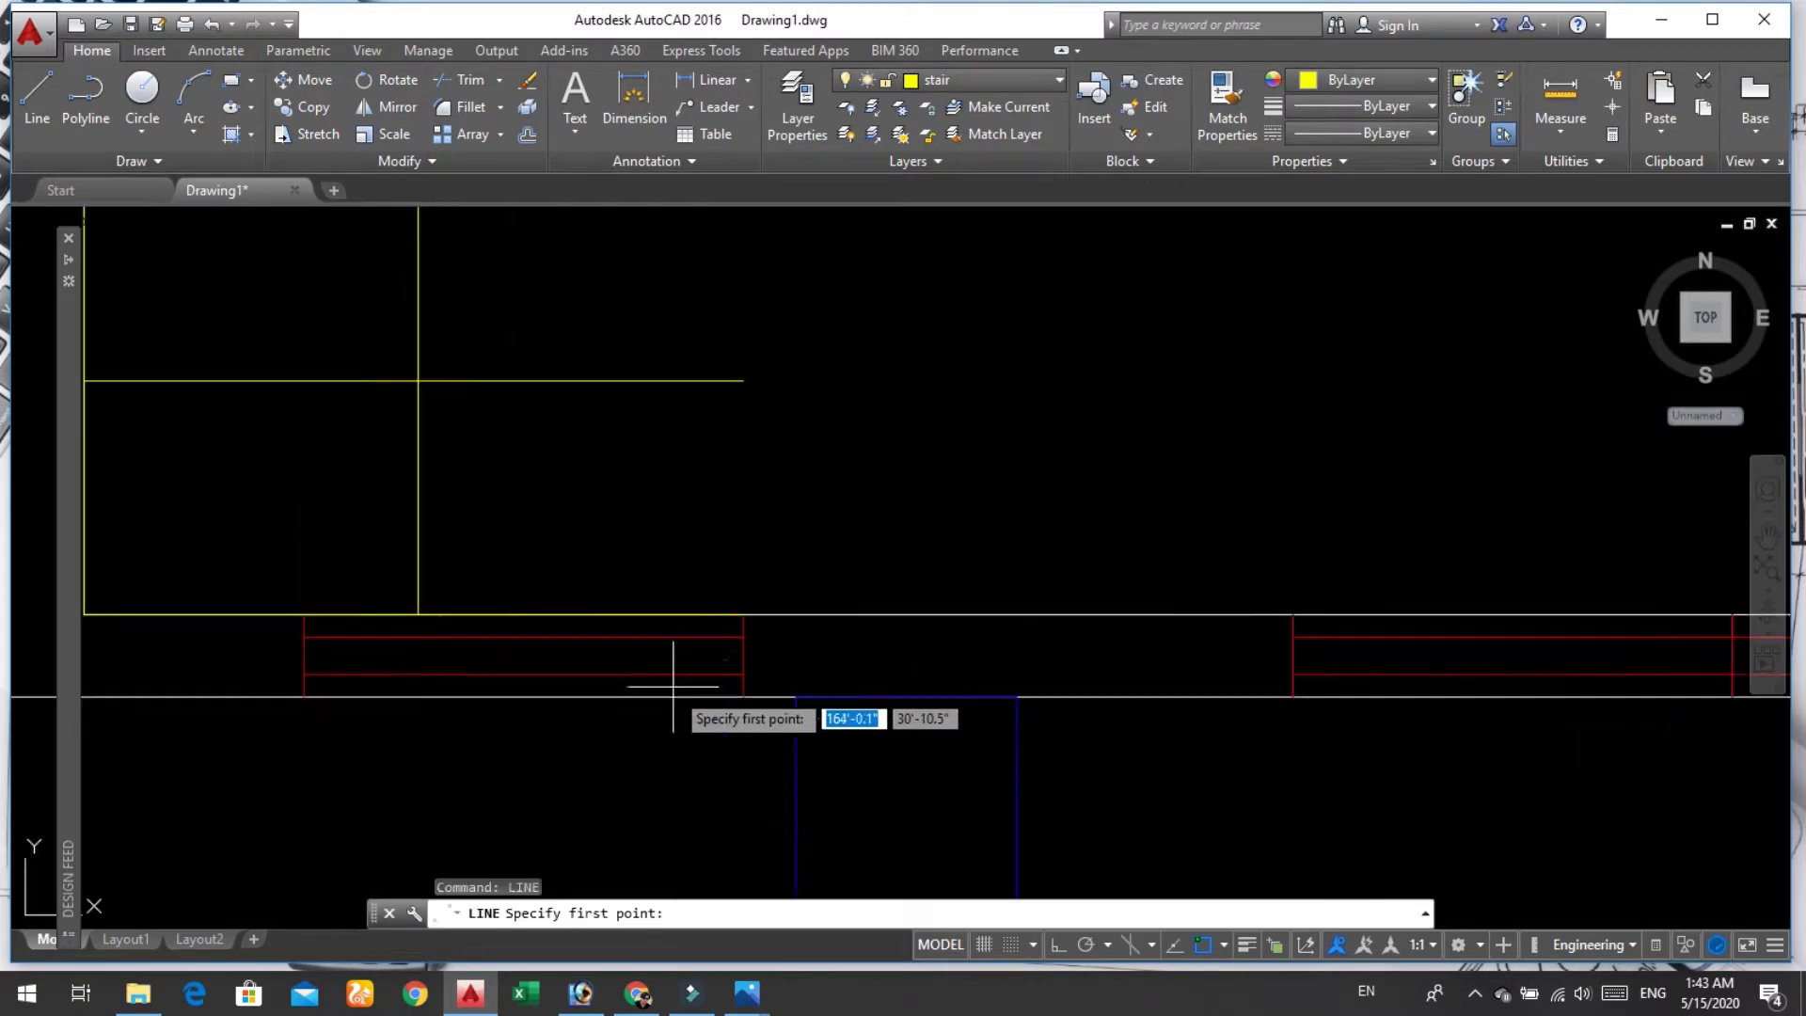
{"action": "left_click", "coordinate": [743, 614]}
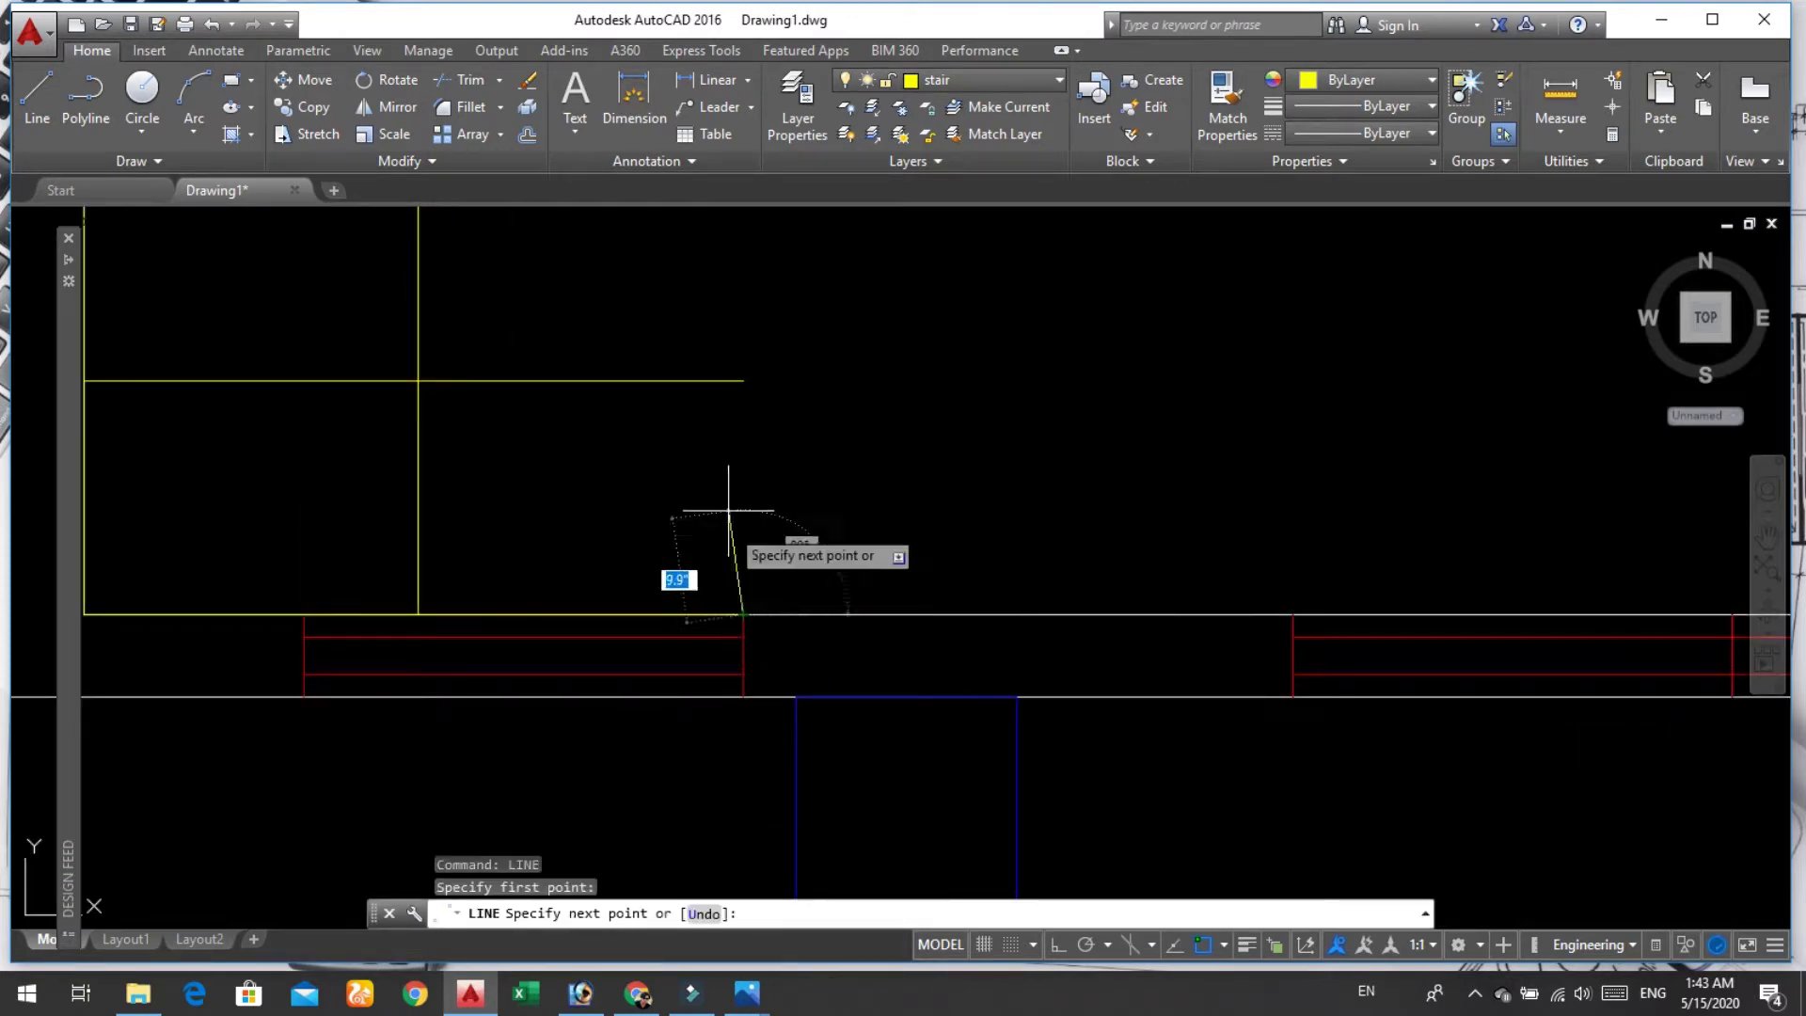
{"action": "left_click", "coordinate": [743, 381]}
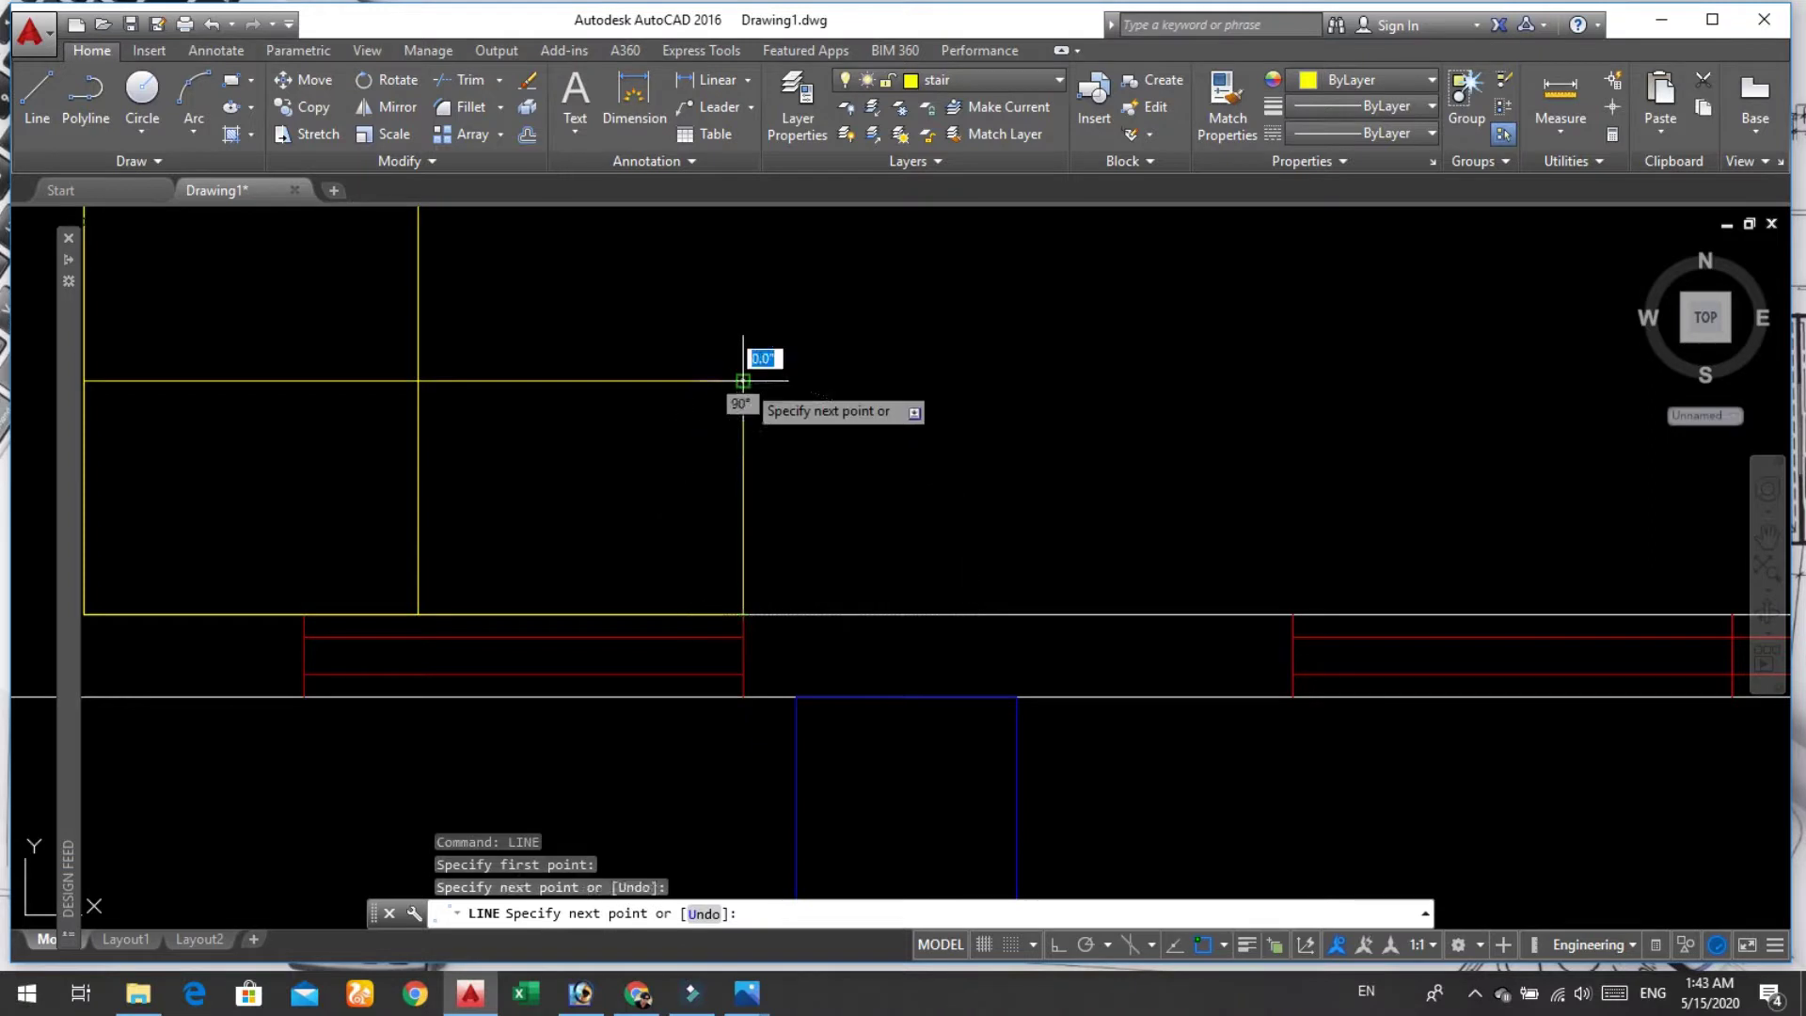
{"action": "key", "text": "Return"}
{"action": "scroll", "coordinate": [739, 392], "scroll_direction": "down", "scroll_amount": 4}
{"action": "scroll", "coordinate": [701, 445], "scroll_direction": "down", "scroll_amount": 2}
{"action": "scroll", "coordinate": [616, 313], "scroll_direction": "up", "scroll_amount": 4}
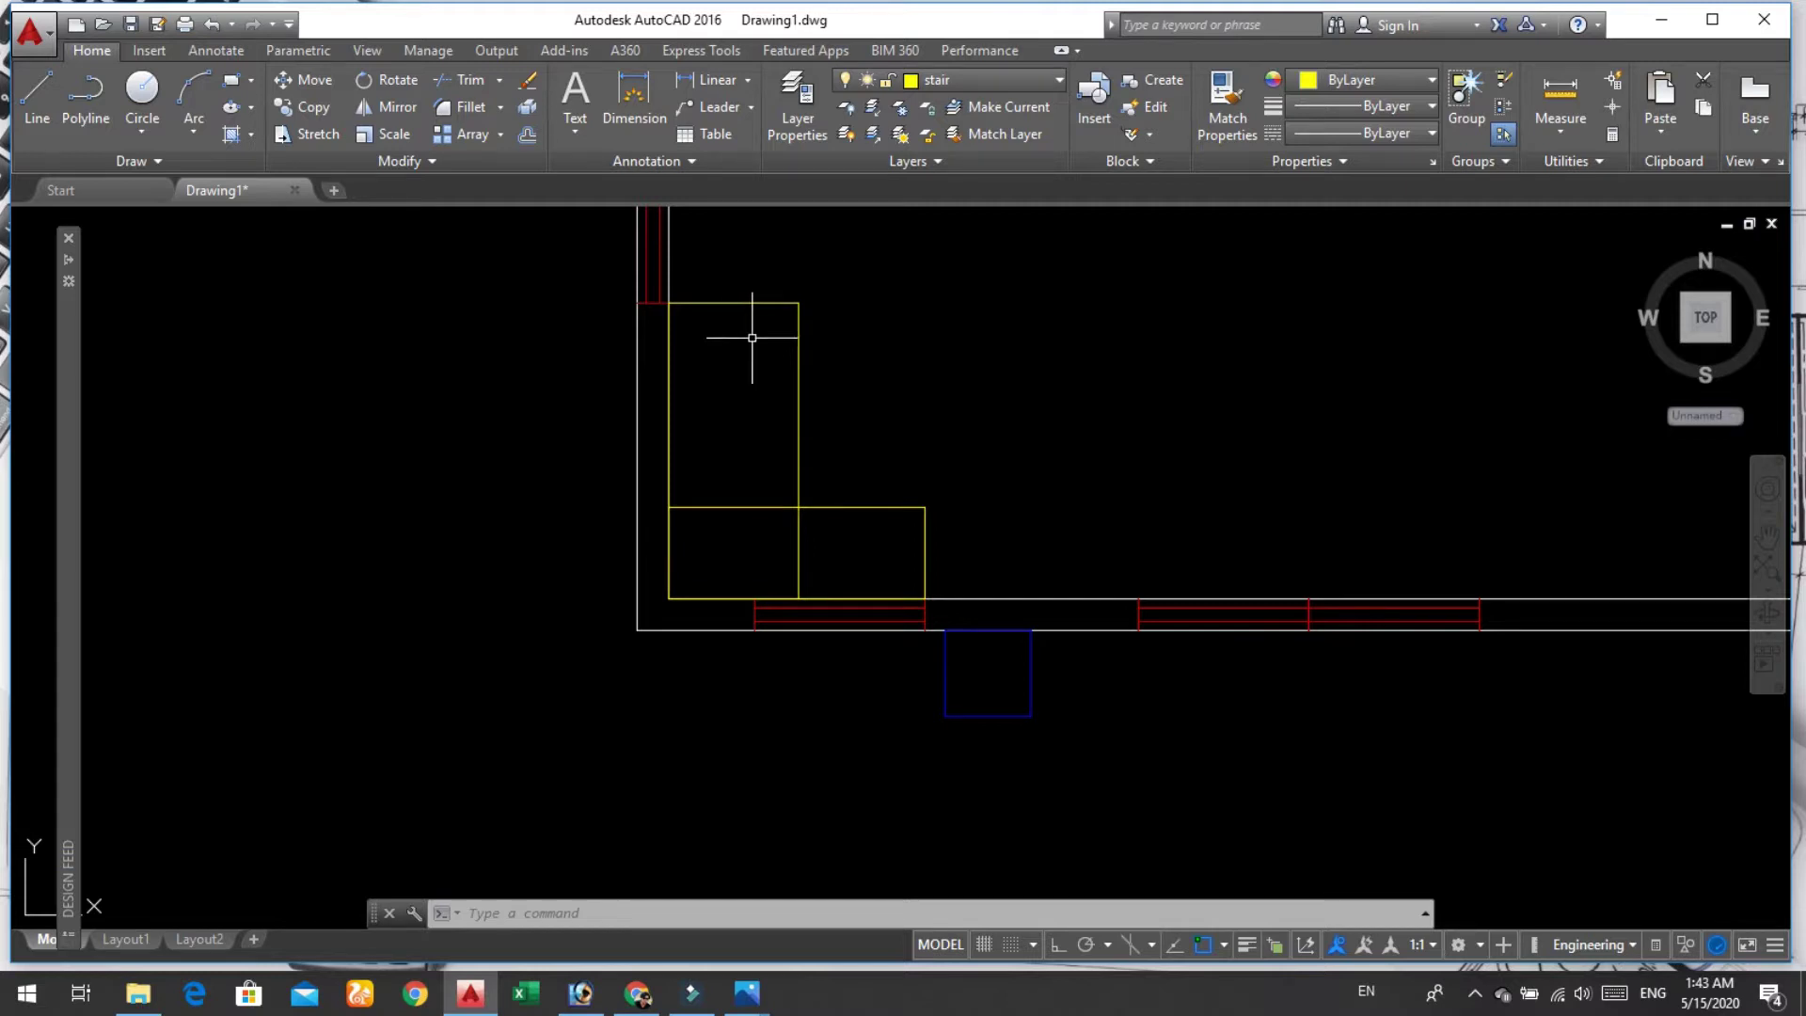
{"action": "scroll", "coordinate": [715, 282], "scroll_direction": "up", "scroll_amount": 2}
{"action": "scroll", "coordinate": [730, 316], "scroll_direction": "up", "scroll_amount": 4}
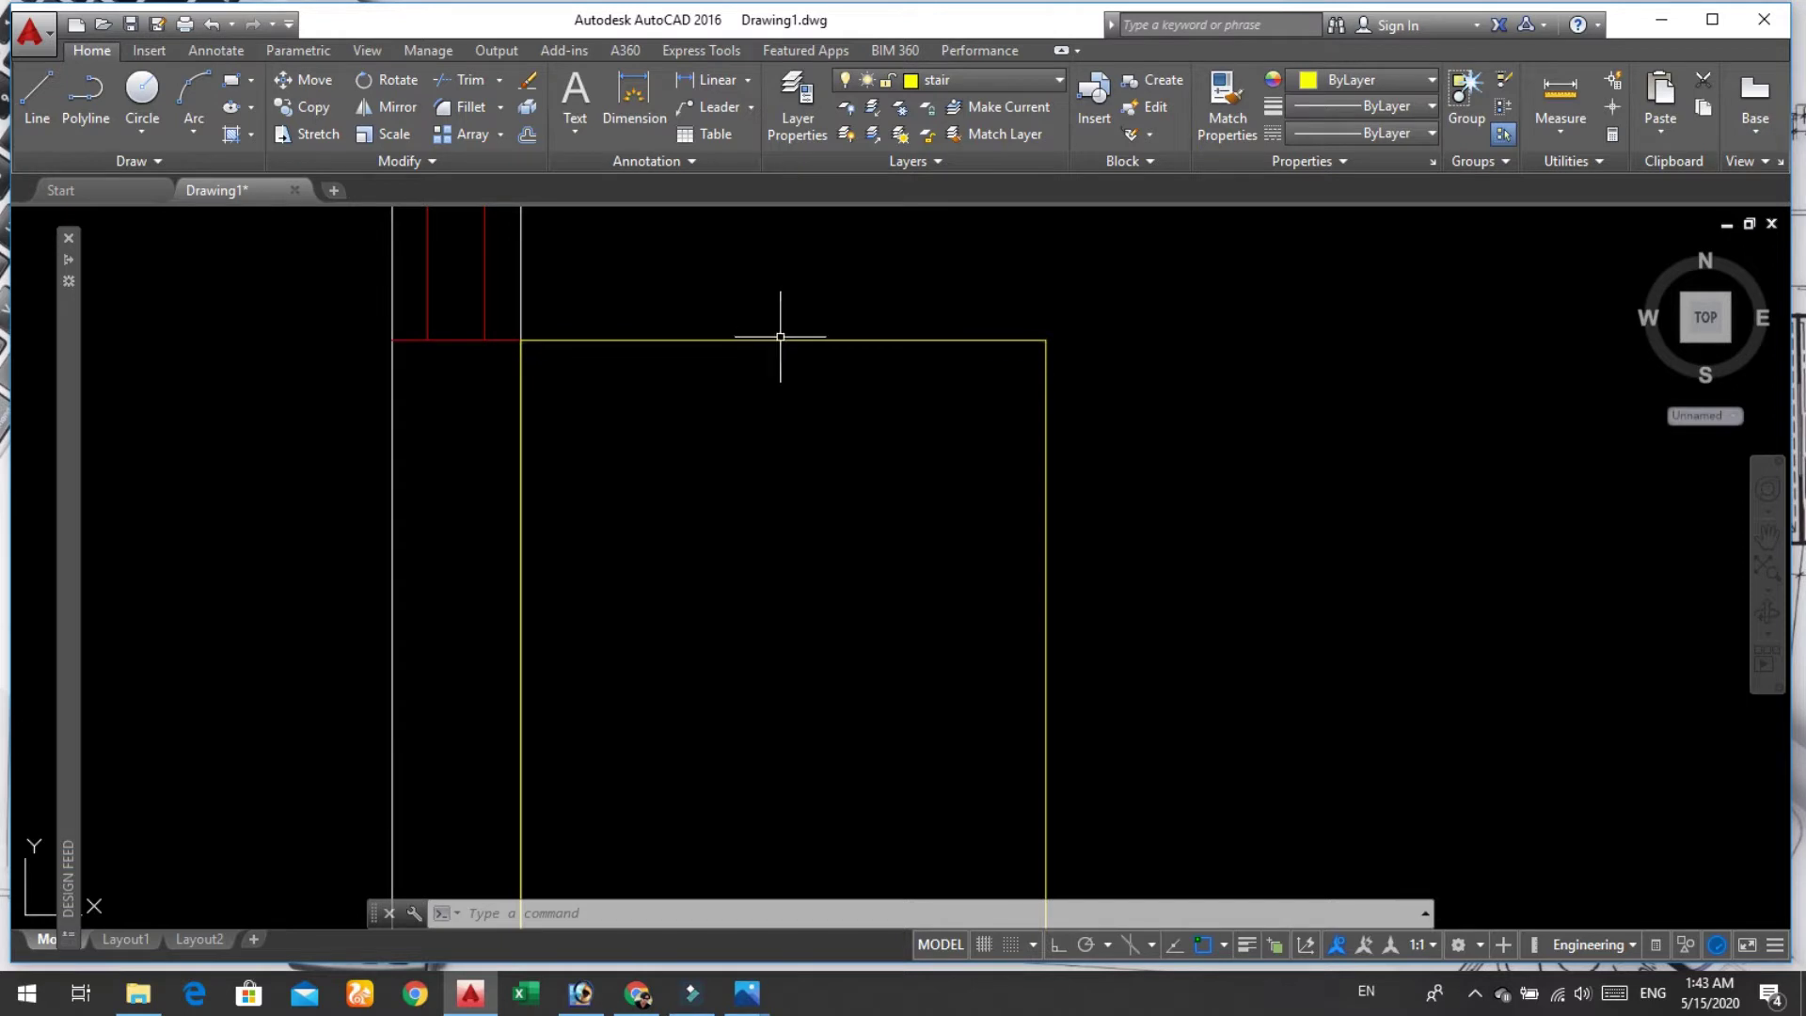
Step: Offset the stair's top edge downward at distance 10 to create the first horizontal treads
{"action": "type", "text": "o"}
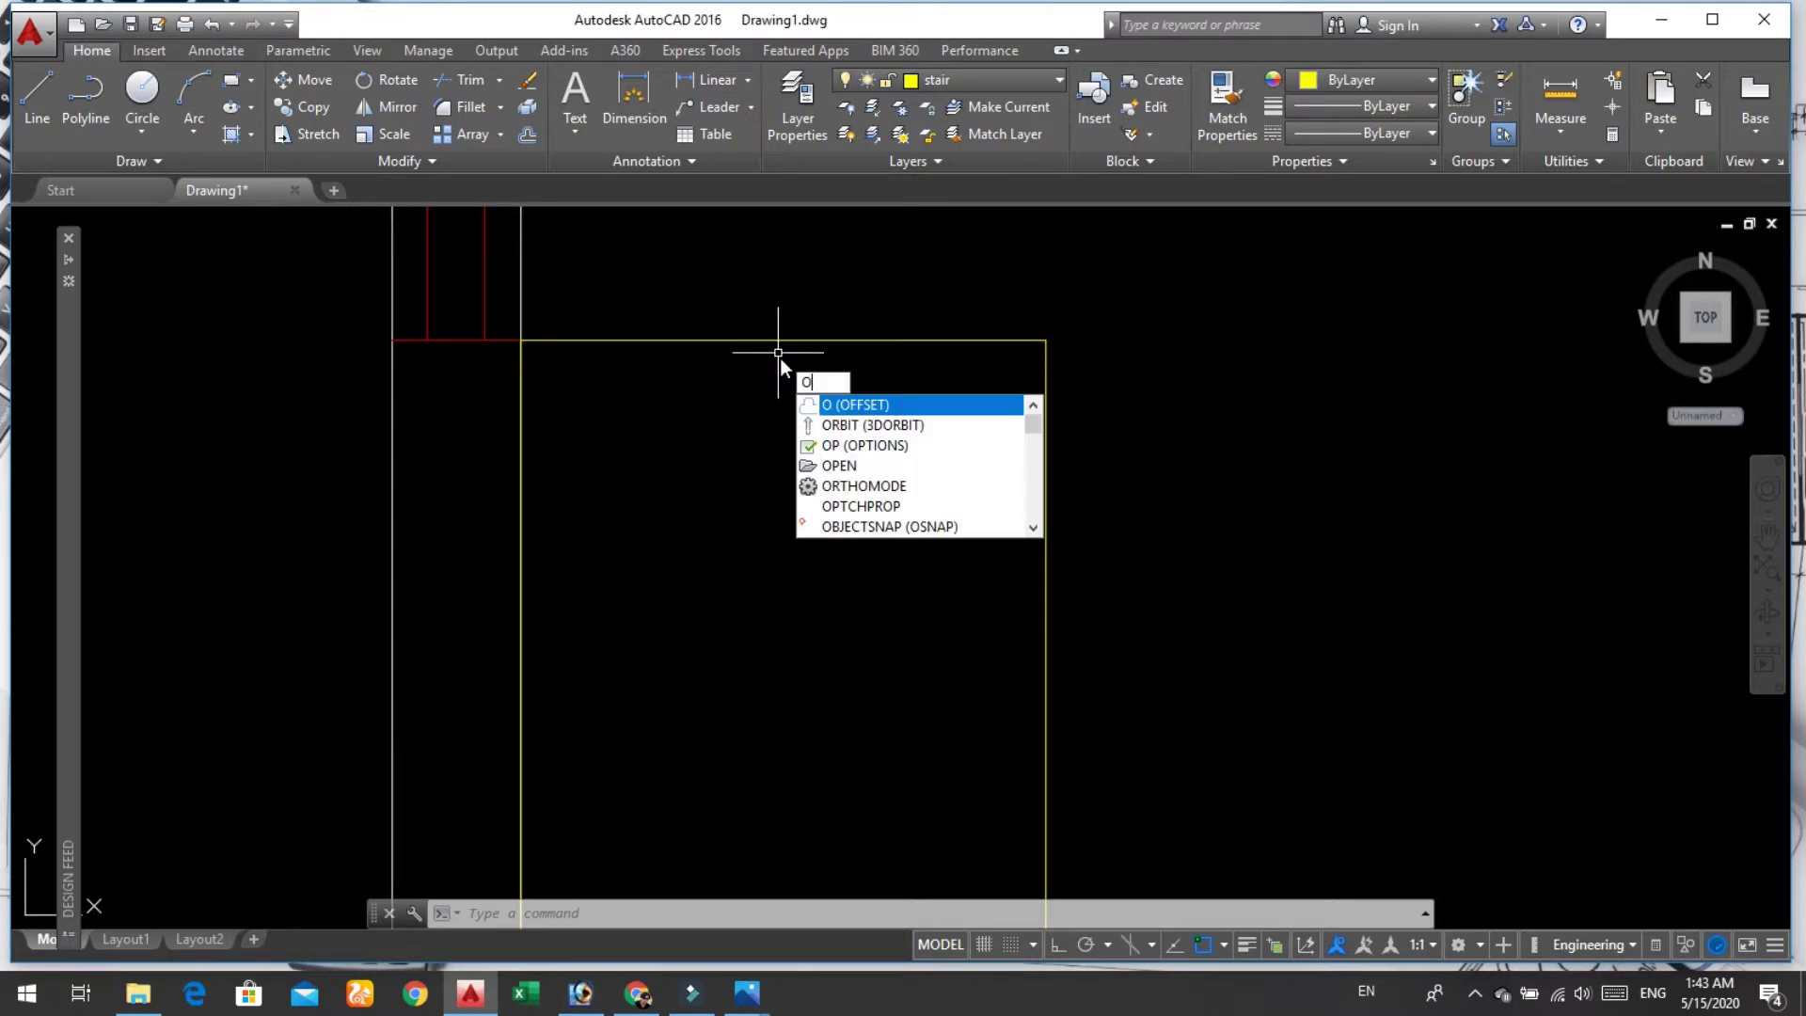
{"action": "key", "text": "Return"}
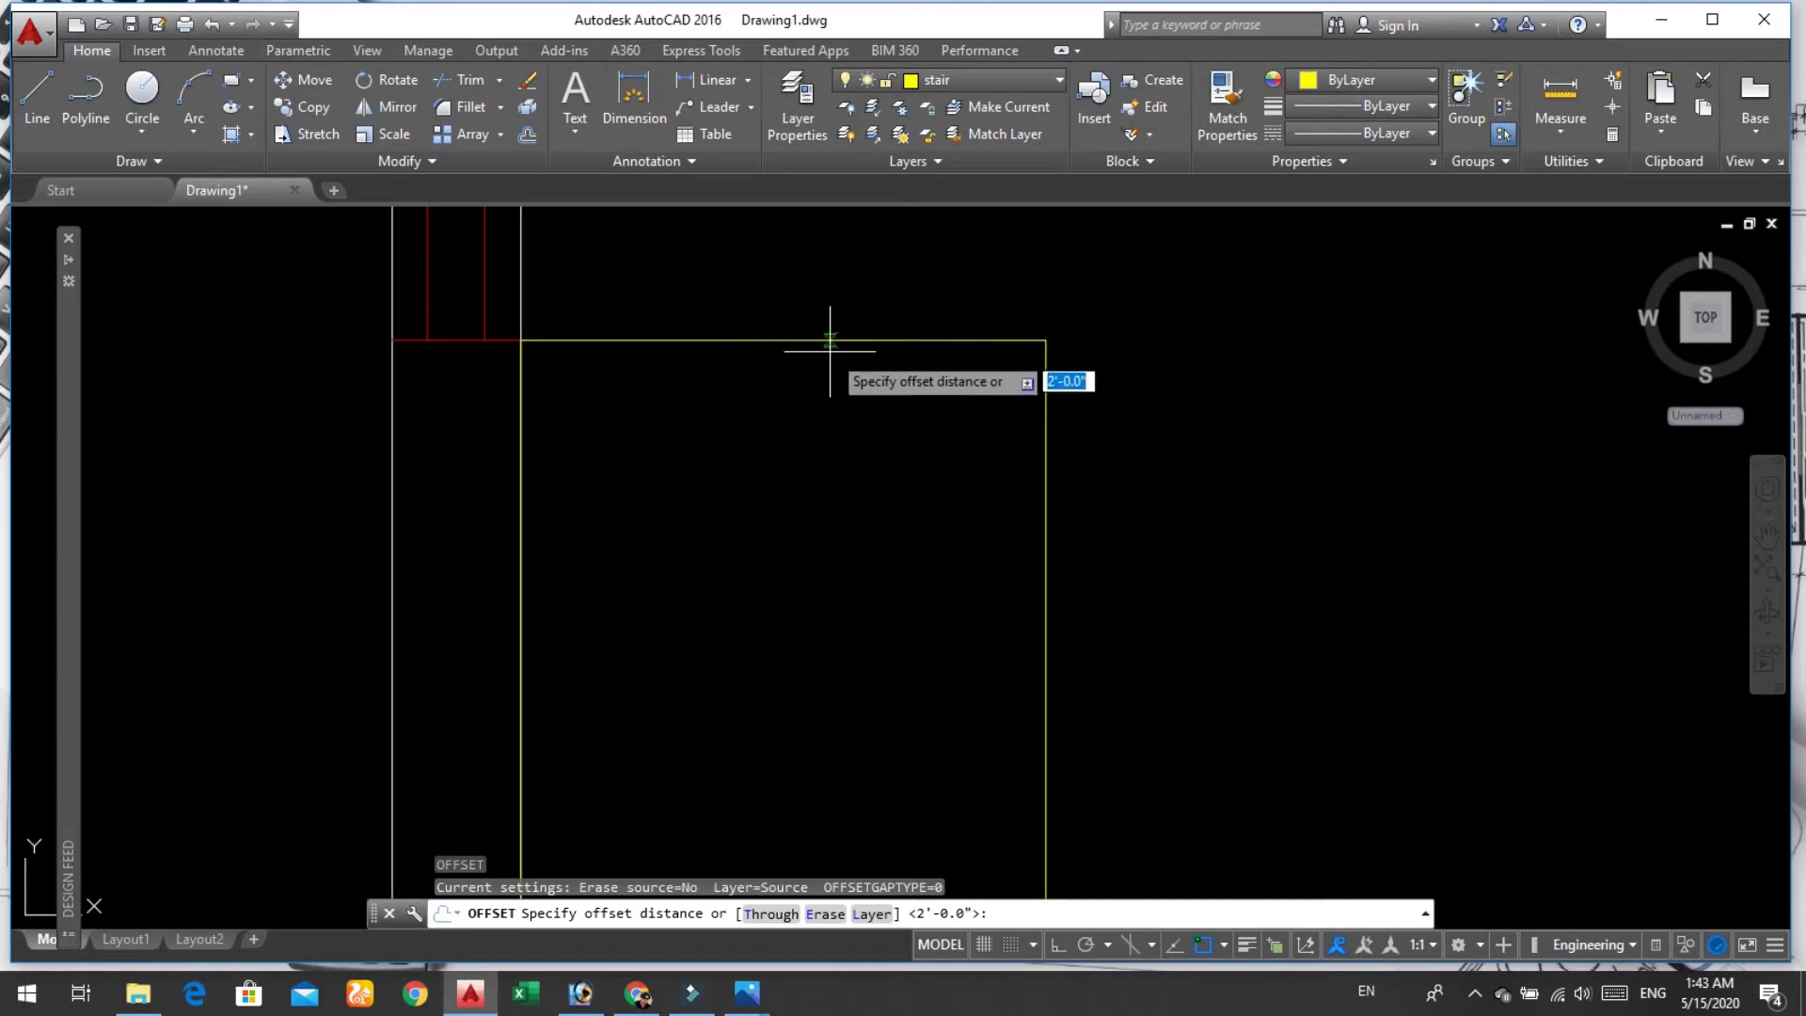
{"action": "type", "text": "0"}
{"action": "key", "text": "Return"}
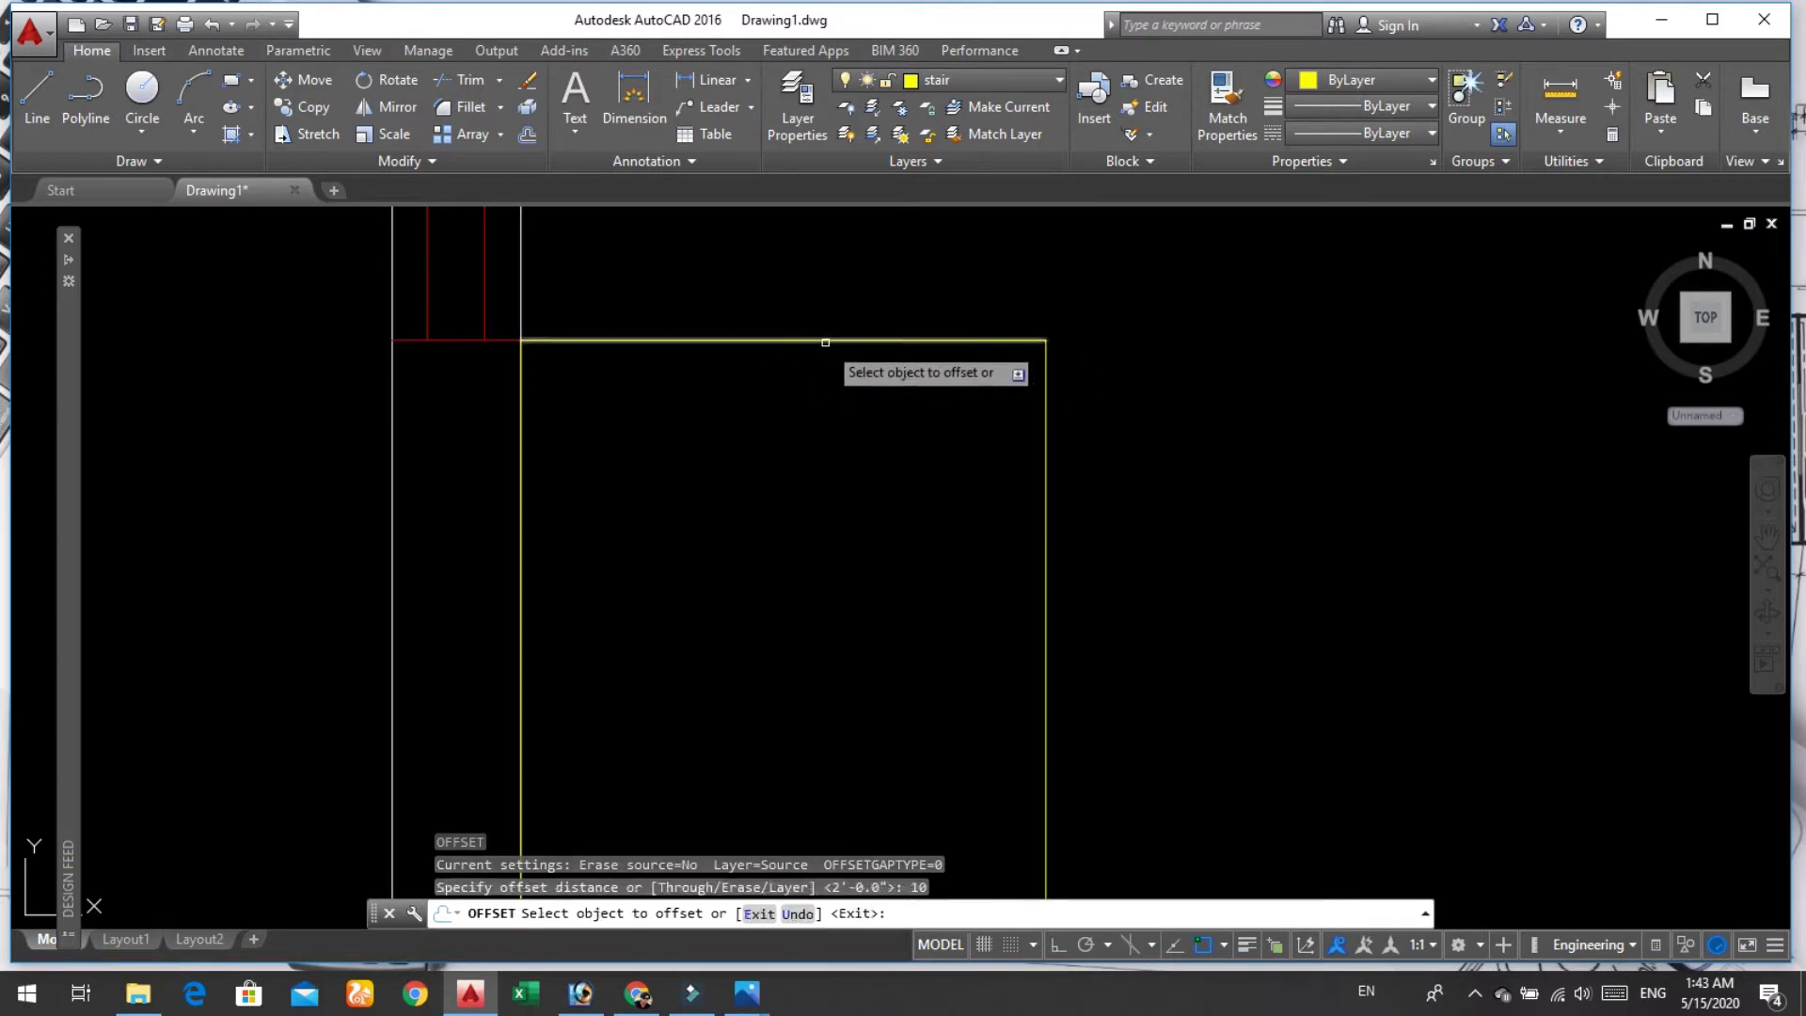
{"action": "left_click", "coordinate": [824, 340]}
{"action": "left_click", "coordinate": [795, 419]}
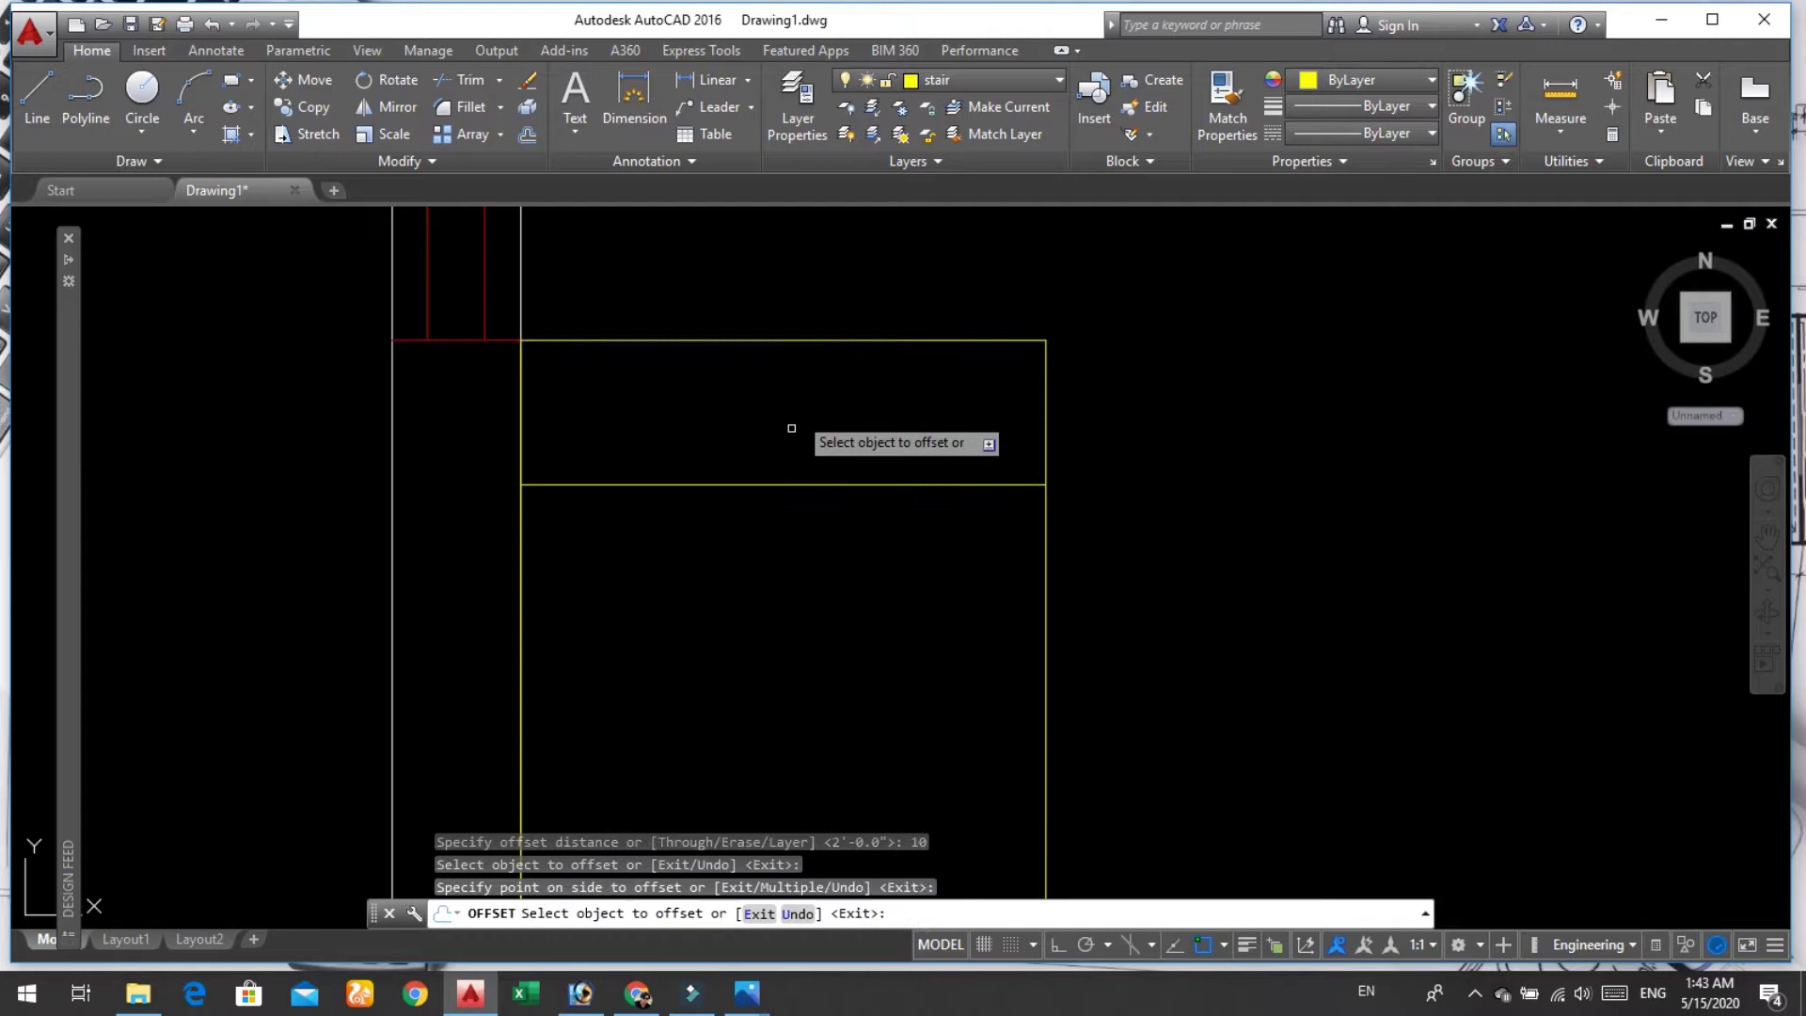
{"action": "left_click", "coordinate": [794, 484]}
{"action": "left_click", "coordinate": [795, 557]}
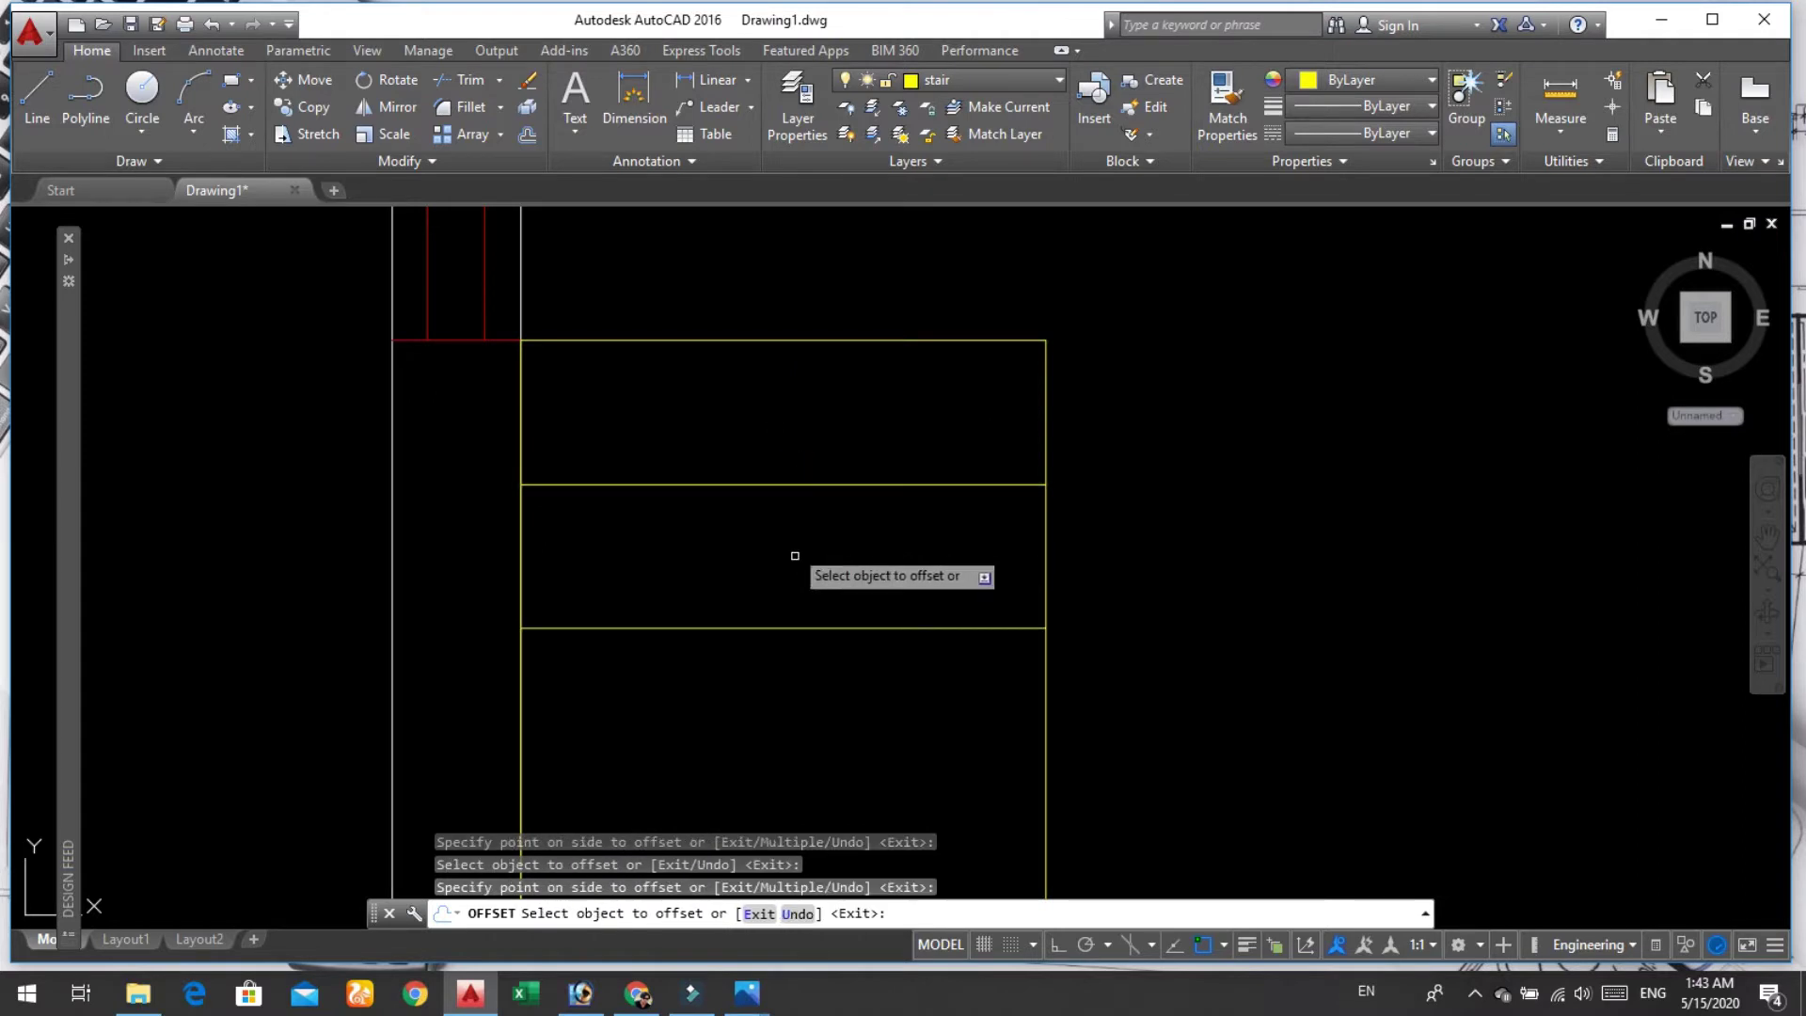
{"action": "left_click", "coordinate": [811, 627]}
{"action": "left_click", "coordinate": [815, 692]}
Step: Continue adding horizontal treads 10 apart to the bottom of the upright flight
{"action": "scroll", "coordinate": [817, 683], "scroll_direction": "down", "scroll_amount": 3}
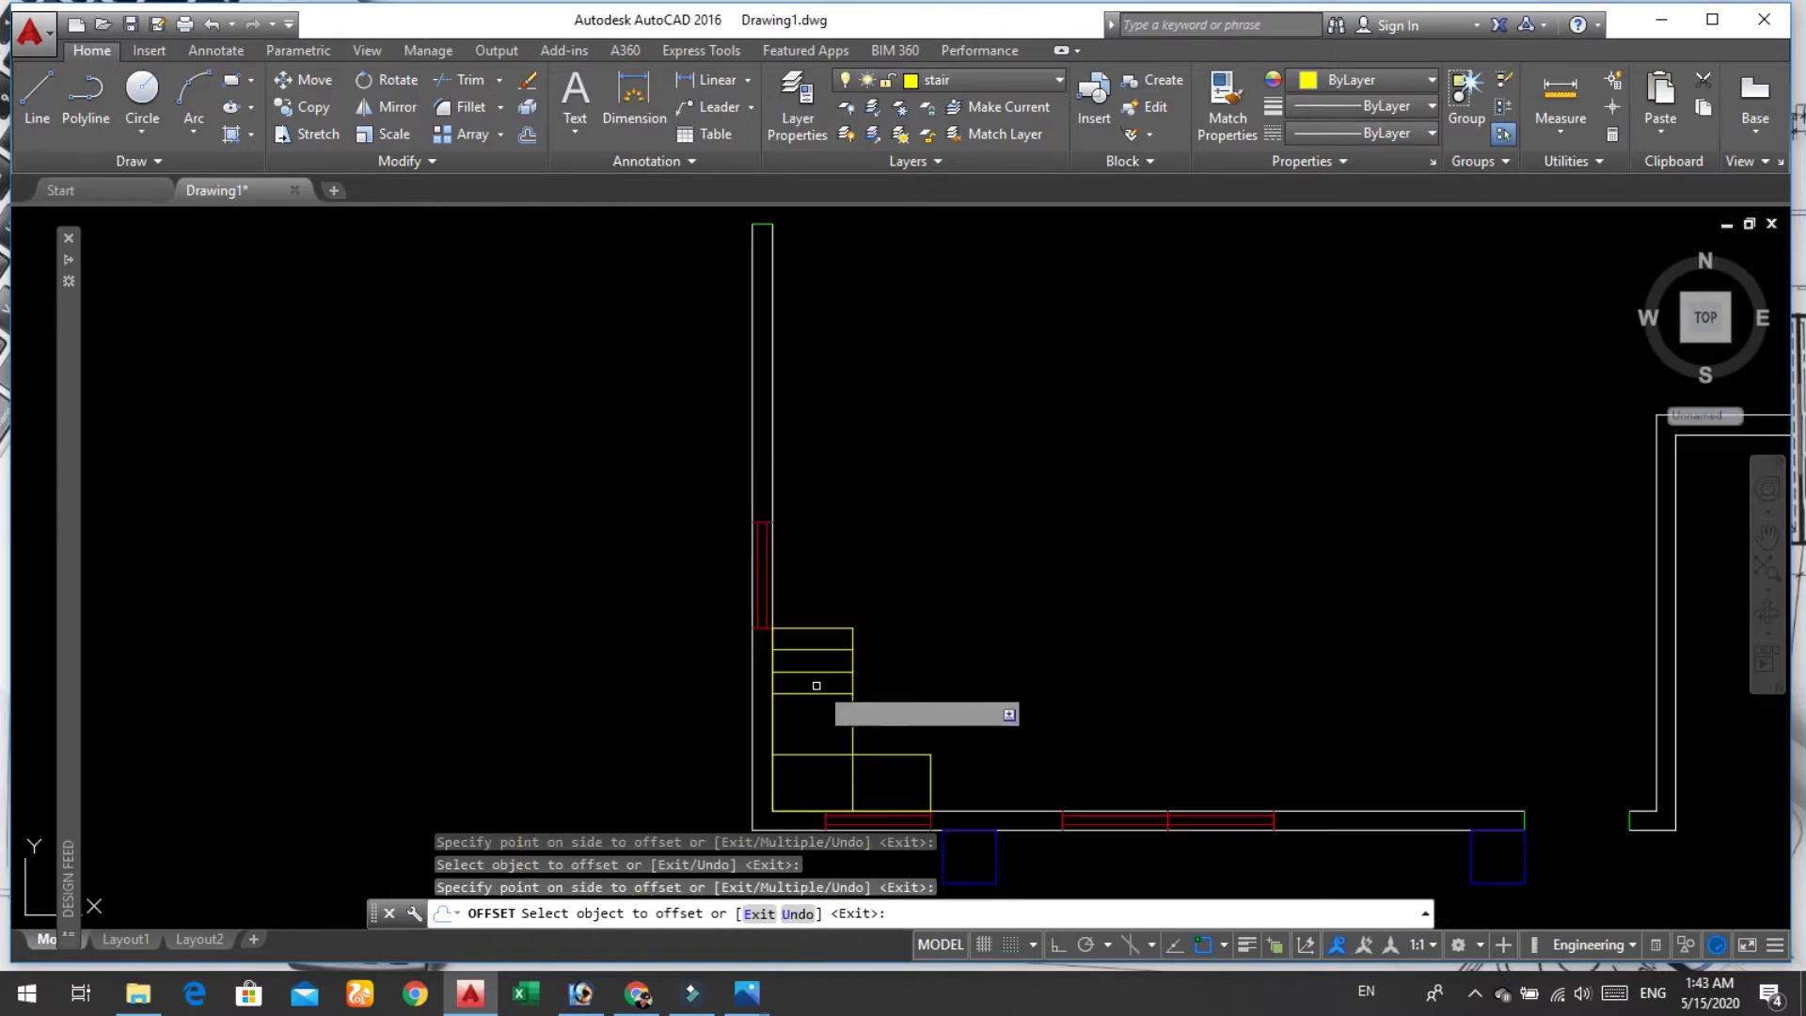
{"action": "scroll", "coordinate": [823, 733], "scroll_direction": "down", "scroll_amount": 2}
{"action": "scroll", "coordinate": [823, 733], "scroll_direction": "up", "scroll_amount": 2}
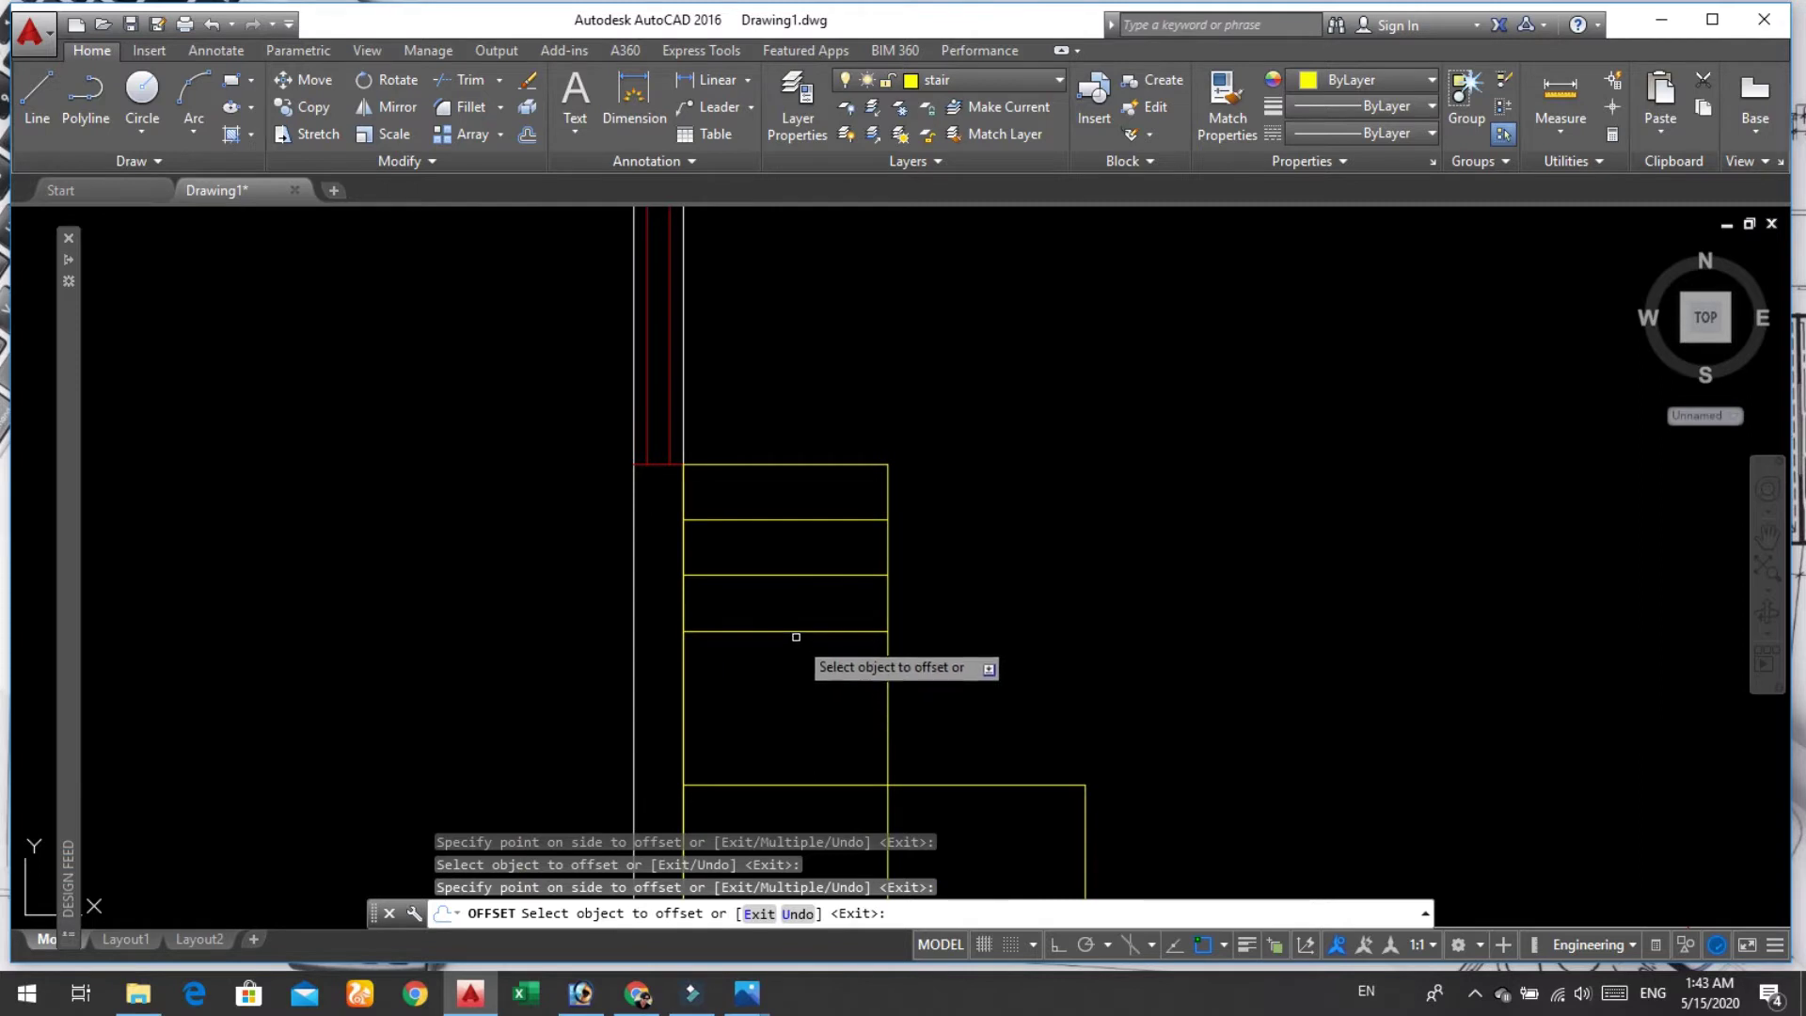
{"action": "left_click", "coordinate": [796, 637]}
{"action": "left_click", "coordinate": [808, 689]}
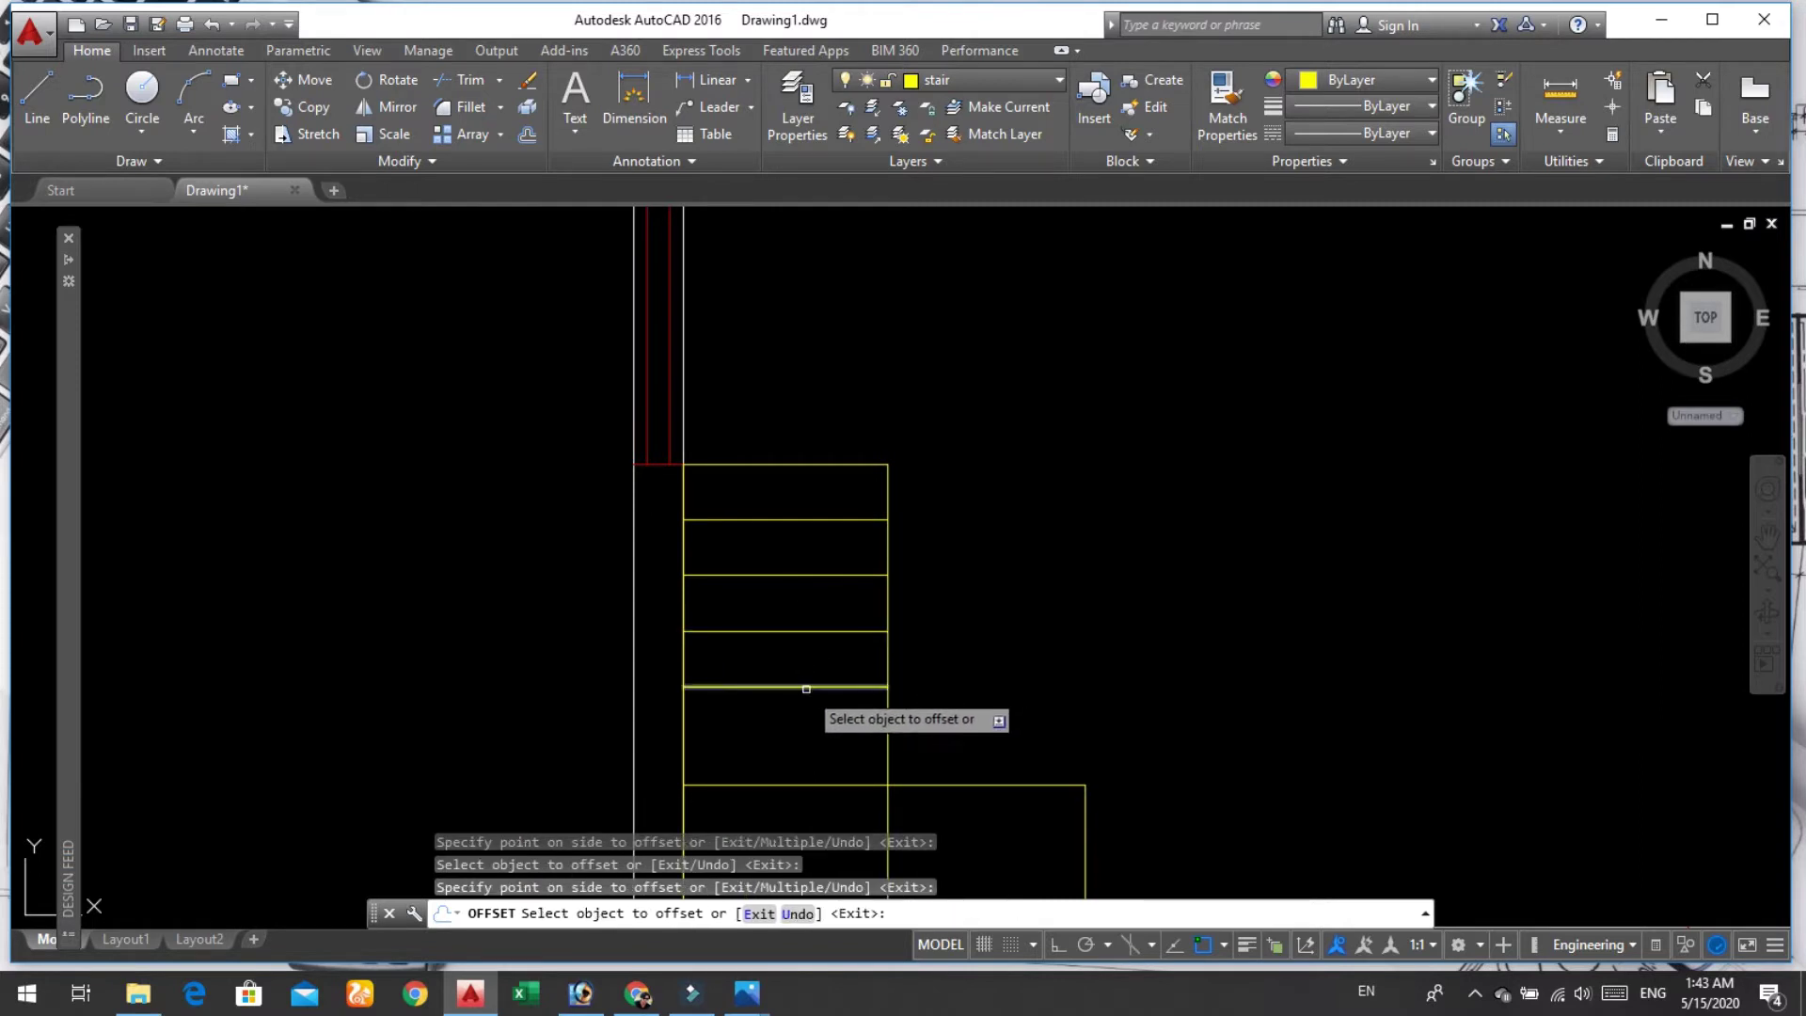
{"action": "left_click", "coordinate": [806, 689]}
{"action": "scroll", "coordinate": [842, 762], "scroll_direction": "down", "scroll_amount": 4}
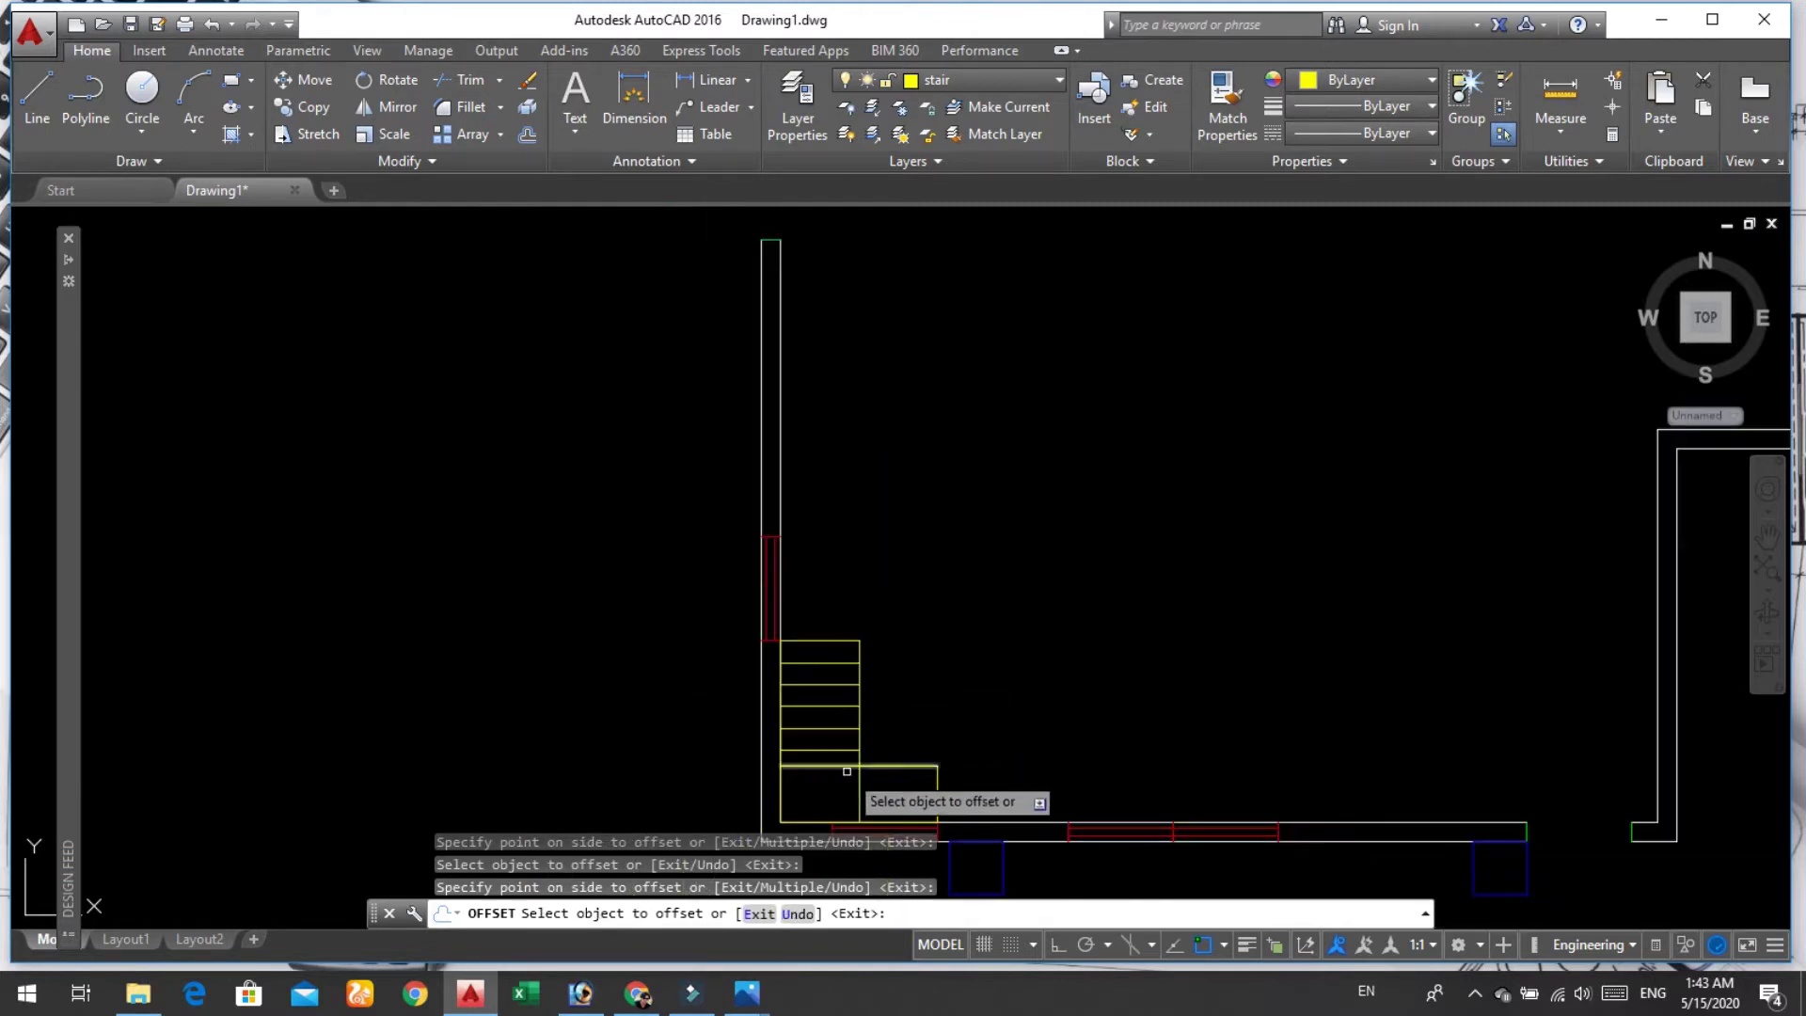
{"action": "scroll", "coordinate": [849, 776], "scroll_direction": "up", "scroll_amount": 2}
{"action": "scroll", "coordinate": [851, 781], "scroll_direction": "up", "scroll_amount": 1}
{"action": "scroll", "coordinate": [854, 789], "scroll_direction": "down", "scroll_amount": 1}
{"action": "scroll", "coordinate": [853, 793], "scroll_direction": "down", "scroll_amount": 2}
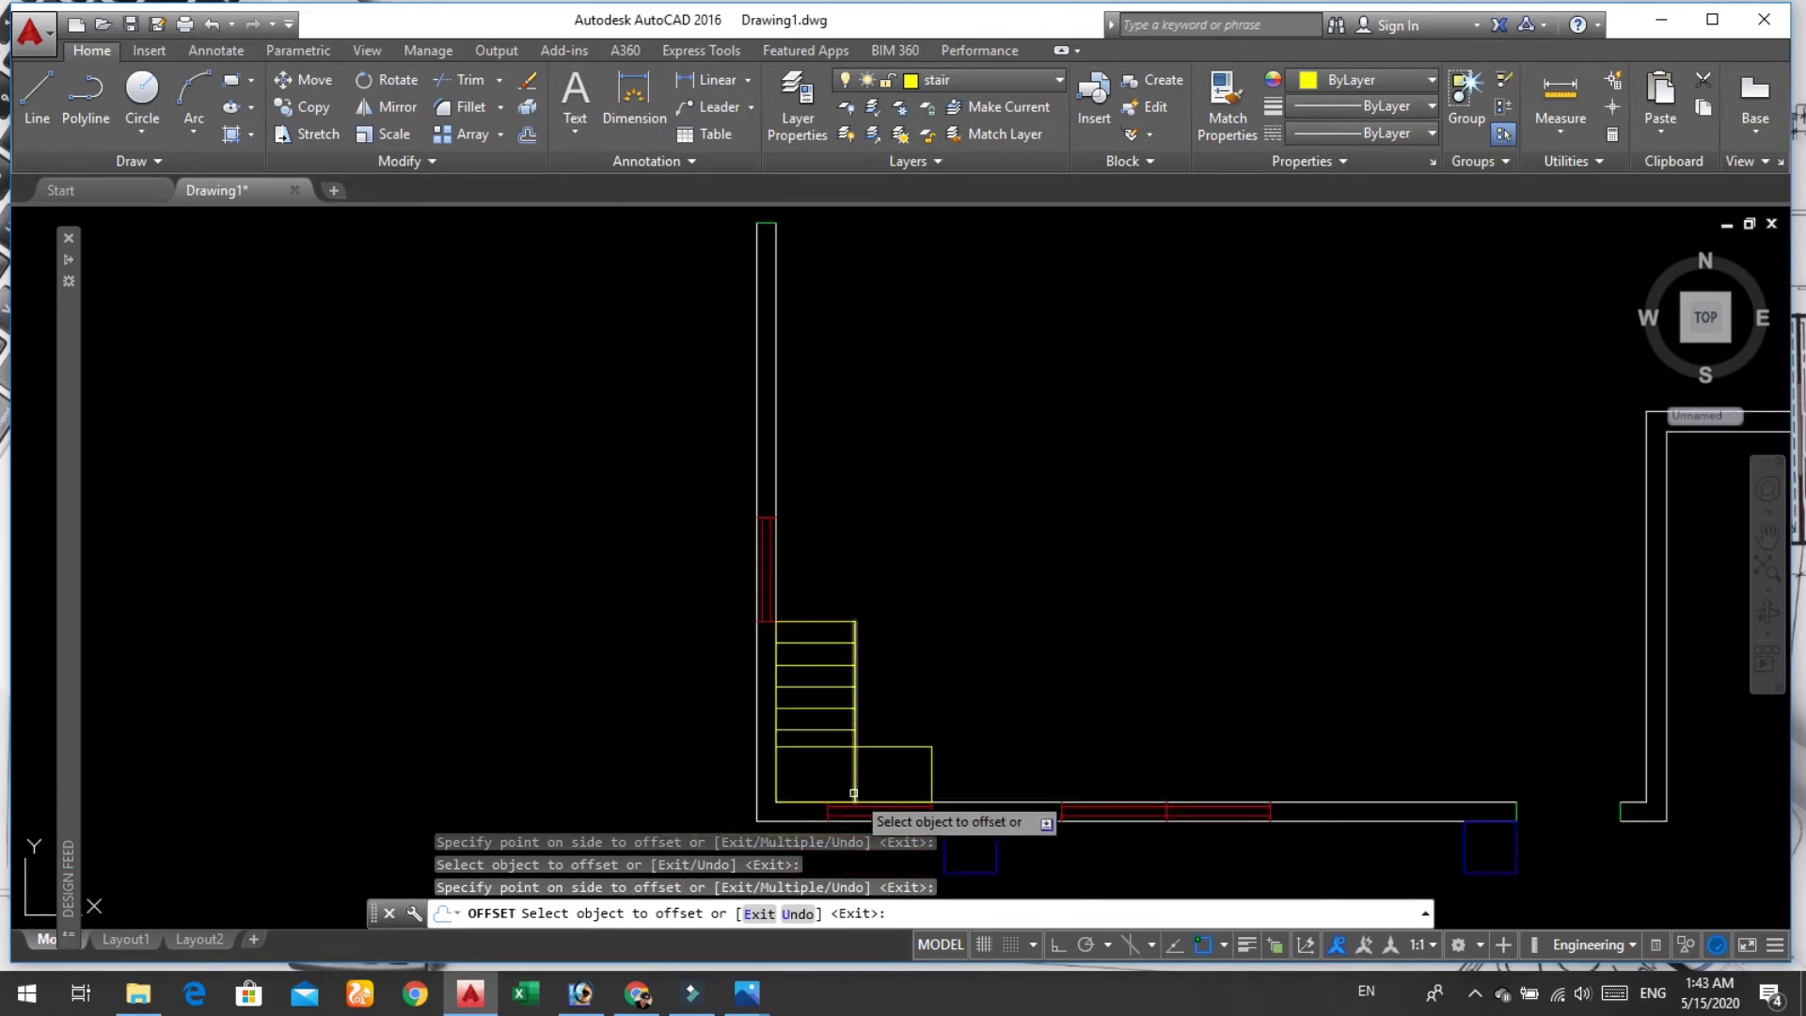
{"action": "scroll", "coordinate": [854, 793], "scroll_direction": "up", "scroll_amount": 4}
Step: Offset the flight's right edge to add three vertical treads through the lower arm
{"action": "left_click", "coordinate": [847, 766]}
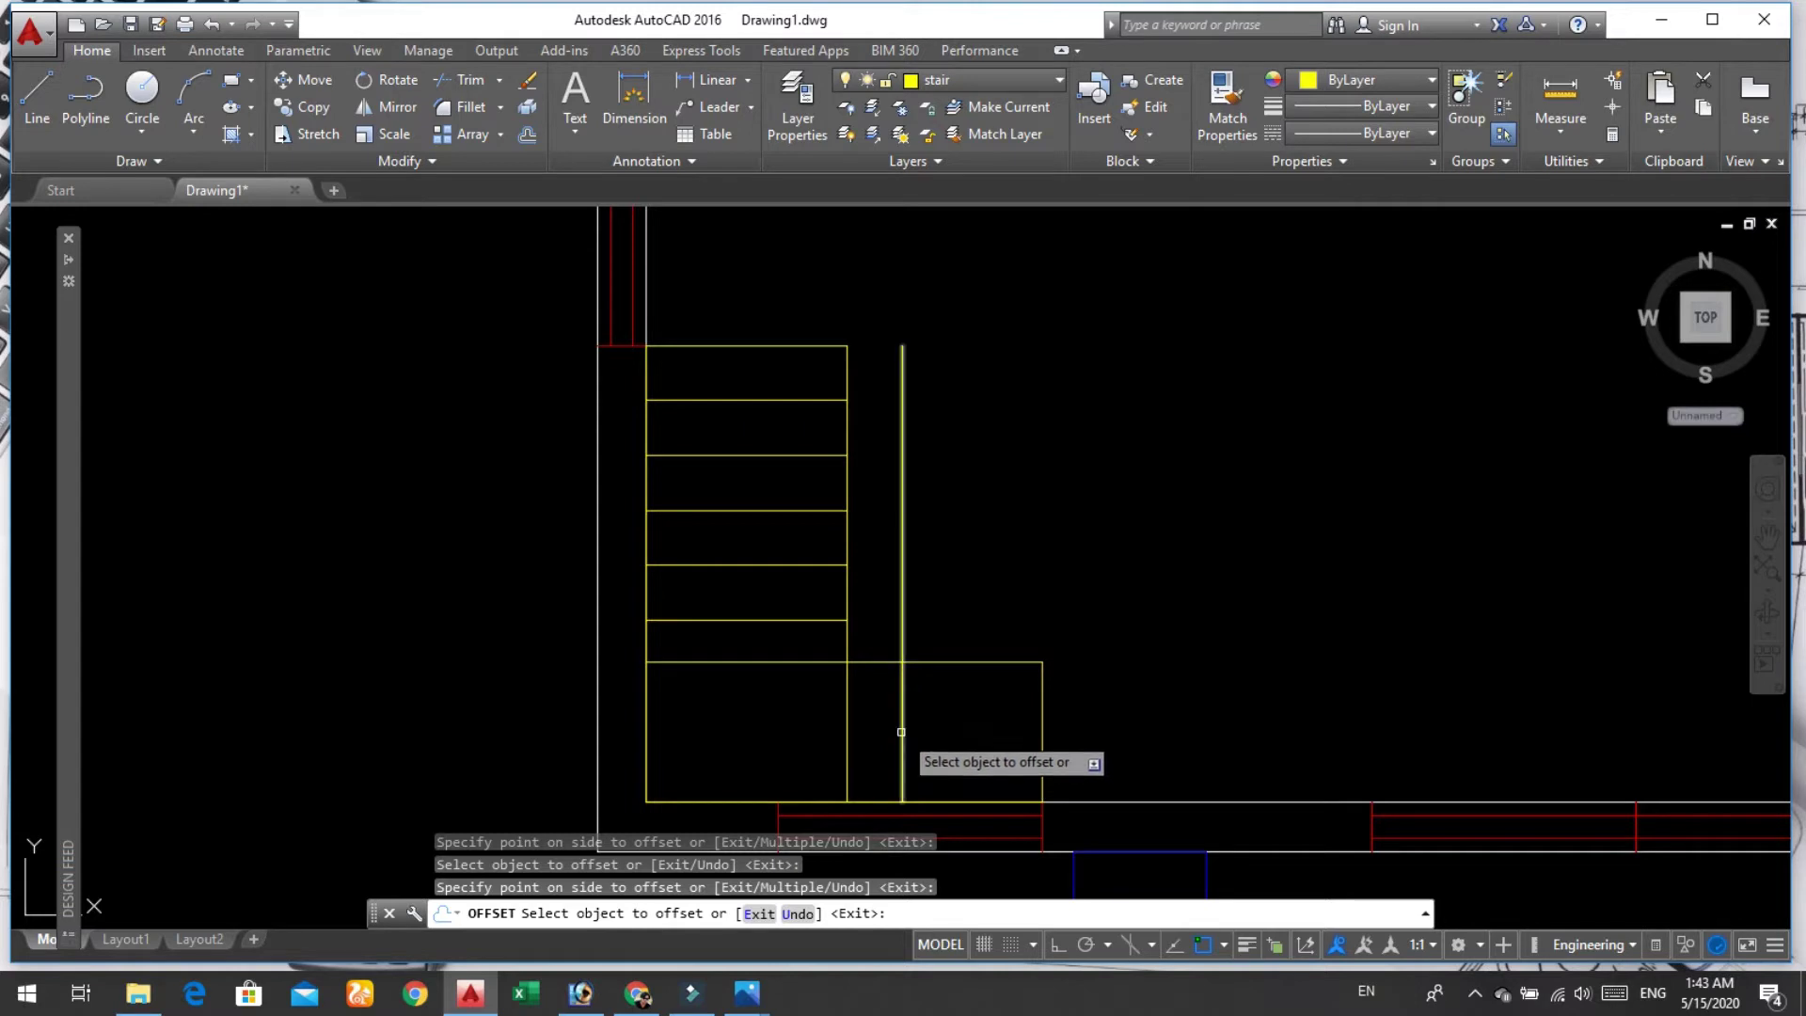
{"action": "left_click", "coordinate": [901, 732]}
{"action": "left_click", "coordinate": [975, 733]}
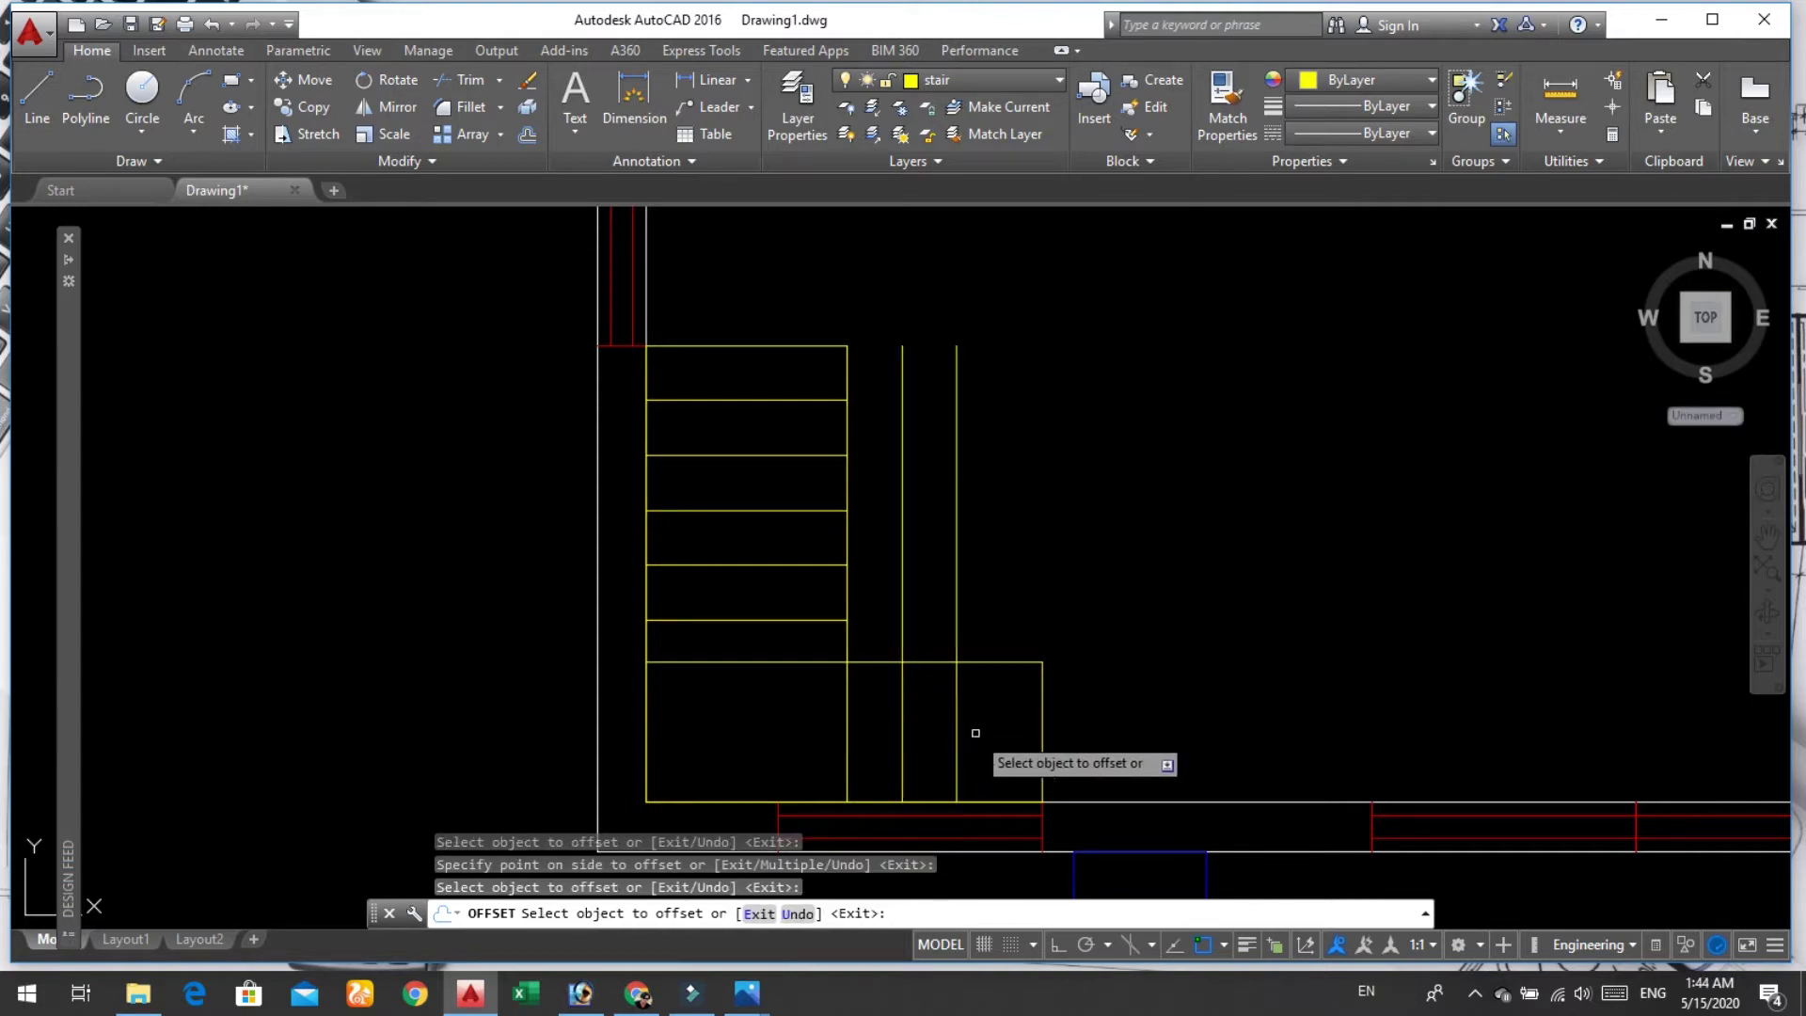
{"action": "left_click", "coordinate": [956, 734]}
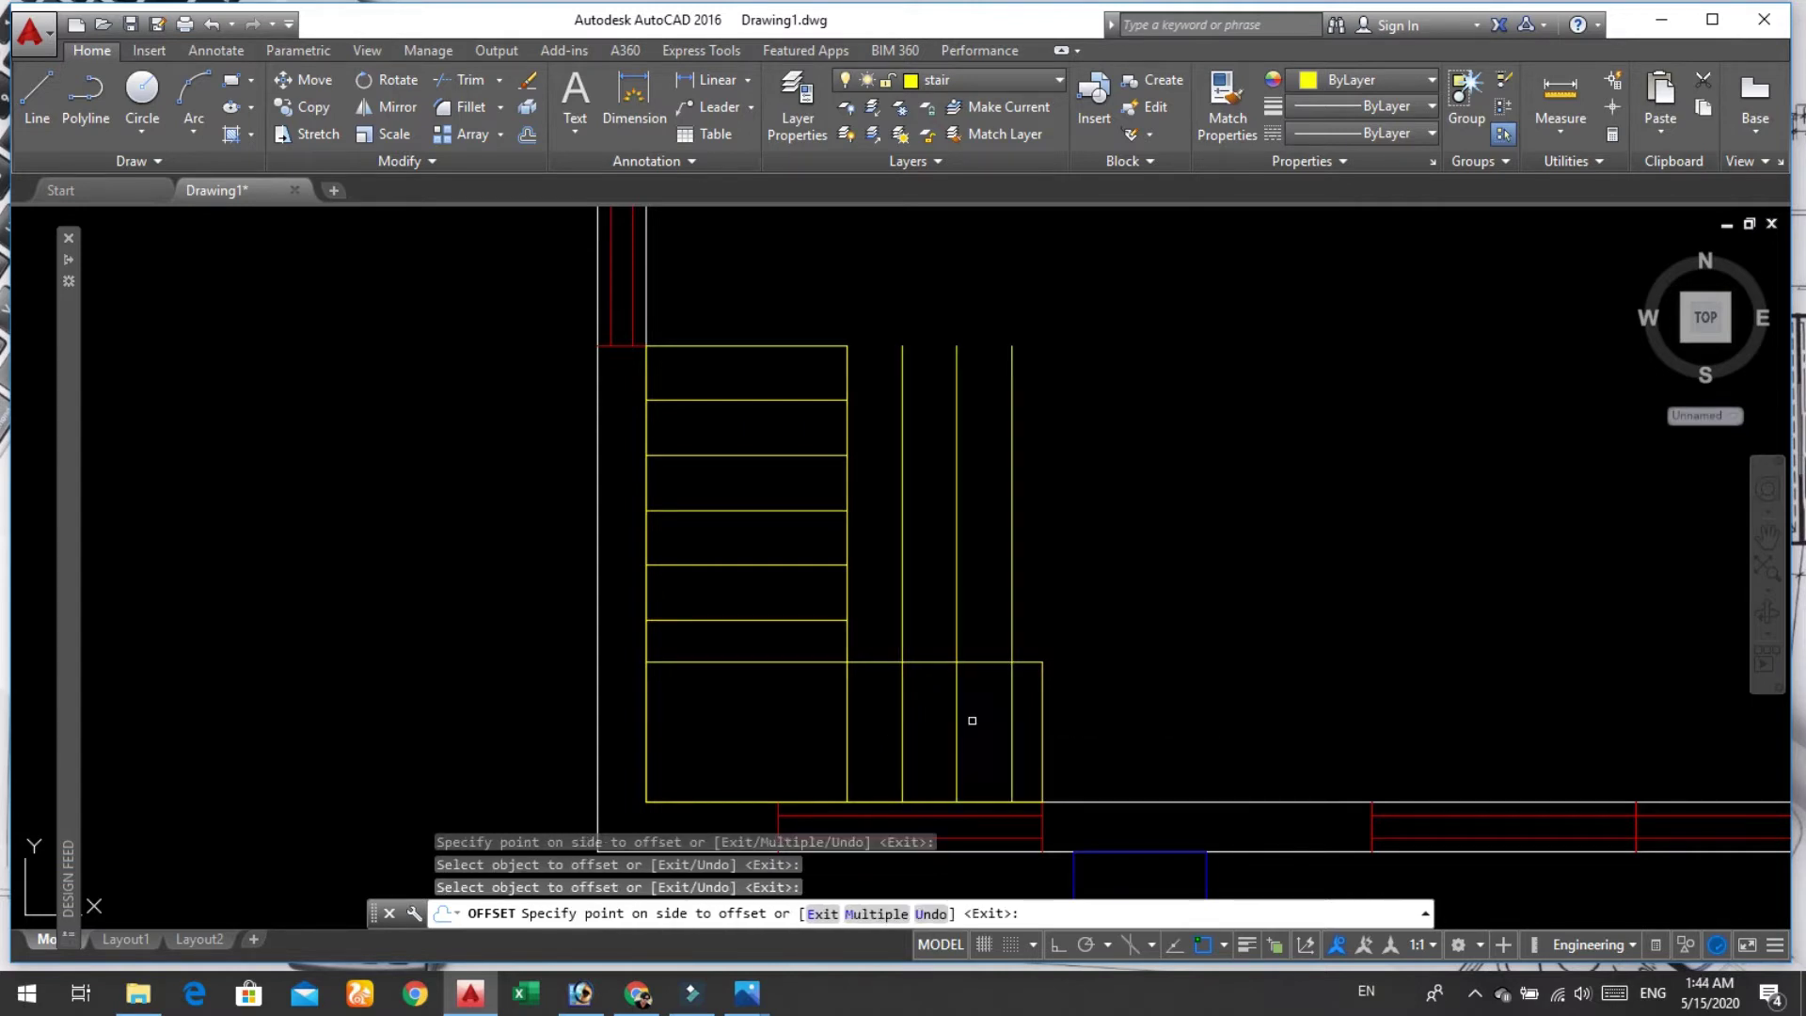
{"action": "key", "text": "Return"}
{"action": "type", "text": "tr"}
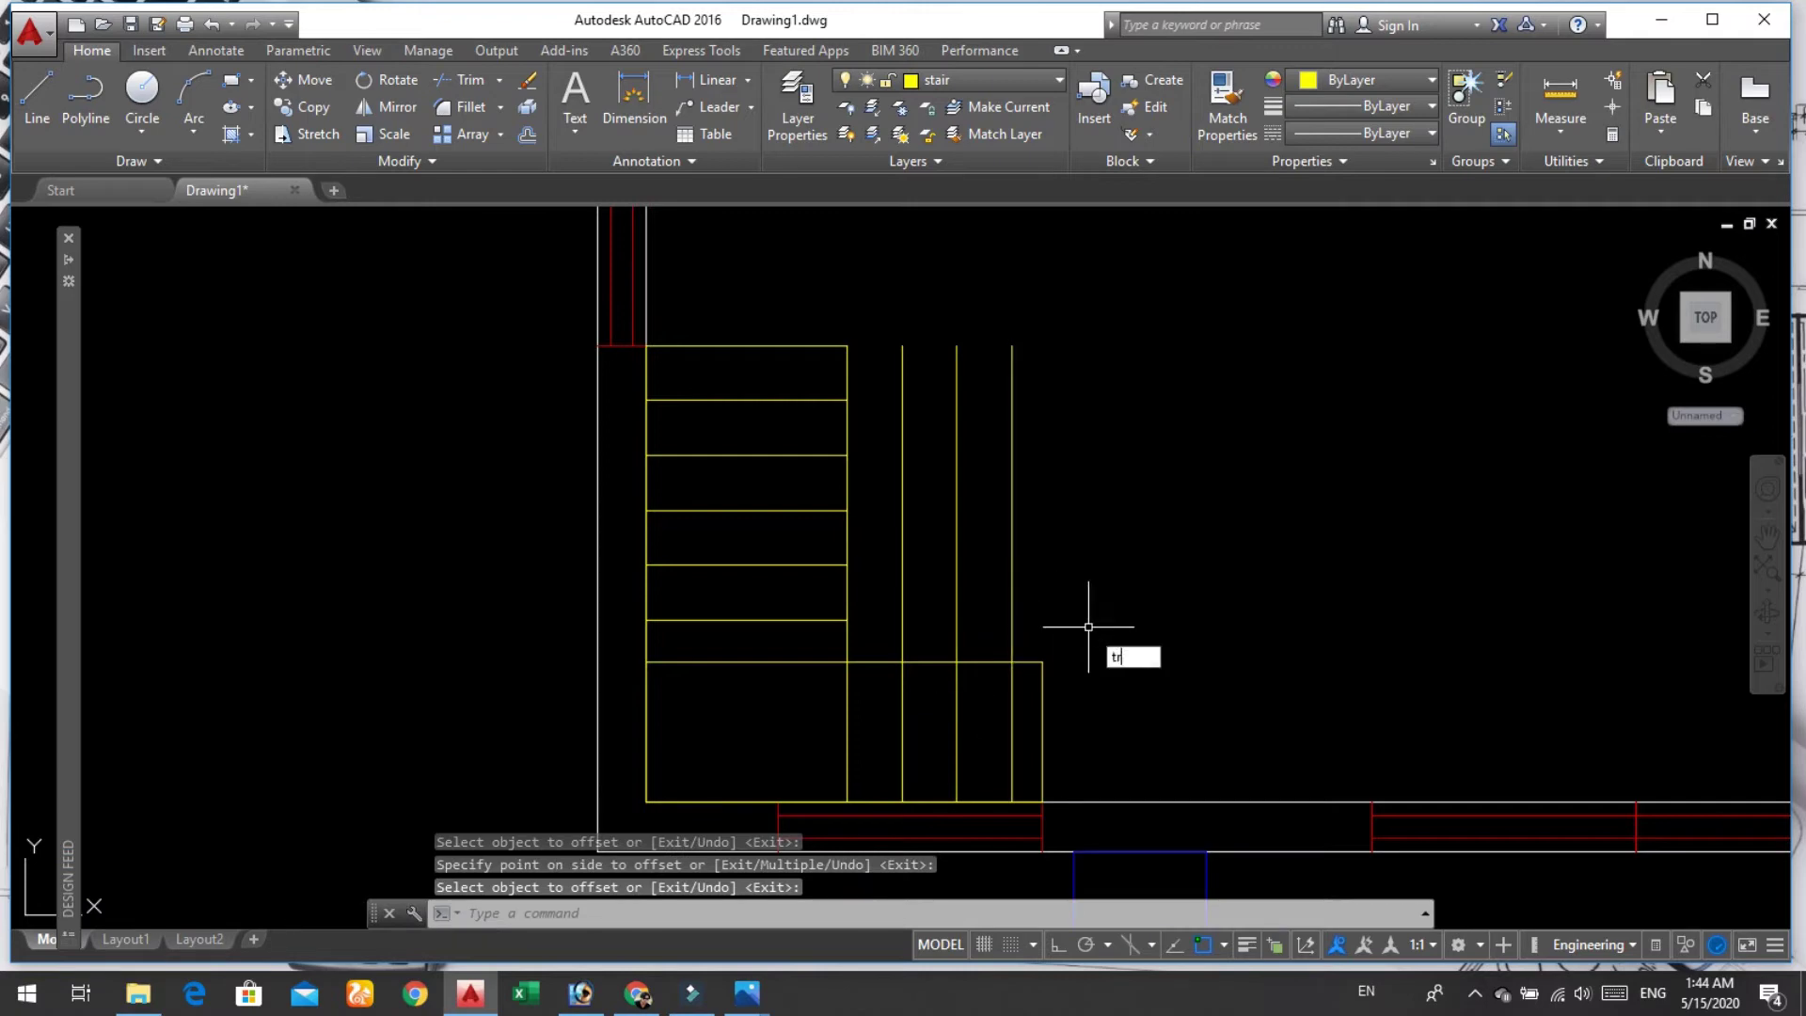
Step: Trim the vertical tread lines sticking up above the stair's lower arm
{"action": "key", "text": "Return"}
{"action": "key", "text": "Return"}
{"action": "left_click", "coordinate": [1064, 506]}
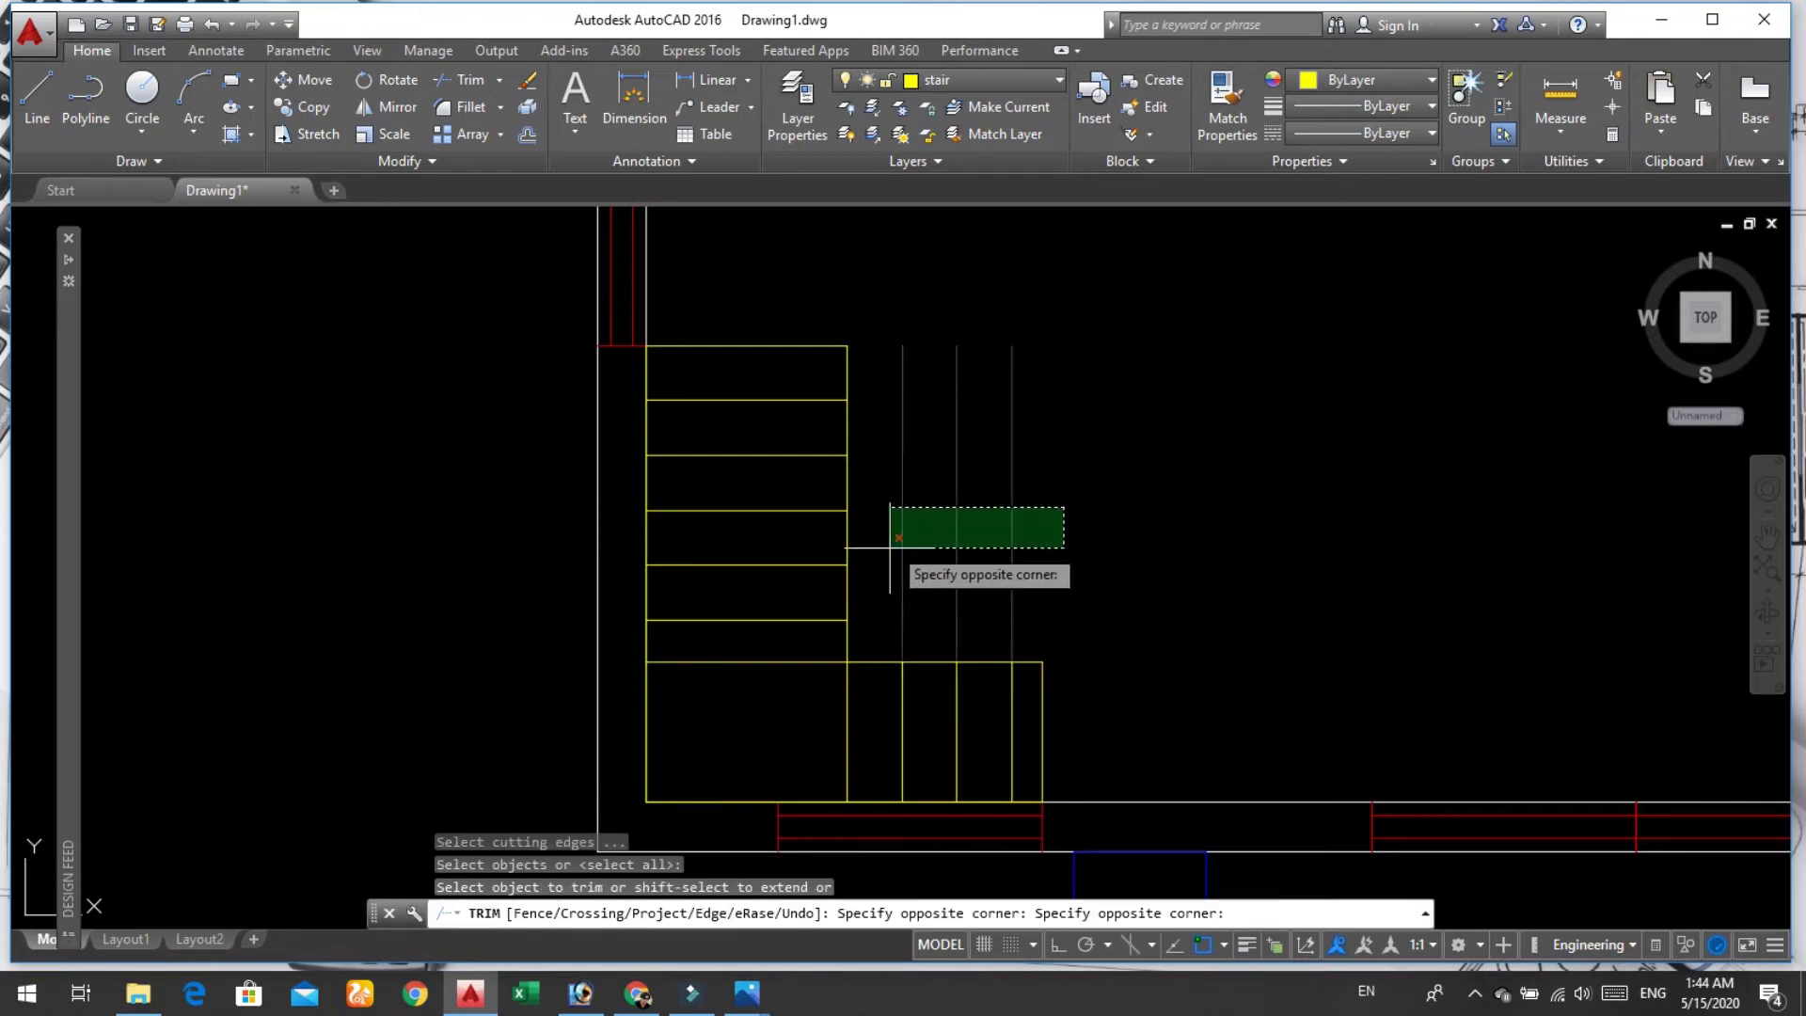
{"action": "left_click", "coordinate": [907, 562]}
{"action": "scroll", "coordinate": [979, 577], "scroll_direction": "down", "scroll_amount": 3}
{"action": "scroll", "coordinate": [979, 577], "scroll_direction": "down", "scroll_amount": 2}
{"action": "key", "text": "Return"}
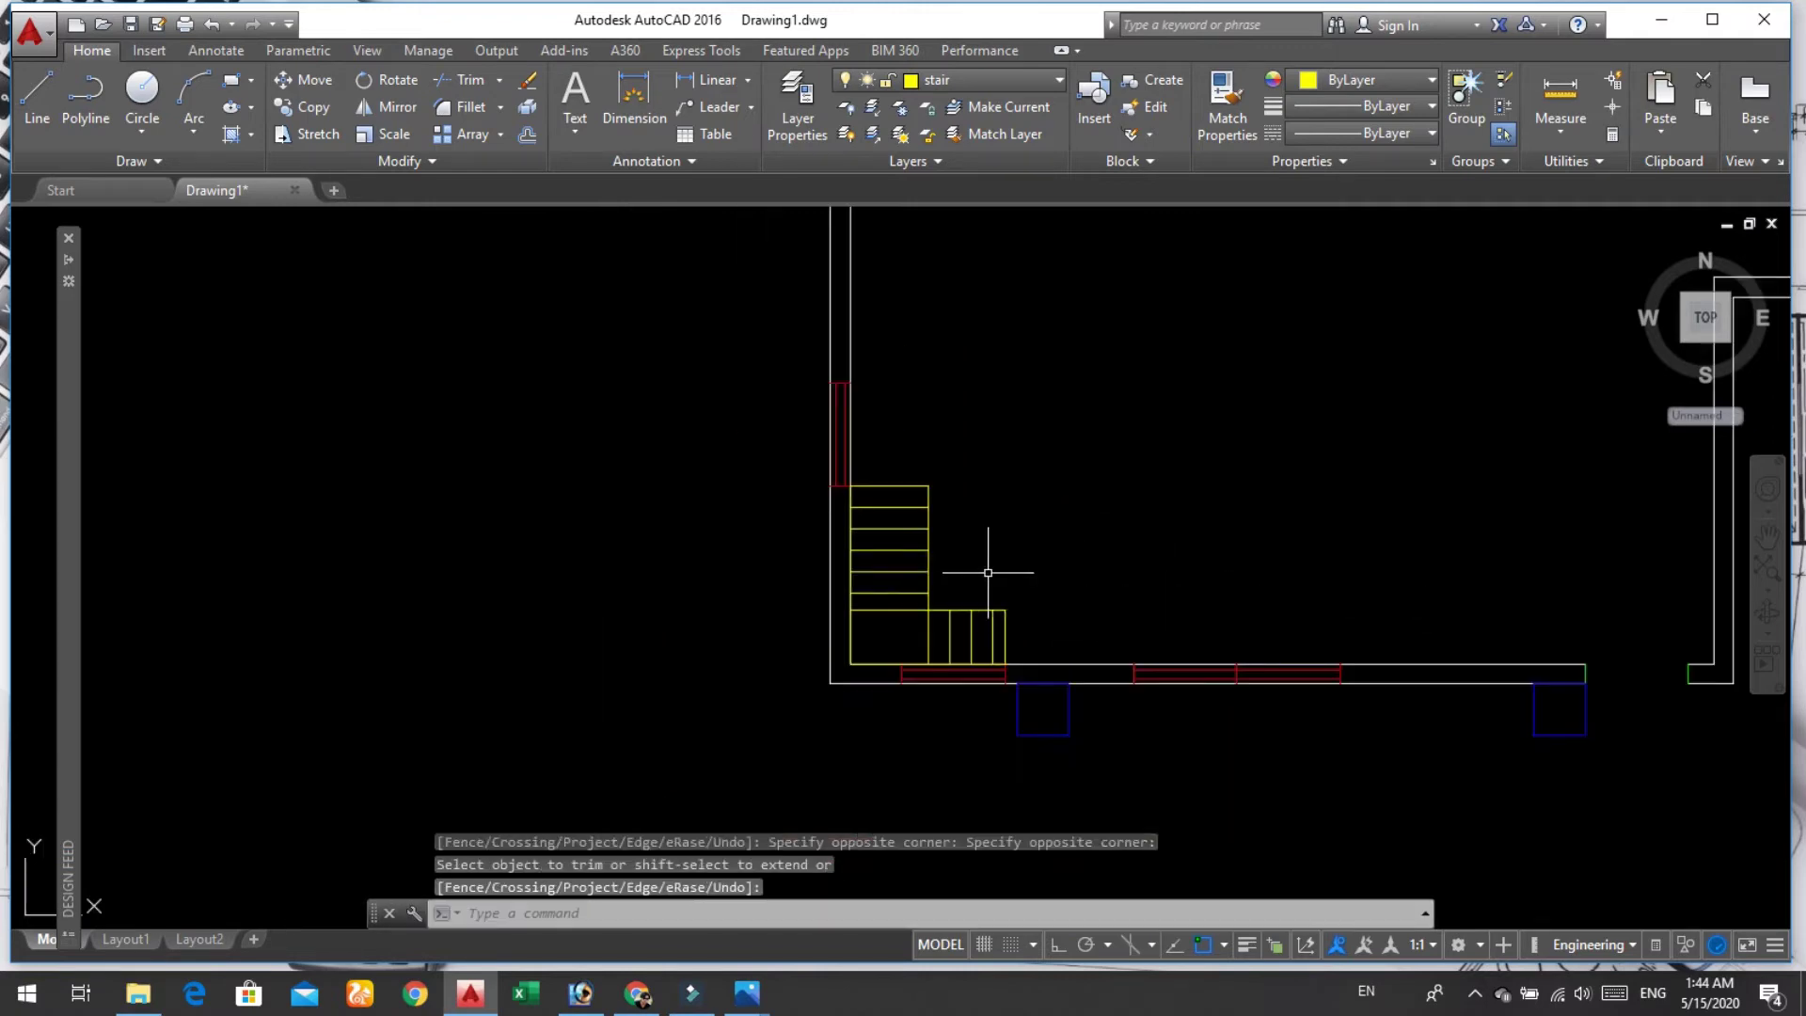
Step: Zoom out to show the whole floor plan
{"action": "scroll", "coordinate": [1045, 559], "scroll_direction": "down", "scroll_amount": 3}
{"action": "scroll", "coordinate": [1166, 471], "scroll_direction": "down", "scroll_amount": 5}
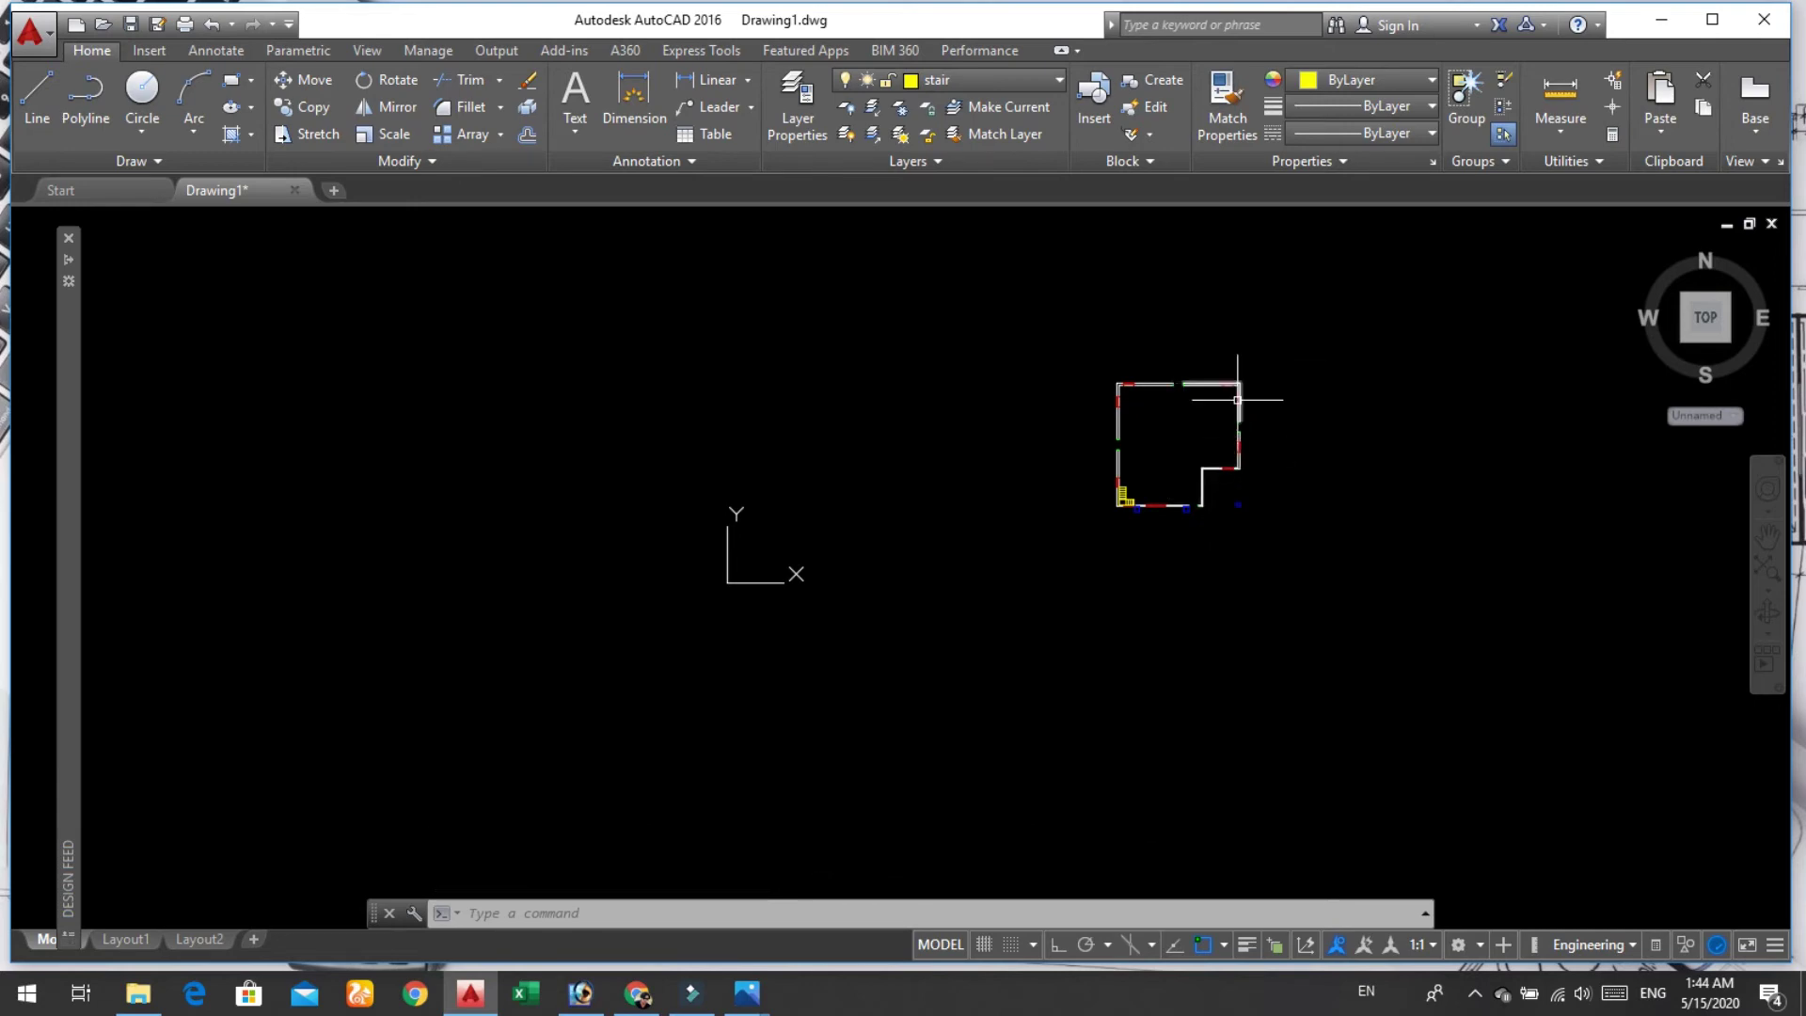
{"action": "scroll", "coordinate": [1208, 480], "scroll_direction": "up", "scroll_amount": 4}
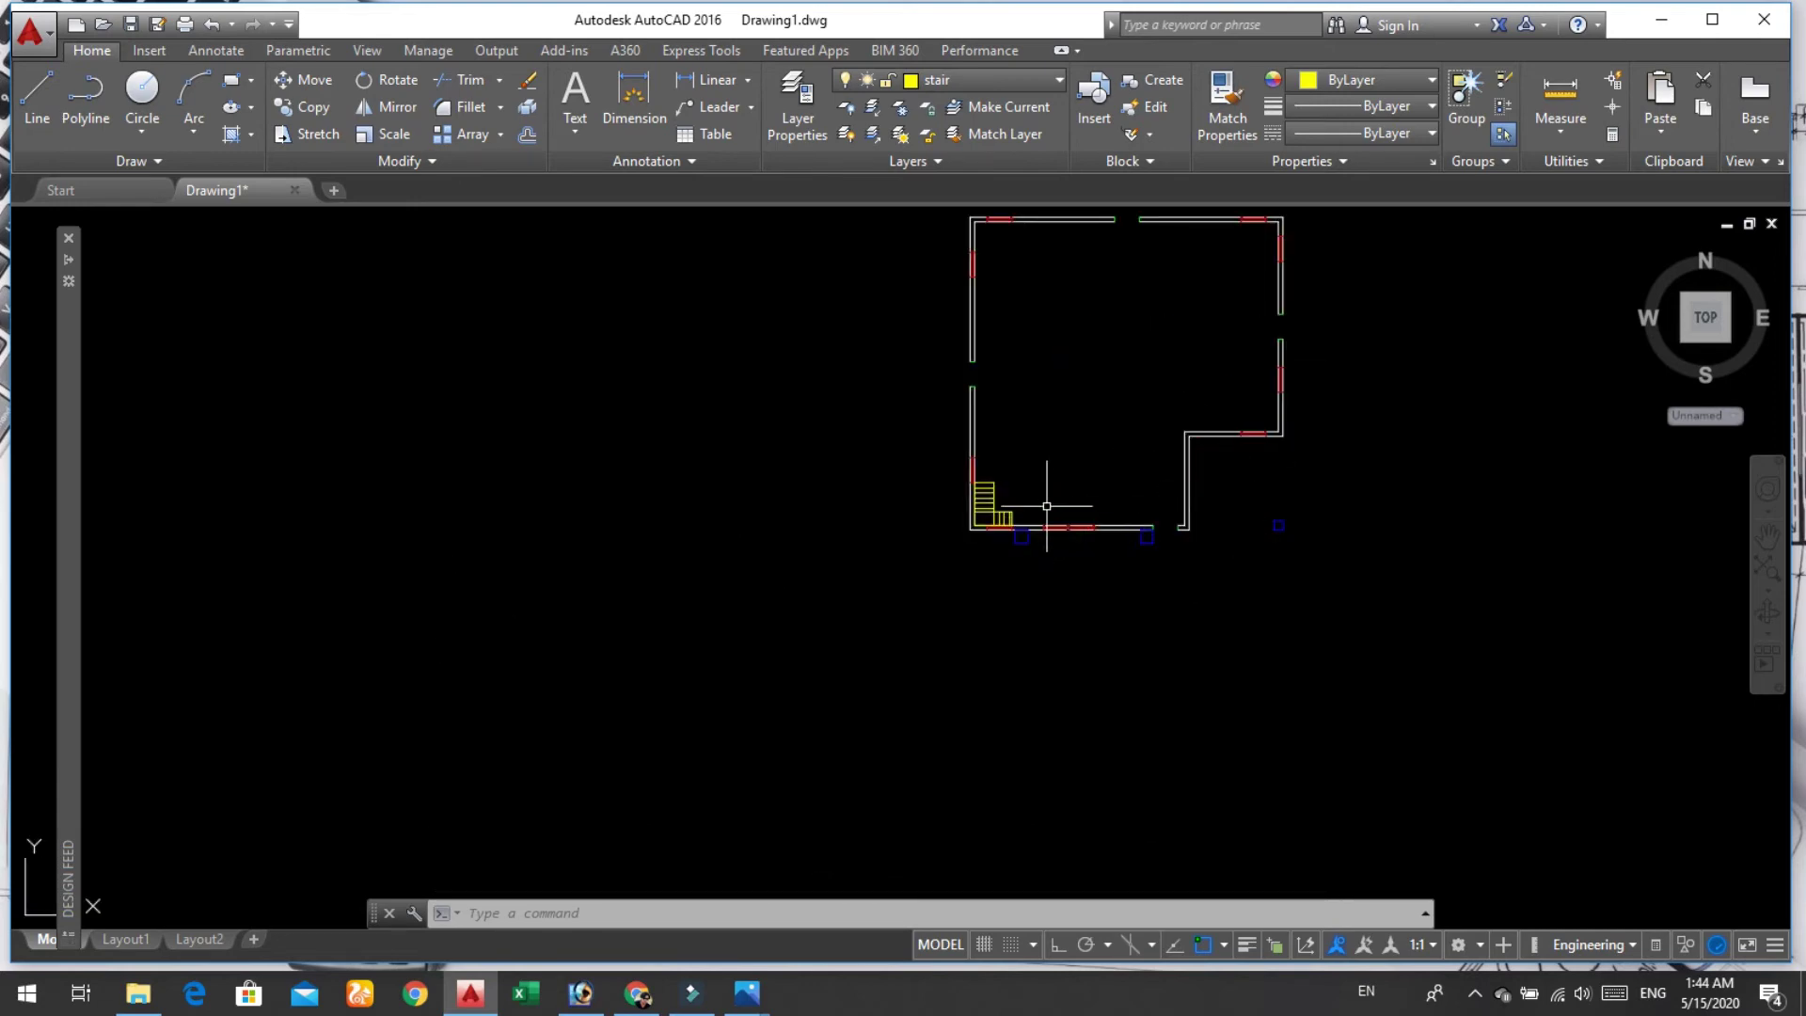
{"action": "scroll", "coordinate": [994, 503], "scroll_direction": "up", "scroll_amount": 4}
{"action": "scroll", "coordinate": [979, 524], "scroll_direction": "up", "scroll_amount": 5}
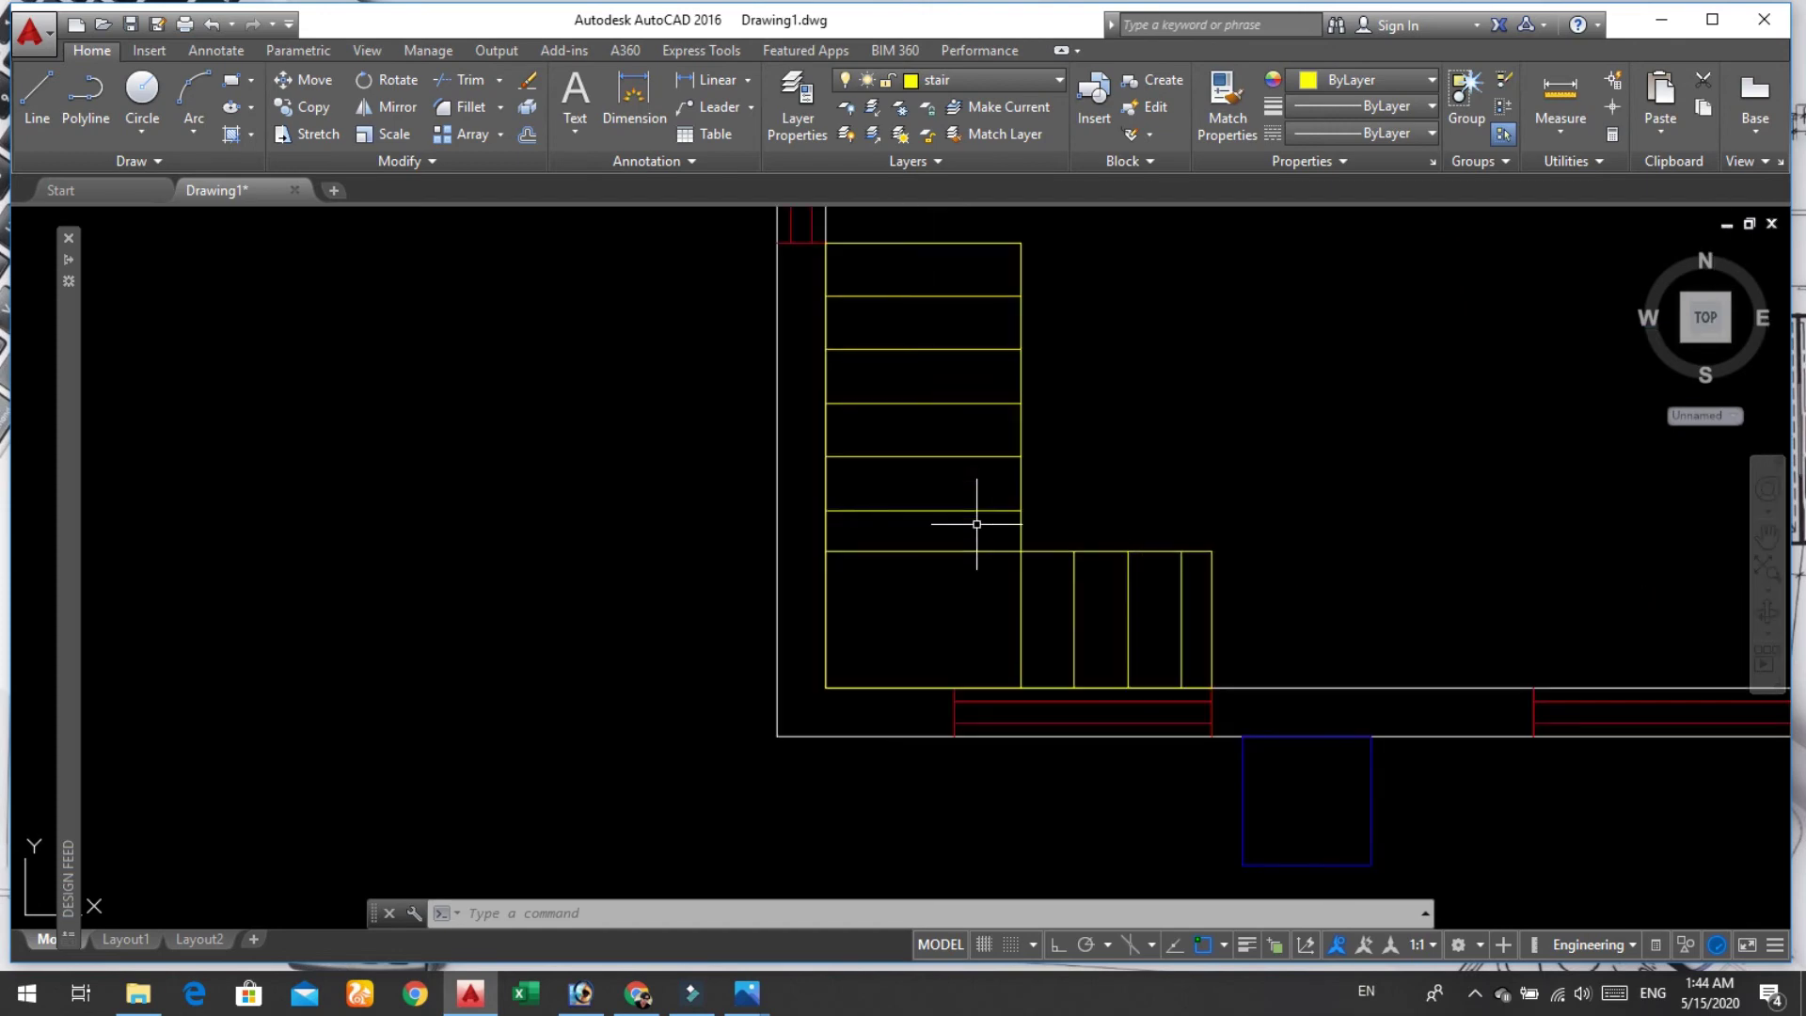
{"action": "scroll", "coordinate": [1108, 395], "scroll_direction": "down", "scroll_amount": 4}
{"action": "scroll", "coordinate": [1108, 395], "scroll_direction": "down", "scroll_amount": 3}
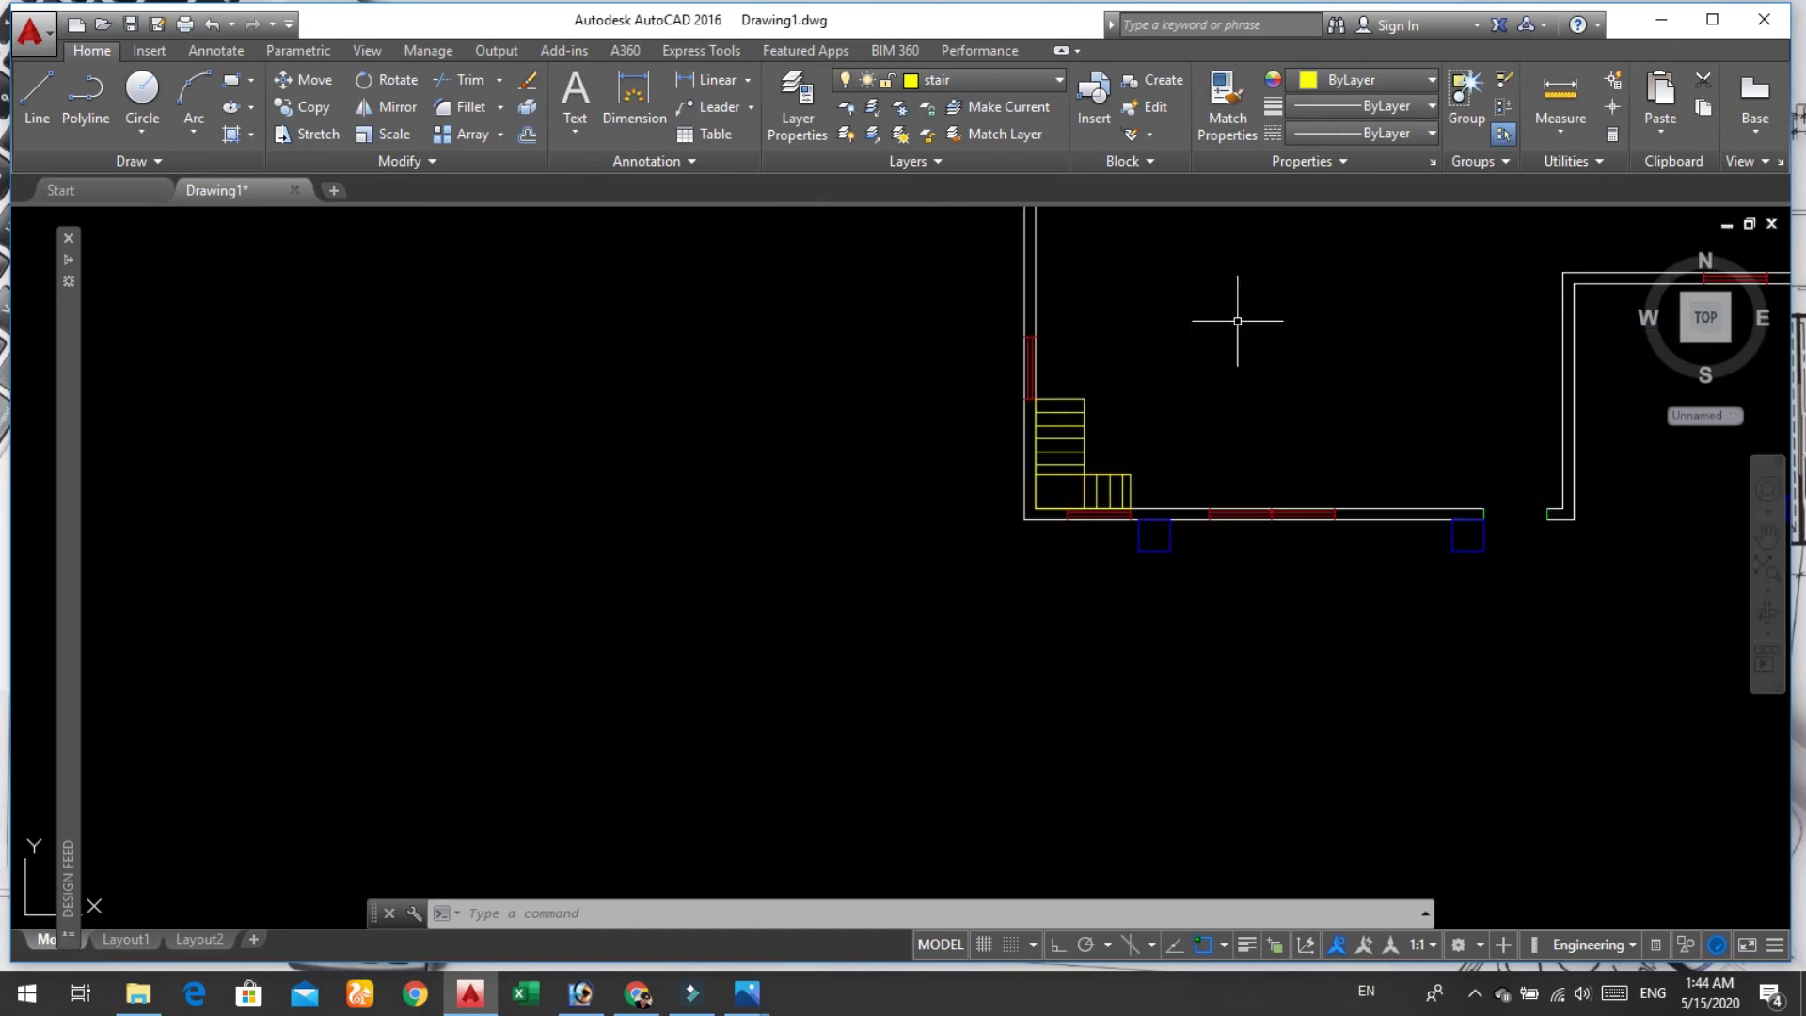
{"action": "scroll", "coordinate": [1229, 388], "scroll_direction": "down", "scroll_amount": 3}
{"action": "scroll", "coordinate": [1223, 376], "scroll_direction": "down", "scroll_amount": 4}
{"action": "scroll", "coordinate": [1223, 367], "scroll_direction": "down", "scroll_amount": 2}
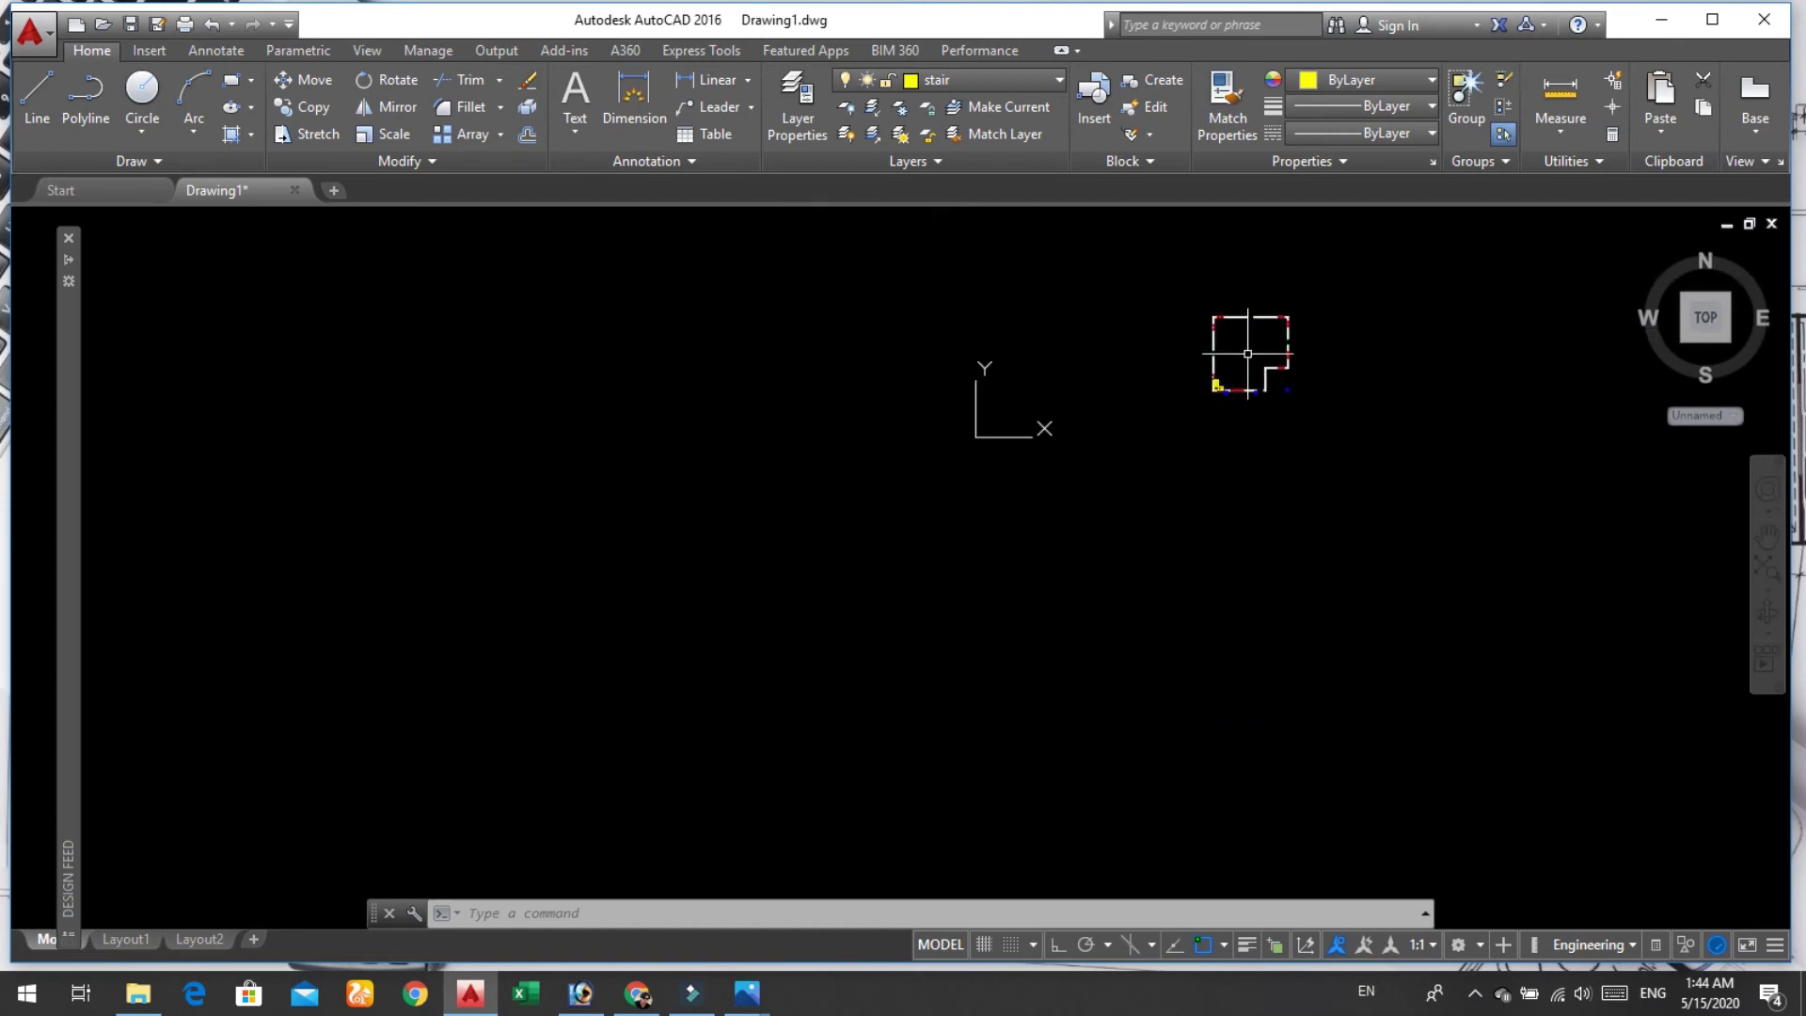
{"action": "scroll", "coordinate": [1270, 306], "scroll_direction": "up", "scroll_amount": 3}
{"action": "scroll", "coordinate": [1270, 333], "scroll_direction": "up", "scroll_amount": 2}
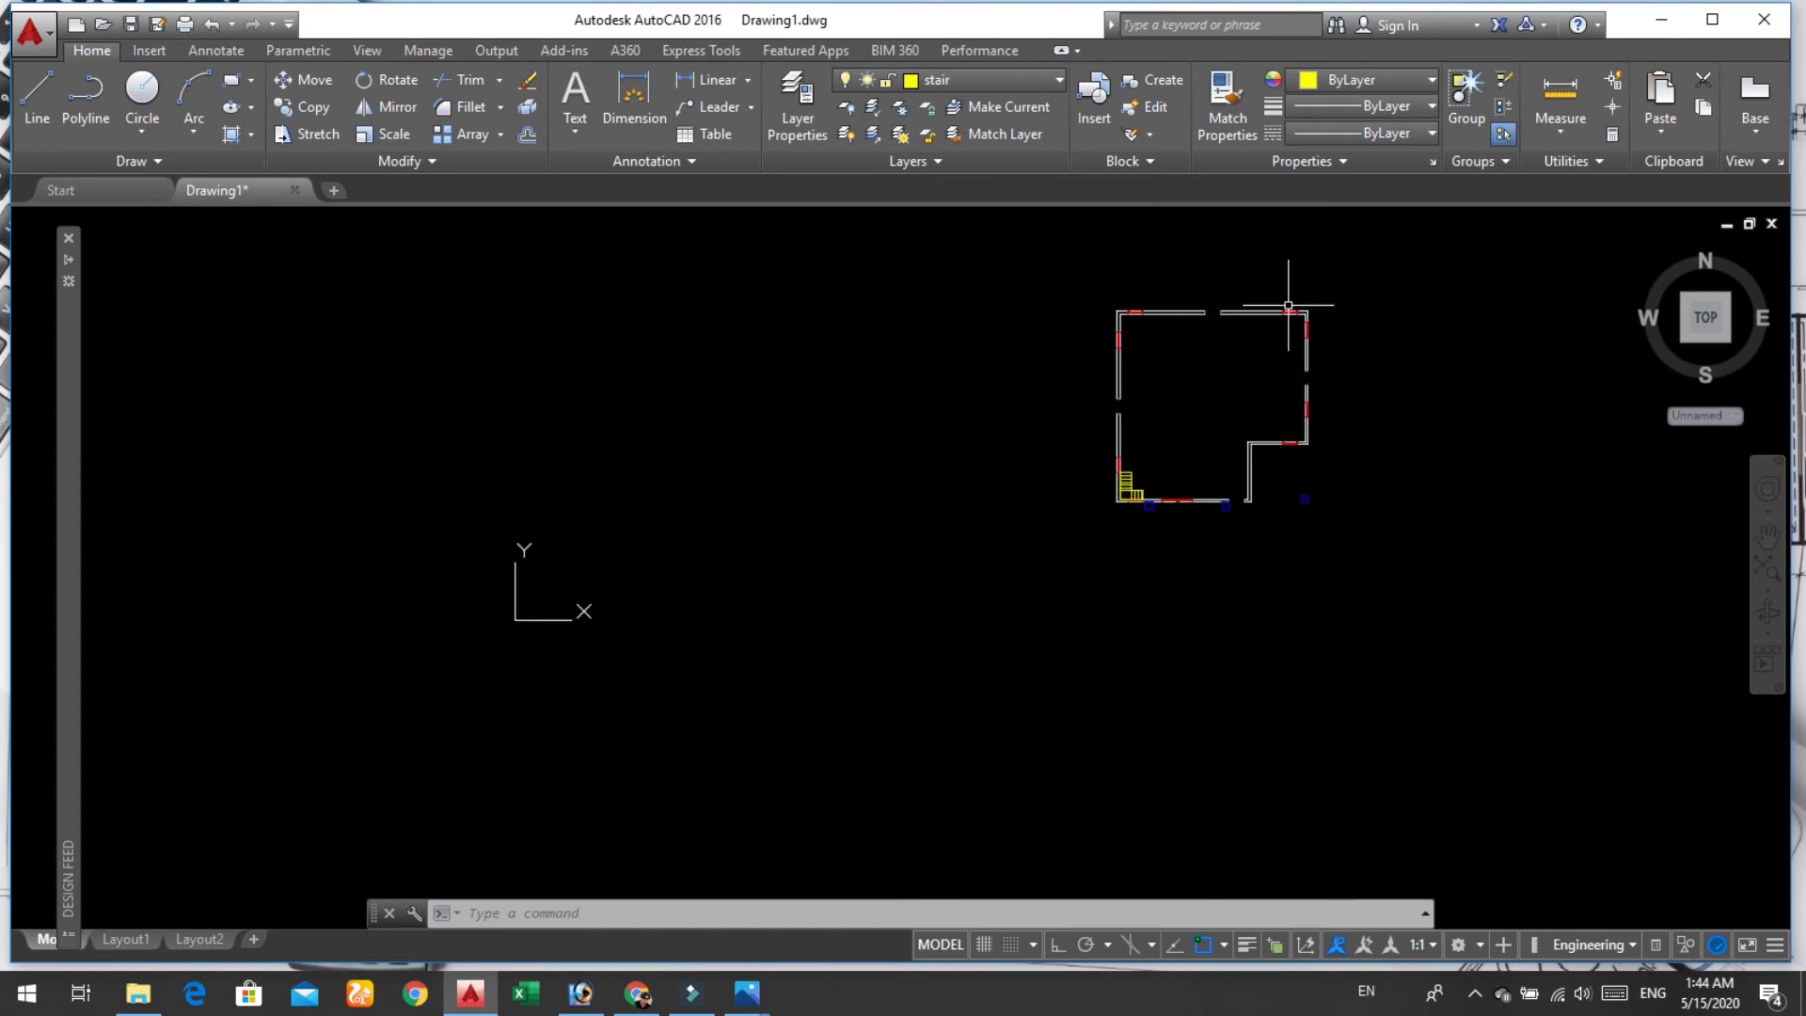